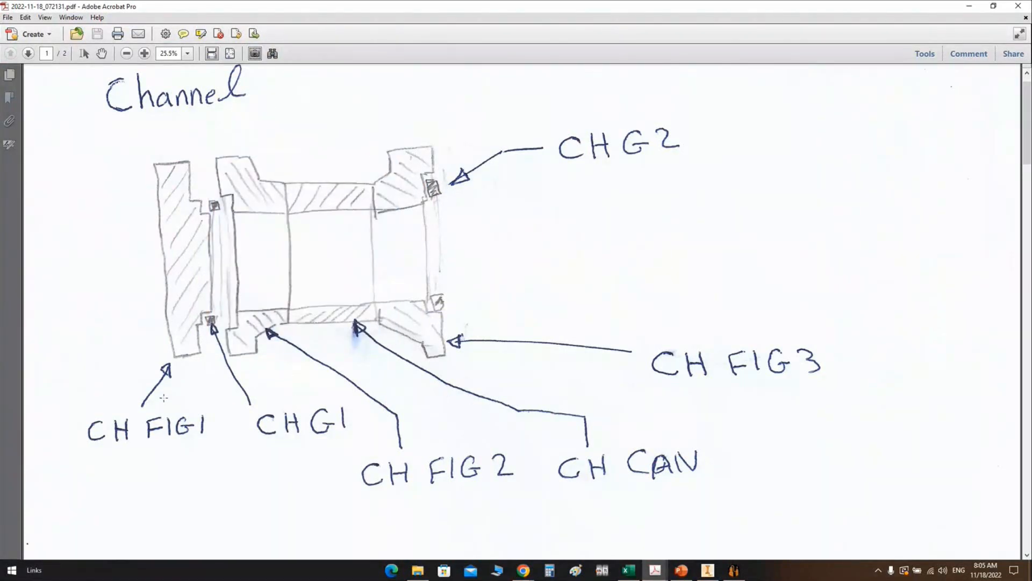
Step: Examine the channel assembly sketch with its part labels and the CH FLG 1 flange's dimensions, holes and material
scroll(109, 396, "down", 1)
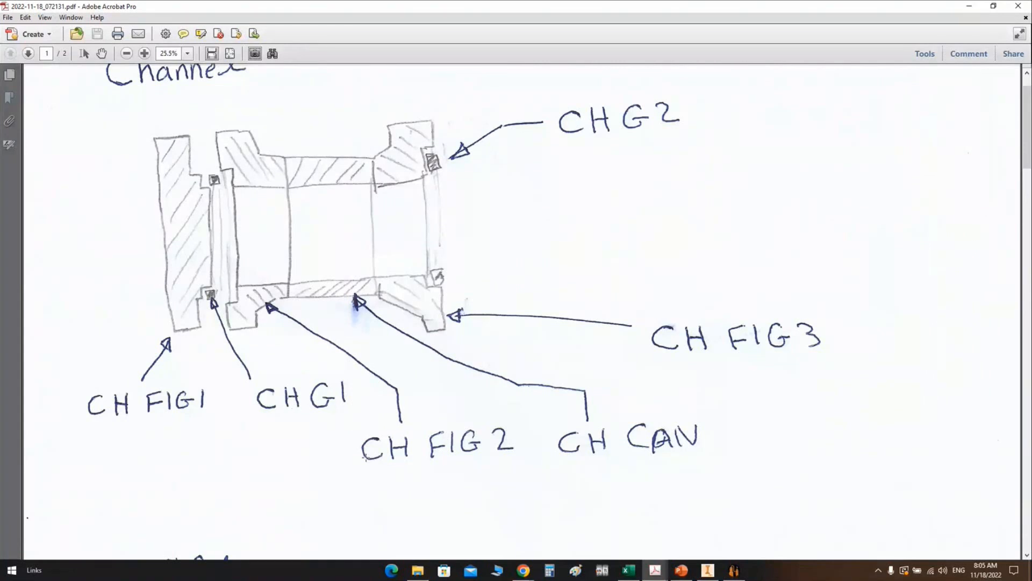
scroll(478, 236, "down", 6)
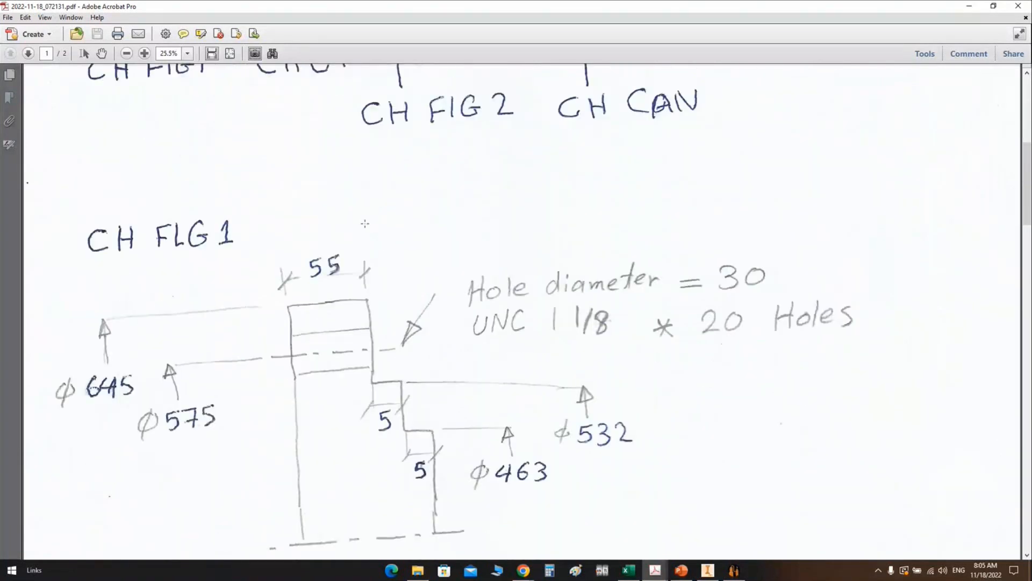
scroll(445, 242, "down", 3, "ctrl")
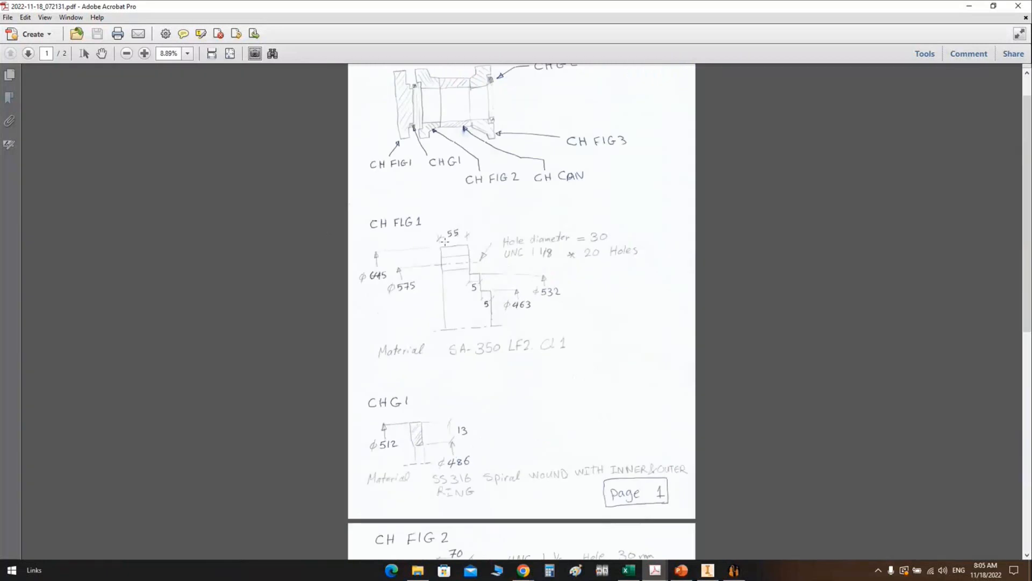
scroll(445, 242, "up", 3, "ctrl")
scroll(445, 238, "down", 2)
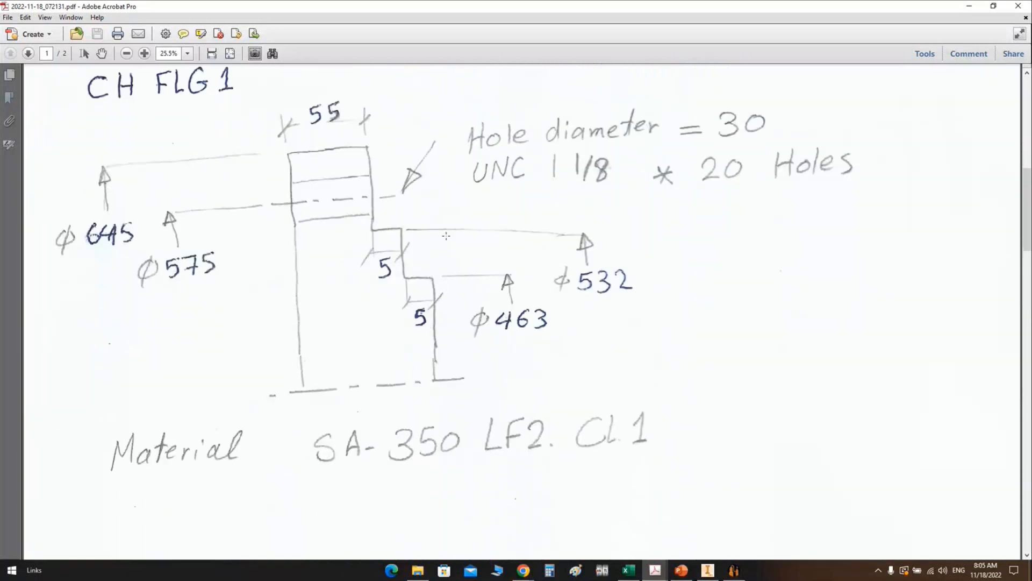
scroll(446, 236, "up", 1)
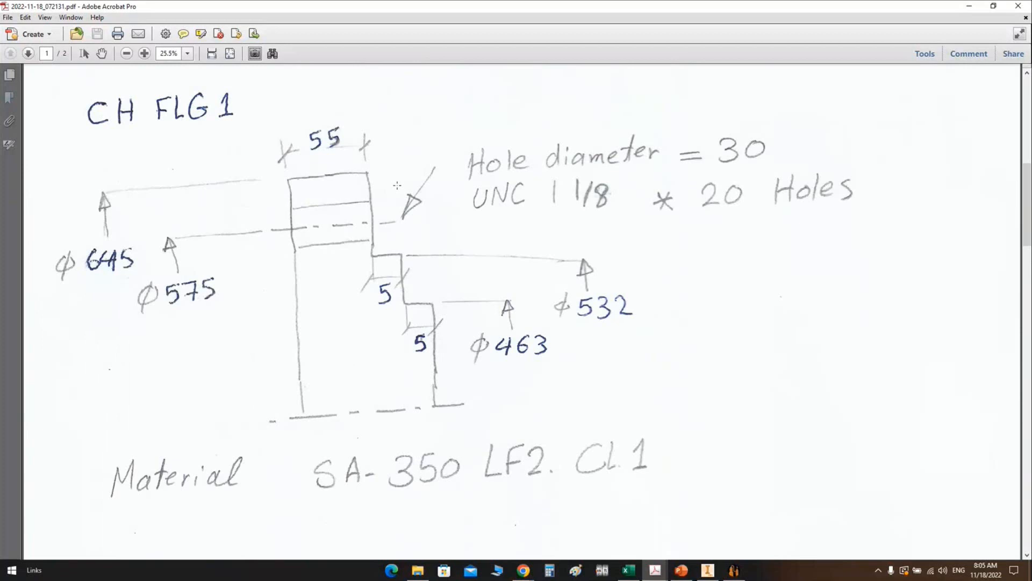
Step: Compare the CH FLG 1 sketch, including its outside diameter, with the channel cover calculation data in the PowerPoint slide
left_click_drag(82, 89, 246, 130)
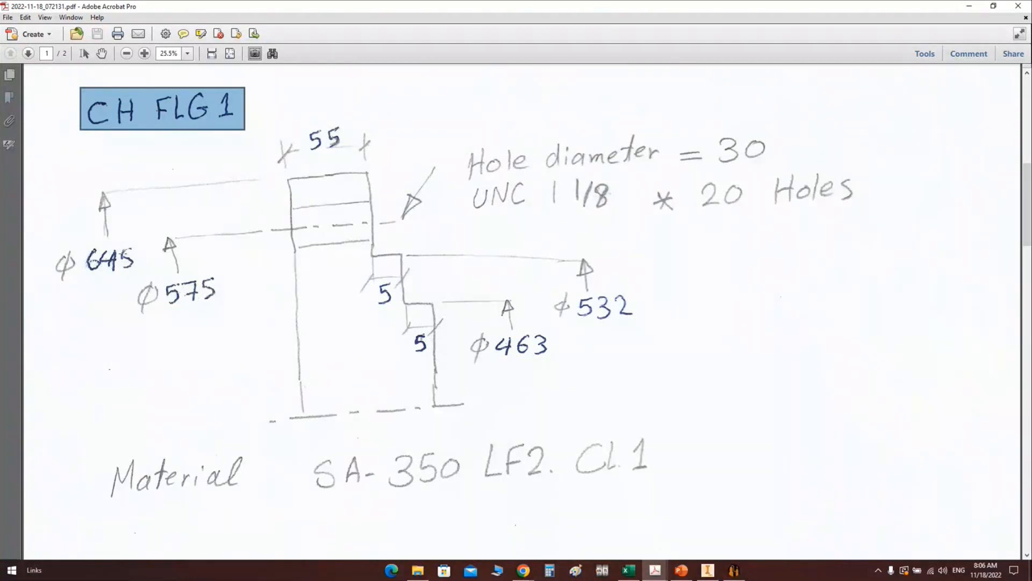
left_click(681, 571)
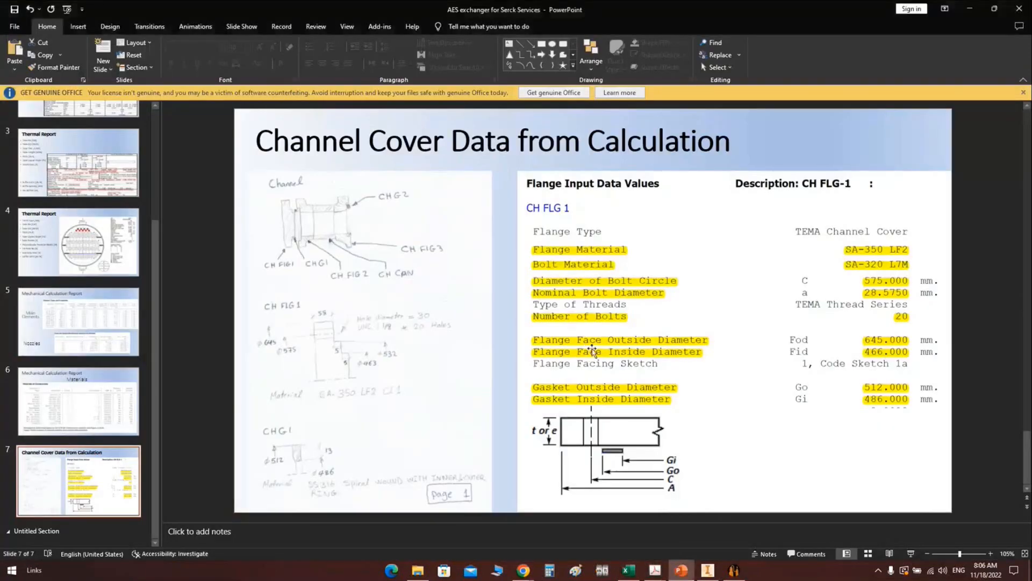
left_click(655, 570)
left_click(781, 493)
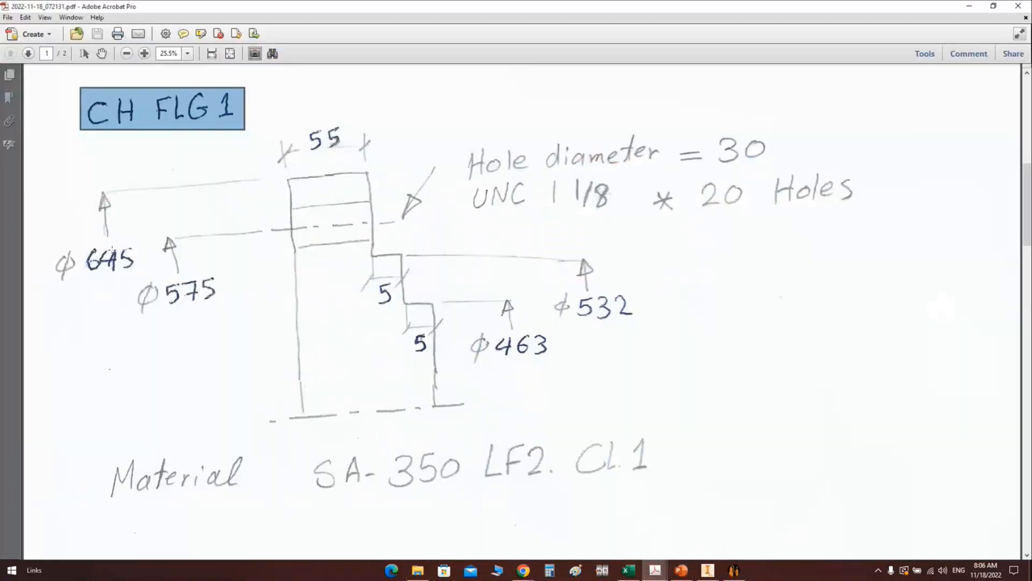
left_click_drag(51, 242, 134, 279)
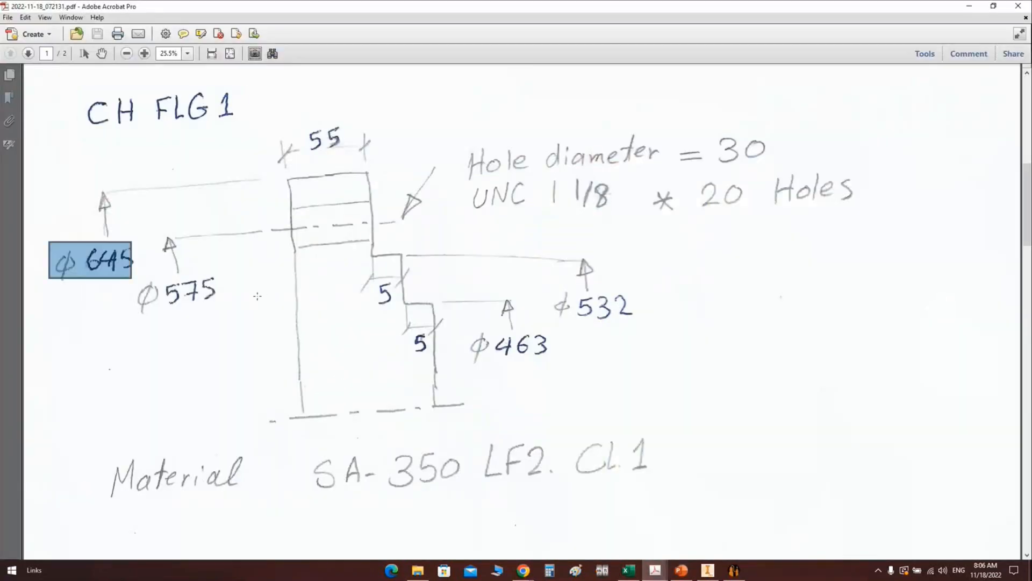
left_click(264, 290)
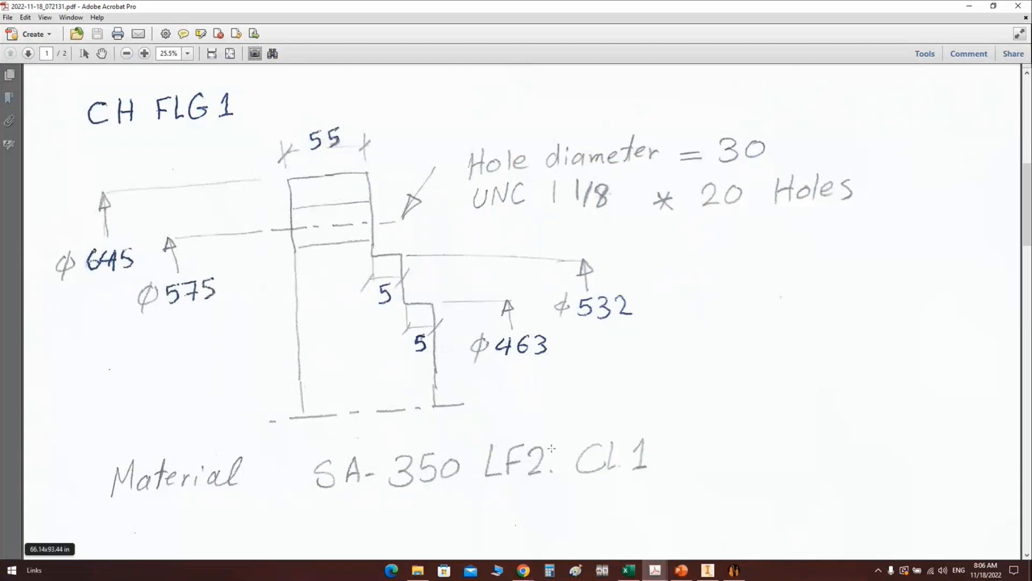
Step: Review the remaining sketches of the CH G1 gasket, CH FIG 2 flange, CH CAN and CH FIG 3 for dimensions and materials
scroll(559, 430, "down", 3)
scroll(555, 422, "down", 8)
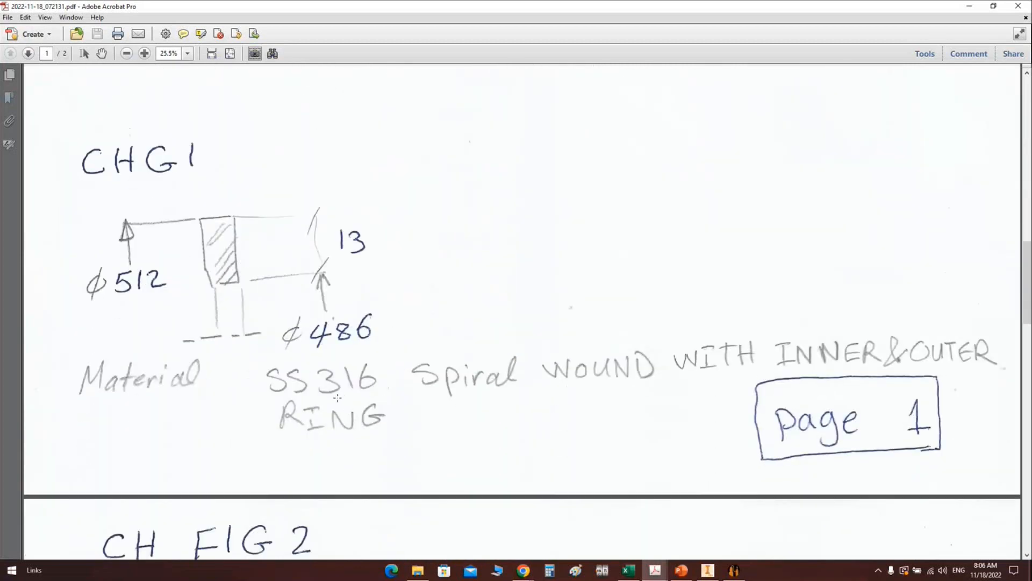
scroll(353, 402, "down", 3)
scroll(352, 402, "down", 5)
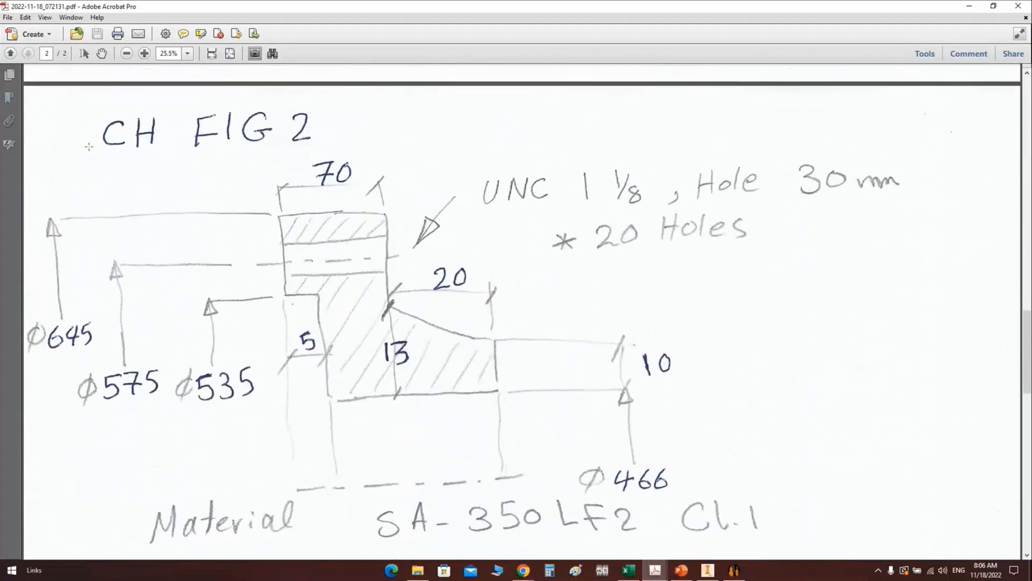
scroll(207, 180, "down", 1)
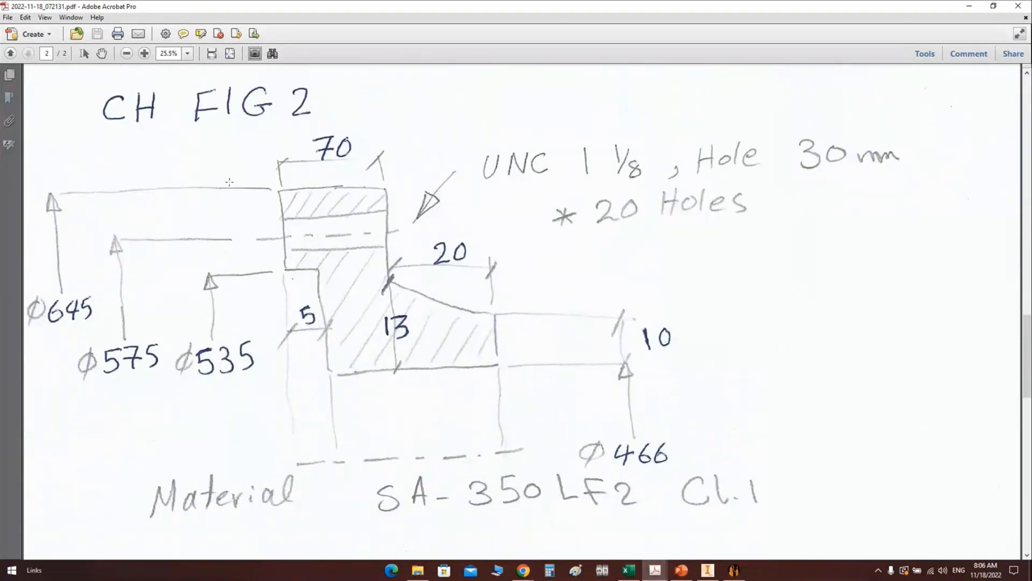
scroll(207, 172, "down", 1)
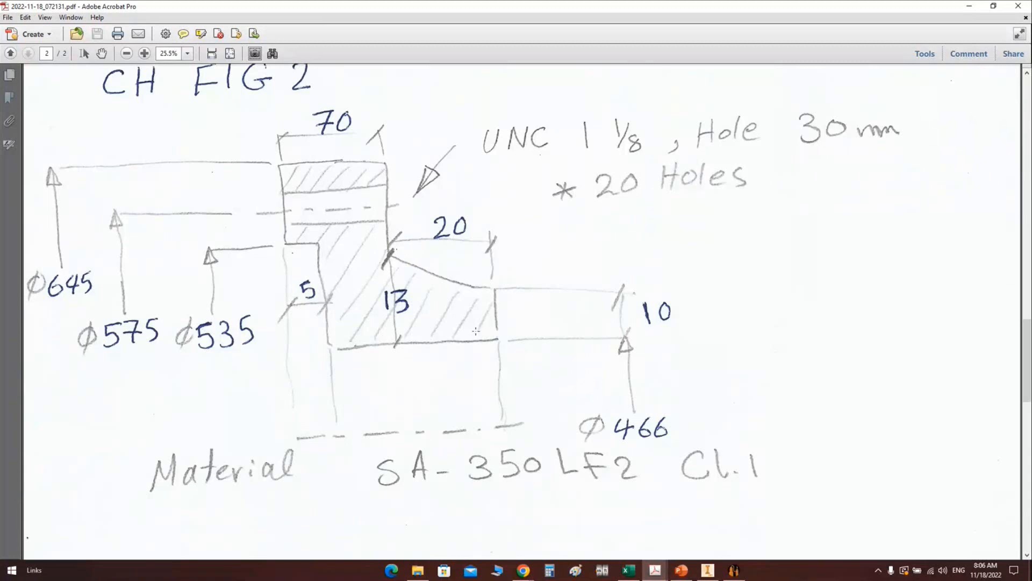
scroll(500, 366, "down", 6)
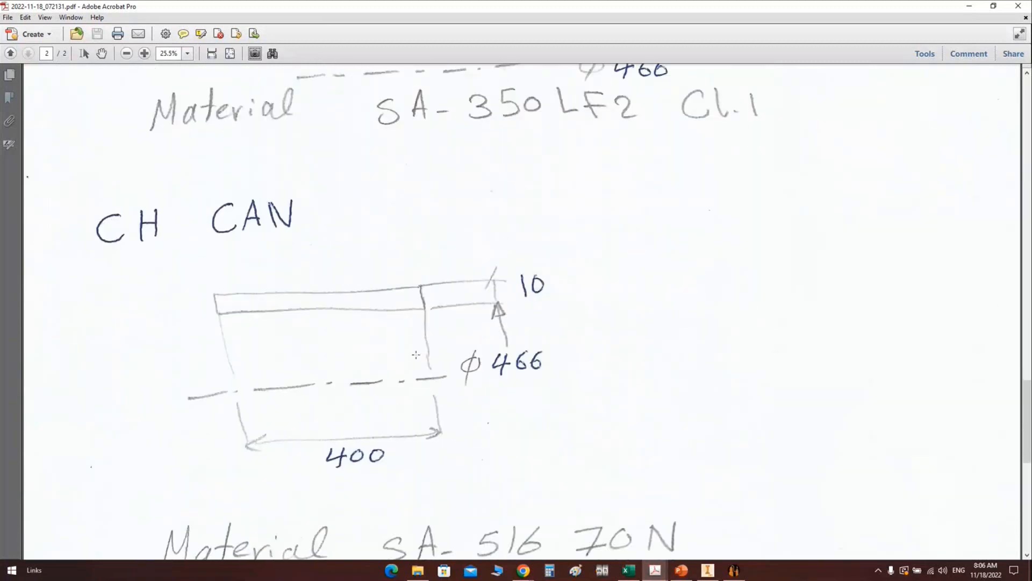
scroll(354, 275, "down", 4)
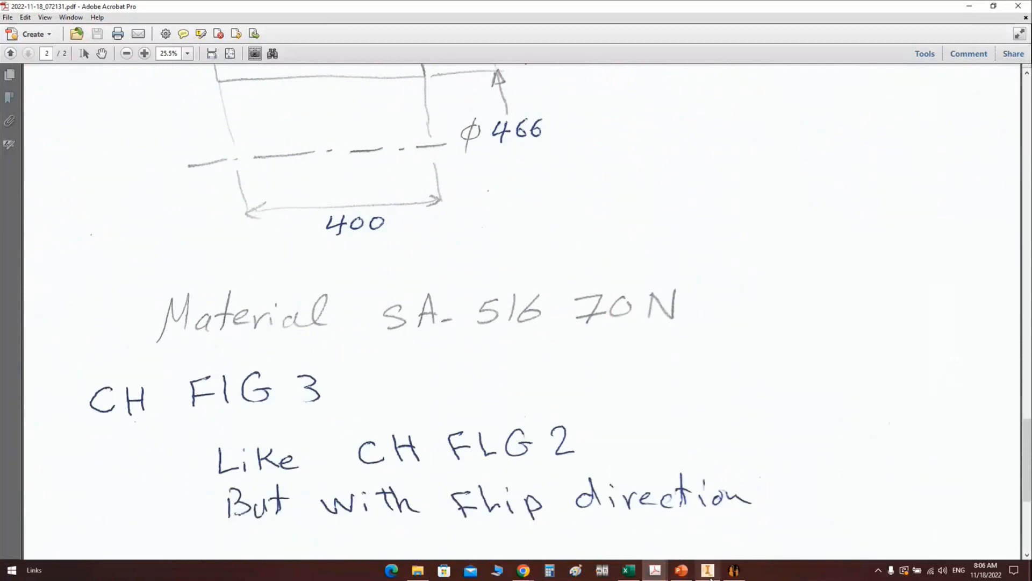
Step: Switch to Static Equipment Generator and start a new project named Demo 18-11 with the Desktop as its workspace folder
left_click(734, 569)
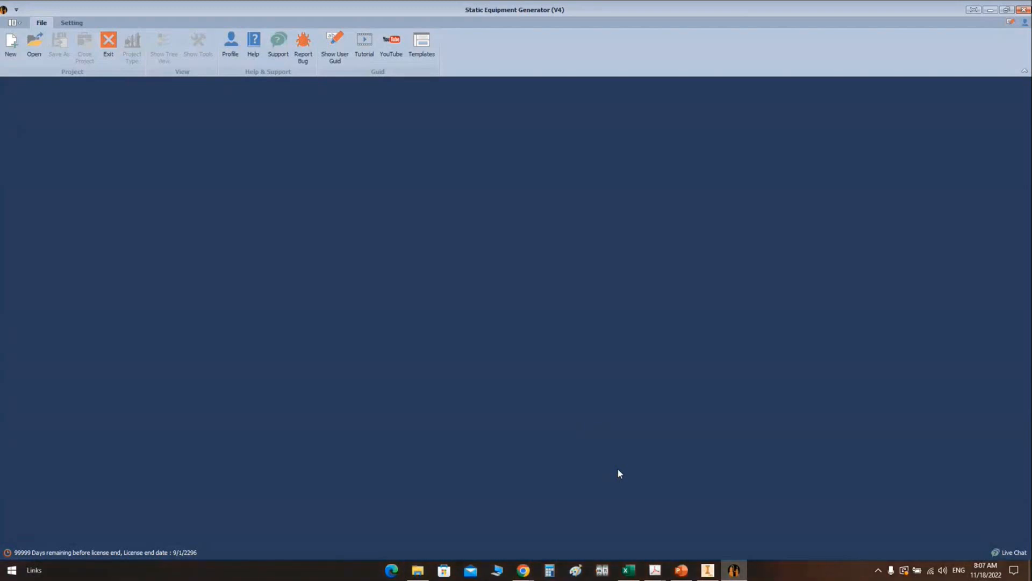
left_click(11, 43)
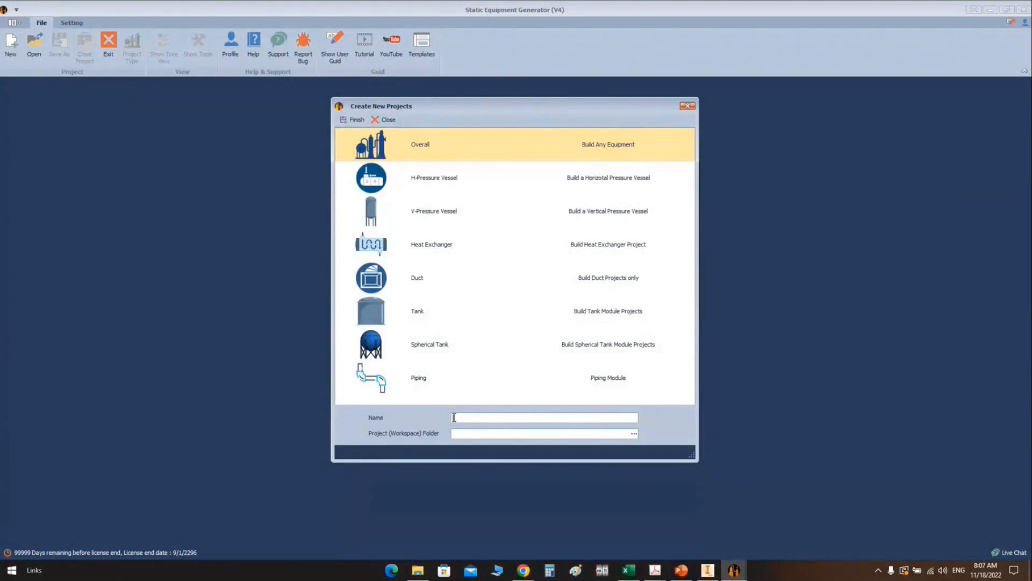
type("emo 178")
key("BackSpace")
key("BackSpace")
type("8-11")
left_click(634, 433)
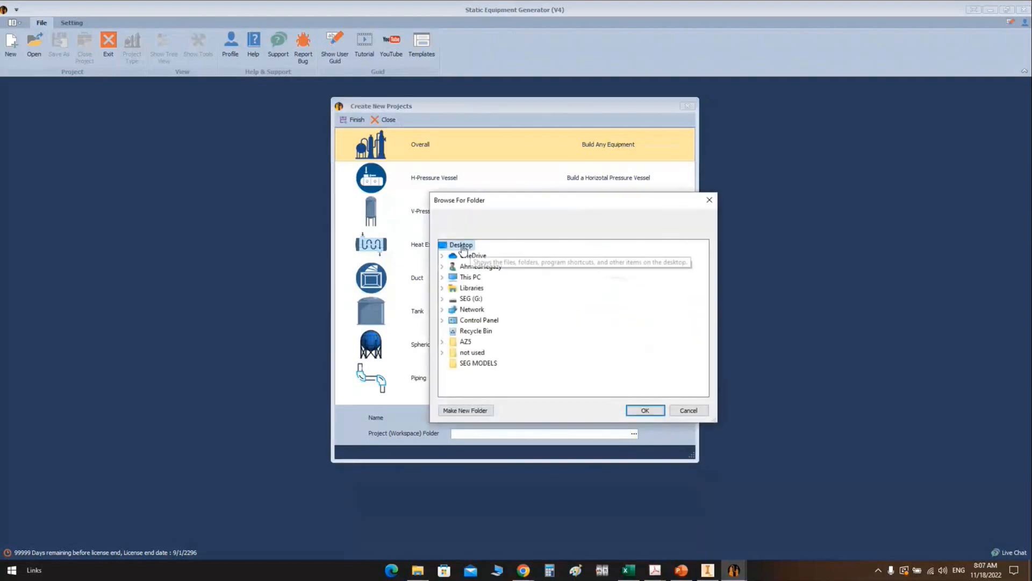
left_click(641, 412)
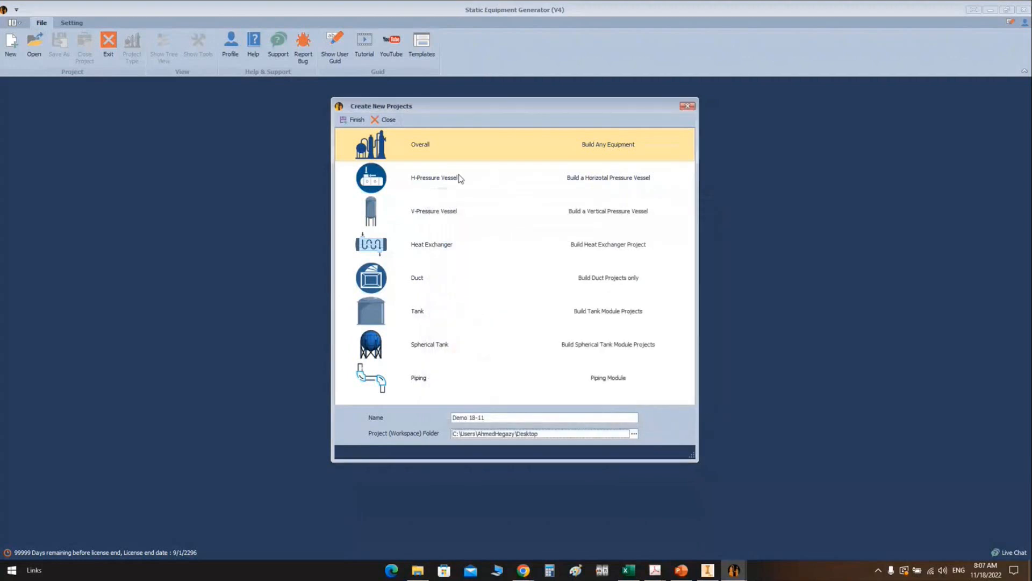
Step: Choose Heat Exchanger as the project type and create the project
left_click(391, 186)
left_click(389, 152)
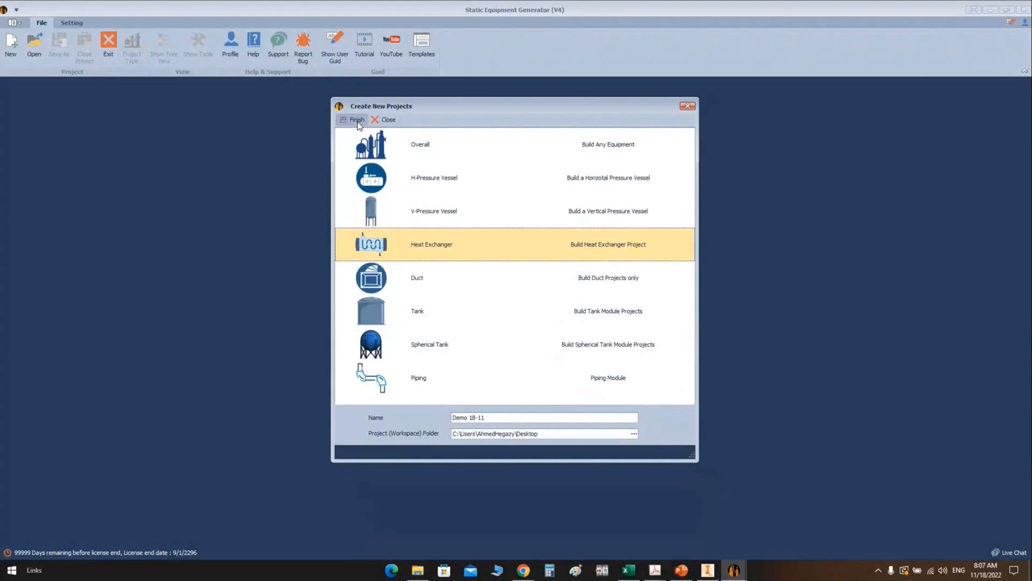
key("alt+Tab")
key("alt+Tab")
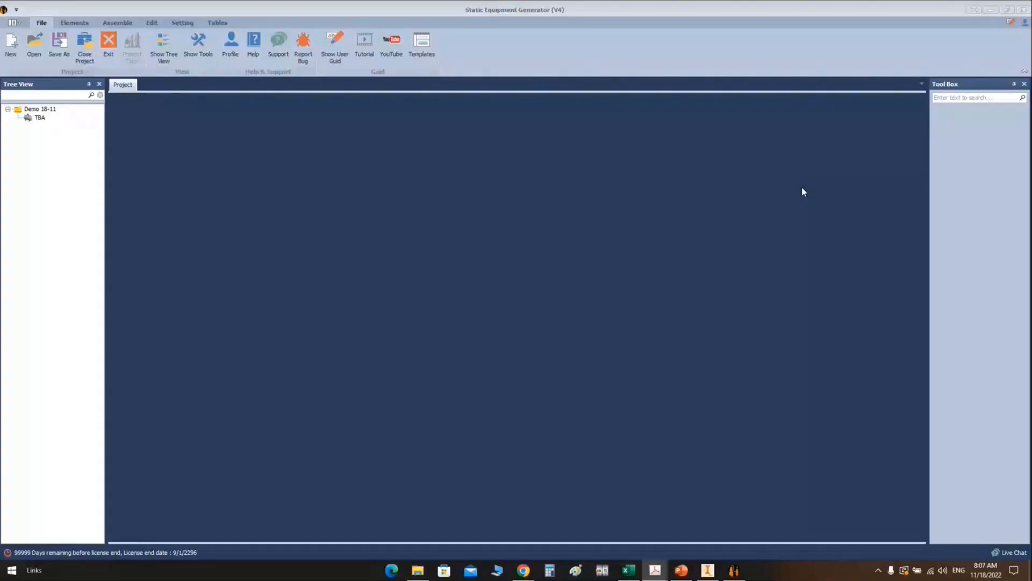
Step: Open the project information of Demo 18-11 and close the Tool Box pane
left_click(42, 111)
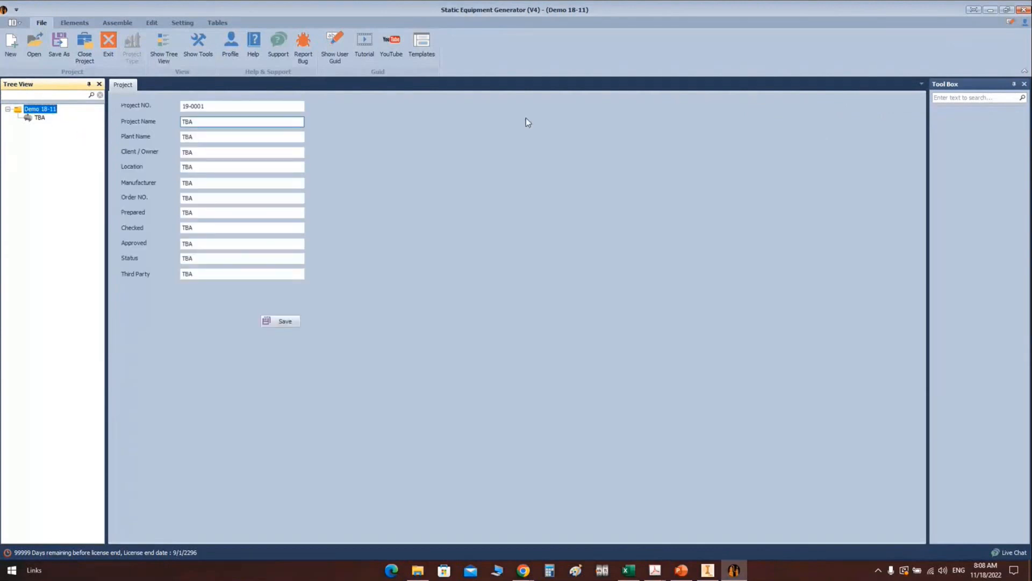
left_click(1025, 84)
left_click(45, 112)
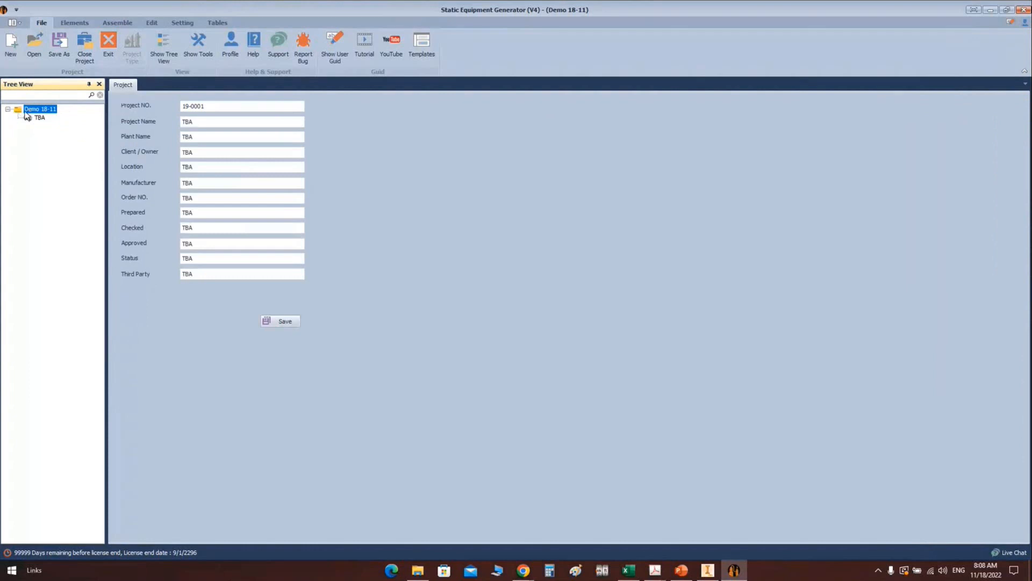
Step: Look over the project information fields, including project number, project name and plant name
left_click(209, 110)
left_click_drag(209, 110, 119, 119)
left_click_drag(207, 110, 181, 123)
left_click(203, 139)
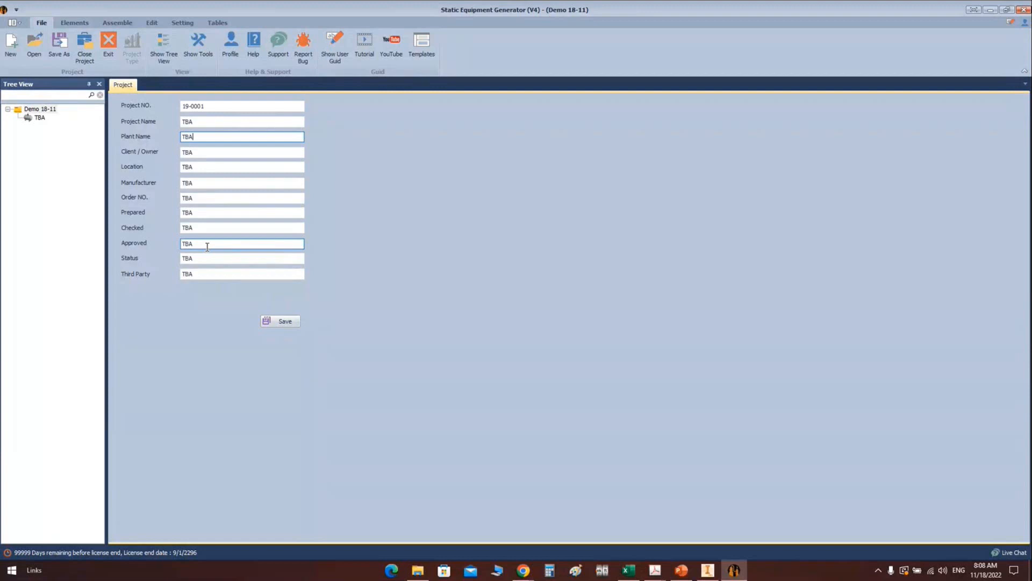
Step: Rename the TBA equipment item under Demo 18-11 as AZ5
left_click(24, 122)
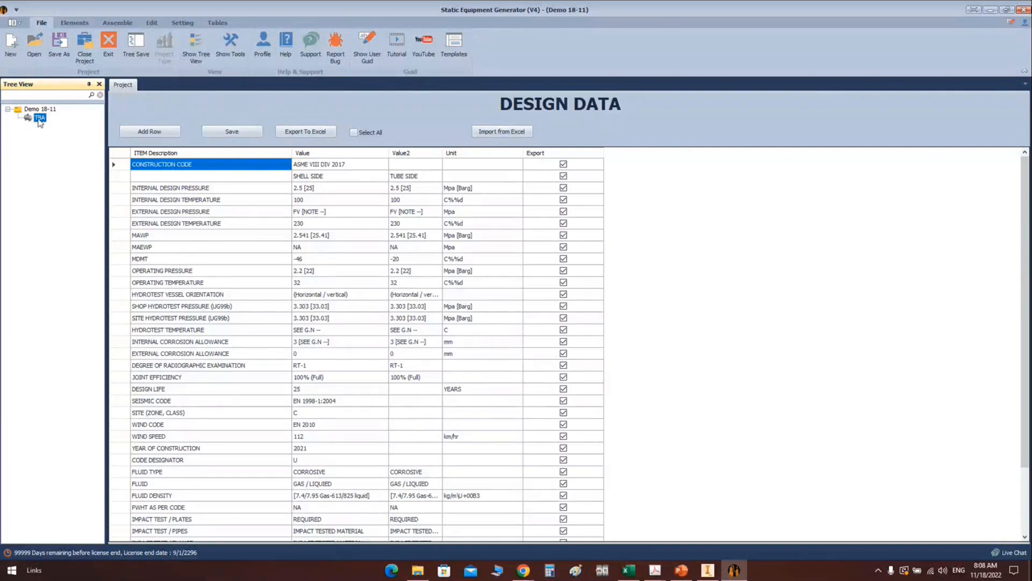
right_click(43, 119)
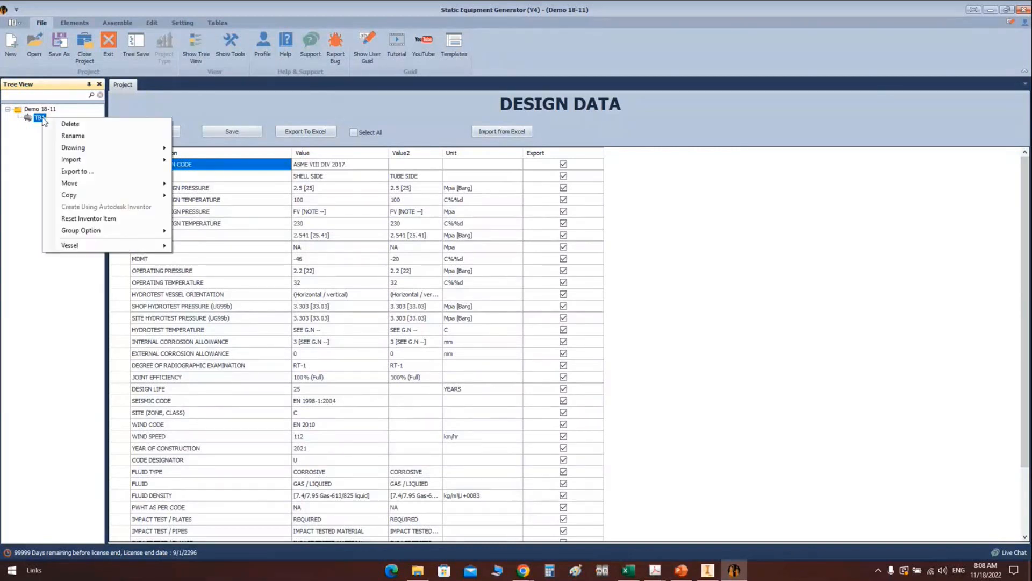
left_click(52, 132)
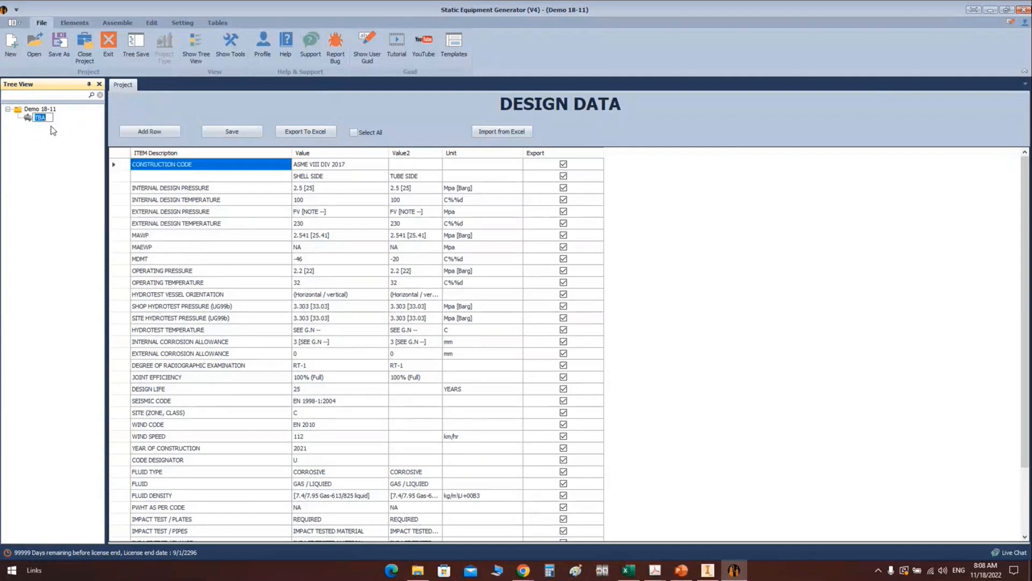
type("AZ%")
key("BackSpace")
type("5")
key("Return")
left_click(36, 119)
Step: Examine the Design Data table's construction code, shell side and tube side columns, and internal design pressure and temperature rows
left_click(637, 208)
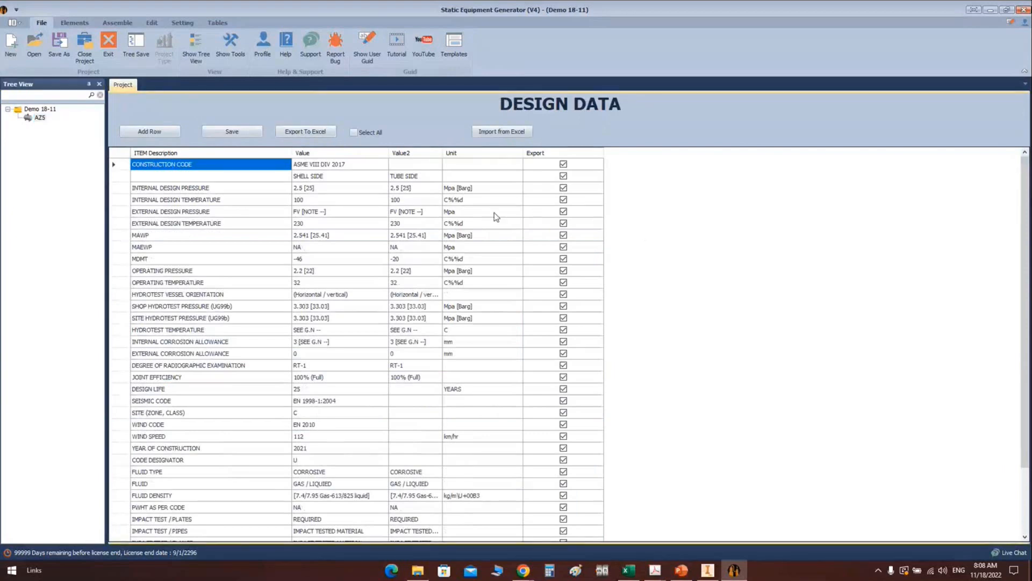
scroll(455, 199, "down", 3)
left_click(348, 165)
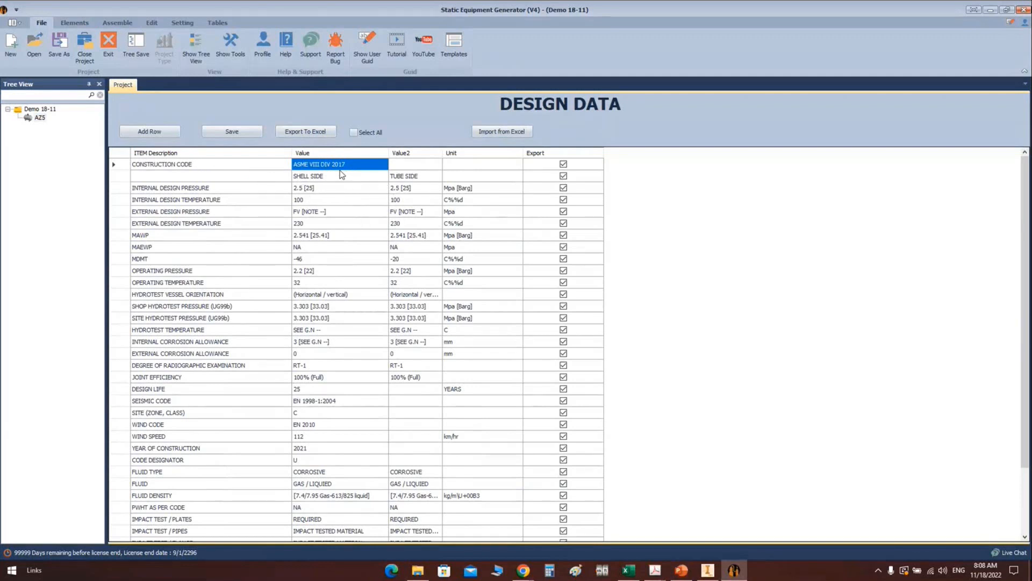
left_click(360, 166)
left_click(253, 165)
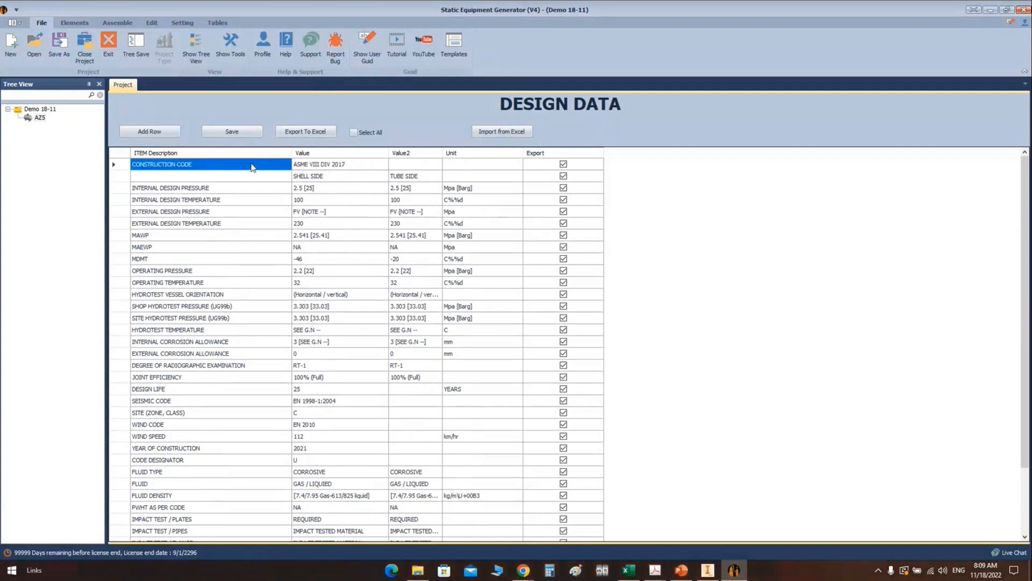
left_click(204, 175)
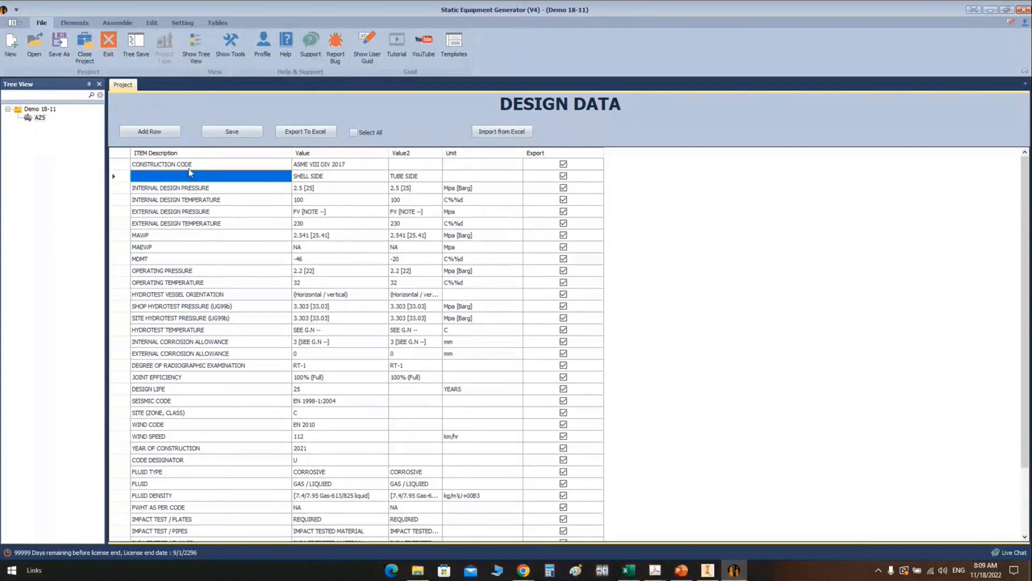
left_click(186, 178)
left_click(351, 178)
left_click(350, 165)
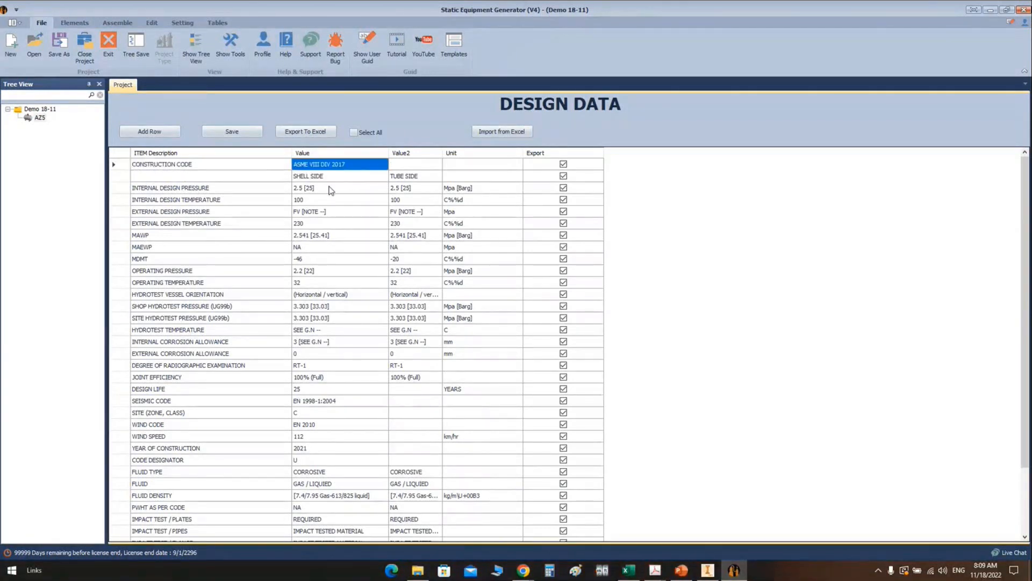
left_click(323, 176)
left_click(428, 178)
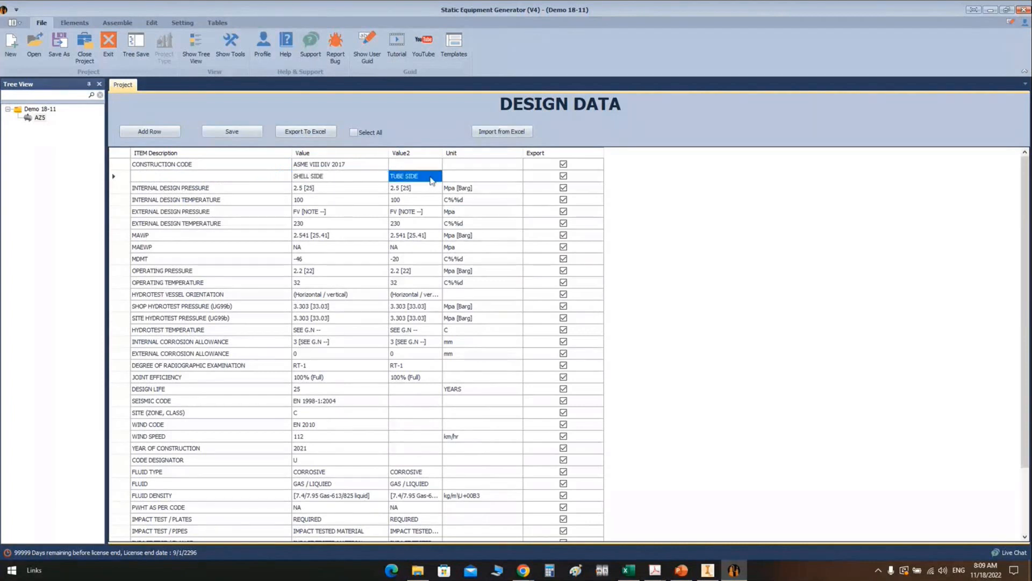
left_click(411, 199)
left_click(321, 188)
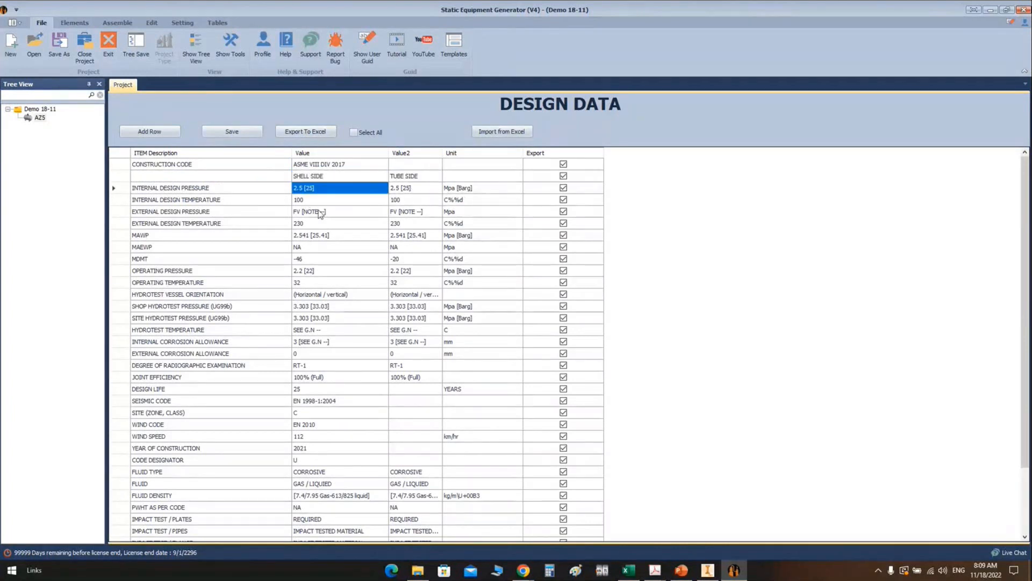
Step: Examine the Design Data table's internal and external design pressure and temperature rows
left_click(320, 212)
left_click(257, 189)
left_click(252, 201)
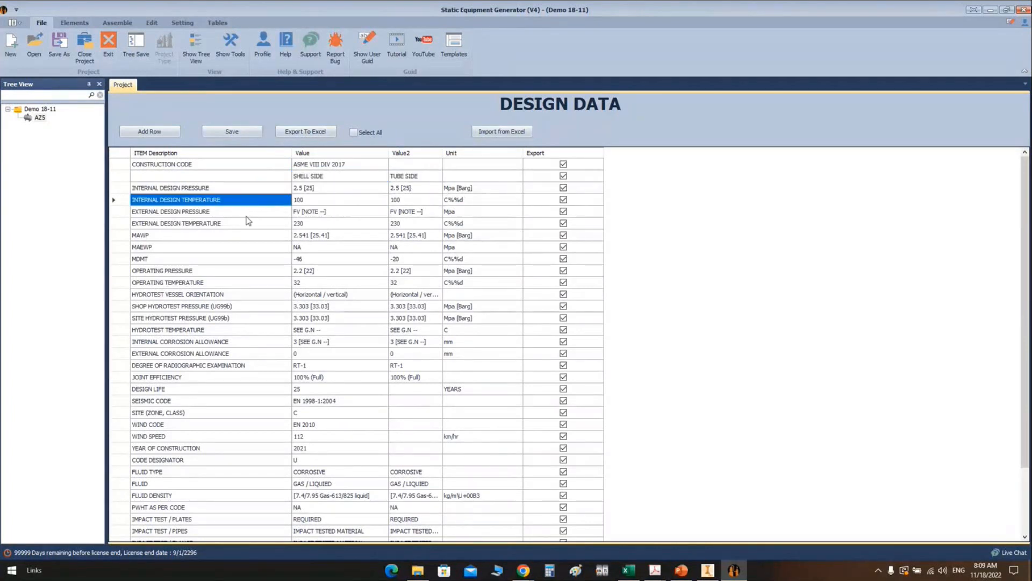
left_click(248, 223)
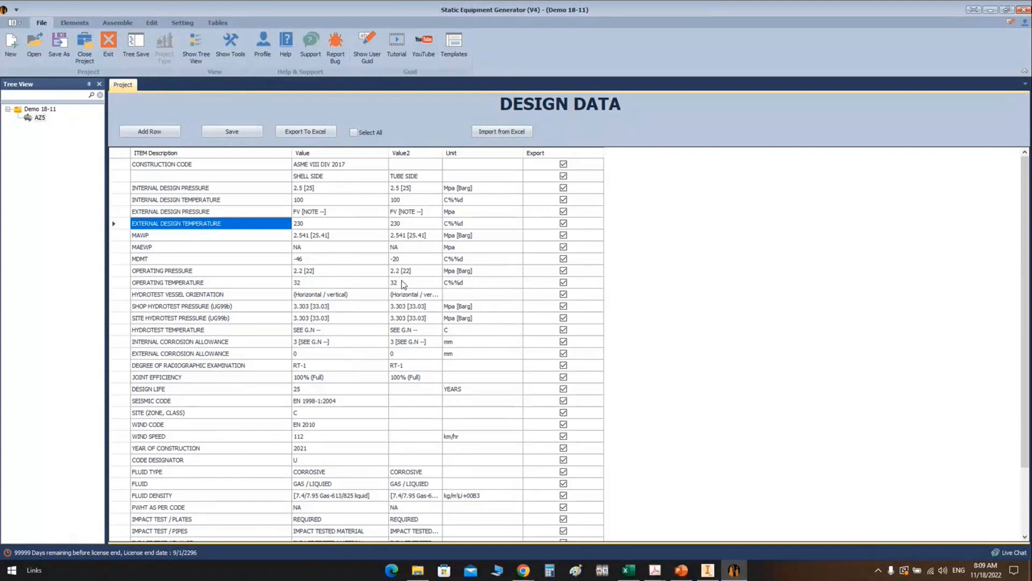
Step: Open the equipment settings of AZ5 and review the available position and direction options, keeping Horizontal and Left to Right
left_click(28, 118)
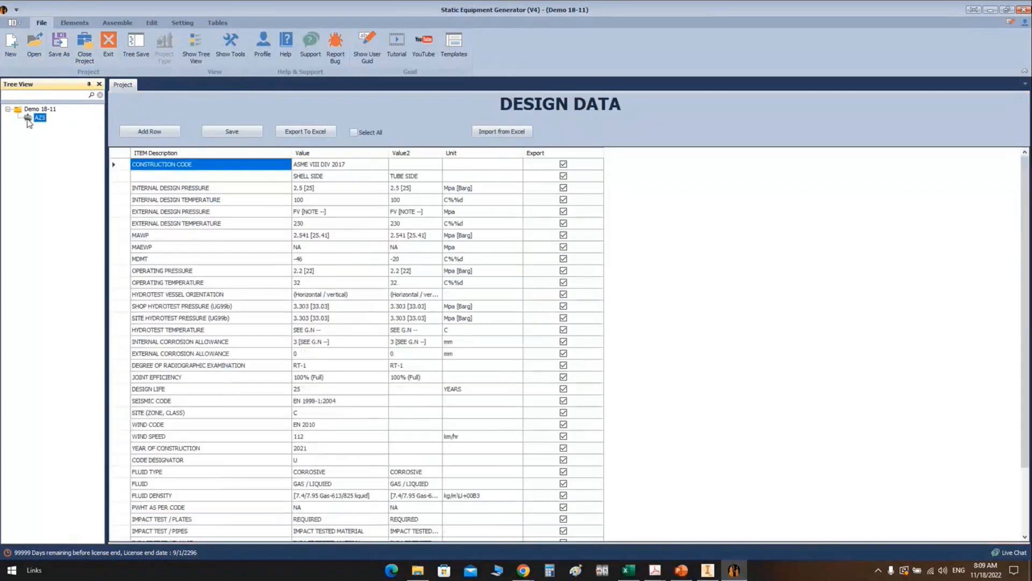
left_click(181, 24)
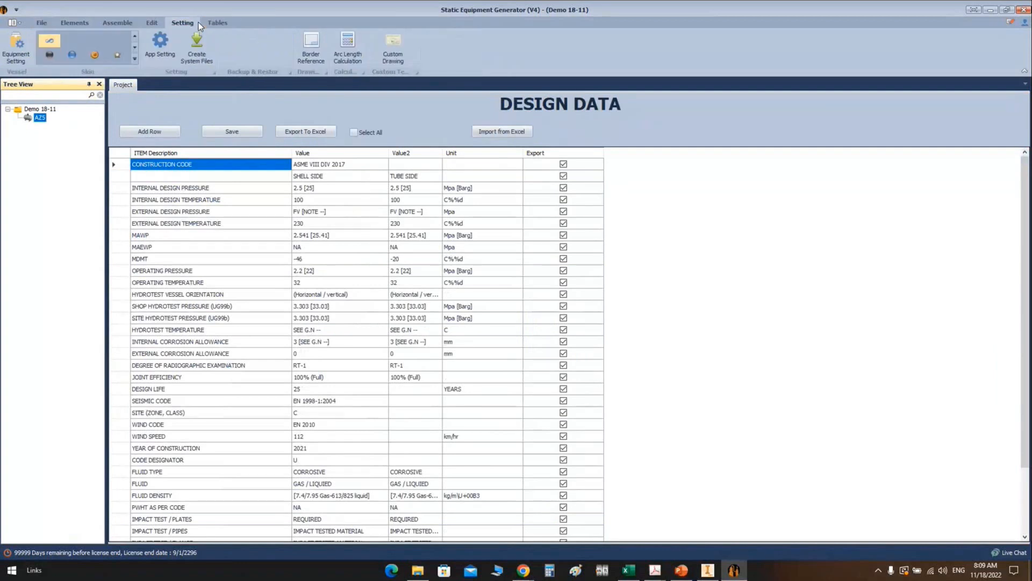
left_click(15, 47)
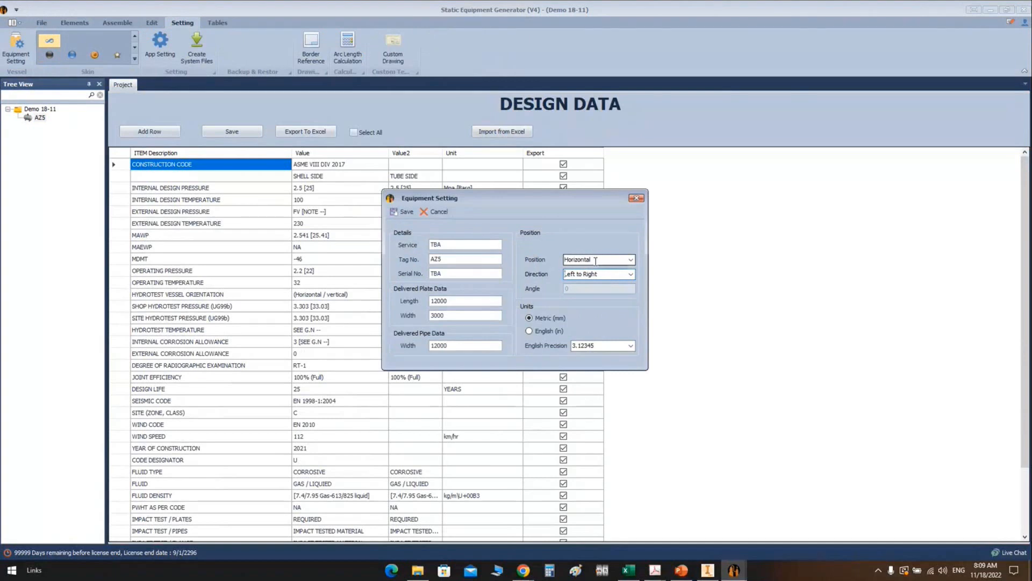
left_click(588, 259)
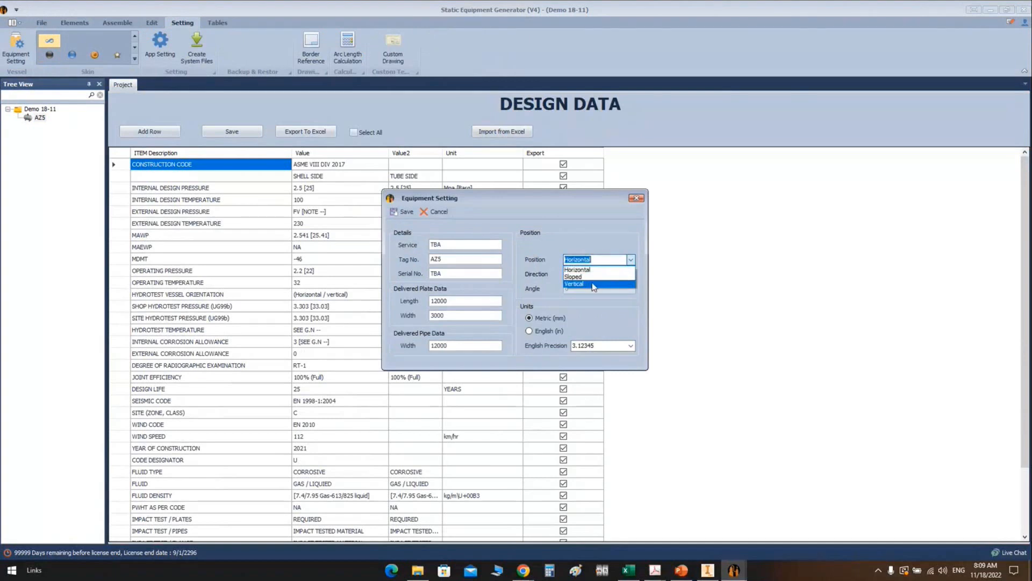
left_click(594, 269)
left_click(630, 260)
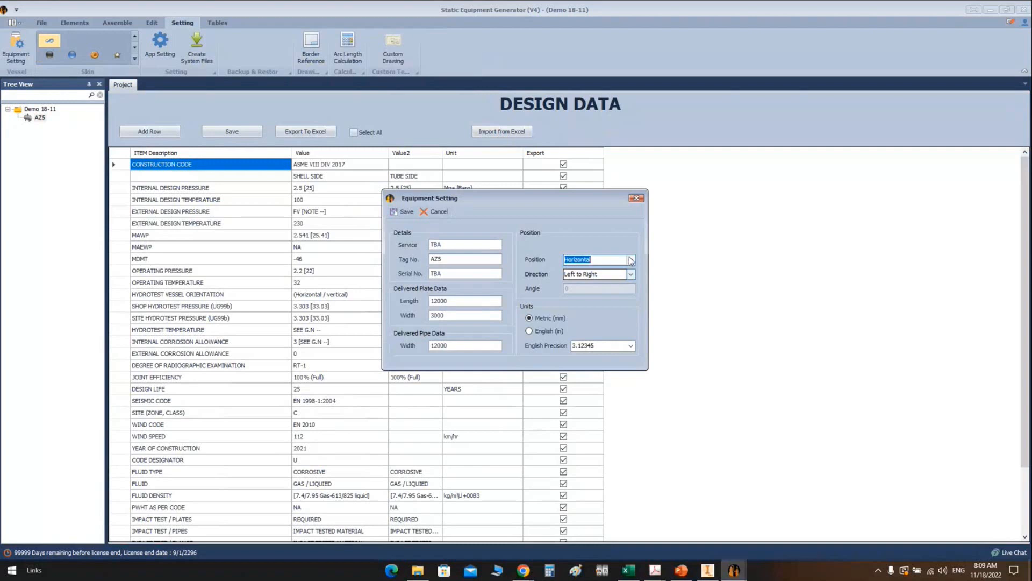
left_click(604, 233)
left_click(630, 274)
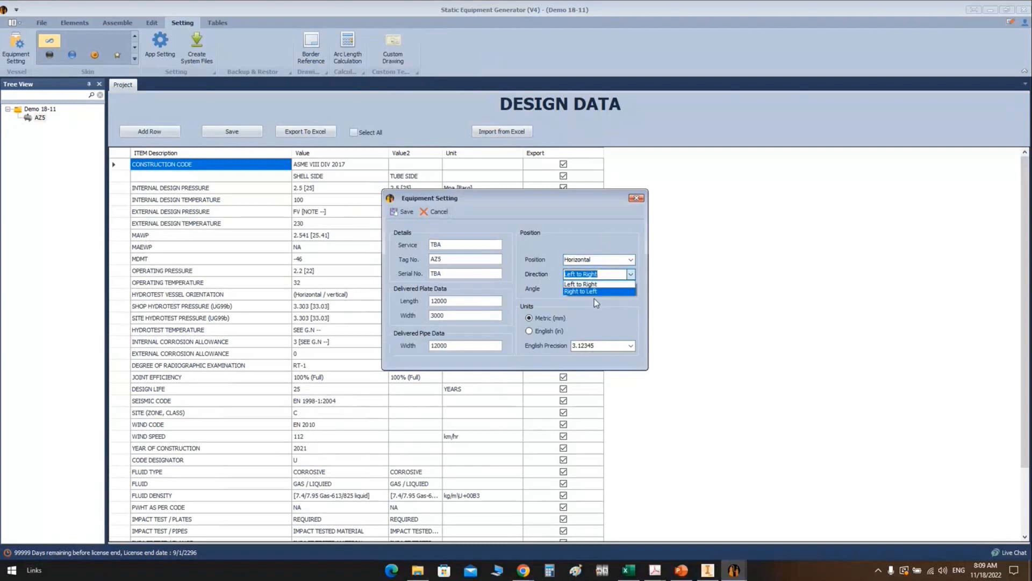
left_click(602, 313)
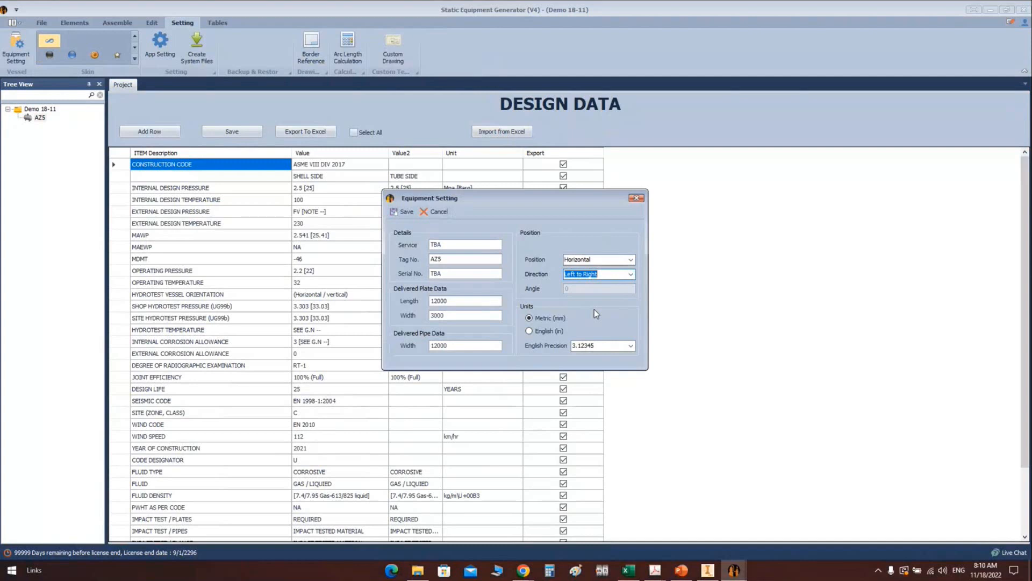
Step: Review the delivered plate and pipe data in the equipment settings, and close them without saving
double_click(439, 300)
key("Tab")
key("Tab")
left_click(635, 198)
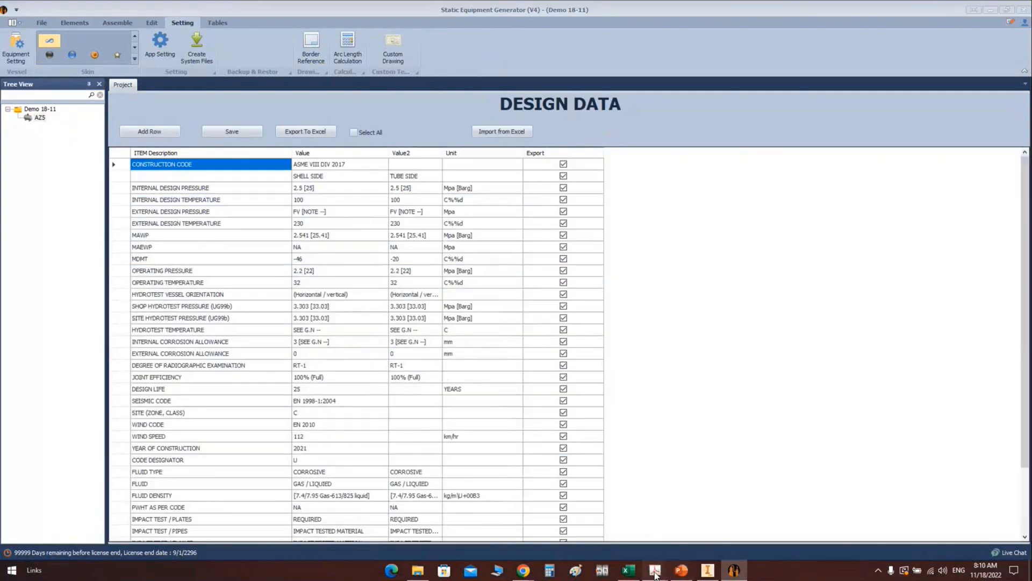
Step: Switch to the hand-sketch PDF in Acrobat and examine the CH FLG1 sketch with its dimensions and hole data
mouse_move(655, 570)
left_click(750, 525)
scroll(116, 156, "up", 6)
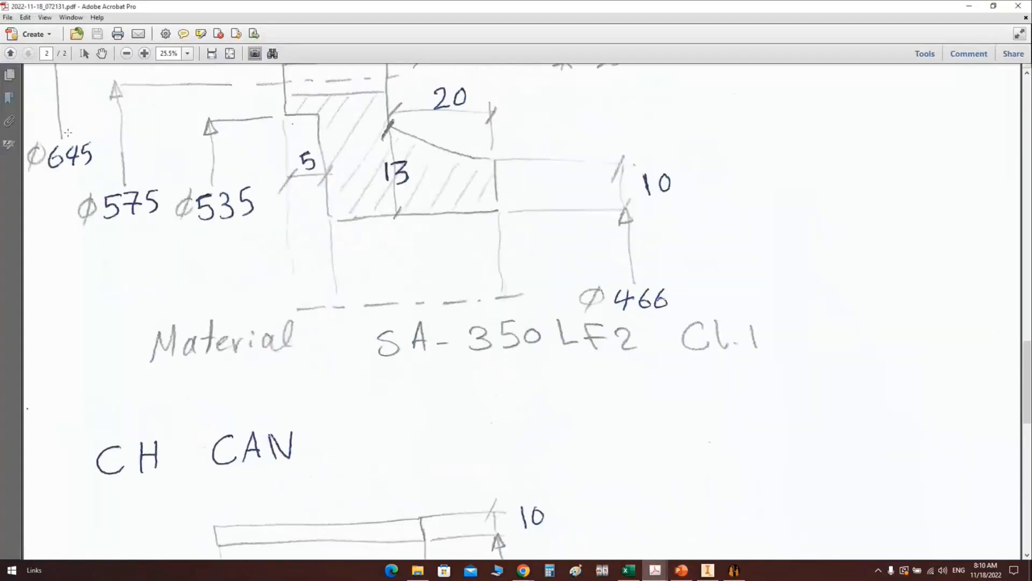
left_click_drag(1030, 352, 1031, 182)
mouse_move(51, 167)
left_mouse_down()
mouse_move(675, 521)
mouse_move(882, 518)
left_mouse_up()
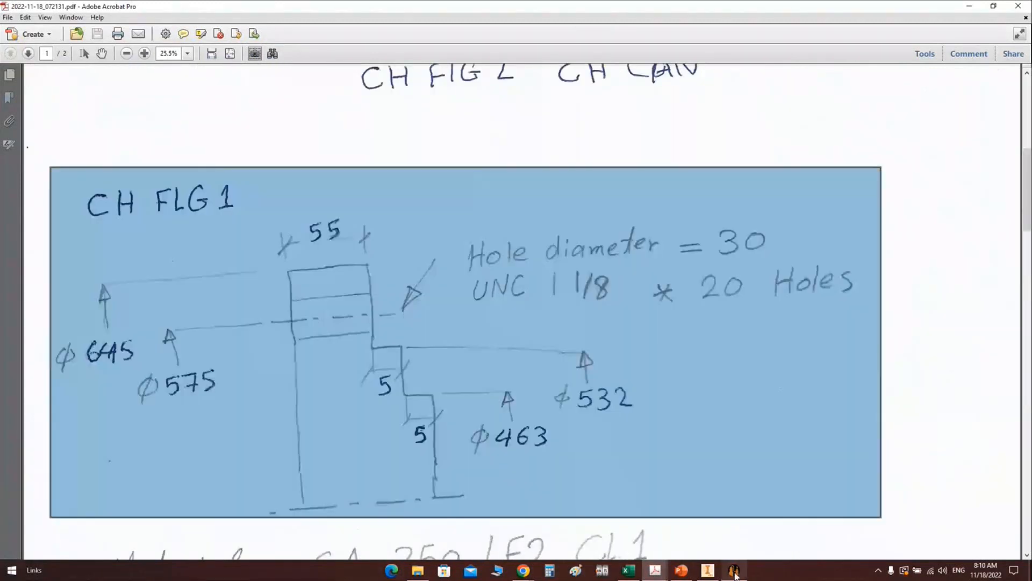
Step: Return to Static Equipment Generator, add a blind named CH FLG1 to AZ5 and open its parameters
left_click(707, 569)
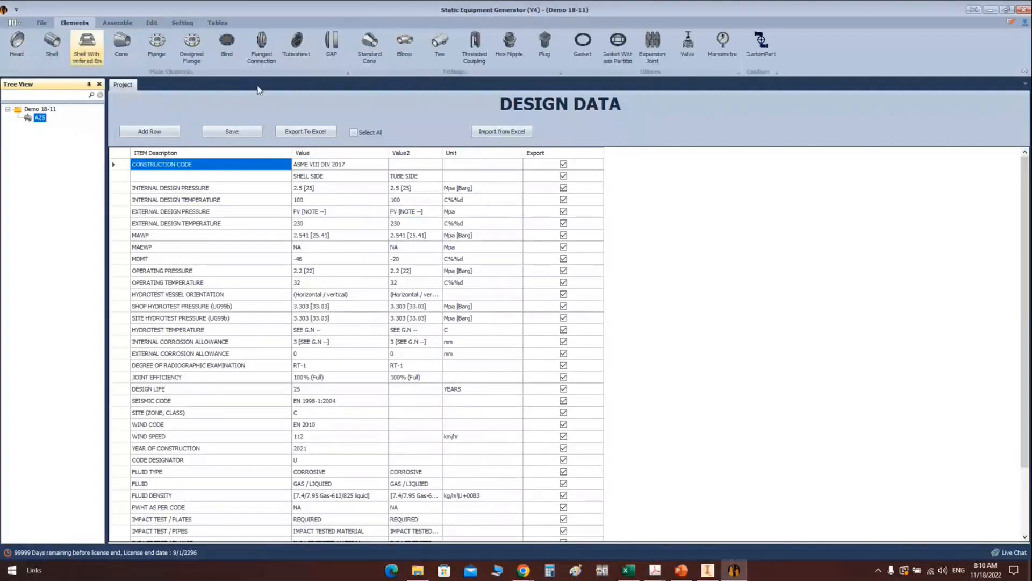
left_click(231, 49)
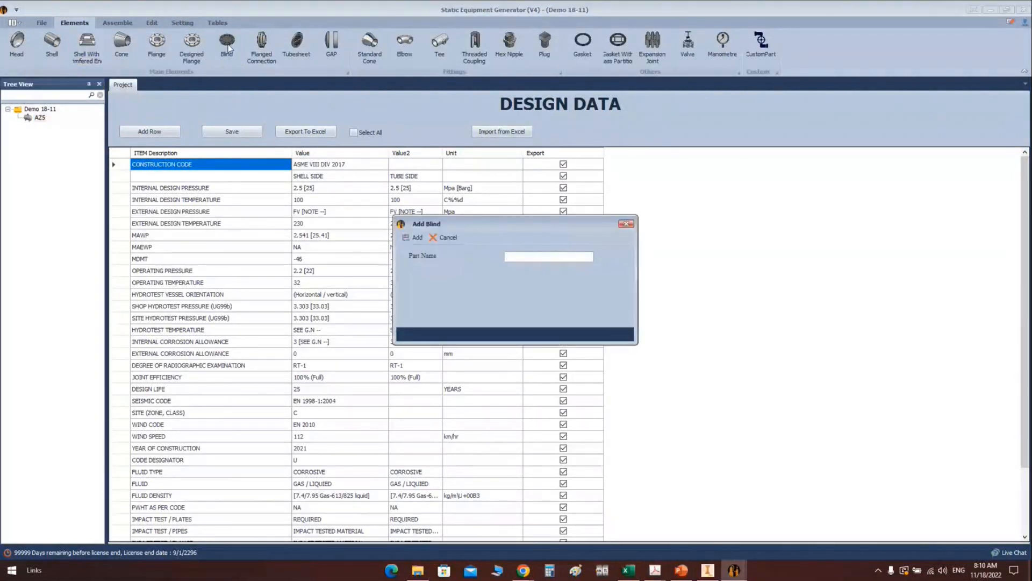
type("CH FLG1")
left_click(406, 238)
left_click(64, 127)
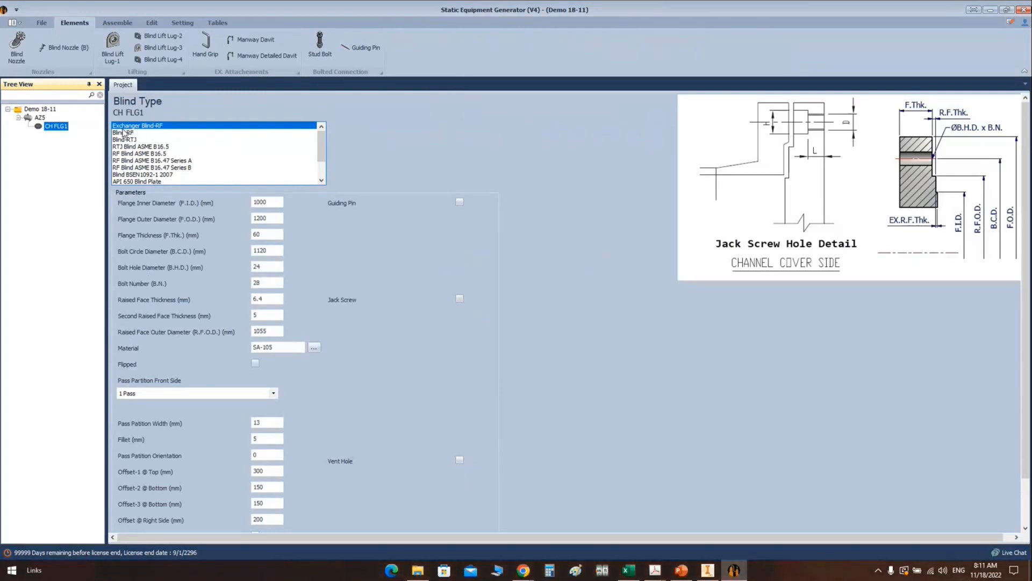
Step: Set the CH FLG1 blind's flange inner diameter to 463 mm, outer diameter to 645 mm and thickness to 55 mm
left_click(250, 202)
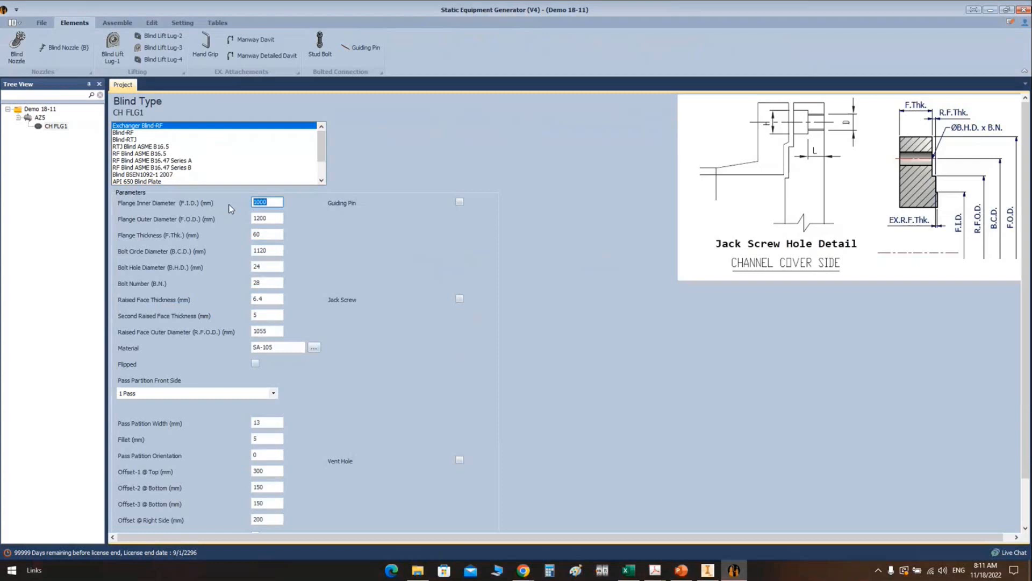
type("463")
left_click_drag(277, 220, 248, 222)
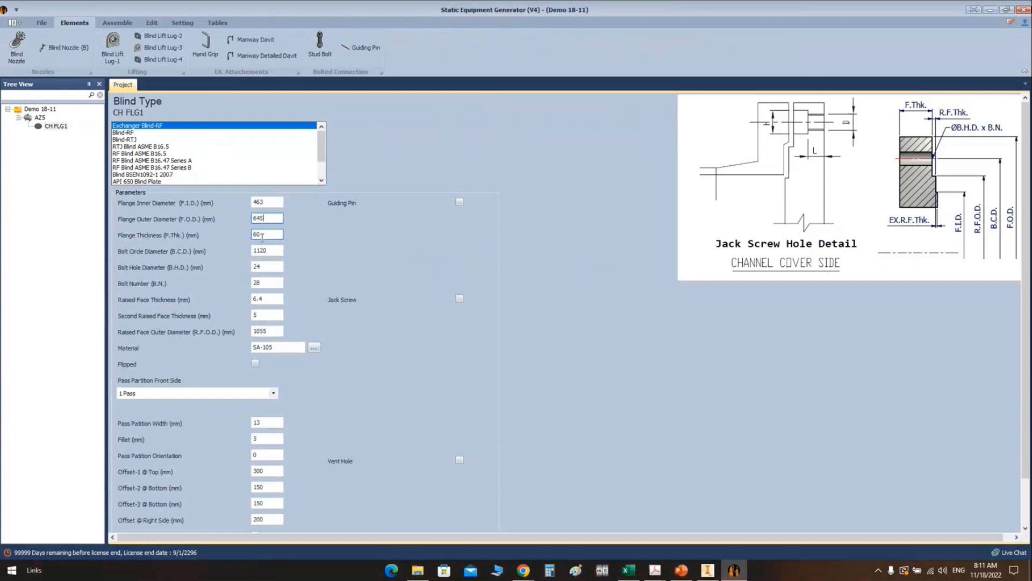
left_click_drag(266, 234, 252, 235)
Step: Set the blind's bolt circle diameter to 575 mm, bolt hole diameter to 30 mm and bolt number to 20
left_click_drag(279, 250, 198, 255)
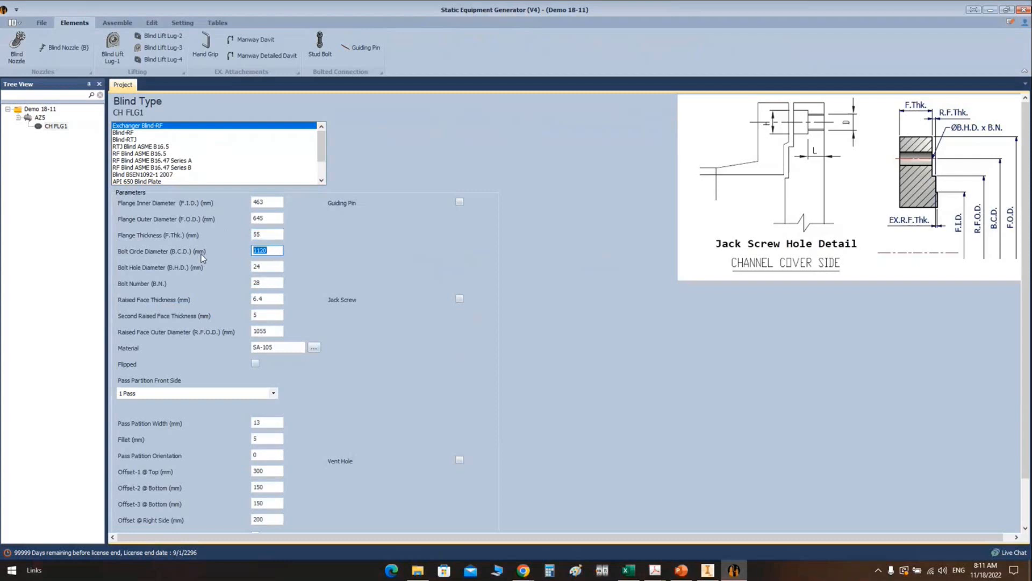
type("575")
left_click_drag(273, 266, 201, 260)
type("30")
left_click_drag(274, 283, 209, 285)
type("20")
Step: Set the raised face thickness to 5 mm and, after checking the PDF sketch, the raised face outer diameter to 532 mm
left_click_drag(266, 298, 214, 299)
type("5")
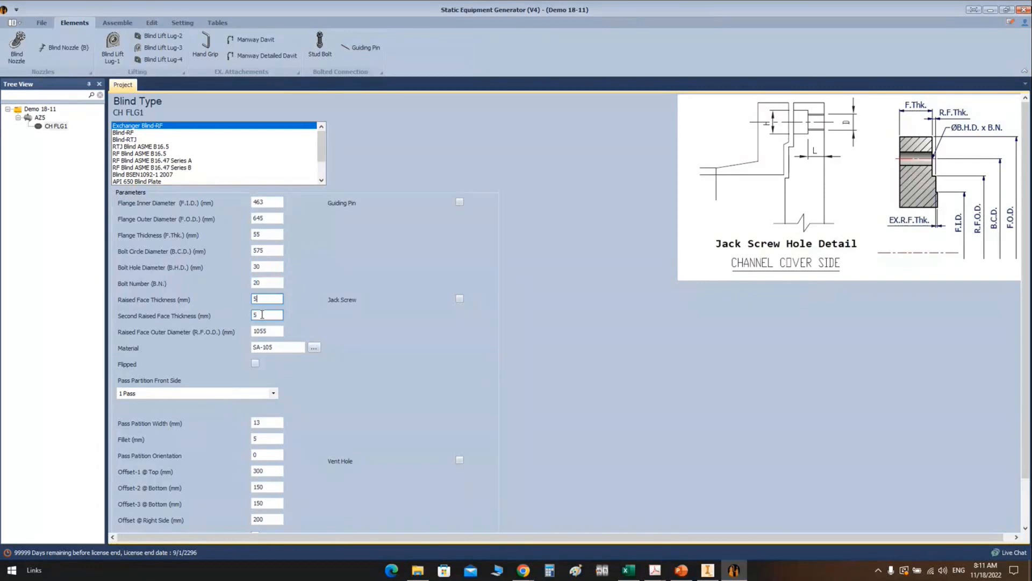
left_click_drag(276, 331, 251, 333)
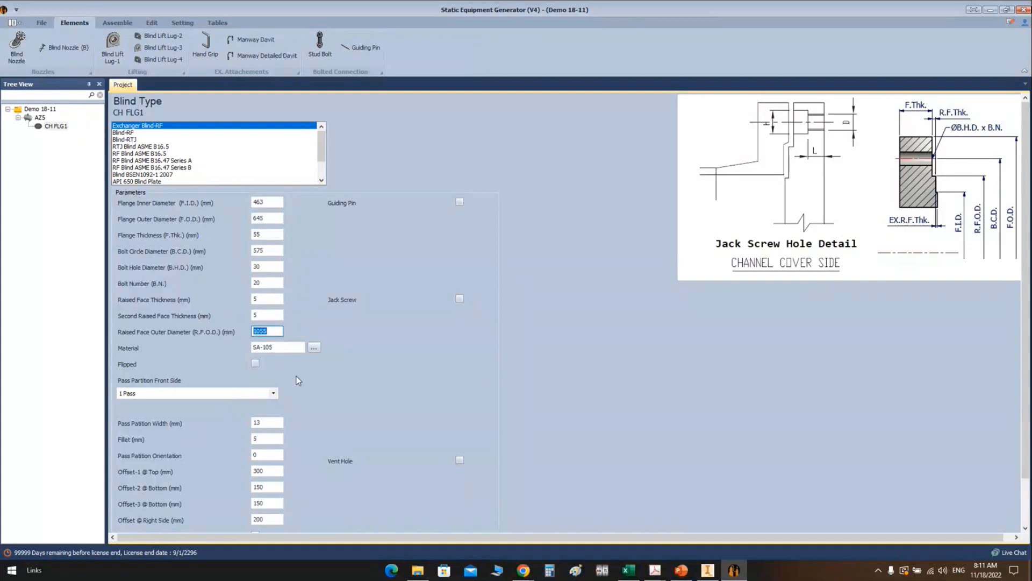
left_click(654, 570)
left_click(744, 524)
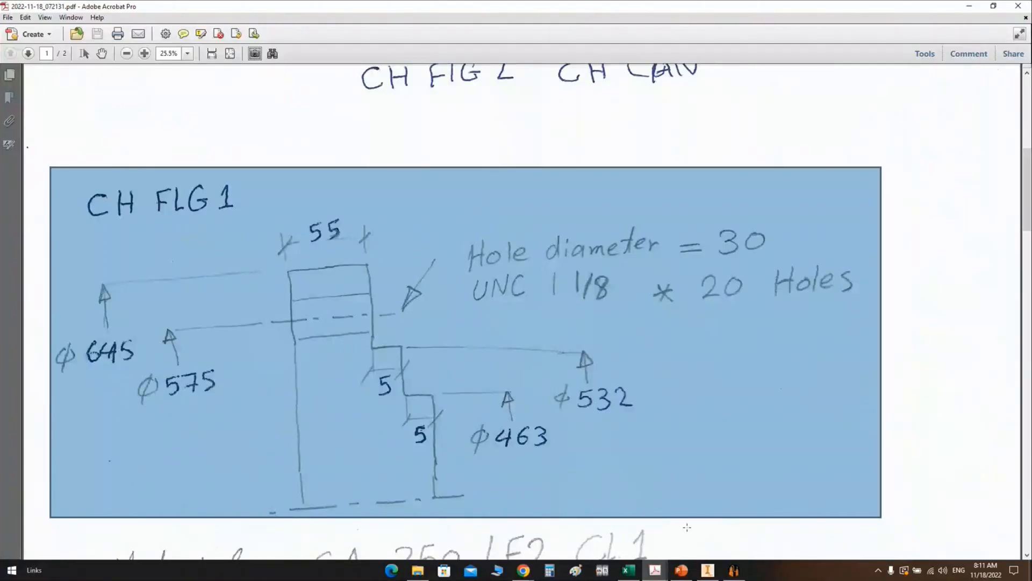
left_click(734, 570)
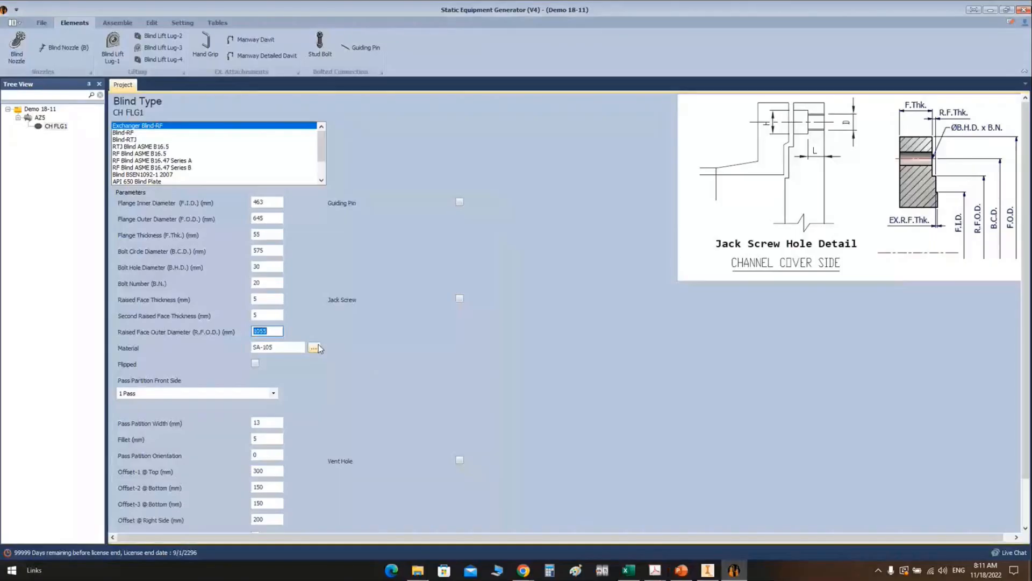
type("532")
Step: Copy SA-350 LF2 CL.1 from the Excel material list and paste it as the blind's material in Static Equipment Generator
left_click(628, 570)
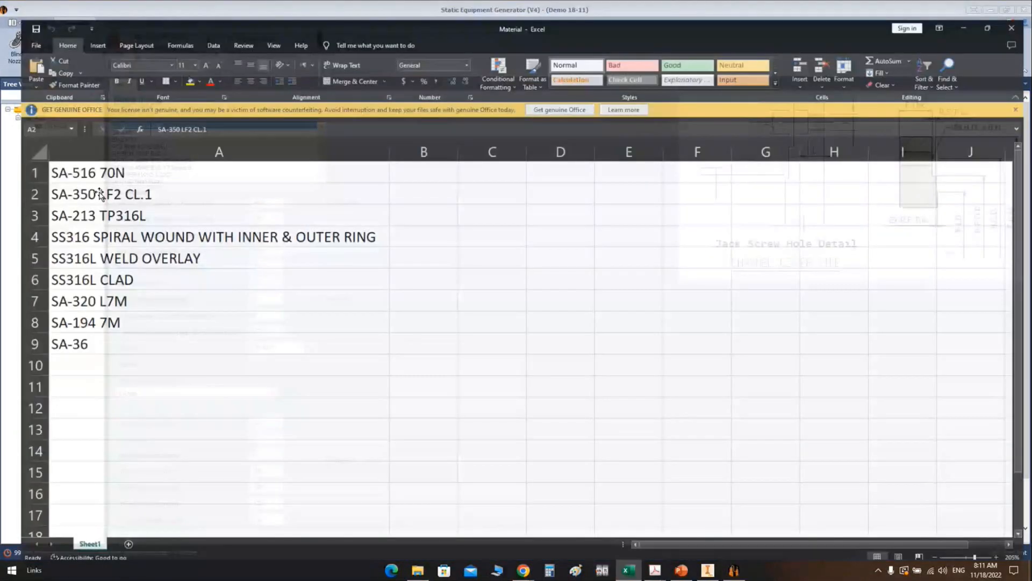
double_click(102, 183)
left_click_drag(134, 181, 30, 181)
key("ctrl+c")
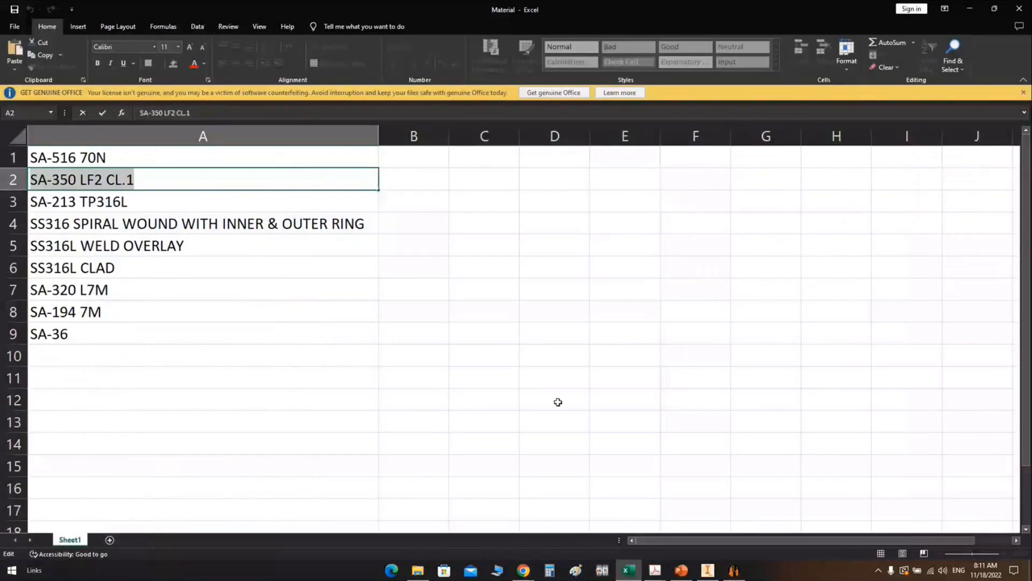
left_click(734, 570)
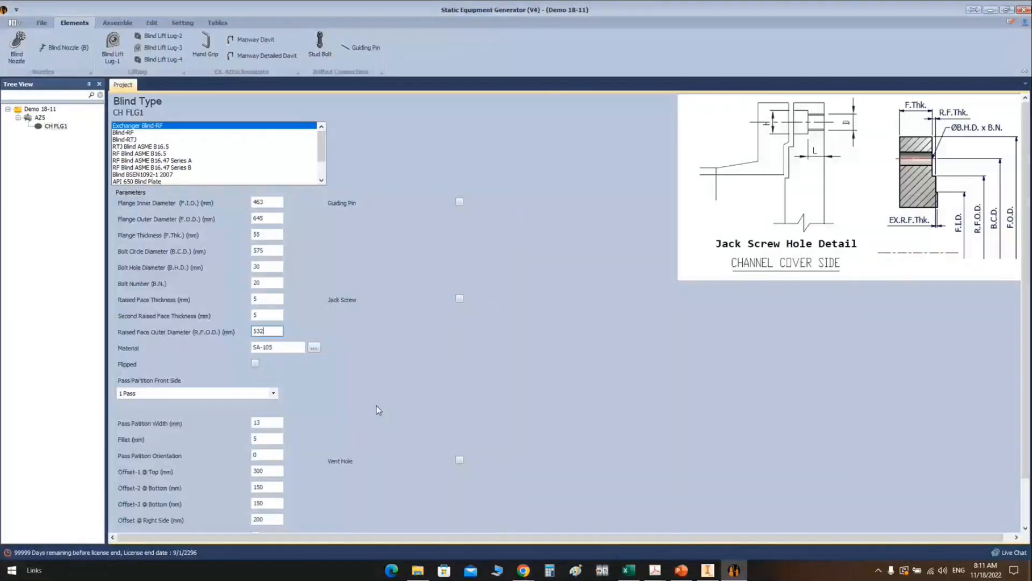
key("Tab")
key("ctrl+v")
Step: Set the blind's front-side pass partition to 4 Passes with Offset-1 at top of 74.17 mm, and save the part
left_click(273, 394)
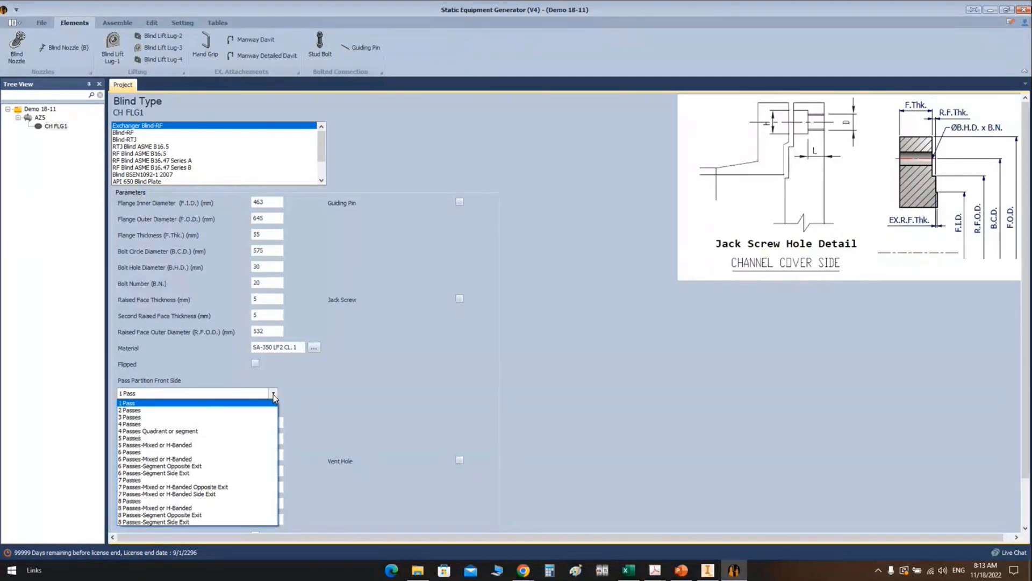
left_click(168, 424)
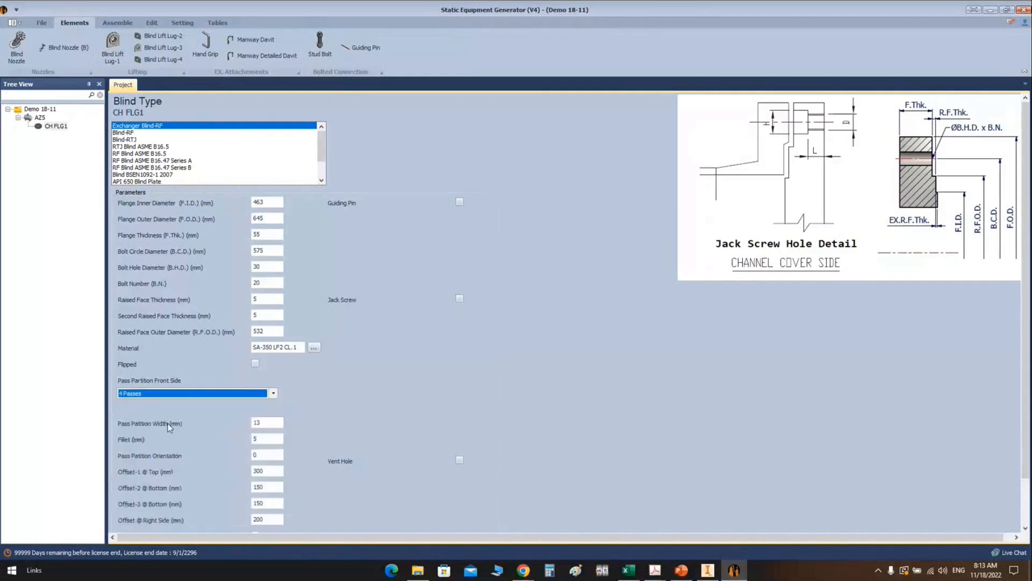
left_click(271, 439)
left_click(259, 455)
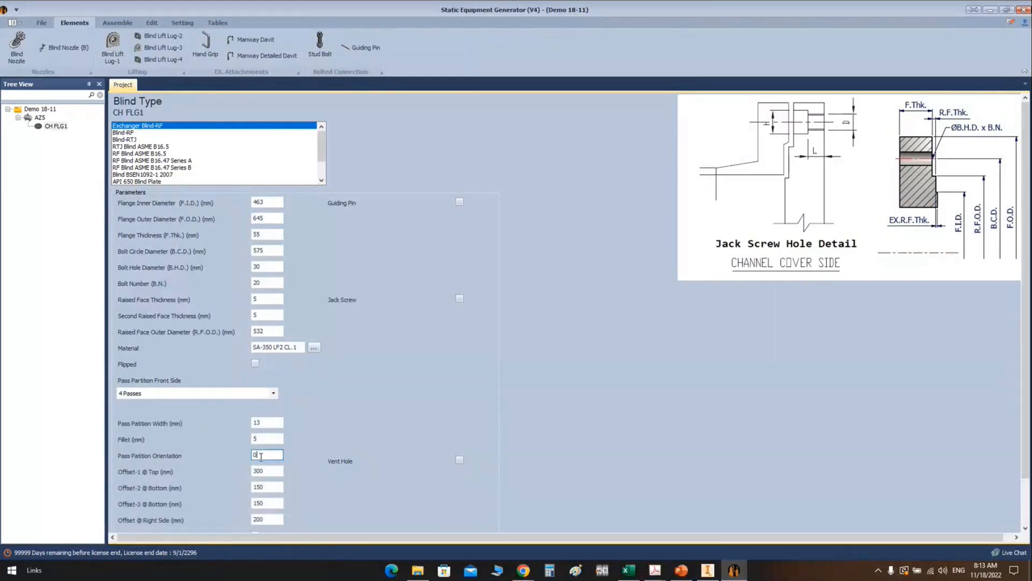
left_click(272, 472)
left_click_drag(272, 472, 243, 476)
type("74.17")
scroll(401, 436, "down", 1)
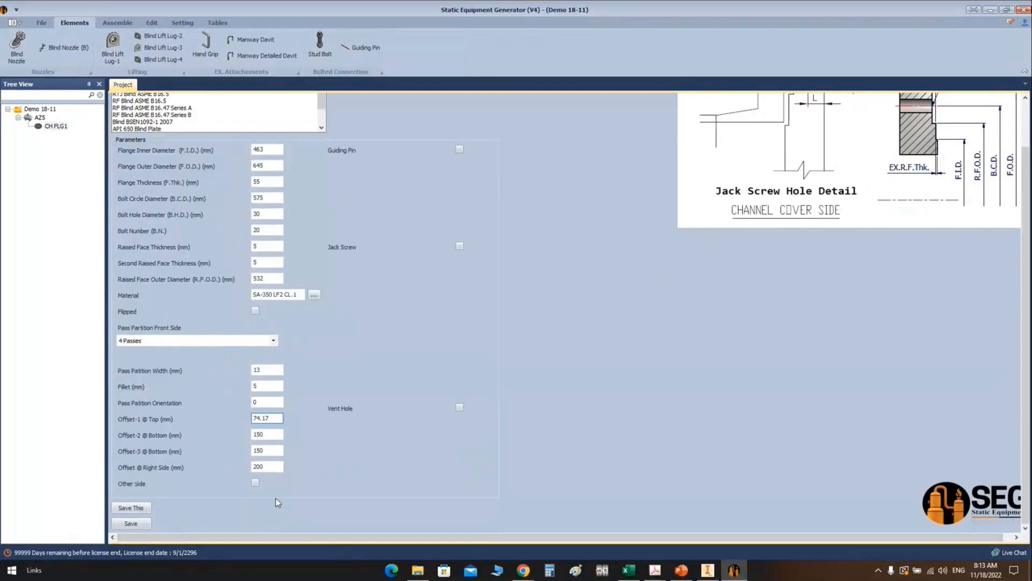
left_click(132, 524)
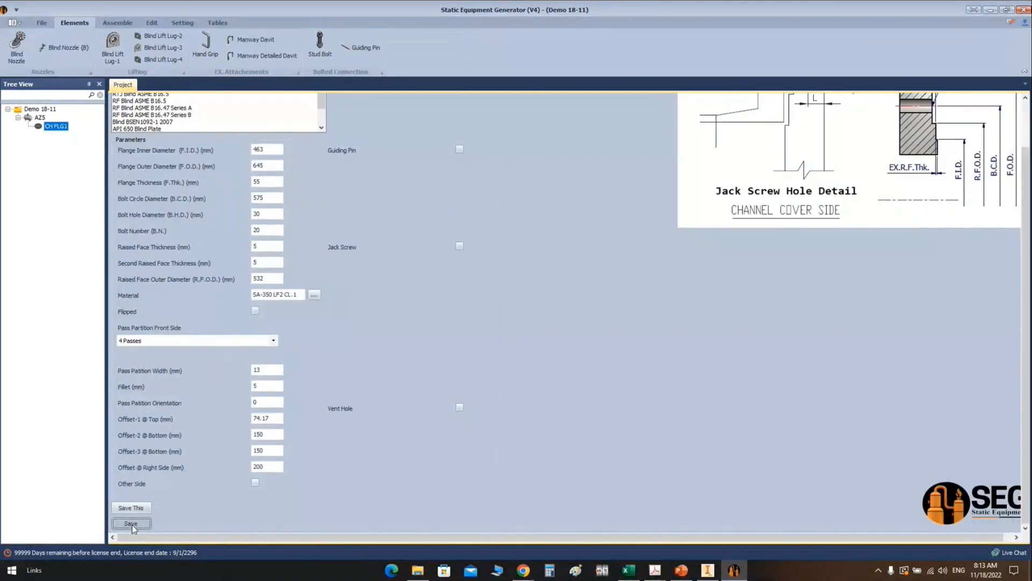
Step: Generate the AZ5 3D assembly in Inventor and widen the model browser beside it
left_click(117, 23)
left_click(31, 52)
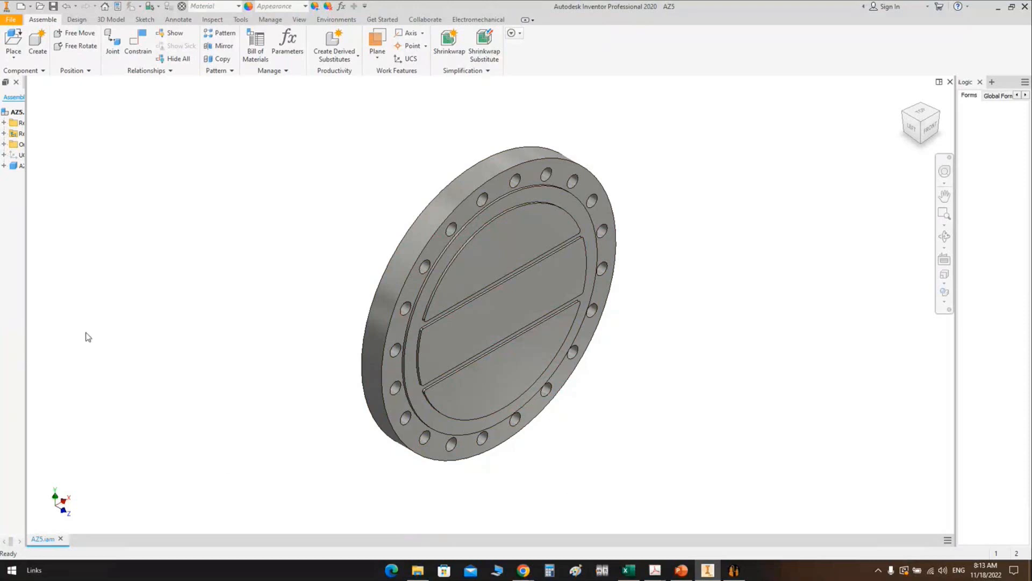
left_click_drag(27, 274, 82, 277)
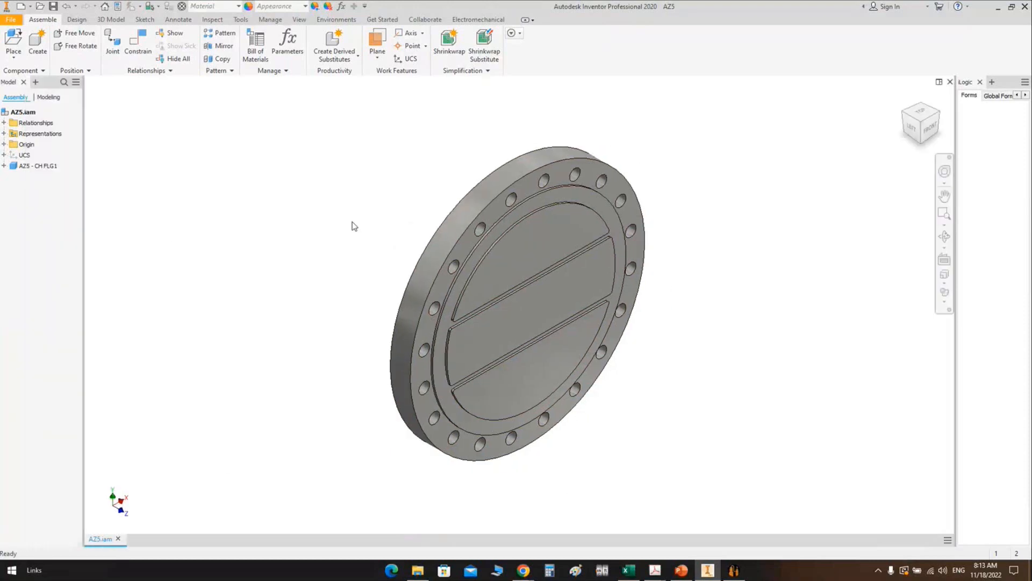
Step: Switch to Static Equipment Generator, enable Child Preview and Parent Preview in the application settings, save them, and glance at the assembly in Inventor
mouse_move(735, 572)
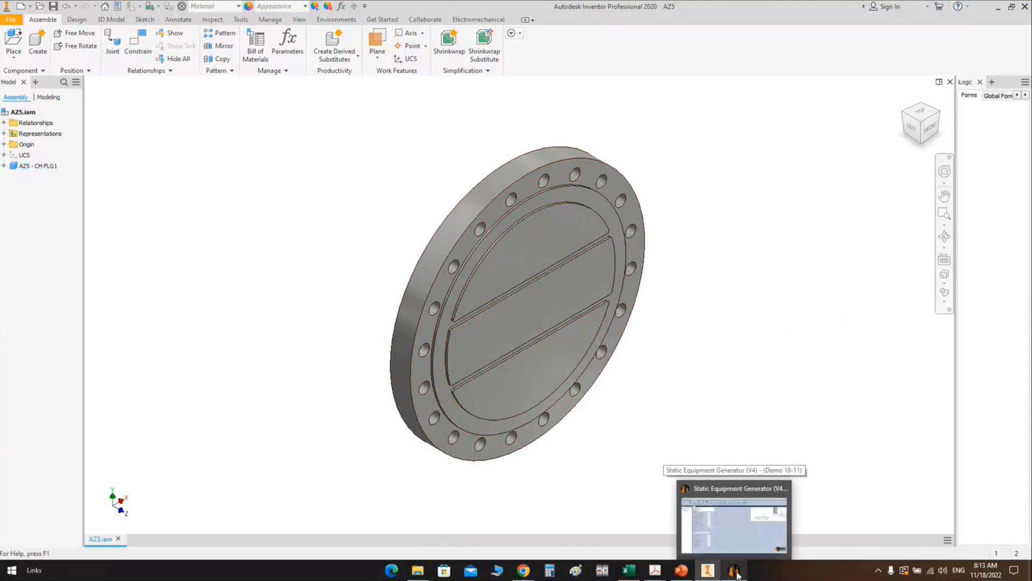
left_click(736, 572)
left_click(182, 23)
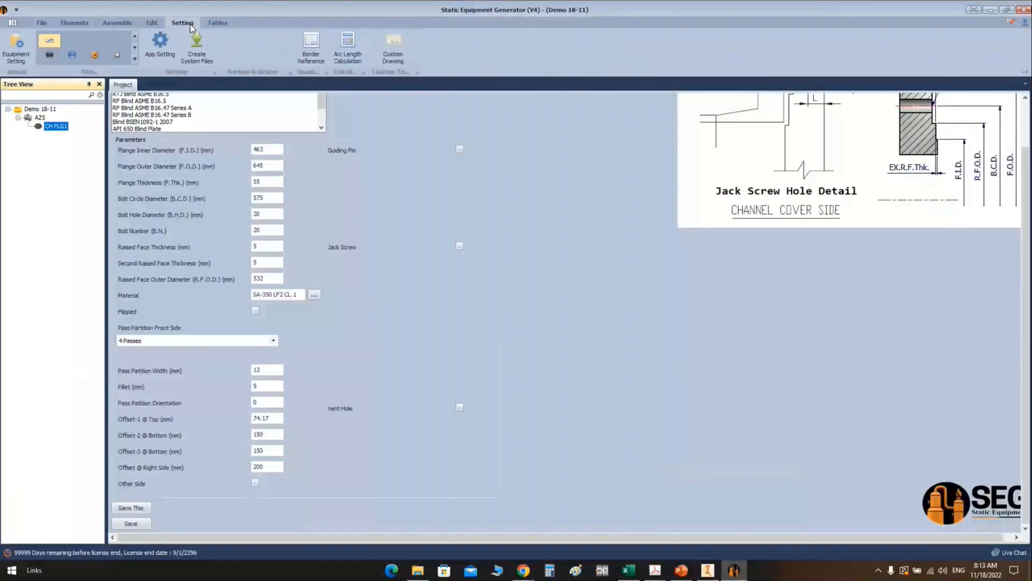
left_click(160, 48)
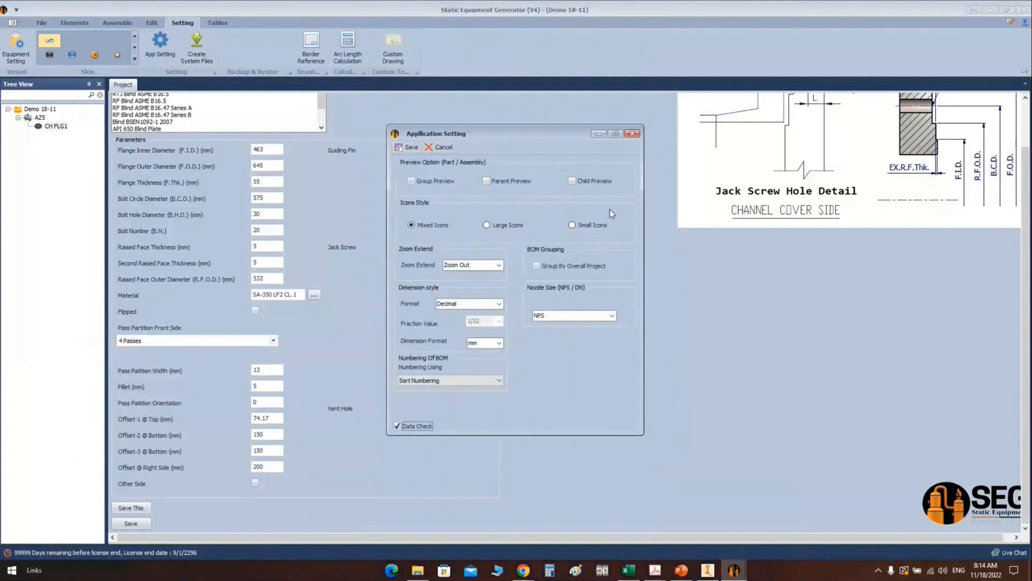
left_click(579, 184)
left_click(511, 183)
left_click(410, 147)
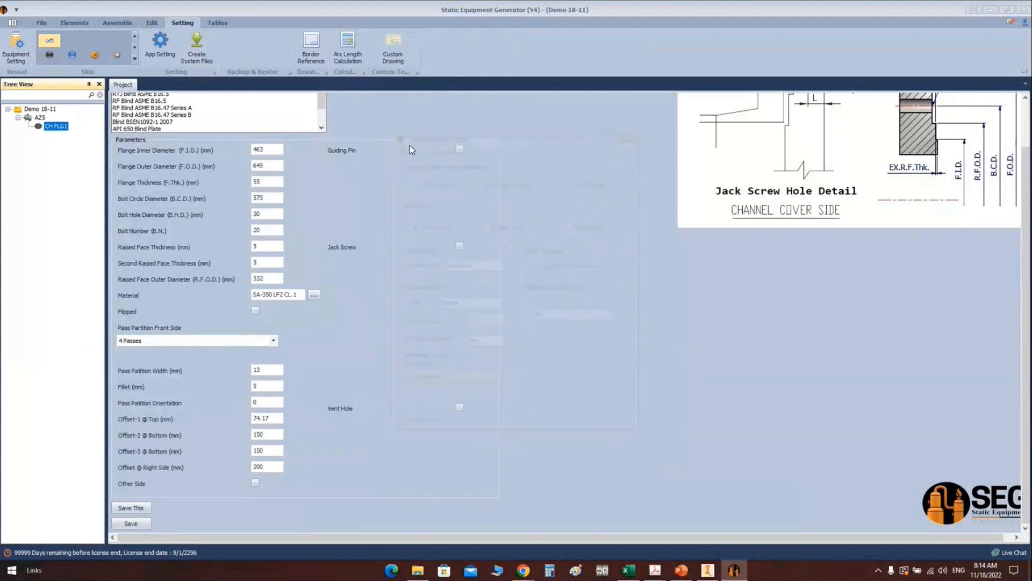
left_click(710, 574)
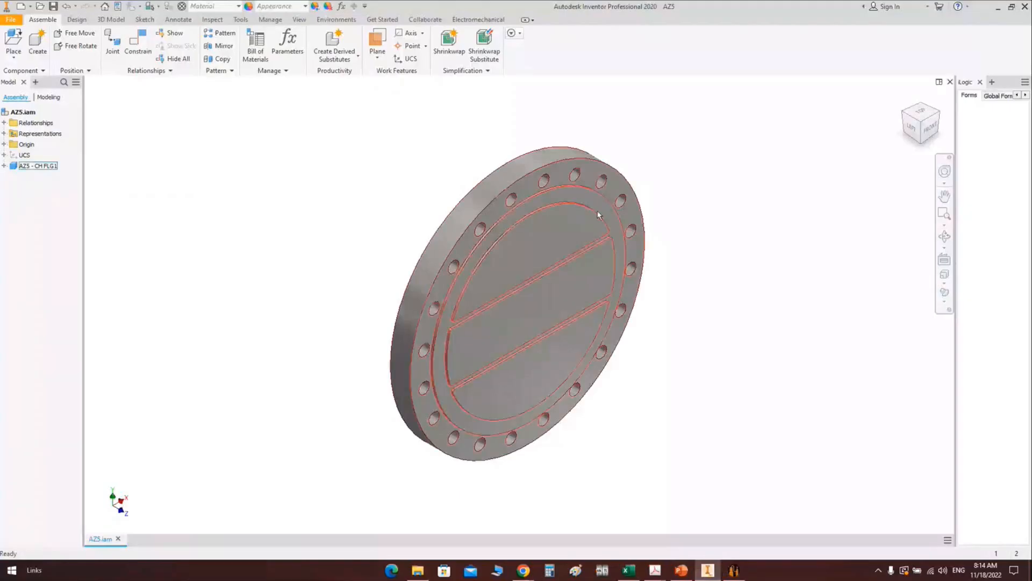
left_click(736, 574)
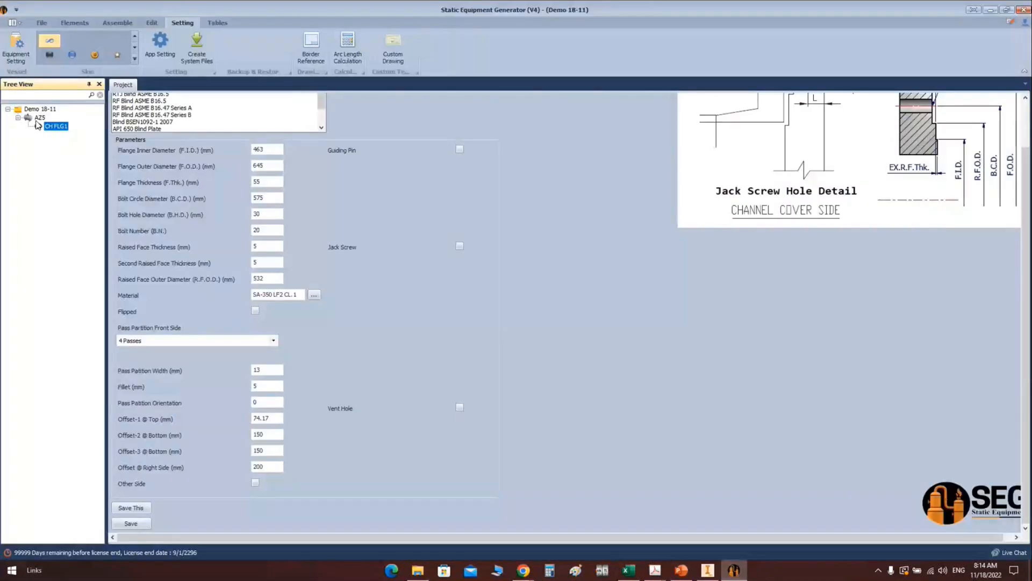
Step: Add a gasket with pass partition named CH G1 to AZ5 and choose the Gasket (4 Passes) Front Side type
left_click(40, 118)
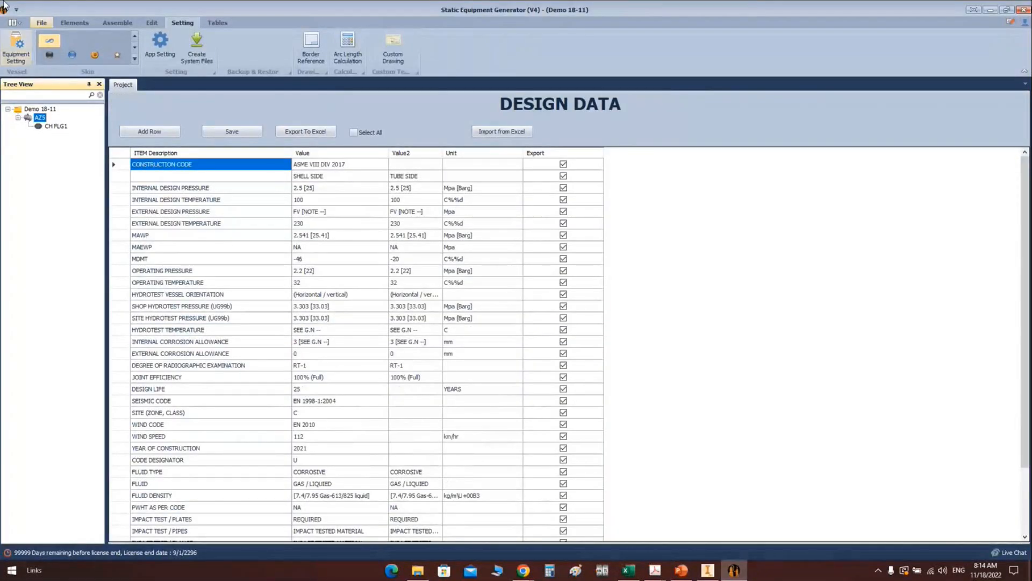
left_click(72, 23)
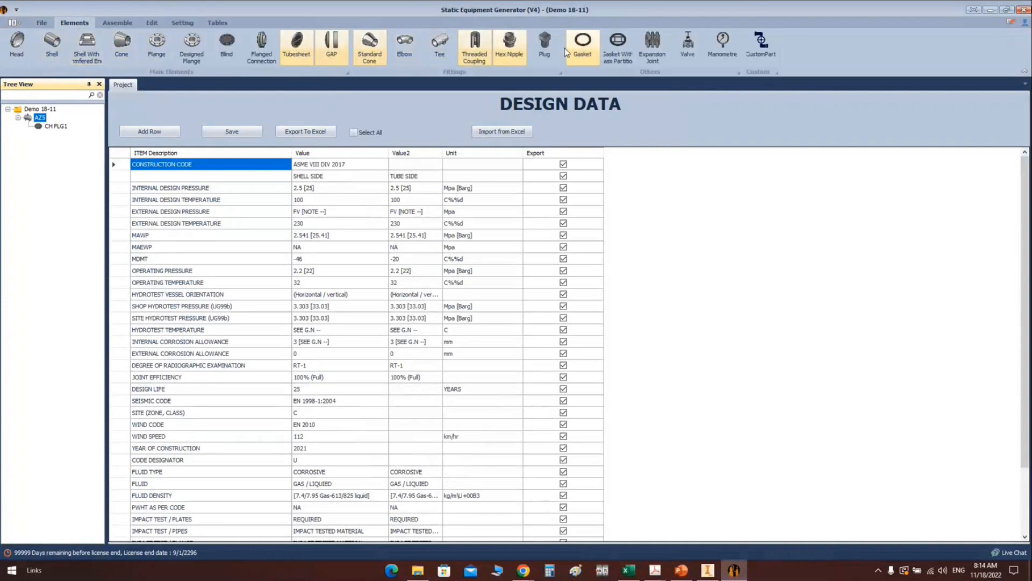
left_click(617, 48)
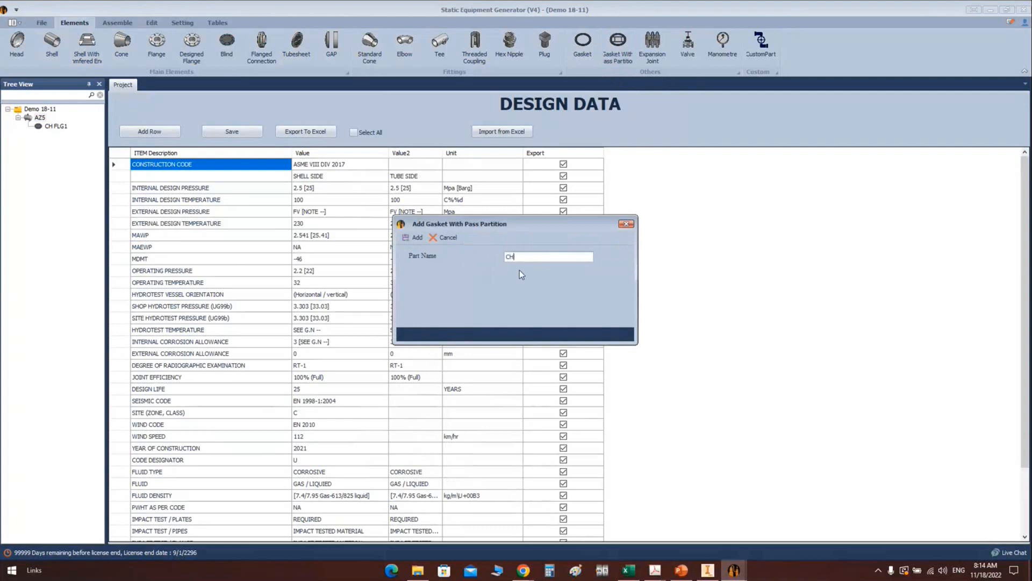
key("Return")
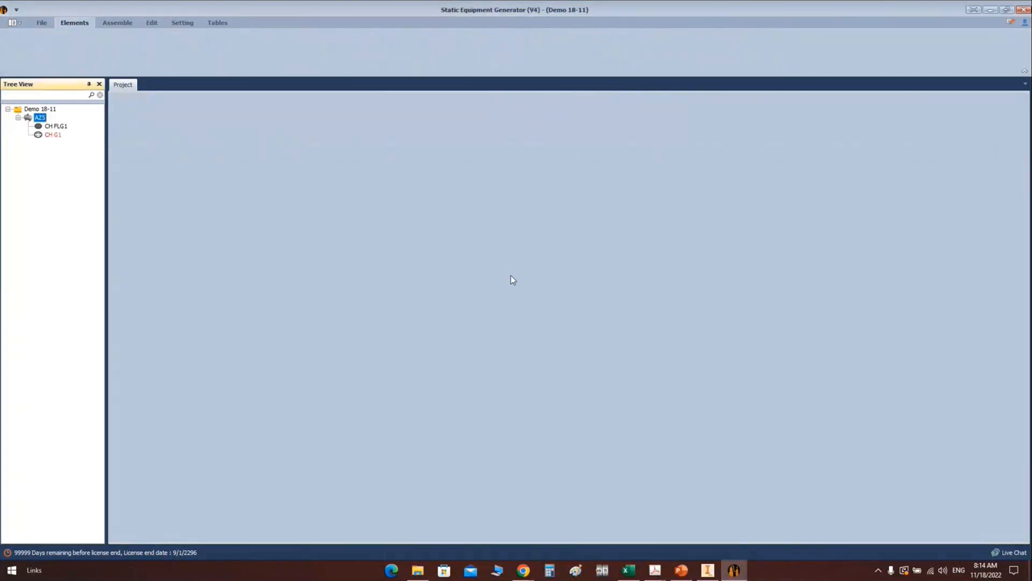
left_click(42, 137)
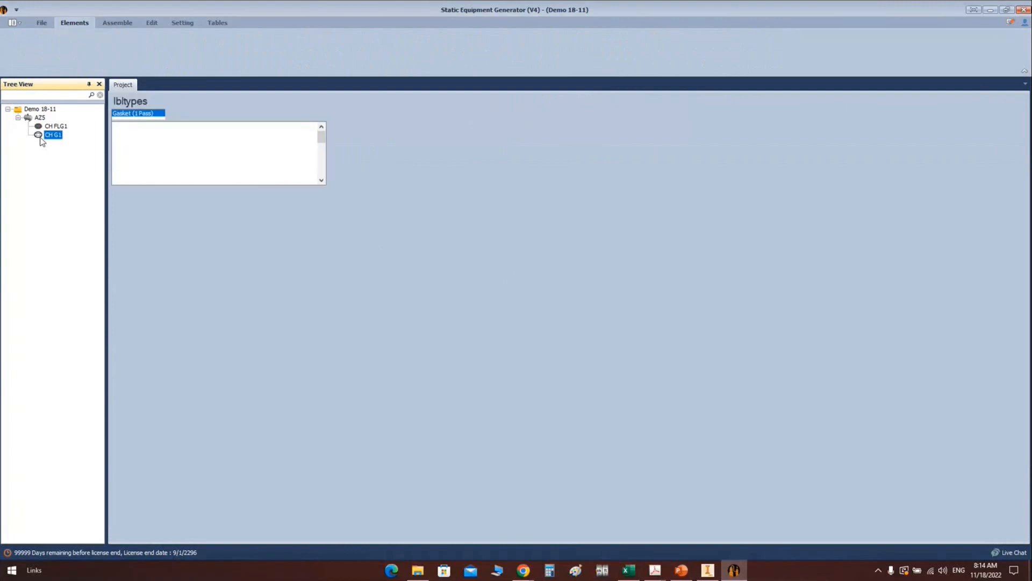
left_click(171, 154)
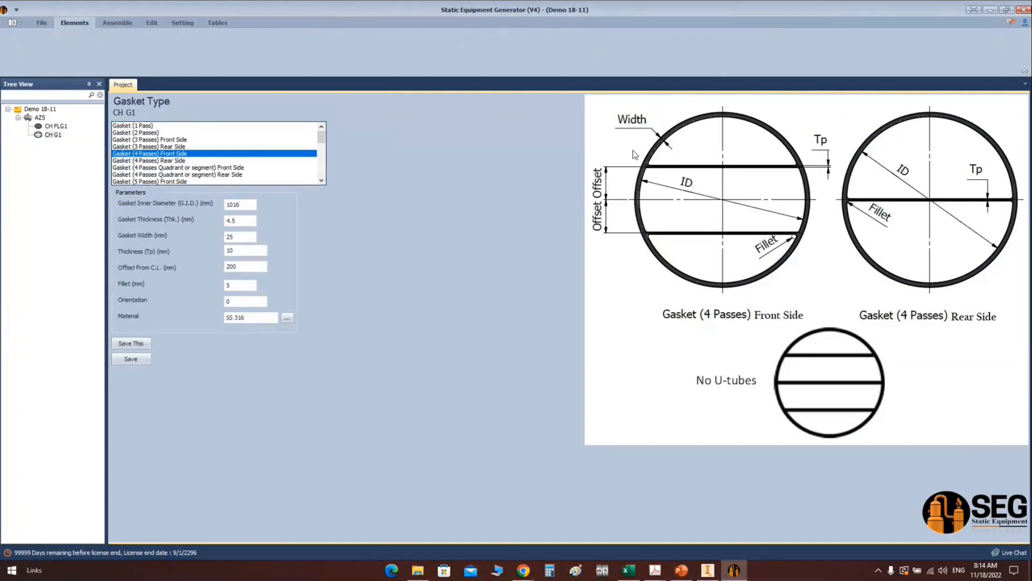
Step: Set gasket CH G1's inner diameter to 486 mm, its width to 13 mm and its offset from the centre line to 7417 mm
double_click(254, 204)
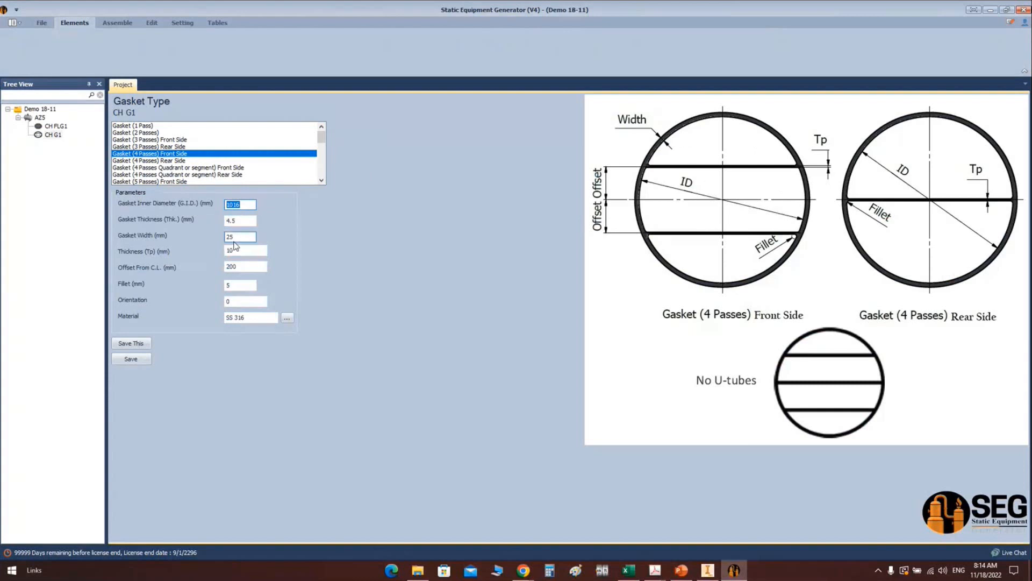
type("486")
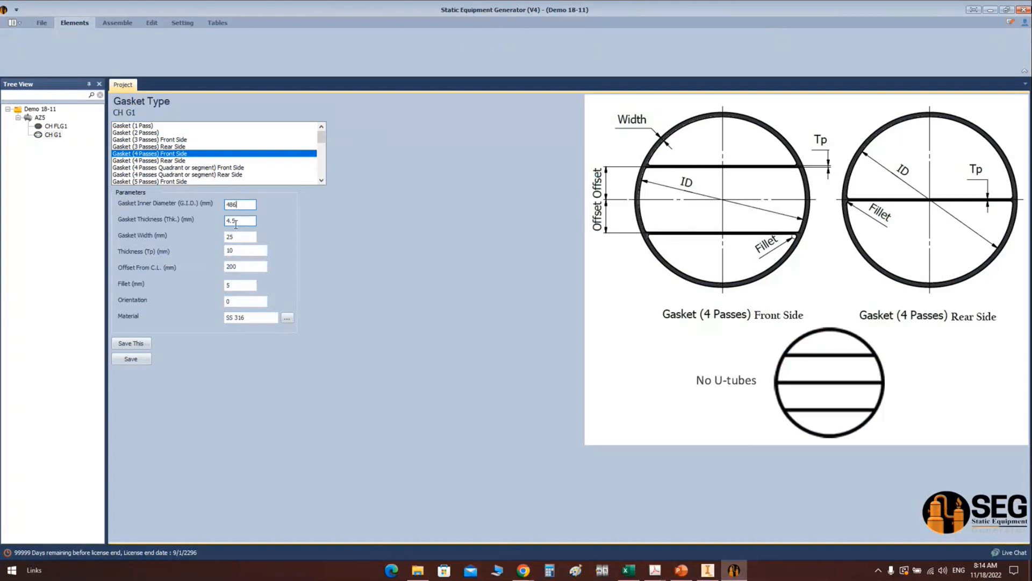
double_click(242, 222)
double_click(245, 235)
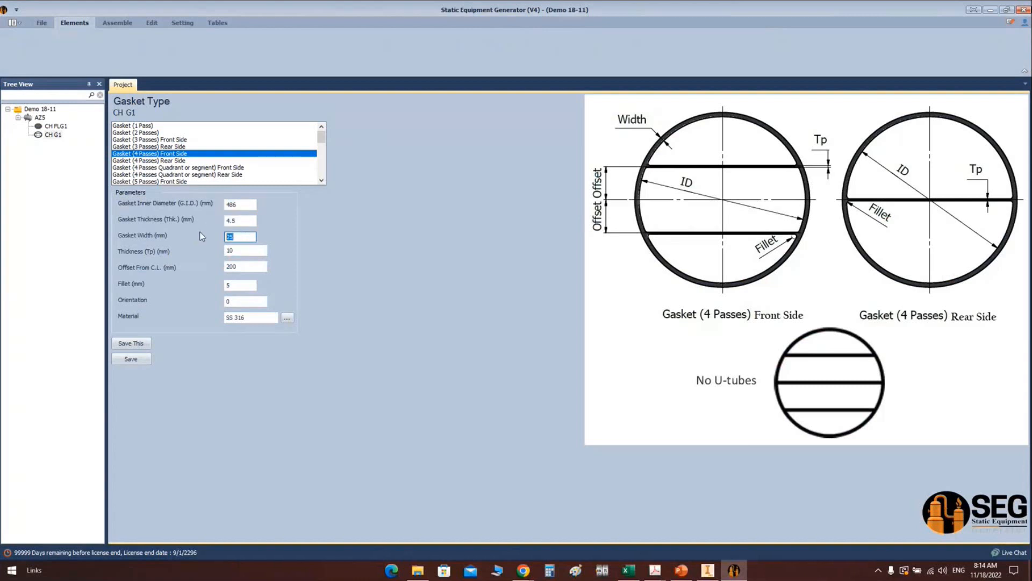
type("13")
left_click(245, 267)
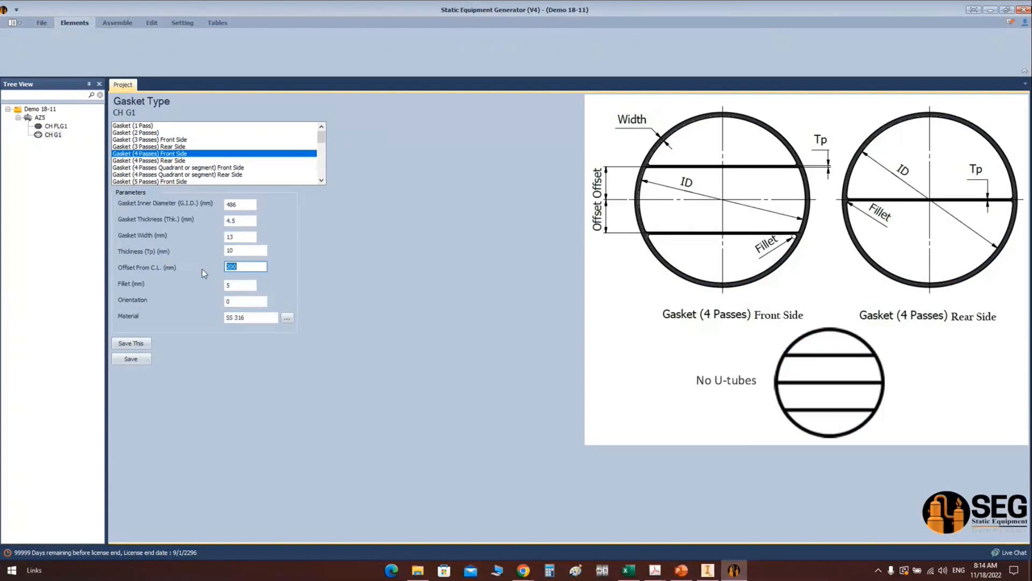
type("7417")
Step: Copy SS316 SPIRAL WOUND WITH INNER & OUTER RING from the Excel material list and paste it as the gasket's material in Static Equipment Generator
left_click(632, 569)
double_click(258, 224)
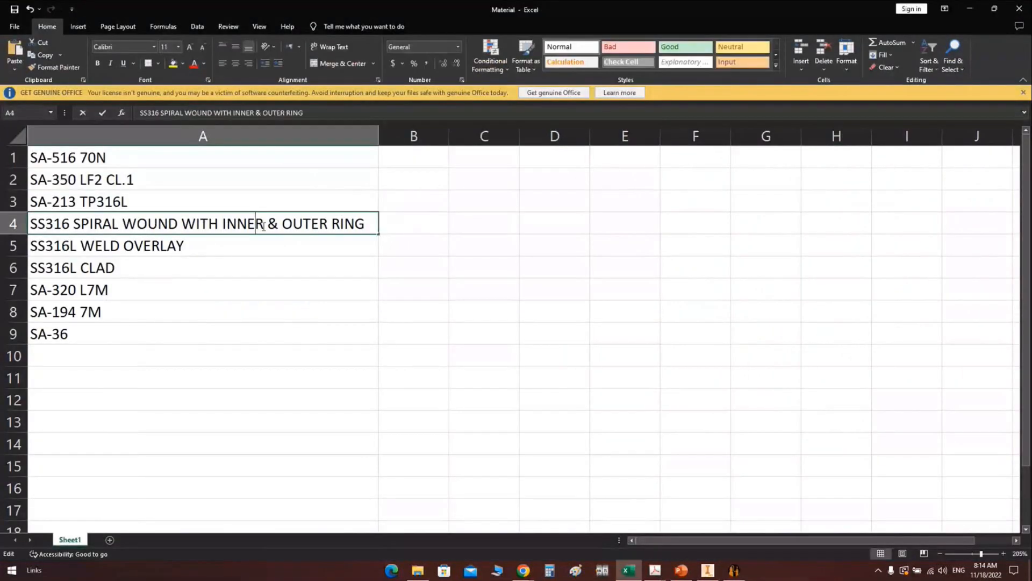
key("ctrl+a")
key("ctrl+c")
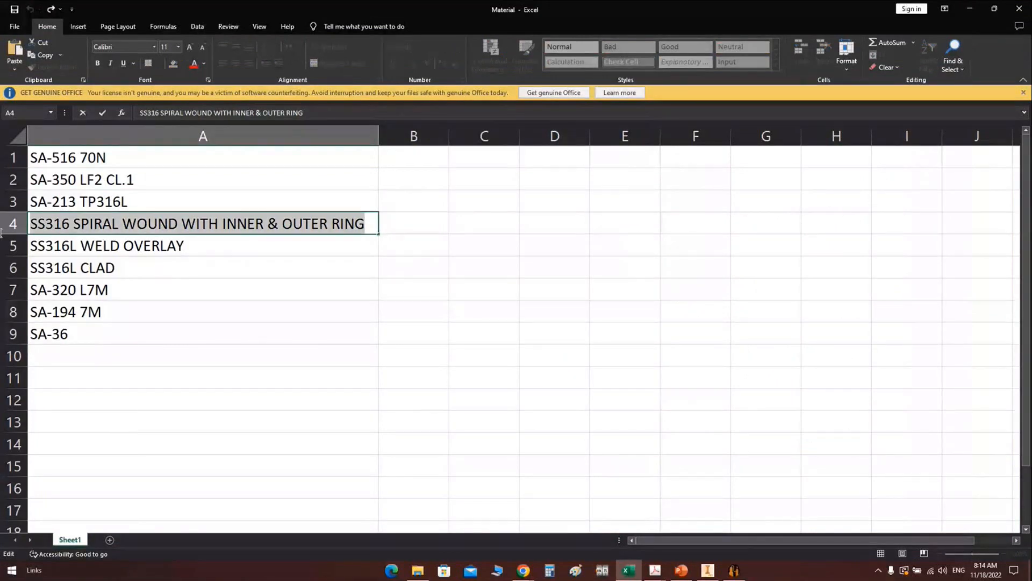
left_click(734, 569)
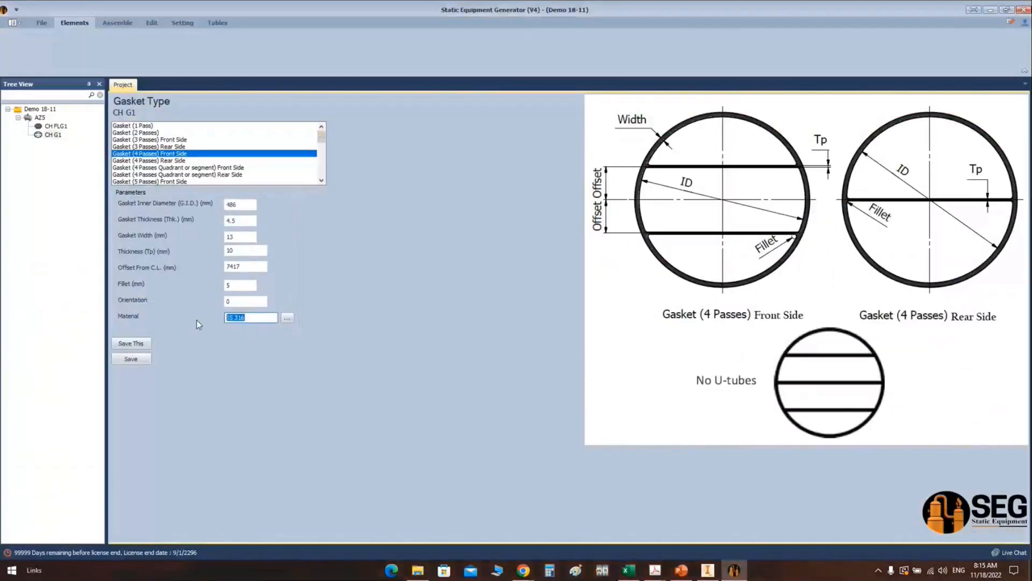
key("ctrl+v")
Step: Save gasket CH G1 and start generating the AZ5 assembly in Inventor
left_click(146, 360)
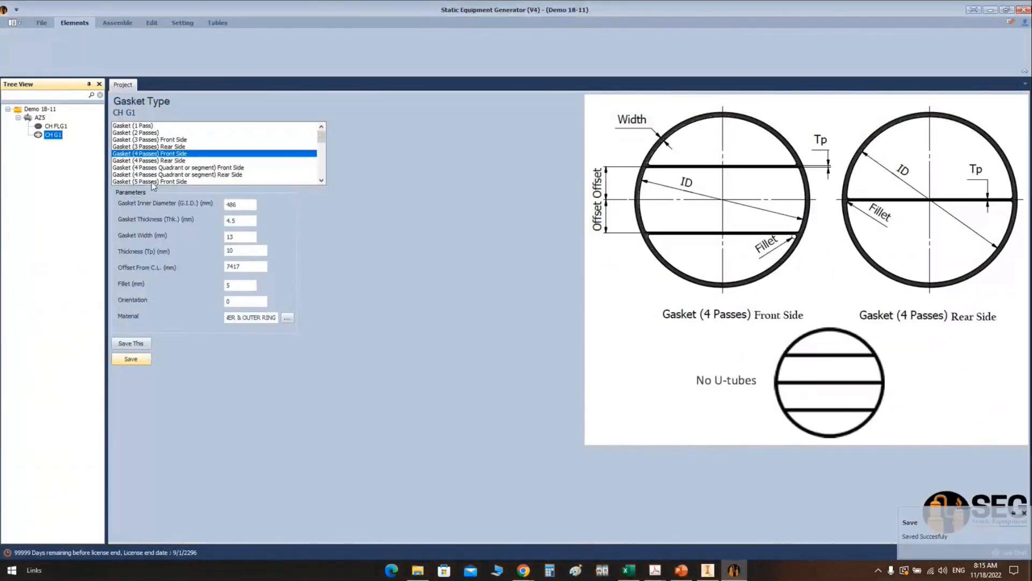
left_click(117, 23)
left_click(33, 45)
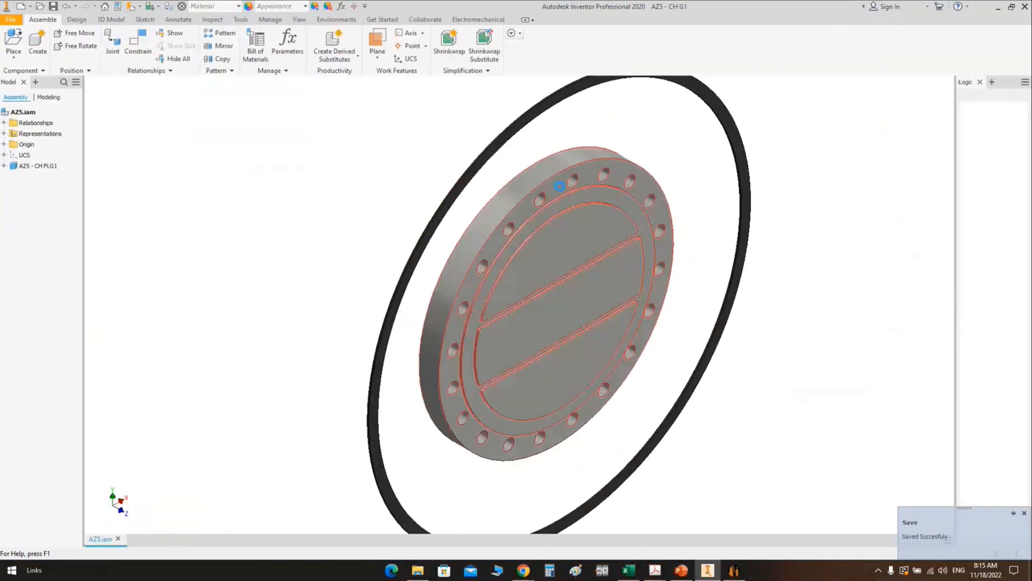
Step: Correct the gasket's offset from the centre line to 74.17 mm in Static Equipment Generator, save the part and regenerate the assembly
left_click(737, 573)
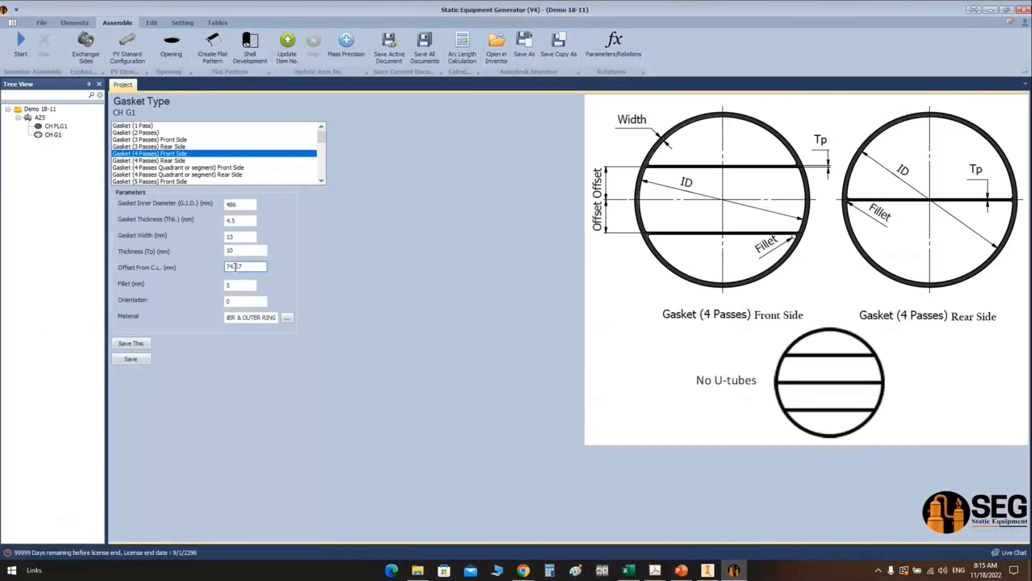
left_click(143, 364)
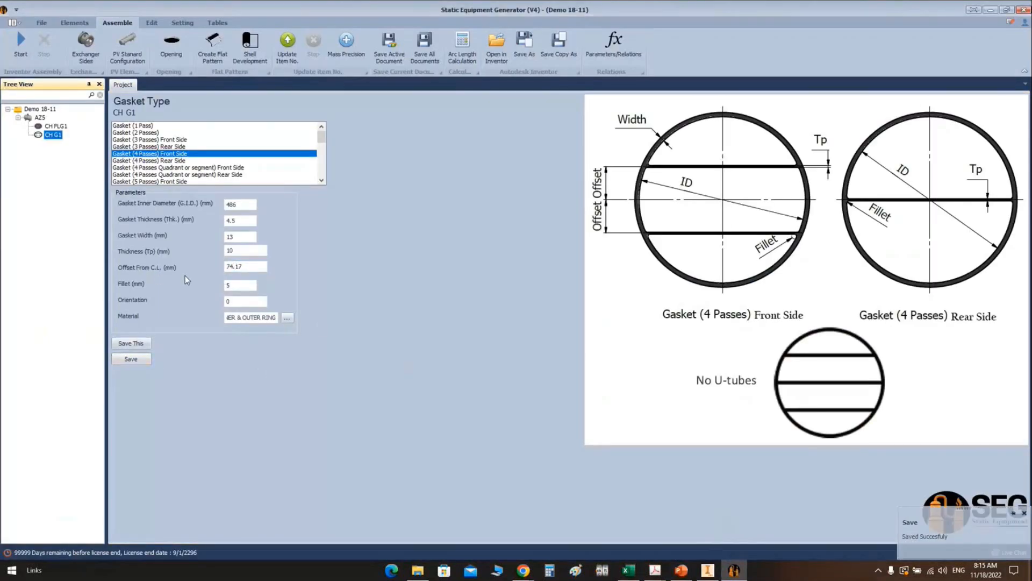
left_click(22, 44)
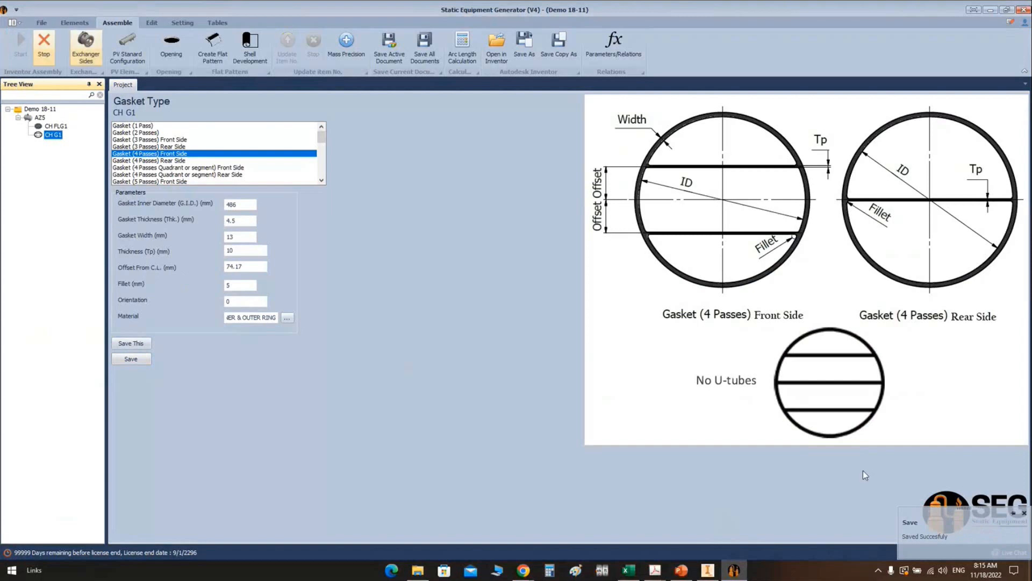
Step: Switch to Inventor and examine from several angles how gasket CH G1 sits on the blind flange's pass partition face
left_click(708, 571)
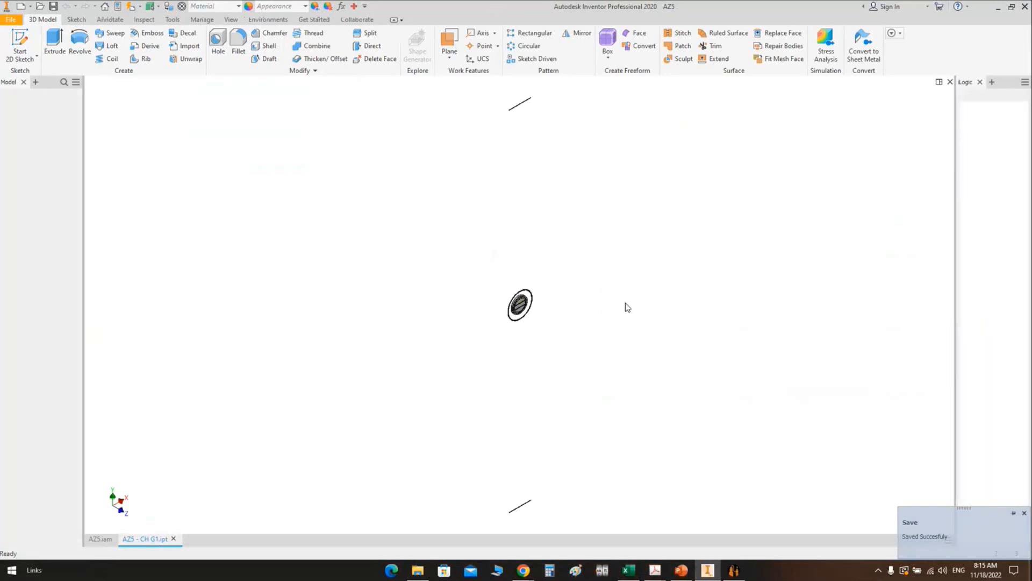
scroll(549, 308, "up", 3)
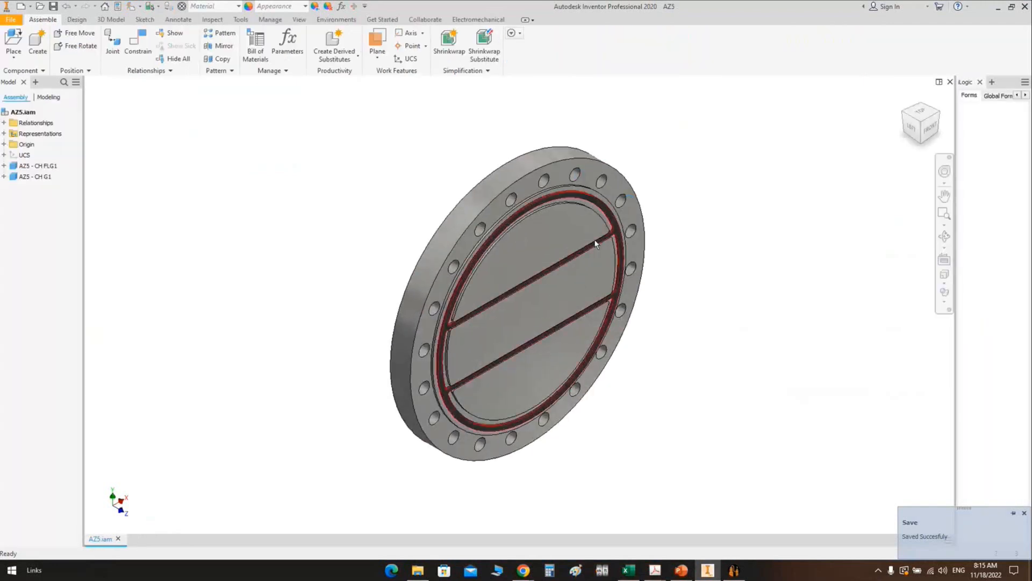
scroll(618, 246, "up", 3)
left_click(944, 237)
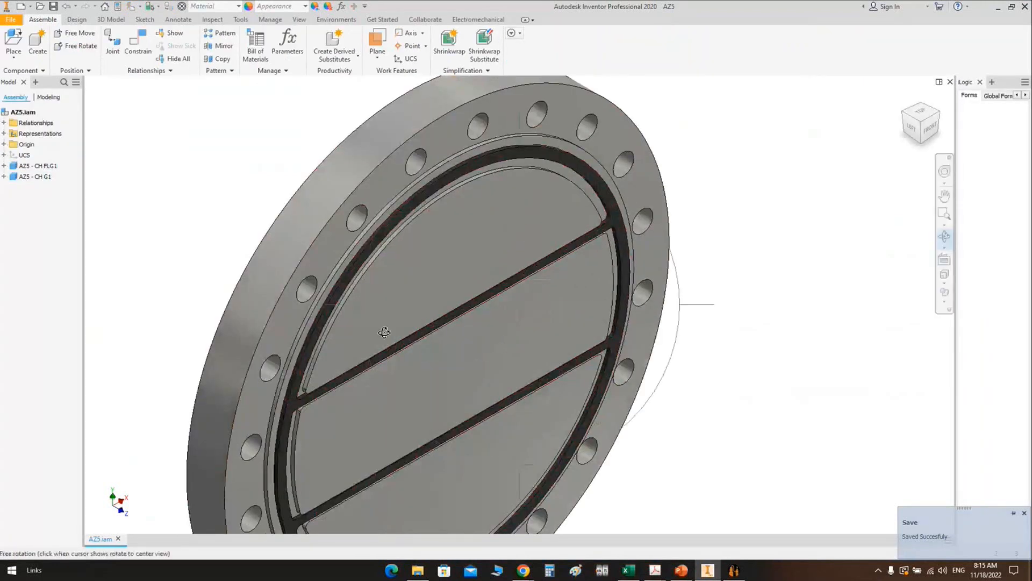
left_click_drag(383, 332, 423, 324)
scroll(376, 317, "down", 3)
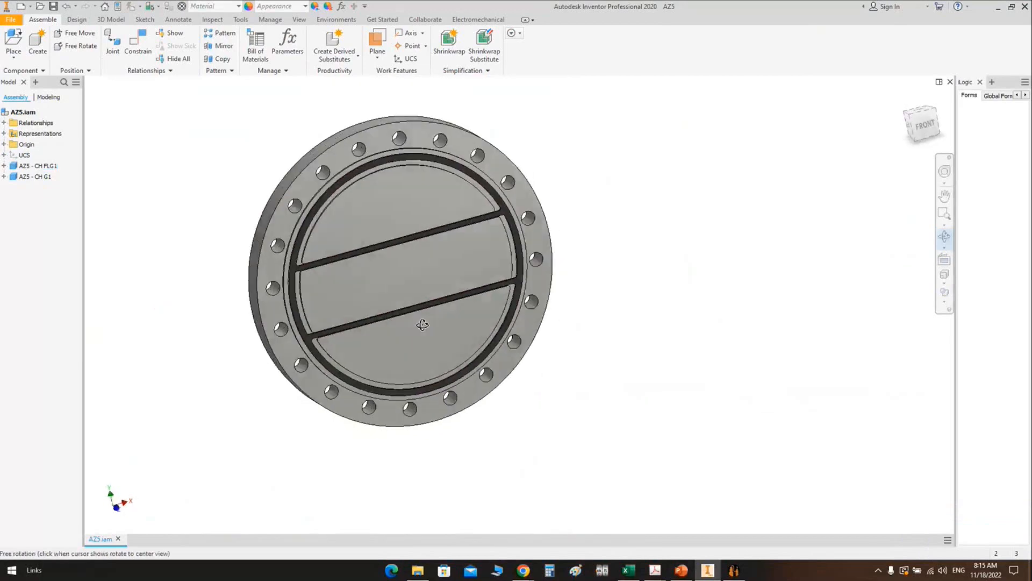
scroll(453, 216, "up", 2)
left_click_drag(486, 260, 557, 247)
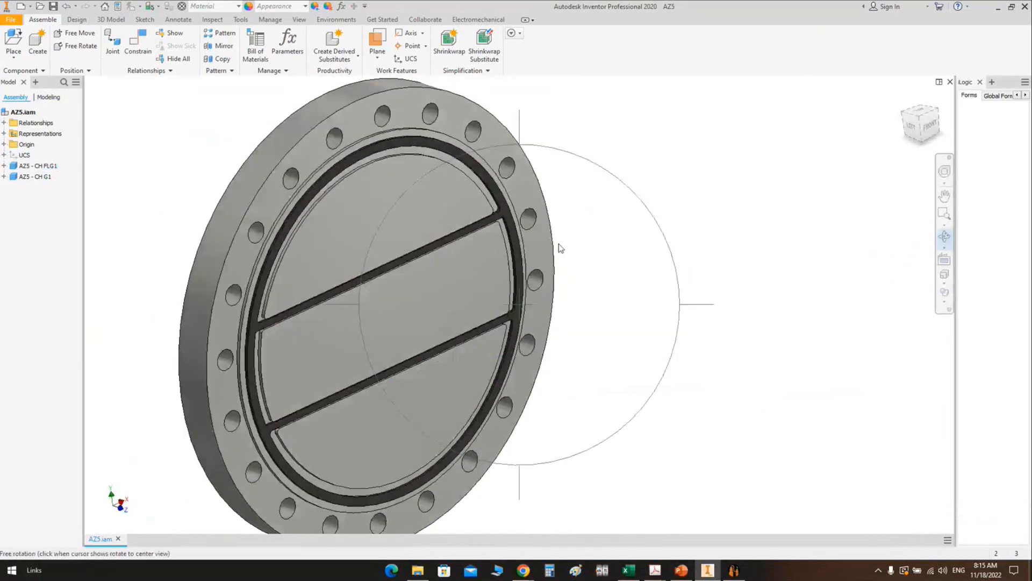
key("Escape")
Step: Review the channel layout and the second channel flange's dimensions in the PDF hand sketch, and return to Static Equipment Generator
mouse_move(681, 574)
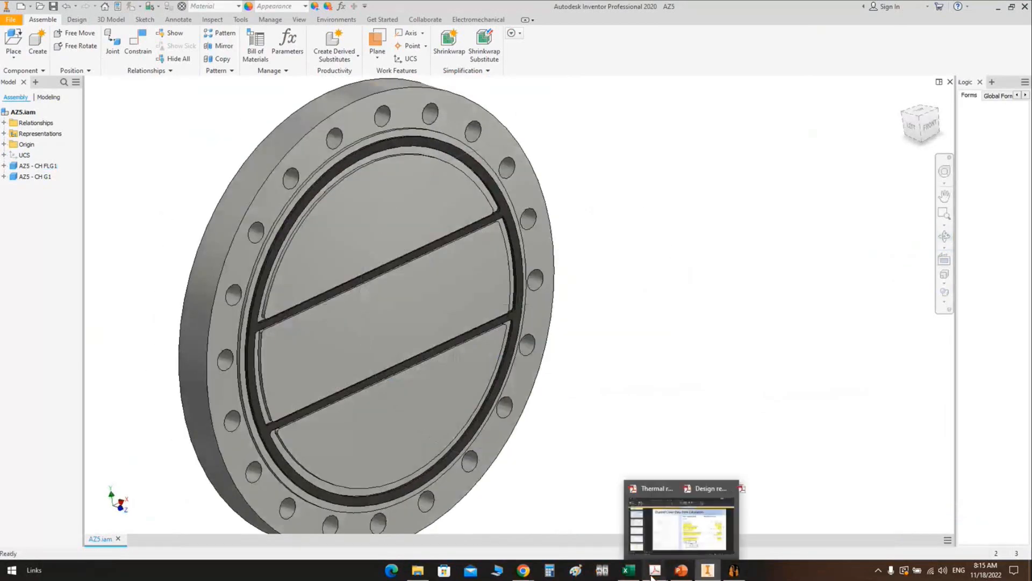
left_click(774, 526)
scroll(297, 207, "up", 5)
scroll(261, 193, "up", 1)
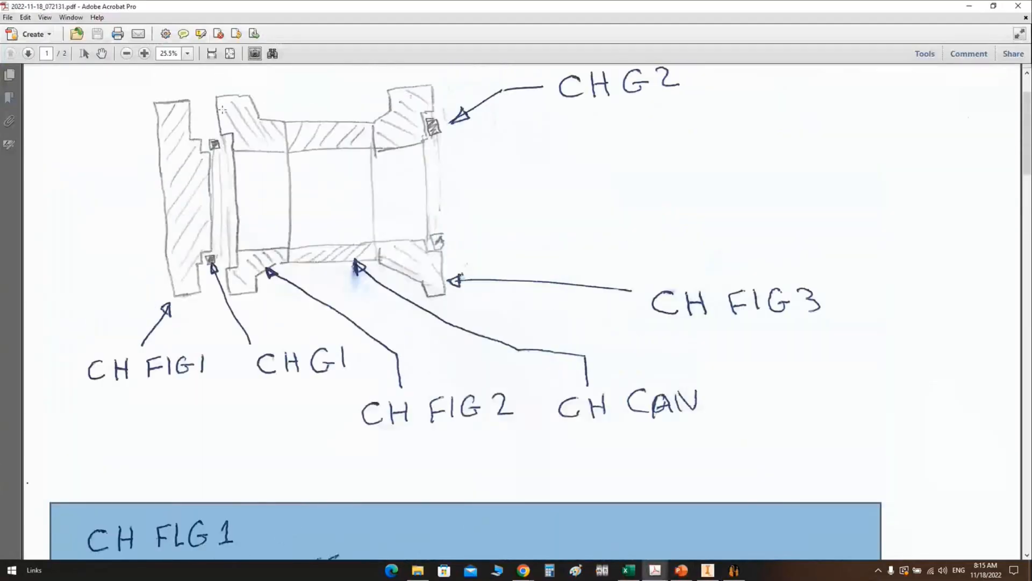
scroll(672, 511, "down", 20)
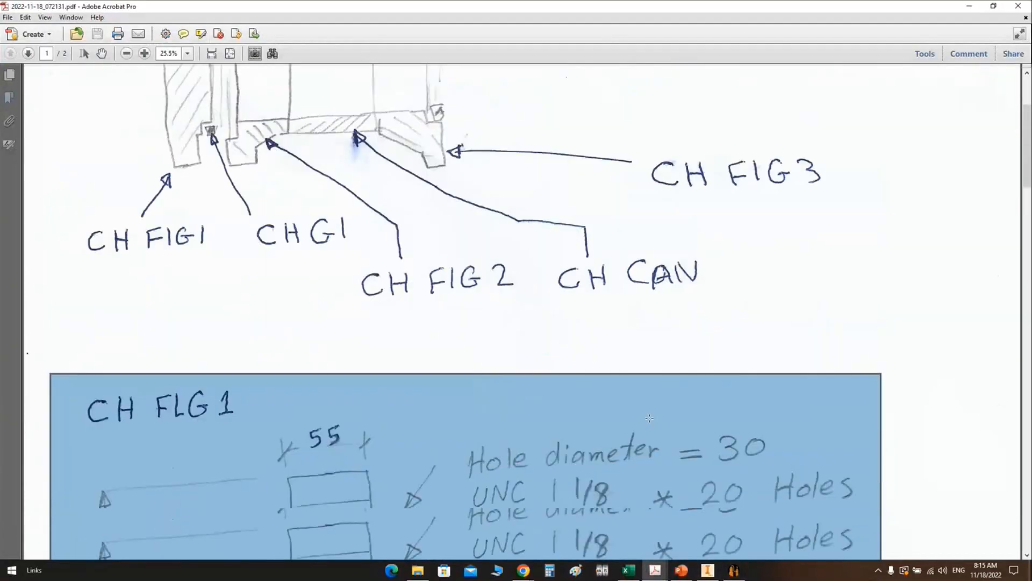
scroll(435, 358, "down", 5)
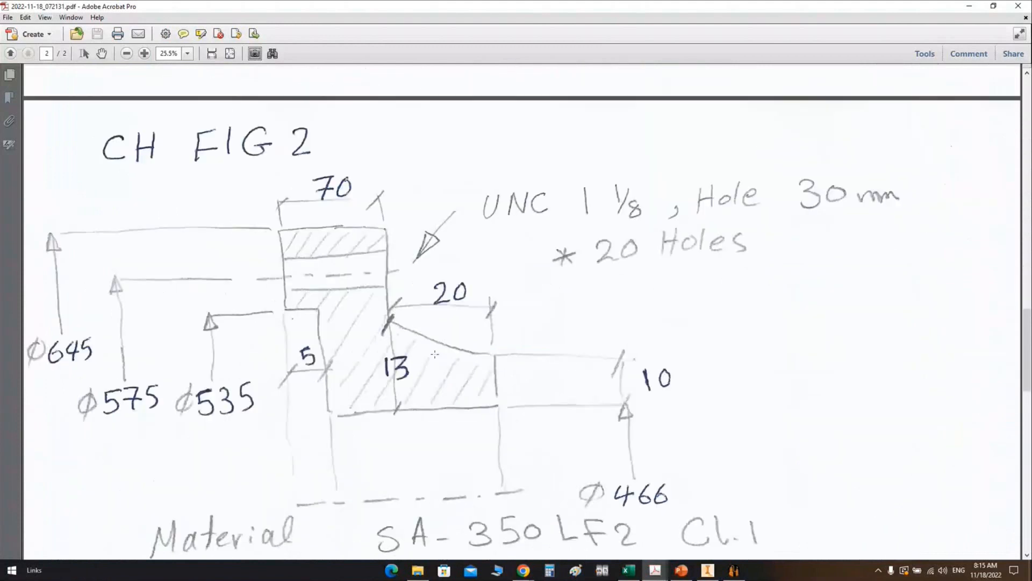
mouse_move(741, 574)
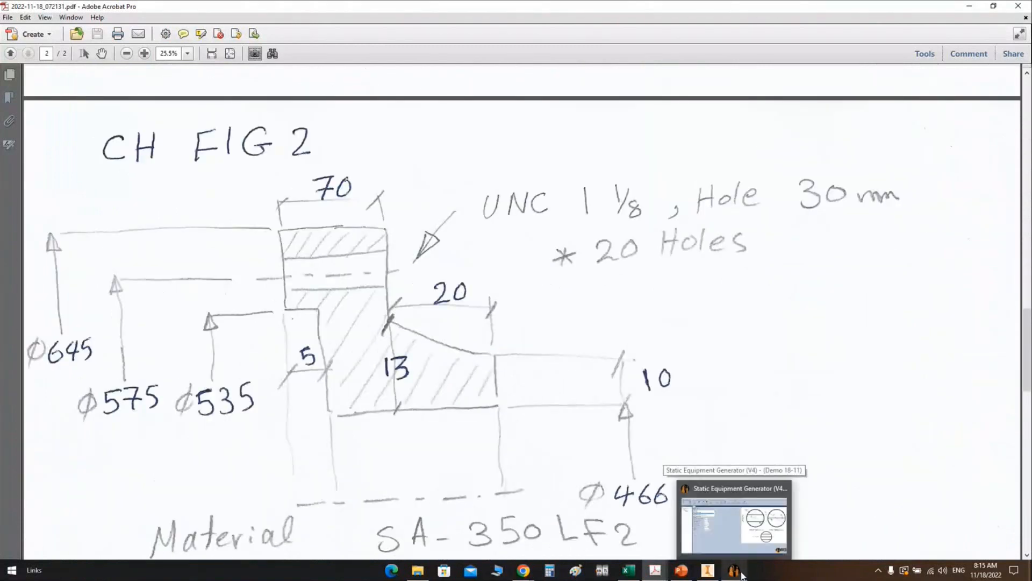
left_click(740, 573)
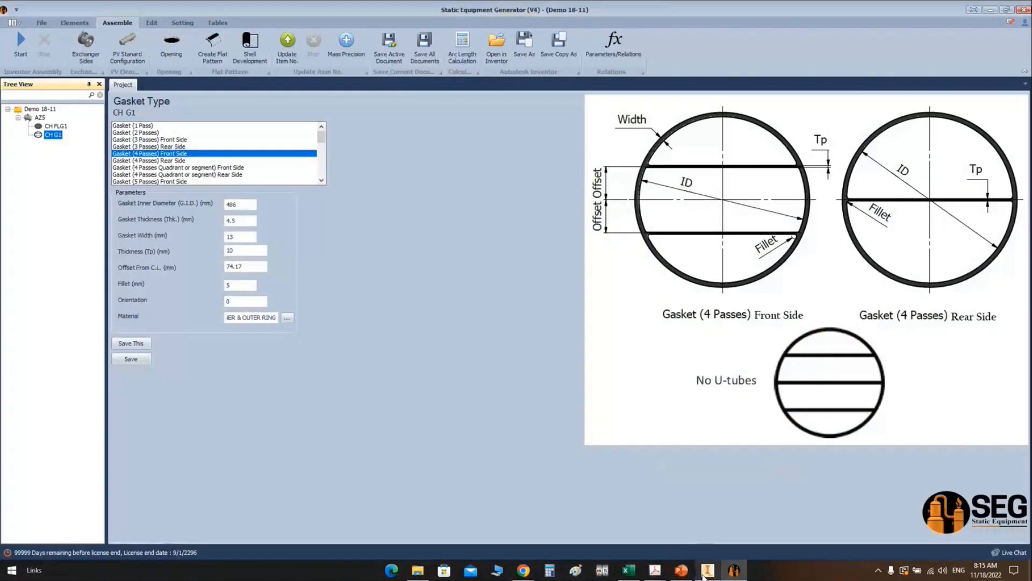
Step: Switch to Inventor and examine how the regenerated gasket's pass partition bars fit the blind flange, then return to Static Equipment Generator
left_click(706, 573)
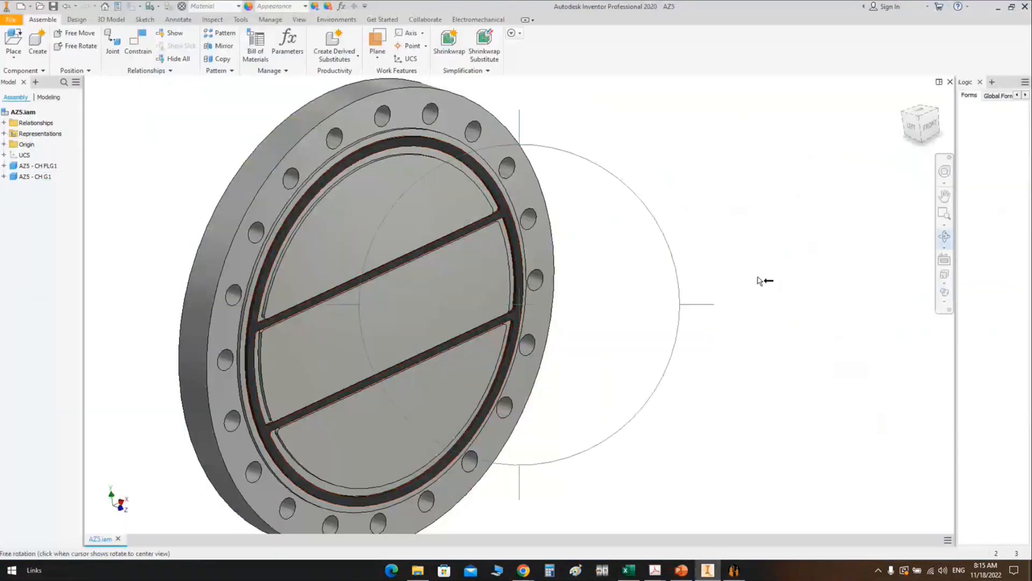
left_click_drag(500, 309, 557, 330)
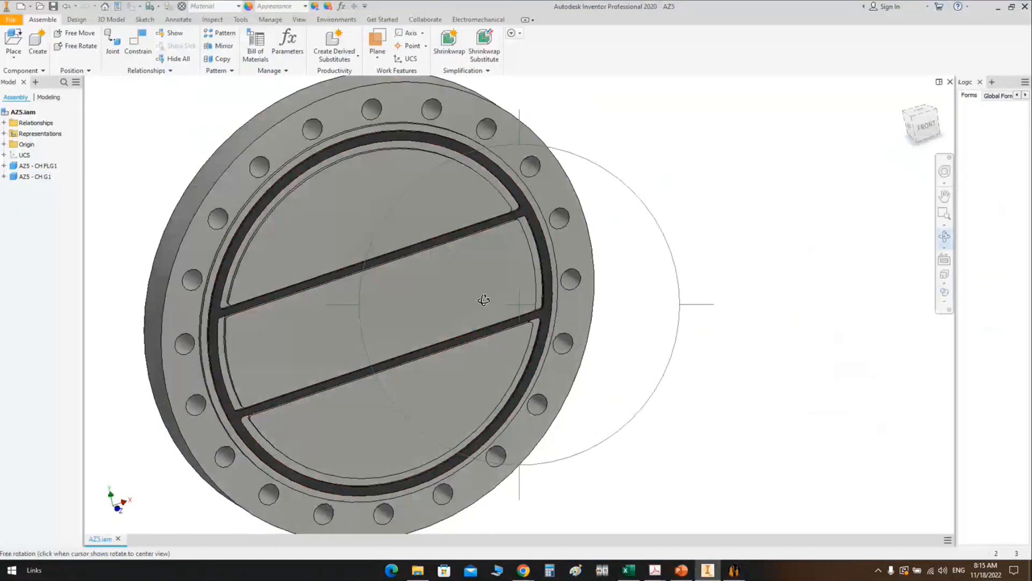
middle_click_drag(484, 299, 515, 272)
scroll(515, 272, "down", 3)
right_click(603, 235)
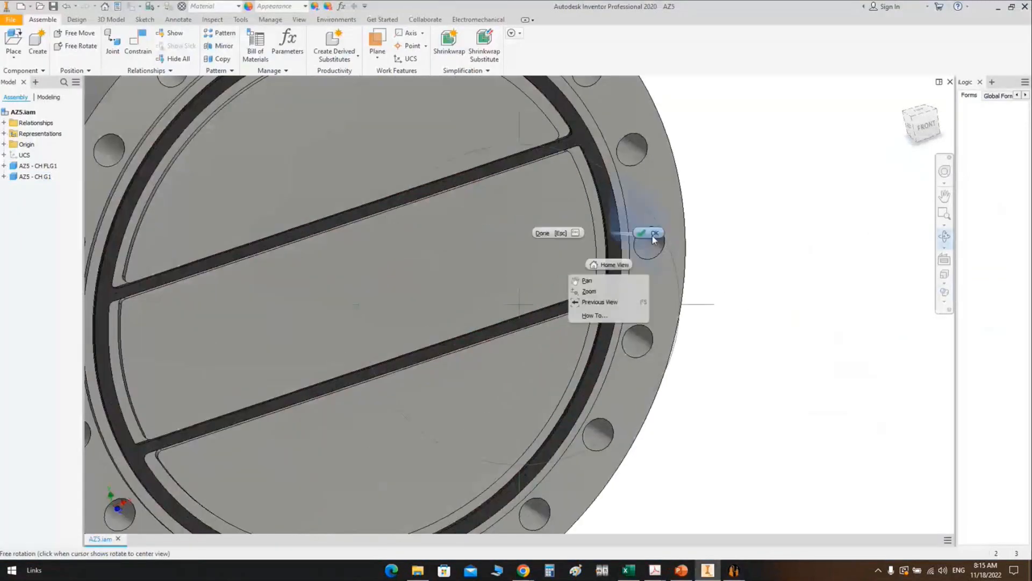
left_click(652, 236)
scroll(608, 199, "up", 3)
scroll(607, 199, "down", 4)
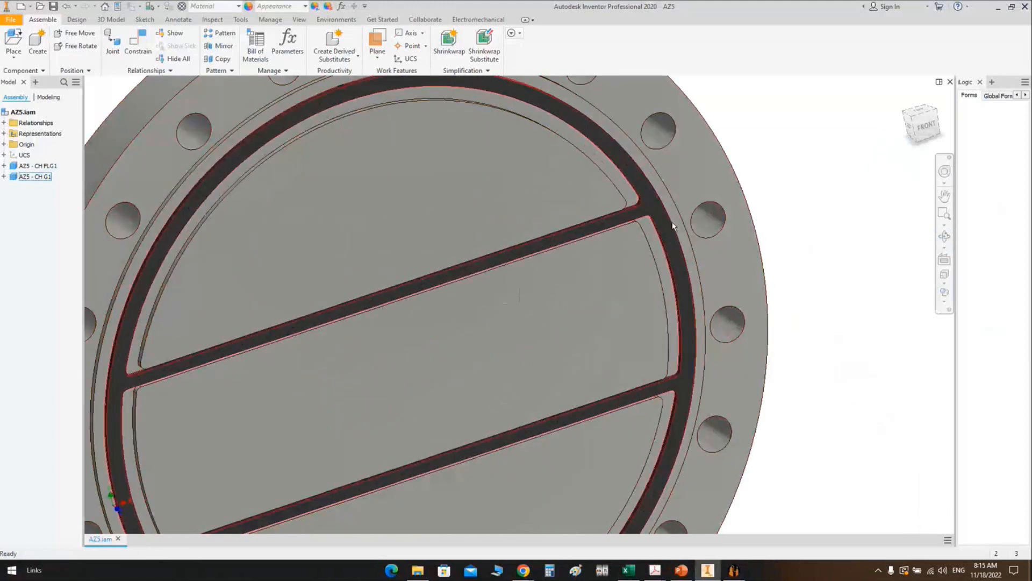
mouse_move(689, 239)
scroll(770, 264, "up", 5)
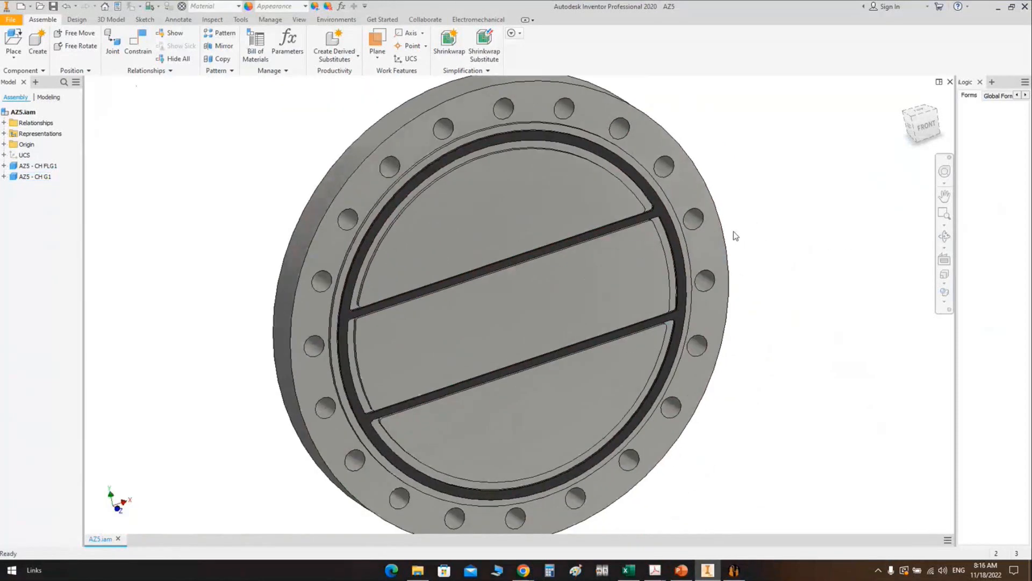
left_click(726, 576)
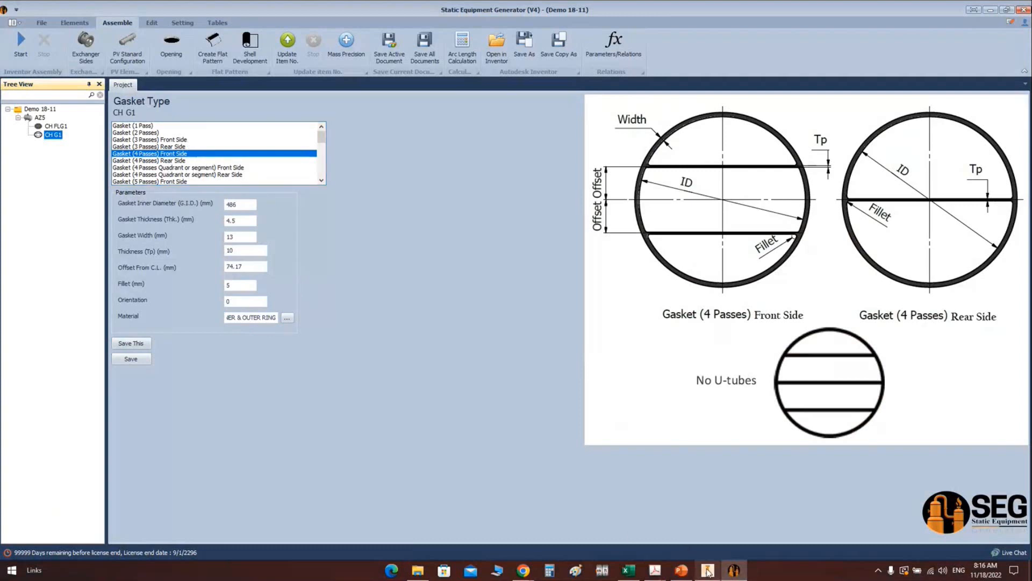
mouse_move(705, 574)
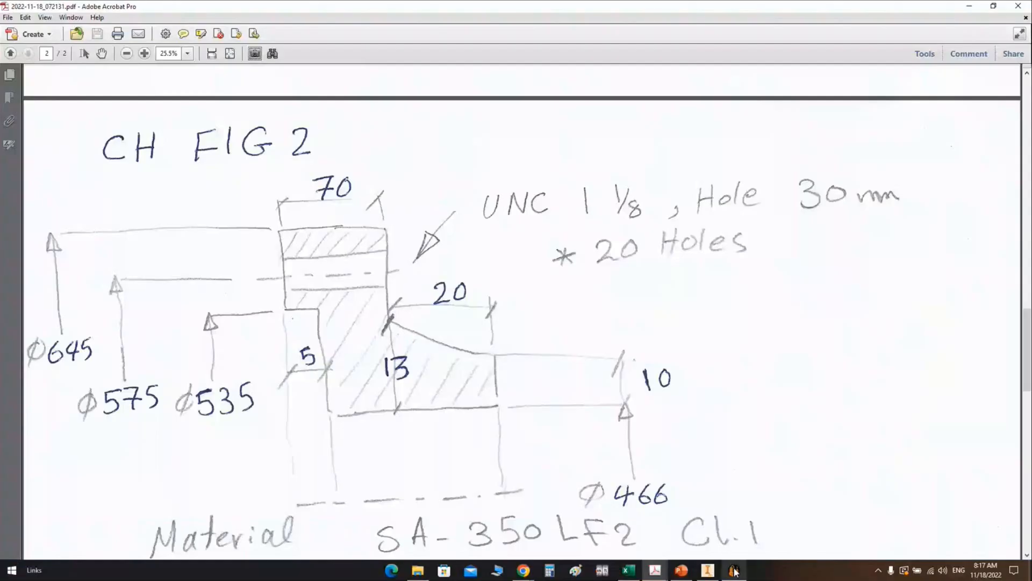
Step: In Static Equipment Generator, add a designed flange named CH FLG2 to AZ5
left_click(735, 570)
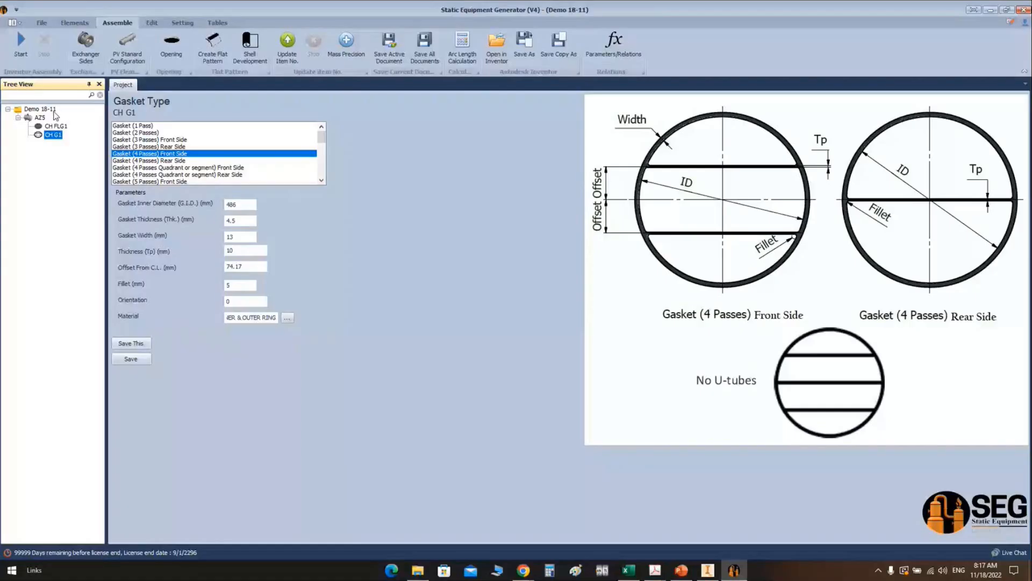
left_click(40, 117)
left_click(159, 46)
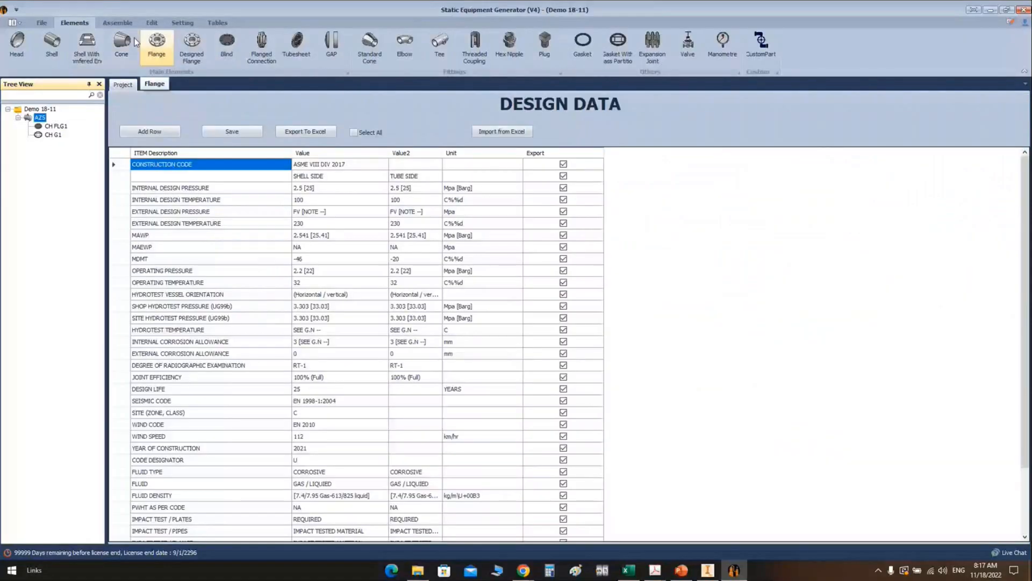
left_click(193, 58)
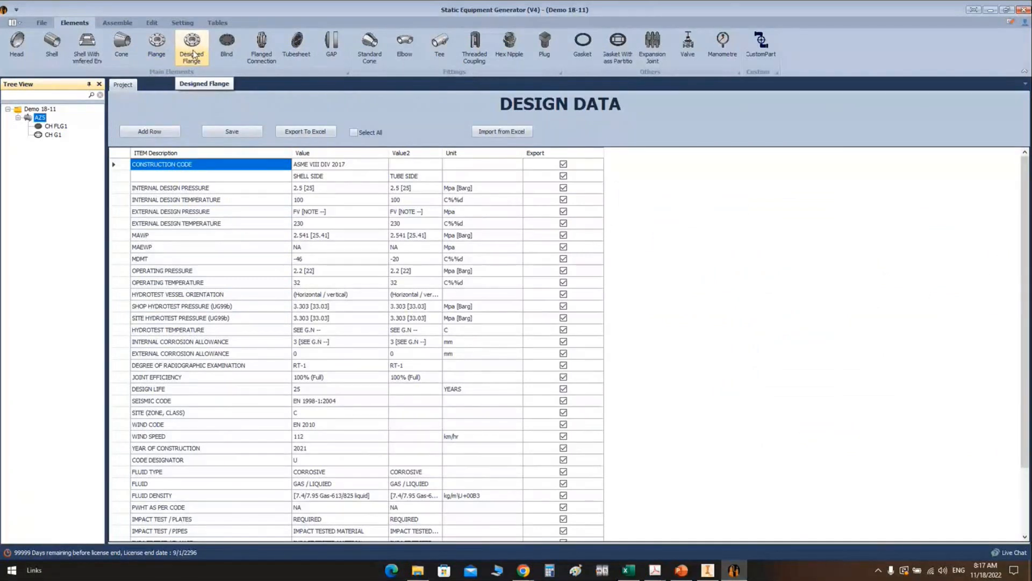
left_click(194, 47)
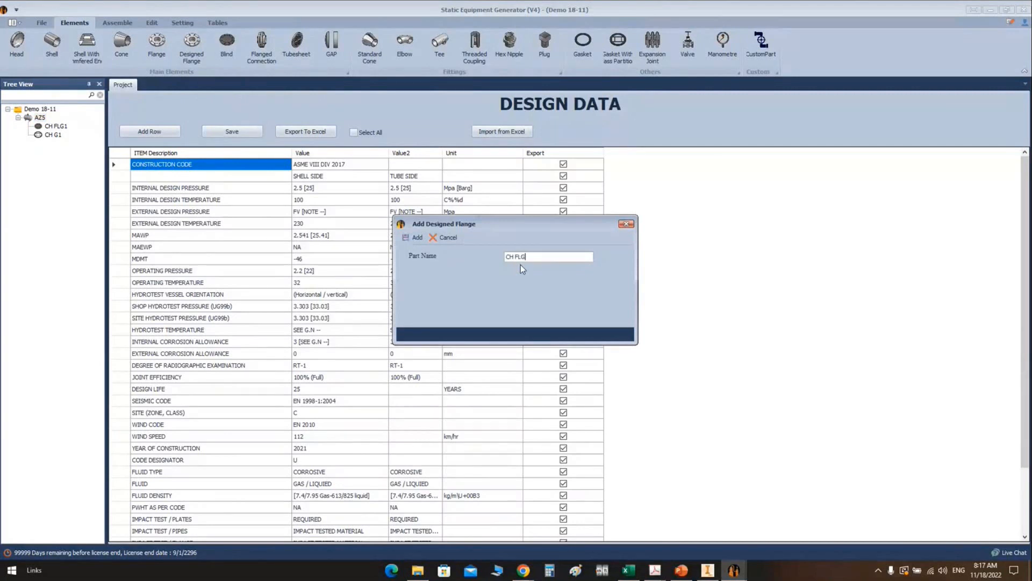
key("Return")
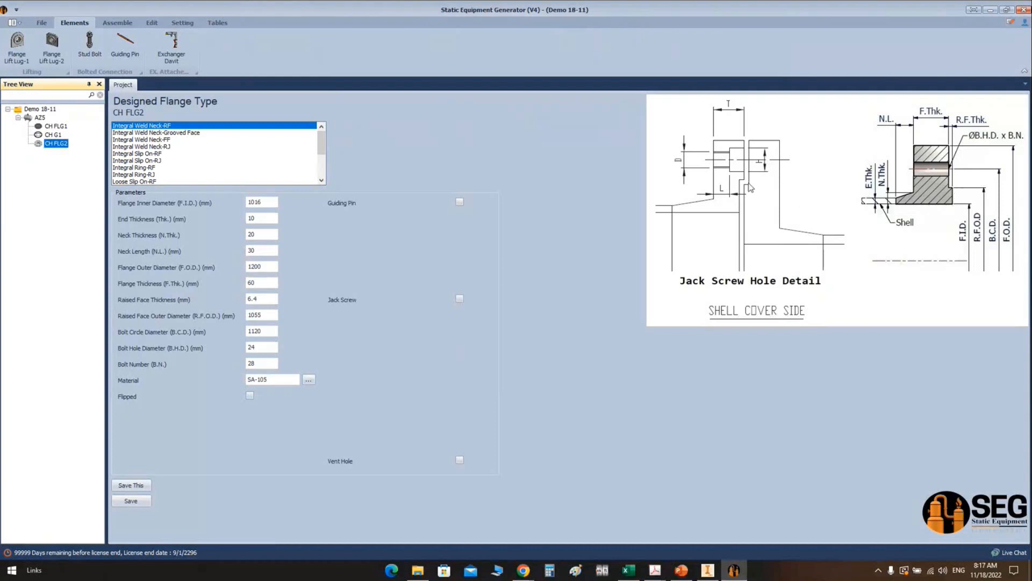
Step: Make CH FLG2 an Integral Weld Neck-Grooved Face flange with inner diameter 466, neck thickness 13 and neck length 20 mm
left_click(193, 133)
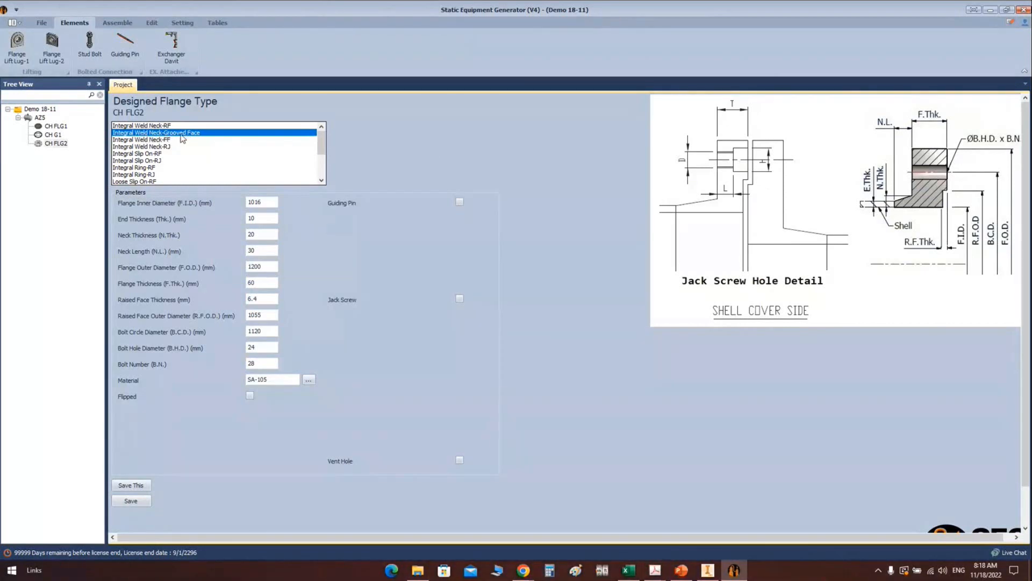
left_click(257, 202)
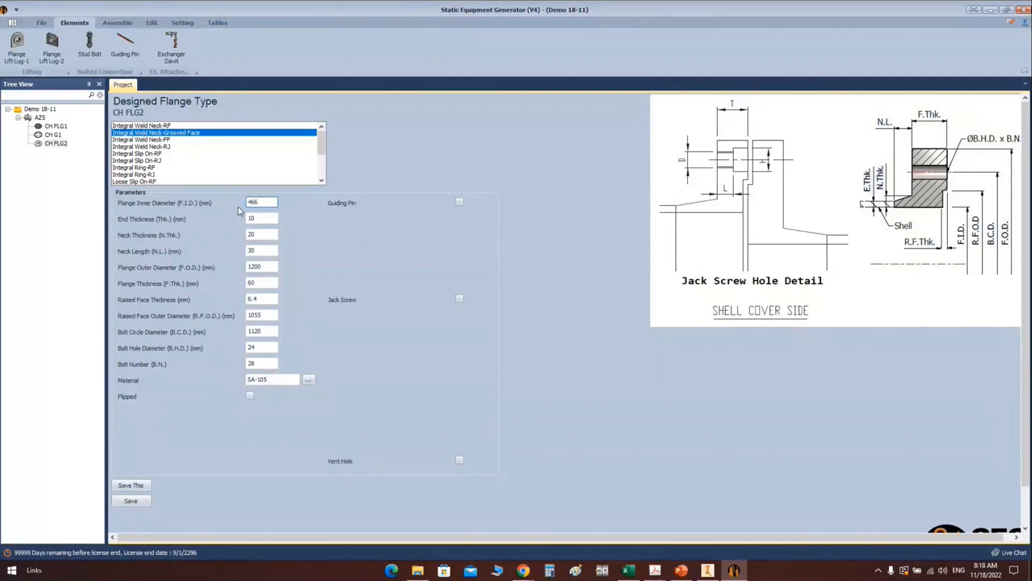
double_click(264, 202)
key("Tab")
key("Tab")
type("13")
key("Tab")
type("20")
Step: Set CH FLG2's outer diameter to 645, flange thickness to 70, raised face thickness to 5 and raised face outer diameter to 535 mm
key("Tab")
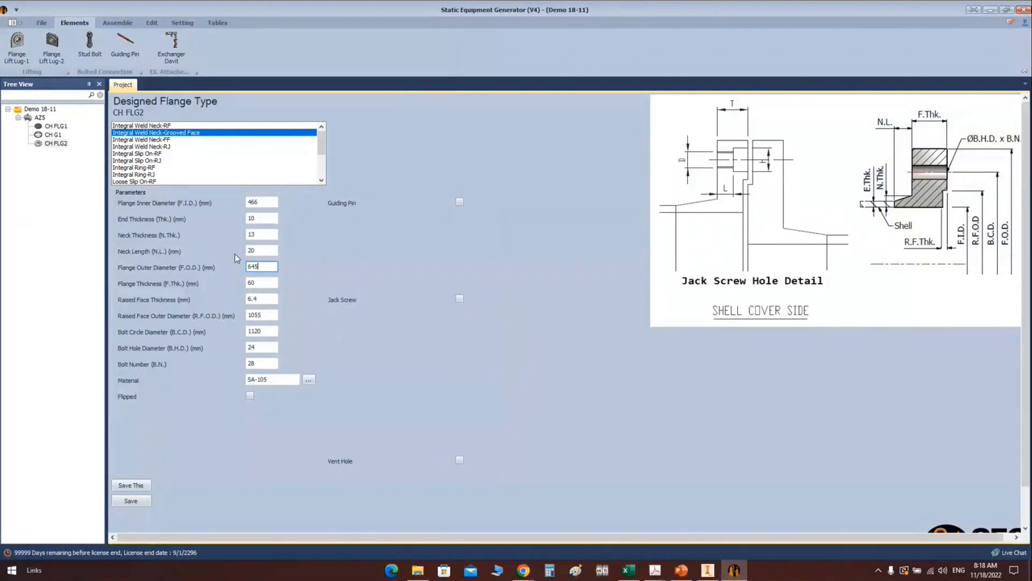
key("Tab")
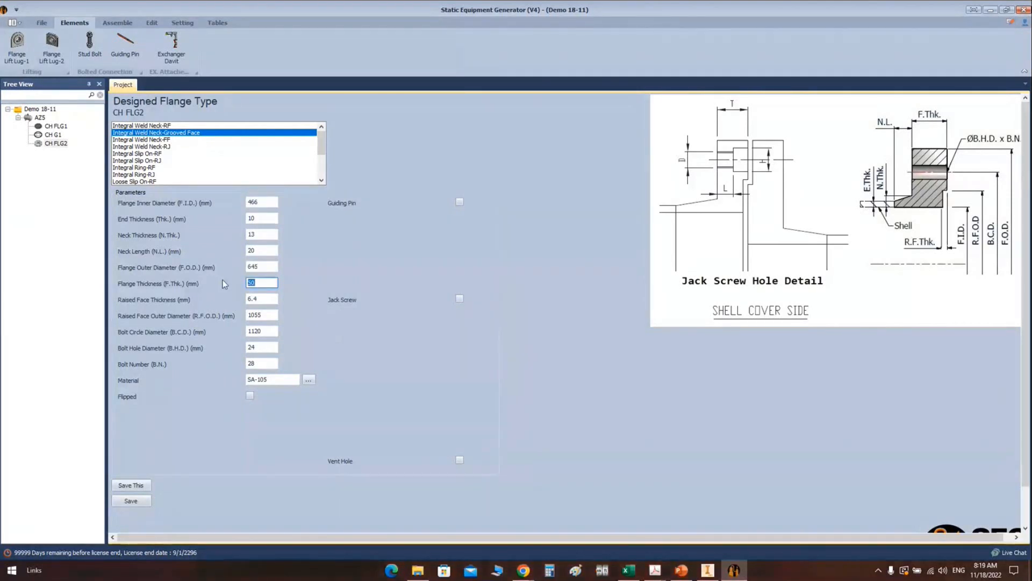
type("70")
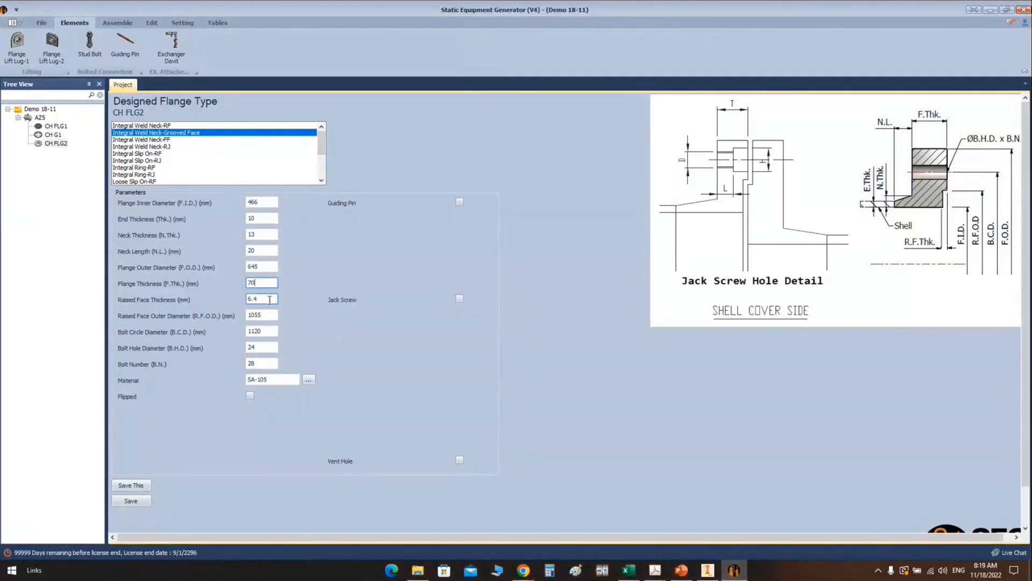
key("Tab")
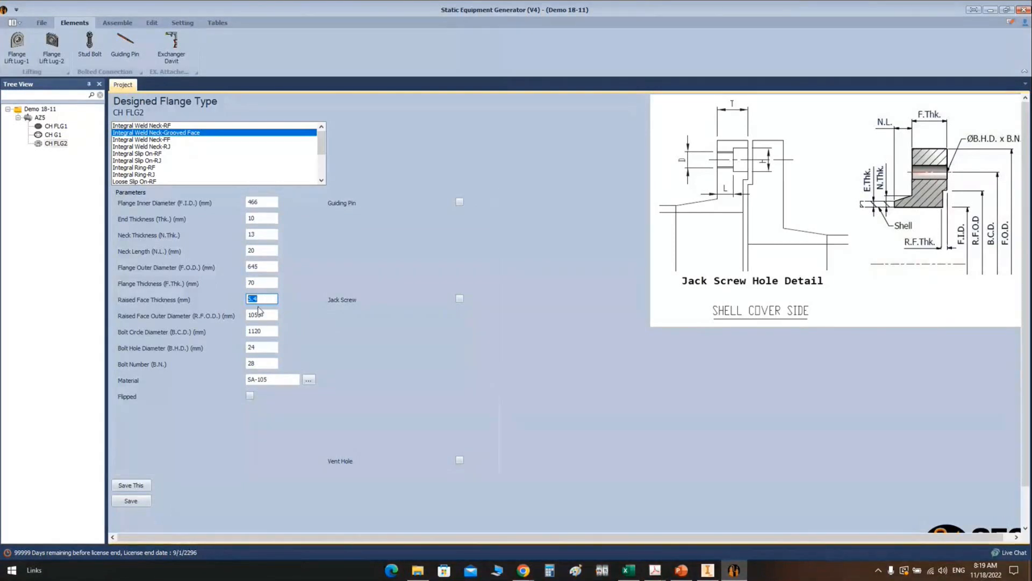
type("5")
key("Tab")
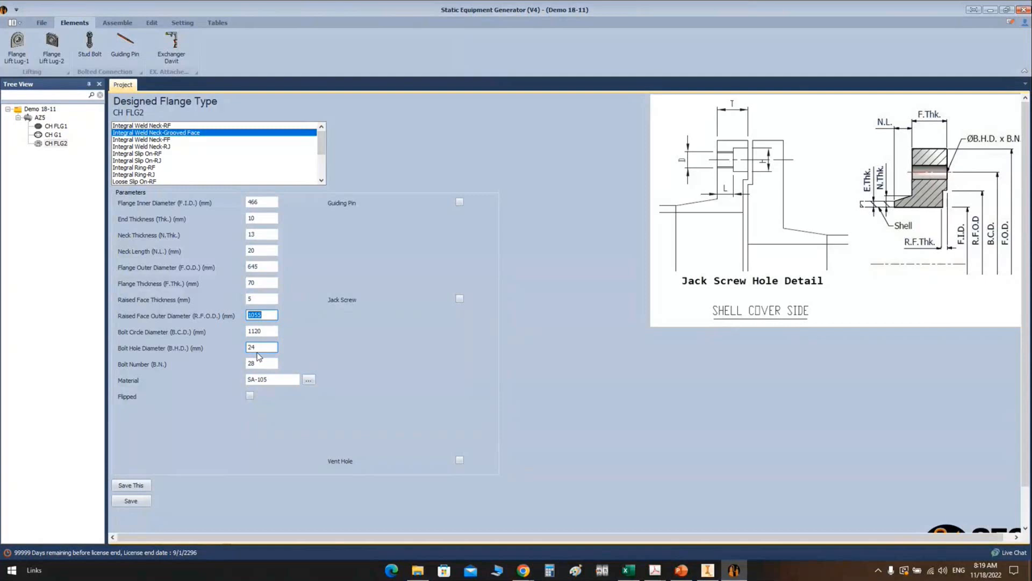
type("535")
Step: Set CH FLG2's bolt circle diameter to 575 mm, bolt hole diameter to 30 mm and bolt number to 20
key("Tab")
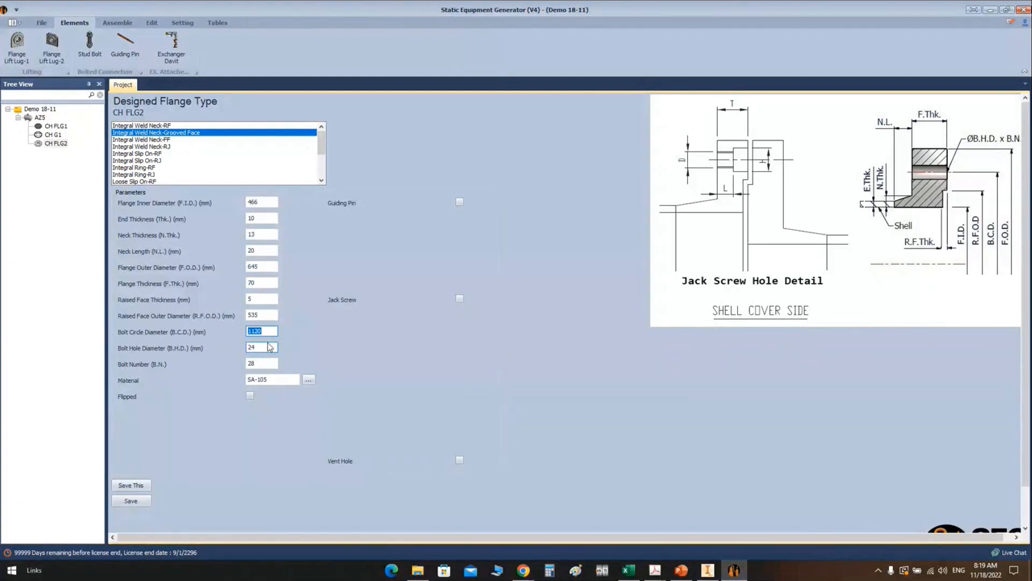
type("575")
key("Tab")
type("30")
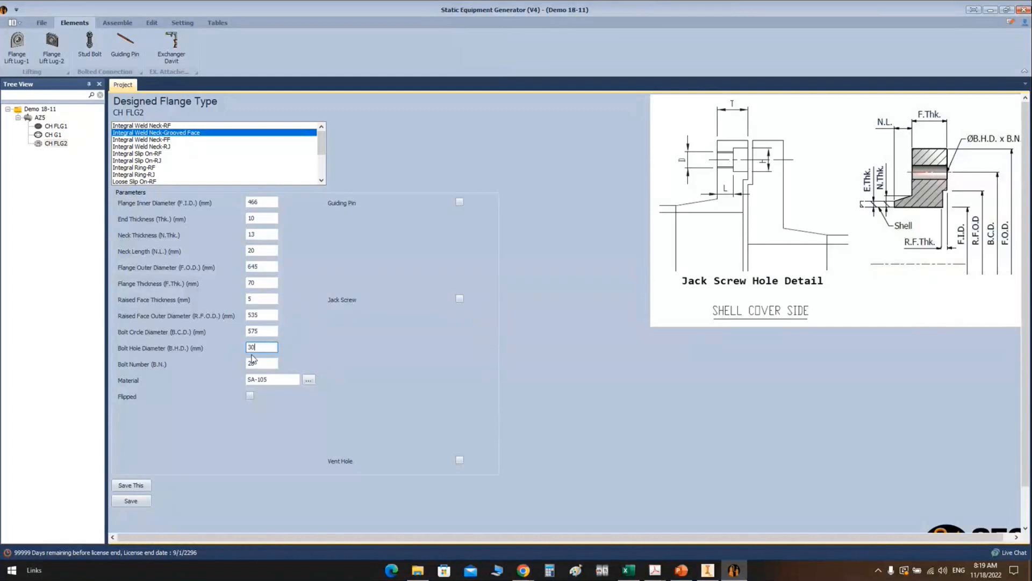
key("Tab")
type("20")
Step: Copy the material SA-350 LF2 CL.1 from the Excel material list and enter it as CH FLG2's material
left_click(628, 570)
double_click(163, 178)
left_click_drag(163, 178, 23, 180)
key("ctrl+c")
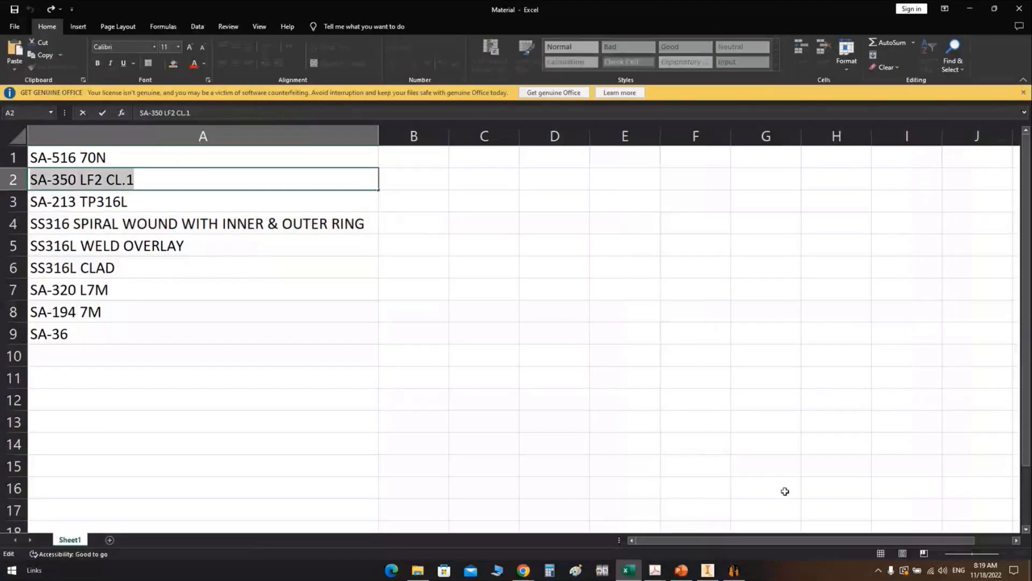
left_click(736, 571)
key("ctrl+v")
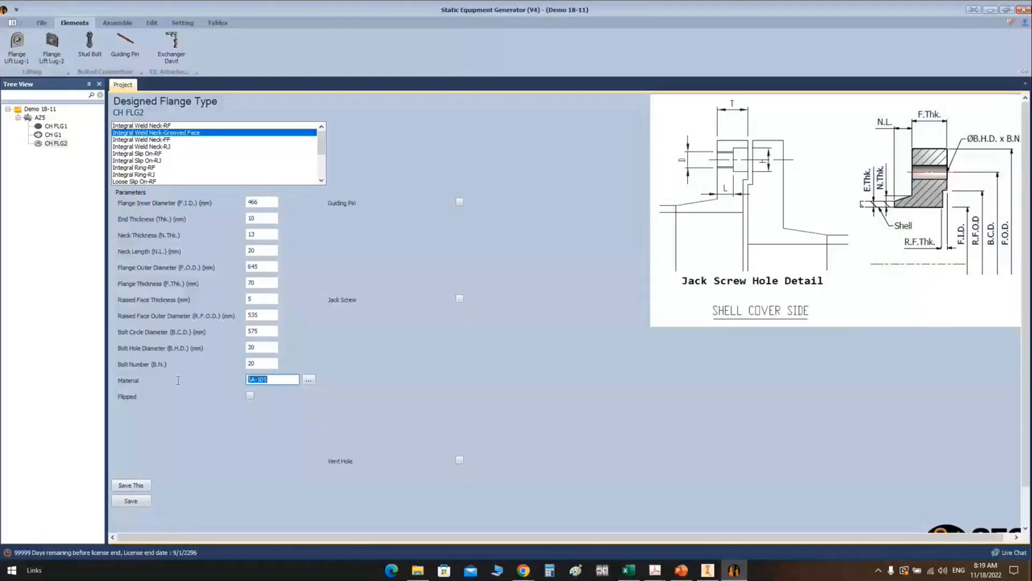
Step: Save flange CH FLG2 without flipping it, start generating the AZ5 assembly and switch to Inventor
left_click(251, 396)
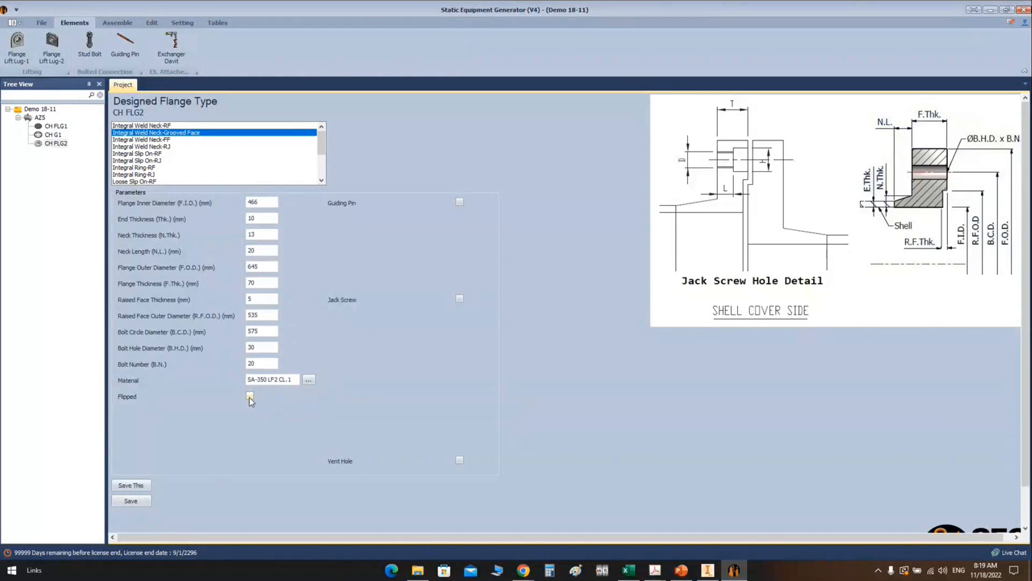
left_click(139, 502)
left_click(121, 24)
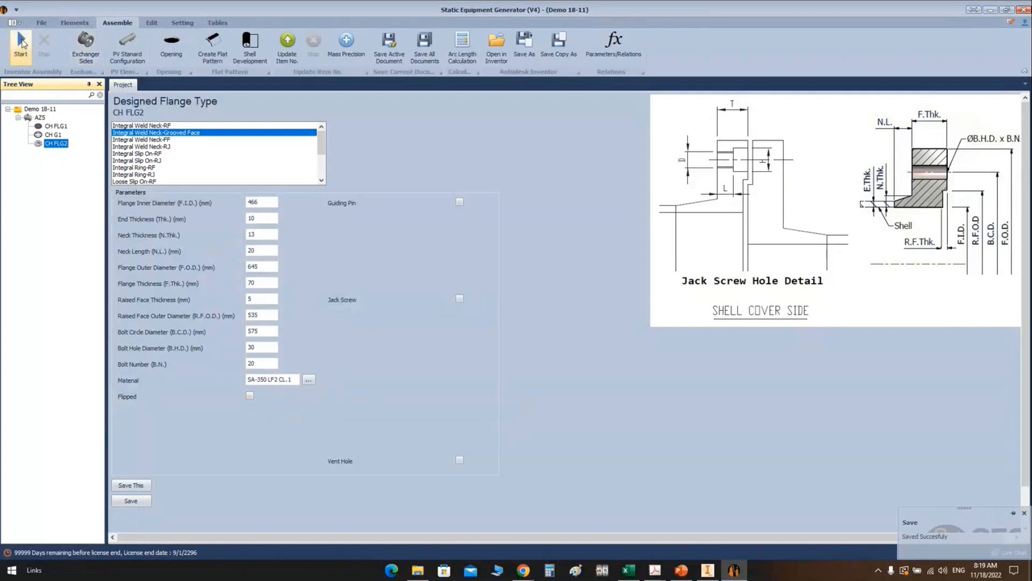
left_click(709, 568)
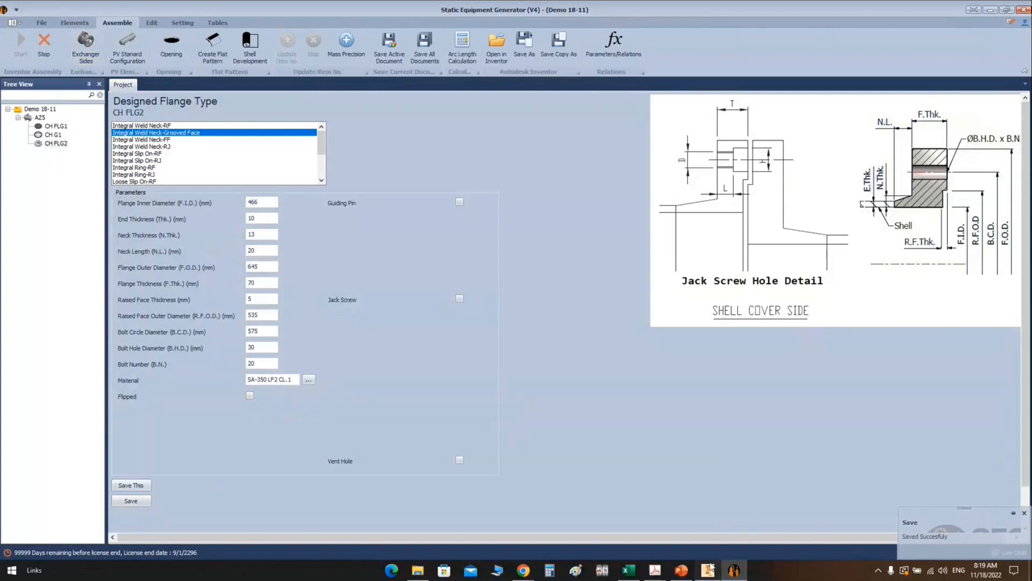
left_click(708, 569)
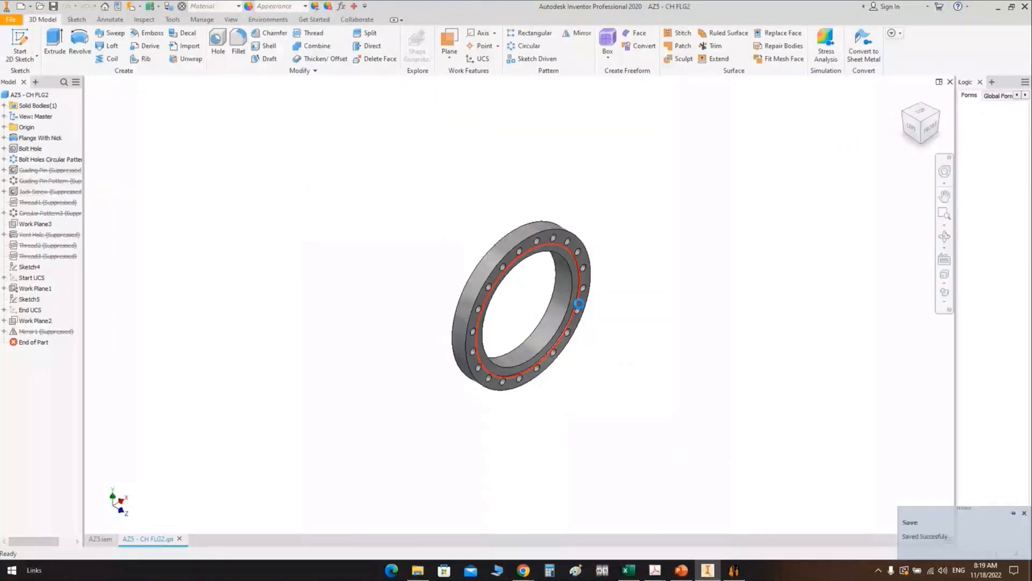
Step: View the AZ5 assembly from its left side and cut it with a half section view through the YZ plane
left_click(910, 131)
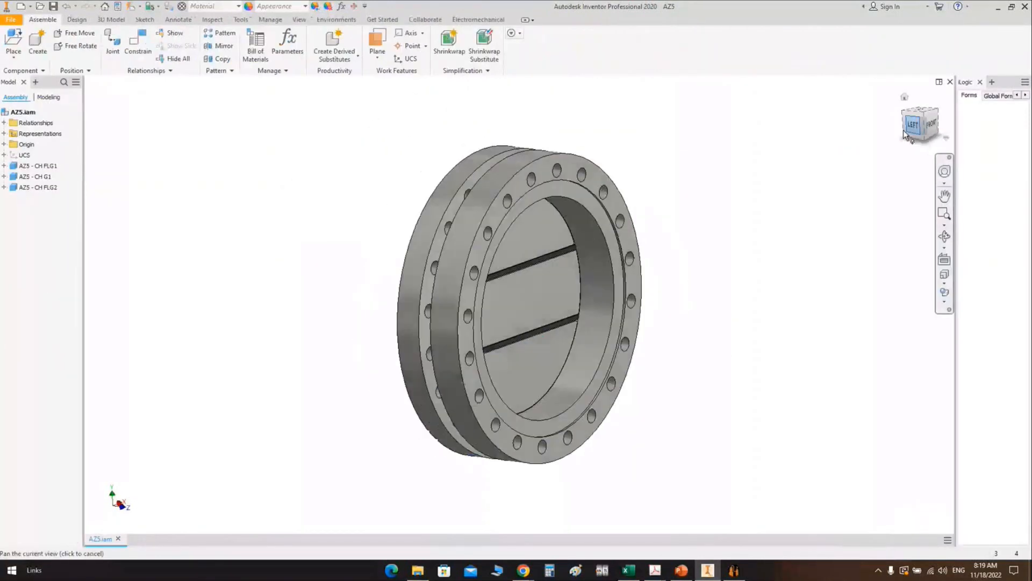
left_click(299, 20)
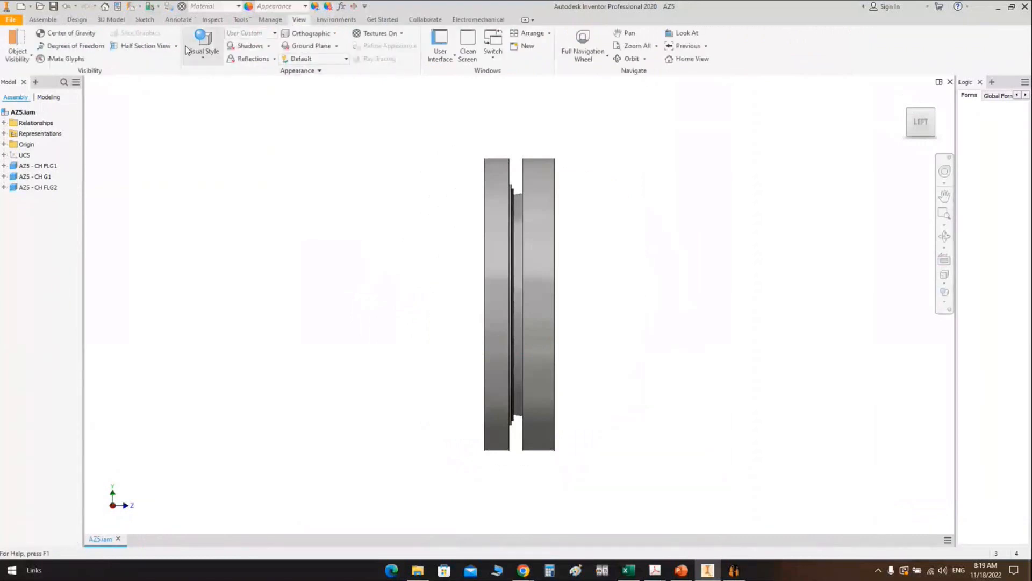
left_click(142, 46)
left_click(3, 144)
left_click(43, 156)
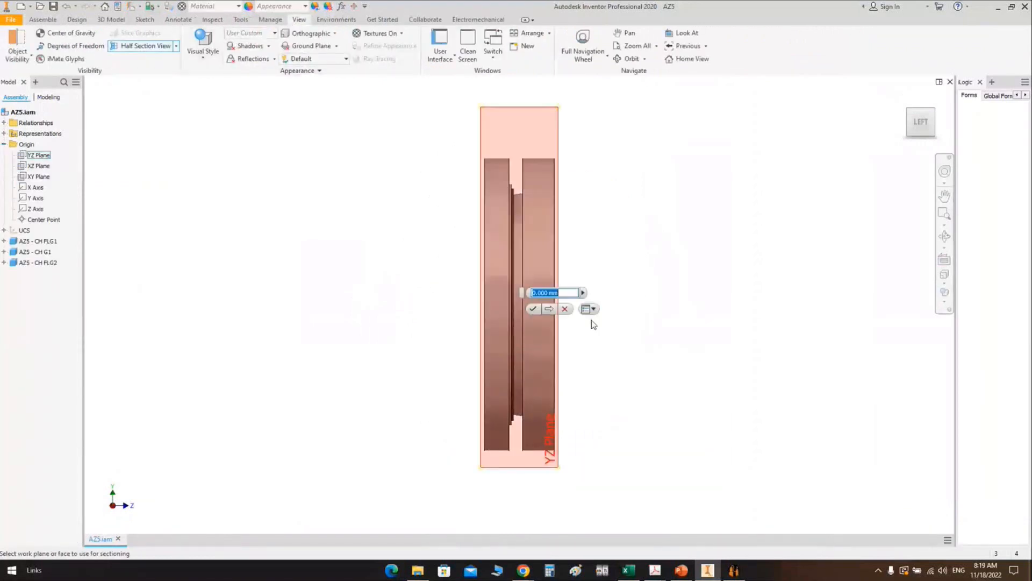
left_click(535, 309)
Step: Examine the sectioned joint closely and at an angle, checking which way CH FLG2's neck and grooved face point relative to the gasket
scroll(530, 198, "up", 5)
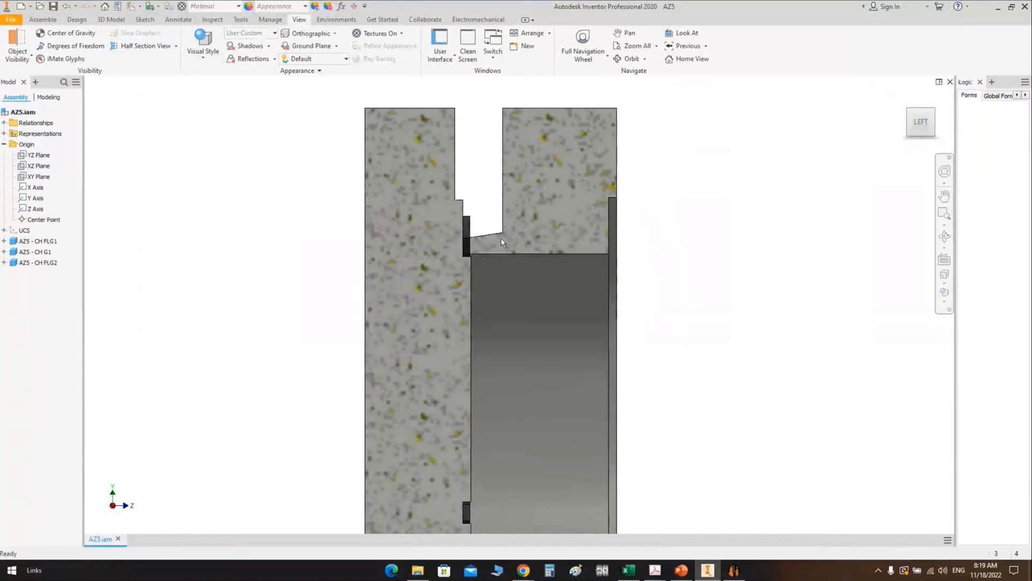
scroll(524, 197, "up", 4)
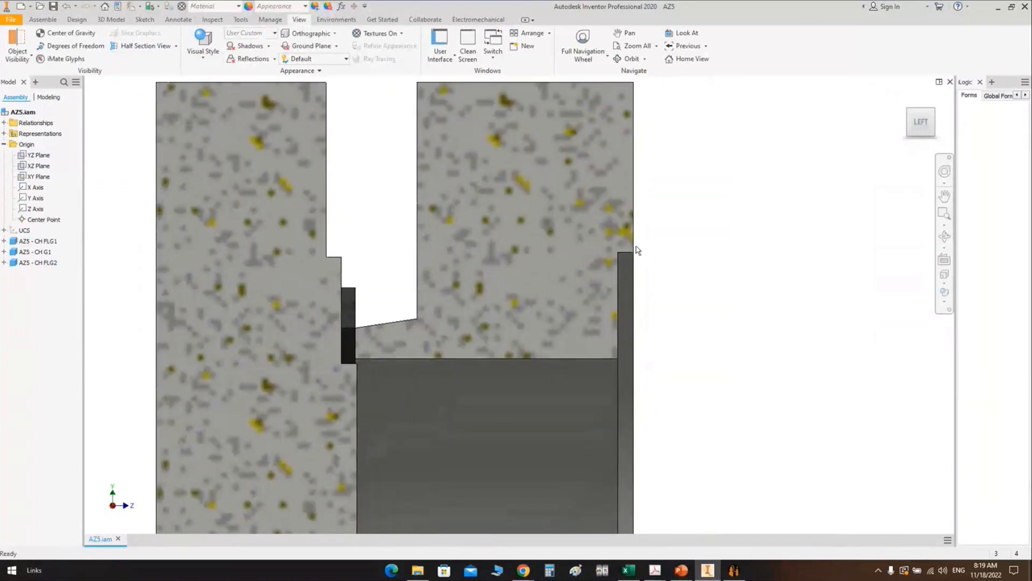
left_click(943, 237)
scroll(602, 318, "down", 3)
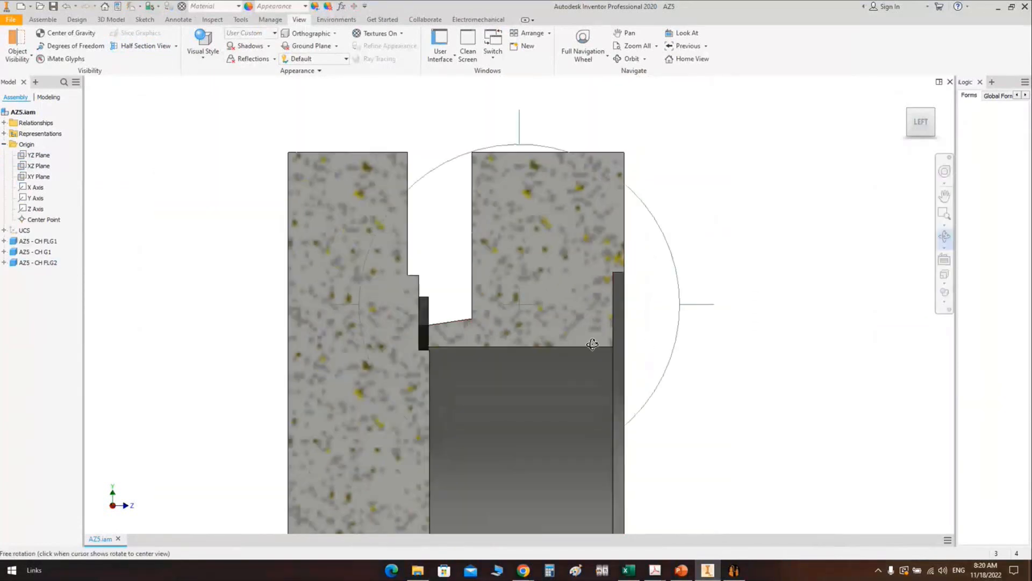
left_click_drag(595, 345, 559, 352)
right_click(645, 286)
left_click(680, 289)
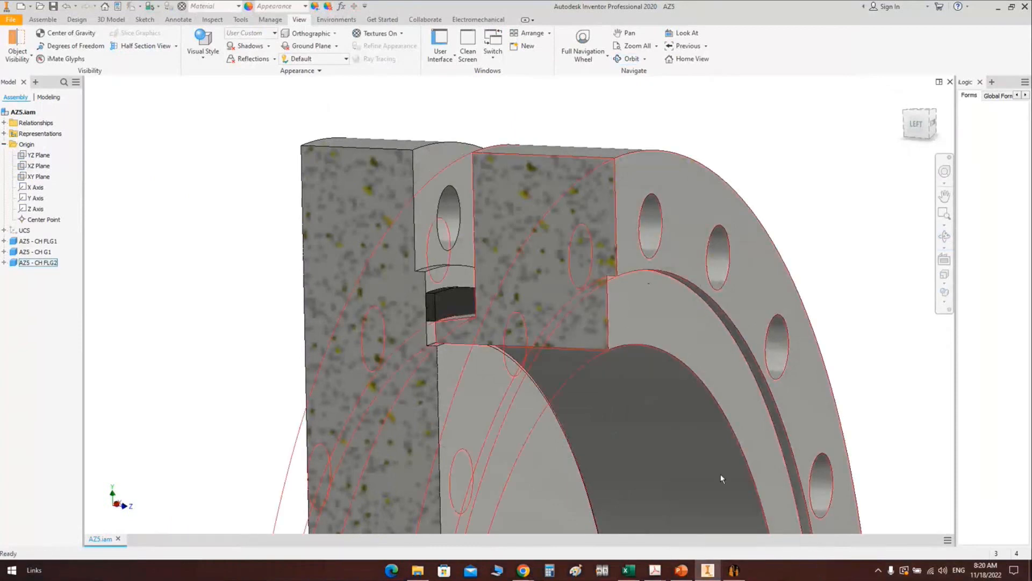
Step: Switch to Static Equipment Generator, mark flange CH FLG2 as flipped, save it and regenerate the AZ5 assembly
left_click(733, 570)
left_click(250, 396)
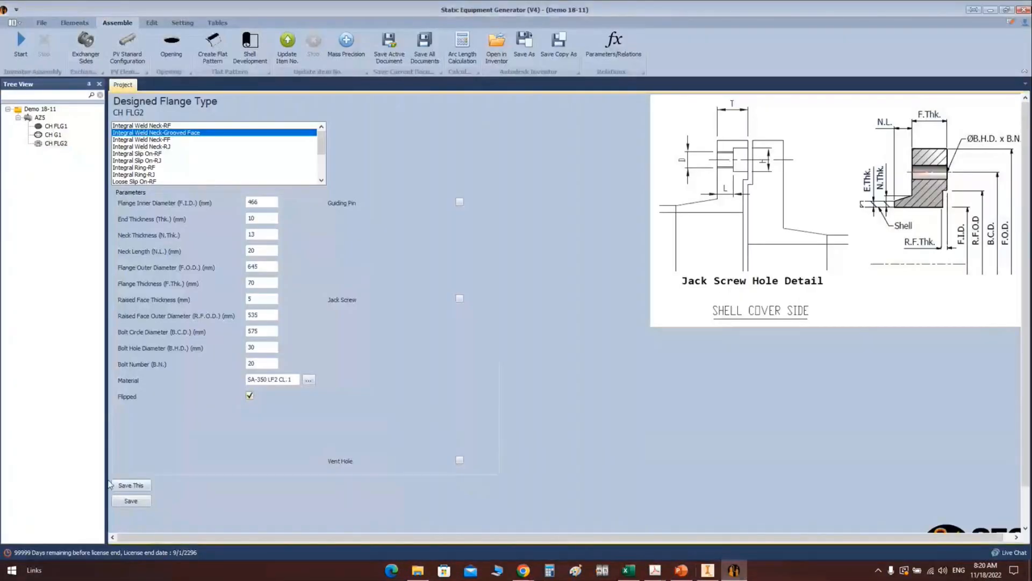
left_click(131, 500)
left_click(12, 52)
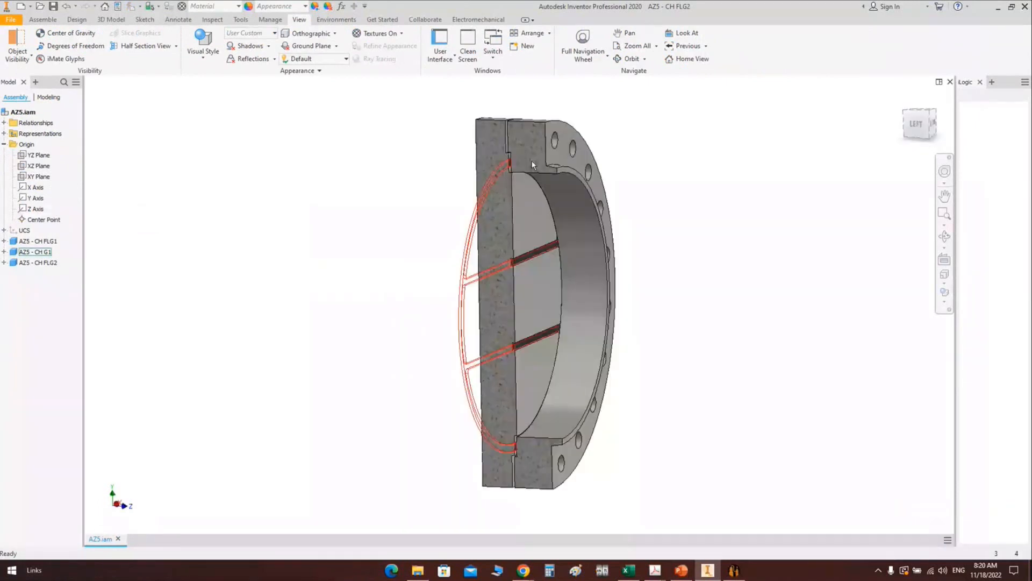
Step: Inspect the regenerated AZ5 section in Inventor from the left and at an angle, checking how flipped CH FLG2 meets the gasket and CH FLG1
scroll(532, 164, "up", 5)
left_click(915, 125)
scroll(457, 248, "up", 5)
middle_click_drag(443, 249, 444, 302)
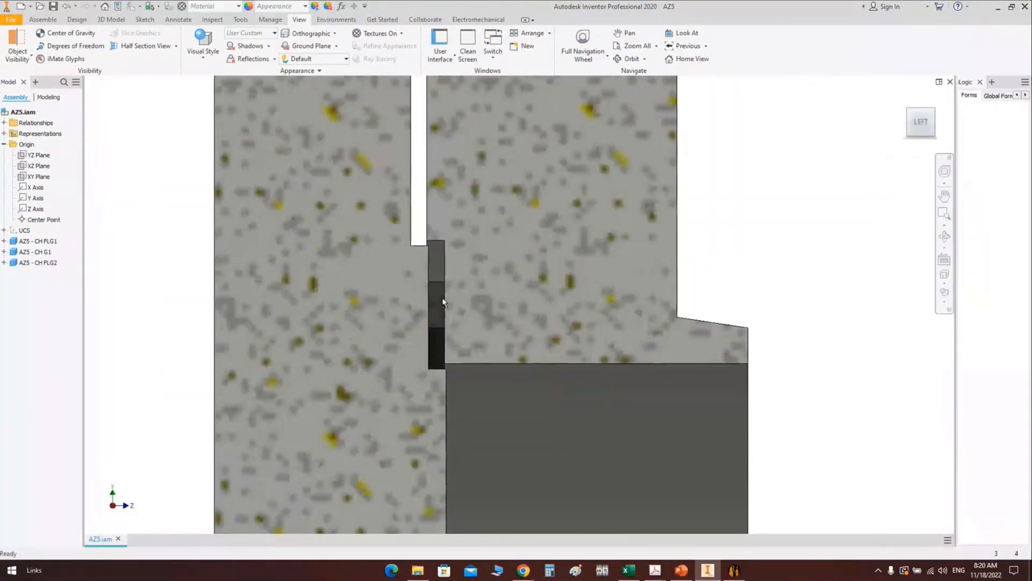
left_click(945, 235)
left_click_drag(473, 341, 391, 200)
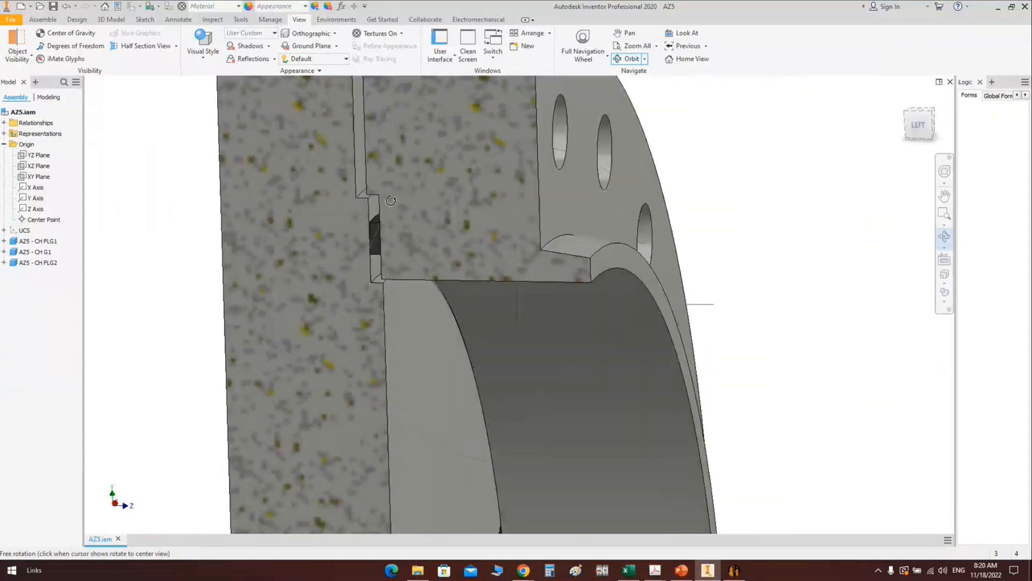
scroll(419, 231, "up", 2)
middle_click_drag(418, 231, 417, 238)
right_click(438, 220)
left_click(482, 228)
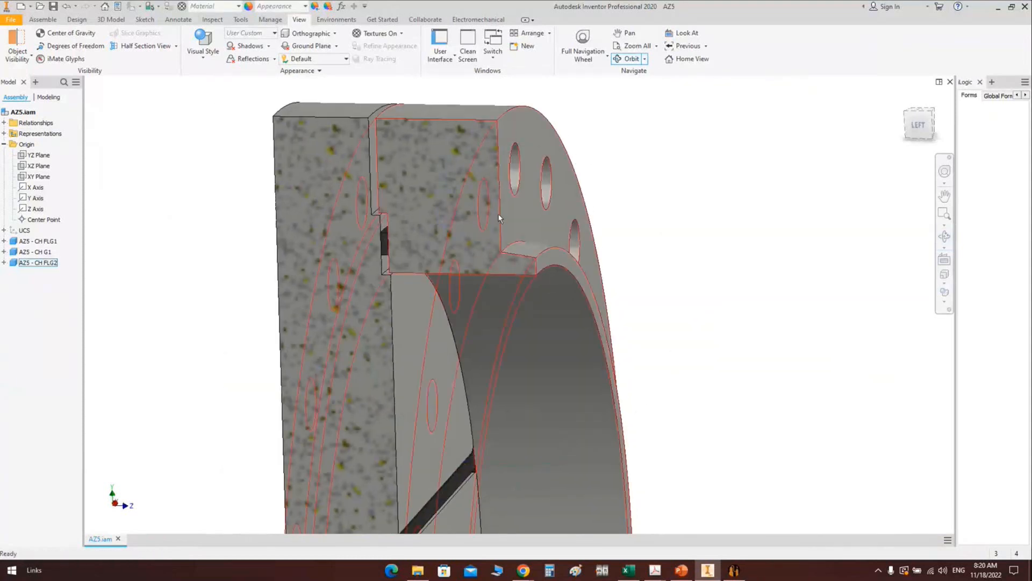
left_click(917, 128)
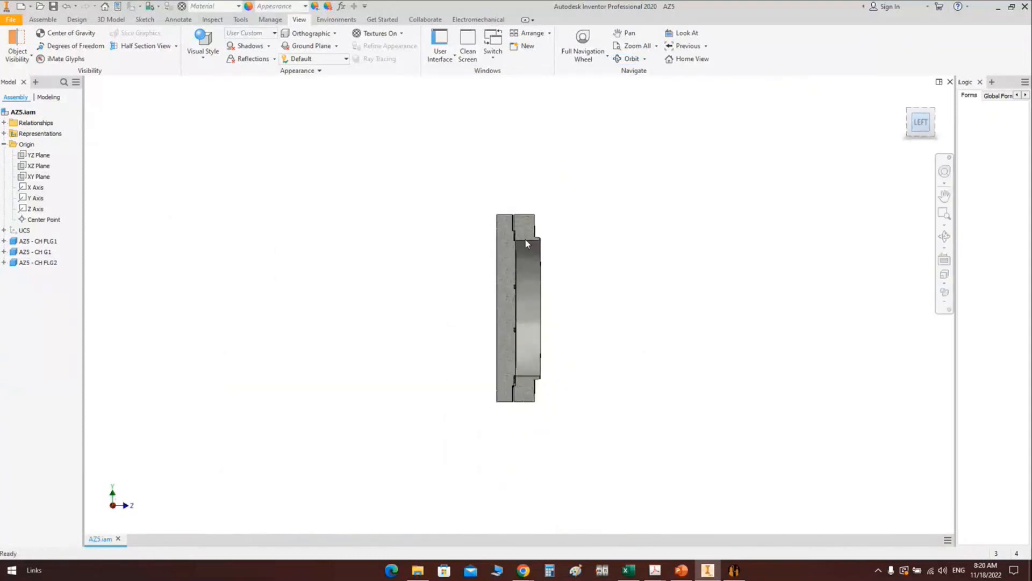
Step: Return to Static Equipment Generator and add a shell part named CH CAN to AZ5
left_click(734, 570)
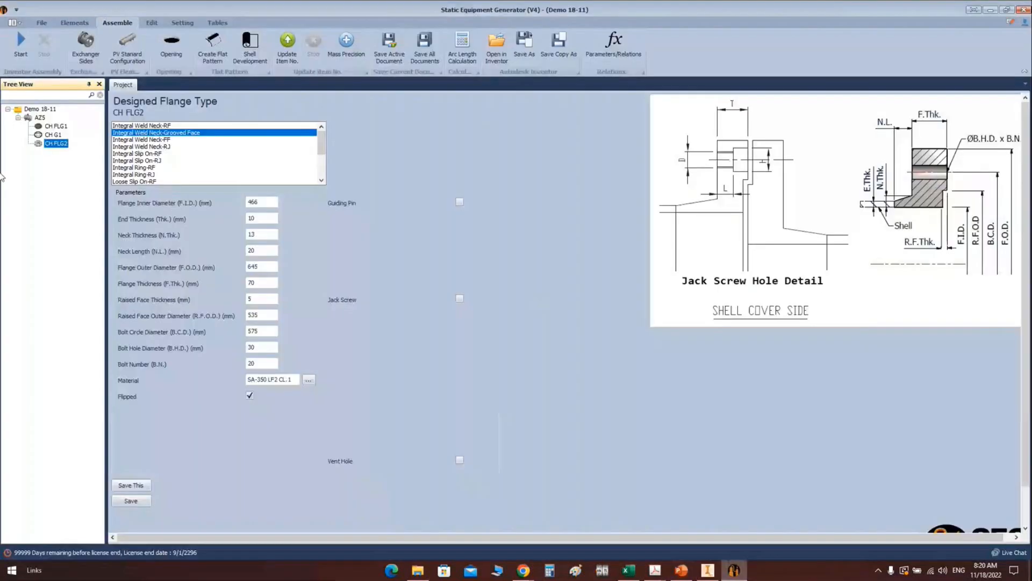
left_click(39, 117)
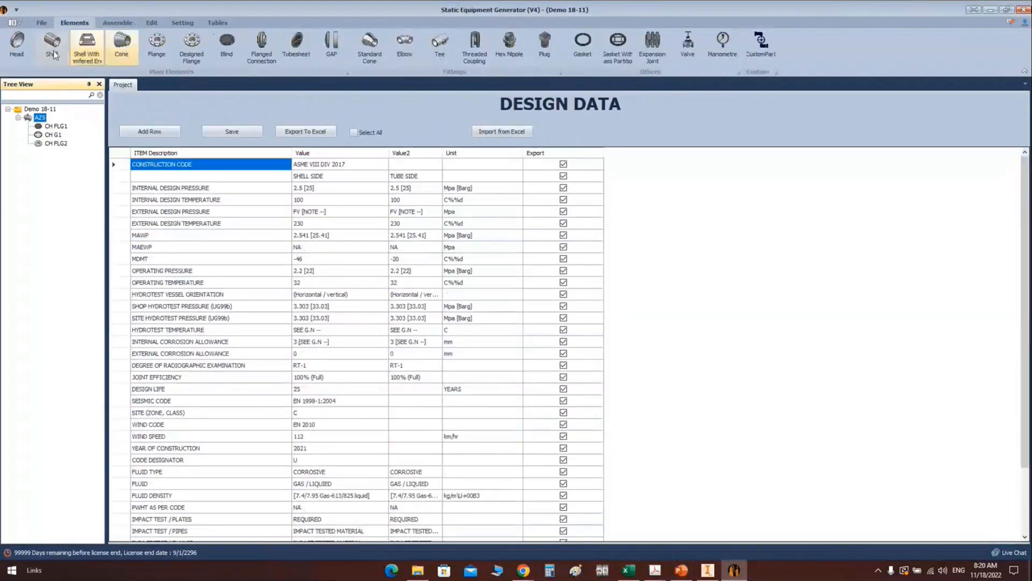
left_click(53, 51)
type("CH CAN")
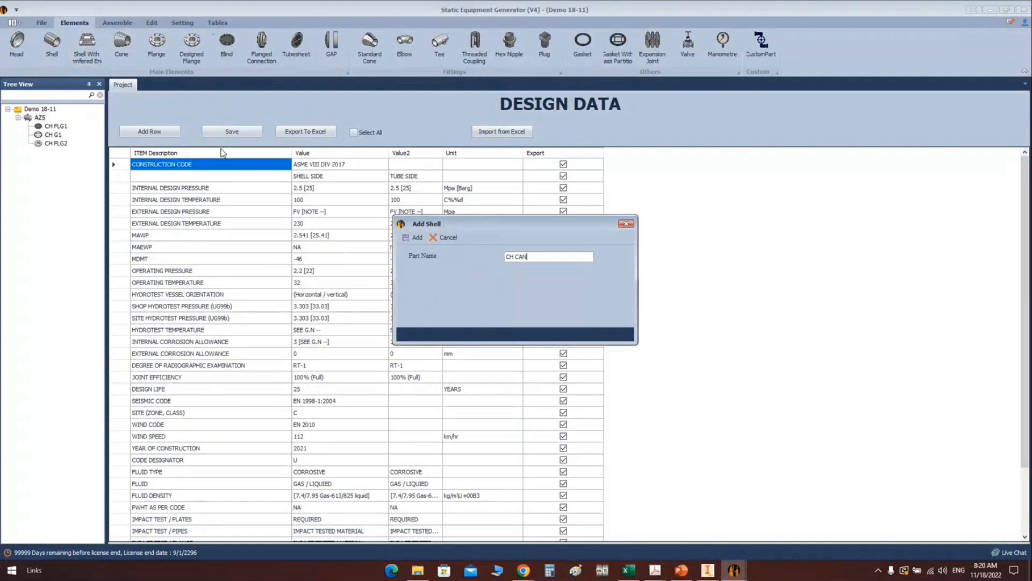
key("Return")
Step: Define CH CAN as type Shell with a 466 mm inner diameter and 400 mm length
left_click(55, 153)
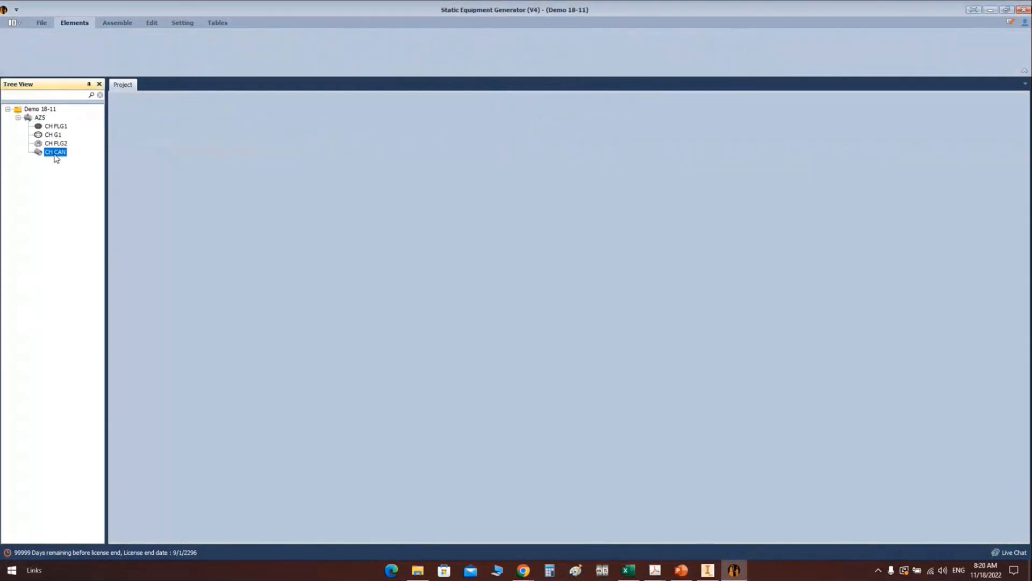
left_click(144, 147)
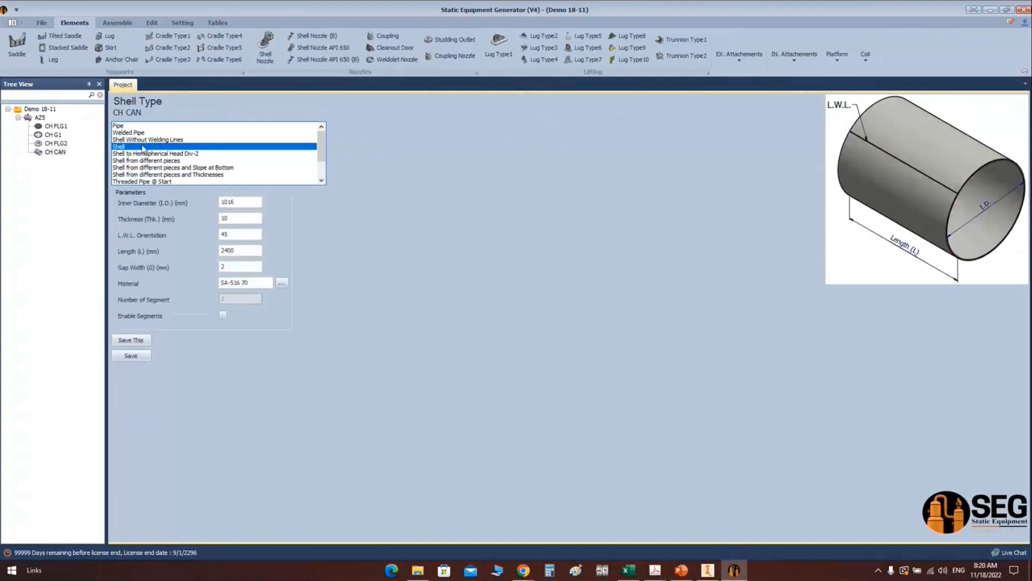
double_click(236, 202)
type("466")
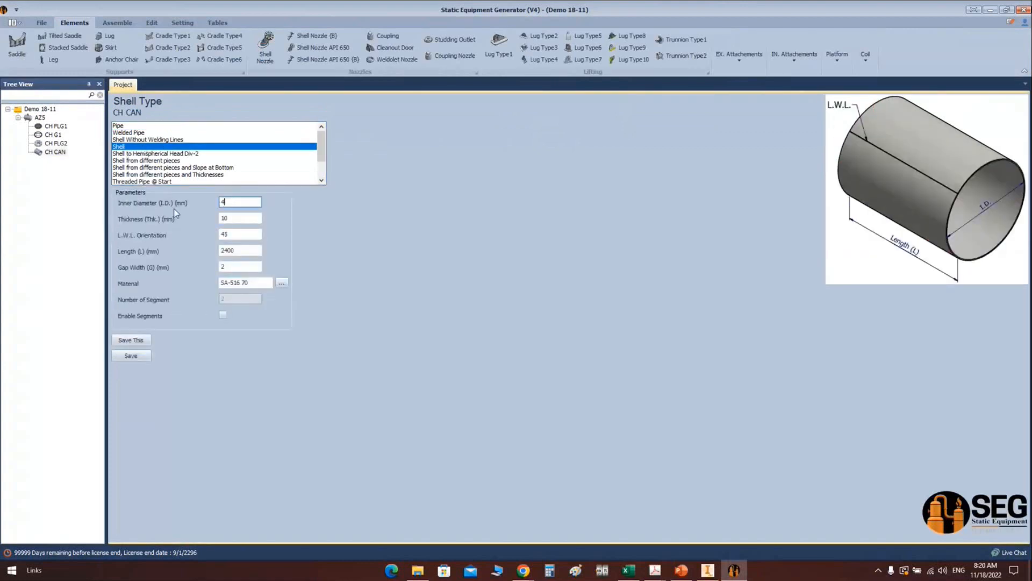
key("Tab")
key("Tab")
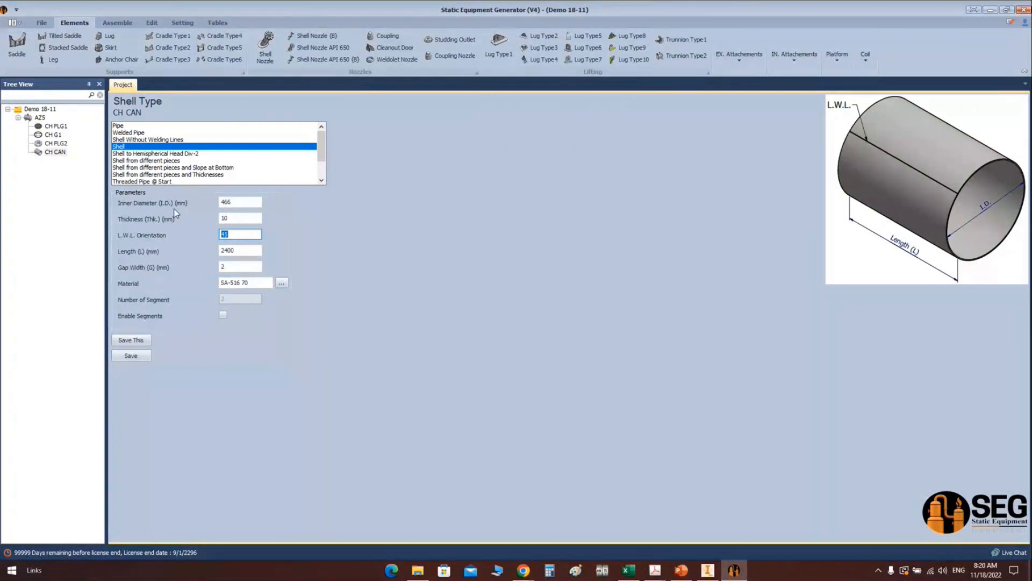
key("Tab")
type("400")
key("Tab")
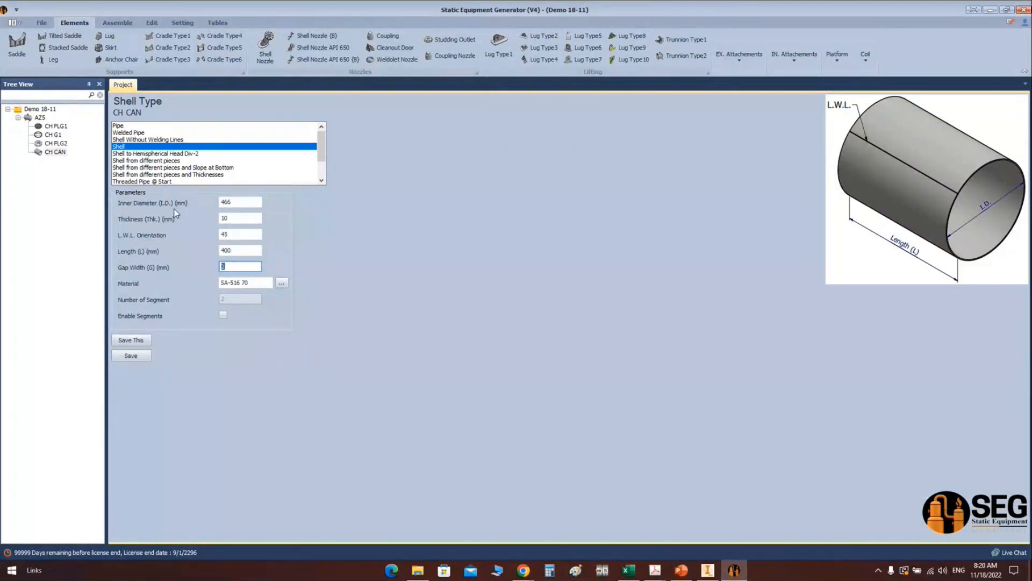
Step: Change CH CAN's material to SA-516 70N and save the shell
left_click(243, 281)
type("N")
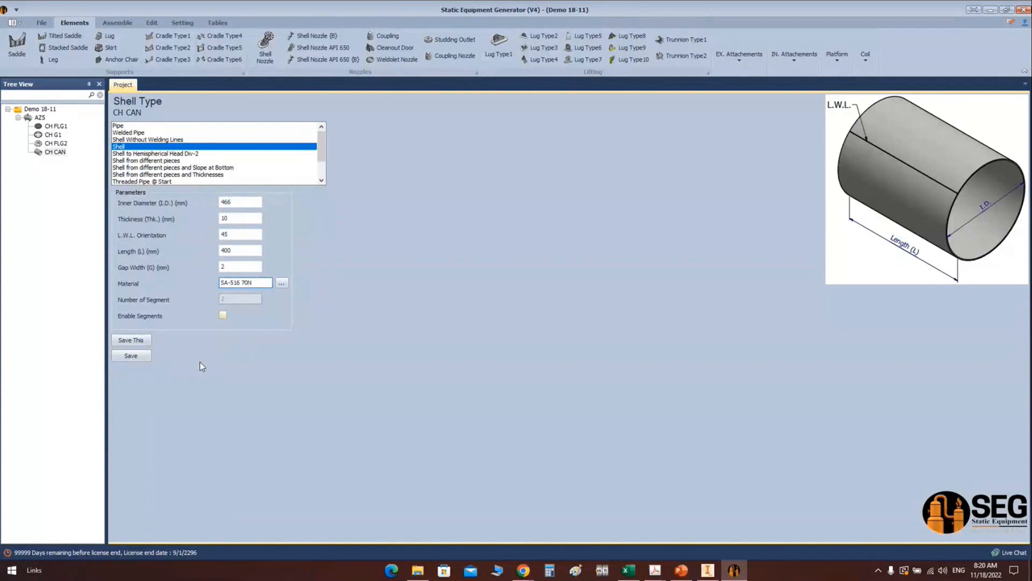
left_click(141, 359)
Step: Add a designed flange named CH FLG3 to AZ5, using the same parameters as CH FLG2
left_click(41, 117)
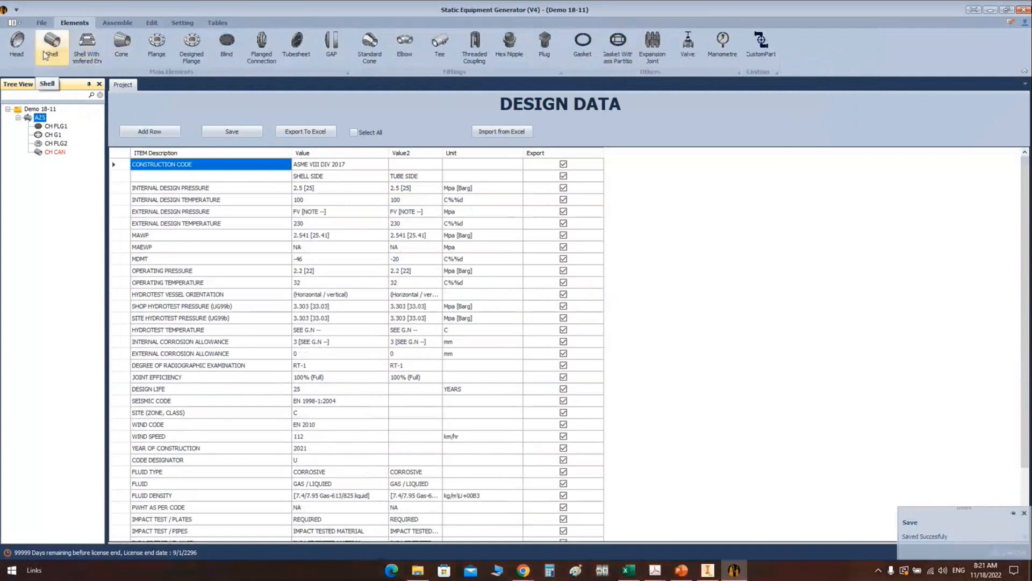
left_click(192, 48)
type("CH ")
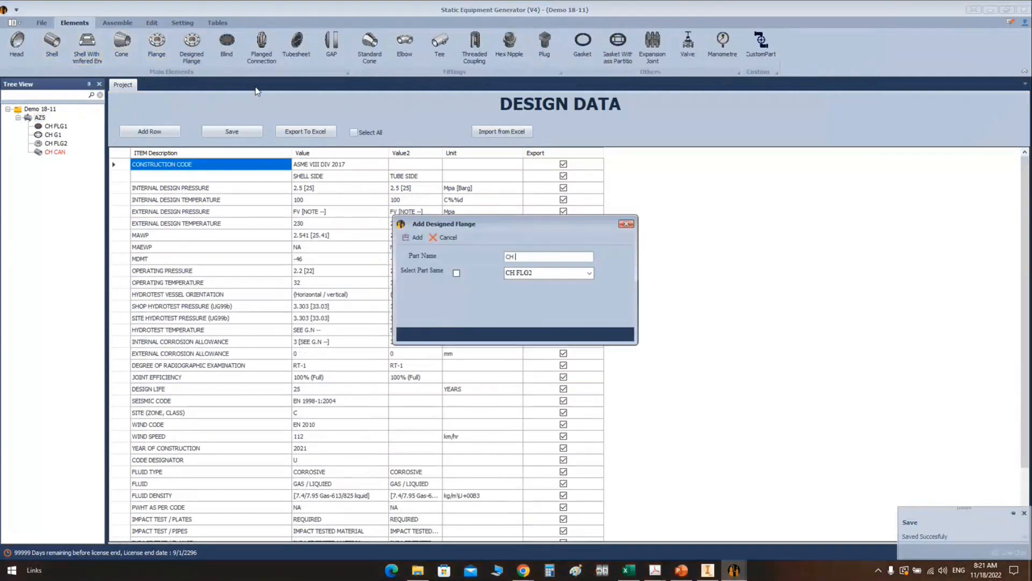
type("FLG3")
left_click(457, 273)
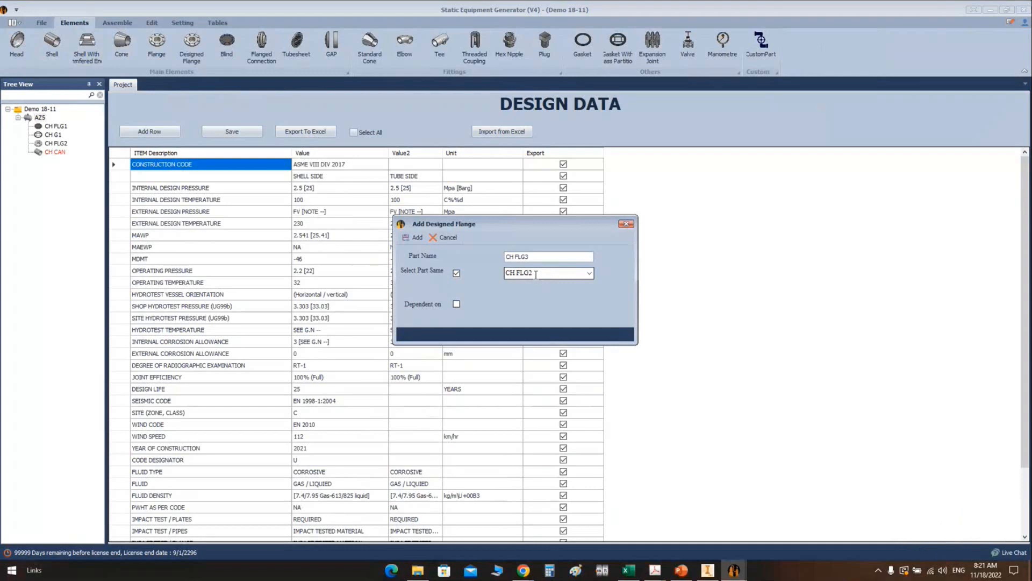
left_click(415, 237)
Step: Turn off the Flipped option for flange CH FLG3 and save it
left_click(59, 161)
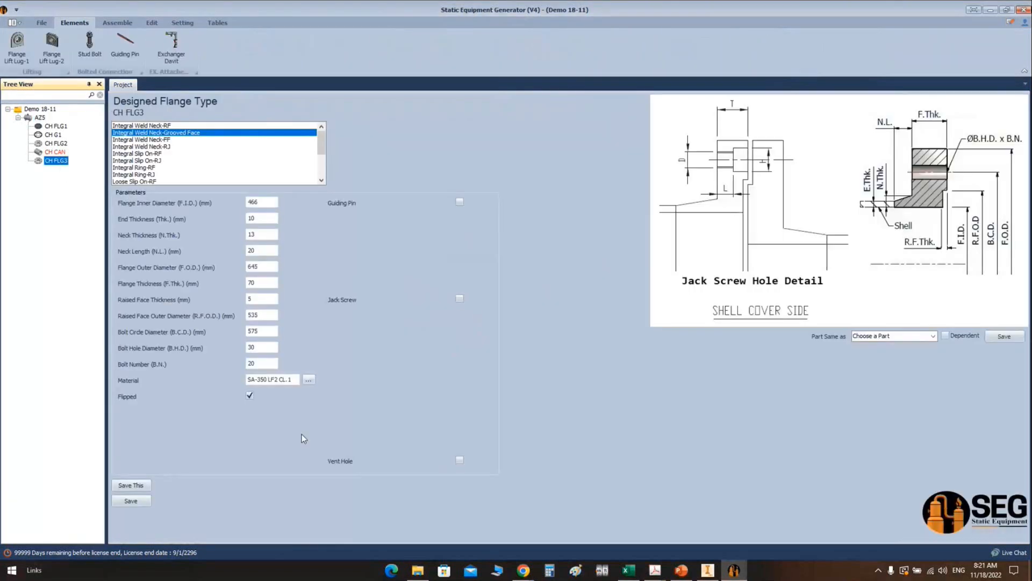
left_click(250, 396)
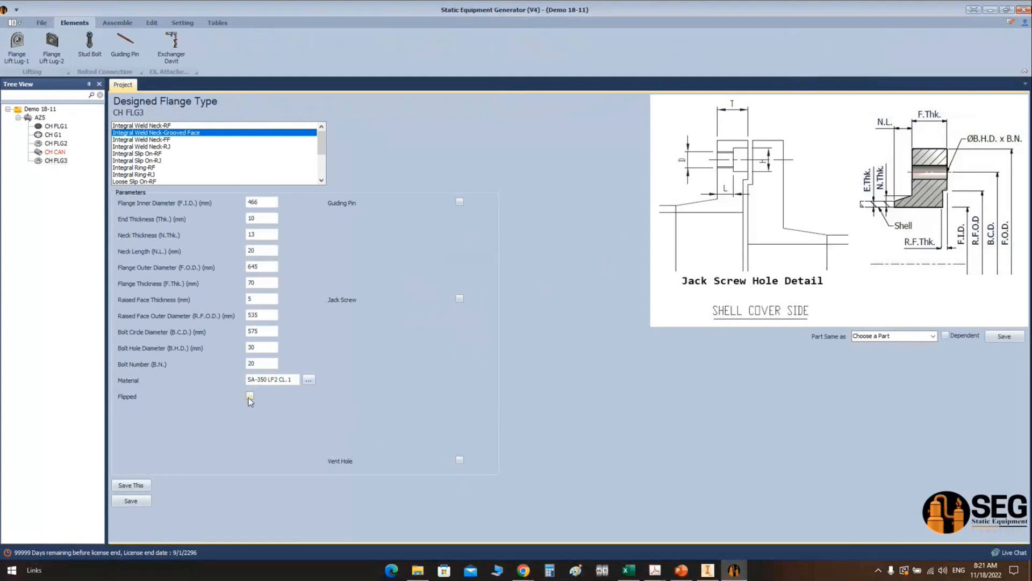
left_click(141, 504)
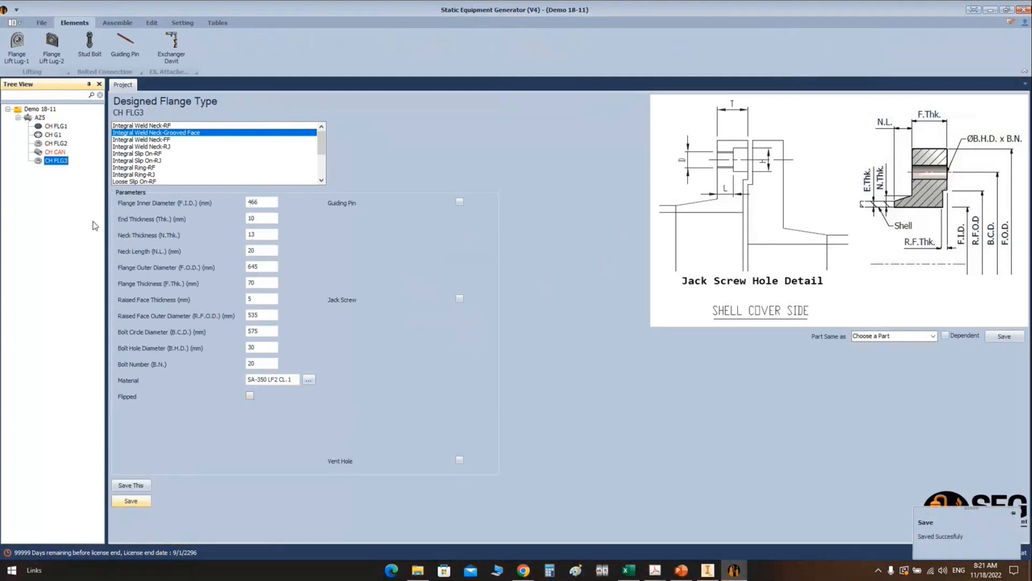
Step: Add a gasket with pass partition named CH G2 to AZ5, same as CH G1, and open its parameters
left_click(39, 118)
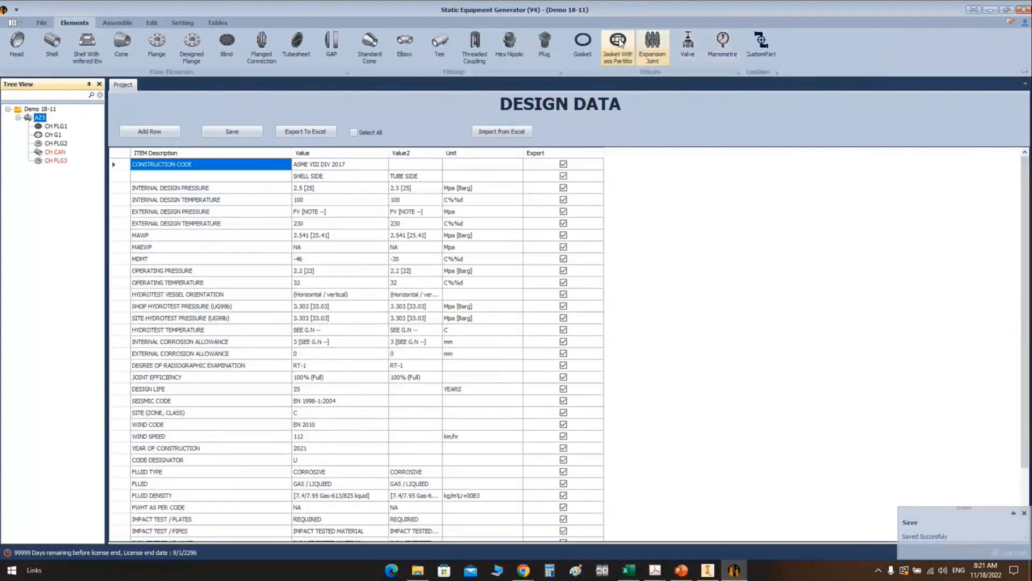
left_click(619, 43)
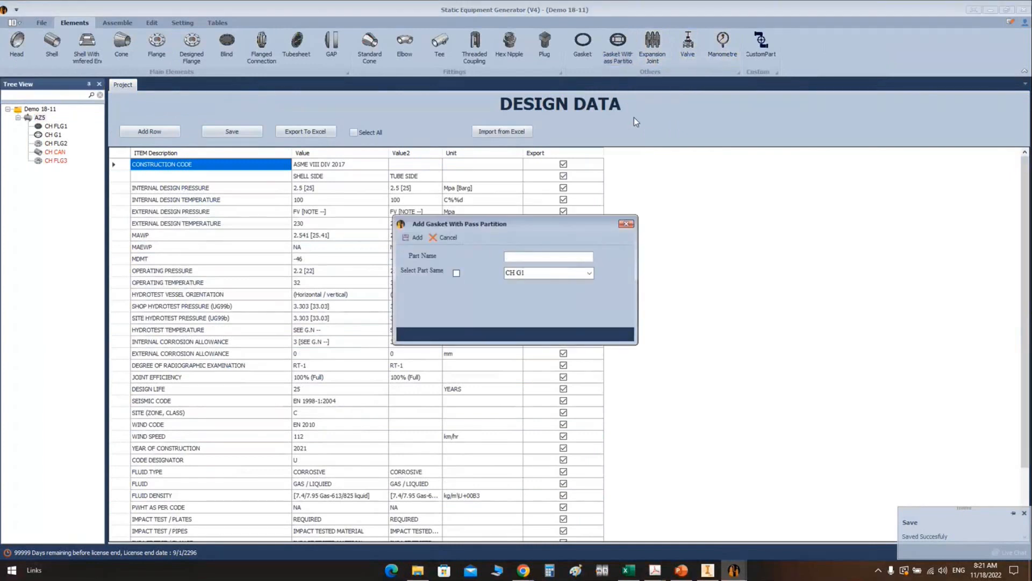
type("CH G2")
left_click(457, 274)
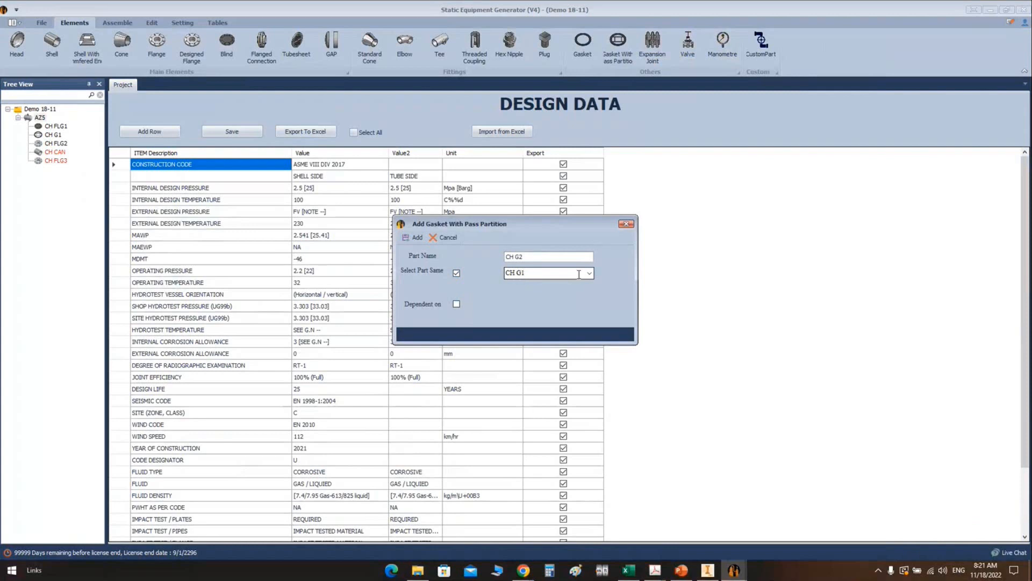
left_click(414, 237)
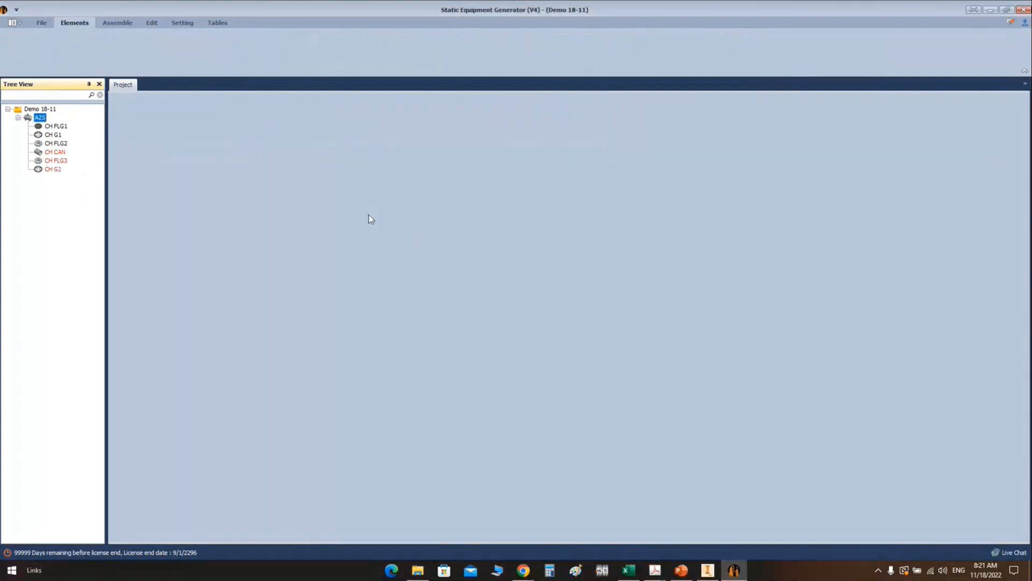
left_click(52, 169)
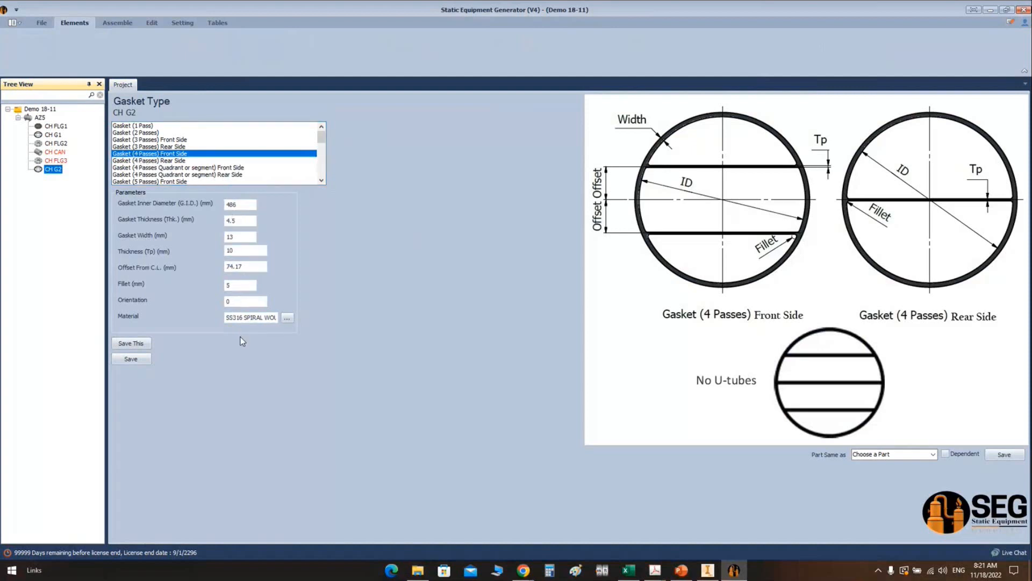
Step: Regenerate the AZ5 assembly and view the sectioned channel at an angle in Inventor
left_click(119, 23)
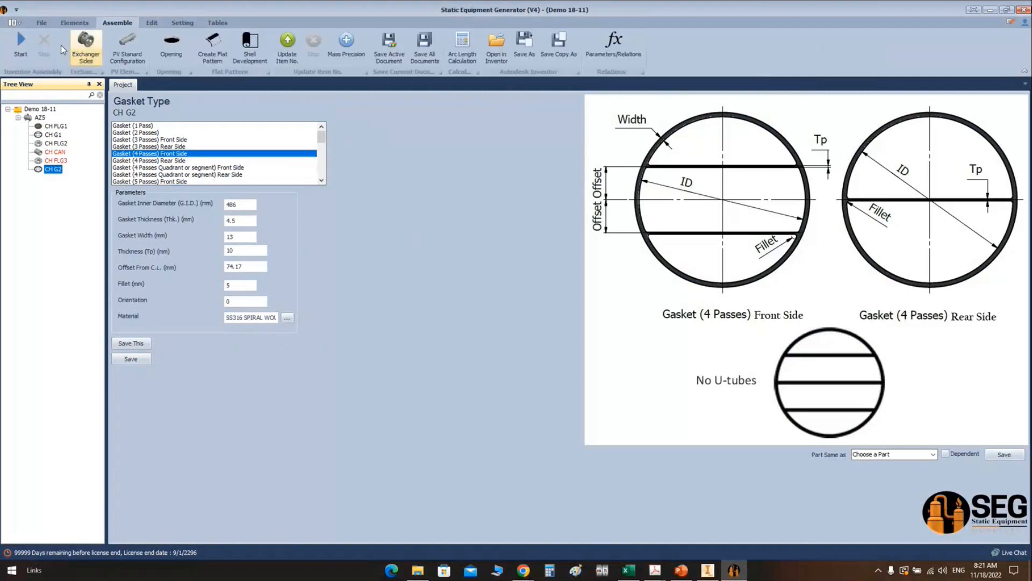
left_click(707, 570)
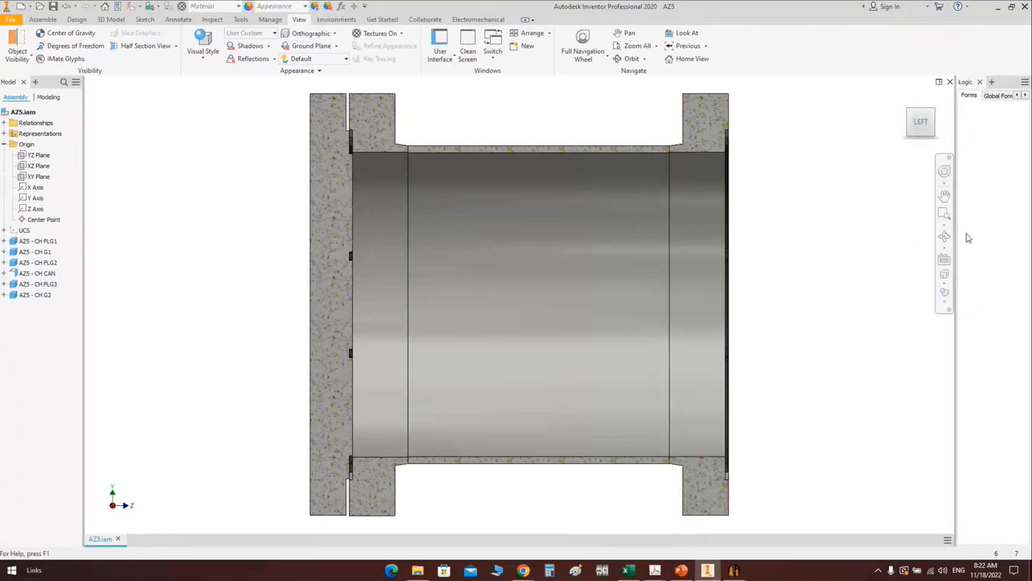
left_click(945, 236)
left_click_drag(627, 307, 546, 259)
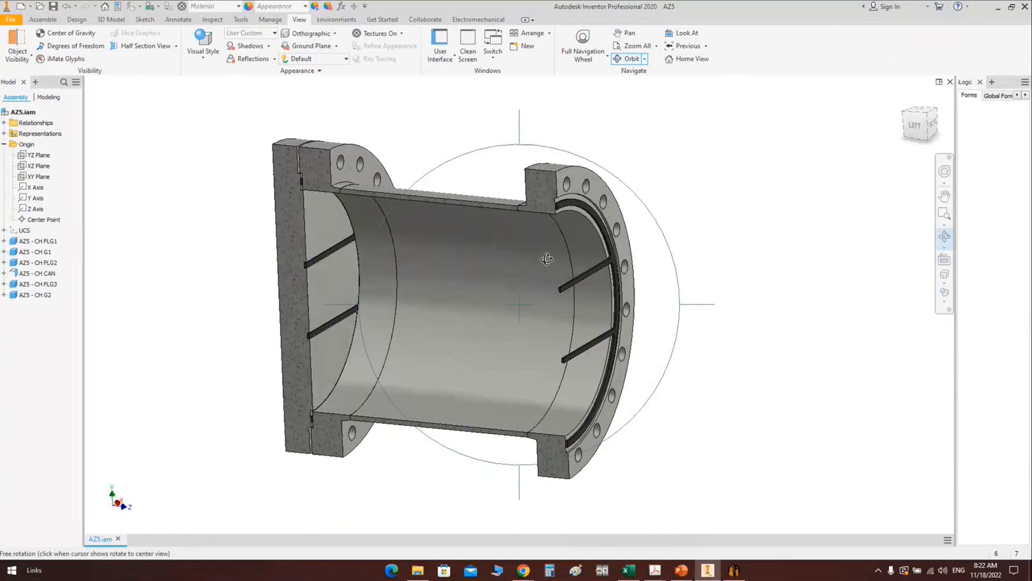
right_click(665, 170)
left_click(704, 172)
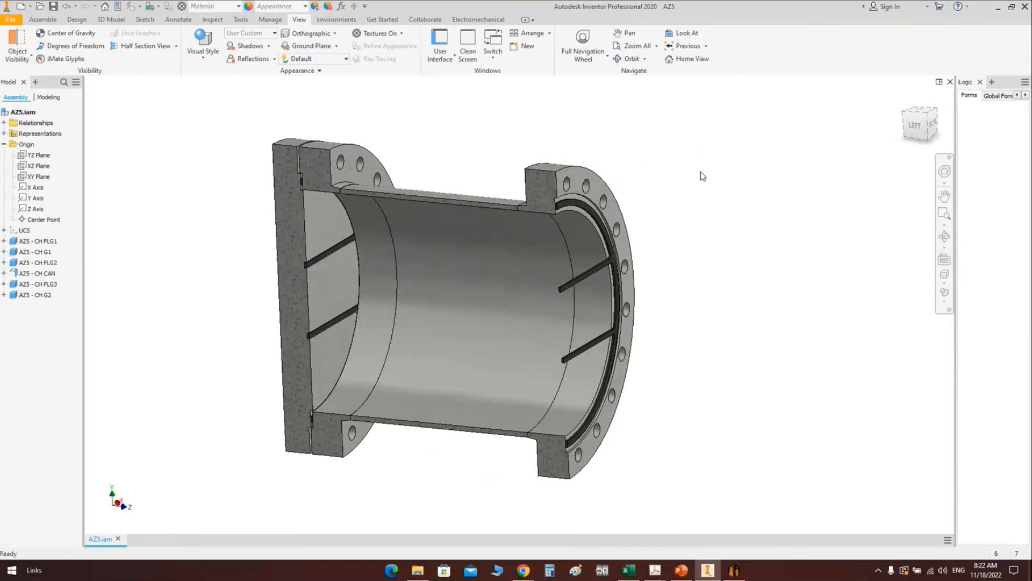
Step: Return to Static Equipment Generator, add a tubesheet named TSH to AZ5 and open its parameters
left_click(734, 570)
left_click(40, 117)
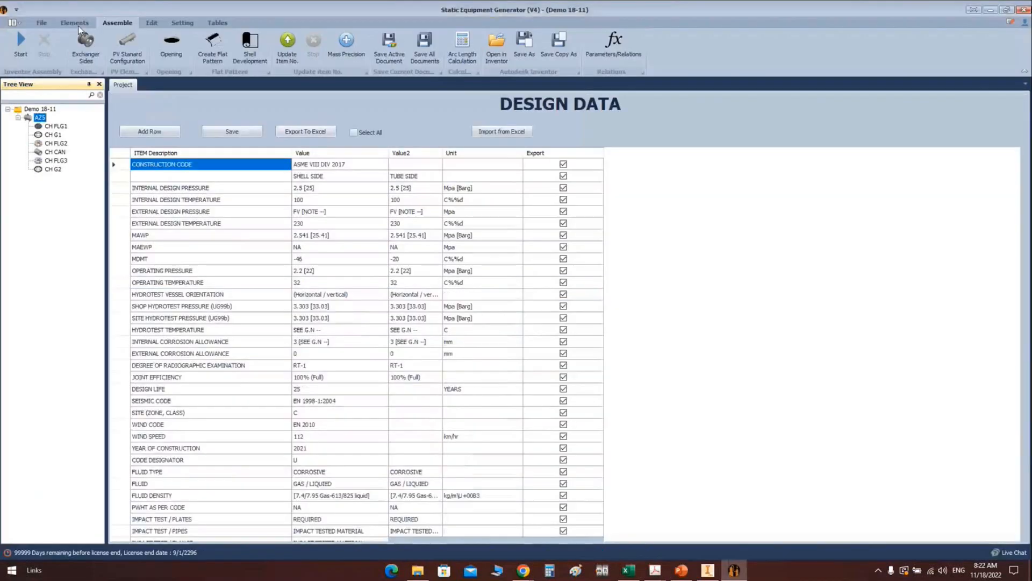
left_click(77, 23)
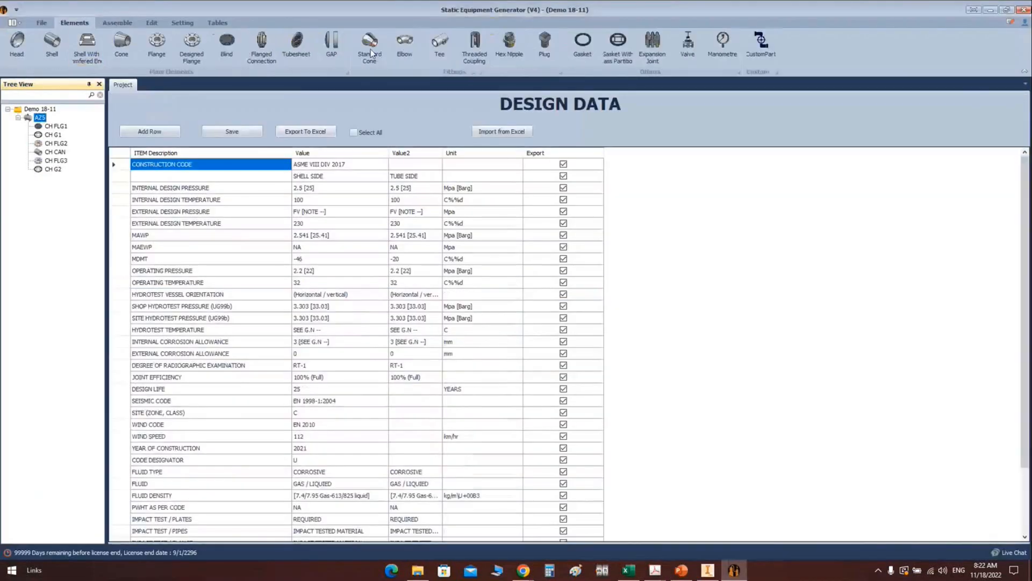
left_click(298, 49)
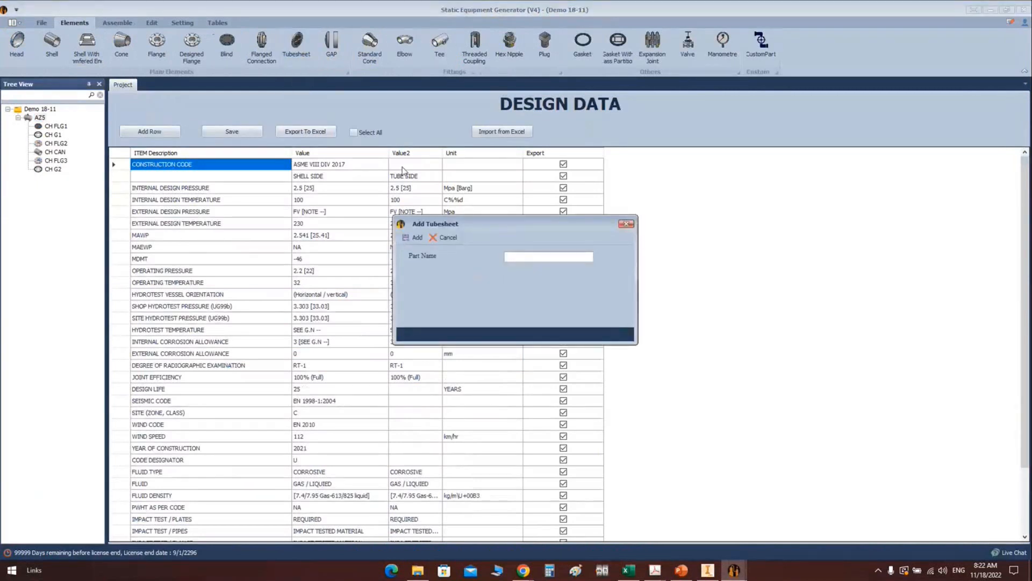
type("TSH")
key("Return")
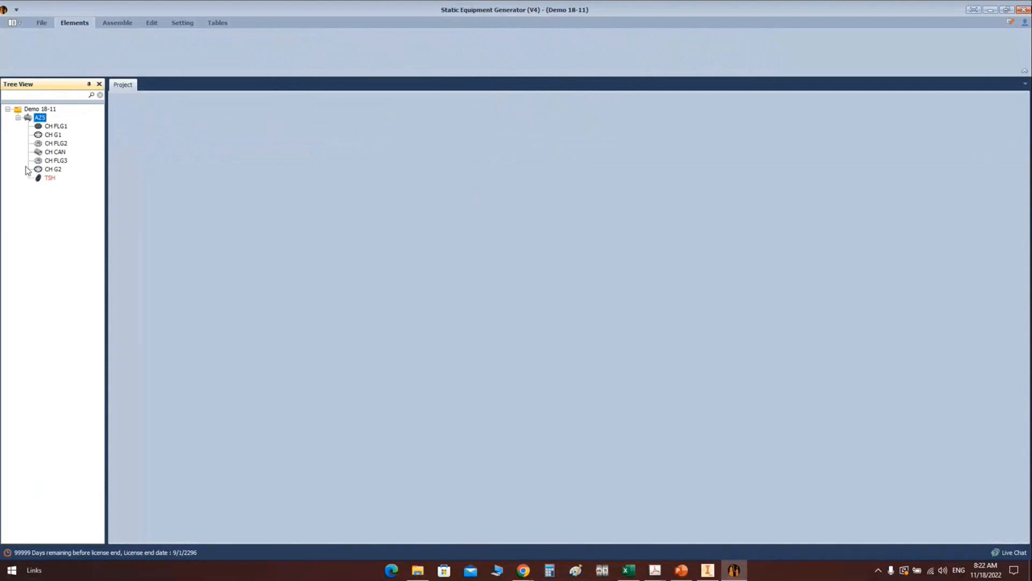
left_click(49, 178)
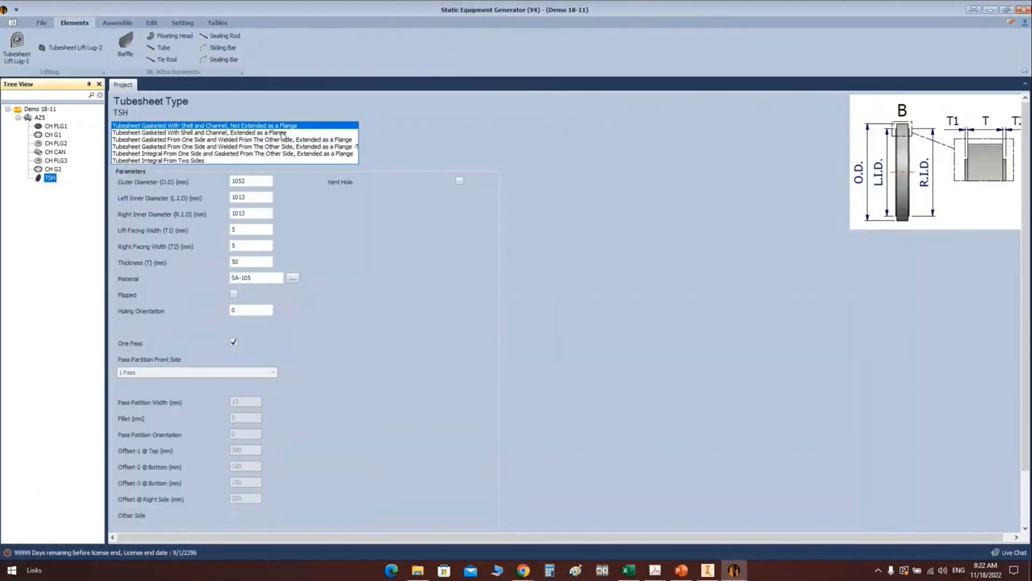
Step: Make TSH a Tubesheet Gasketed With Shell and Channel, Extended as a Flange, with outer diameter 645 mm and left and right inner diameters 460 mm
left_click(264, 133)
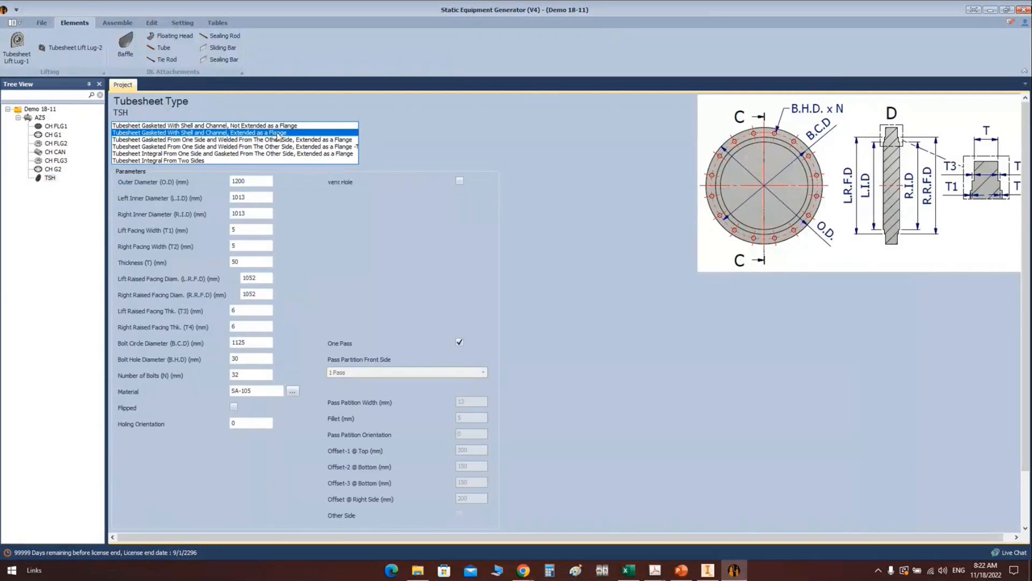
double_click(254, 182)
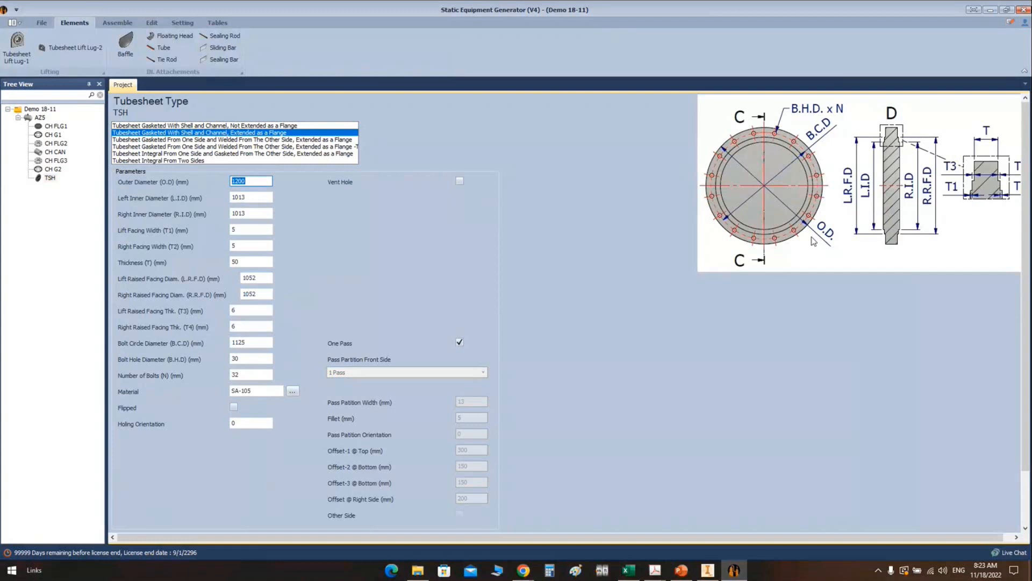
type("645")
key("Tab")
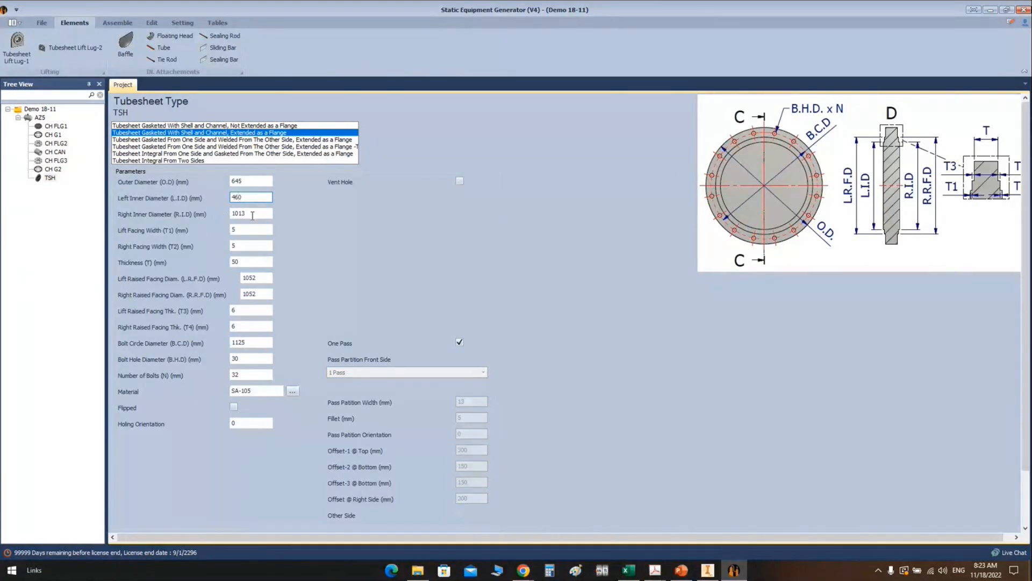
key("Tab")
type("460")
key("Tab")
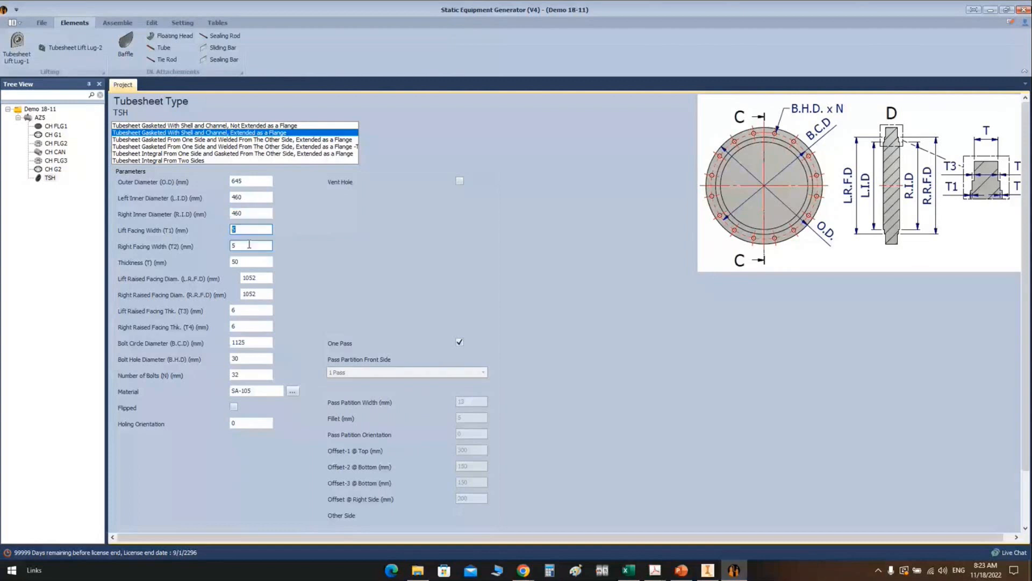
Step: Set the tubesheet's thickness to 46.5 mm and its left and right raised facing diameters to 532 mm
key("Tab")
key("Tab")
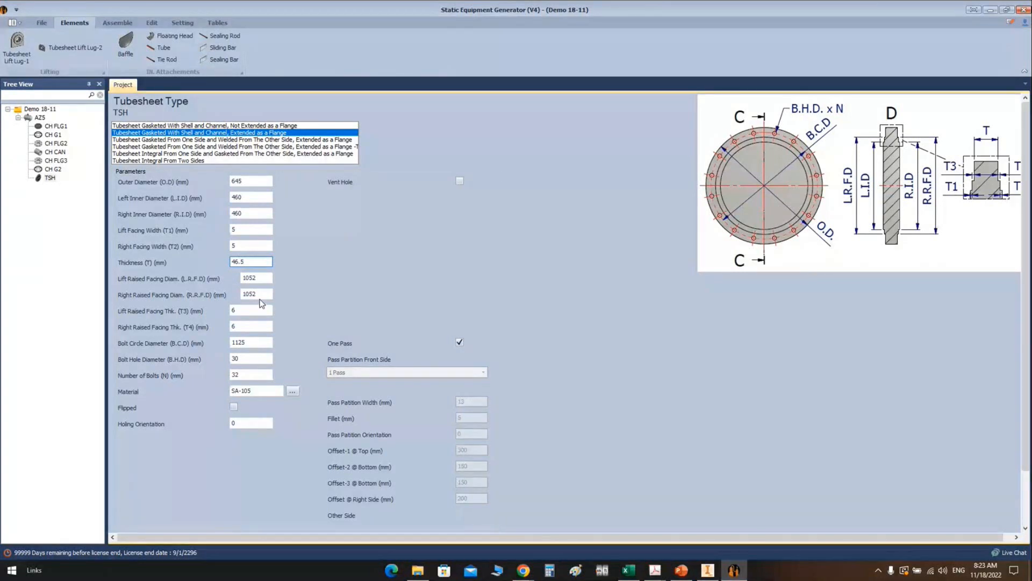
key("Tab")
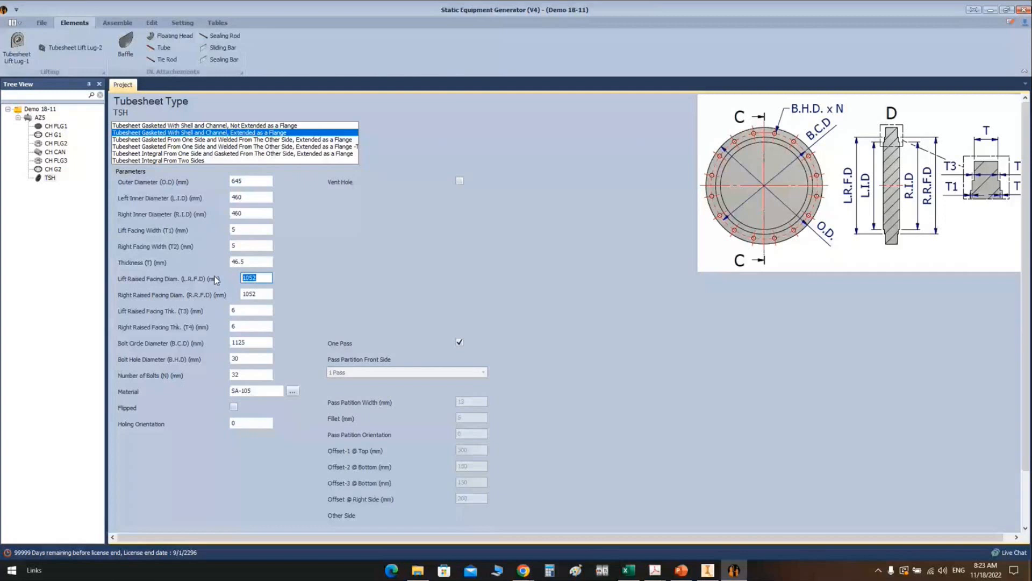
type("532")
key("Tab")
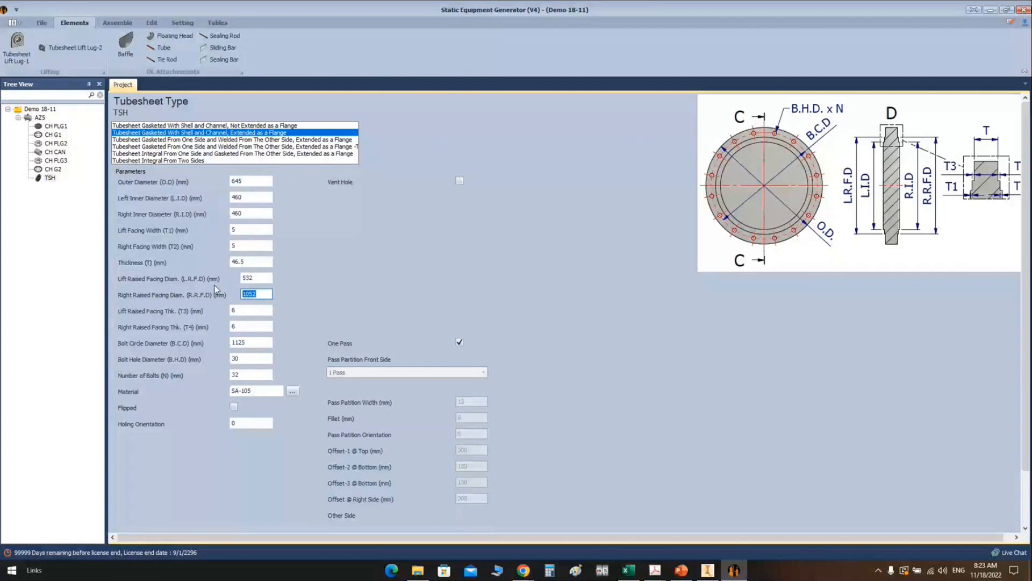
type("532")
key("Tab")
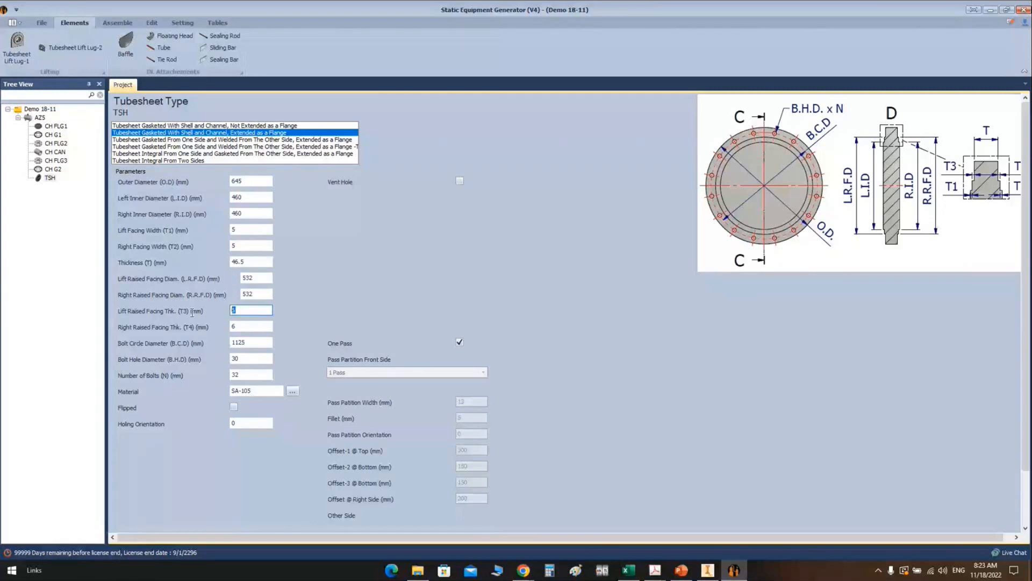
Step: Set the tubesheet's bolt circle diameter to 575 mm, number of bolts to 20 and material to SA-350 LF2 CL.1
left_click(257, 344)
type("575")
left_click(226, 359)
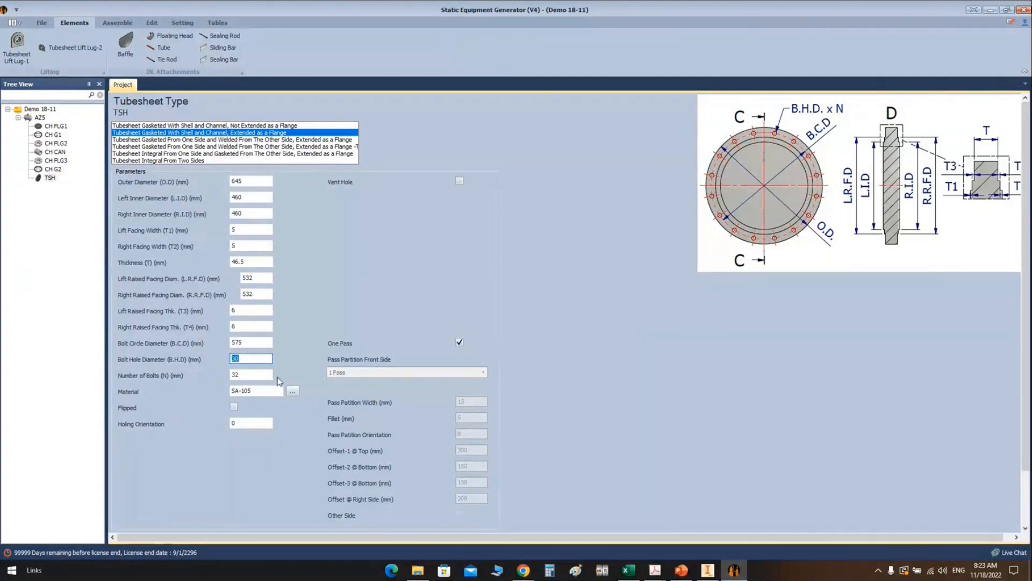
key("Tab")
type("20")
key("Tab")
type("SA-350 LF2 CL.1")
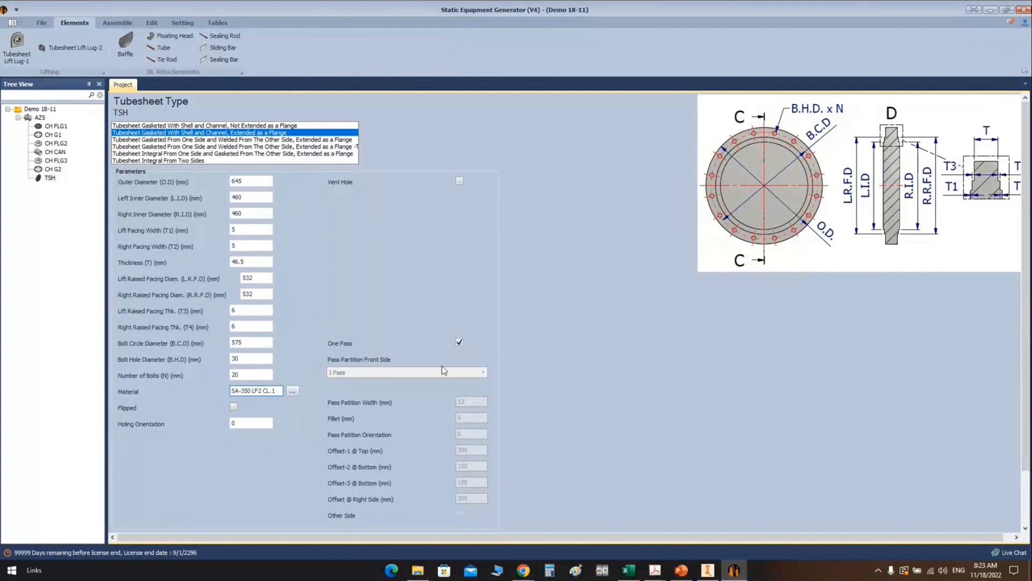
Step: Turn off One Pass for the tubesheet, choose a 4 Passes front-side partition, set Offset-1 @ Top to 74.17 mm, and save
left_click(458, 342)
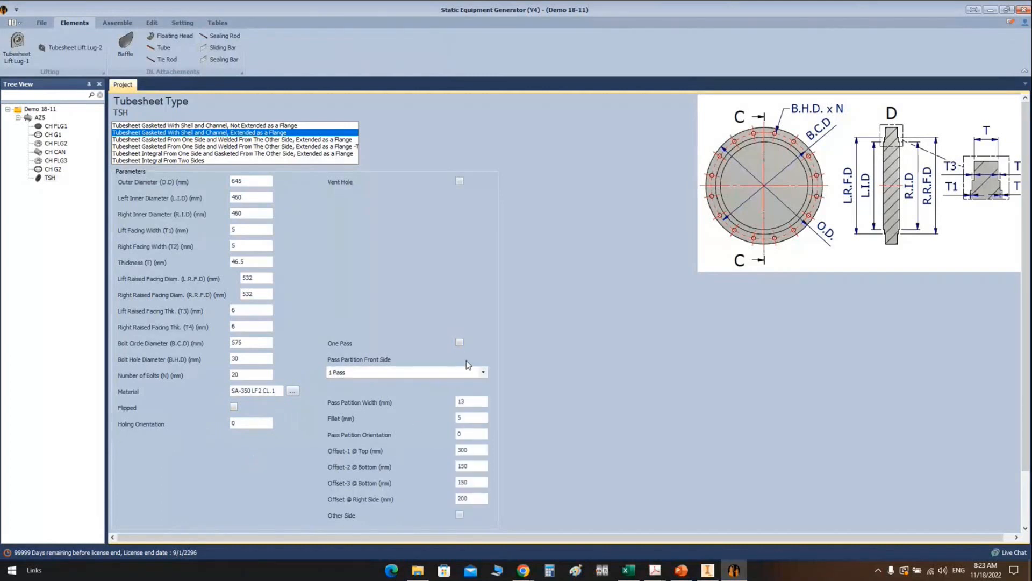
left_click(472, 372)
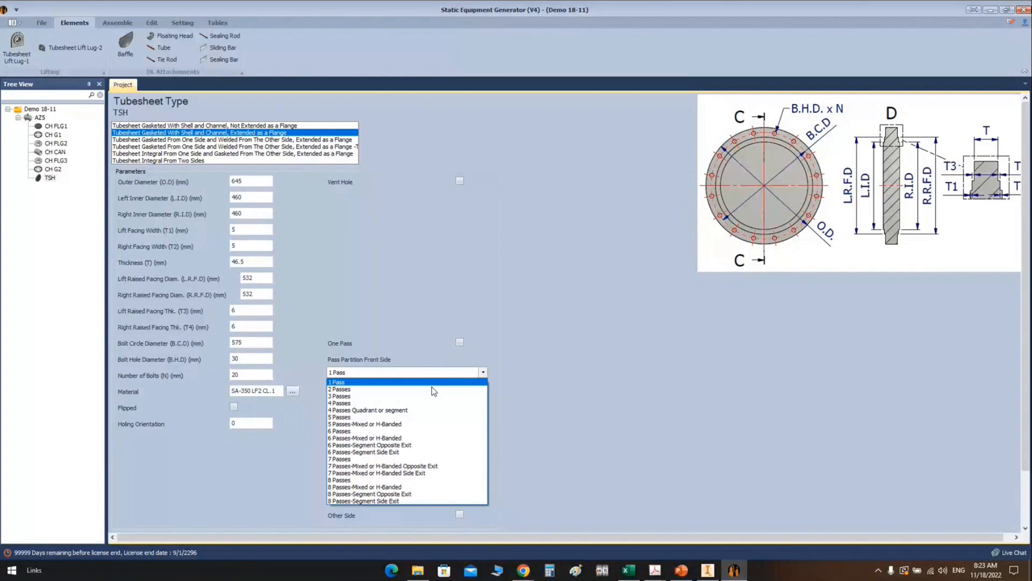
left_click(425, 403)
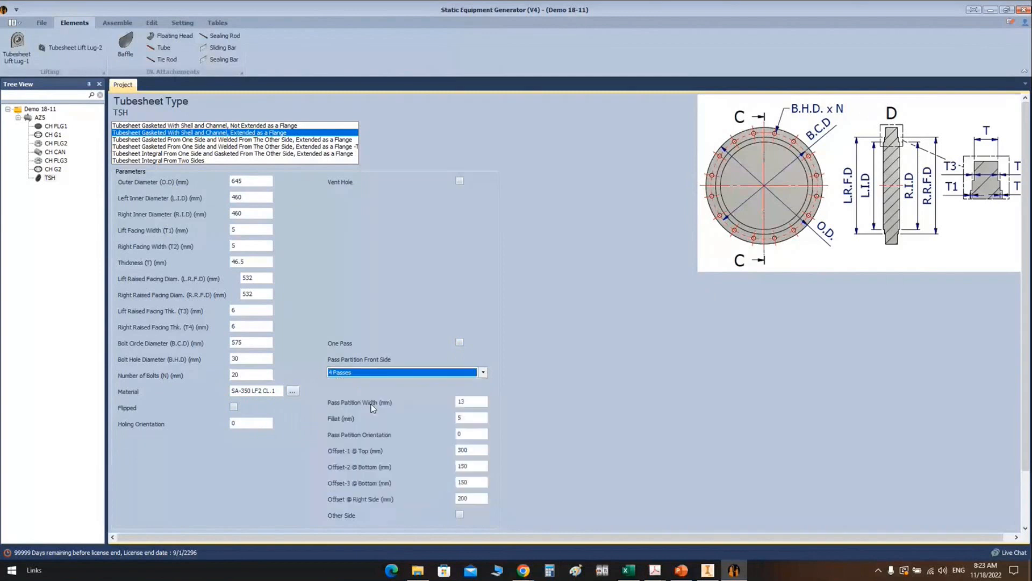
left_click(476, 450)
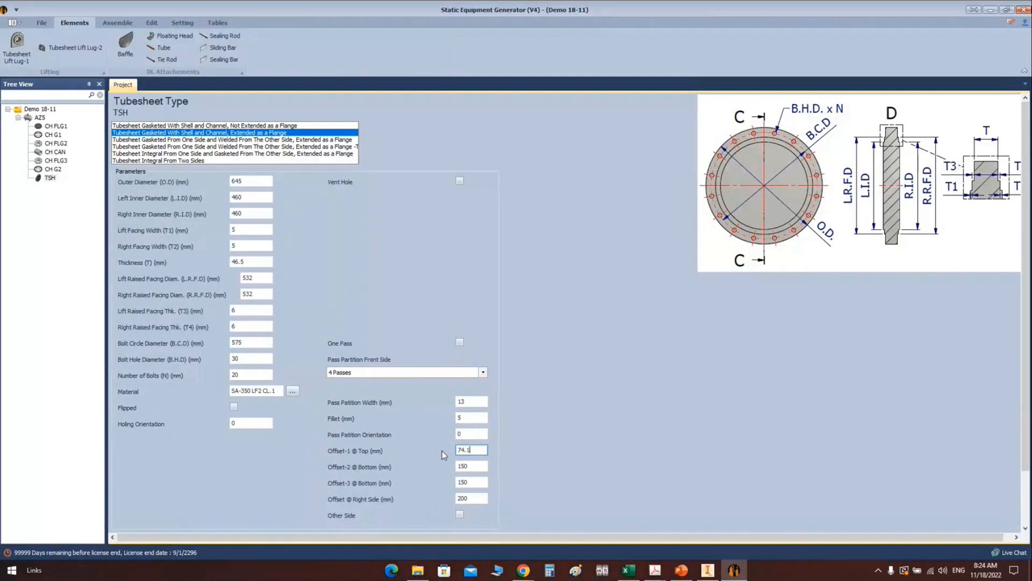
scroll(554, 380, "down", 1)
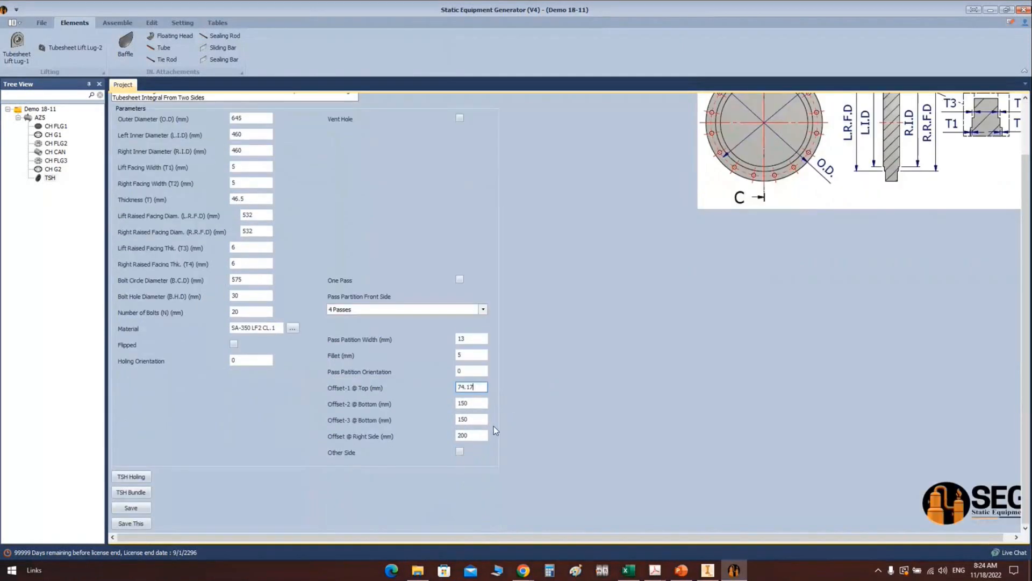
left_click(136, 507)
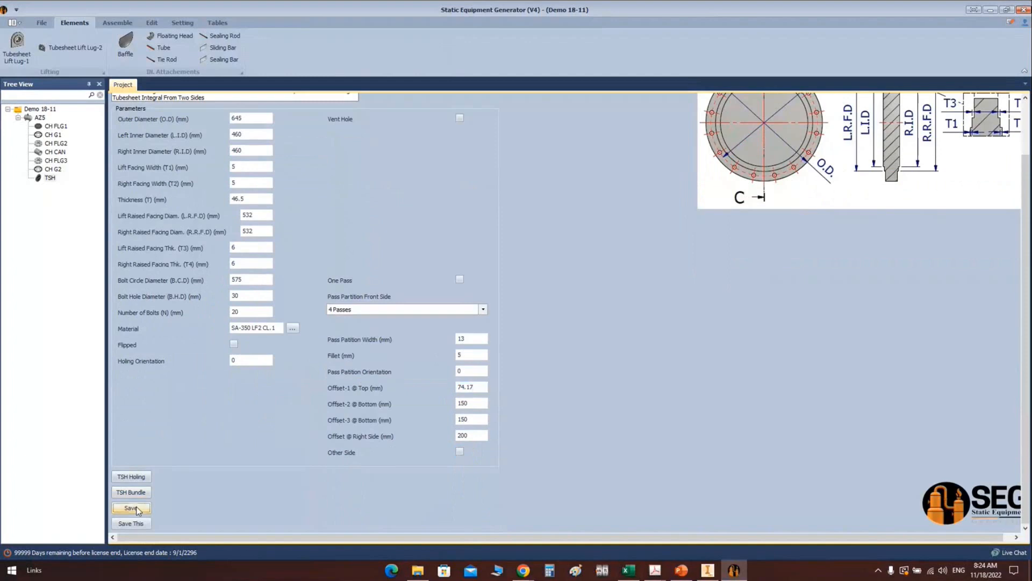
Step: Regenerate the AZ5 assembly and examine the tubesheet and its pass partition grooves in the sectioned model in Inventor
left_click(117, 22)
left_click(20, 51)
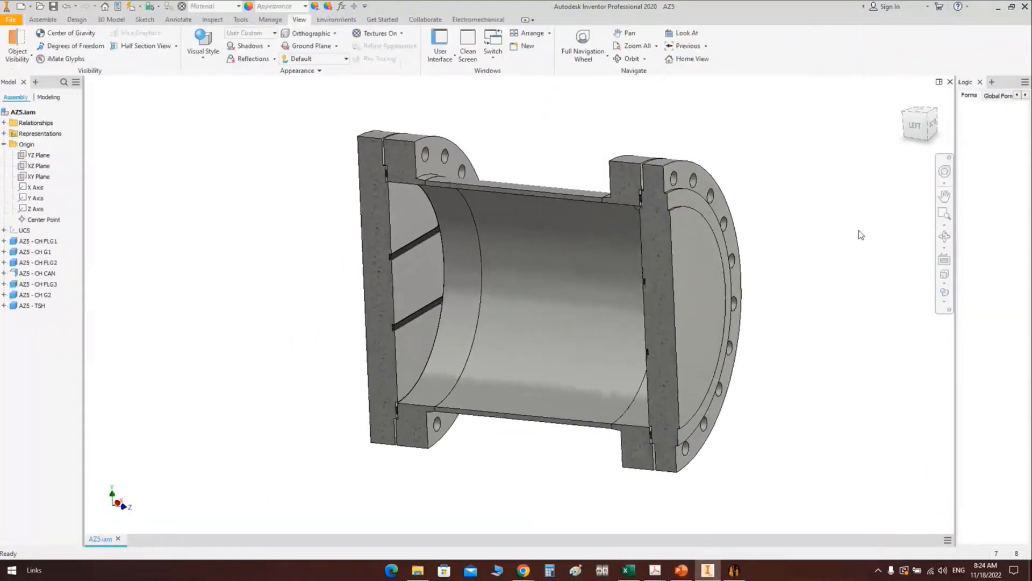
left_click(943, 239)
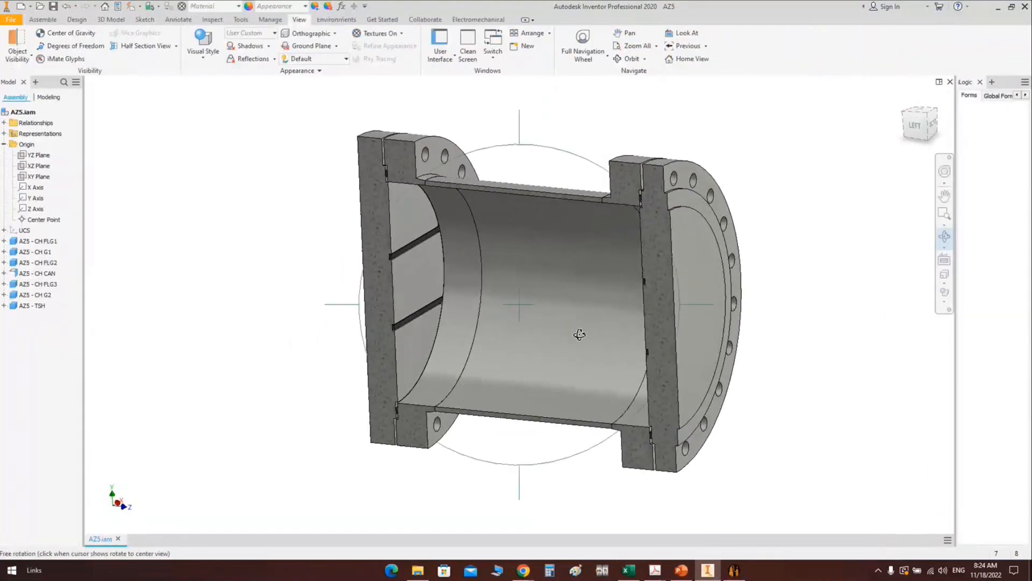
left_click_drag(583, 335, 670, 274)
scroll(671, 274, "up", 10)
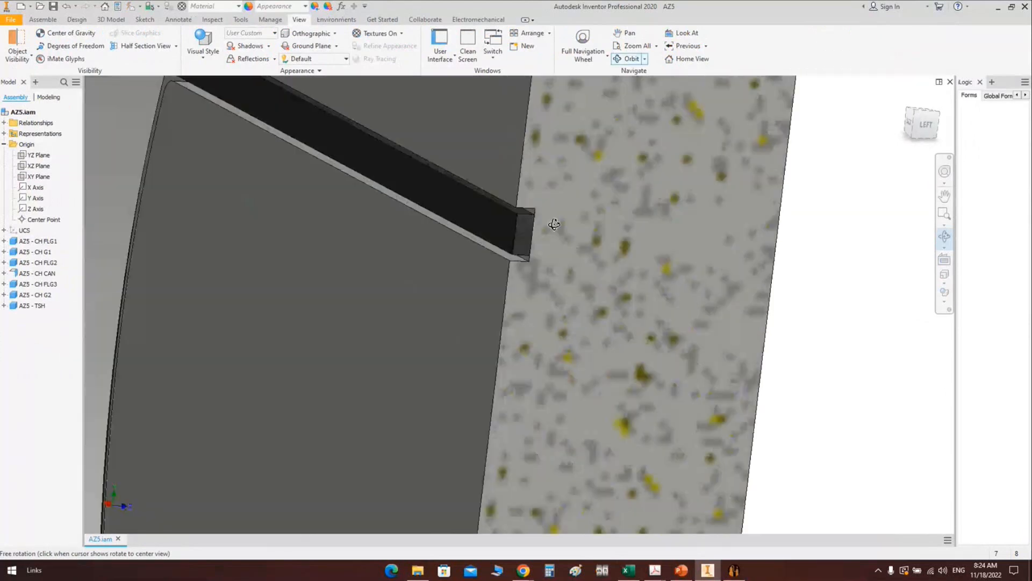
scroll(572, 182, "down", 3)
scroll(600, 246, "down", 4)
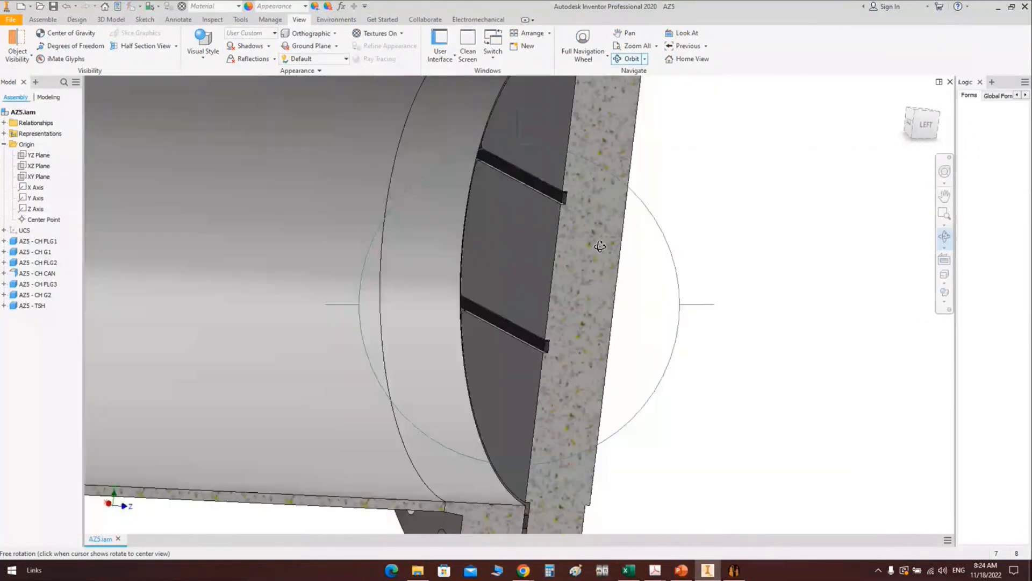
scroll(600, 246, "down", 3)
left_click_drag(599, 246, 511, 292)
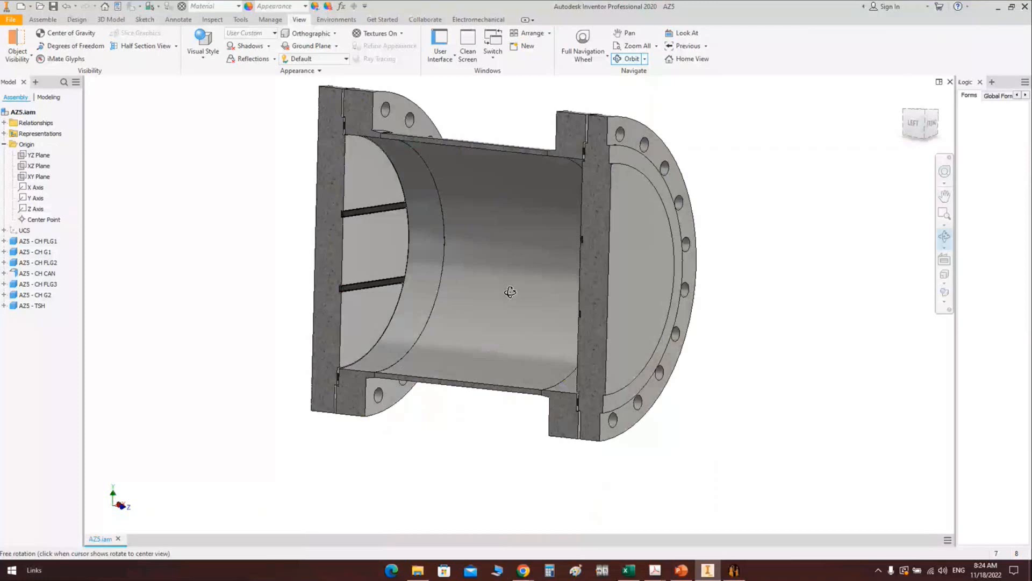
key("Escape")
scroll(540, 218, "up", 5)
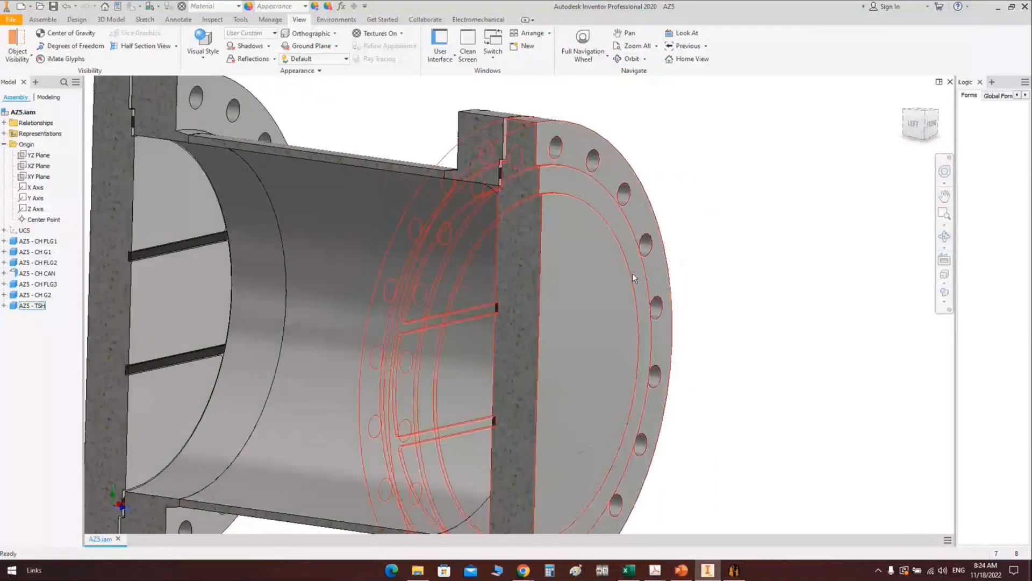
scroll(603, 244, "down", 5)
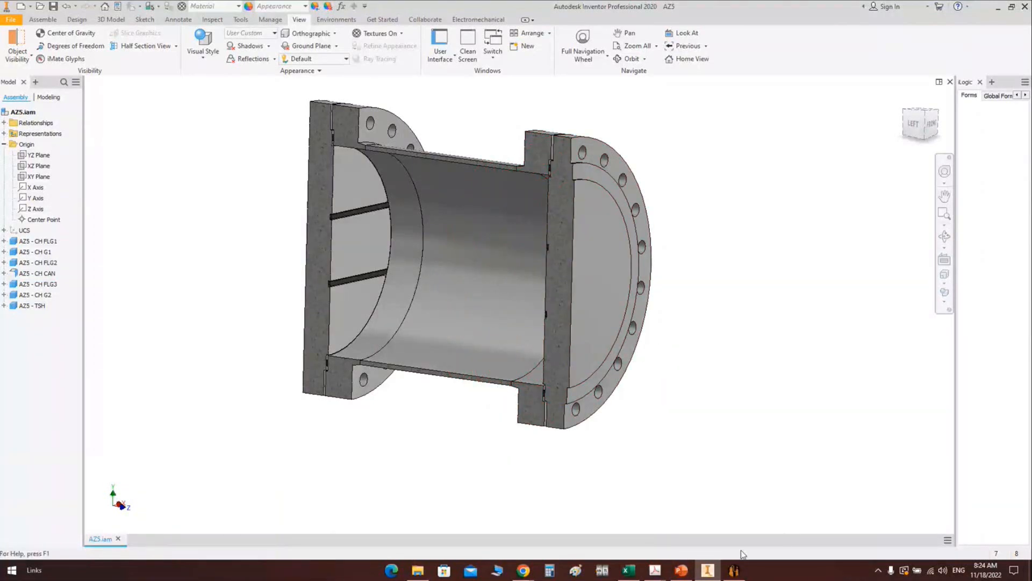
Step: Return to Static Equipment Generator and open the tubesheet's bundle tube pattern for editing
left_click(733, 571)
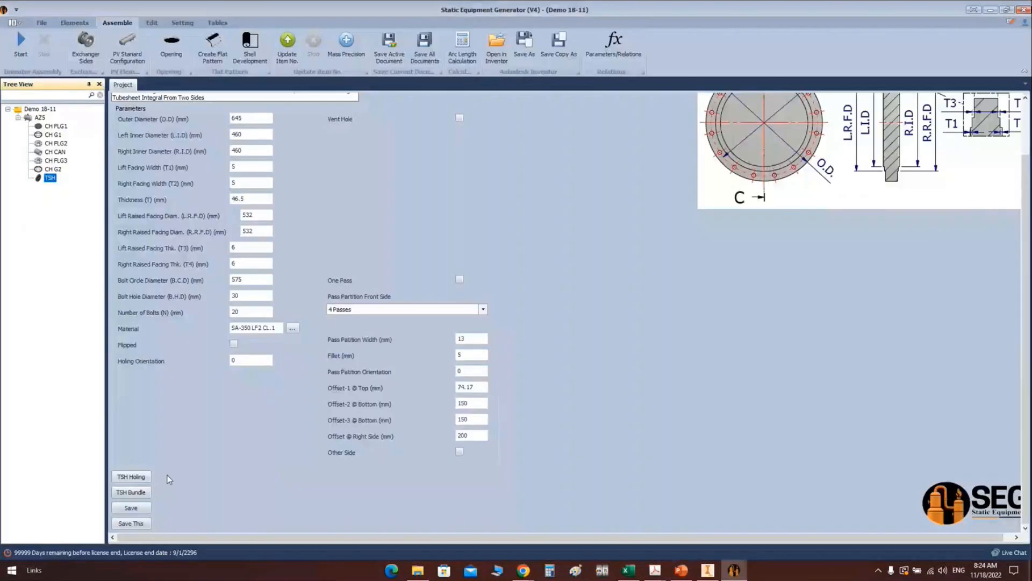
left_click(139, 492)
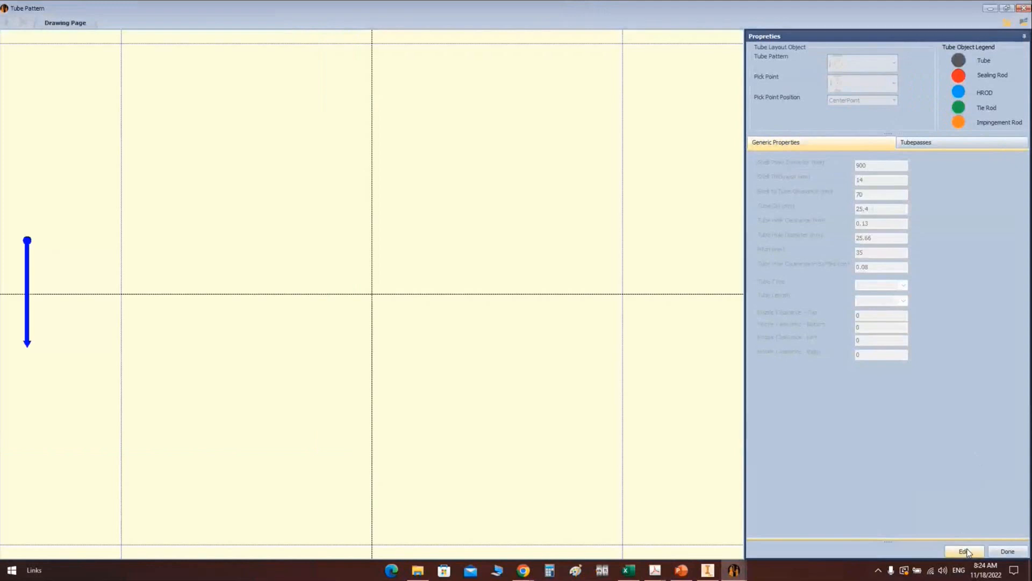
left_click(967, 551)
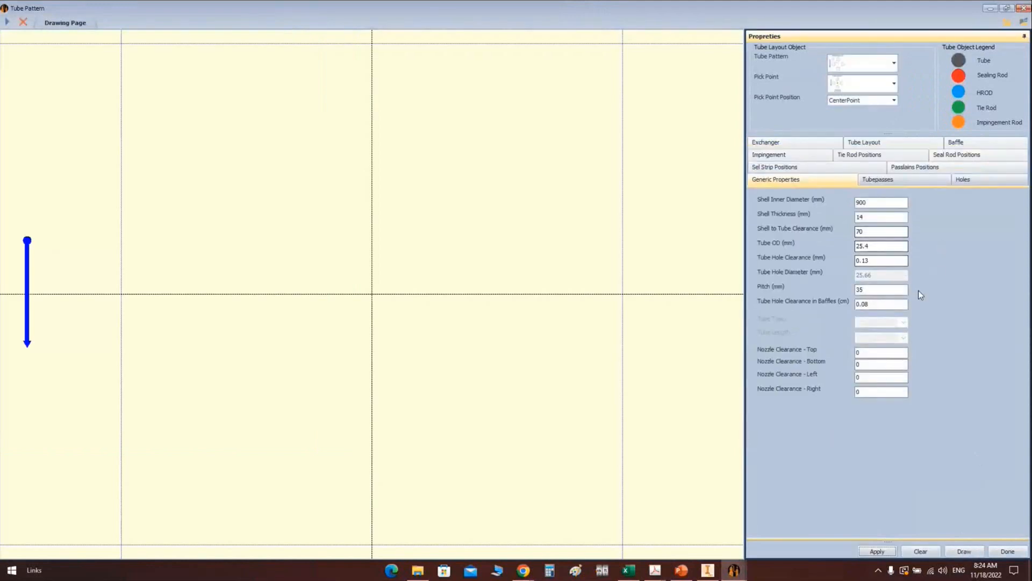
Step: Set the tube pattern's shell inner diameter to 466 mm, shell thickness to 10 mm and shell to tube clearance to 30 mm
double_click(875, 202)
type("466")
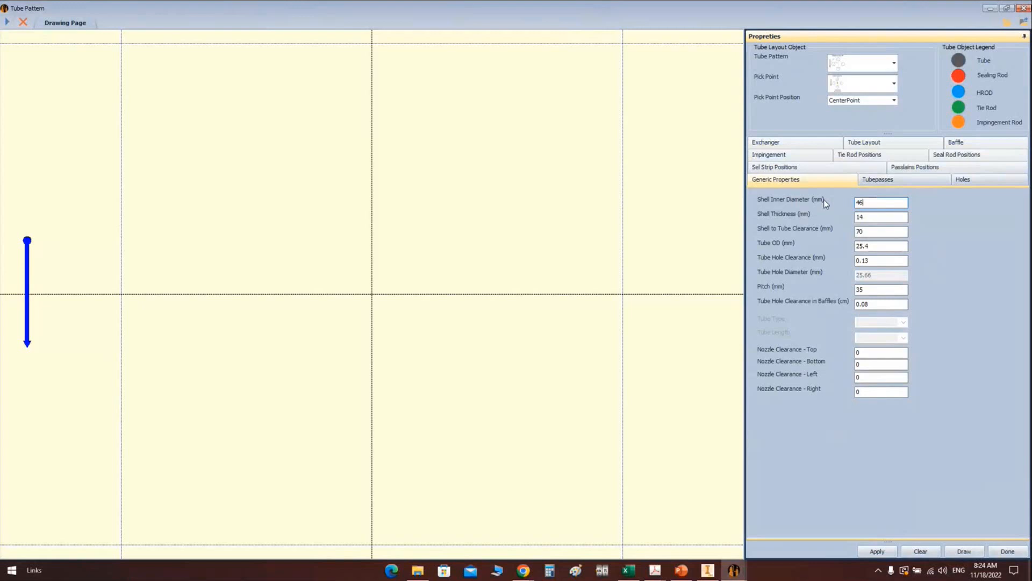
type("0")
type("6")
key("Tab")
type("10")
key("Tab")
type("30")
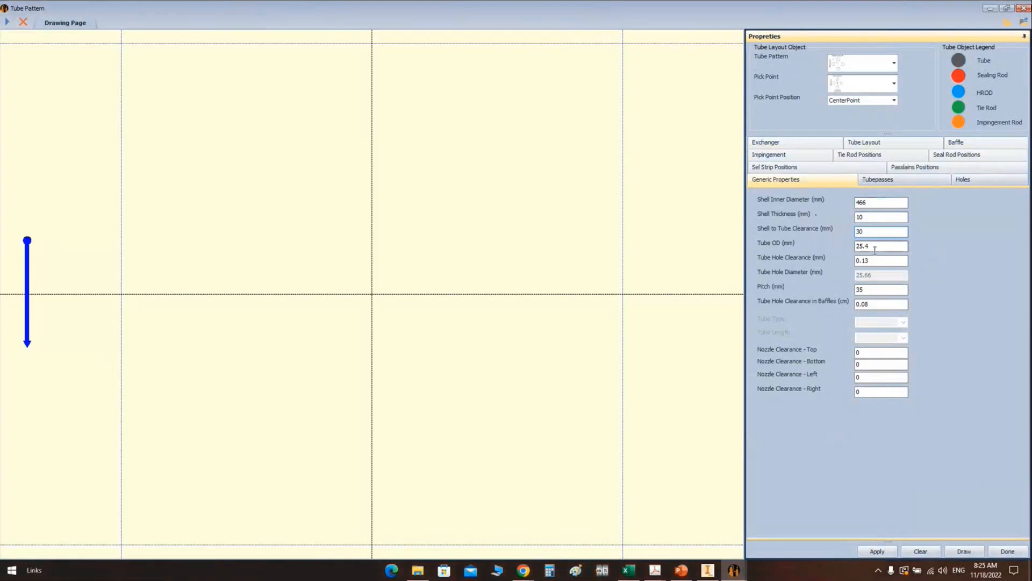
key("Tab")
Step: Check the tube layout data on the Thermal Report slide in PowerPoint, then set the tube OD to 19.05 mm in the tube pattern
left_click(681, 572)
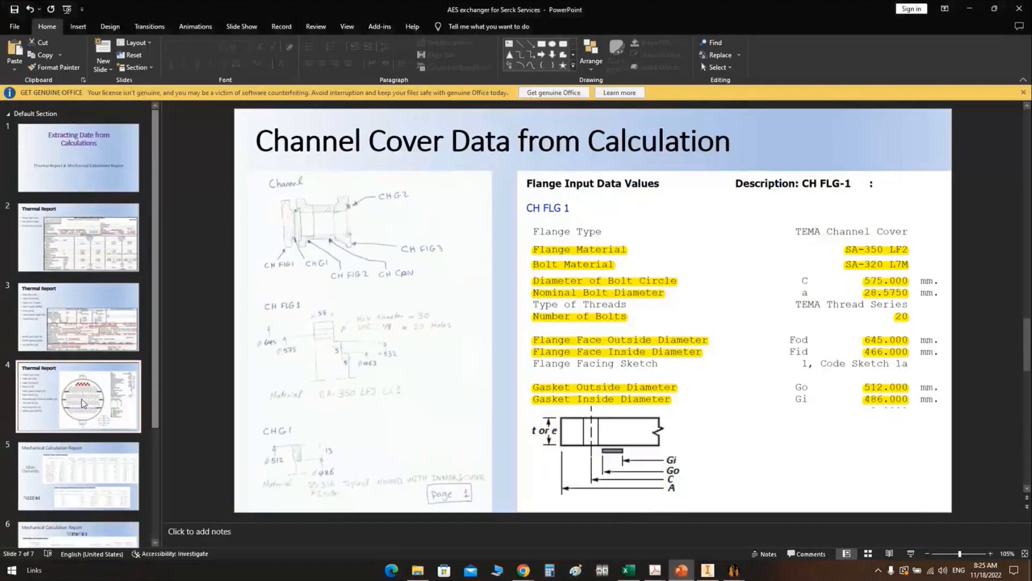
left_click(83, 404)
left_click(734, 570)
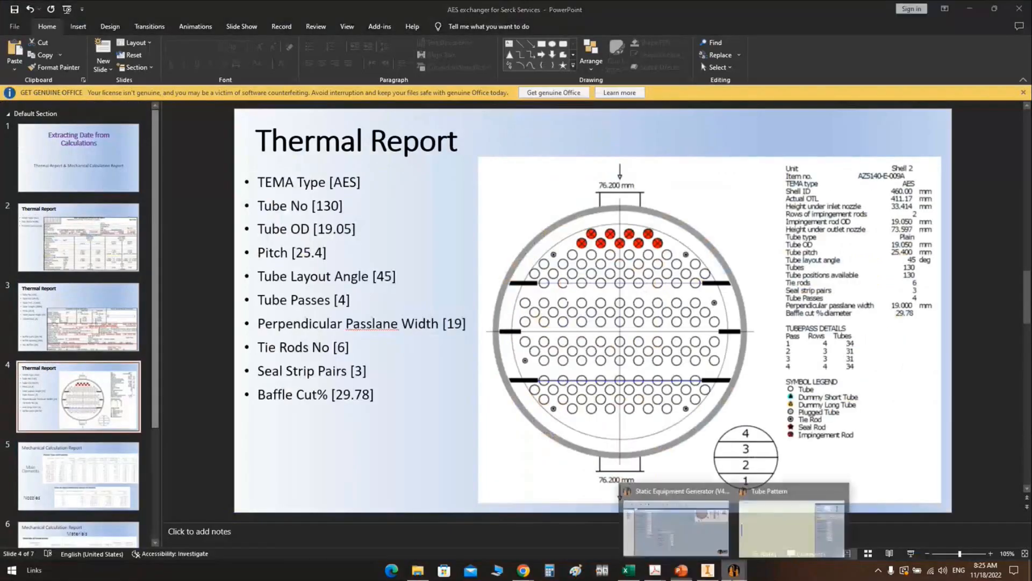
left_click(790, 524)
type("19.")
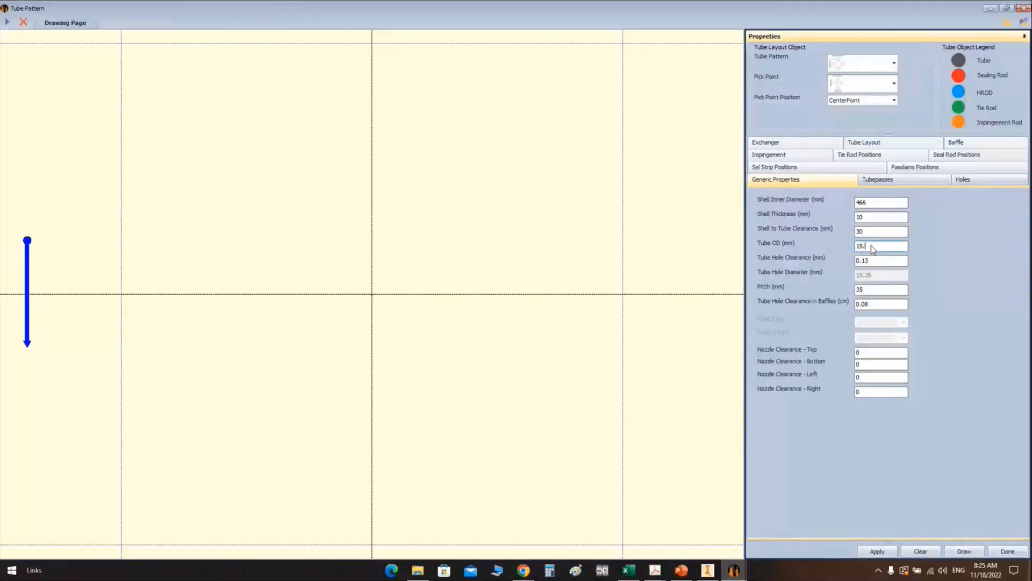
type("05")
Step: Set the tube hole clearance to 0.1 mm and the tube pitch to 25.4 mm
left_click(896, 259)
key("BackSpace")
double_click(869, 289)
type("25.4")
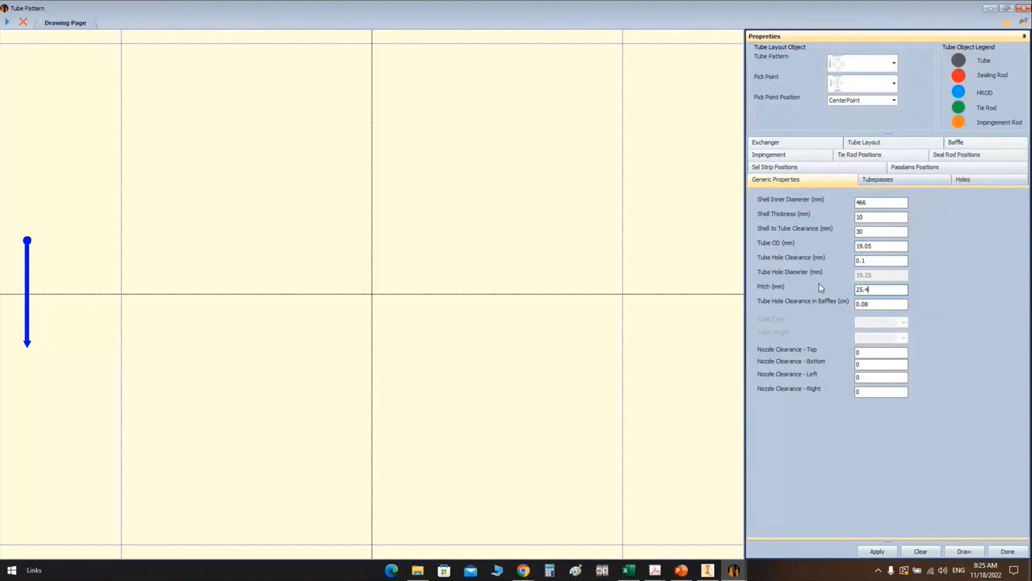
Step: Set the nozzle clearances to 30 at the top and bottom and 60 at the left and right
double_click(868, 352)
type("30")
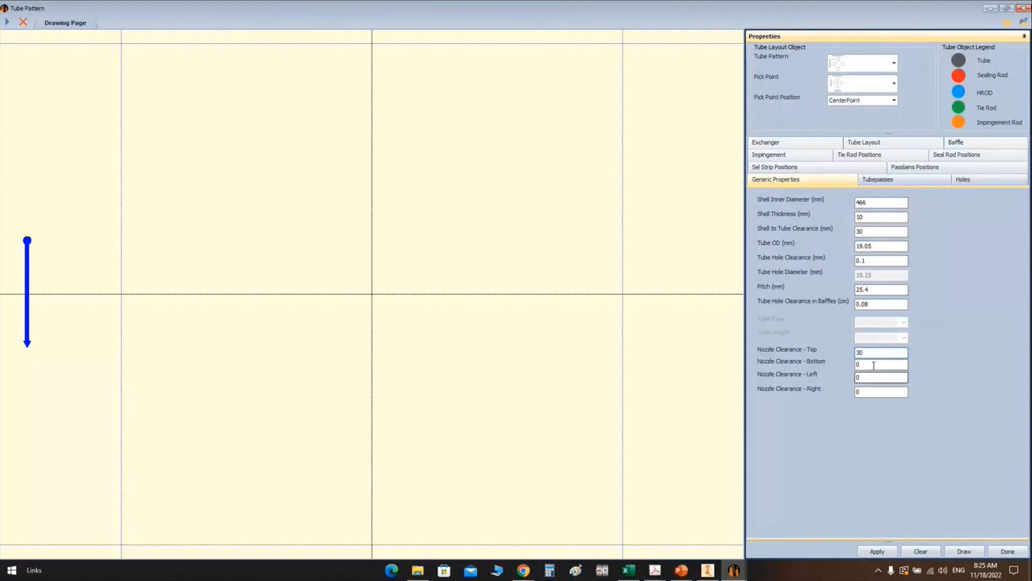
double_click(862, 364)
type("30")
left_click(861, 376)
type("60")
left_click_drag(866, 394, 846, 396)
type("60")
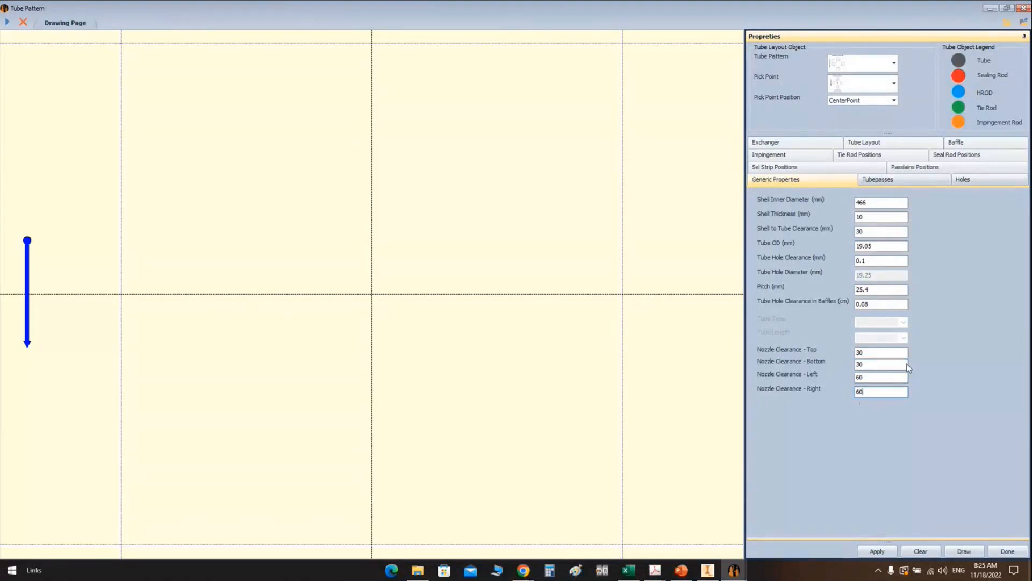
Step: Set the pass partition type to three horizontal lanes and check the passlane width on the Thermal Report slide in PowerPoint
left_click(899, 182)
left_click(914, 207)
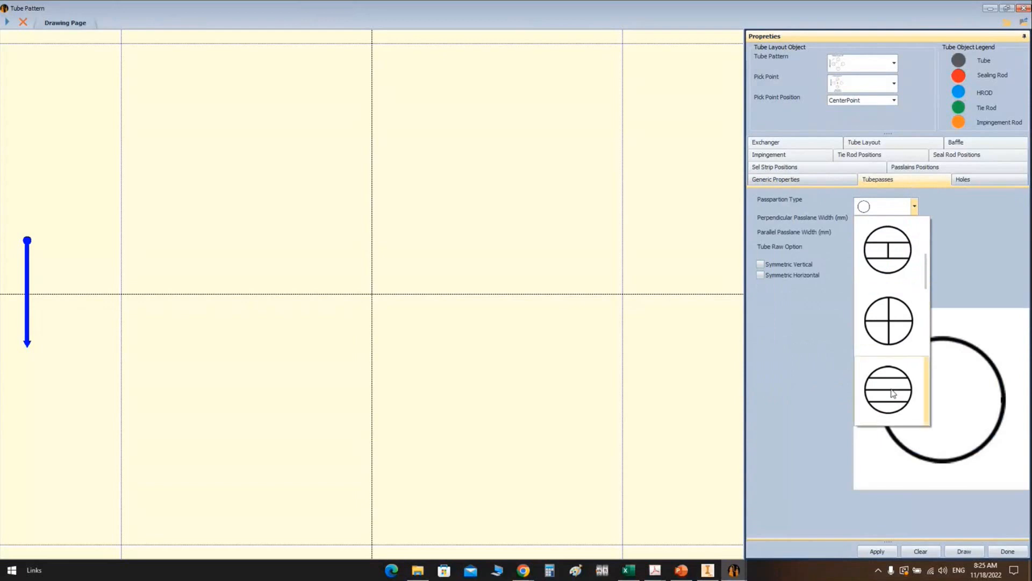
left_click(888, 389)
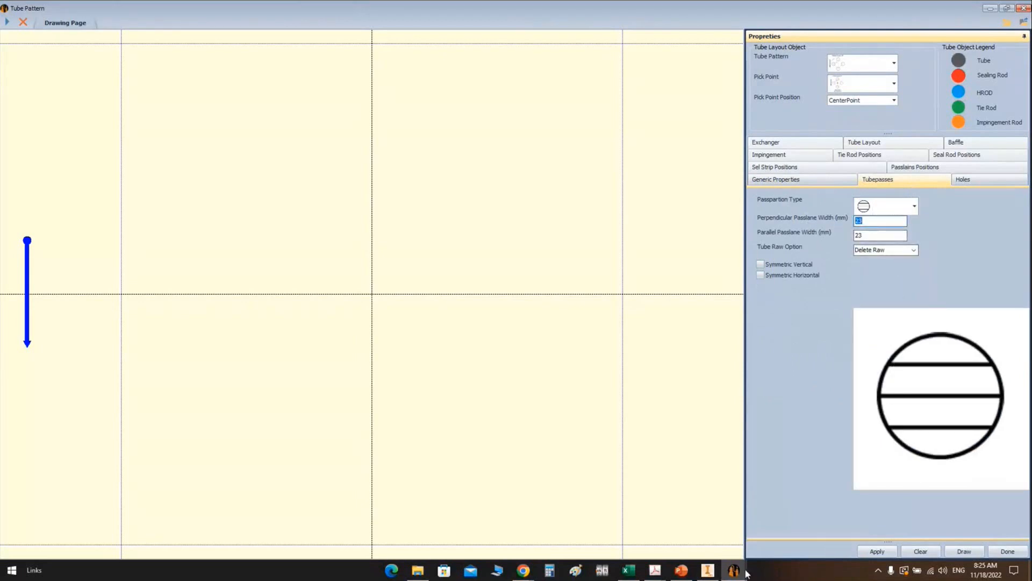
left_click(680, 571)
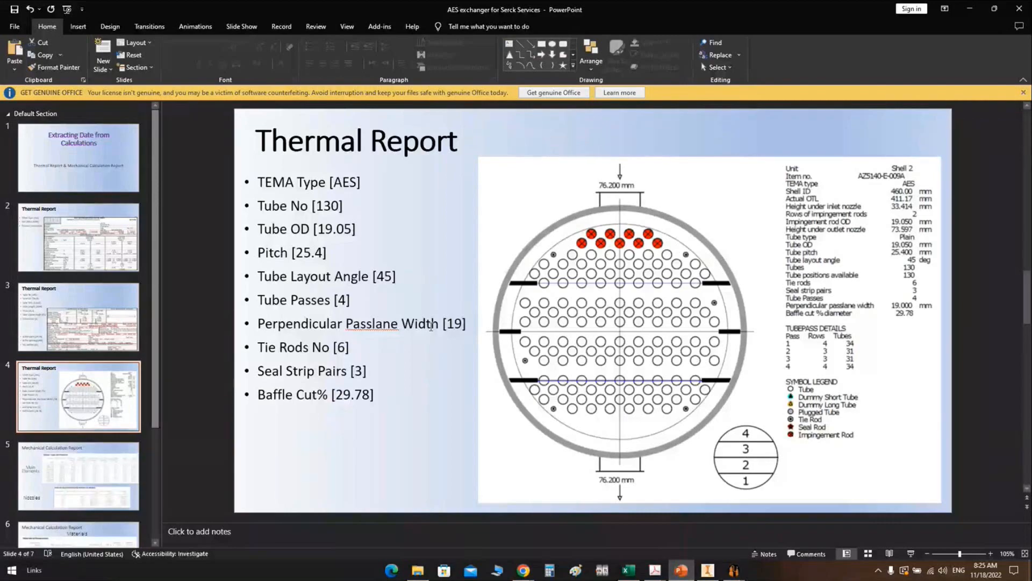
mouse_move(734, 569)
left_click(793, 524)
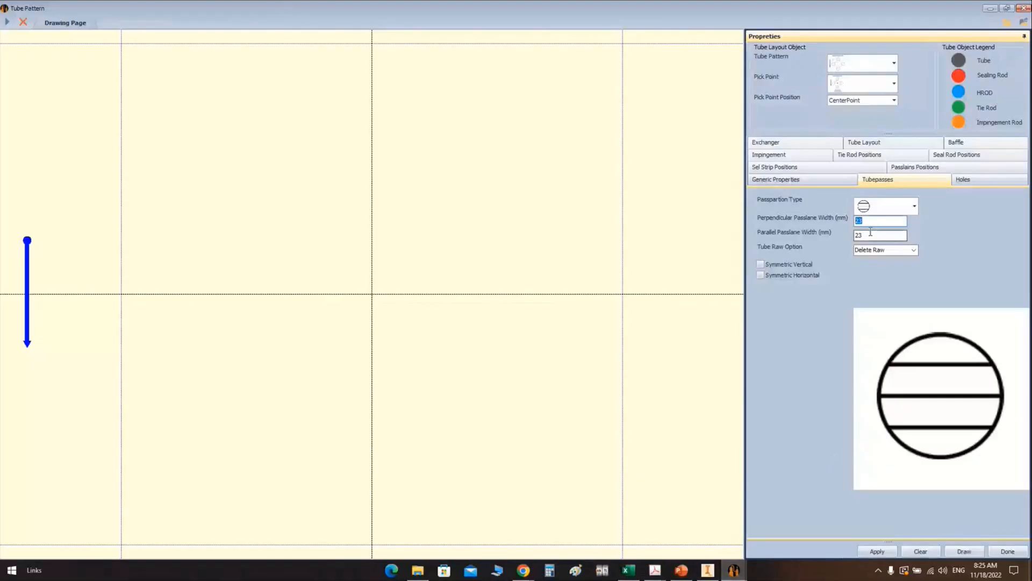
Step: Set the perpendicular passlane width to 19 mm, edit the parallel passlane width, and enable vertical and horizontal symmetry for the tube passes
type("19")
key("Tab")
type("1")
left_click(773, 265)
left_click(773, 274)
Step: Set the tie rod diameter to 14 mm and the tie rod hole diameter to 16 mm
left_click(963, 180)
left_click(881, 200)
left_click_drag(881, 200, 801, 199)
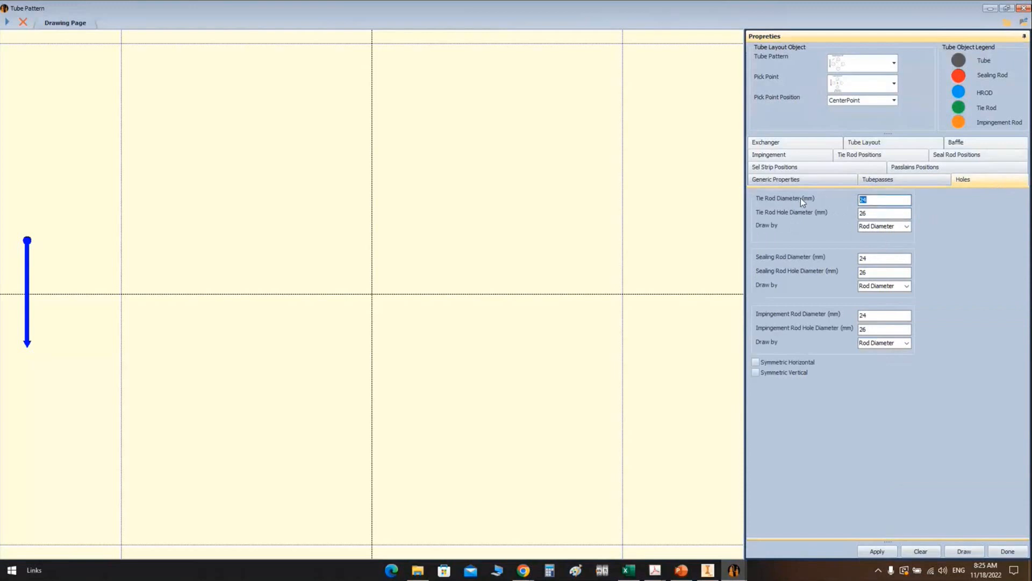
type("14")
left_click(871, 213)
left_click_drag(873, 215, 841, 217)
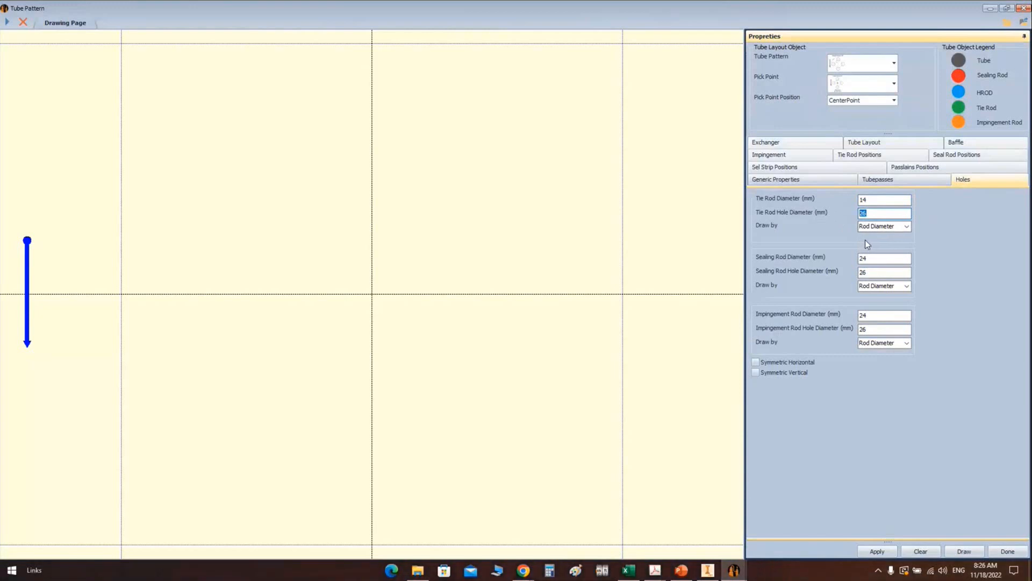
type("16")
Step: Check the rod data on the Thermal Report slide in PowerPoint, then review the tube pattern's passlane position and tube layout settings
left_click_drag(882, 259, 830, 262)
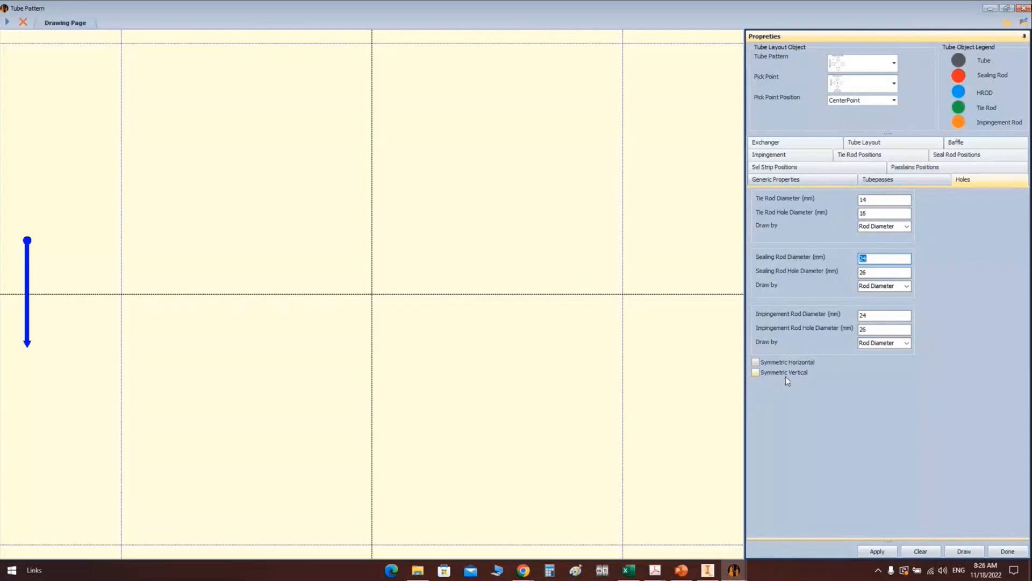
left_click(684, 571)
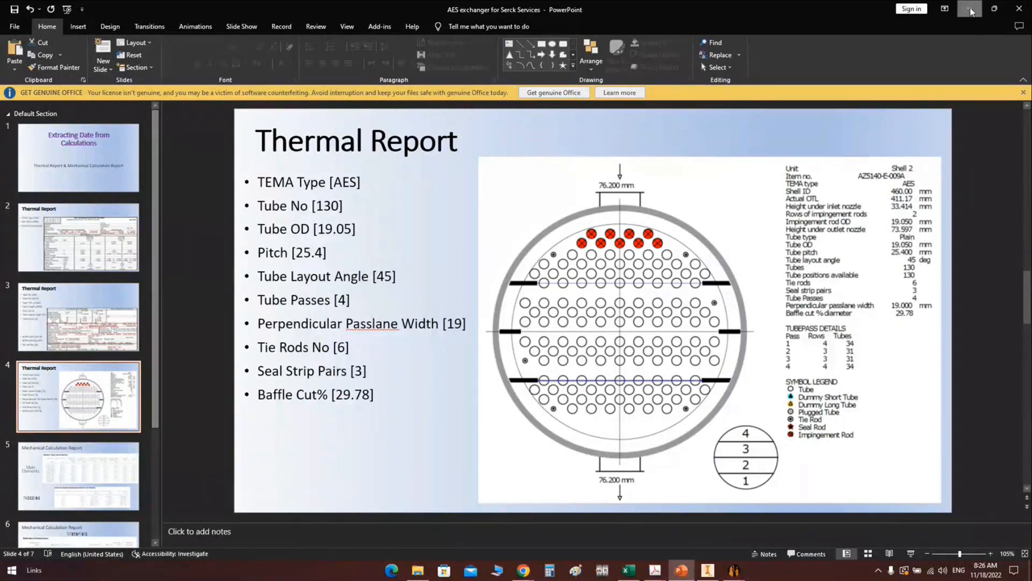
left_click(969, 9)
left_click(914, 168)
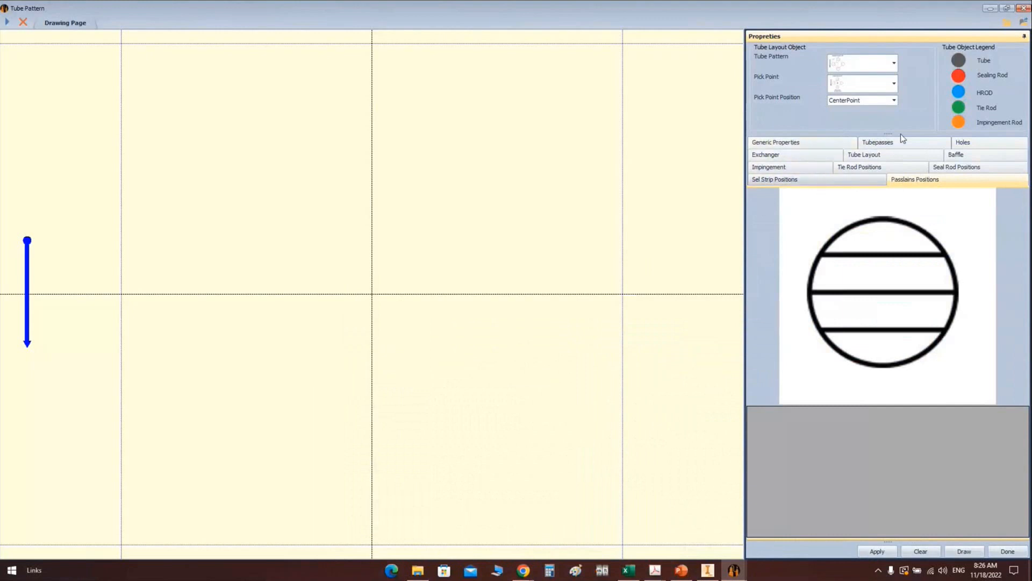
left_click(956, 155)
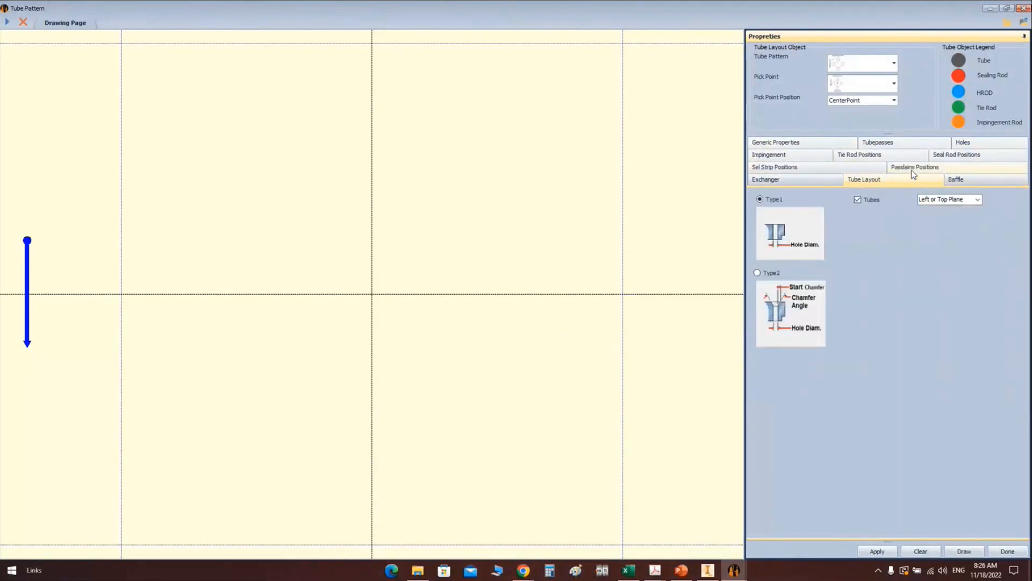
Step: Choose the 45-degree rotated square tube pattern and draw the tube layout
left_click(894, 63)
left_click(880, 103)
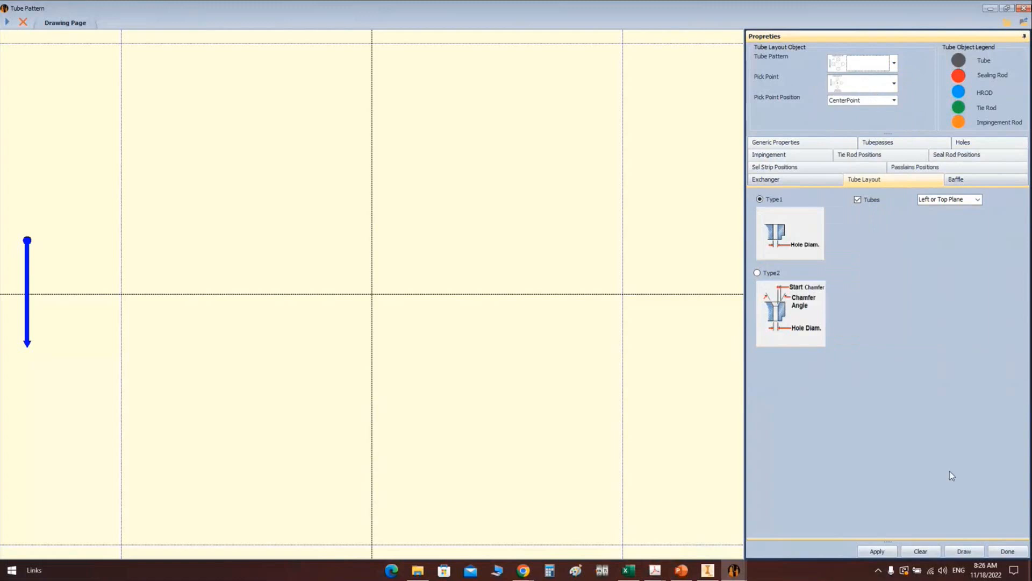
left_click(965, 552)
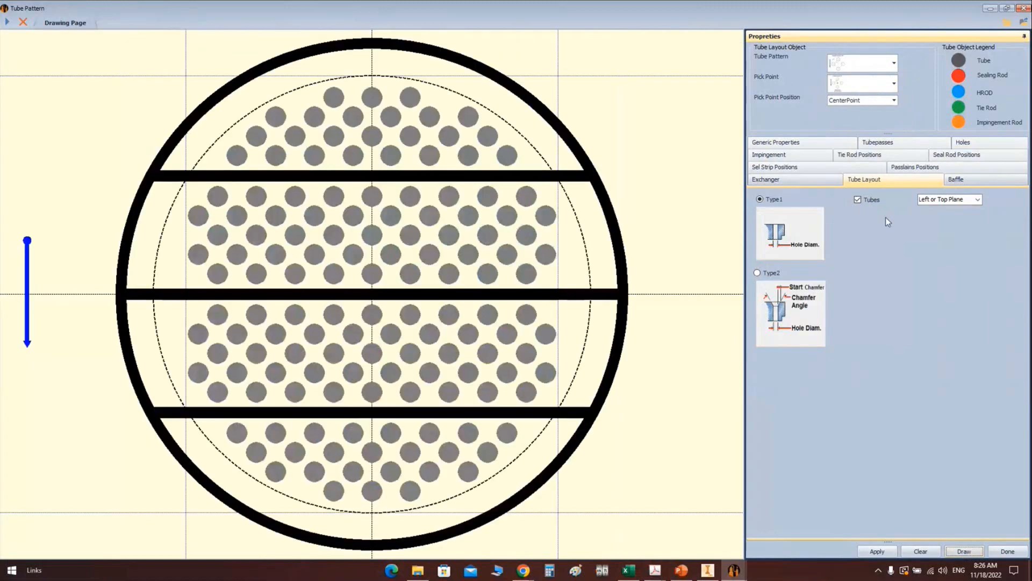
Step: Move the two outer pass lanes two tube rows toward the centre of the layout
left_click(914, 166)
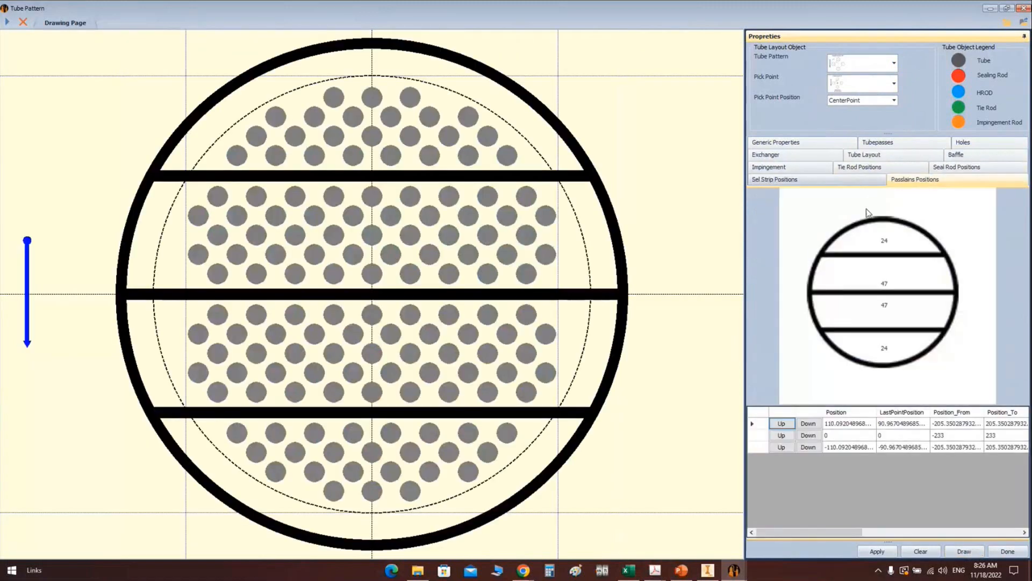
left_click(811, 425)
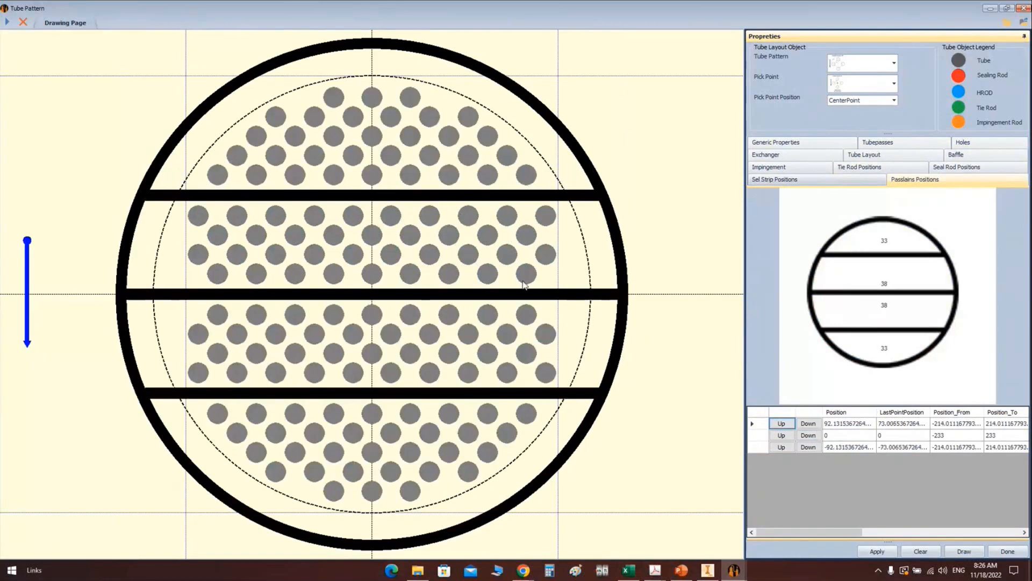
left_click(781, 423)
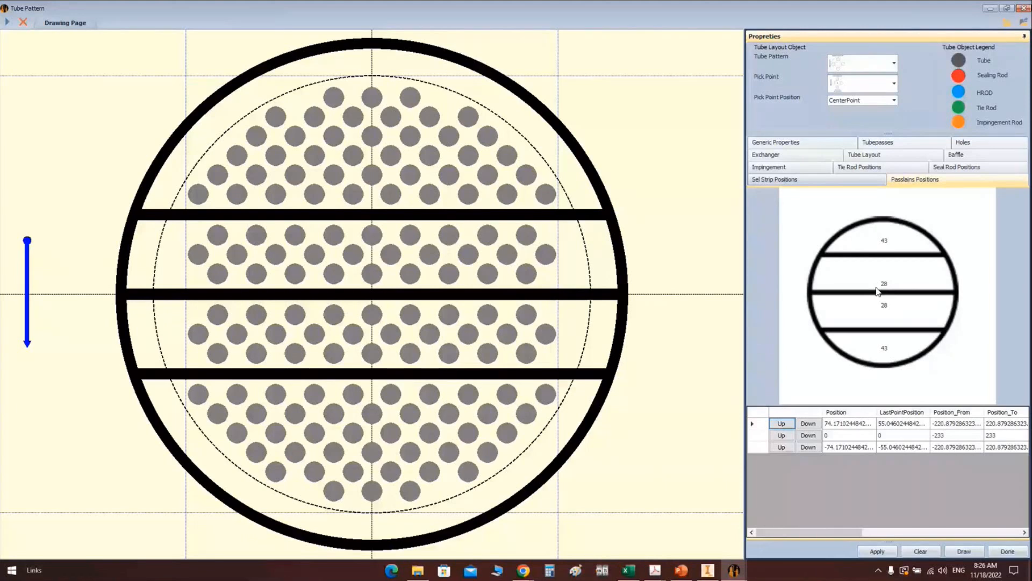
Step: Set the left and right nozzle clearances to 50 and redraw the tube layout
left_click(871, 377)
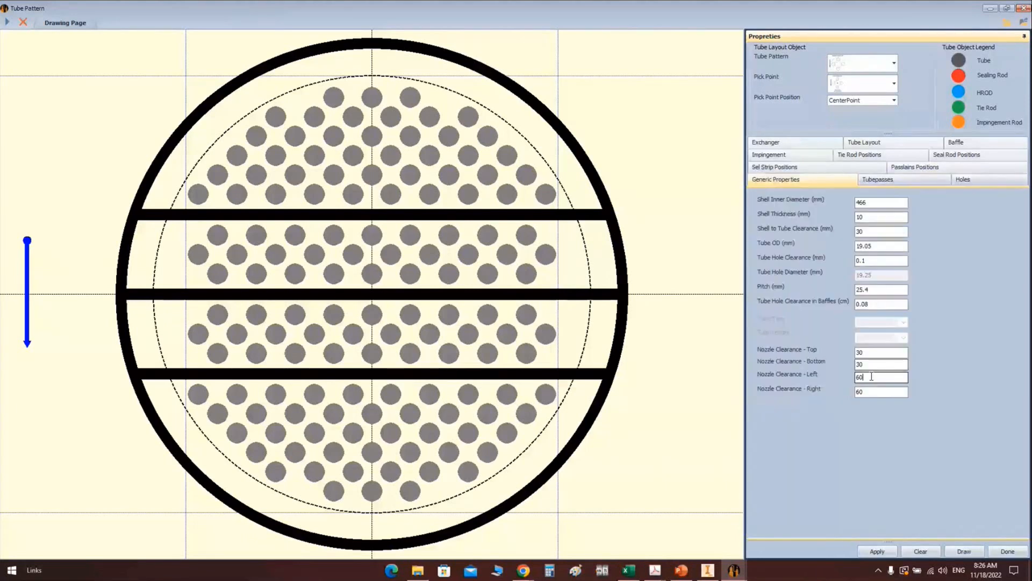
left_click_drag(872, 376, 828, 379)
left_click(870, 393)
key("BackSpace")
key("BackSpace")
type("50")
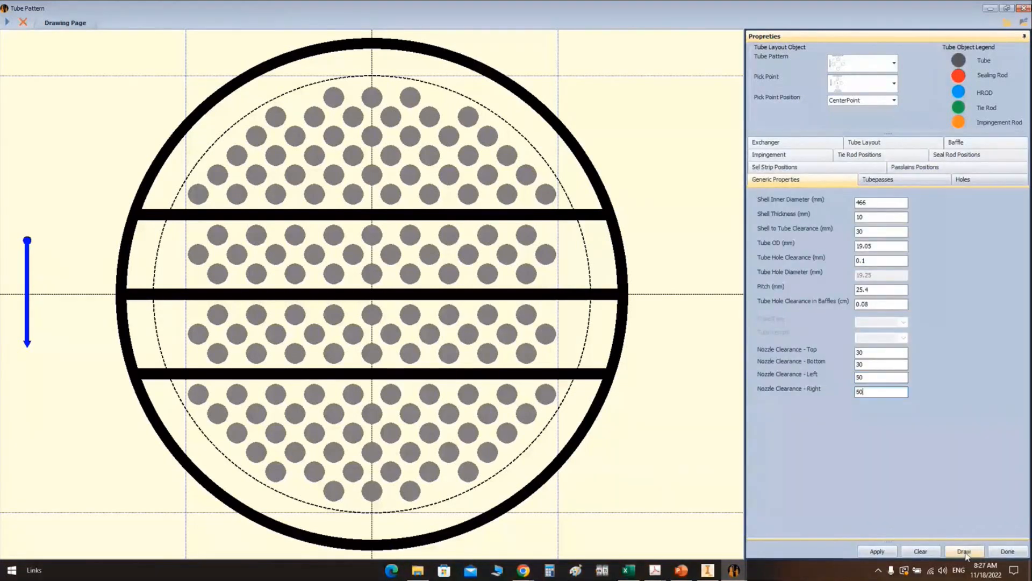
left_click(964, 552)
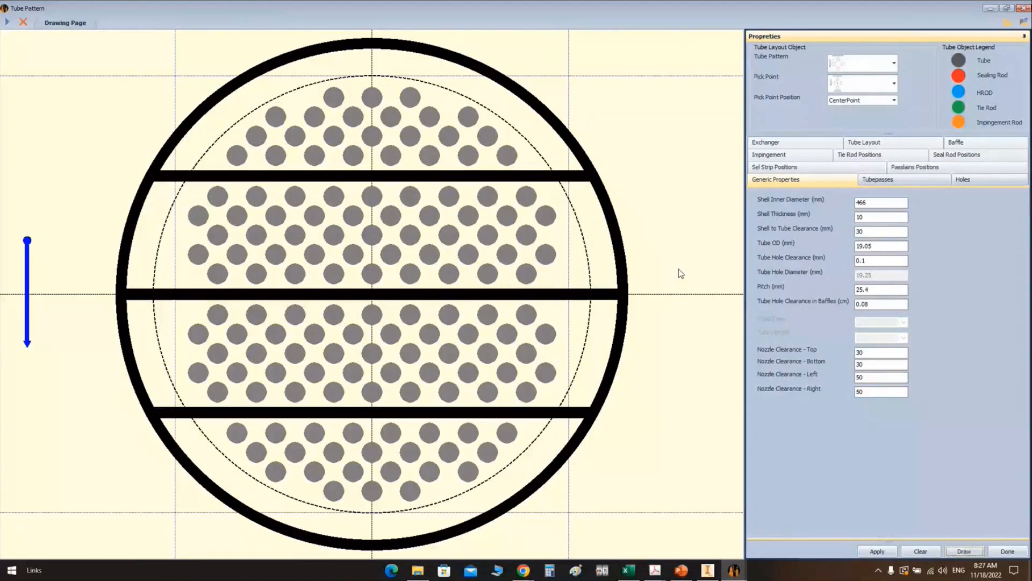
Step: Shift the outer pass lanes two rows inward in the redrawn layout and compare it with the Thermal Report slide in PowerPoint
left_click(956, 171)
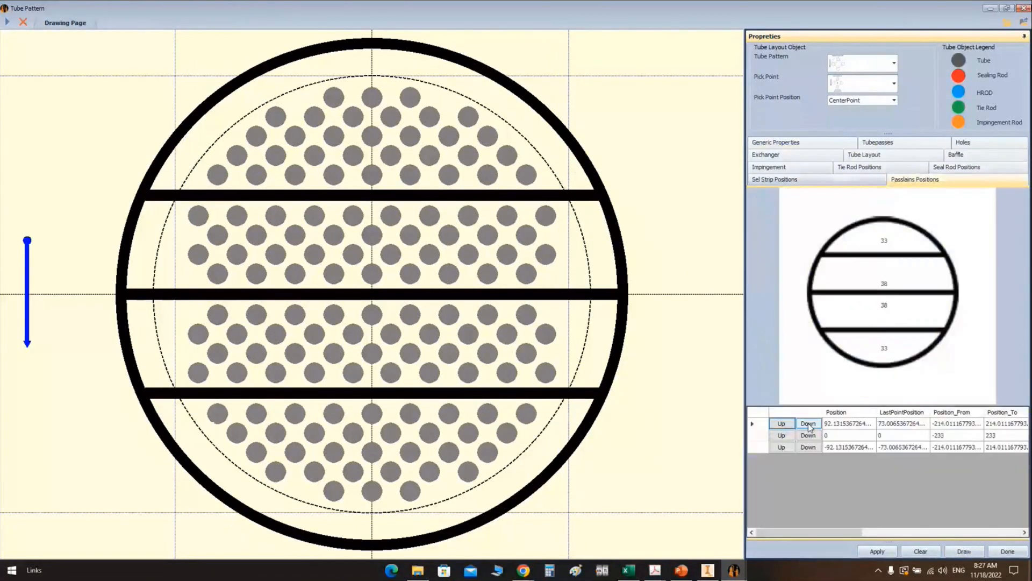
left_click(809, 424)
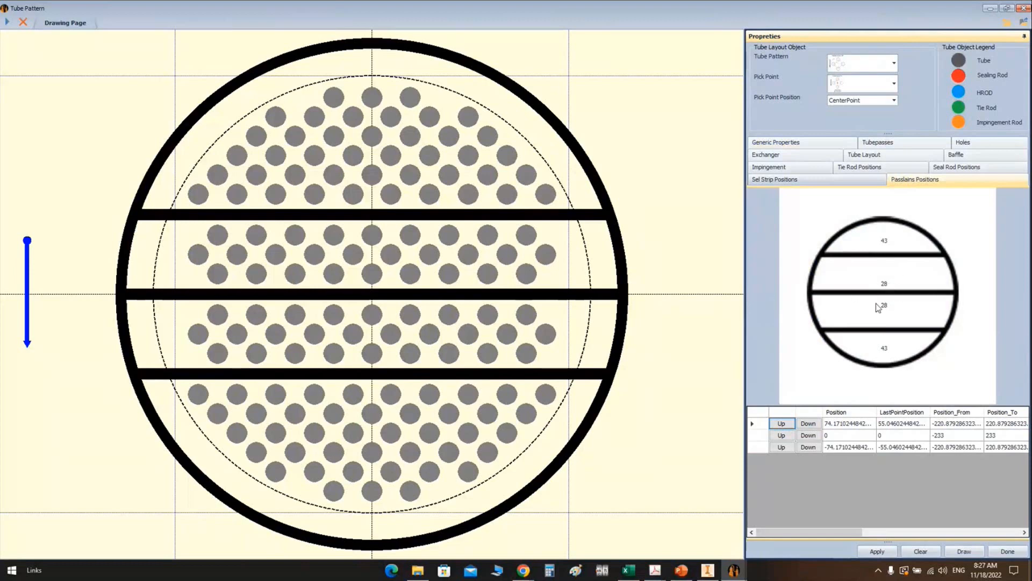
left_click(681, 570)
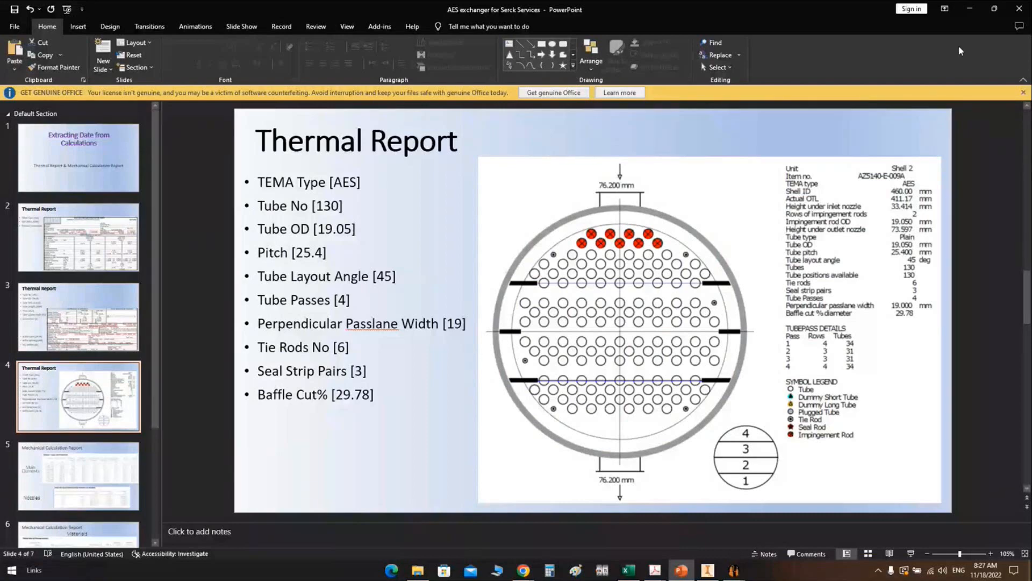
left_click(970, 9)
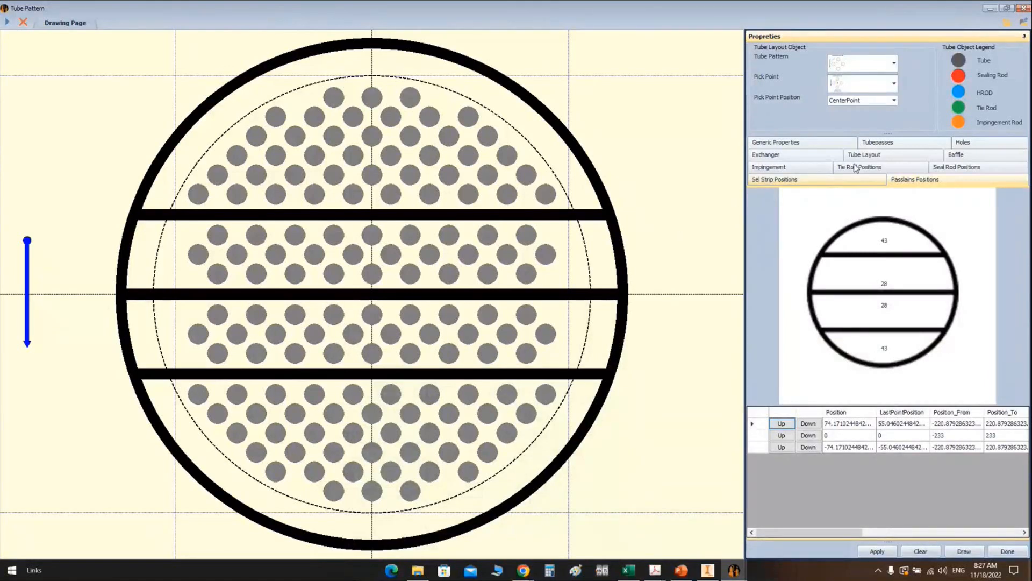
Step: Set the left and right nozzle clearances to 40 and redraw the tube layout
left_click(809, 144)
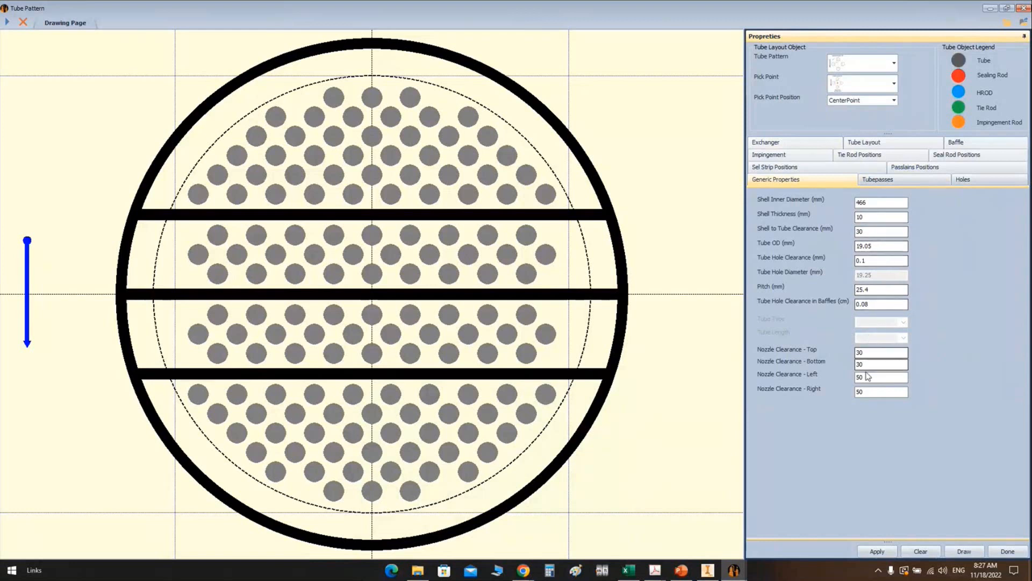
double_click(882, 377)
type("4")
double_click(870, 393)
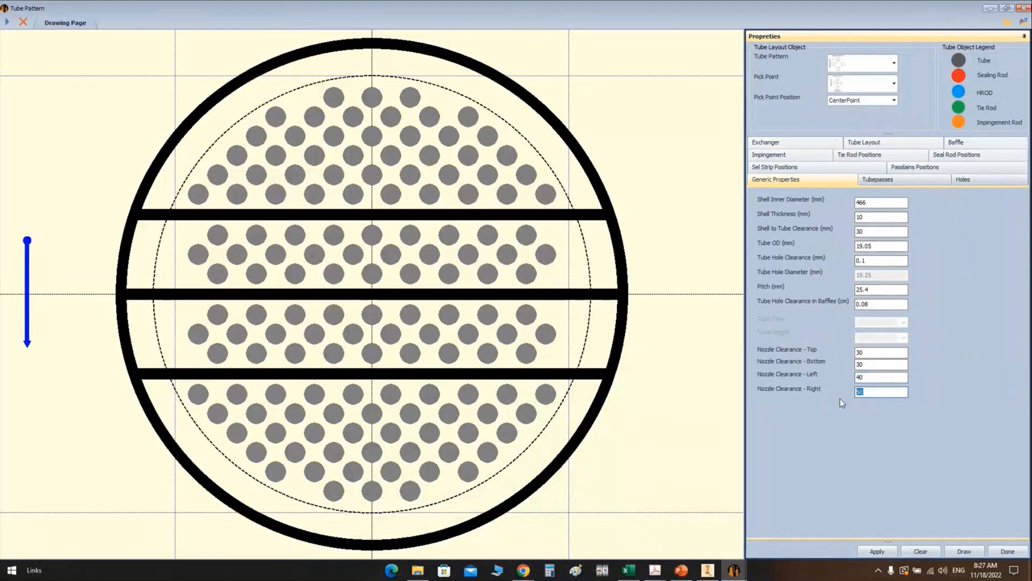
type("40")
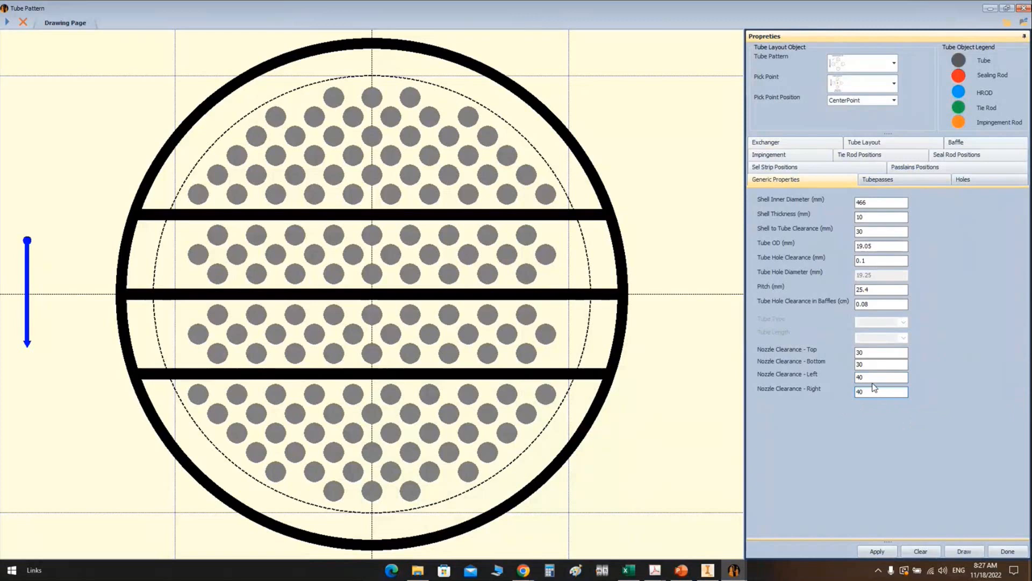
left_click(964, 551)
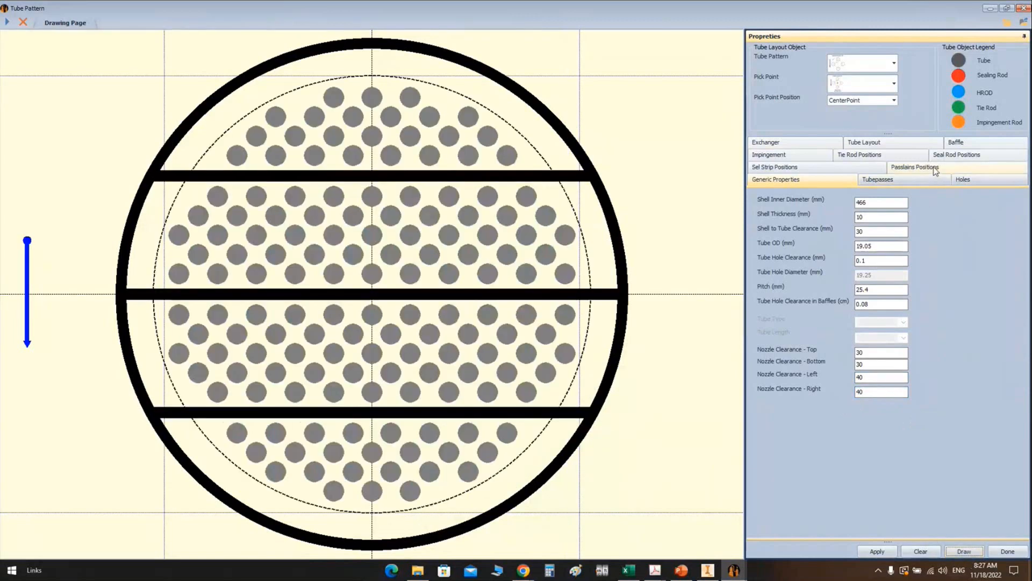
Step: Bring the outer pass lanes two tube rows closer to the centre lane
left_click(936, 170)
left_click(811, 424)
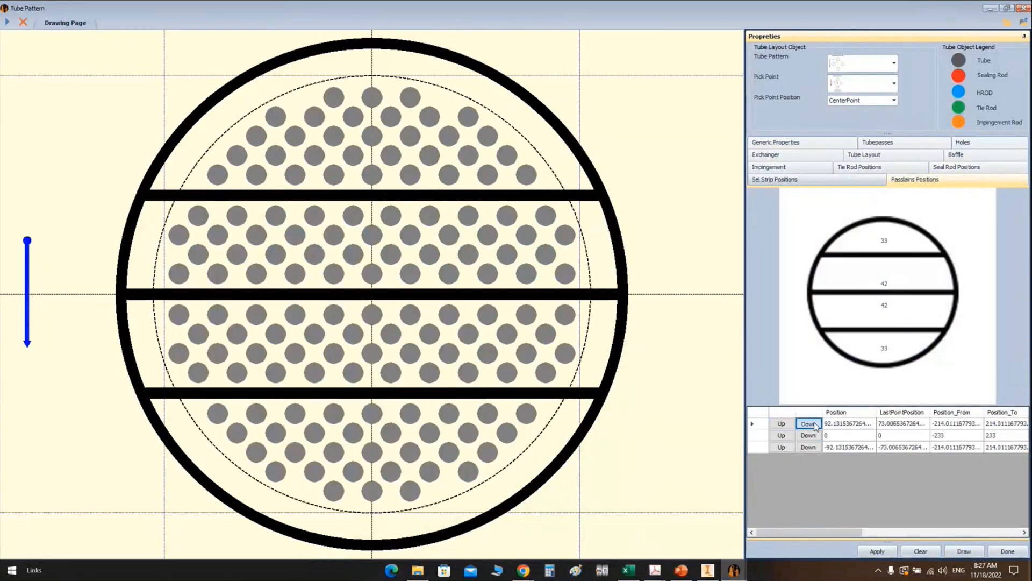
left_click(781, 424)
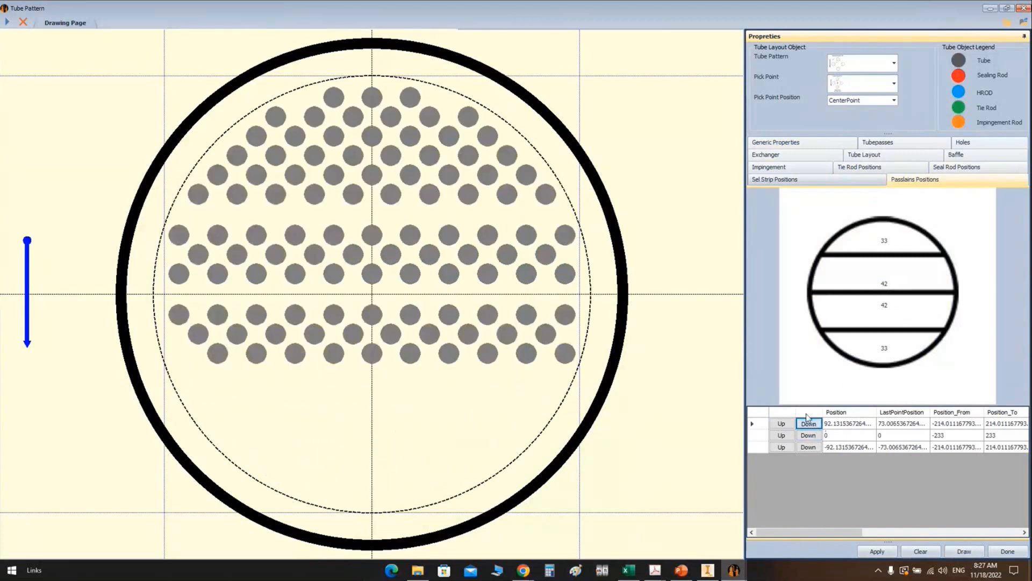
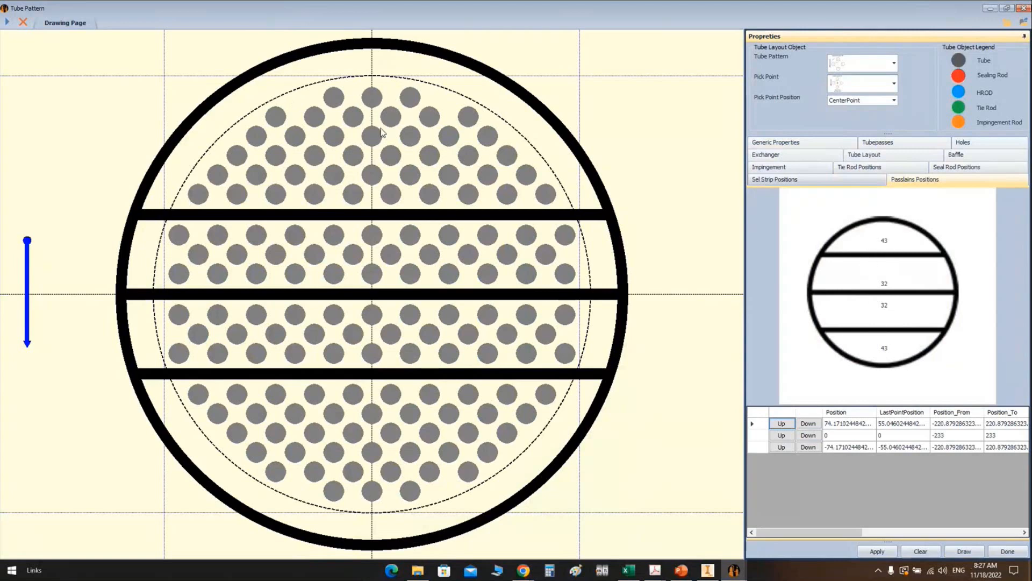
Step: Set the top and bottom nozzle clearances to 50 and redraw the tube layout
left_click(785, 143)
left_click_drag(868, 354, 828, 353)
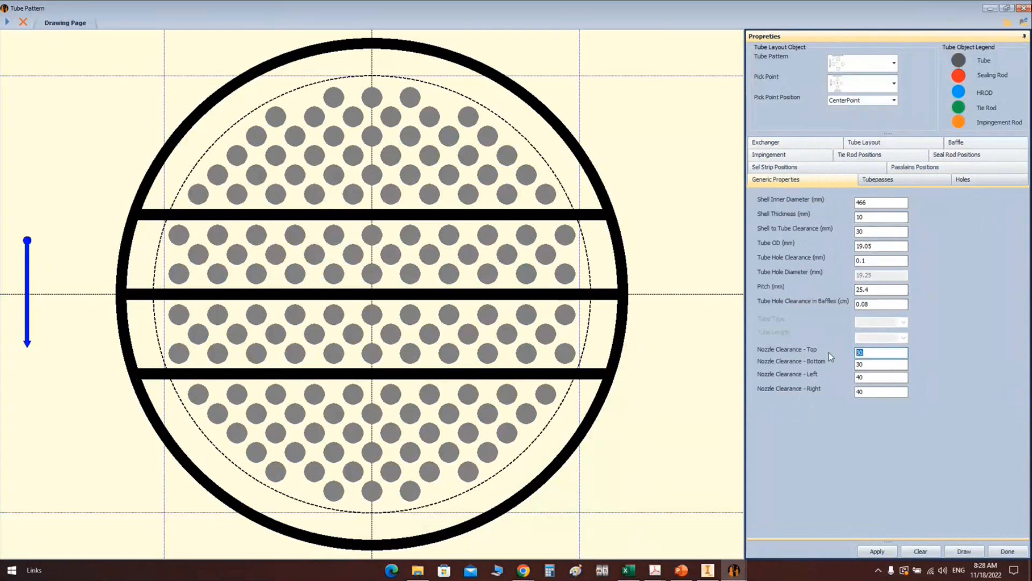
type("50")
key("Tab")
type("50")
left_click(964, 551)
Step: Move the outer pass lanes inward by two tube rows and view the object type options of an outermost tube
left_click(915, 167)
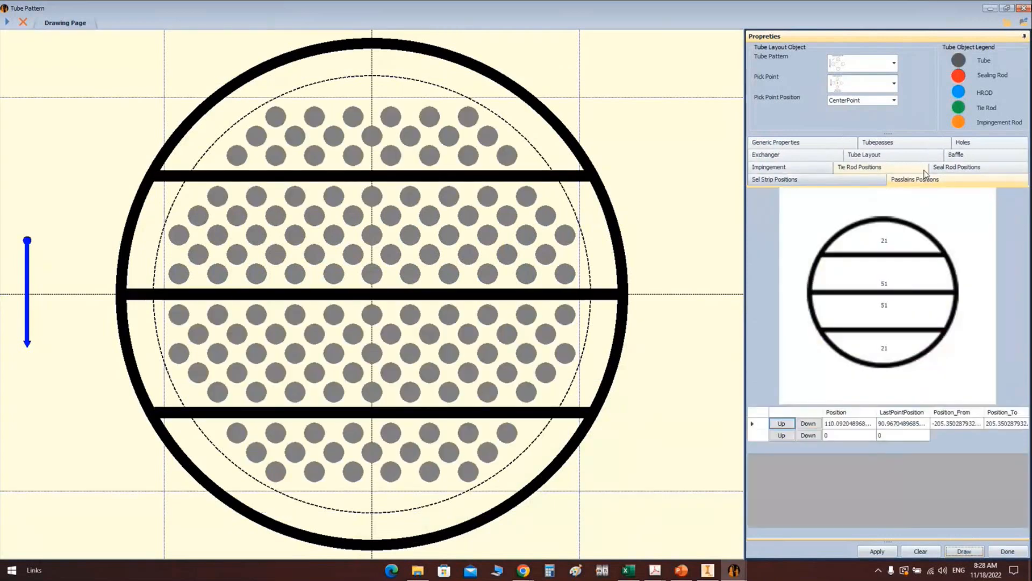
left_click(809, 424)
left_click(781, 424)
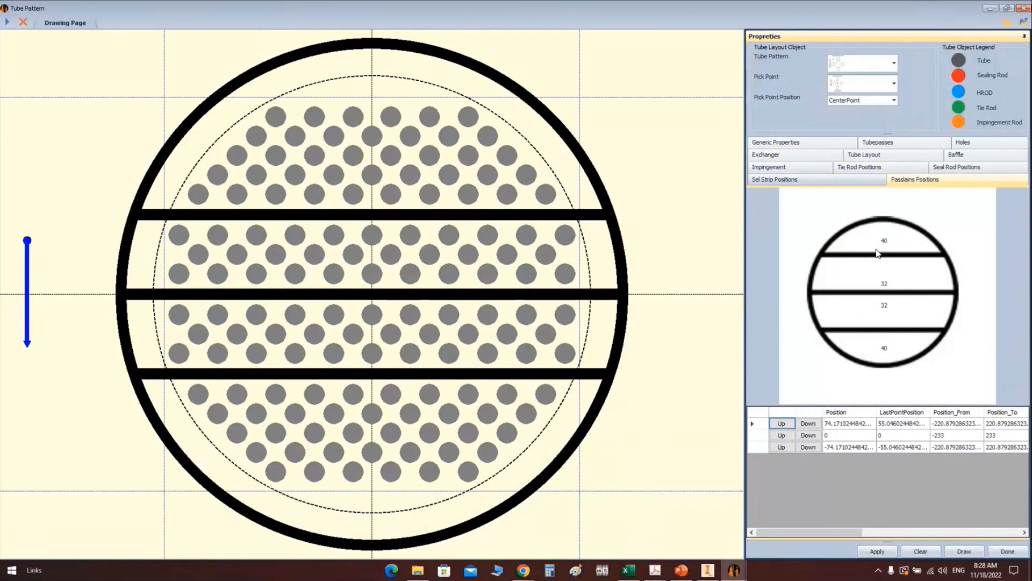
right_click(570, 240)
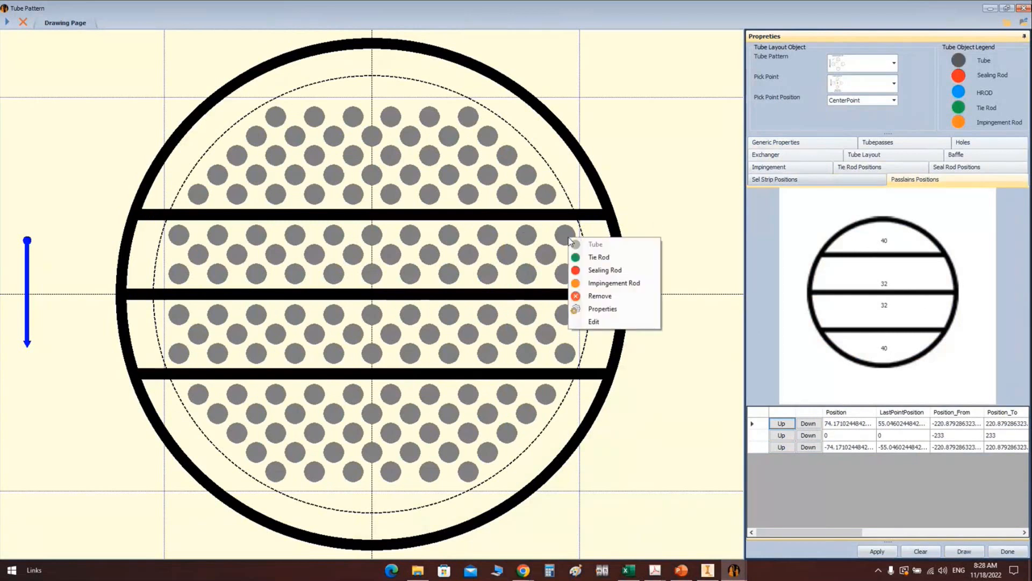
left_click(683, 187)
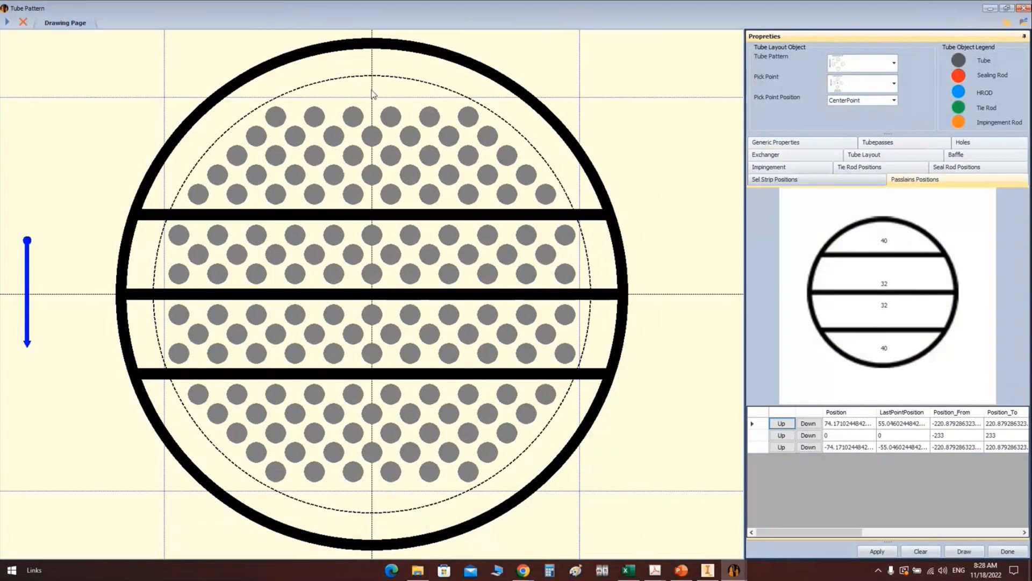
Step: Set the top and bottom nozzle clearances to 60, redraw the layout and move the outer pass lanes one tube row inward
left_click(799, 142)
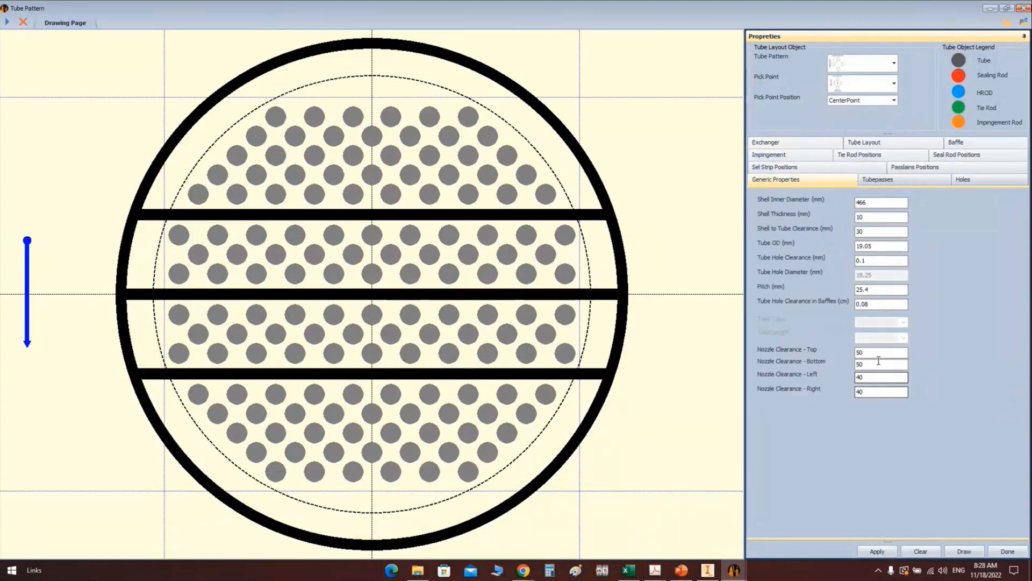
left_click_drag(877, 355, 840, 357)
type("60")
key("Tab")
type("60")
left_click(965, 552)
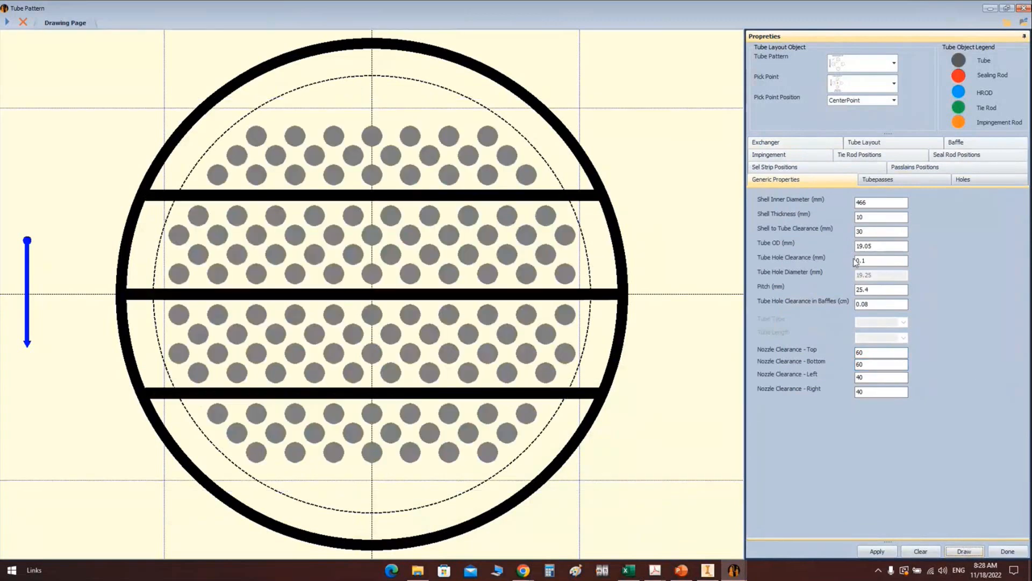
left_click(939, 167)
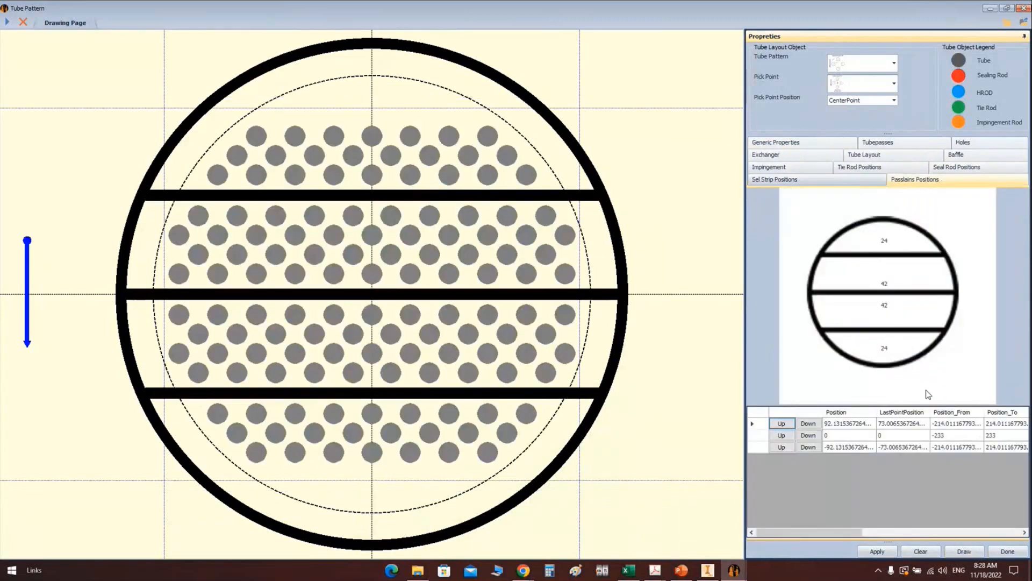
left_click(812, 424)
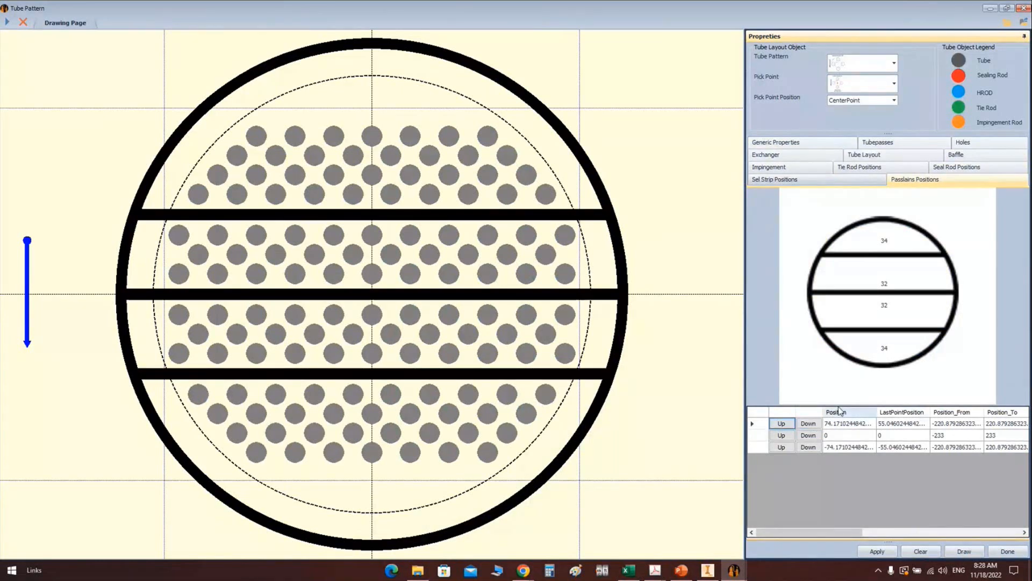
Step: Convert the upper-right end tube of the second pass and the lower-left end tube of the third pass into tie rods
right_click(566, 234)
left_click(575, 255)
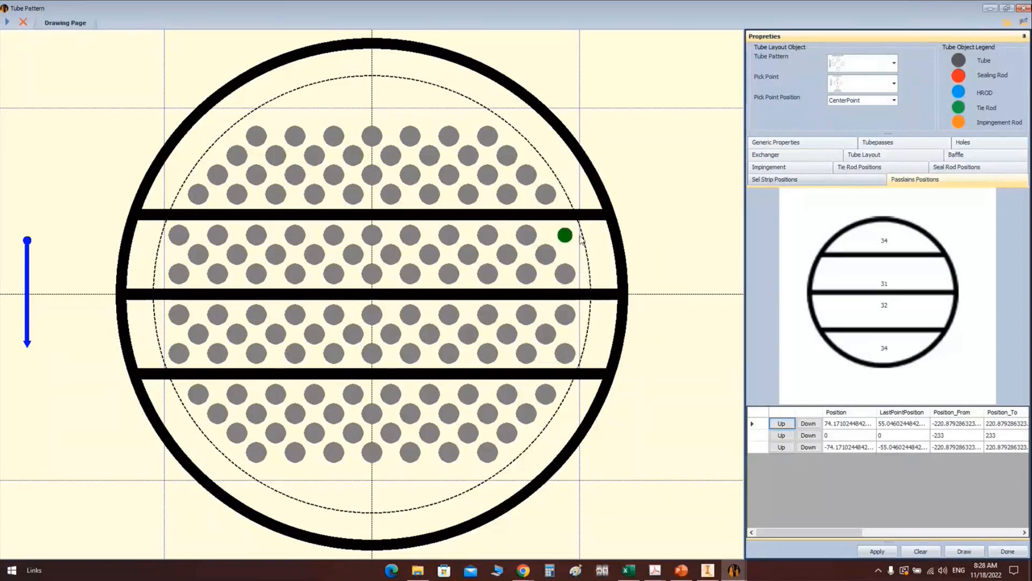
right_click(180, 354)
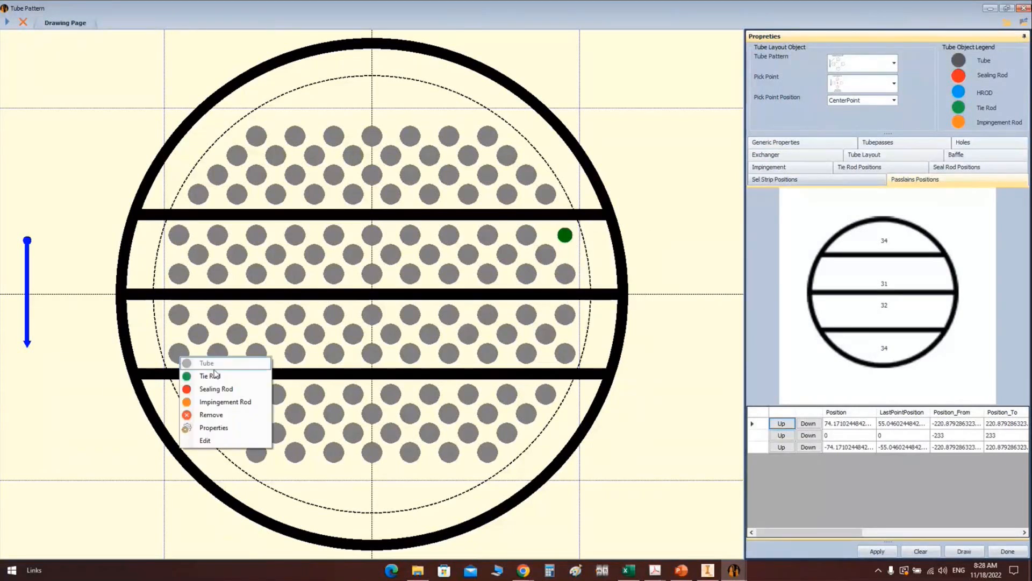
left_click(217, 377)
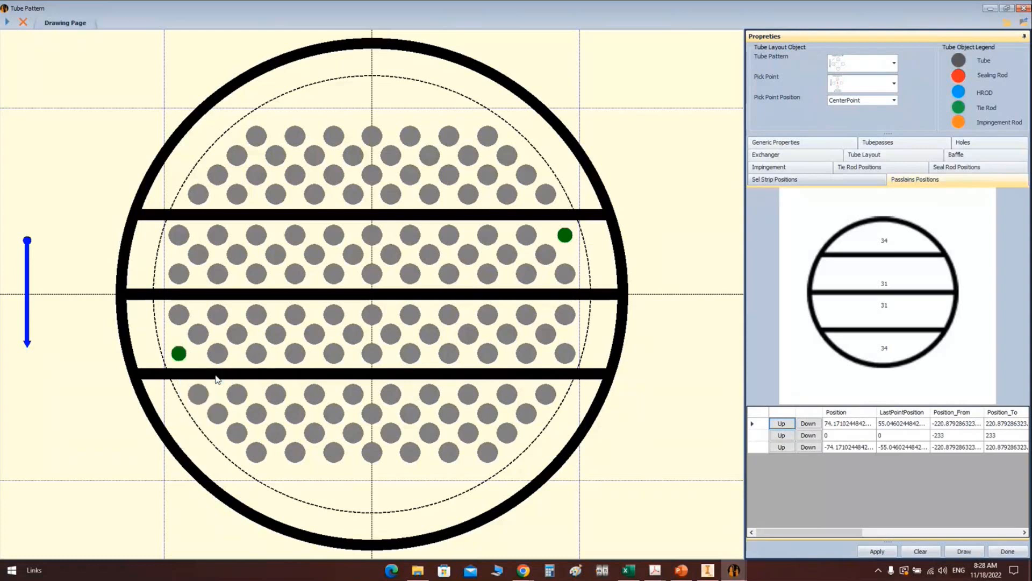
Step: Remove both end tubes from the rows next to the outer pass lanes in the uppermost and lowermost passes
right_click(552, 199)
left_click(599, 258)
right_click(197, 197)
left_click(228, 254)
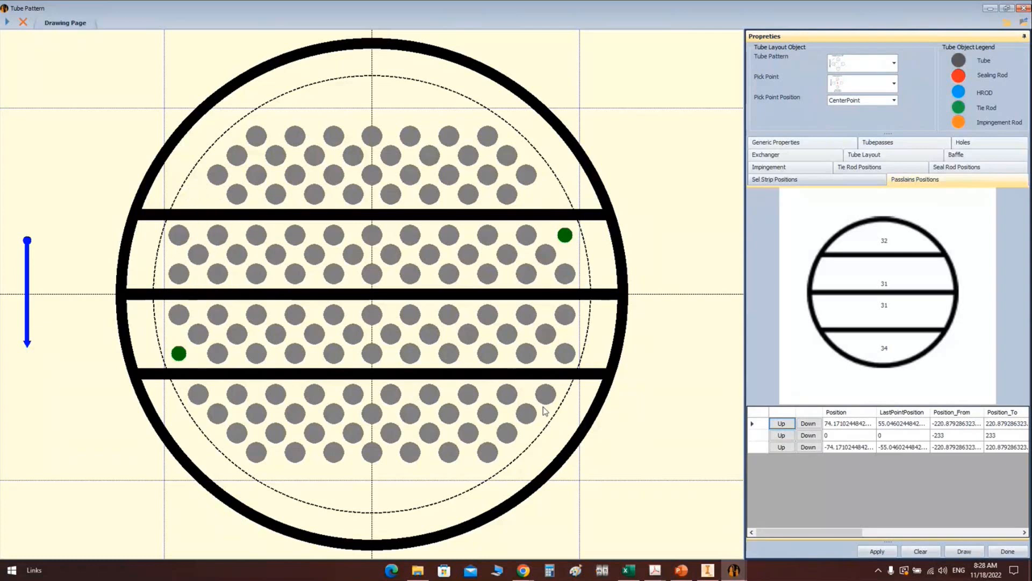
right_click(544, 398)
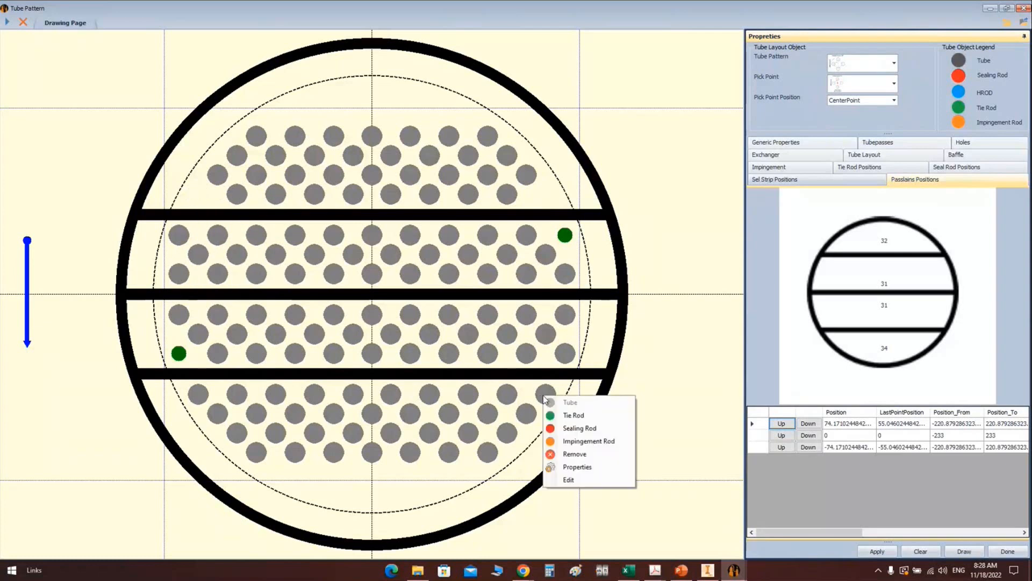
left_click(588, 454)
right_click(198, 401)
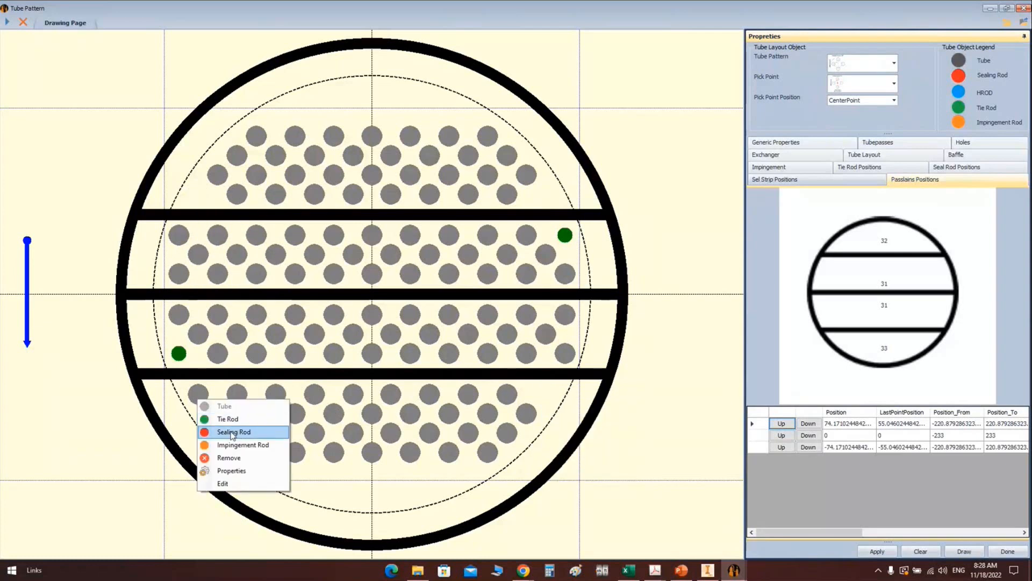
left_click(238, 471)
Step: Convert both end tubes of the topmost row and of the bottommost row into tie rods
right_click(493, 133)
left_click(519, 153)
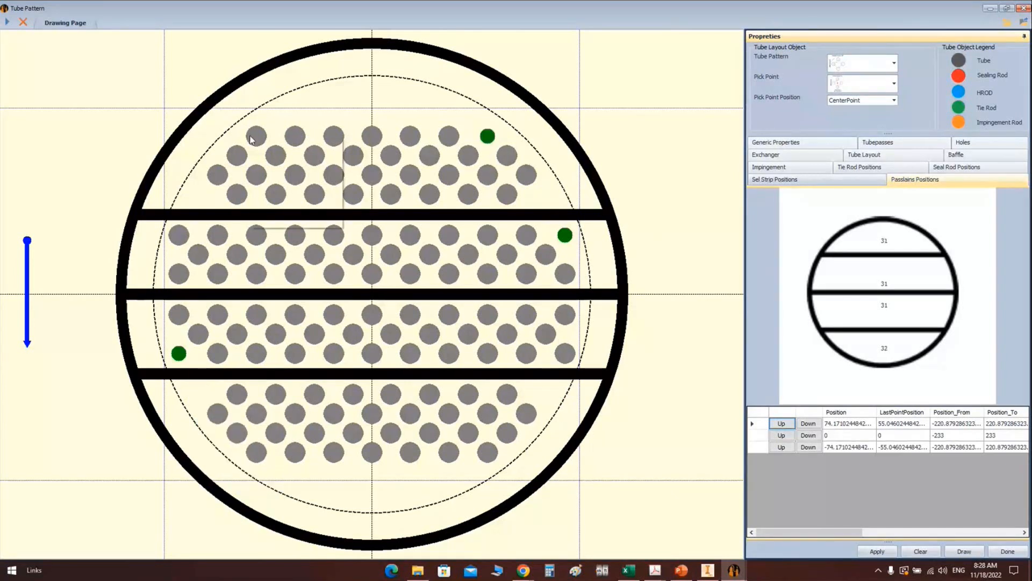
right_click(251, 136)
left_click(280, 156)
right_click(486, 454)
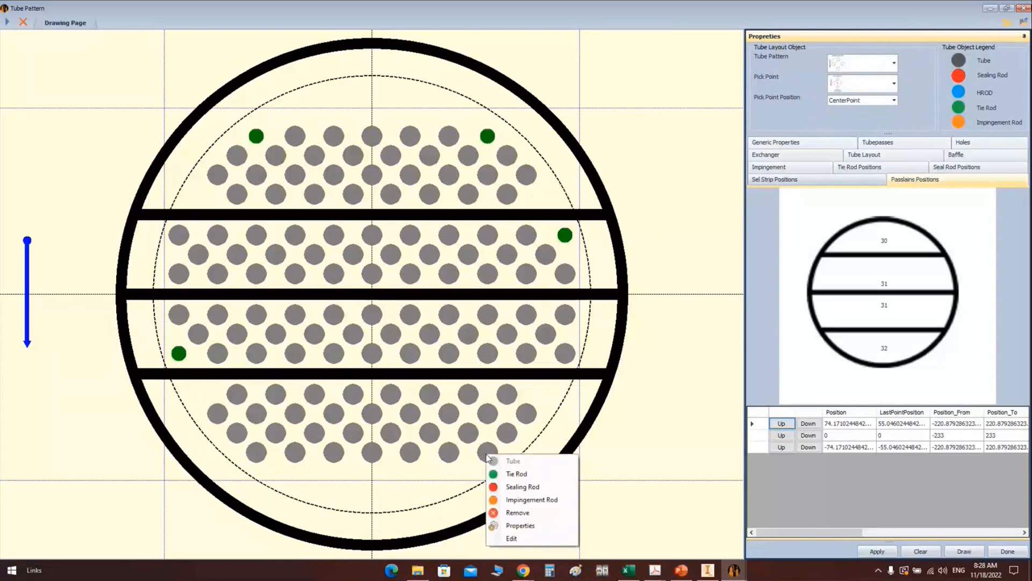
left_click(511, 474)
right_click(257, 455)
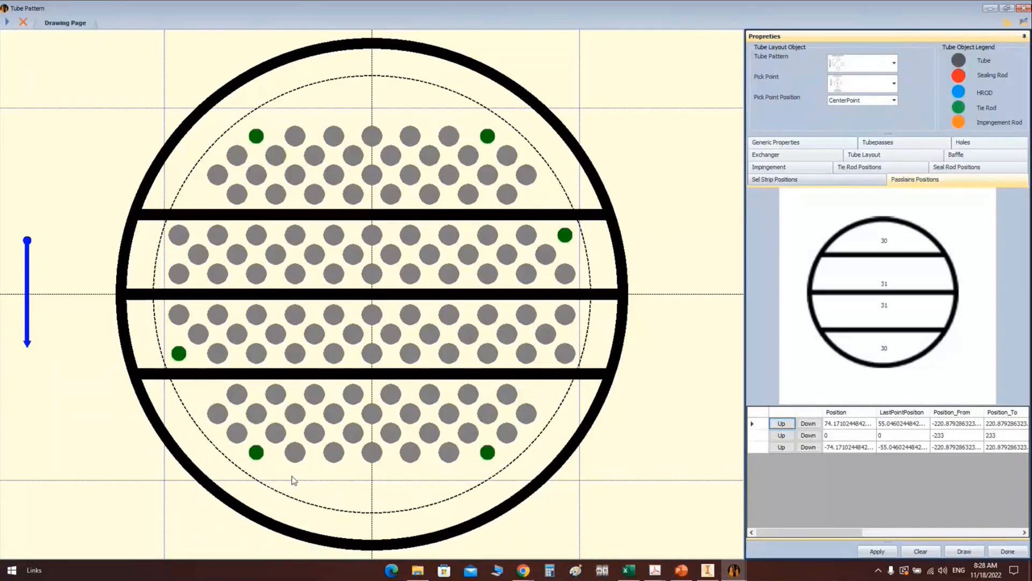
left_click(293, 478)
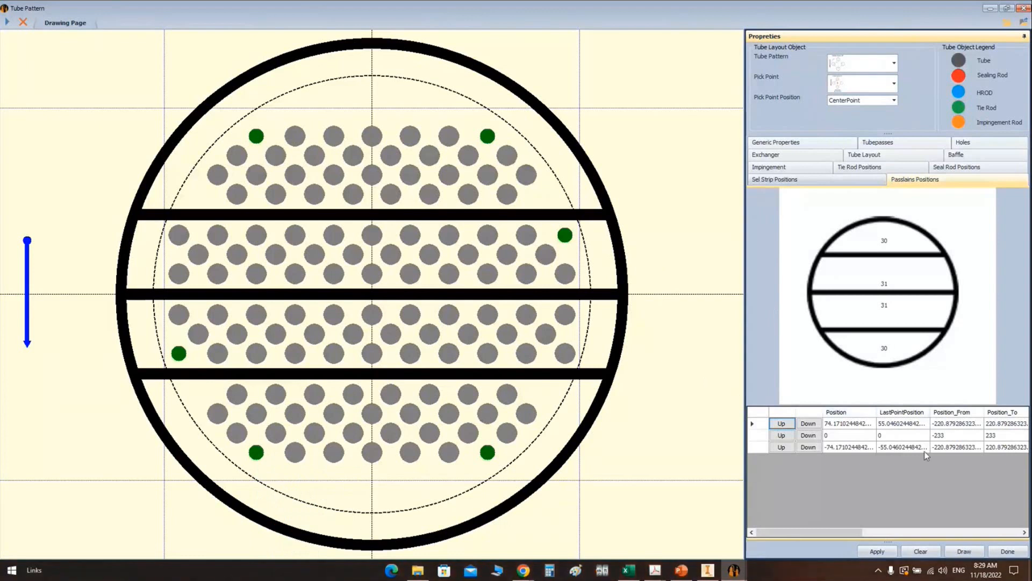
Step: Apply and save the tube layout, and close the tube pattern window
left_click(877, 552)
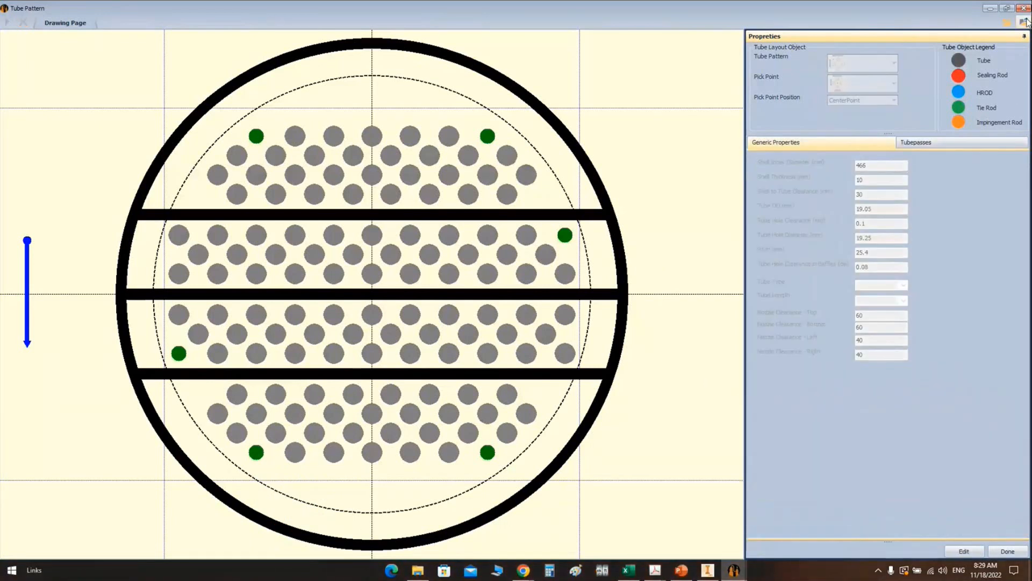
left_click(1025, 23)
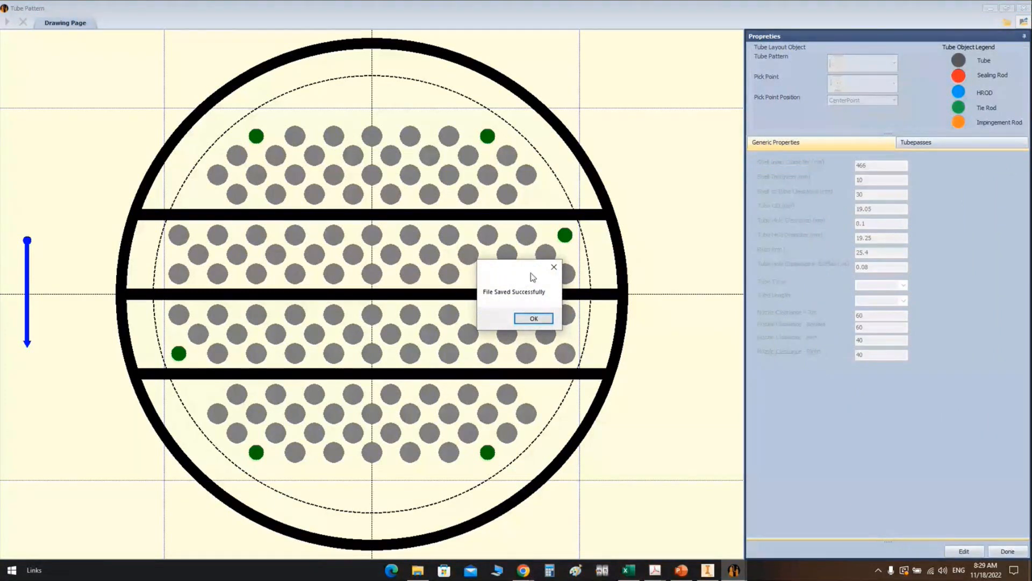
left_click(534, 318)
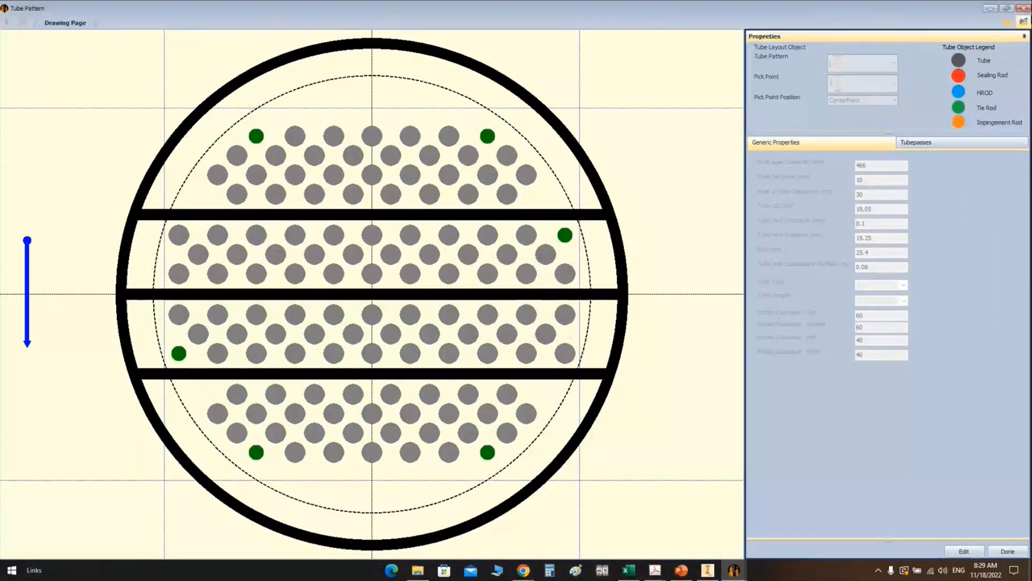
left_click(1022, 8)
Step: Add a tube element named TUBE to the tubesheet TSH
left_click(48, 178)
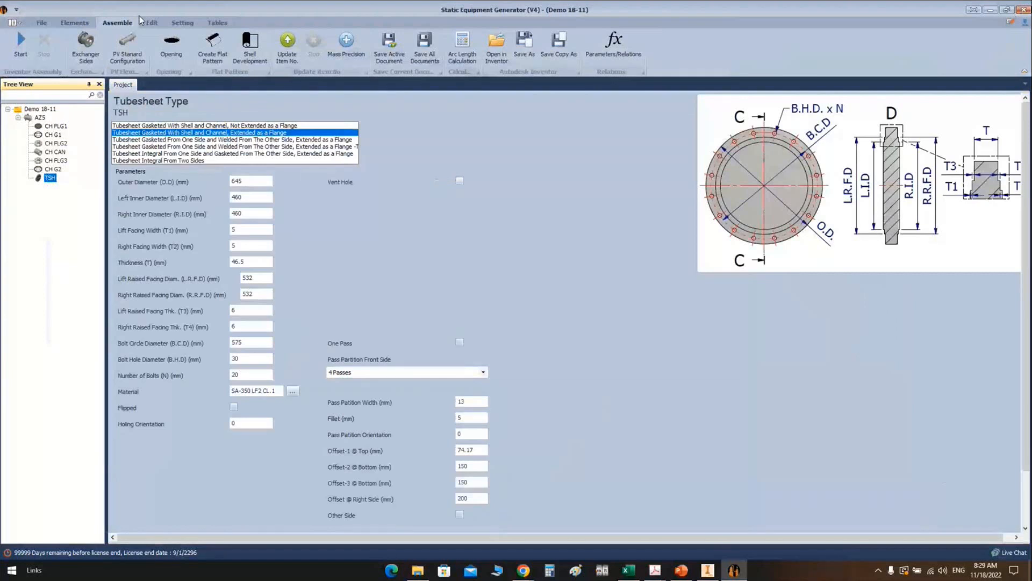
left_click(75, 23)
left_click(164, 48)
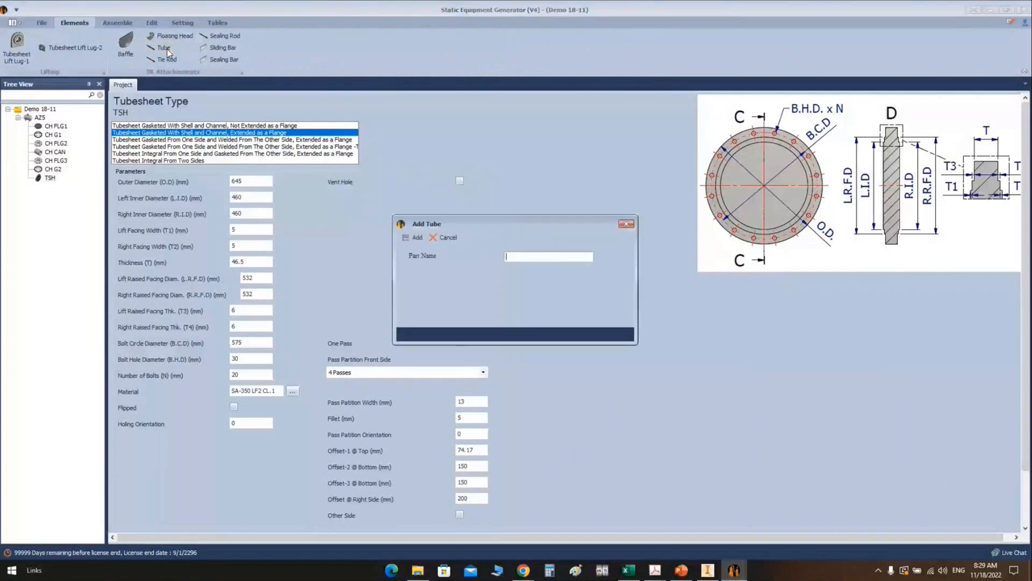
type("TUBE")
key("Return")
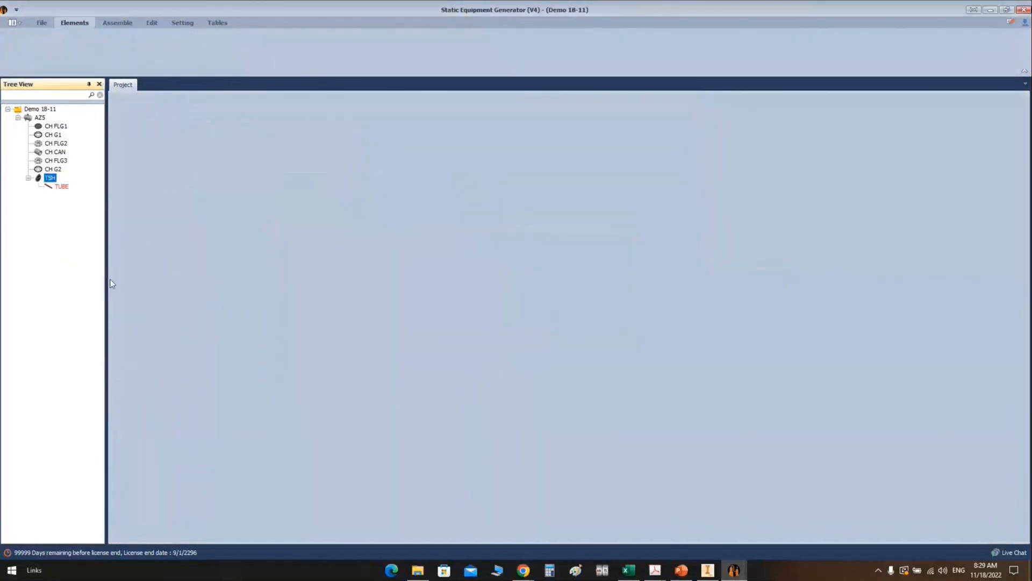
Step: Open the TUBE parameters, check the available standard lengths and set the tube type to User Defined Tube
left_click(61, 186)
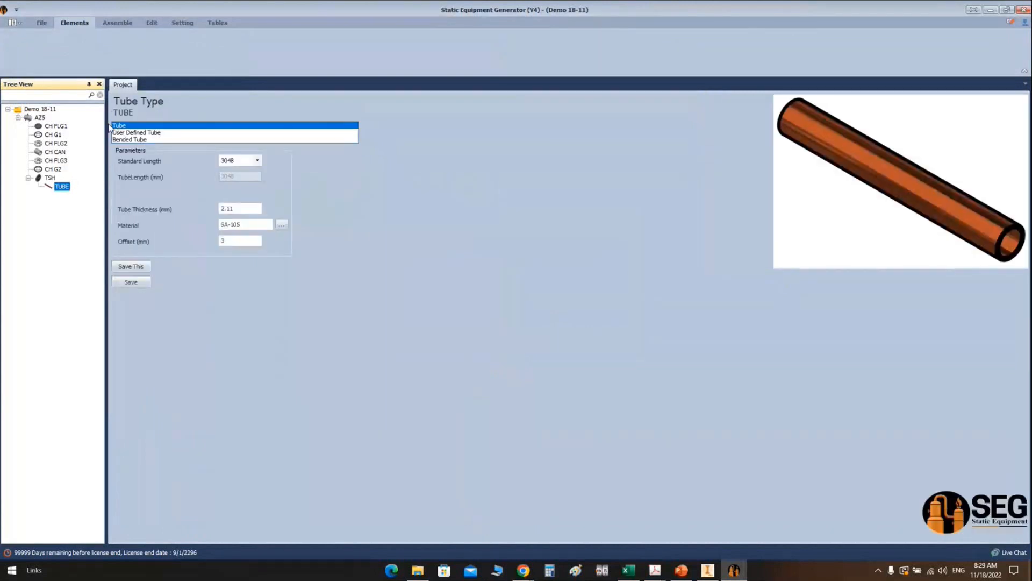
left_click(257, 161)
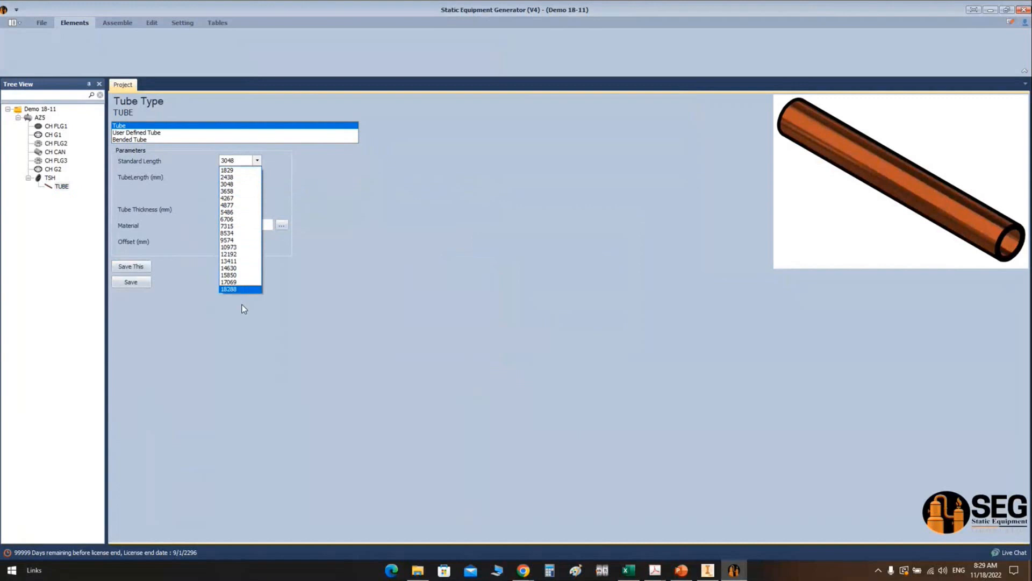
left_click(305, 269)
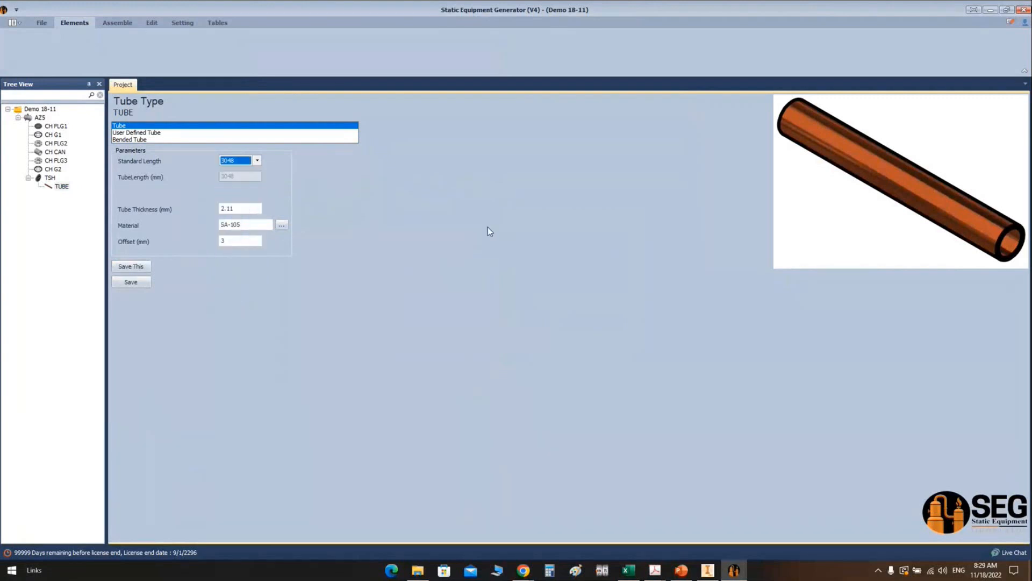
left_click(154, 132)
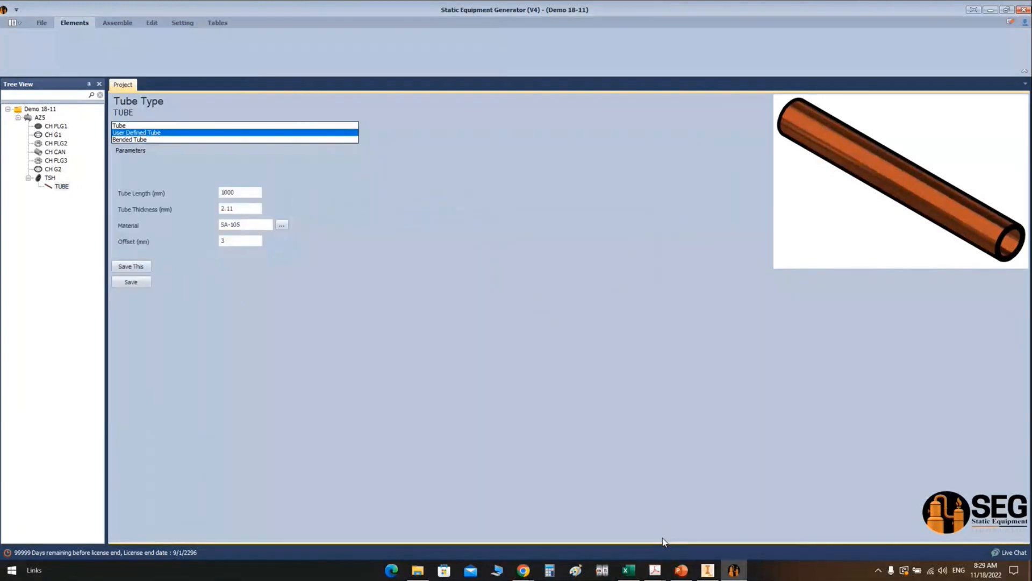
Step: Look up the tube length in the PowerPoint thermal report and set it to 6096 mm in Static Equipment Generator
left_click(687, 574)
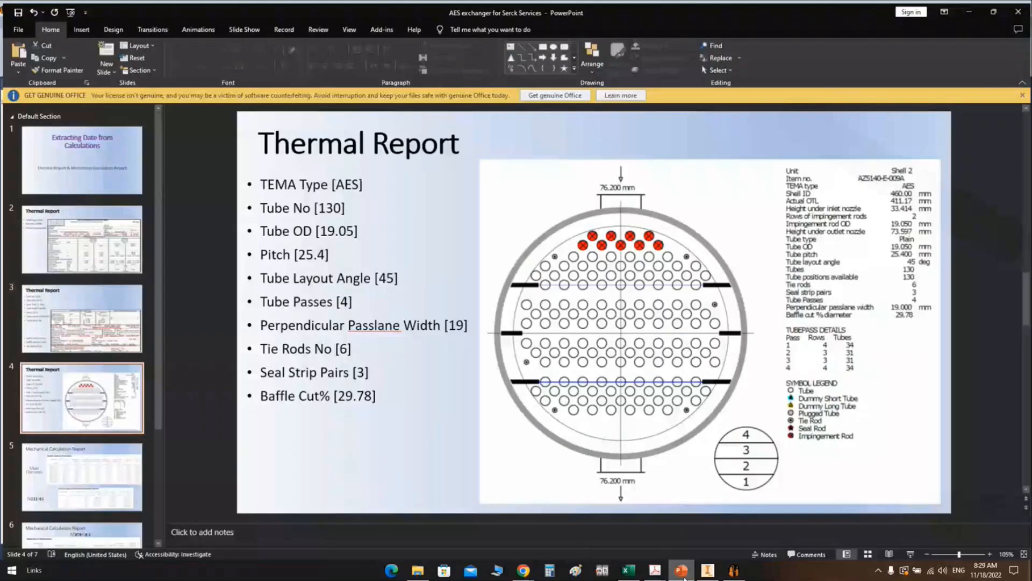
left_click(133, 289)
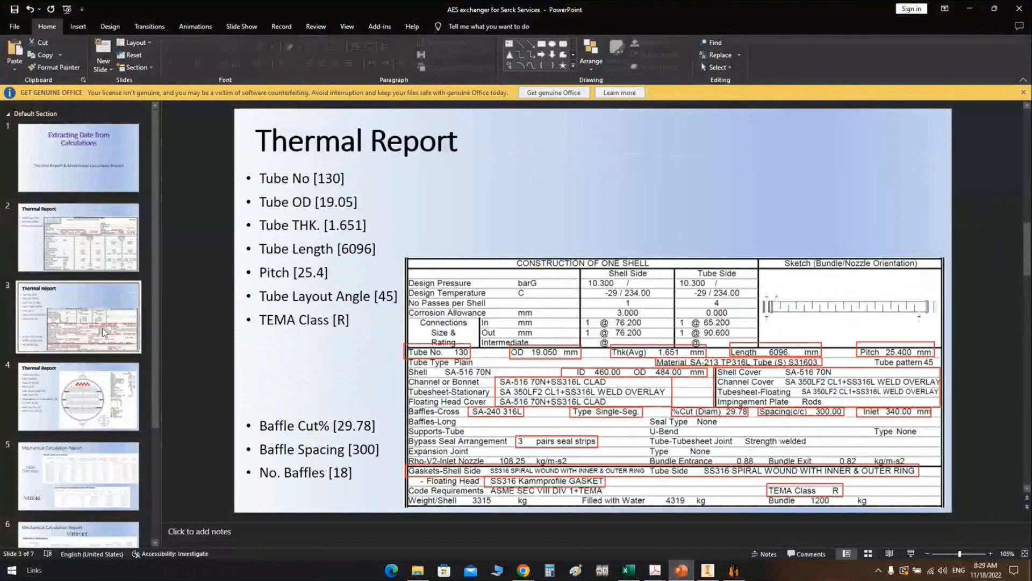
double_click(350, 251)
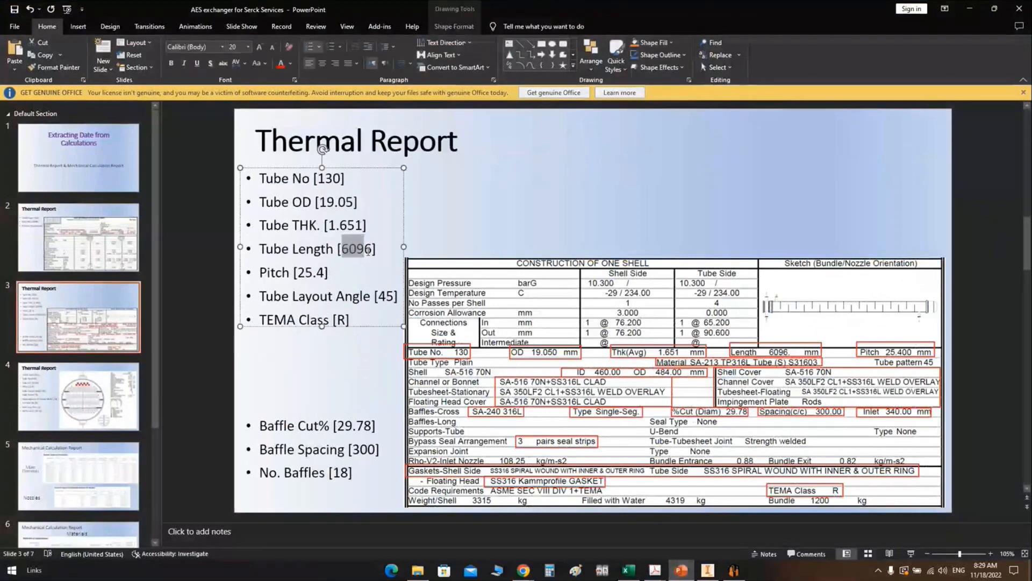
left_click(732, 574)
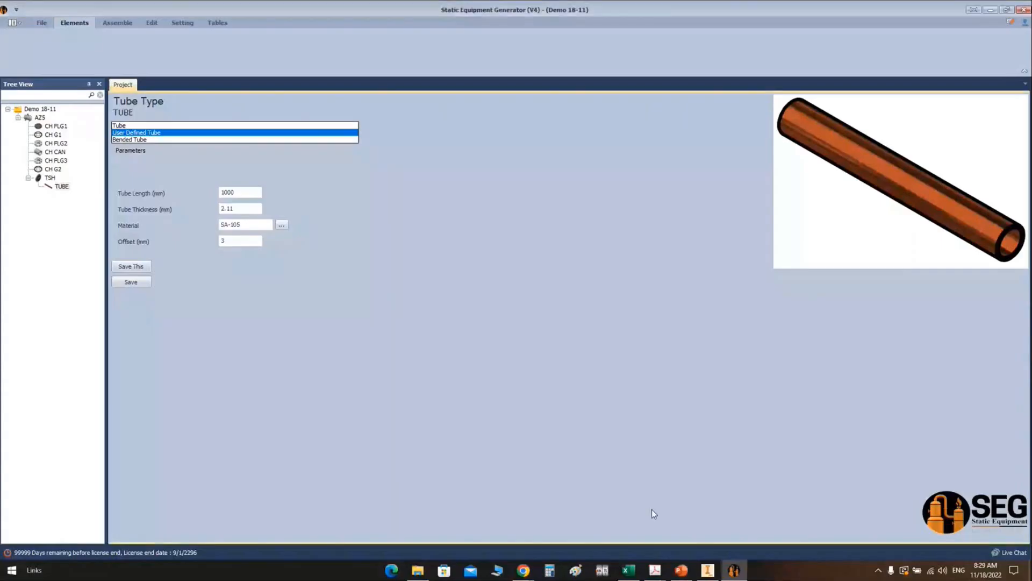
left_click(250, 194)
double_click(234, 192)
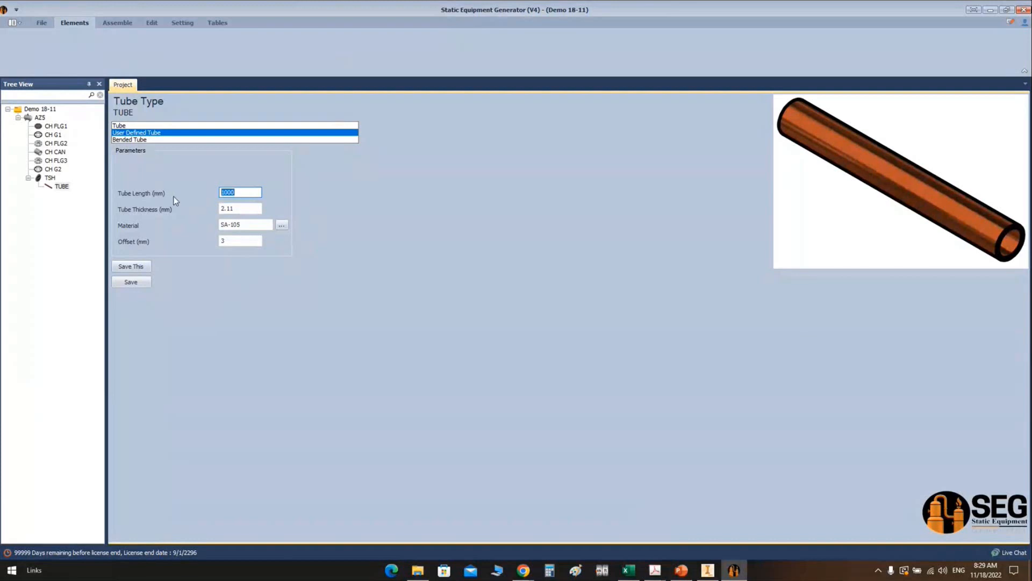
type("6096")
Step: Copy the tube thickness from the PowerPoint thermal report and set the tube thickness to 1.651 mm in Static Equipment Generator
left_click(681, 573)
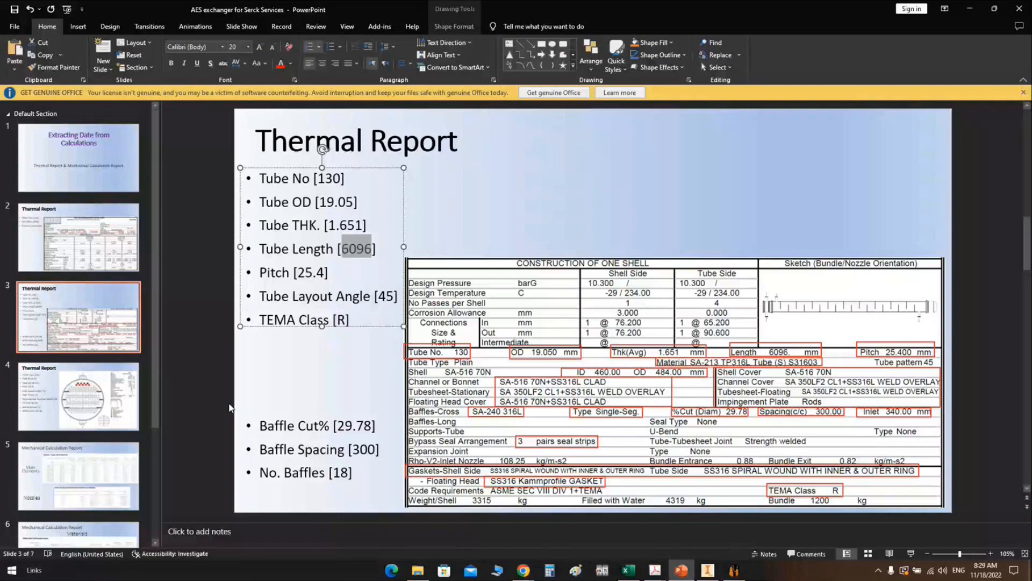
left_click_drag(329, 224, 361, 229)
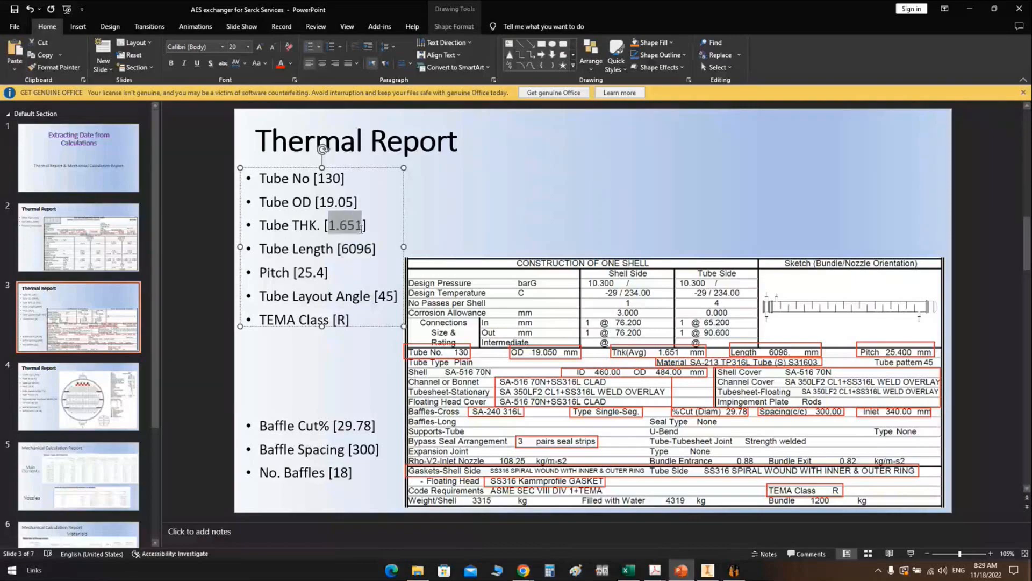
key("ctrl+c")
left_click(734, 570)
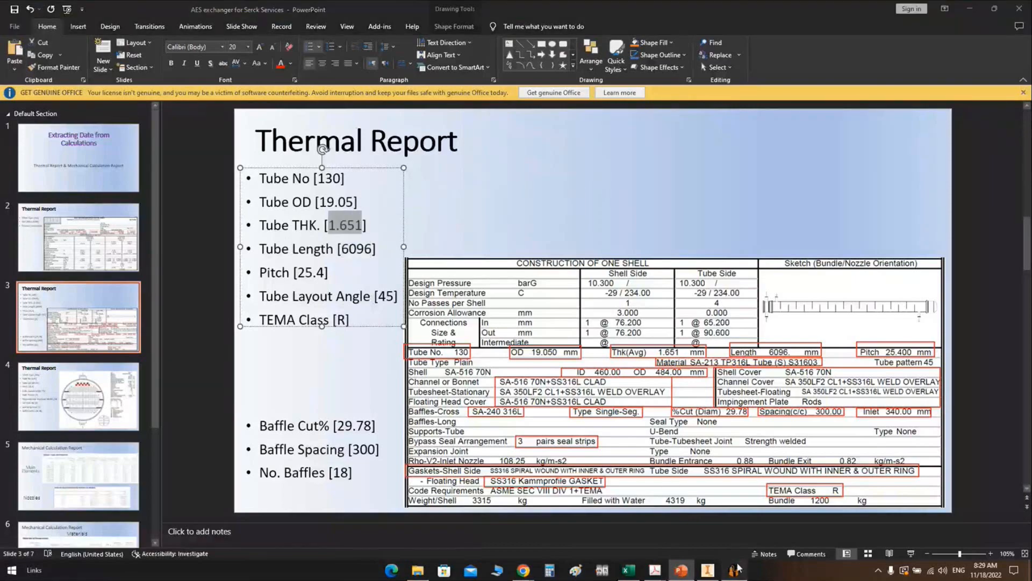
left_click_drag(244, 211, 196, 209)
key("ctrl+v")
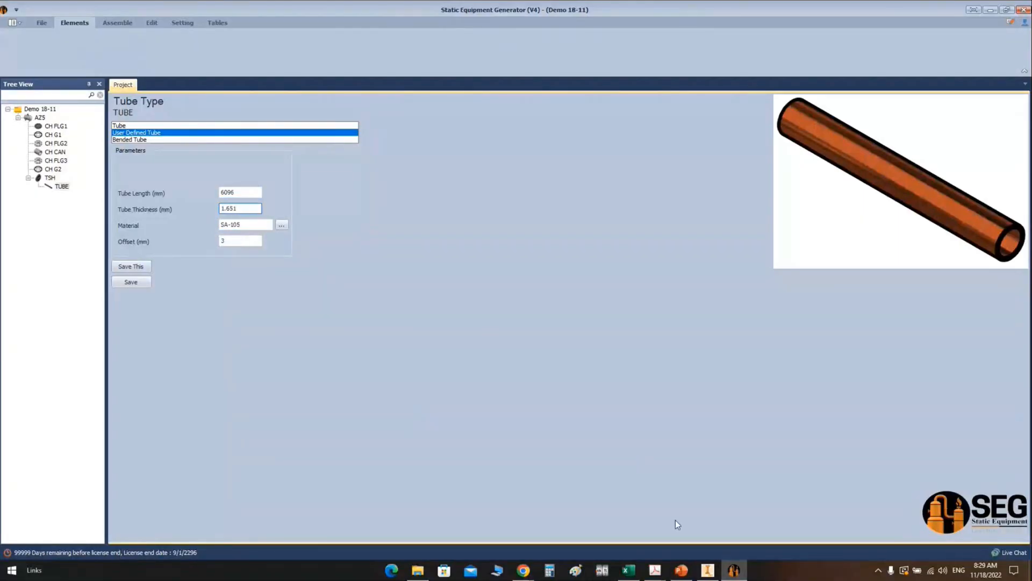
Step: Copy SA-213 TP316L from the Excel material list, set it as the tube material in Static Equipment Generator and save the tube
left_click(629, 570)
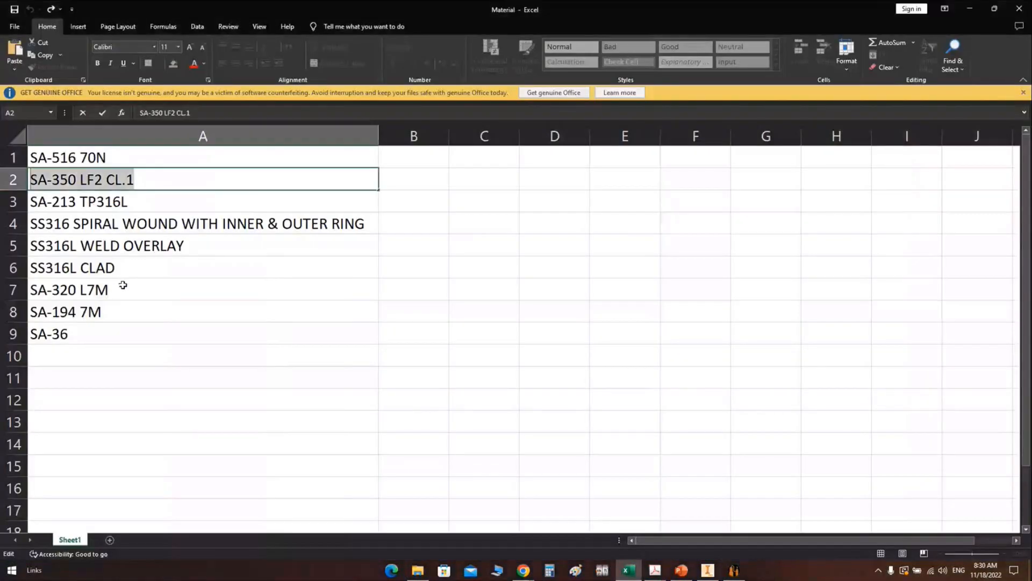
left_click(123, 267)
double_click(124, 202)
left_click_drag(129, 202, 21, 202)
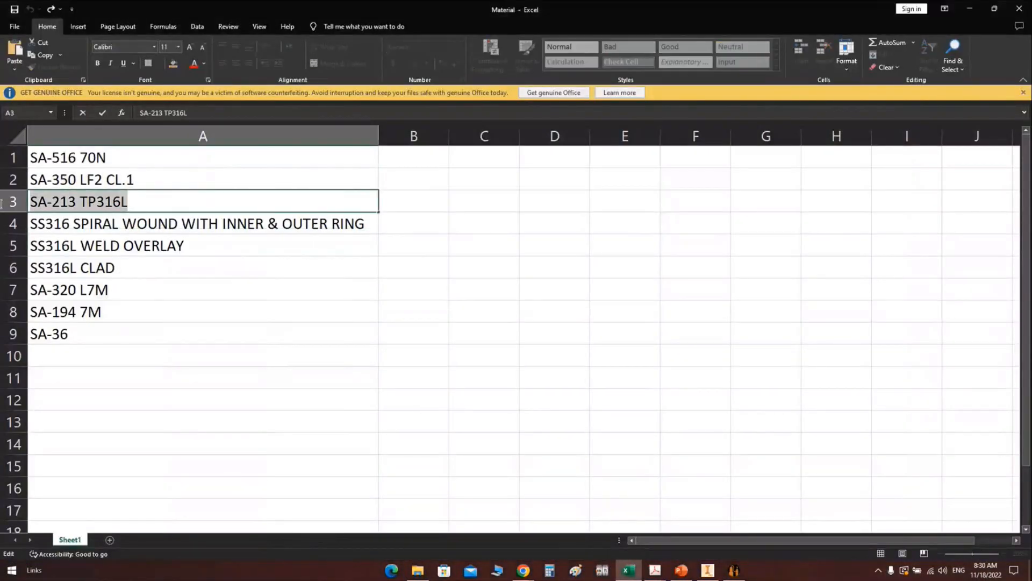
key("ctrl+c")
left_click(734, 570)
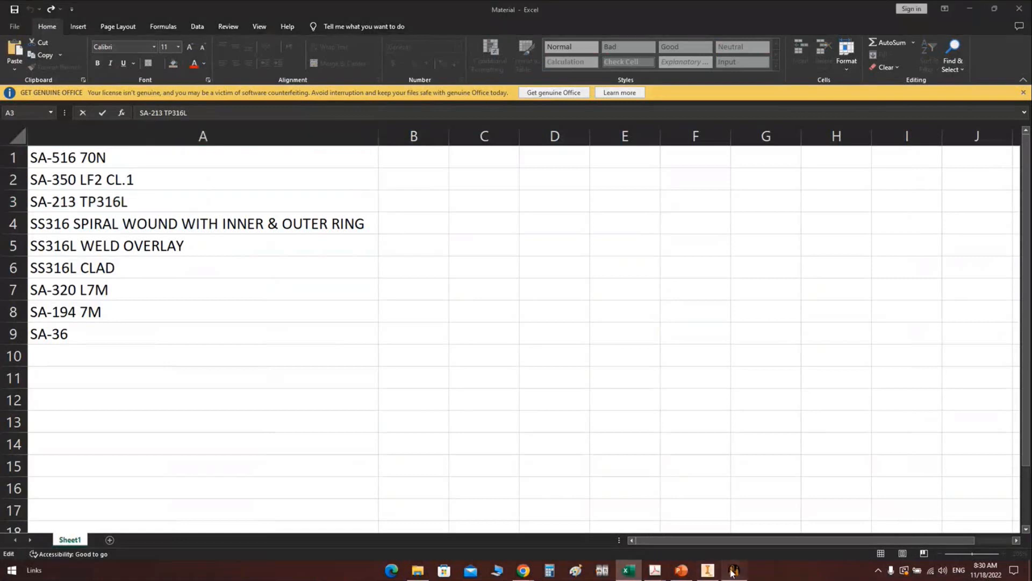
left_click_drag(245, 226, 173, 224)
key("ctrl+v")
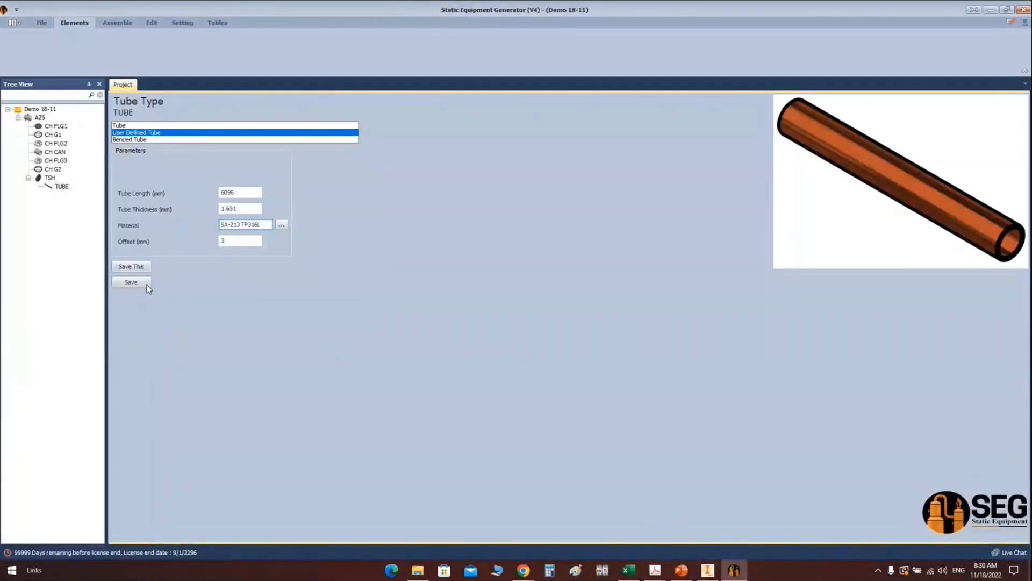
left_click(235, 240)
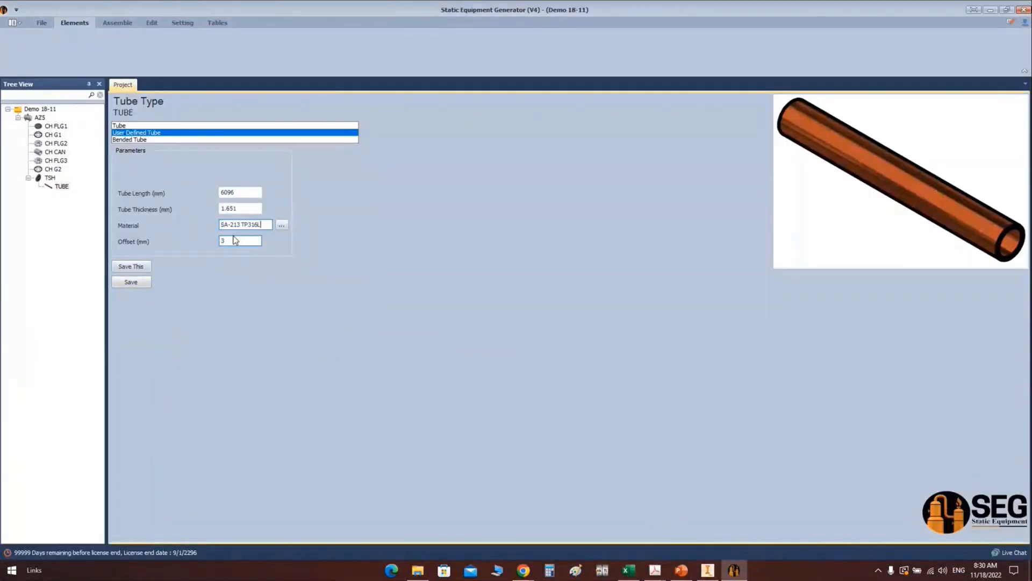
left_click(143, 284)
Step: Add a tie rod element named TIE ROD to the tubesheet TSH
left_click(50, 178)
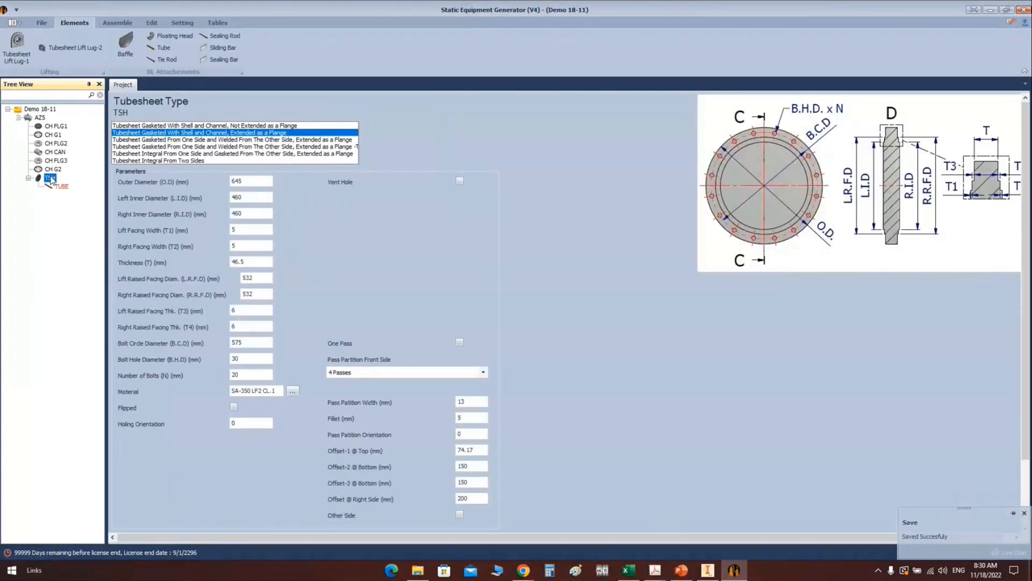
left_click(170, 60)
type("T")
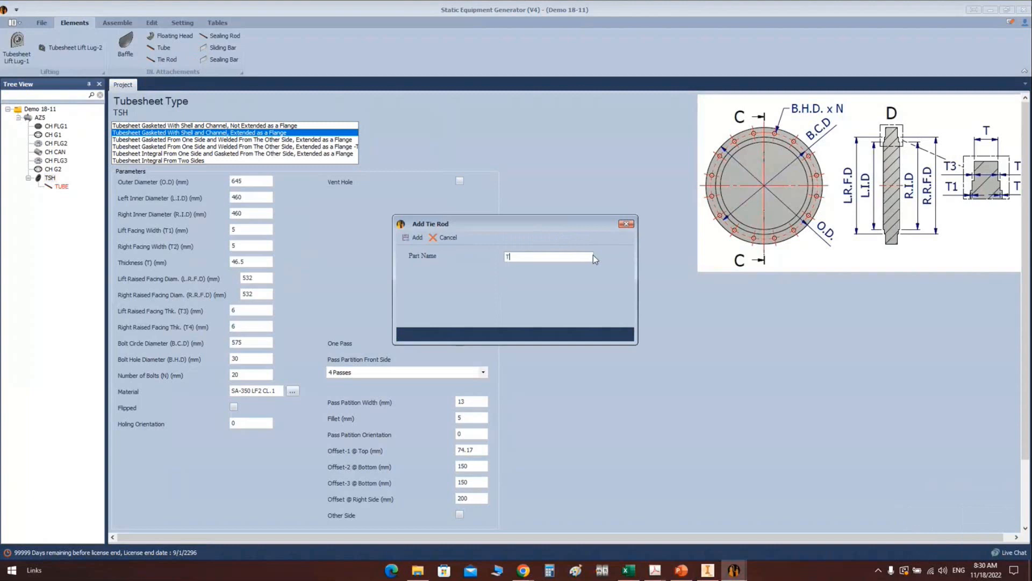
type("IE ROD")
left_click(418, 237)
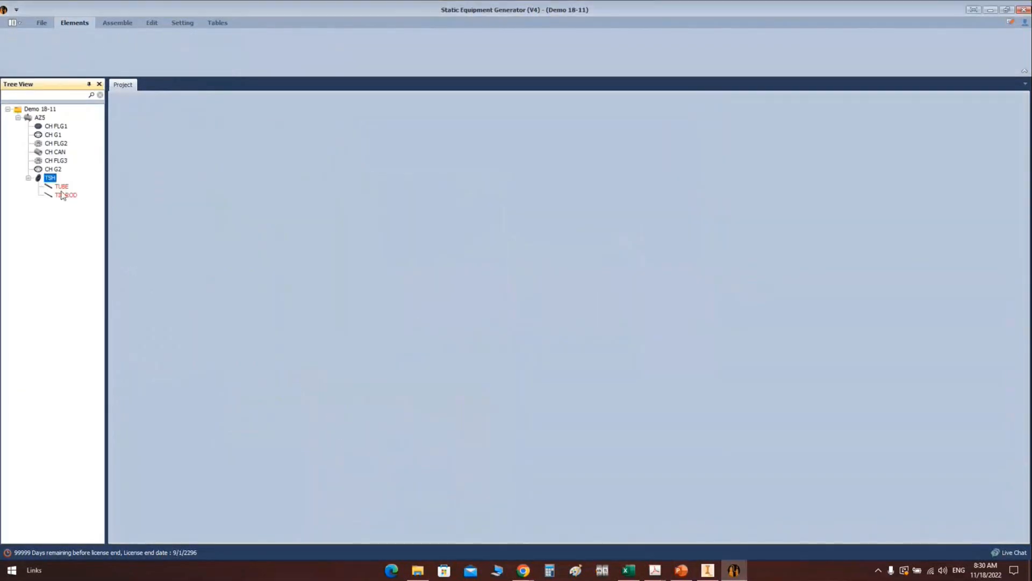
Step: Set the TIE ROD's nut size to 12 and its nut material to SA-194 7M, and save the tie rod
left_click(64, 195)
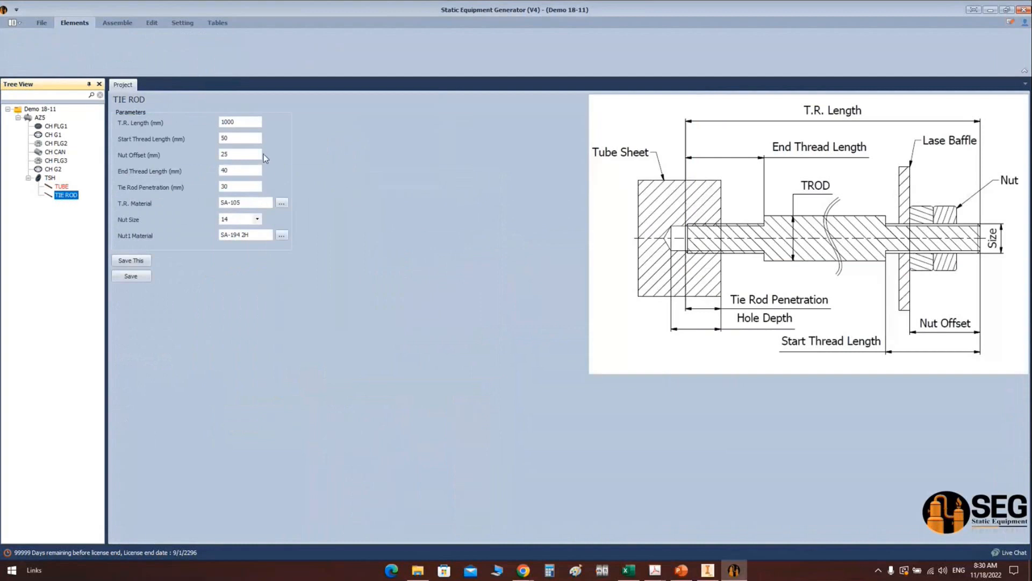
left_click(244, 123)
left_click(241, 122)
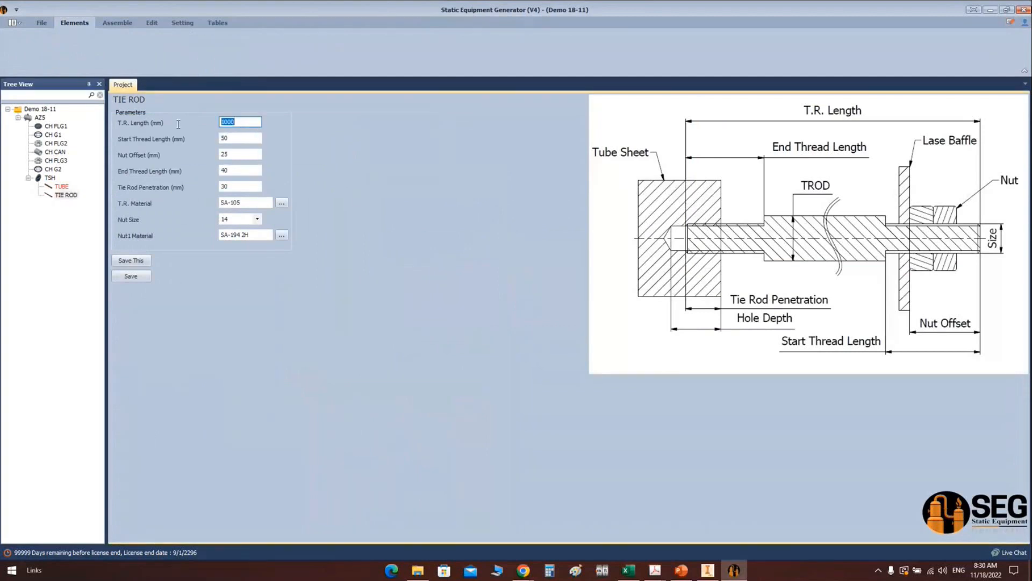
left_click(257, 219)
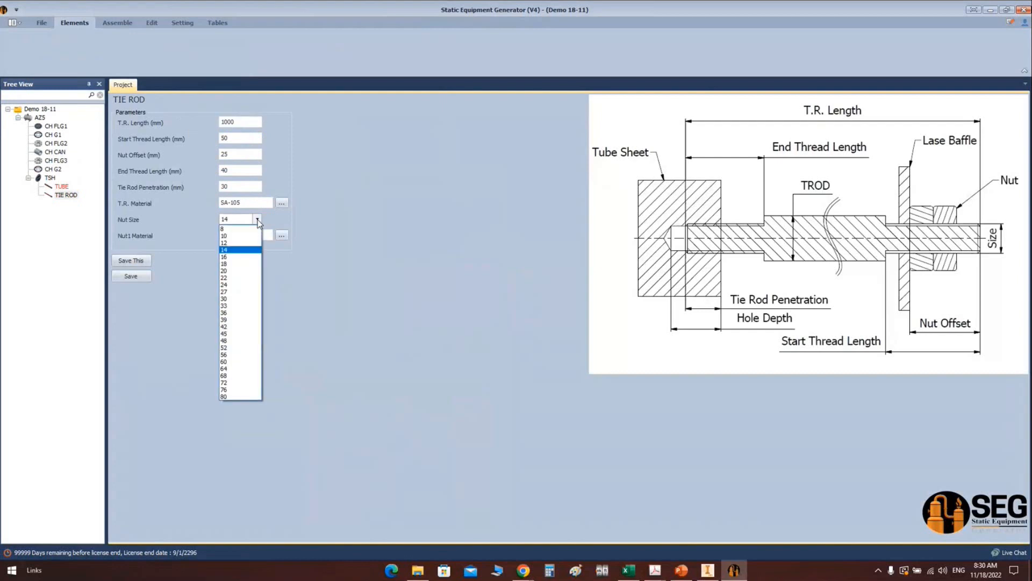
left_click(240, 243)
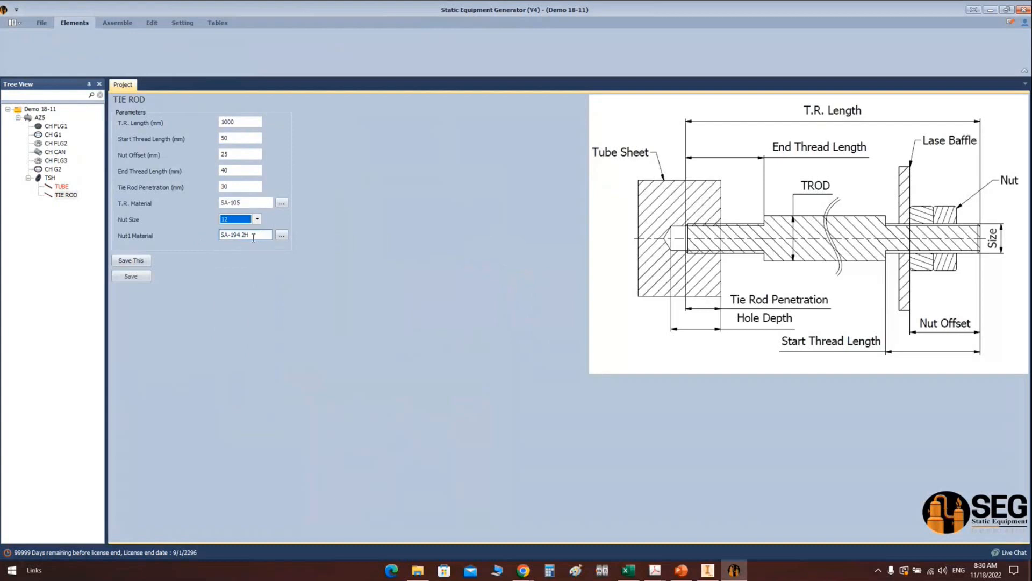
left_click_drag(253, 237, 244, 233)
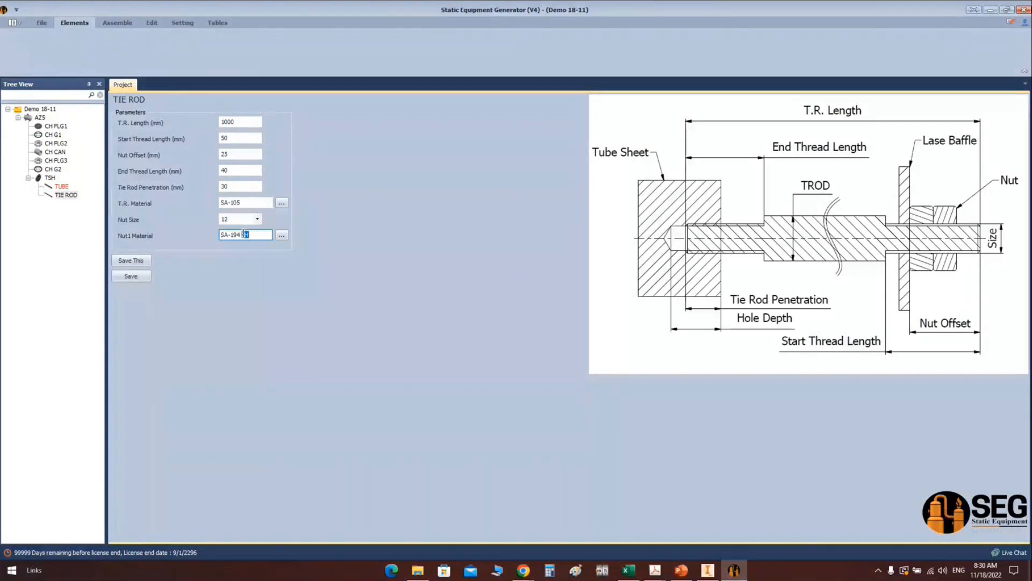
type("7M")
left_click(131, 276)
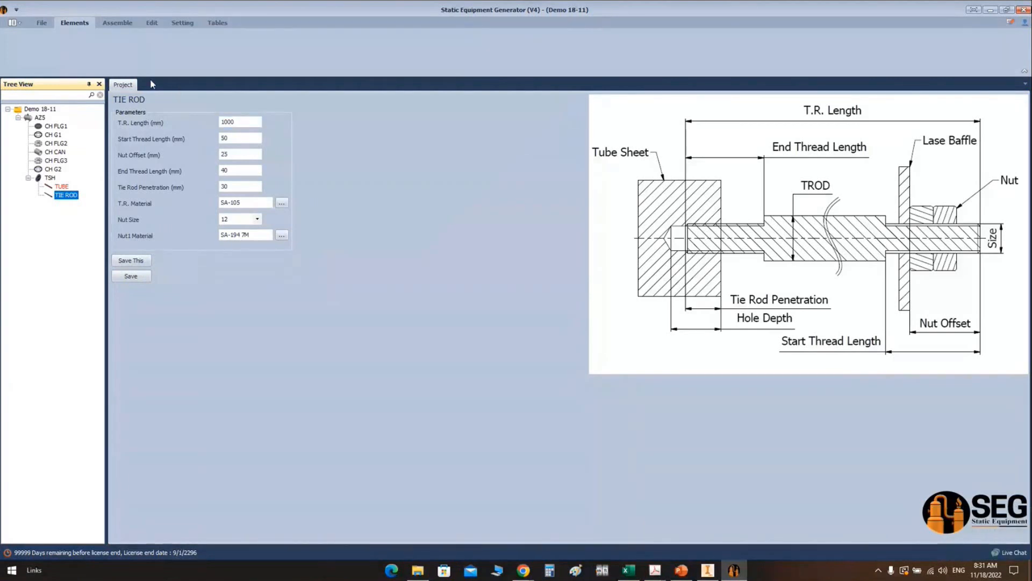
Step: Add a baffle element named BAFFLE-1 to the tubesheet TSH
left_click(51, 178)
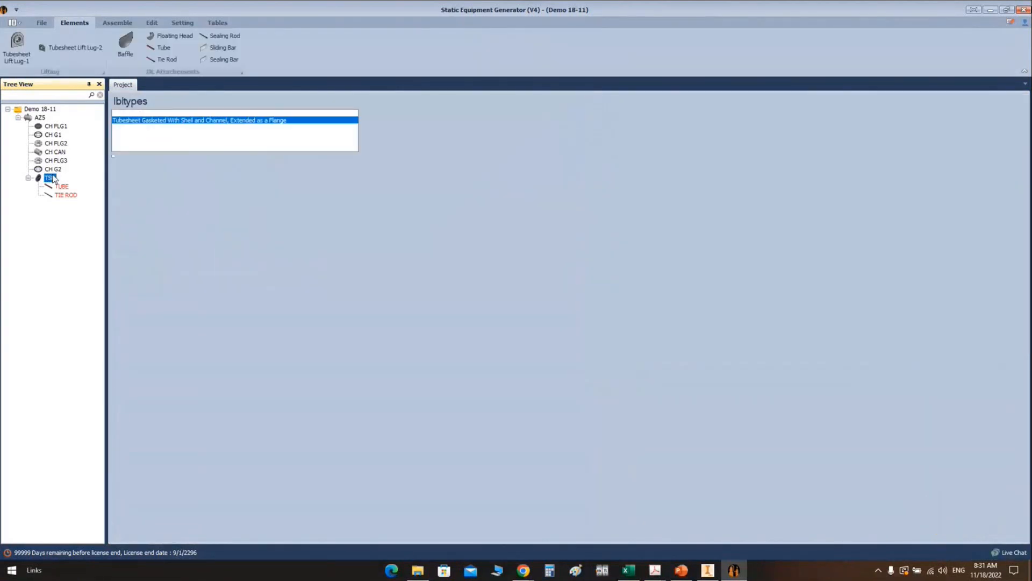
left_click(127, 43)
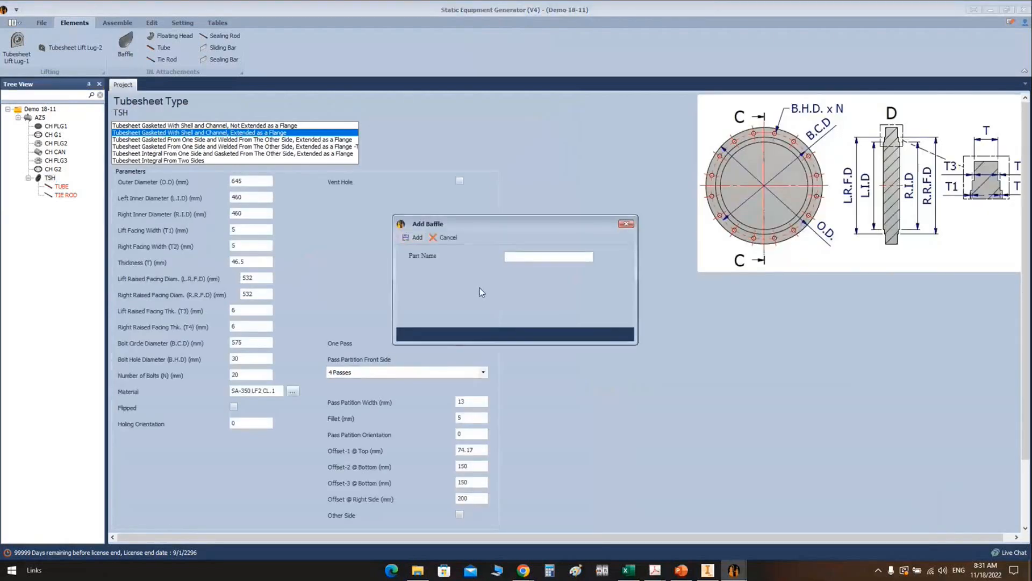
type("BAFFLE-1")
key("Return")
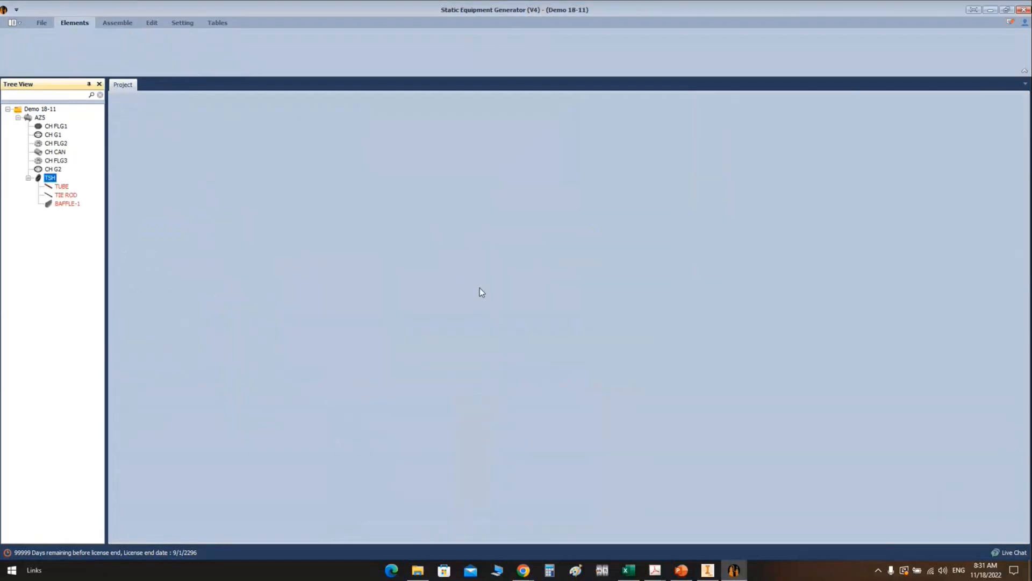
Step: For segmental baffle BAFFLE-1, set the shell ID to 460 mm, baffle height to 323.012 mm and spacing to 600 mm
left_click(52, 204)
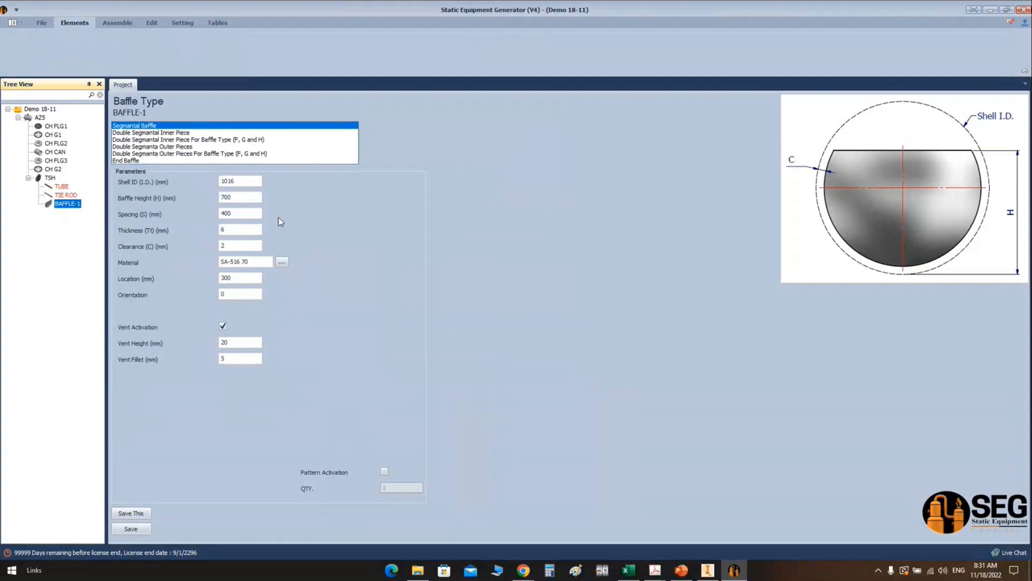
left_click(244, 181)
type("466")
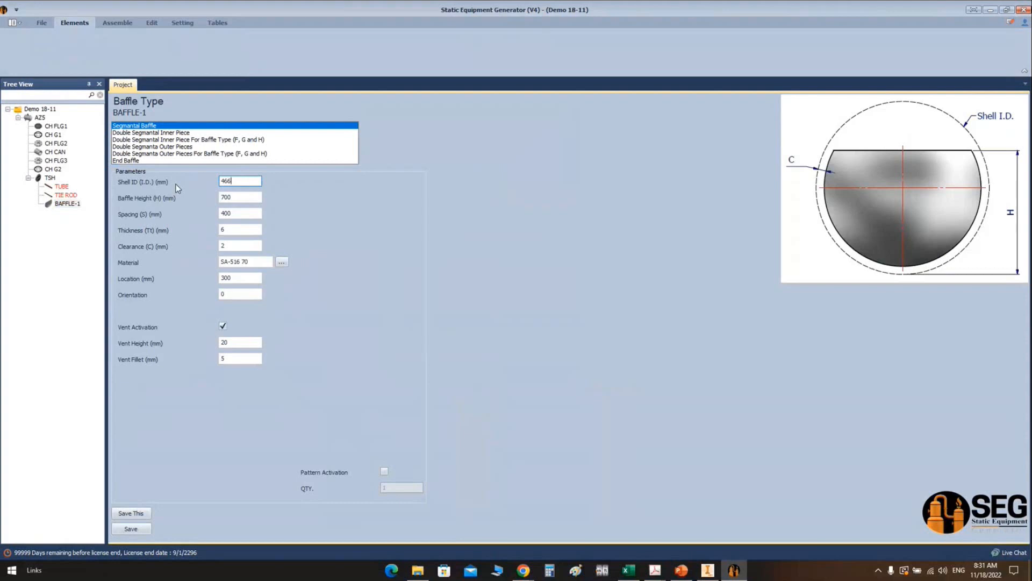
left_click(237, 197)
left_click(236, 198)
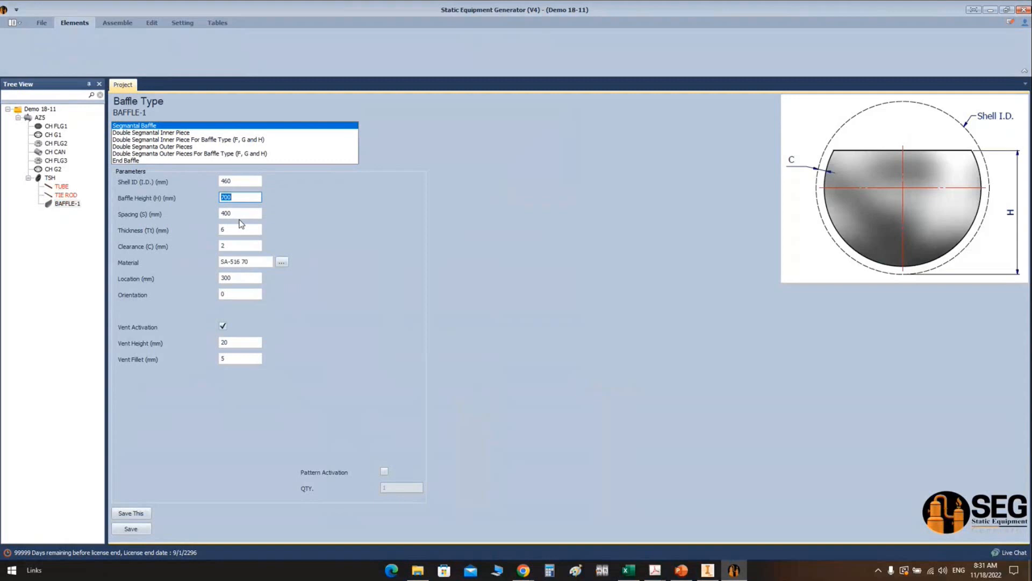
type("323.012")
left_click(241, 214)
type("60")
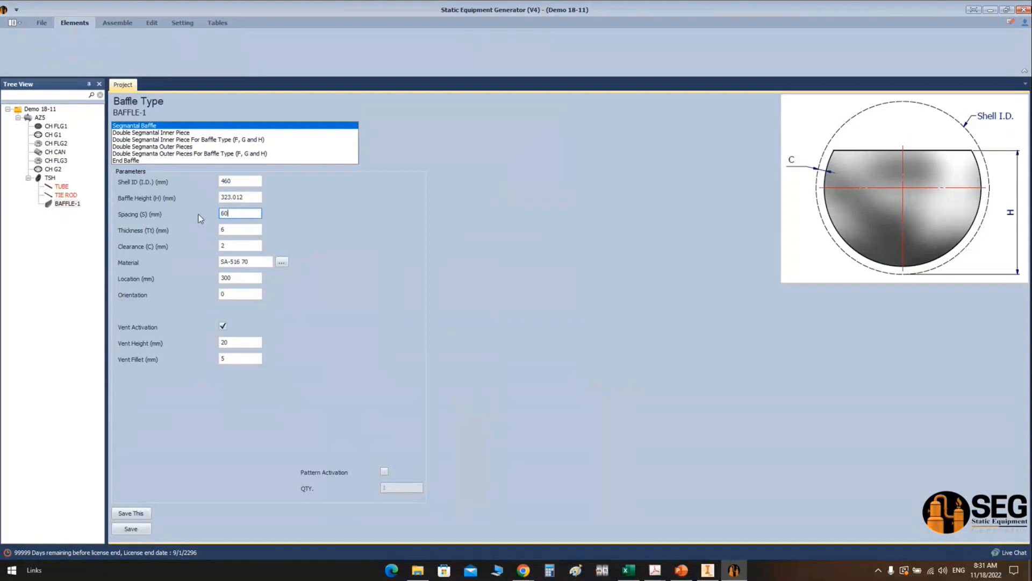
type("0")
Step: Examine the bundle sketch and the baffle cut, spacing and inlet data in the Acrobat thermal report, and return to Static Equipment Generator
left_click(655, 569)
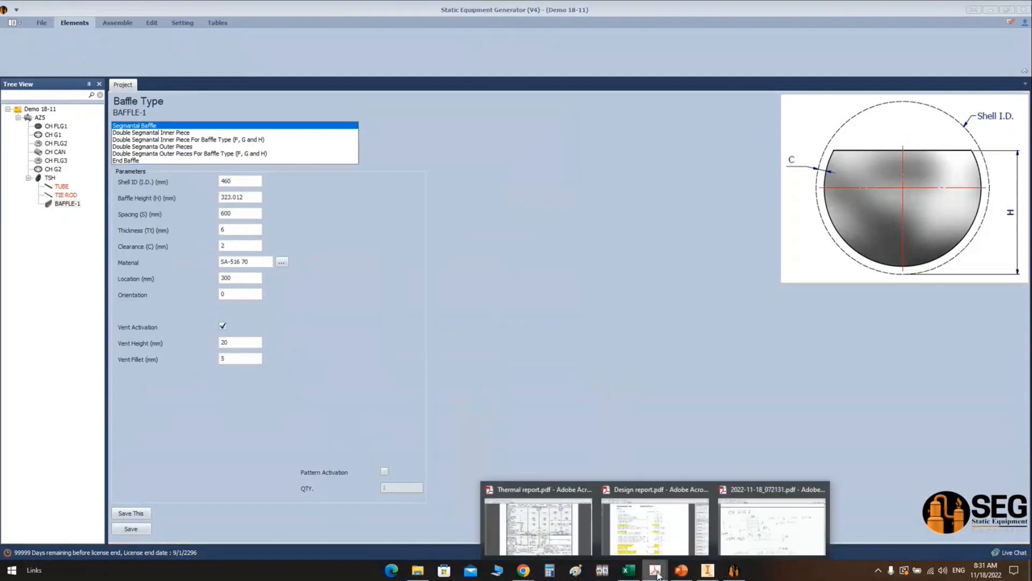
left_click(564, 535)
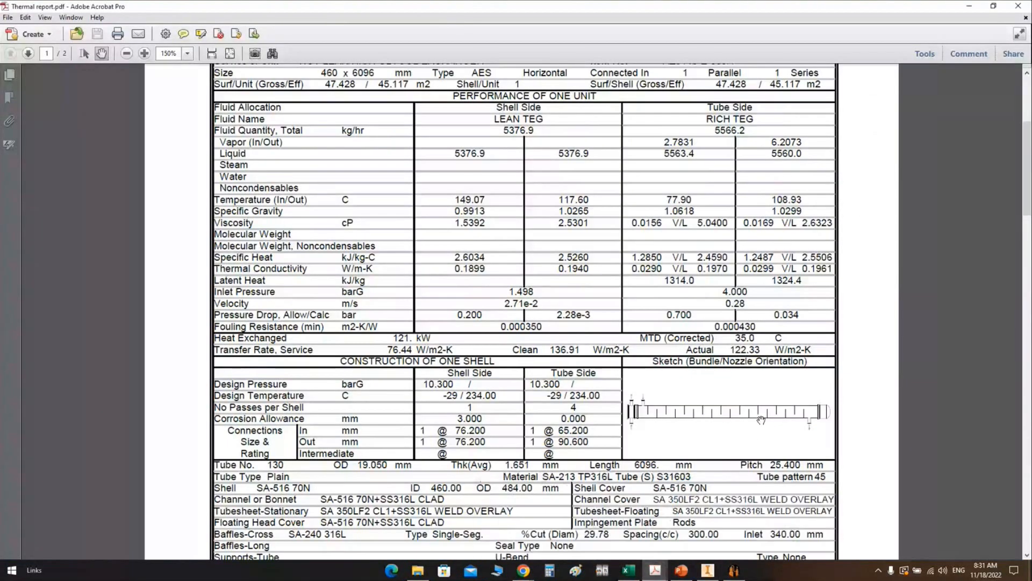
scroll(761, 420, "up", 2, "ctrl")
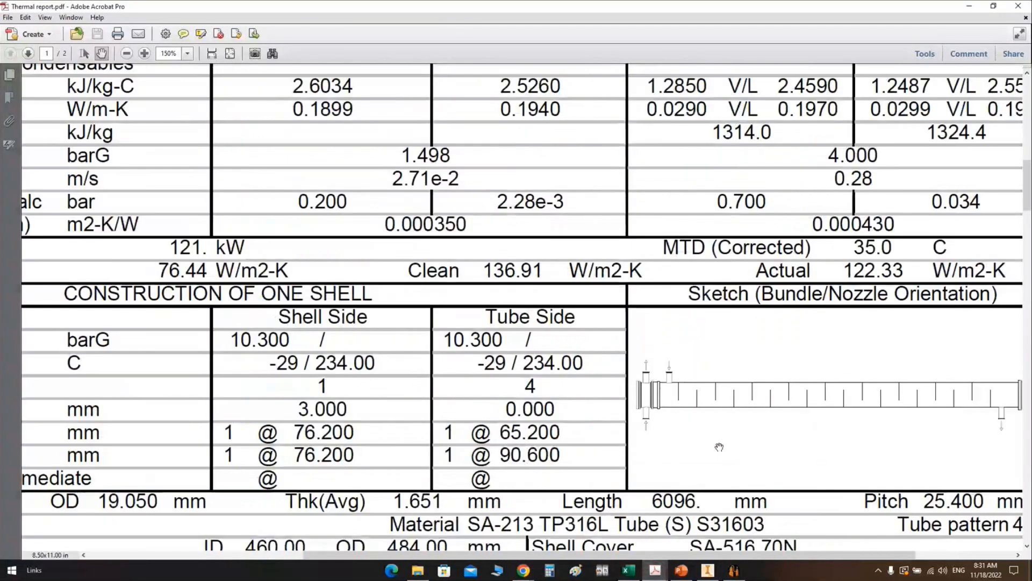
scroll(719, 447, "up", 4, "ctrl")
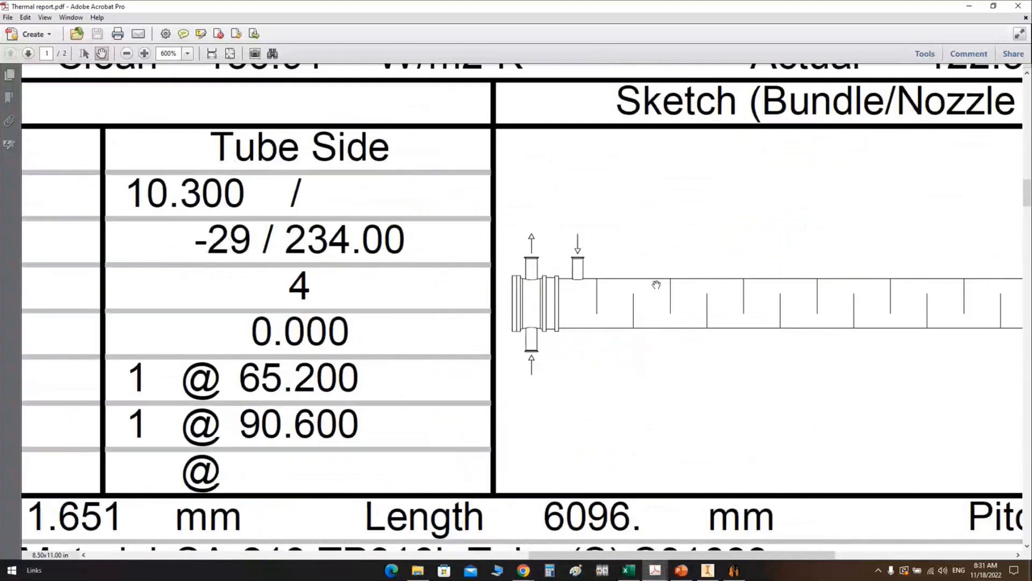
scroll(659, 369, "down", 3)
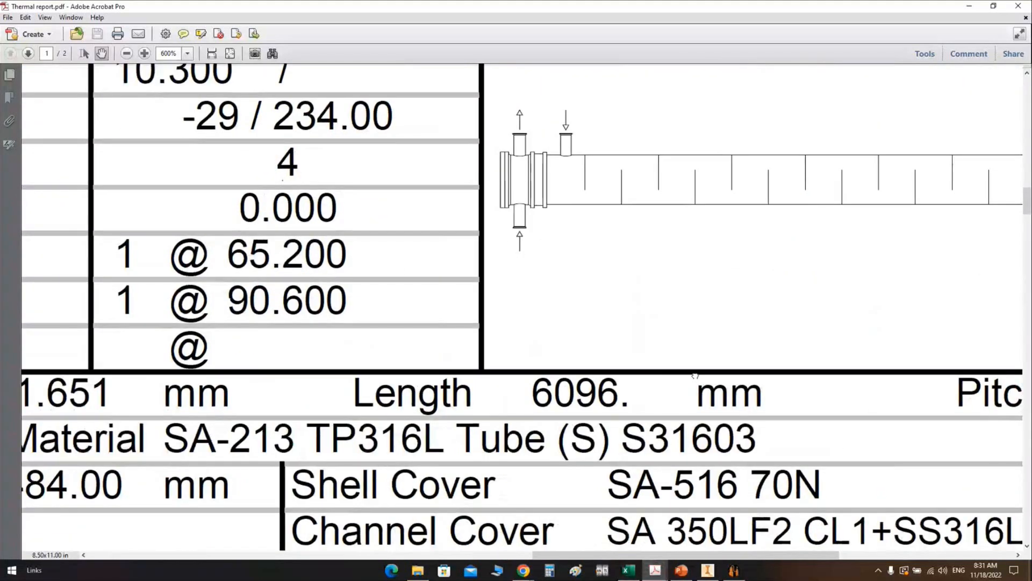
left_click_drag(695, 376, 656, 266)
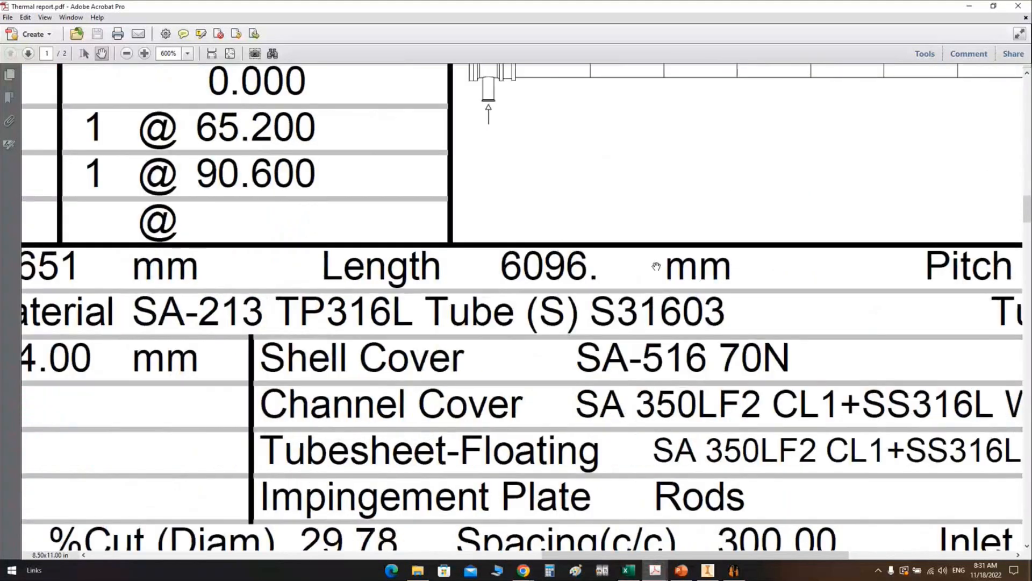
scroll(631, 417, "down", 1, "ctrl")
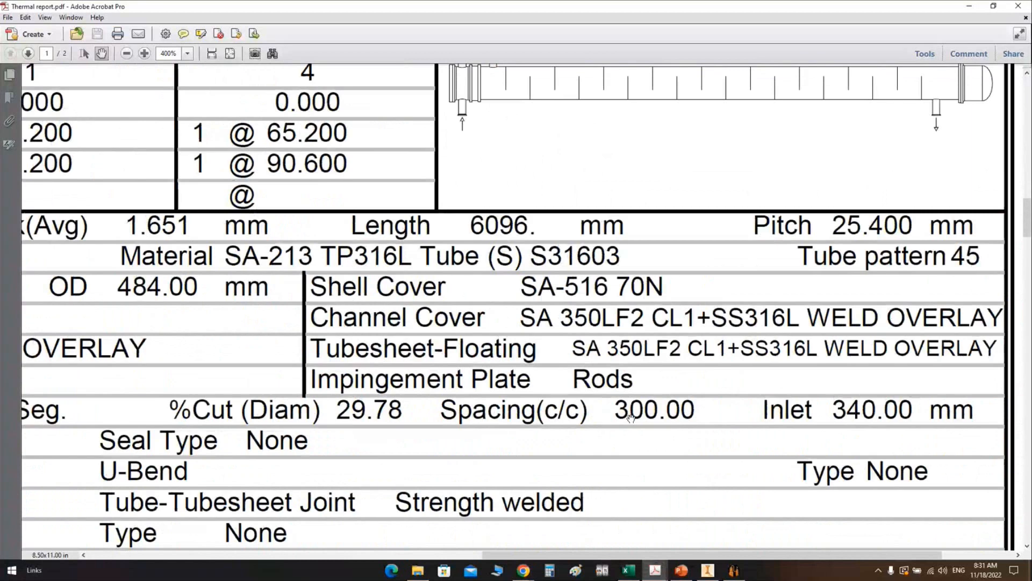
left_click_drag(699, 458, 730, 547)
left_click(734, 569)
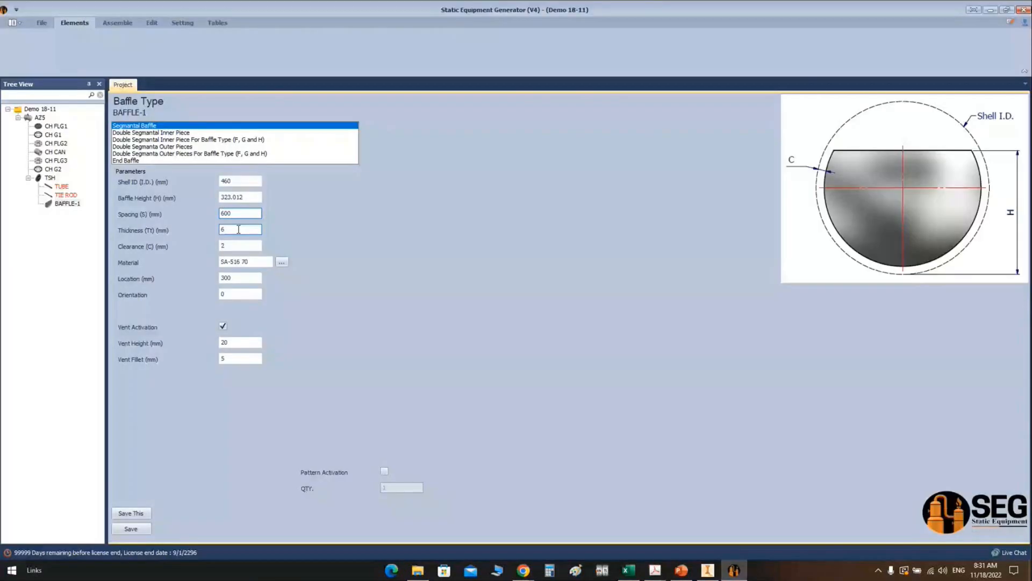
Step: Set BAFFLE-1's thickness to 8 mm, material to SA-516 70N, location to 340 mm and orientation to 180
left_click_drag(238, 229, 196, 280)
type("8")
left_click(256, 263)
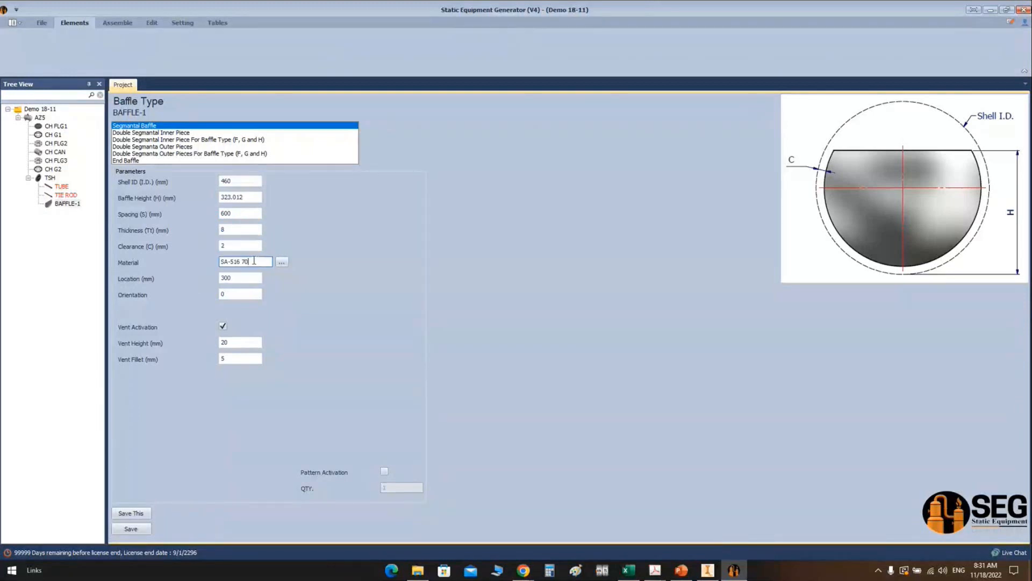
type("N")
left_click(247, 278)
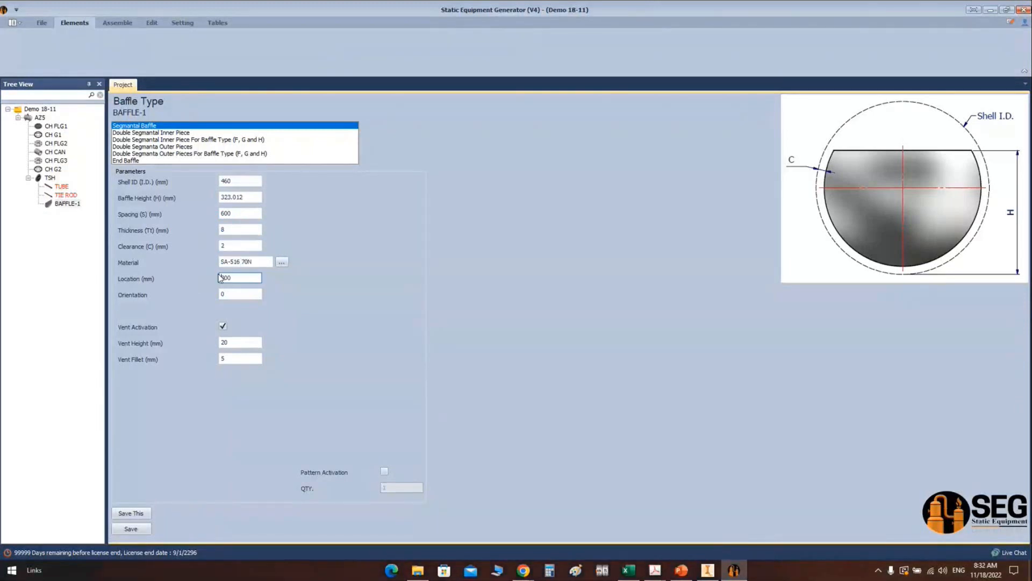
left_click_drag(249, 278, 188, 282)
type("340")
key("Tab")
type("18")
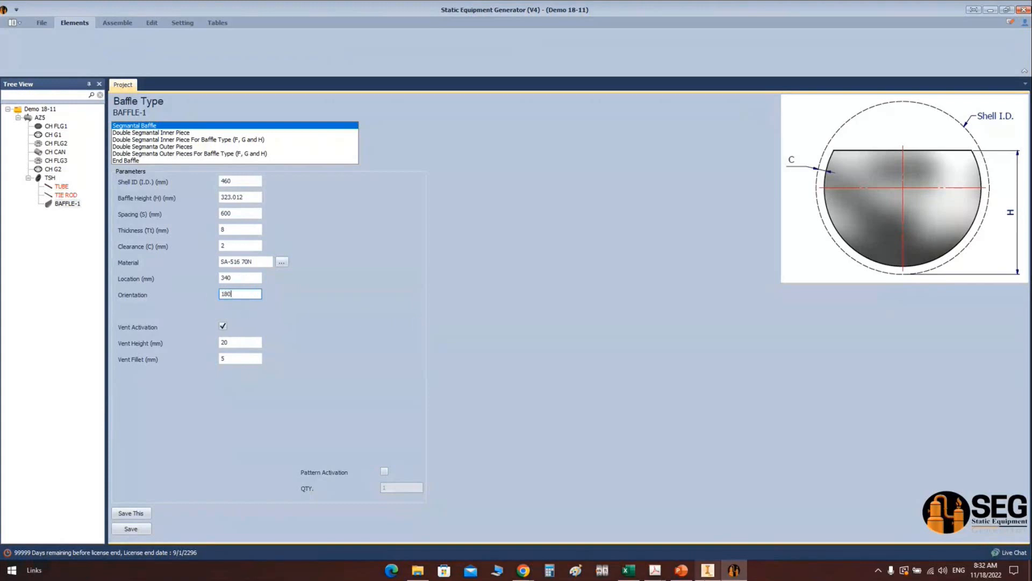
Step: Check the baffle orientation against the bundle sketch in the Acrobat thermal report and return to Static Equipment Generator
left_click(663, 572)
left_click(741, 523)
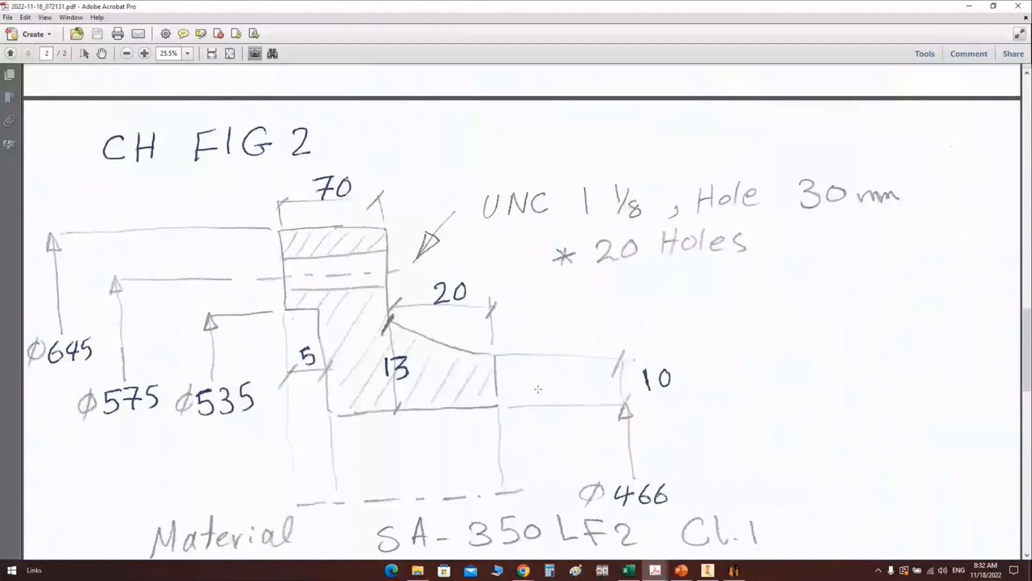
mouse_move(658, 572)
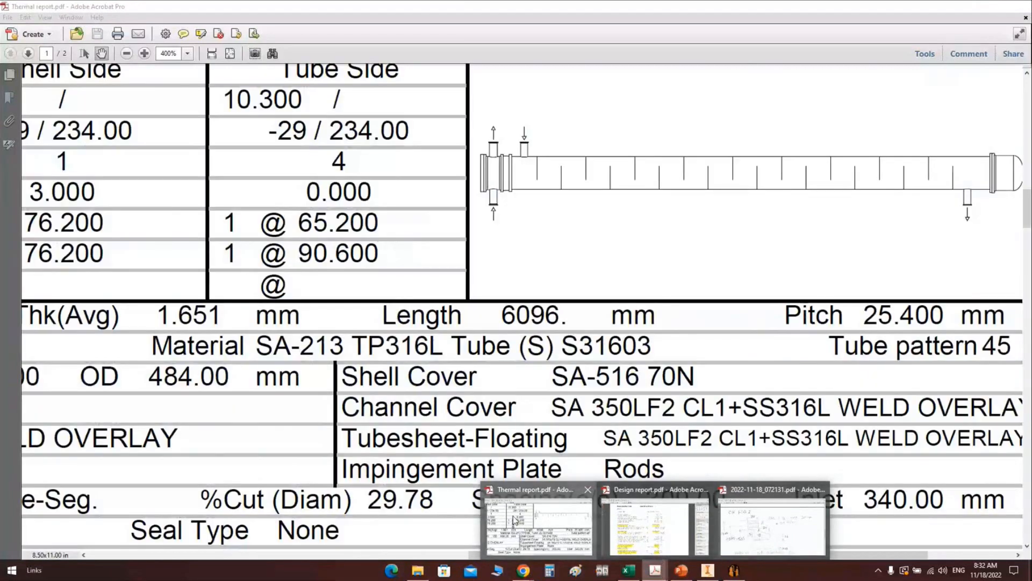
left_click(515, 519)
left_click(734, 570)
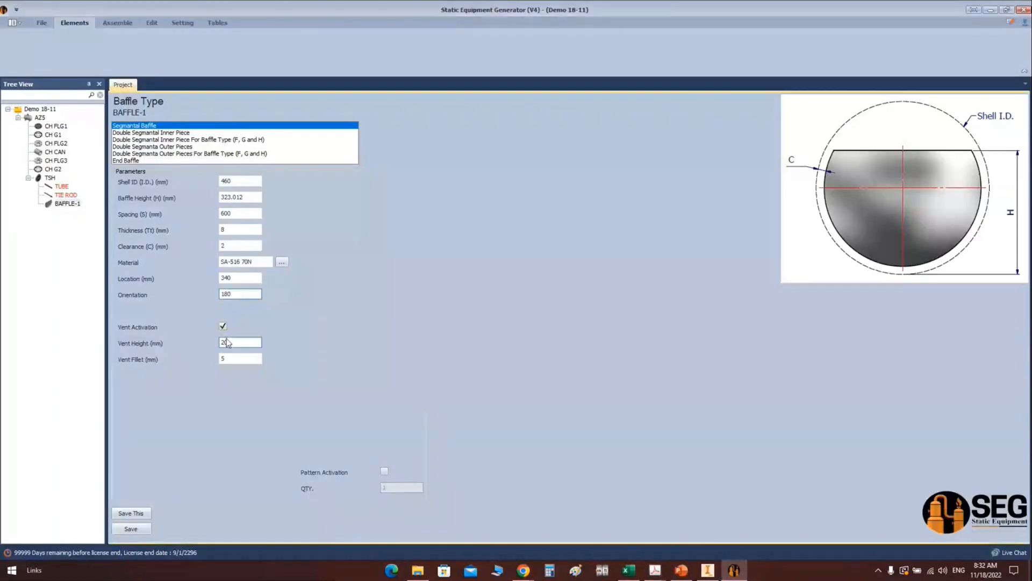
Step: Set BAFFLE-1's vent height to 10 mm and activate its pattern with a quantity of 9
double_click(226, 342)
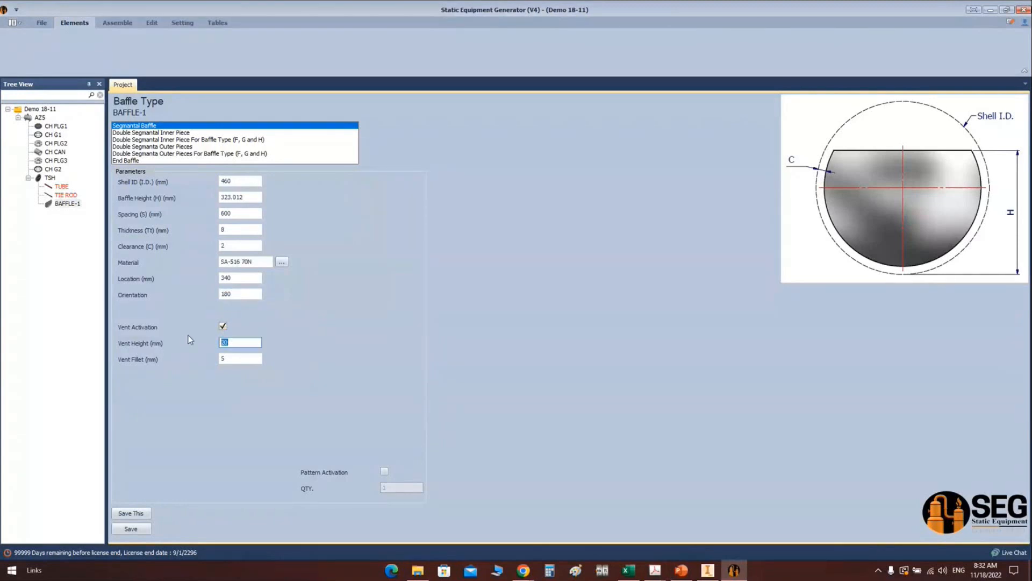
type("10")
left_click(385, 472)
key("Tab")
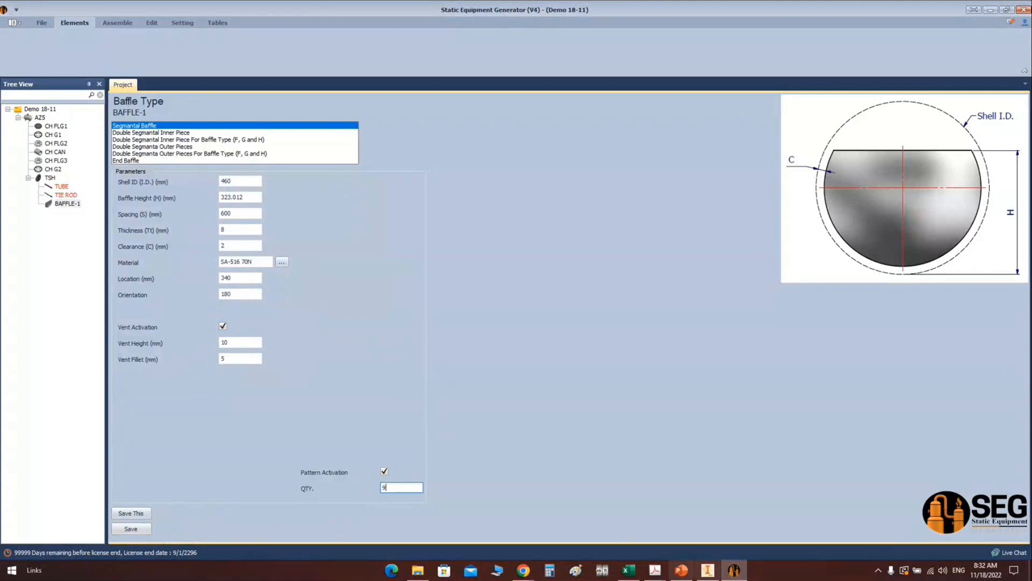
Step: Check the baffle quantity against the bundle sketch in the Acrobat thermal report, return to Static Equipment Generator and save BAFFLE-1
left_click(655, 570)
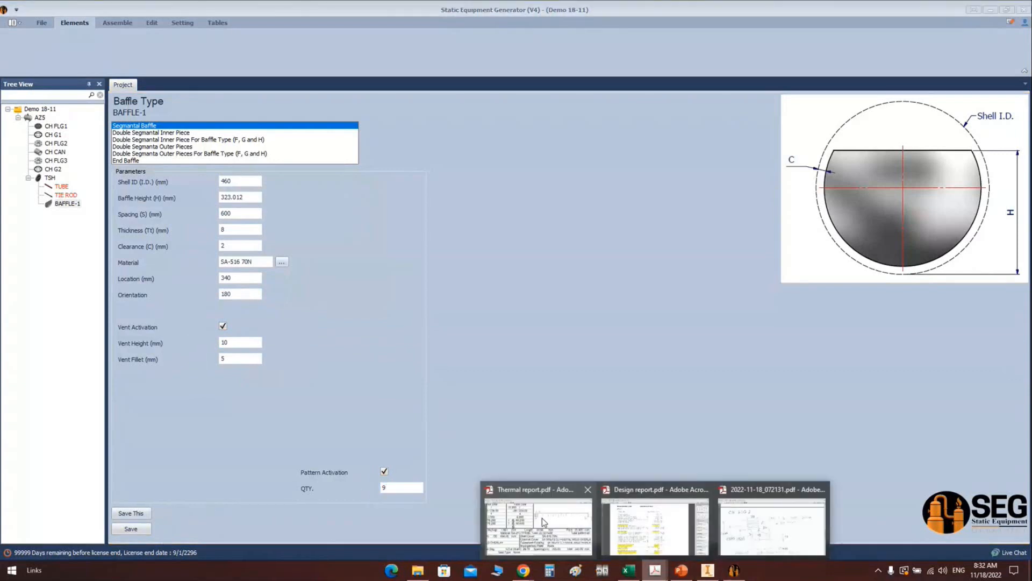
left_click(542, 520)
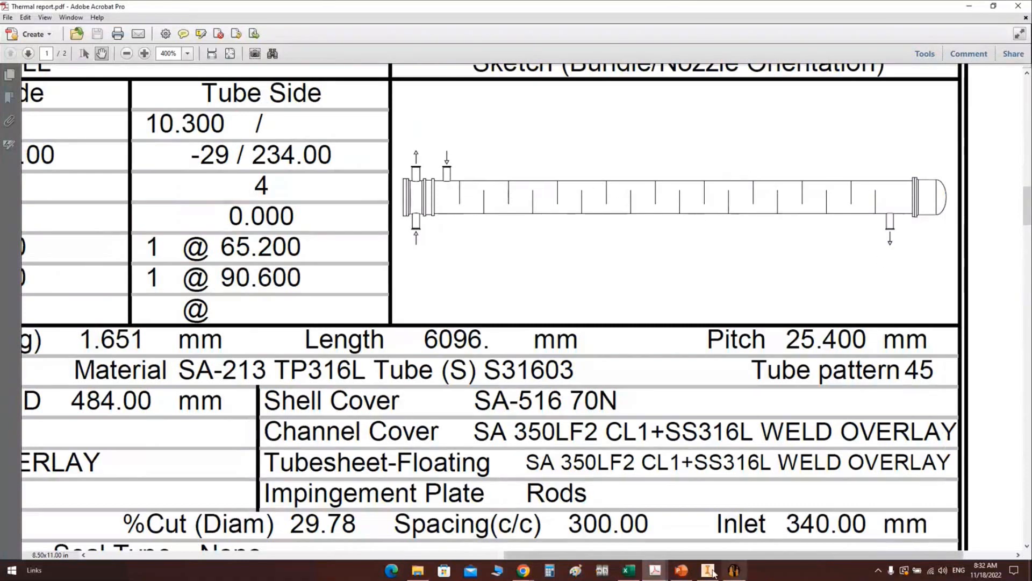
left_click(734, 570)
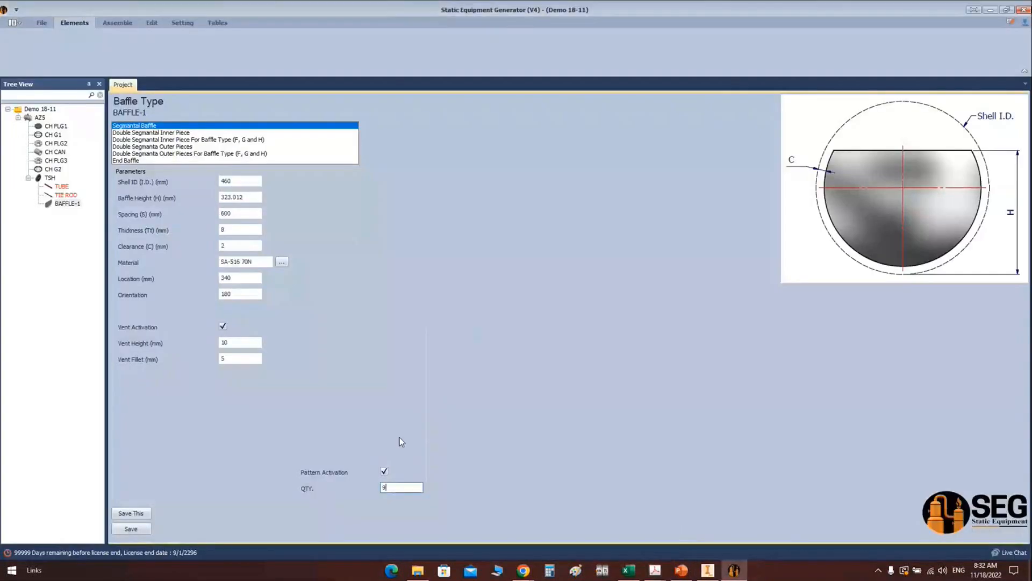
left_click(135, 528)
Step: Add a baffle named BAFFLE-2 to the tubesheet as the same part as BAFFLE-1, and open its parameters
left_click(128, 54)
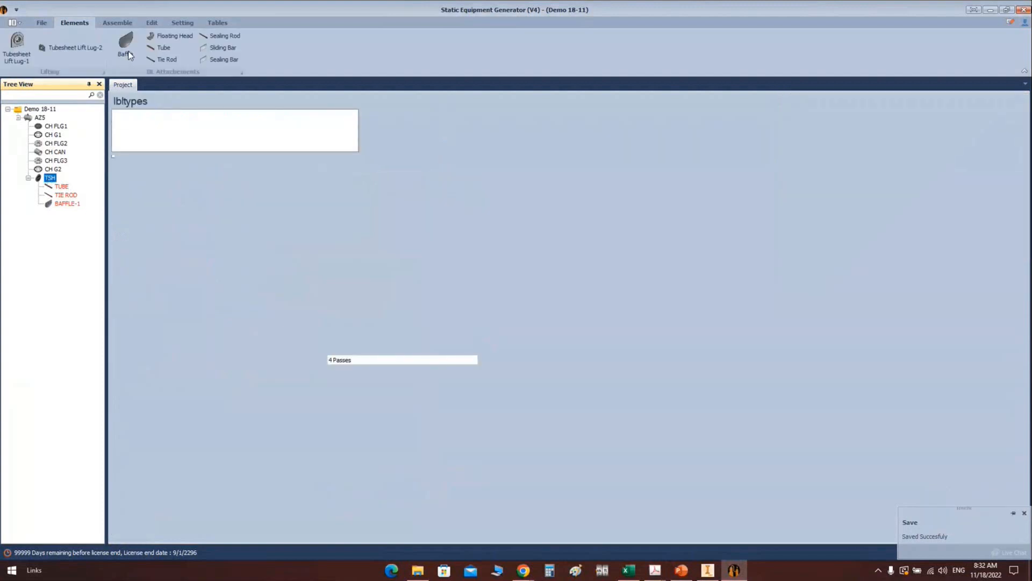
type("BAFFLE-2")
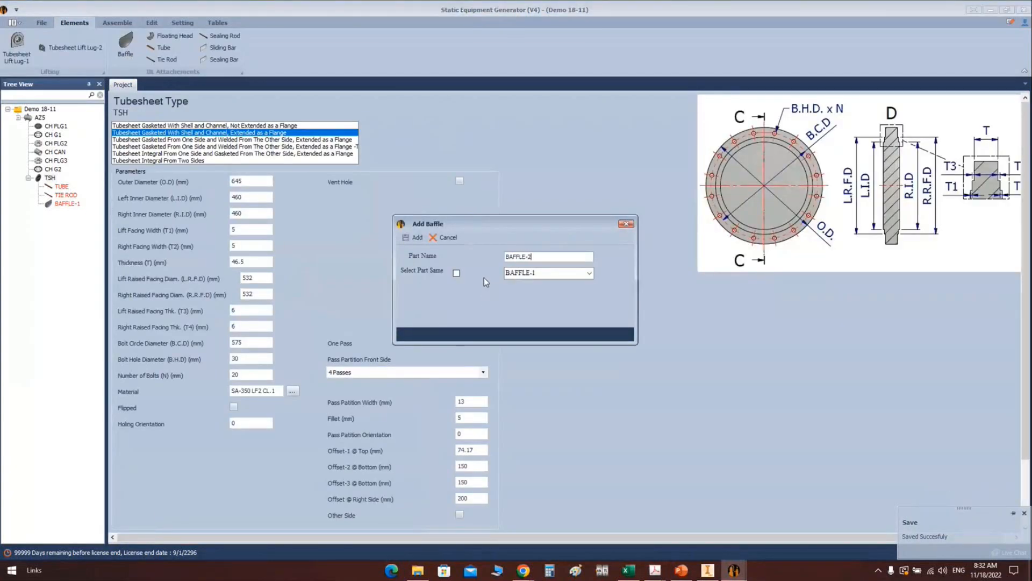
left_click(456, 273)
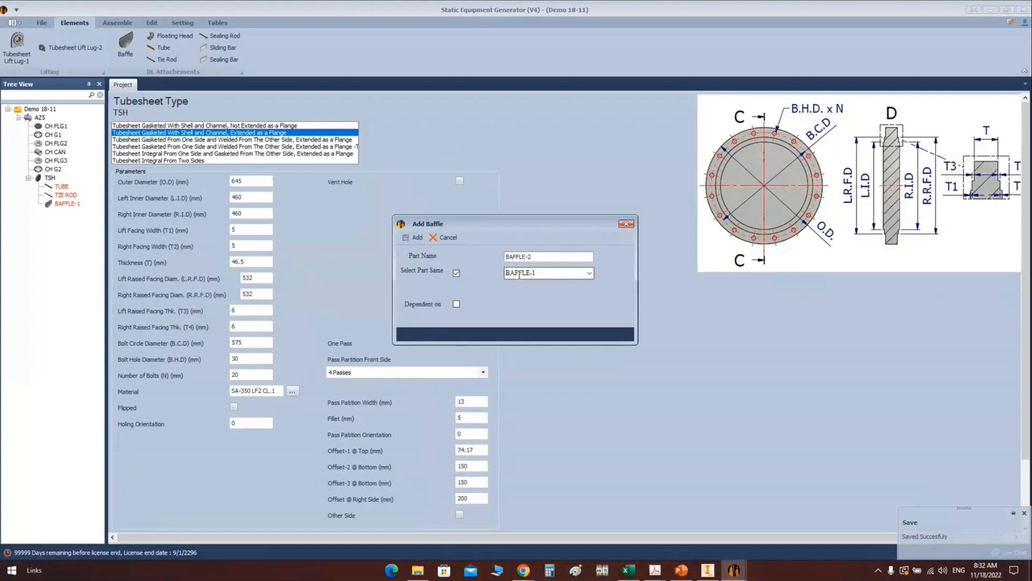
left_click(414, 237)
left_click(64, 212)
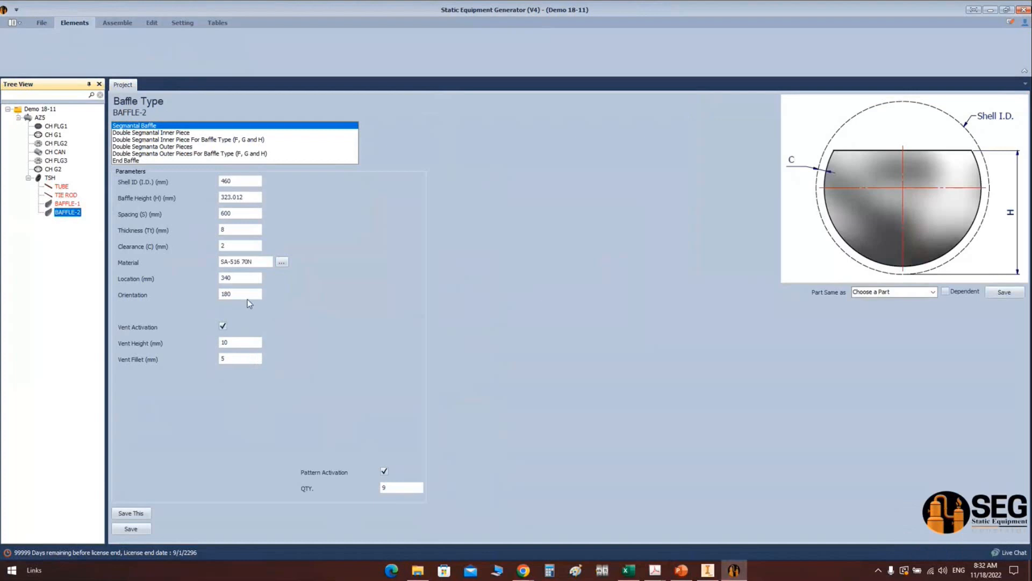
Step: Set BAFFLE-2's orientation to 0
left_click(240, 293)
left_click_drag(241, 293, 184, 294)
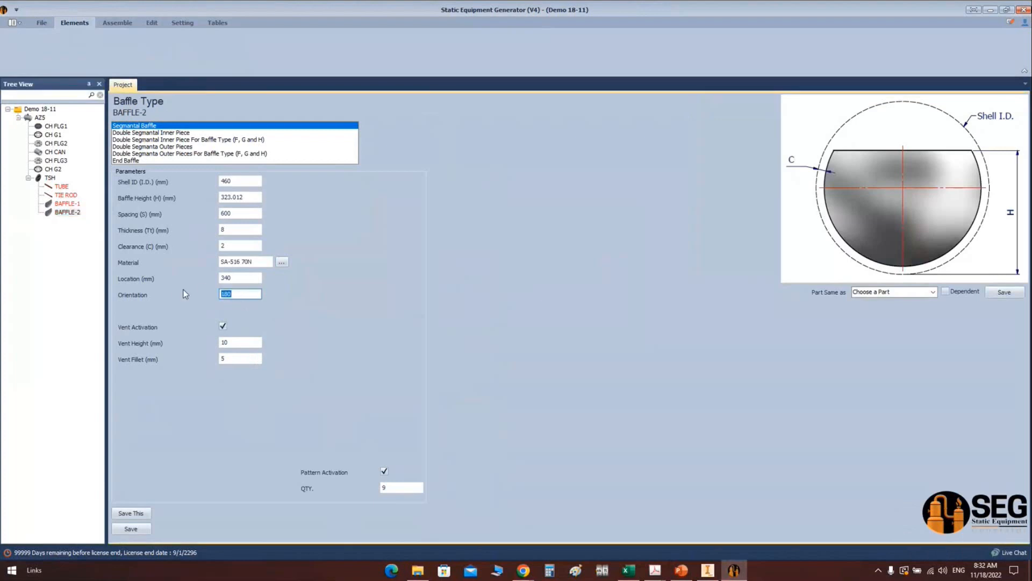
type("0")
Step: Consult the bundle sketch in the Acrobat thermal report, return to Static Equipment Generator, set BAFFLE-2's location to 640 mm, deactivate its vent and save
left_click_drag(225, 279, 213, 279)
left_click(655, 570)
left_click(565, 522)
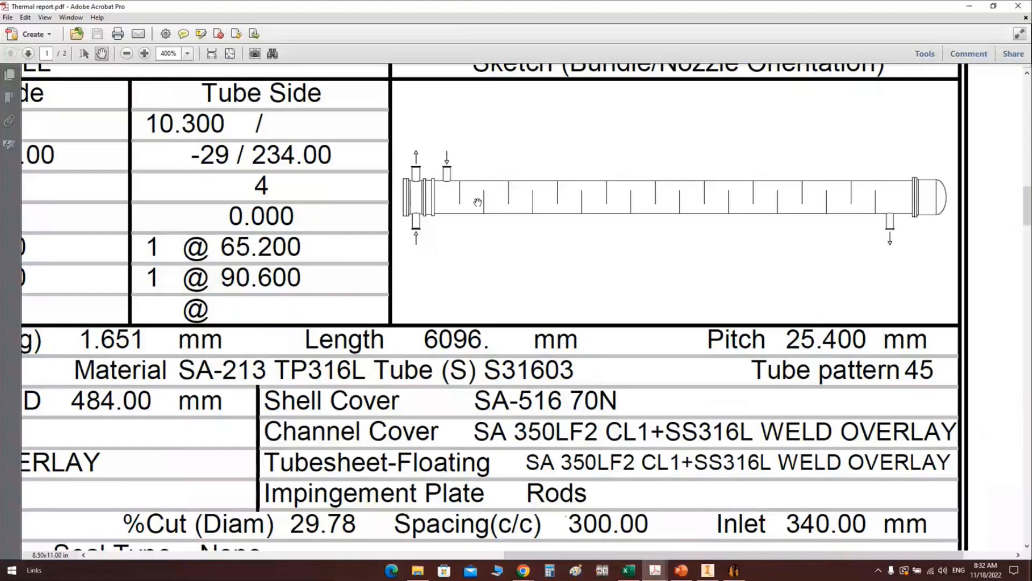
scroll(478, 202, "up", 2, "ctrl")
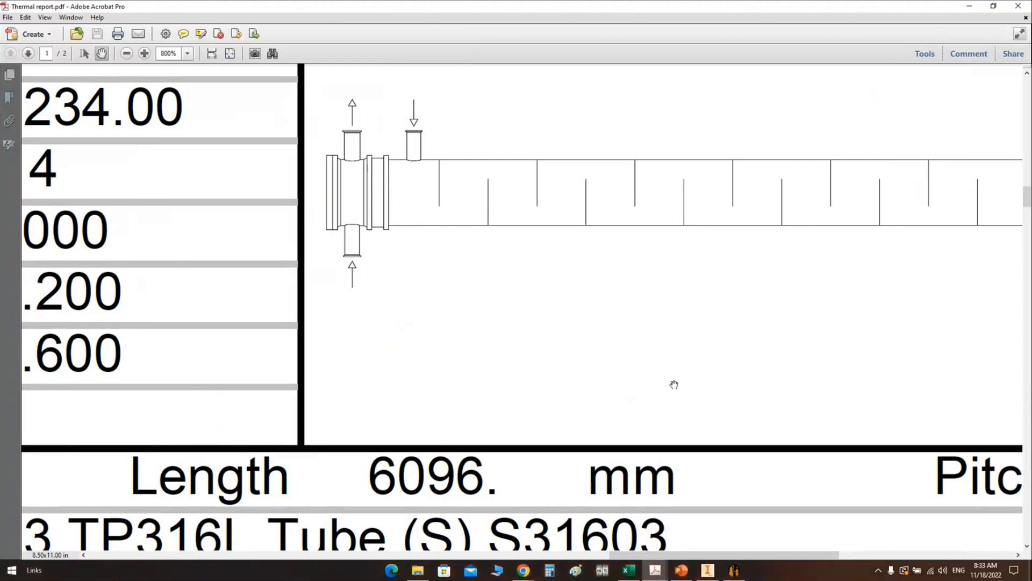
left_click(734, 570)
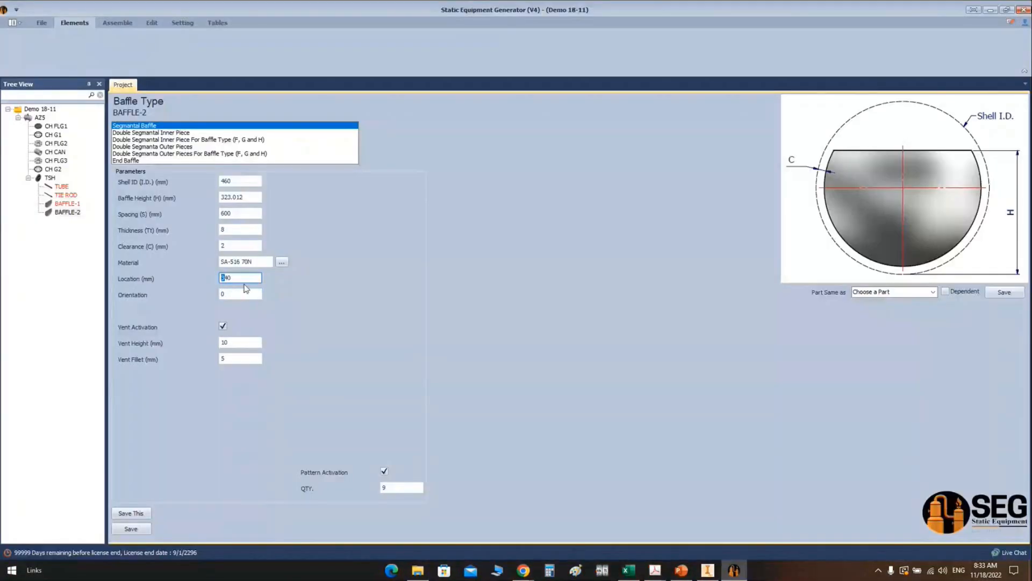
left_click(222, 326)
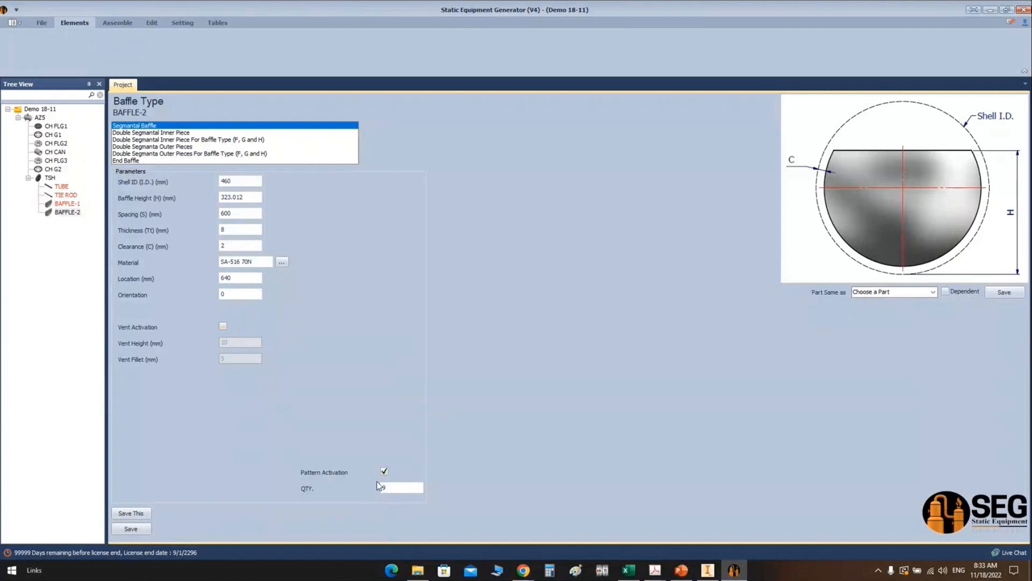
left_click(131, 528)
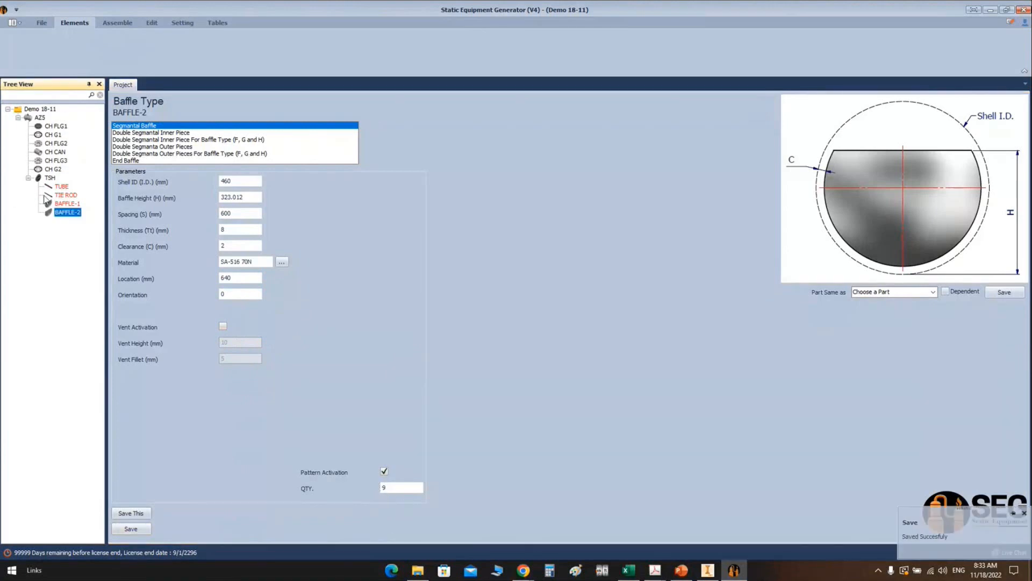
Step: Add a baffle named END BAFFLE to tubesheet TSH and set its type to End Baffle
left_click(50, 178)
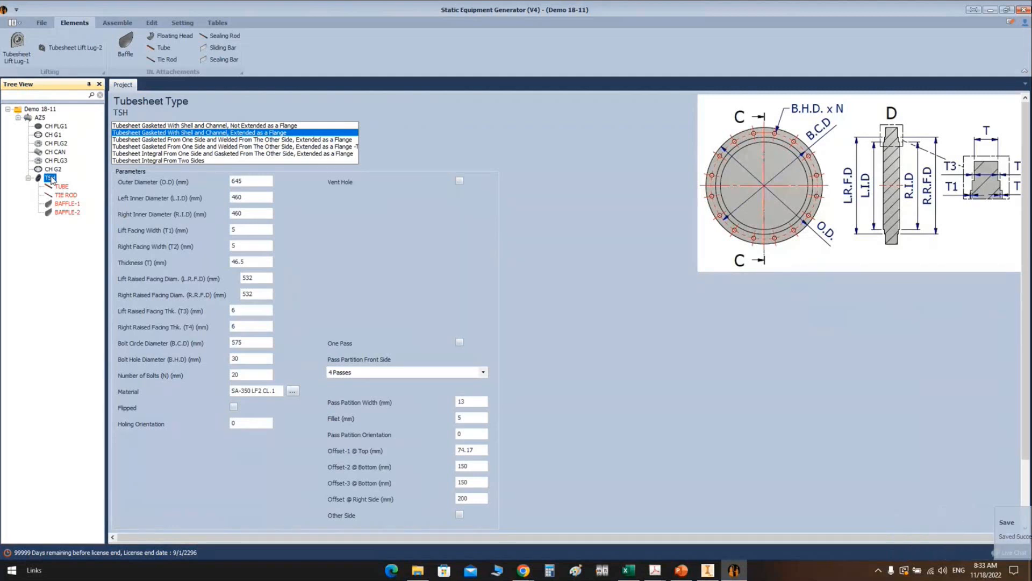
left_click(125, 43)
type("EN")
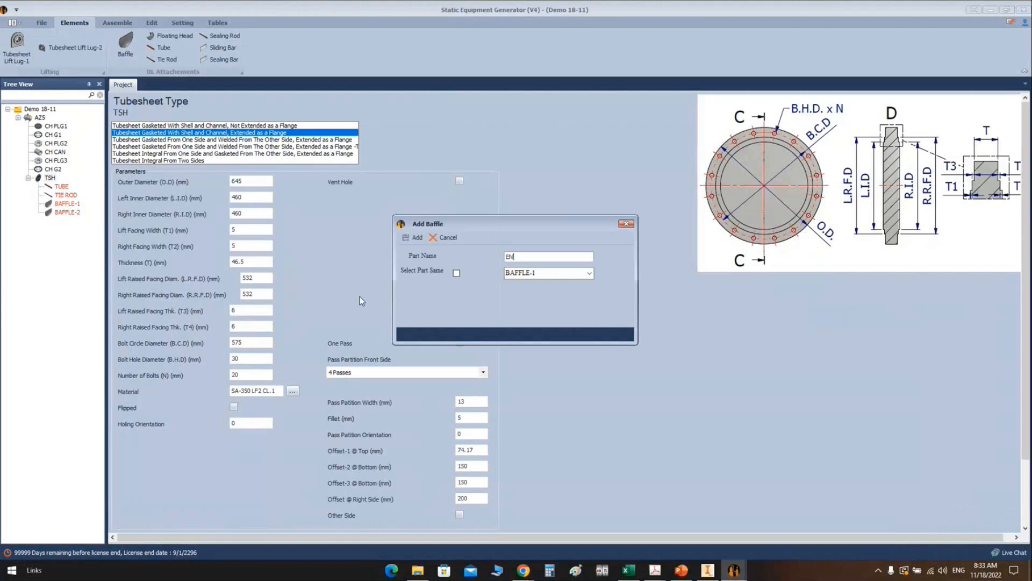
type("D BAFFLE")
key("Return")
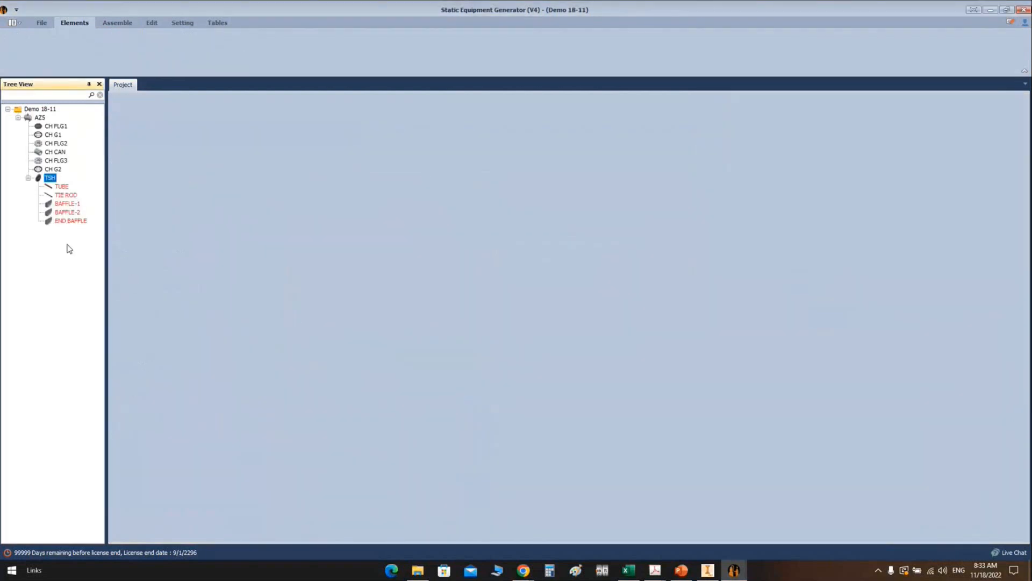
left_click(69, 221)
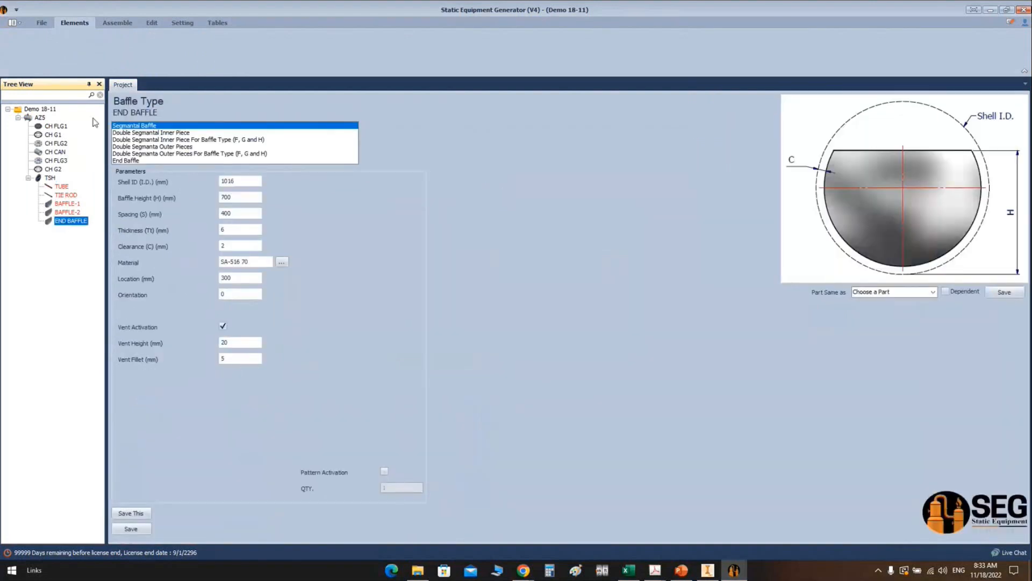
left_click(144, 161)
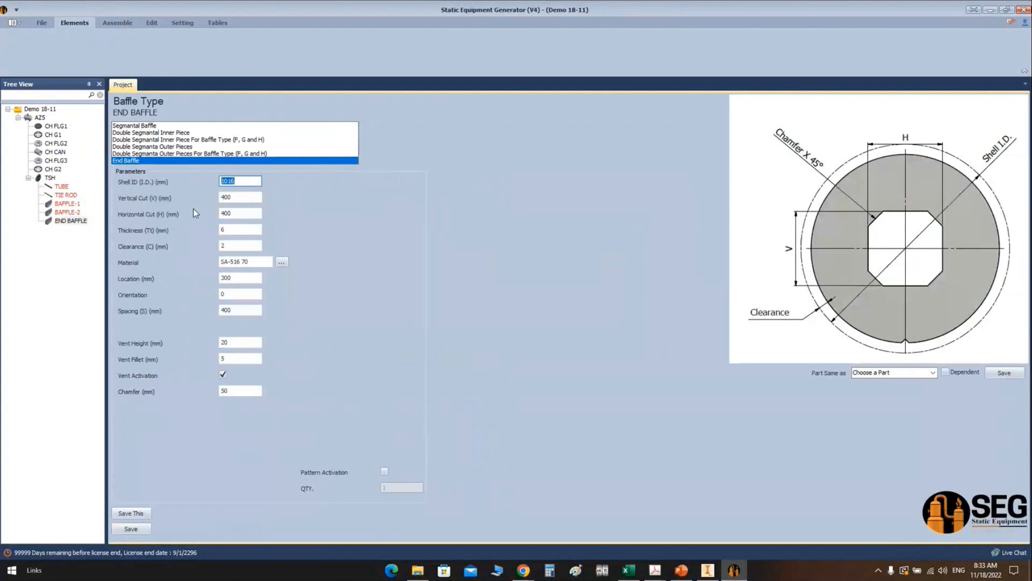
Step: Set END BAFFLE's shell ID to 460 mm and its vertical and horizontal cuts to 150 mm
type("460")
key("Tab")
type("150")
key("Tab")
type("150")
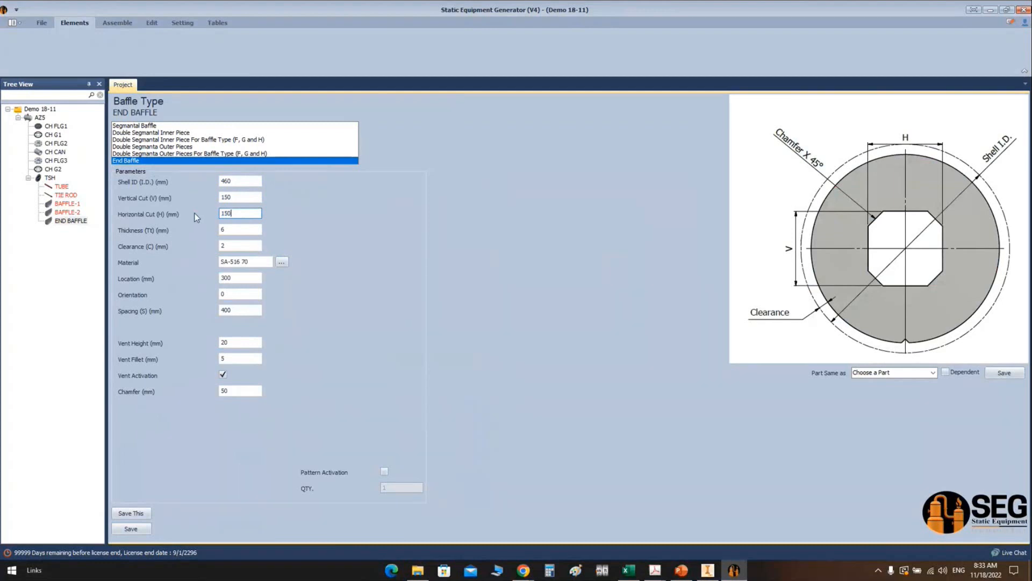
Step: Set END BAFFLE's thickness to 8 mm, material to SA-516 70N and location to 5600 mm
left_click(245, 230)
left_click_drag(245, 230, 190, 232)
left_click(240, 246)
left_click(249, 261)
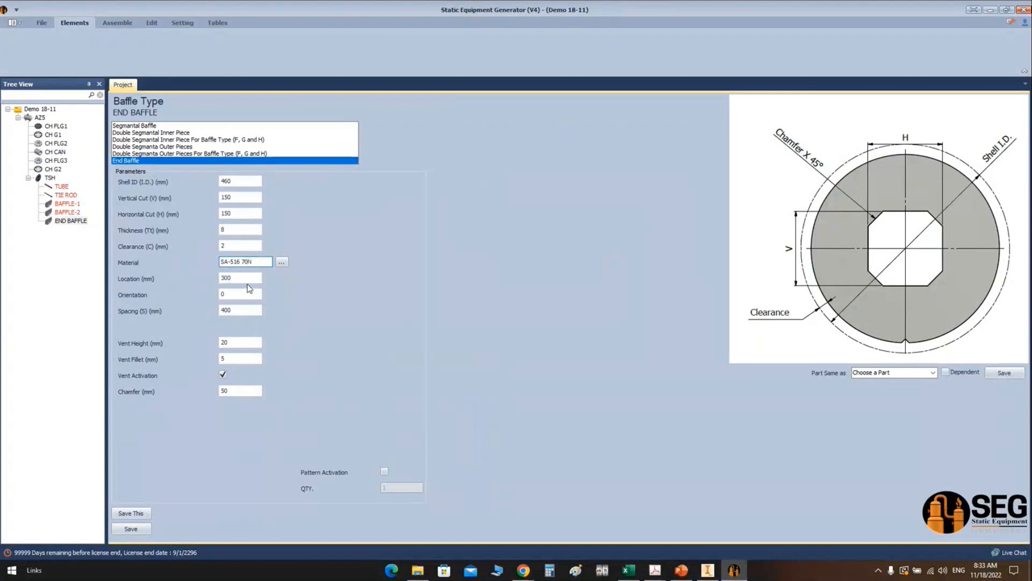
type("N")
key("Tab")
type("5600")
key("Tab")
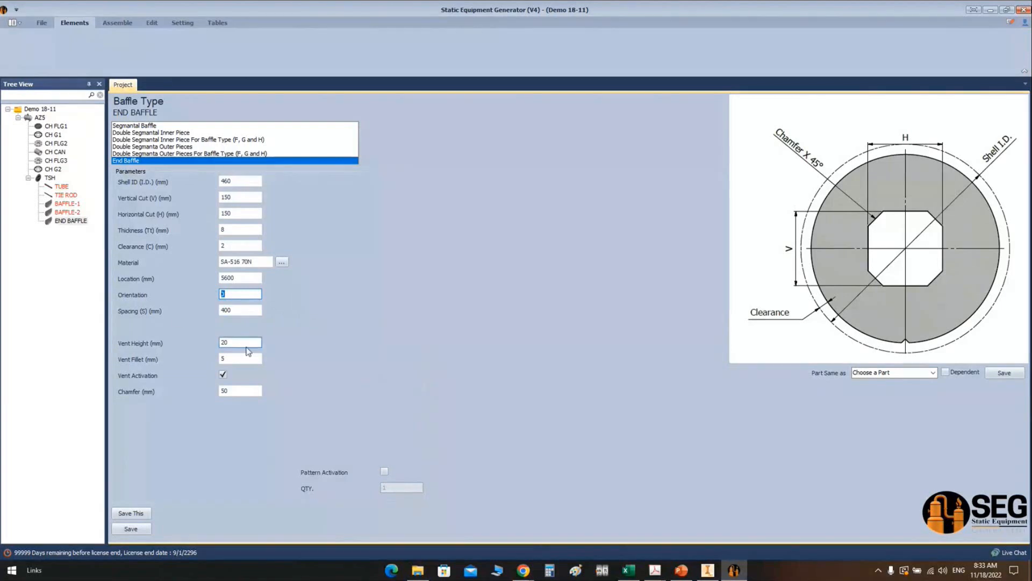
Step: Set END BAFFLE's vent height to 10 mm and chamfer to 20 mm
left_click(247, 344)
type("1")
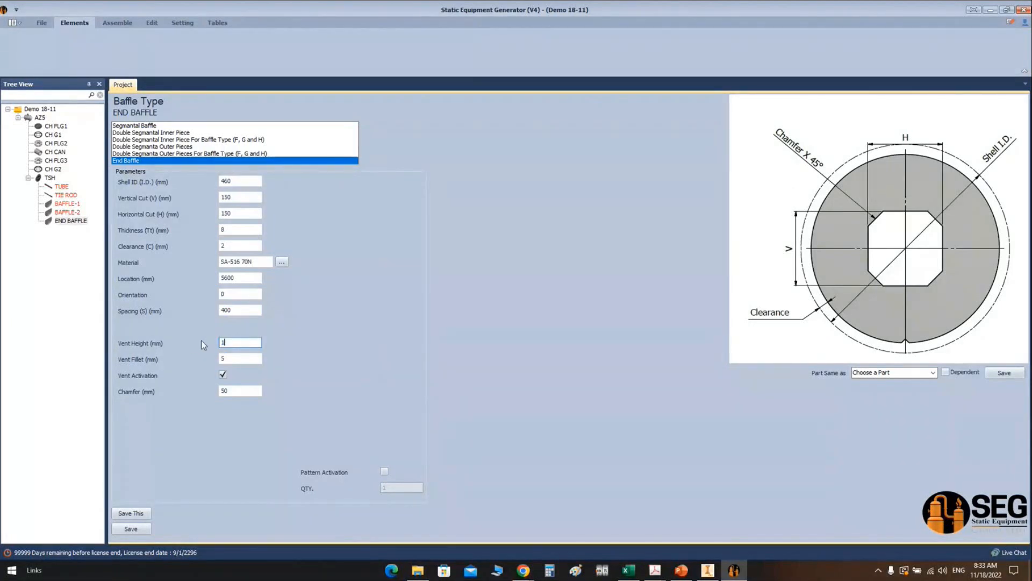
left_click(247, 394)
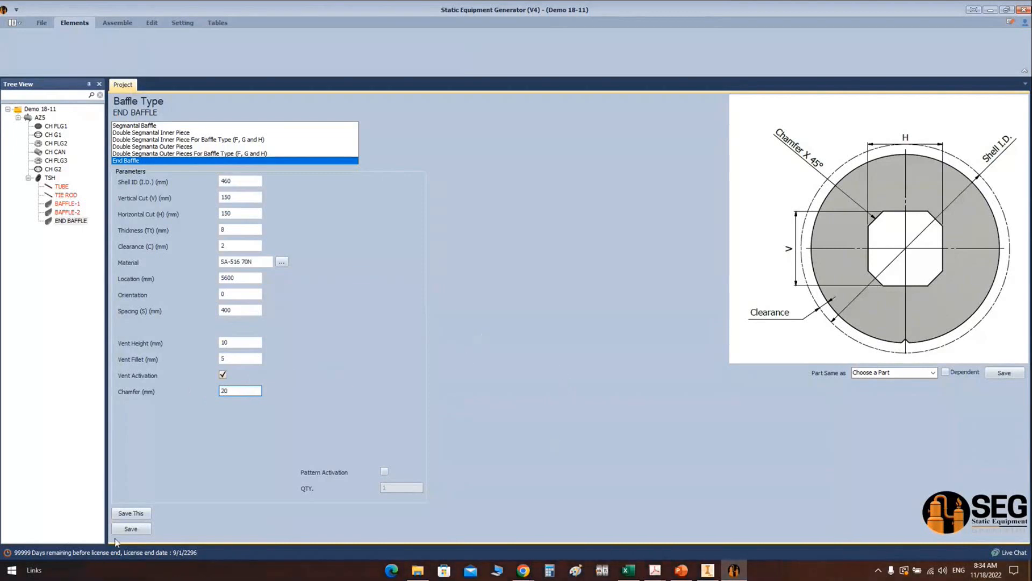
Step: Save the end baffle's parameters
left_click(129, 529)
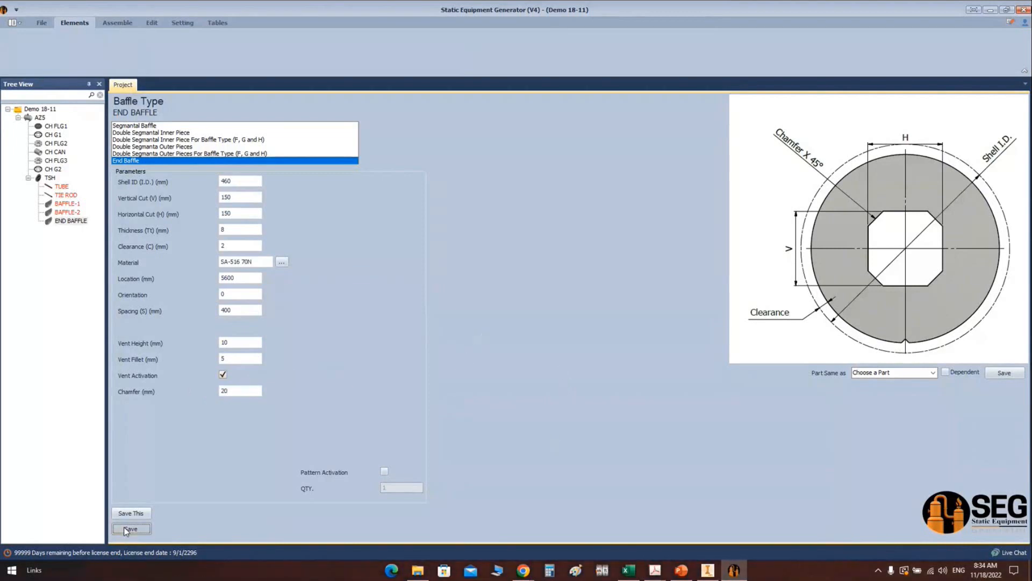
left_click(117, 23)
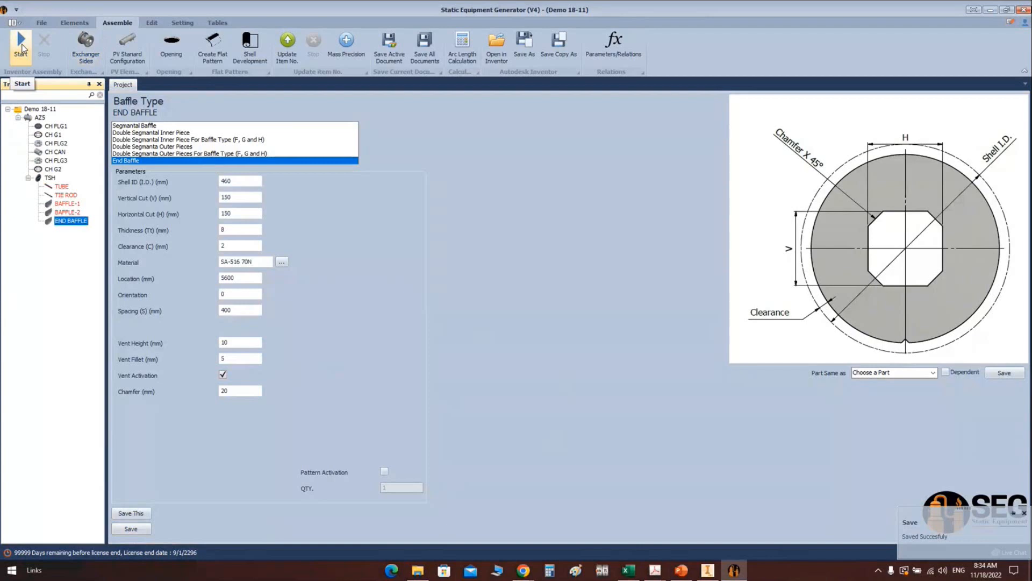
Step: Add a floating head named FH to the tubesheet TSH
left_click(50, 178)
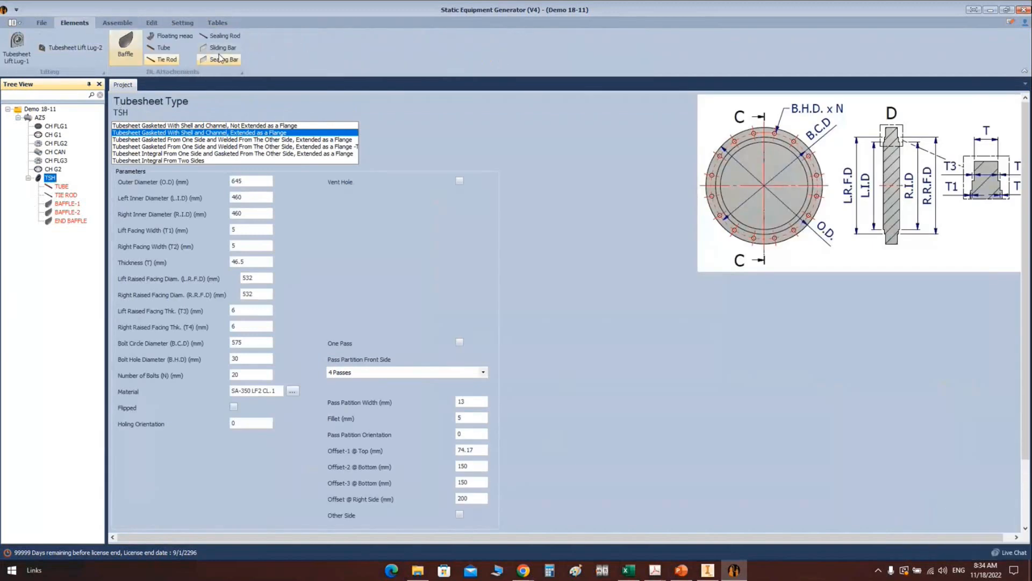
left_click(171, 37)
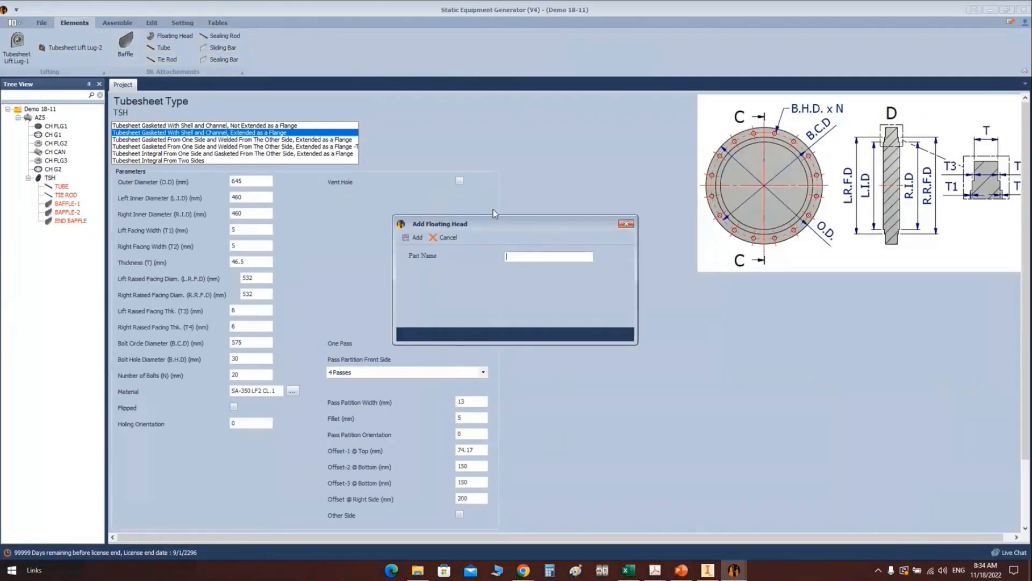
type("FH")
key("Return")
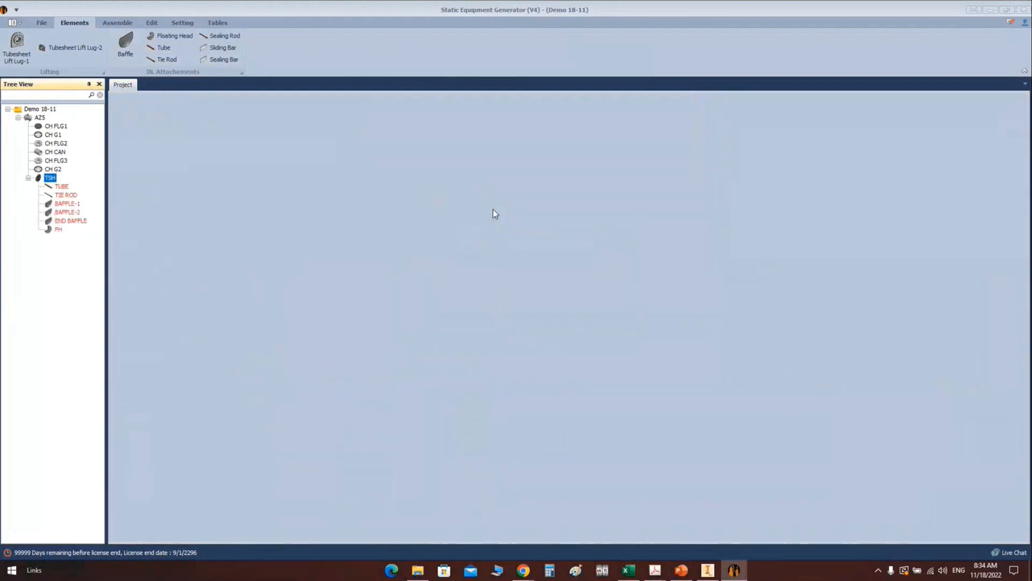
Step: Set the floating head FH's outer diameter to 453 mm and both its left and right RF diameters to 429 mm
left_click(53, 230)
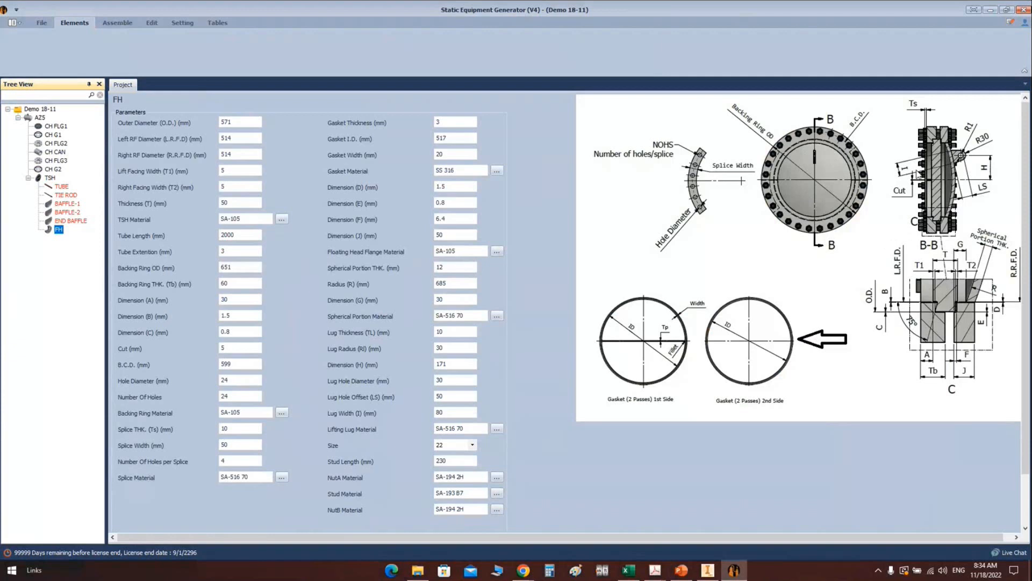
left_click(242, 123)
left_click_drag(242, 123, 137, 124)
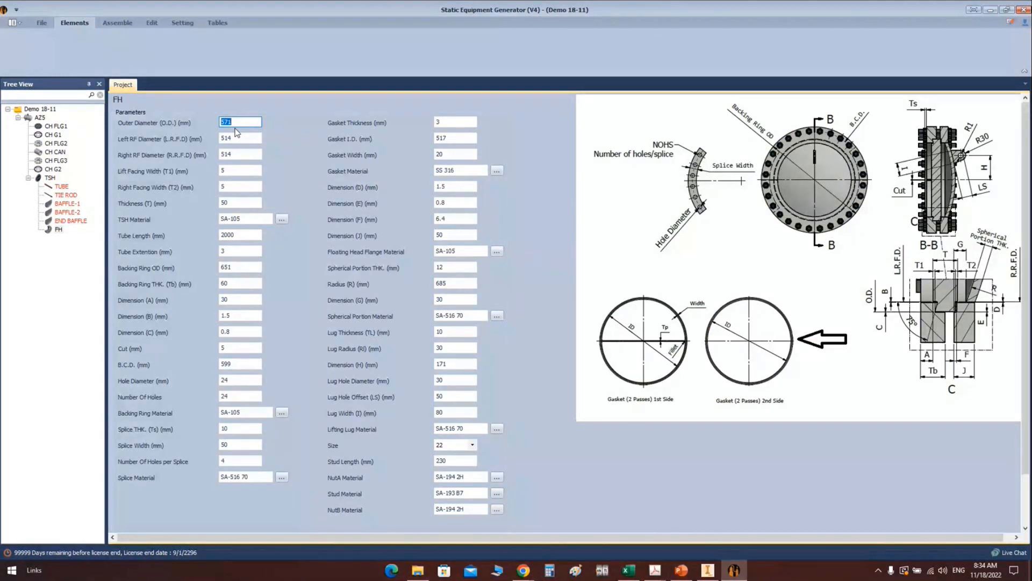
type("453")
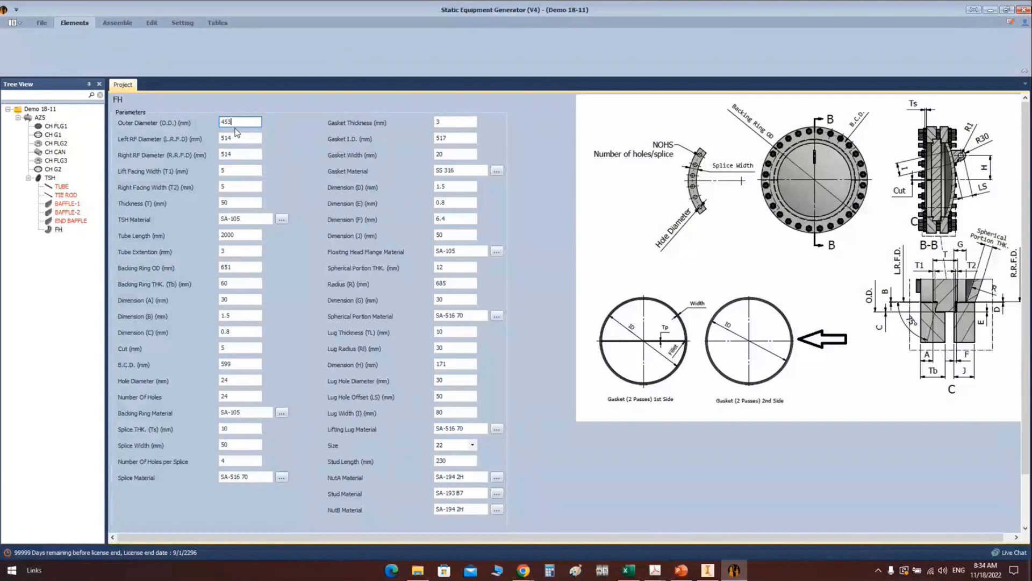
key("Tab")
type("4")
type("39")
left_click_drag(228, 139, 224, 139)
type("29")
key("Tab")
left_click_drag(243, 158, 181, 156)
type("429")
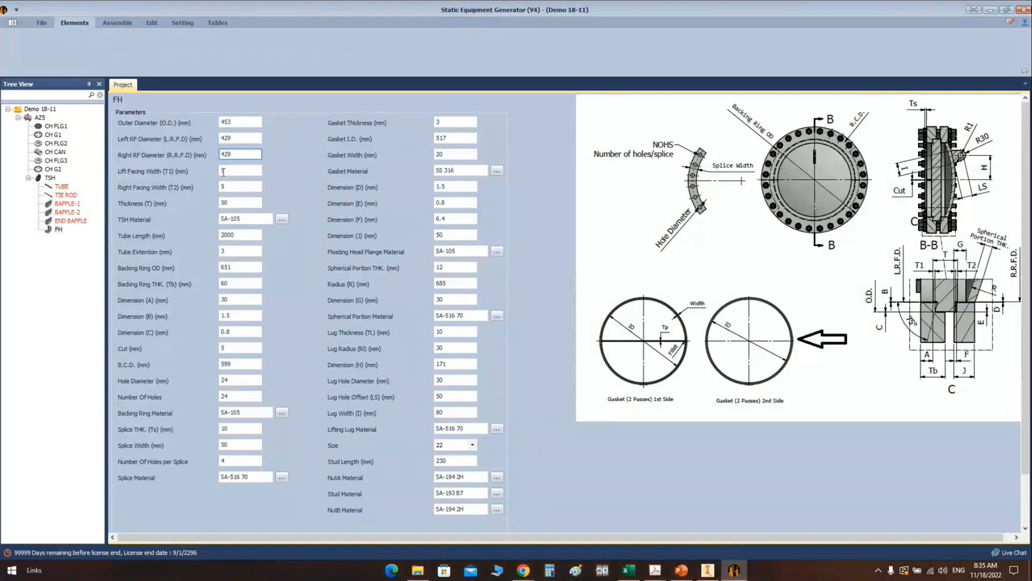
Step: Set the floating head's thickness (T) to 60 mm
key("Tab")
key("Tab")
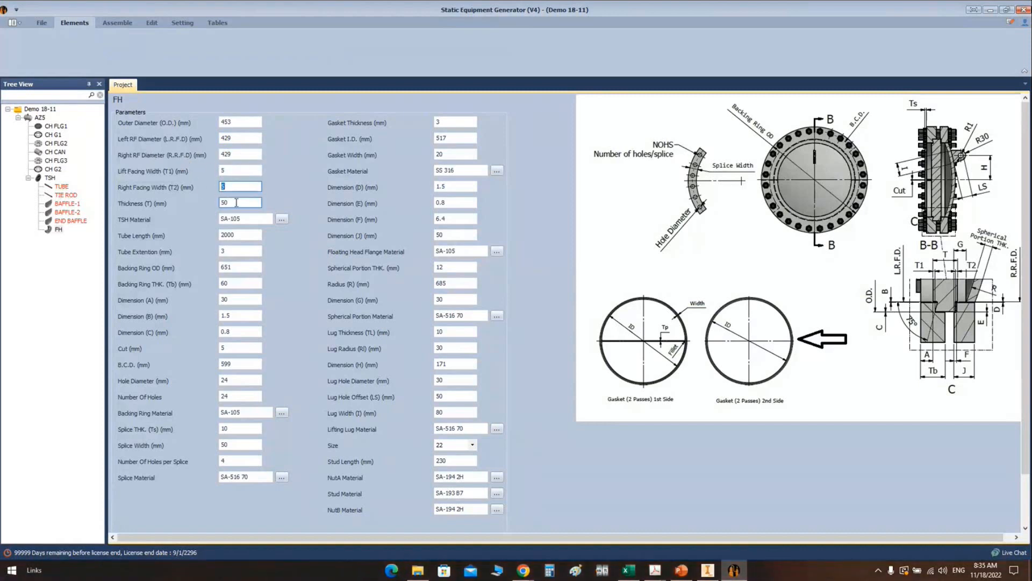
key("Tab")
type("6")
key("Tab")
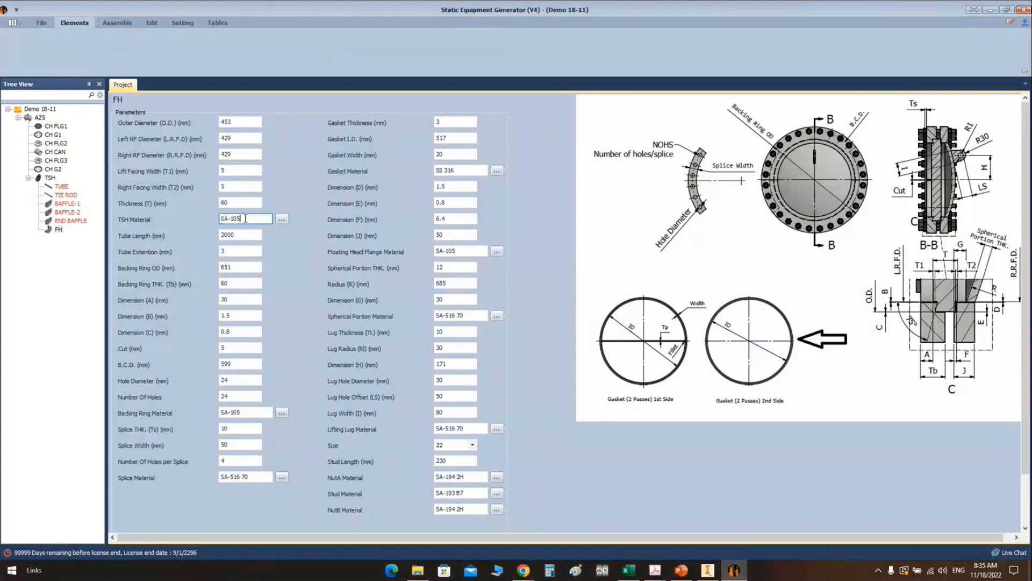
Step: Copy SA-350 LF2 CL.1 from the material list in Excel and enter it as the floating head's TSH material
left_click(627, 571)
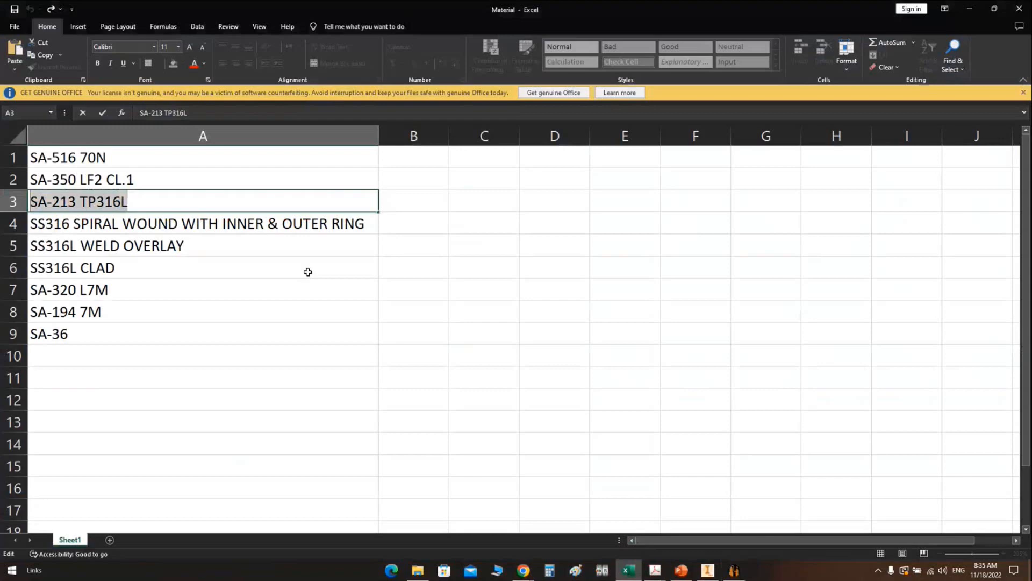
double_click(141, 179)
key("shift+Home")
key("ctrl+c")
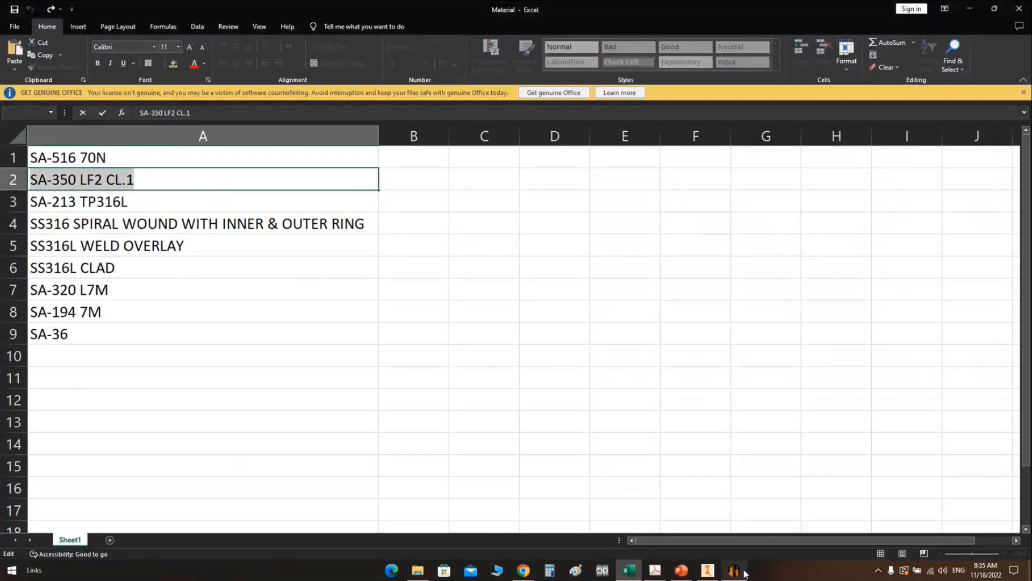
left_click(742, 571)
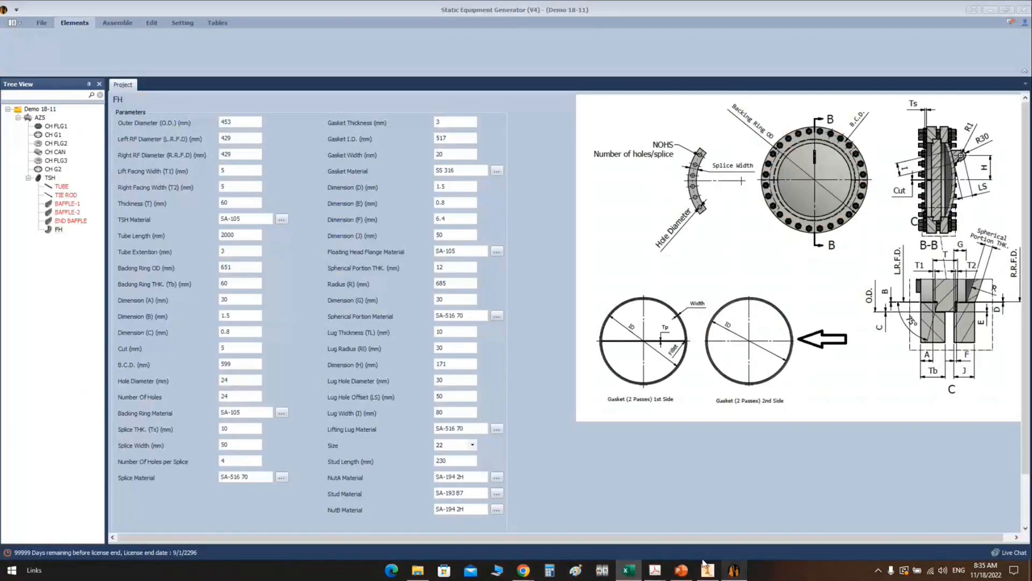
key("ctrl+v")
key("Tab")
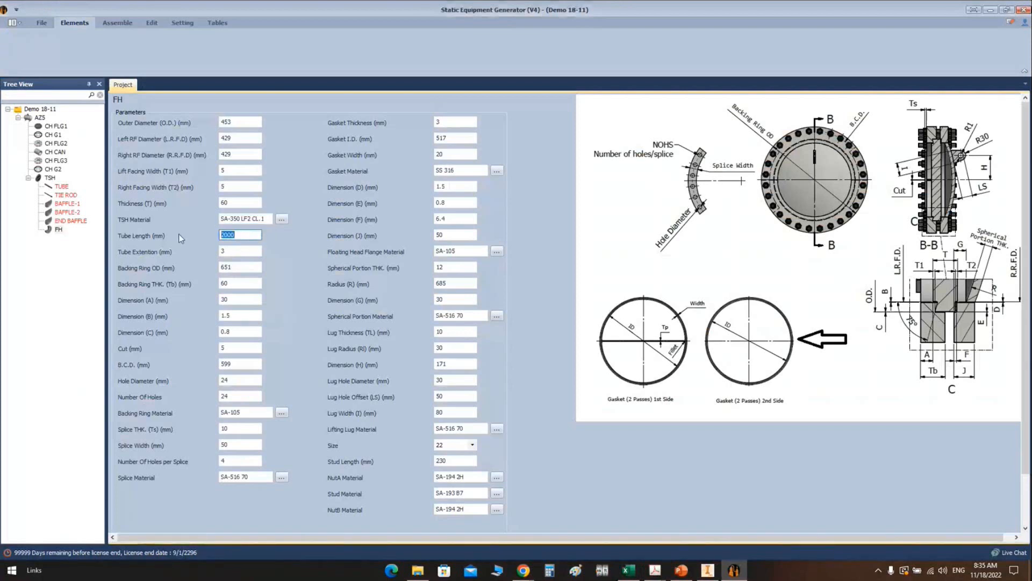
Step: Set the tube length to 6096 mm, the backing ring OD to 535 mm and the backing ring thickness to 60 mm
type("6096")
key("Tab")
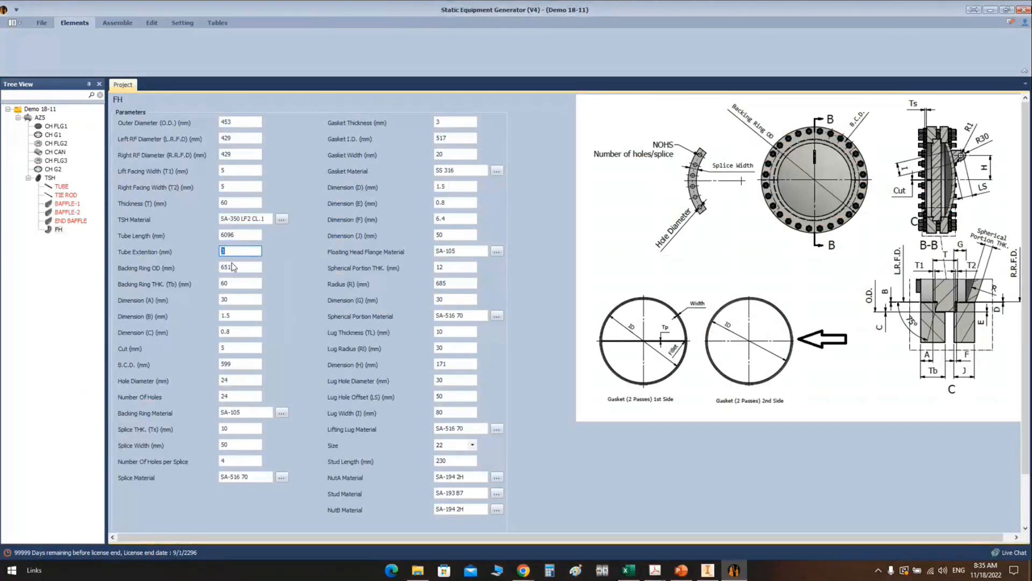
key("Tab")
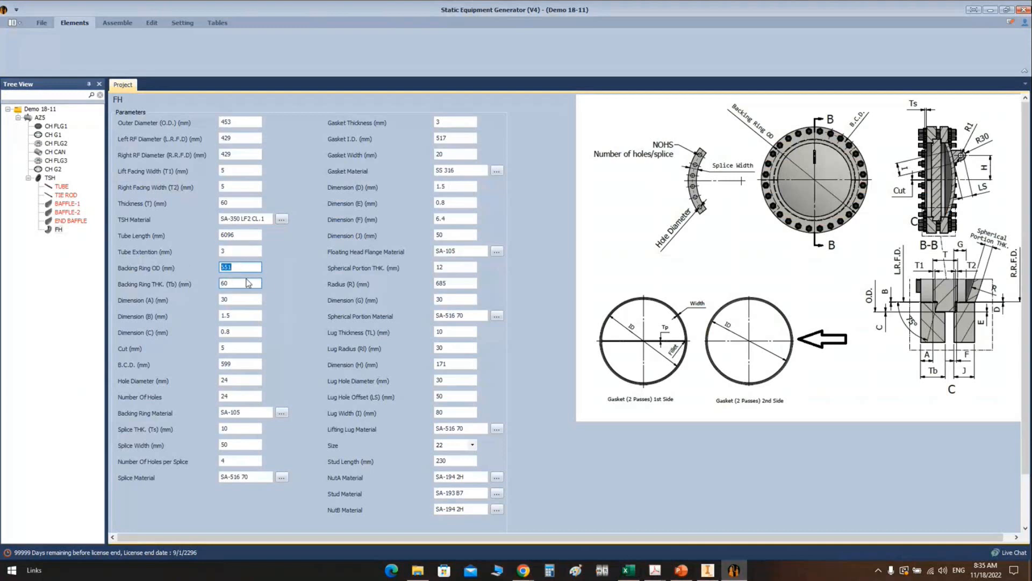
type("535")
key("Tab")
type("60")
key("Tab")
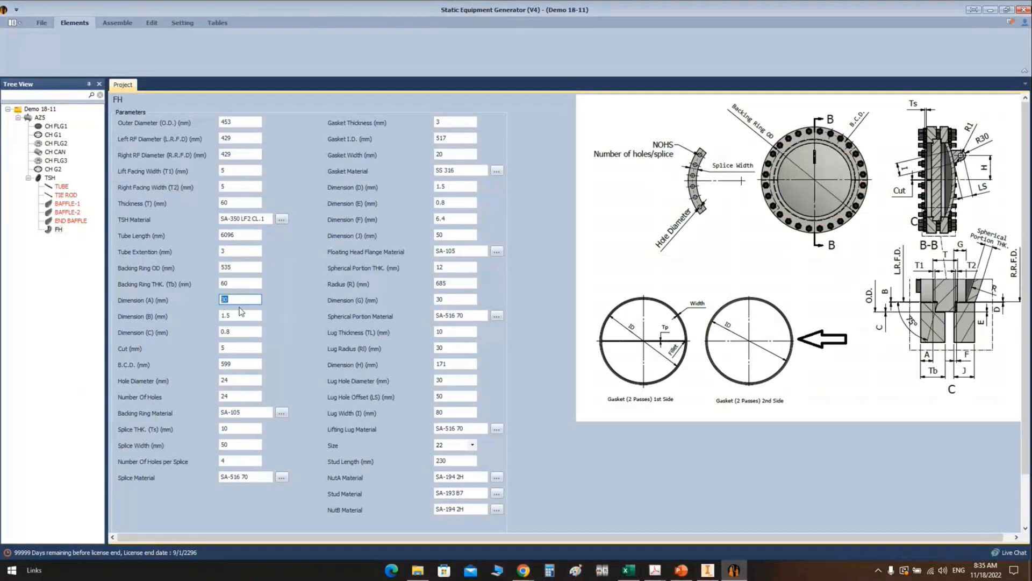
Step: Set the B.C.D. to 487 mm, the hole diameter to 22 mm and the backing ring material to SA-350 LF2 CL.1
left_click(236, 366)
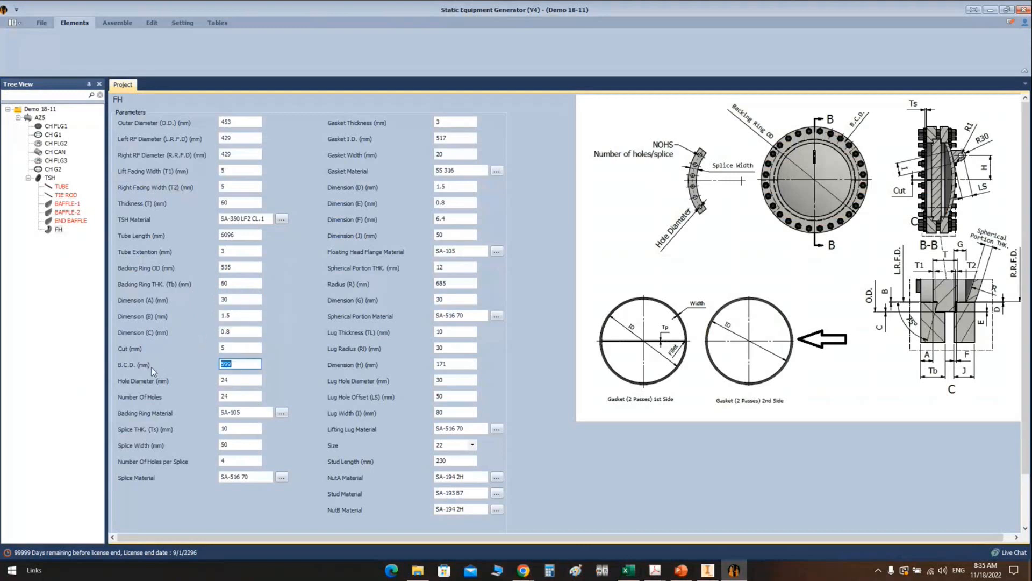
type("487")
key("Tab")
type("22")
key("Tab")
key("Tab")
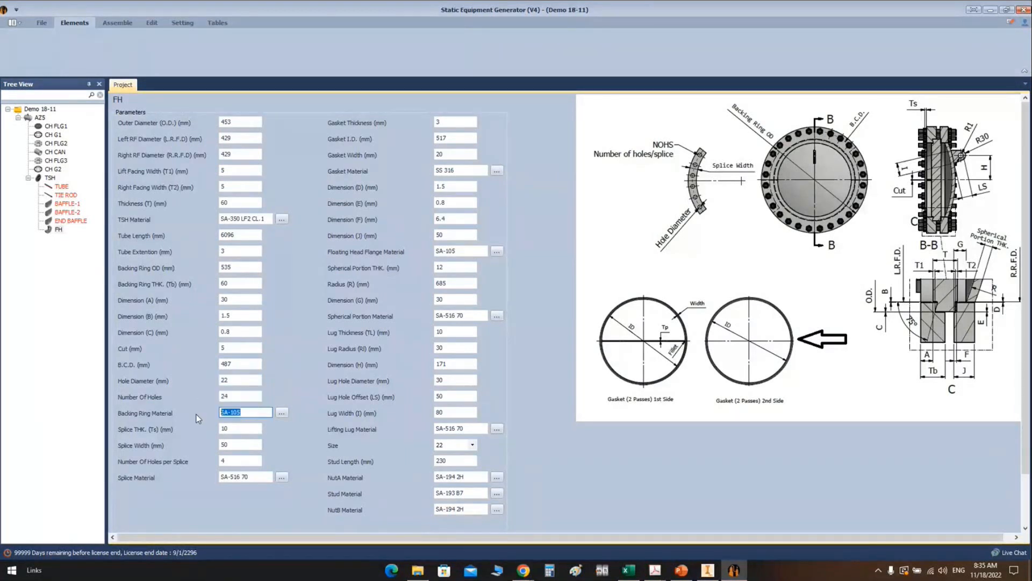
type("SA-350 LF2 CL.1")
key("Tab")
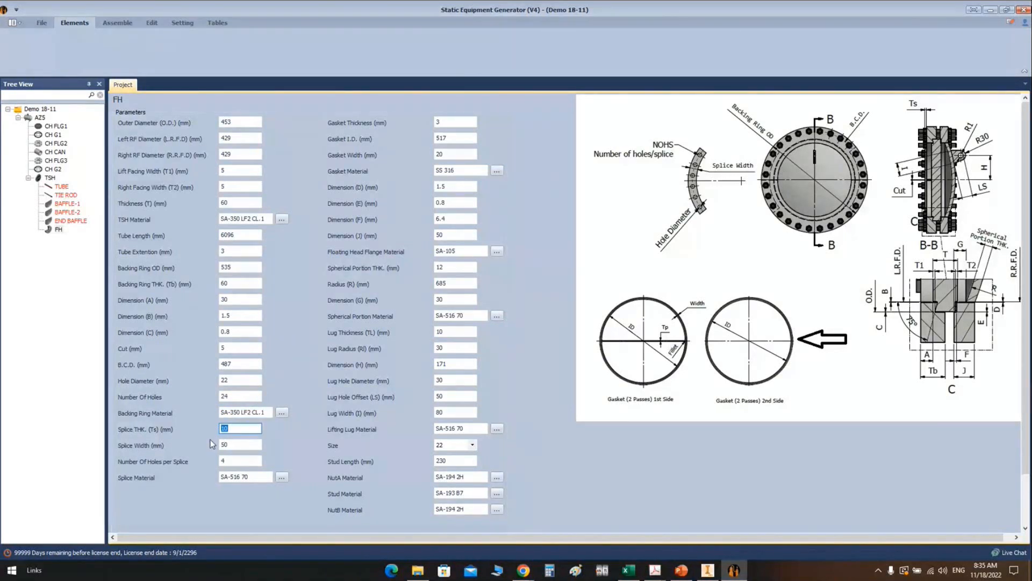
Step: Change the splice material to SA-516 70N
key("Tab")
key("Tab")
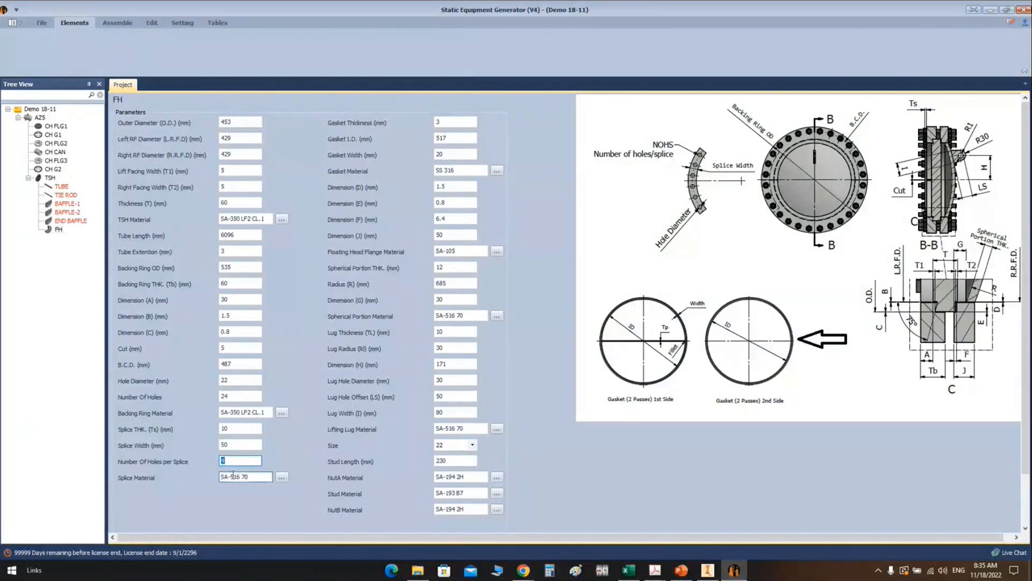
left_click(253, 478)
type("N")
Step: Set the gasket thickness to 4.5 mm, its inner diameter to 432 mm and its width to 10 mm
left_click(455, 123)
type("4.5")
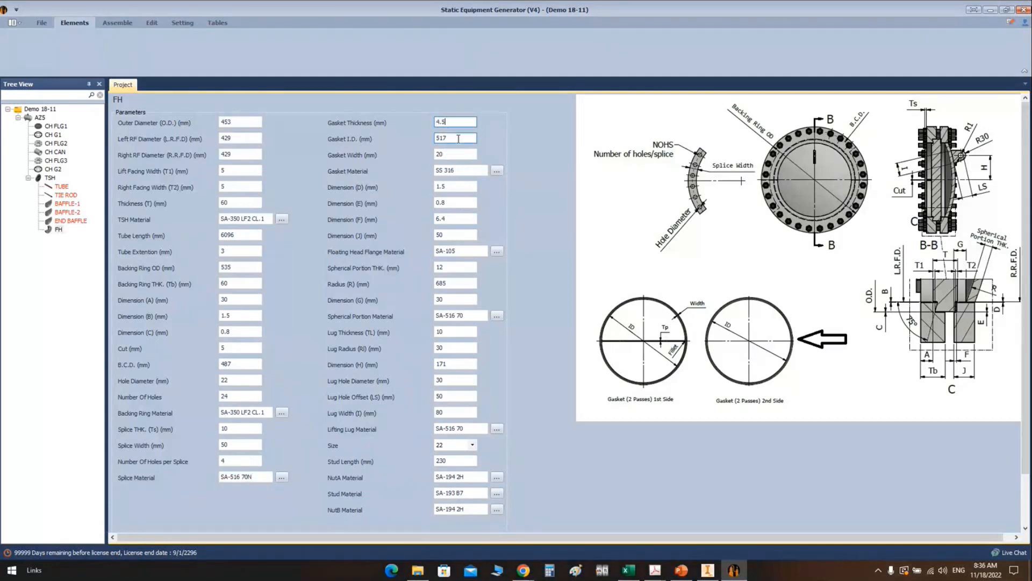
key("Tab")
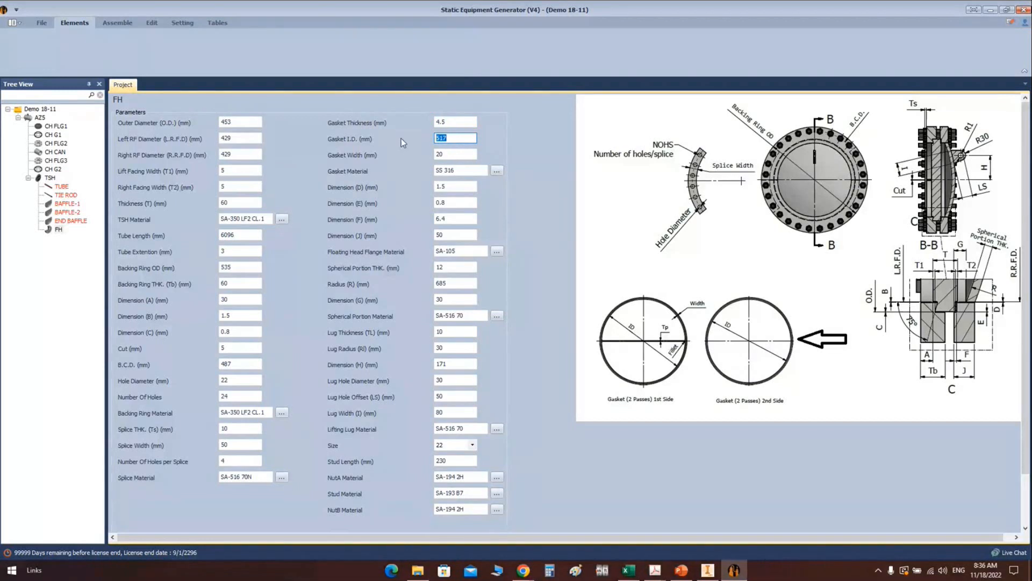
type("432")
key("Tab")
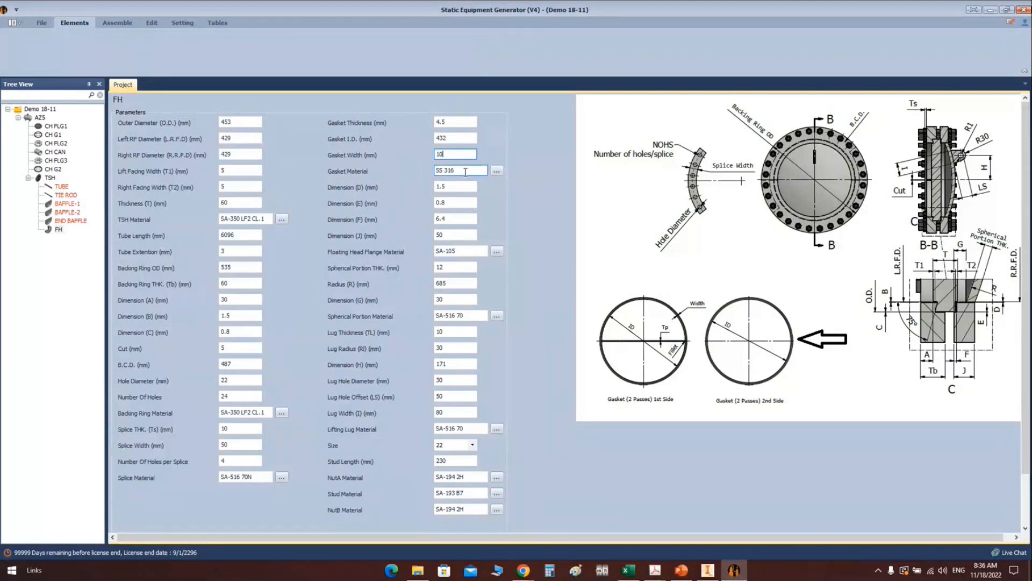
Step: Copy SS316 SPIRAL WOUND WITH INNER & OUTER RING from the Excel material list and enter it as the gasket material
left_click(627, 572)
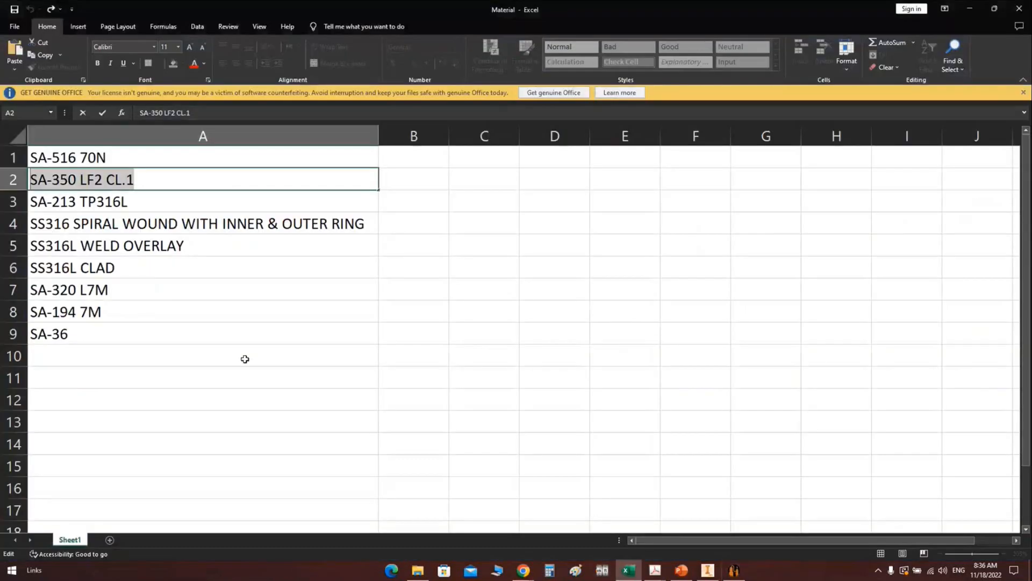
left_click(350, 231)
double_click(363, 224)
left_click_drag(365, 225, 21, 227)
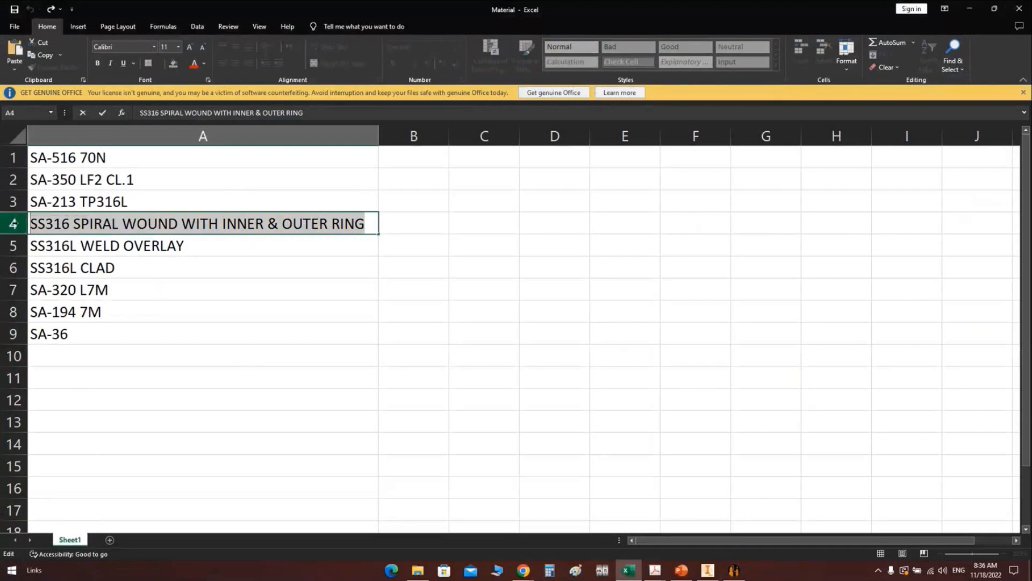
left_click(733, 572)
key("ctrl+v")
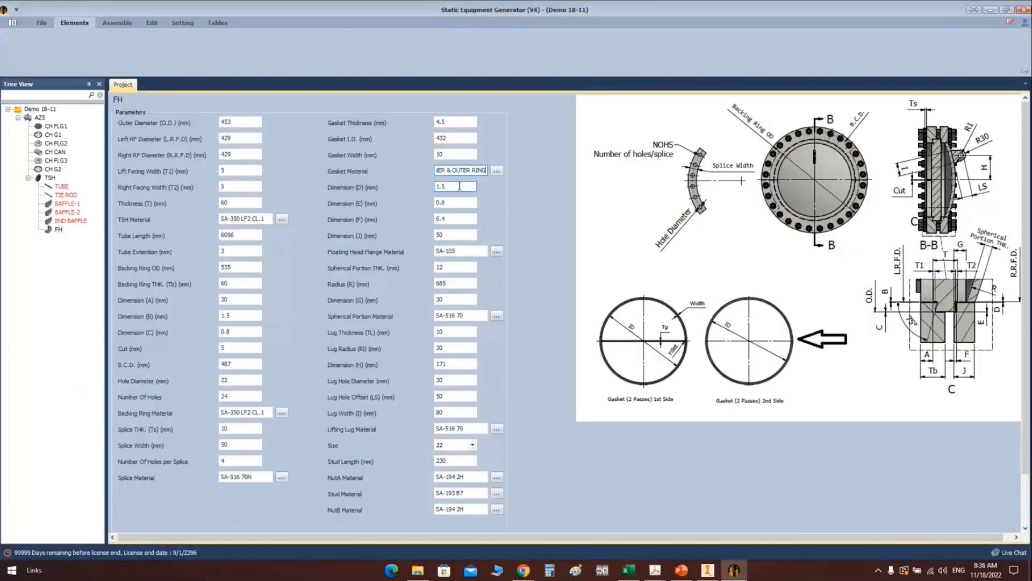
Step: Copy SA-350 LF2 CL.1 from the Excel material list and enter it as the floating head flange material
left_click(459, 186)
left_click_drag(463, 251, 401, 252)
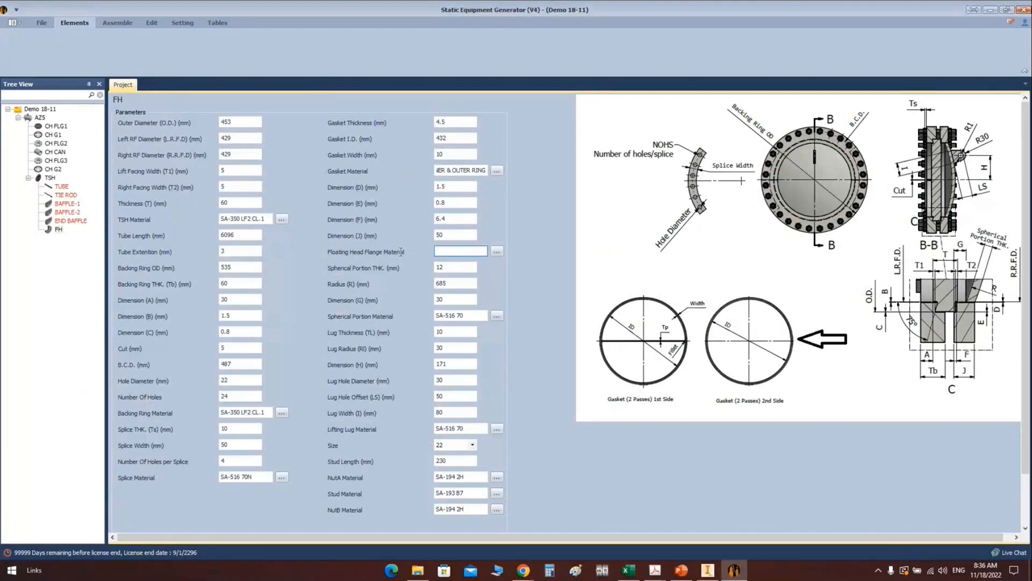
left_click(629, 569)
double_click(145, 179)
left_click_drag(145, 179, 31, 179)
key("ctrl+c")
left_click(740, 572)
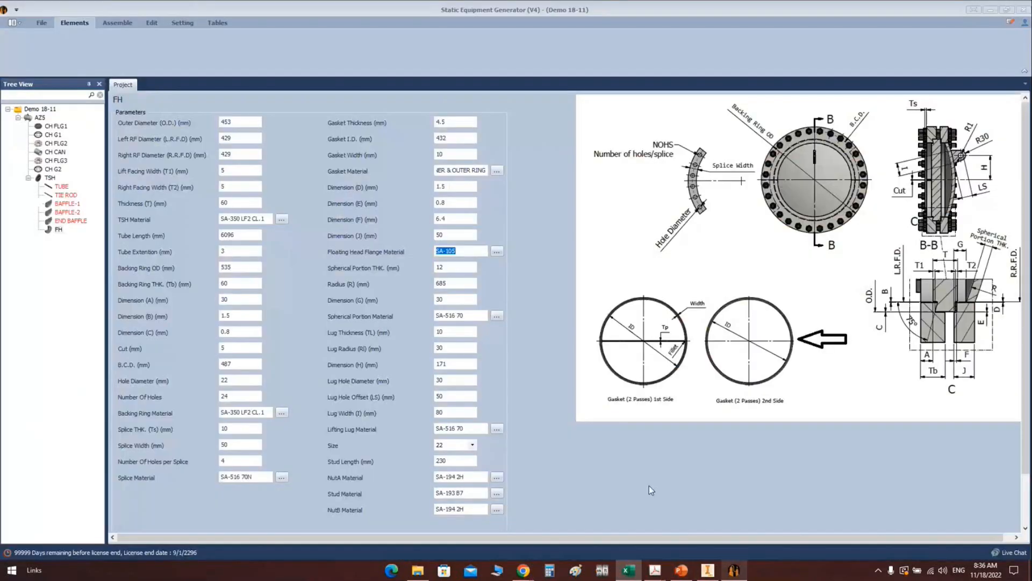
key("ctrl+v")
Step: Set the spherical portion's thickness to 8.5 mm, its radius to 325 mm and its material to SA-516 70N
left_click(447, 267)
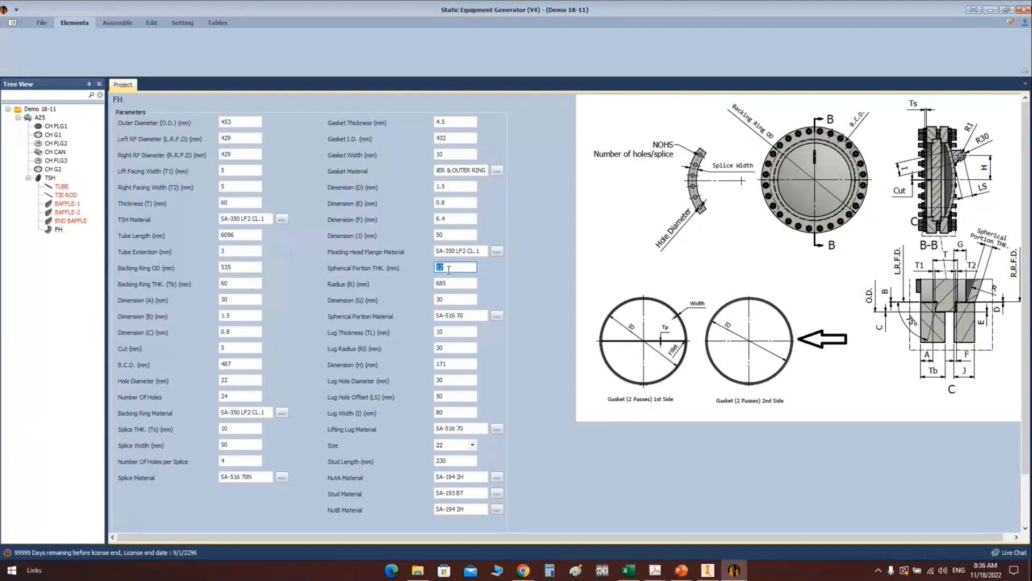
type("8.5")
left_click(456, 283)
left_click_drag(456, 283, 398, 286)
type("325")
left_click(479, 315)
Step: Change the lifting lug material to SA-516 70N and choose stud size 20
left_click(460, 333)
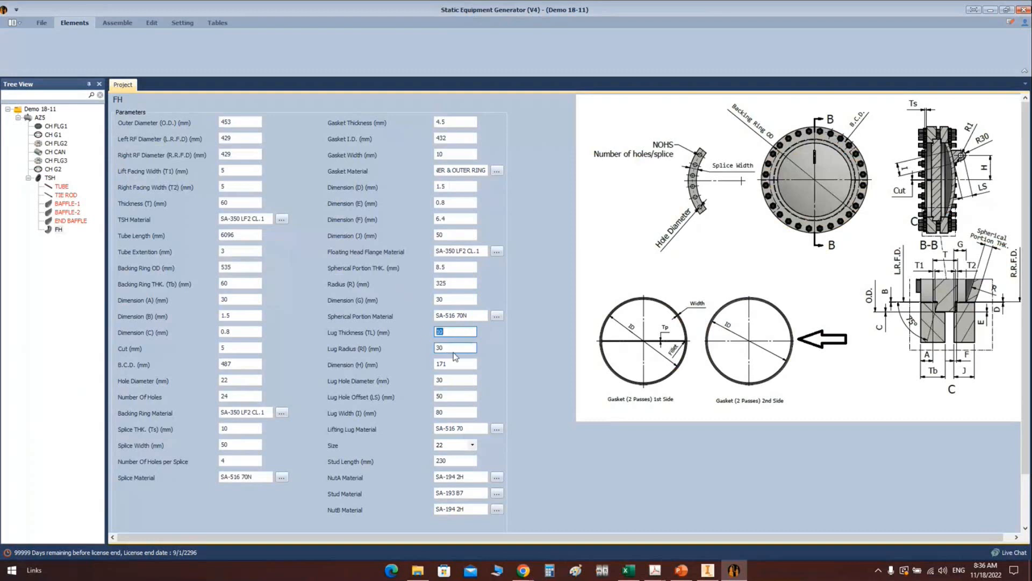
left_click(456, 348)
left_click(452, 364)
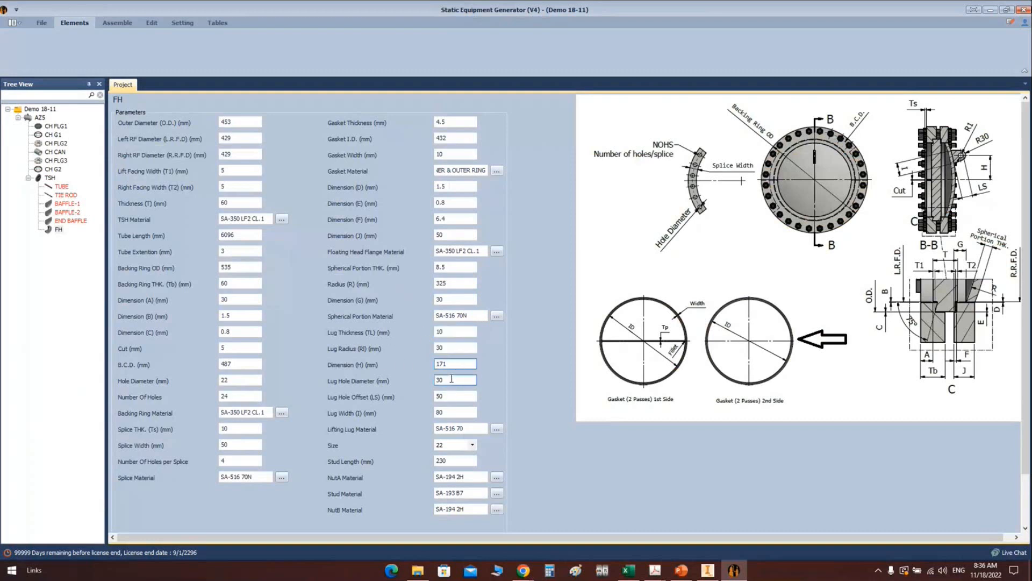
double_click(451, 380)
left_click(453, 398)
left_click(472, 429)
left_click(473, 445)
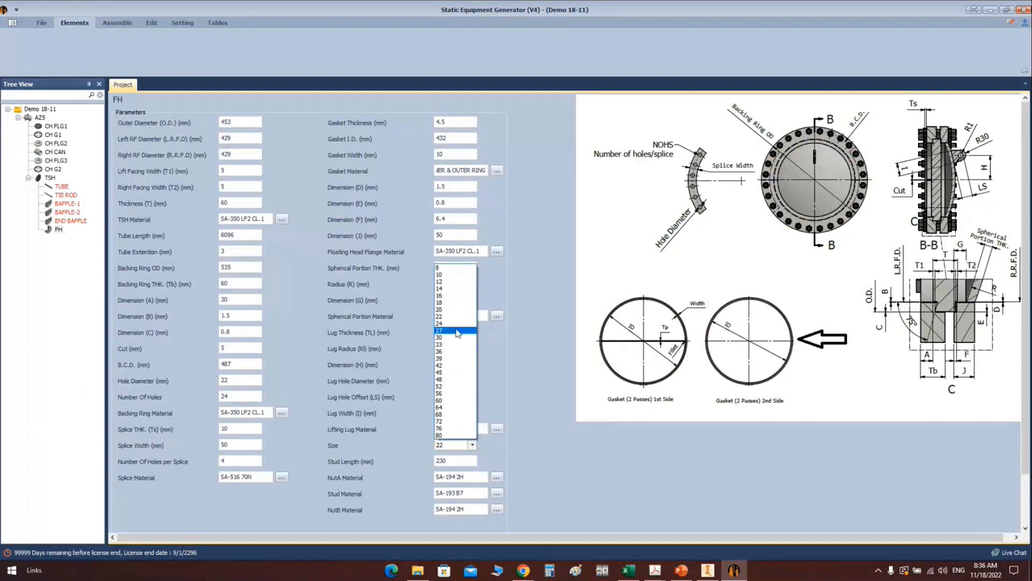
left_click(446, 310)
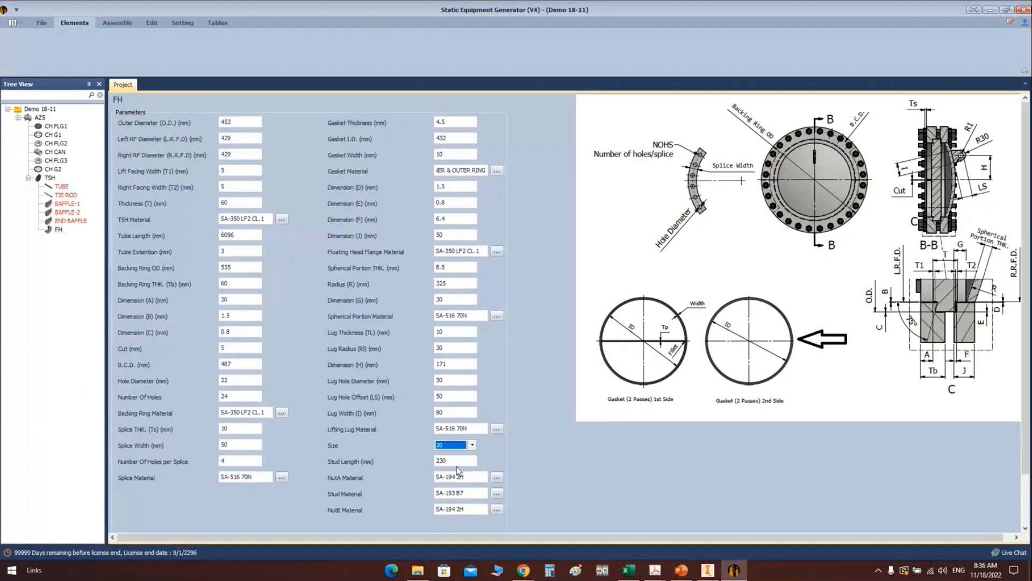
Step: Set the stud length to 200 mm and change both nut materials to SA-194 7M
key("Tab")
type("200")
left_click(457, 477)
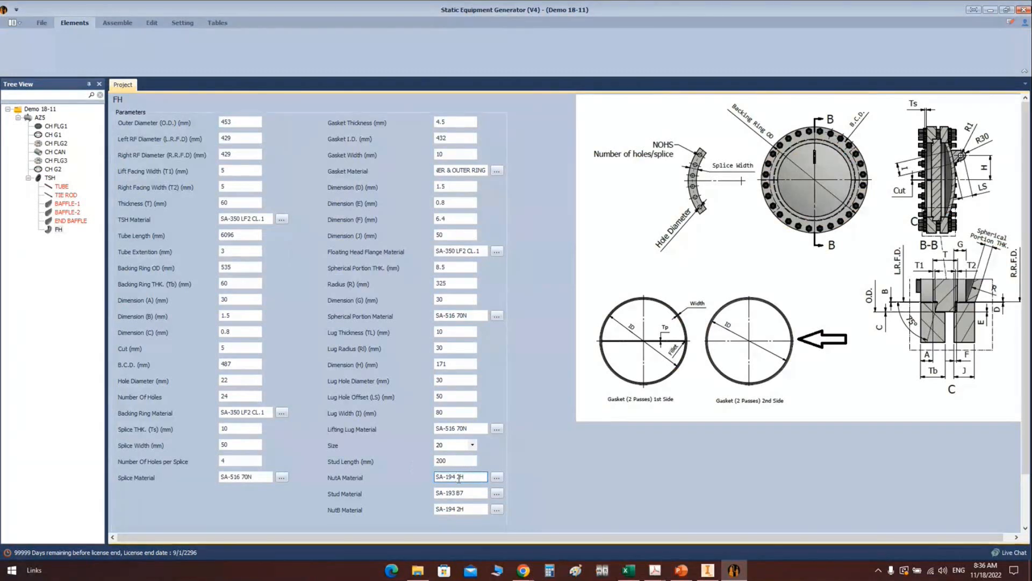
left_click_drag(457, 478, 479, 478)
type("7M")
double_click(479, 509)
type("7M")
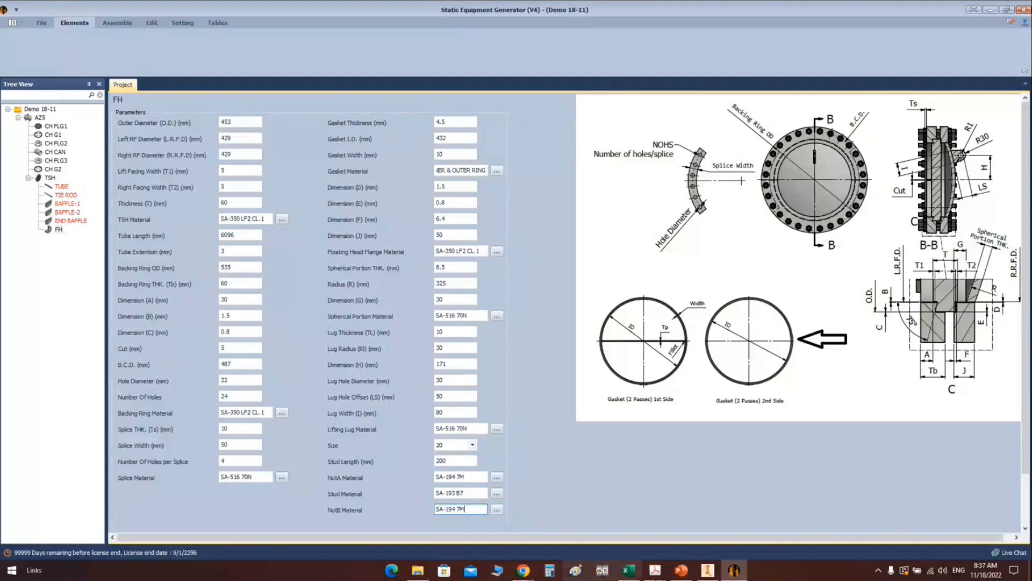
Step: Copy SA-320 L7M from the Excel material list, enter it as the stud material and save the floating head
left_click(629, 570)
double_click(140, 289)
left_click_drag(109, 290, 22, 300)
key("ctrl+c")
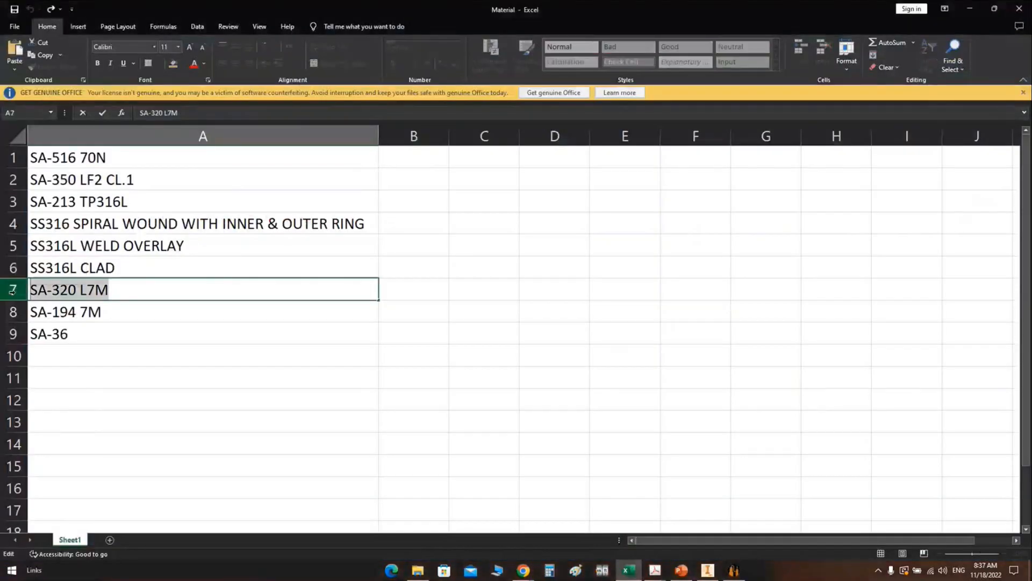
left_click(735, 576)
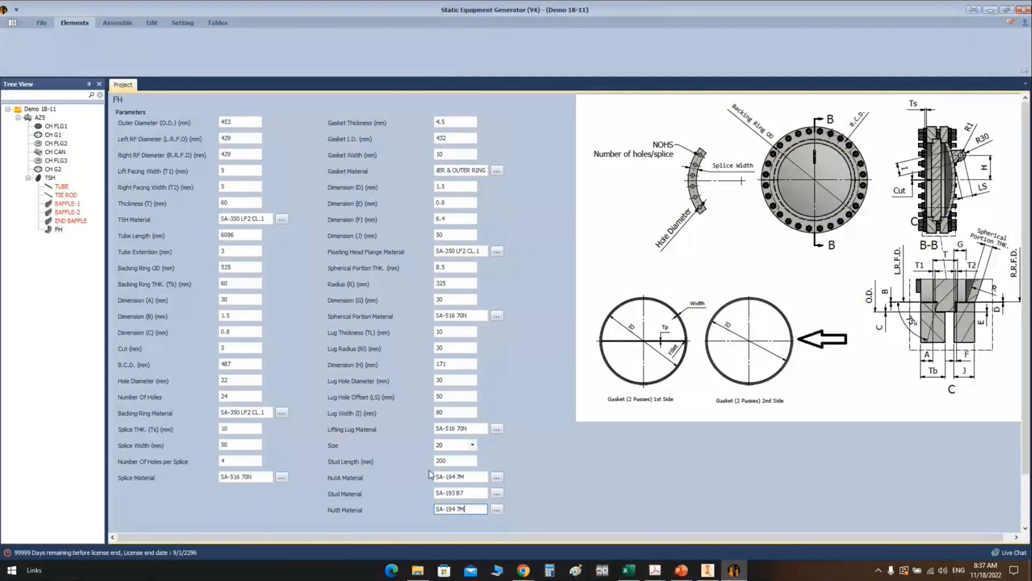
left_click_drag(474, 492, 392, 490)
key("ctrl+v")
scroll(391, 488, "down", 2)
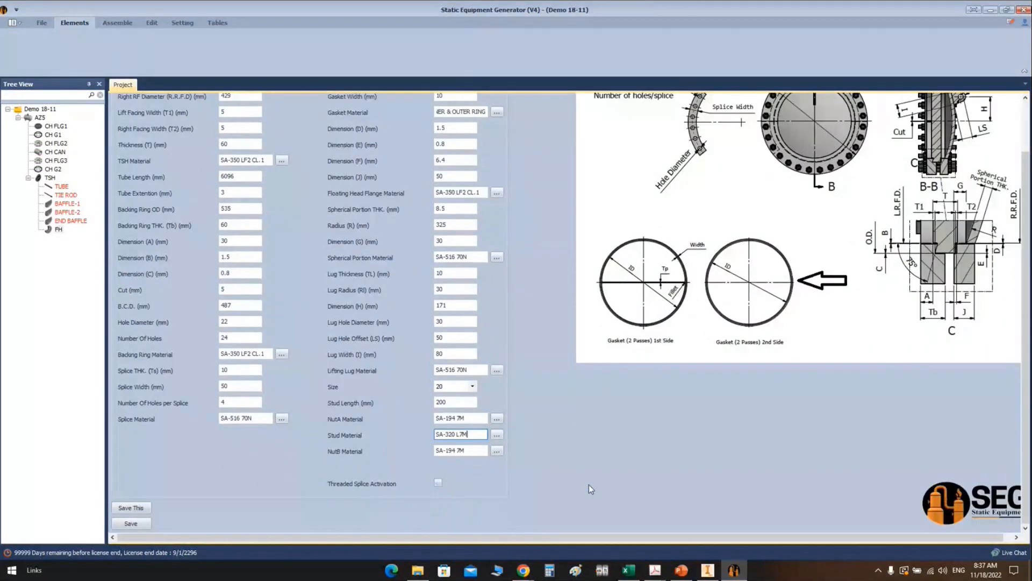
left_click(131, 524)
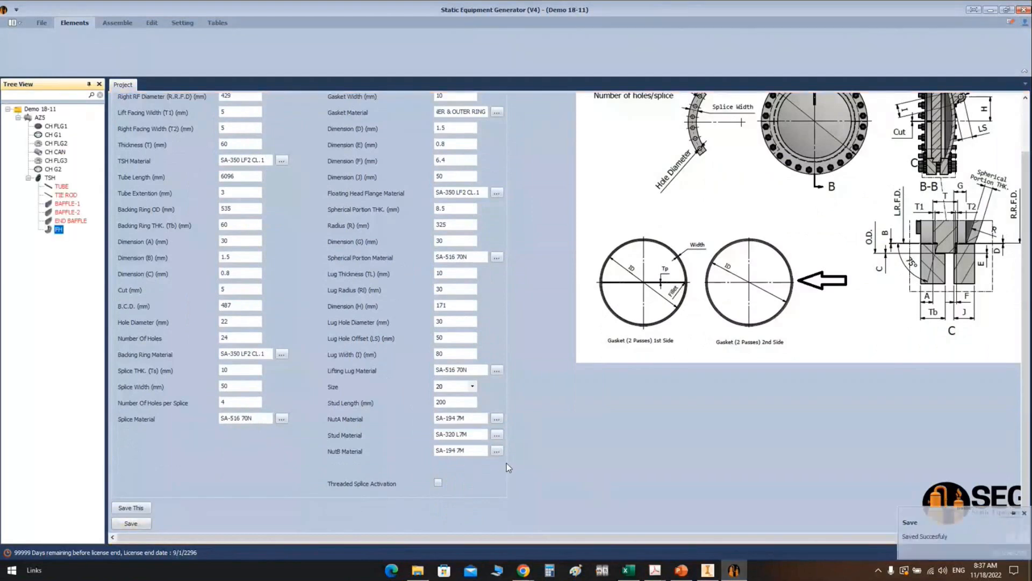
scroll(506, 463, "up", 2)
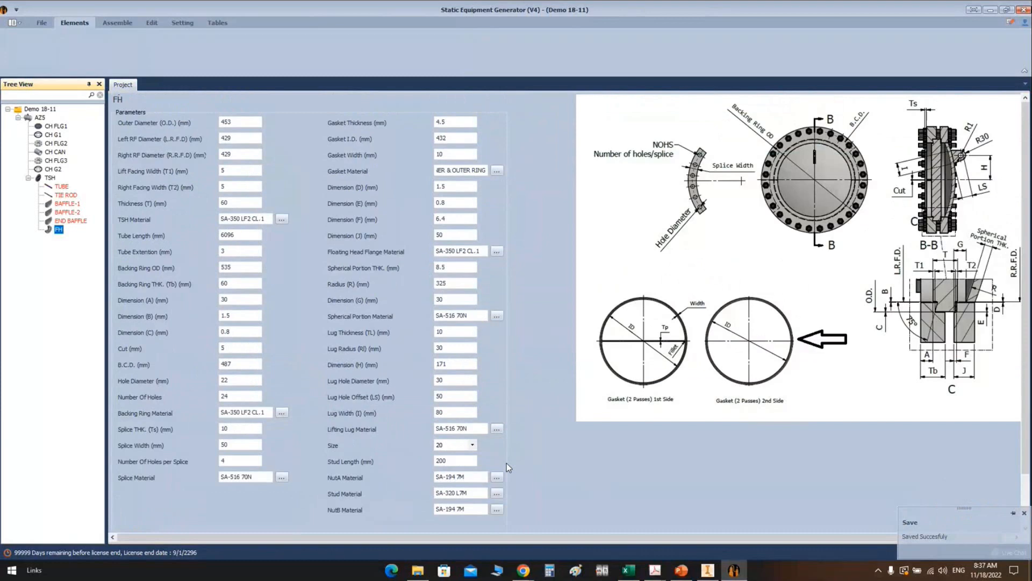
scroll(506, 462, "down", 2)
scroll(506, 463, "up", 2)
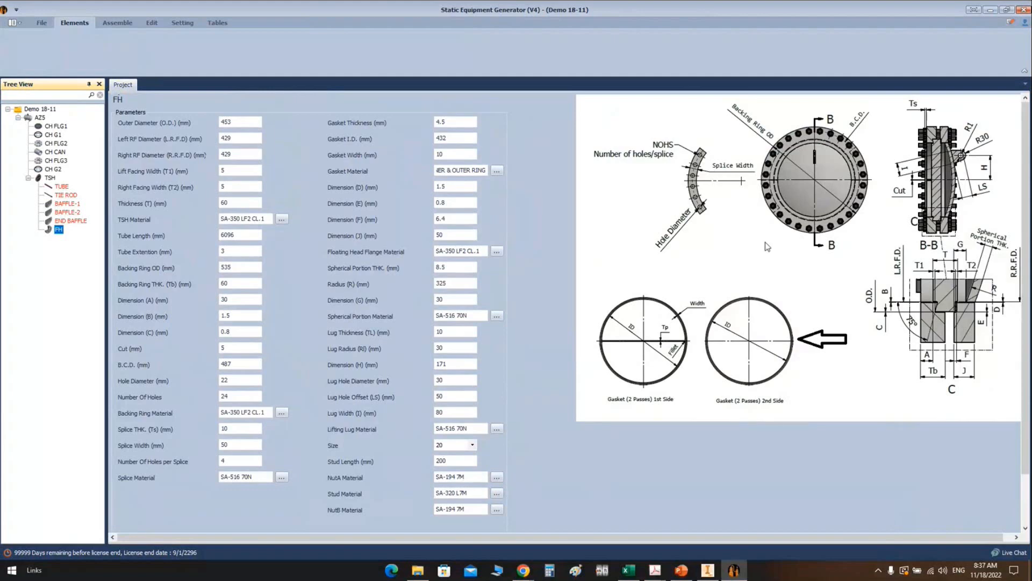
scroll(508, 398, "down", 2)
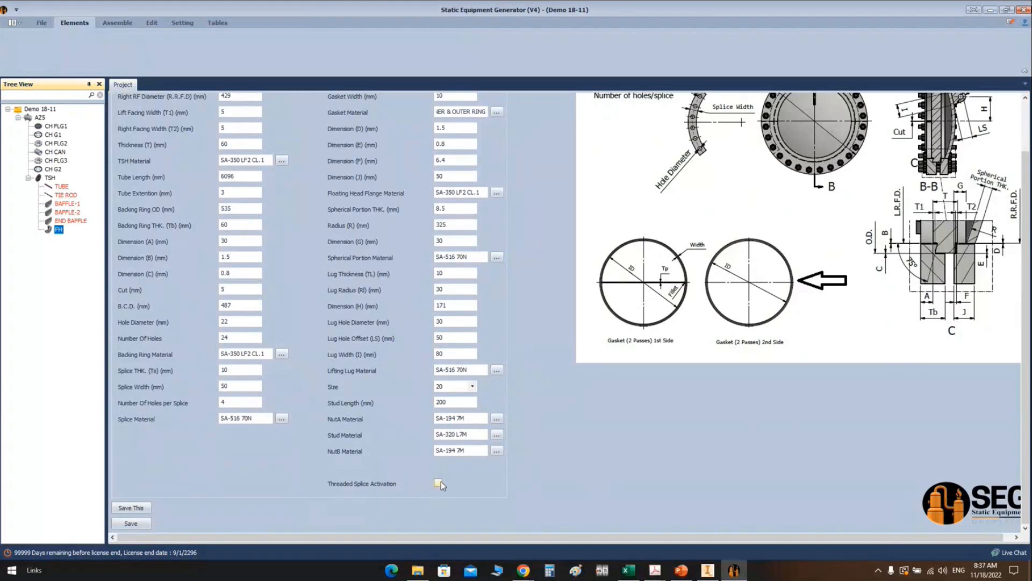
scroll(633, 350, "up", 2)
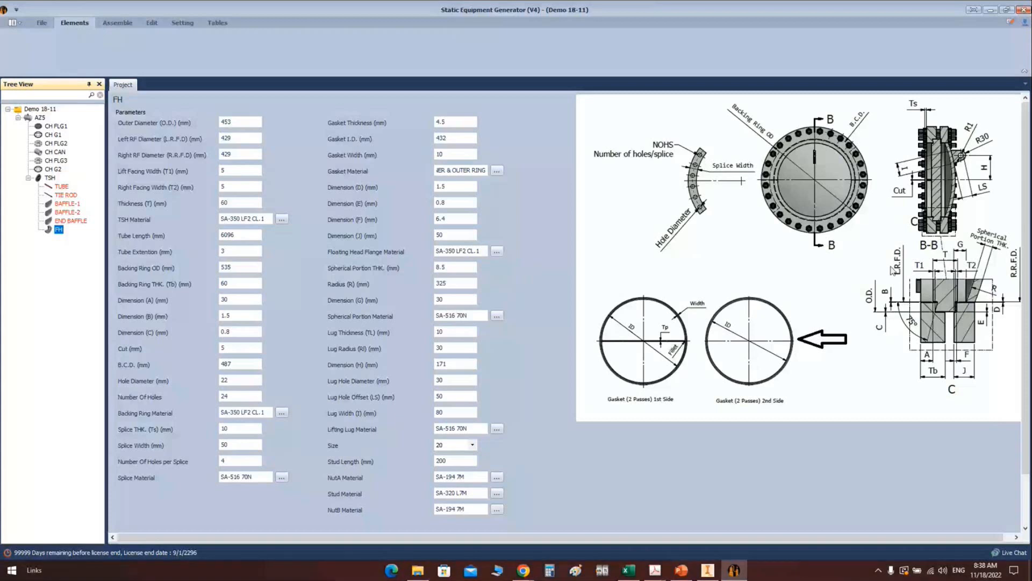
Step: Start generating the tubesheet attachments in Inventor and view the floating head assembly from the left side and a corner
left_click(120, 24)
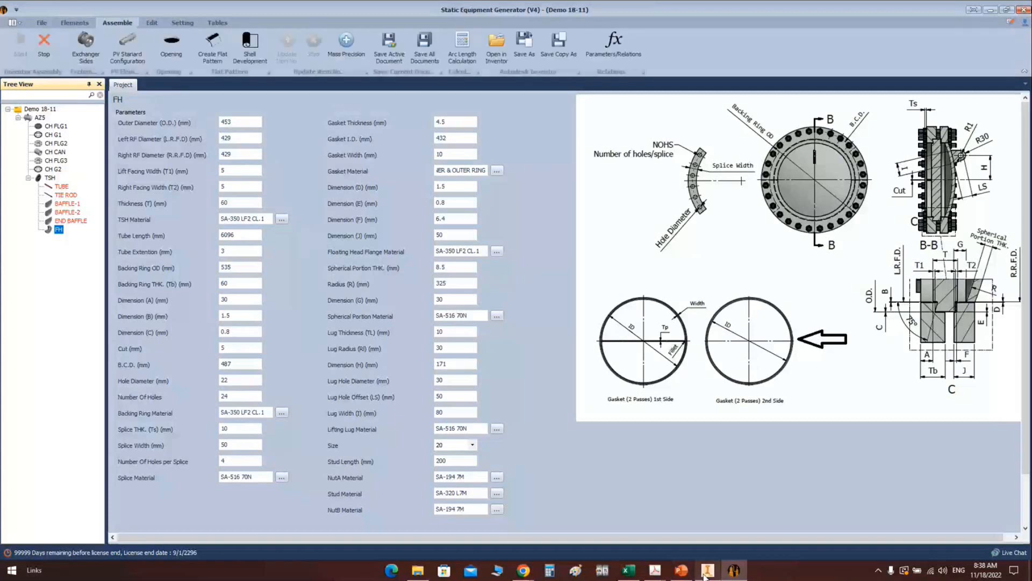
left_click(706, 572)
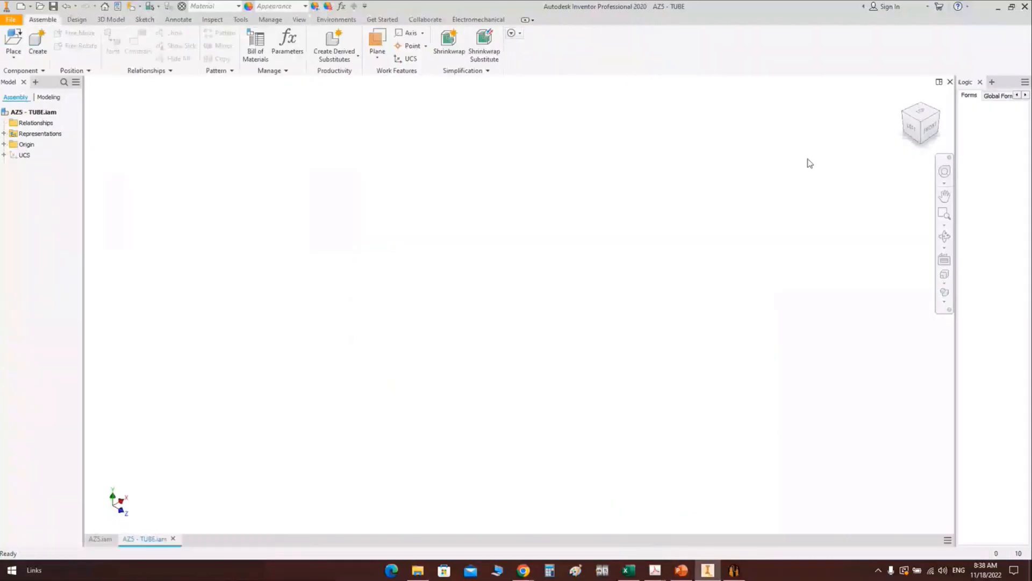
left_click(708, 569)
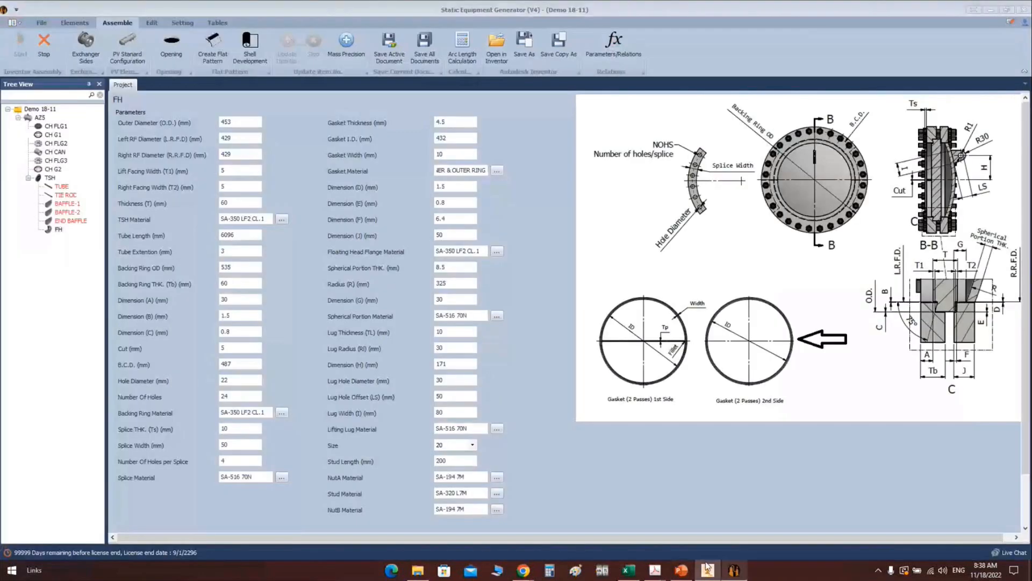
left_click(59, 229)
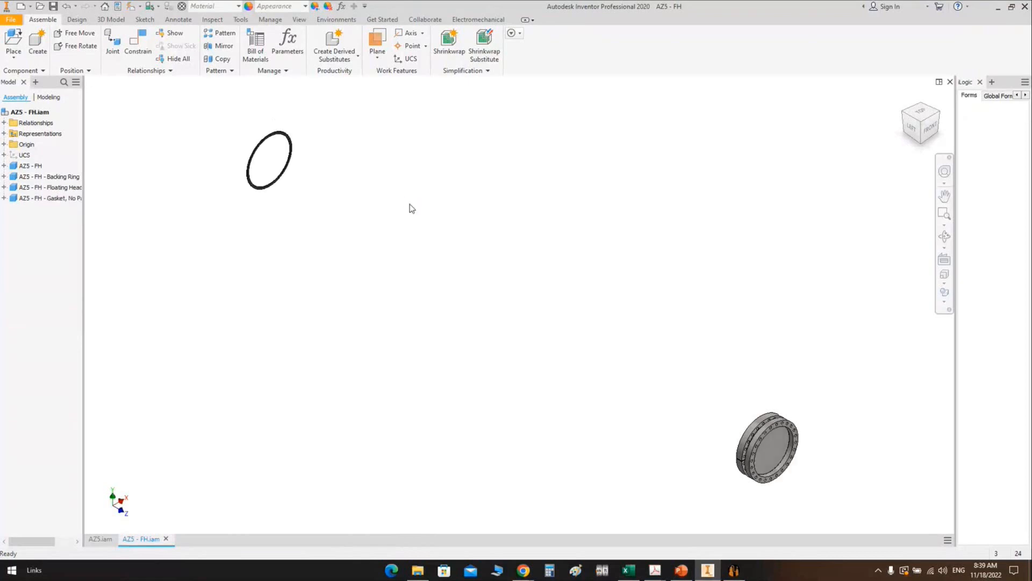
left_click(915, 128)
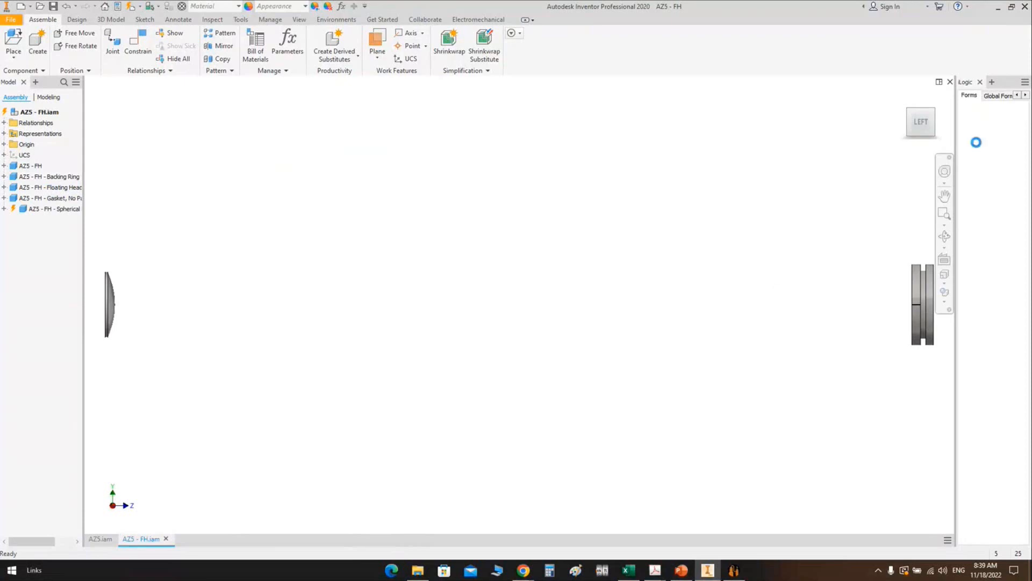
left_click(933, 110)
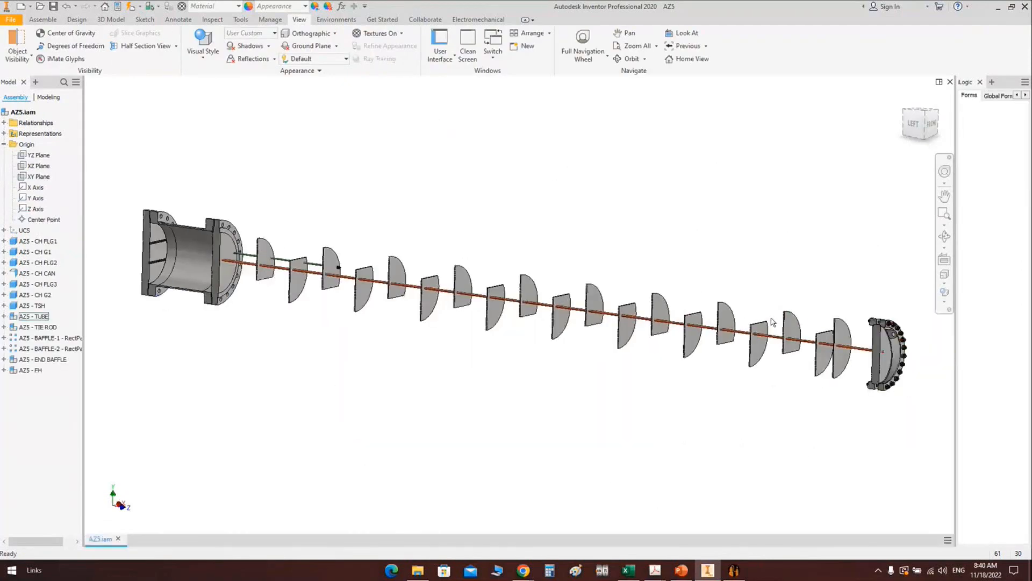
Step: Examine the baffles, tube and tie rod along the generated AZ5 assembly from different angles and up close
left_click(945, 236)
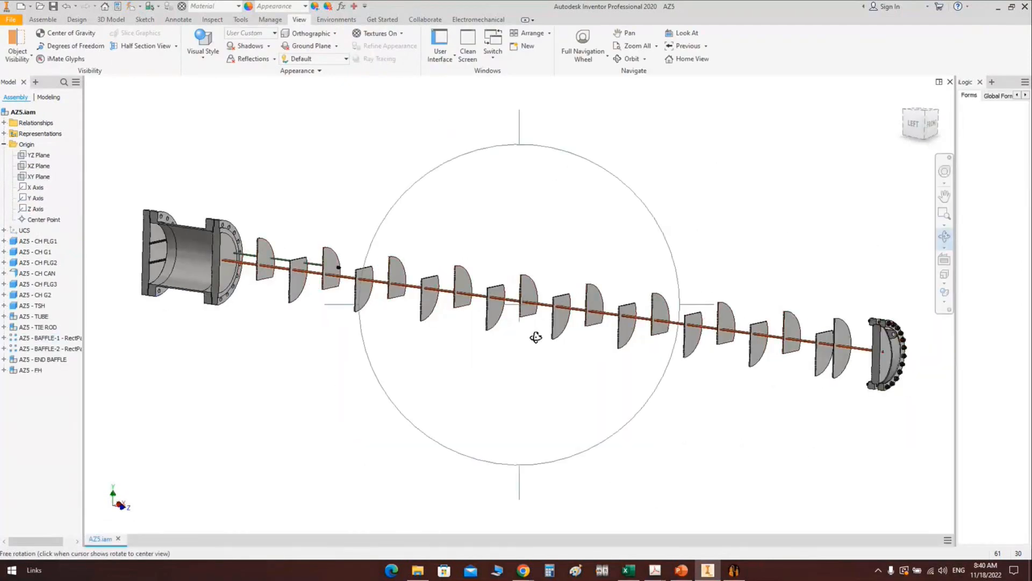
left_click_drag(534, 338, 461, 355)
left_click_drag(523, 320, 530, 357)
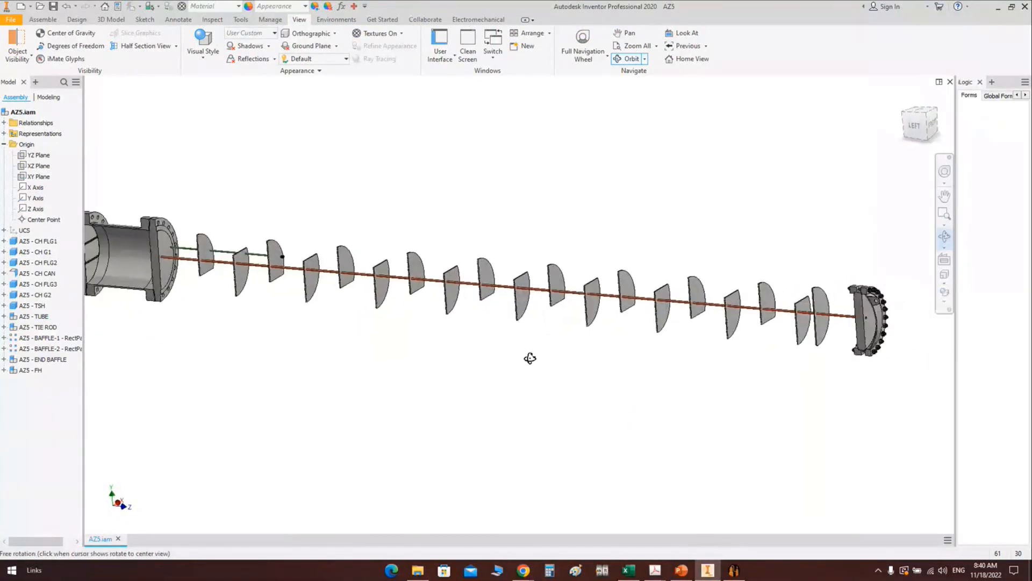
scroll(817, 322, "up", 2)
scroll(801, 317, "down", 2)
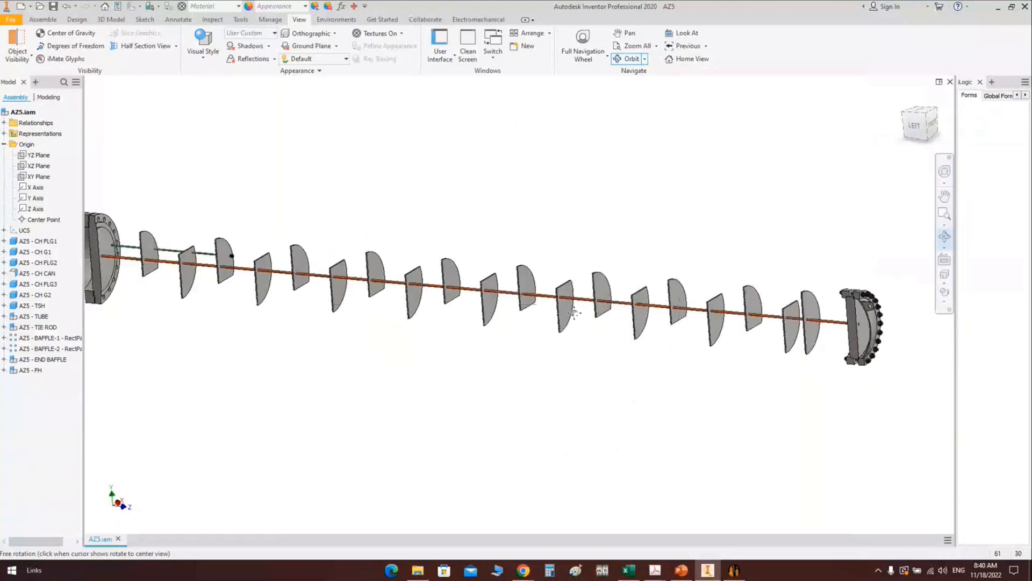
middle_click_drag(576, 313, 690, 347)
scroll(689, 347, "down", 1)
scroll(405, 299, "up", 7)
scroll(406, 299, "up", 3)
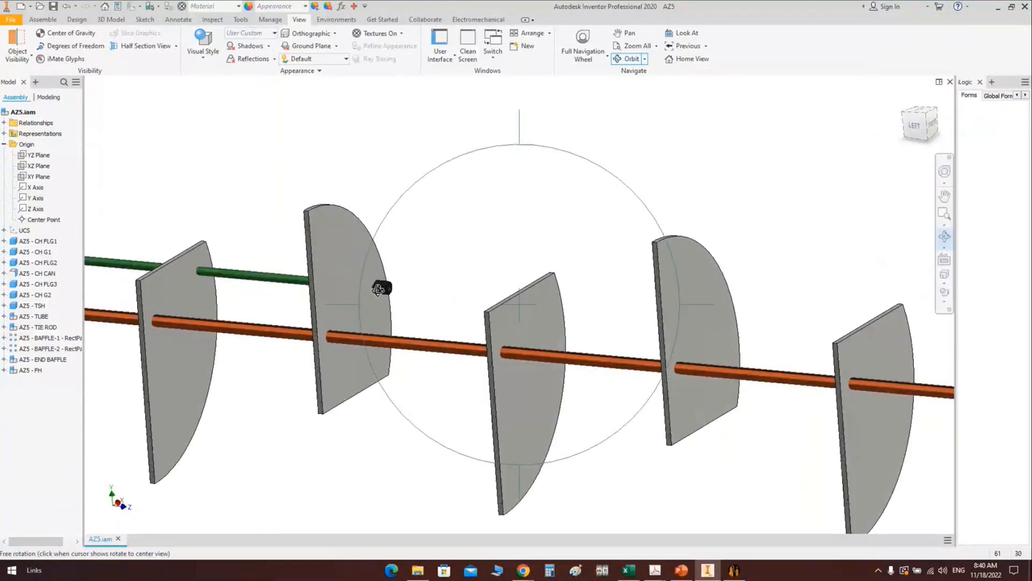
right_click(426, 231)
left_click(457, 231)
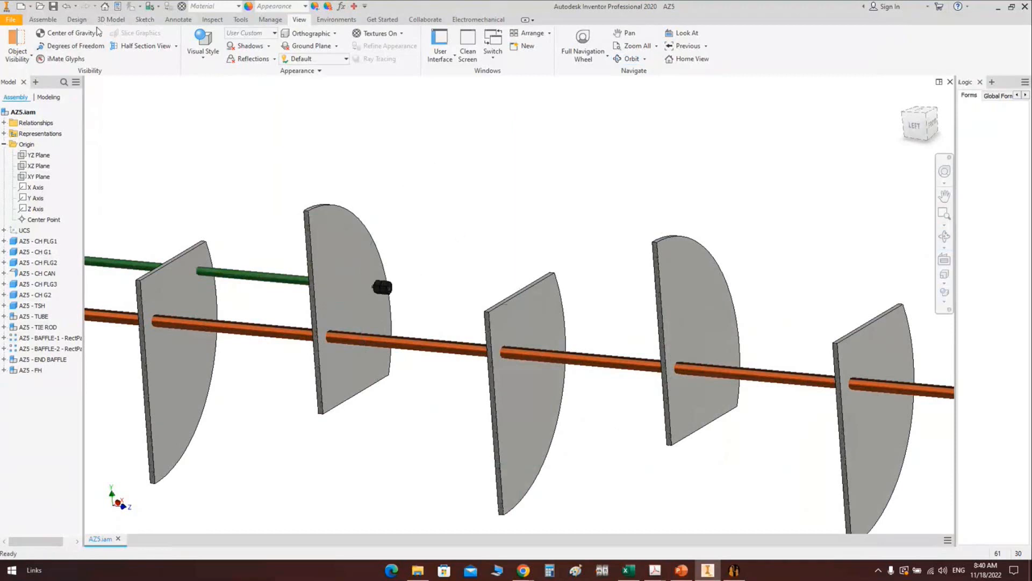
Step: Measure the end baffle's face and inspect its position relative to the floating head from the left side view
left_click(43, 20)
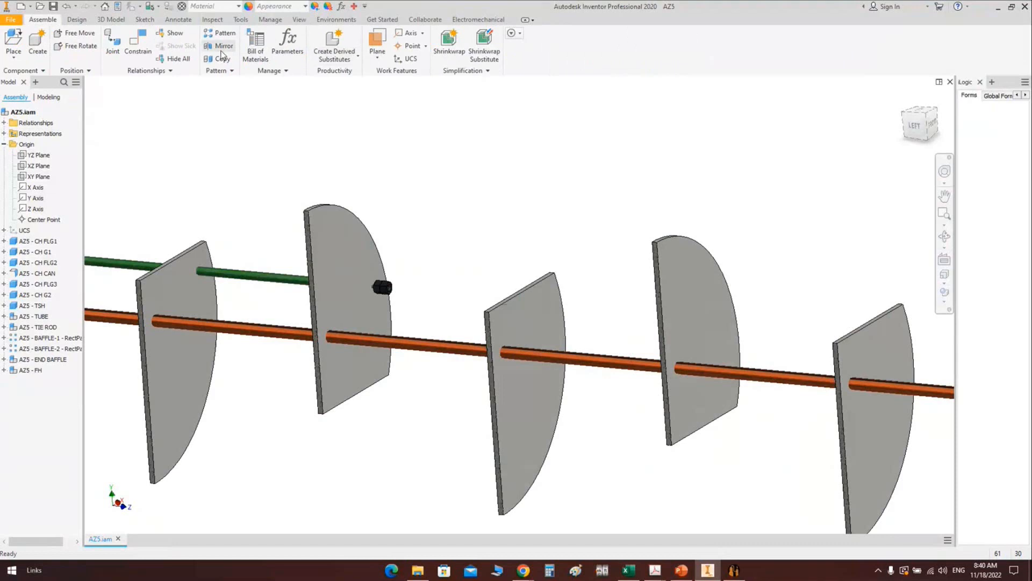
left_click(217, 21)
scroll(447, 207, "up", 5)
middle_click_drag(733, 249, 510, 221)
scroll(489, 219, "down", 3)
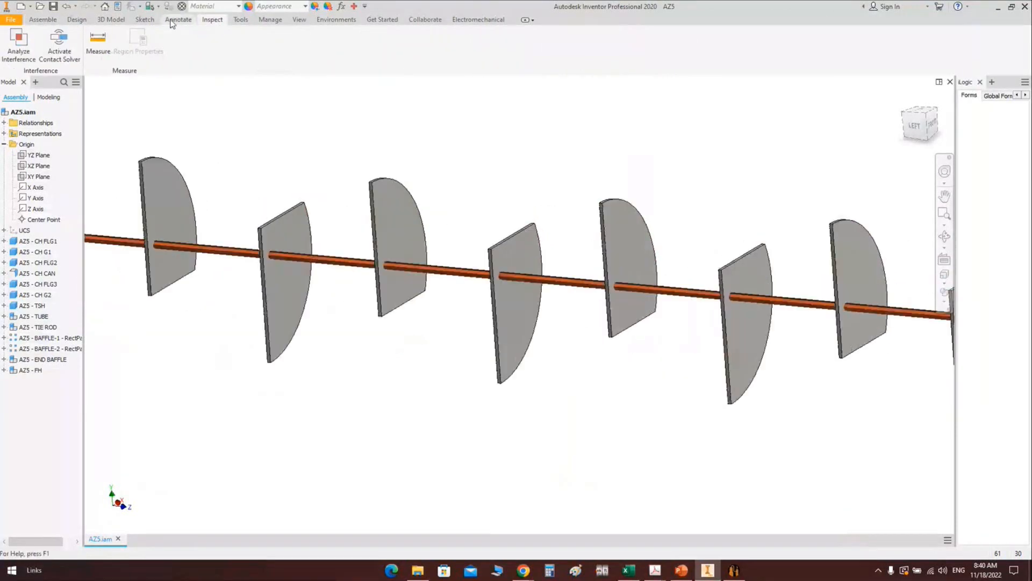
left_click(106, 43)
scroll(772, 270, "up", 5)
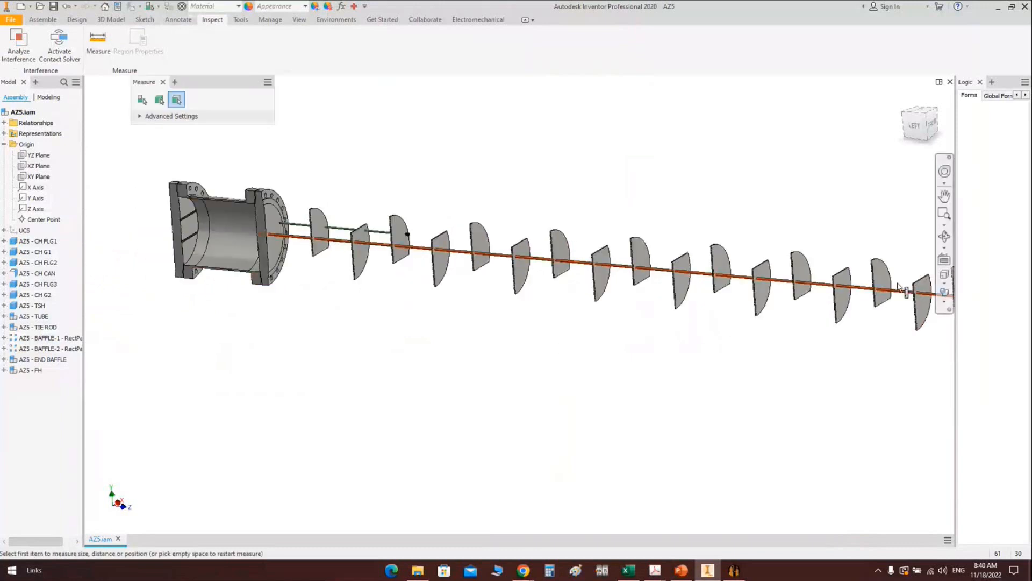
middle_click_drag(896, 284, 689, 251)
scroll(806, 251, "down", 6)
scroll(805, 249, "up", 5)
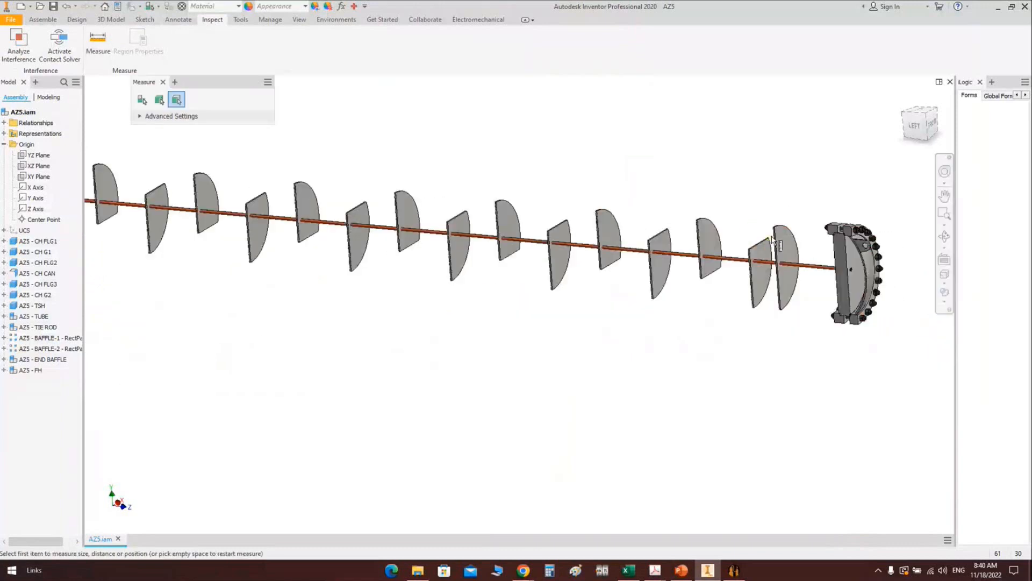
scroll(794, 237, "down", 4)
left_click(795, 237)
scroll(396, 134, "up", 5)
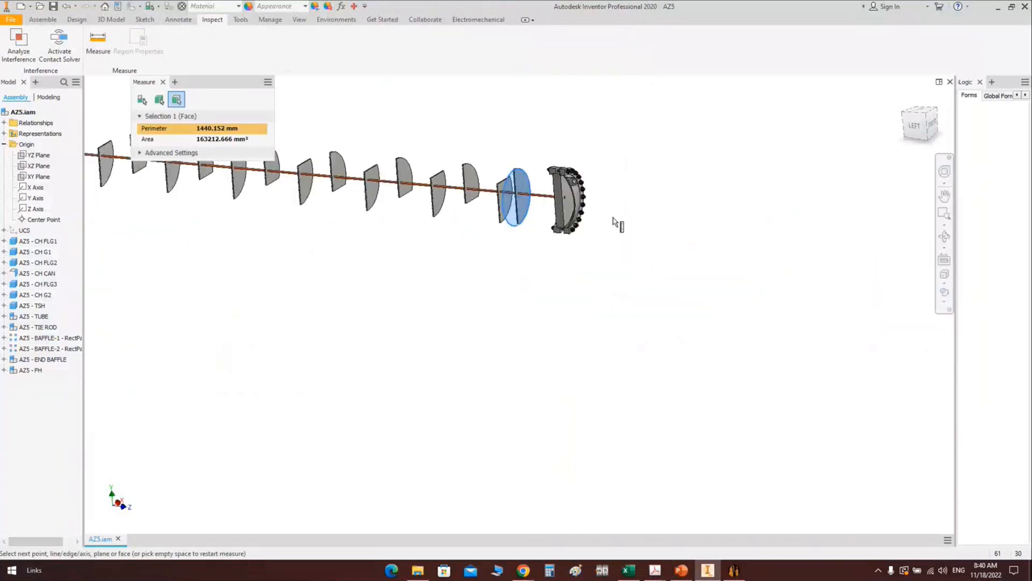
left_click(914, 127)
scroll(544, 317, "down", 5)
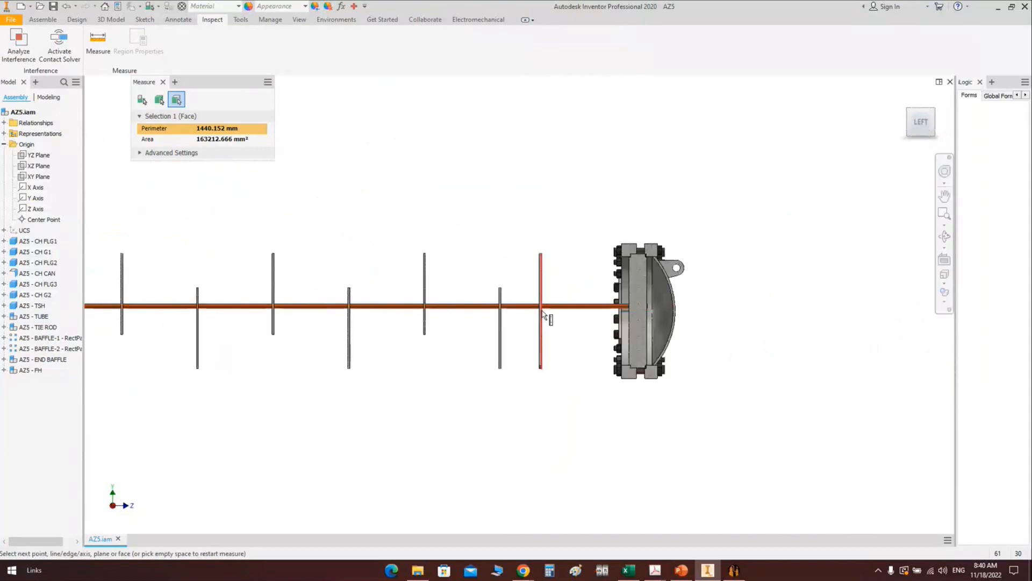
left_click(163, 82)
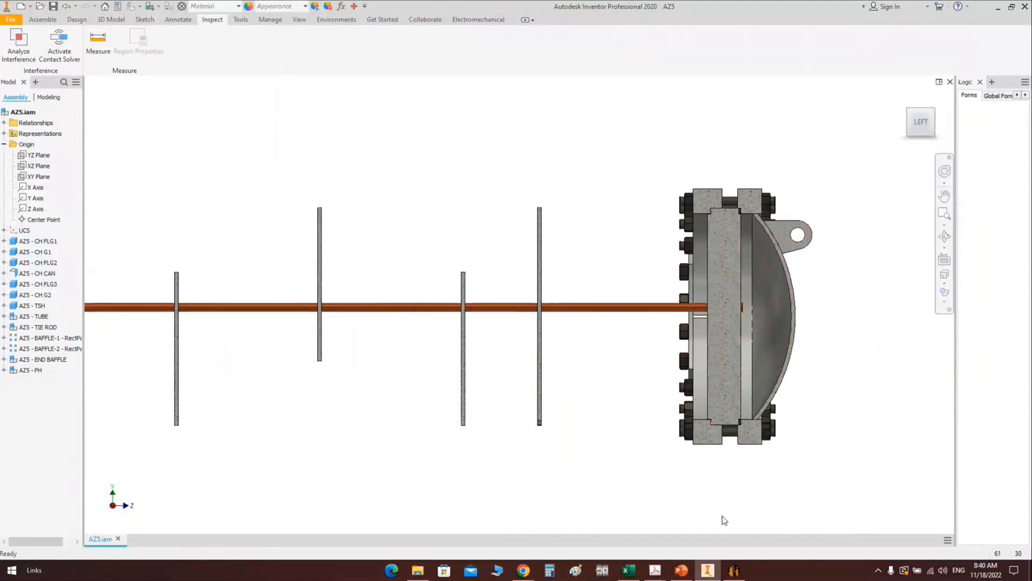
Step: Switch to Static Equipment Generator, set the end baffle's location to 5850 mm and save it
left_click(735, 570)
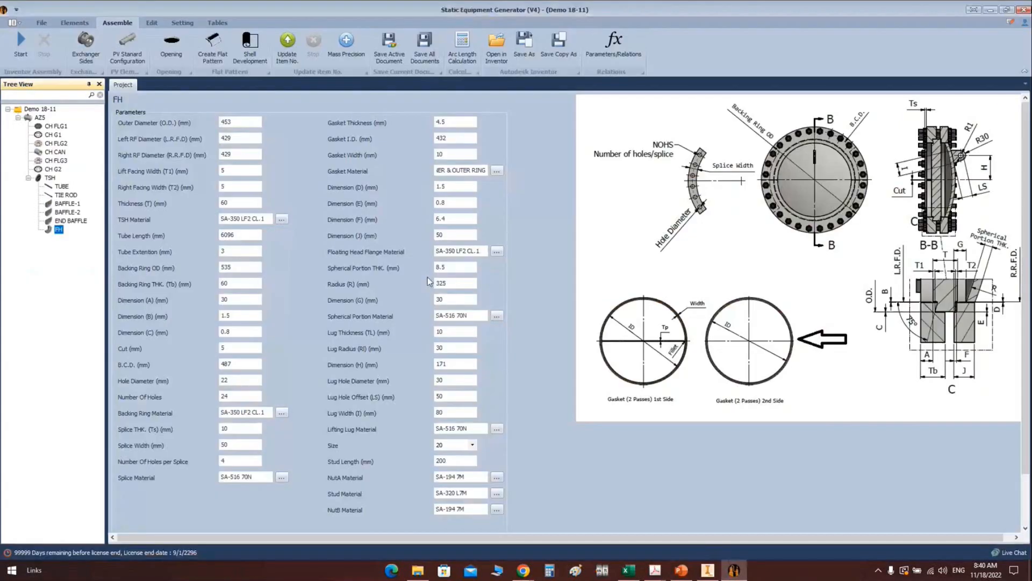
left_click(83, 221)
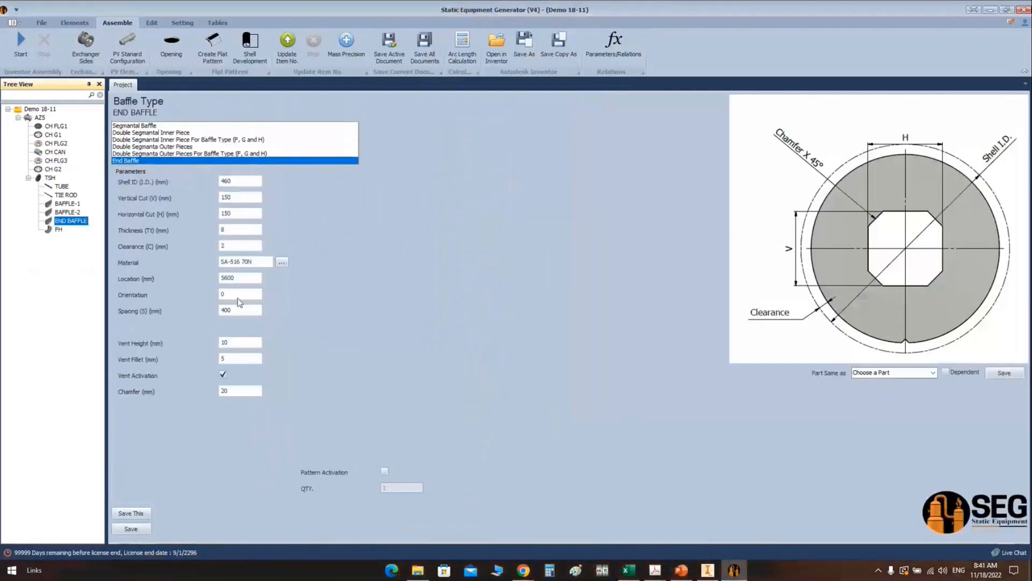
left_click(232, 277)
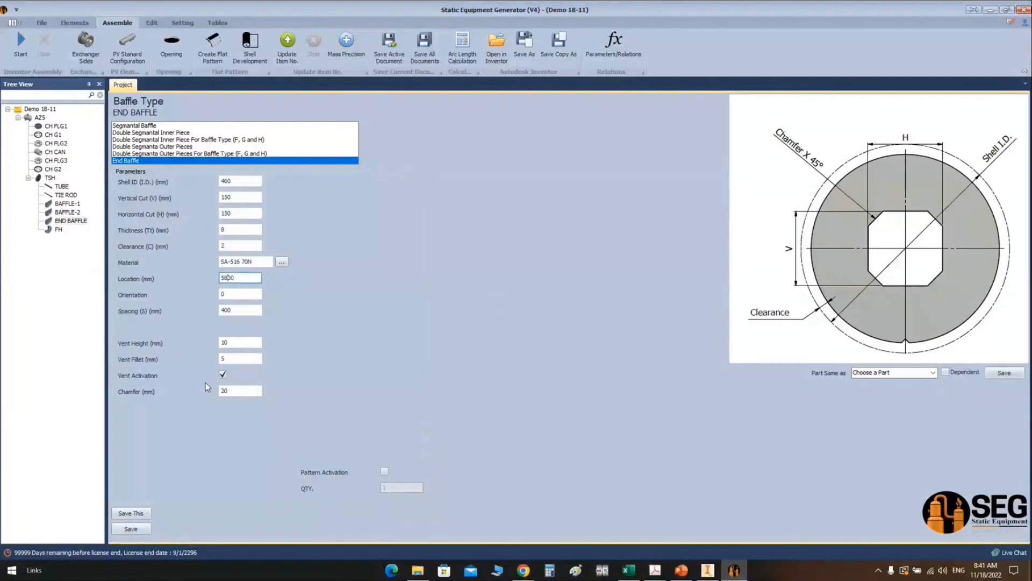
key("BackSpace")
key("BackSpace")
type("50")
left_click(131, 529)
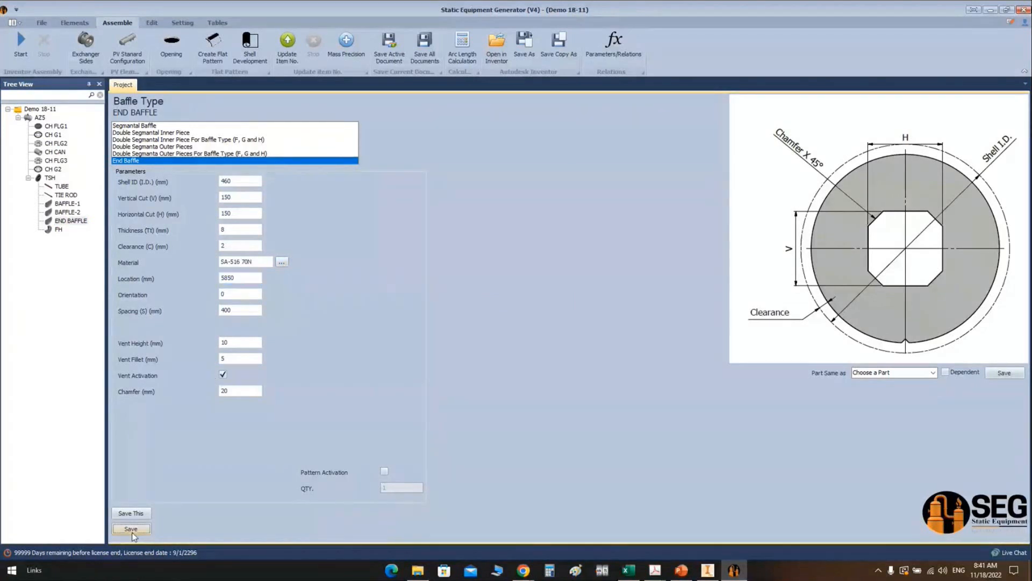
Step: Switch to Inventor and examine the end baffle's position beside the floating head from the side and at an angle
left_click(707, 569)
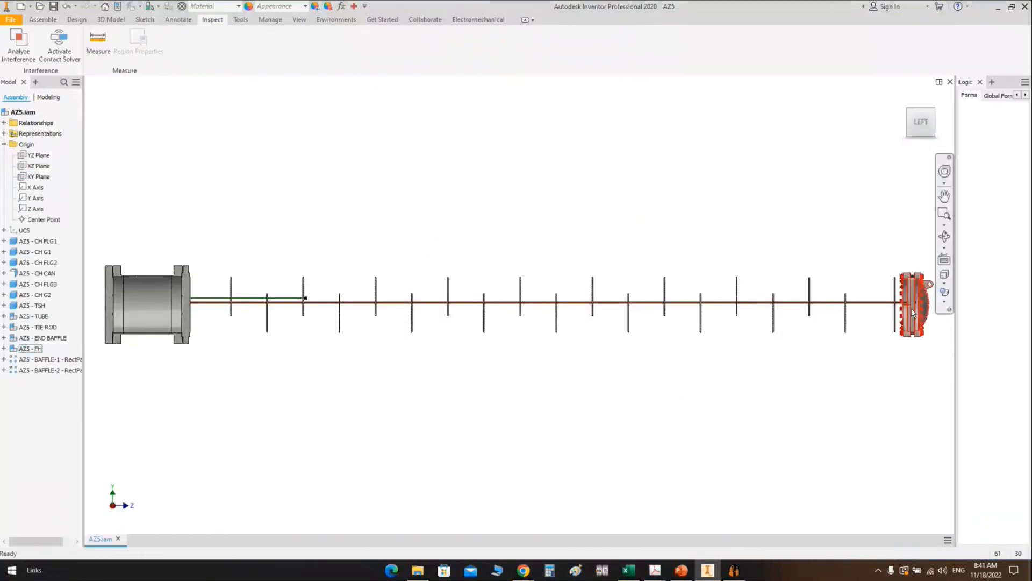
scroll(903, 292, "down", 5)
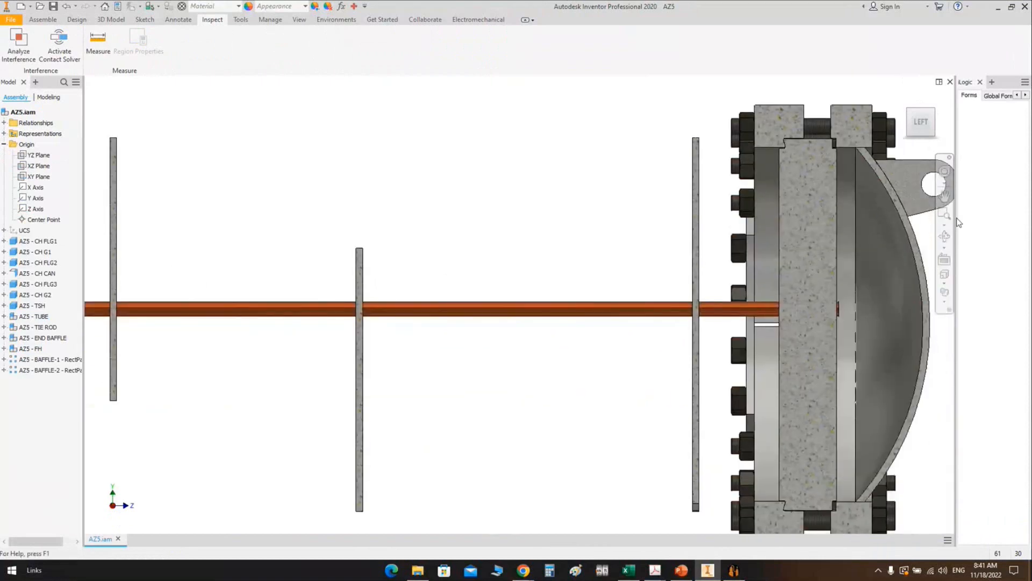
left_click(945, 243)
scroll(718, 243, "up", 3)
left_click_drag(651, 279, 615, 292)
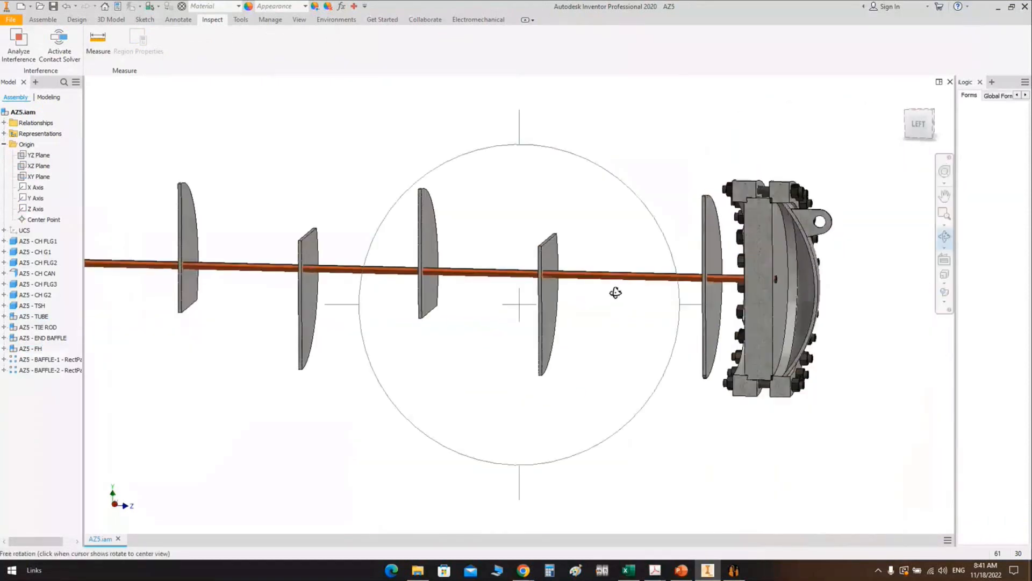
Step: Switch to Static Equipment Generator, set the end baffle's location to 5800 mm and save it
scroll(714, 232, "down", 2)
middle_click_drag(715, 232, 659, 151)
right_click(668, 135)
left_click(707, 134)
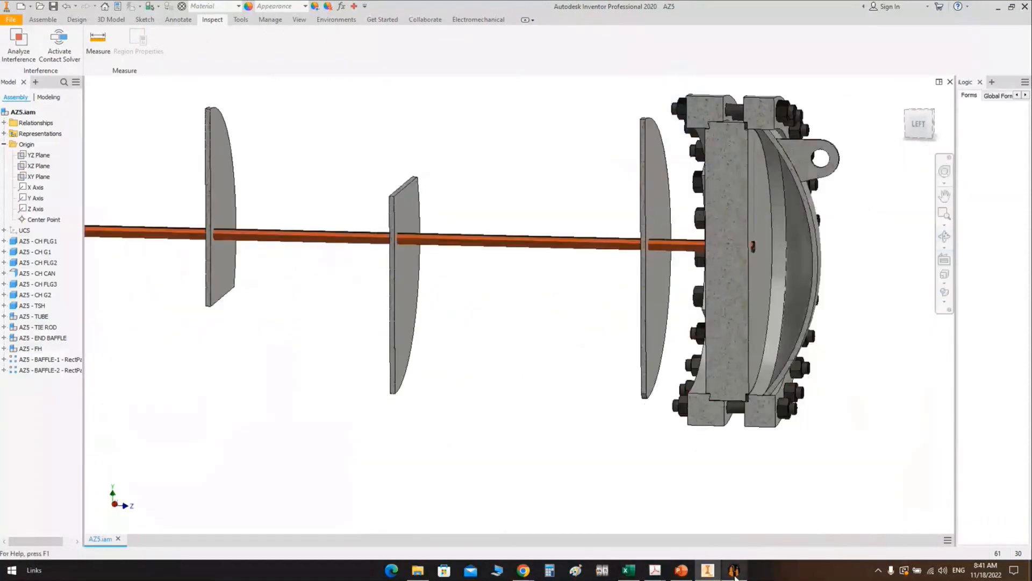
left_click(734, 570)
left_click(248, 278)
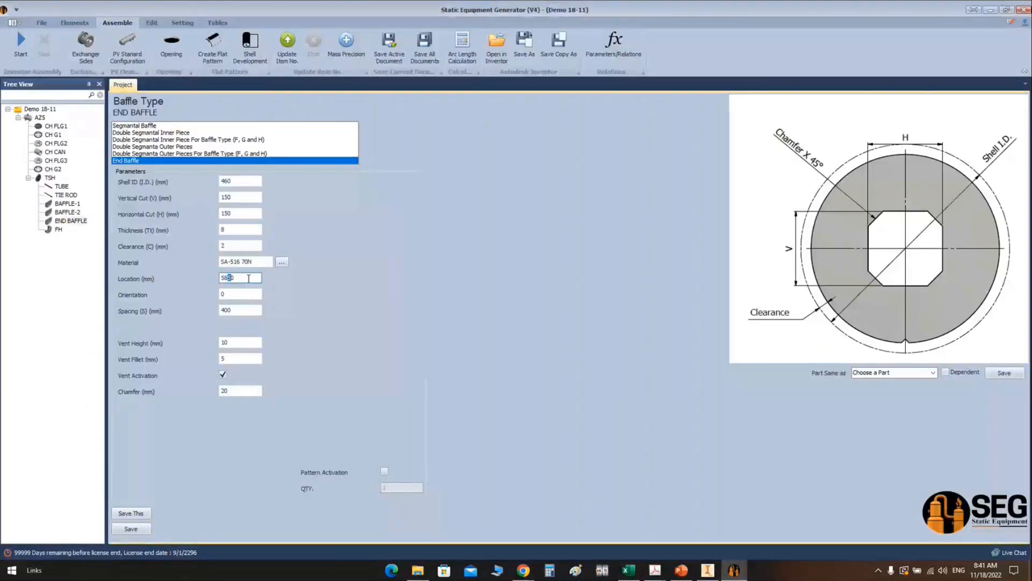
left_click(135, 514)
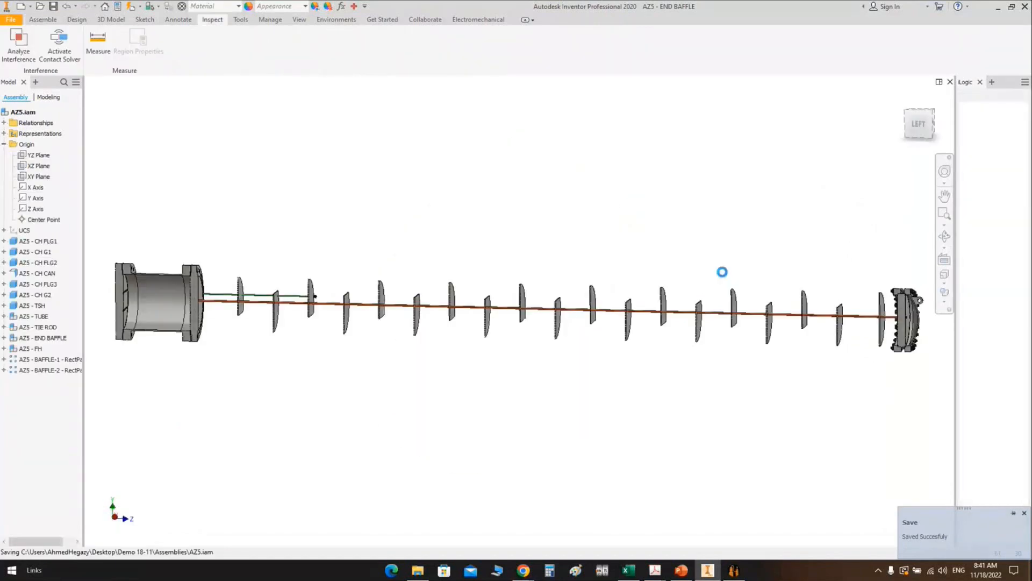
Step: In the regenerated Inventor assembly, measure the distance from the end baffle's face to the edge of the tie rod's nut
left_click(103, 42)
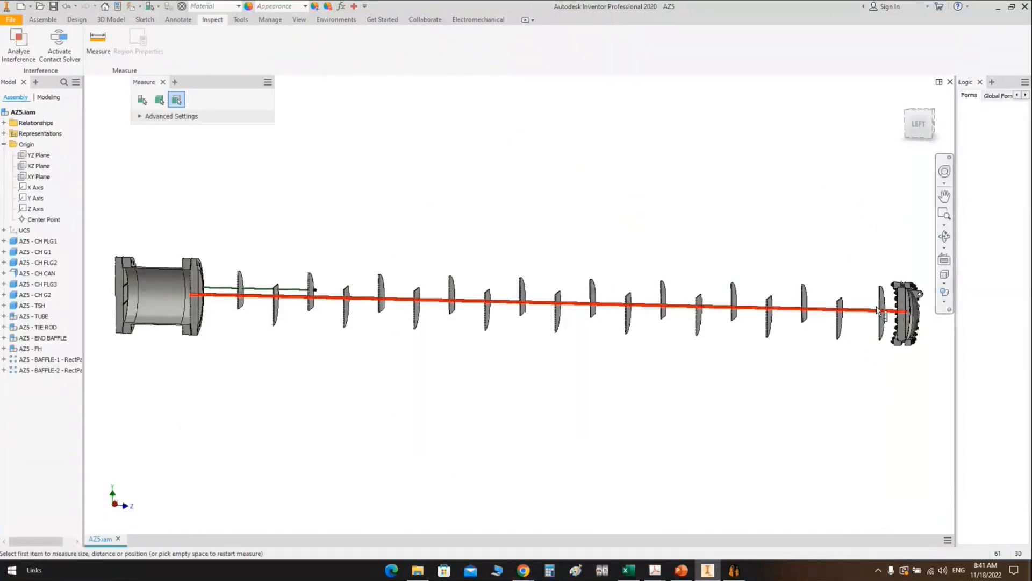
scroll(908, 282, "up", 5)
left_click(901, 281)
scroll(166, 242, "down", 3)
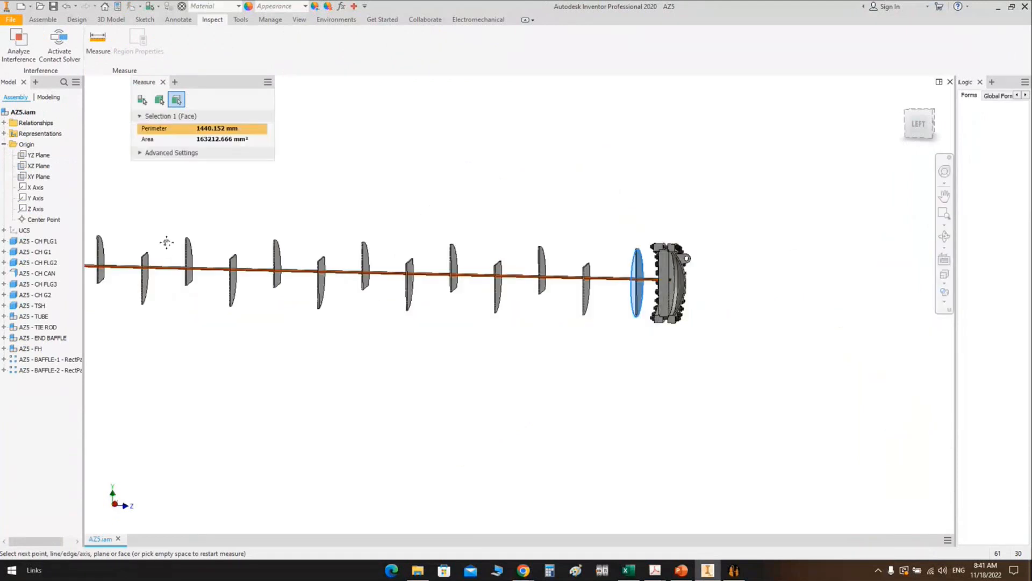
scroll(185, 307, "up", 6)
scroll(181, 307, "up", 2)
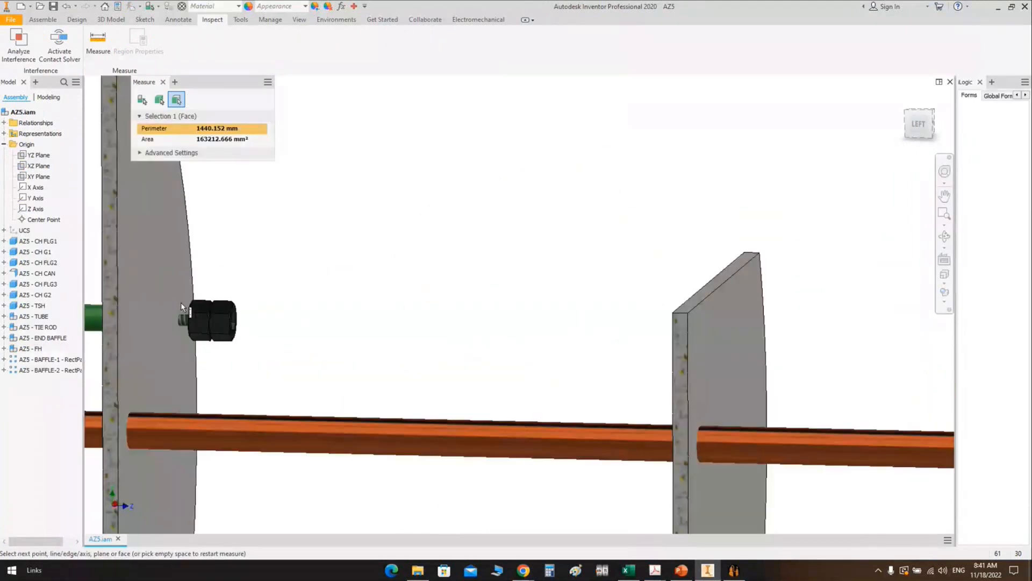
scroll(182, 308, "up", 5)
left_click(236, 371)
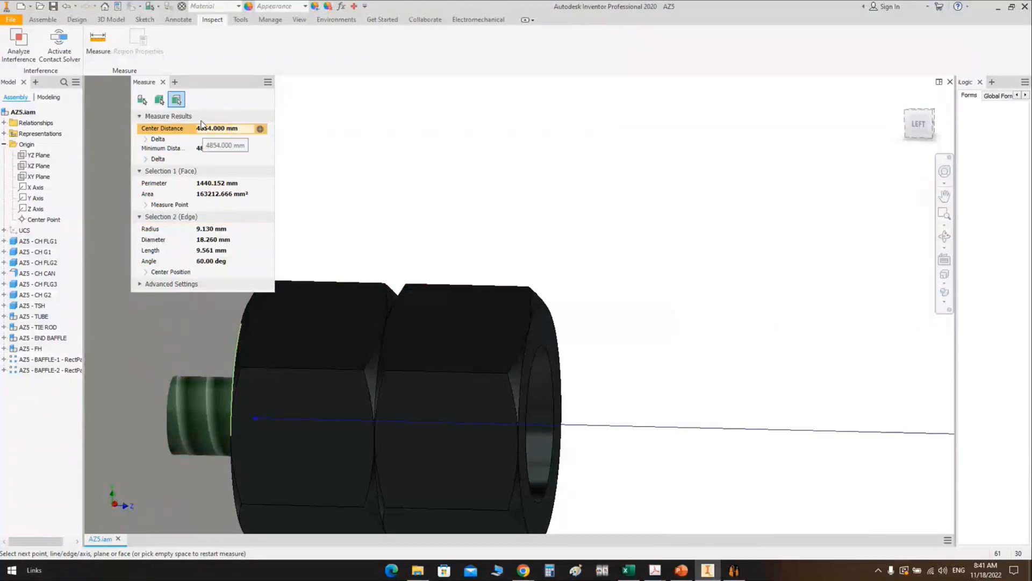
left_click(163, 84)
scroll(534, 158, "down", 4)
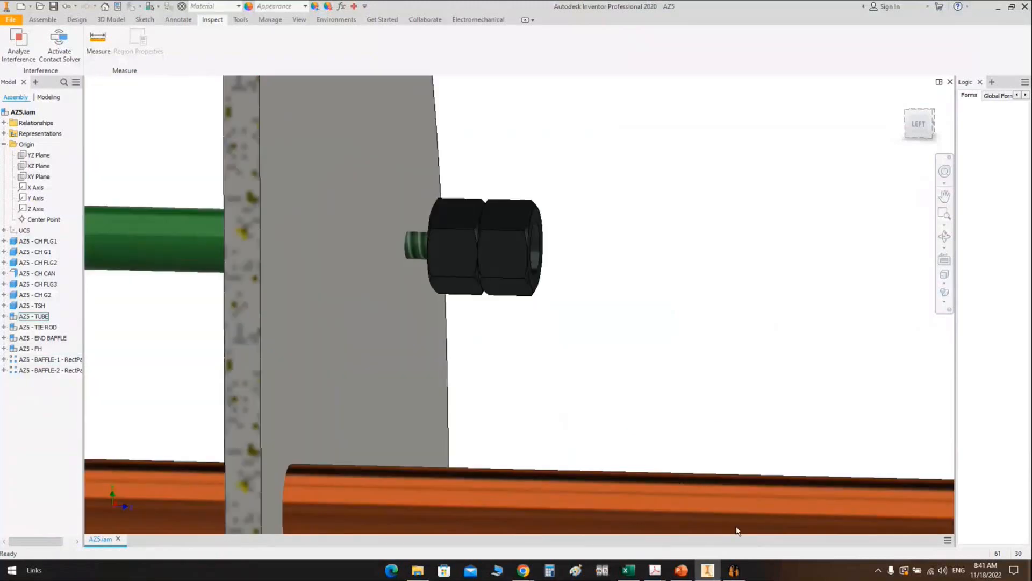
Step: Switch to Static Equipment Generator, set the tie rod's length to 5854 mm, save it and regenerate the assembly
left_click(737, 572)
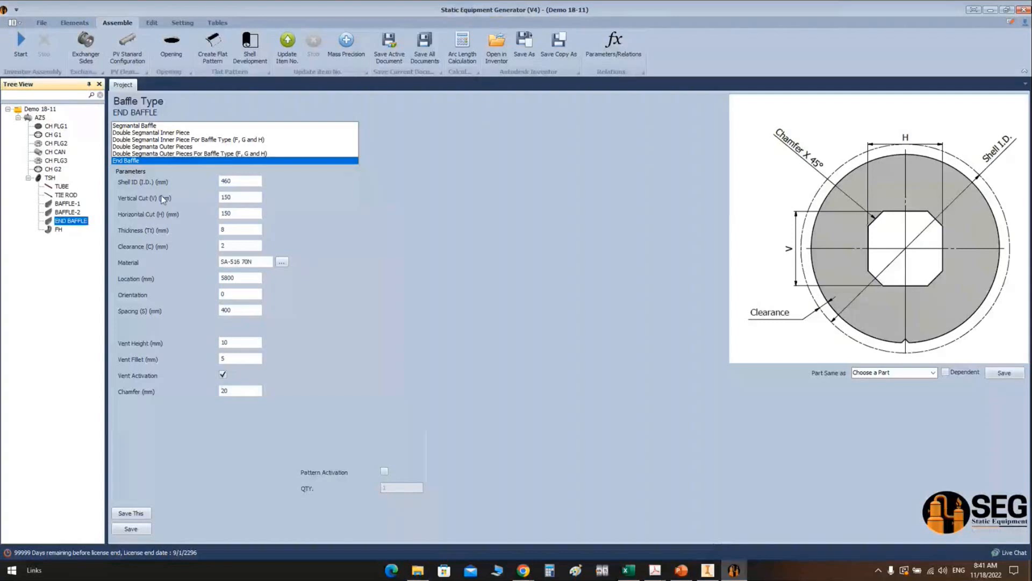
left_click(65, 194)
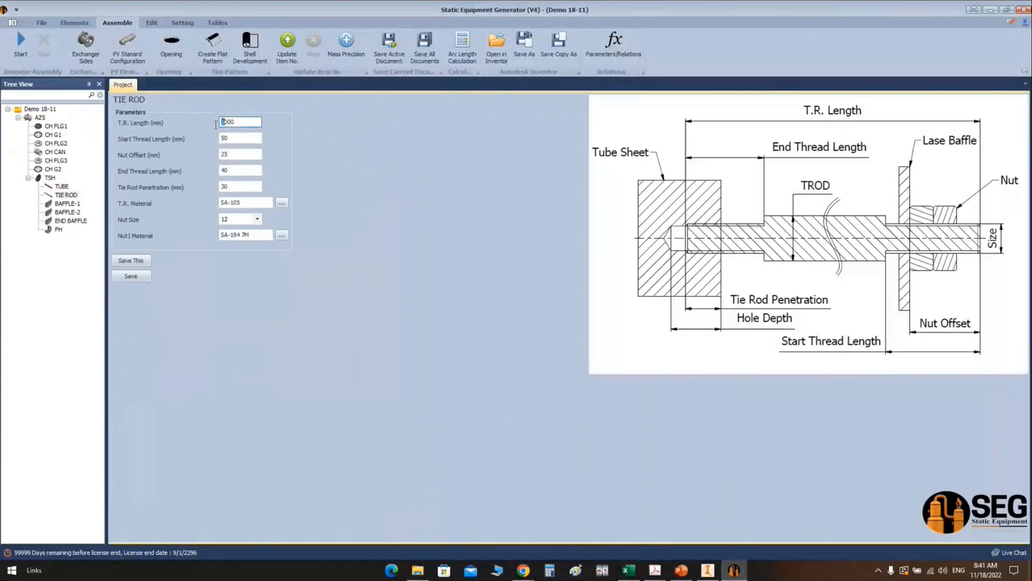
type("5")
type("9")
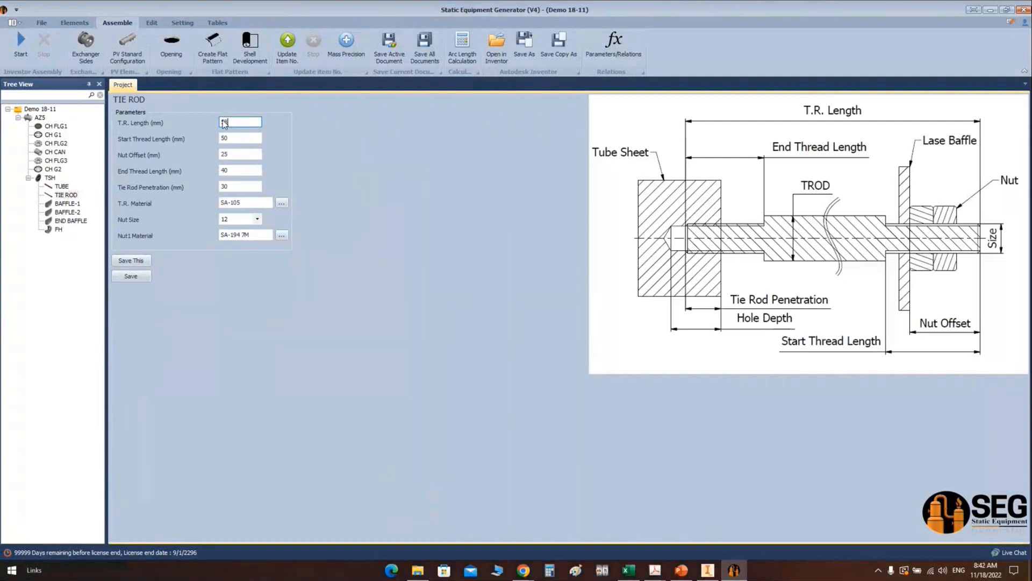
left_click(146, 275)
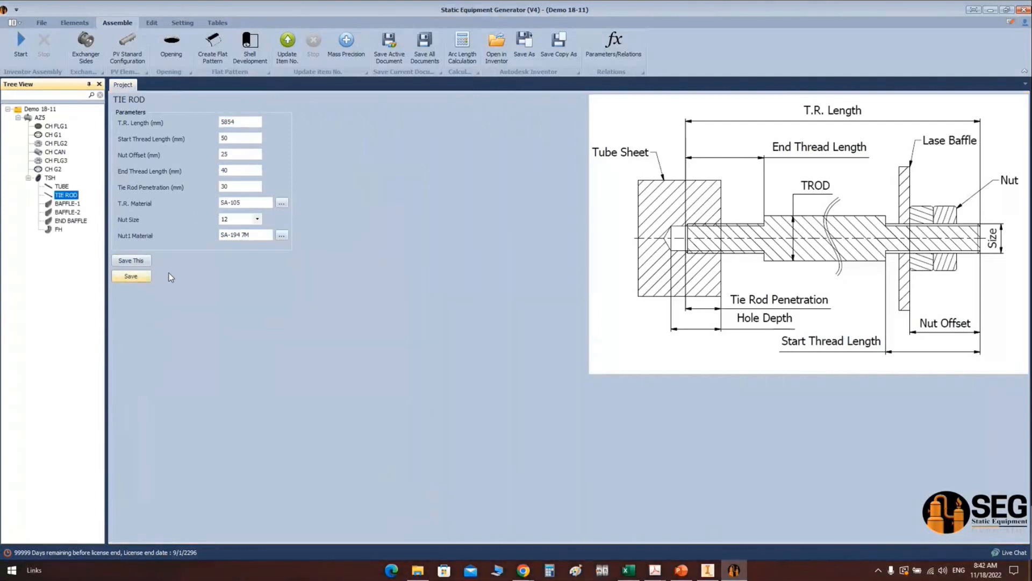
left_click(23, 53)
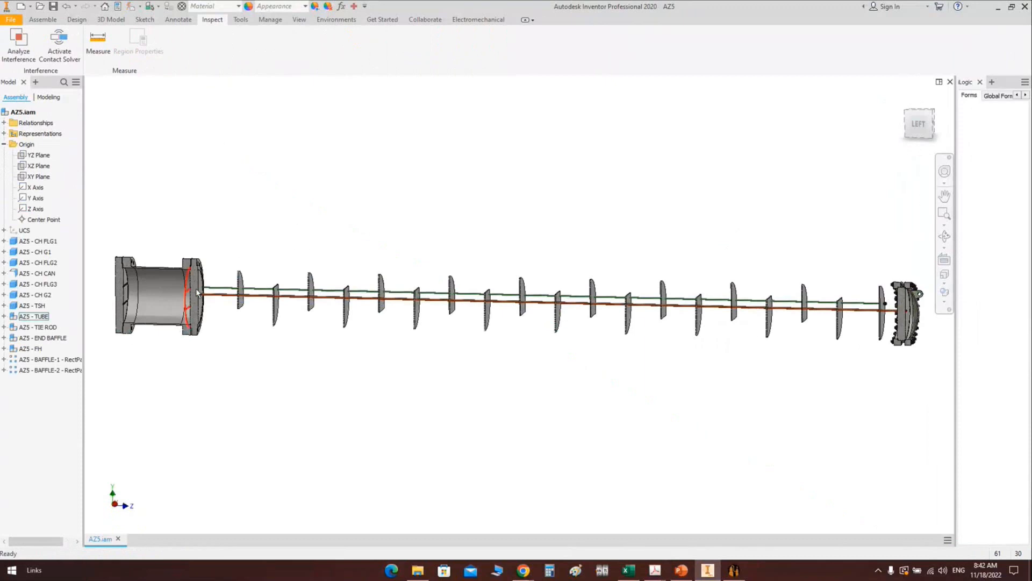
Step: Return to Static Equipment Generator, open the tubesheet's holing form and start holing with tubes and tie rods enabled
scroll(236, 280, "up", 5)
left_click(733, 571)
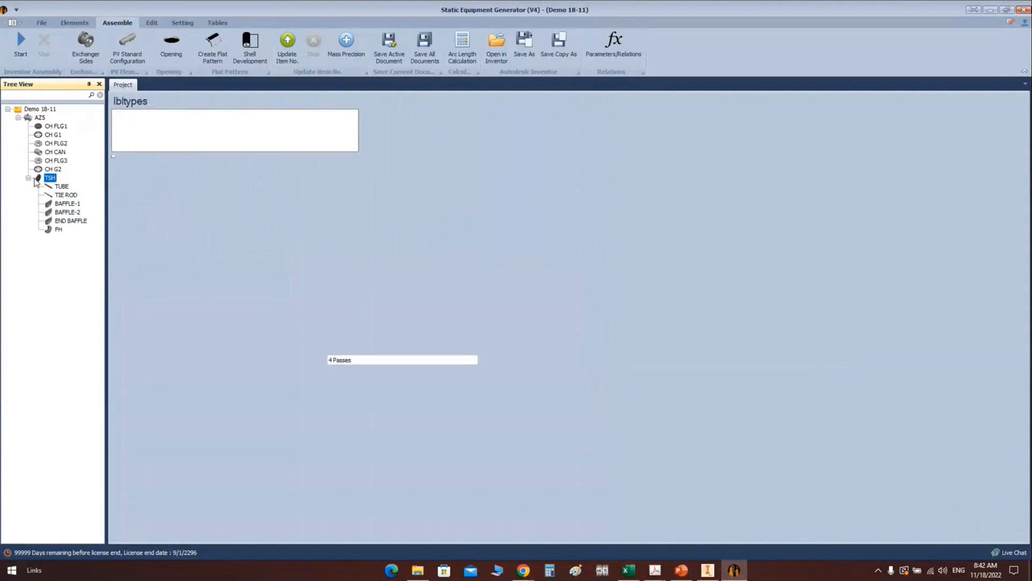
scroll(237, 450, "down", 3)
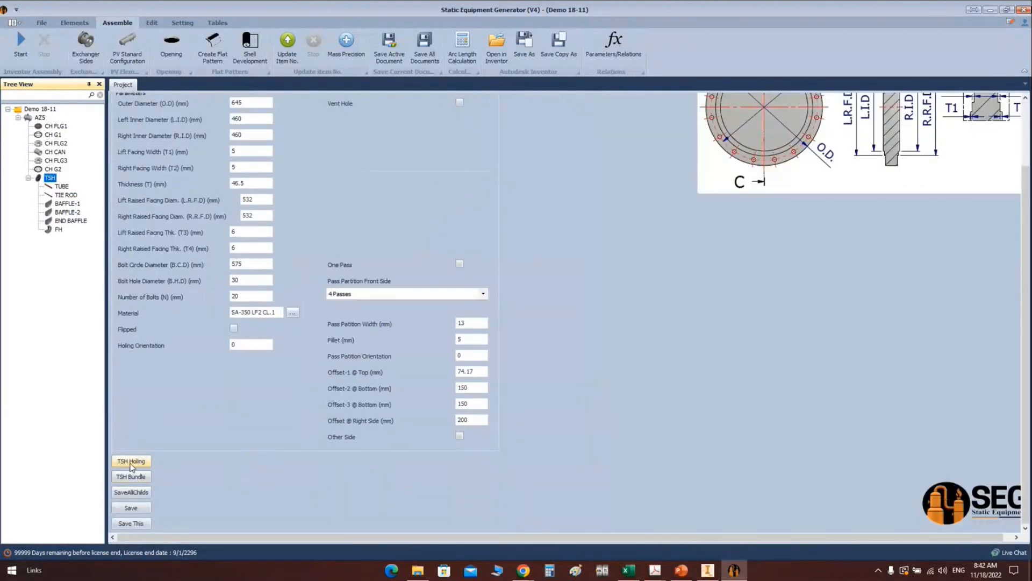
left_click(130, 462)
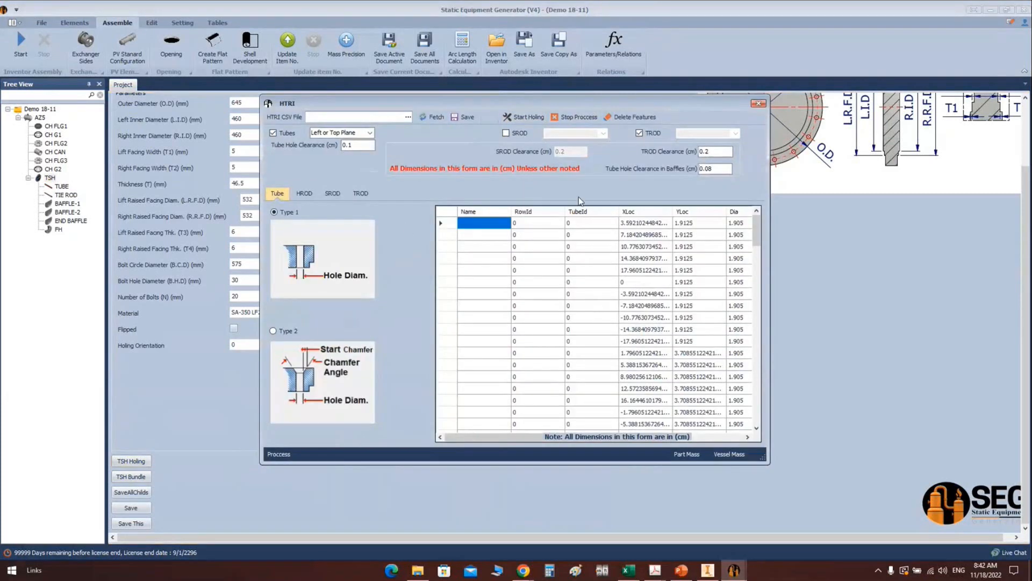
mouse_move(757, 231)
left_mouse_down()
mouse_move(759, 415)
mouse_move(772, 221)
left_mouse_up()
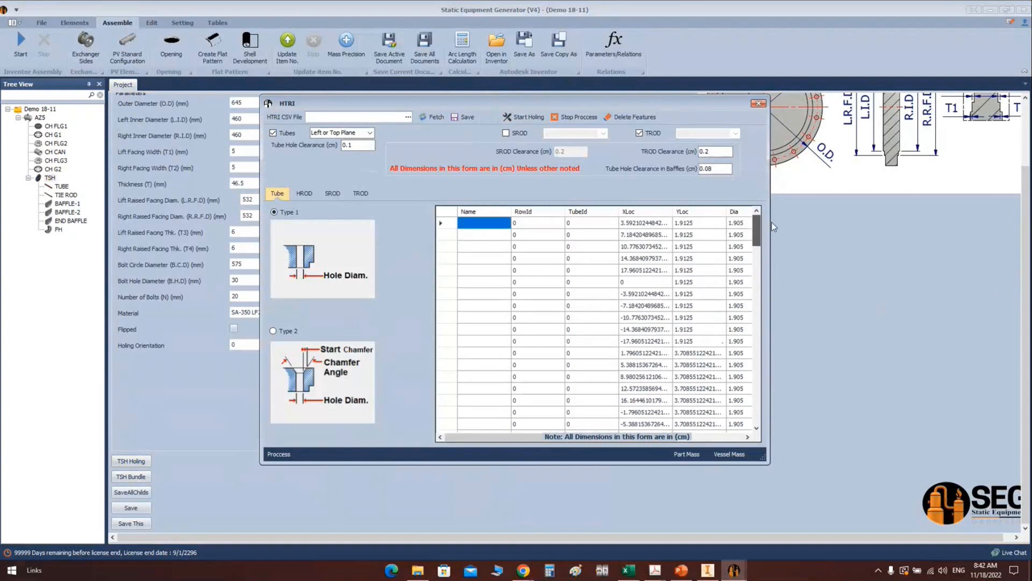
left_click(517, 117)
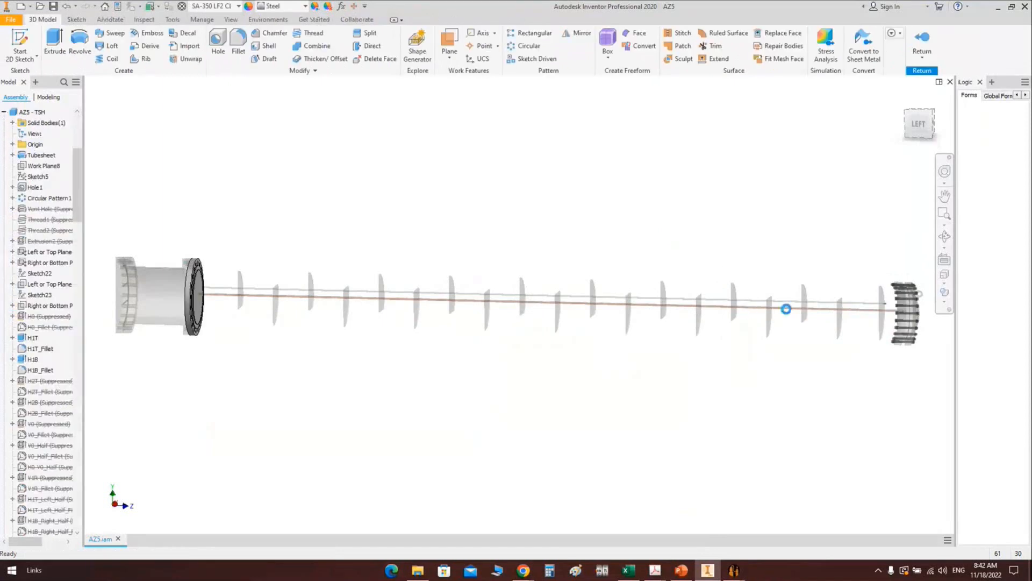
Step: Follow the holing process in Inventor from an isometric view, inspecting the tubesheet and the floating head's tube holes up close
left_click(919, 124)
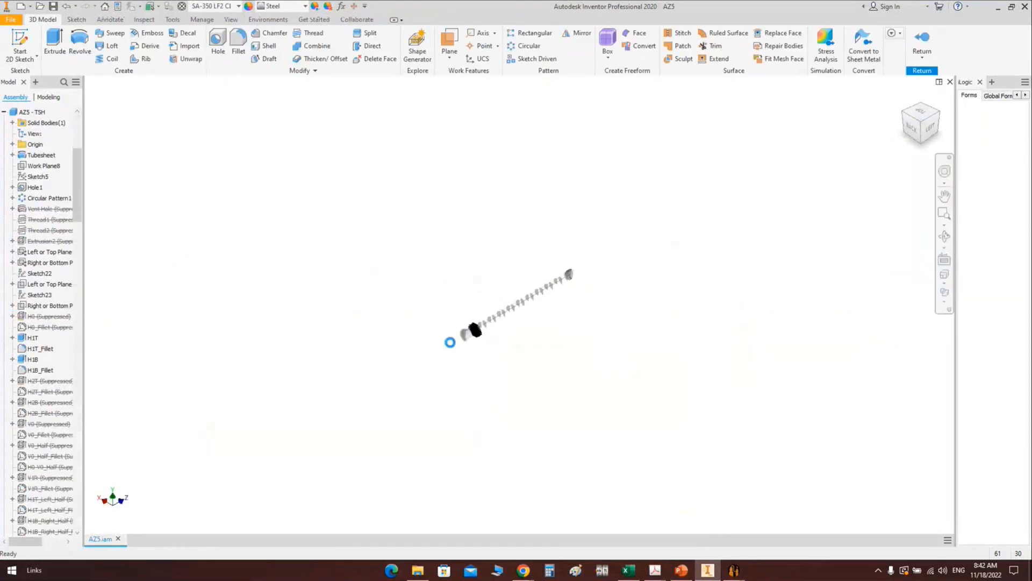
scroll(480, 334, "up", 7)
middle_click_drag(480, 333, 419, 379)
key("ctrl+Return")
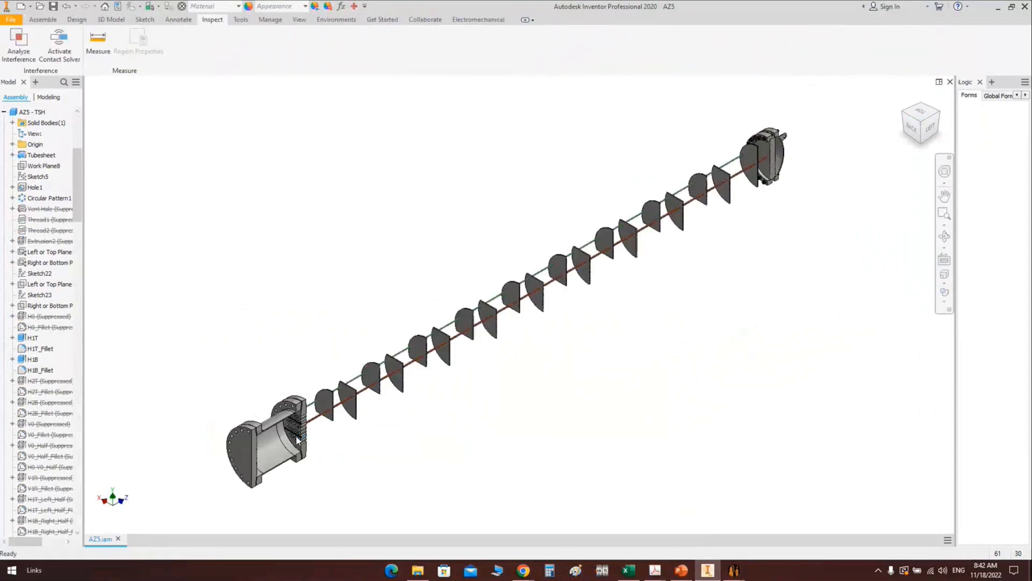
double_click(297, 438)
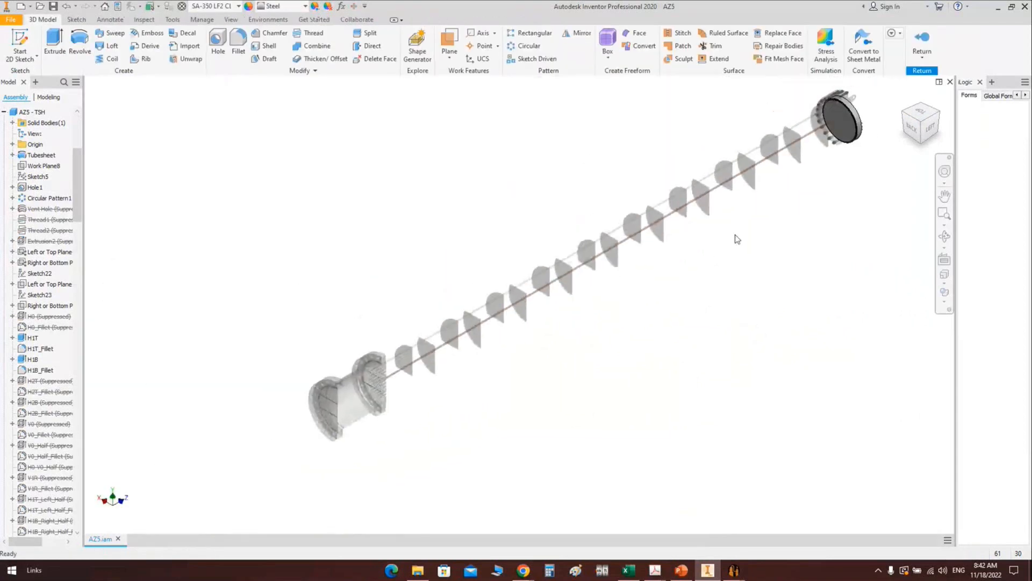
key("ctrl+Return")
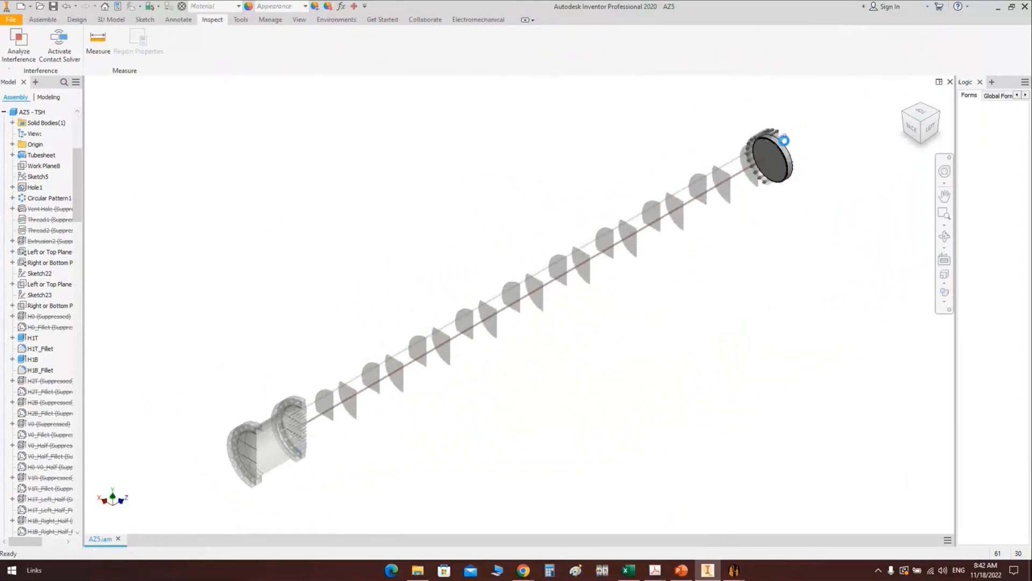
scroll(785, 141, "up", 8)
double_click(667, 220)
scroll(876, 142, "up", 3)
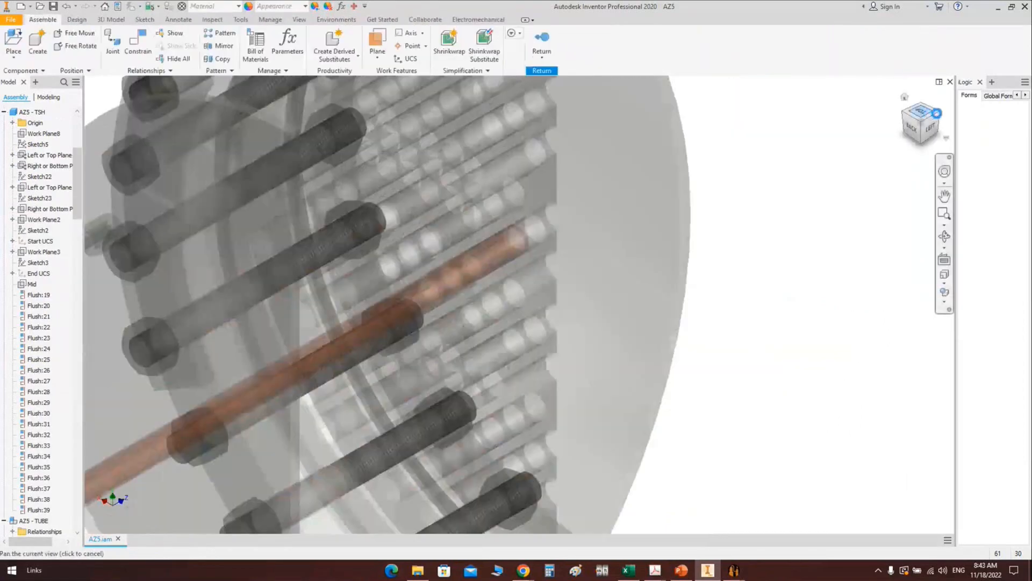
Step: Examine the tubes and baffles from the opposite isometric view while the holing and bundle patterns are generated
left_click(939, 113)
scroll(776, 340, "up", 5)
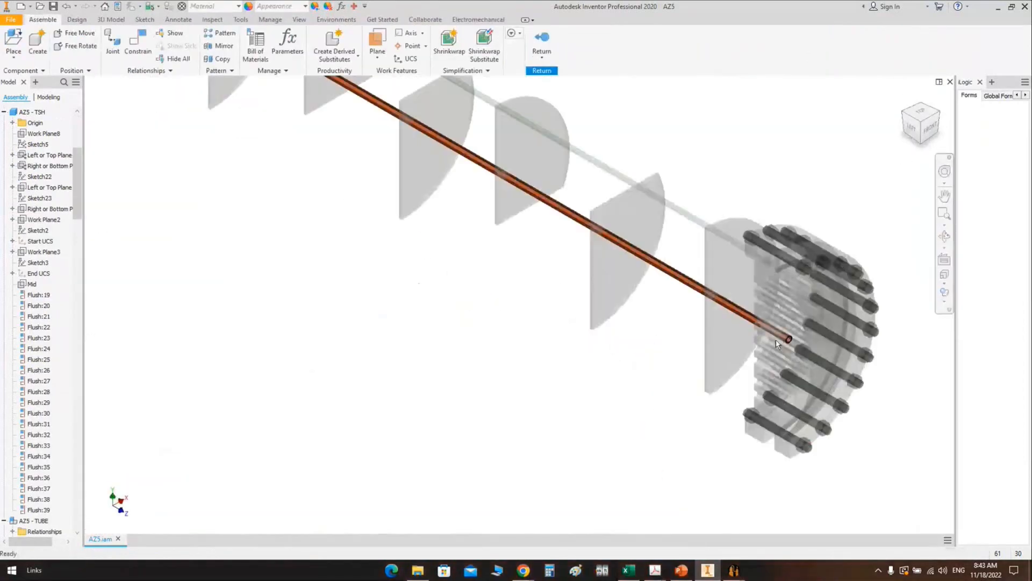
scroll(645, 347, "down", 5)
scroll(320, 137, "up", 6)
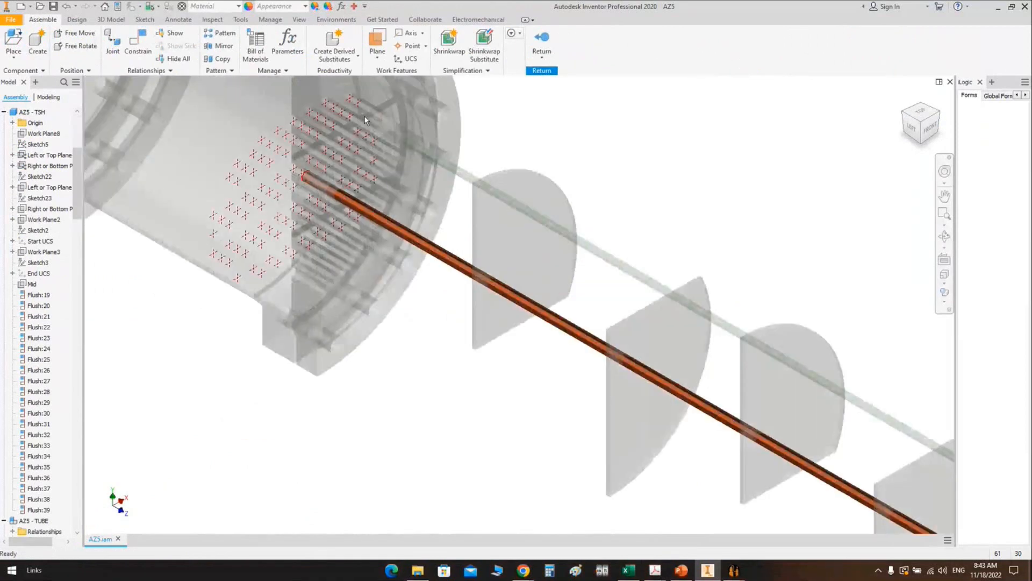
double_click(350, 202)
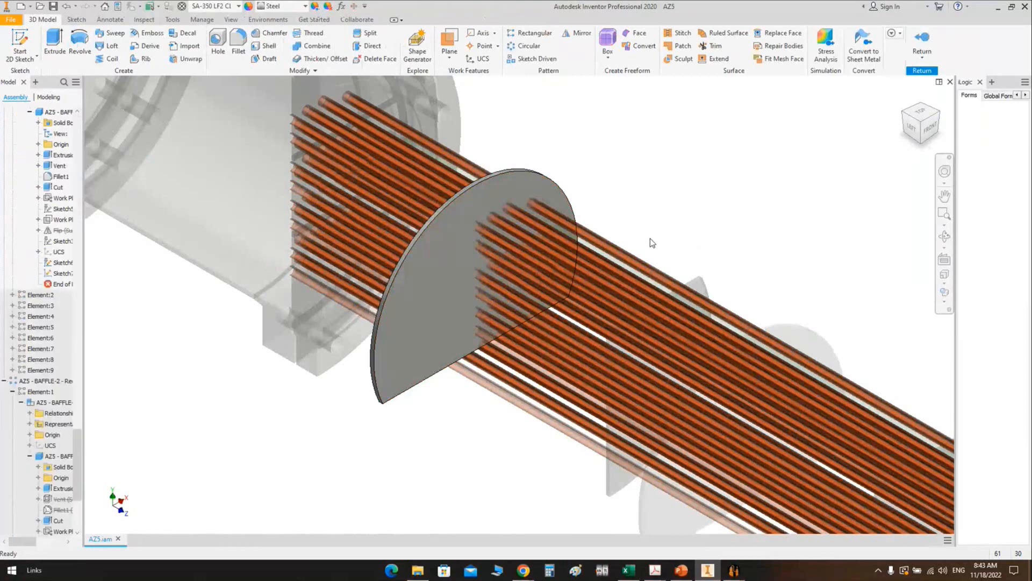
double_click(681, 223)
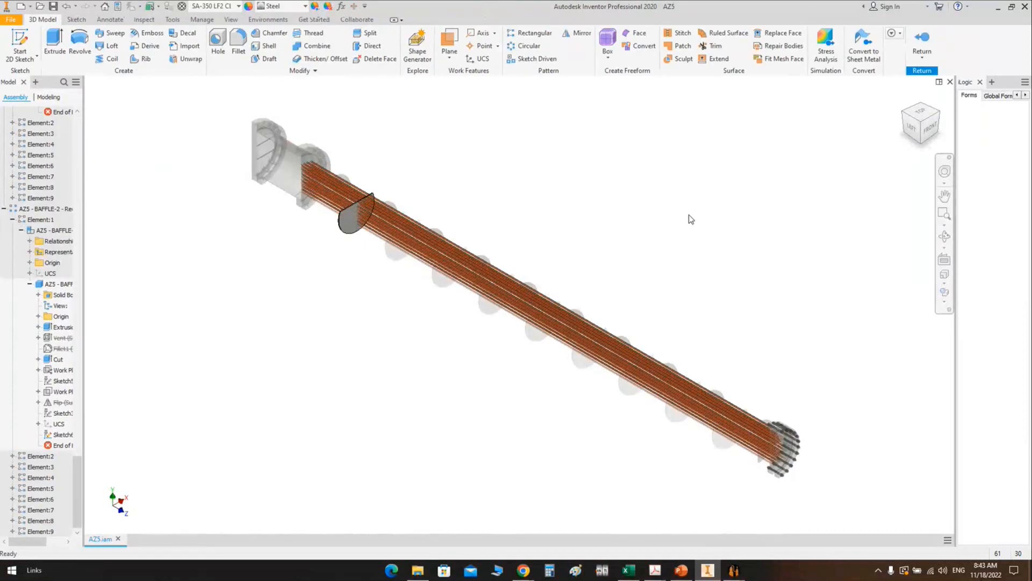
double_click(688, 214)
double_click(543, 140)
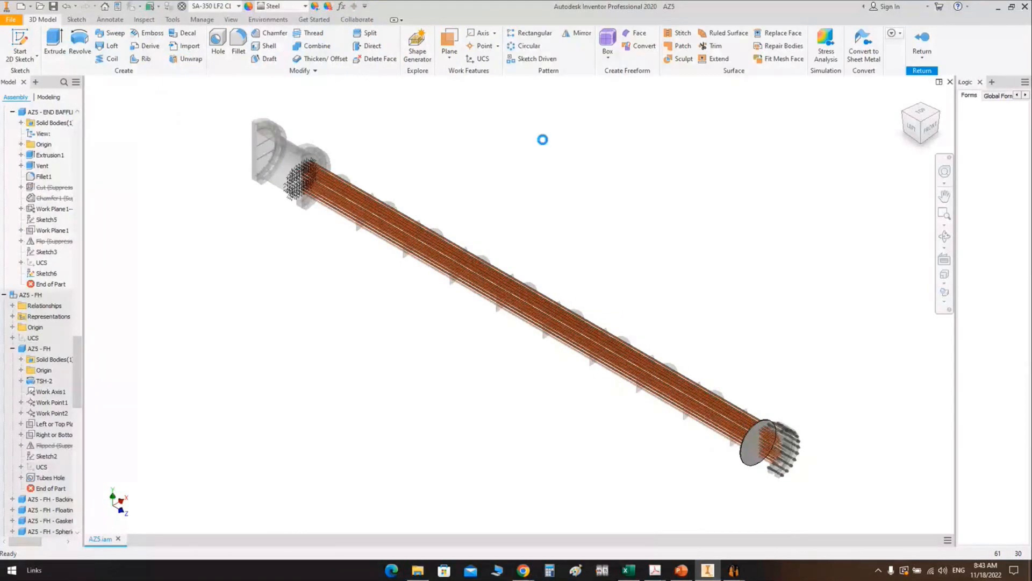
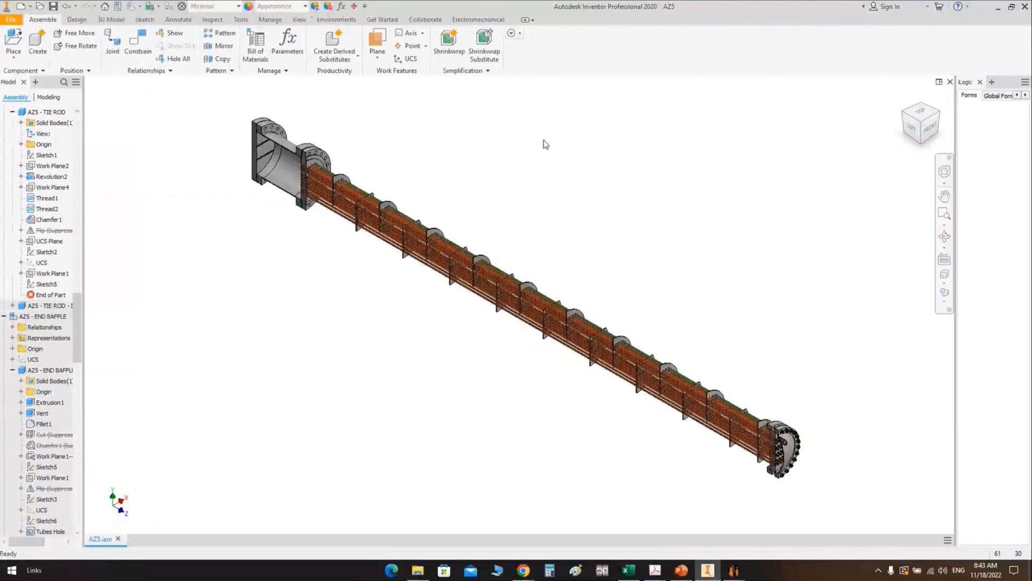
Step: Collapse all children of AZ5.iam in the model tree and end the section view to show the whole exchanger
scroll(33, 313, "up", 10)
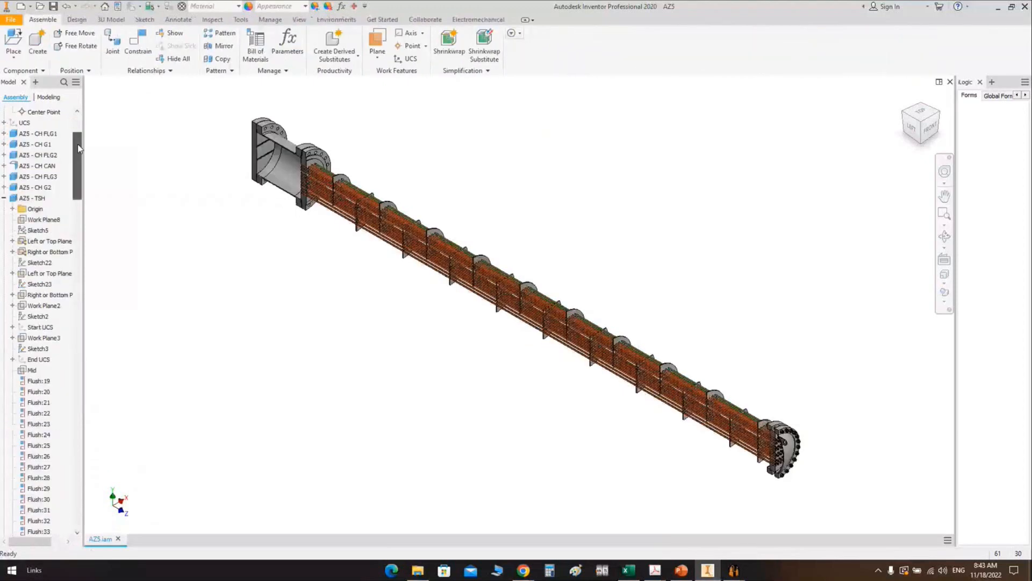
right_click(31, 113)
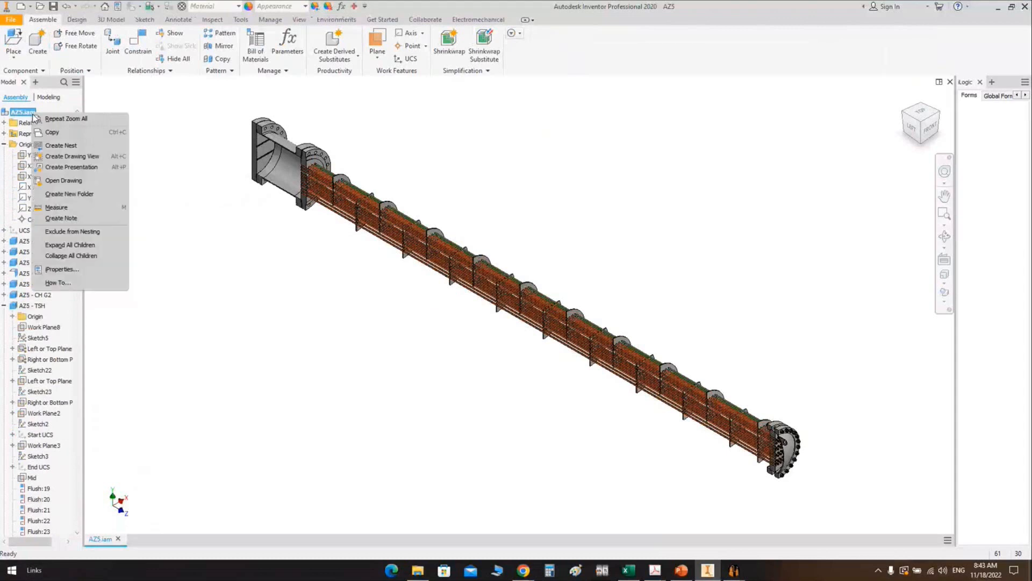
left_click(76, 260)
scroll(246, 134, "up", 5)
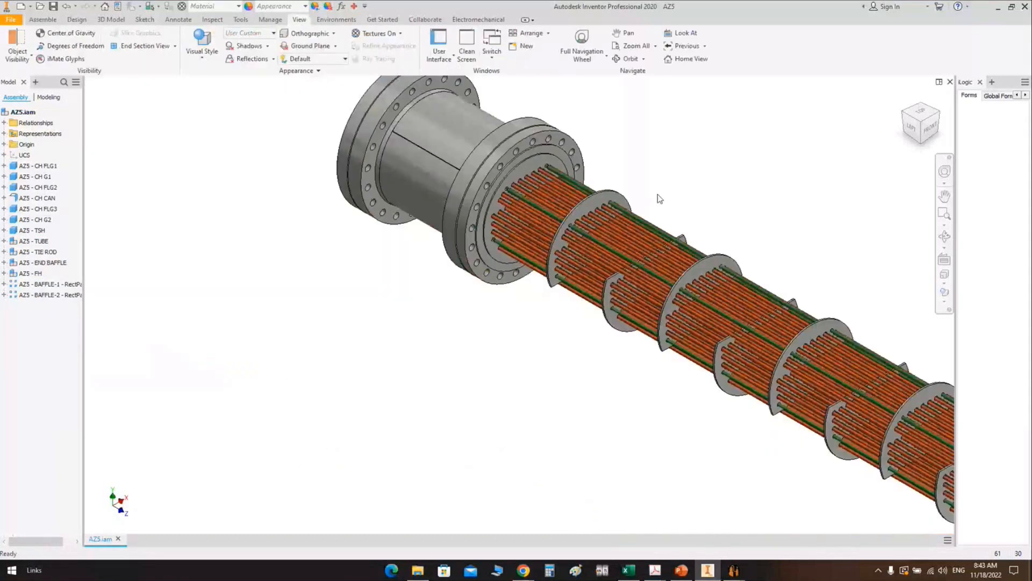
Step: Examine the finished tube bundle, baffles and tie rods along the exchanger at an angle and from the left side
scroll(699, 226, "down", 3)
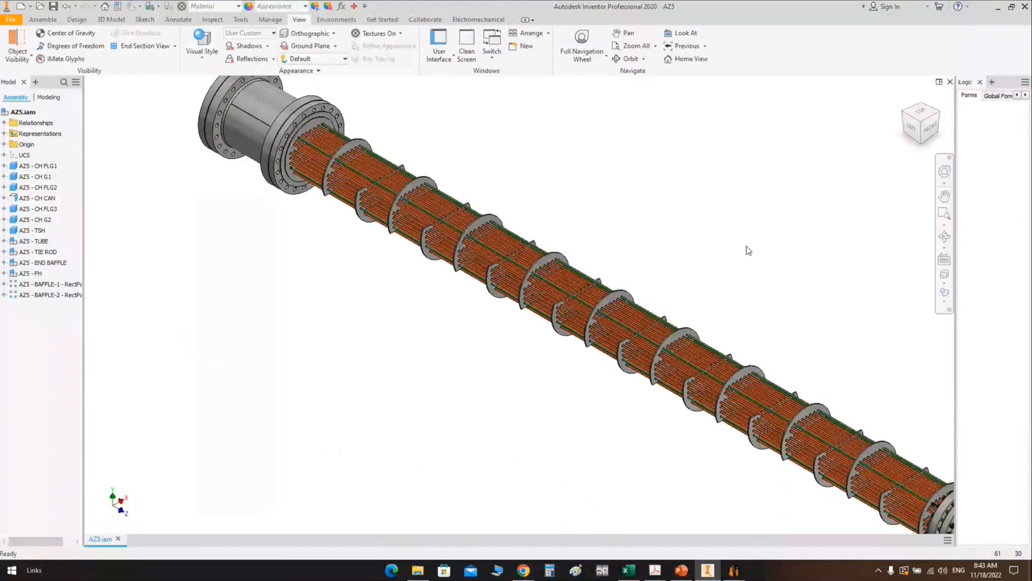
middle_click_drag(430, 344, 354, 327, "shift")
scroll(355, 326, "down", 4)
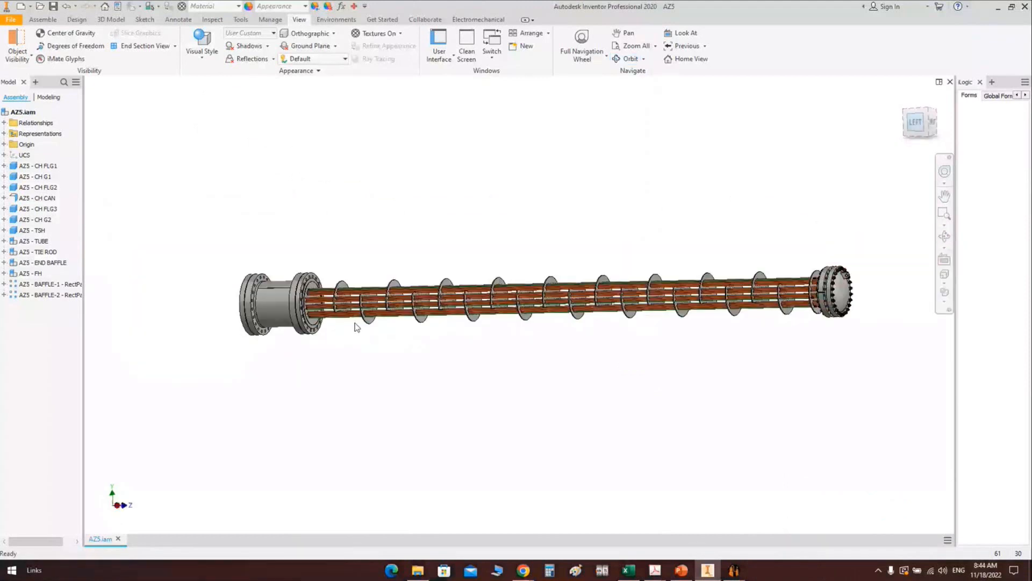
scroll(355, 326, "up", 5)
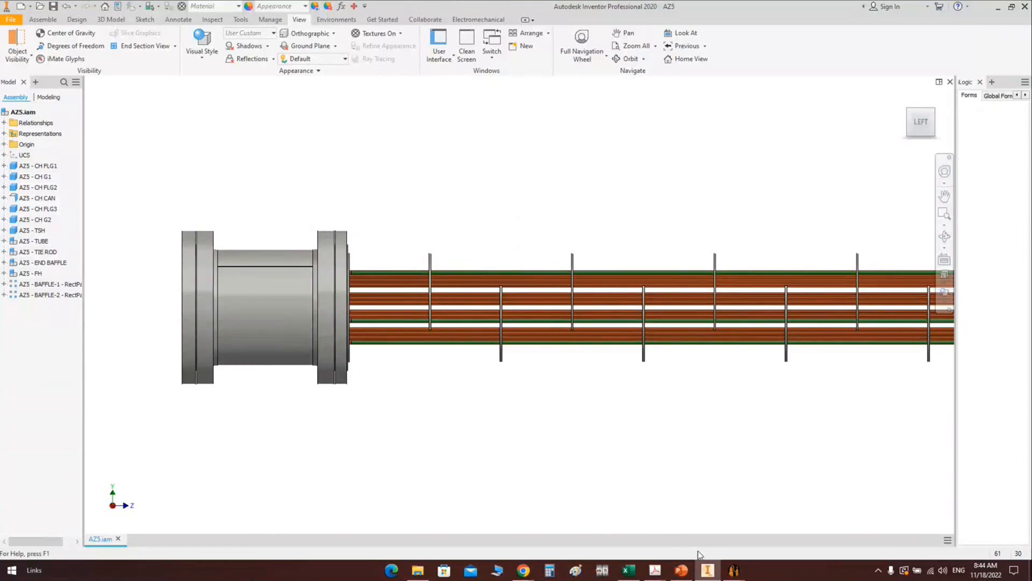
Step: Switch to Static Equipment Generator and add a gasket named SH G1 to the AZ5 exchanger
mouse_move(734, 570)
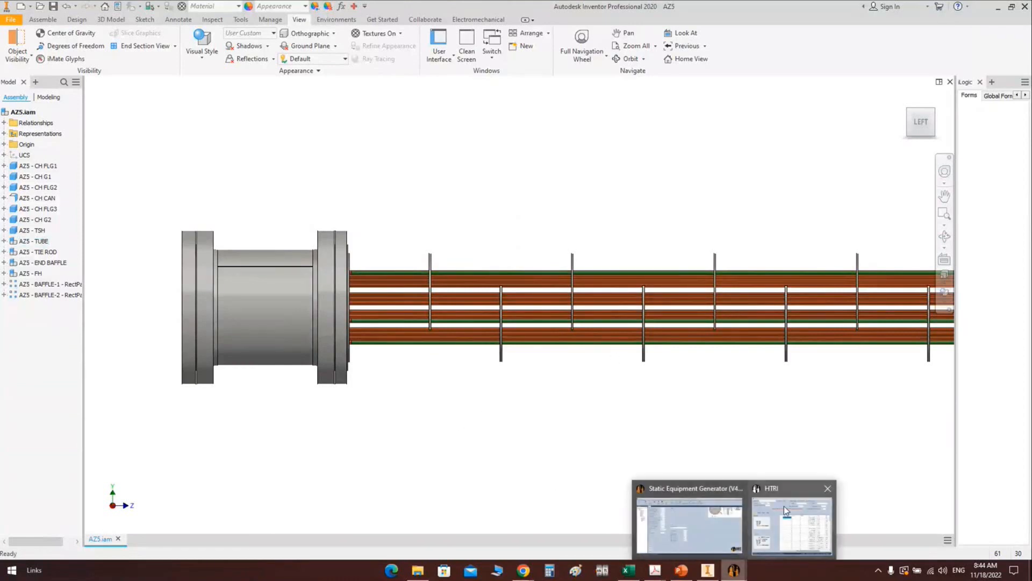
left_click(801, 534)
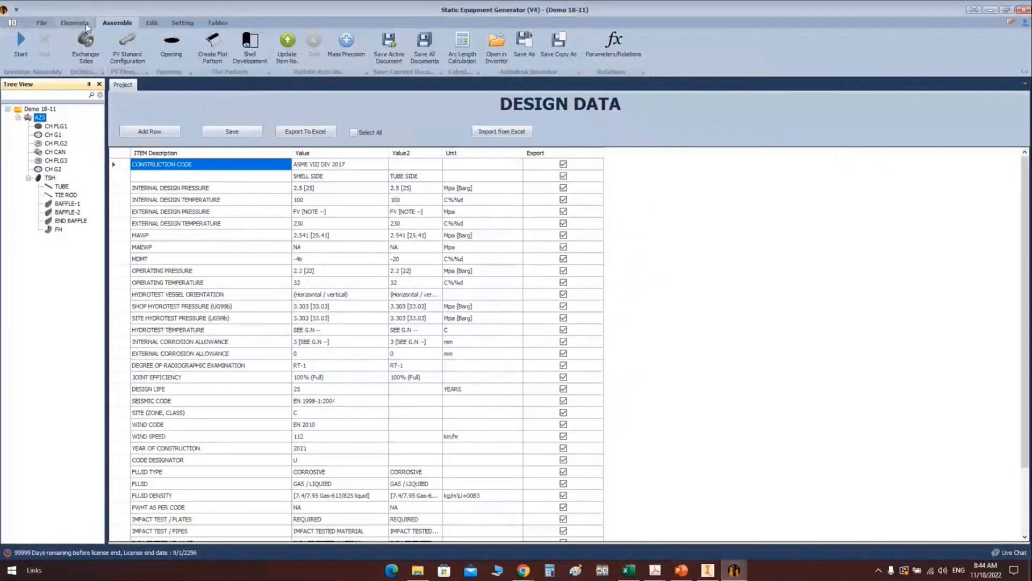
left_click(85, 24)
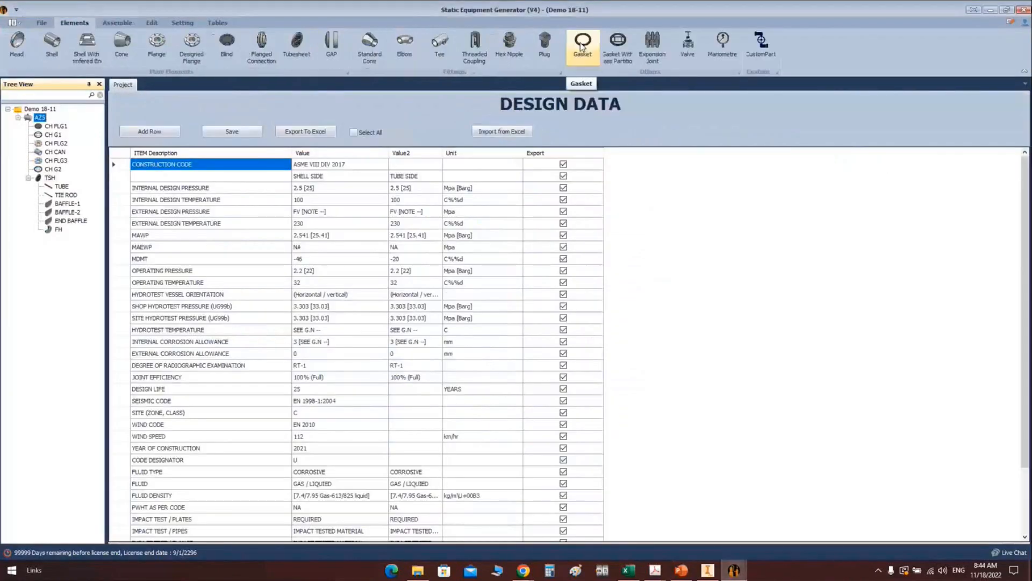
mouse_move(679, 573)
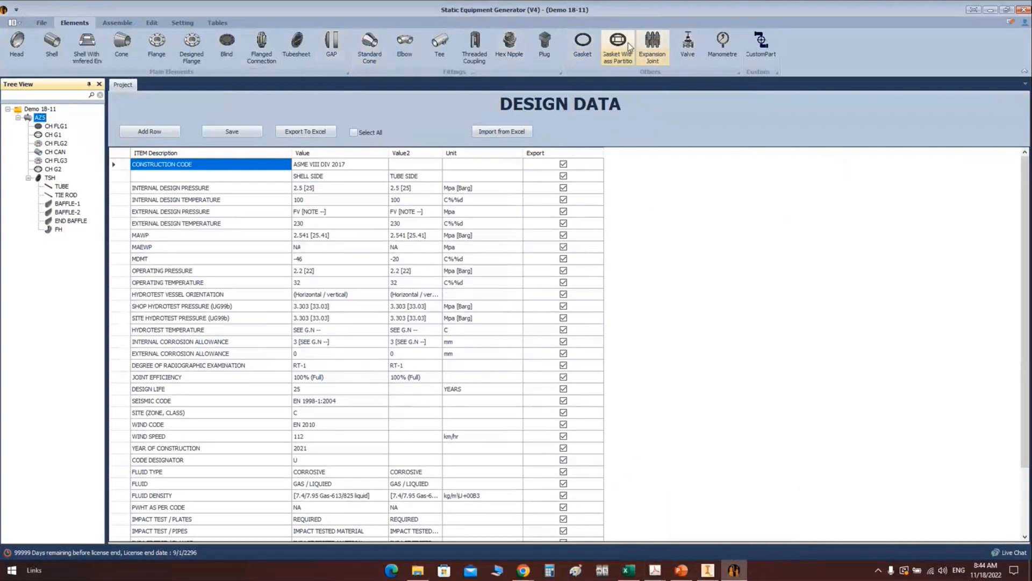
left_click(581, 47)
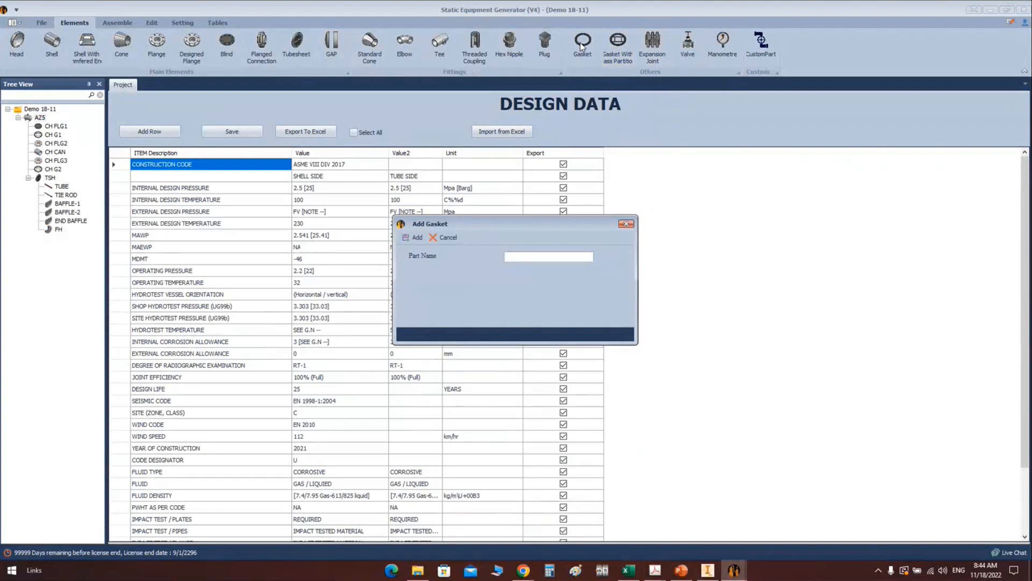
type("SH G1")
key("Return")
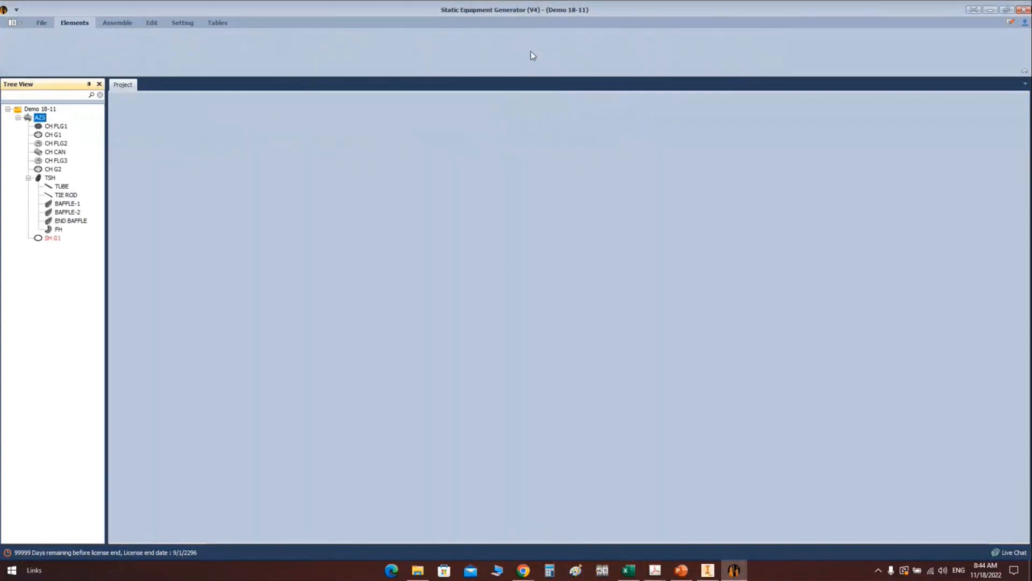
Step: Set gasket SH G1's inner diameter to 486 mm and its width to 13 mm
left_click(44, 239)
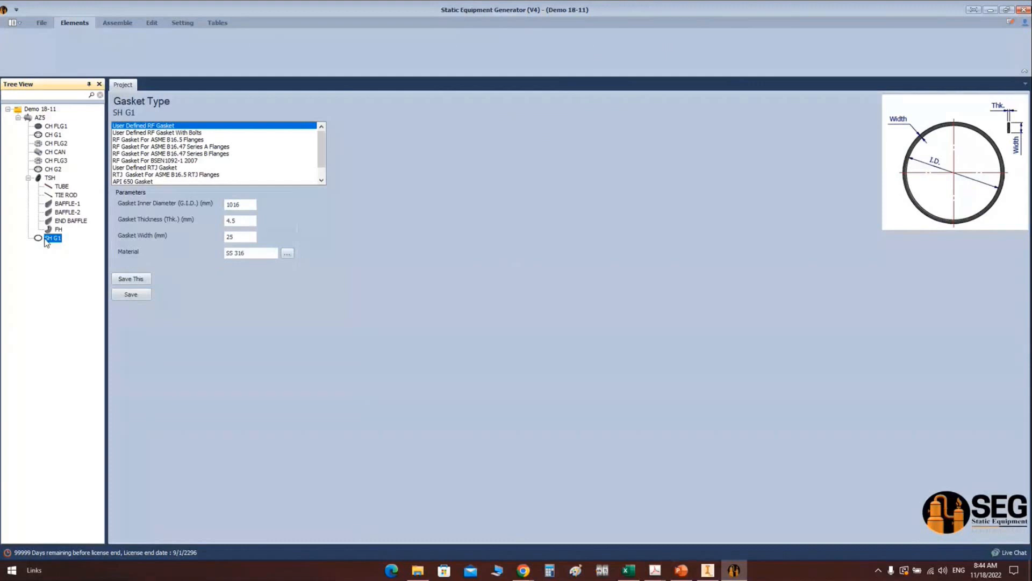
left_click(238, 205)
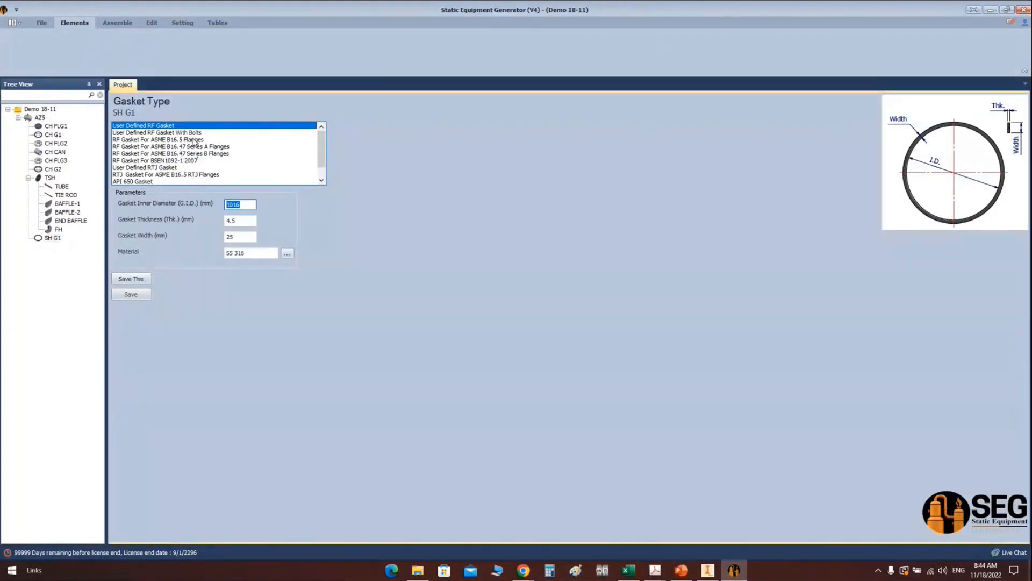
type("486")
left_click(240, 237)
type("1")
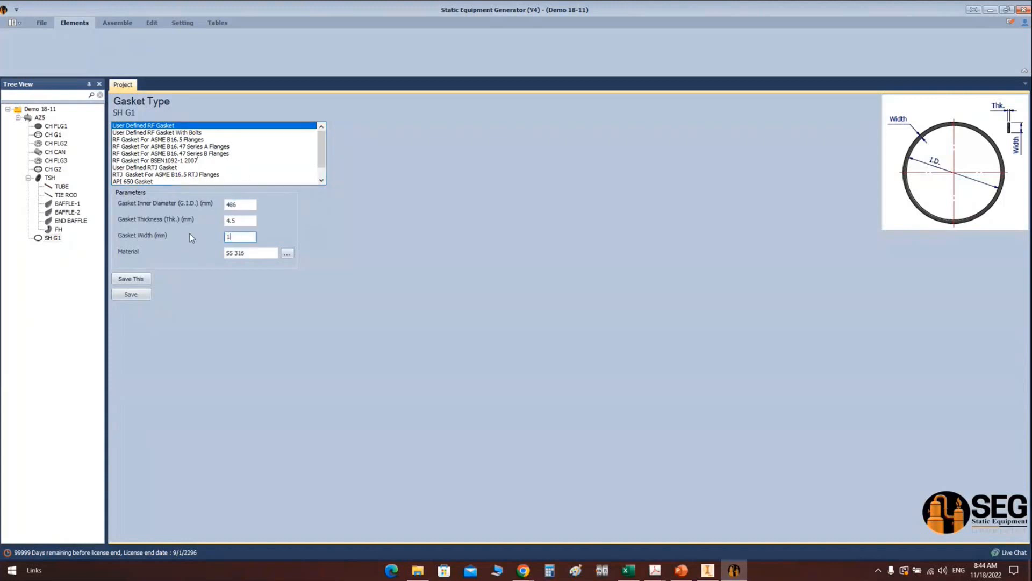
type("3")
Step: Copy "SS316 SPIRAL WOUND WITH INNER & OUTER RING" from the Excel material list as SH G1's material and save the gasket
key("alt+Tab")
left_click(317, 223)
left_click_drag(308, 113, 121, 112)
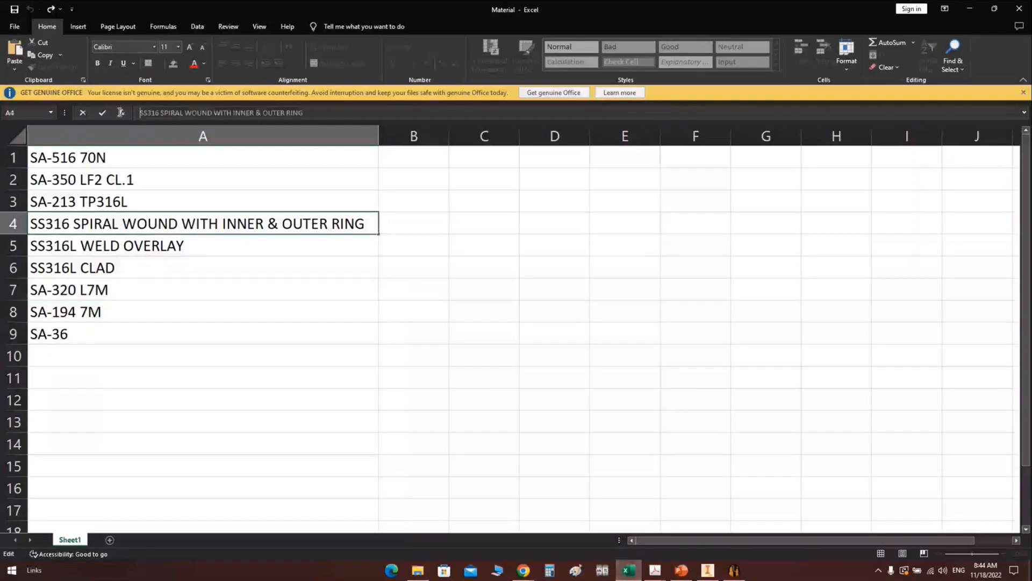
left_click(734, 569)
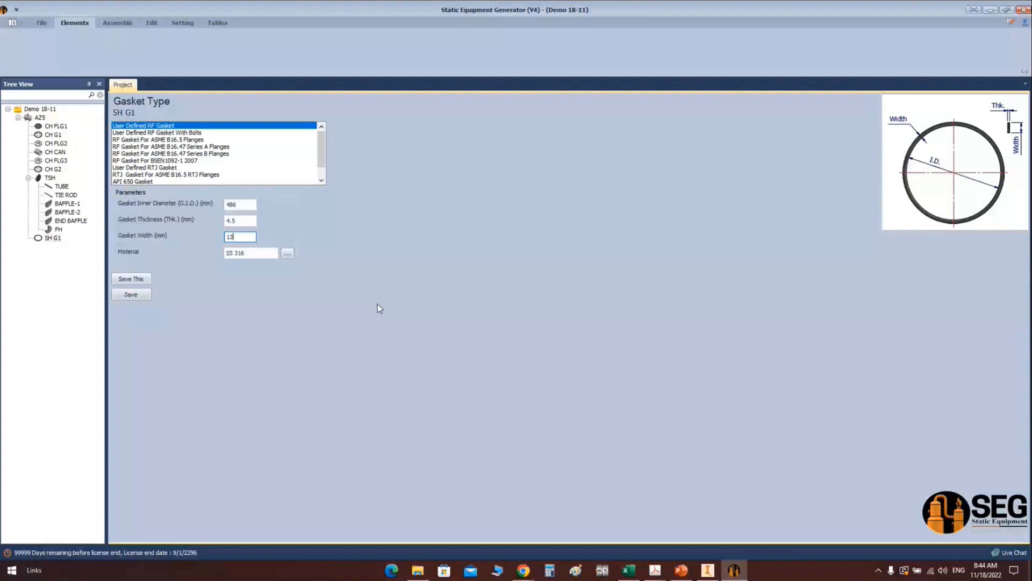
left_click(143, 295)
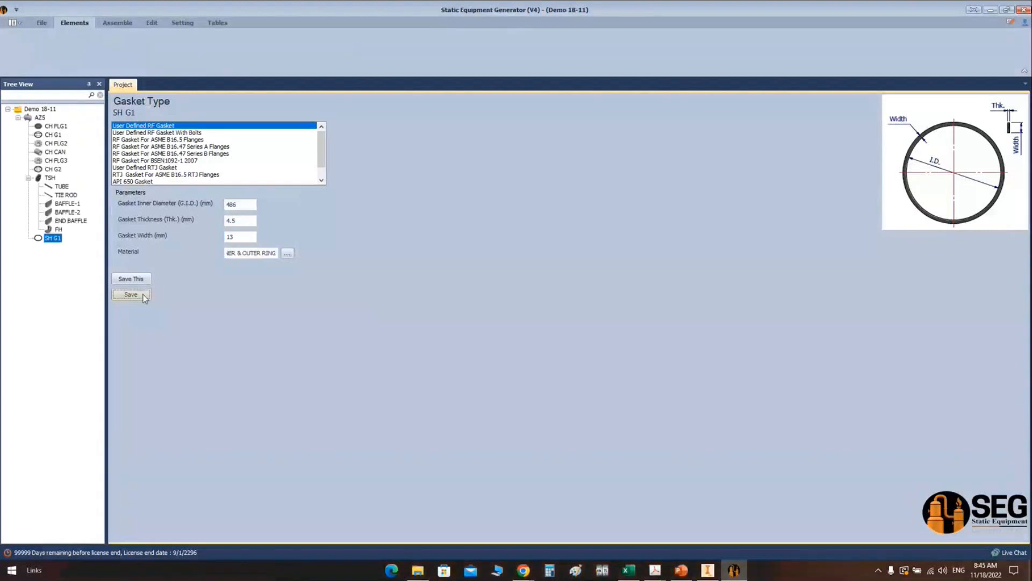
Step: Add a designed flange named SH FLG1 to AZ5, using CH FLG2 as the part it is the same as
left_click(40, 119)
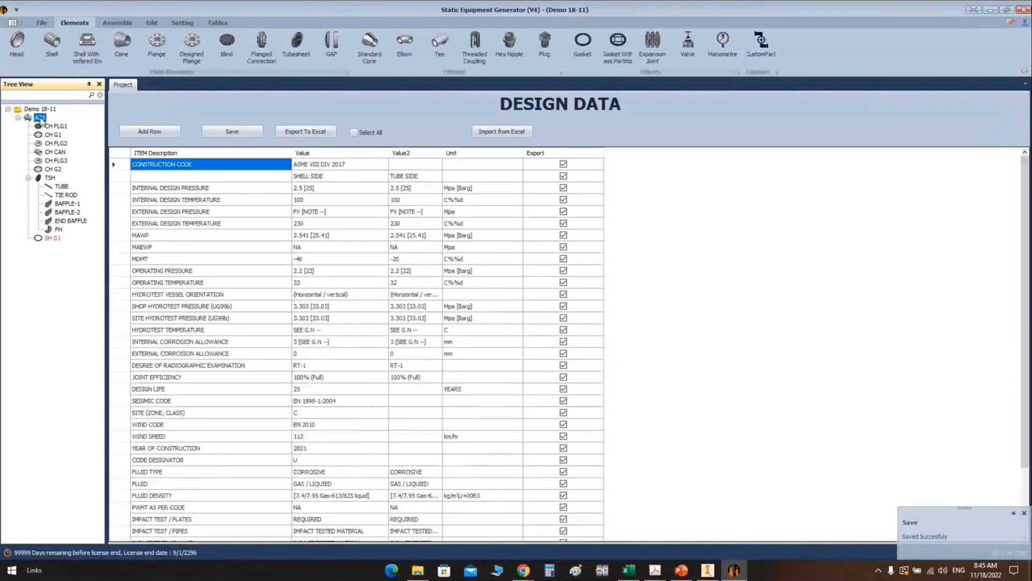
left_click(192, 45)
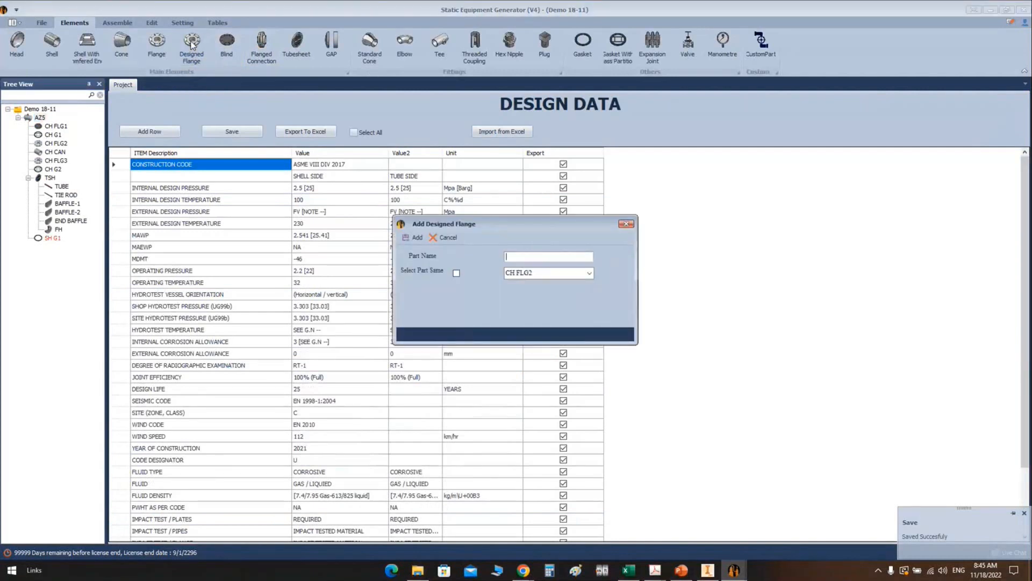
type("SH FLG1")
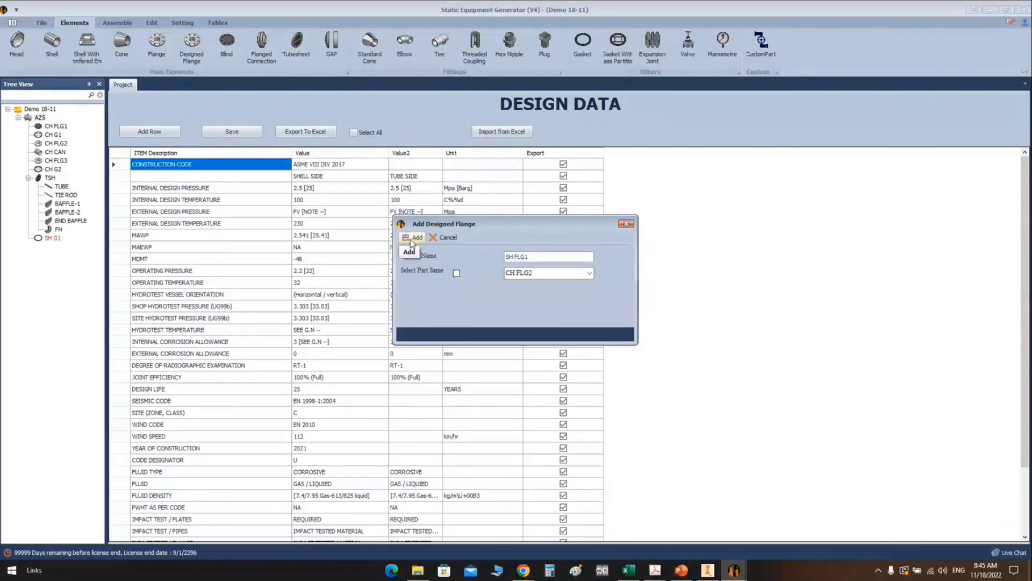
left_click(458, 274)
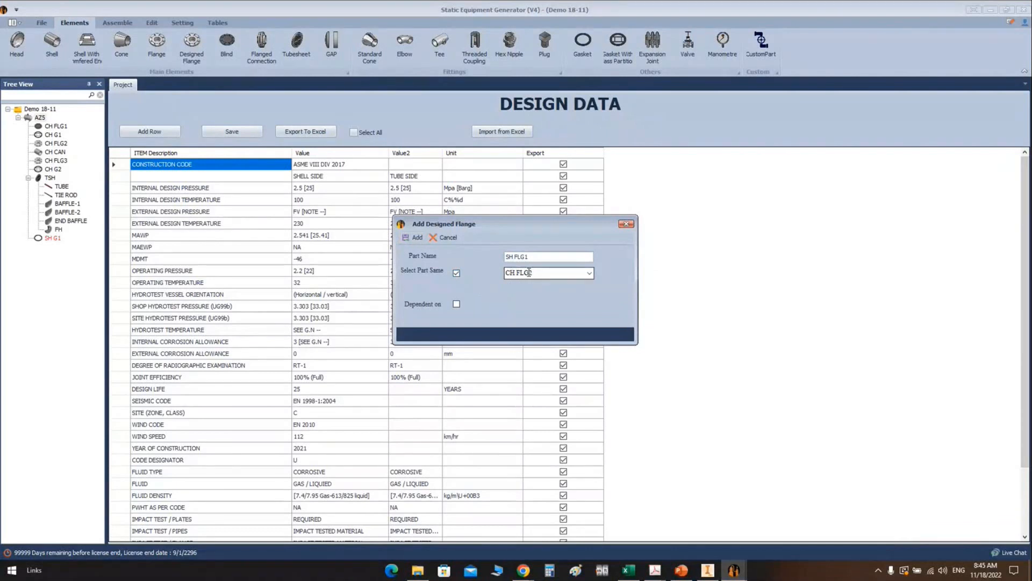
left_click(414, 237)
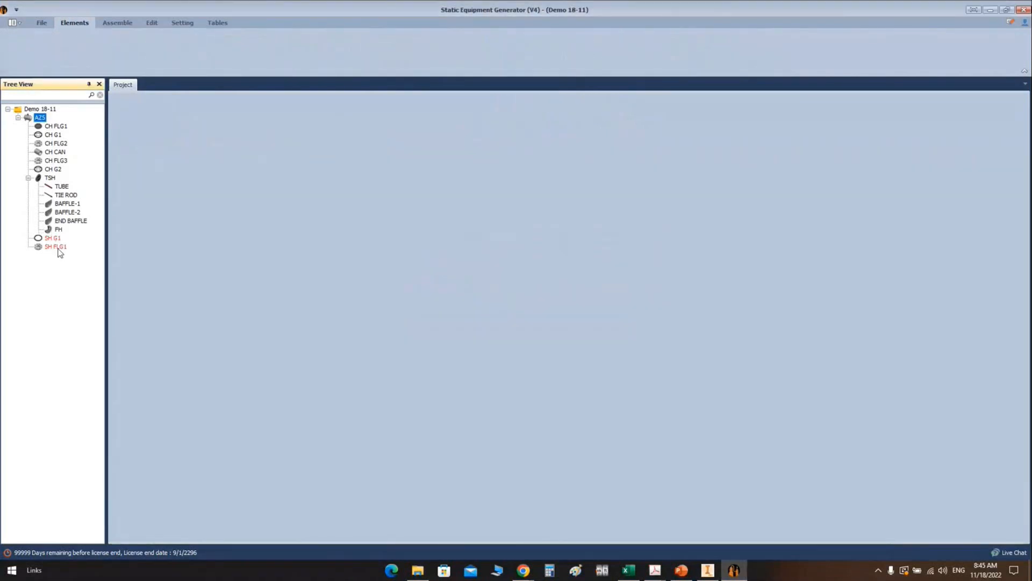
Step: Set flange SH FLG1's inner diameter to 460 mm, end thickness to 12 mm and neck thickness to 16 mm
left_click(58, 248)
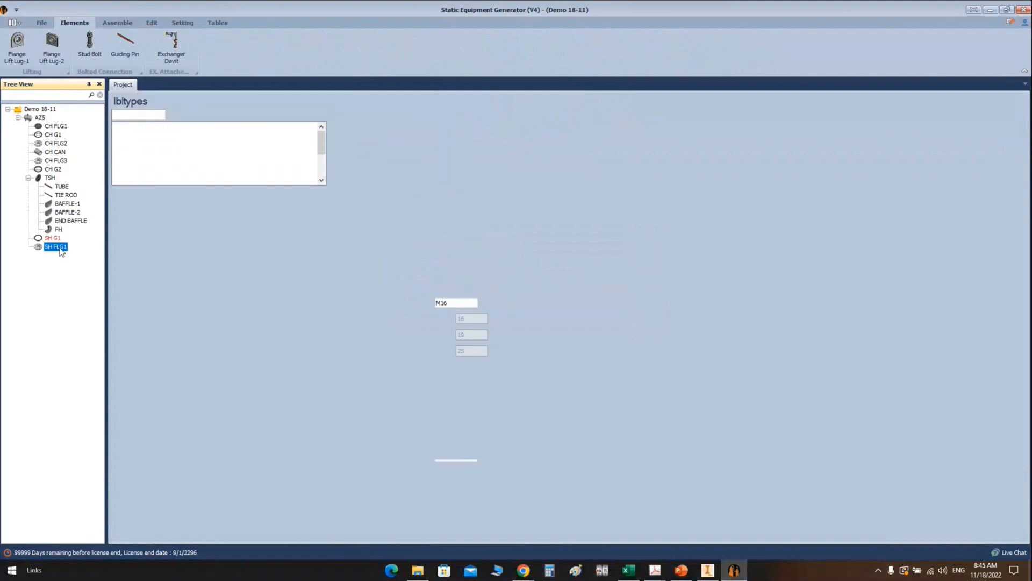
left_click(268, 202)
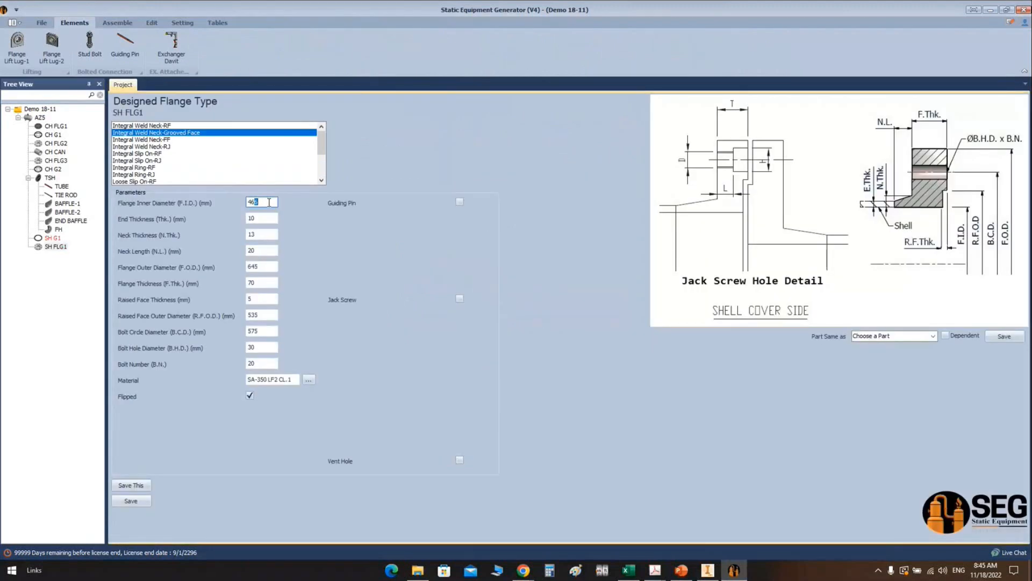
type("0")
key("Tab")
type("1")
key("Tab")
type("16")
Step: Set SH FLG1's flange thickness to 75 mm, check its remaining face and bolting dimensions, and save the flange
left_click_drag(265, 268, 228, 269)
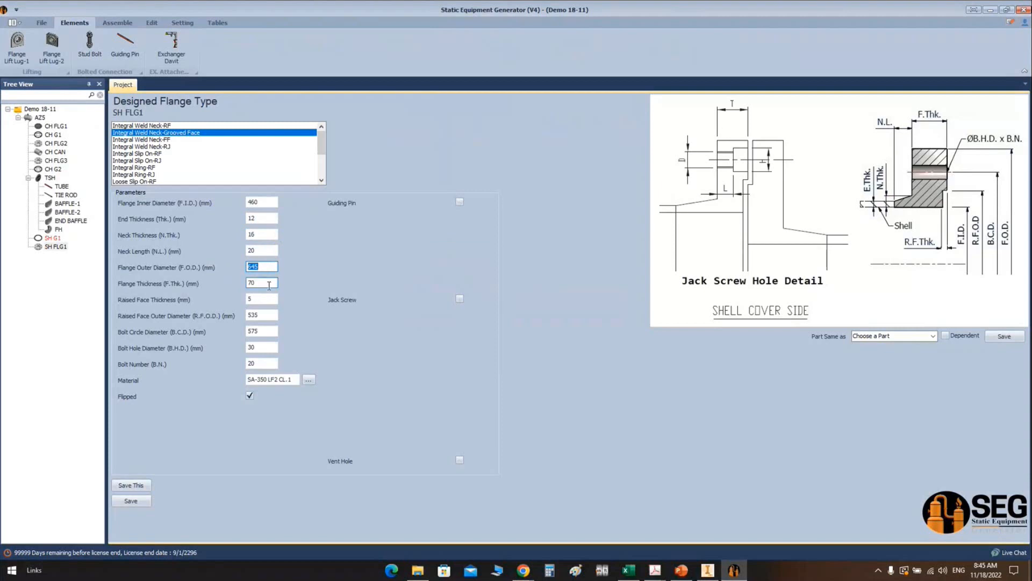
left_click_drag(266, 284, 250, 286)
type("5")
left_click(255, 313)
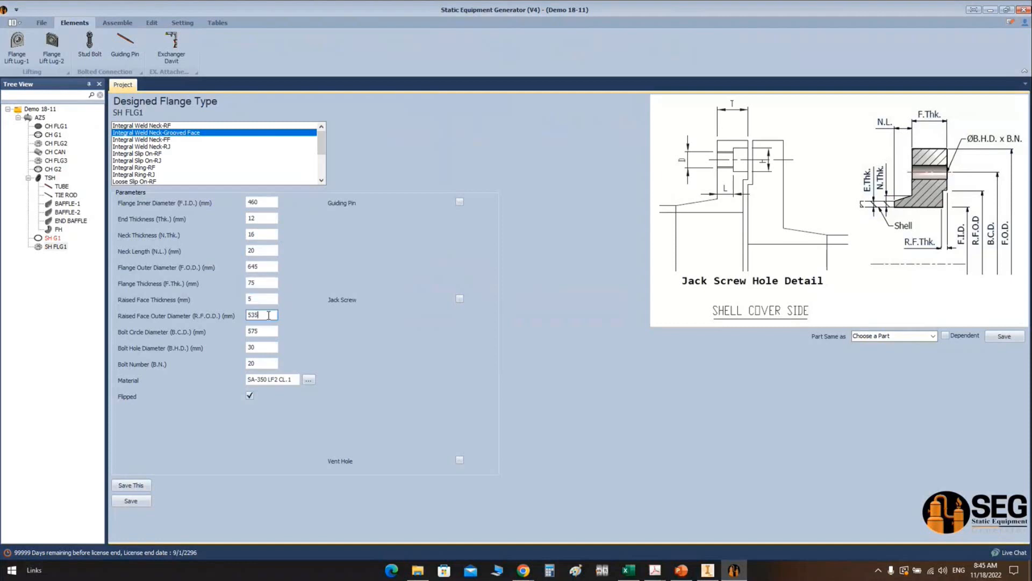
left_click_drag(268, 315, 257, 315)
key("Tab")
key("Tab")
left_click(142, 506)
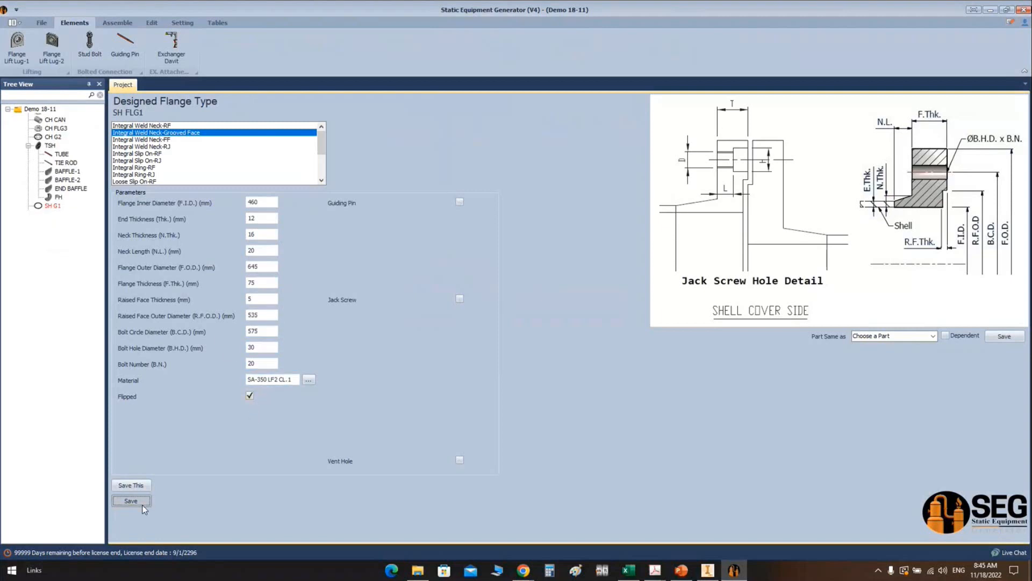
Step: Start the Inventor assembly to generate gasket SH G1 and flange SH FLG1 in AZ5.iam
left_click(117, 22)
left_click(21, 53)
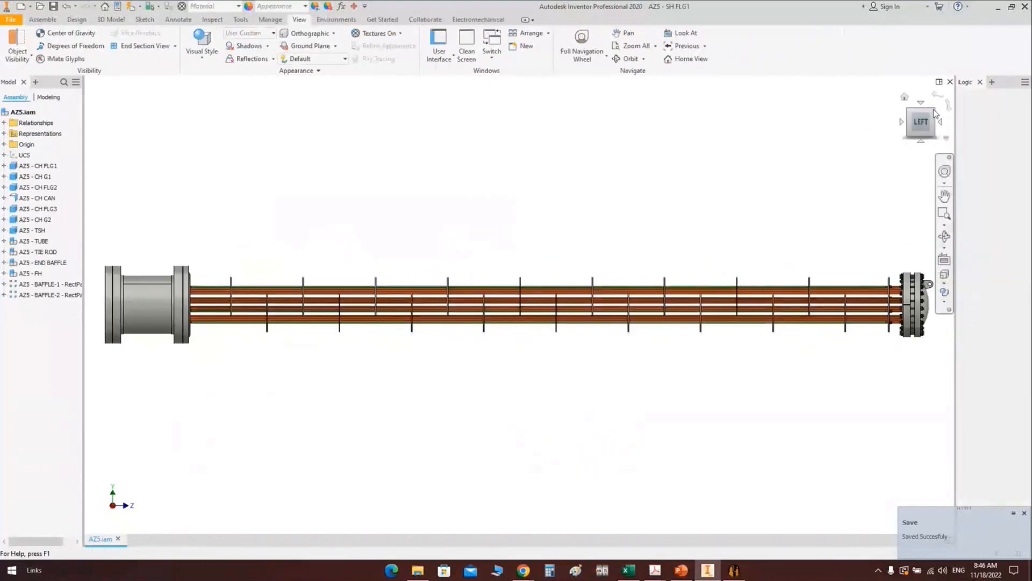
left_click(935, 111)
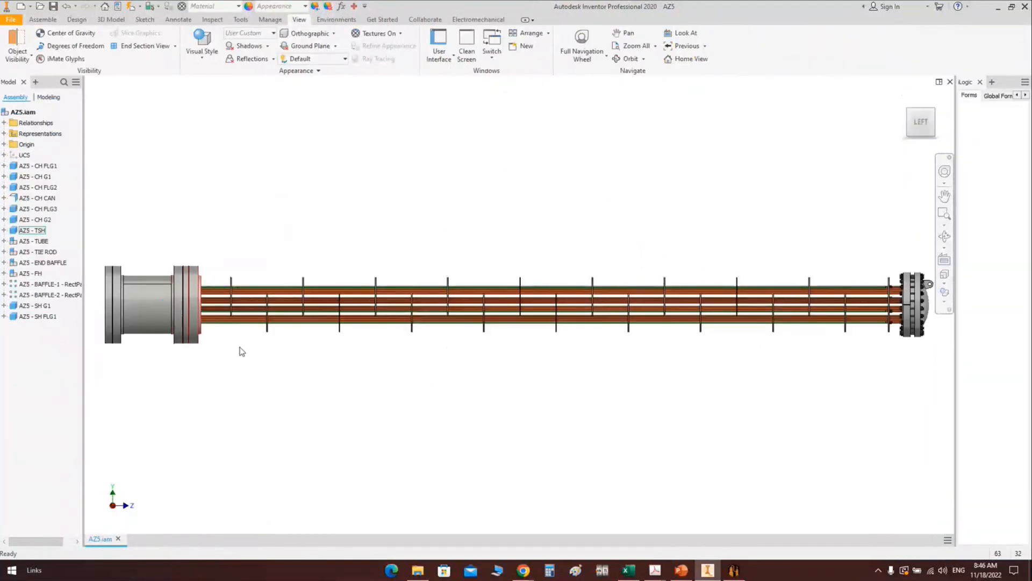
Step: Create a half section view of the AZ5 assembly through the origin's YZ plane
left_click(174, 46)
left_click(156, 106)
left_click(4, 144)
left_click(31, 155)
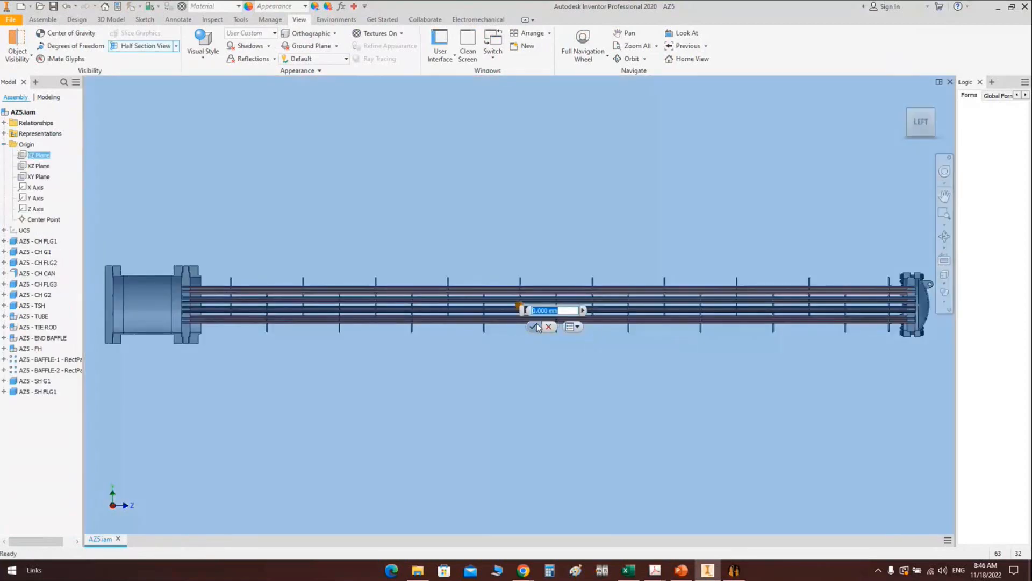
left_click(573, 325)
Step: Examine the sectioned tubesheet joint up close, including the gaskets and flange faces on both sides, from a slightly tilted view
scroll(169, 281, "up", 5)
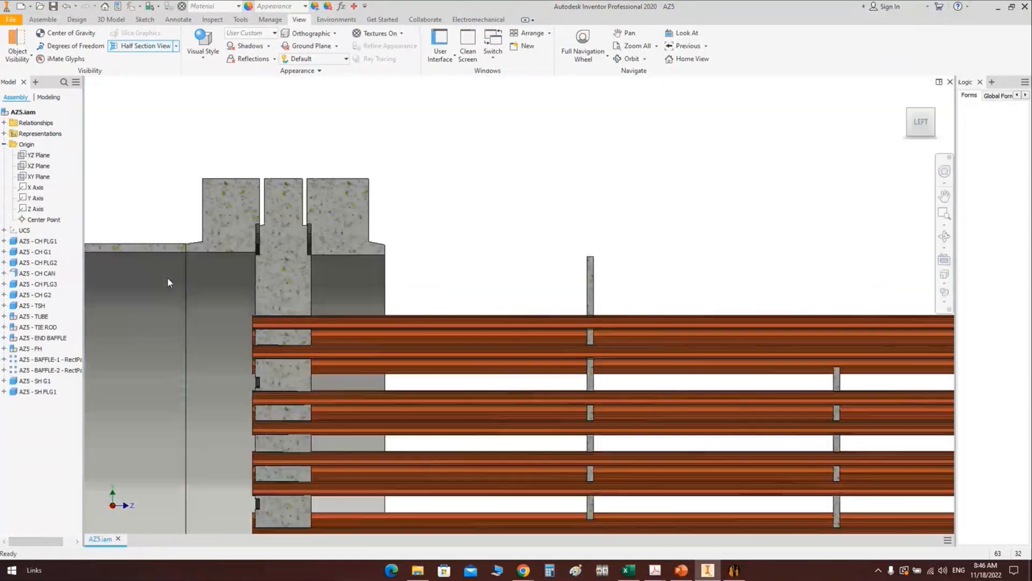
scroll(380, 308, "up", 6)
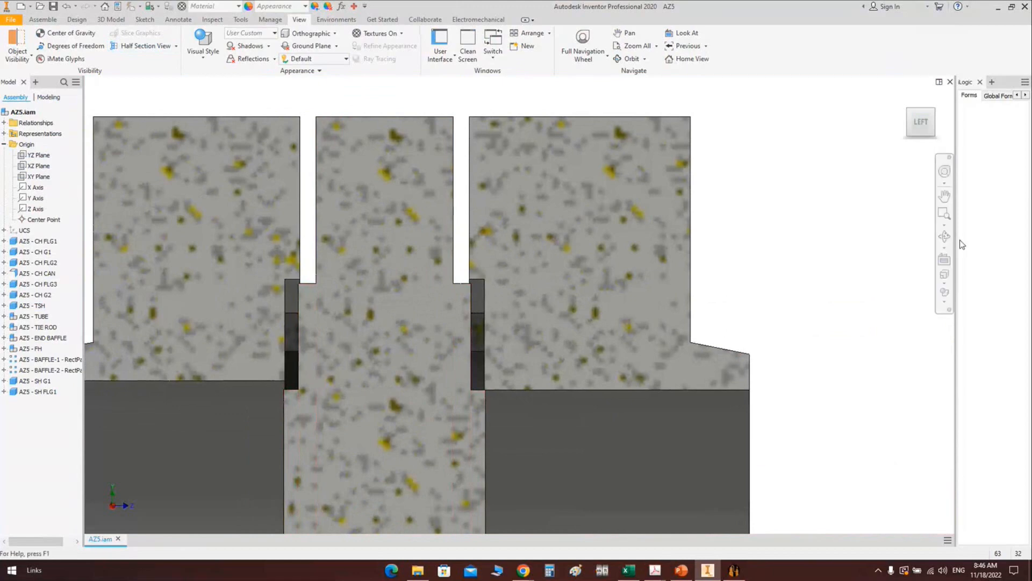
left_click(944, 236)
left_click_drag(483, 321, 482, 296)
scroll(548, 414, "down", 2)
middle_click_drag(549, 413, 557, 339)
scroll(557, 340, "up", 2)
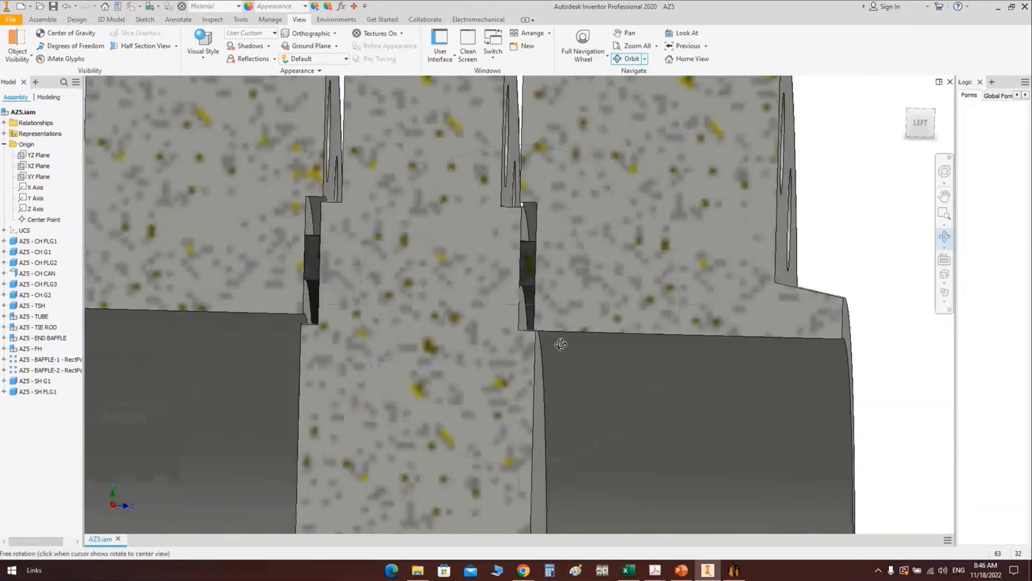
scroll(559, 343, "down", 4)
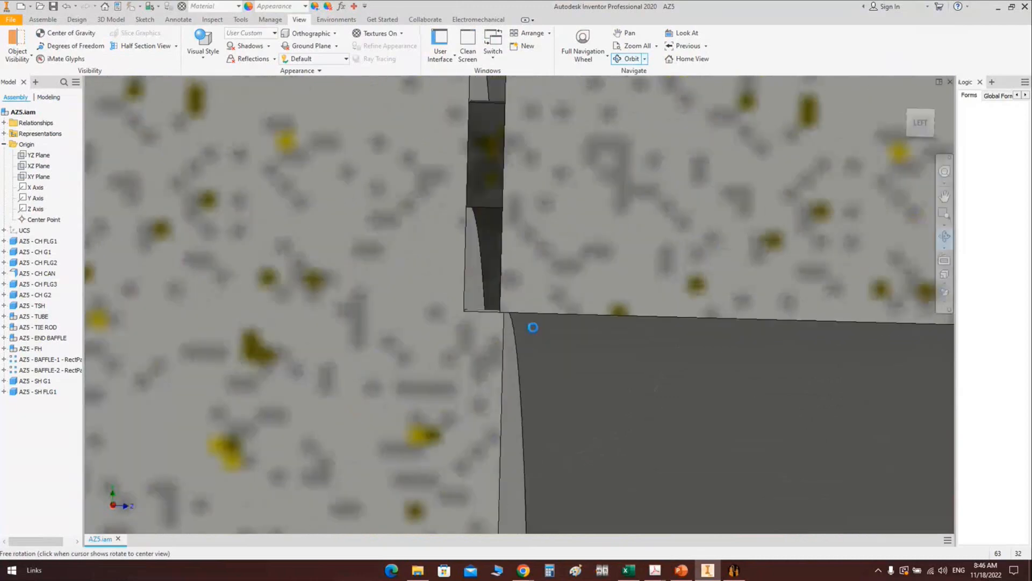
Step: Inspect from the left view how the shell-side gasket and flange SH FLG1 fit against the tubesheet's corner
left_click(920, 123)
scroll(424, 329, "down", 8)
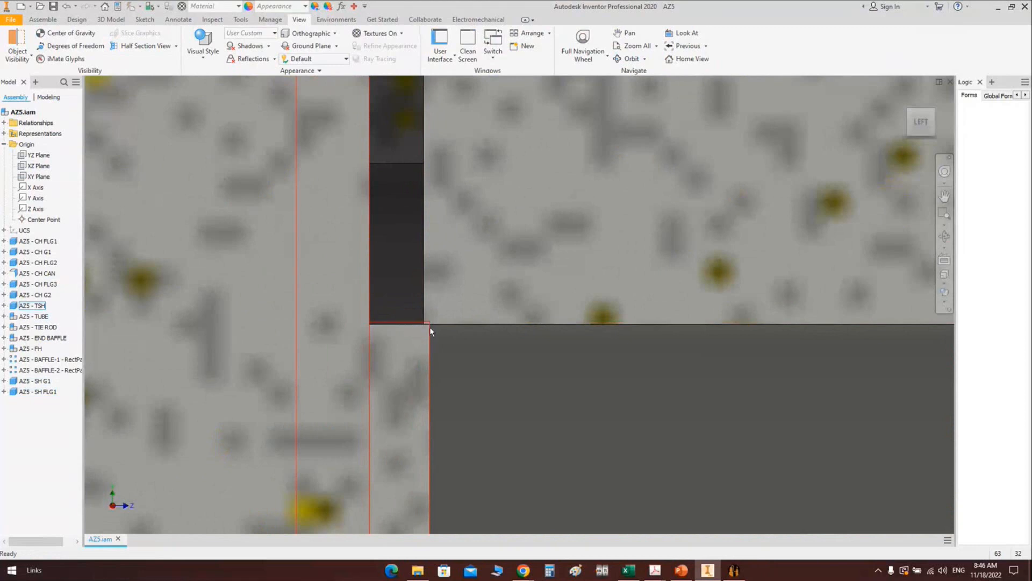
scroll(430, 327, "up", 4)
scroll(464, 314, "down", 3)
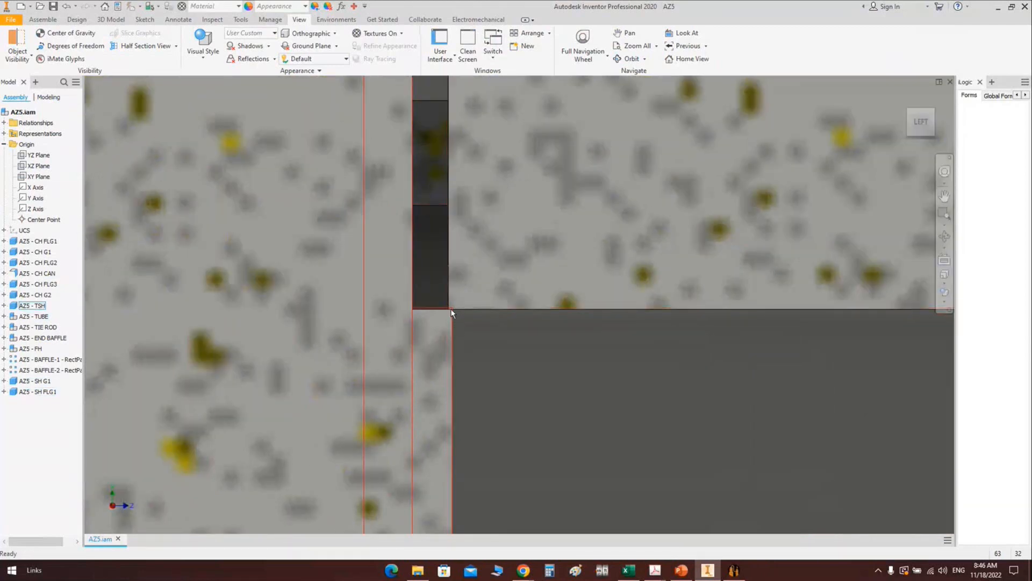
scroll(468, 293, "up", 2)
scroll(468, 271, "up", 3)
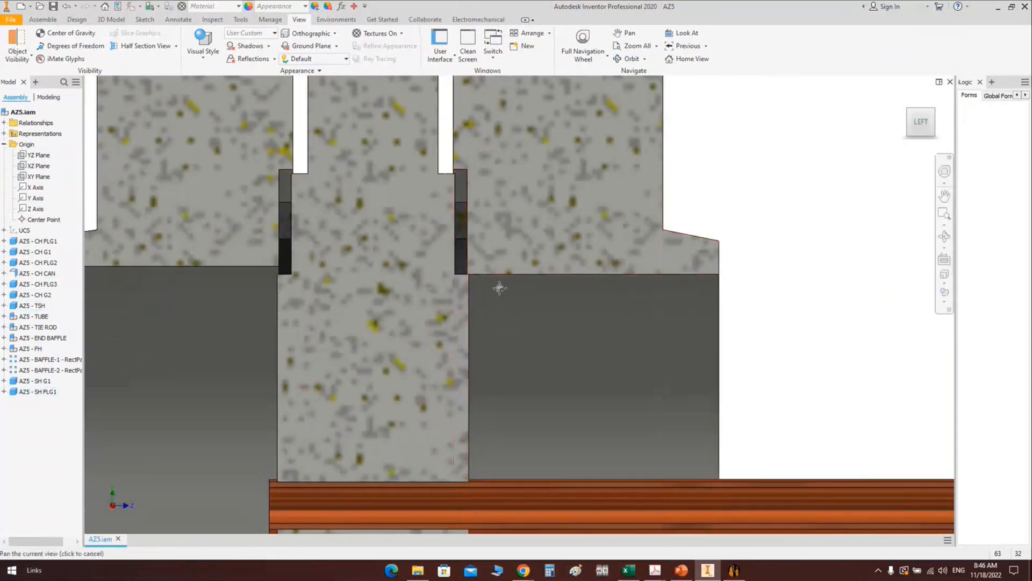
scroll(485, 333, "down", 1)
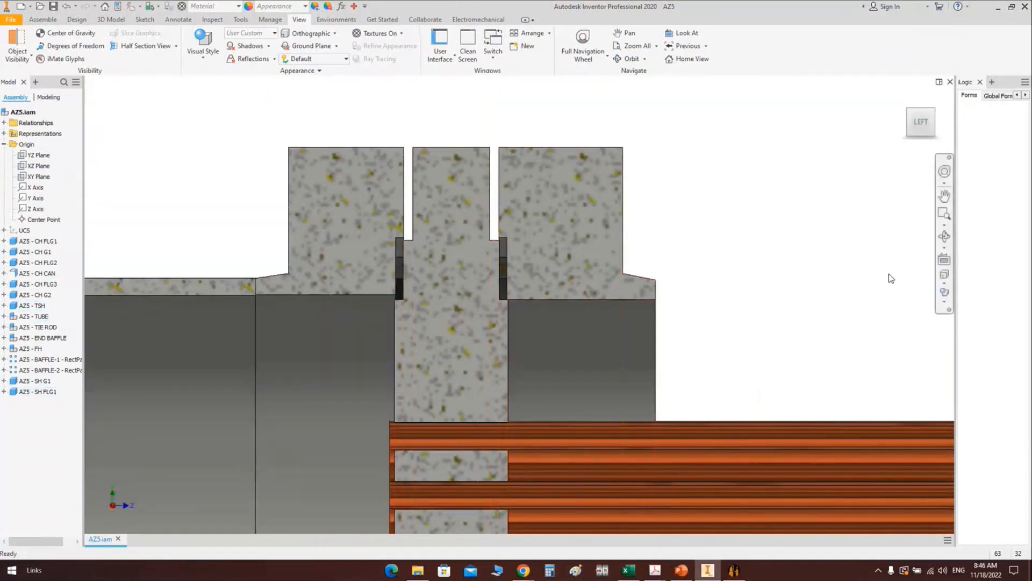
Step: Examine the sectioned tubesheet's channel-side gasket seat and step up close from a slightly tilted view
left_click(945, 236)
left_click_drag(481, 333, 508, 337)
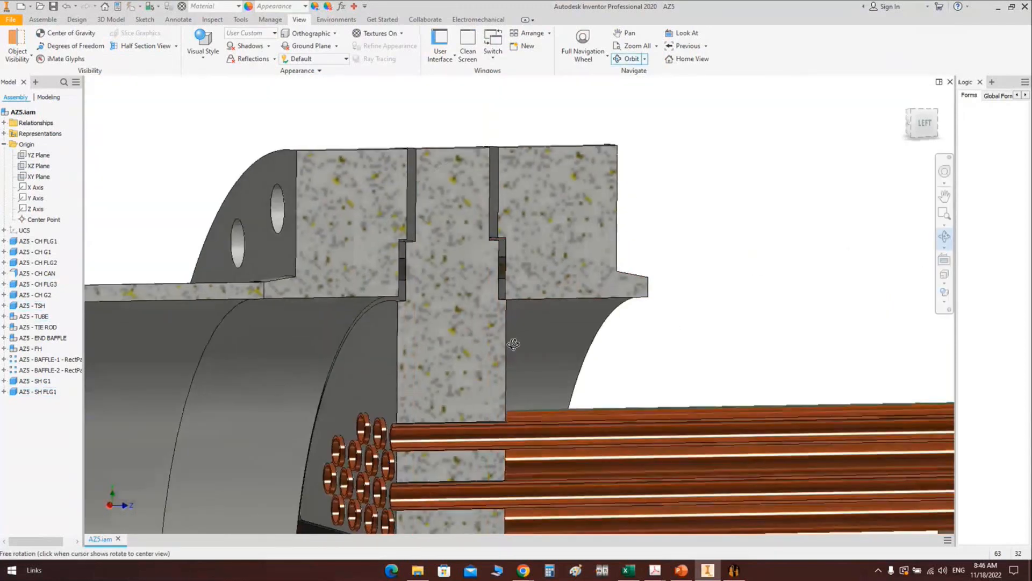
scroll(592, 288, "down", 5)
right_click(591, 289)
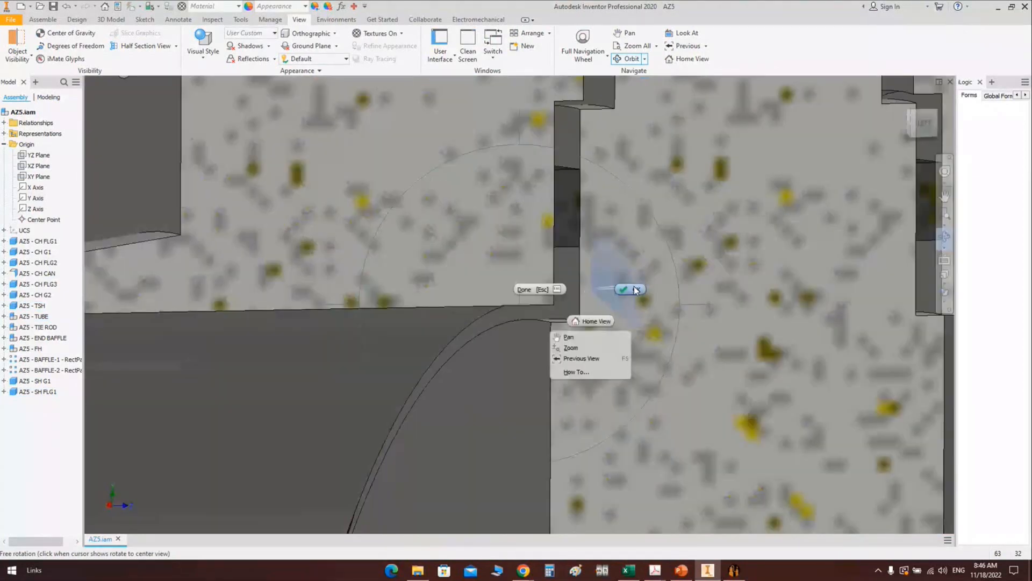
left_click(633, 286)
scroll(463, 316, "up", 3)
middle_click_drag(463, 316, 539, 274)
scroll(554, 305, "down", 3)
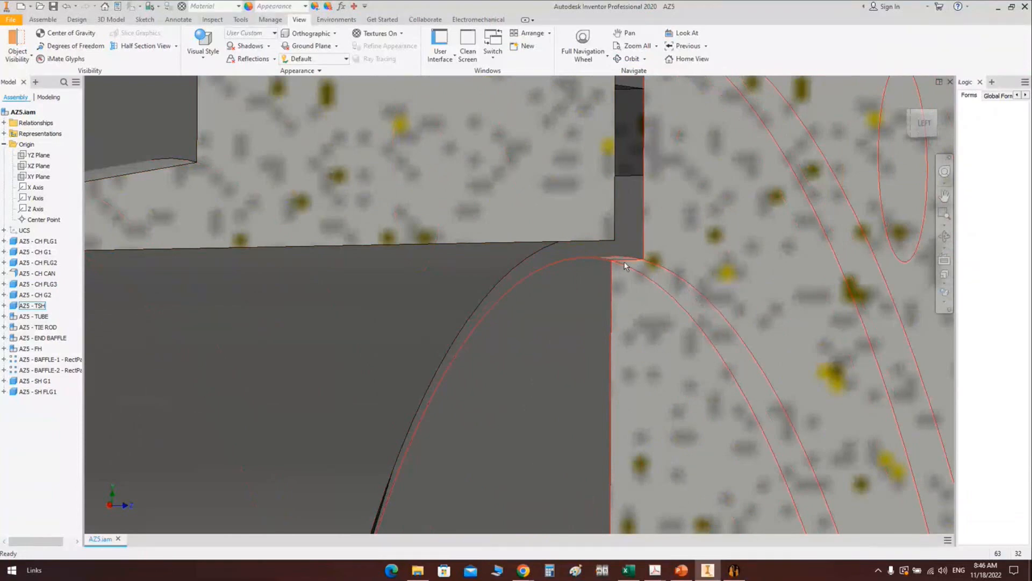
scroll(634, 264, "up", 3)
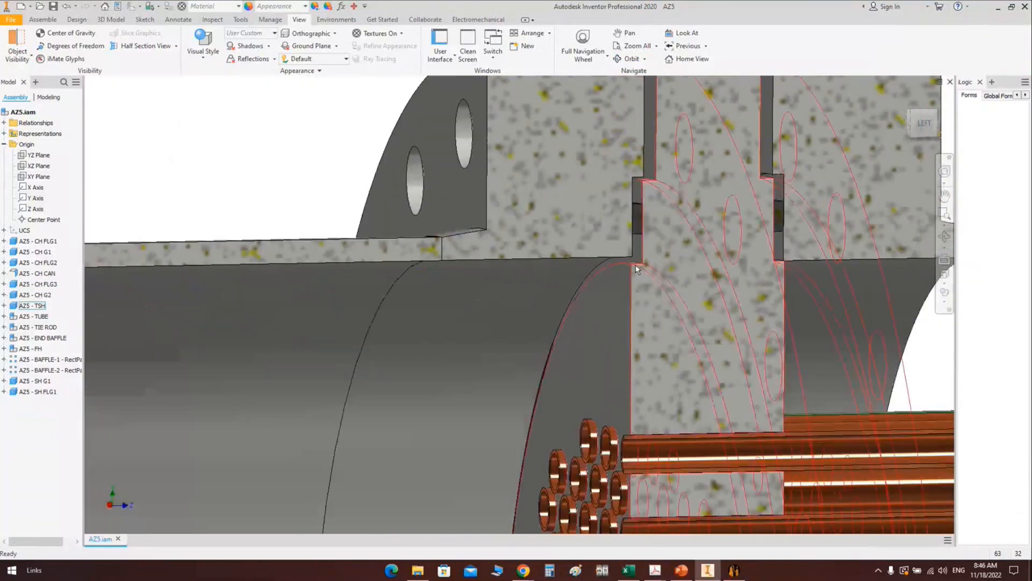
scroll(636, 269, "up", 3)
Step: Examine the gasket joint between the channel cover CH FLG1 and its mating flange up close in the section
middle_click_drag(358, 303, 511, 241)
scroll(385, 188, "down", 5)
middle_click_drag(473, 298, 455, 302, "shift")
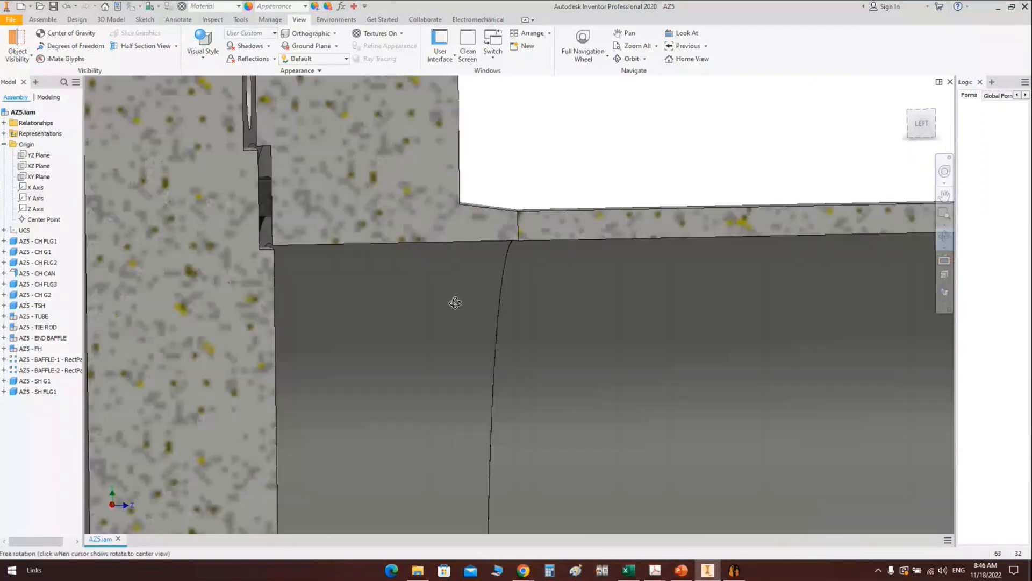
scroll(455, 303, "down", 6)
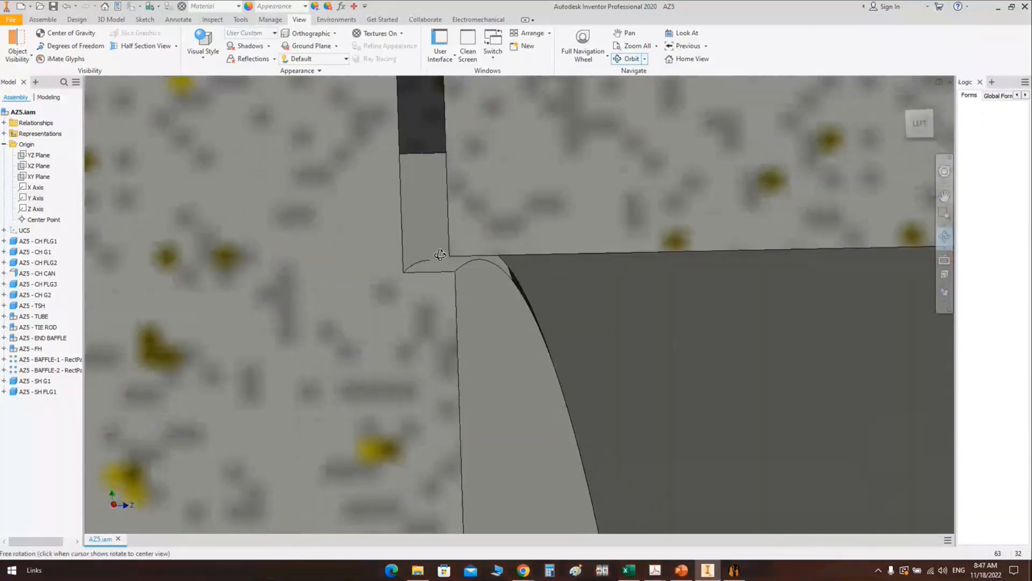
right_click(449, 298)
left_click(487, 300)
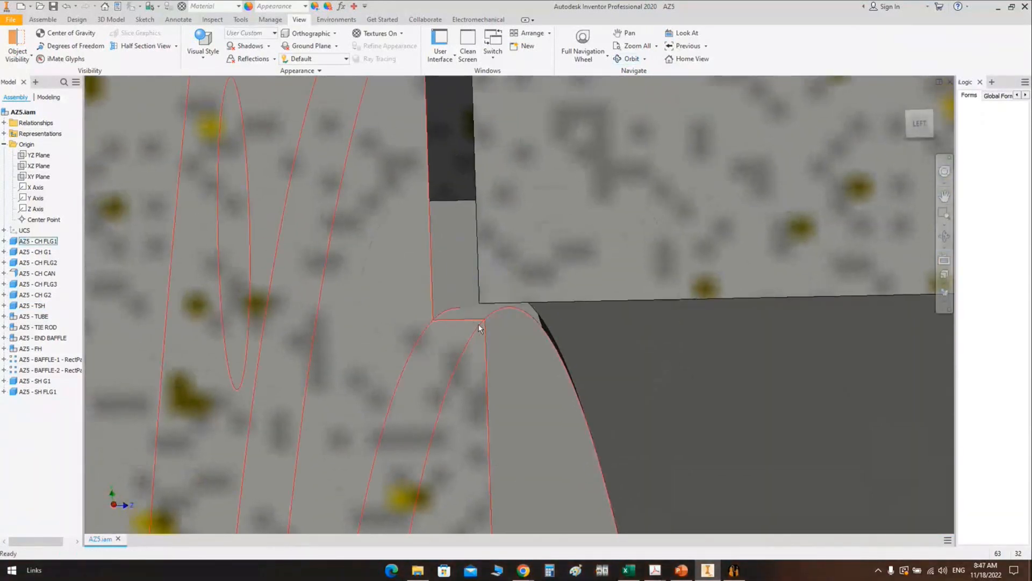
scroll(473, 281, "up", 8)
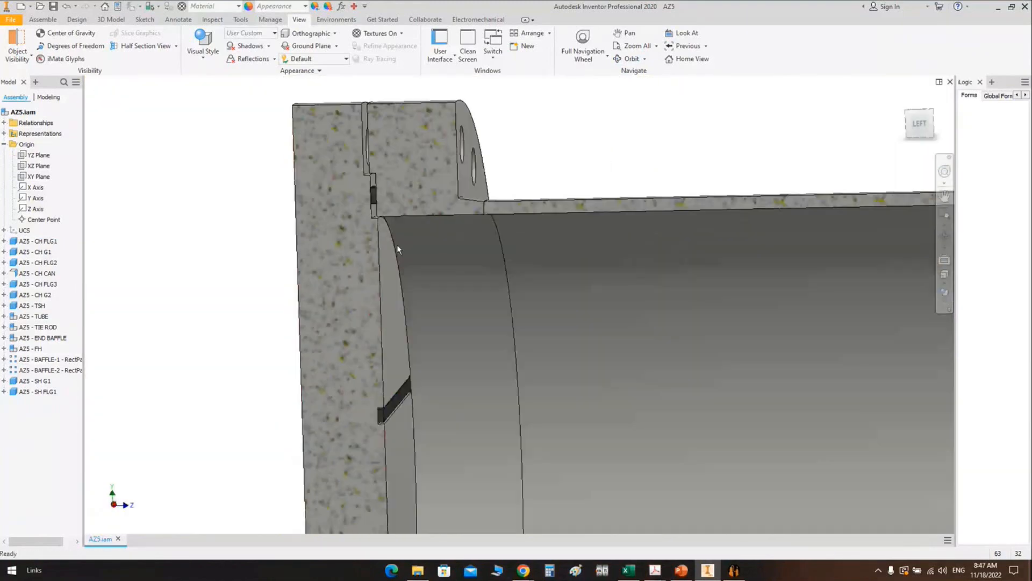
middle_click_drag(397, 244, 247, 210)
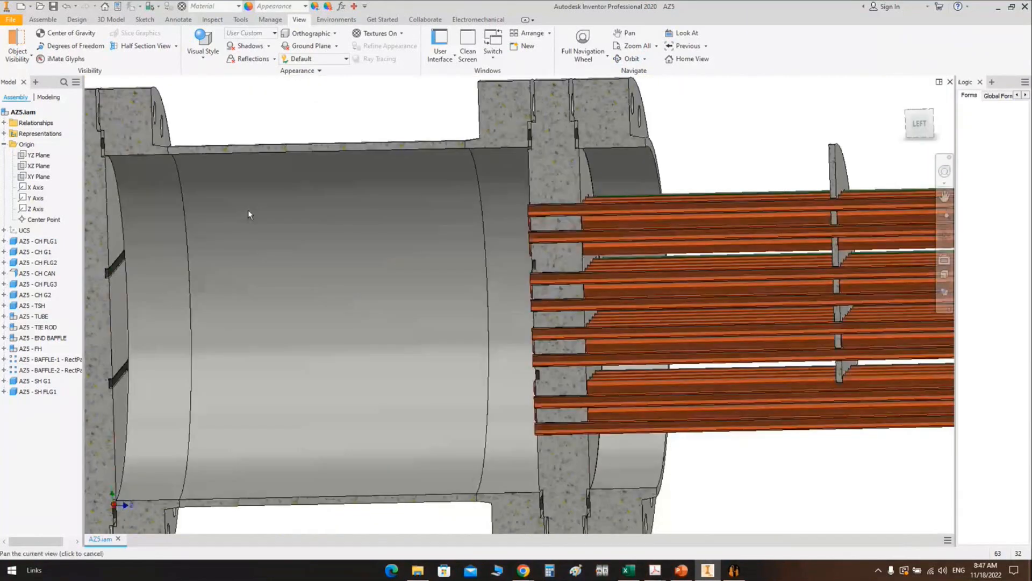
Step: End the half section view of the AZ5 assembly and show the complete model
key("Home")
left_click(176, 45)
left_click(140, 129)
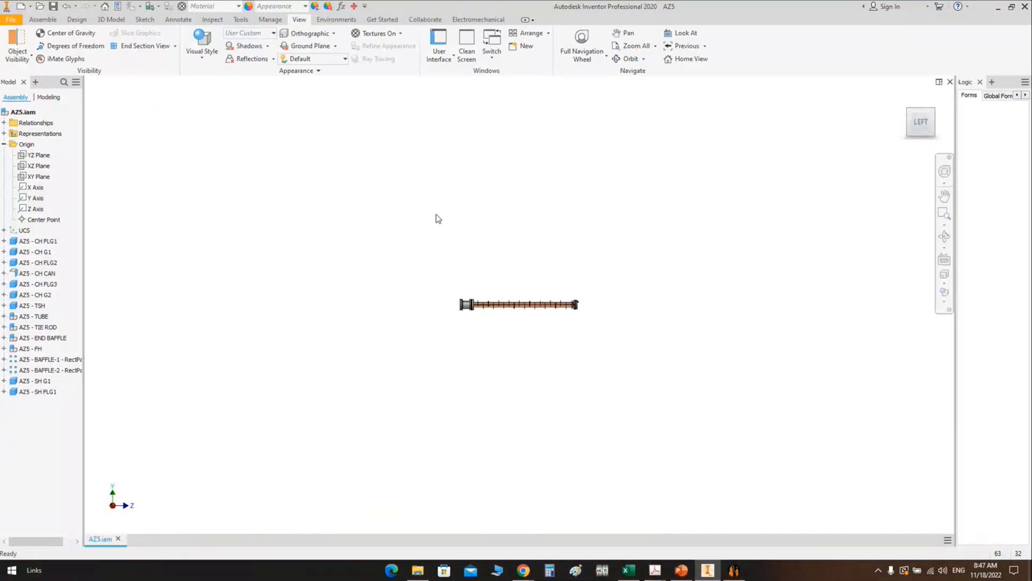
middle_click(483, 263)
middle_click(483, 263)
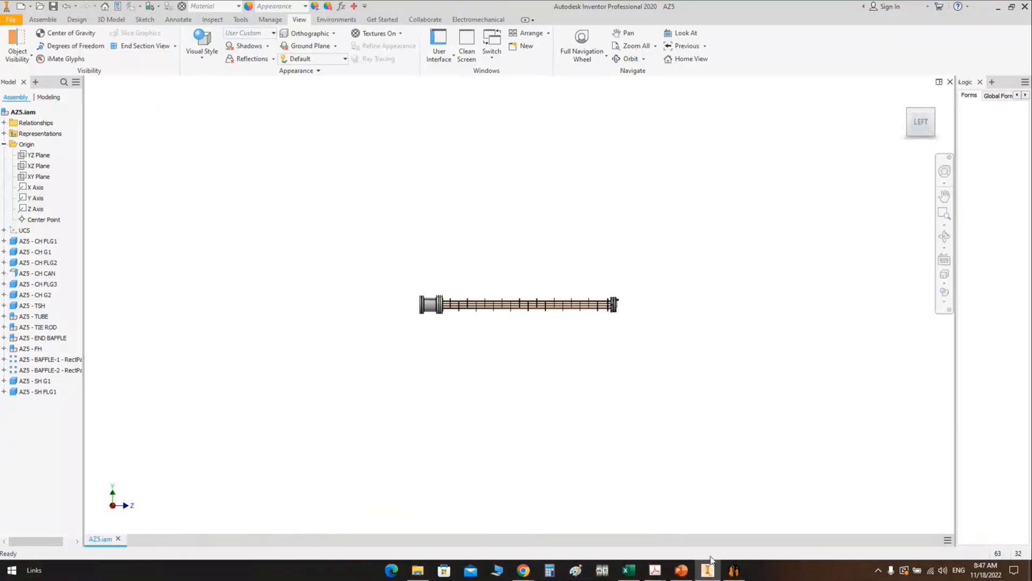
Step: Switch to Static Equipment Generator and add a shell named SH CAN1 to the AZ5 exchanger
left_click(734, 571)
left_click(31, 119)
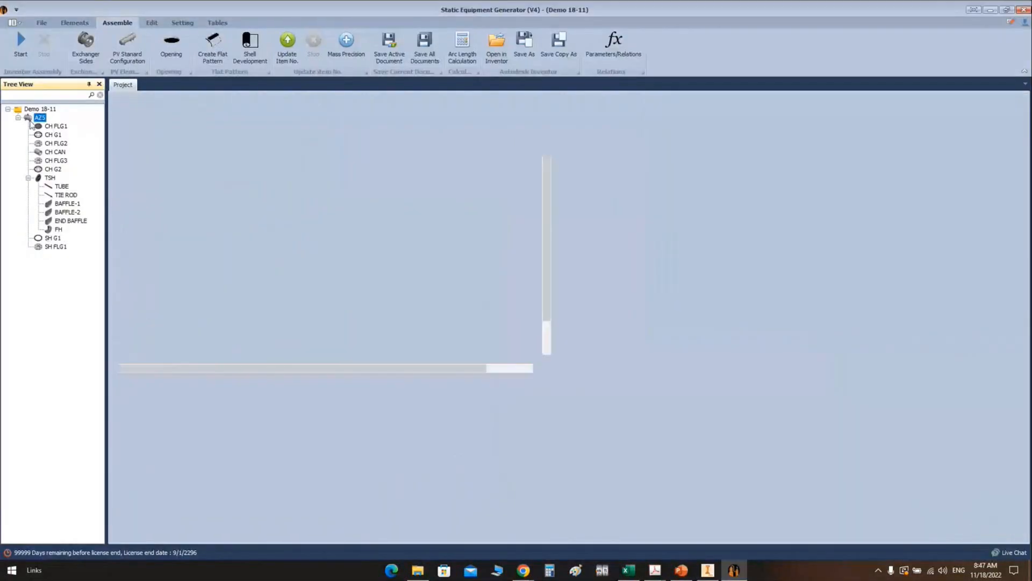
left_click(73, 24)
left_click(52, 47)
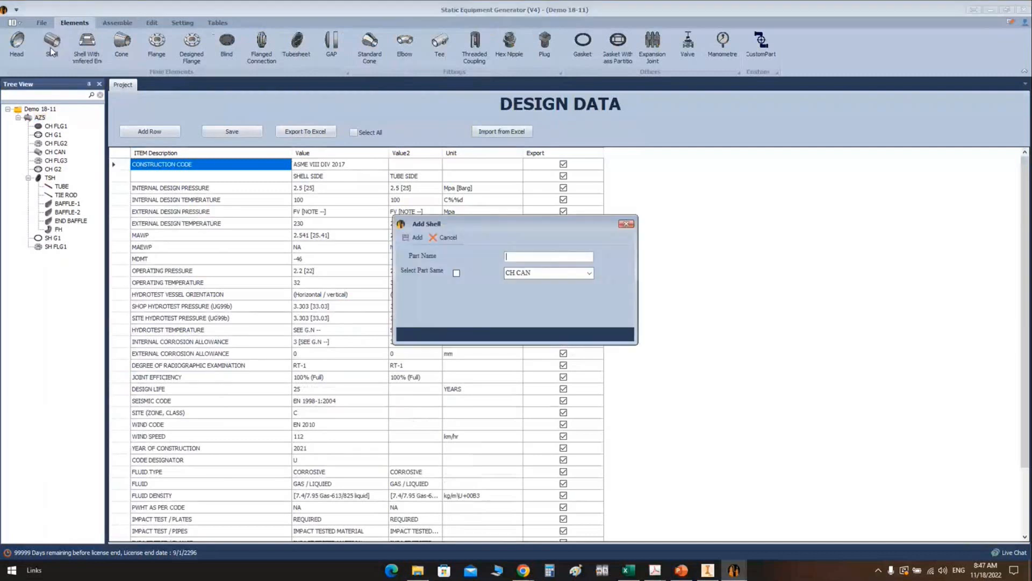
type("SH CAN1")
key("Return")
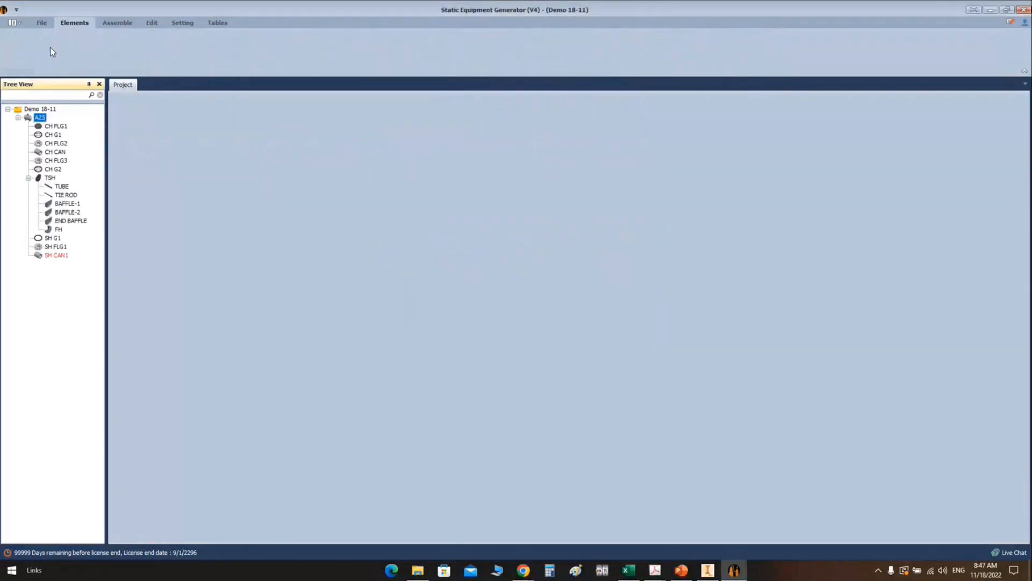
Step: Set SH CAN1's inner diameter to 460 mm, thickness to 12 mm, L.W.L. orientation to 315 and material to SA-516 70N, and save it
left_click(58, 255)
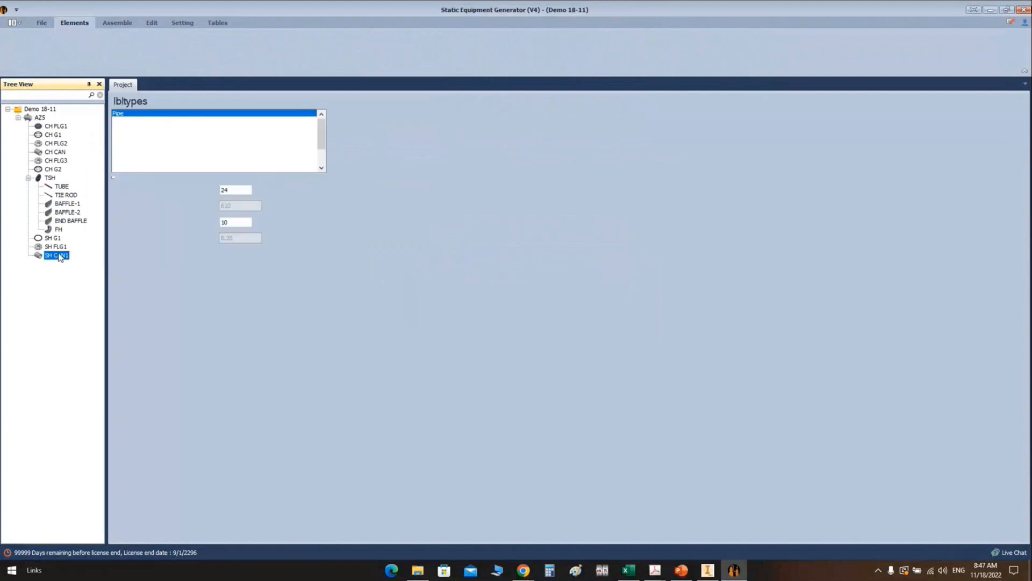
double_click(244, 202)
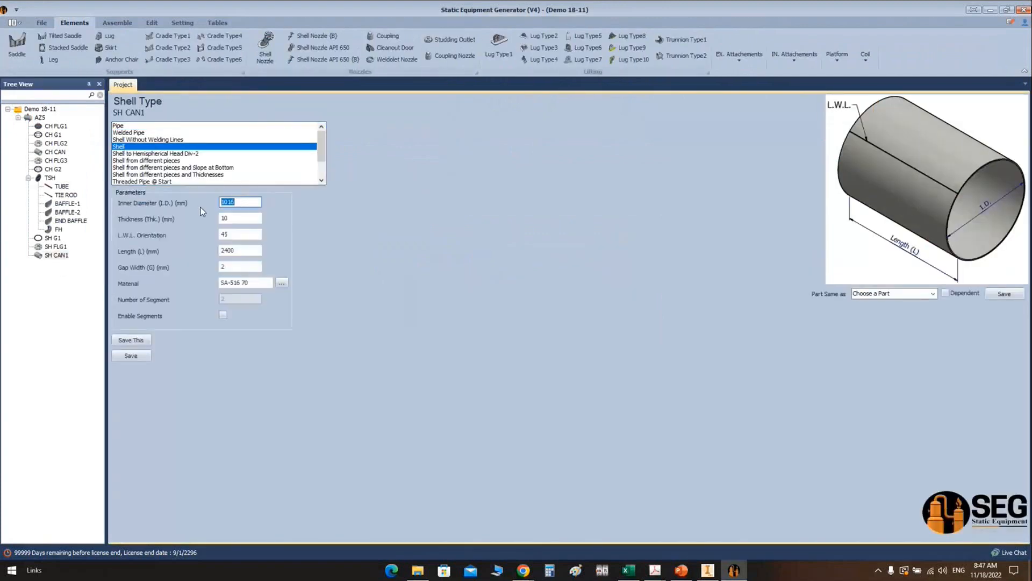
key("Tab")
key("Tab")
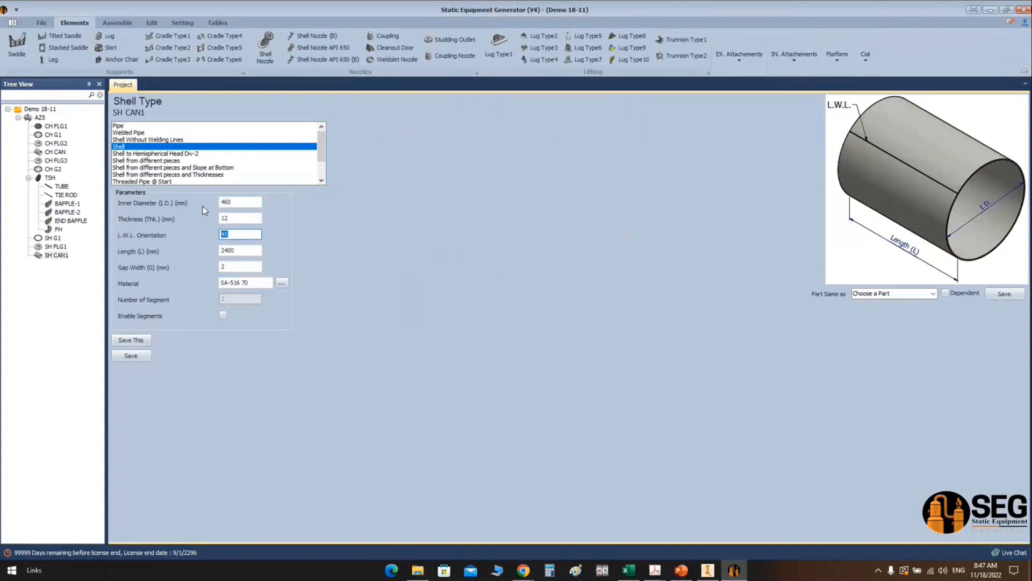
key("Tab")
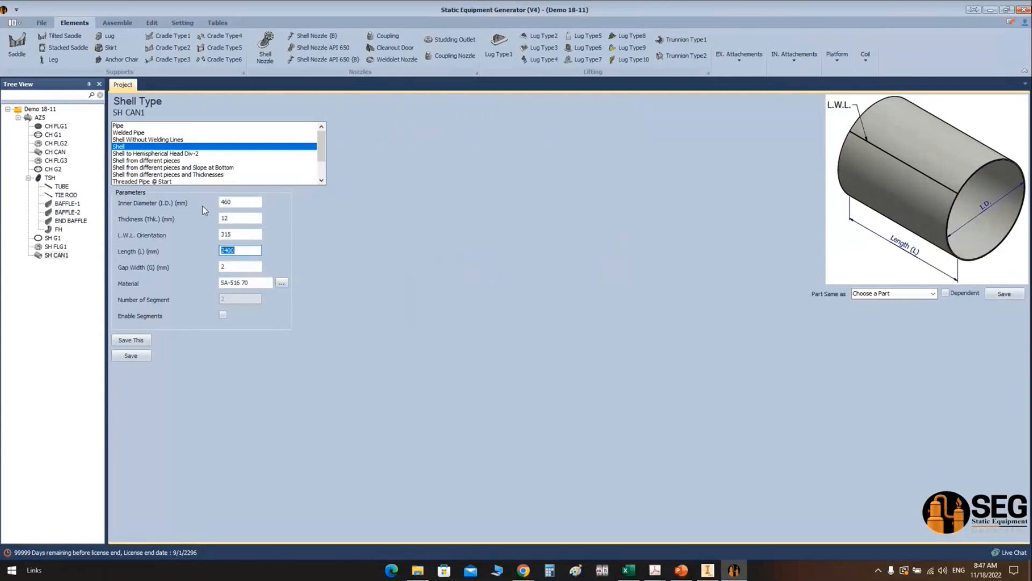
key("Tab")
left_click(265, 282)
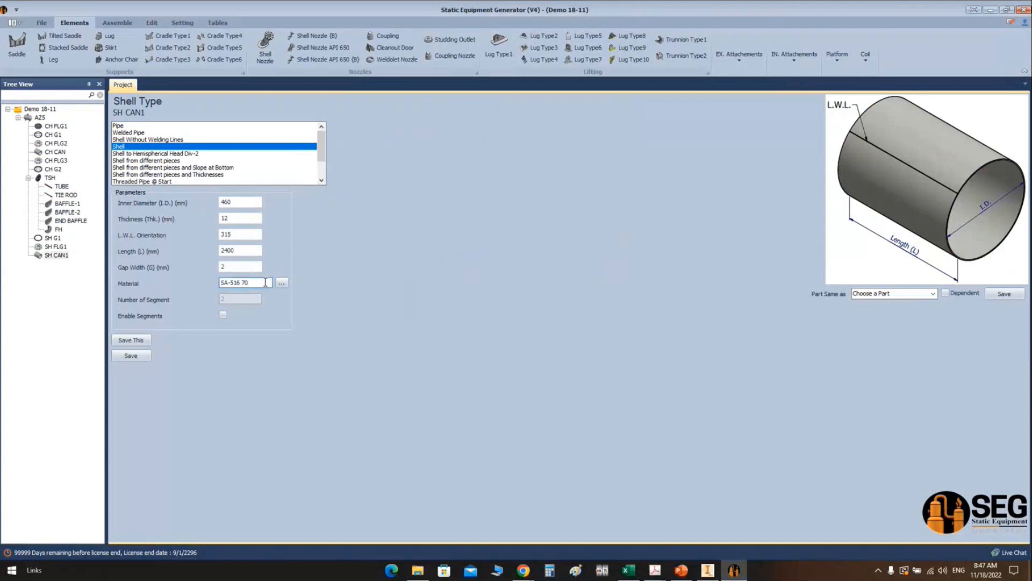
type("N")
left_click(146, 355)
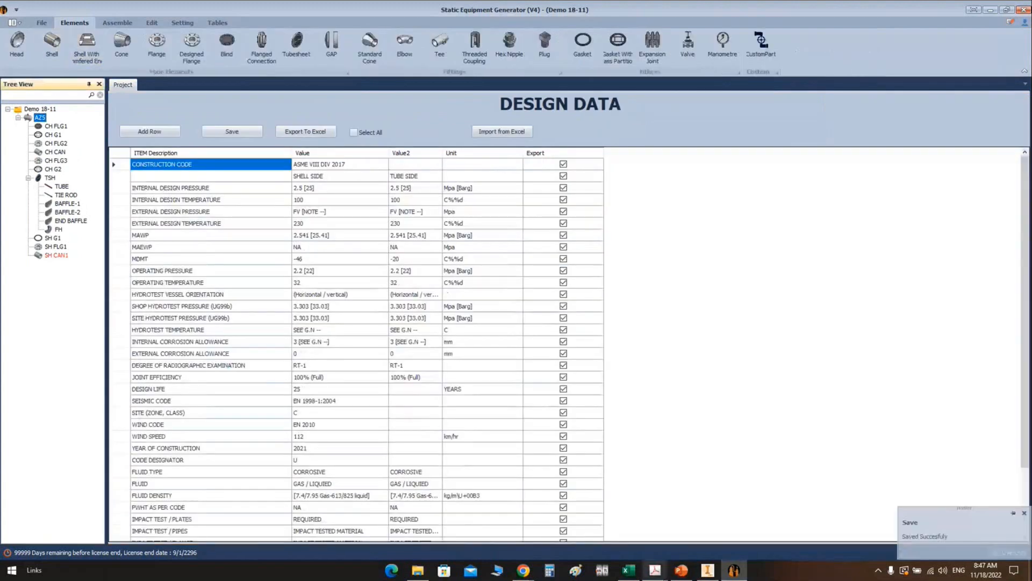
Step: Add a shell named SH CAN2 to AZ5 with the same parameters as SH CAN1
mouse_move(683, 573)
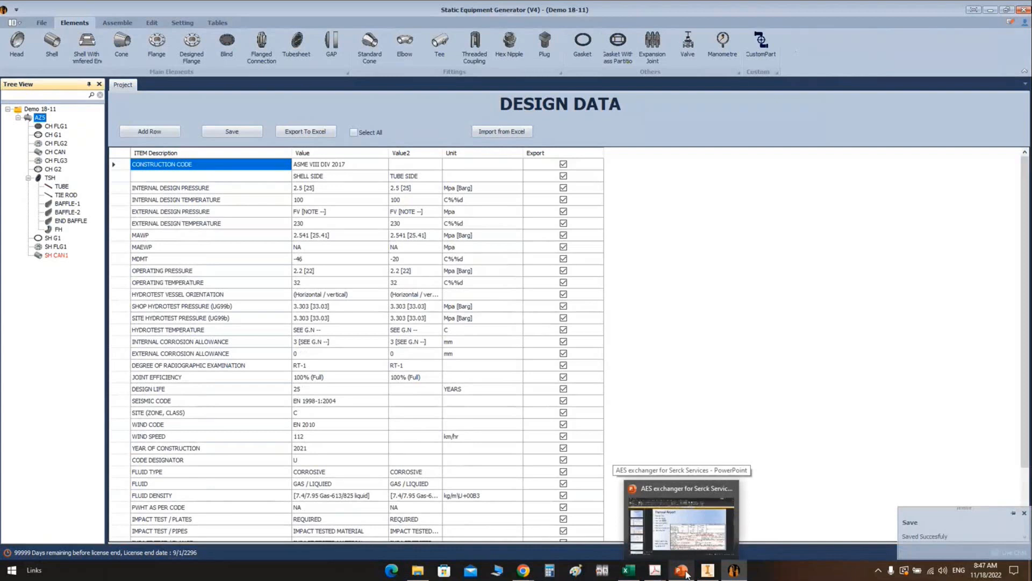
left_click(53, 55)
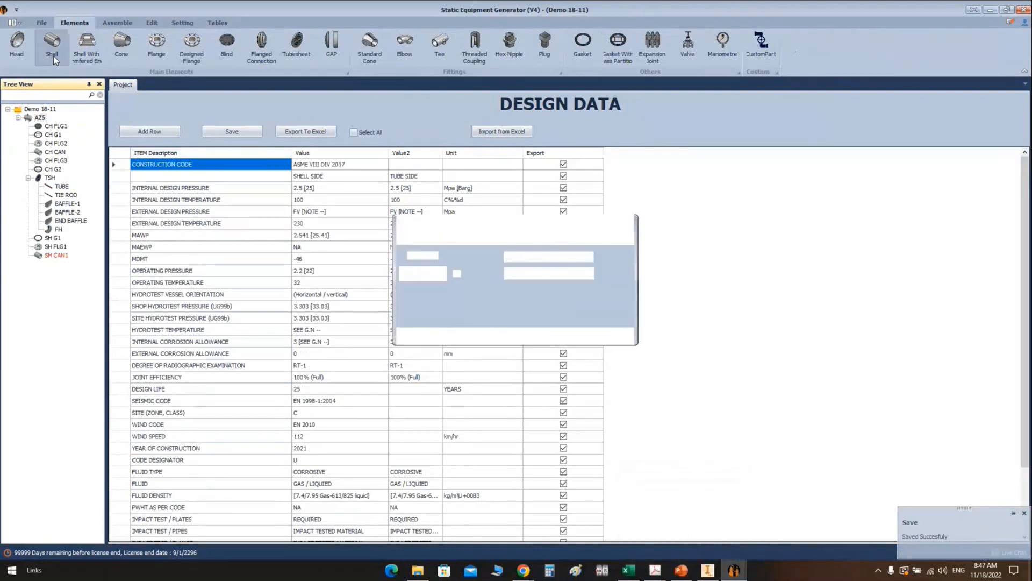
type("SH CAN2")
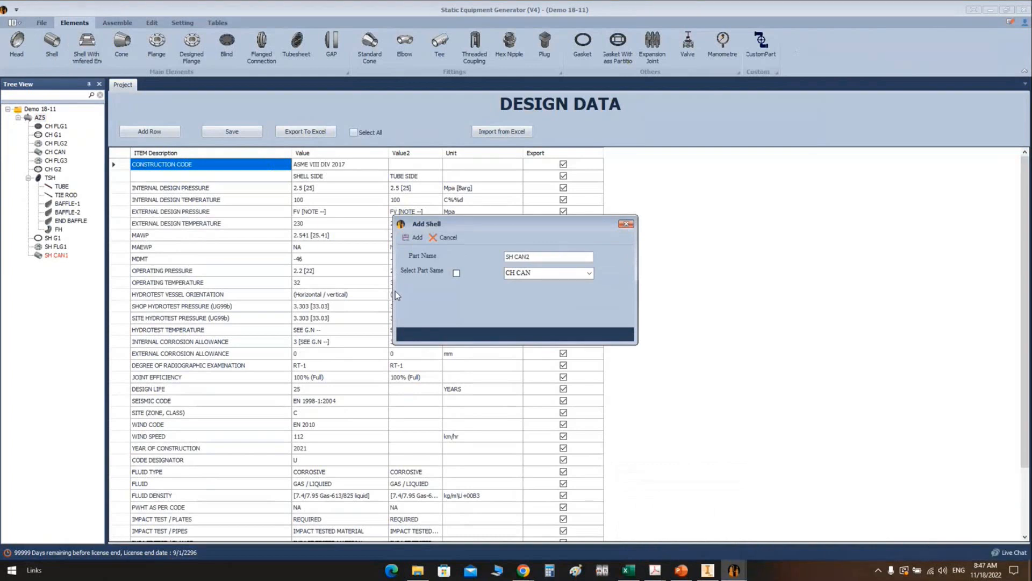
left_click(456, 273)
left_click(589, 273)
left_click(518, 292)
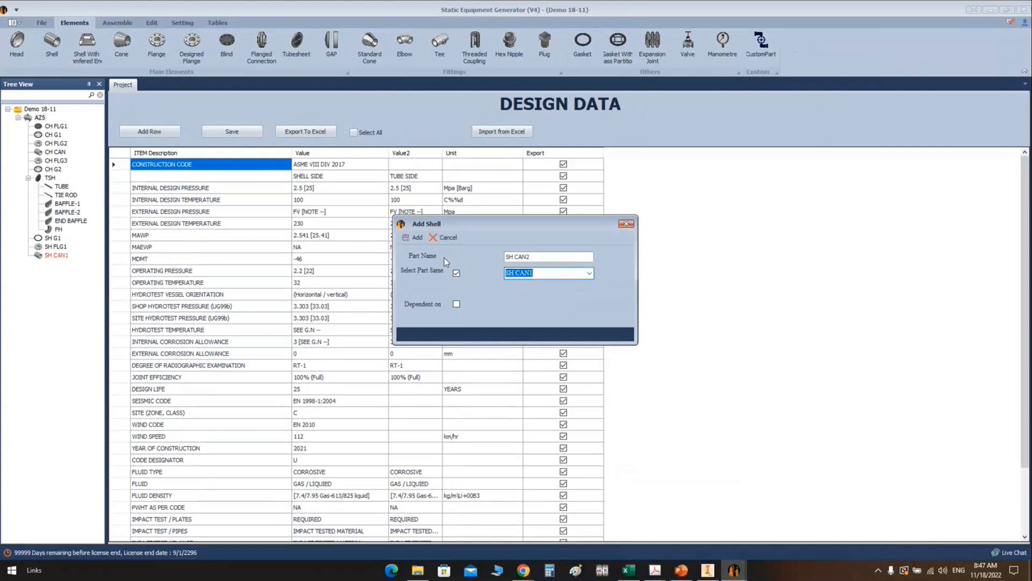
left_click(414, 237)
Step: Set SH CAN2's L.W.L. orientation to 45 and its length to 850 mm, and save the part
left_click(54, 264)
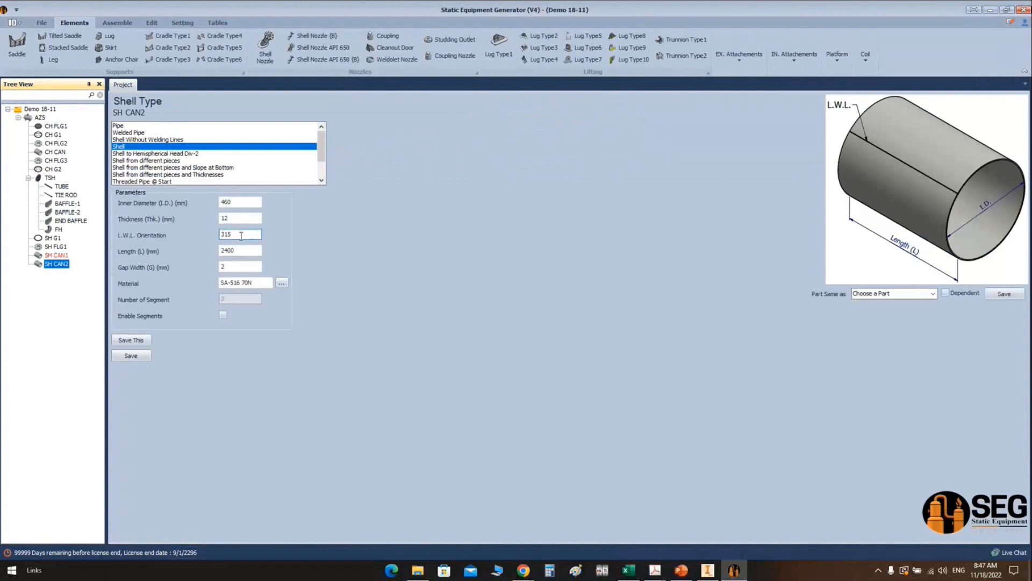
left_click(239, 235)
double_click(229, 235)
type("45")
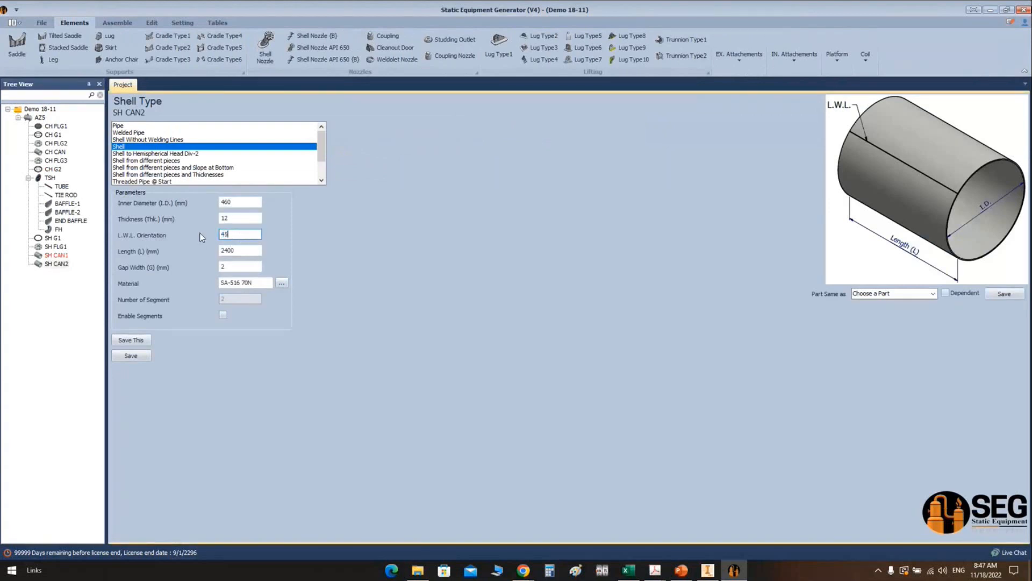
double_click(221, 249)
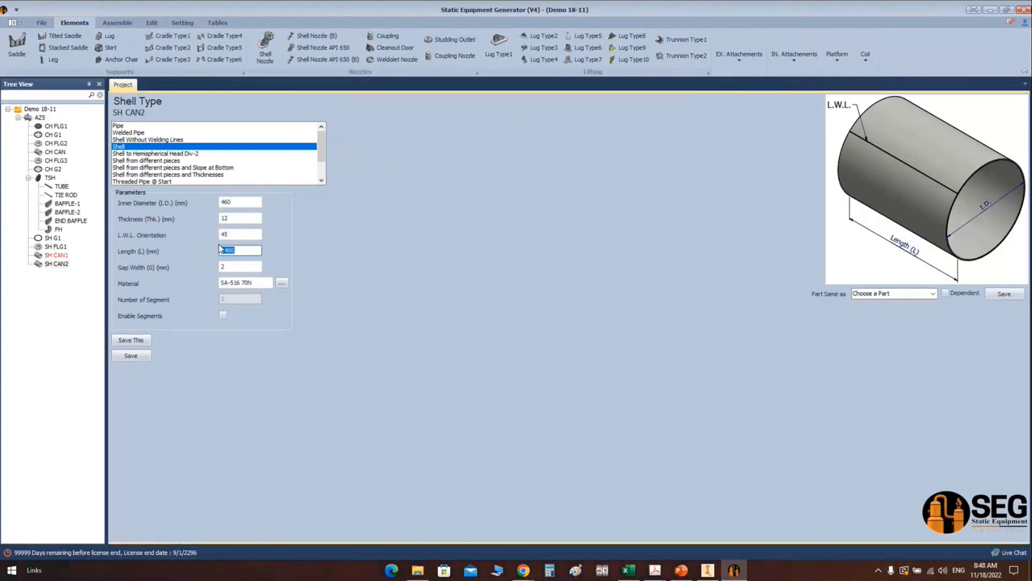
type("850")
left_click(143, 359)
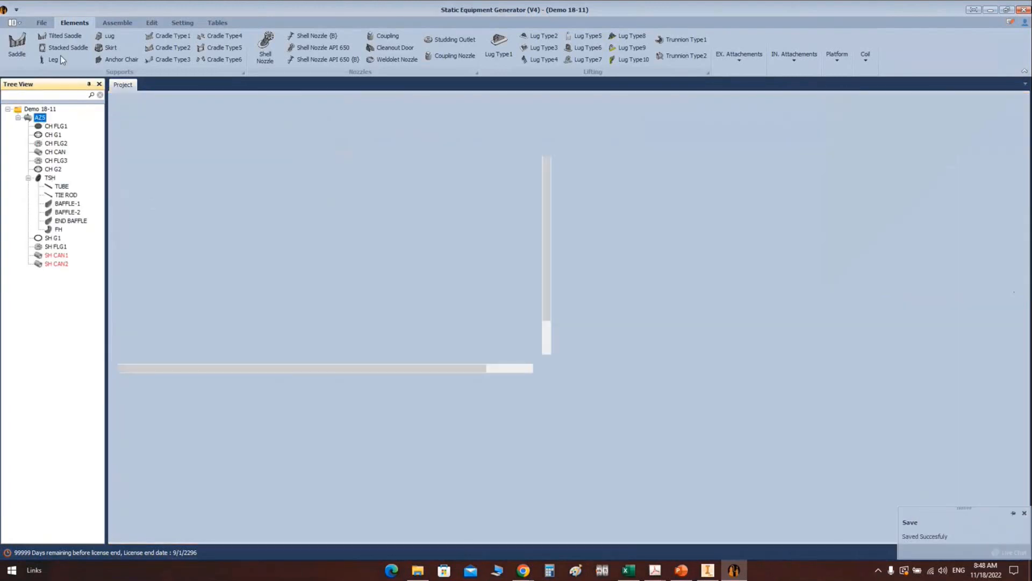
Step: Add a shell named SH CAN3 to AZ5 with the same parameters as SH CAN1 and save it
left_click(59, 39)
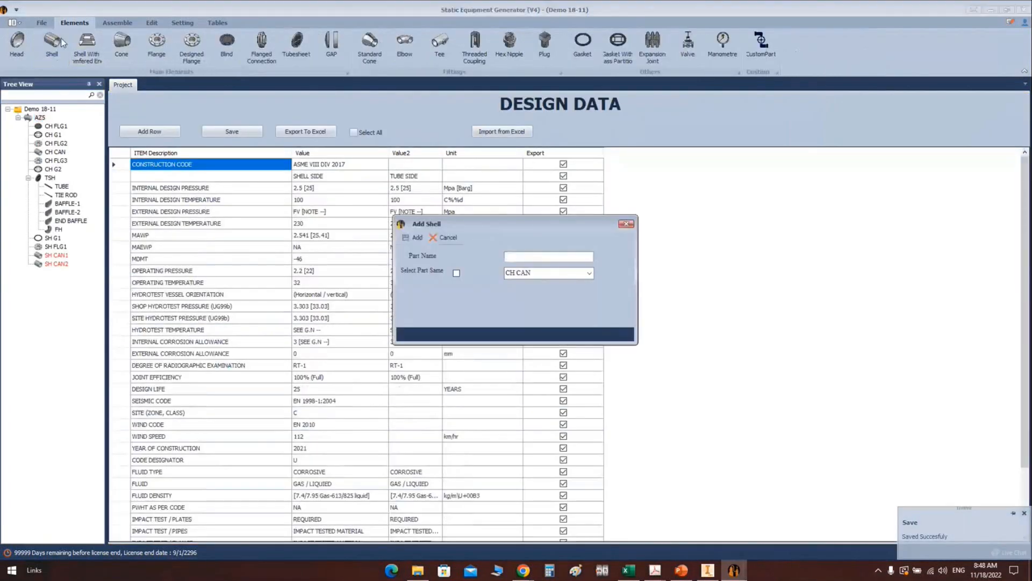
type("SH CAN3")
left_click(456, 273)
left_click(589, 273)
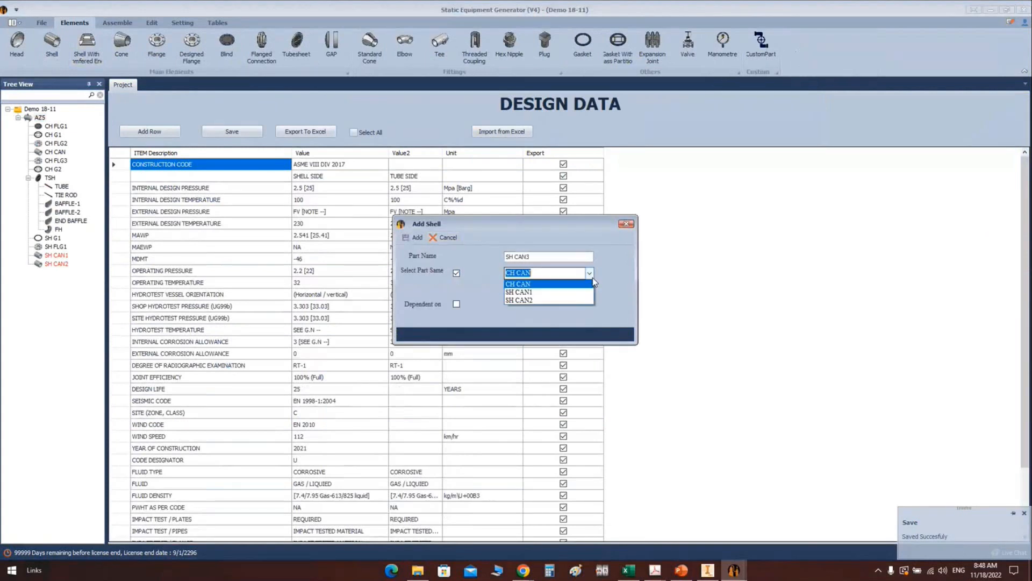
left_click(517, 292)
left_click(413, 237)
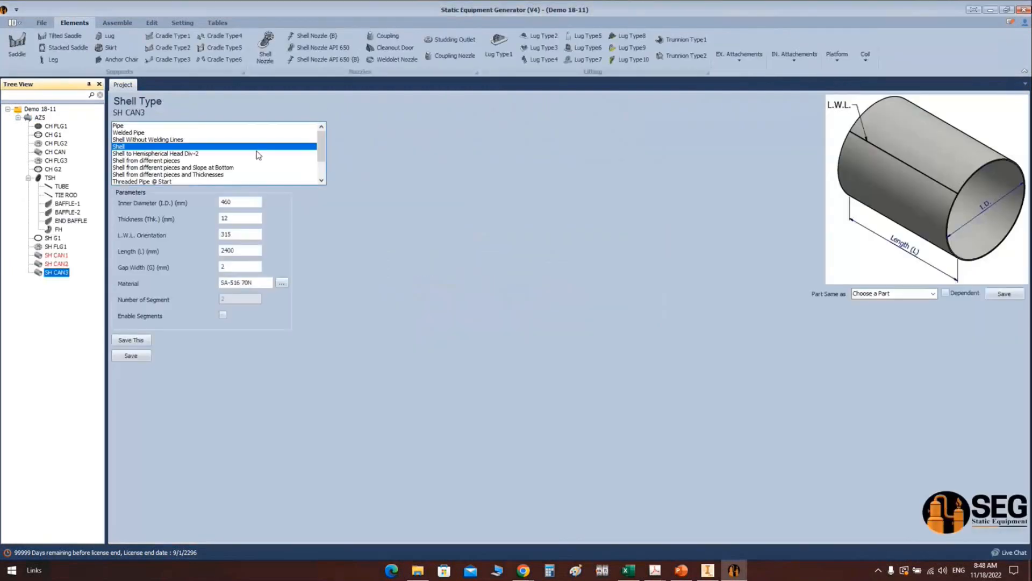
left_click(246, 251)
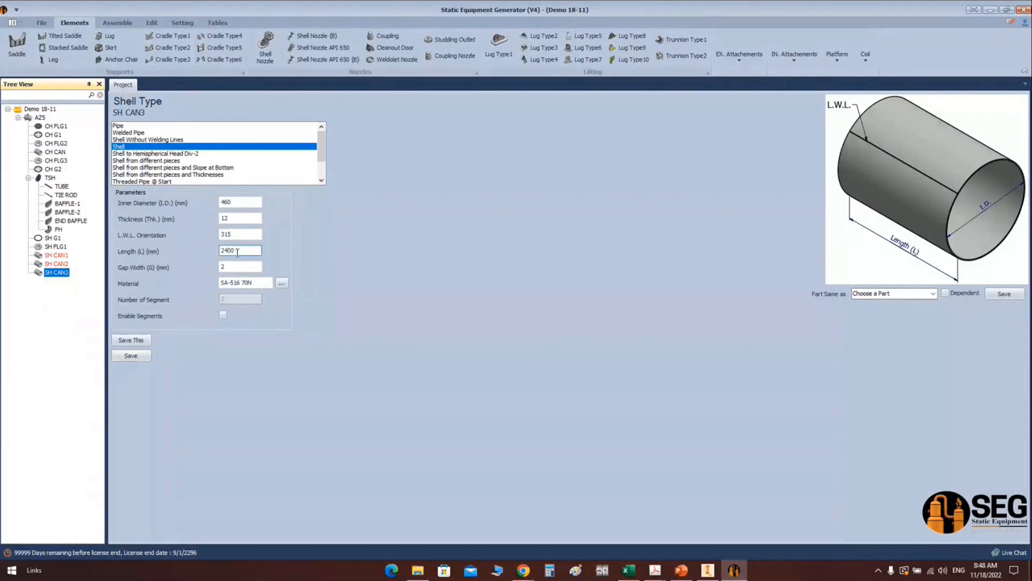
left_click(243, 253)
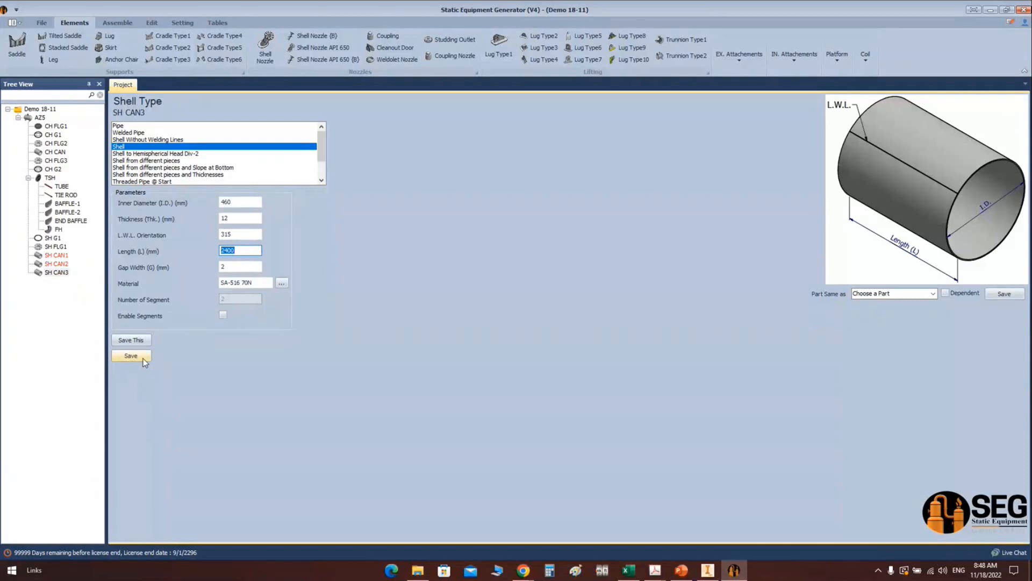
Step: Add a designed flange named SH FLG2 to AZ5
left_click(39, 118)
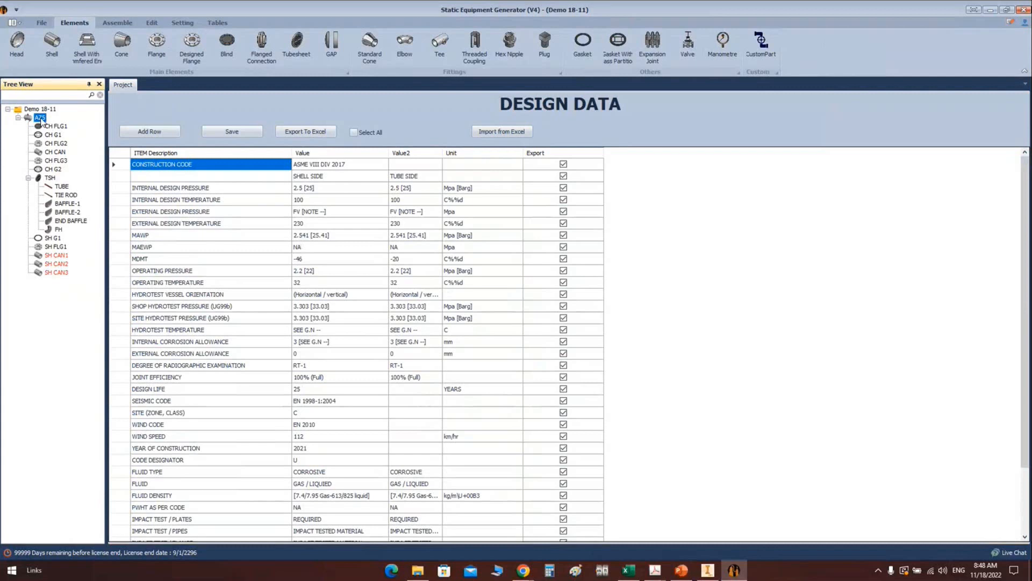
left_click(165, 48)
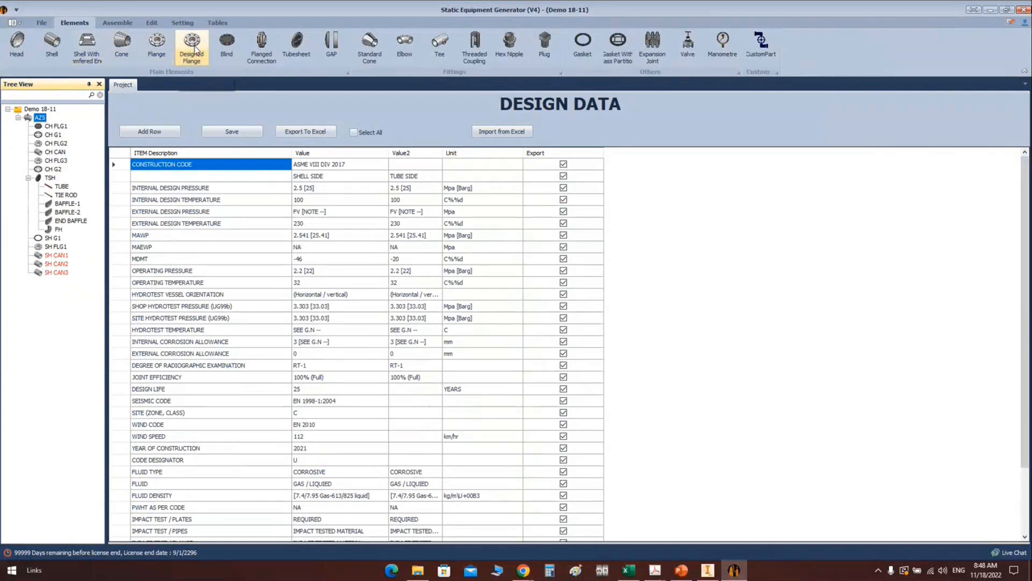
left_click(196, 49)
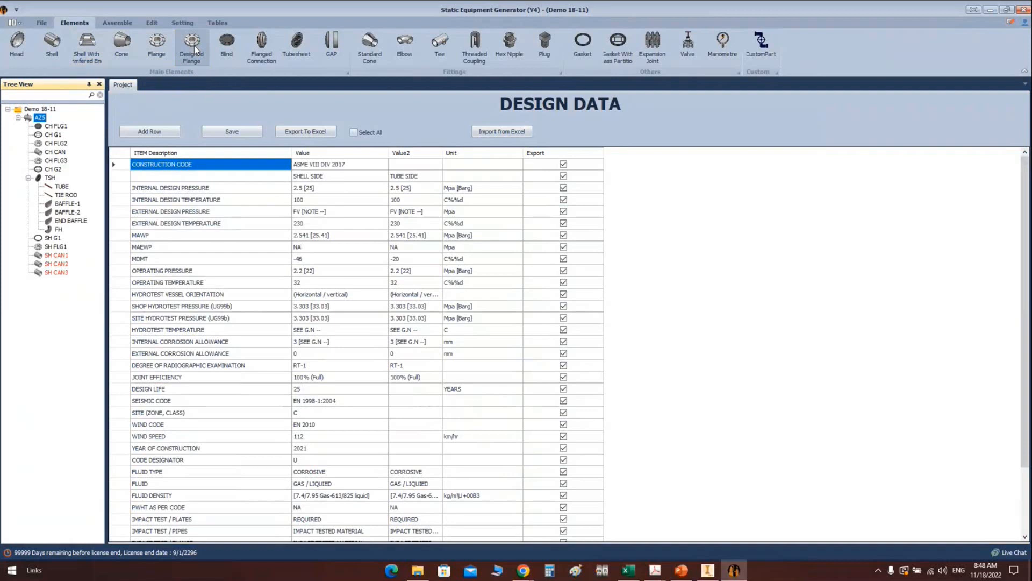
type("SH FLG2")
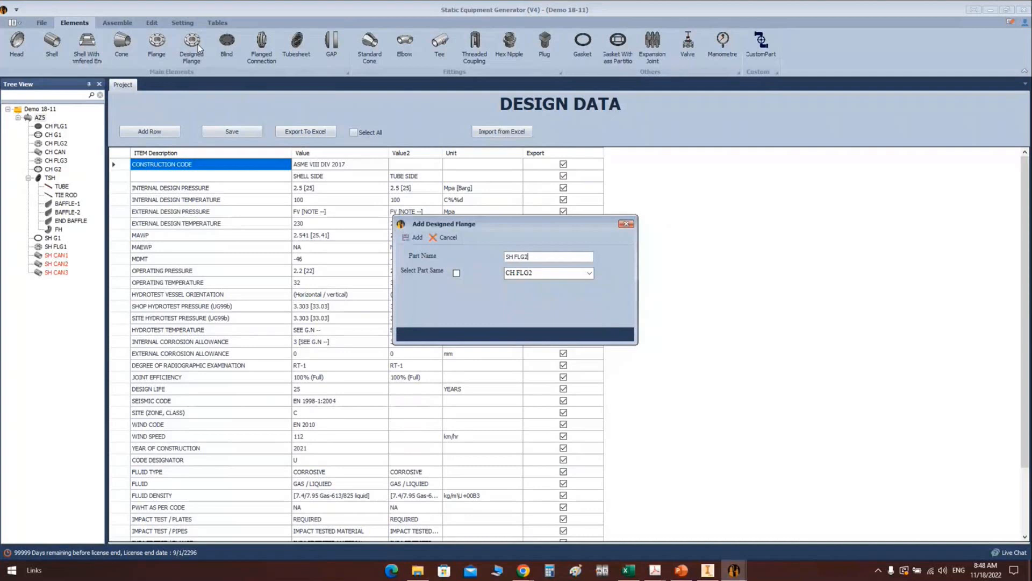
left_click(414, 237)
Step: Set SH FLG2's flange inner diameter to 460 mm, end thickness to 12 mm and neck thickness to 16
left_click(58, 281)
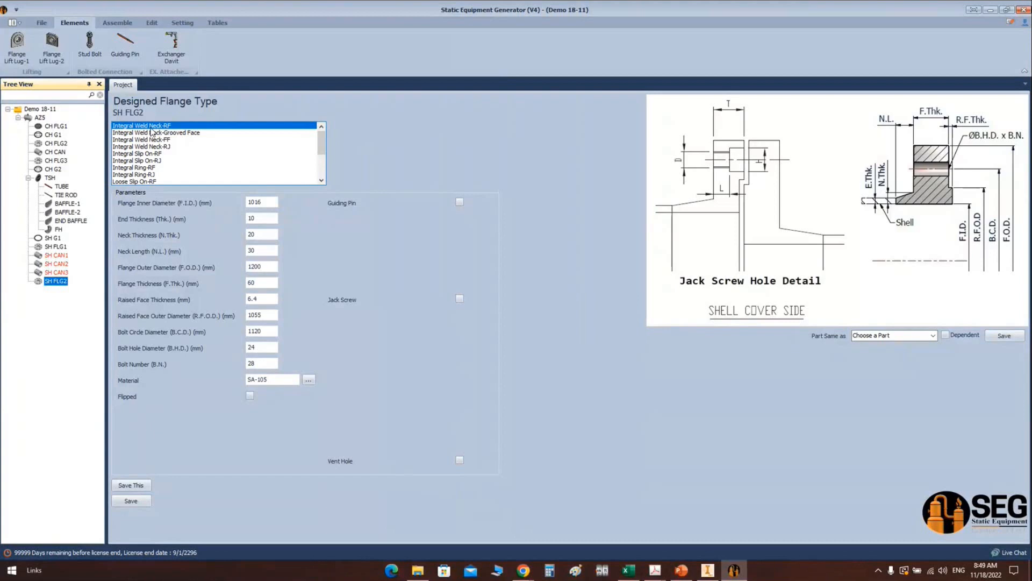
left_click(269, 202)
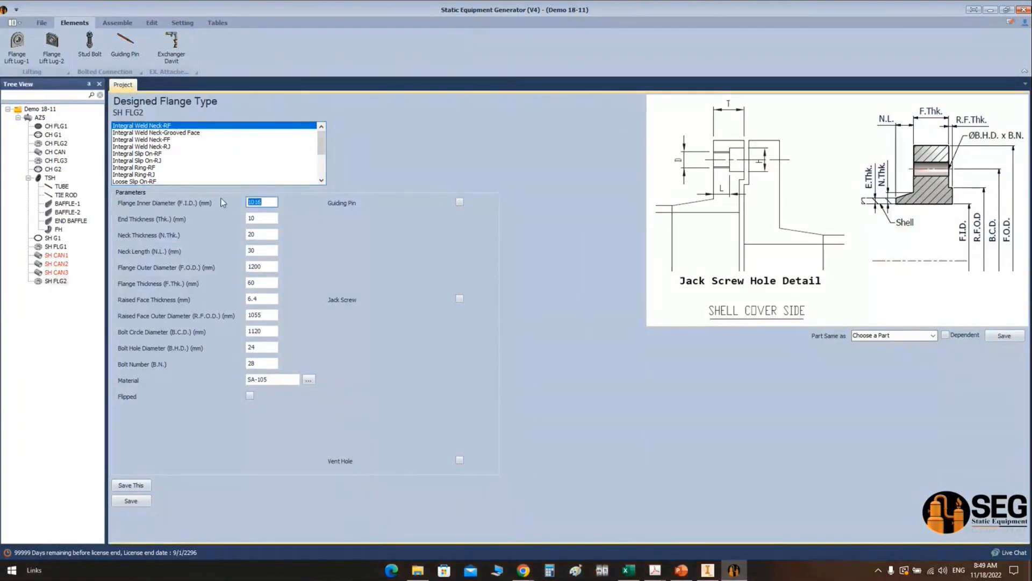
type("460")
key("Tab")
key("Tab")
type("16")
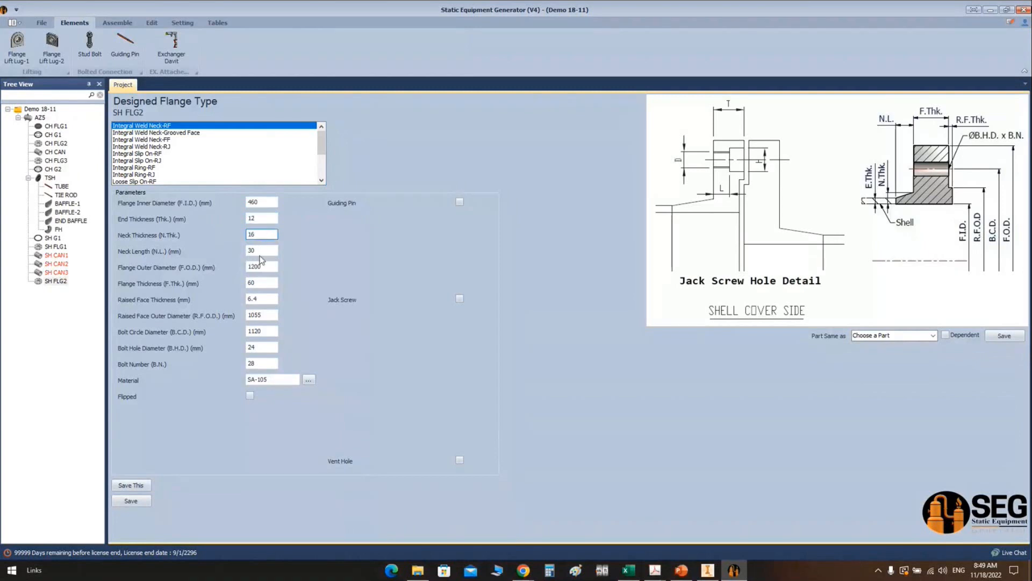
Step: Set SH FLG2's neck length to 20 mm, outer diameter to 725 mm, flange thickness to 75 mm and raised face thickness to 5 mm
key("Tab")
type("20")
key("Tab")
type("725")
key("Tab")
type("75")
key("Tab")
type("5")
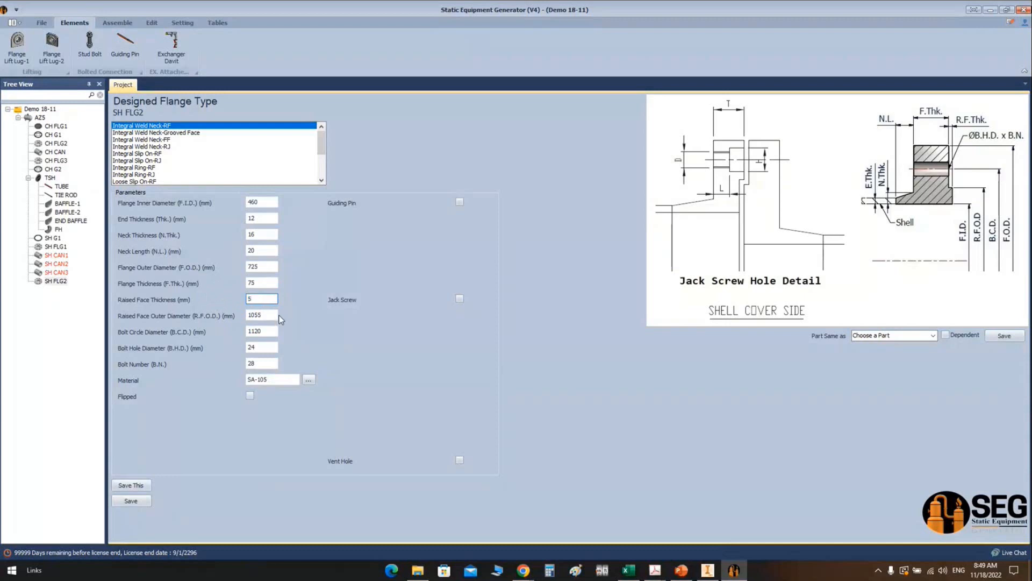
Step: Set SH FLG2's raised face outer diameter to 611 mm, bolt circle to 655 mm, bolt holes to 30 mm and bolt number to 24
key("Tab")
type("611")
key("Tab")
type("655")
left_click(262, 348)
left_click_drag(263, 347, 214, 344)
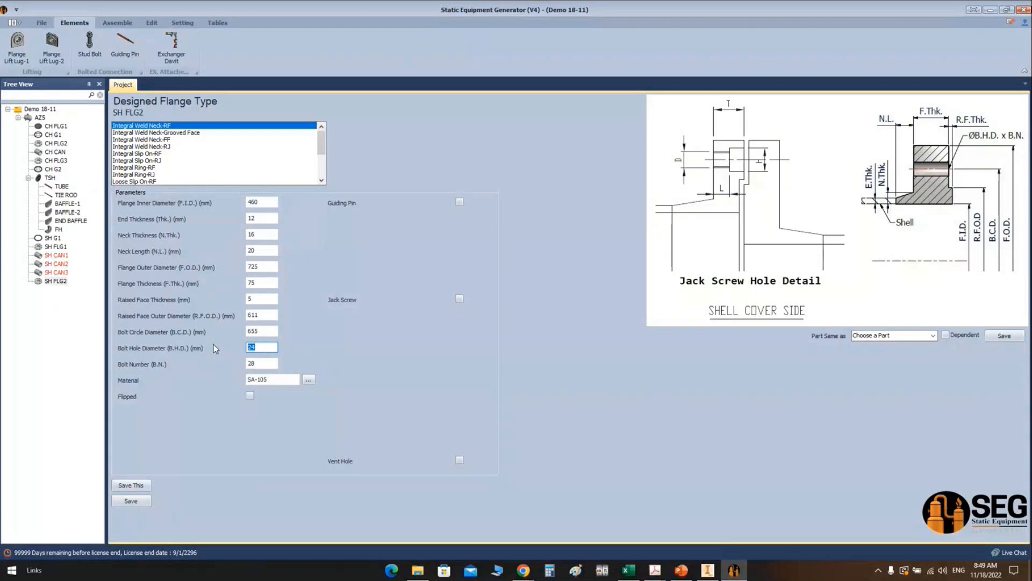
type("30")
left_click_drag(274, 364, 211, 364)
type("24")
Step: Copy SA-350 LF2 CL.1 from the Excel material list into SH FLG2's material in Static Equipment Generator and save the flange
left_click(626, 571)
left_click(143, 182)
double_click(143, 182)
left_click_drag(143, 182, 7, 183)
key("ctrl+c")
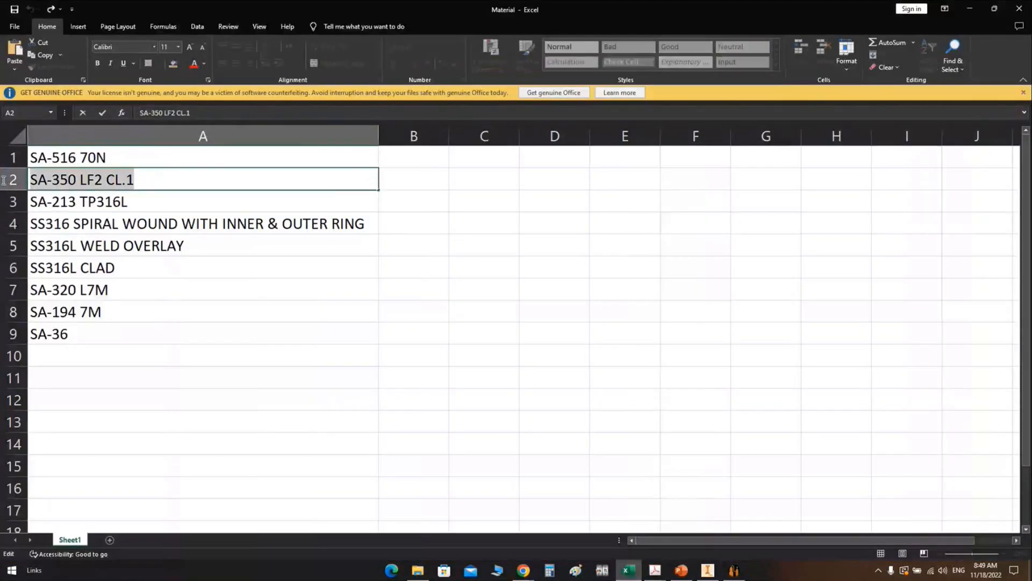
left_click(734, 571)
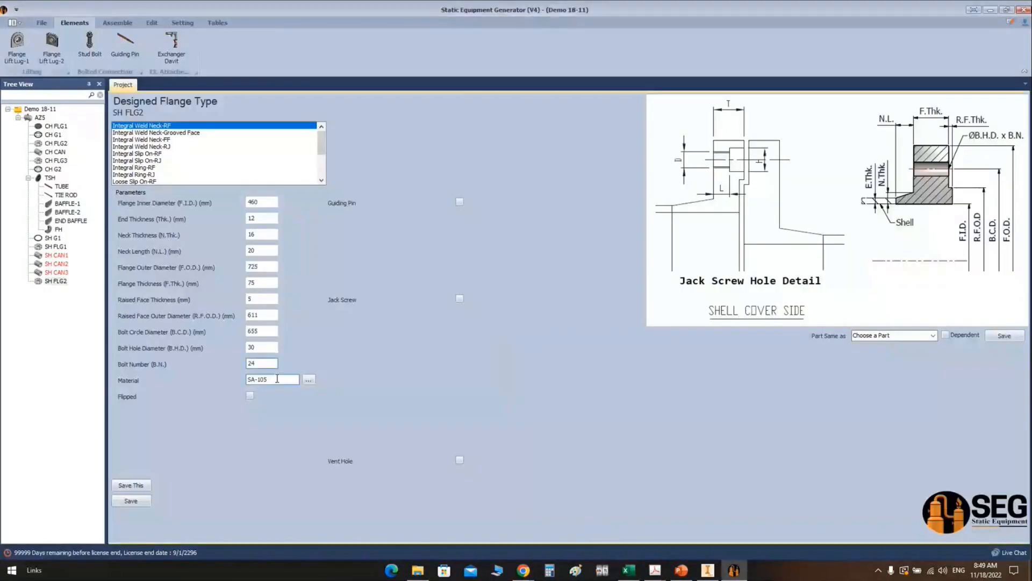
left_click_drag(277, 379, 208, 378)
key("ctrl+v")
left_click(139, 501)
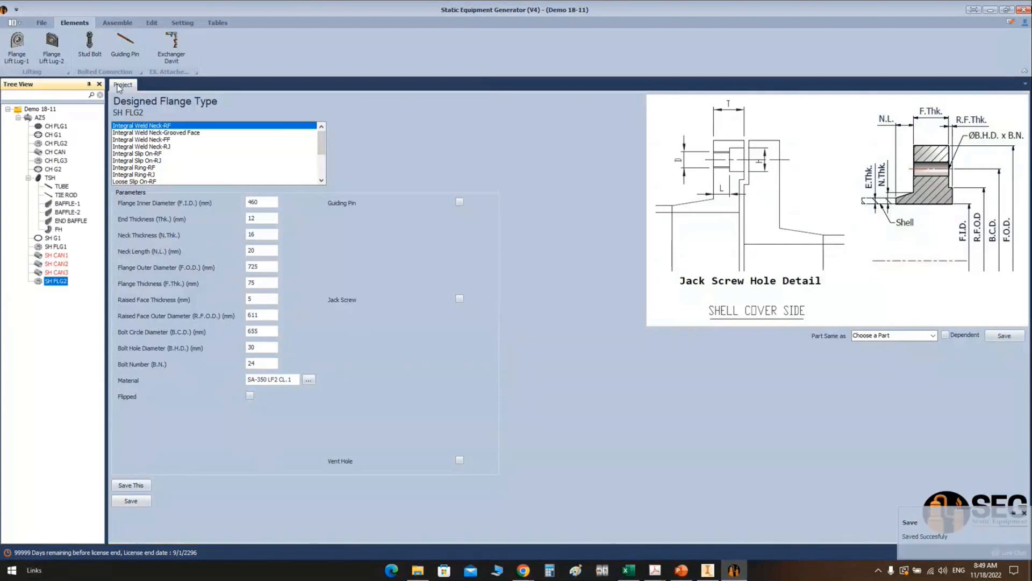
Step: Start the Inventor assembly update for the new parts and switch to Inventor
left_click(117, 24)
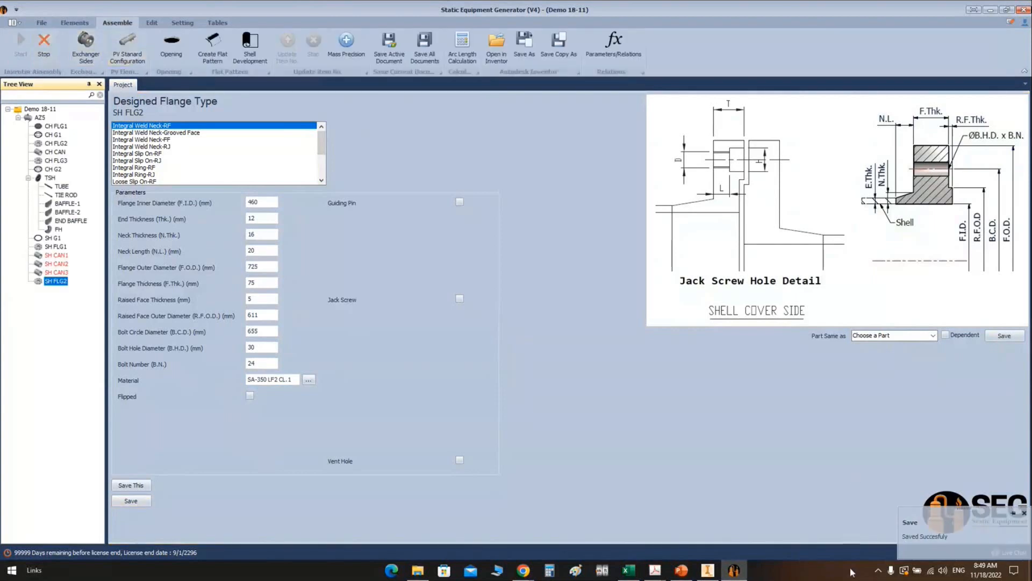
left_click(707, 571)
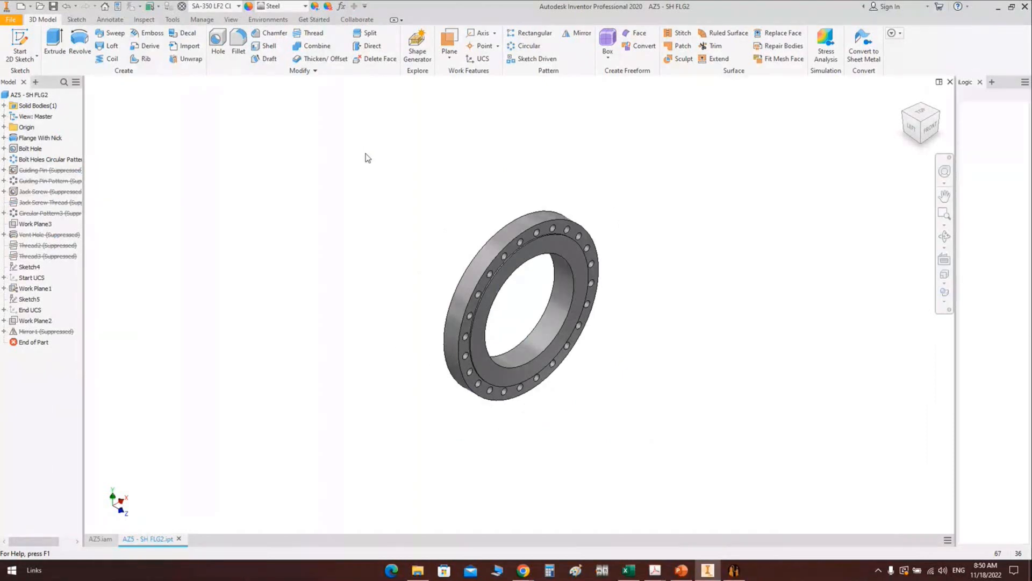
Step: Examine SH FLG2's placement at the end of the shell near the floating head, and restore the left view
left_click(944, 235)
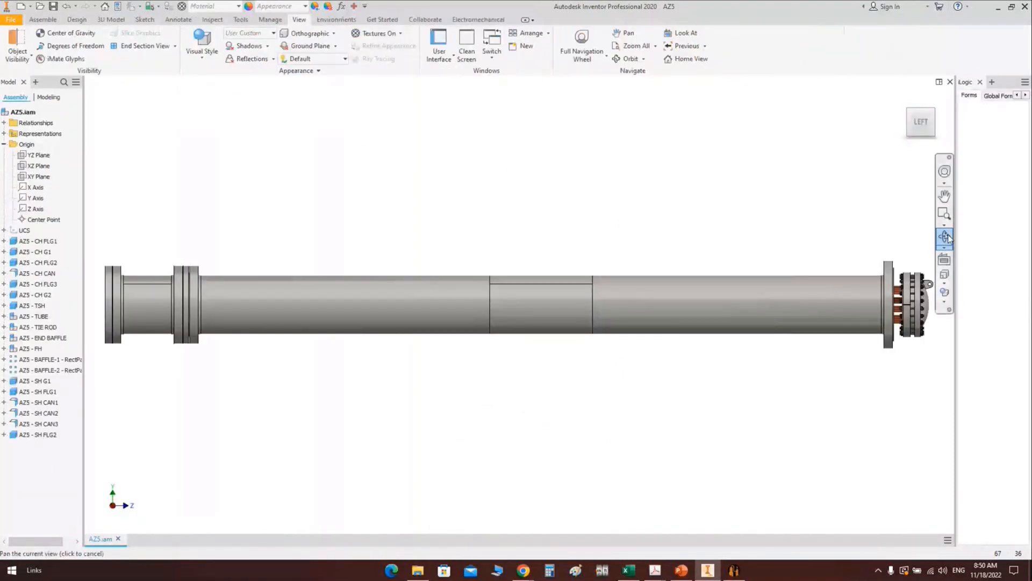
left_click_drag(675, 306, 595, 325)
scroll(897, 355, "down", 4)
scroll(897, 359, "down", 6)
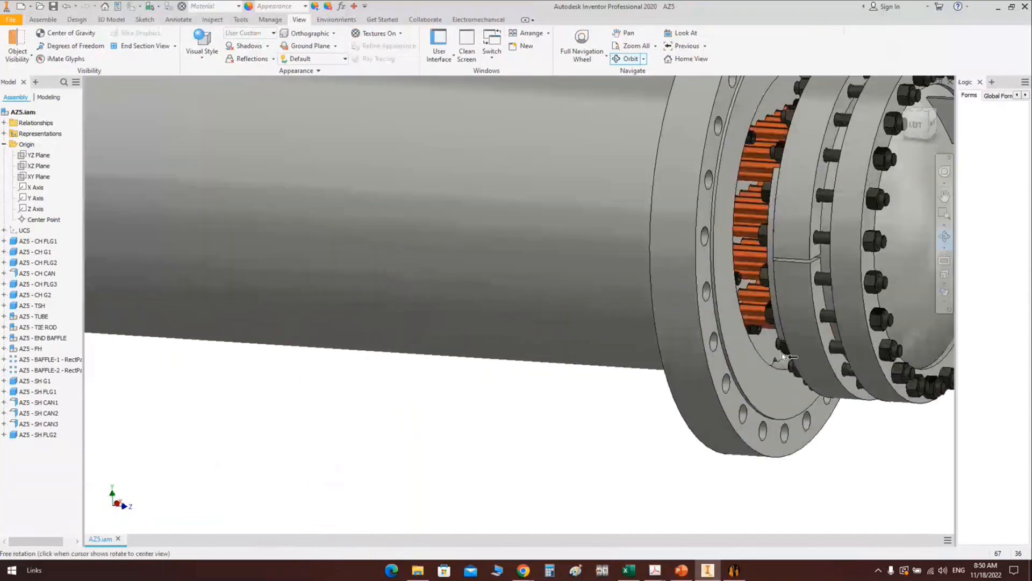
scroll(782, 372, "up", 8)
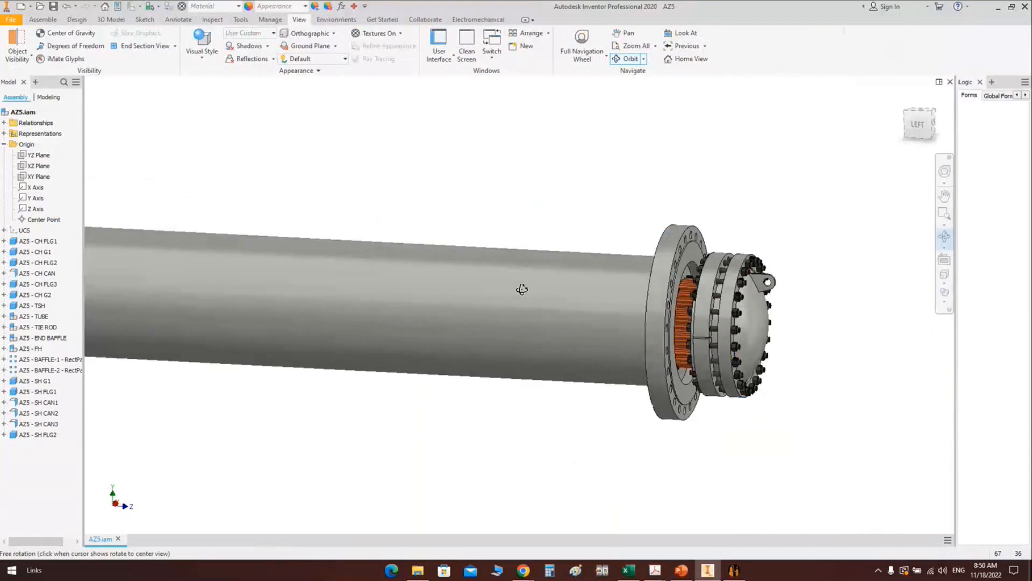
left_click_drag(521, 289, 576, 280)
middle_click_drag(577, 280, 574, 270)
left_click_drag(574, 270, 522, 276)
scroll(596, 214, "down", 2)
right_click(672, 183)
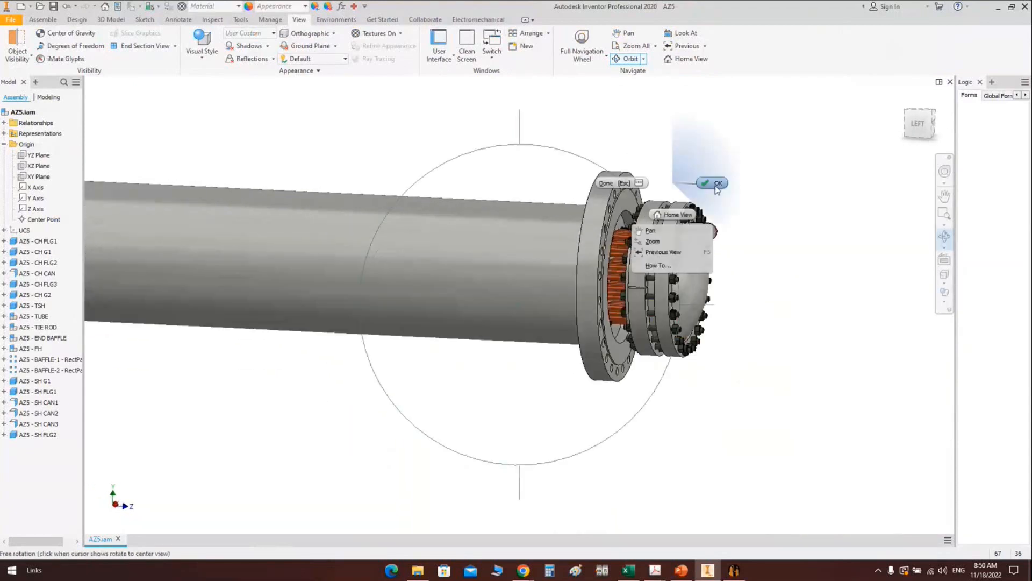
left_click(713, 185)
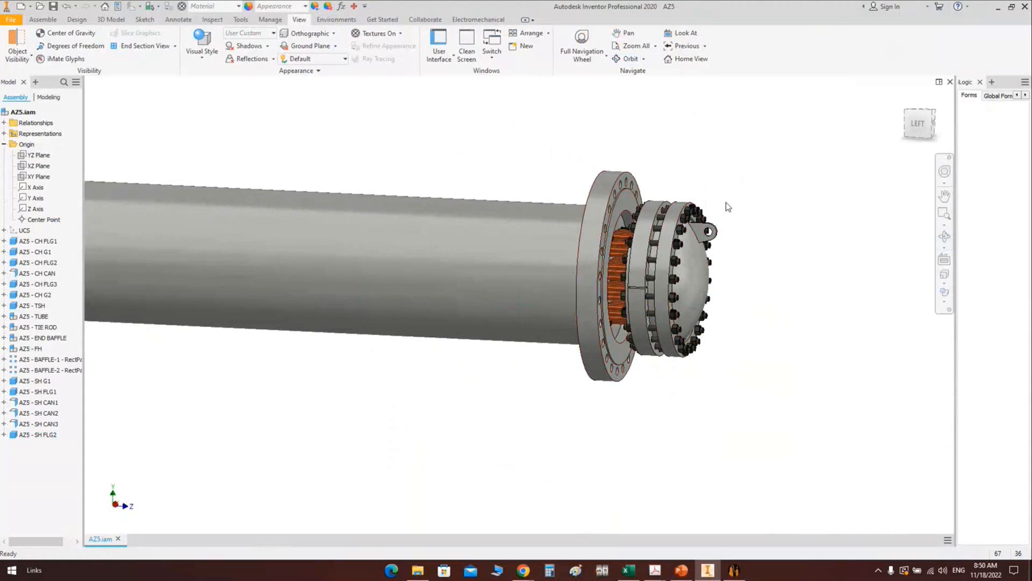
left_click(924, 129)
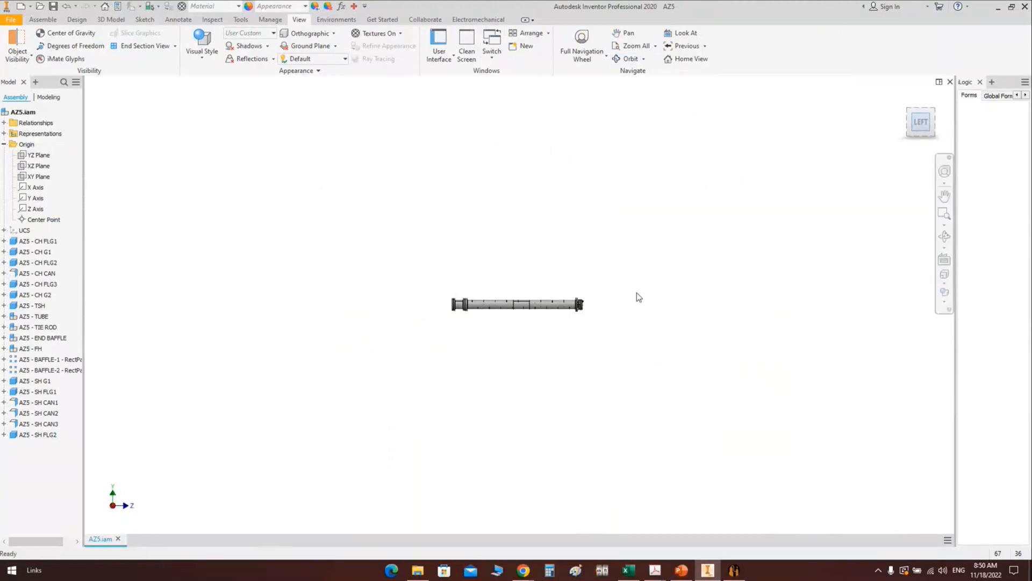
Step: In Static Equipment Generator, add a gasket named SH G2 to AZ5 based on an existing gasket, with inner diameter 565 mm, and save it
left_click(734, 574)
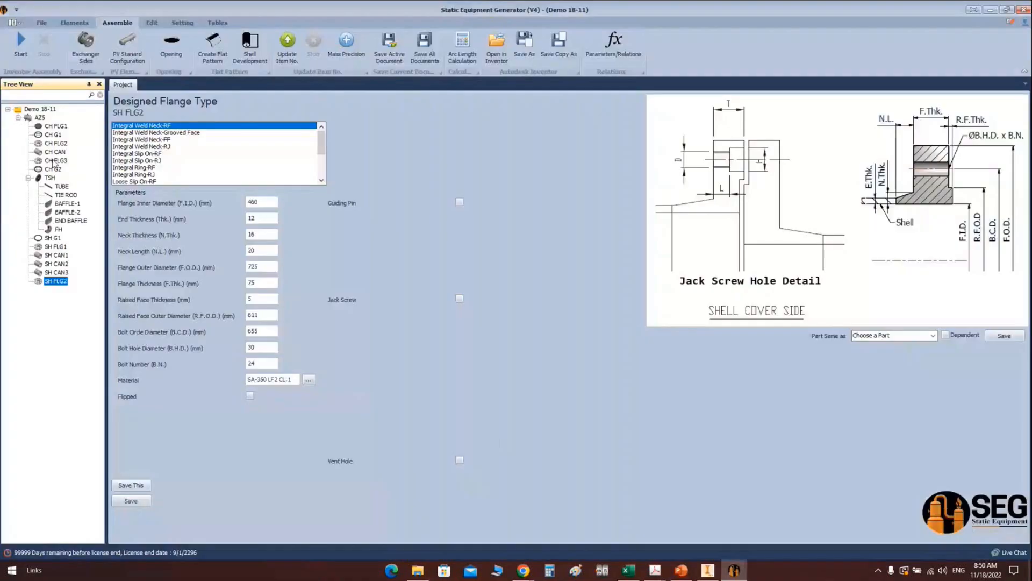
left_click(40, 119)
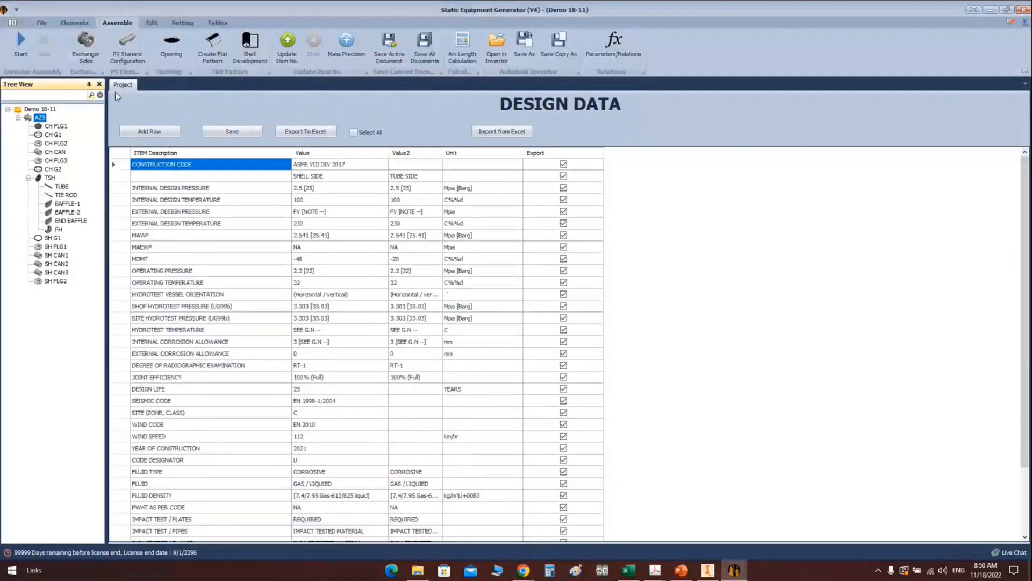
left_click(74, 22)
left_click(582, 43)
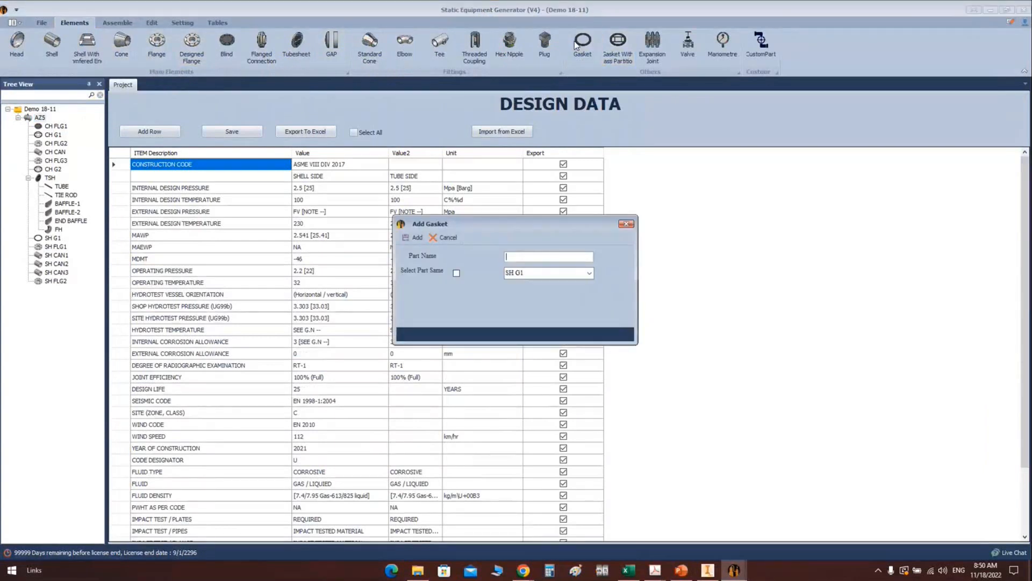
type("SG")
key("BackSpace")
type("H G2")
left_click(589, 273)
left_click(511, 283)
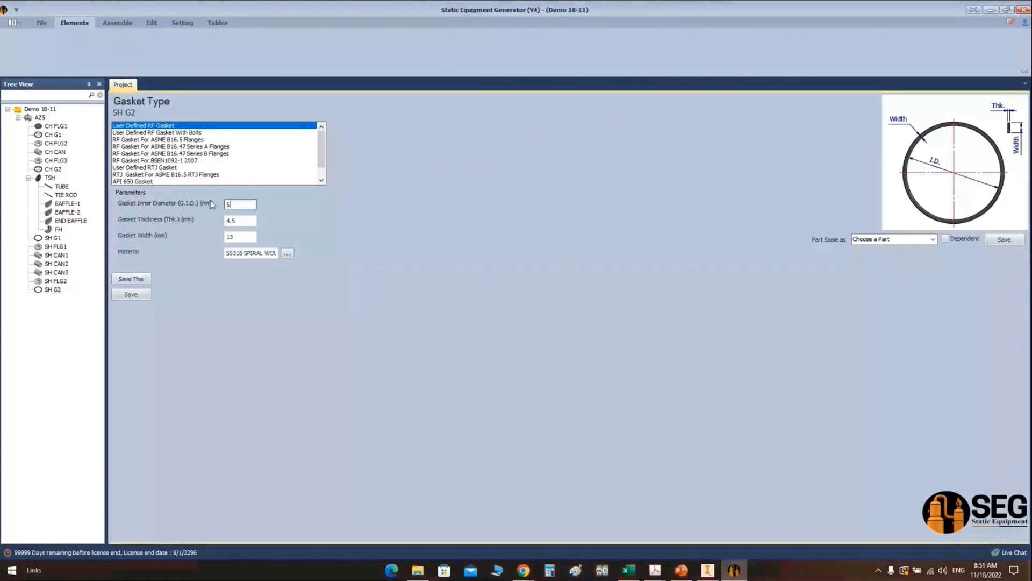
type("65")
left_click(131, 295)
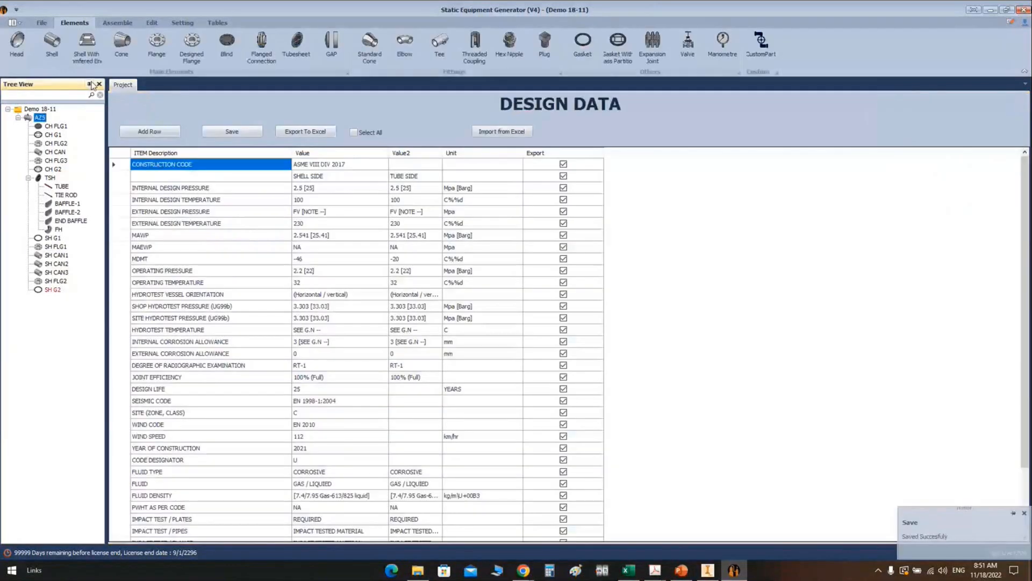
Step: Add a designed flange named SH FLG3 to AZ5 and make it an Integral Weld Neck-Grooved Face type
left_click(190, 43)
type("FLG")
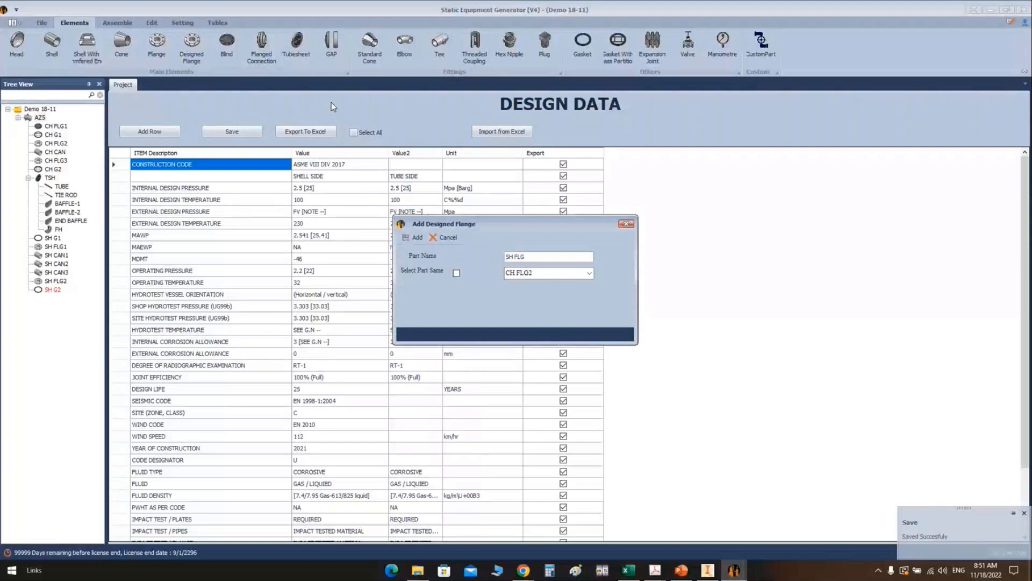
type("3")
left_click(411, 238)
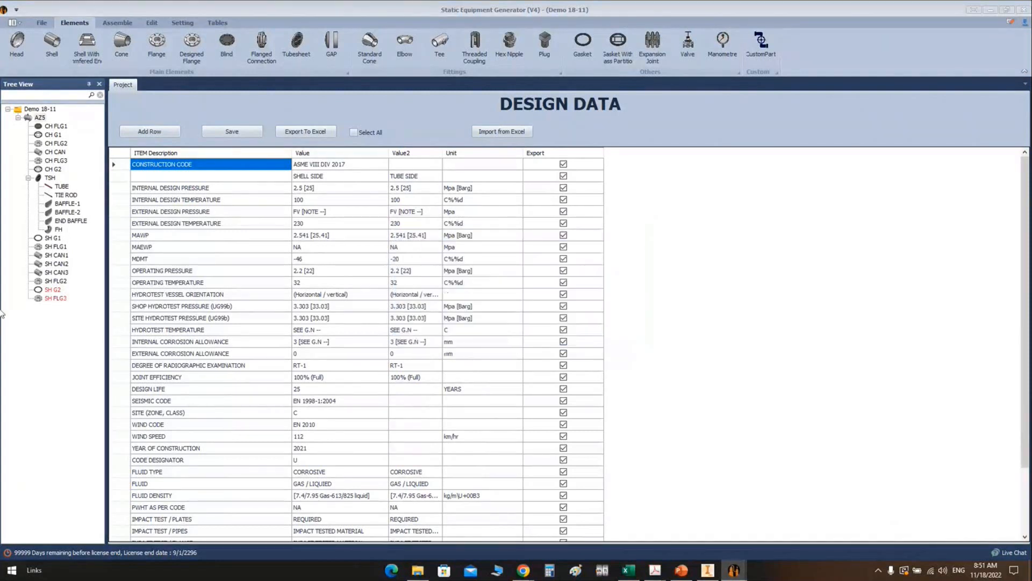
left_click(54, 298)
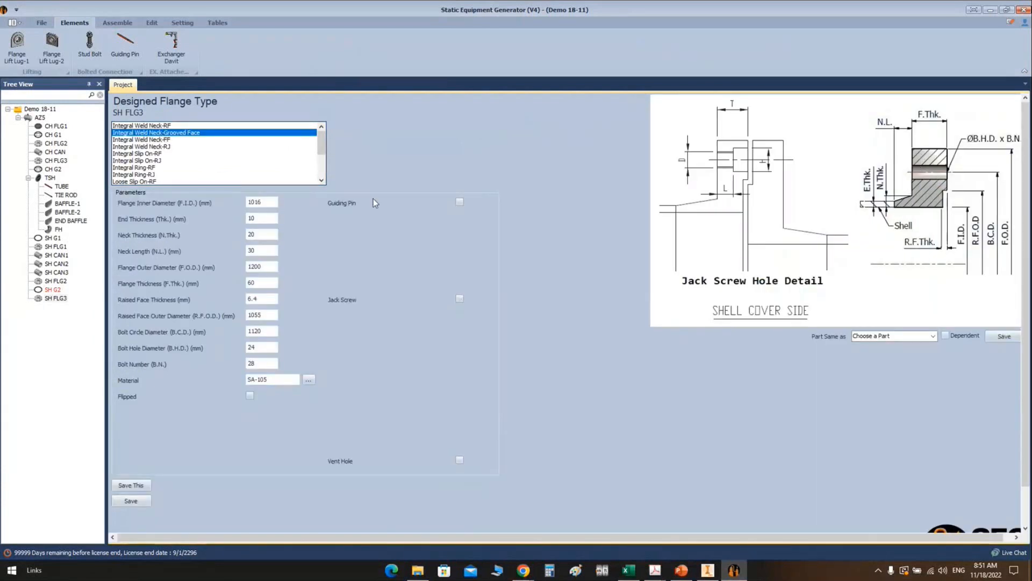
Step: Set SH FLG3's flange inner diameter to 545 mm, neck thickness to 16 and neck length to 20 mm
left_click_drag(277, 201, 216, 201)
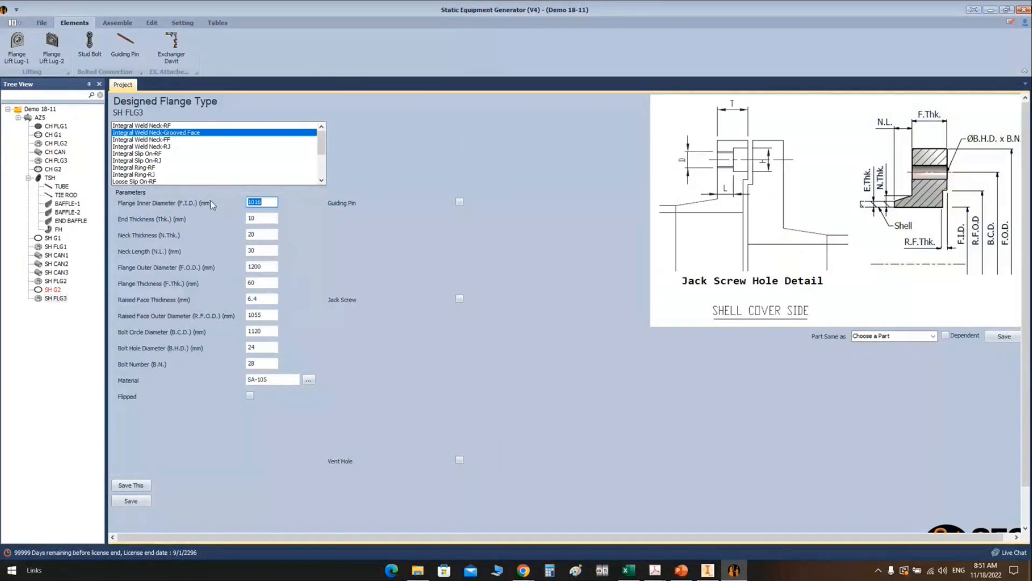
type("545")
key("Tab")
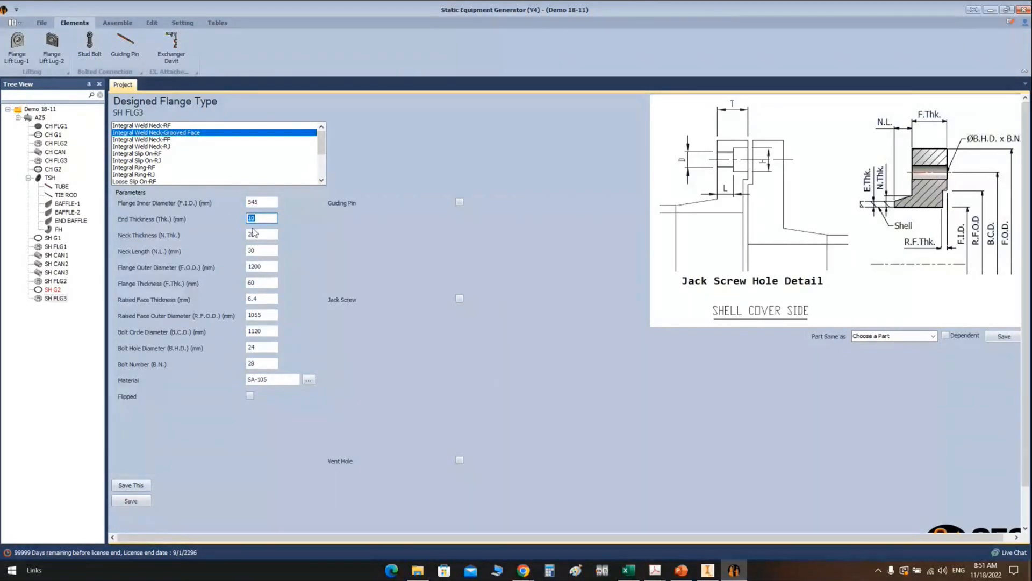
key("Tab")
type("16")
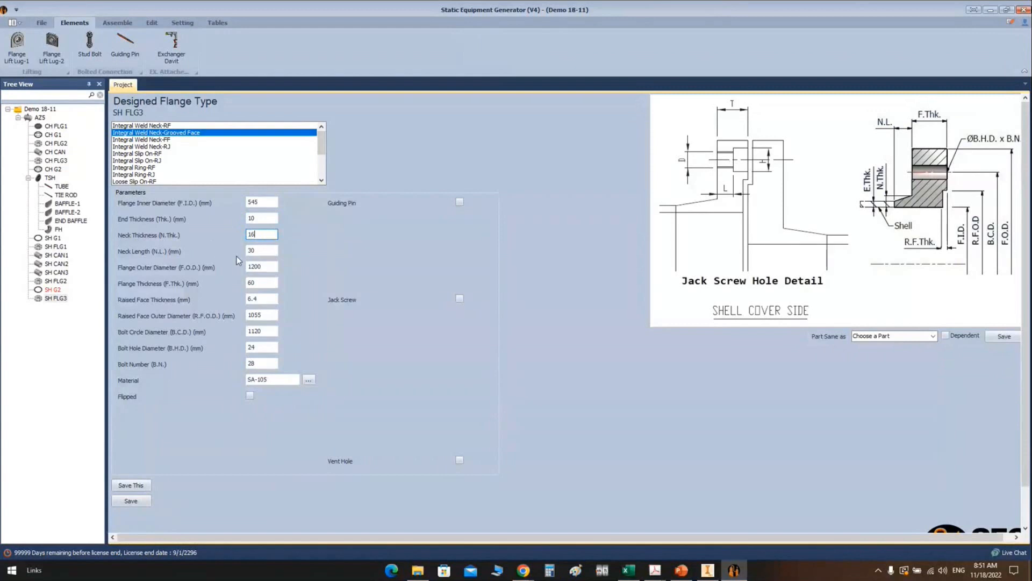
left_click(259, 251)
key("BackSpace")
key("BackSpace")
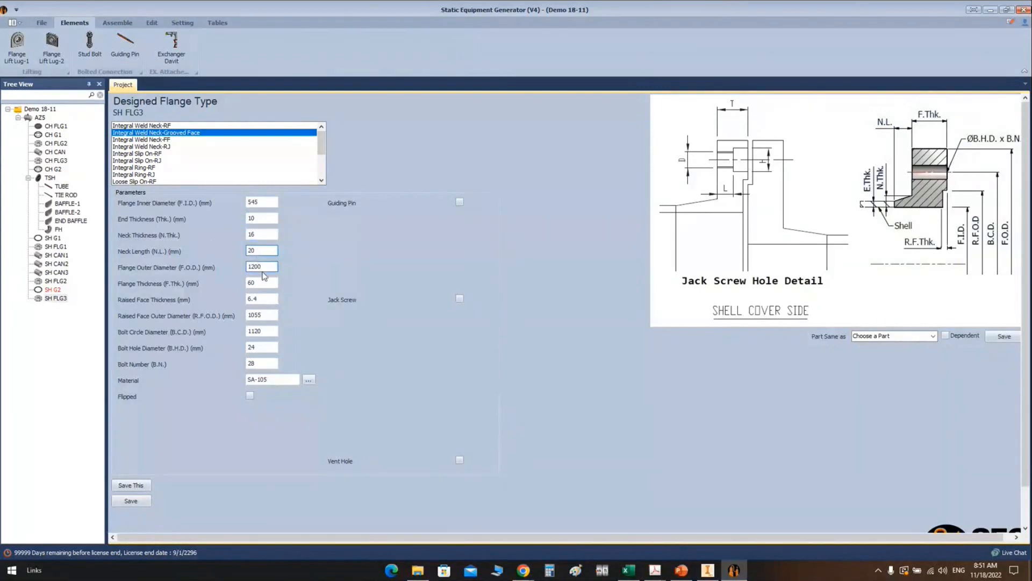
type("20")
Step: Set SH FLG3's outer diameter to 725 mm, flange thickness to 80 mm, raised face thickness to 5 mm and raised face outer diameter to 614 mm
key("Tab")
type("725")
left_click(256, 285)
double_click(256, 285)
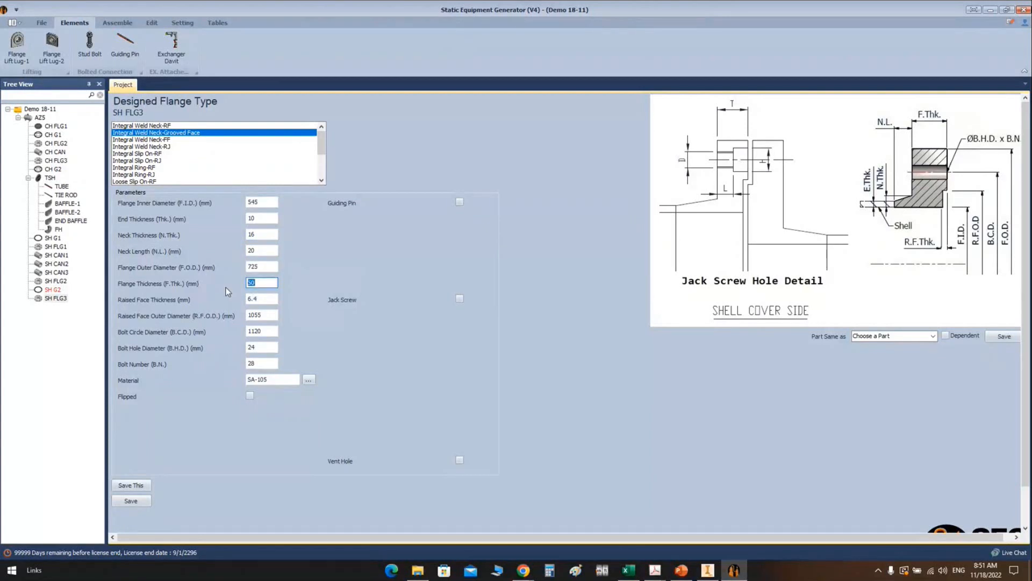
type("80")
left_click(267, 298)
left_click_drag(267, 299, 230, 301)
type("5")
double_click(271, 316)
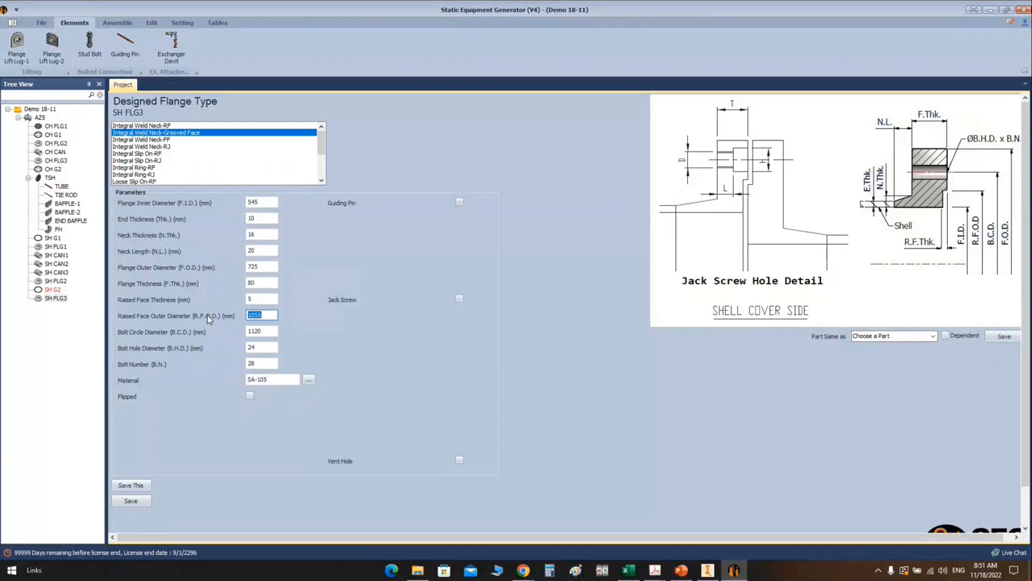
type("614")
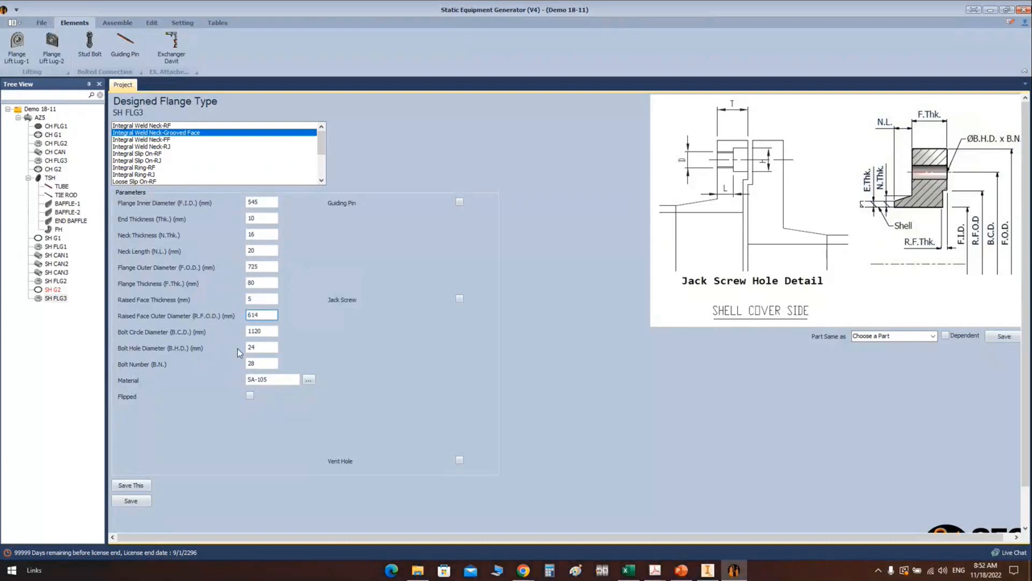
Step: Set SH FLG3's bolt circle diameter to 565 mm, bolt hole diameter to 30 mm and bolt number to 24
double_click(266, 334)
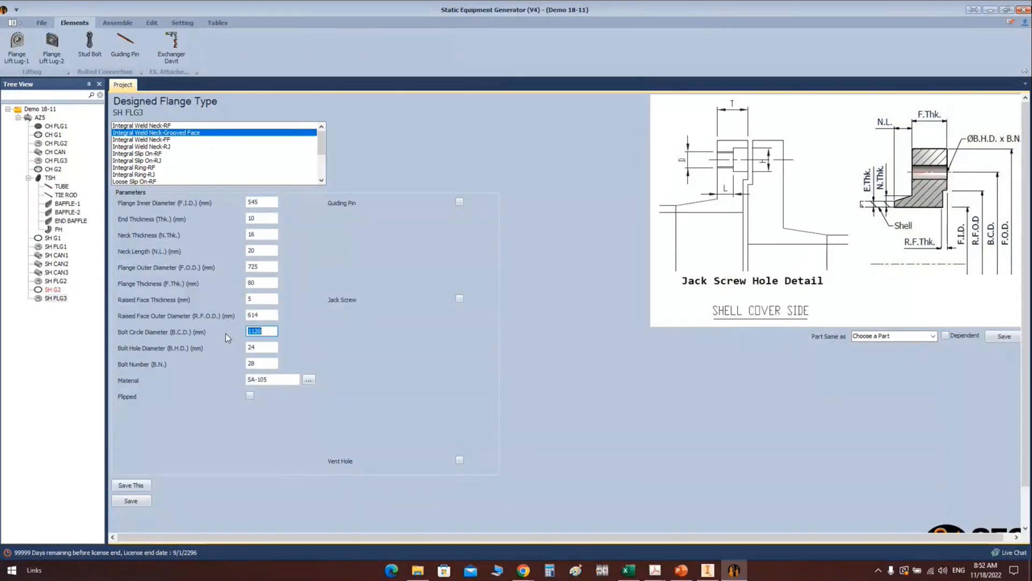
type("565")
key("Tab")
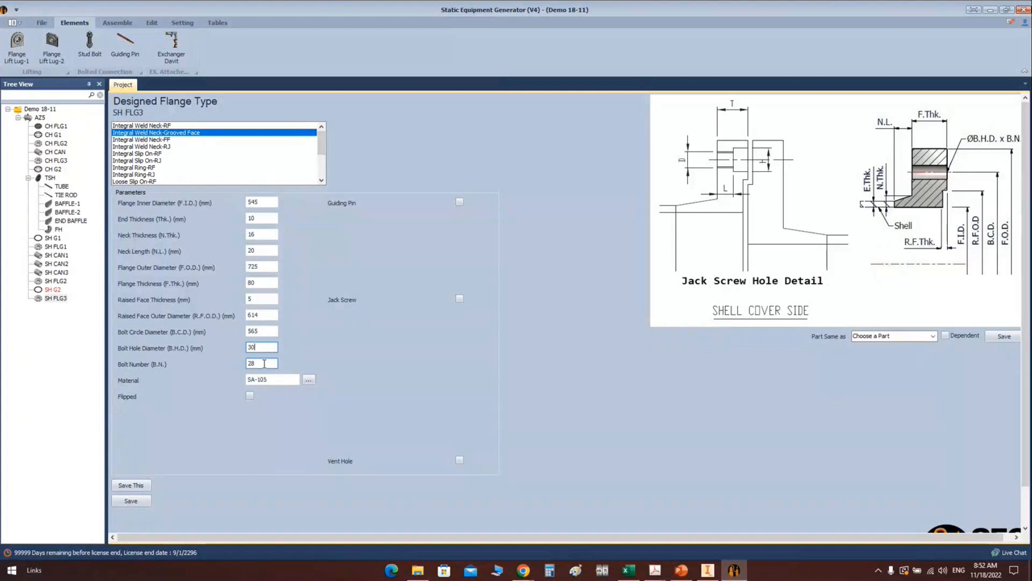
key("Tab")
type("24")
Step: Set SH FLG3's material to SA-350 LF2 CL.1, make the flange flipped and save it
key("Tab")
type("SA-350 LF2 CL.1")
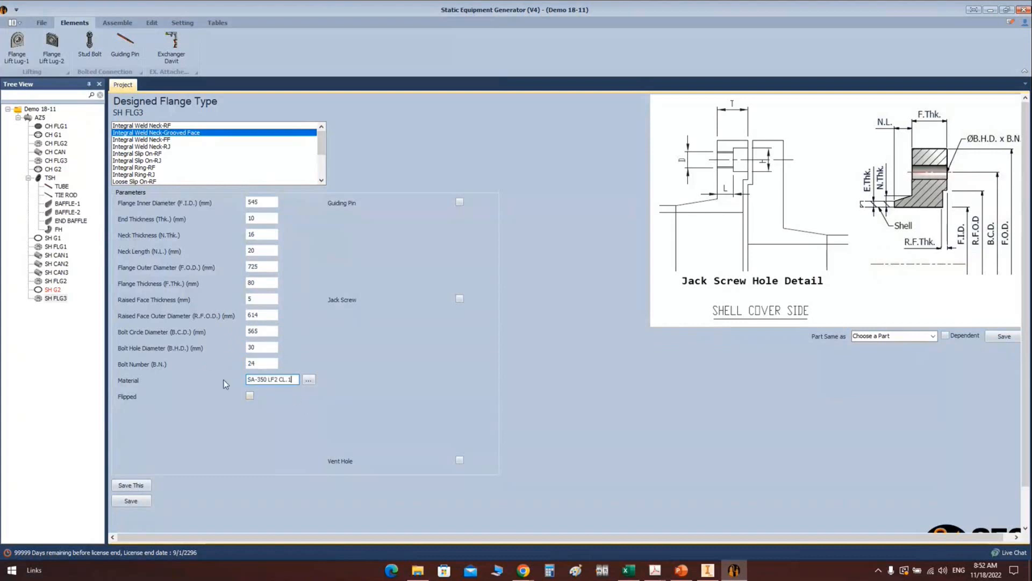
left_click(250, 396)
left_click(124, 501)
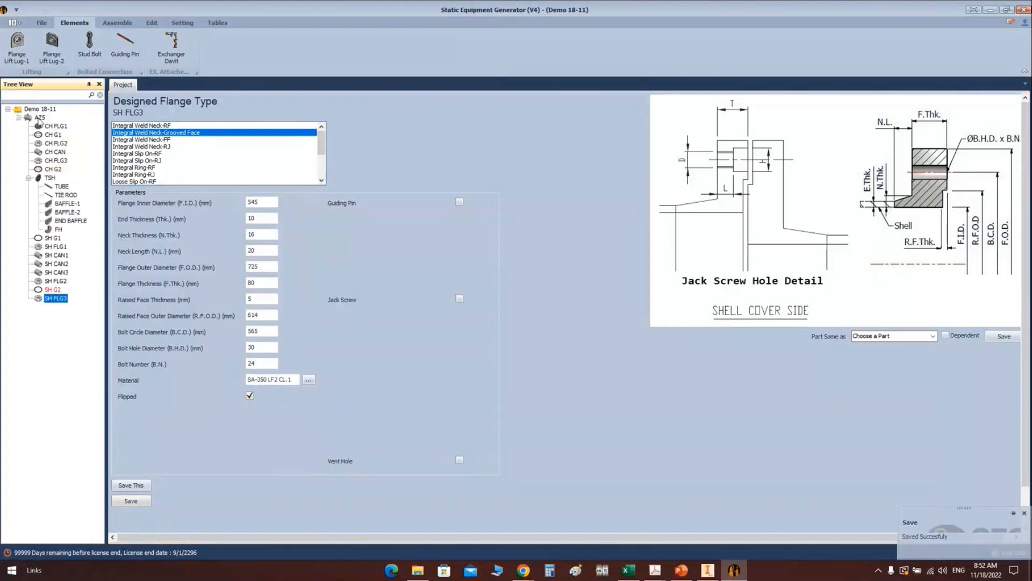
Step: Add a shell named BO CAN to AZ5 and open its parameters
left_click(40, 118)
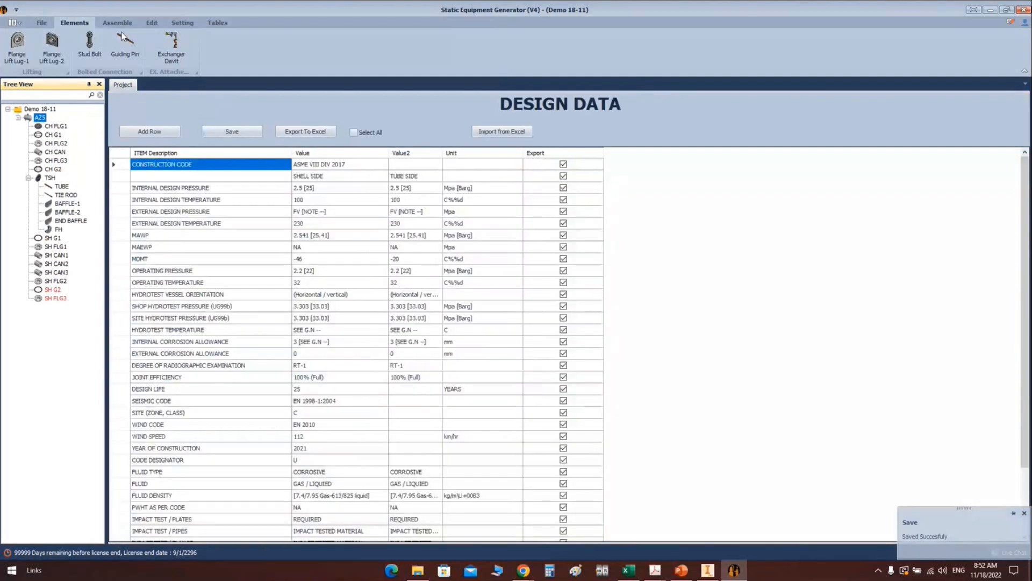
left_click(50, 46)
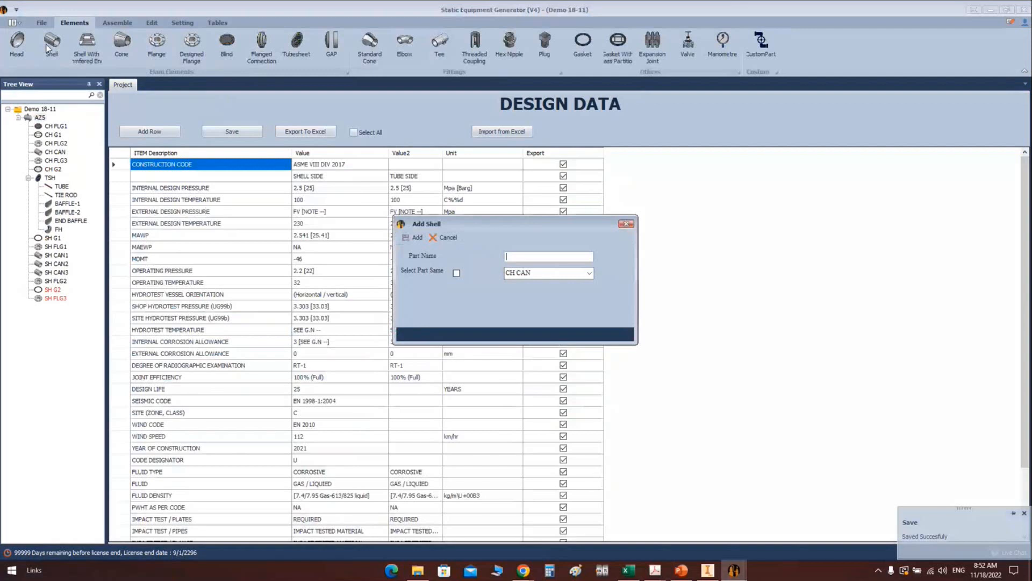
type("BO CAN")
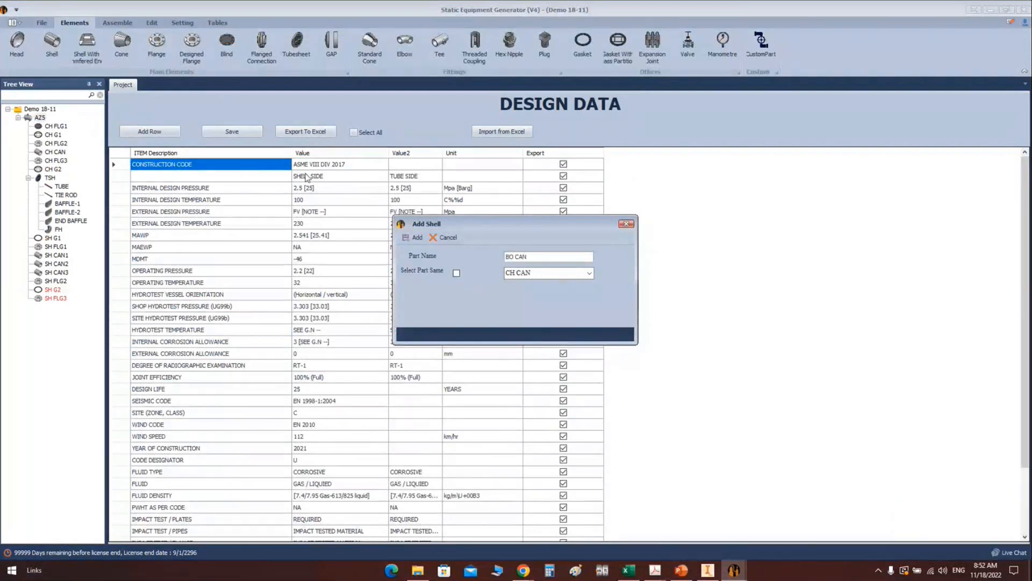
left_click(405, 239)
left_click(45, 309)
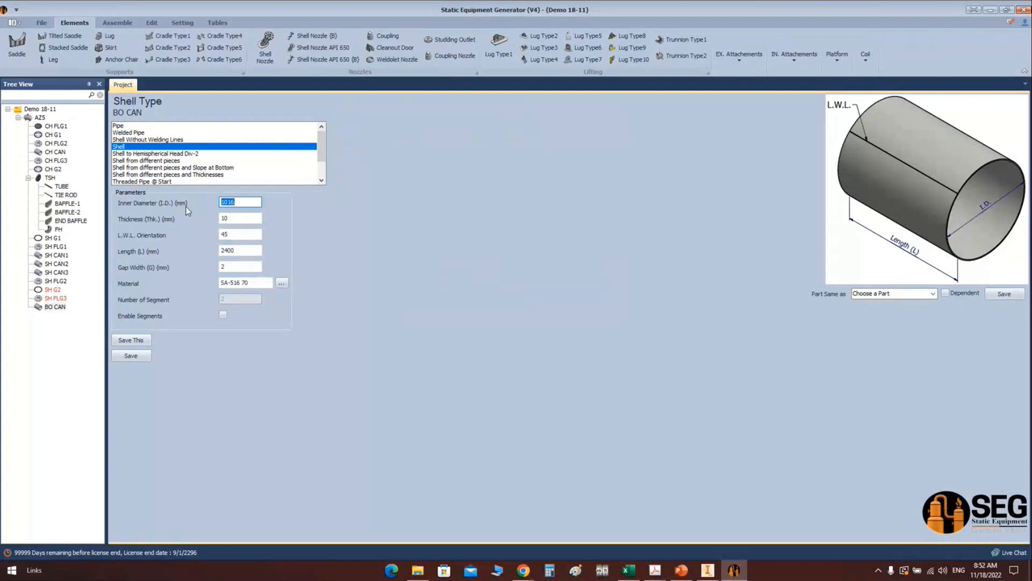
Step: Set BO CAN's inner diameter to 545 mm, length to 300 mm and material to SA-516 70N, and save it
type("545")
key("Tab")
key("Tab")
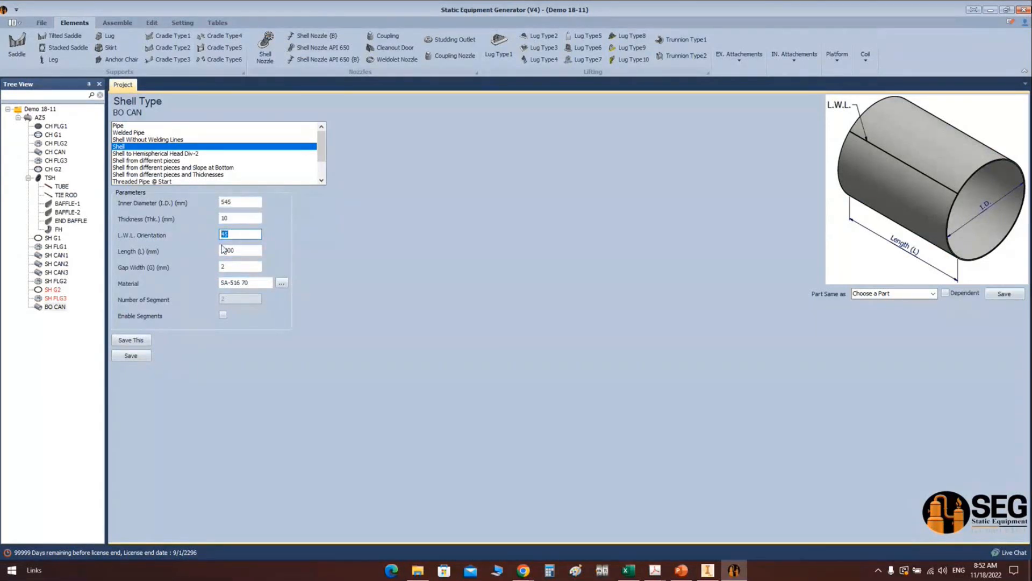
key("Tab")
type("300")
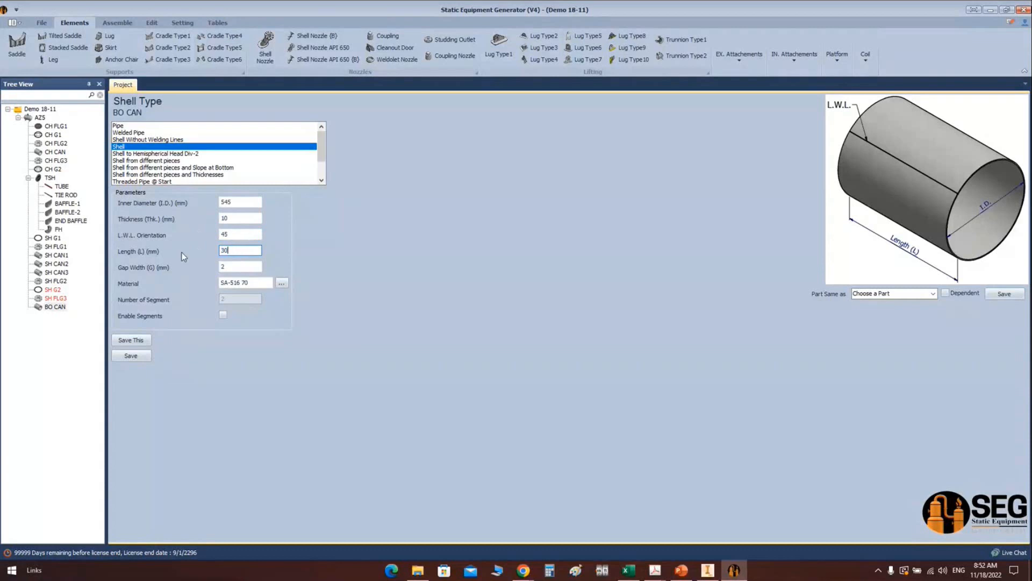
left_click(251, 283)
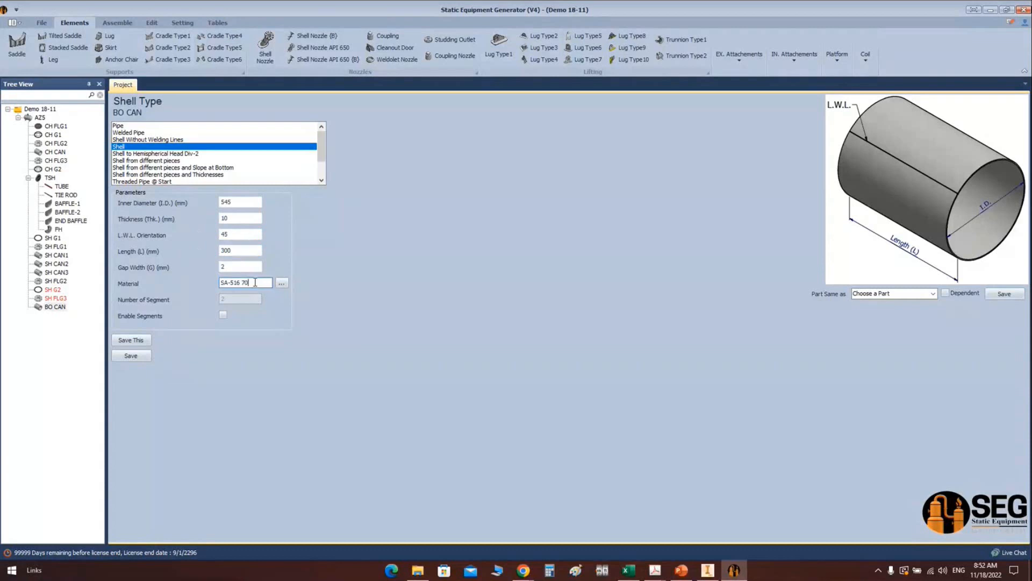
type("N")
left_click(143, 356)
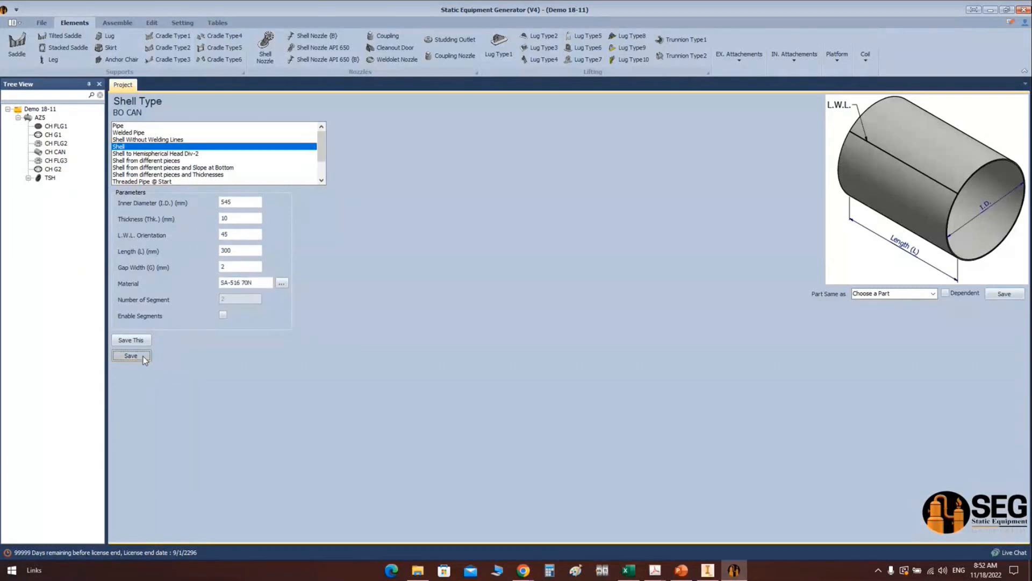
Step: Add a head named BO HEAD to AZ5 and open its parameters
left_click(40, 117)
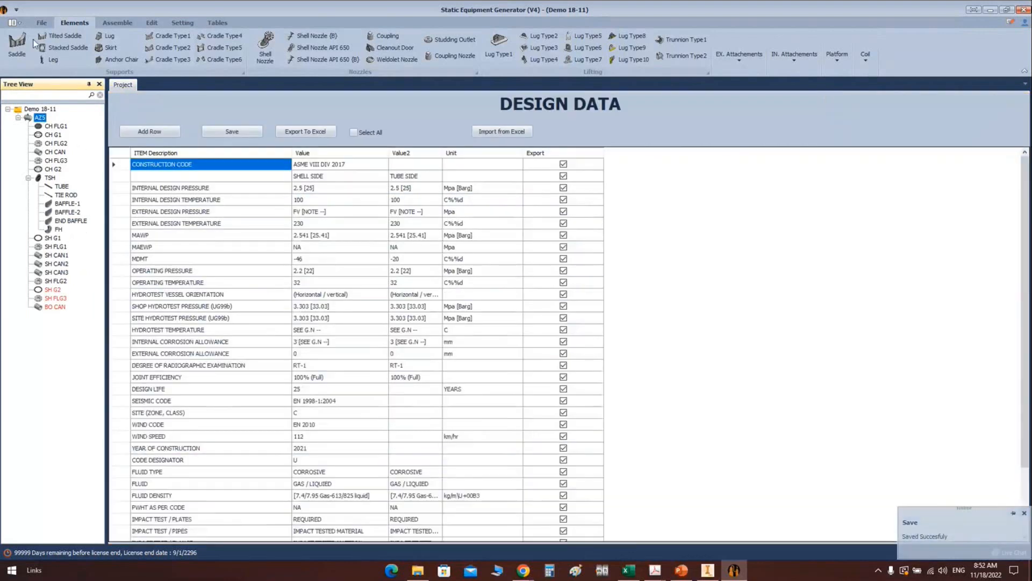
left_click(18, 44)
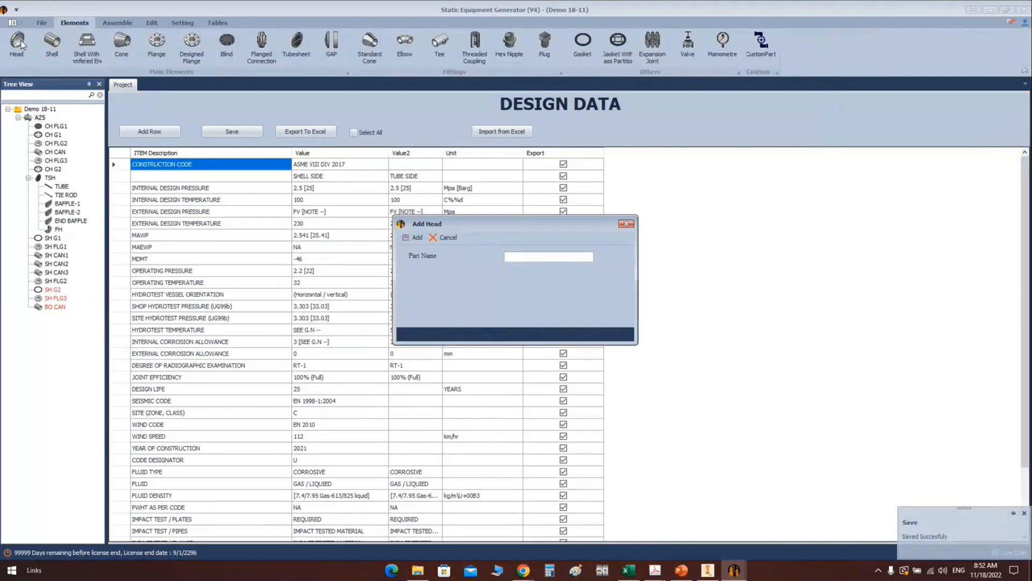
type("BO HEAD")
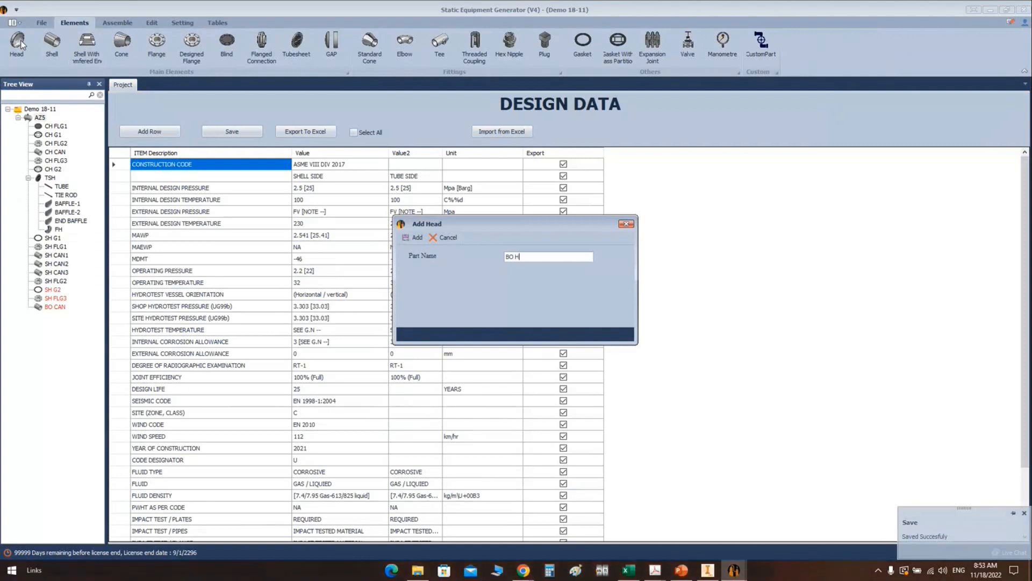
left_click(414, 237)
left_click(56, 315)
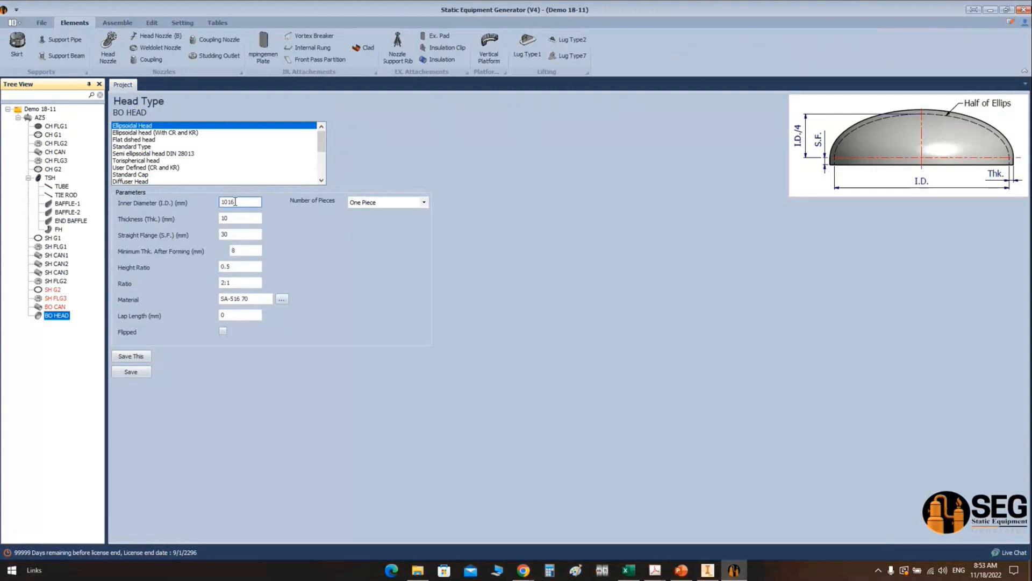
left_click_drag(244, 204, 191, 206)
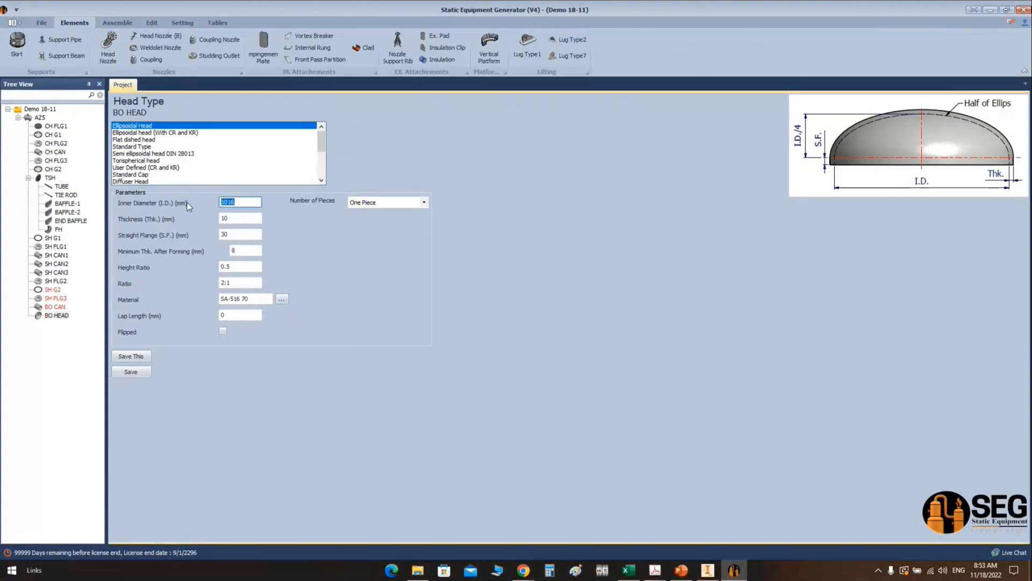
left_click(159, 167)
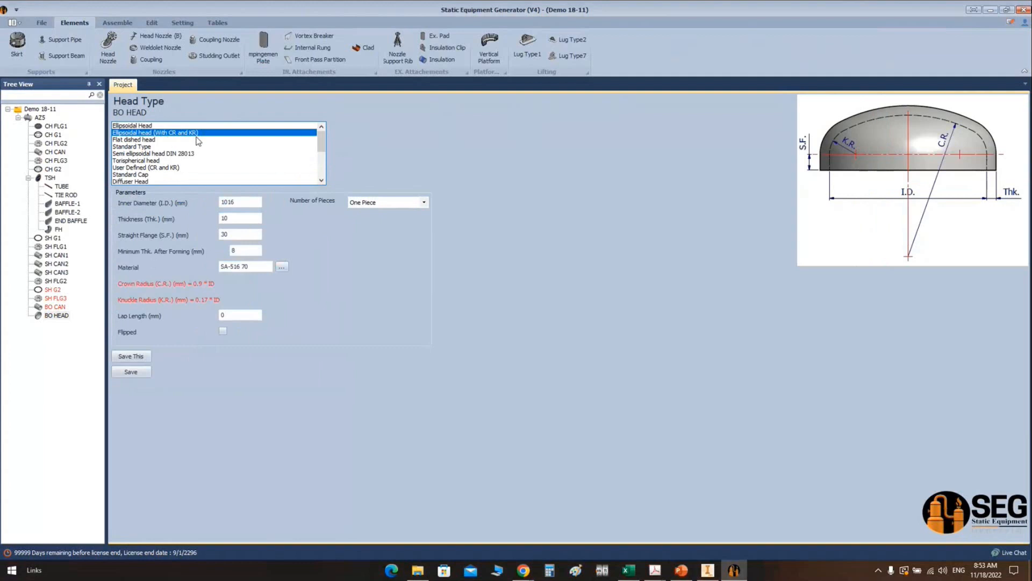
left_click(155, 167)
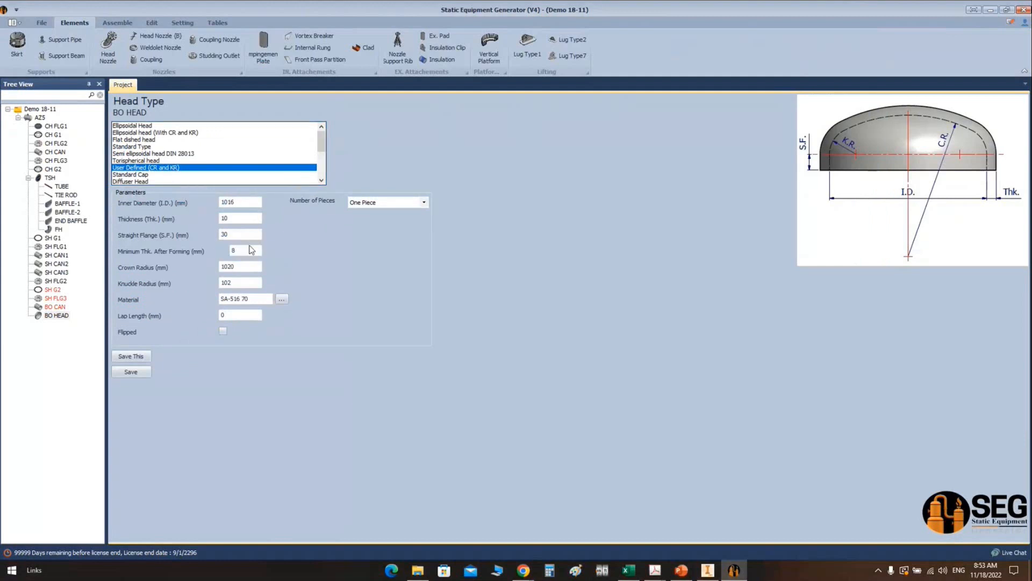
double_click(251, 266)
double_click(250, 282)
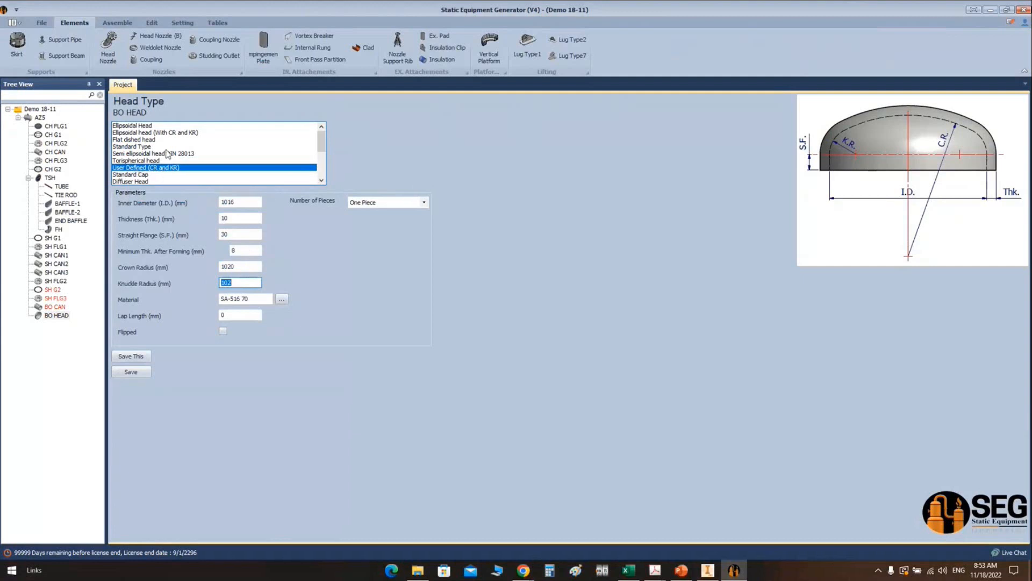
left_click(153, 134)
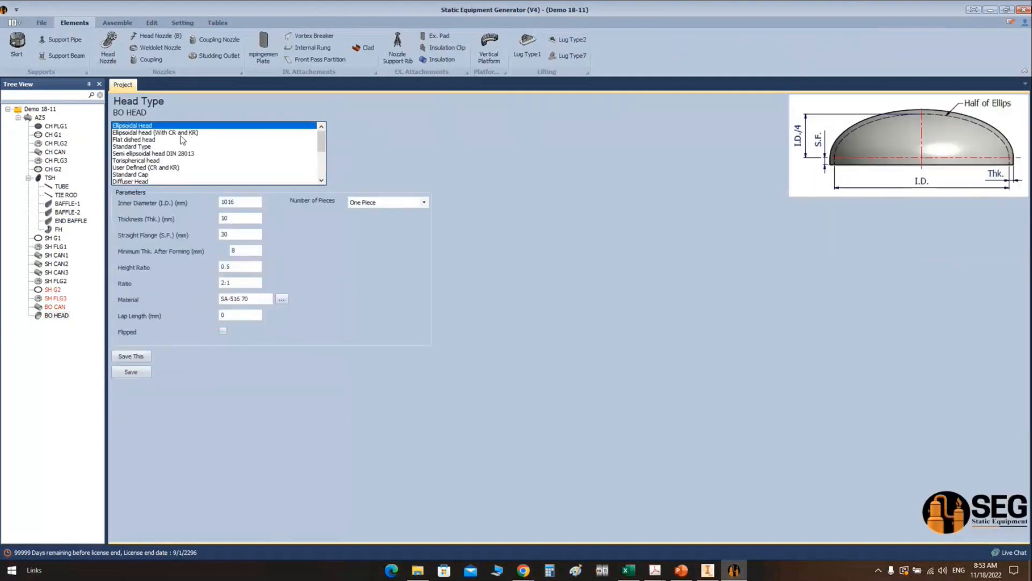
Step: Set BO HEAD's inner diameter to 545 mm, thickness to 12 mm, straight flange to 50 mm and minimum thickness after forming to 10 mm
left_click(244, 201)
left_click_drag(244, 202, 178, 204)
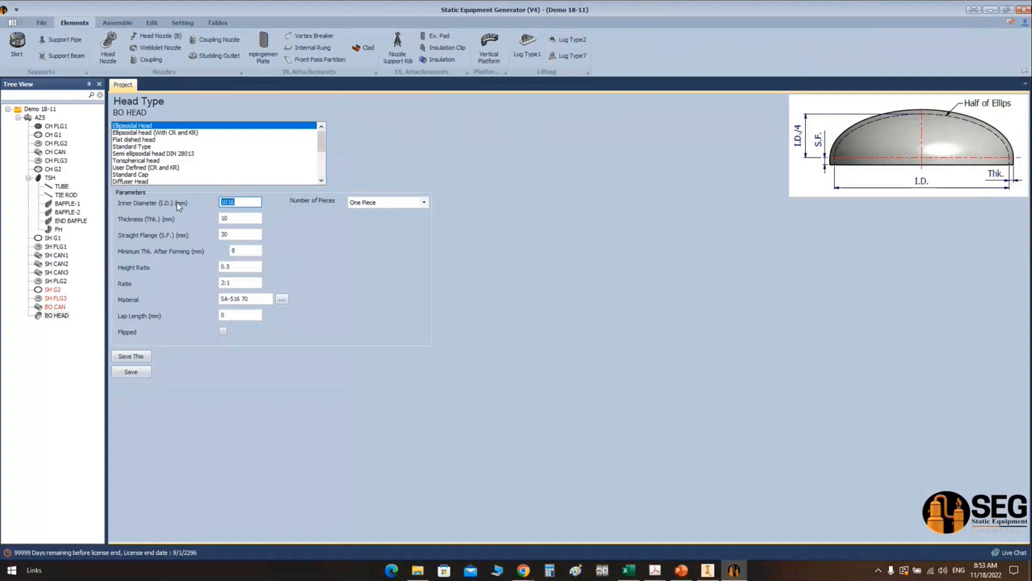
type("545")
left_click(226, 234)
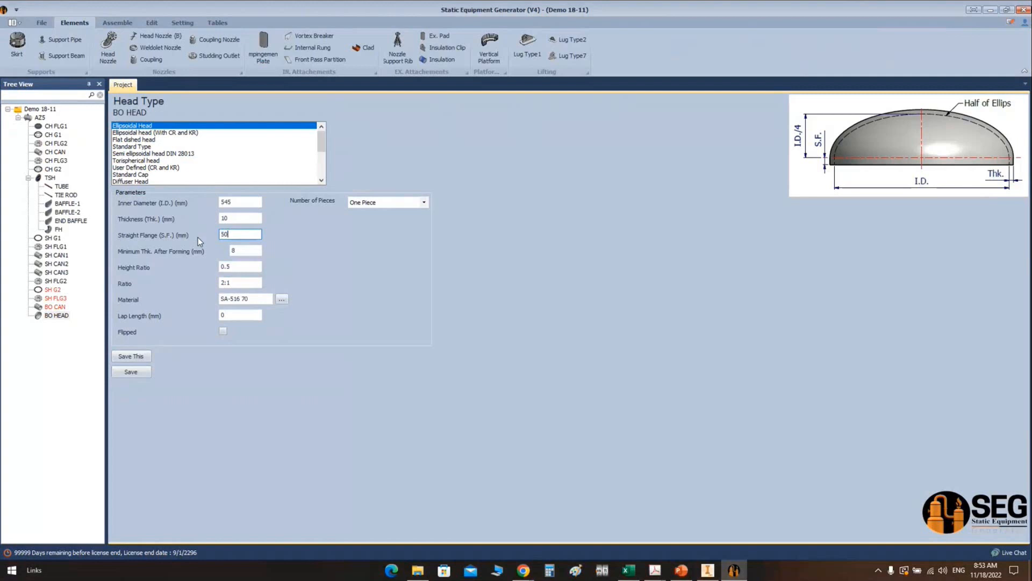
key("shift+Tab")
type("12")
key("Tab")
type("10")
Step: Save BO HEAD as flipped with material SA-516 70N, and start generating the new parts in the Inventor assembly
left_click(262, 298)
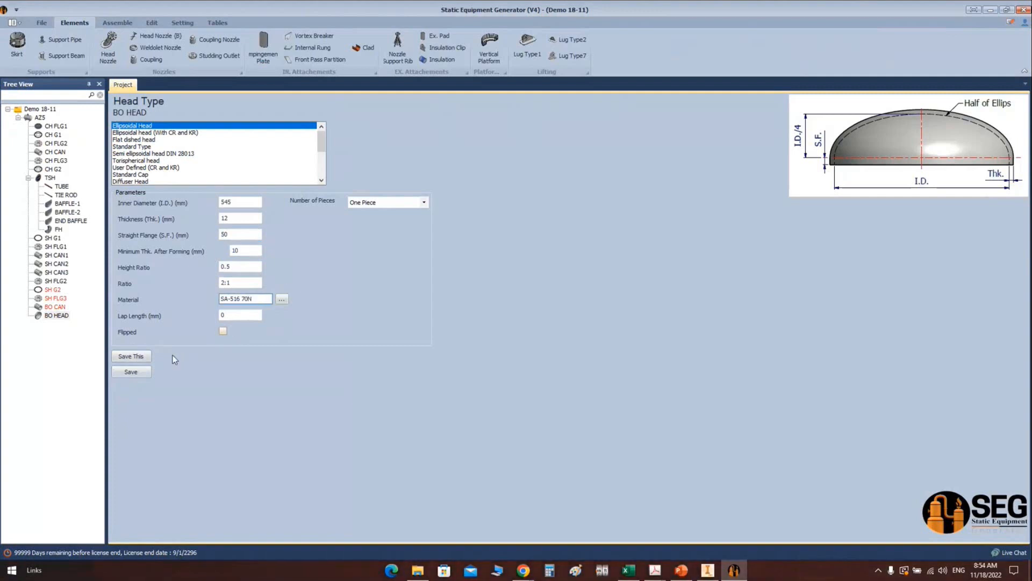
left_click(221, 331)
left_click(144, 373)
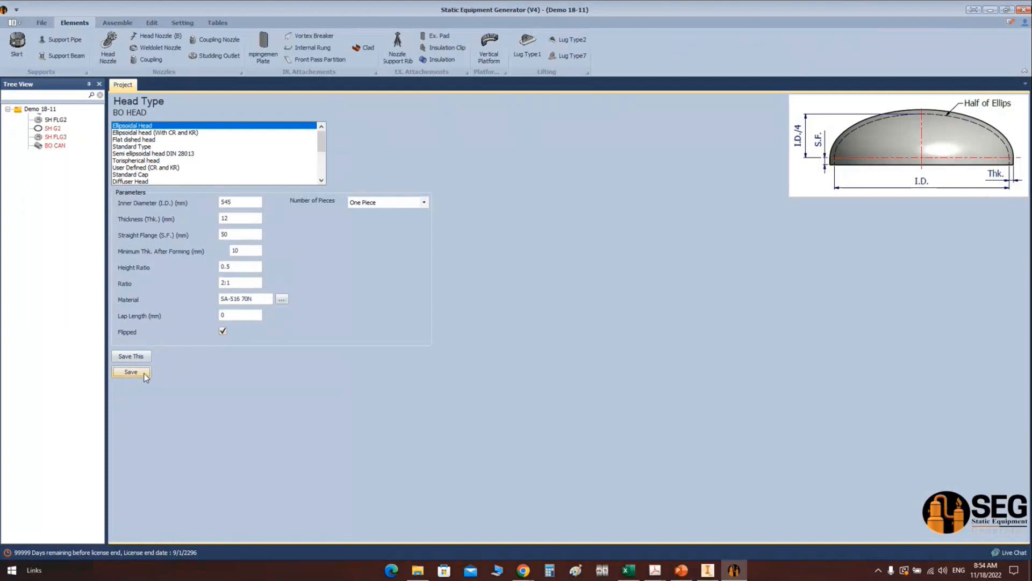
left_click(21, 50)
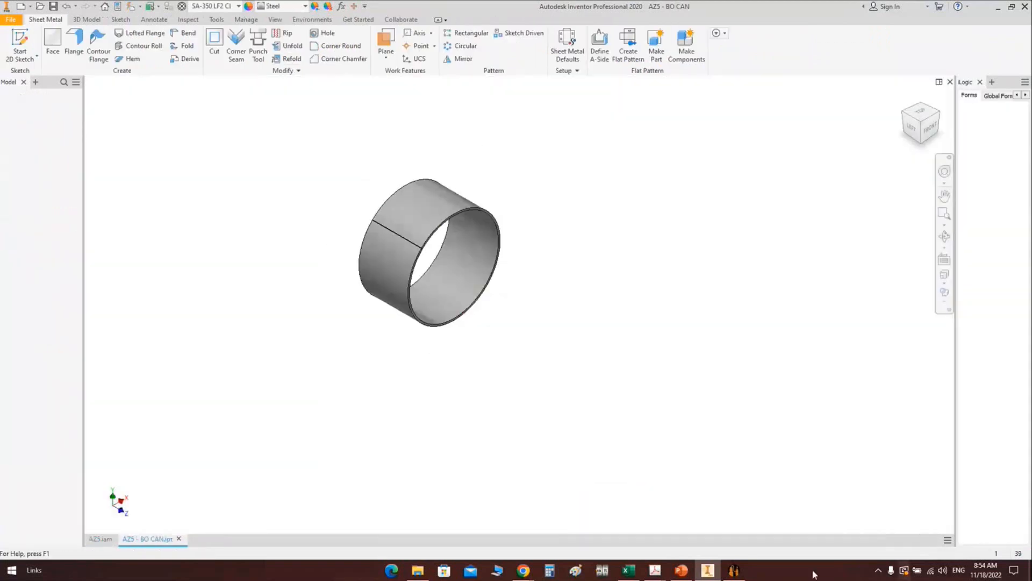
Step: Return to Static Equipment Generator, set SH FLG3's bolt circle diameter to 655 mm and save it
left_click(734, 571)
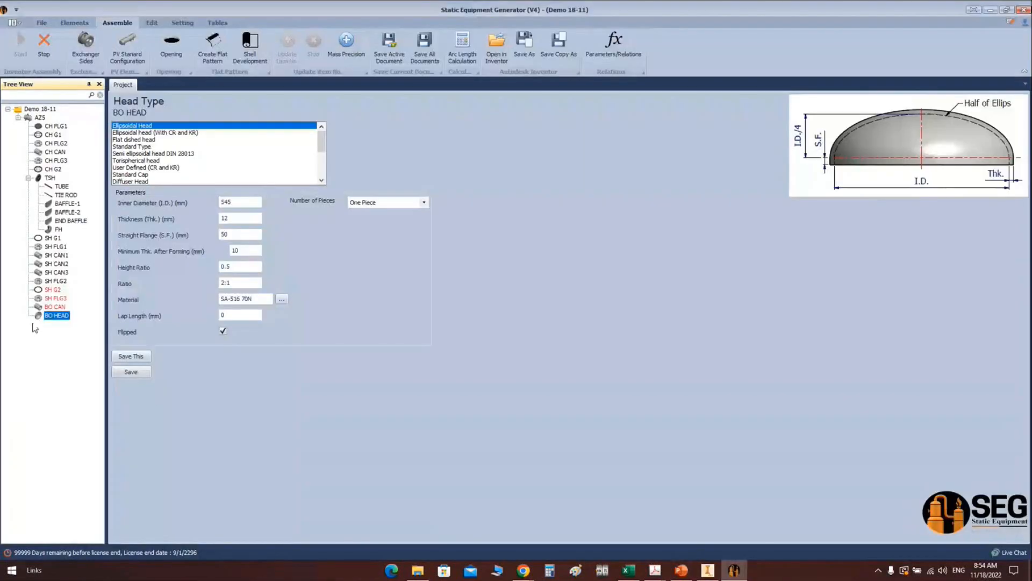
left_click(53, 298)
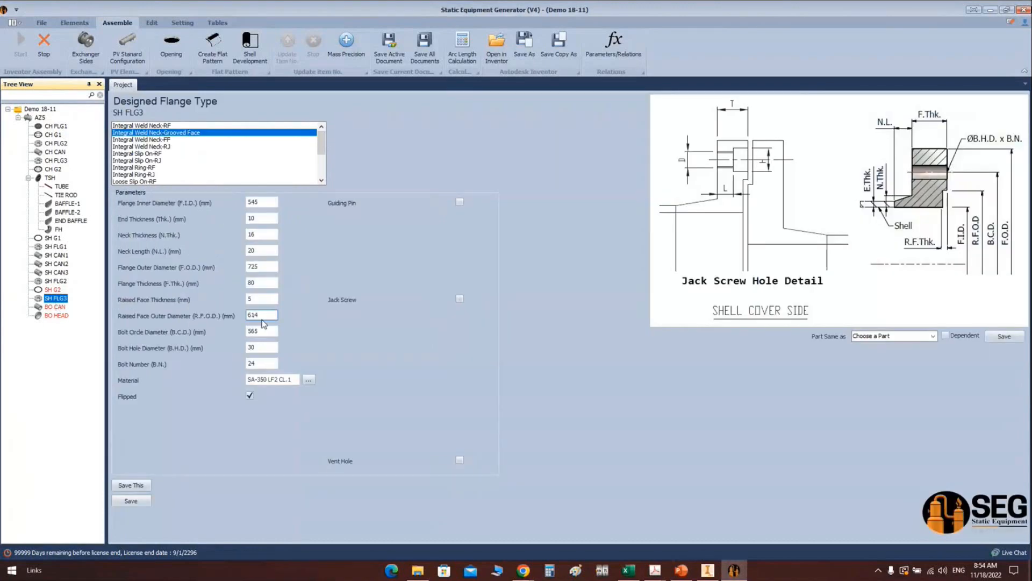
left_click(261, 331)
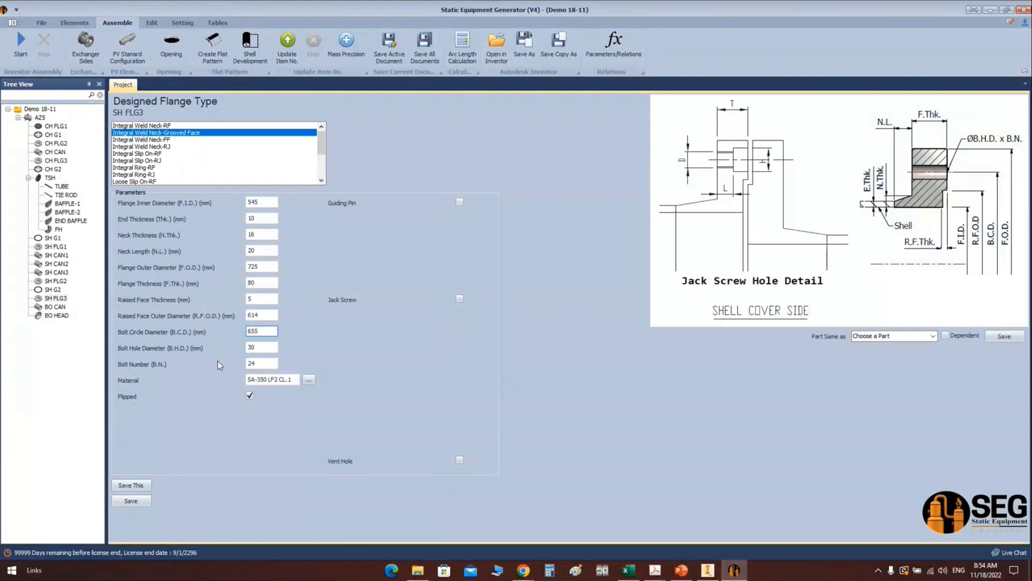
left_click(141, 501)
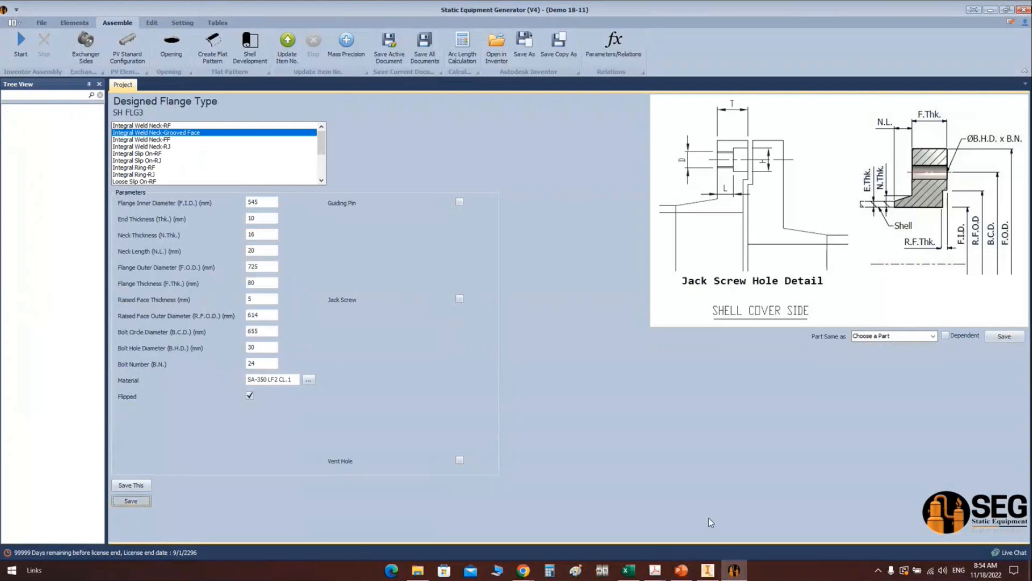
Step: Switch to Inventor and examine the bolt holes on SH FLG3 next to the shell cover
left_click(707, 570)
left_click(945, 236)
left_click_drag(648, 332, 607, 344)
scroll(849, 281, "down", 5)
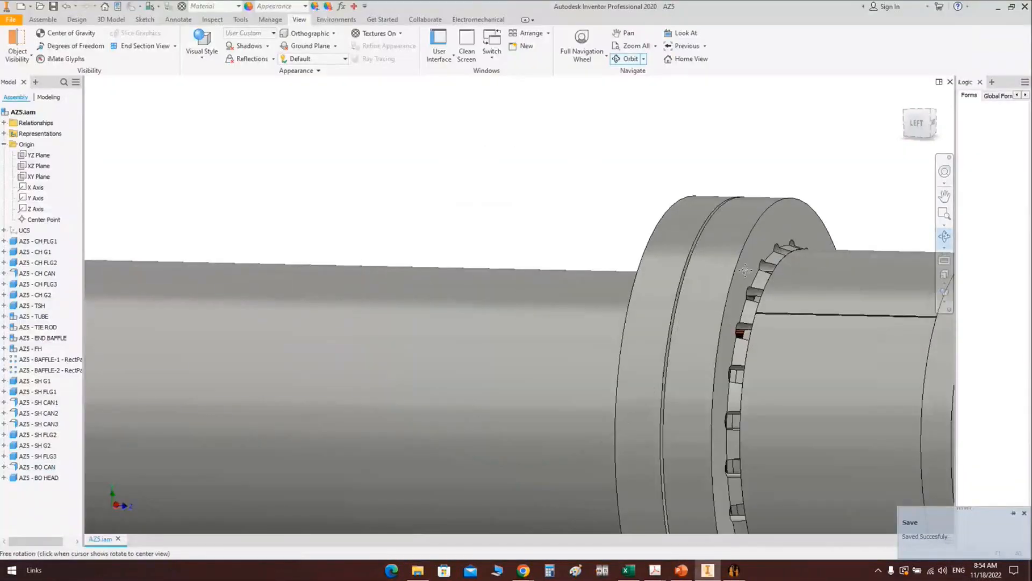
middle_click_drag(780, 262, 678, 212)
scroll(672, 223, "up", 2)
mouse_move(580, 283)
left_mouse_down()
mouse_move(666, 284)
mouse_move(600, 284)
left_mouse_up()
scroll(753, 247, "down", 2)
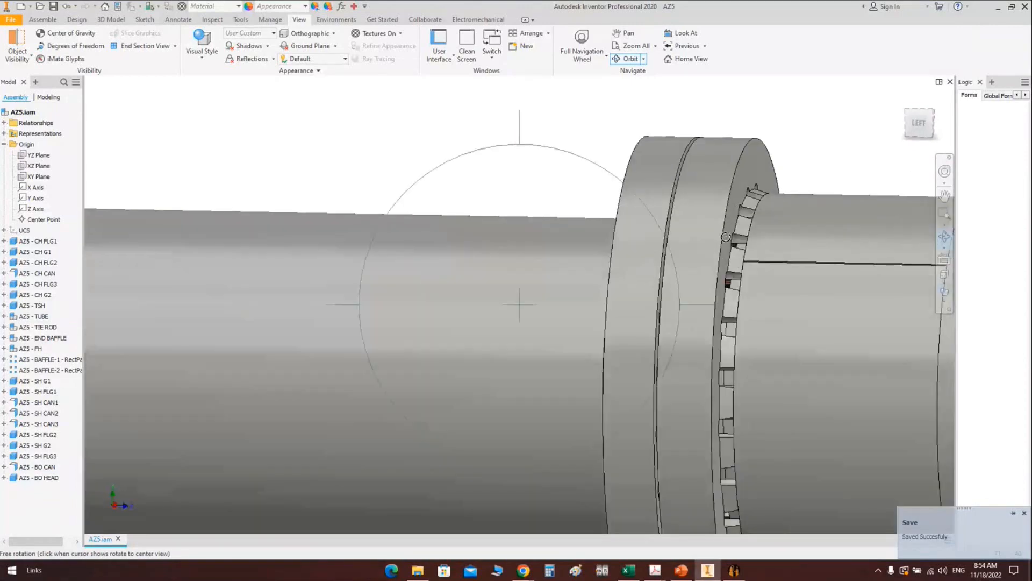
scroll(657, 259, "up", 2)
middle_click_drag(657, 259, 489, 219)
scroll(489, 219, "up", 2)
left_click_drag(489, 219, 452, 216)
right_click(455, 171)
left_click(480, 173)
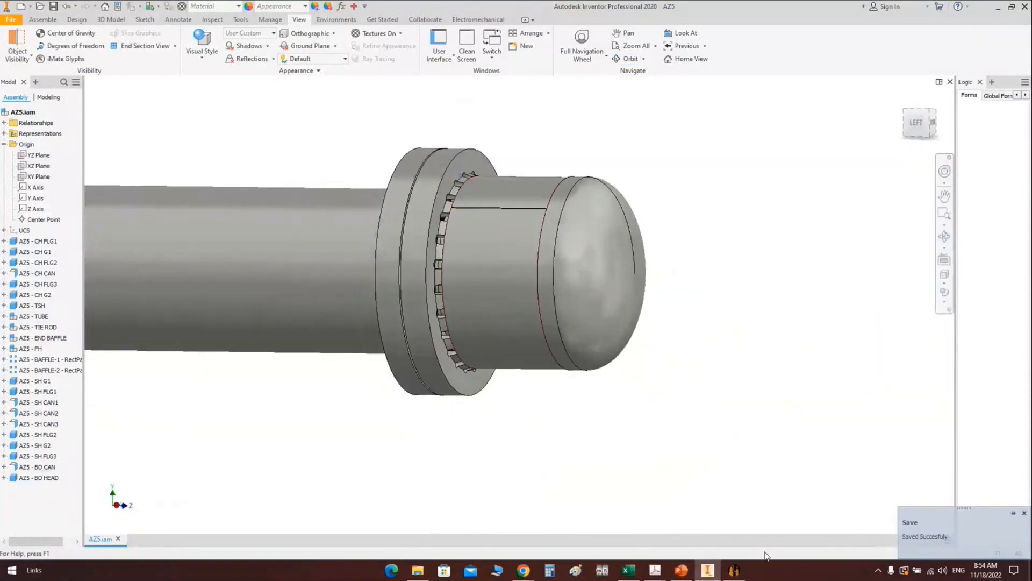
Step: Switch to Static Equipment Generator and regenerate the Inventor assembly with SH FLG3's saved bolt circle diameter
left_click(734, 570)
left_click_drag(266, 333, 234, 344)
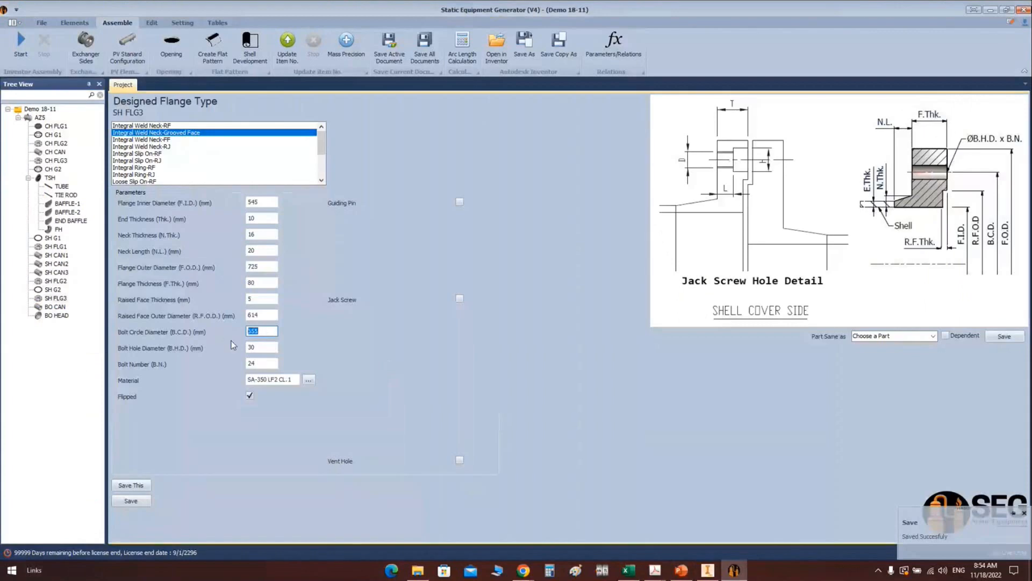
left_click(20, 43)
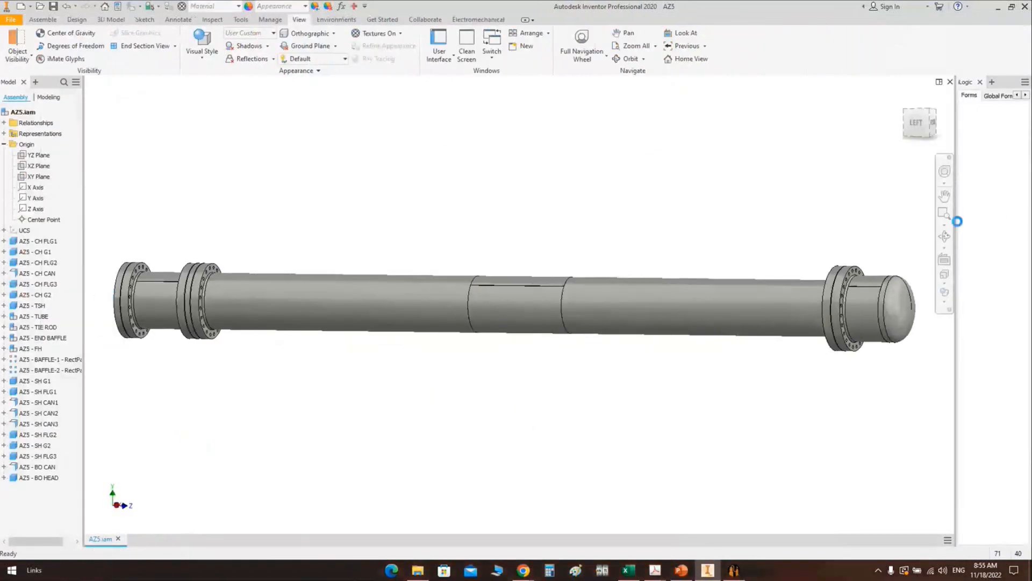
Step: Examine the regenerated heat exchanger assembly from an angled view and from the left side
left_click(945, 236)
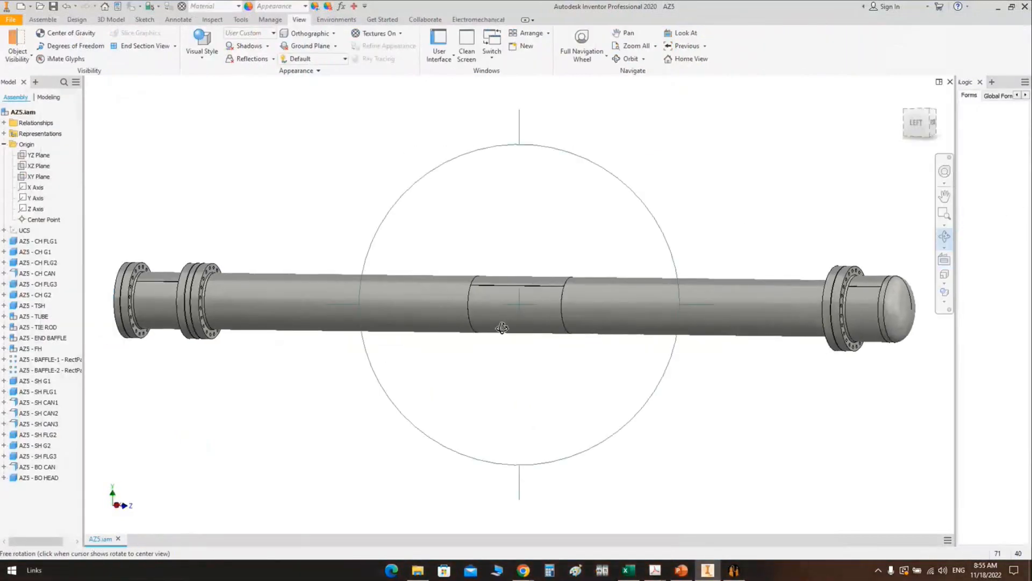
left_click_drag(501, 328, 535, 302)
key("Escape")
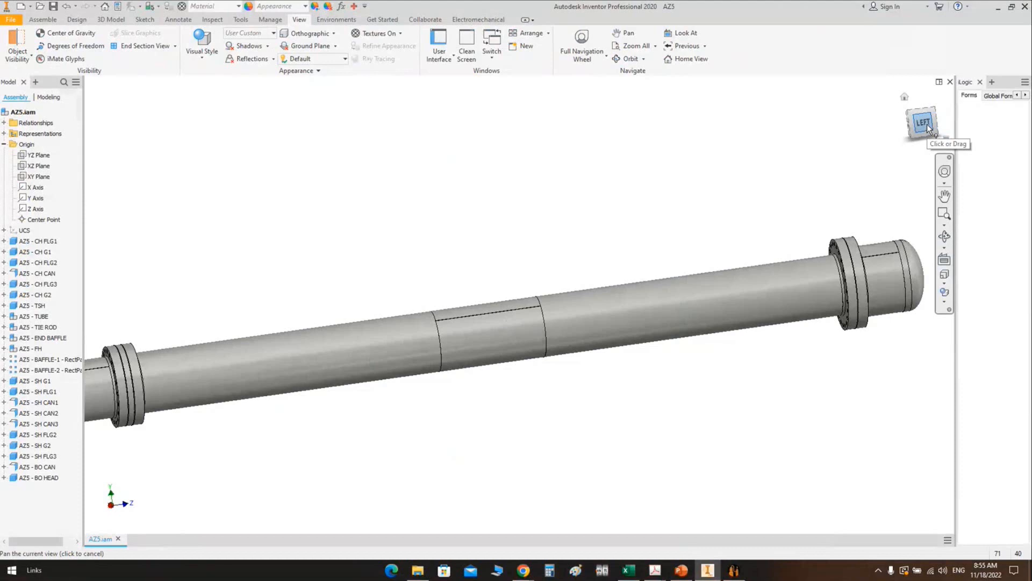
left_click(927, 124)
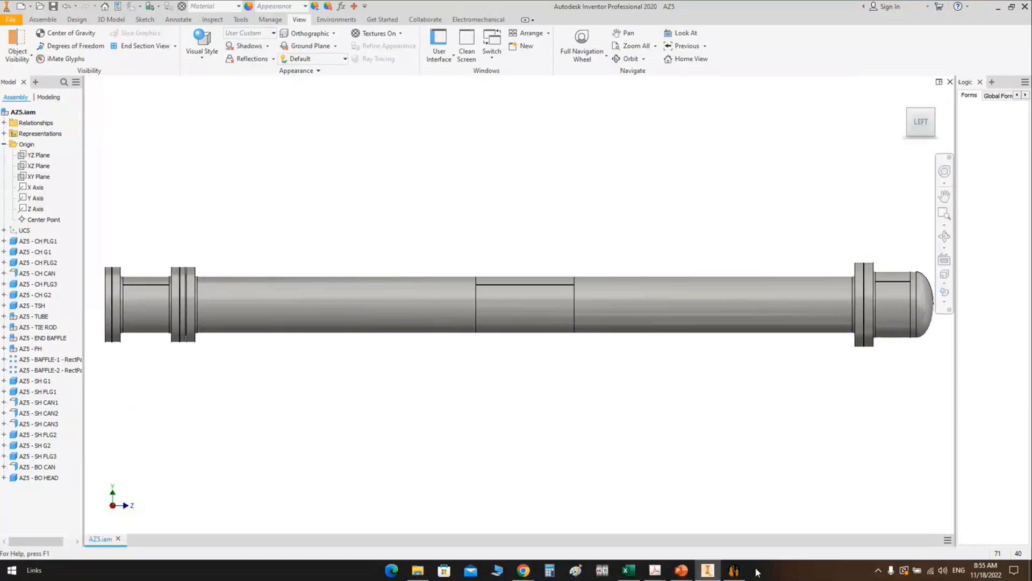
Step: Switch to Static Equipment Generator, add a shell nozzle named T1A to CH CAN and open its parameters
left_click(734, 571)
left_click(57, 152)
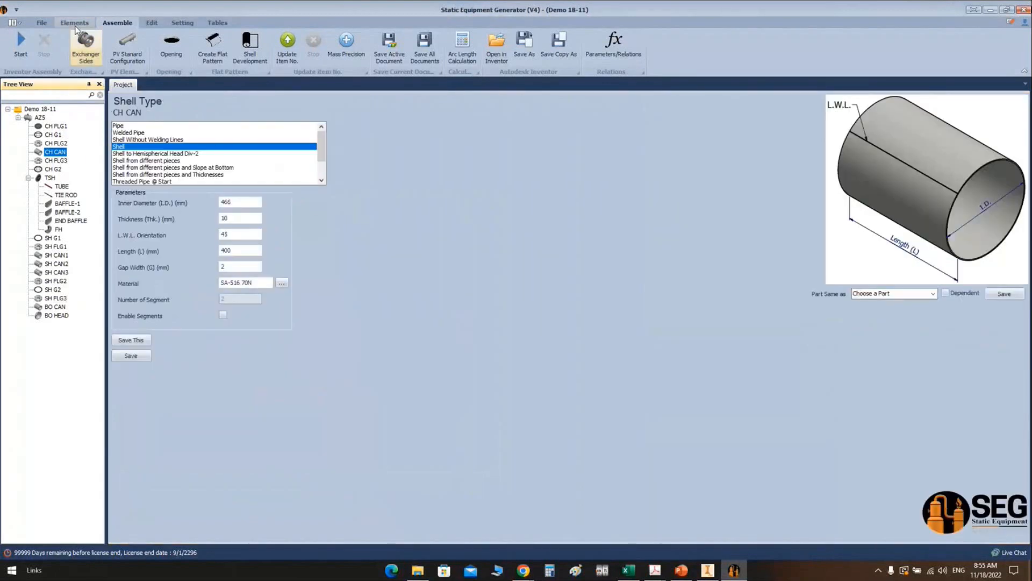
left_click(74, 22)
left_click(266, 46)
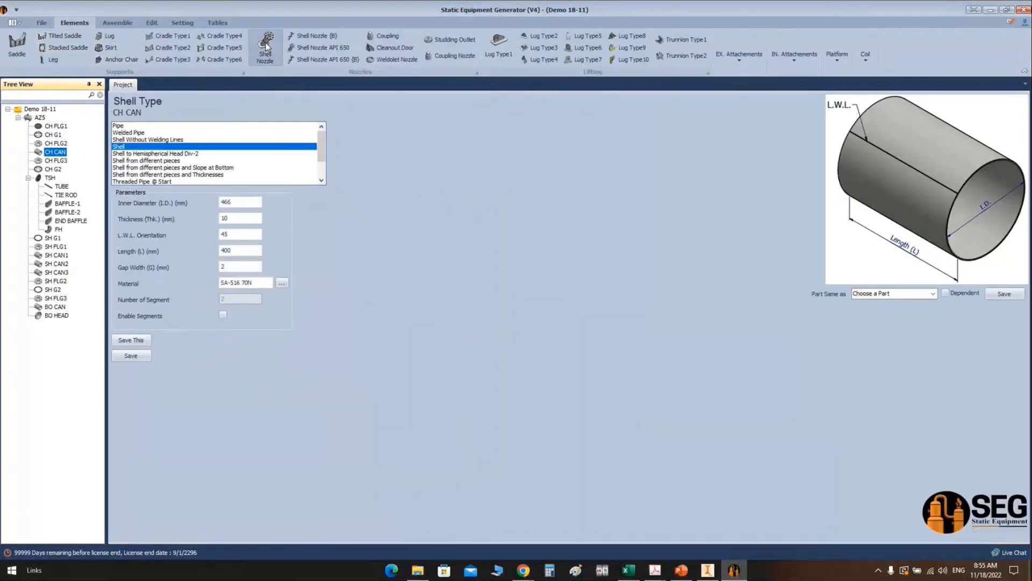
type("T")
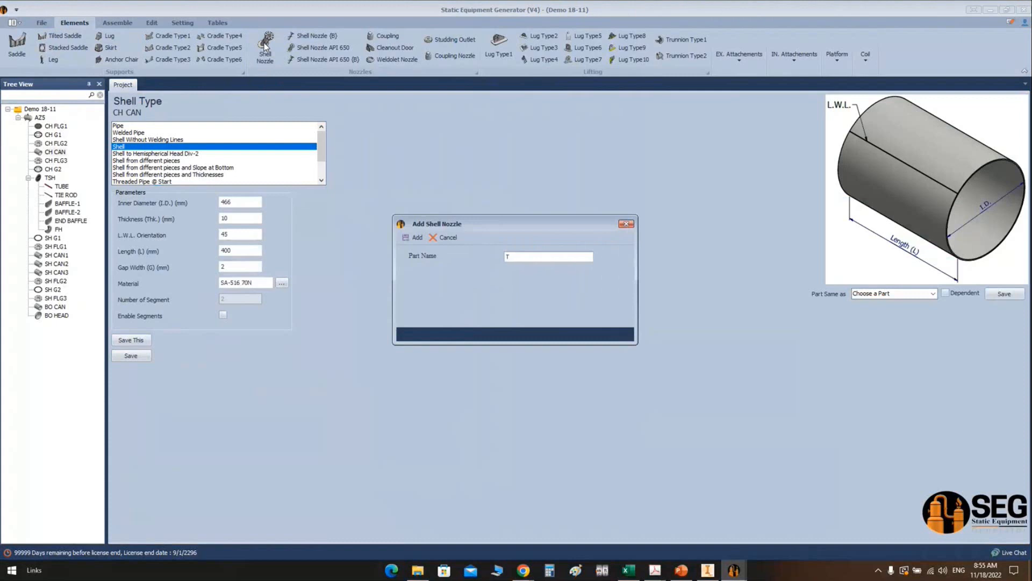
type("1A")
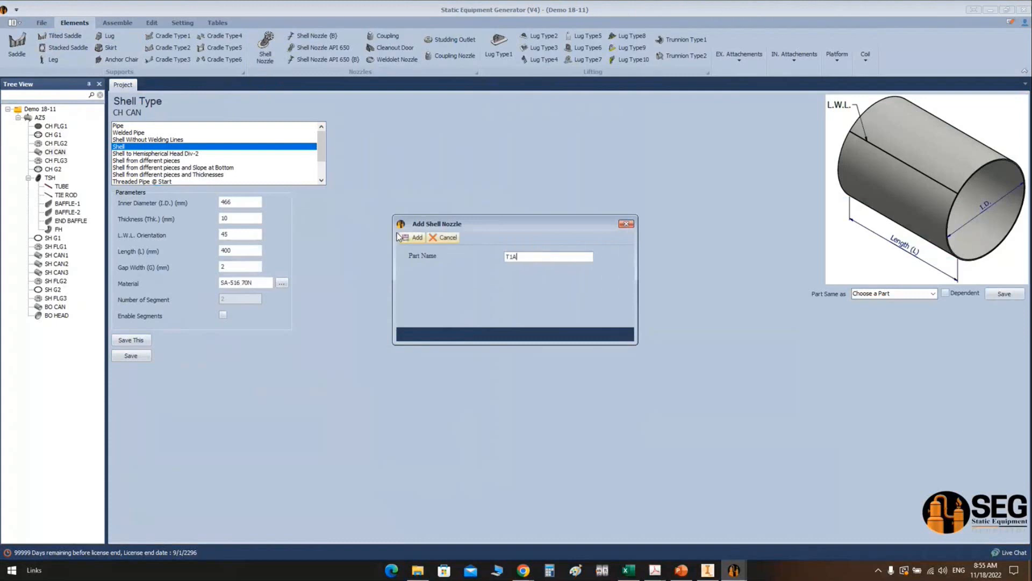
left_click(415, 237)
left_click(61, 160)
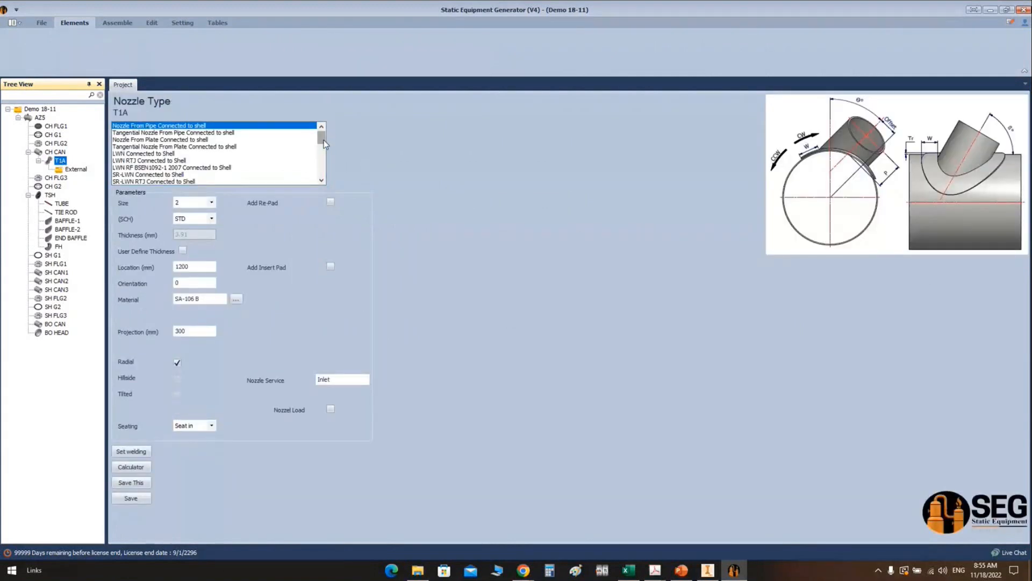
Step: Set nozzle T1A's type to LWN RTJ Connected to Shell, with rating 300 and size 3
mouse_move(324, 139)
left_mouse_down()
mouse_move(322, 154)
mouse_move(321, 136)
left_mouse_up()
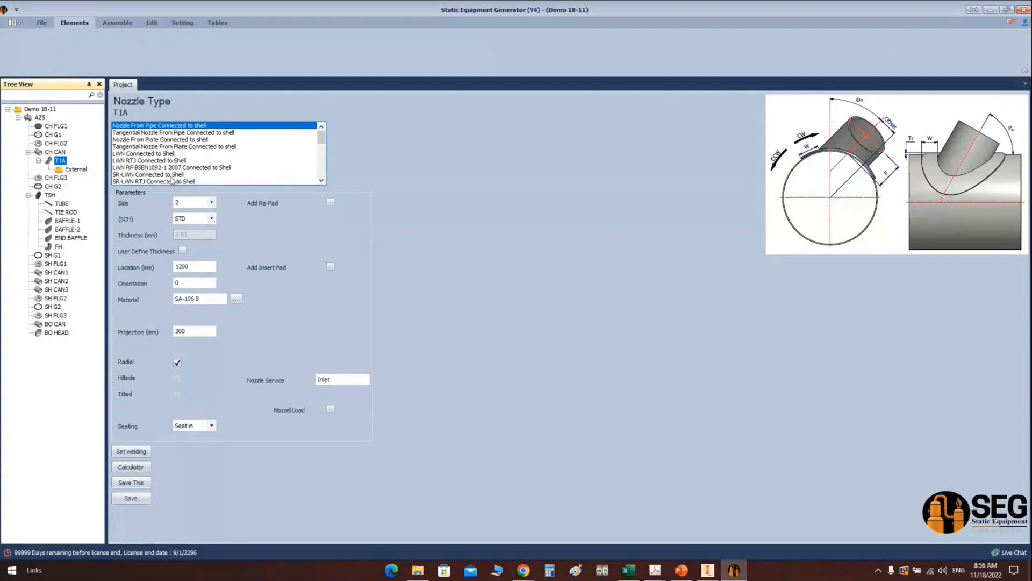
scroll(143, 152, "down", 1)
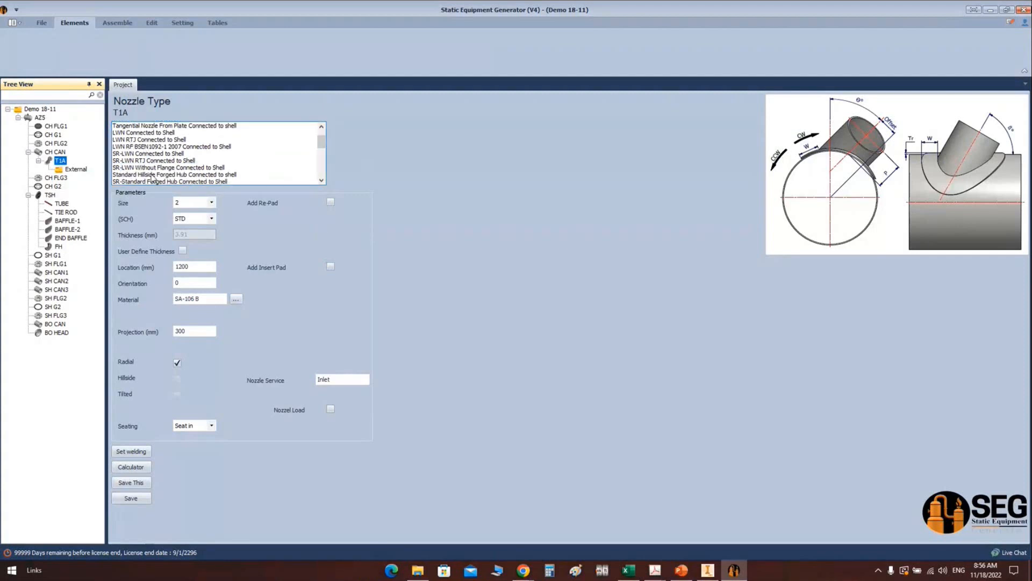
scroll(175, 171, "down", 3)
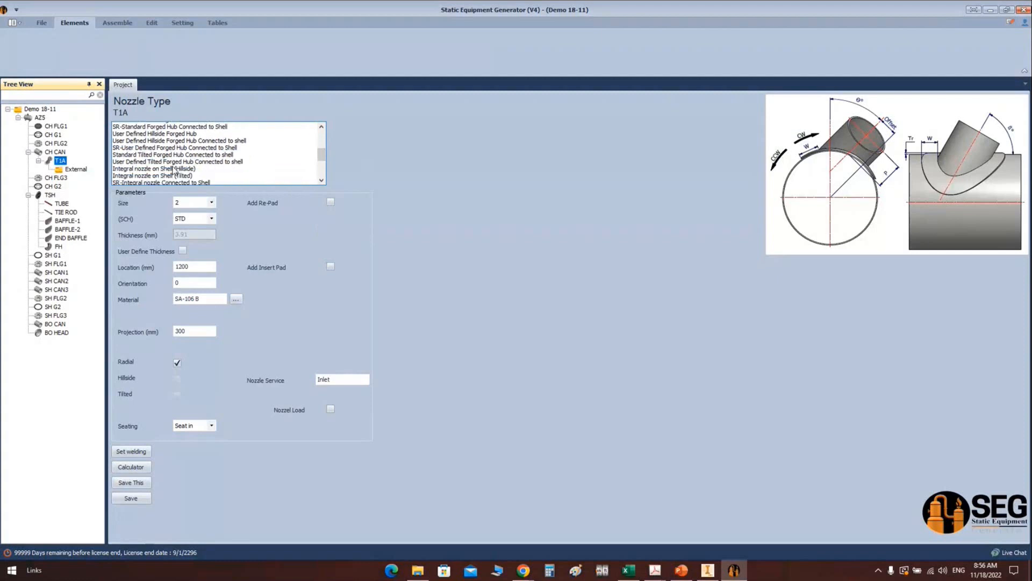
scroll(174, 171, "up", 4)
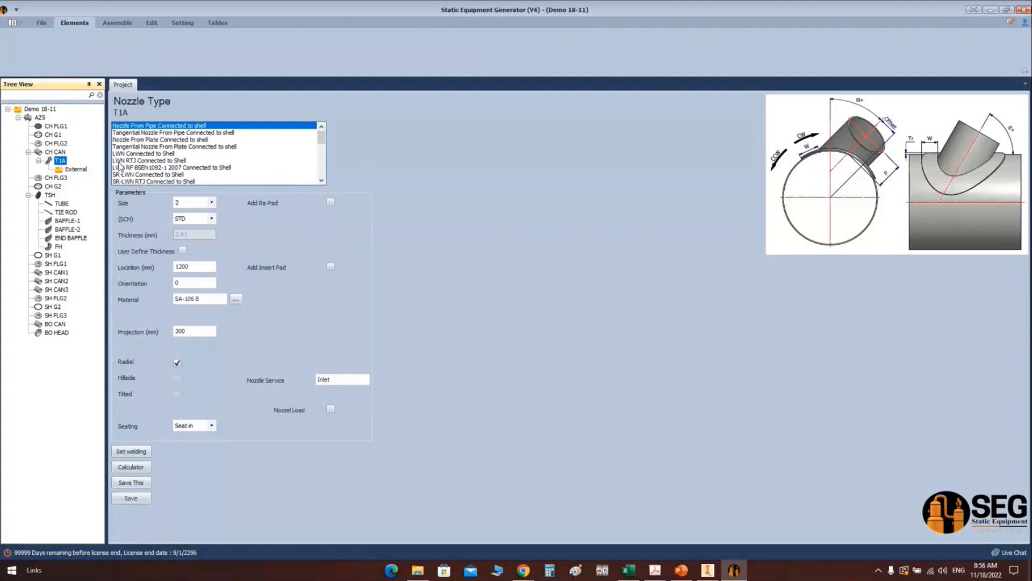
left_click(128, 161)
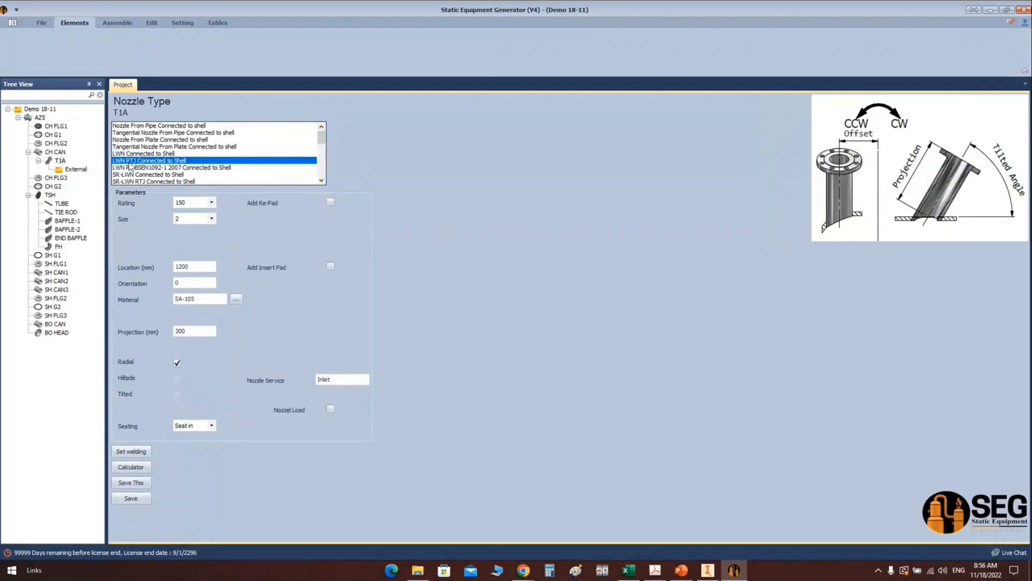
left_click(212, 203)
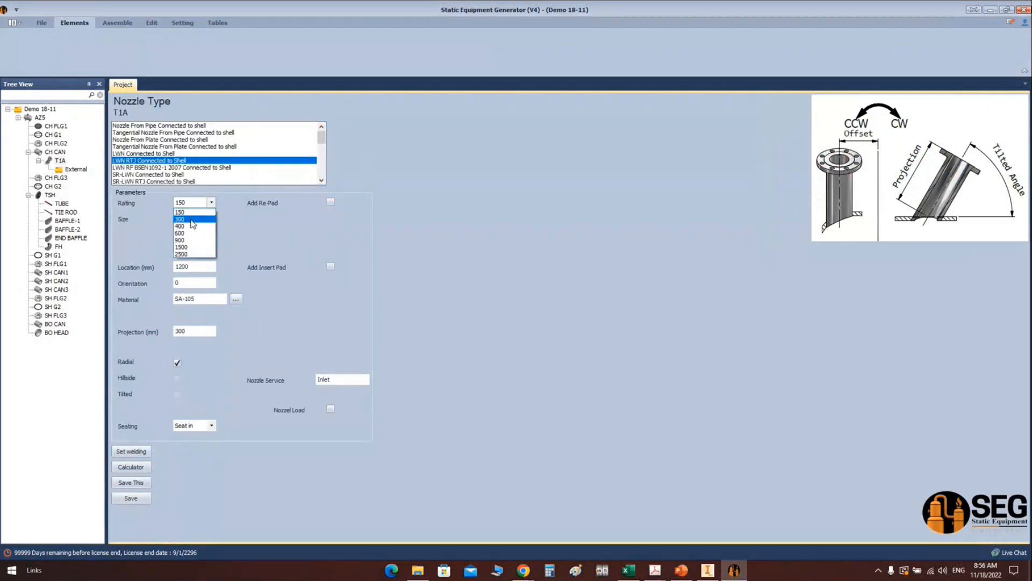
left_click(192, 220)
left_click(212, 219)
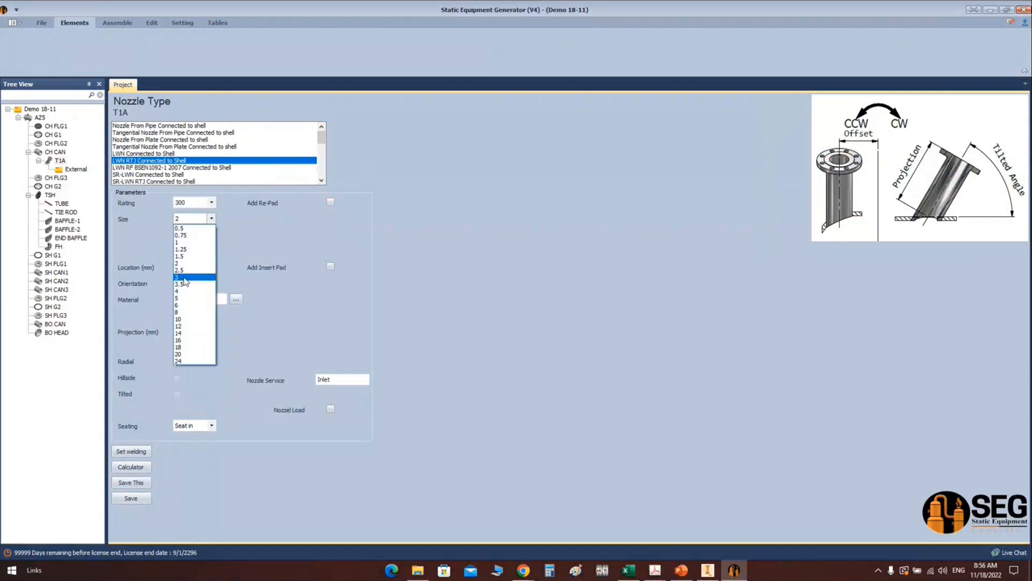
left_click(184, 278)
Step: Set T1A's location to 200 mm, orientation to 180 and material to SA-350 LF2 CL.1, and save the nozzle
key("Tab")
type("2")
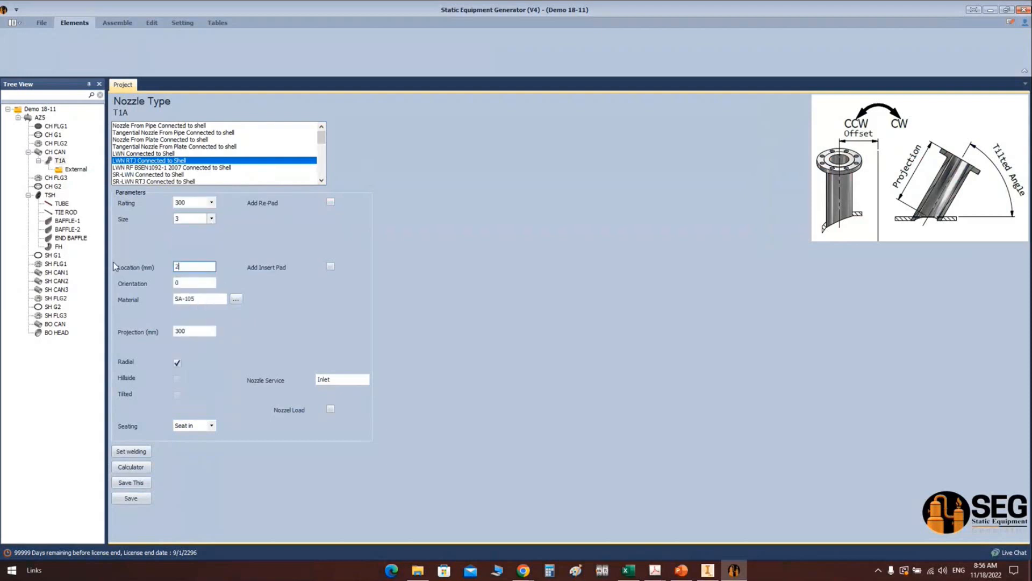
type("00")
key("Tab")
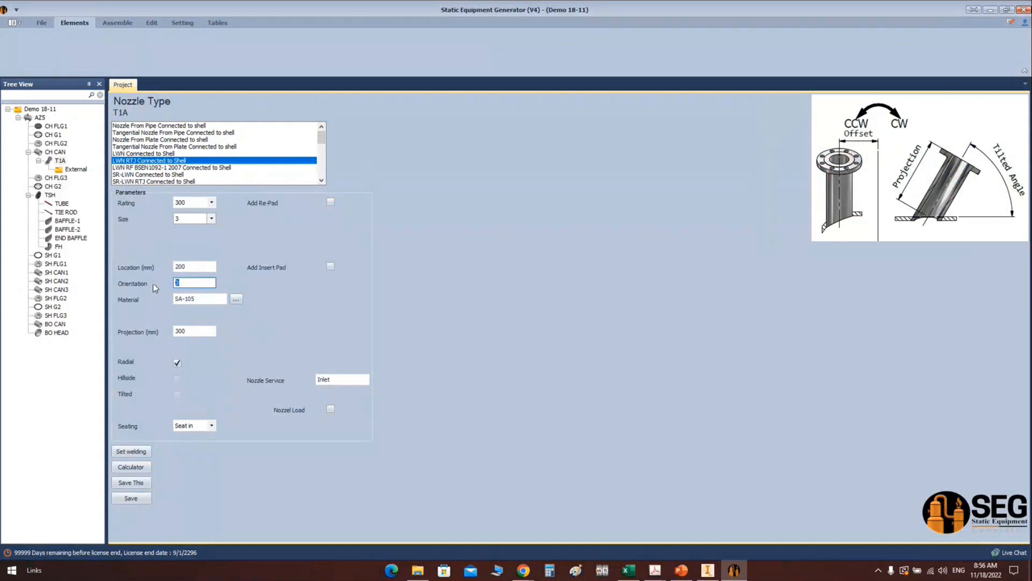
type("180")
key("Tab")
type("SA-350 LF2 CL.1")
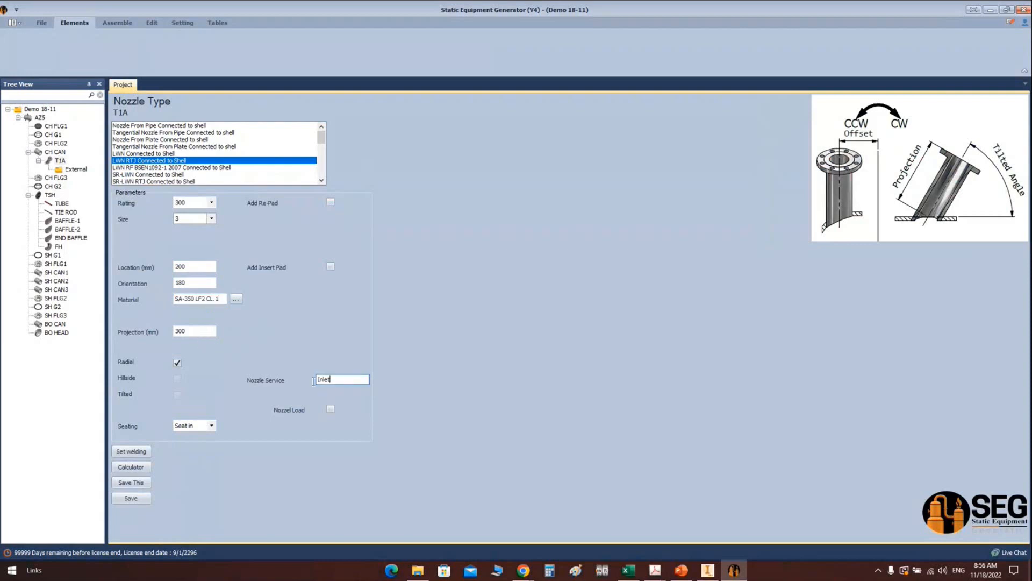
double_click(347, 380)
left_click(137, 499)
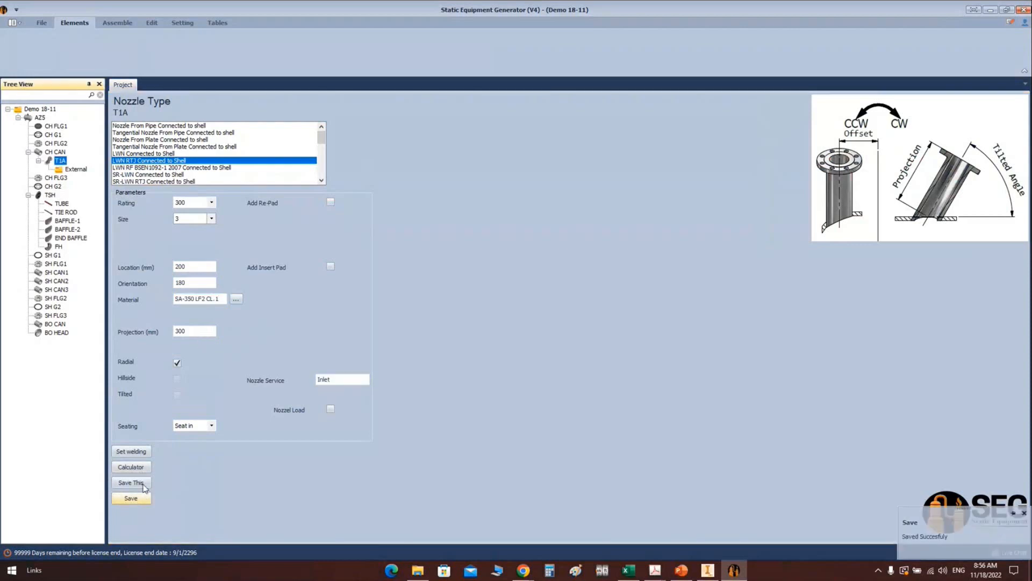
Step: Calculate T1A's projection from a 525 mm projection from the vessel centreline, and save the result
left_click(131, 467)
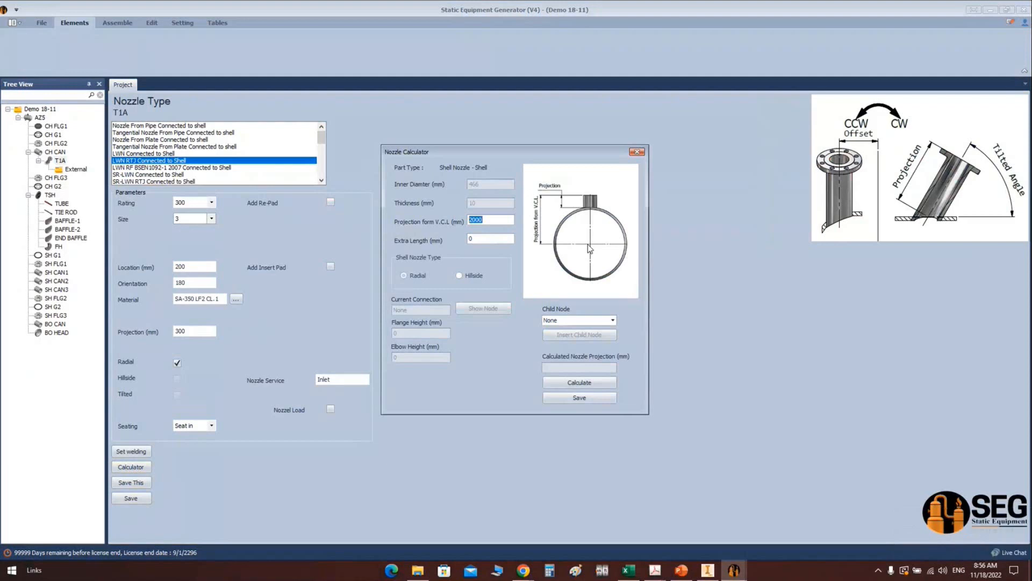
type("525")
left_click(579, 382)
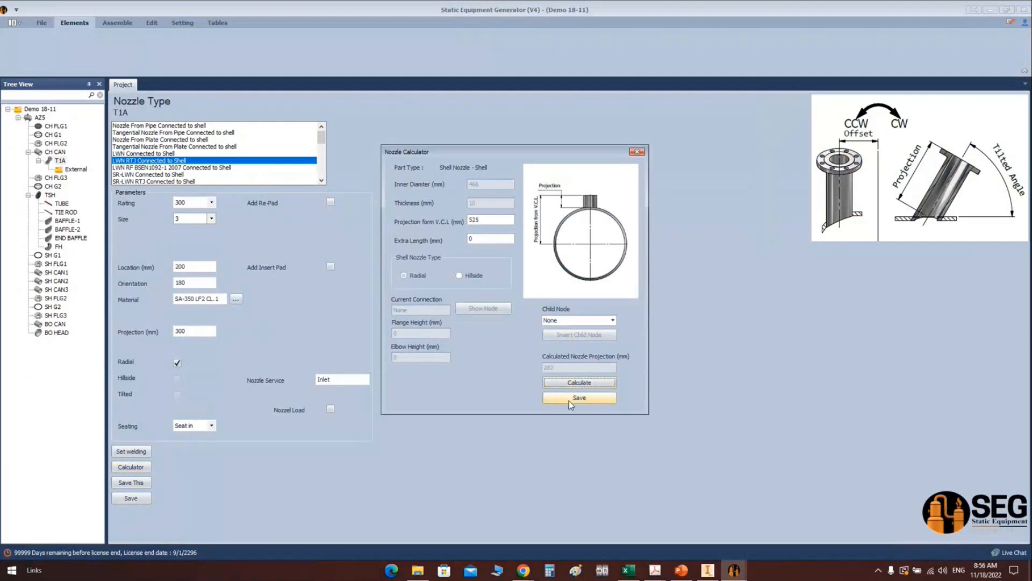
left_click(569, 401)
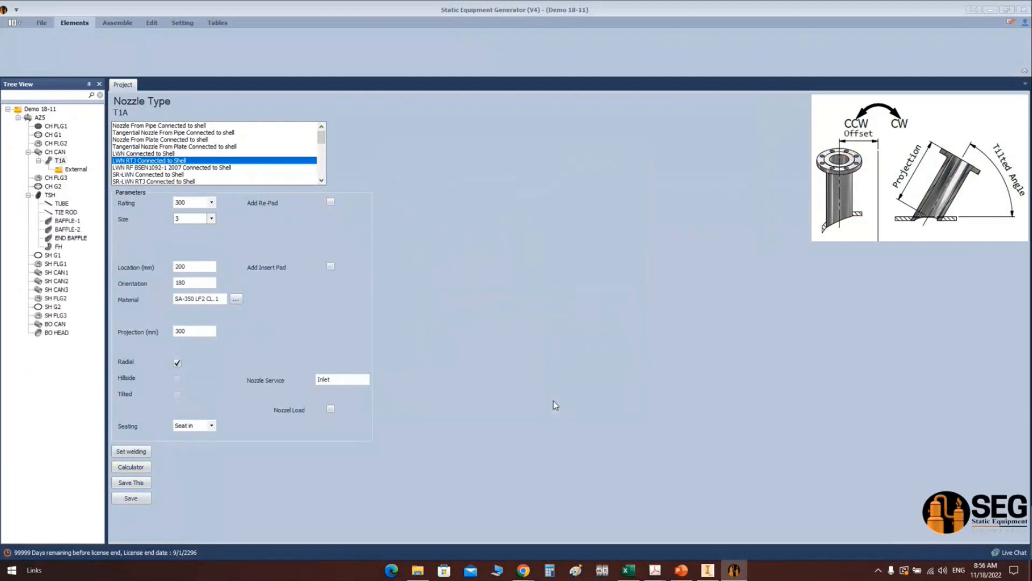
Step: Save T1A's welding detail as Single V with Parent Nozzle Clad and dimension A of 9 mm
left_click(130, 451)
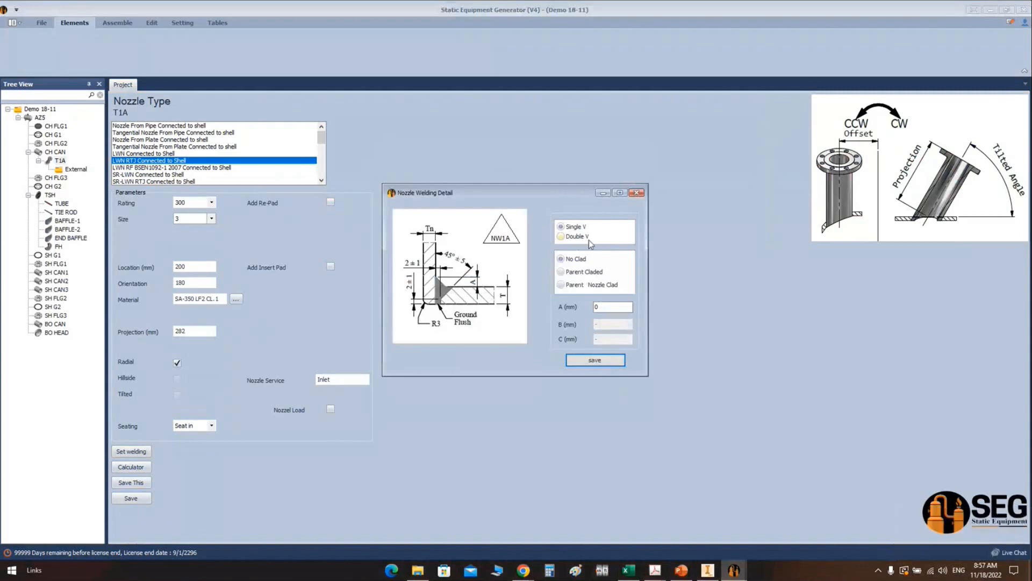
left_click(579, 237)
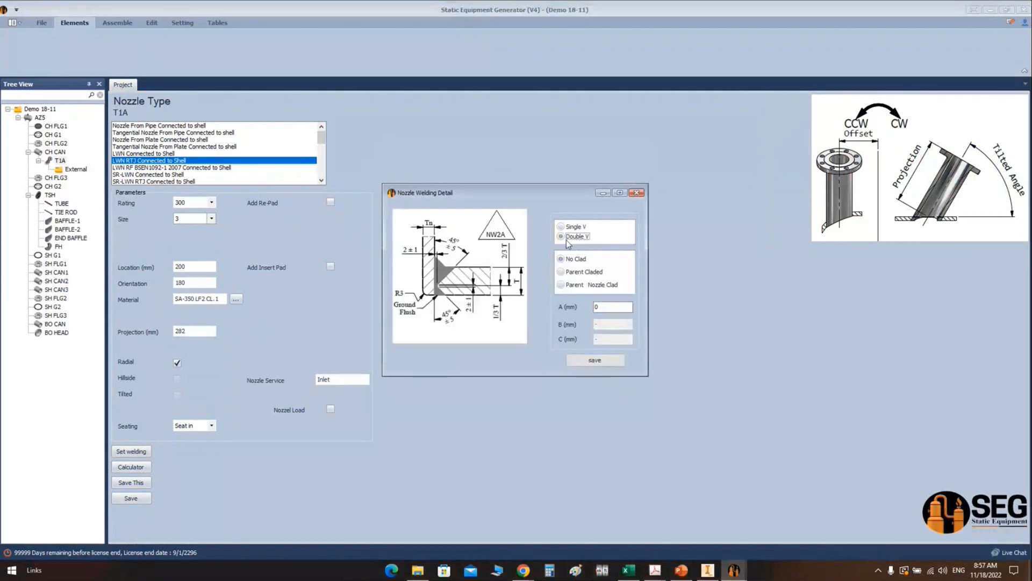
key("Up")
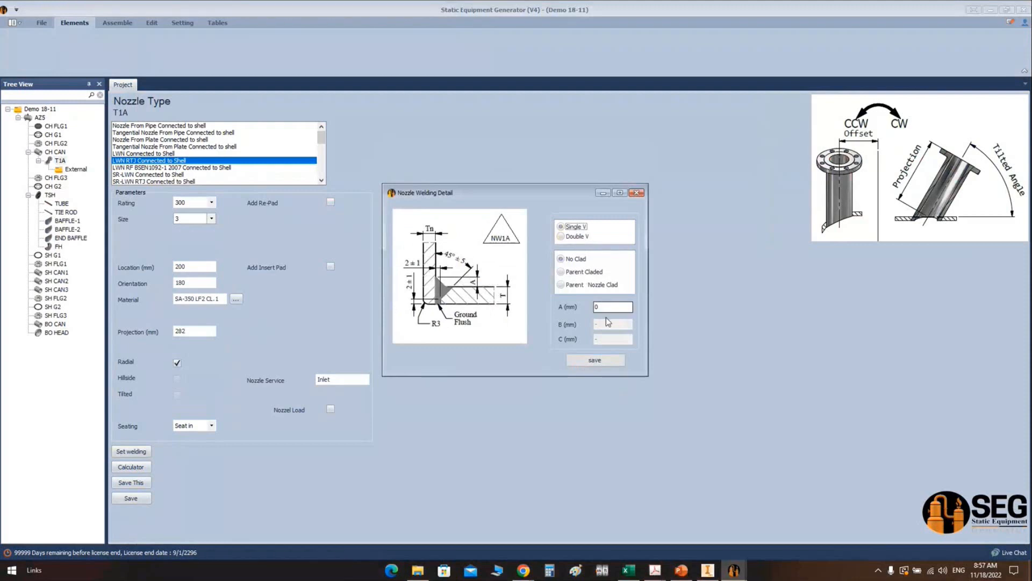
left_click(572, 272)
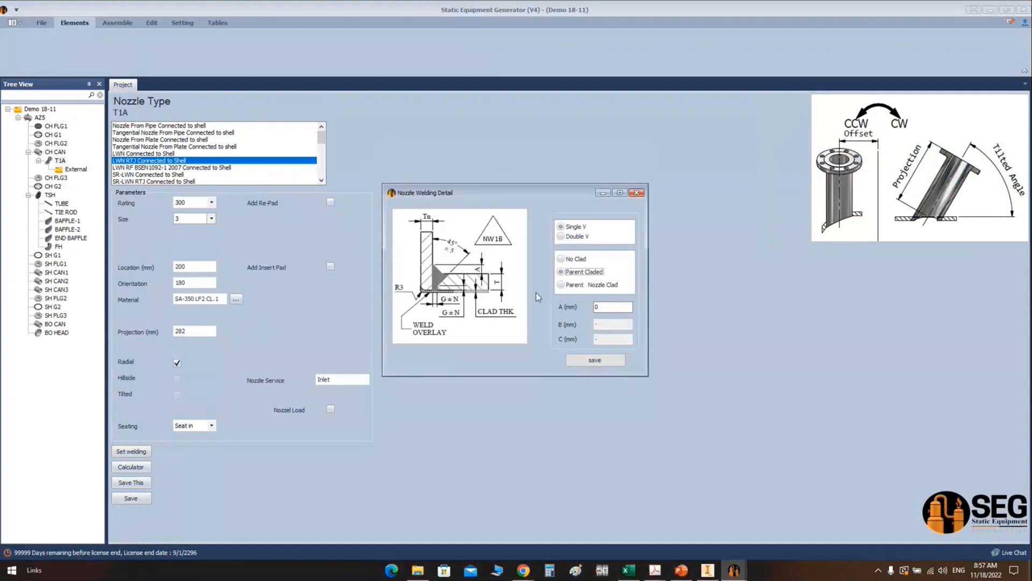
left_click(563, 285)
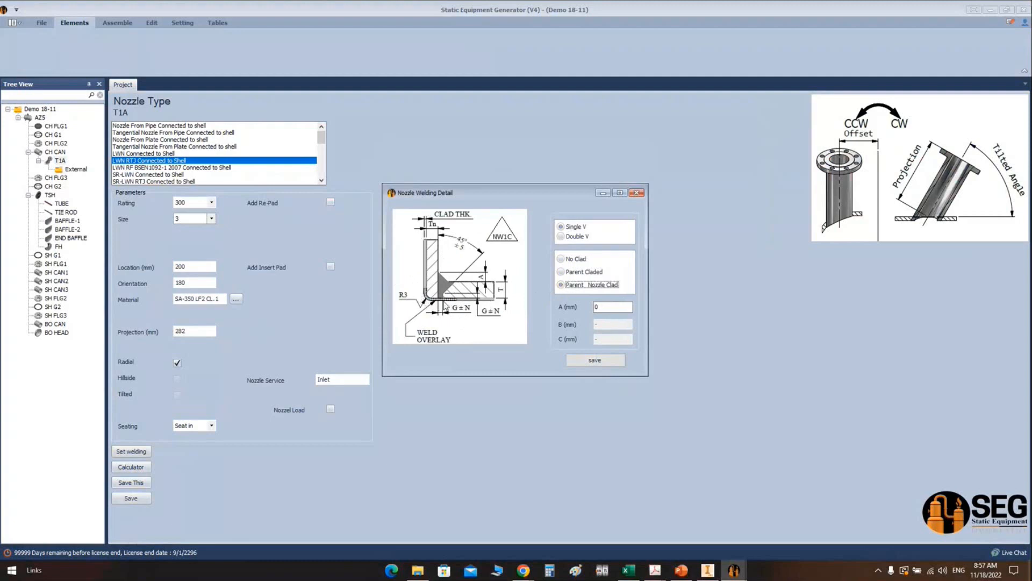
key("Tab")
type("9")
left_click(597, 360)
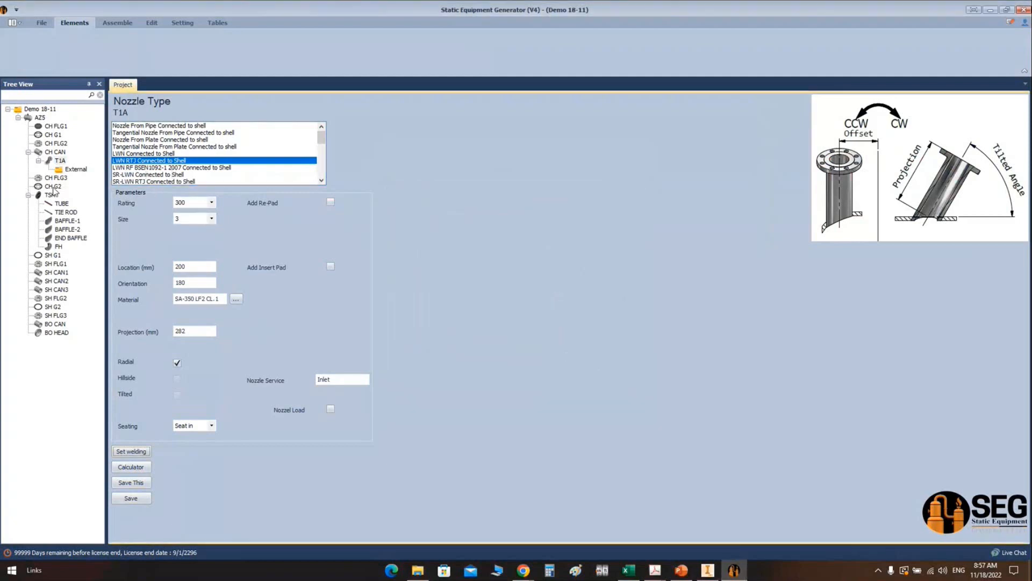
Step: Add a second shell nozzle named T1B to CH CAN and open its parameters
left_click(59, 152)
left_click(267, 47)
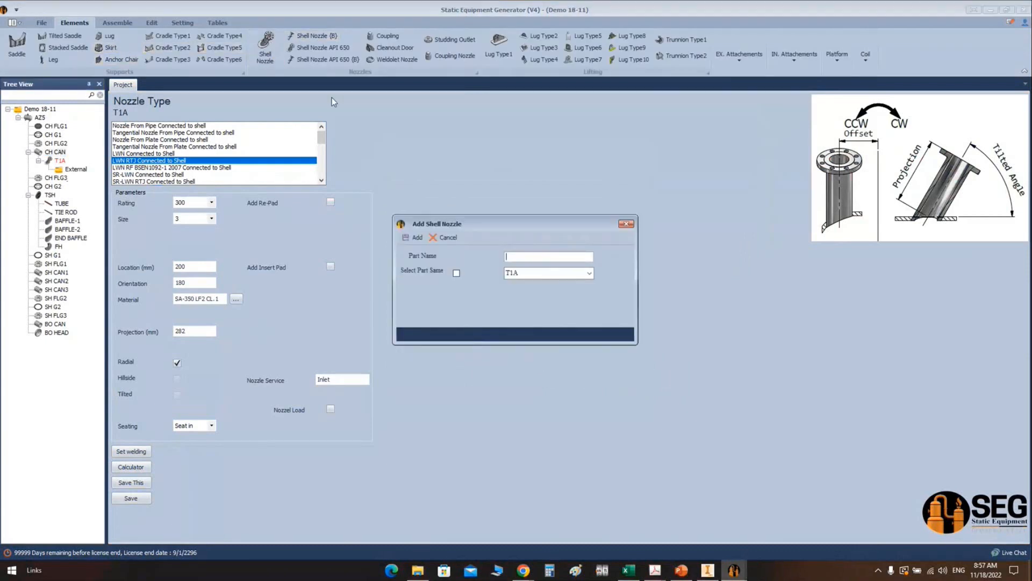
type("T1B")
left_click(415, 238)
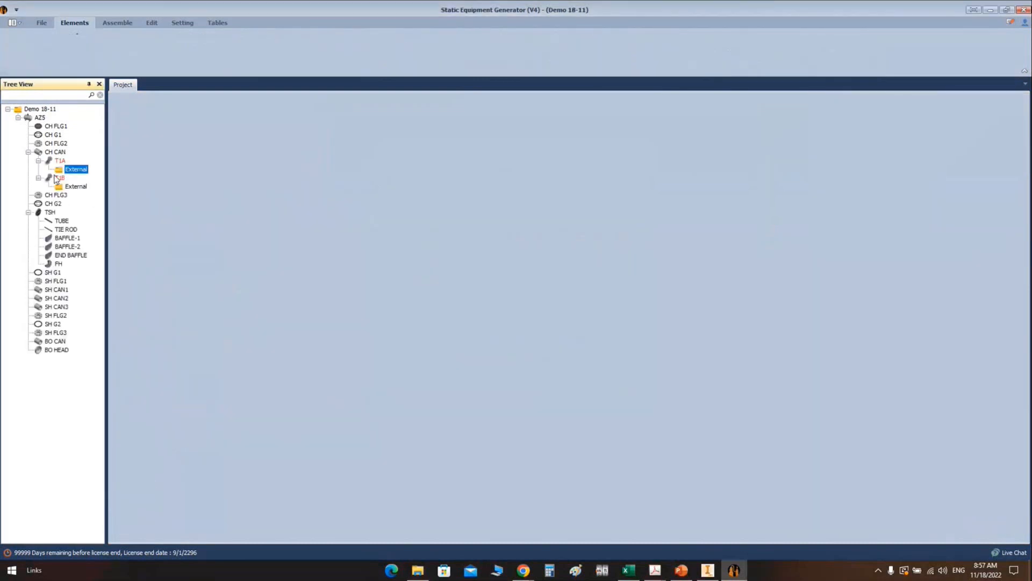
left_click(60, 179)
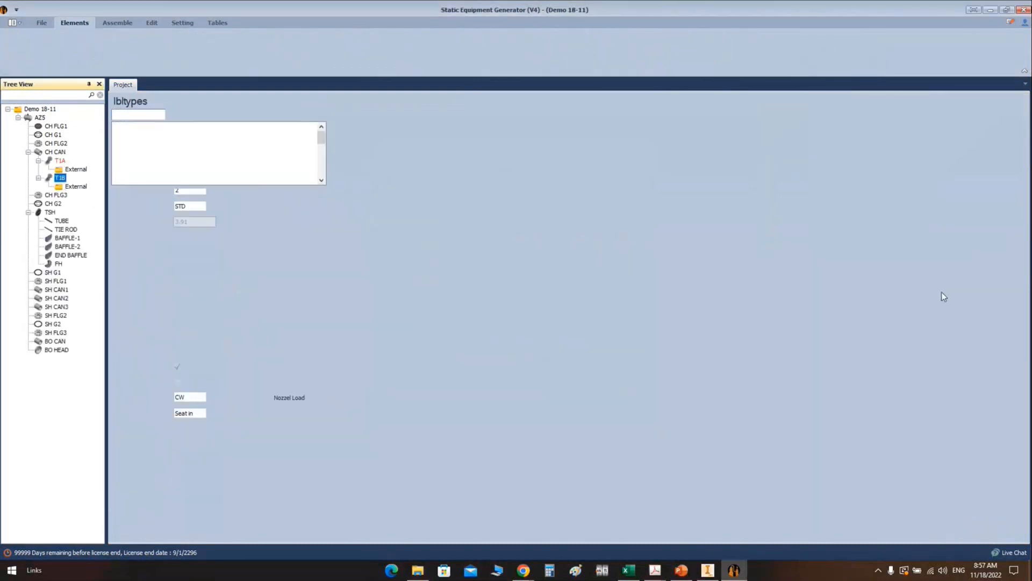
Step: Save T1B as the same part as T1A, confirm the copy and reopen T1B's parameters
left_click(933, 264)
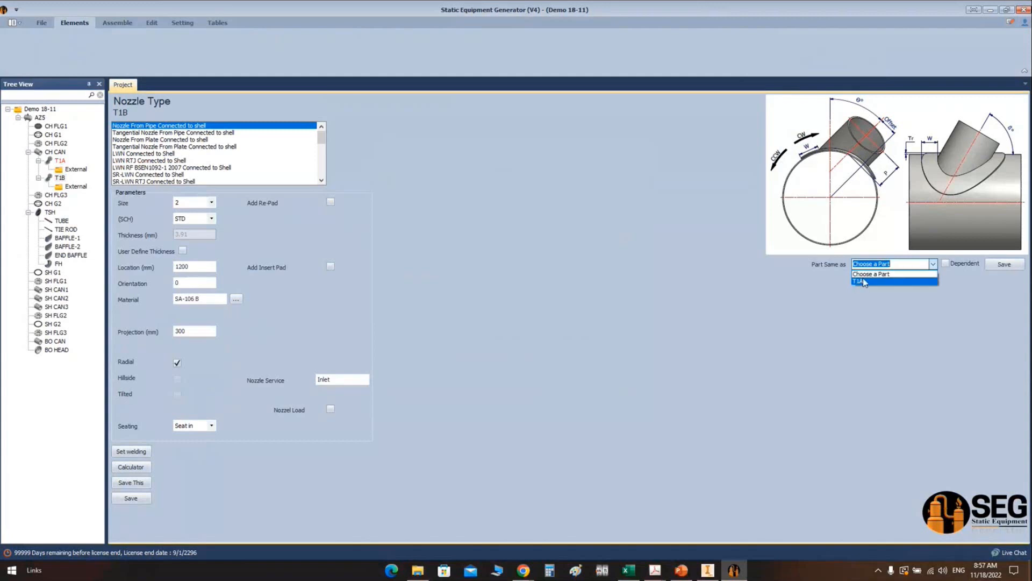
left_click(859, 279)
left_click(1004, 264)
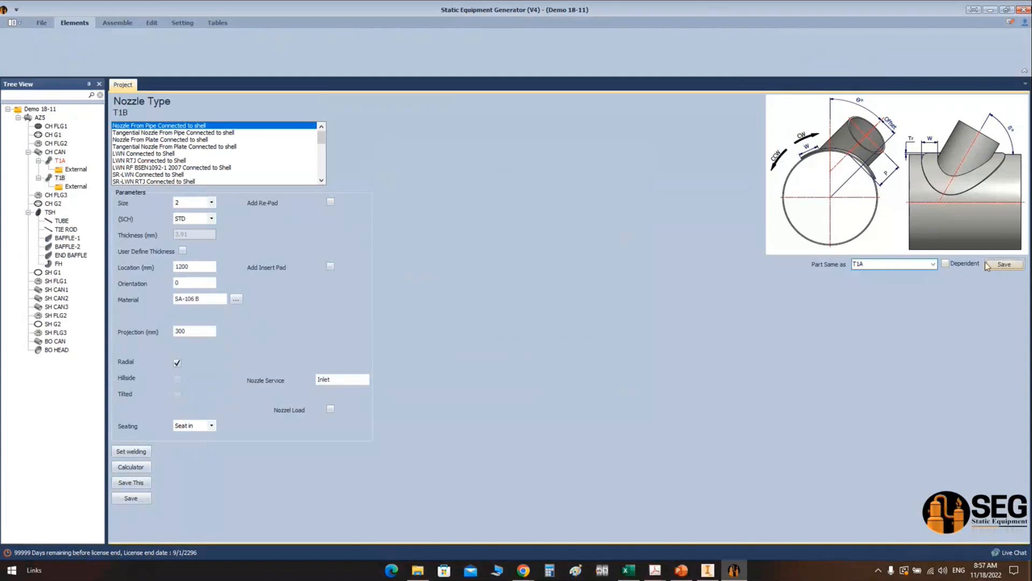
left_click(516, 297)
left_click(71, 172)
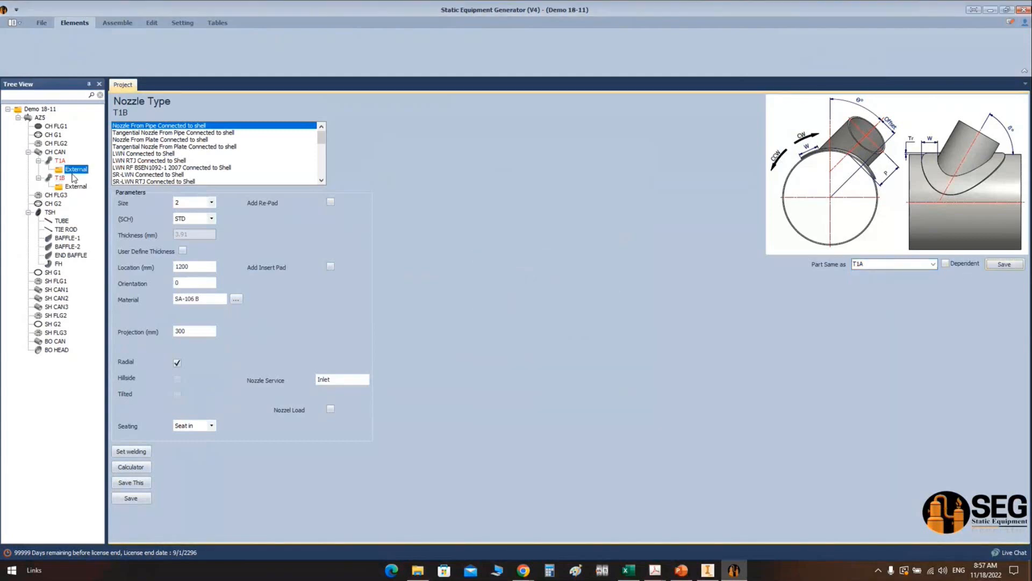
left_click(60, 177)
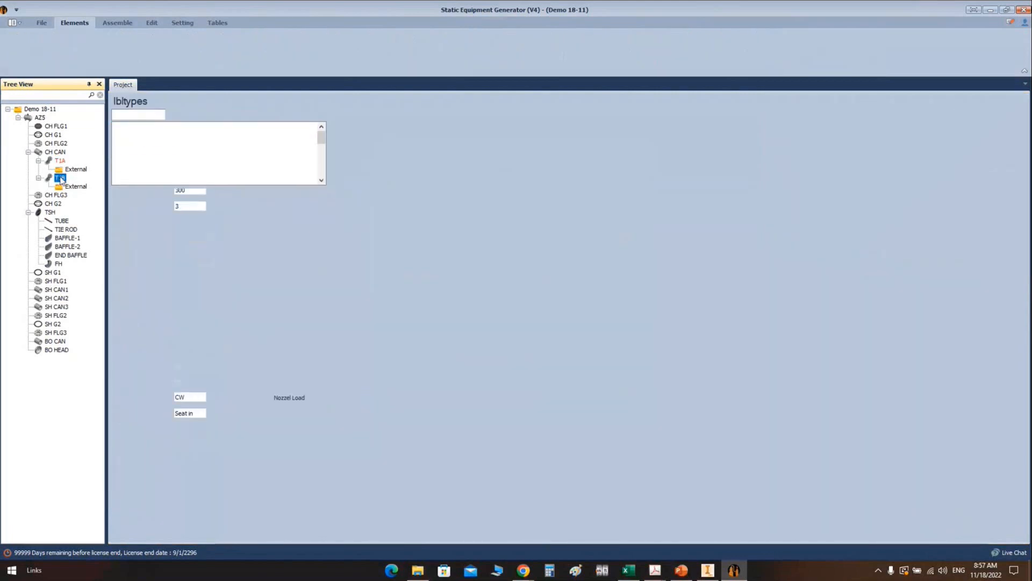
Step: Set T1B's orientation to 0 and its nozzle service to Outlet, and save the nozzle
left_click(191, 283)
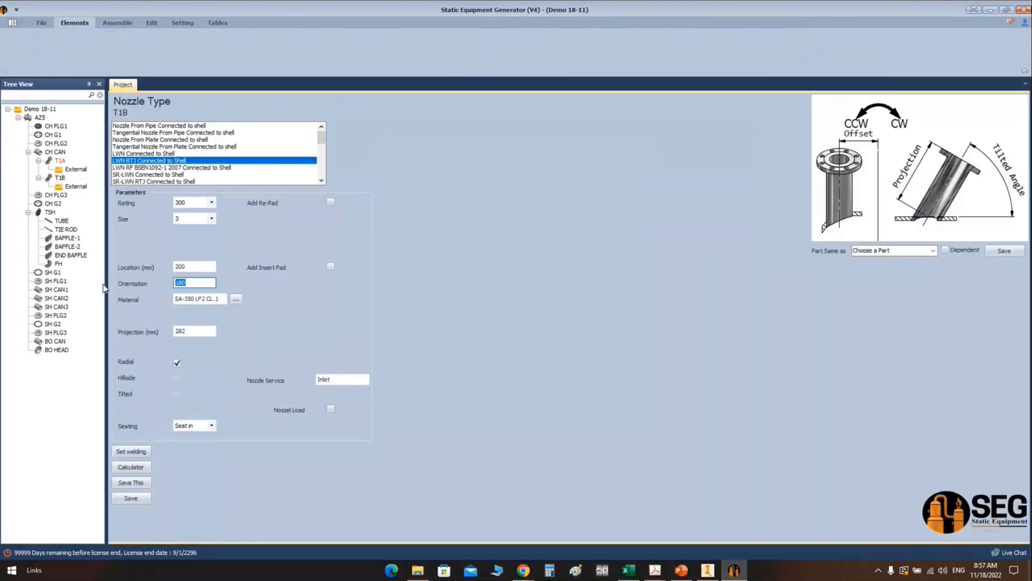
type("0")
left_click(350, 383)
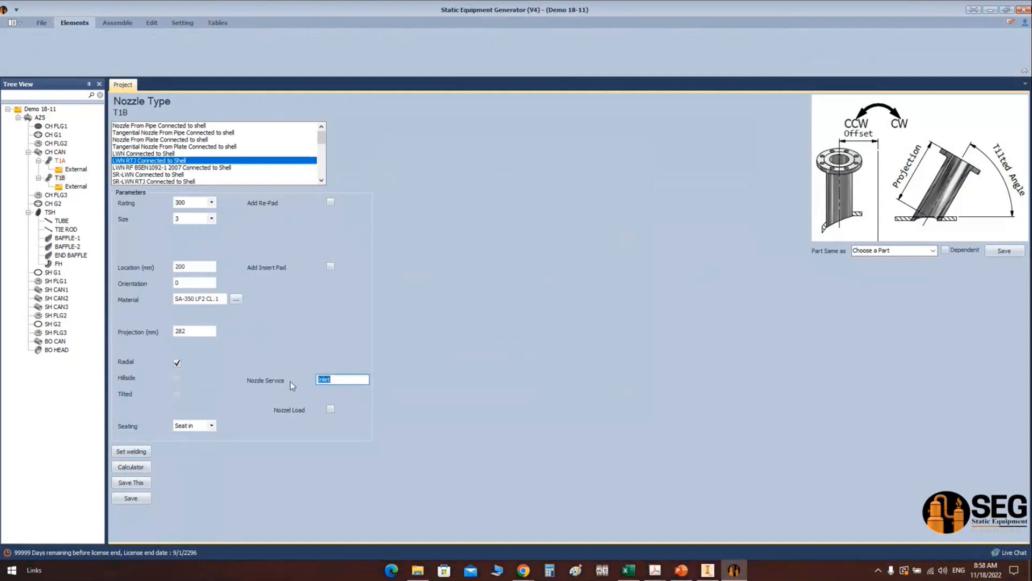
type("Outlet")
left_click(135, 502)
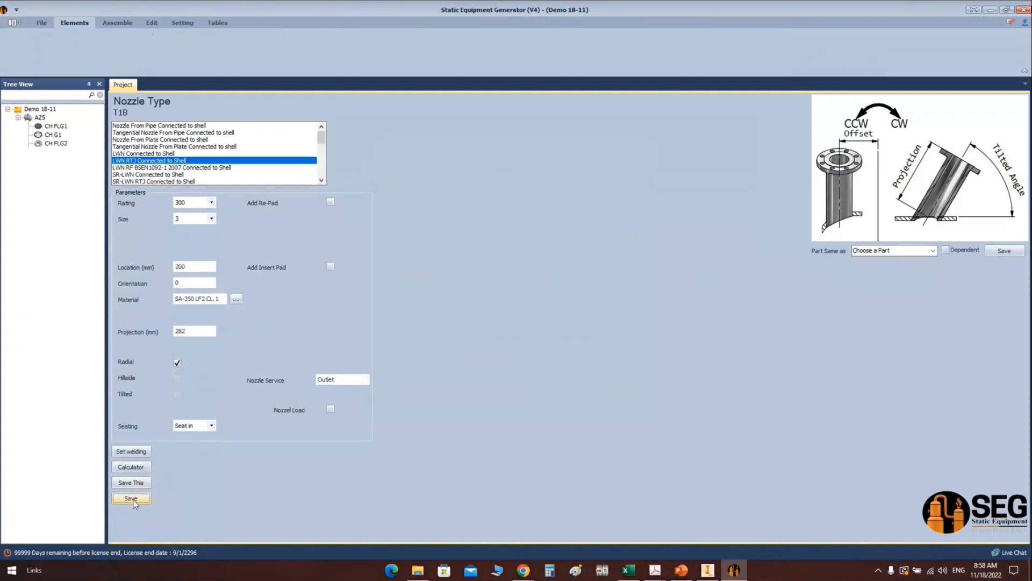
Step: Assemble nozzles T1A and T1B into the AZ5 model and inspect the result in Inventor
left_click(113, 23)
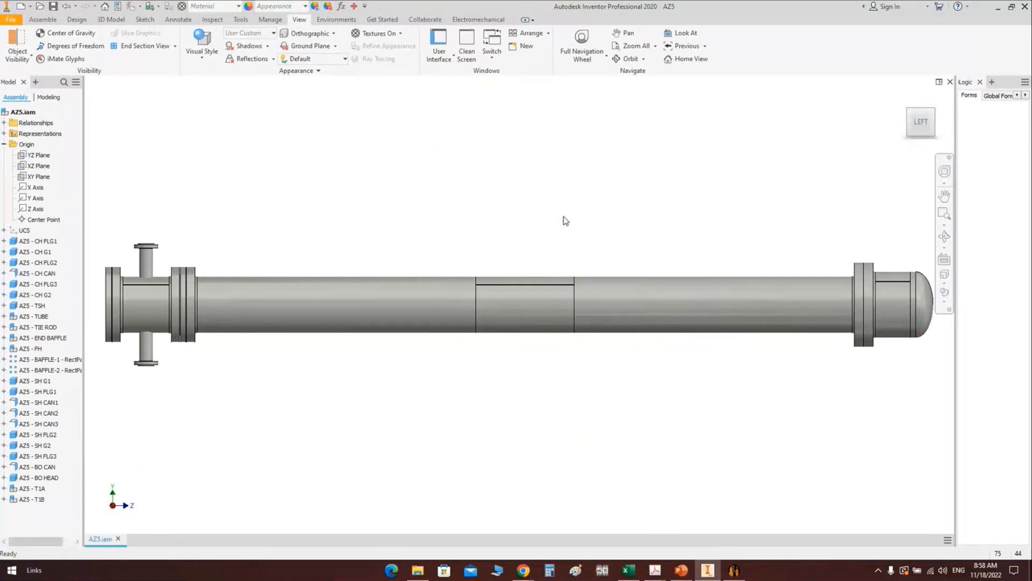
left_click(944, 236)
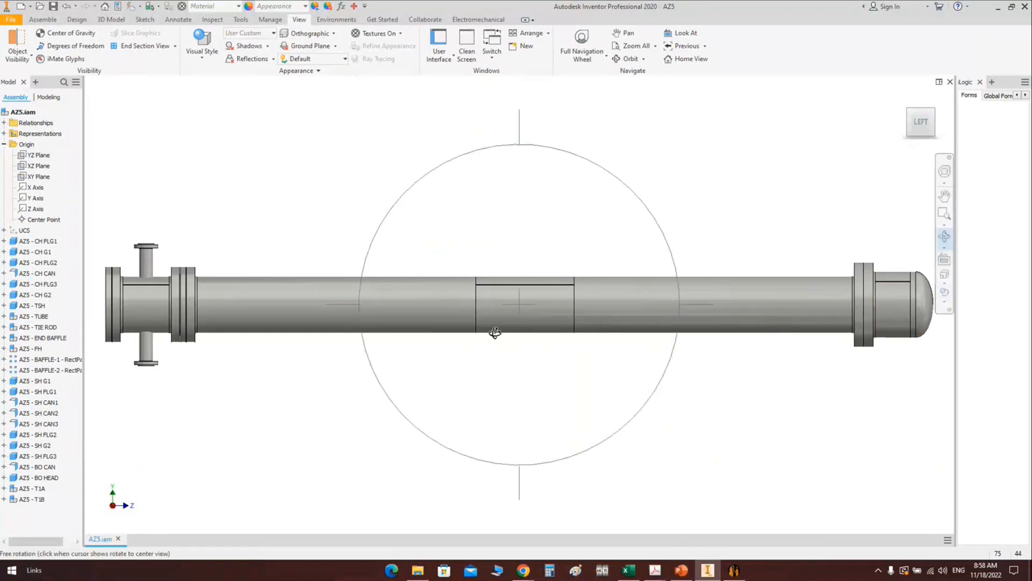
left_click_drag(495, 332, 466, 346)
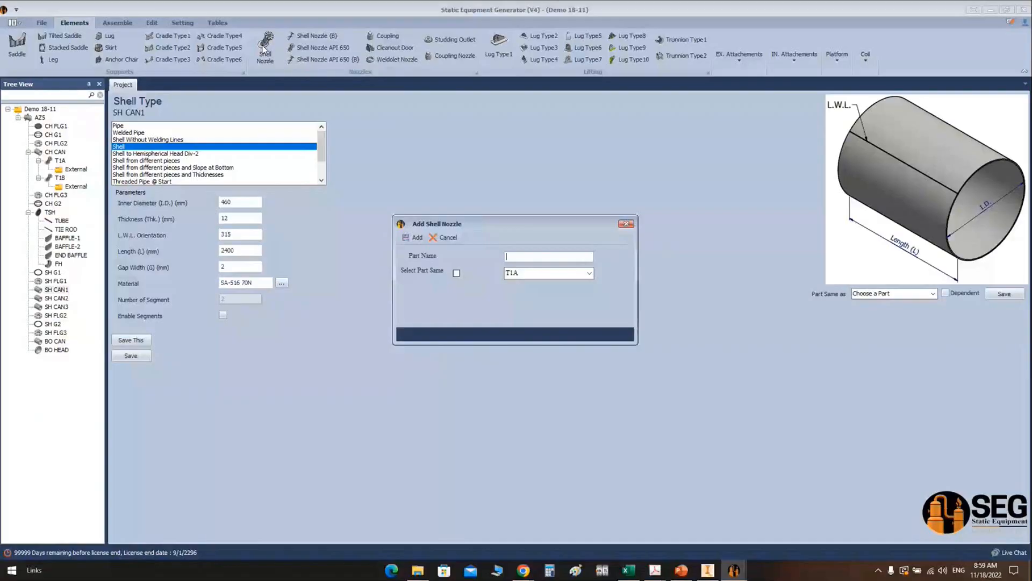
Step: Add a shell nozzle named S1A to SH CAN1 as LWN RTJ Connected to Shell with rating 300 and size 3
type("S1A")
key("Return")
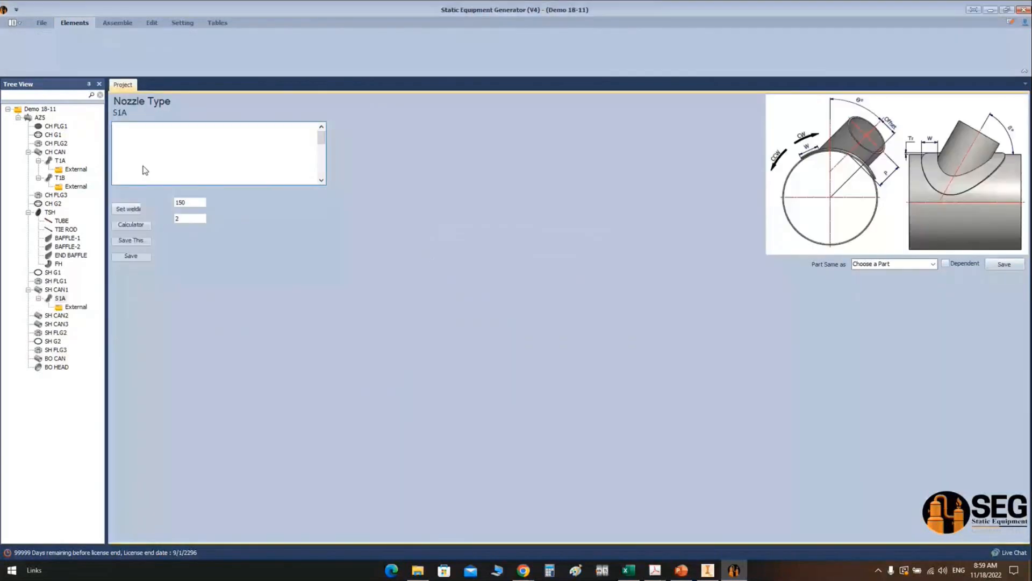
left_click(192, 219)
left_click(177, 276)
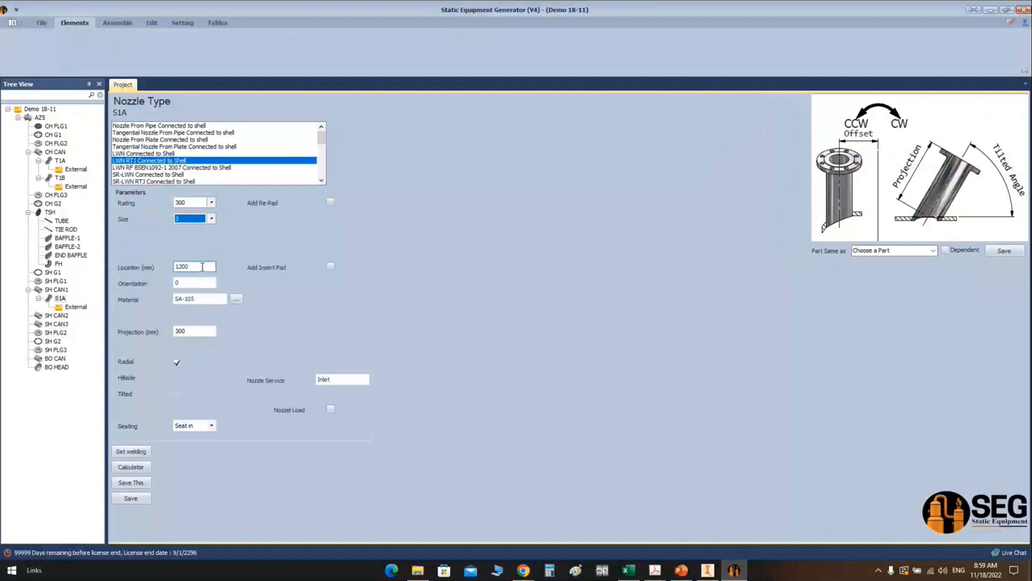
Step: Set S1A's location to 150 mm and its material to SA-350 LF2 CL.1, and save the nozzle with service Inlet
key("Tab")
type("150")
key("Tab")
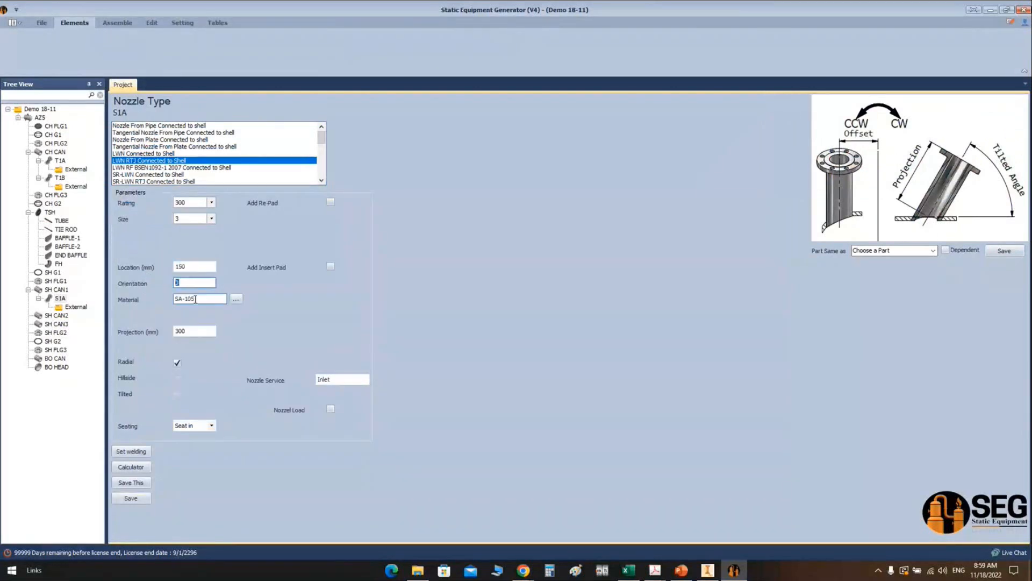
left_click_drag(195, 299, 159, 302)
type("SA-350 LF2 CL. 1")
double_click(198, 332)
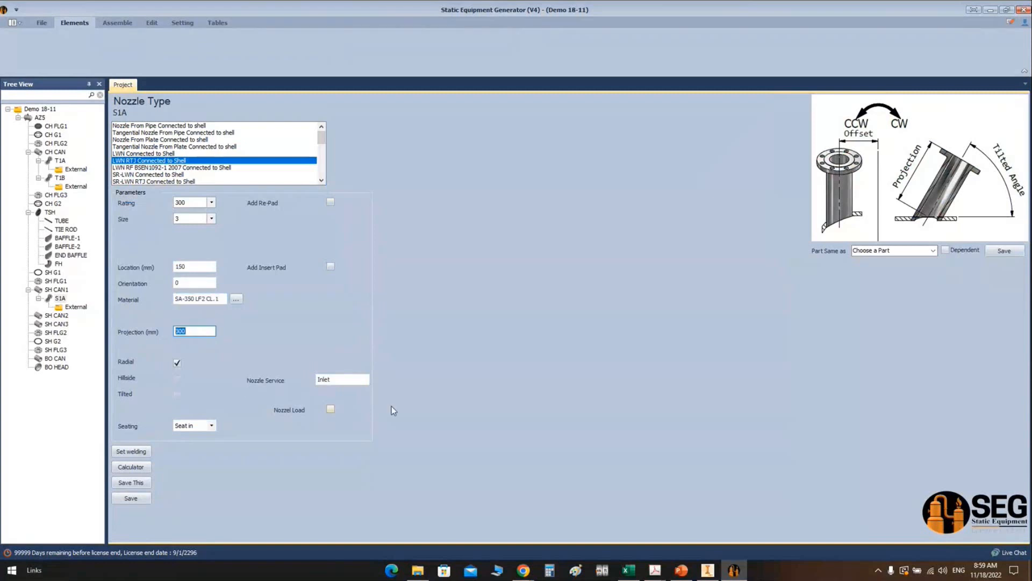
double_click(333, 380)
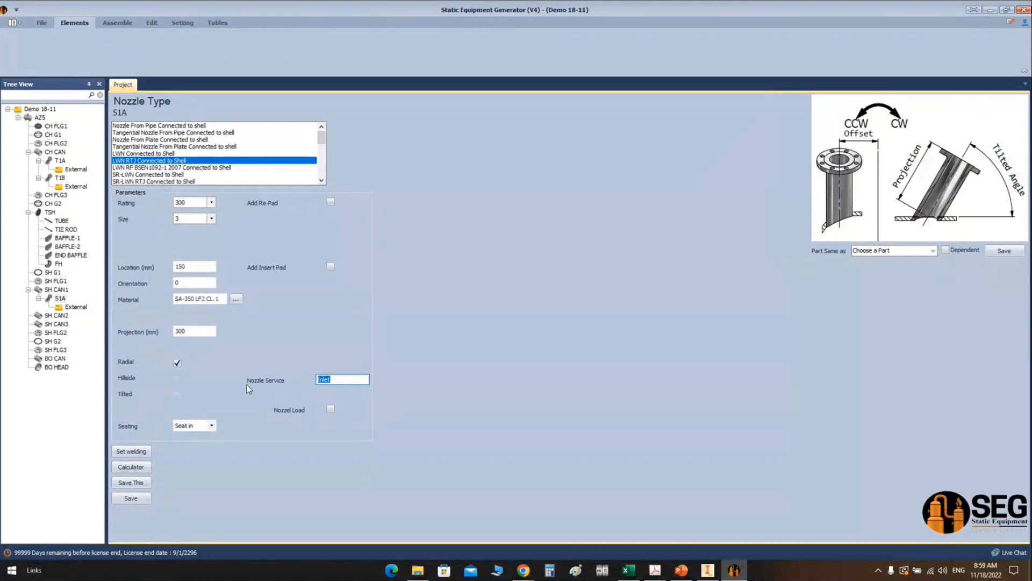
left_click(131, 498)
Step: Calculate S1A's projection from a 670 mm projection from the vessel centreline, and save the result
left_click(137, 468)
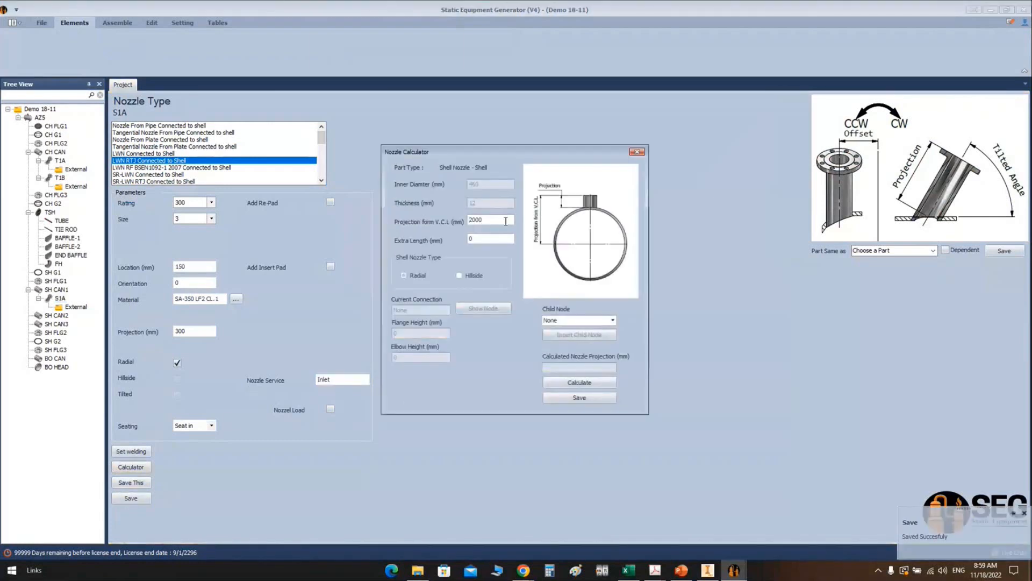
double_click(484, 220)
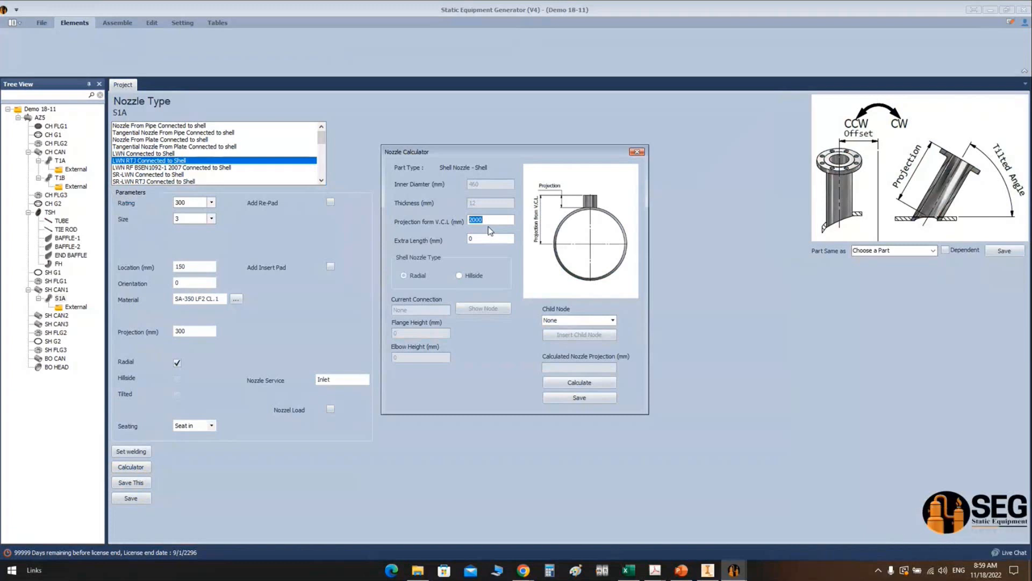
type("670")
left_click(581, 384)
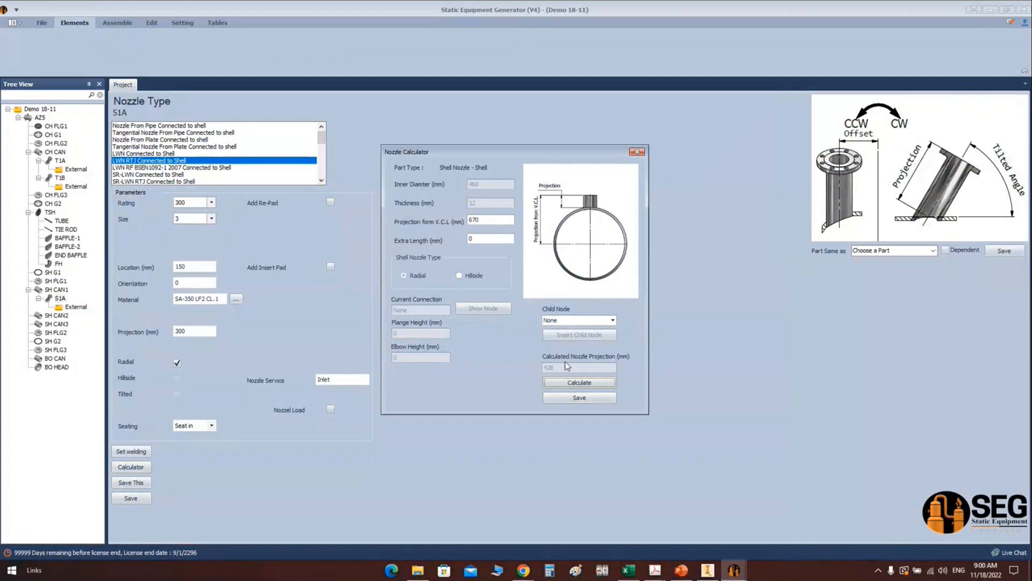
left_click(568, 398)
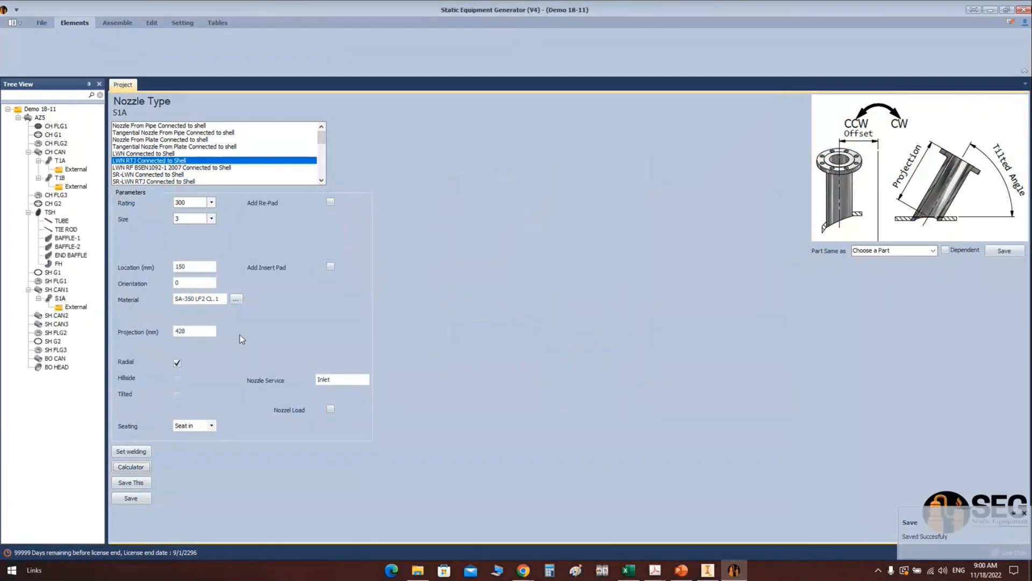
Step: Save S1A's welding detail as Single V with Parent Nozzle Clad
left_click(145, 450)
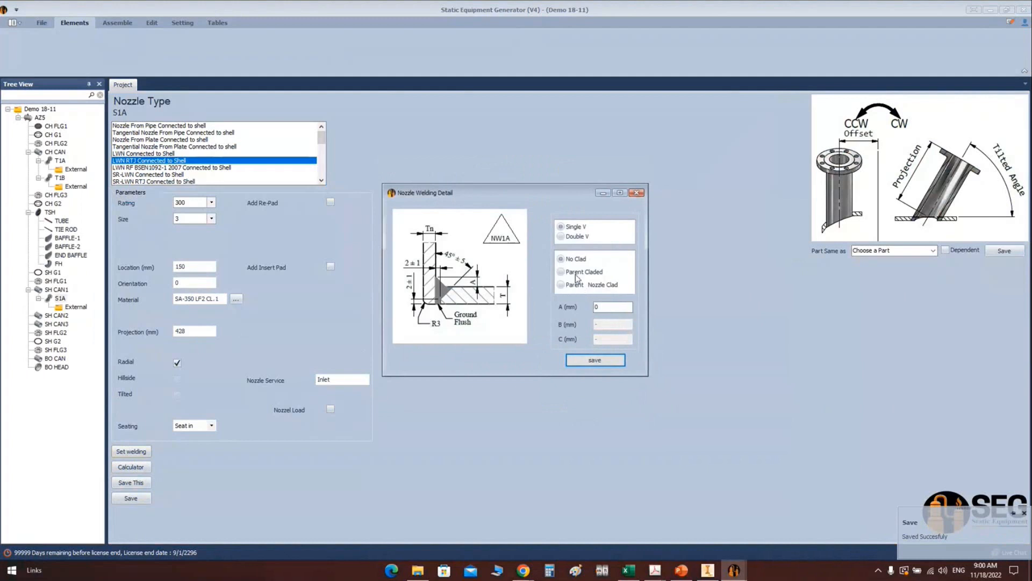
left_click(569, 286)
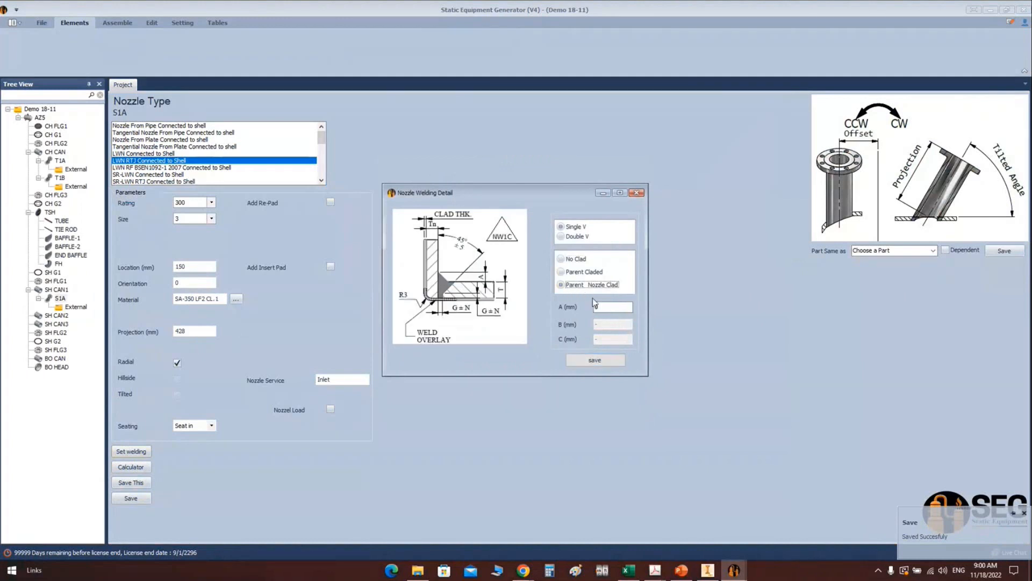
key("Tab")
left_click(599, 360)
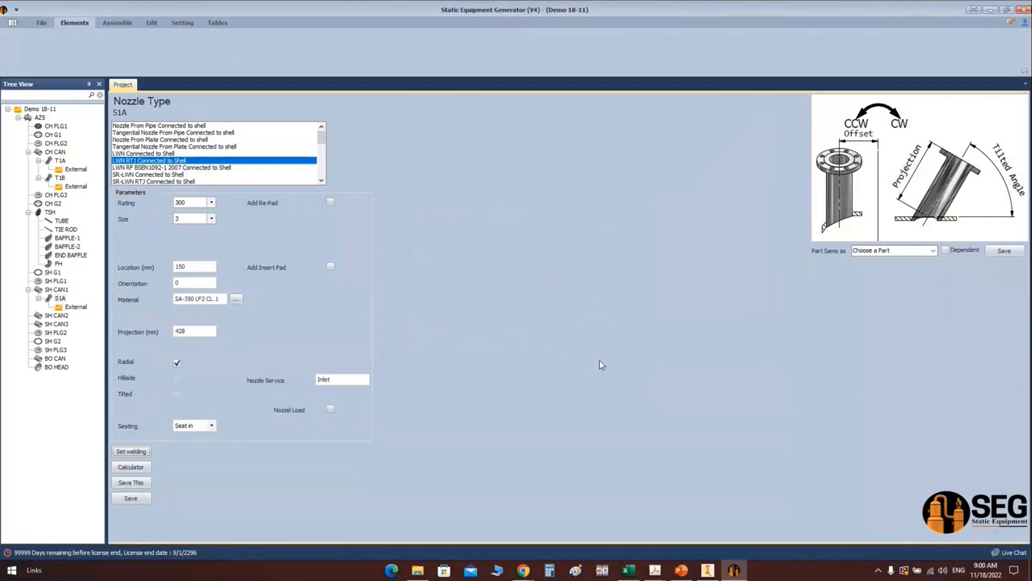
Step: Add a second shell nozzle named S1B to SH CAN1
left_click(58, 290)
left_click(268, 45)
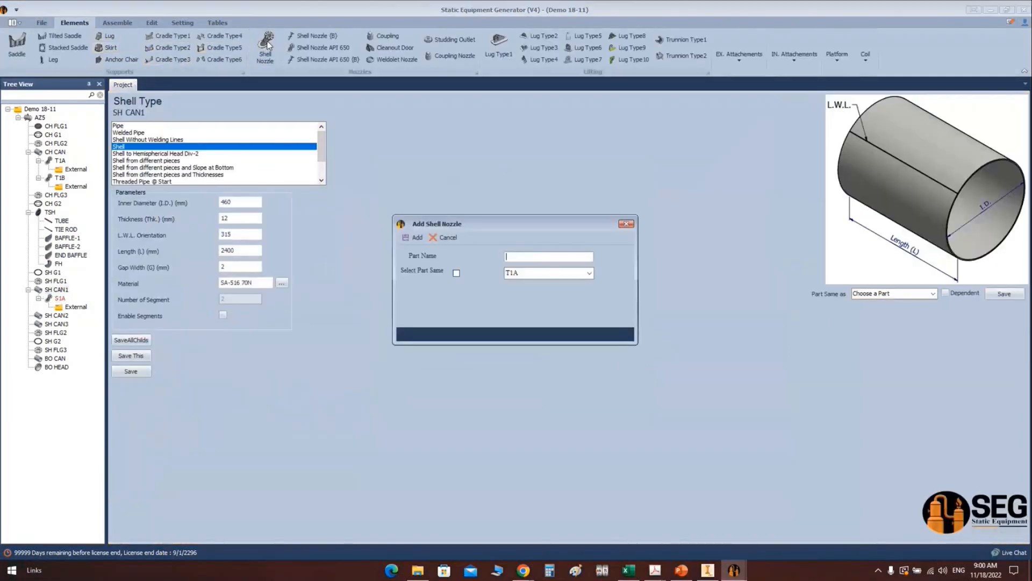
type("S1B")
left_click(413, 237)
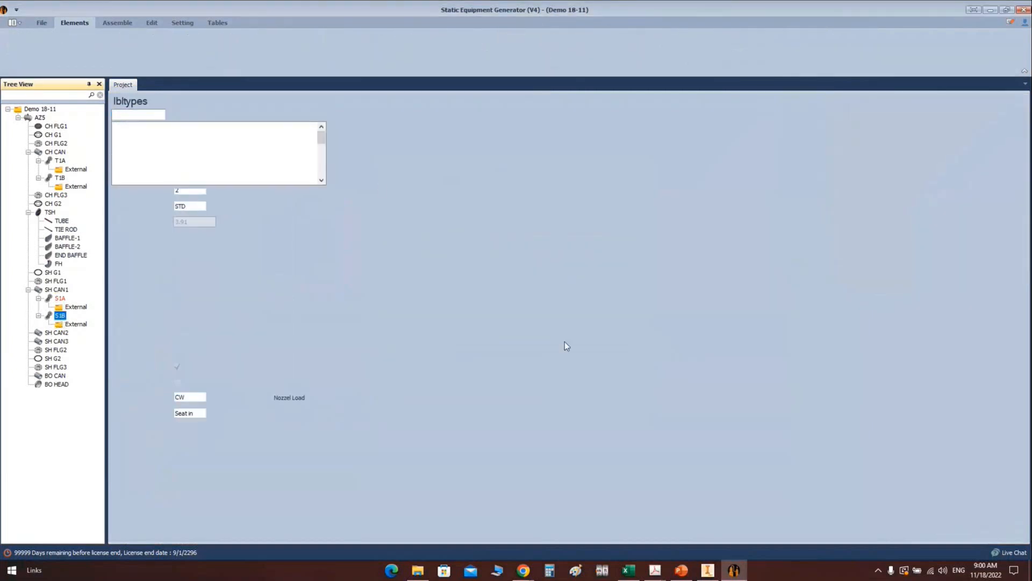
Step: Save S1B as the same part as S1A, confirm the copy and reopen S1B's parameters
left_click(934, 264)
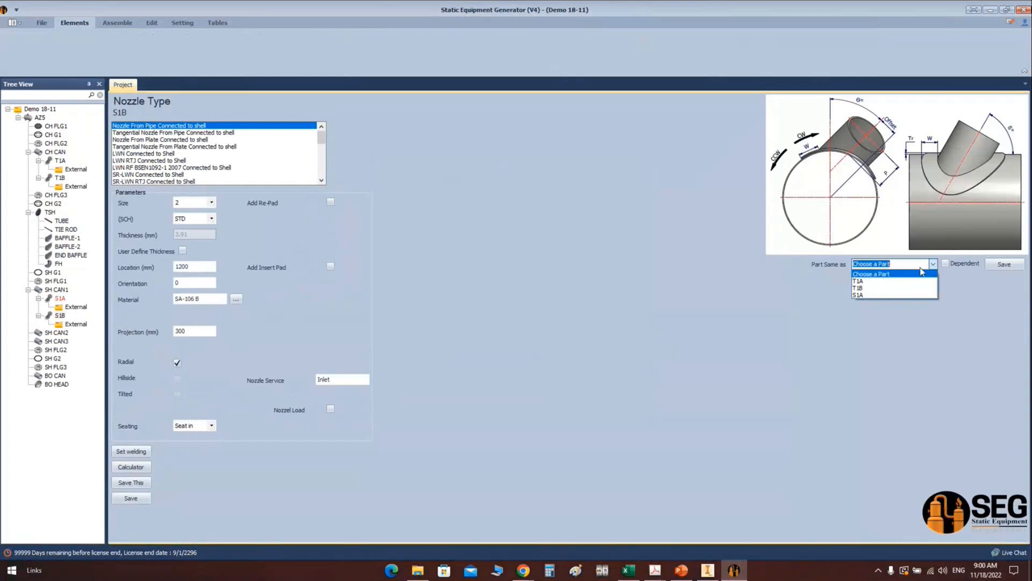
left_click(893, 293)
left_click(993, 267)
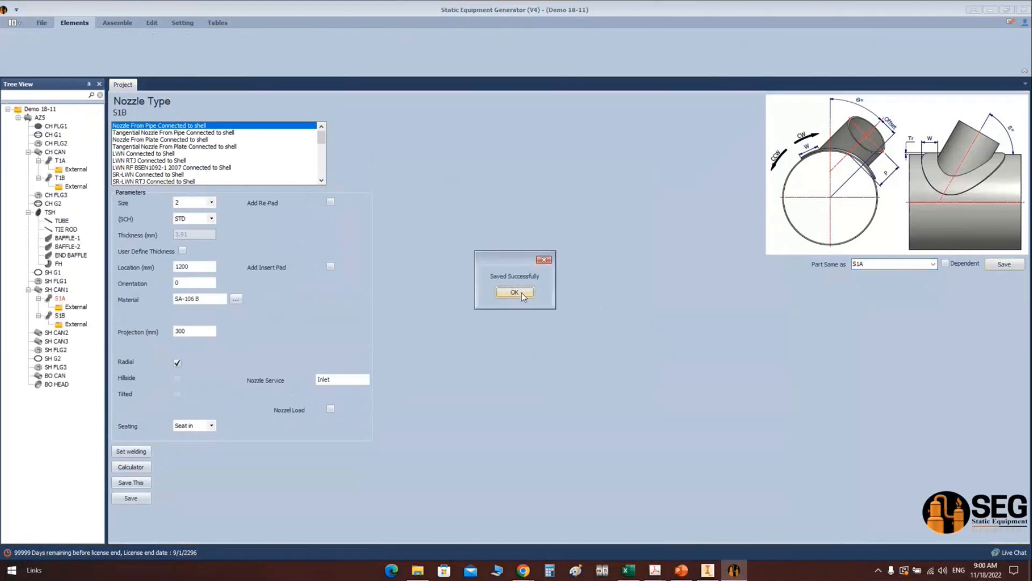
left_click(520, 292)
left_click(60, 316)
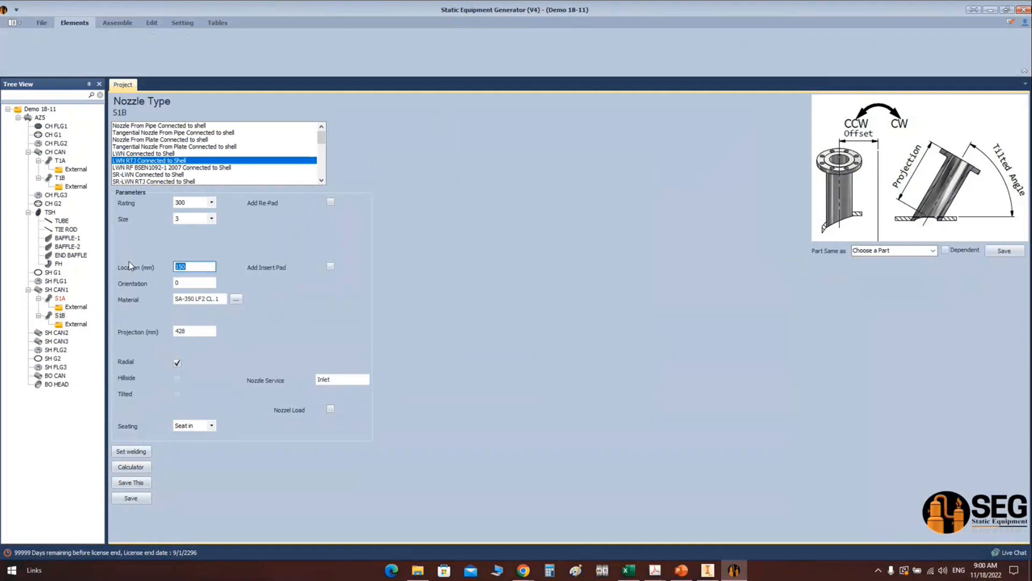
Step: Set S1B's location to 5480 mm and its orientation to 180
type("5480")
left_click(182, 283)
left_click_drag(183, 286, 160, 290)
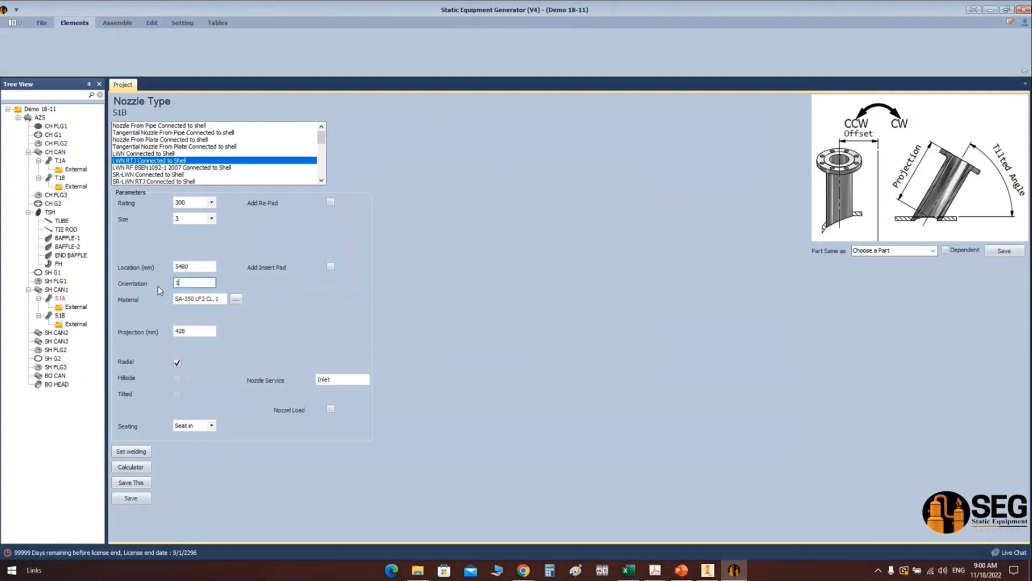
type("180")
key("Tab")
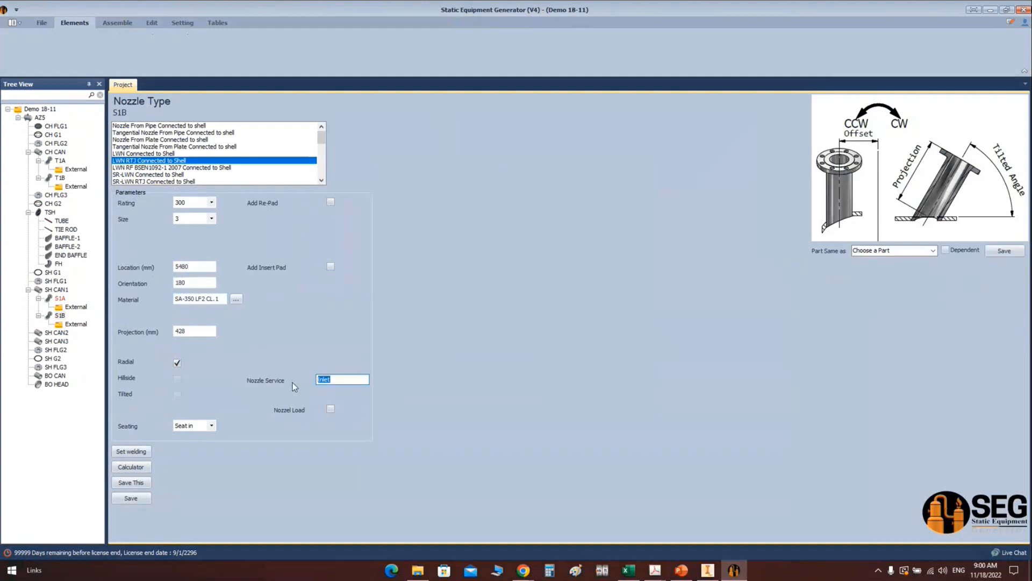
Step: Enter Outlit as S1B's nozzle service and save the nozzle
type("Outle")
key("BackSpace")
key("BackSpace")
type("lt")
left_click(132, 498)
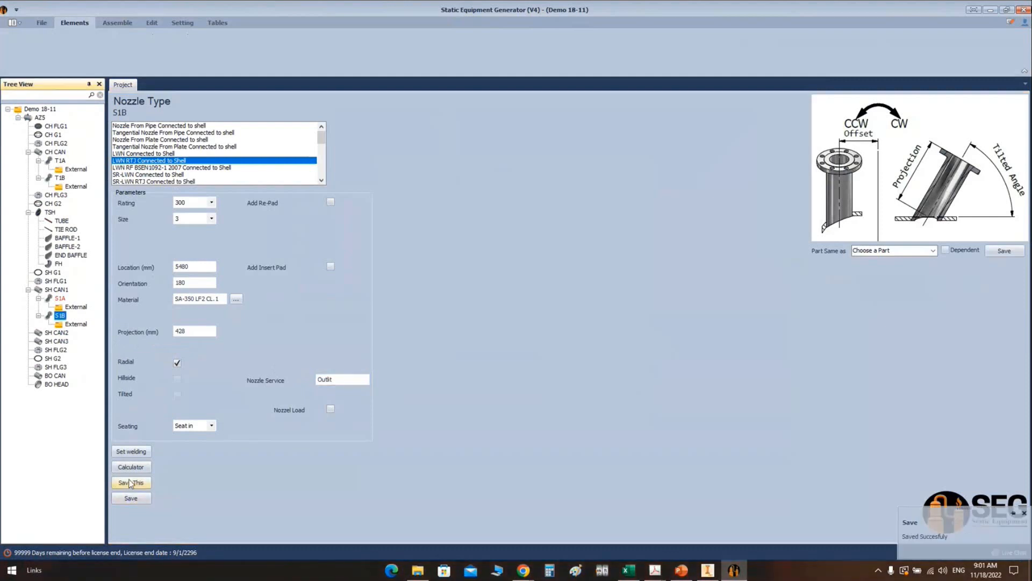
Step: Add a shell nozzle named V1 to BO CAN and open its parameters
left_click(58, 376)
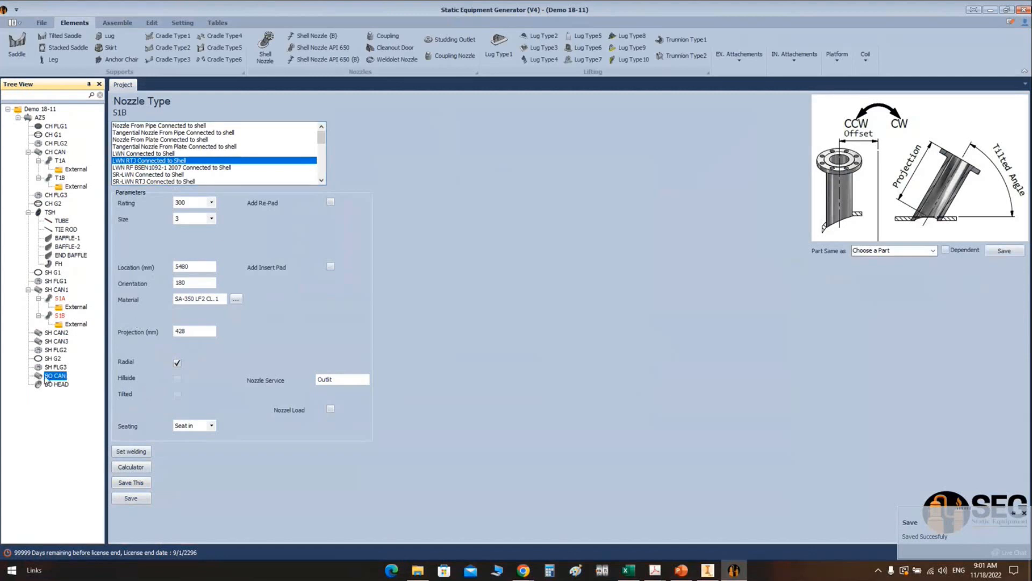
left_click(271, 39)
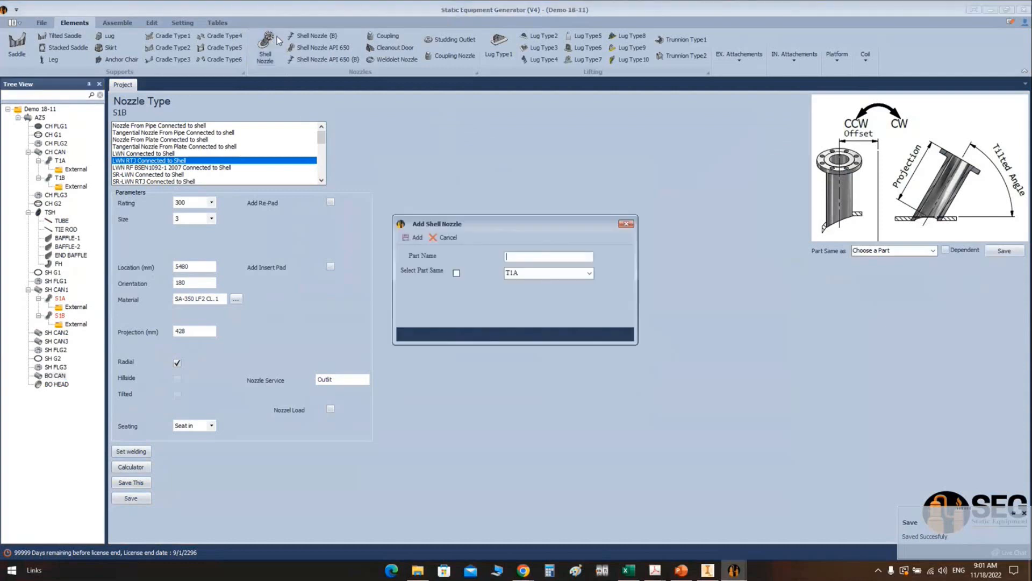
left_click(405, 240)
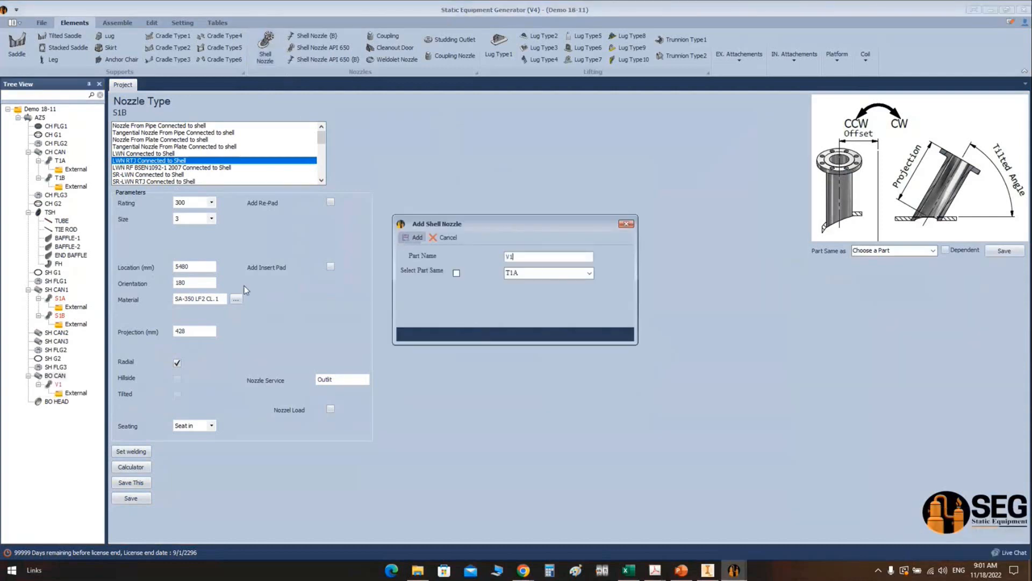
left_click(58, 384)
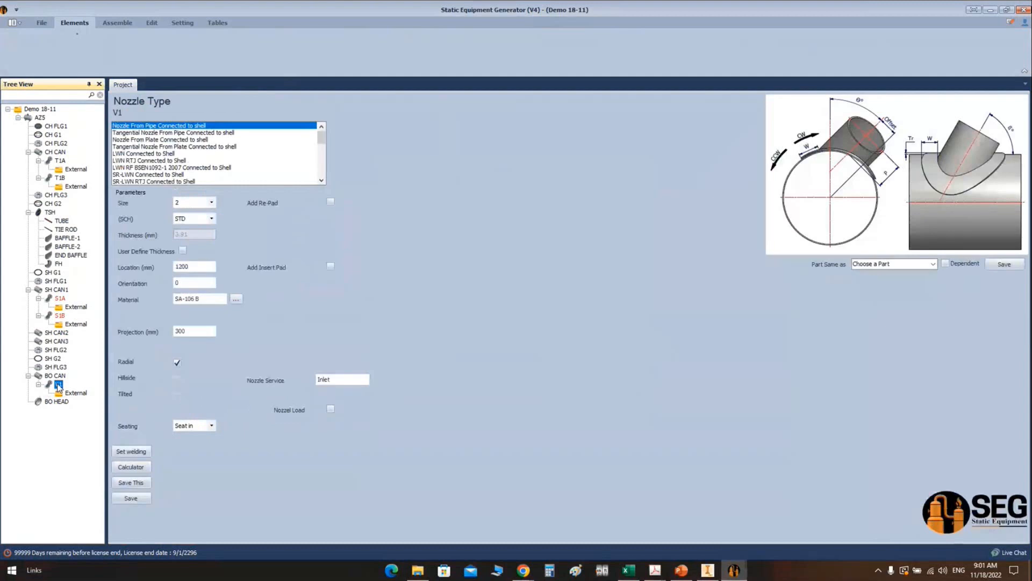
Step: Make V1 an LWN RTJ nozzle connected to the shell, with rating 300 and location 200 mm
left_click(154, 160)
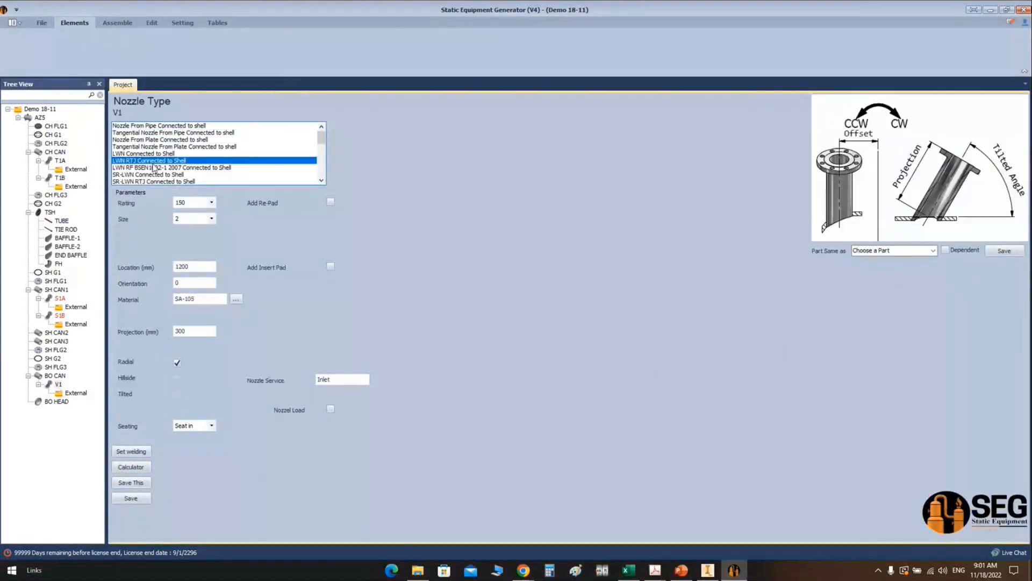
left_click(211, 203)
left_click(190, 221)
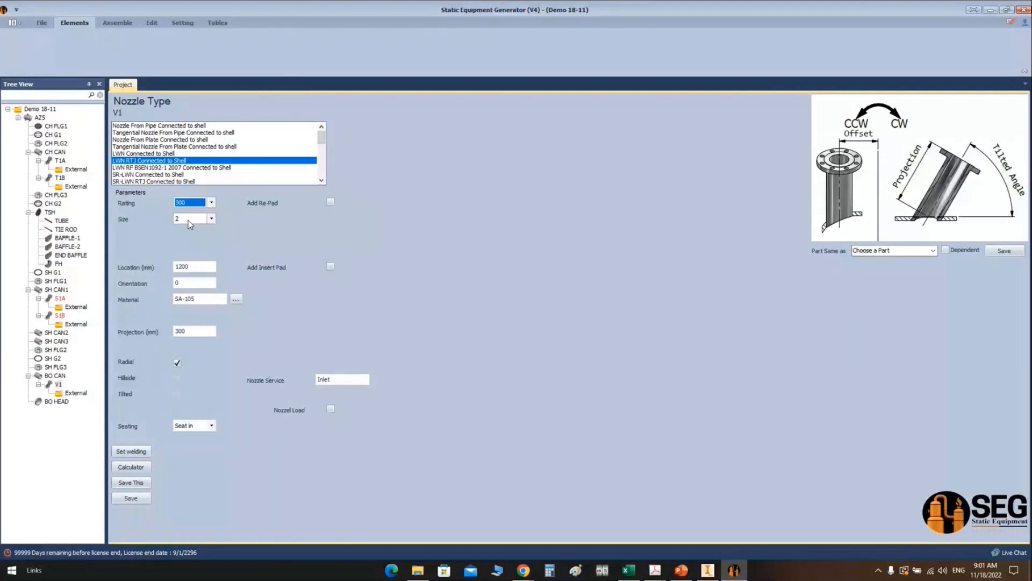
left_click(178, 266)
key("BackSpace")
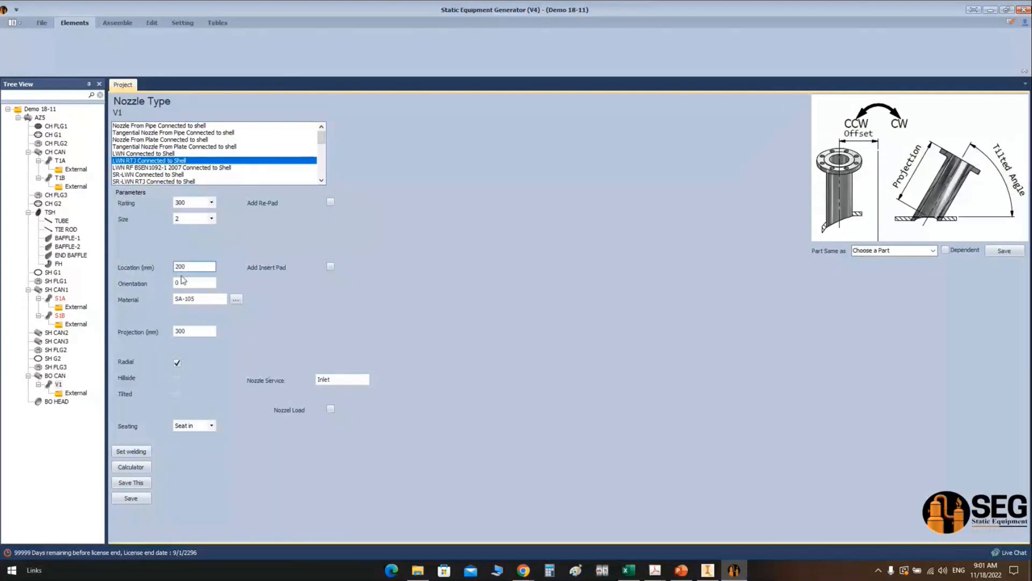
Step: Set V1's material to SA-350 LF2 CL.1 and its nozzle service to VENT, and save the nozzle
key("Tab")
key("Tab")
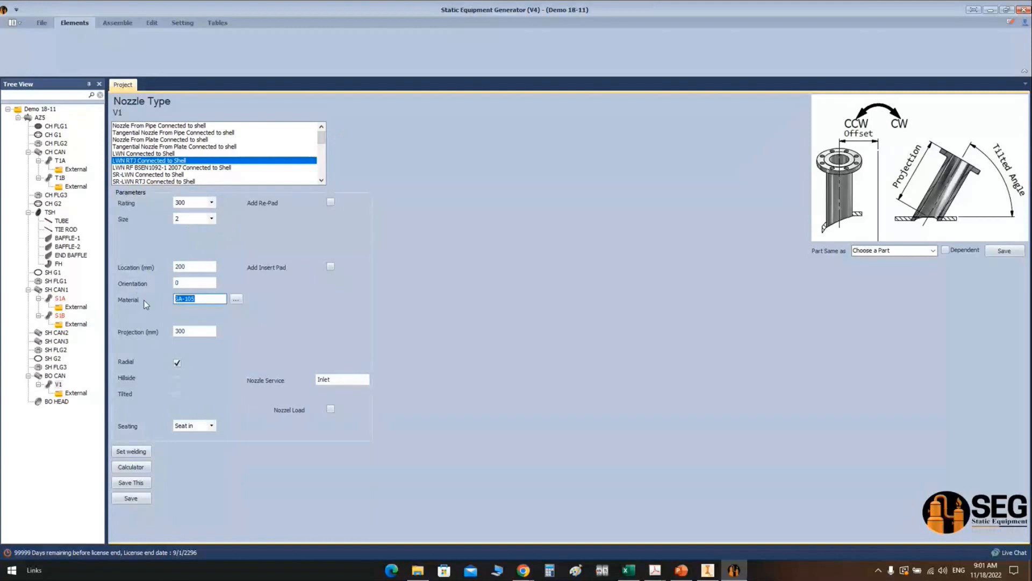
type("SA-350 LF2 CL.1")
left_click_drag(349, 381, 272, 381)
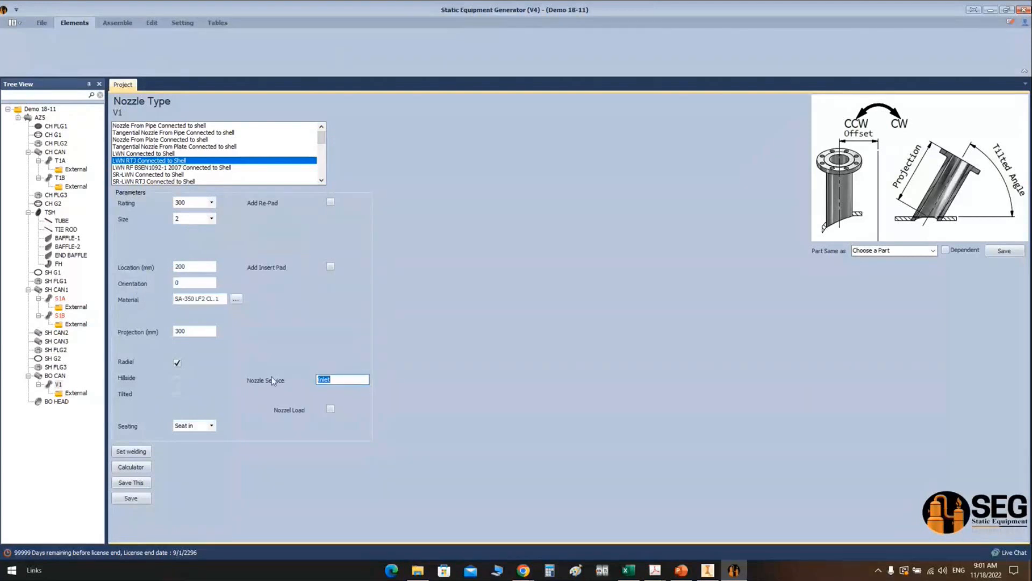
type("VENT")
left_click(133, 499)
Step: Calculate V1's projection from a distance of 540 mm from the vessel centreline and save it to the nozzle
left_click(143, 468)
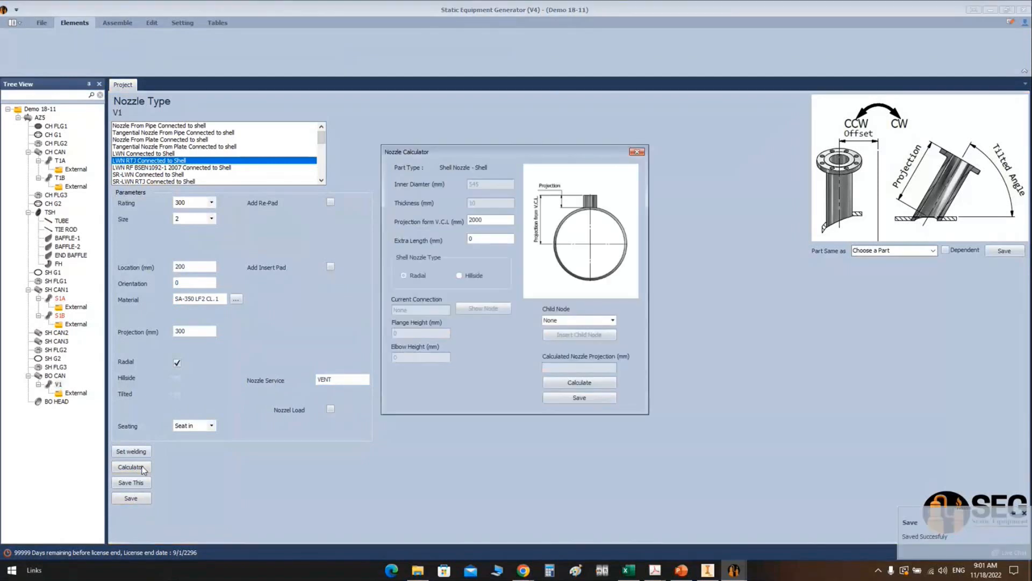
left_click_drag(486, 221, 442, 226)
type("540")
left_click(556, 386)
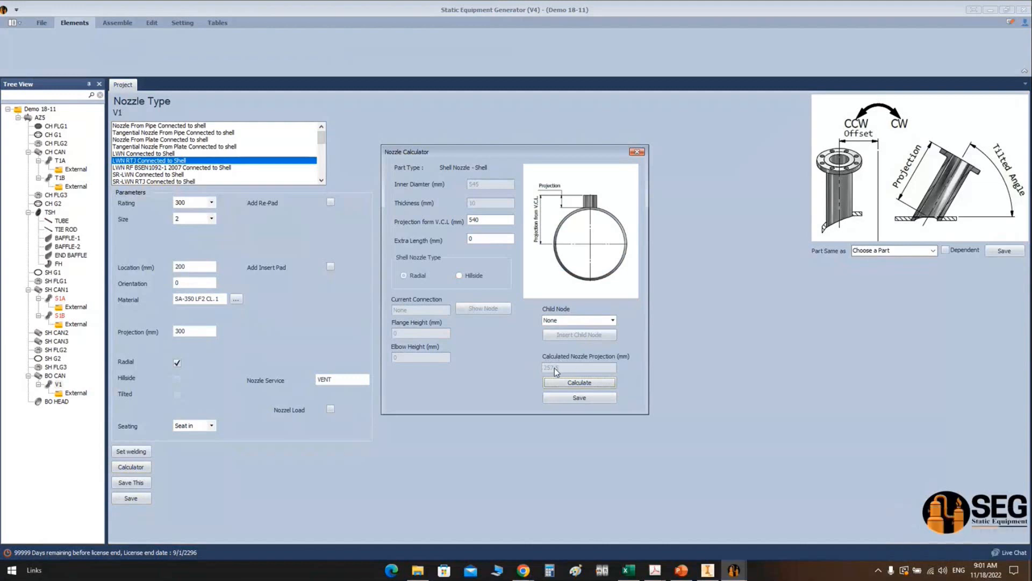
left_click(564, 398)
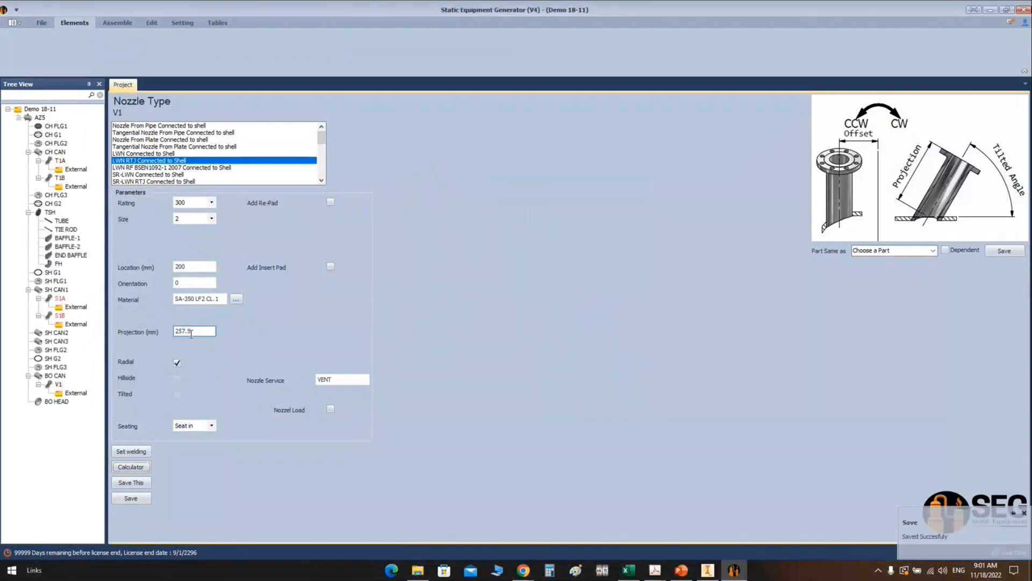
Step: Set V1's welding detail to Parent Nozzle Clad with dimension A of 9 mm and save it
left_click(134, 452)
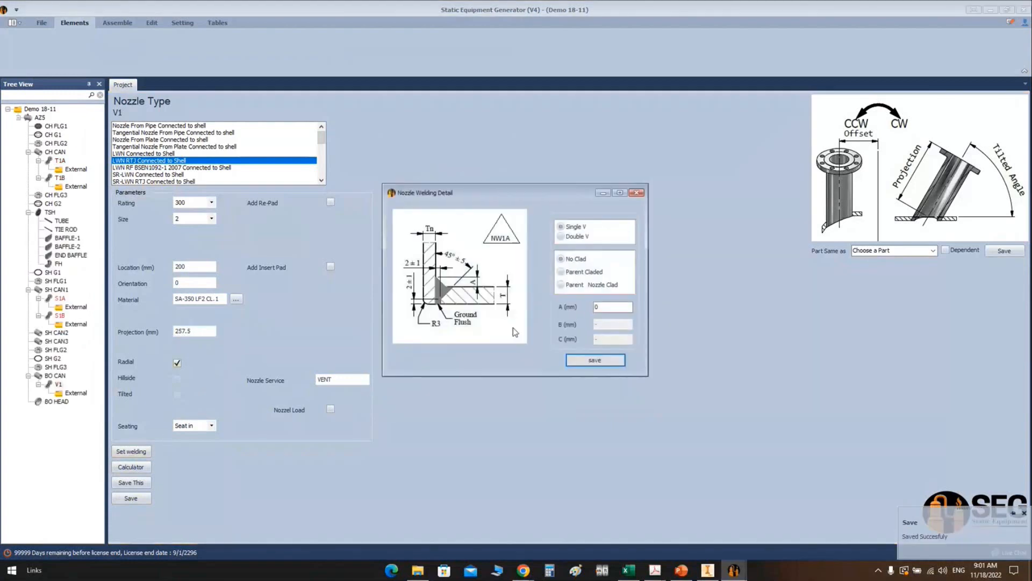
left_click(582, 285)
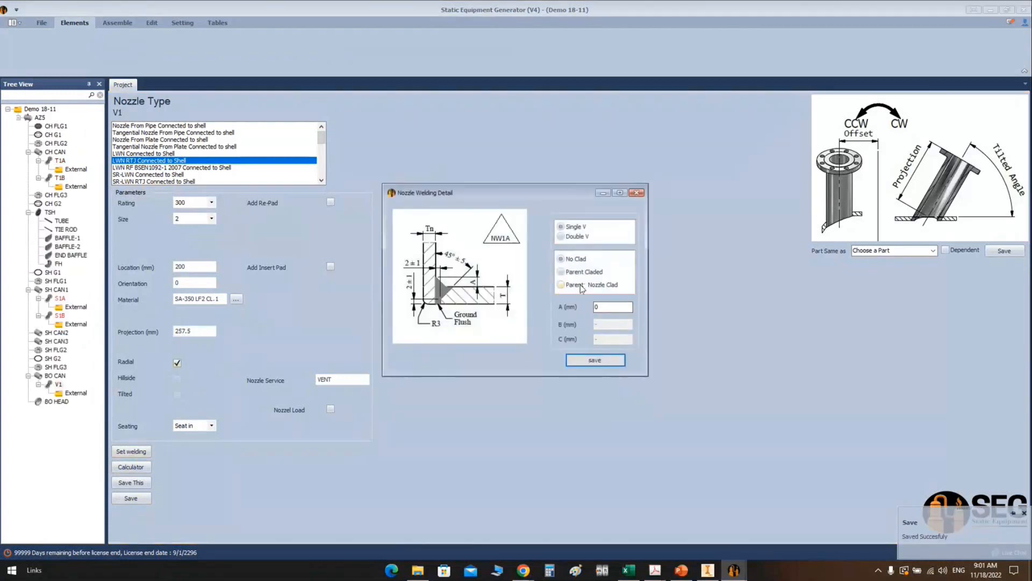
double_click(597, 308)
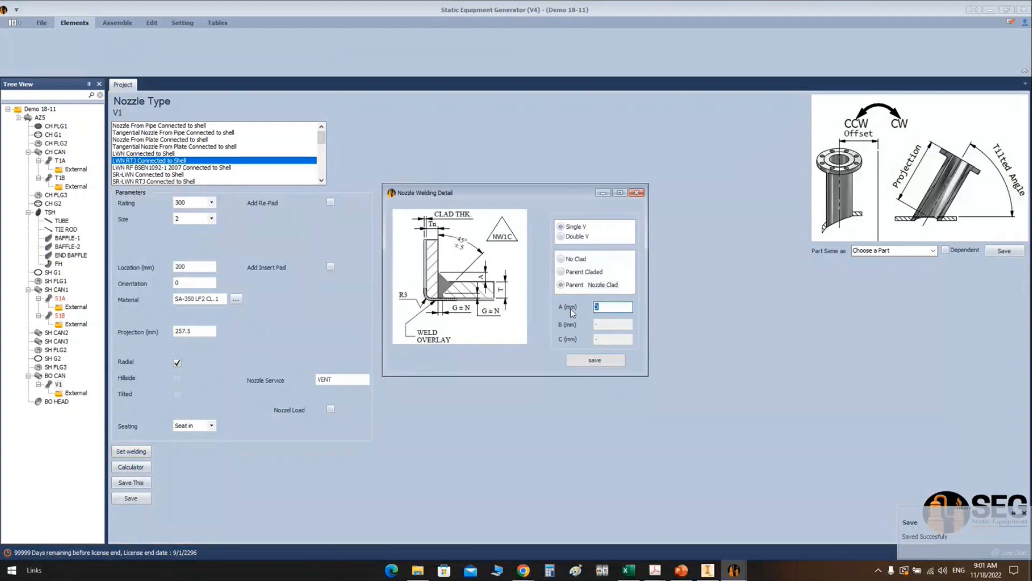
type("9")
left_click(582, 361)
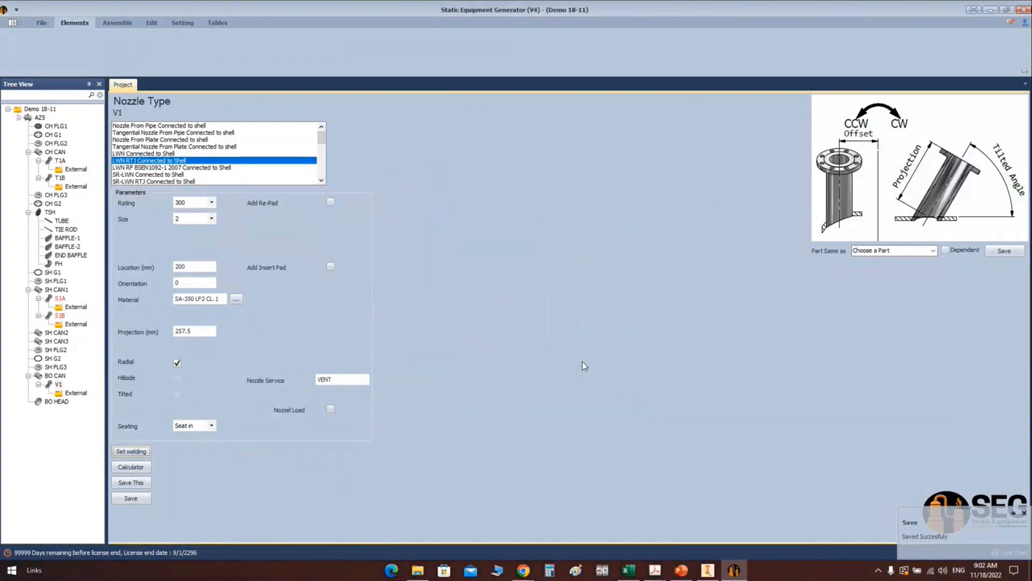
Step: Add a shell nozzle named D1 to BO CAN
left_click(58, 376)
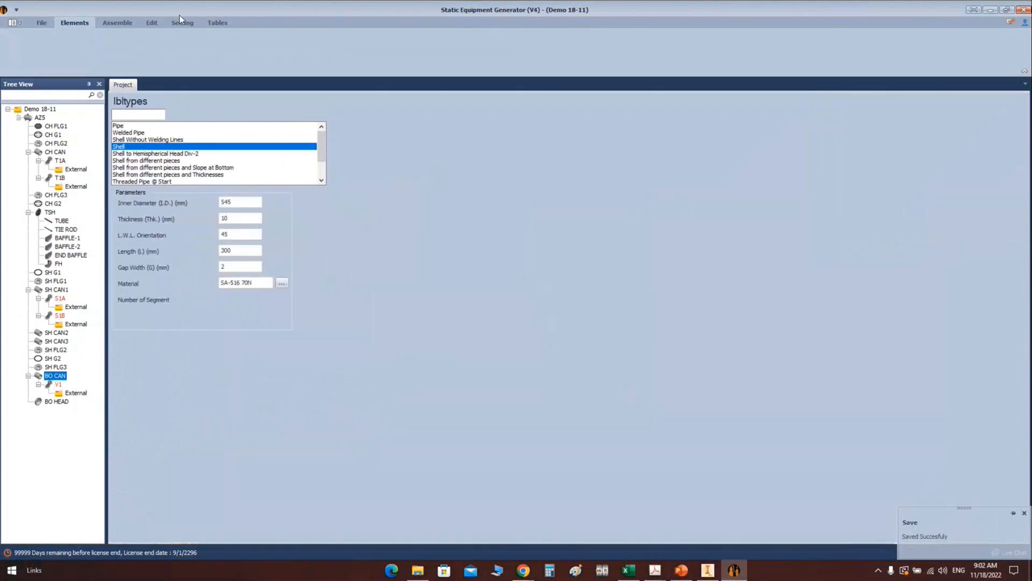
left_click(269, 49)
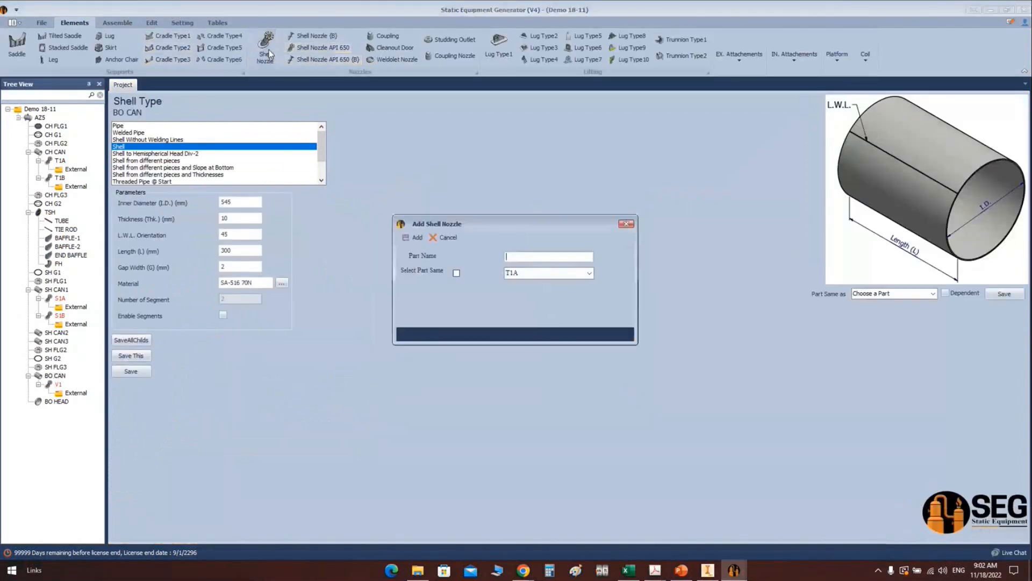
type("D1")
left_click(408, 239)
Step: Save D1 as the same part as V1 and reopen D1's parameters
left_click(59, 401)
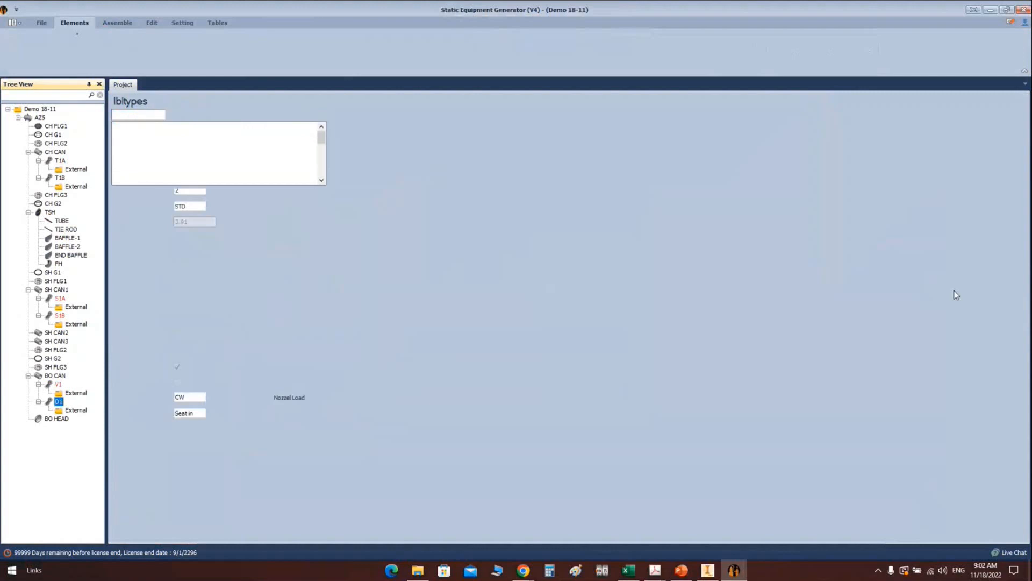
left_click(860, 309)
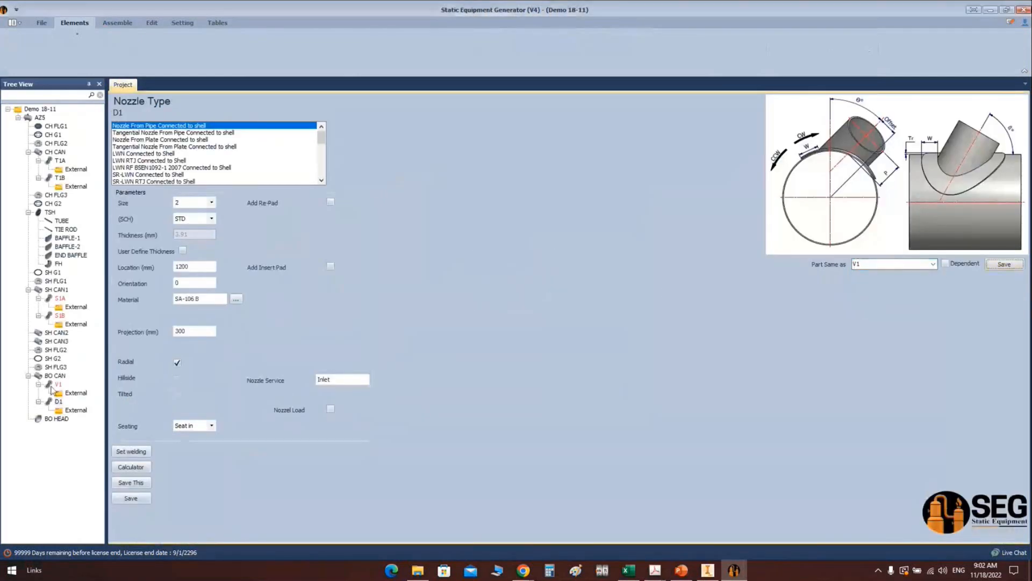
left_click(52, 402)
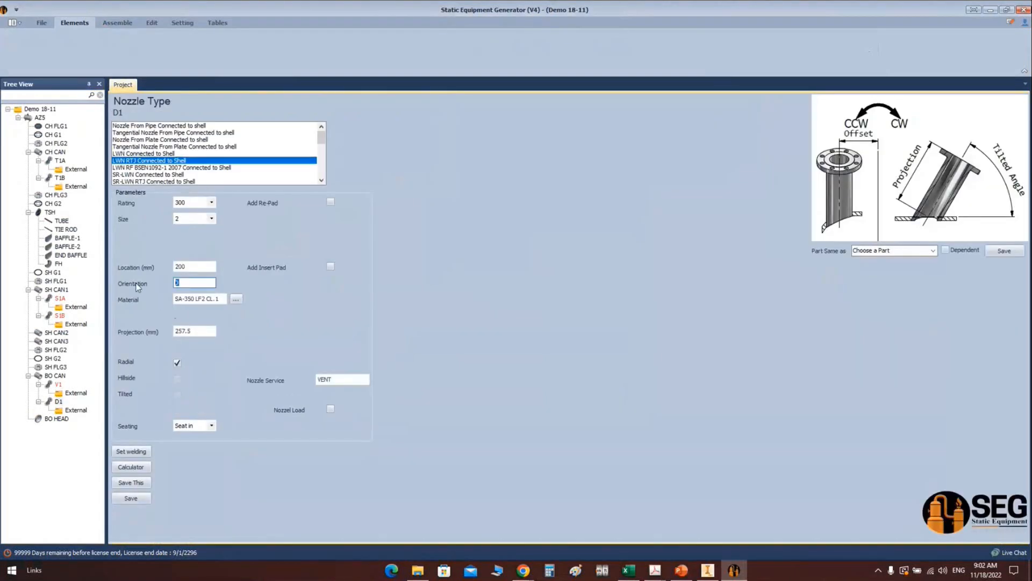
Step: Set D1's orientation to 180 and its nozzle service to DRAIN, and save the nozzle
type("180")
left_click(283, 380)
type("DRAIN")
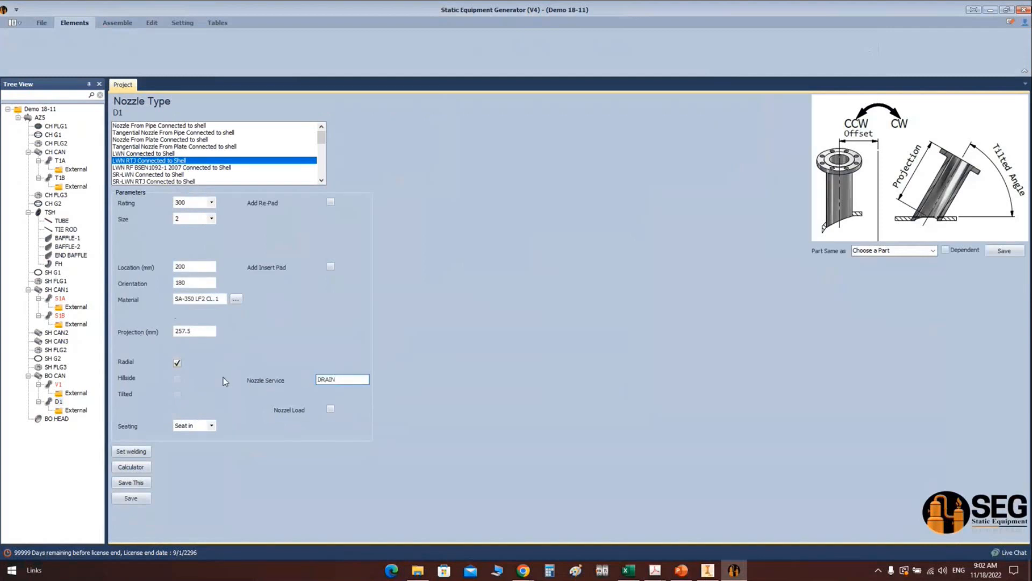
left_click(131, 498)
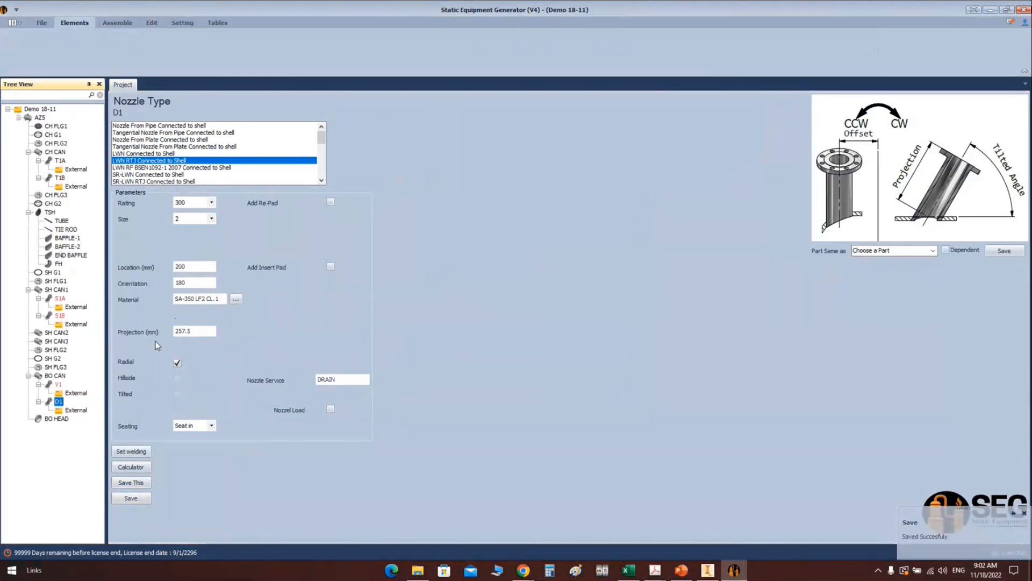
Step: Switch to the AZ5 assembly in Inventor and examine the nozzles at the channel end of the exchanger up close
left_click(118, 22)
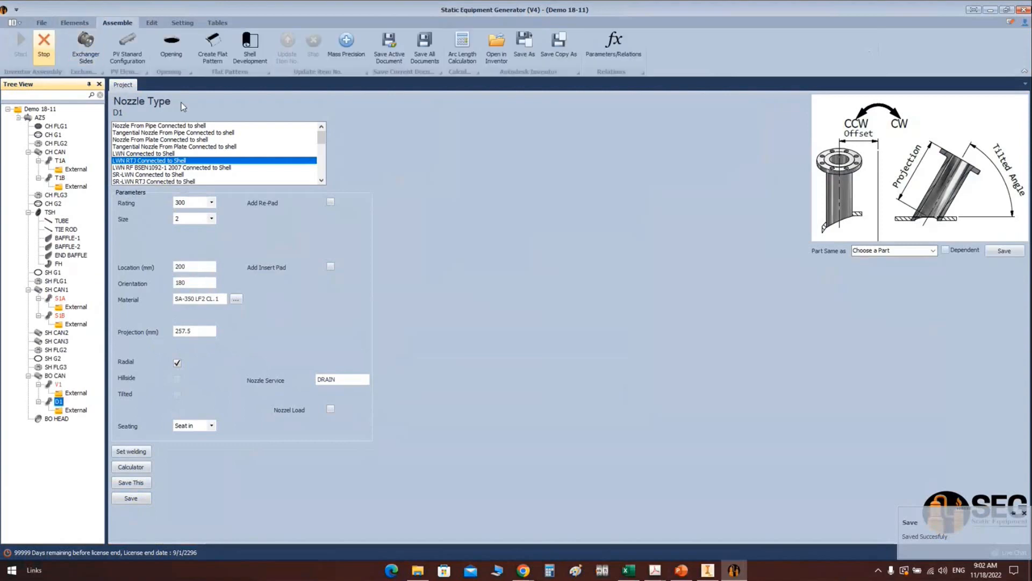
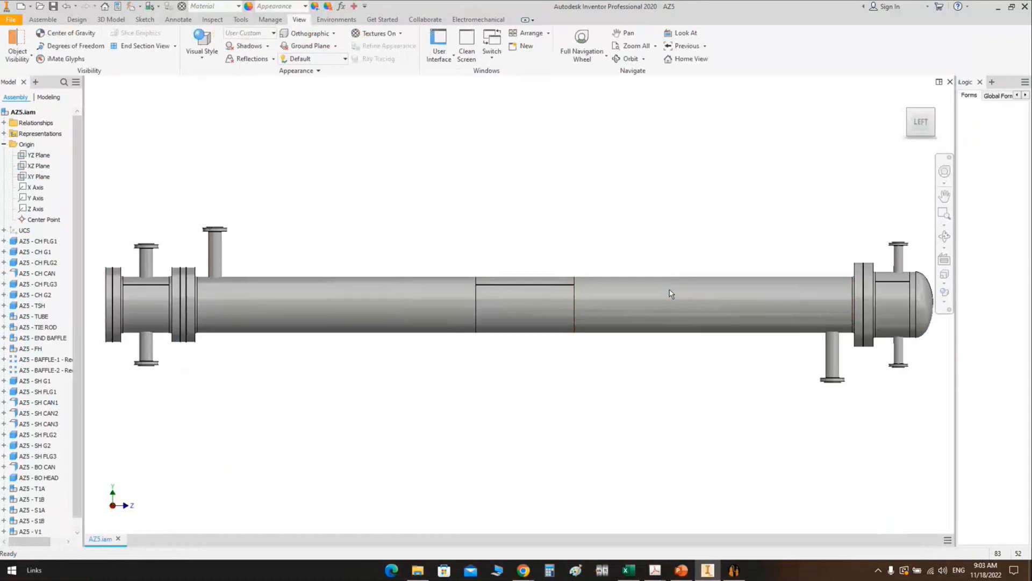
left_click(945, 237)
scroll(430, 321, "down", 2)
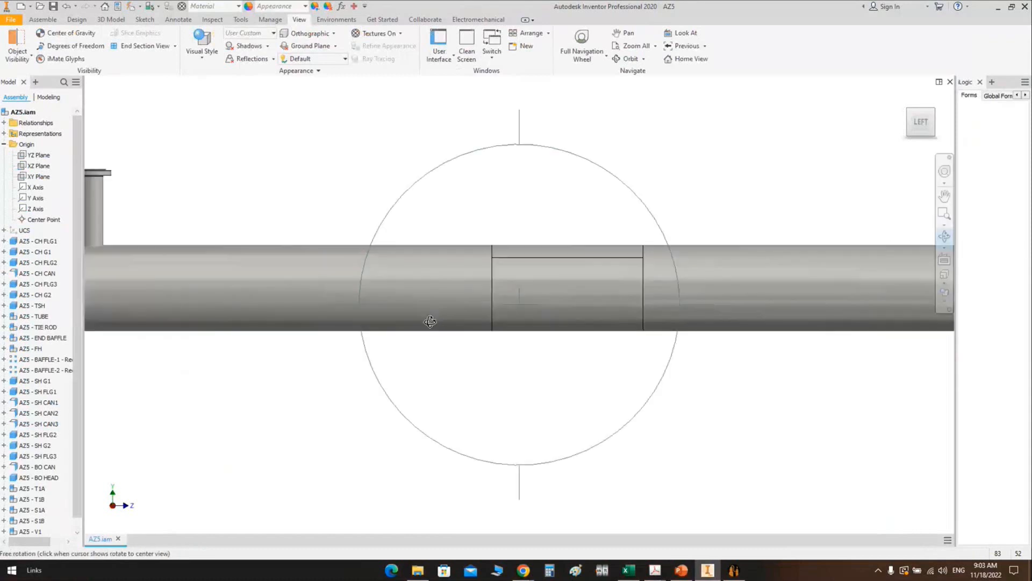
middle_click_drag(430, 321, 721, 319)
scroll(366, 182, "down", 2)
middle_click_drag(366, 182, 422, 201)
scroll(440, 173, "down", 2)
right_click(446, 160)
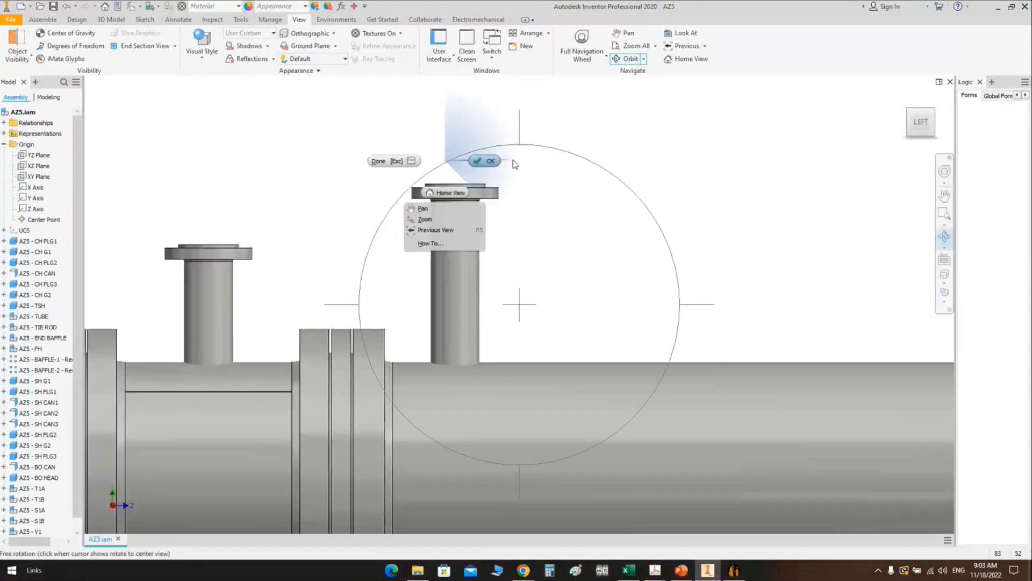
left_click(513, 160)
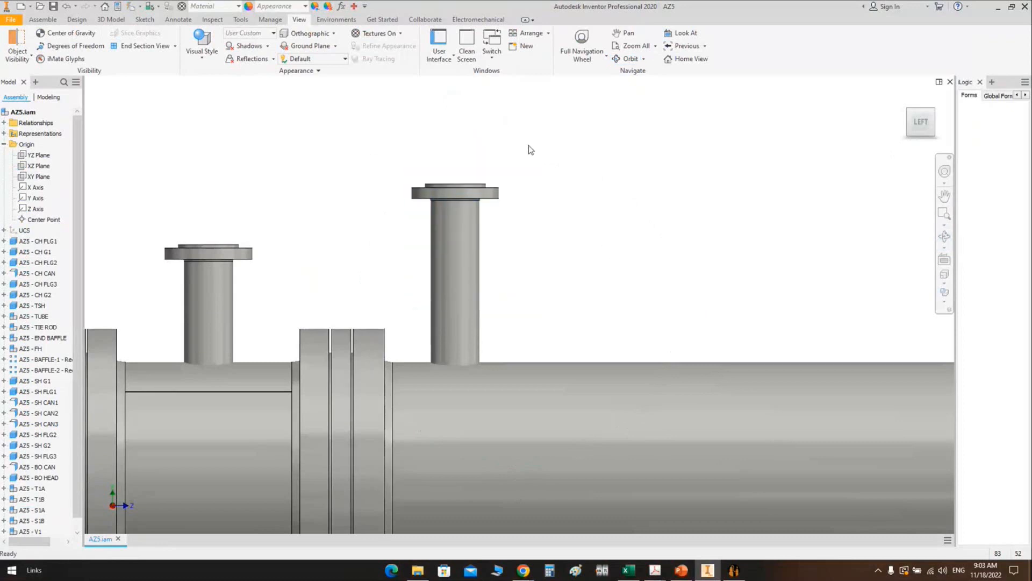
left_click_drag(529, 147, 404, 259)
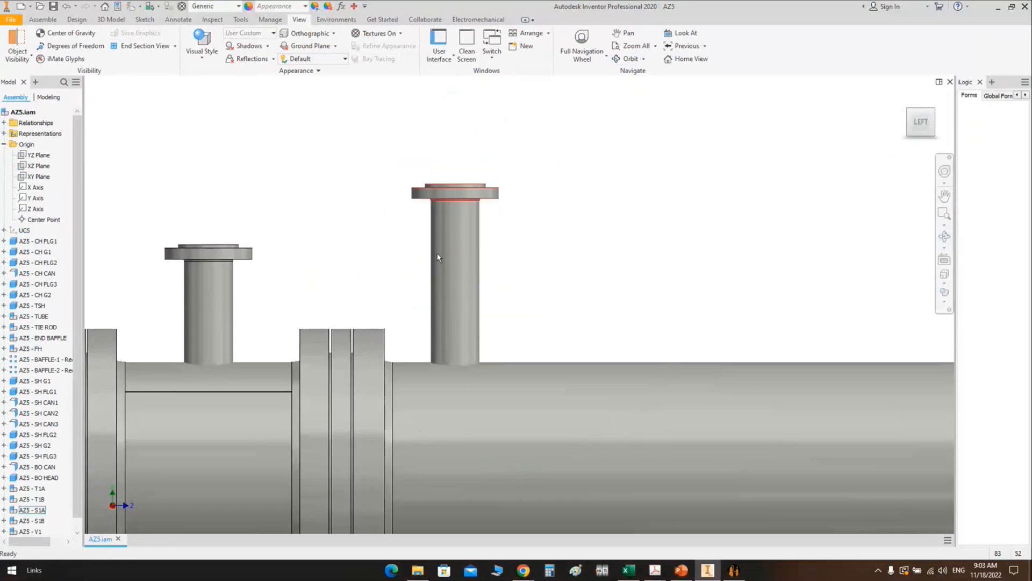
scroll(439, 237, "up", 3)
middle_click_drag(439, 231, 445, 179)
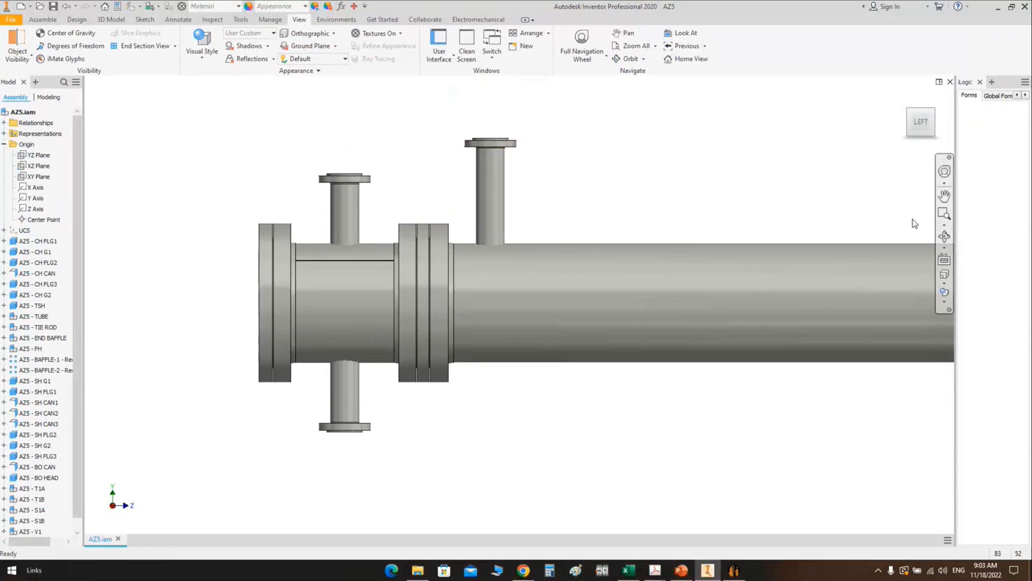
Step: Create a half section view of the heat exchanger assembly through the YZ plane
left_click(945, 236)
left_click_drag(486, 323, 553, 236)
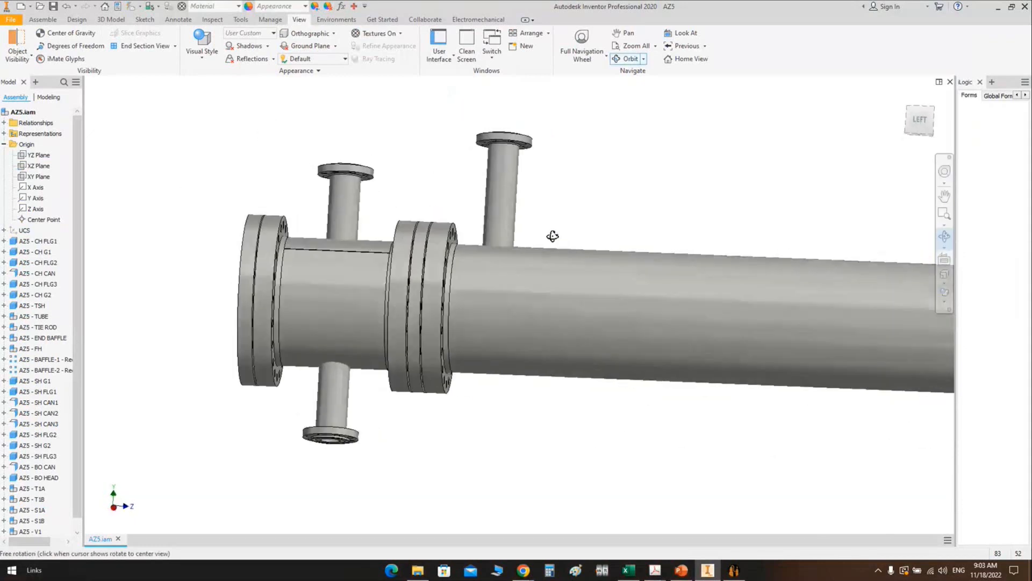
scroll(538, 268, "down", 4)
key("Escape")
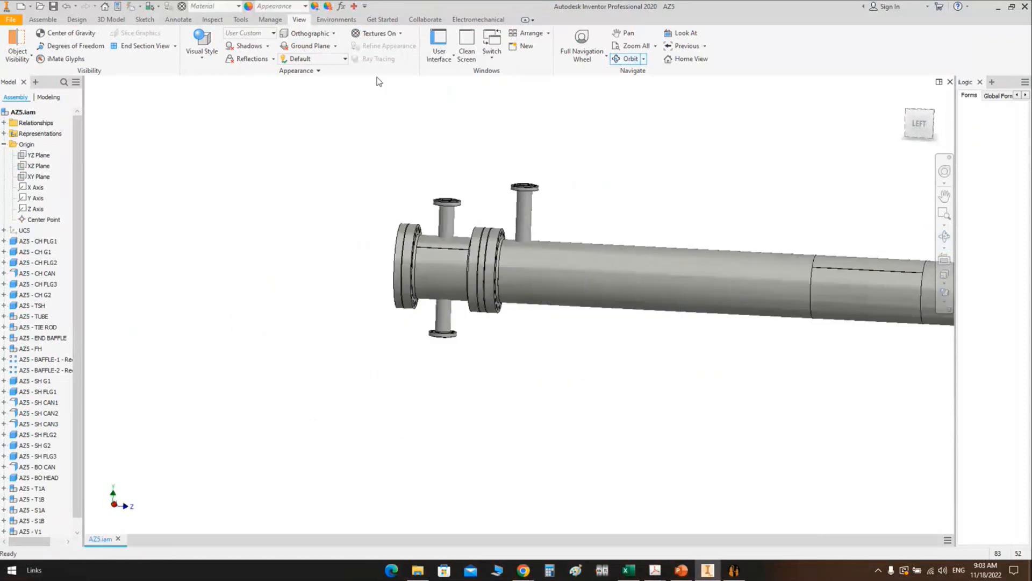
left_click(175, 45)
left_click(134, 84)
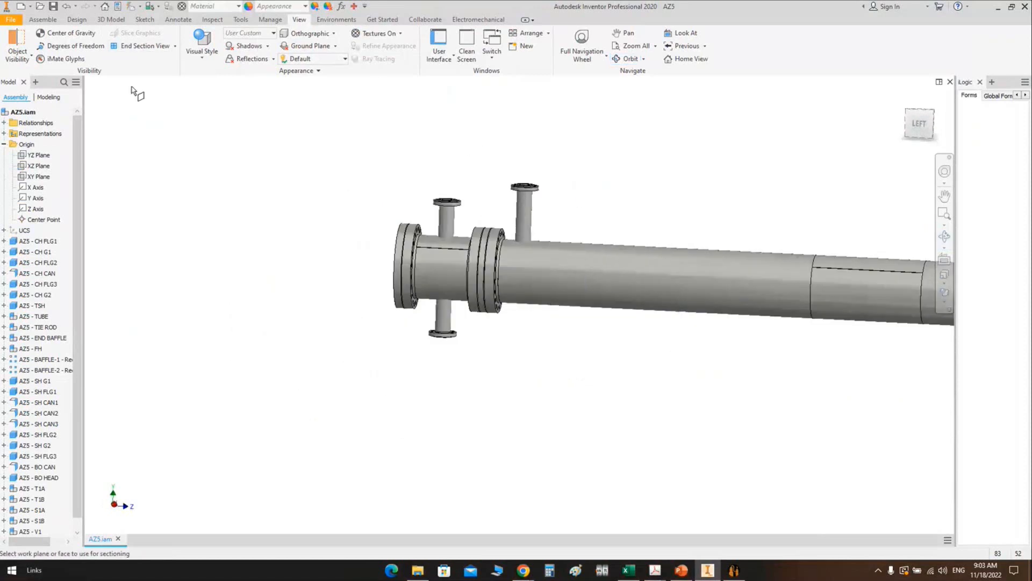
left_click(37, 155)
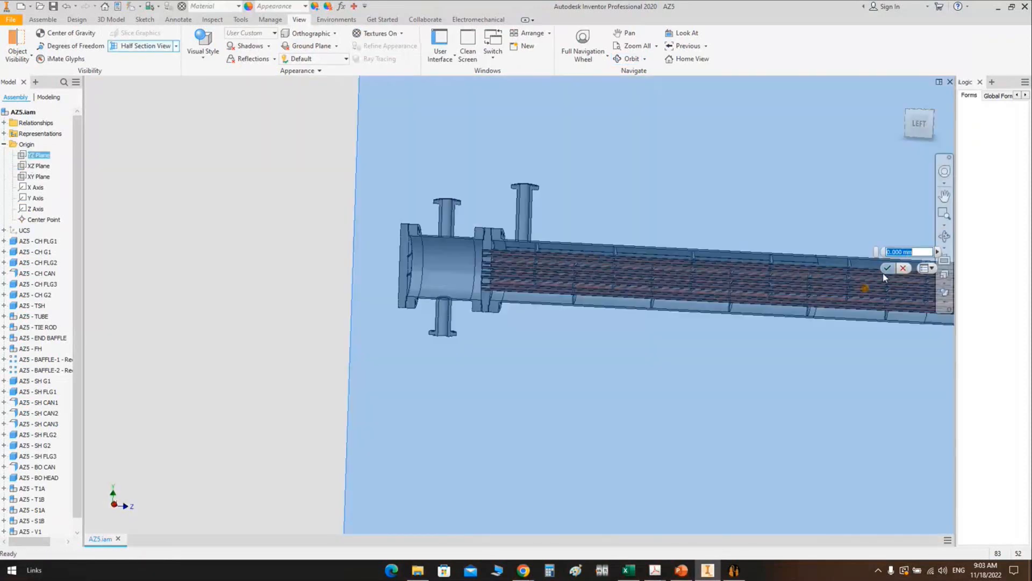
left_click(887, 268)
Step: Examine the sectioned rear end of the exchanger around the floating head, shell flanges and gasket
scroll(534, 233, "up", 5)
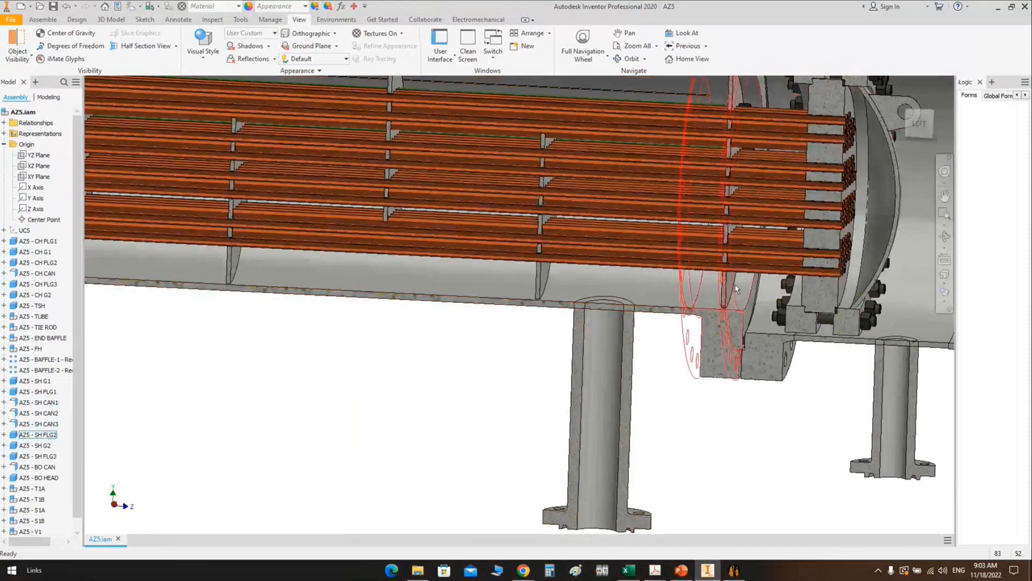
scroll(737, 289, "down", 5)
middle_click_drag(663, 308, 663, 334)
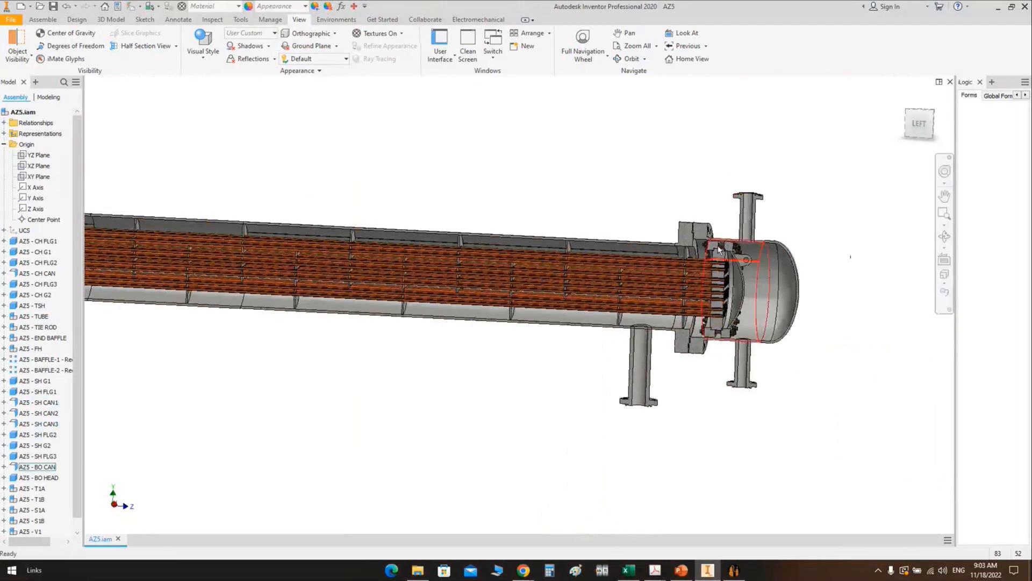
scroll(715, 250, "up", 5)
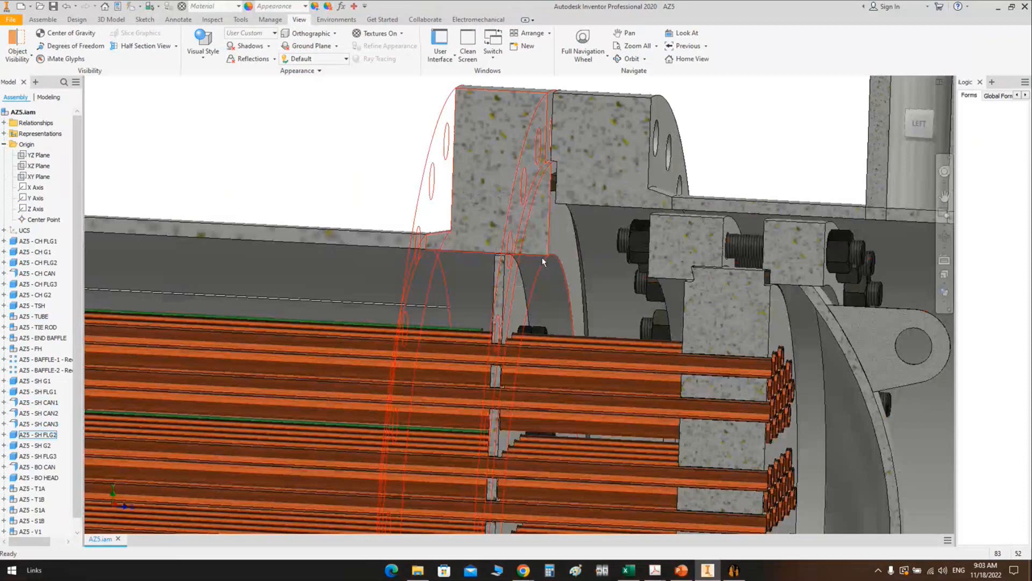
scroll(613, 277, "down", 5)
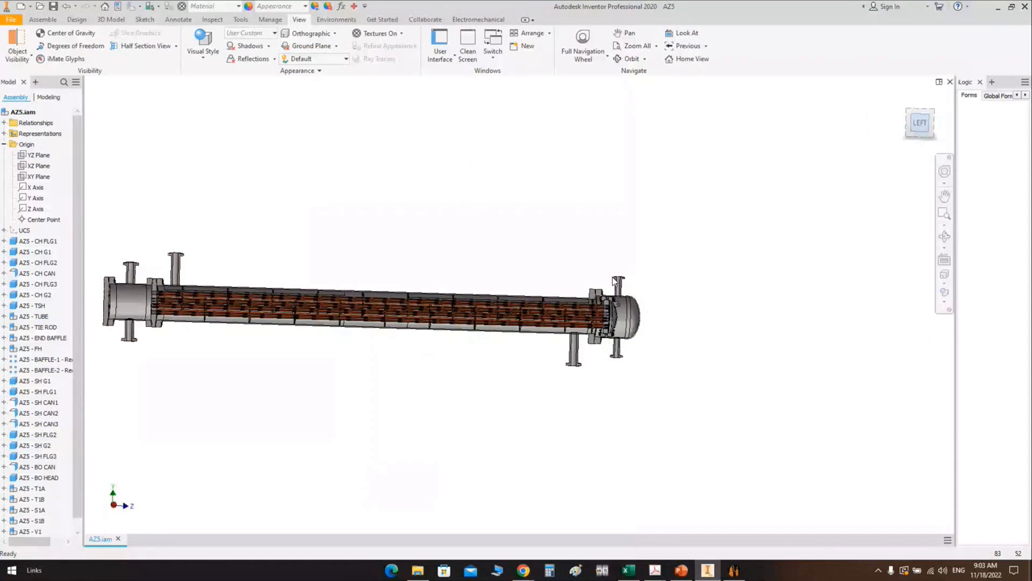
scroll(612, 276, "up", 10)
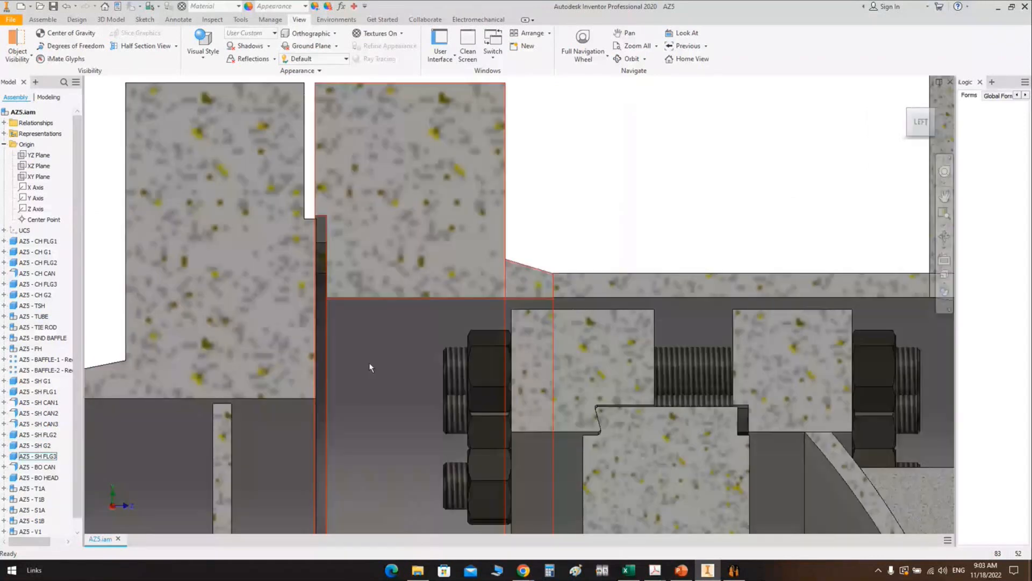
scroll(369, 363, "down", 4)
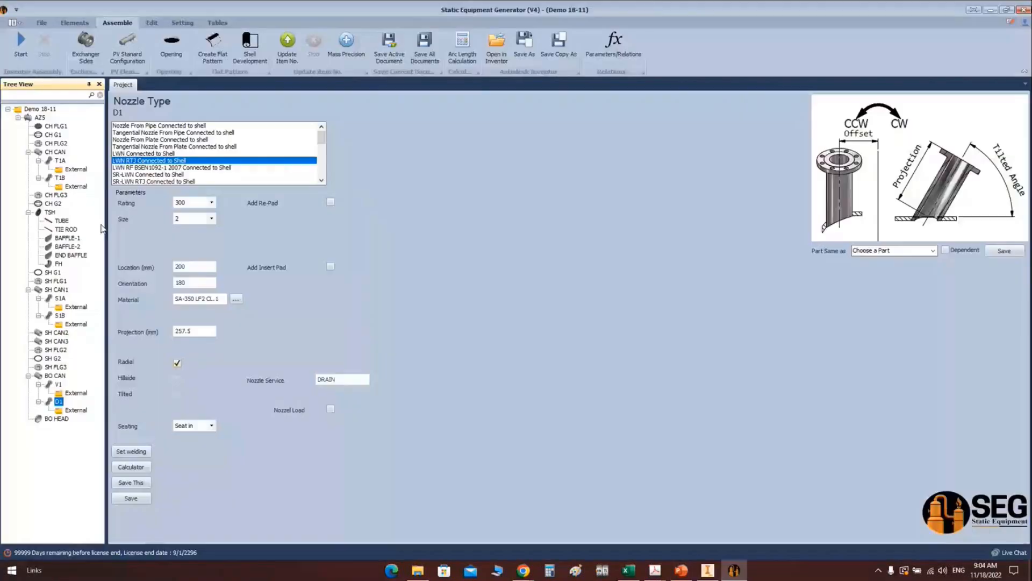
Step: Switch to Static Equipment Generator and add a front pass partition named PASS PARTITION to CH CAN
left_click(56, 152)
left_click(74, 22)
left_click(794, 54)
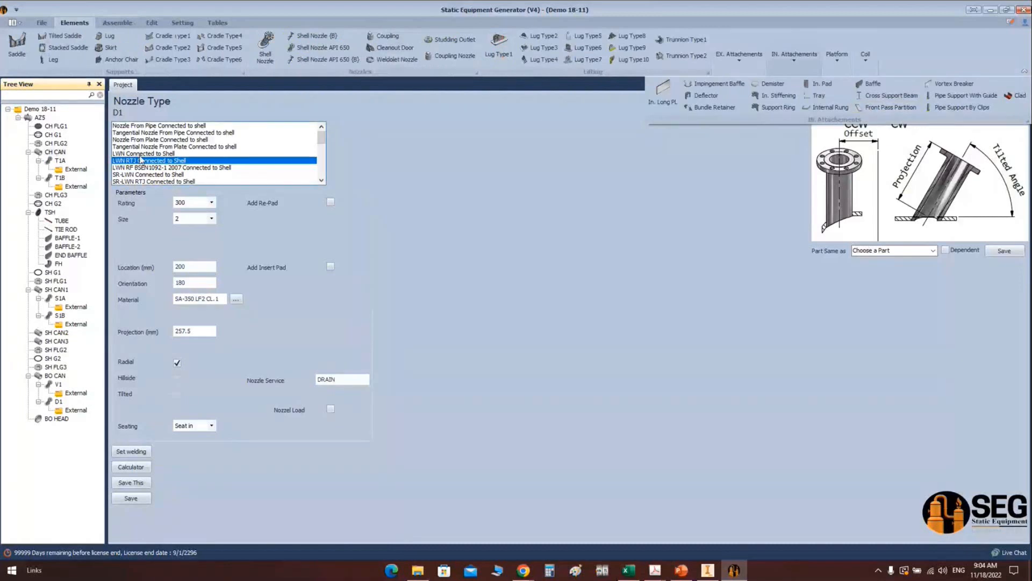
left_click(49, 152)
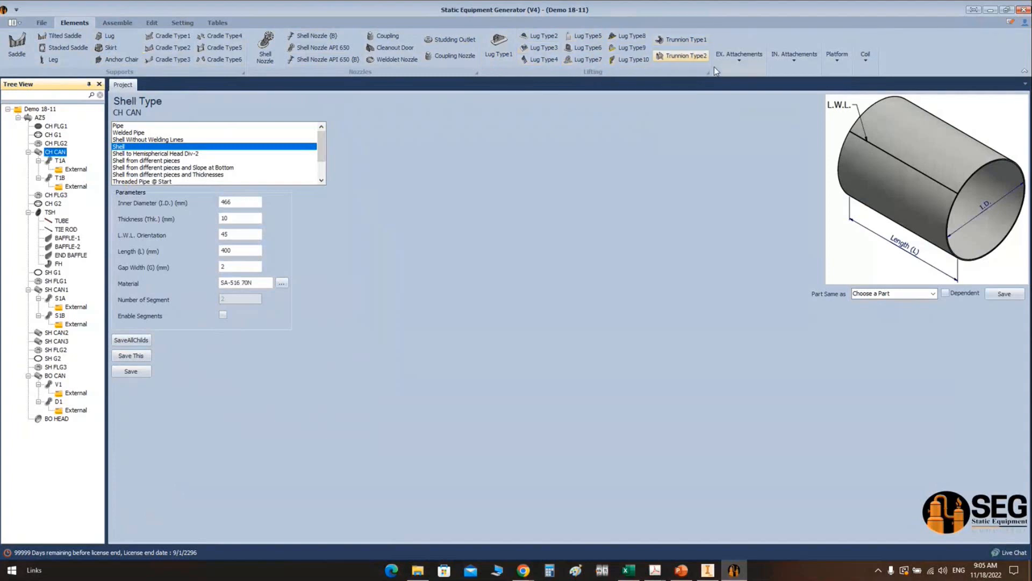
left_click(737, 63)
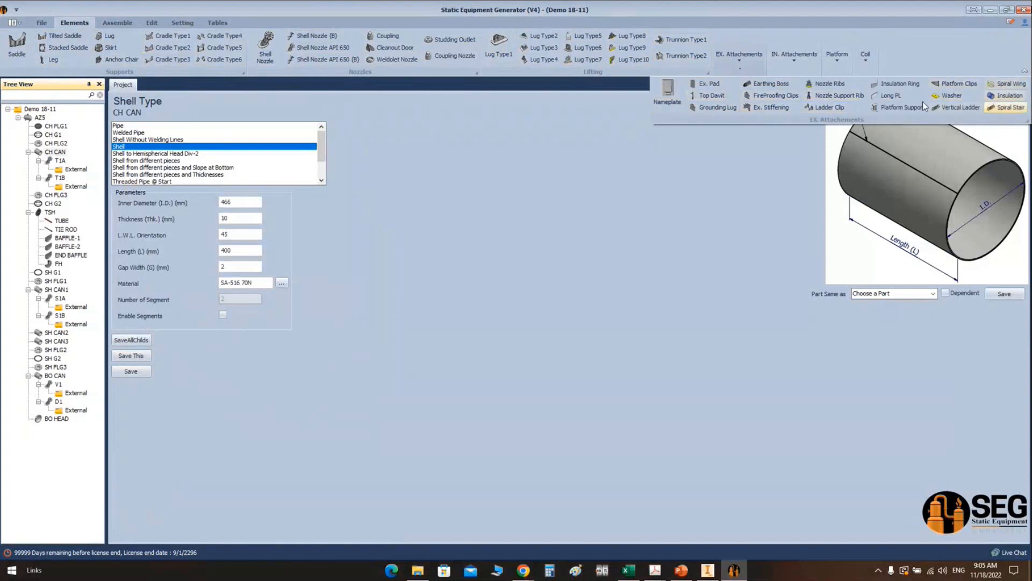
left_click(795, 60)
left_click(796, 60)
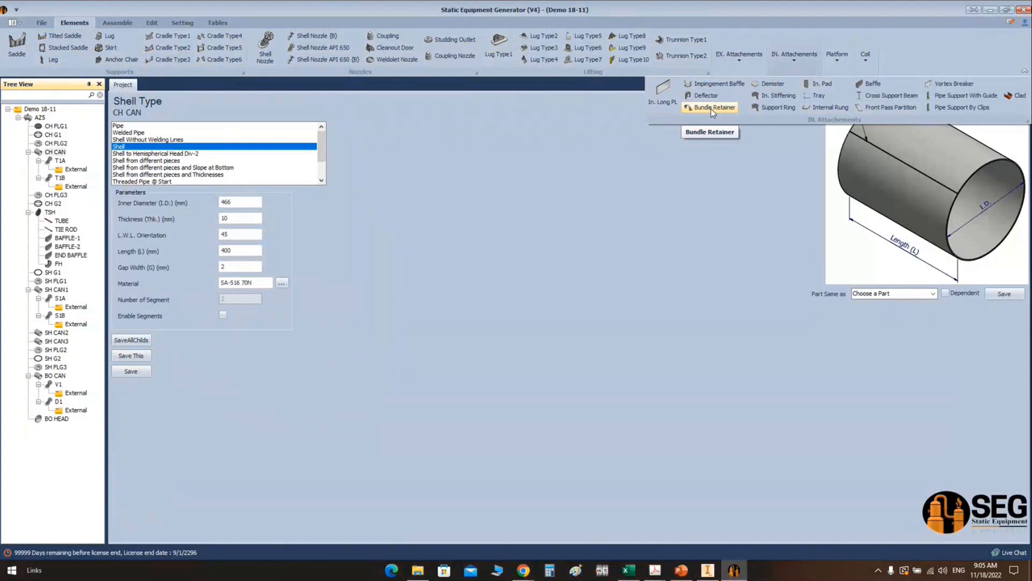
left_click(871, 108)
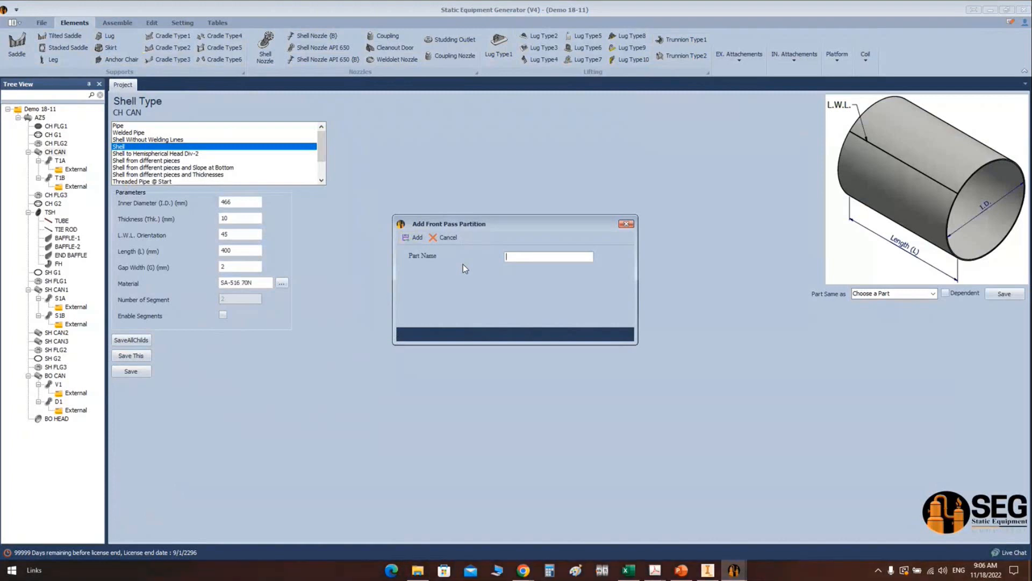
type("PASS PARTITION")
key("Return")
Step: Set PASS PARTITION to the 4 Passes type with left and right extensions of 85 mm
left_click(58, 196)
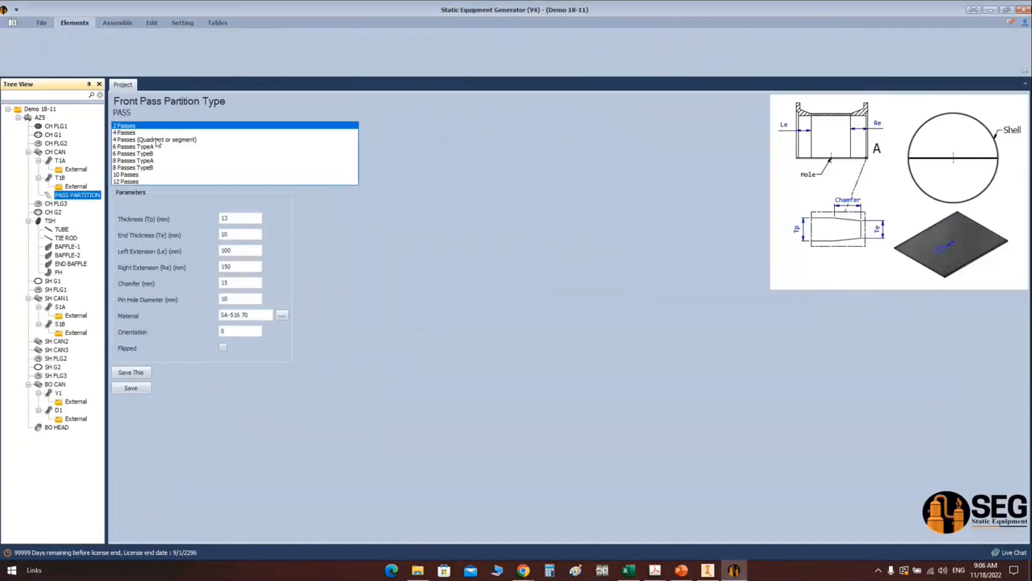
left_click(129, 134)
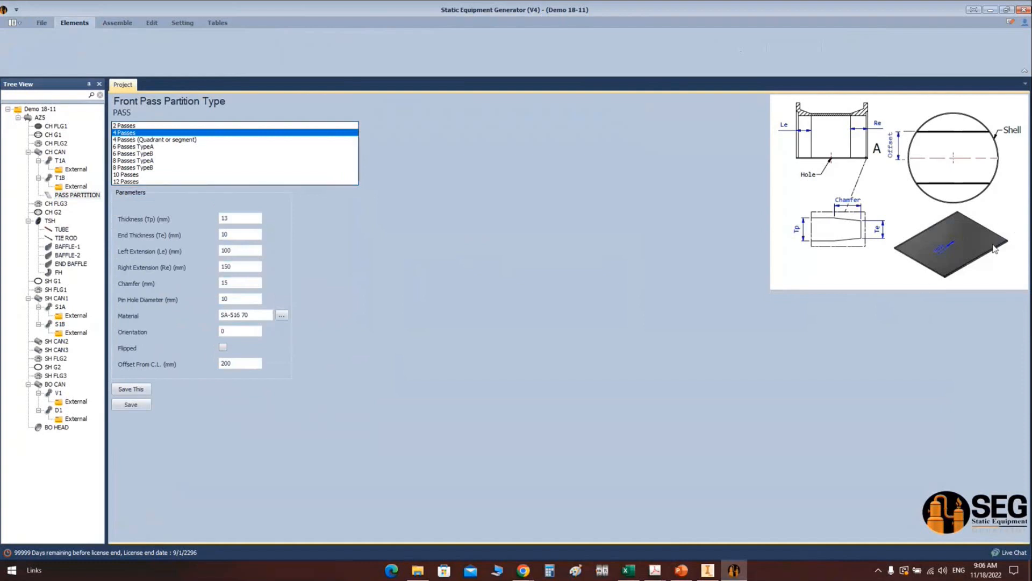
left_click(247, 220)
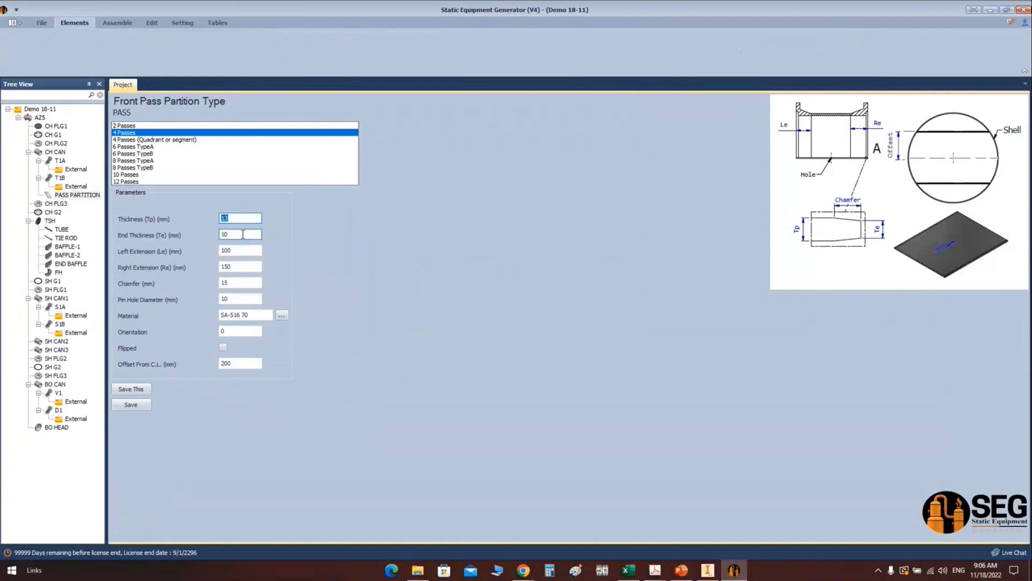
key("Tab")
key("Tab")
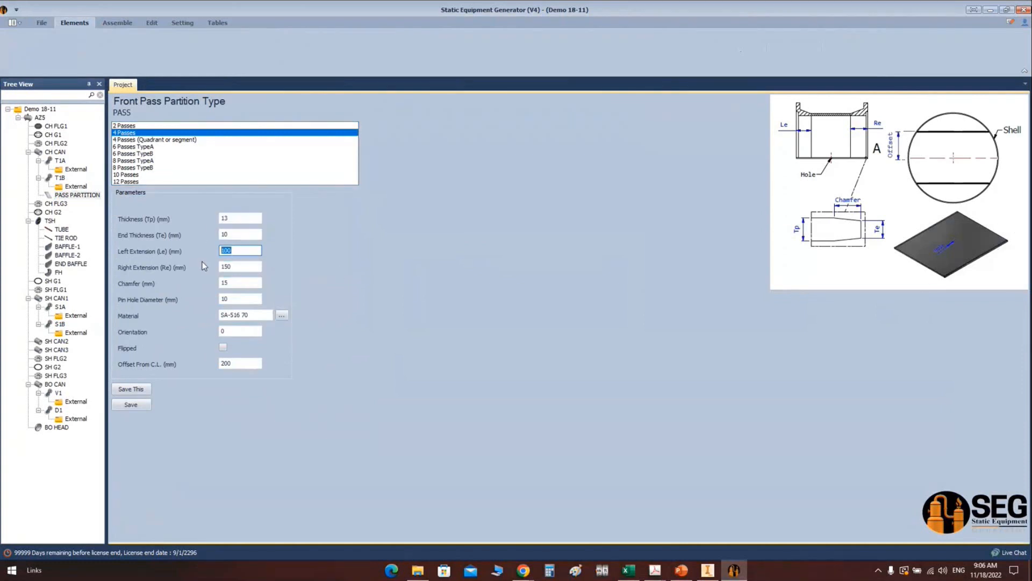
type("85")
key("Tab")
type("85")
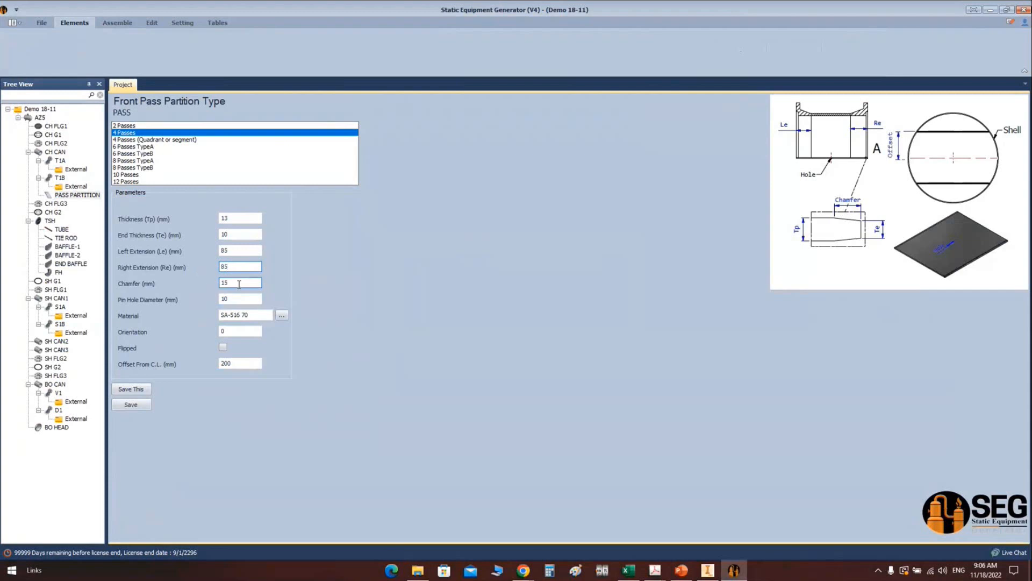
key("Tab")
key("Tab")
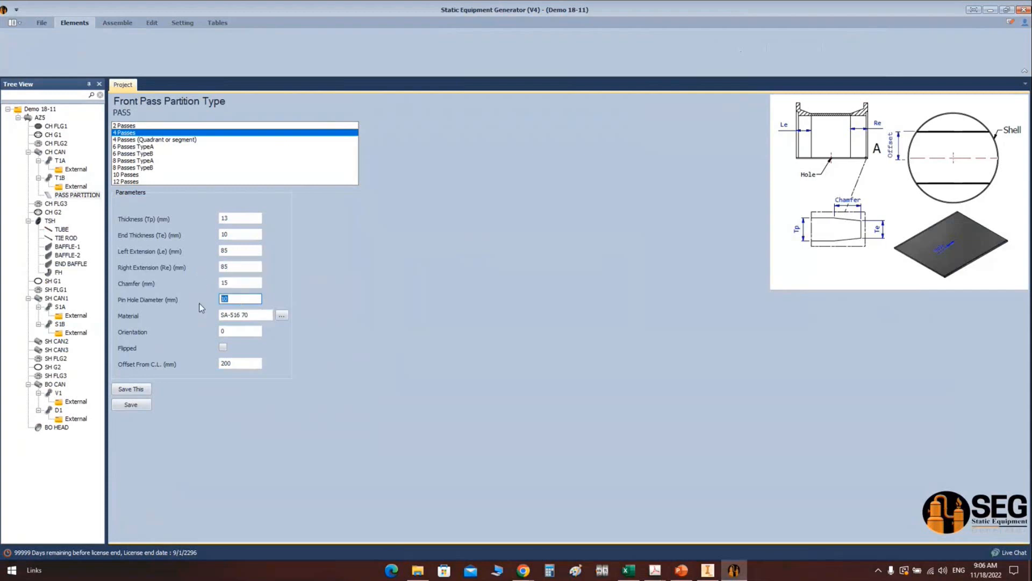
Step: Set the partition material to SA-516 70N and the offset from centre line to 74.17 mm, and save the part
left_click(268, 315)
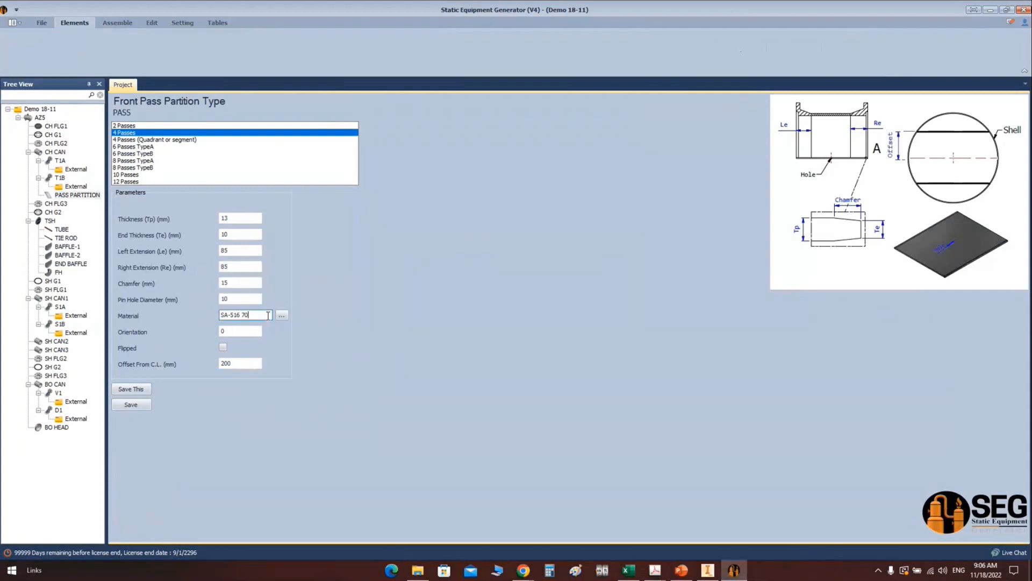
type("N")
left_click(252, 364)
double_click(252, 364)
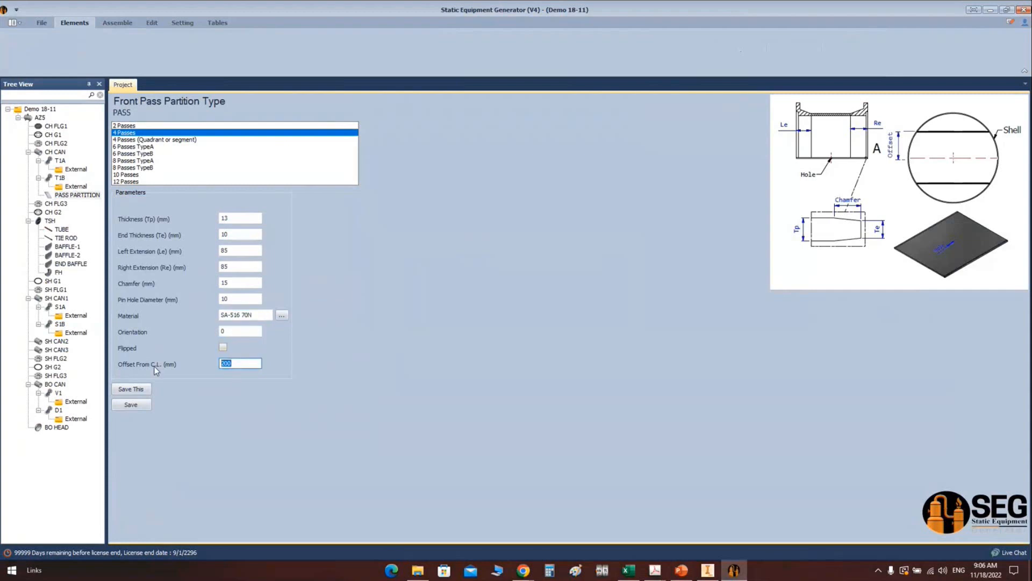
type("74.17")
left_click(138, 405)
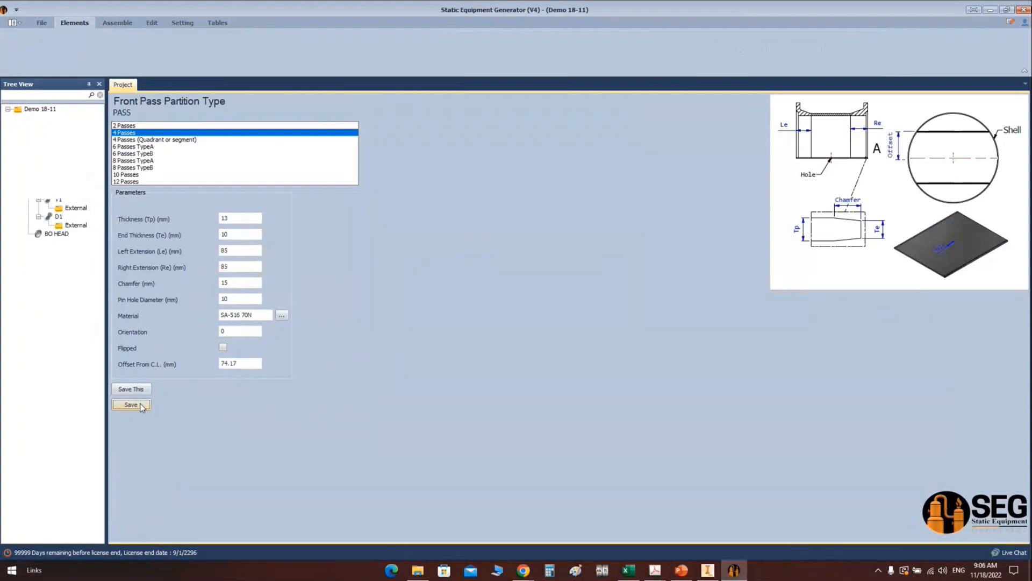
Step: Regenerate the assembly with the pass partition and half-section it in Inventor through the YZ plane
left_click(117, 23)
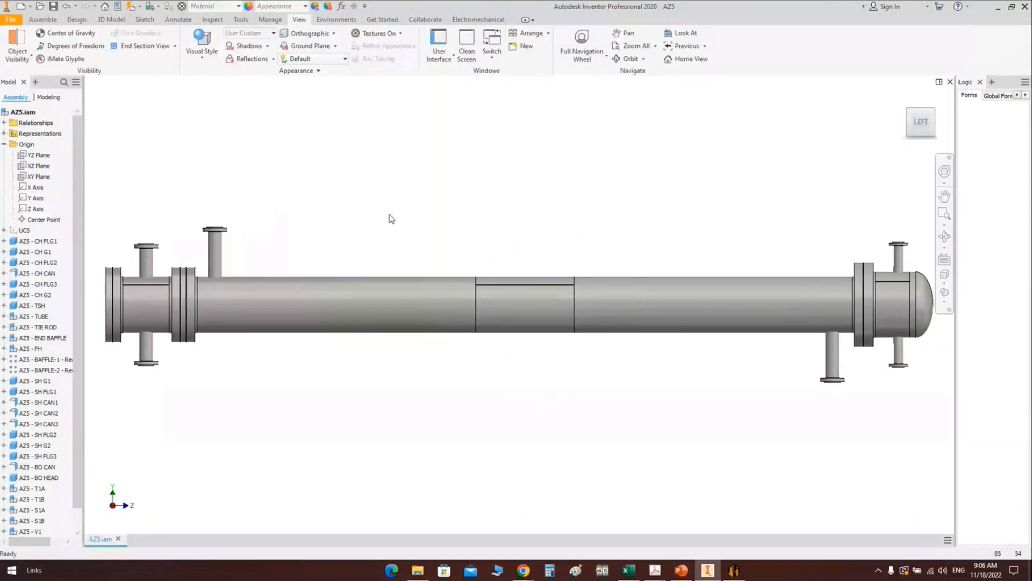
left_click(175, 47)
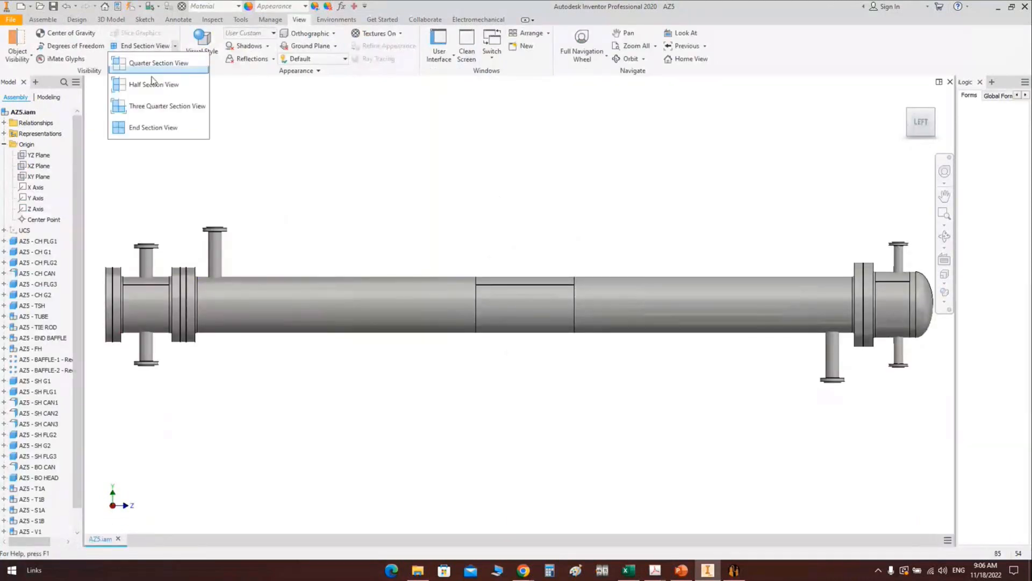
left_click(153, 84)
left_click(39, 155)
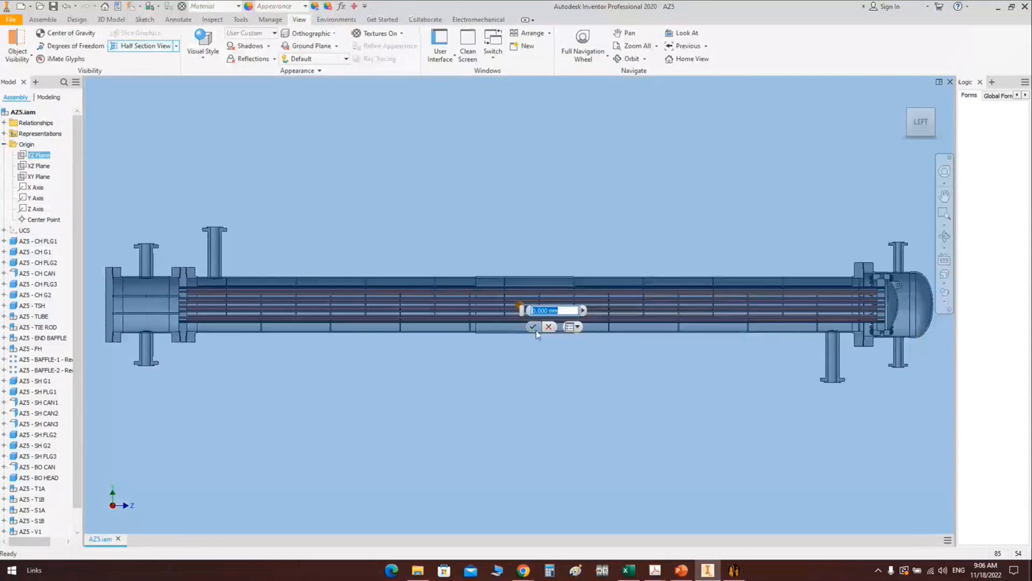
left_click(535, 329)
Step: Examine how the two pass partition plates fit into the grooves of the channel cover flange
left_click(945, 237)
left_click_drag(479, 334, 464, 343)
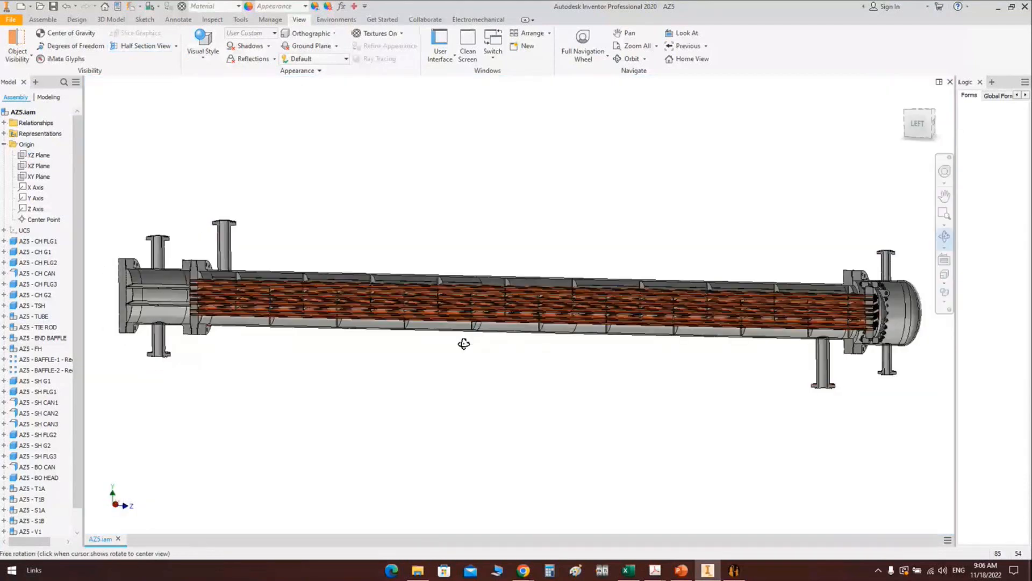
scroll(181, 299, "up", 5)
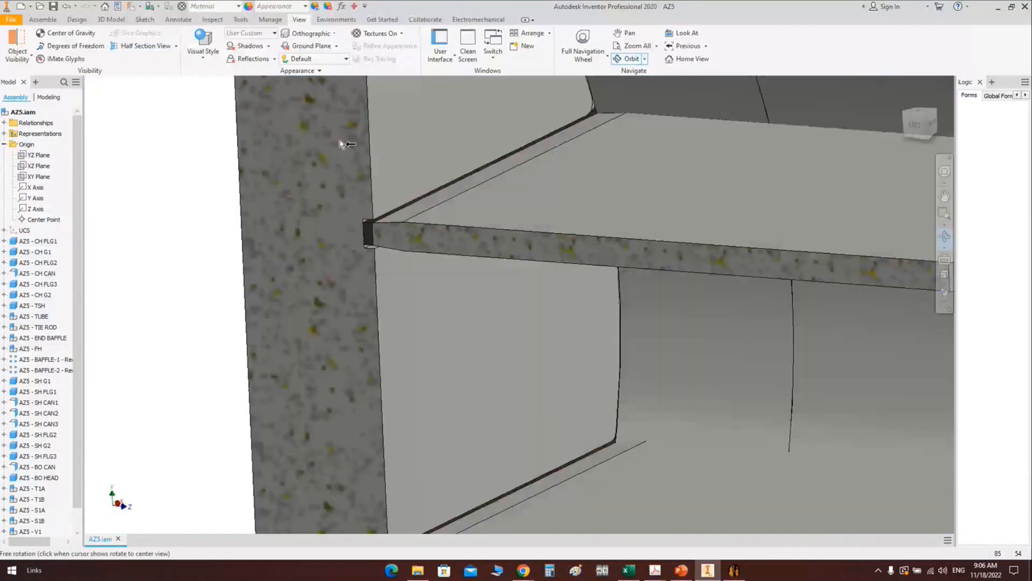
scroll(365, 231, "up", 5)
scroll(333, 215, "down", 5)
scroll(319, 207, "up", 5)
scroll(319, 207, "down", 5)
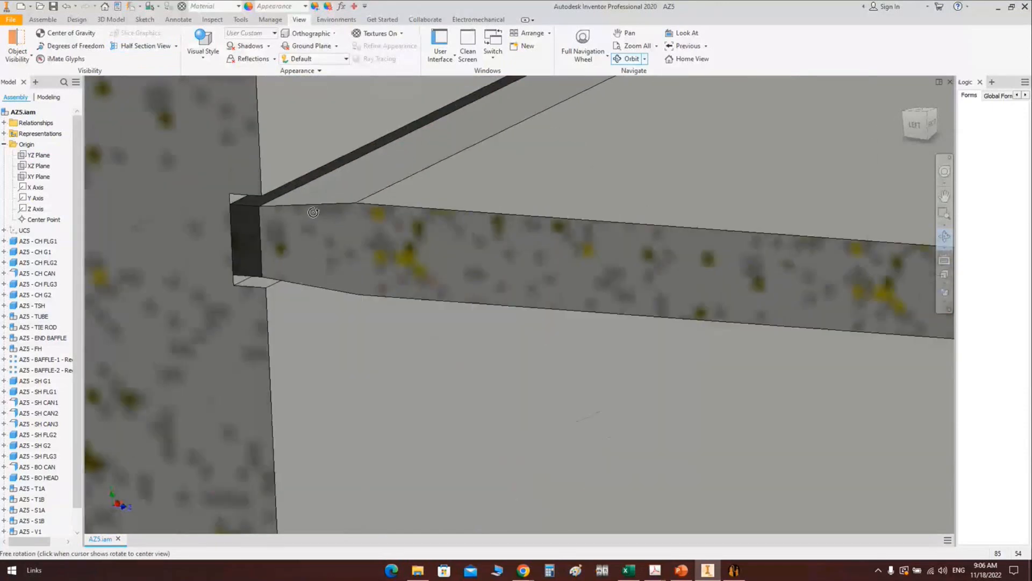
left_click_drag(422, 276, 280, 245)
scroll(439, 276, "down", 3)
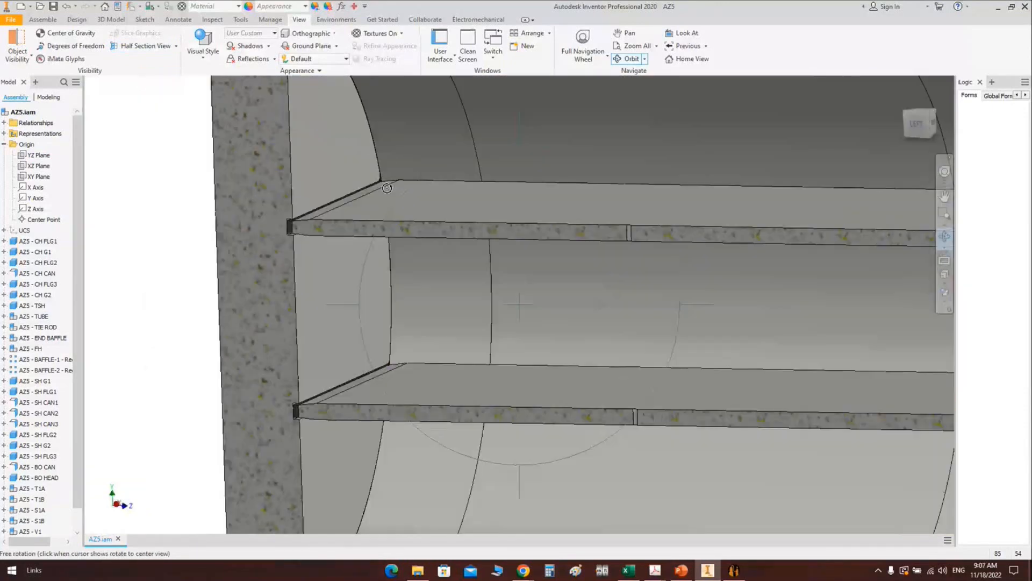
scroll(279, 248, "up", 5)
scroll(272, 242, "down", 2)
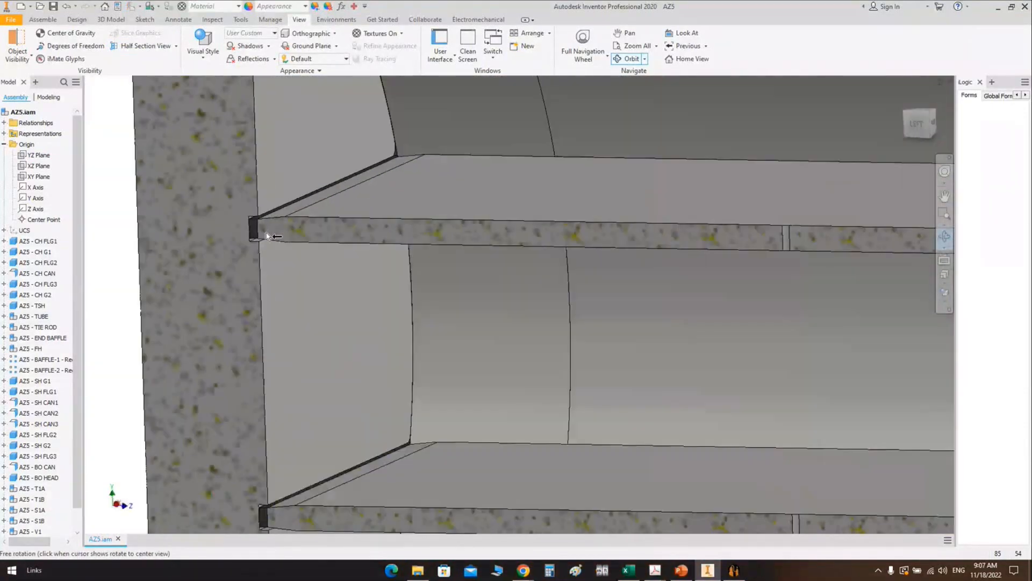
scroll(267, 237, "down", 5)
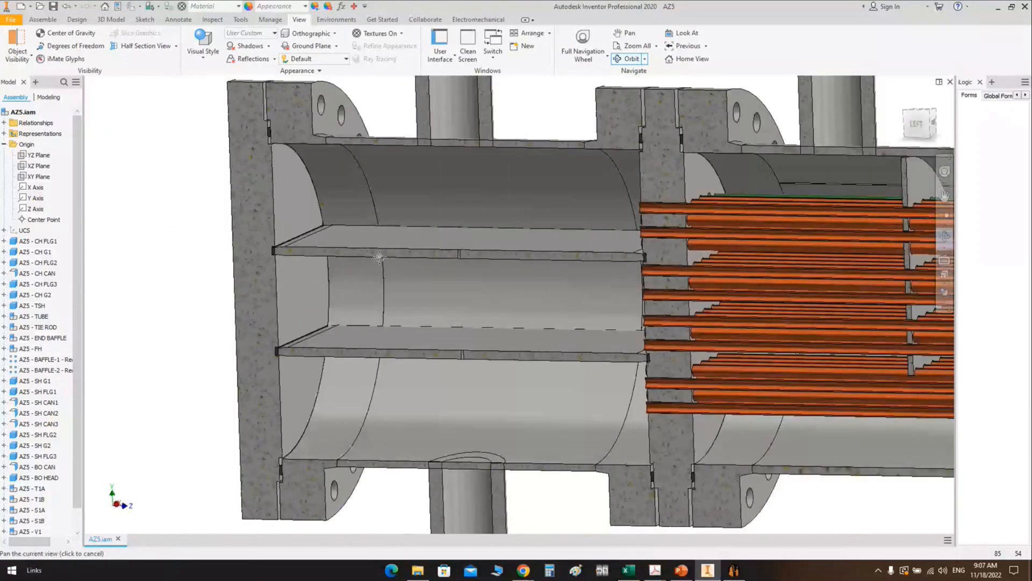
Step: Examine the chamfered partition plate ends where they meet the tubesheet grooves
left_click_drag(380, 258, 605, 302)
middle_click_drag(606, 301, 640, 325, "shift")
scroll(532, 248, "up", 4)
middle_click_drag(533, 248, 330, 241)
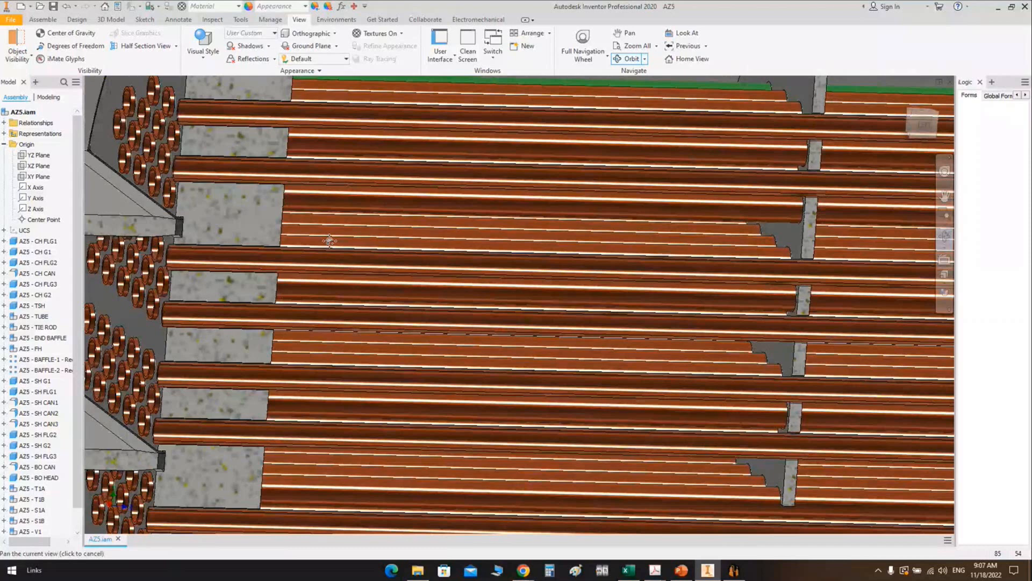
middle_click_drag(330, 241, 806, 290)
scroll(603, 274, "up", 3)
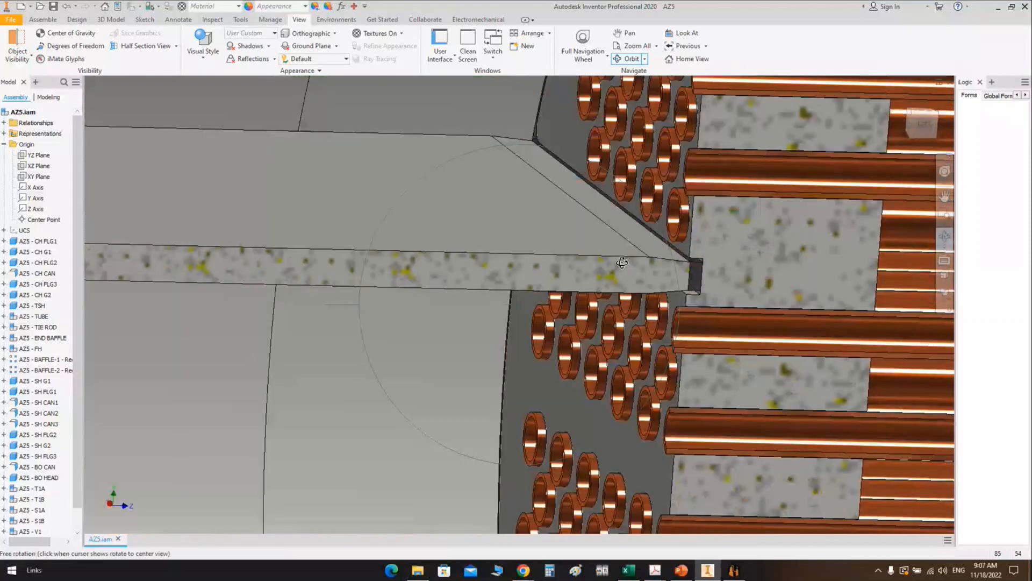
Step: Inspect the partition plate's end at the tubesheet and check the left and right extension parameters in Static Equipment Generator
scroll(508, 462, "down", 2)
middle_click_drag(508, 463, 614, 218)
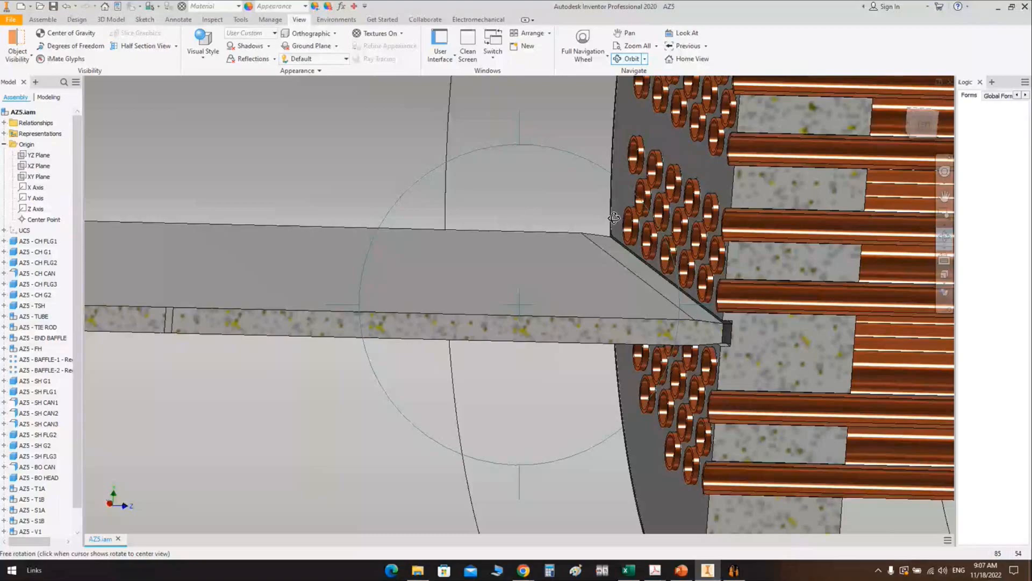
key("alt+Tab")
left_click_drag(232, 250, 202, 250)
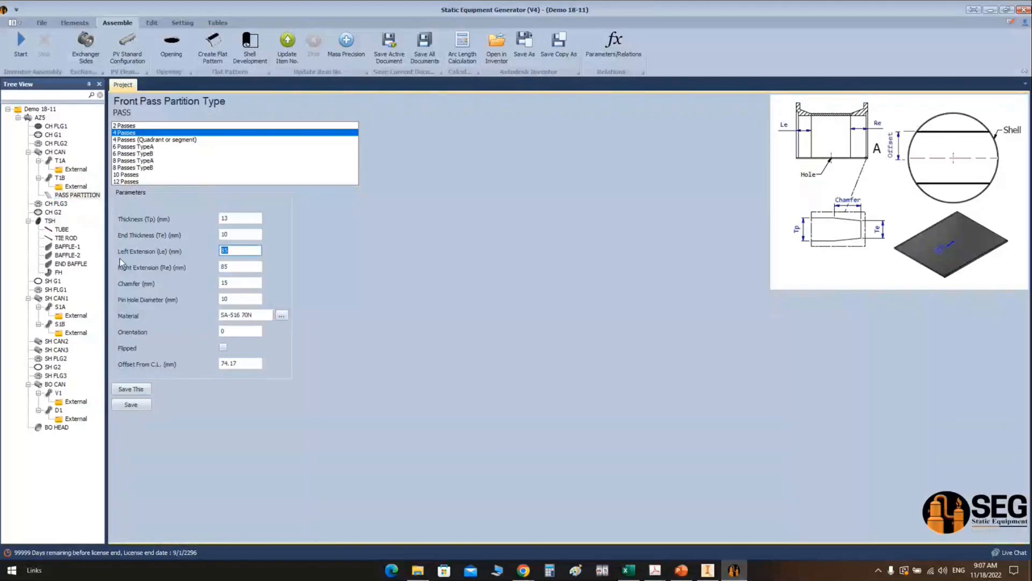
left_click(230, 266)
double_click(229, 266)
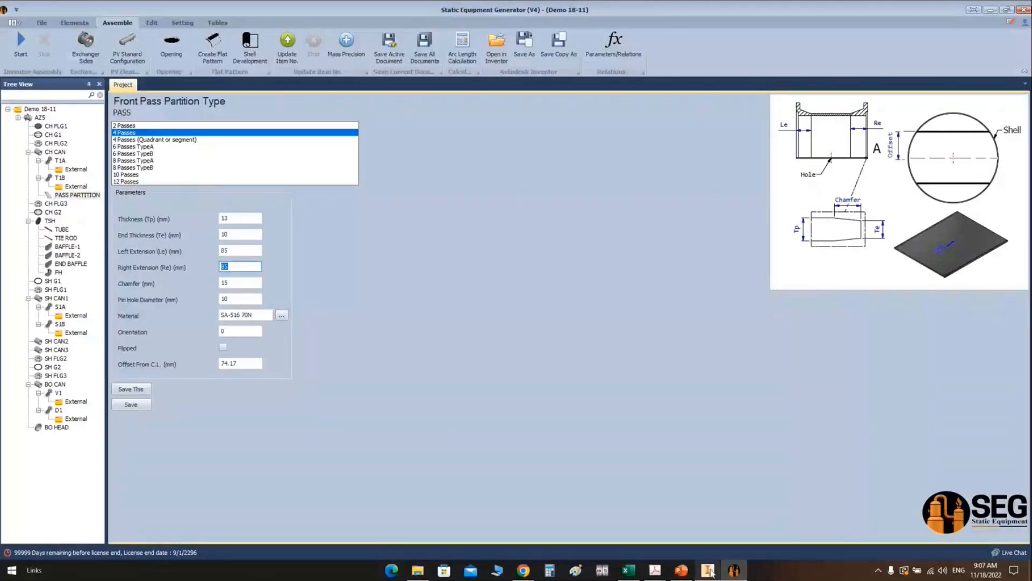
Step: Examine in Inventor how far the partition plate extends from the channel can to the cover flange groove
left_click(709, 570)
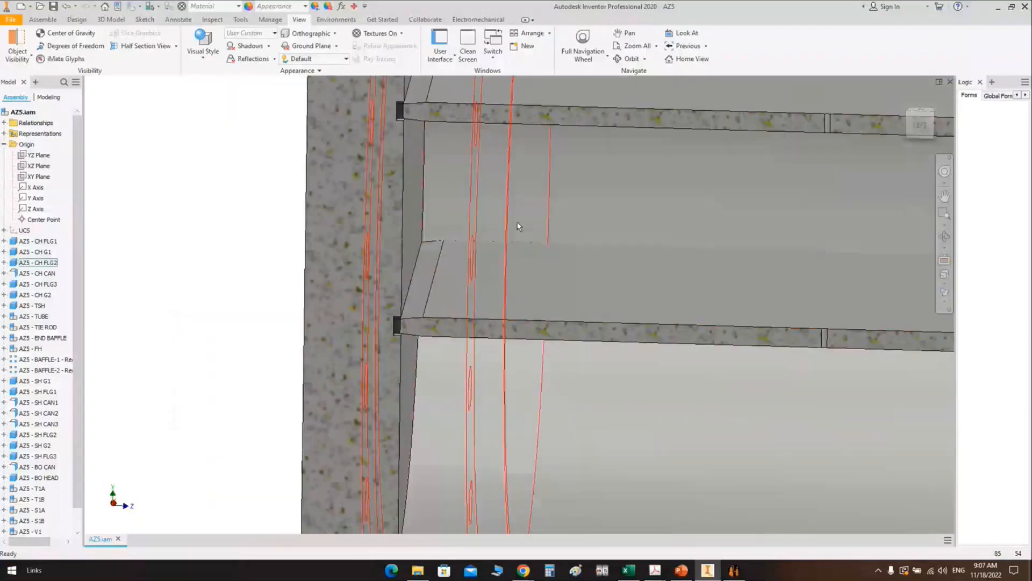
middle_click_drag(562, 110, 587, 233)
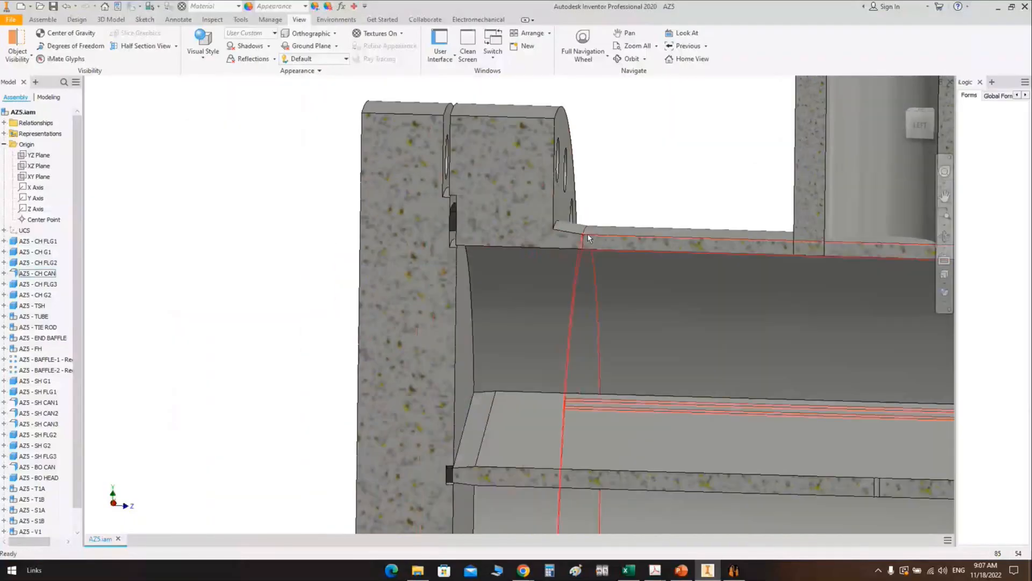
scroll(587, 234, "down", 3)
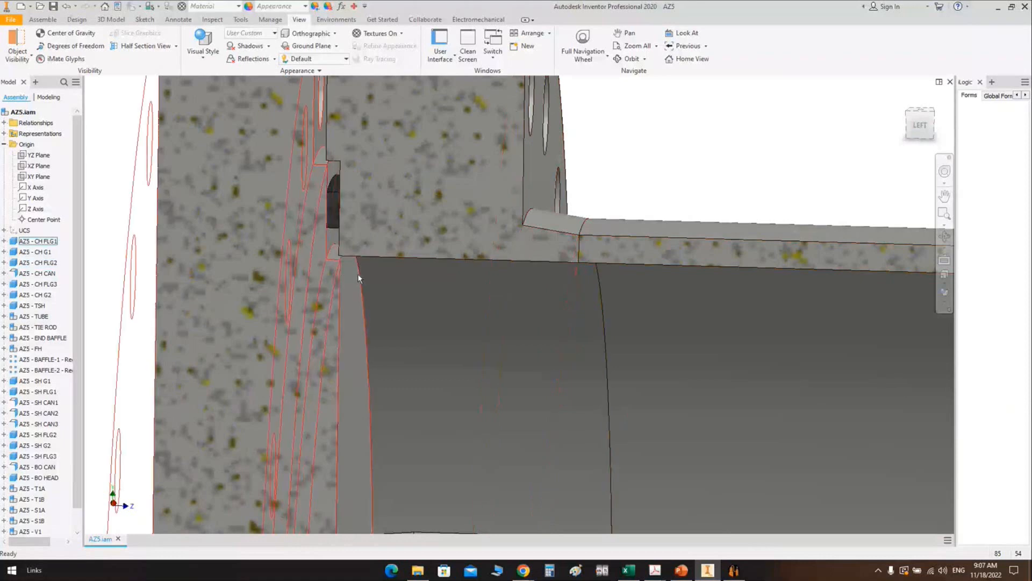
middle_click_drag(361, 224, 362, 220)
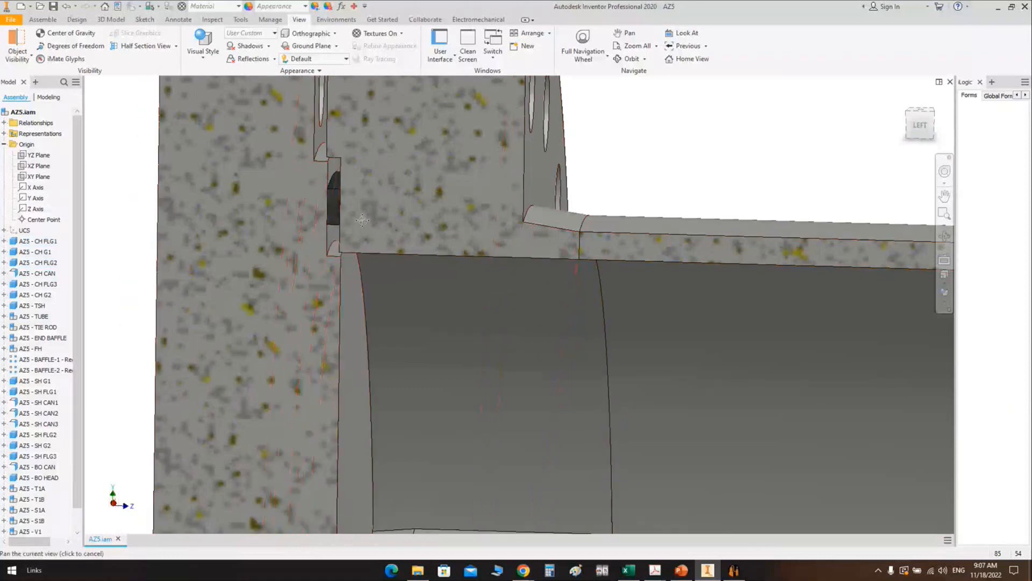
scroll(395, 284, "up", 4)
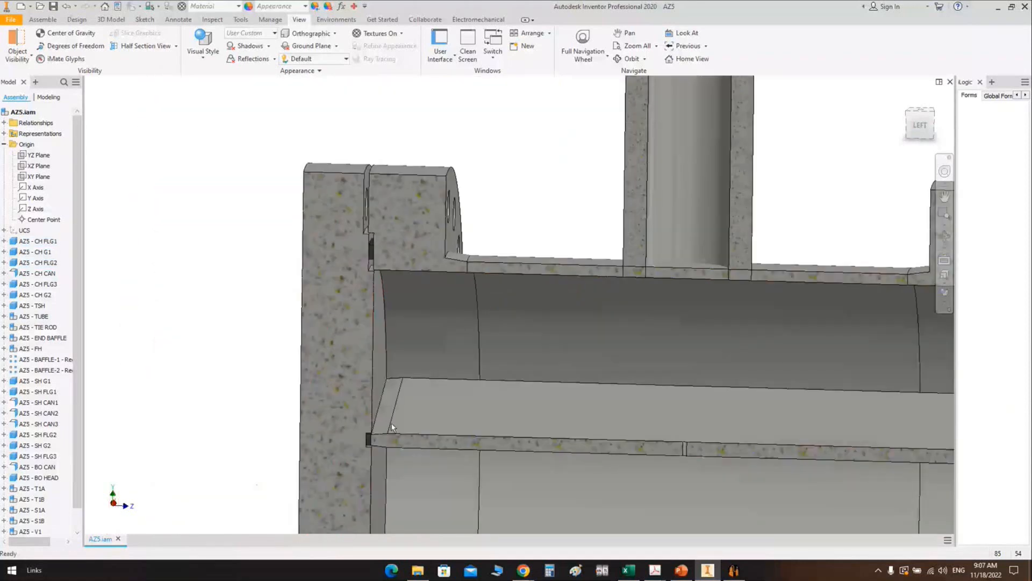
Step: Show the whole exchanger and end the half-section view
key("Home")
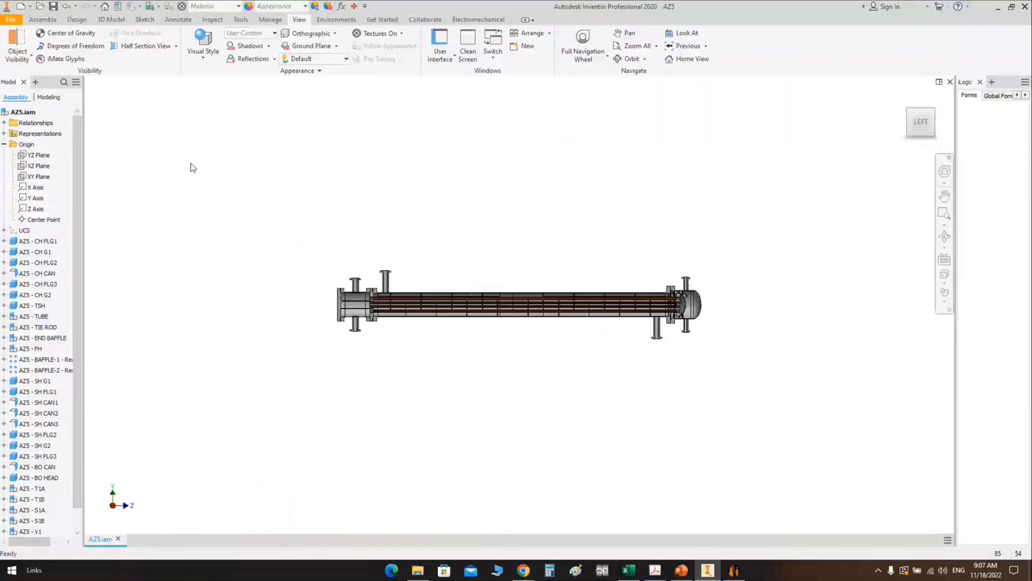
left_click(176, 46)
left_click(146, 128)
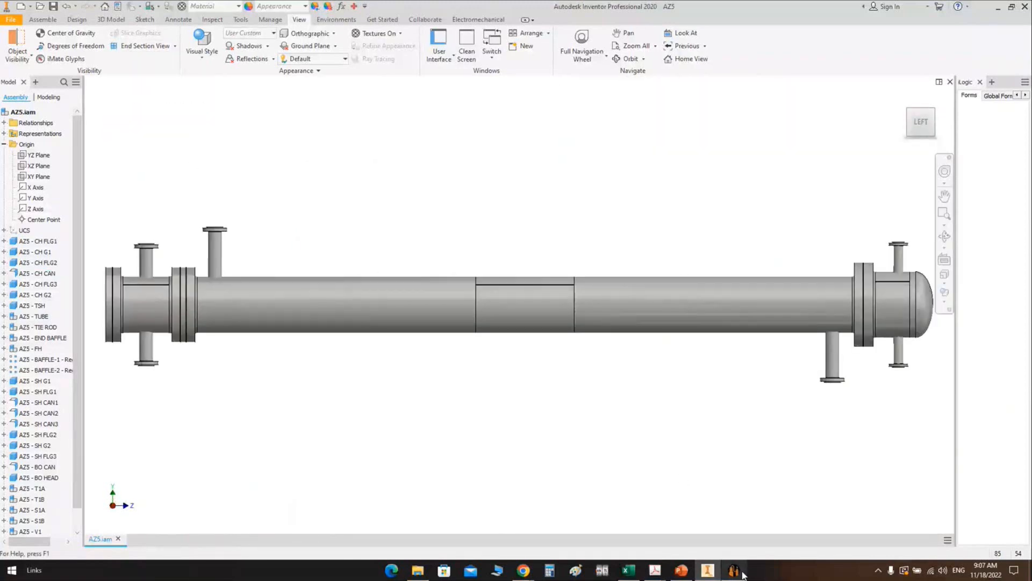
Step: Consult the Thermal Report slide in PowerPoint and return to the exchanger assembly in Inventor
mouse_move(739, 574)
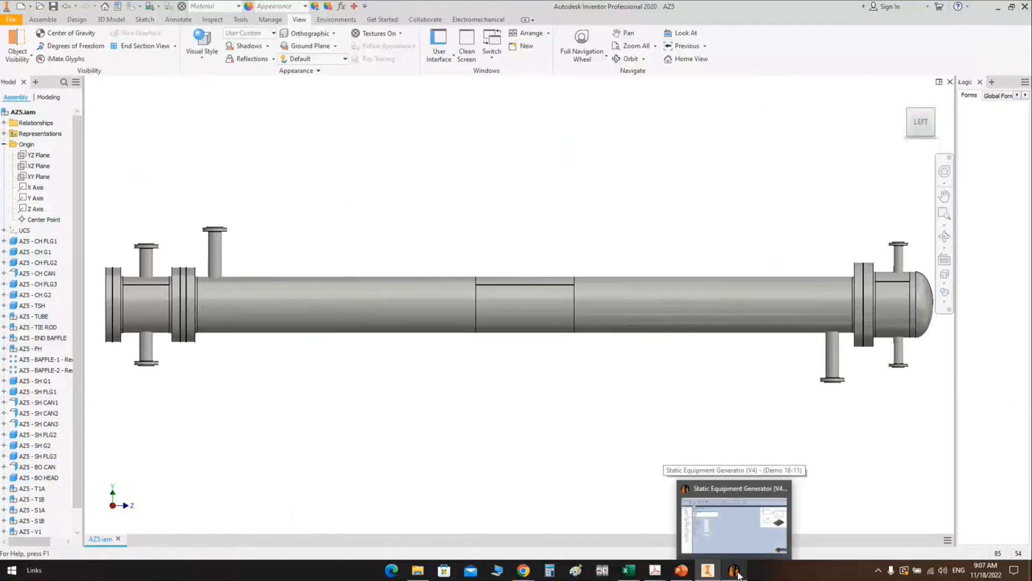
mouse_move(628, 570)
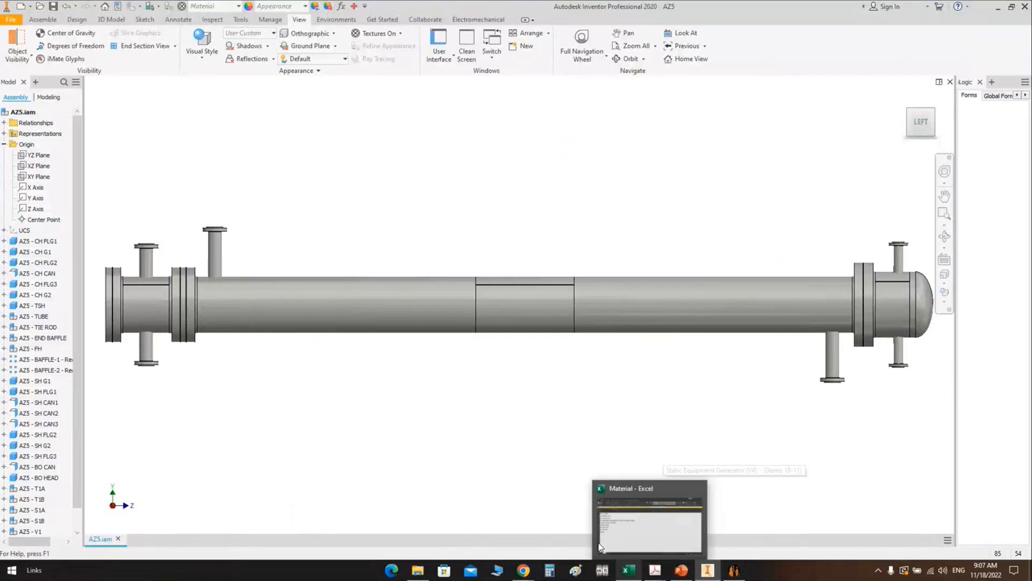
left_click(683, 572)
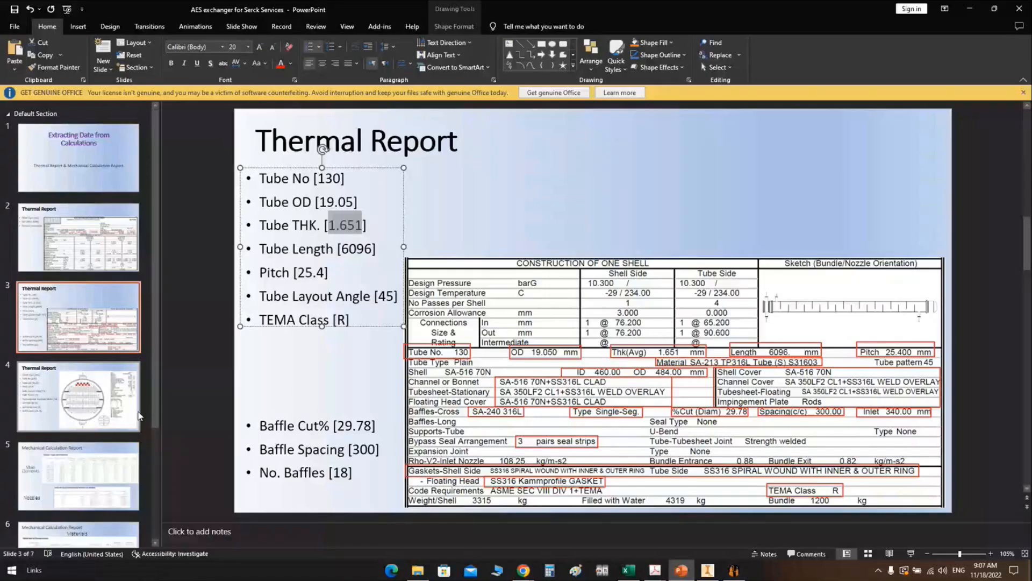
left_click(707, 570)
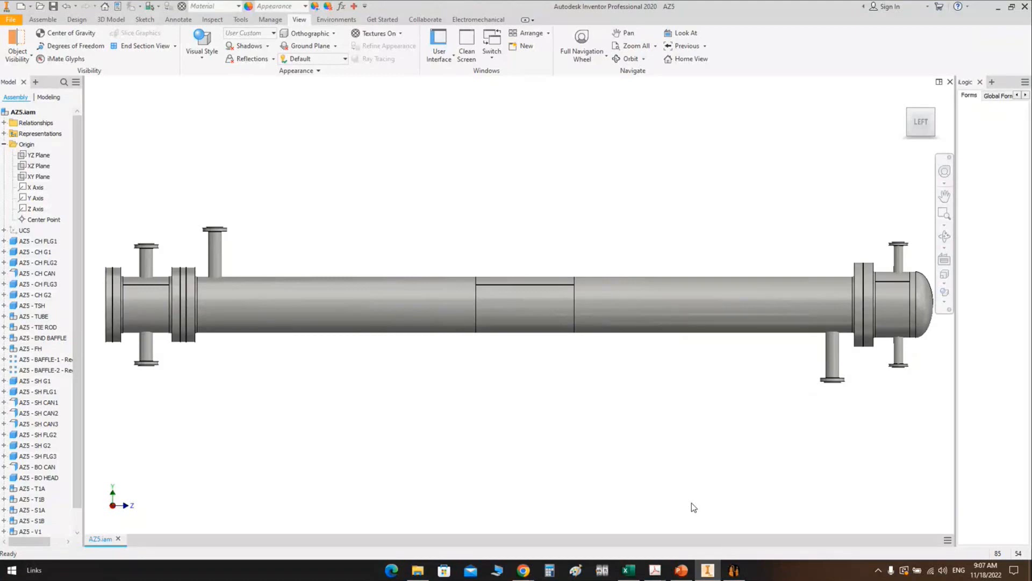
scroll(691, 502, "up", 3)
middle_click(753, 453)
middle_click(754, 453)
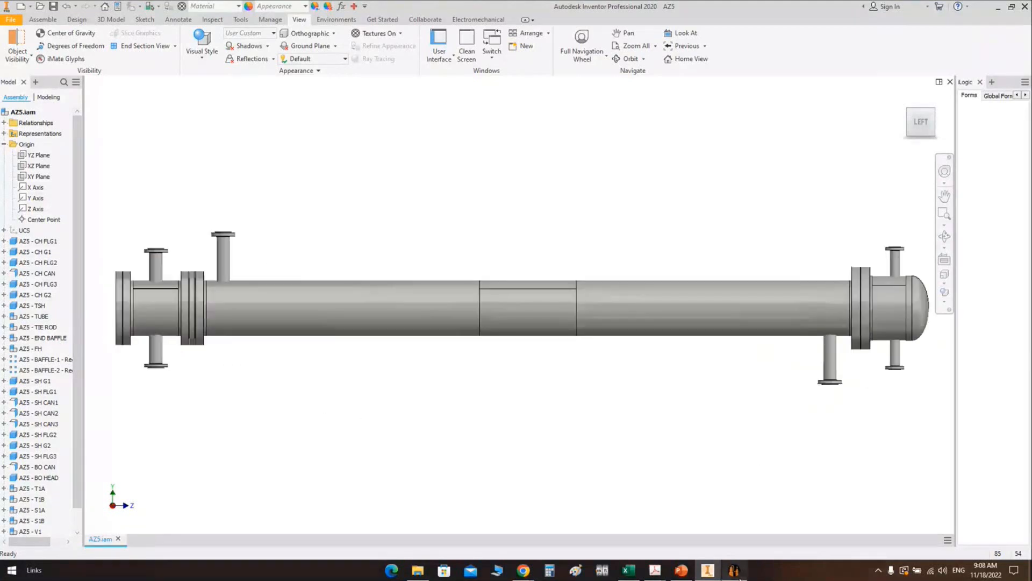
Step: Select SH CAN1 in Static Equipment Generator and locate that shell can on the Inventor assembly as the saddle's position
left_click(737, 574)
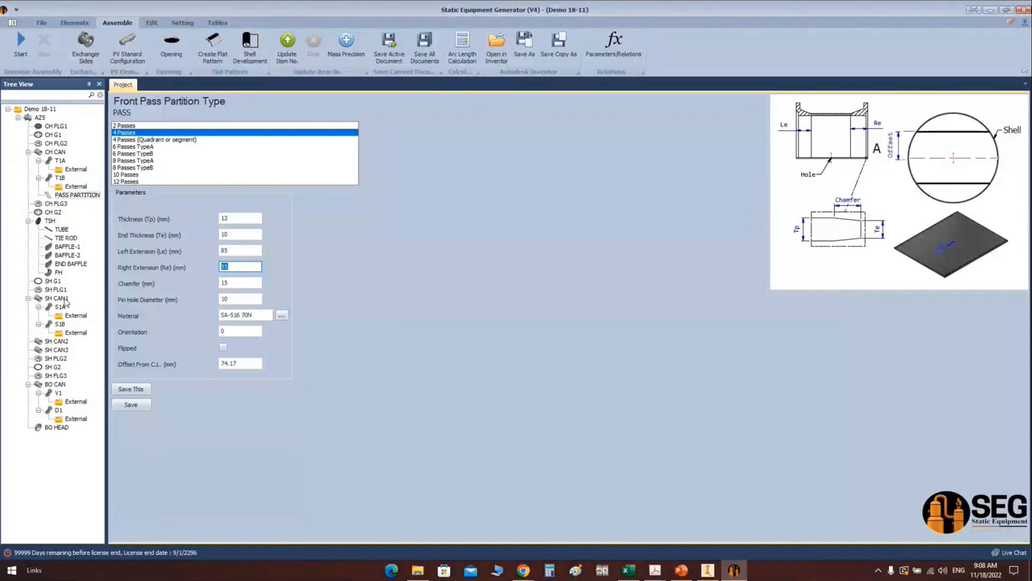
left_click(64, 299)
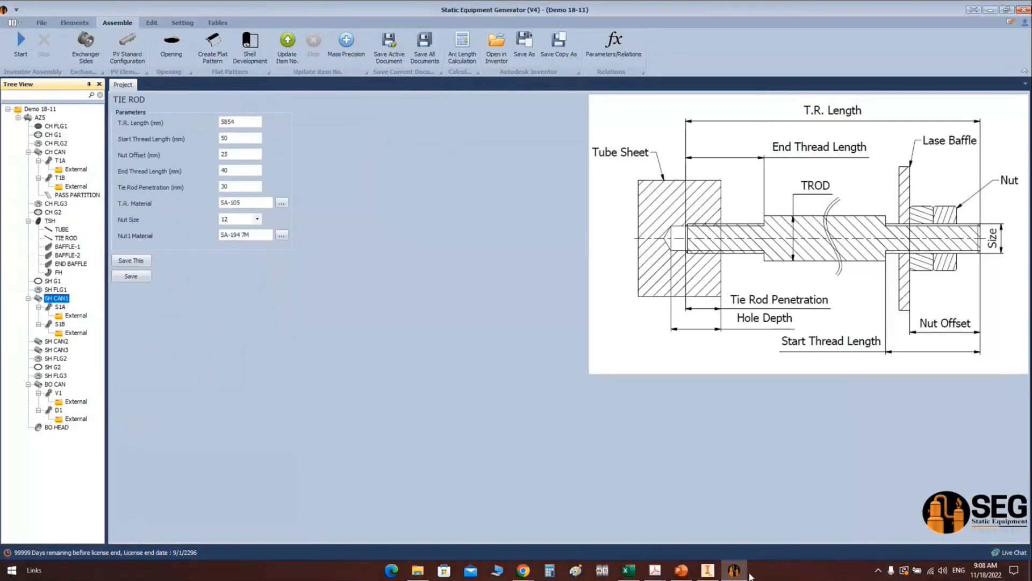
left_click(717, 571)
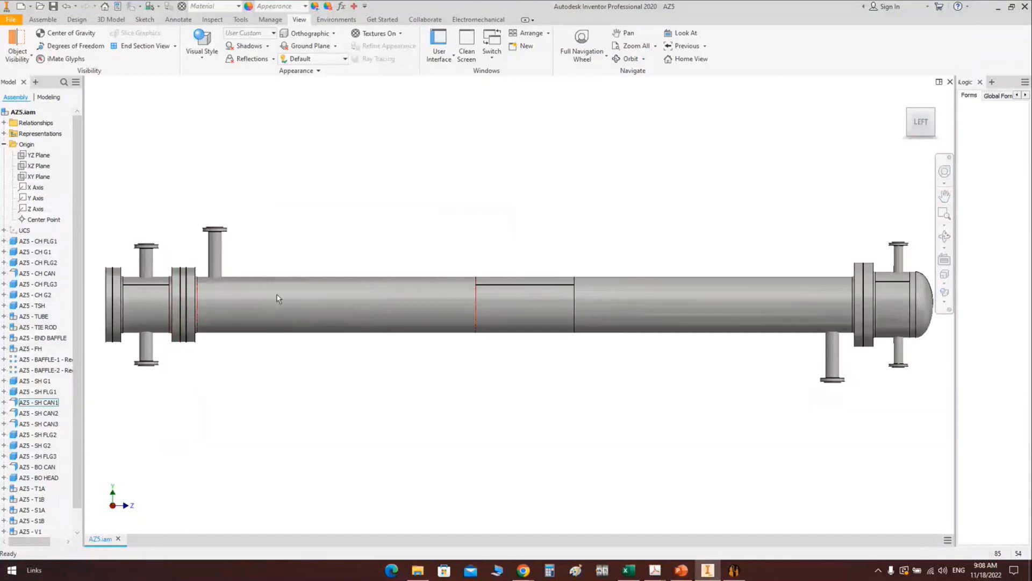
left_click_drag(305, 244, 246, 393)
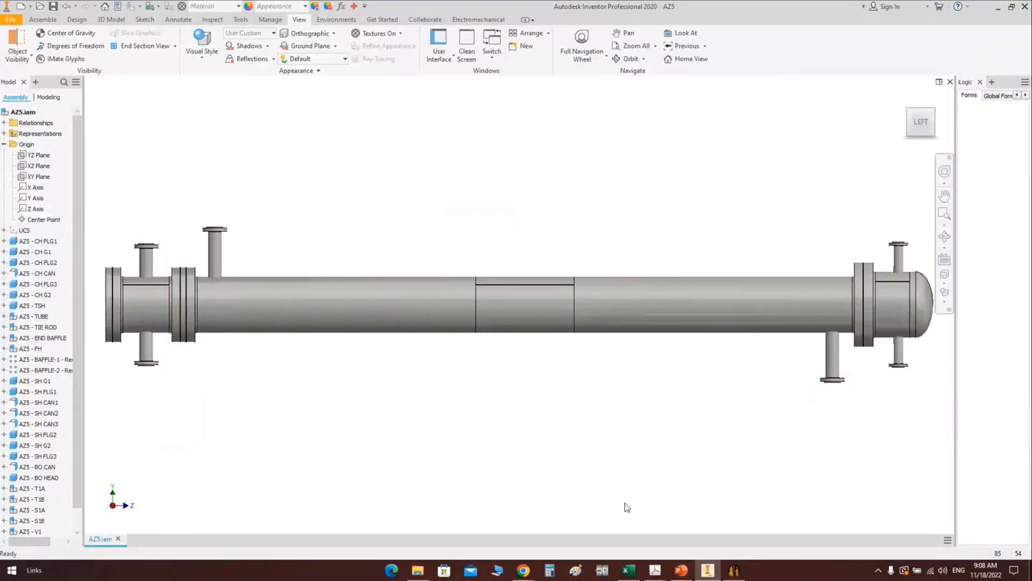
Step: Add a saddle named LEFT SADDLE to SH CAN1 in Static Equipment Generator
left_click(734, 569)
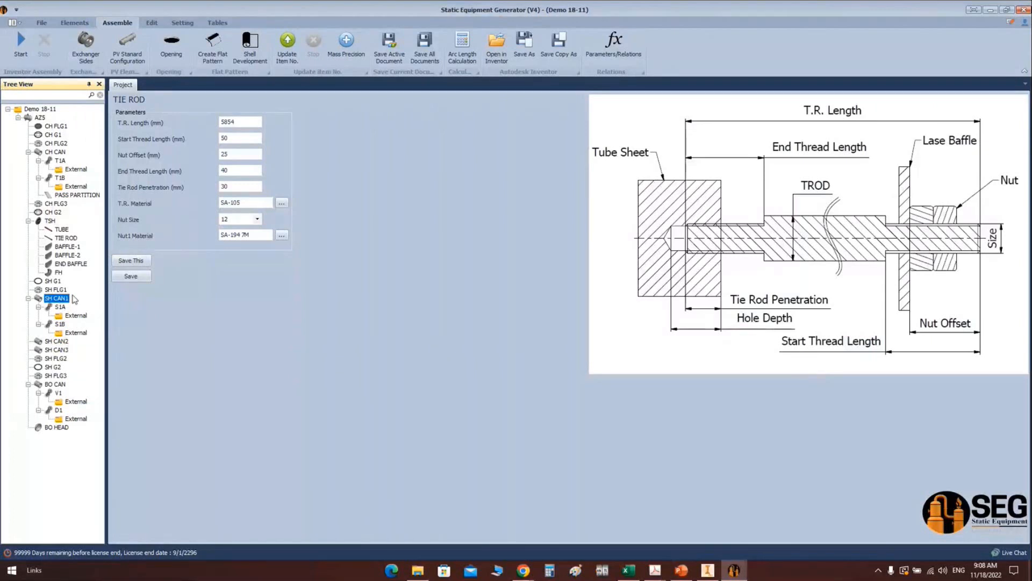
left_click(74, 23)
left_click(16, 45)
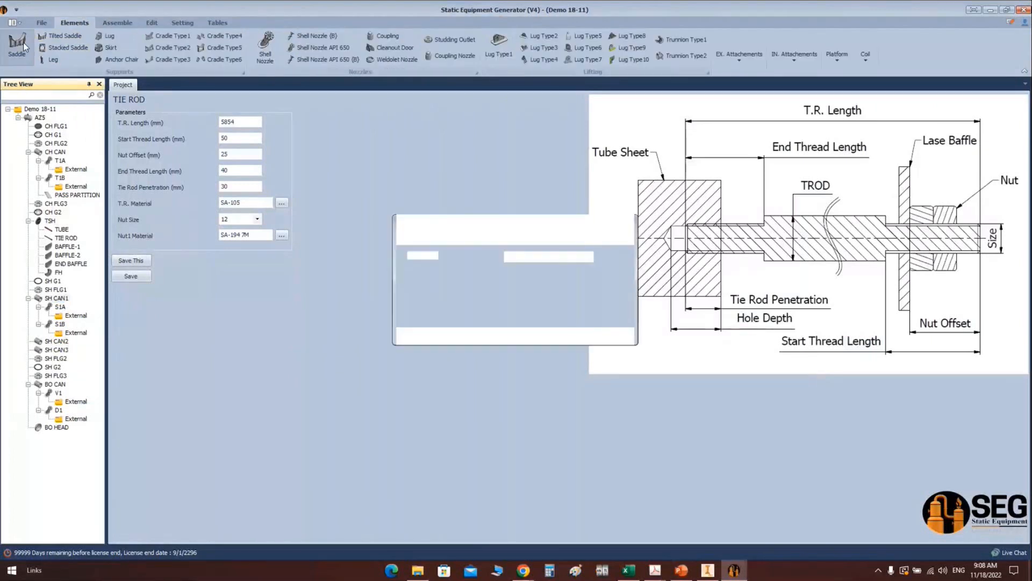
type("LEF")
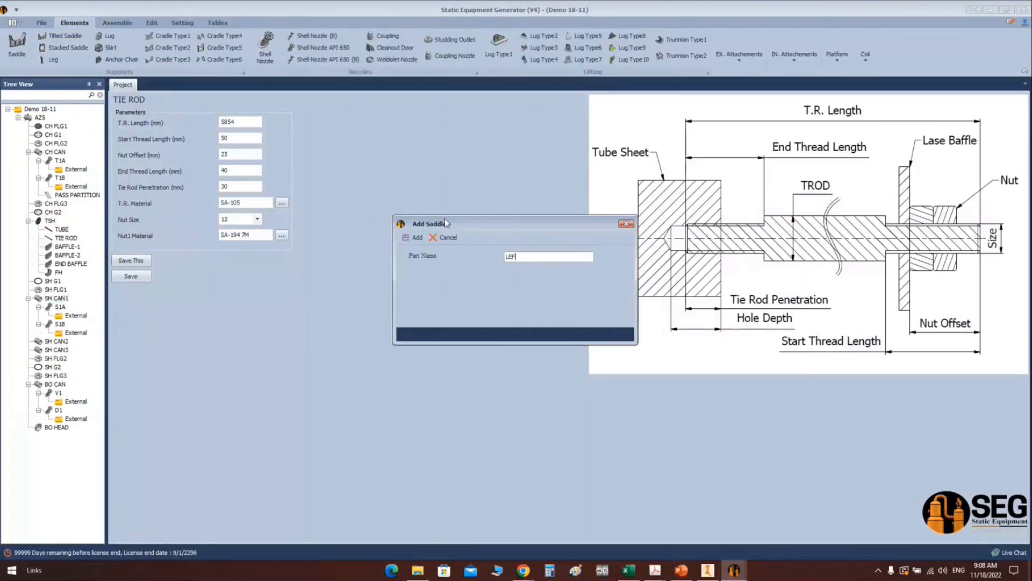
type("T SADDLE")
key("Return")
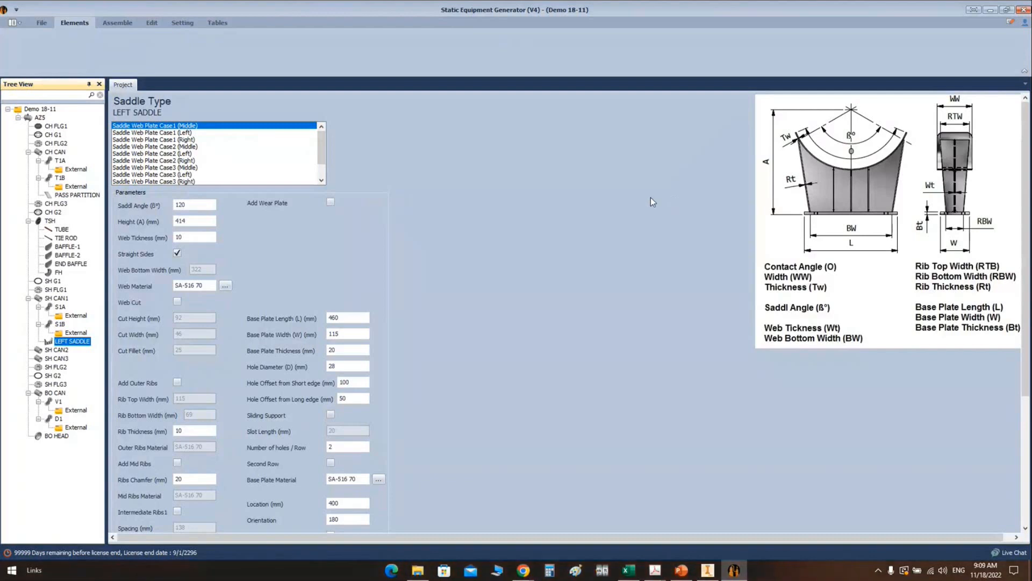
Step: Set the left saddle's height to 718 mm and its web thickness to 14 mm
left_click(191, 205)
double_click(191, 205)
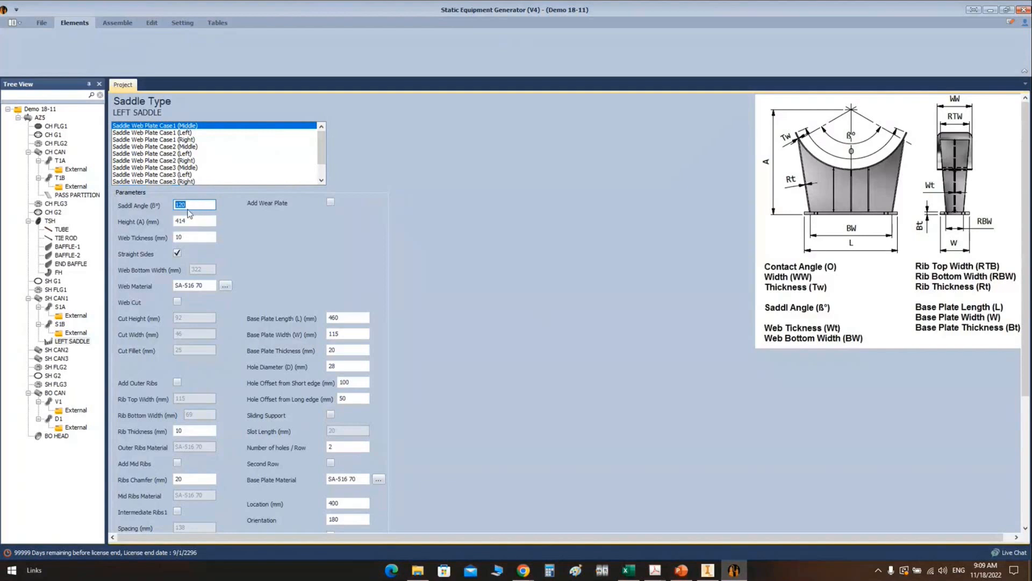
key("Tab")
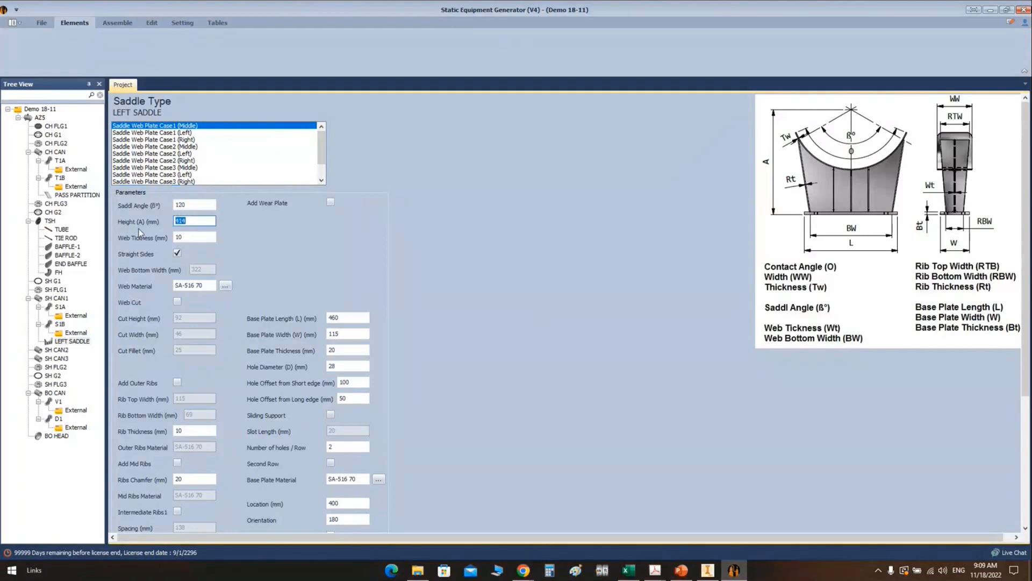
type("718")
left_click(184, 234)
key("Tab")
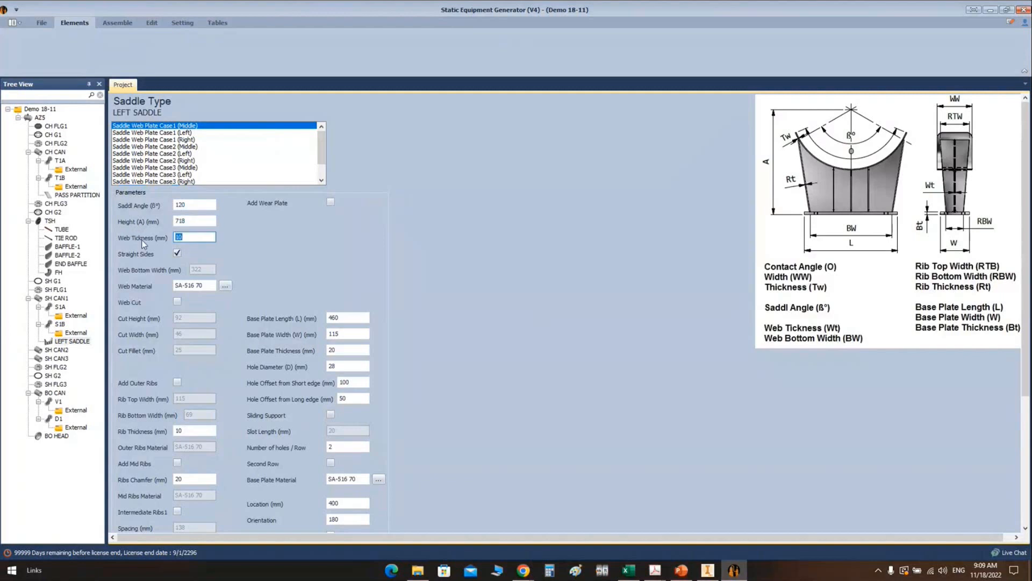
type("14")
Step: Add a wear plate with contact angle 132, width 250 mm, thickness 12 mm and material SA-516 70N
left_click(330, 202)
key("Tab")
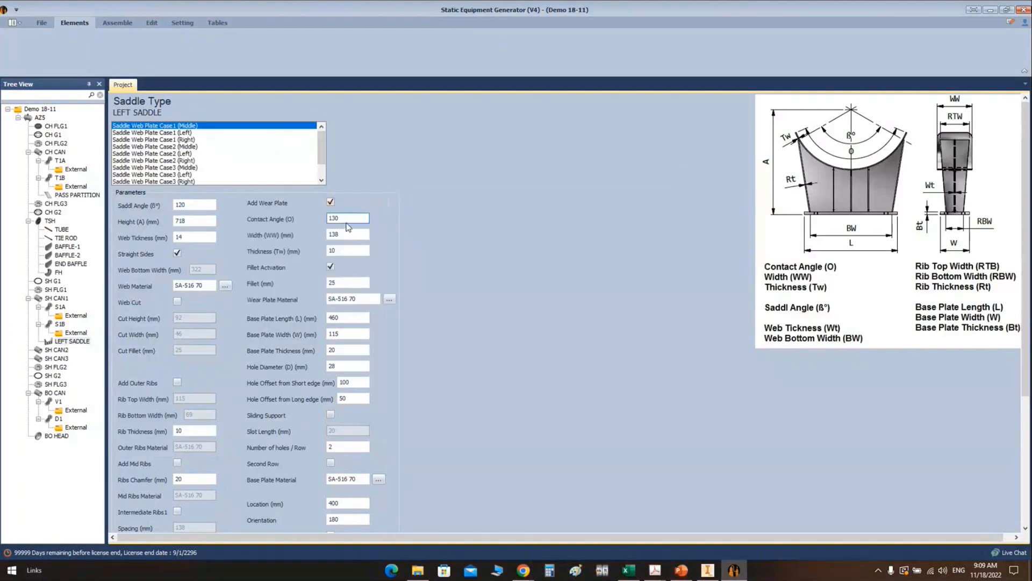
type("132")
key("Tab")
type("250")
key("Tab")
type("12")
left_click(347, 298)
type("N")
Step: Set the saddle's base plate length to 650 mm and width to 170 mm
key("Tab")
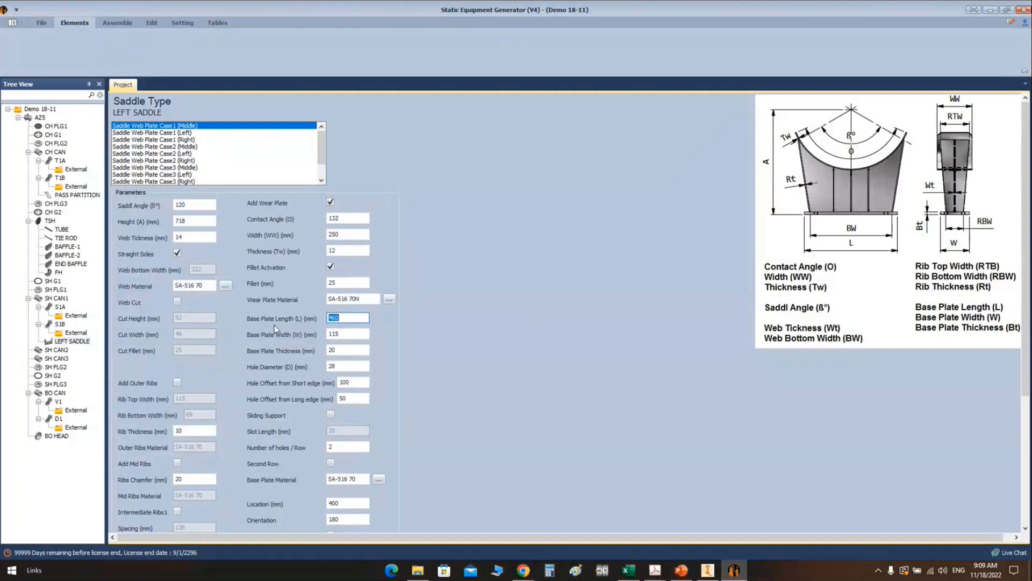
type("650")
left_click(332, 334)
double_click(331, 335)
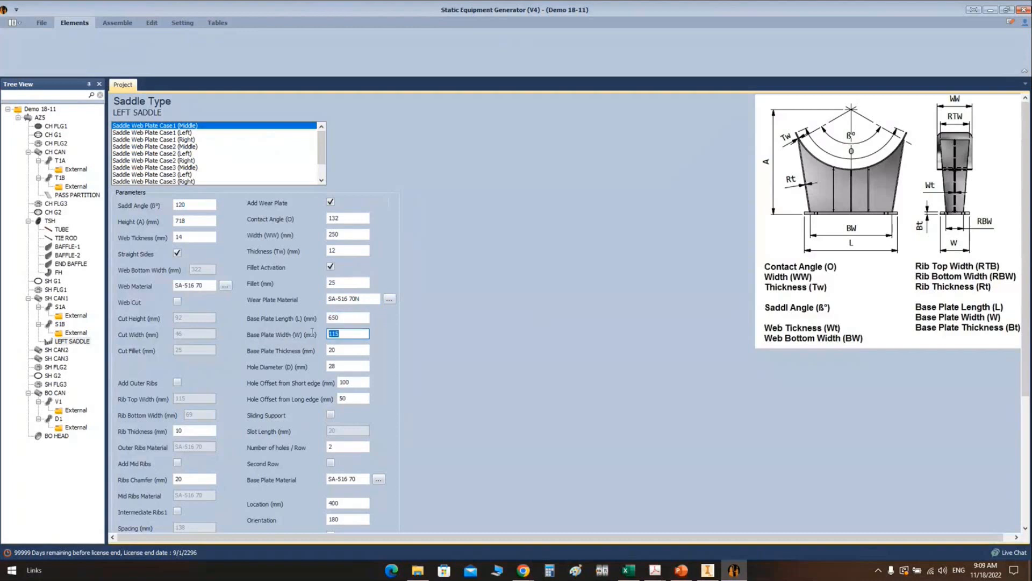
type("170")
key("Tab")
Step: Set the base plate hole diameter to 40 mm, with offsets of 50 mm from the short edge and 40 mm from the long edge
key("Tab")
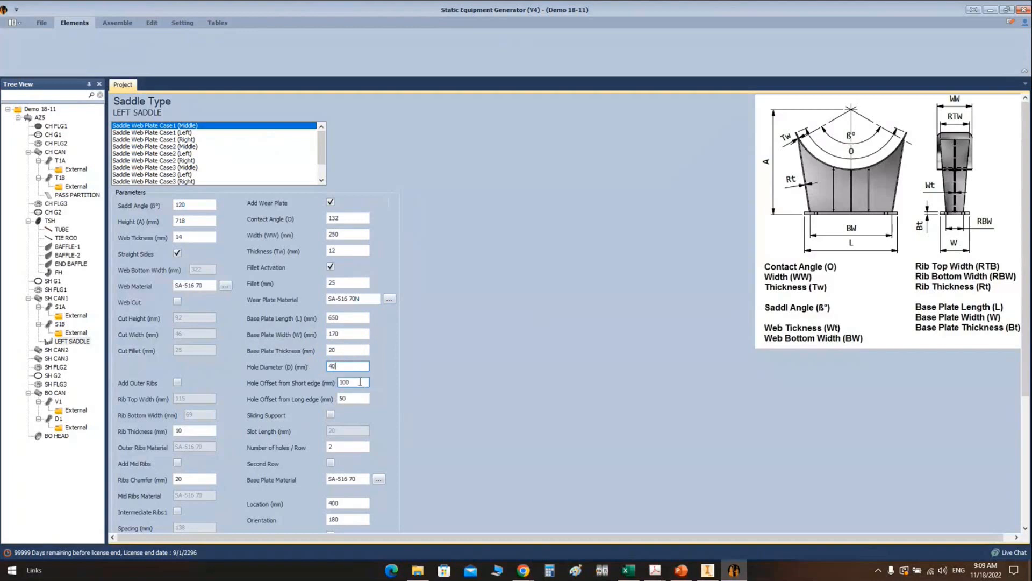
key("Tab")
type("50")
key("Tab")
type("4")
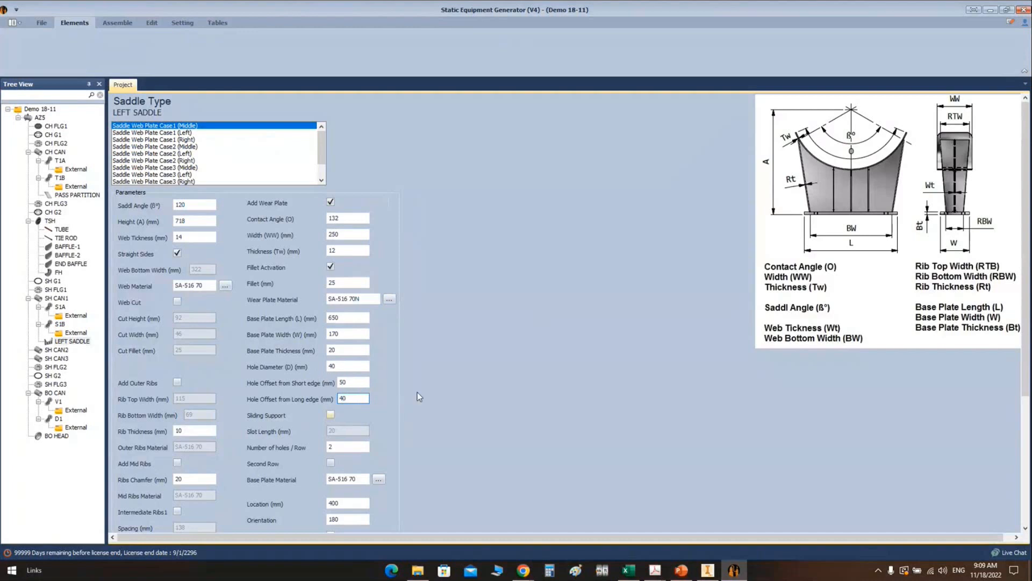
Step: Set the base plate material and the web material to SA-516 70N
scroll(417, 392, "down", 1)
left_click(358, 414)
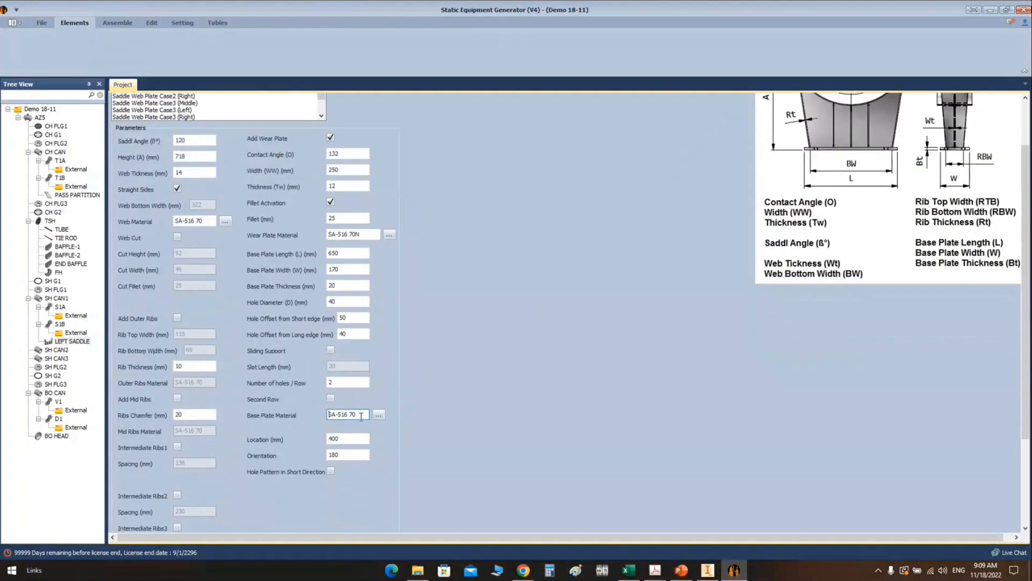
type("N")
left_click(207, 220)
type("N")
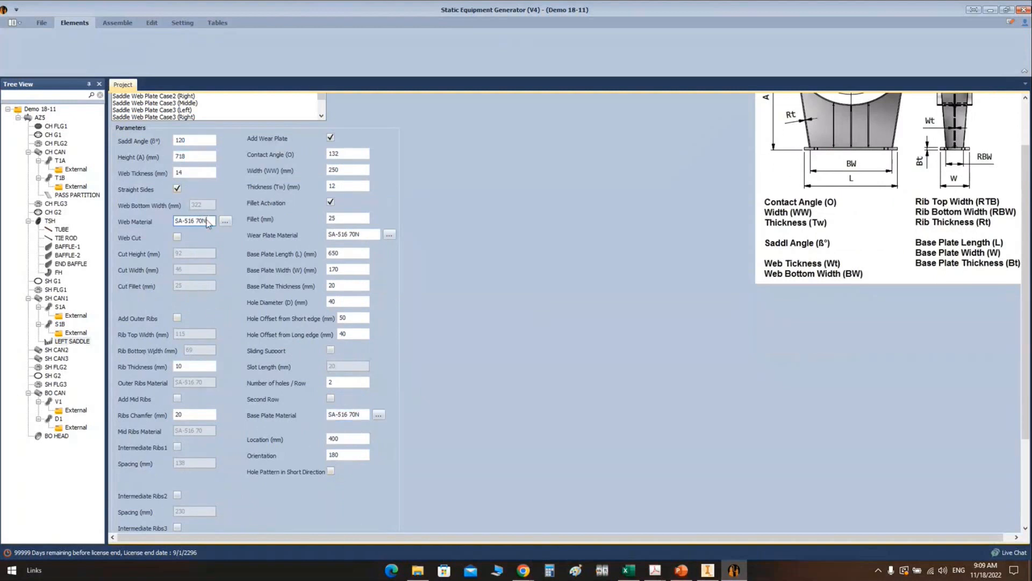
Step: Add outer ribs to the saddle with a top width and a bottom width of 150 mm
left_click(176, 317)
double_click(179, 332)
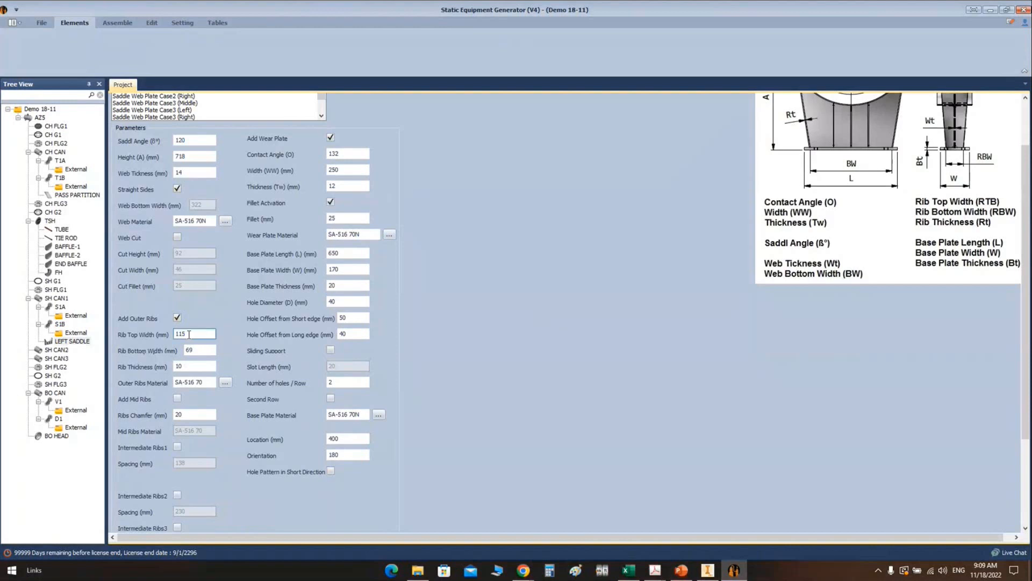
type("150")
key("Tab")
type("150")
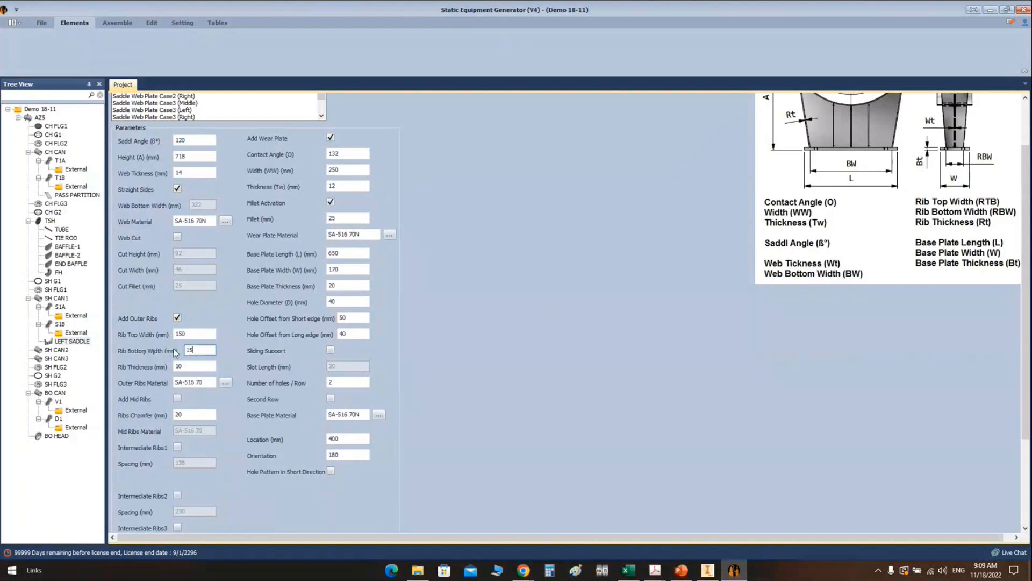
Step: Set the outer ribs' thickness to 14 mm and their material to SA-516 70N
left_click(183, 366)
left_click_drag(183, 365, 164, 369)
type("14")
key("Tab")
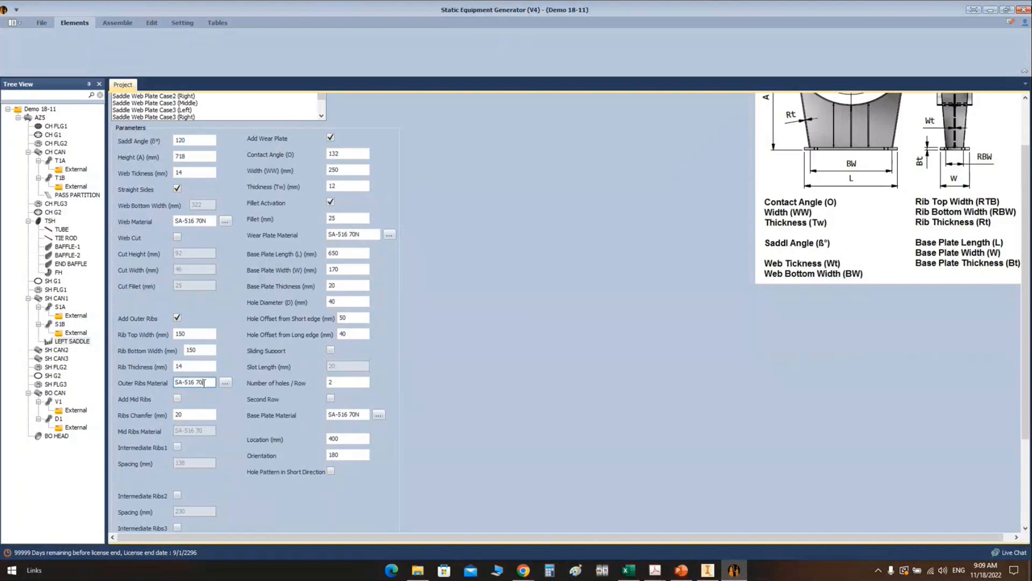
scroll(205, 387, "down", 2)
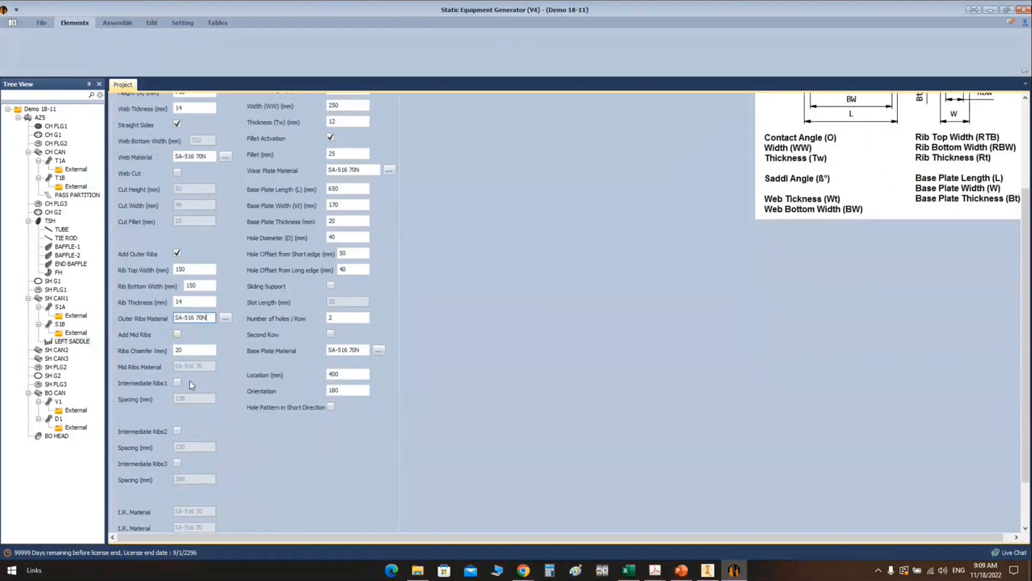
left_click(177, 383)
left_click(199, 399)
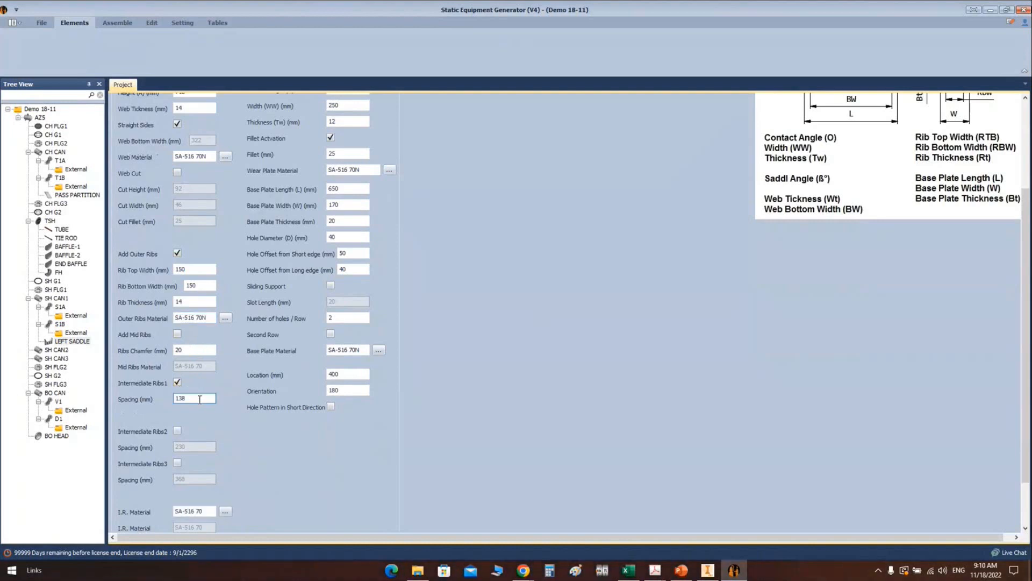
left_click(177, 382)
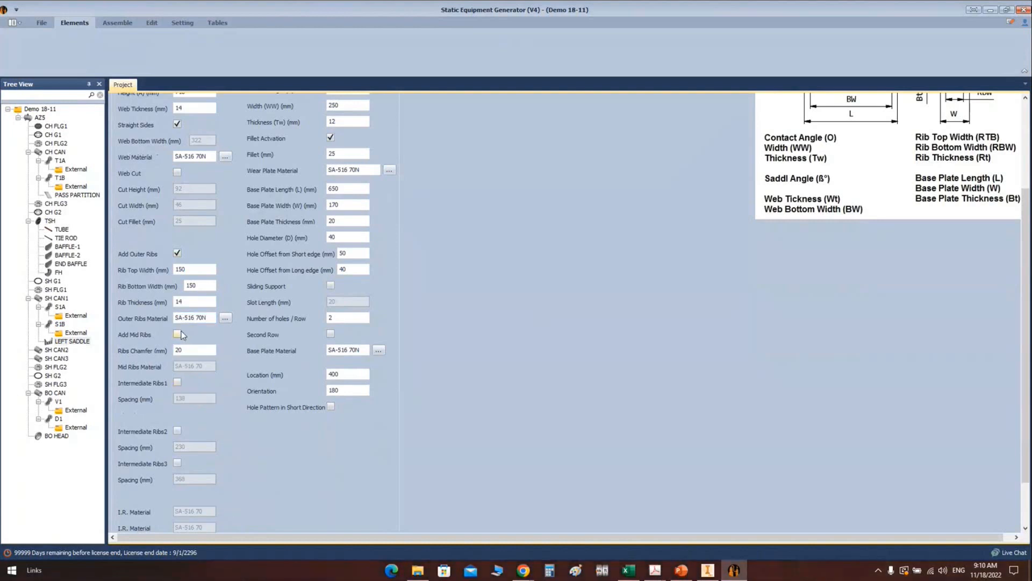
Step: Add mid ribs to the left saddle in SA-516 70N material
left_click(177, 333)
left_click(207, 367)
scroll(518, 338, "down", 2)
Step: Set the left saddle's location to 605 mm, save its parameters and generate it in the Inventor assembly
left_click(338, 314)
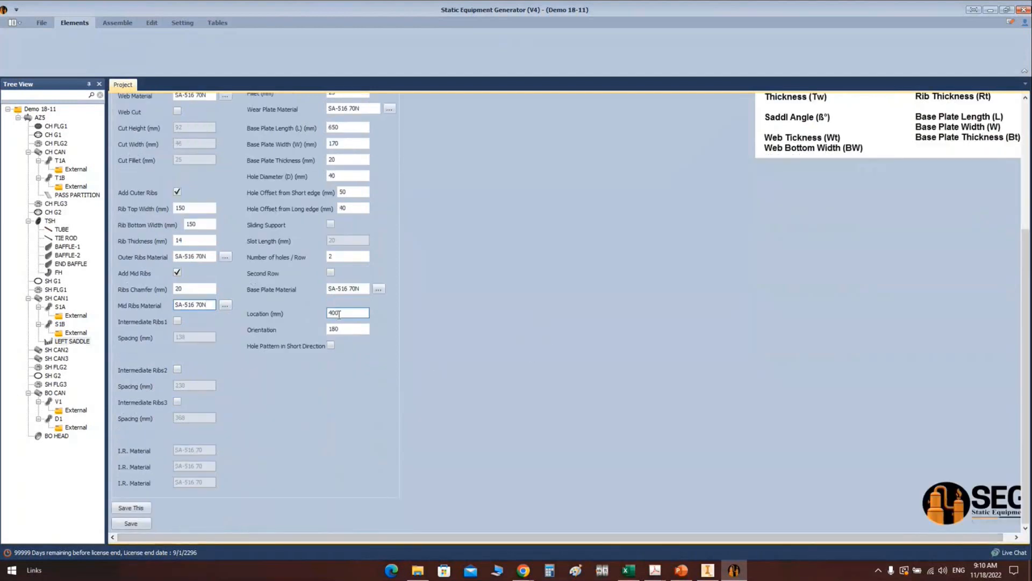
double_click(339, 314)
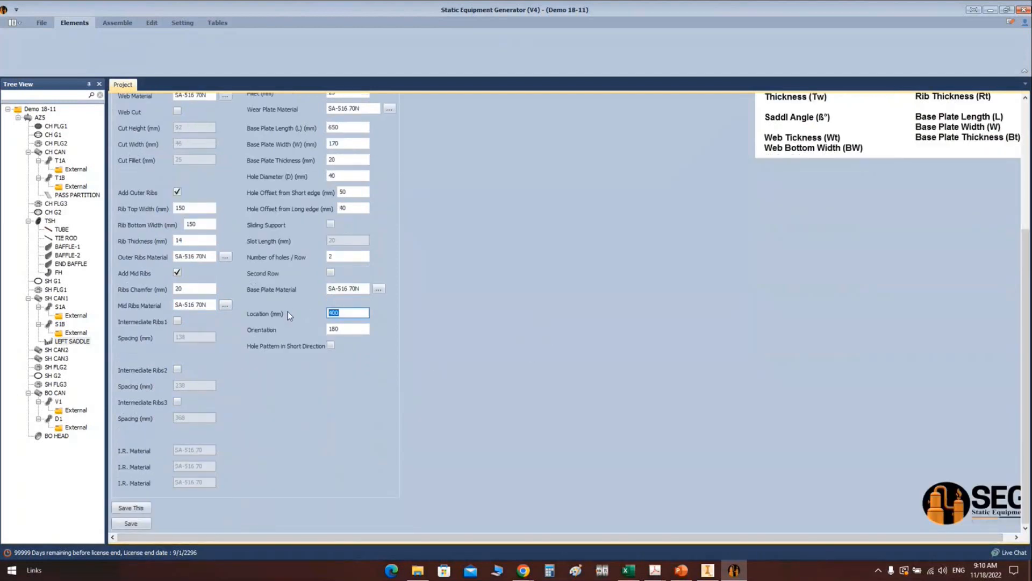
type("605")
left_click(127, 524)
left_click(127, 21)
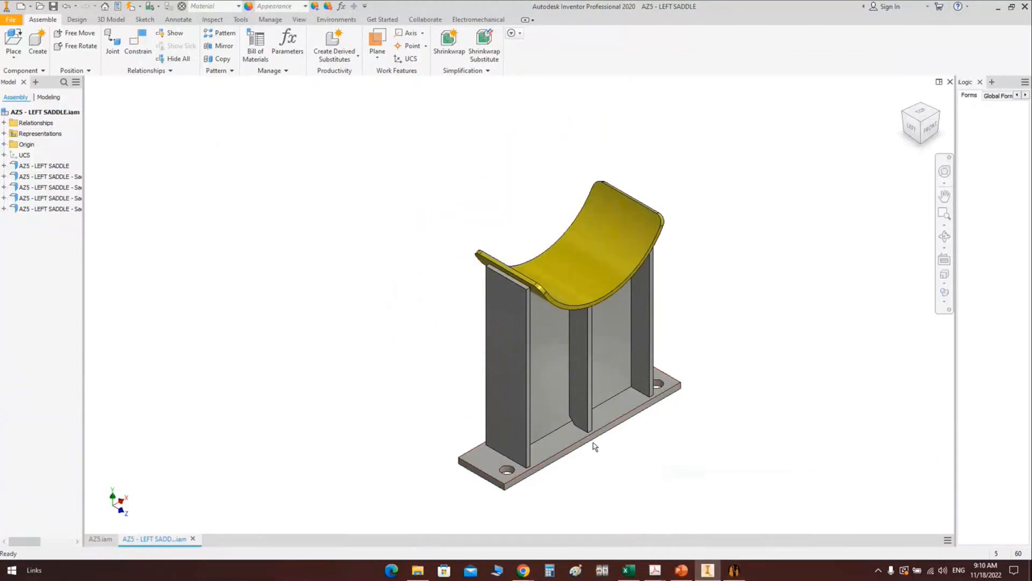
Step: Back in Static Equipment Generator, calculate half of the 170 mm base plate width with Calculator and set the long-edge hole offset to 85 mm
left_click(734, 571)
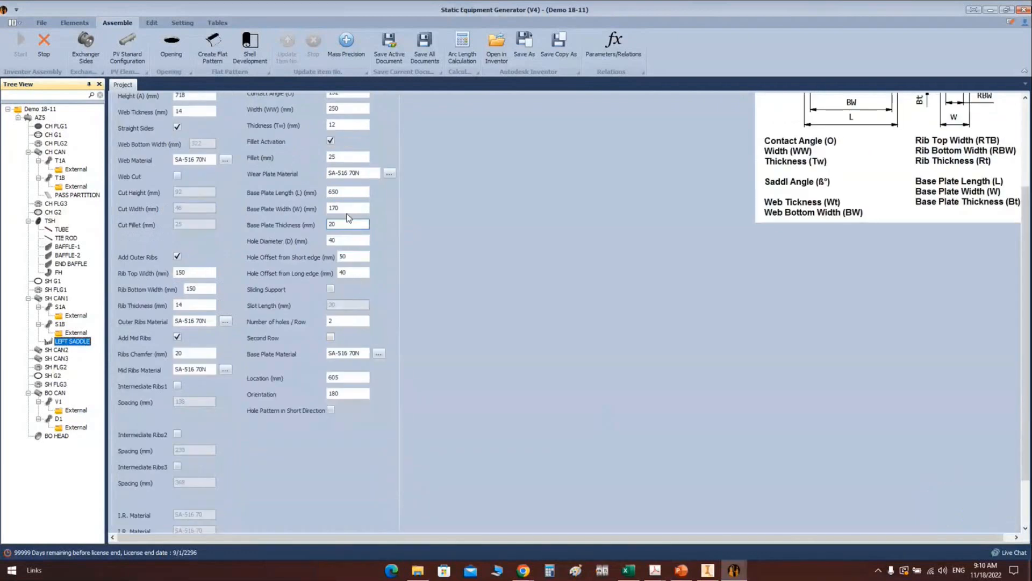
left_click_drag(351, 273, 319, 274)
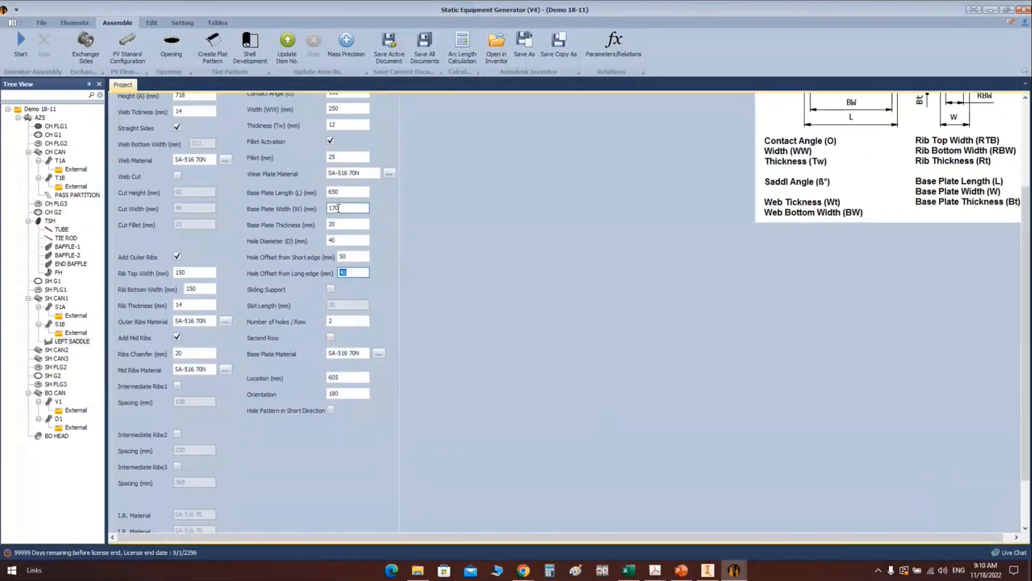
left_click(549, 571)
type("1")
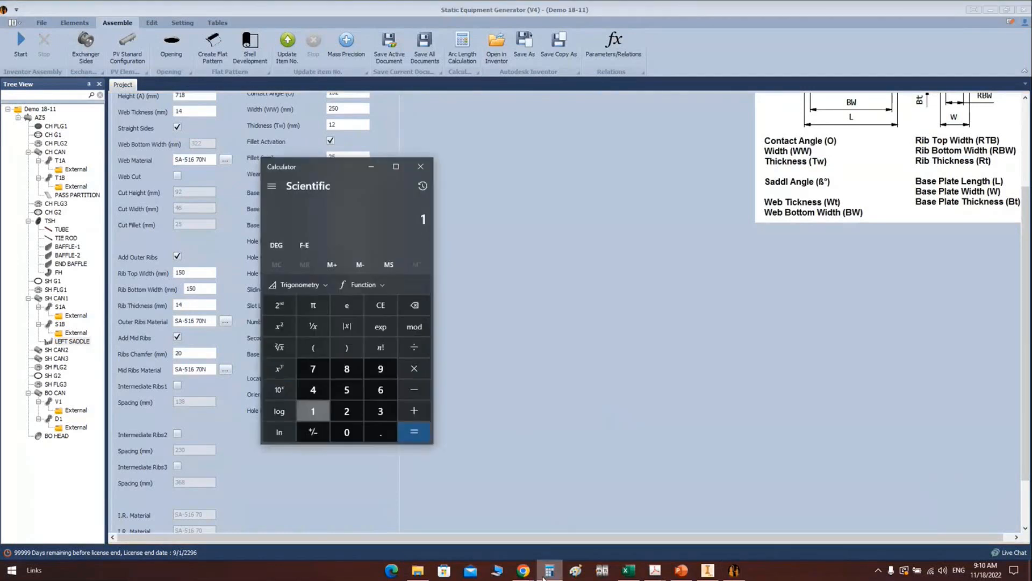
type("70/170")
key("Return")
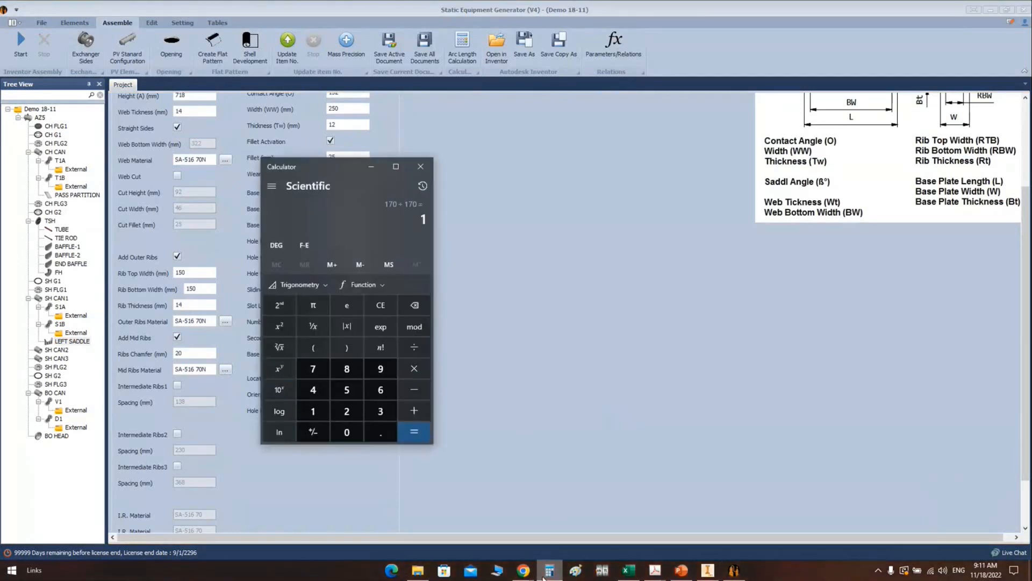
type("170/2")
key("Return")
left_click(422, 169)
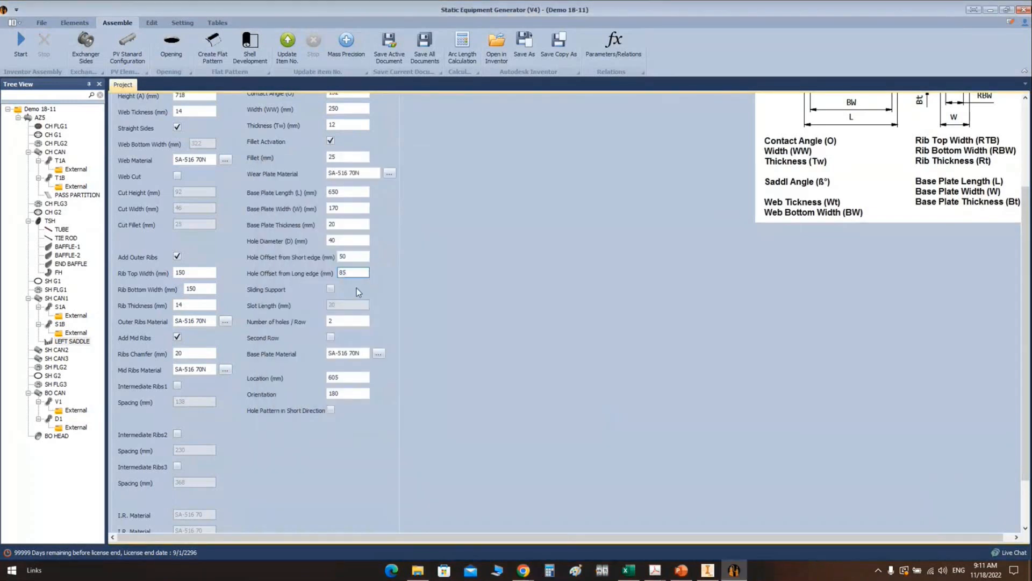
Step: Set the base plate's long-edge hole offset to 40 mm and enable the second row of holes
scroll(317, 460, "down", 2)
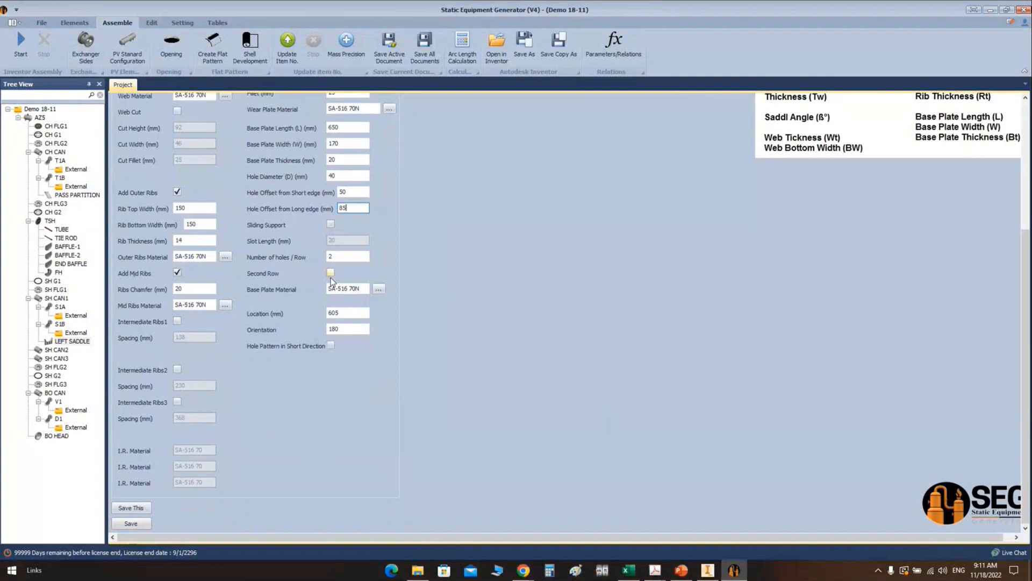
left_click_drag(352, 210, 315, 217)
type("40")
left_click(330, 272)
Step: Set the base plate hole diameter to 30 mm and save the left saddle
left_click(340, 176)
left_click_drag(340, 175, 321, 179)
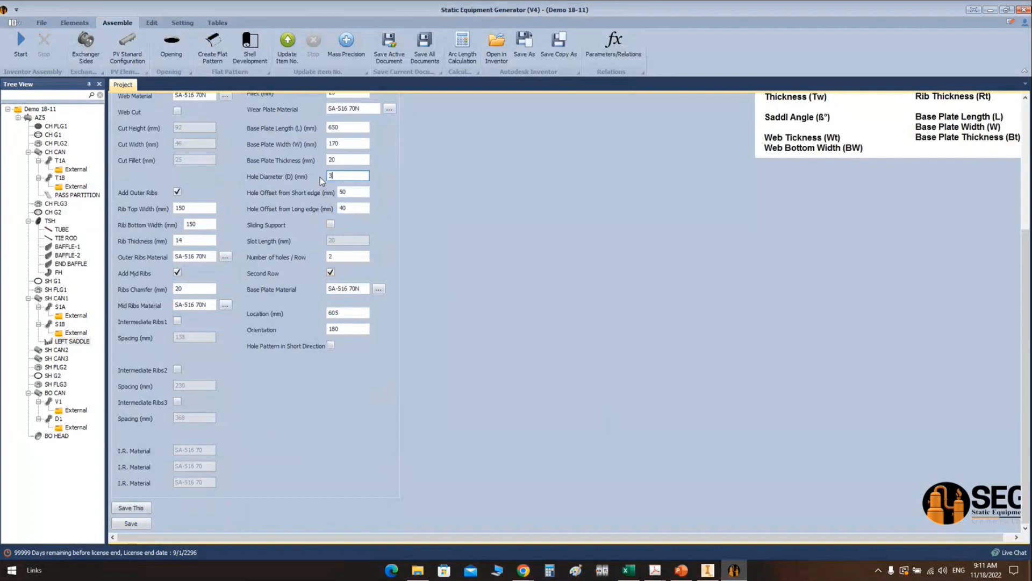
left_click(141, 526)
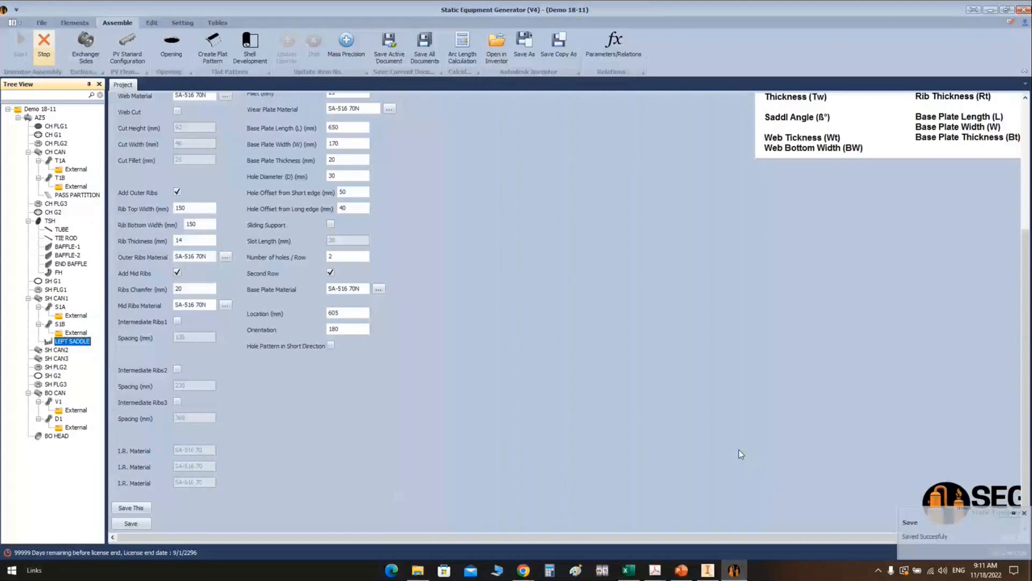
Step: Examine the left saddle's ribs, wear plate and base plate holes up close in the Inventor assembly
left_click(466, 525)
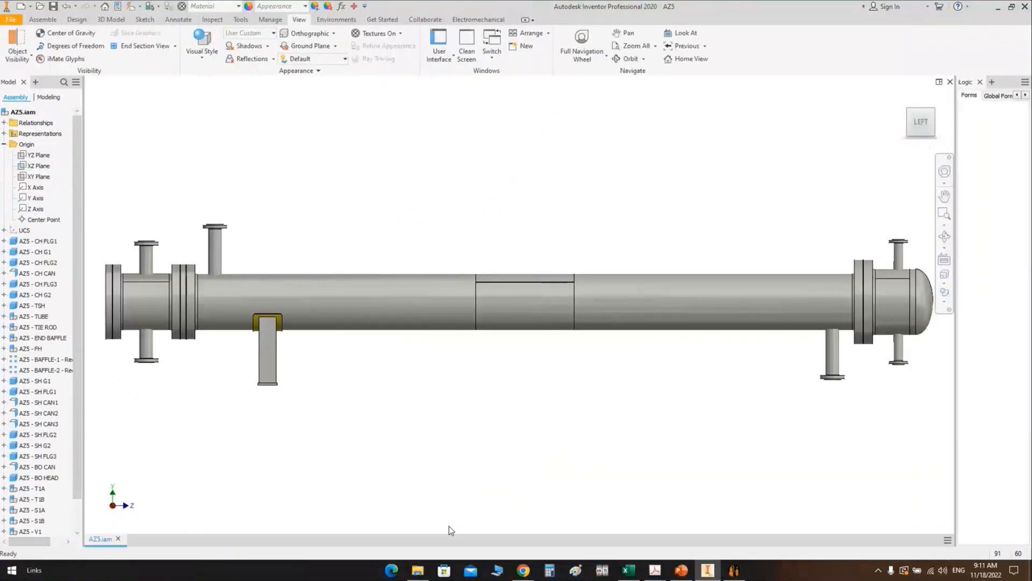
left_click(944, 236)
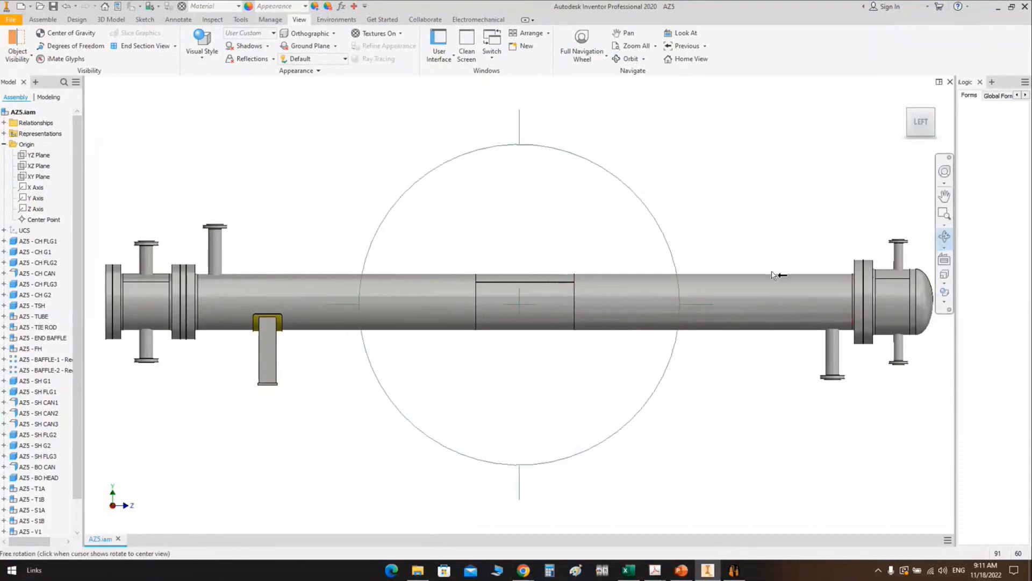
left_click_drag(773, 275, 352, 339)
scroll(353, 339, "up", 5)
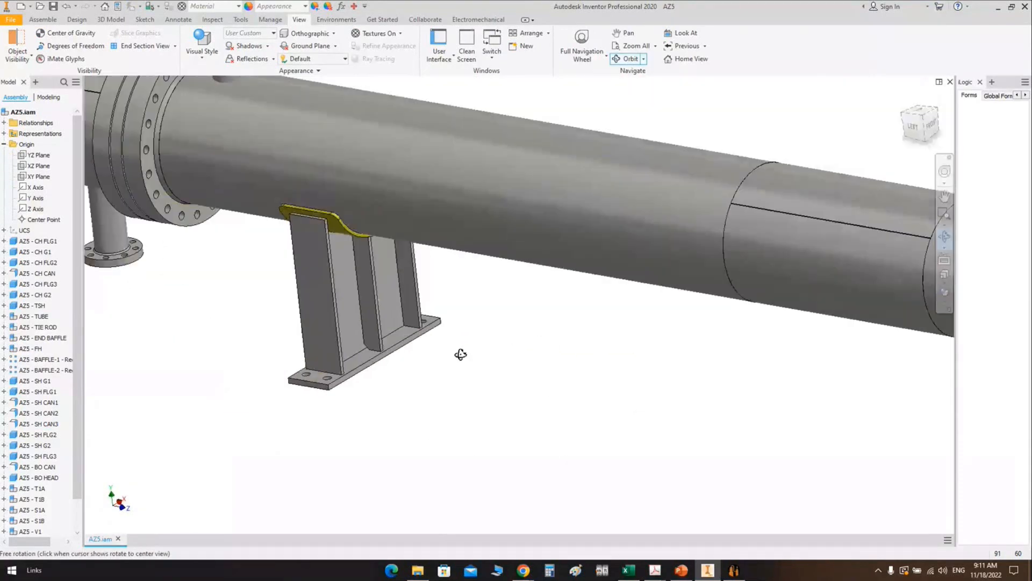
left_click_drag(461, 355, 460, 385)
scroll(440, 359, "up", 4)
scroll(440, 359, "down", 2)
middle_click_drag(440, 360, 477, 398)
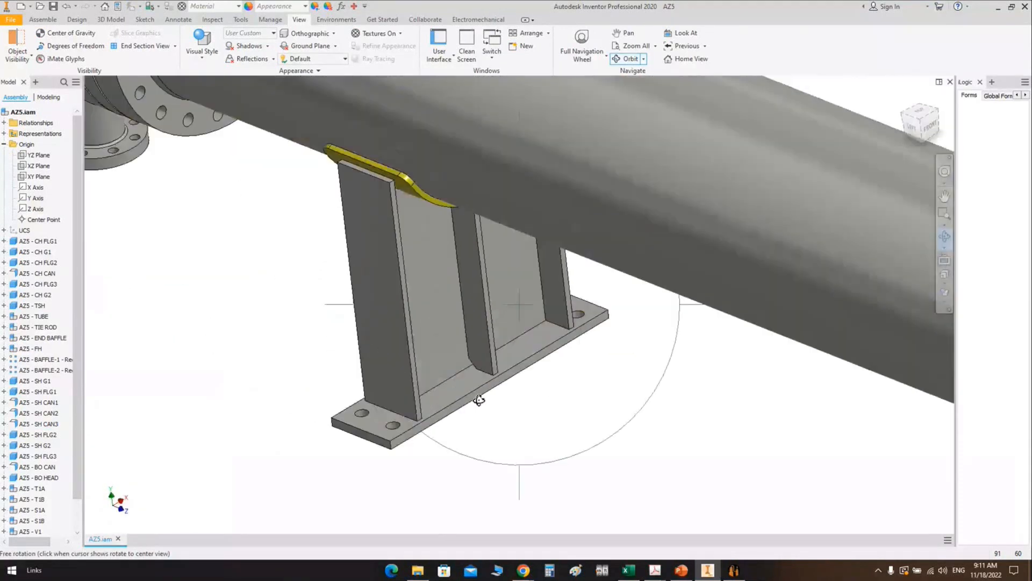
right_click(502, 358)
left_click(547, 359)
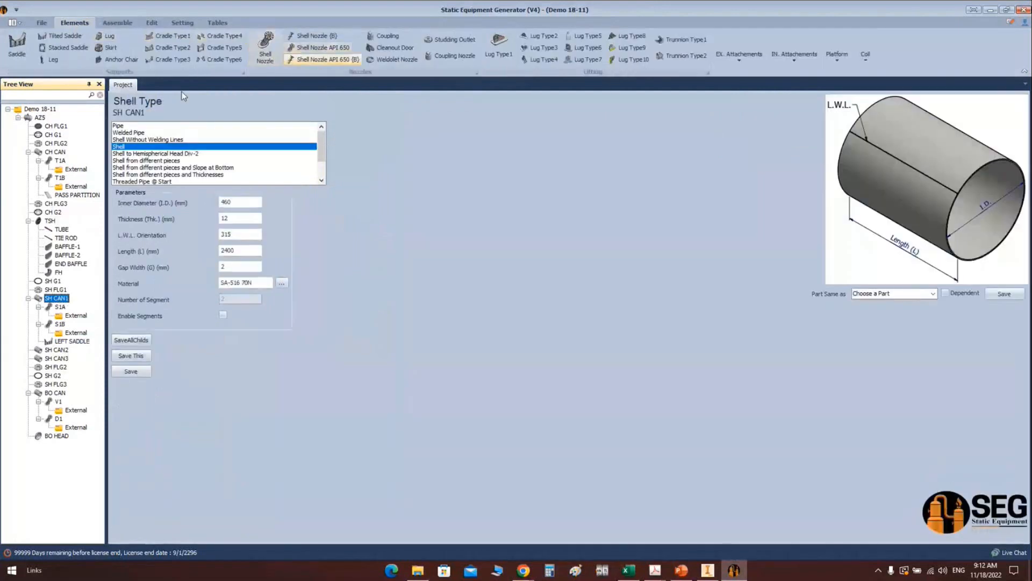
Step: Add a saddle named RIGHT SADDLE to SH CAN1, copying its parameters from LEFT SADDLE
left_click(20, 52)
type("R")
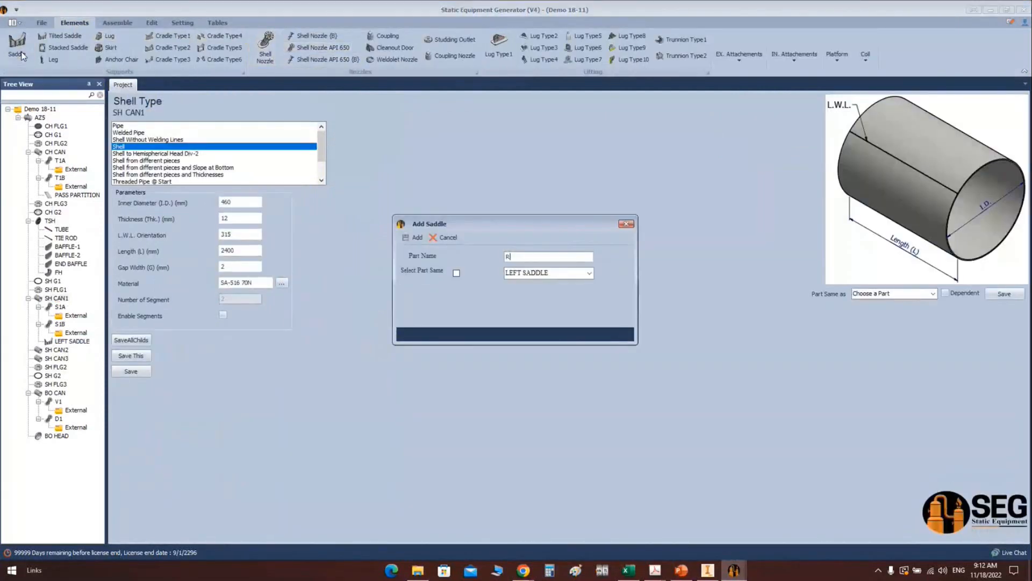
type("IGHT SADDLE")
left_click(456, 273)
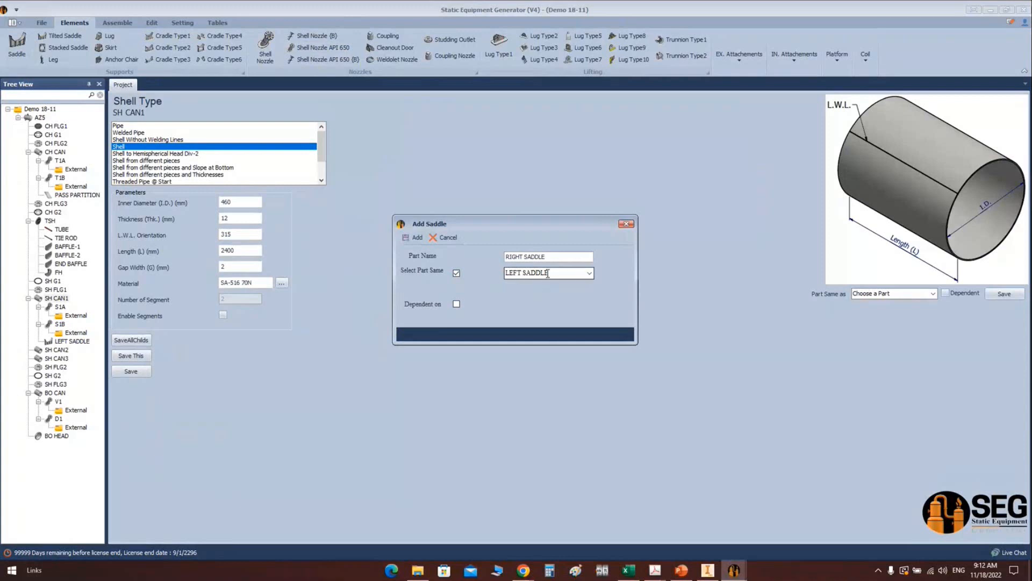
left_click(414, 239)
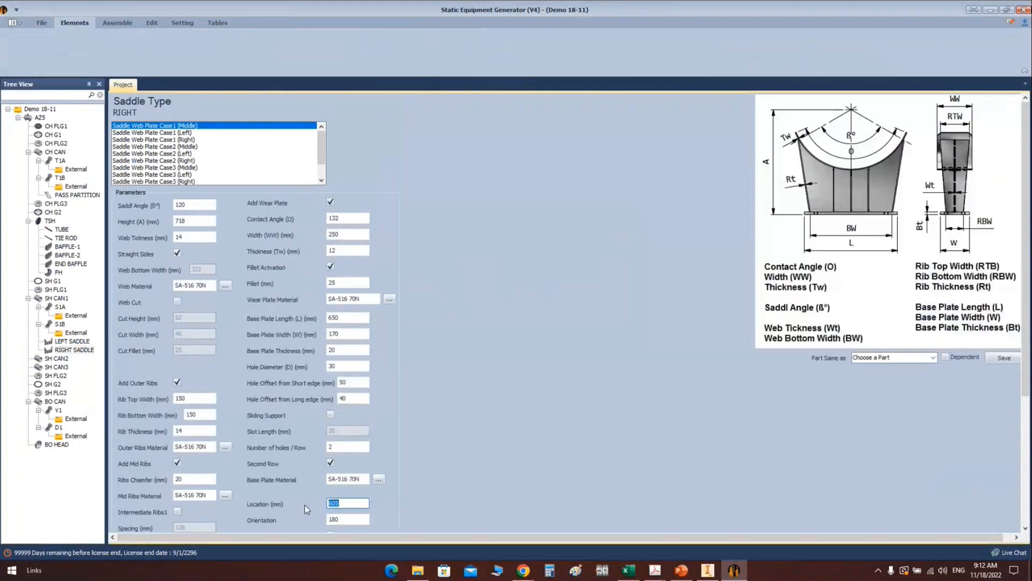
Step: Set the right saddle's location to 5005 mm and make it a sliding support with a 15 mm slot length
type("5005")
left_click(330, 414)
double_click(343, 430)
type("15")
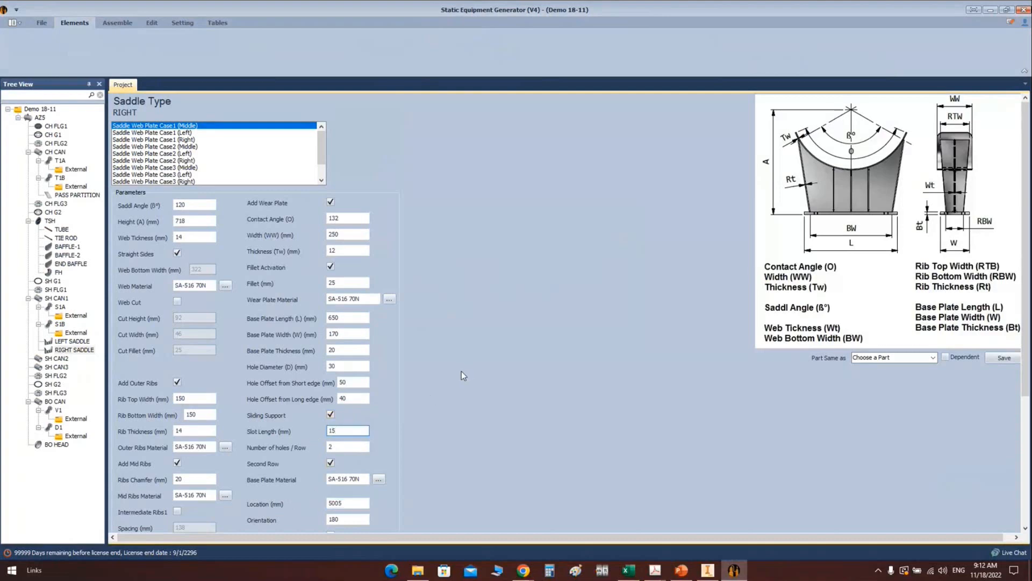
Step: Save the right saddle's parameters and generate it in the Inventor assembly
scroll(461, 371, "down", 3)
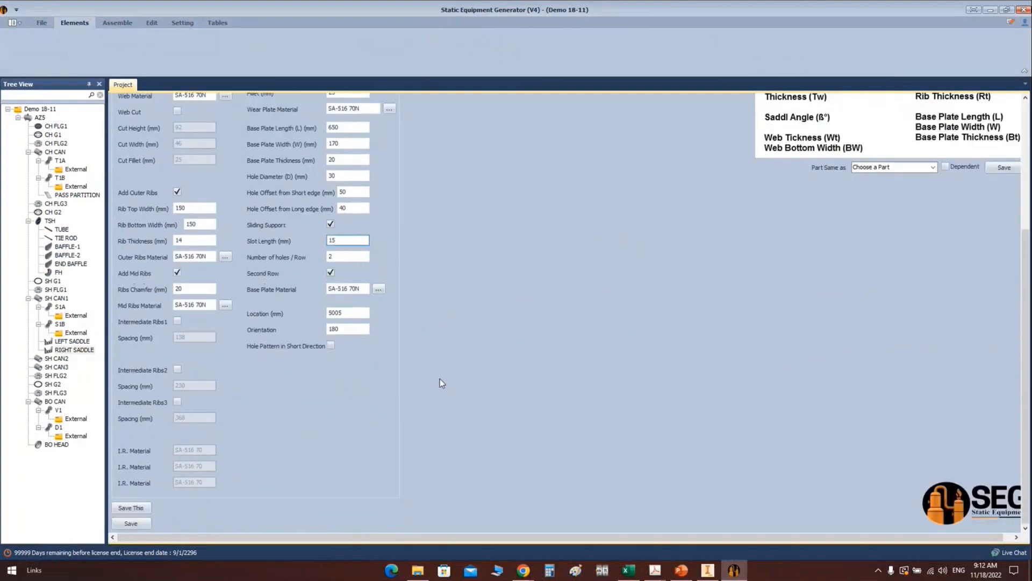
left_click(131, 523)
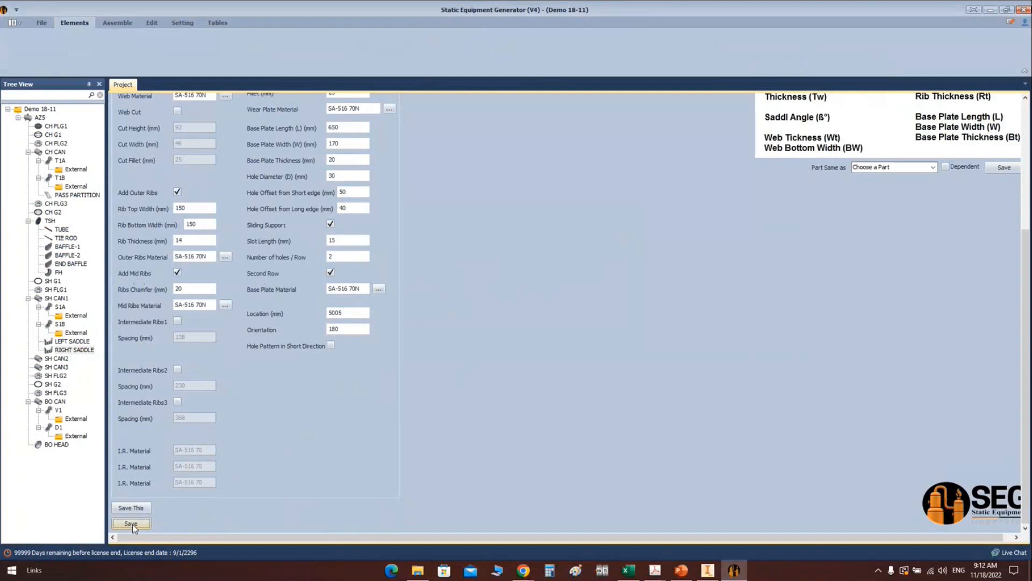
left_click(116, 21)
left_click(31, 49)
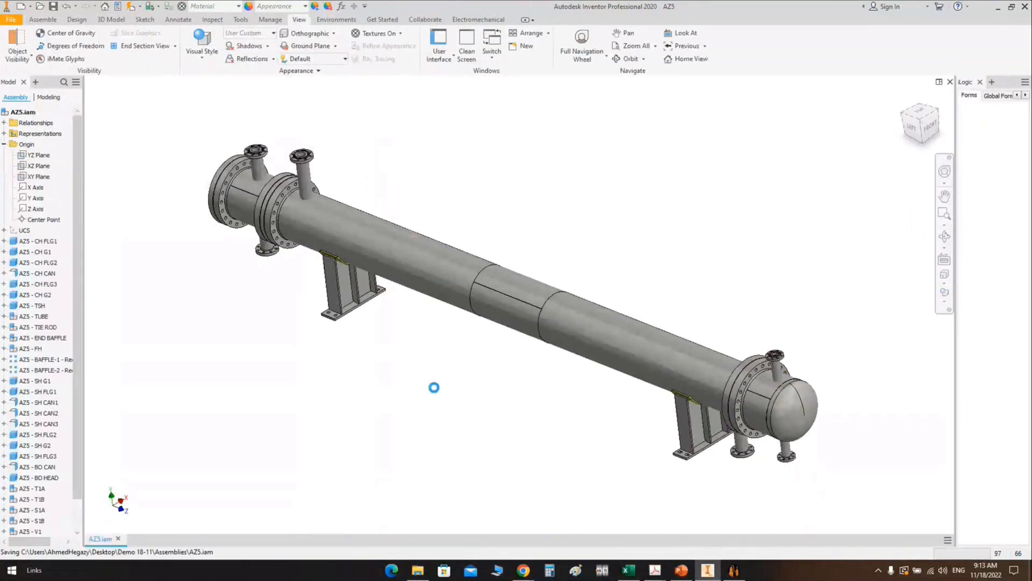
Step: Examine the right saddle's slotted base plate holes and its placement near the bonnet end of the exchanger
scroll(699, 464, "up", 10)
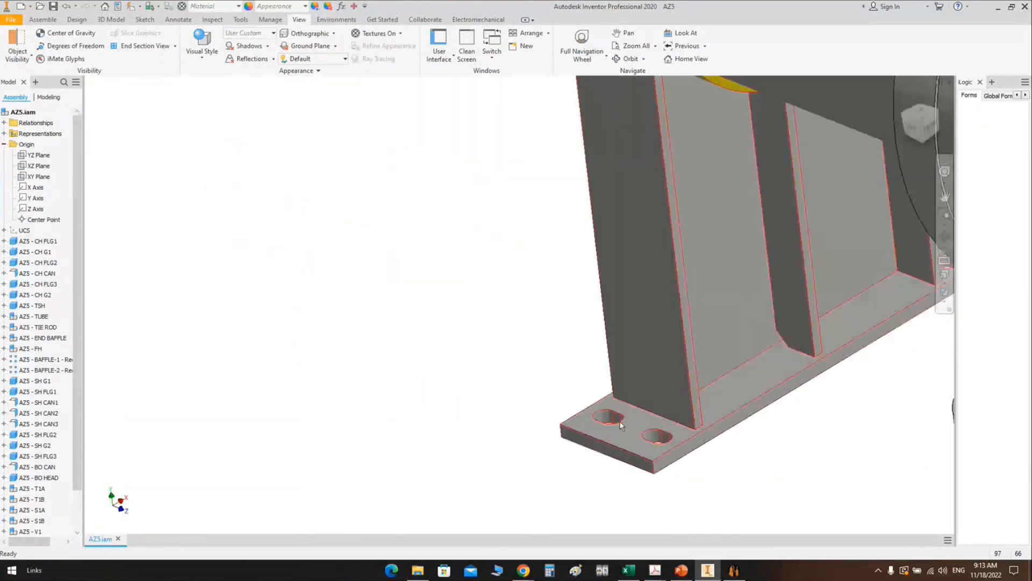
scroll(535, 370, "down", 3)
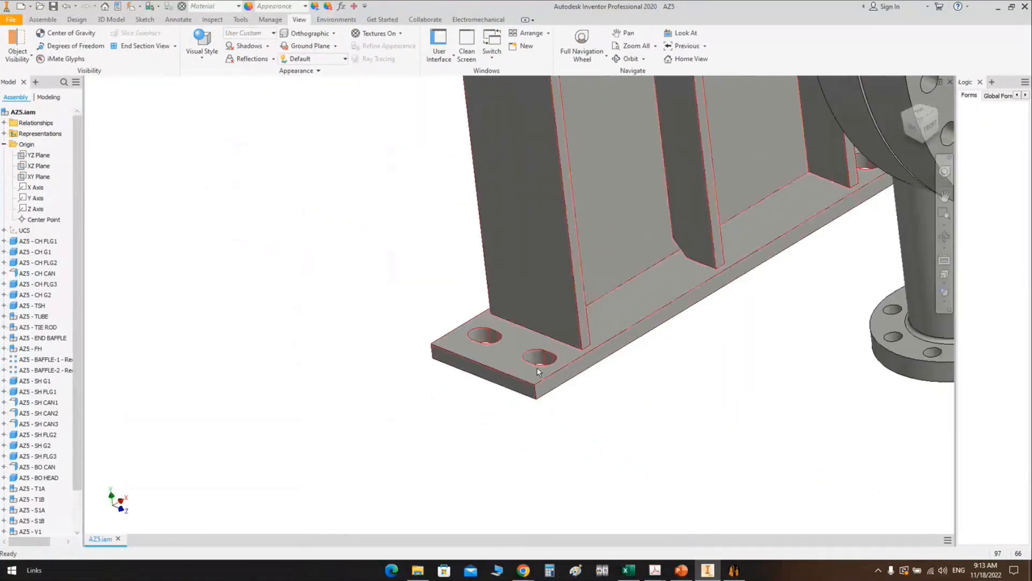
left_click(941, 243)
left_click(945, 236)
left_click_drag(618, 301, 519, 293)
middle_click_drag(496, 269, 549, 349)
scroll(549, 348, "up", 3)
right_click(519, 293)
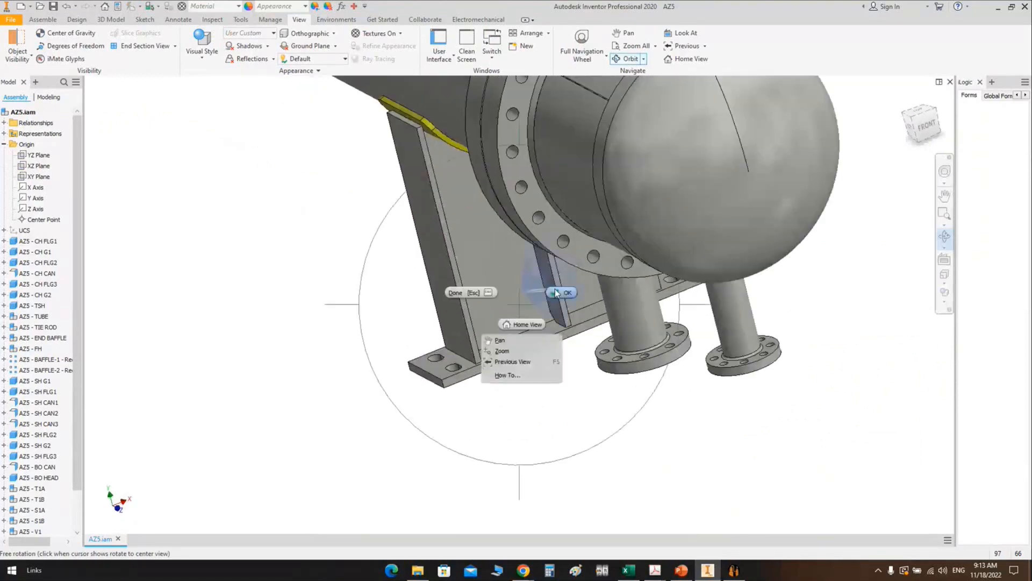
left_click(559, 293)
Step: Open the SEG Files folder on Local Disk (E:) in File Explorer
left_click(418, 572)
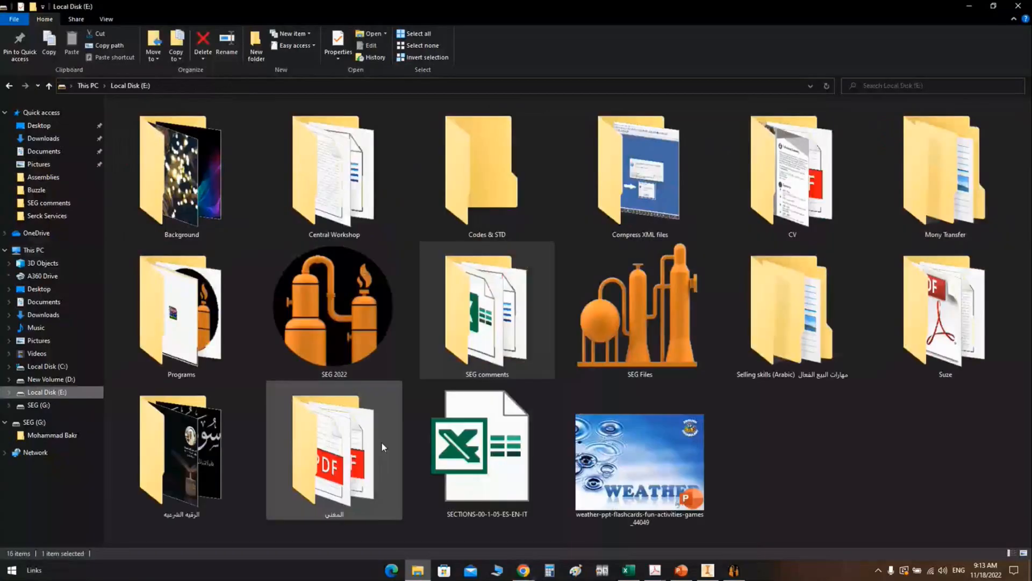
left_click(611, 315)
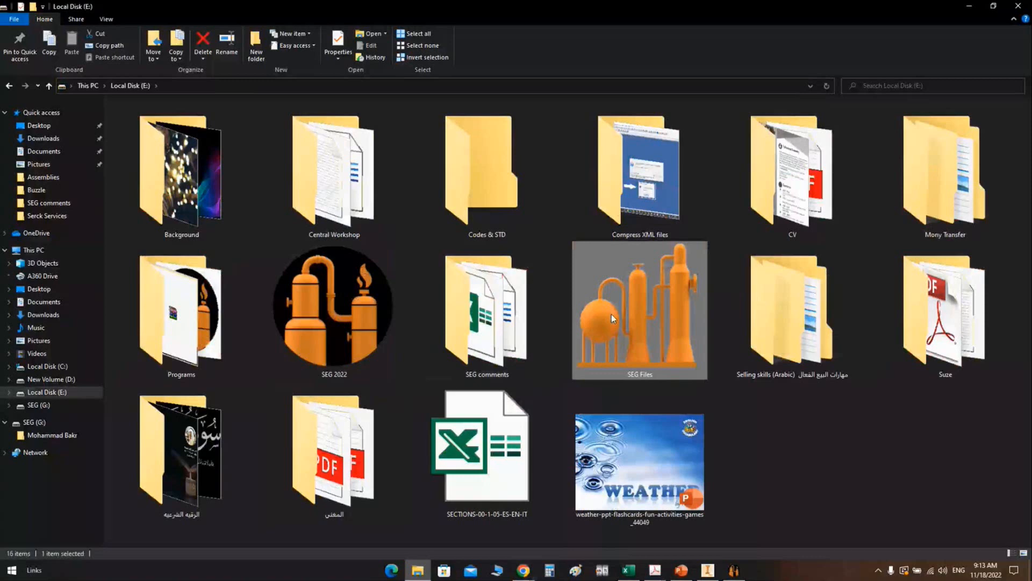
double_click(611, 313)
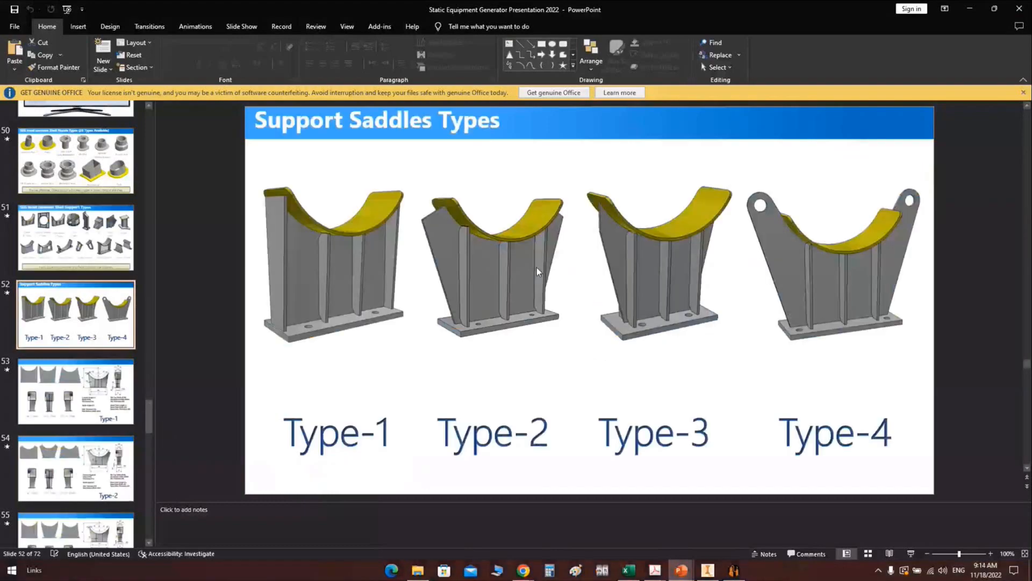
Step: Switch to PowerPoint, present the Support Saddles Types slide full screen, and point out the saddle types with the laser pointer
key("shift+F5")
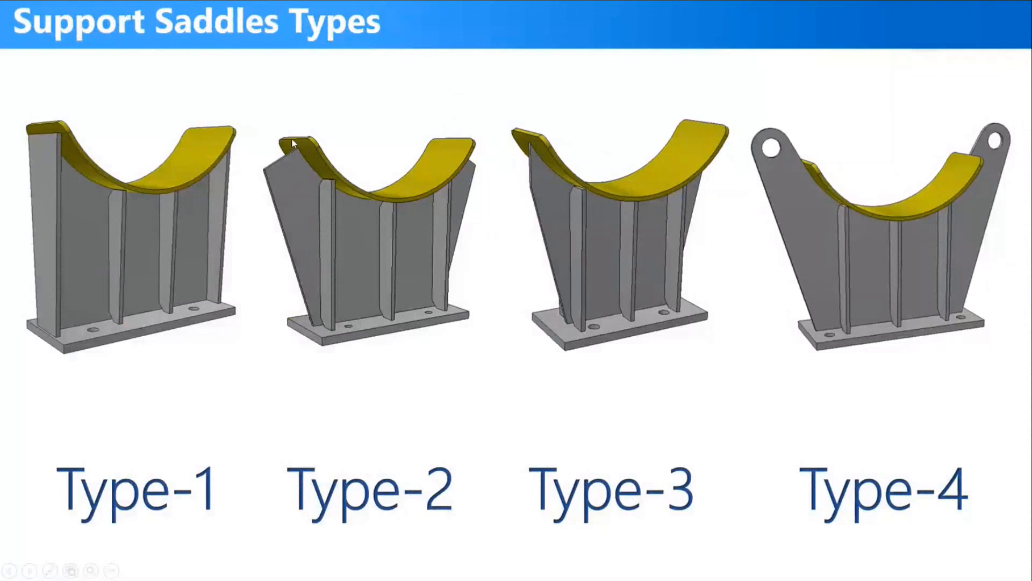
left_click(49, 570)
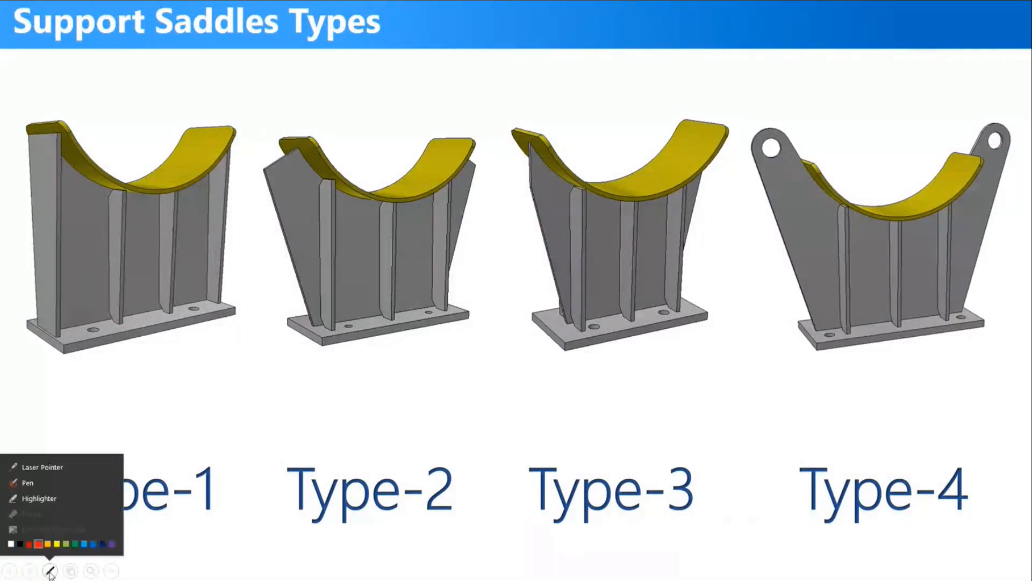
left_click(44, 467)
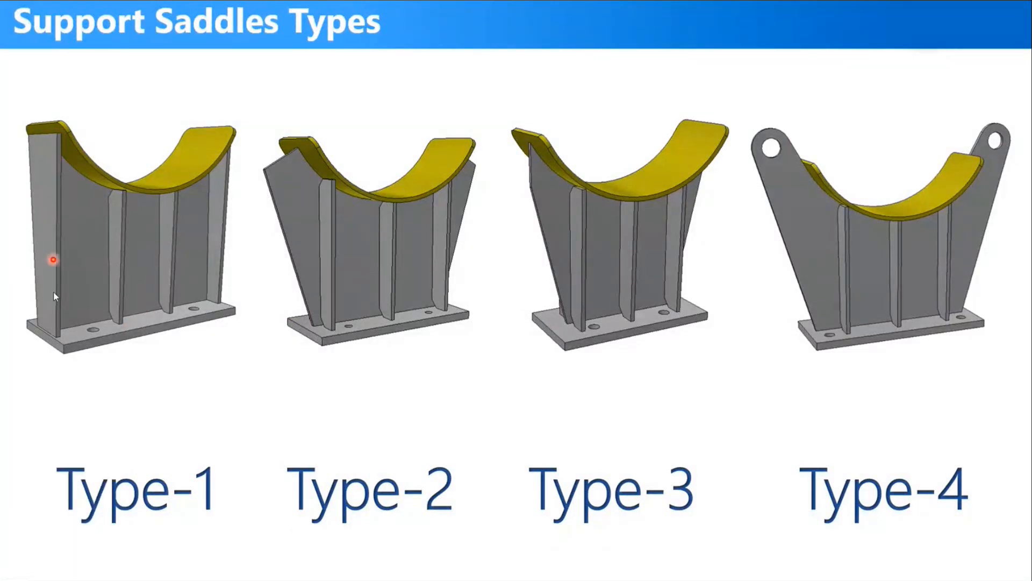
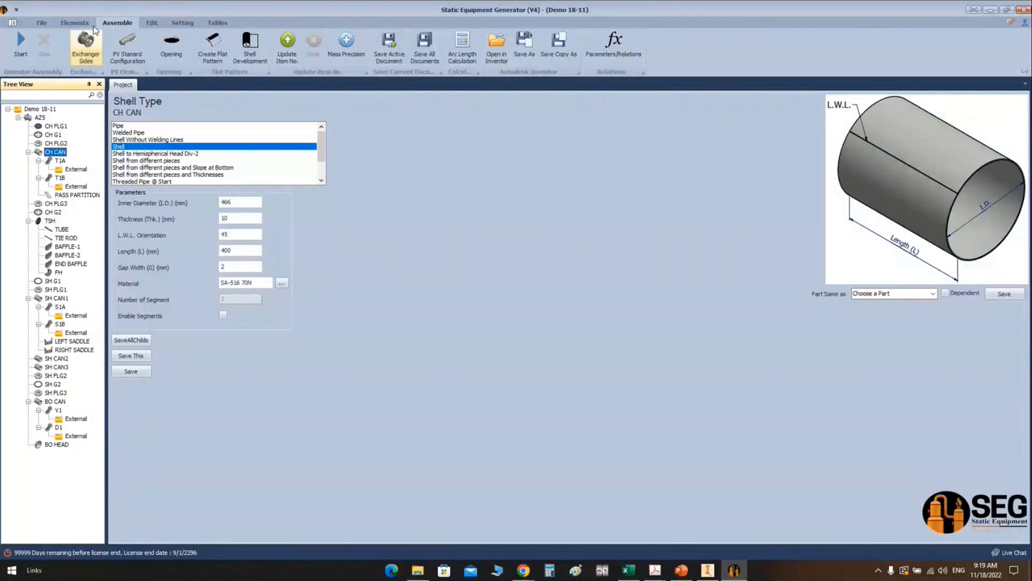
Step: In Static Equipment Generator, add a Type2 lifting lug named LUG1 to CH CAN
left_click(74, 22)
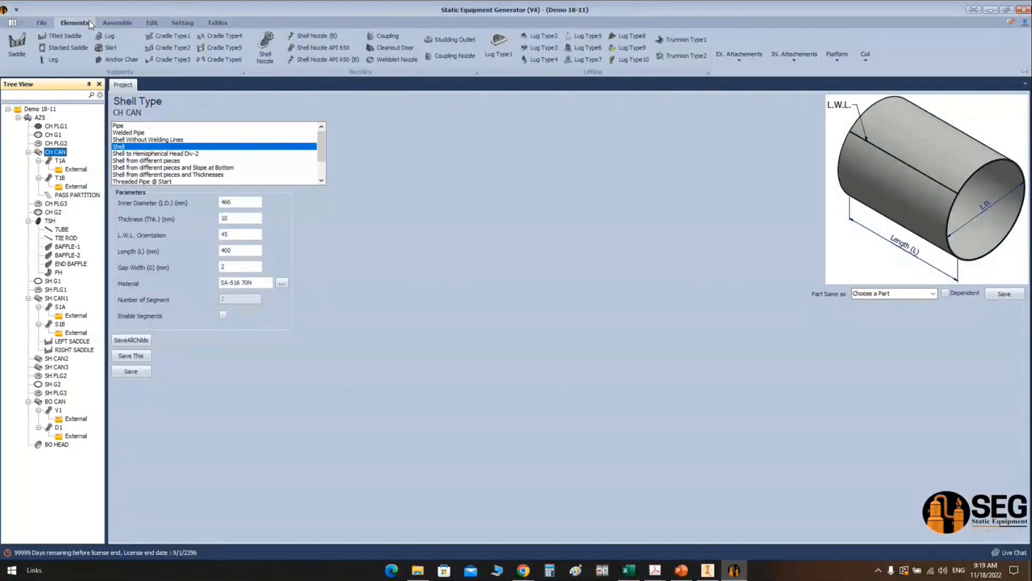
left_click(543, 35)
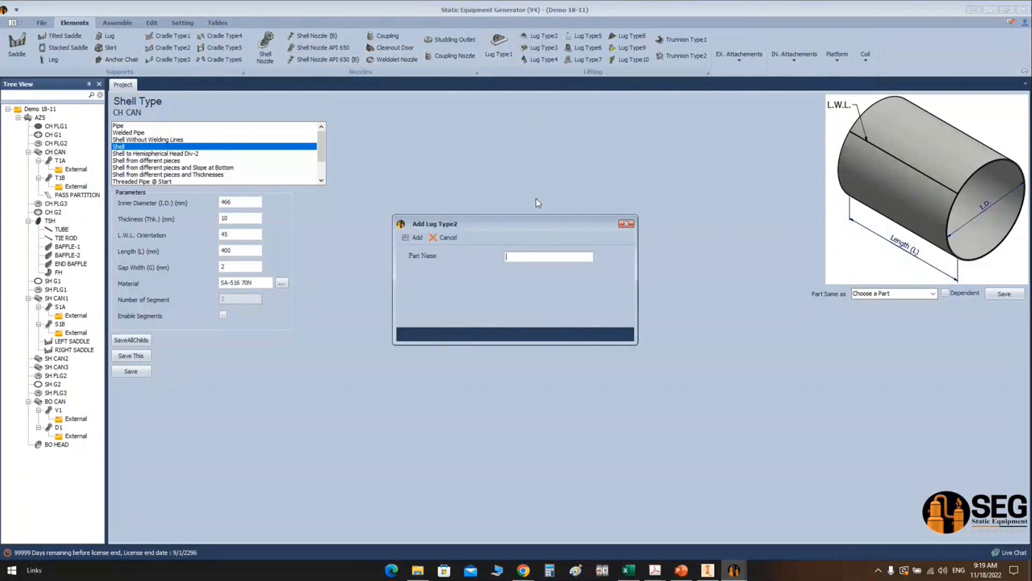
type("LUG1")
key("Return")
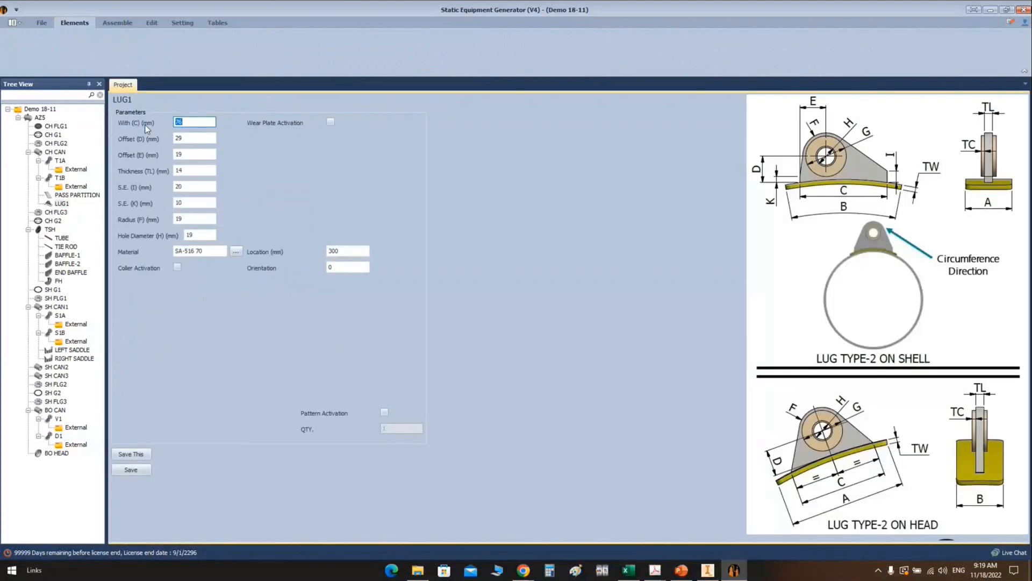
Step: Set LUG1's width to 190 mm, offset D to 110, offset E to 95, S.E. (I) to 10, radius to 75, and hole diameter to 36
type("190")
key("Tab")
type("110")
key("Tab")
type("95")
key("Tab")
key("Tab")
type("10")
key("Tab")
key("Tab")
type("75")
key("Tab")
Step: Set LUG1's material to SA-516 70N, its location to 200 mm, and its orientation to 45
left_click(192, 255)
type("N")
key("Tab")
key("Tab")
type("45")
Step: Save LUG1's parameters and generate the lug in the Inventor assembly
left_click(145, 471)
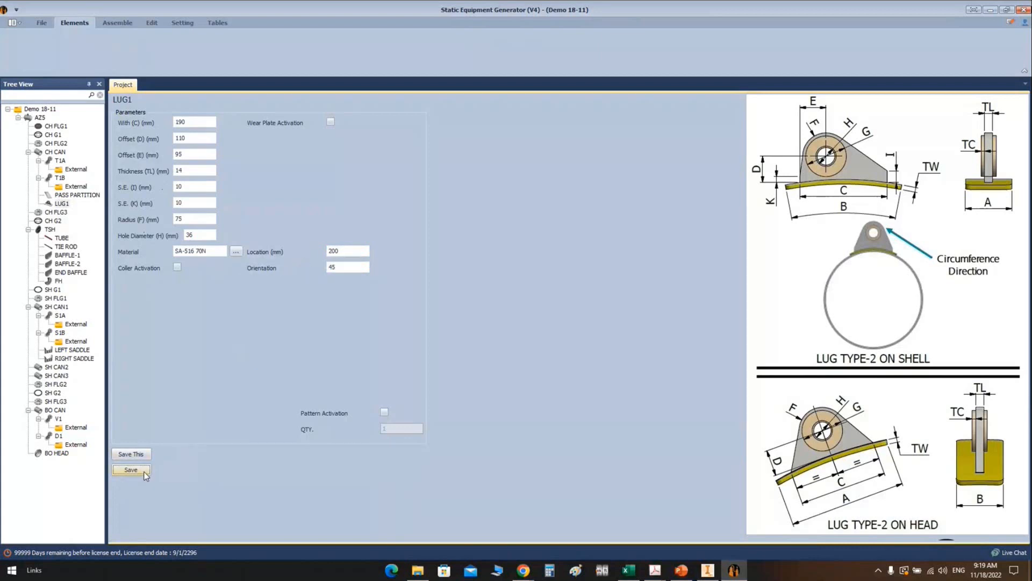
left_click(118, 23)
left_click(22, 46)
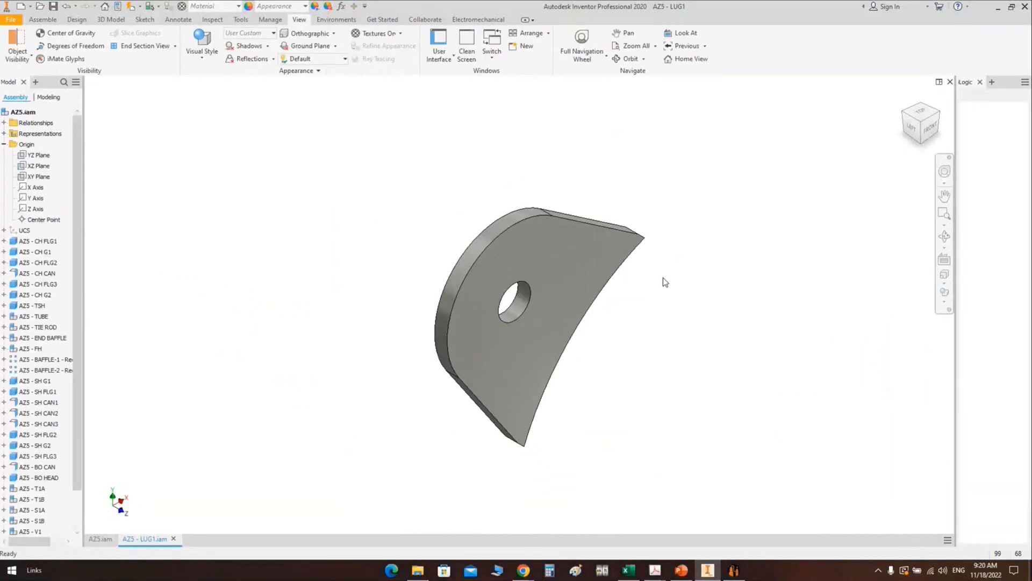
Step: Examine LUG1's shape, size and placement on the channel shell between its flanges
scroll(173, 243, "up", 3)
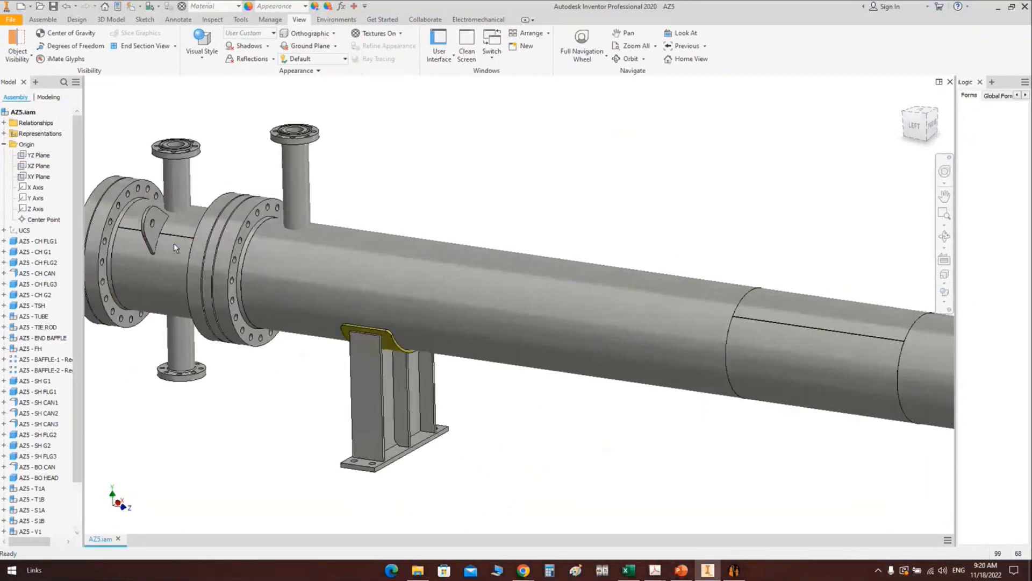
scroll(209, 242, "up", 3)
left_click(945, 236)
scroll(441, 262, "down", 2)
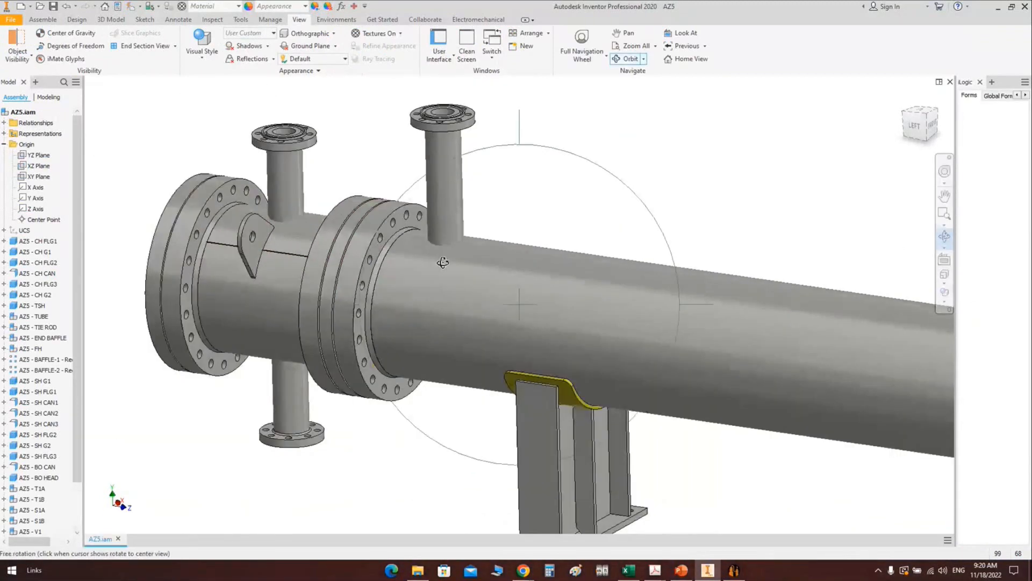
left_click_drag(445, 260, 607, 360)
scroll(445, 225, "up", 3)
scroll(445, 224, "down", 2)
scroll(538, 315, "down", 2)
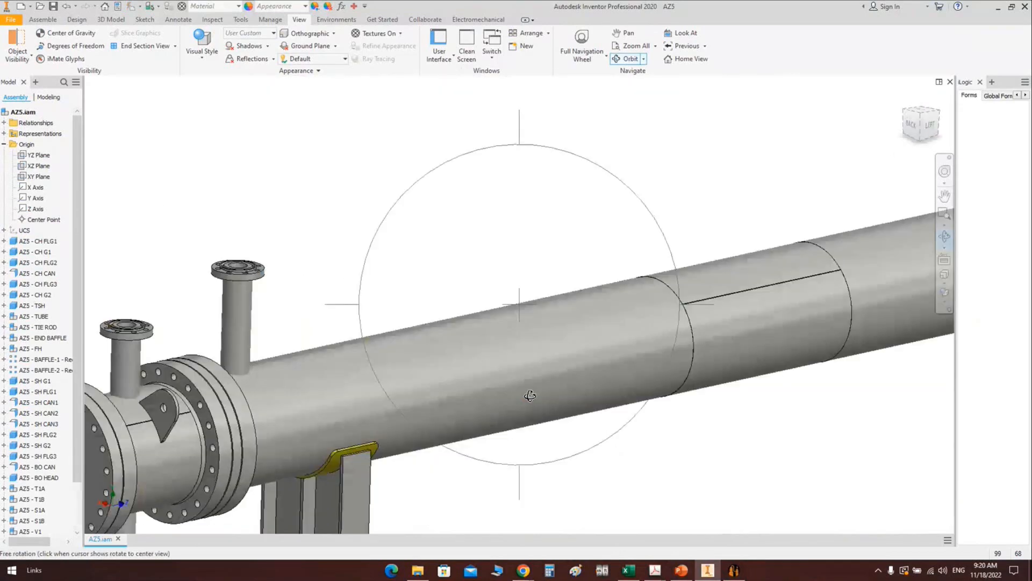
middle_click_drag(173, 444, 589, 291)
scroll(470, 314, "up", 3)
scroll(511, 291, "up", 3)
scroll(511, 293, "down", 2)
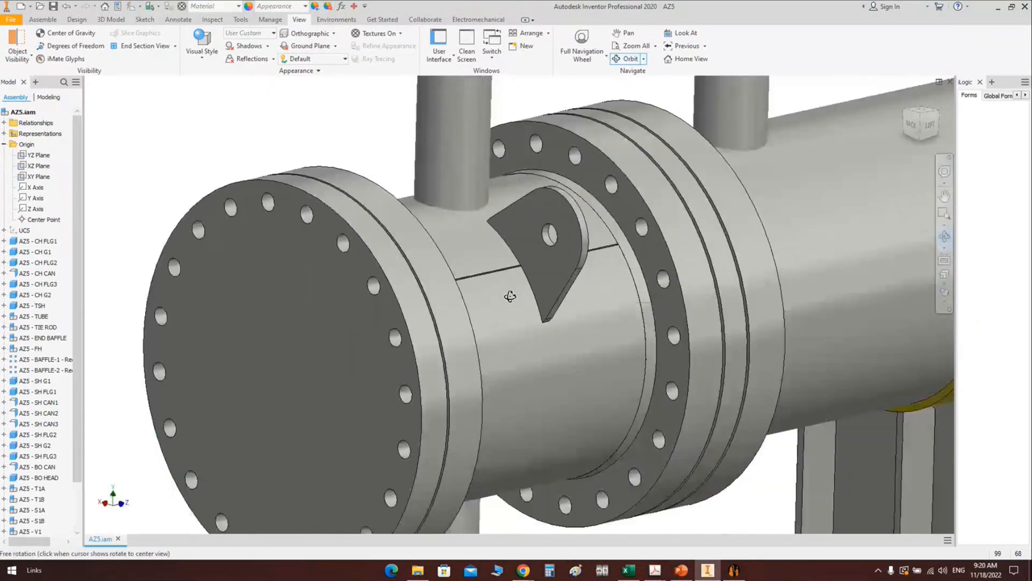
left_click_drag(511, 295, 507, 324)
key("Escape")
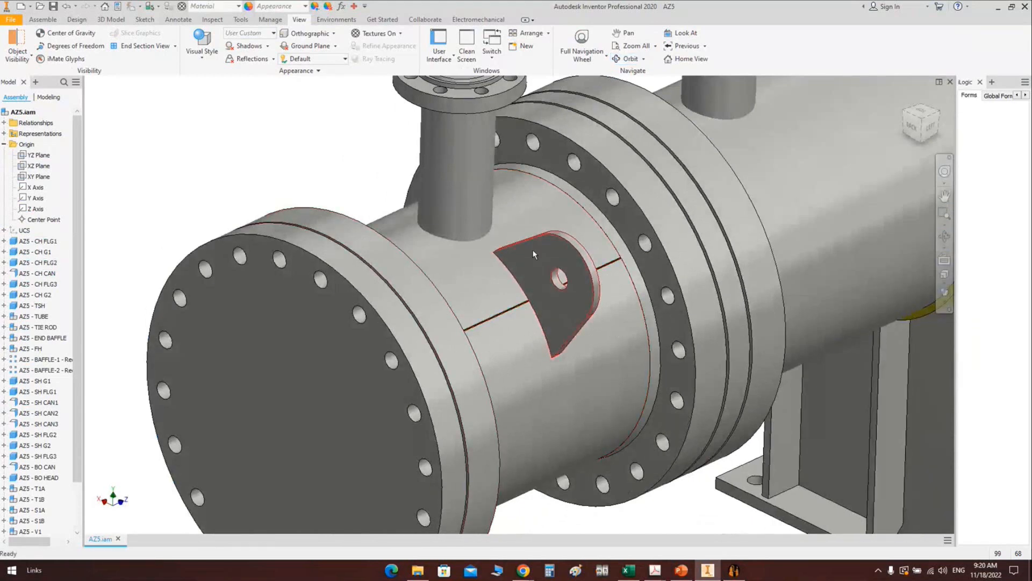
Step: In Static Equipment Generator, set LUG1's width to 100 mm, offset D to 80 mm, and offset E to 50 mm
left_click(734, 570)
left_click(202, 122)
left_click_drag(202, 123, 119, 133)
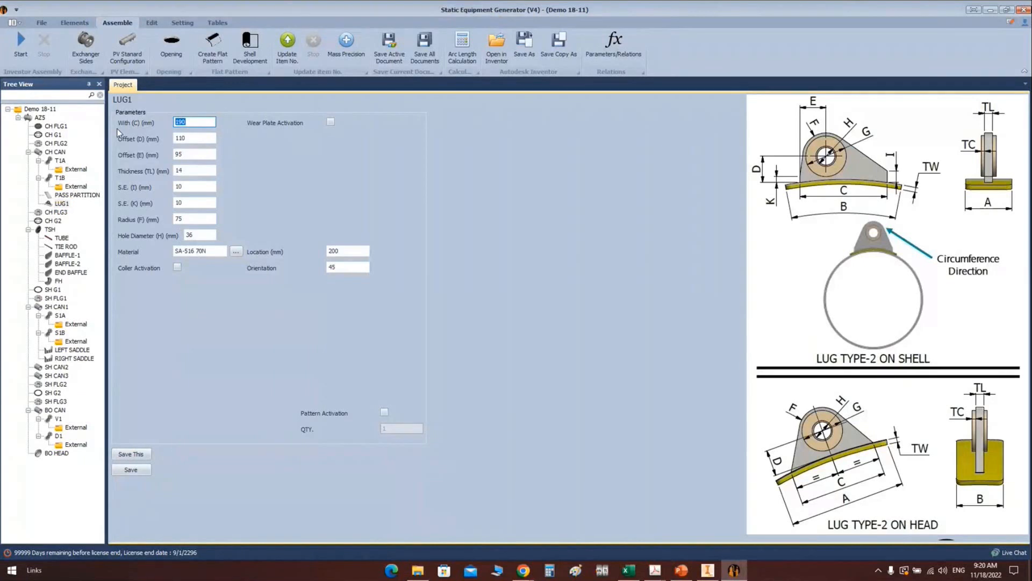
type("100")
key("Tab")
type("80")
key("Tab")
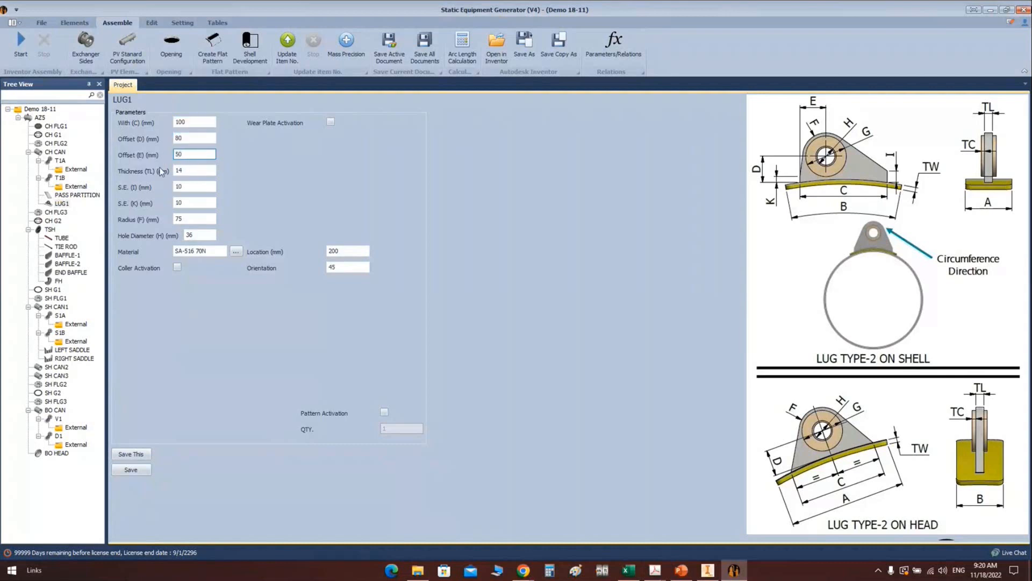
Step: Set LUG1's radius to 50 mm, save its parameters, and regenerate the lug in the assembly
key("Tab")
key("Tab")
key("Tab")
key("Tab")
type("50")
left_click(196, 236)
left_click(139, 471)
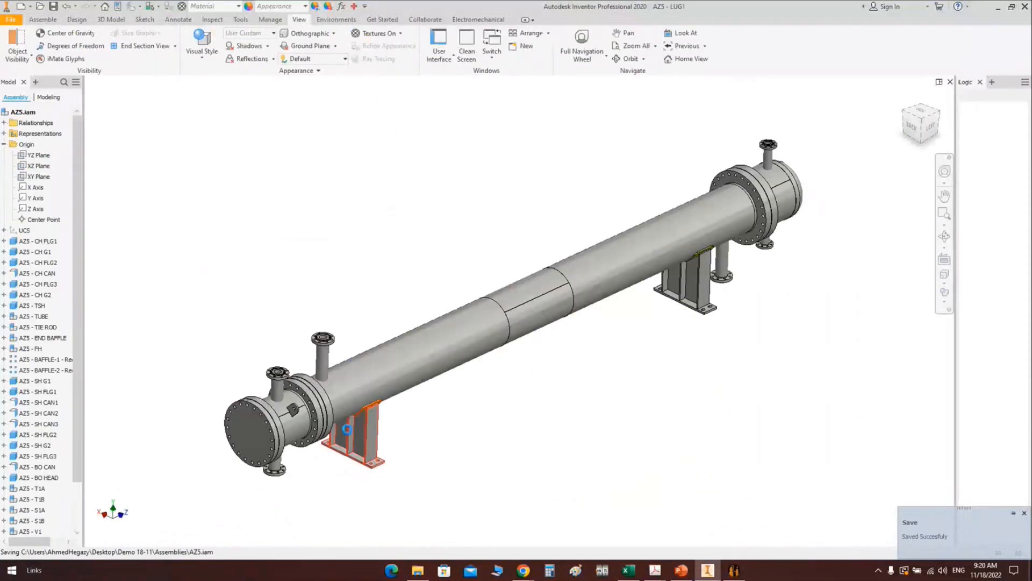
Step: Examine the resized lug's proportions and its seating on the channel shell in Inventor
scroll(346, 429, "up", 6)
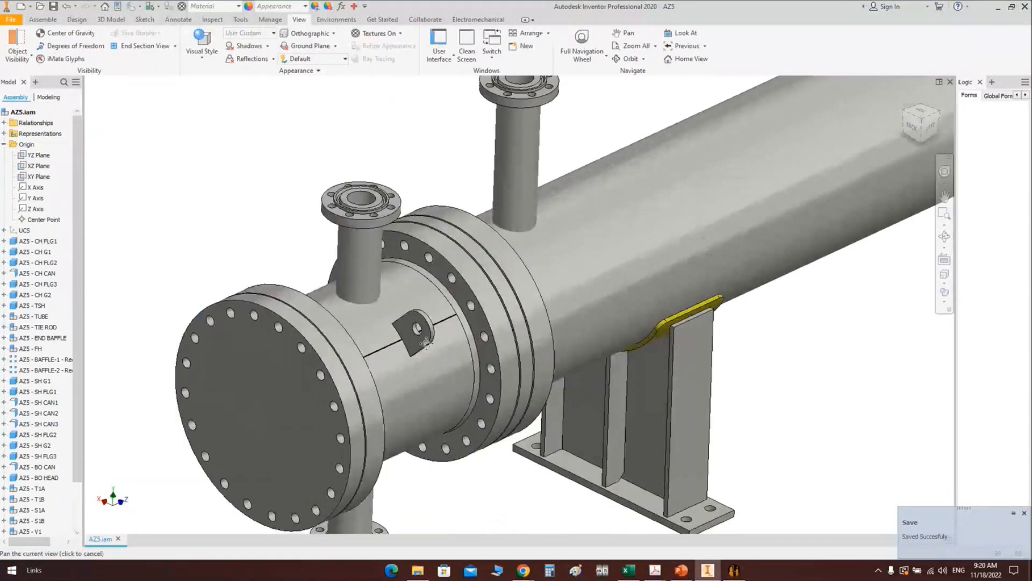
scroll(425, 342, "up", 3)
left_click(945, 237)
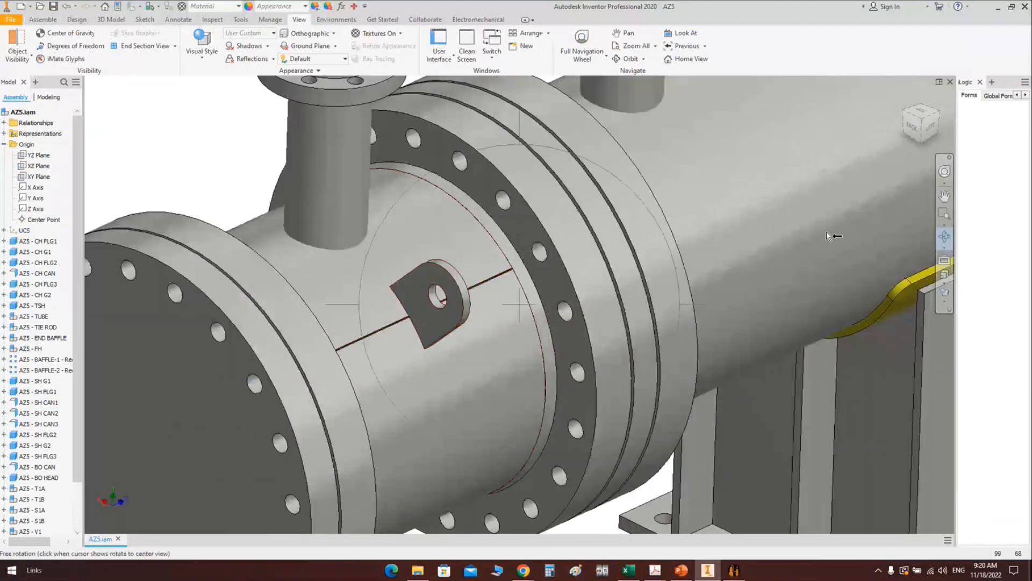
scroll(673, 232, "down", 3)
left_click_drag(570, 317, 634, 283)
middle_click_drag(608, 264, 440, 295)
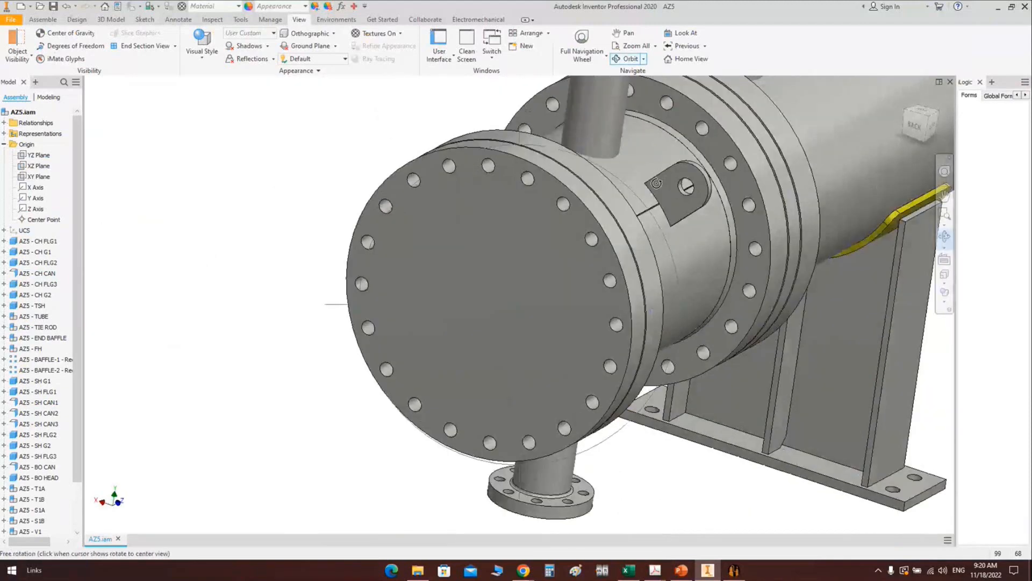
right_click(643, 180)
left_click(683, 183)
Step: Activate LUG1's wear plate in Static Equipment Generator with a length of 50 mm, width of 120 mm, and thickness of 10 mm
left_click(734, 570)
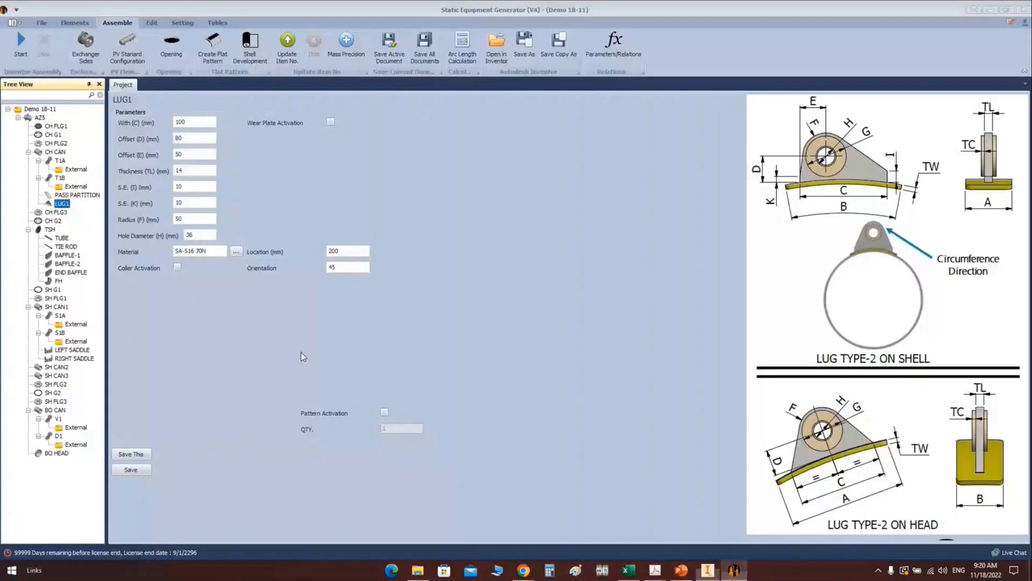
left_click(331, 121)
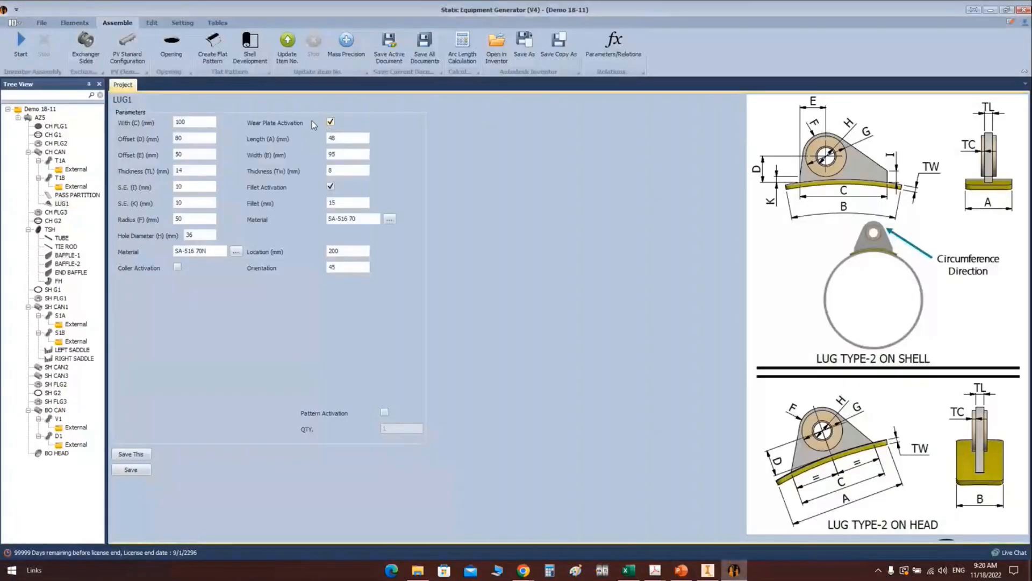
double_click(341, 141)
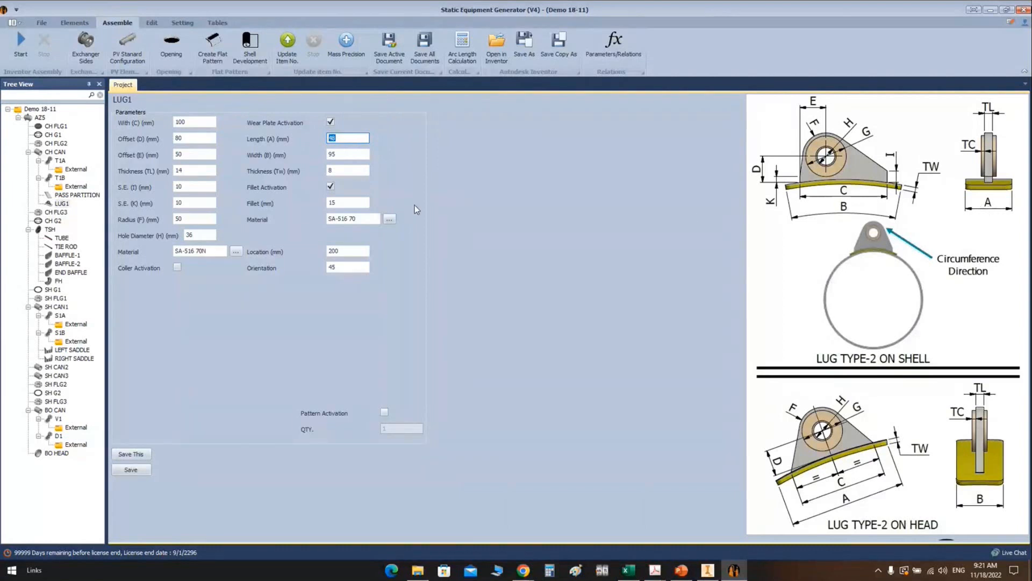
type("50")
key("Tab")
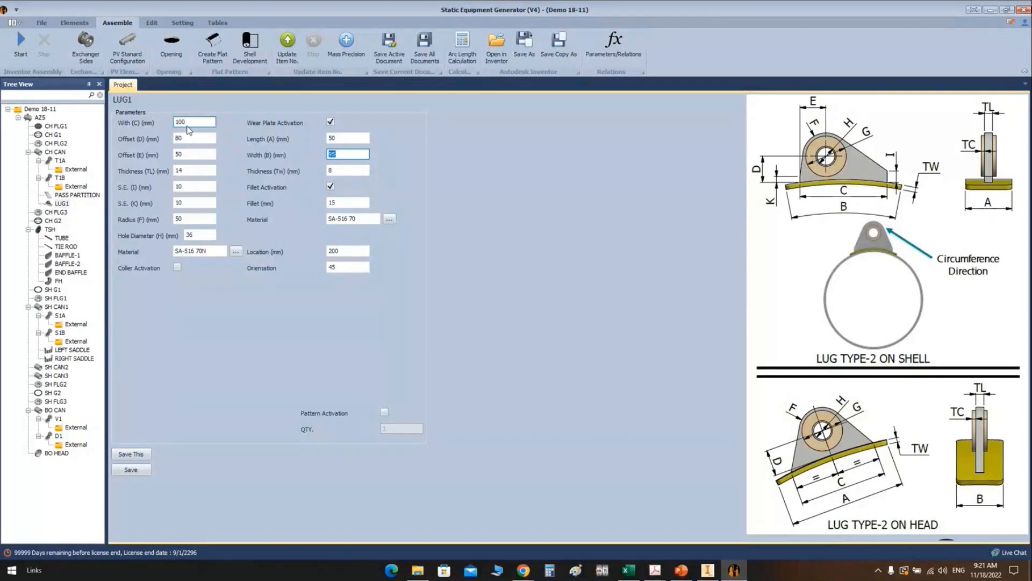
type("120")
key("Tab")
type("10")
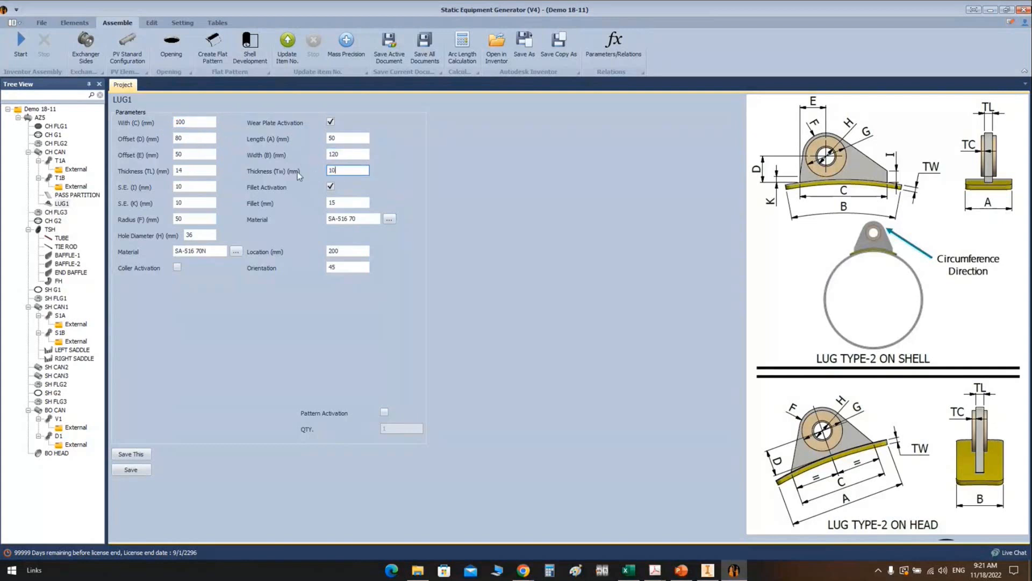
Step: Set the wear plate's material to SA-516 70N, save LUG1, and regenerate it in the Inventor assembly
left_click(362, 219)
type("N")
left_click(349, 251)
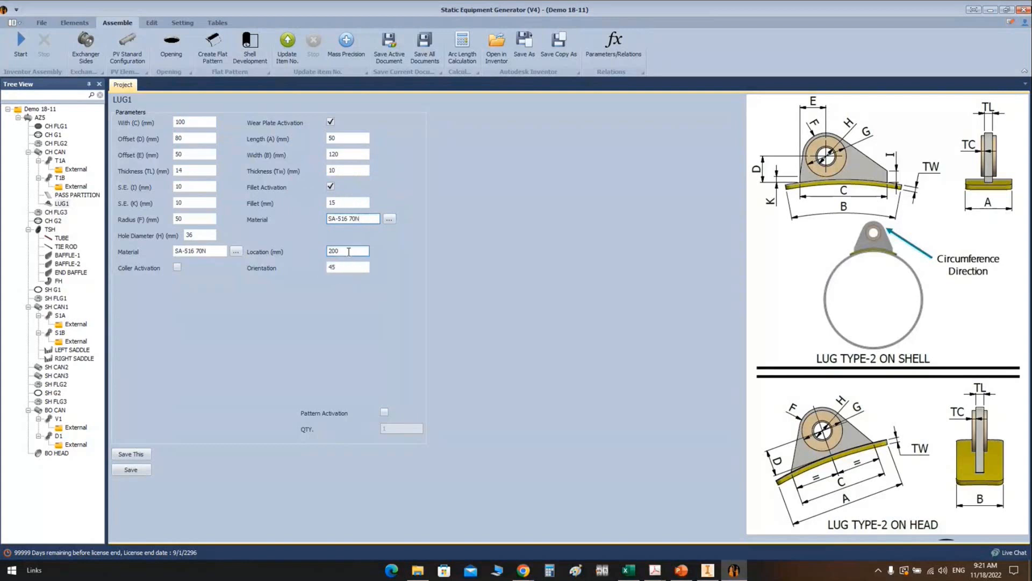
left_click(135, 473)
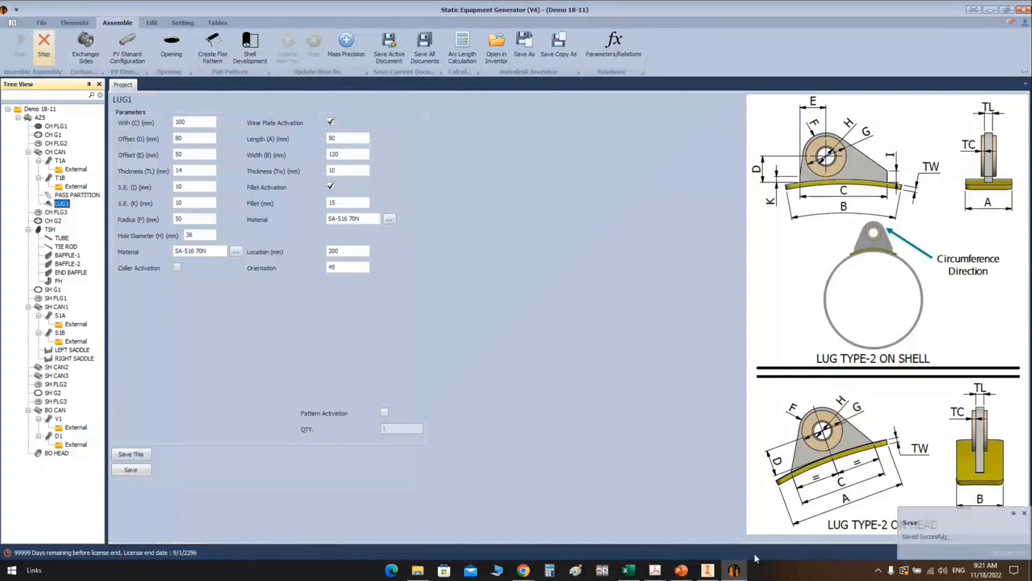
left_click(708, 569)
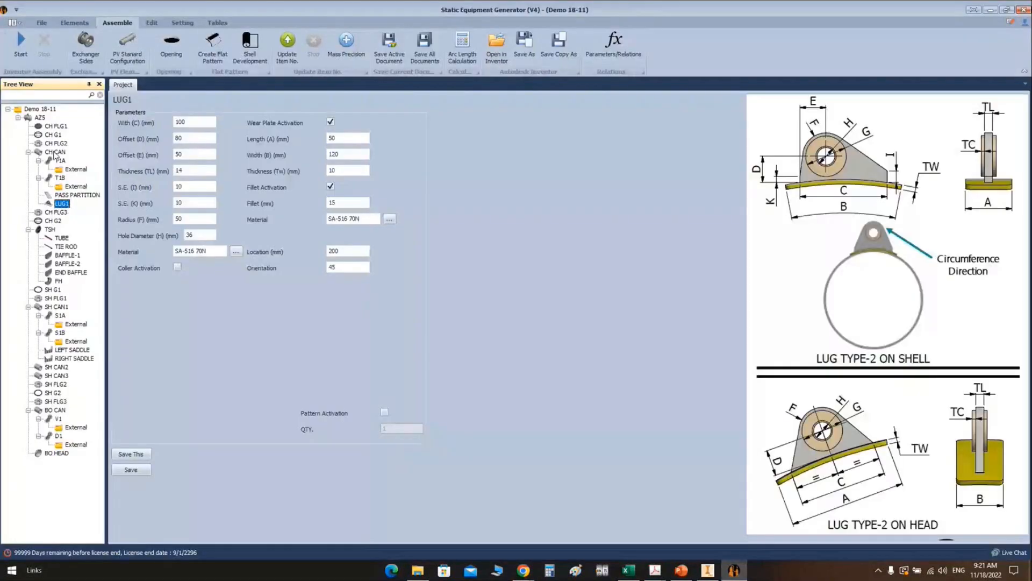
Step: Examine LUG1's wear plate and its position relative to the longitudinal weld line of CH CAN
left_click(54, 152)
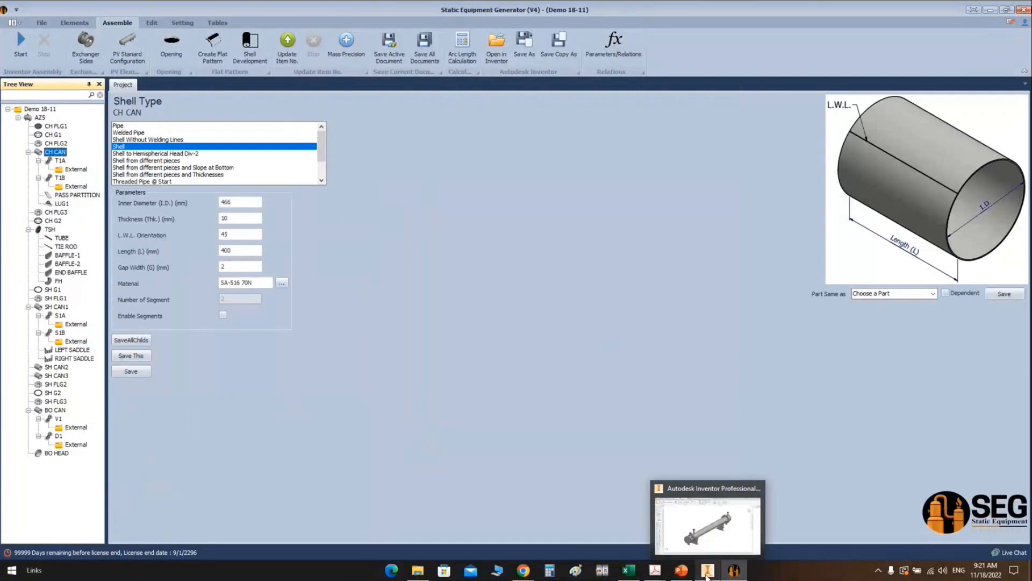
left_click(709, 570)
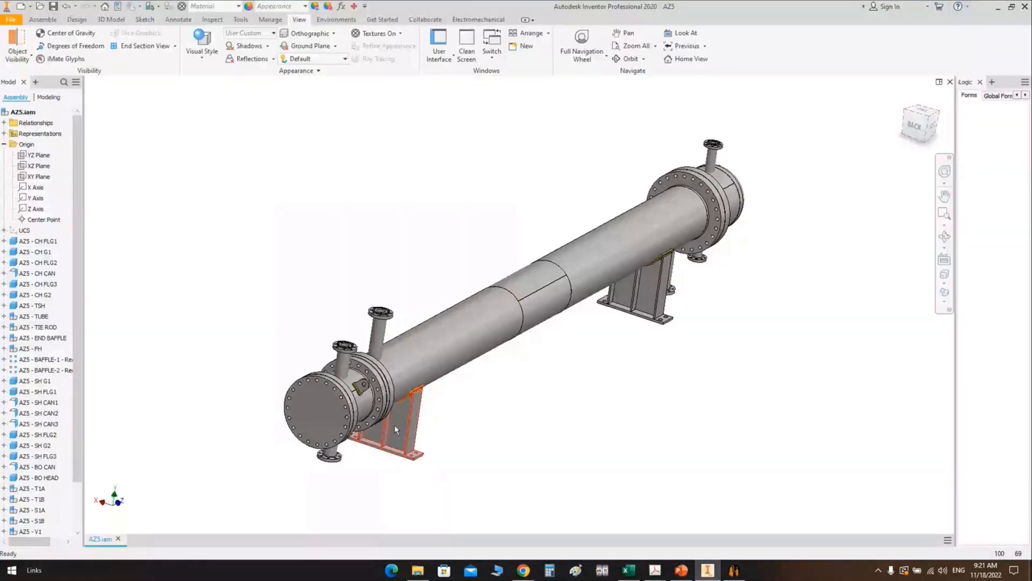
middle_click_drag(396, 429, 463, 336, "shift")
scroll(299, 299, "down", 3)
middle_click_drag(299, 299, 412, 189)
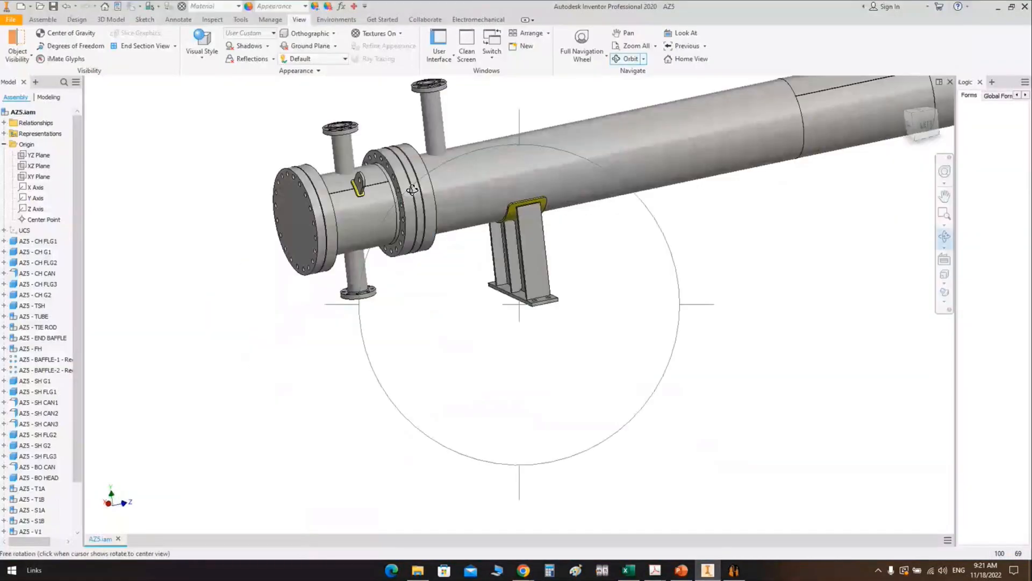
scroll(412, 189, "down", 4)
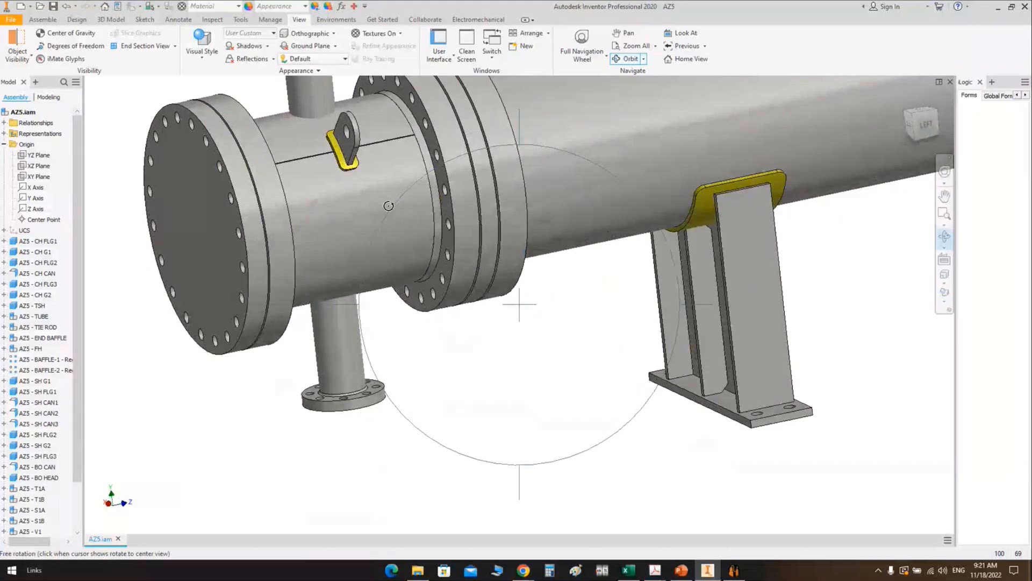
middle_click_drag(388, 206, 415, 238, "shift")
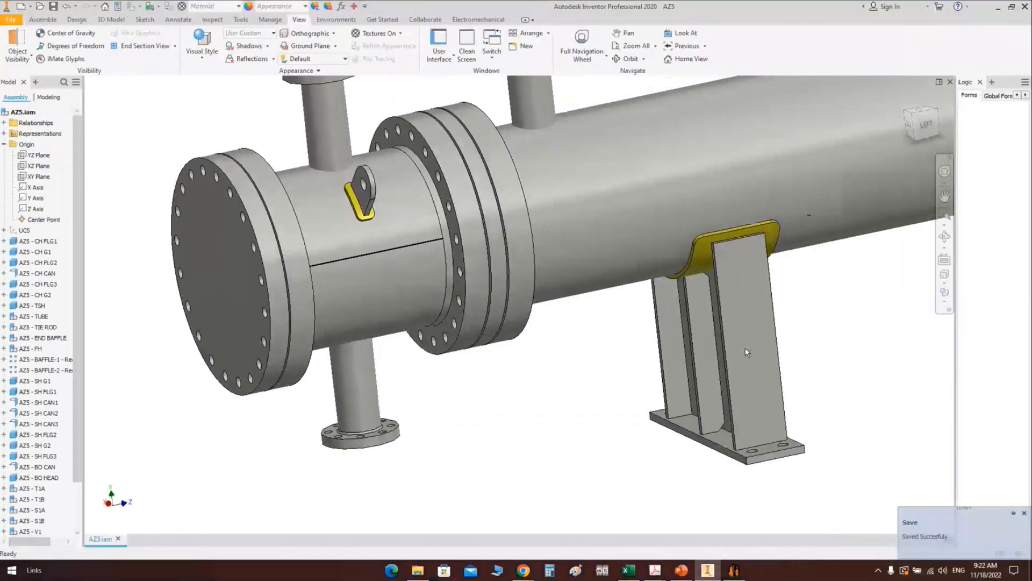
middle_click(746, 352)
scroll(196, 372, "up", 4)
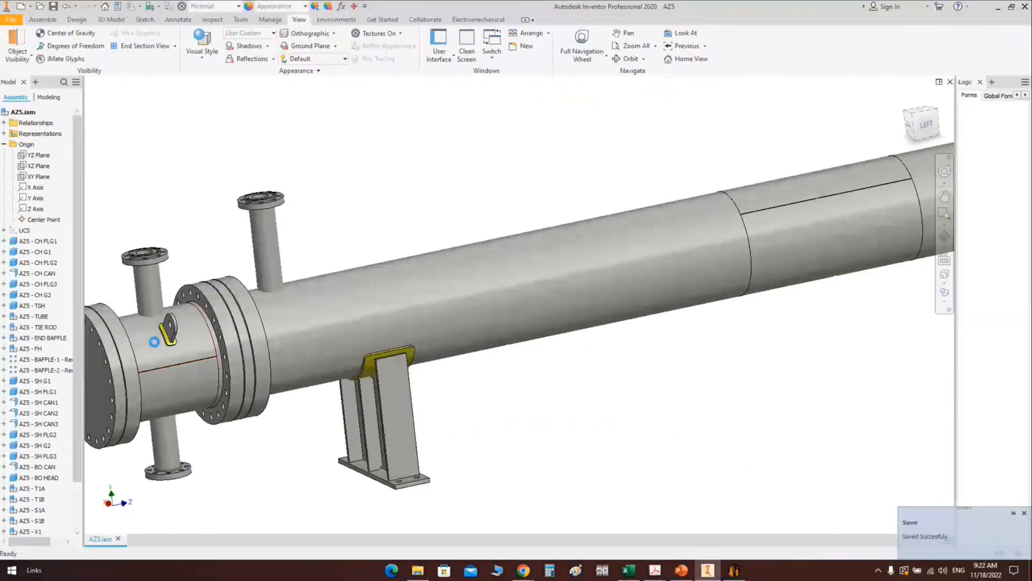
scroll(178, 360, "down", 5)
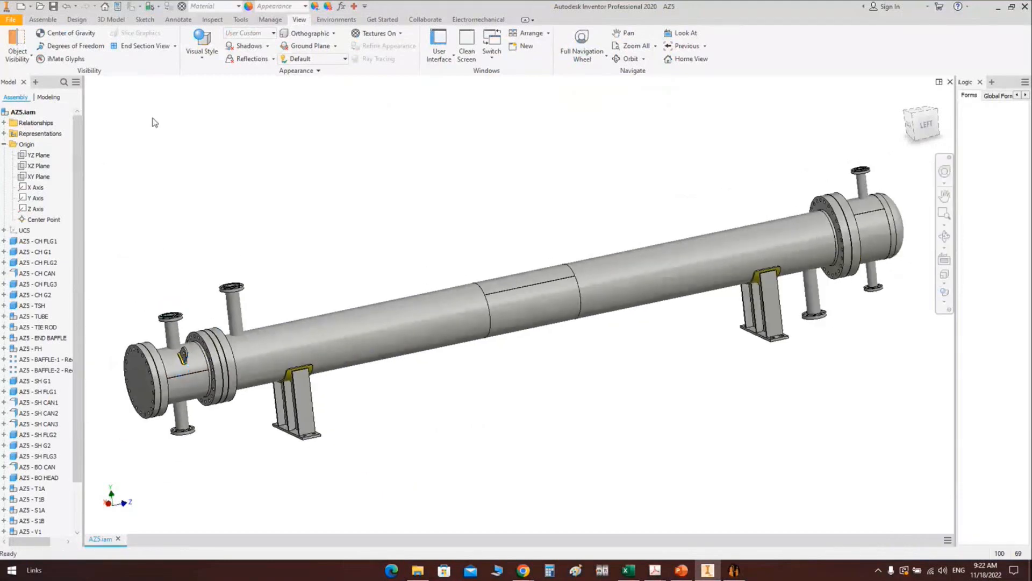
left_click(174, 46)
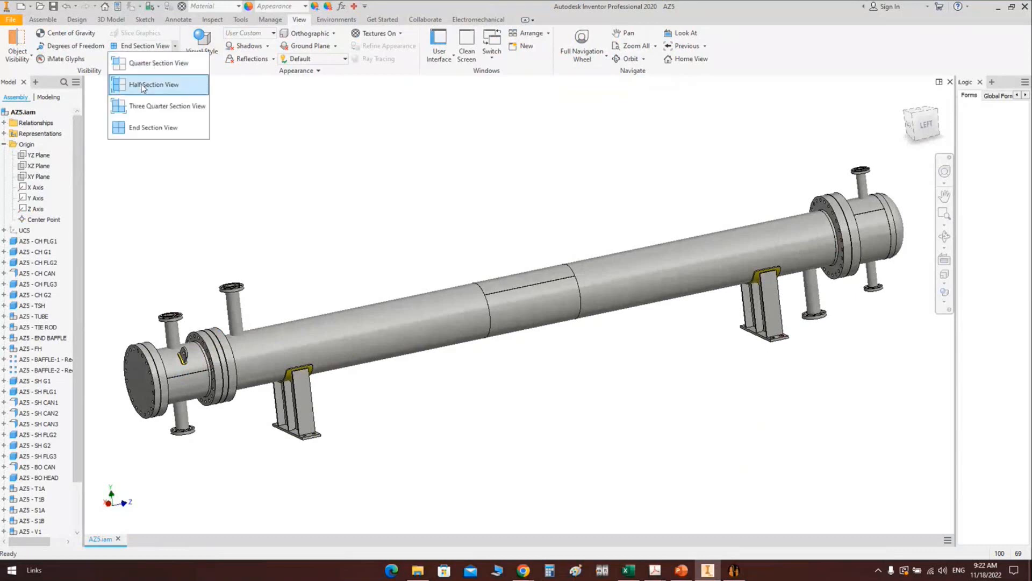
left_click(142, 87)
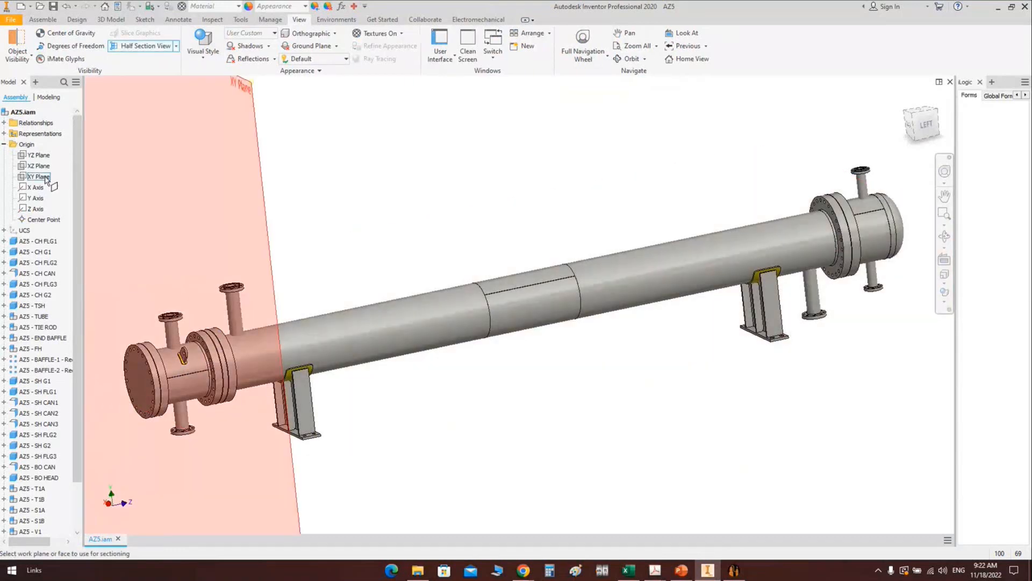
left_click(39, 155)
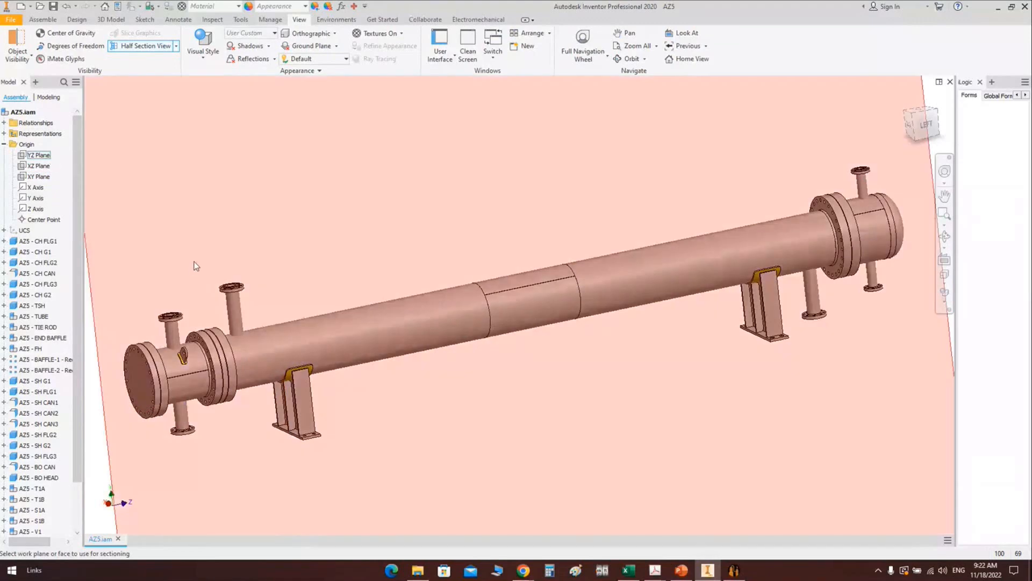
scroll(181, 226, "down", 5)
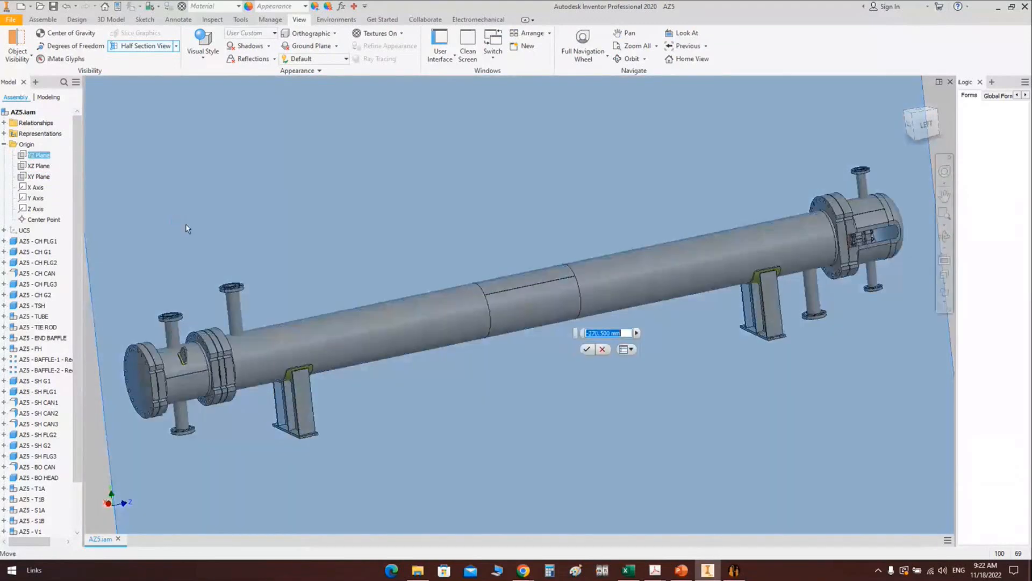
scroll(184, 228, "up", 1)
scroll(183, 223, "up", 3)
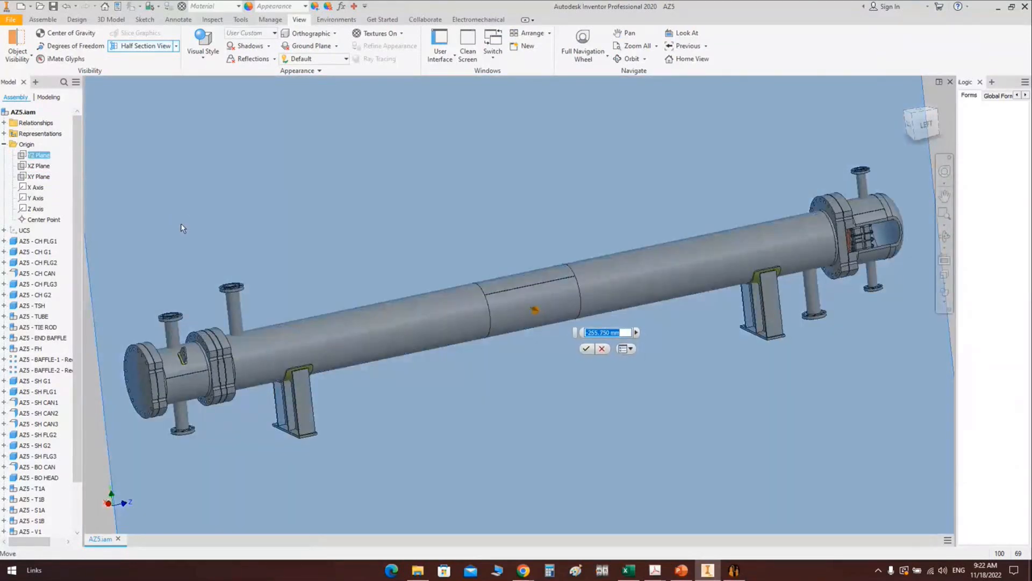
scroll(192, 366, "down", 8)
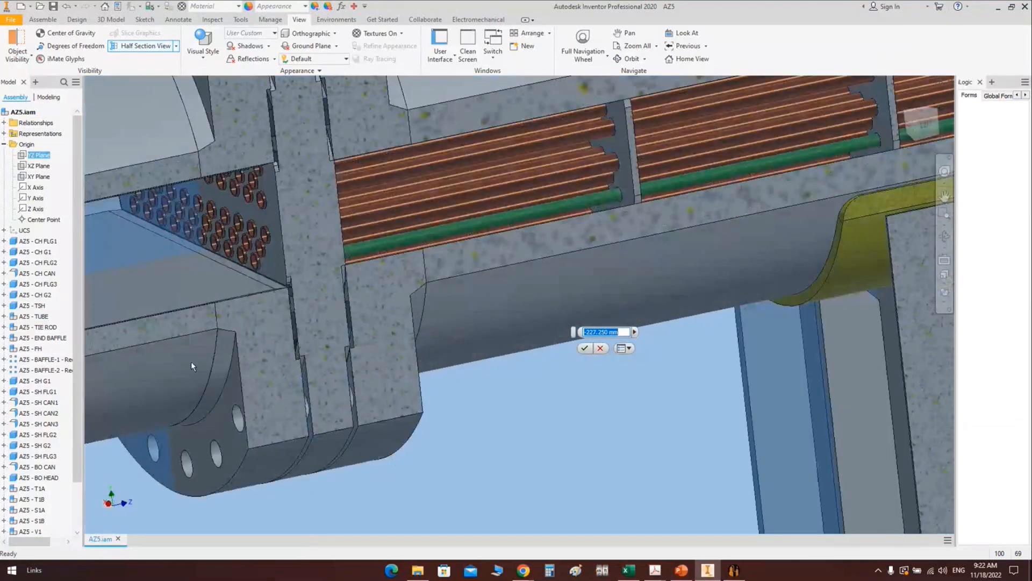
scroll(554, 279, "up", 3)
left_click(600, 348)
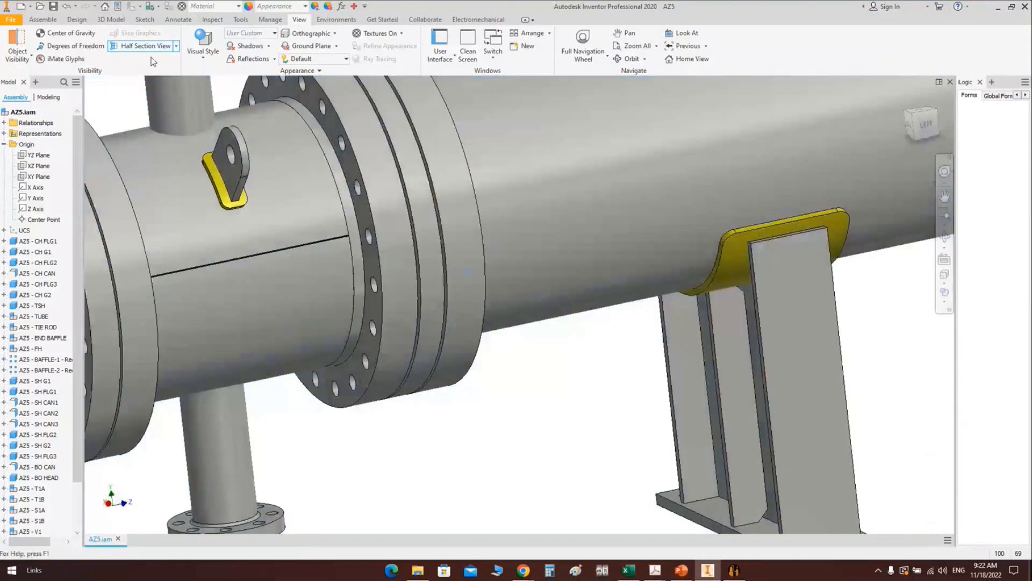
Step: Cut the channel with a half section view parallel to the end cover's outer face, offset about -198 mm
left_click(144, 46)
left_click(197, 268)
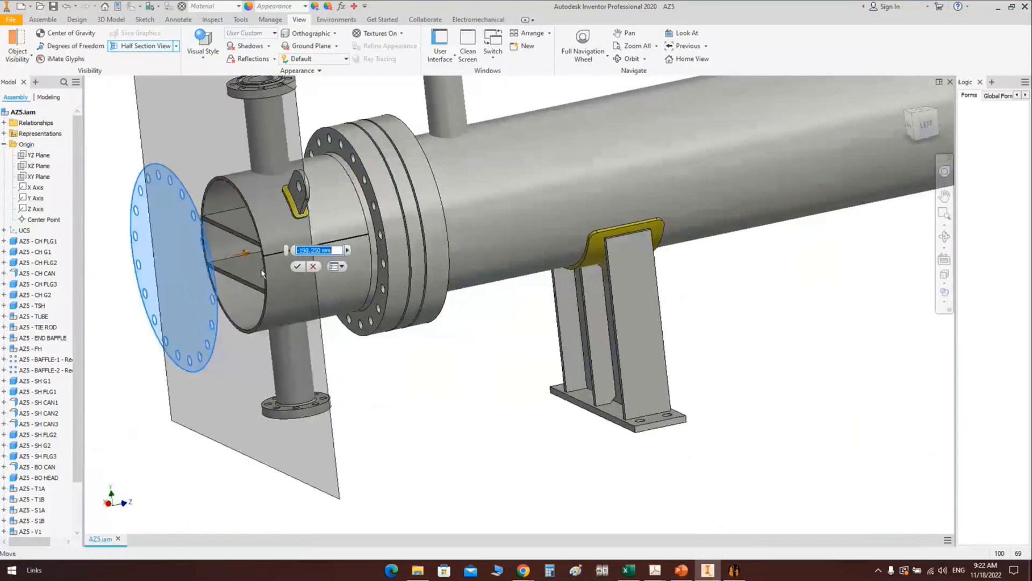
left_click(297, 266)
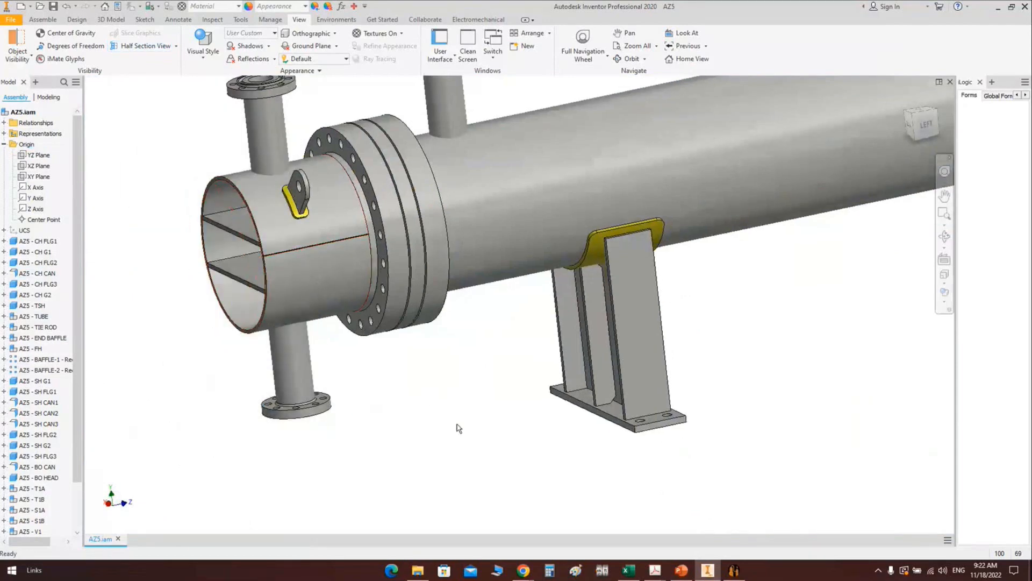
Step: Examine where CH CAN's longitudinal weld line meets the sectioned shell end beside the pass partition plates
left_click(945, 239)
left_click_drag(468, 302, 541, 259)
scroll(556, 273, "down", 5)
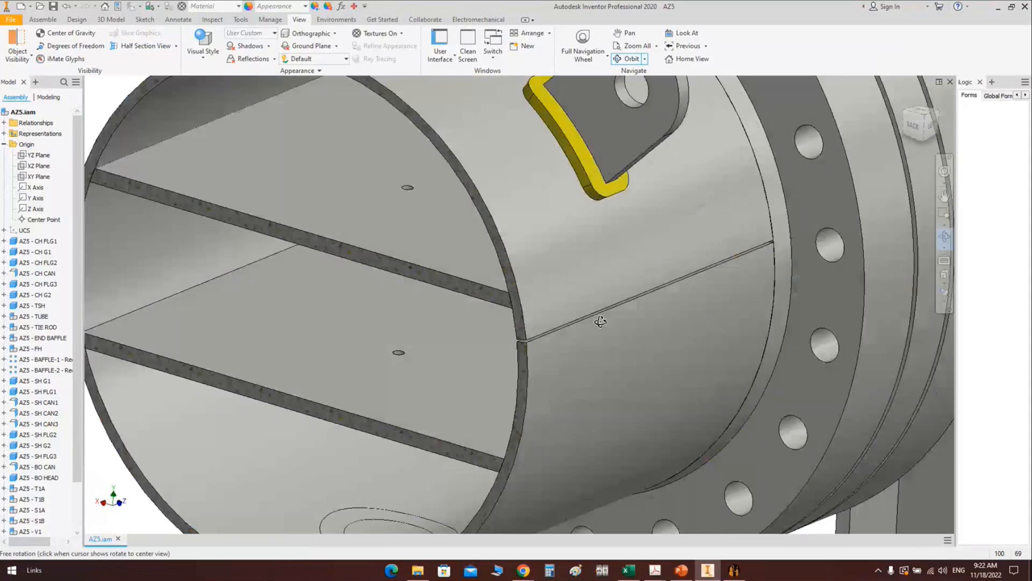
scroll(600, 322, "down", 3)
scroll(450, 236, "up", 5)
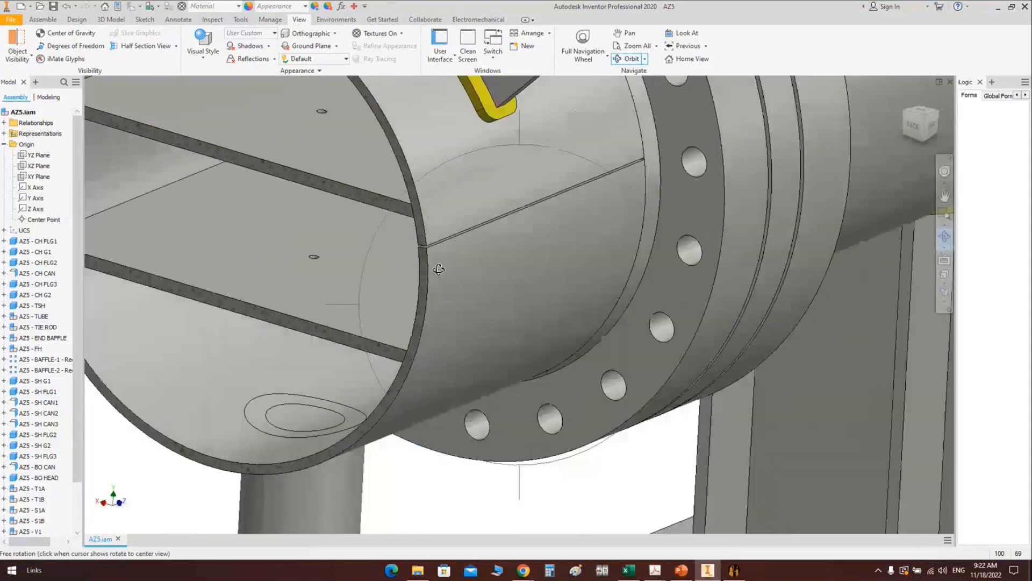
left_click_drag(440, 269, 445, 273)
middle_click_drag(580, 150, 380, 259)
scroll(365, 220, "down", 3)
key("Escape")
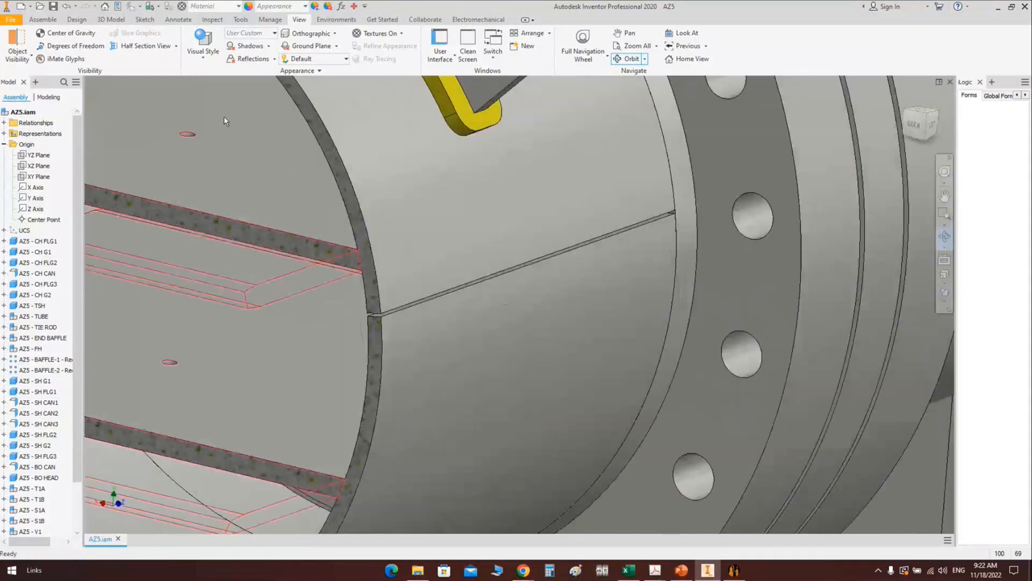
Step: Measure the distance between CH CAN's inner longitudinal weld edge and the lower edge of the upper pass partition plate
left_click(241, 19)
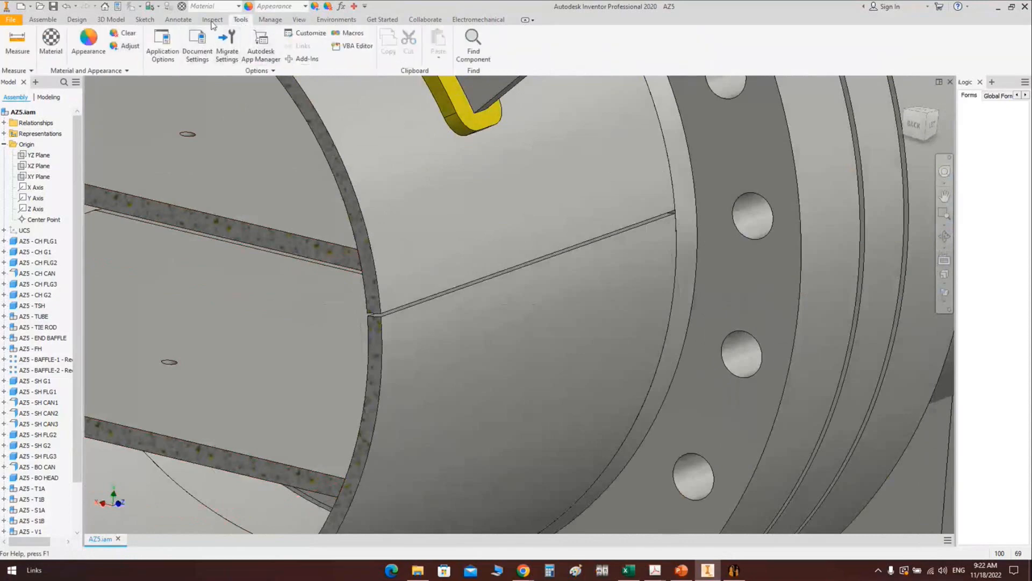
left_click(12, 44)
scroll(376, 322, "down", 4)
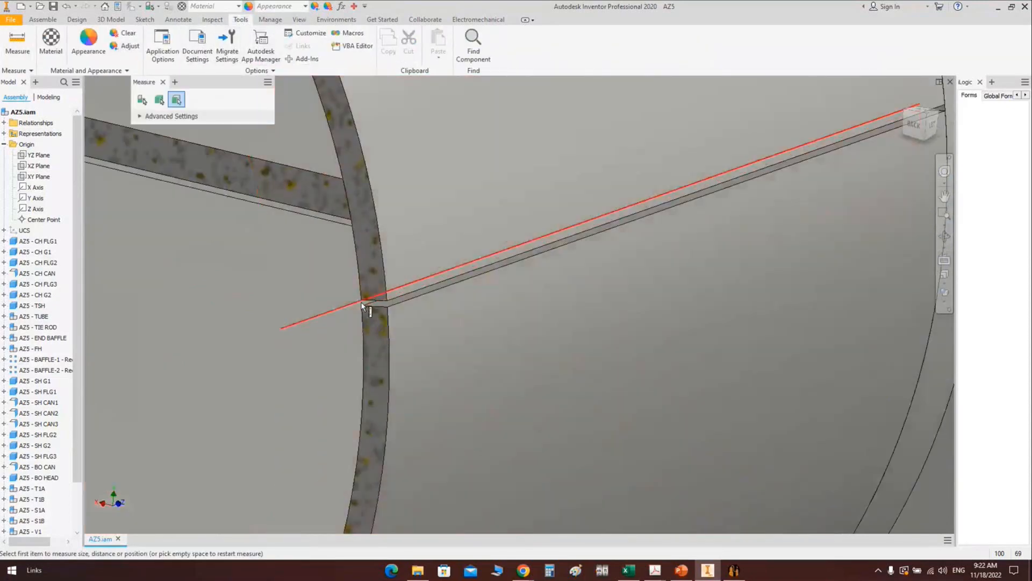
left_click(362, 298)
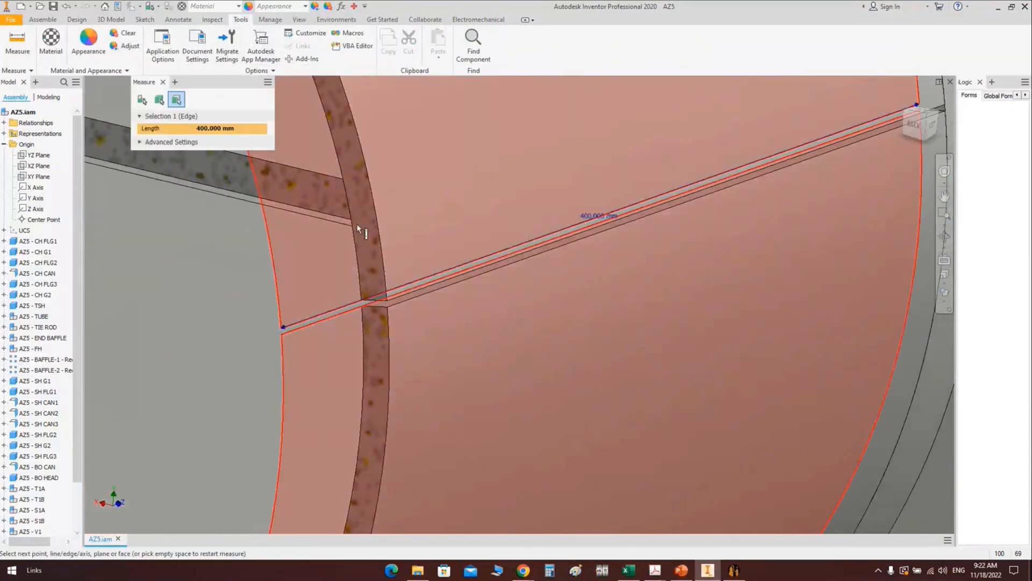
left_click(353, 219)
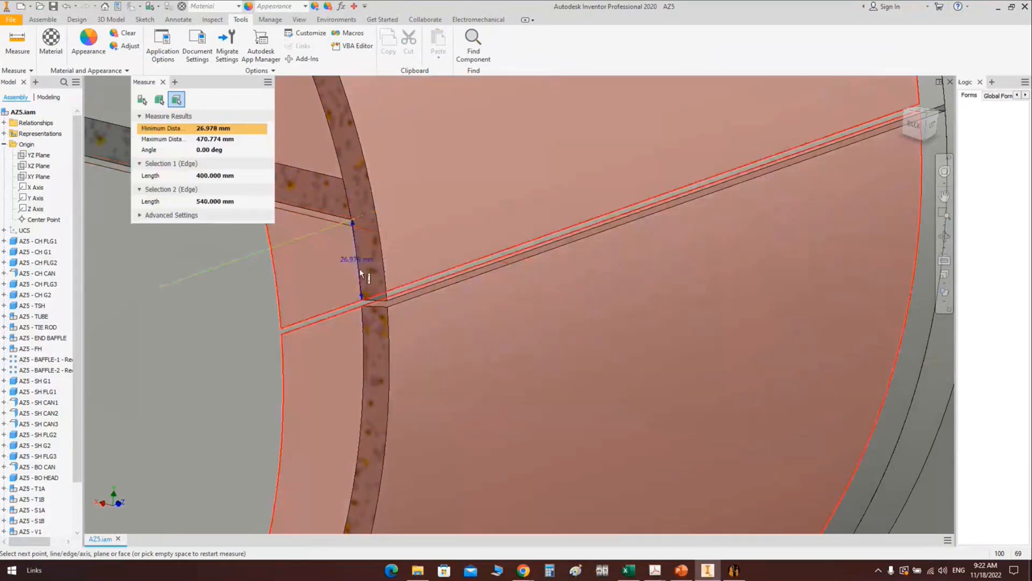
scroll(360, 269, "down", 2)
scroll(367, 276, "up", 3)
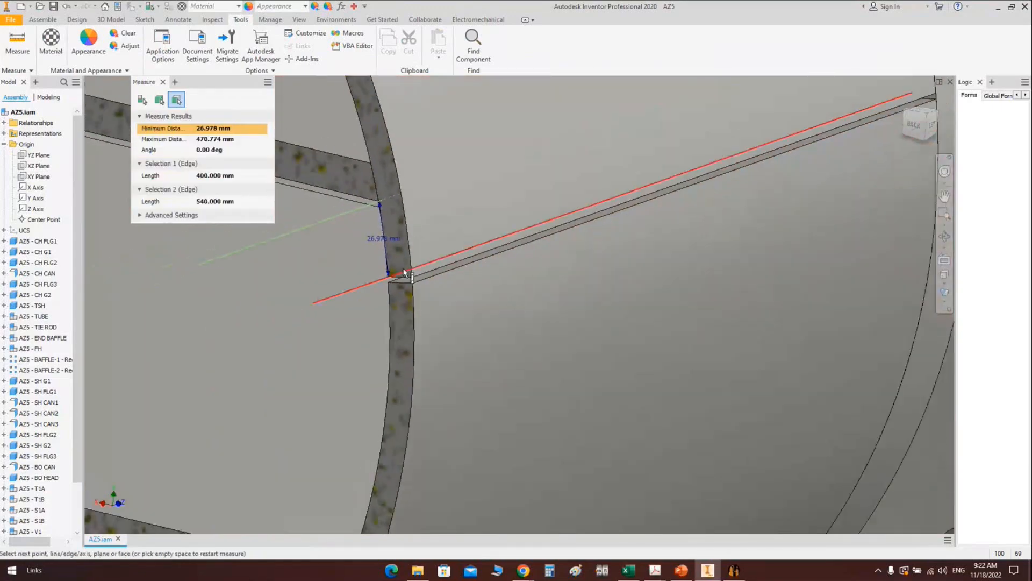
scroll(405, 272, "up", 3)
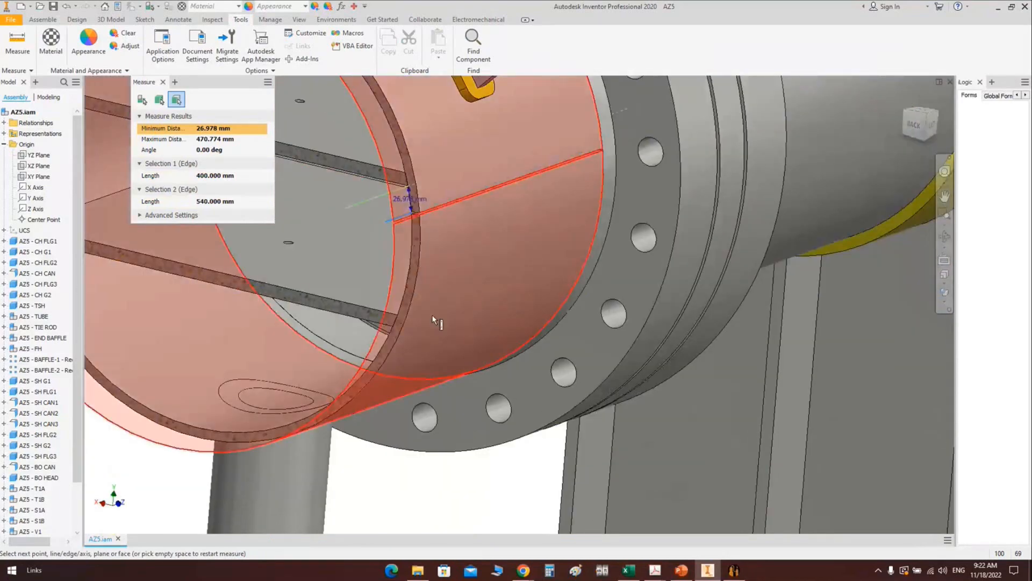
left_click(163, 82)
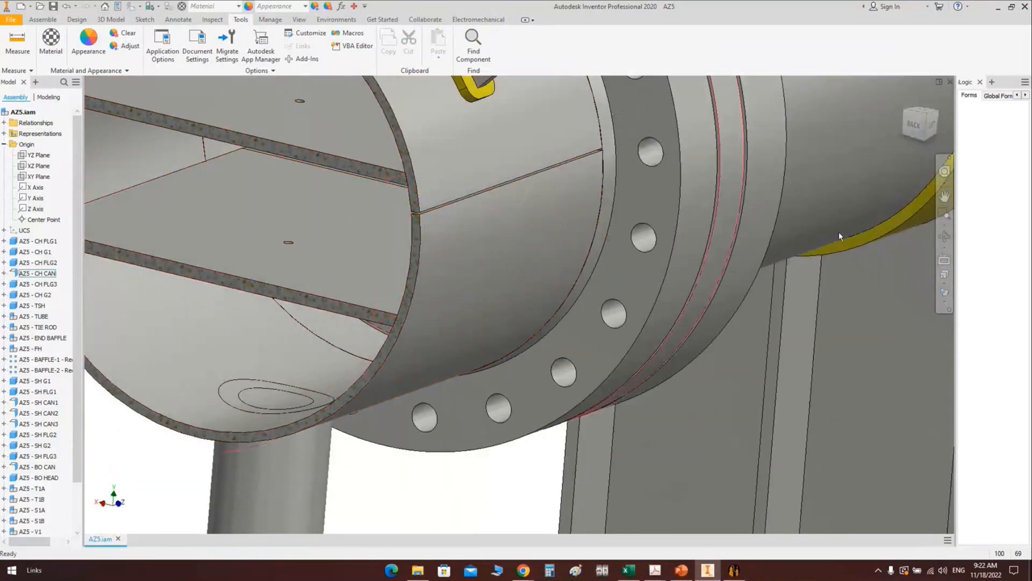
Step: Examine the spacing between the weld line, pass partitions and lug wear plate in the sectioned channel from the back
left_click(916, 127)
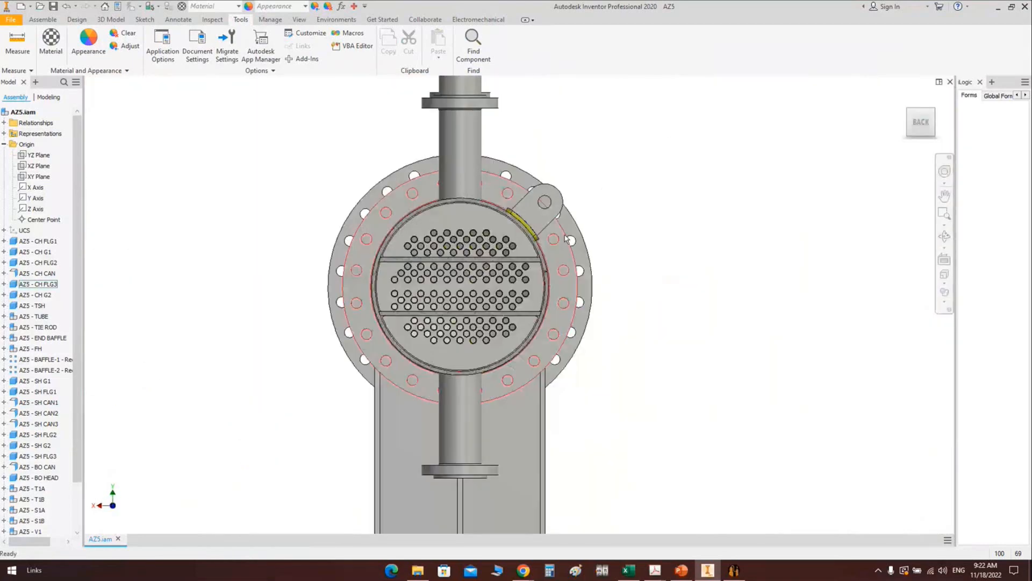
scroll(567, 239, "down", 6)
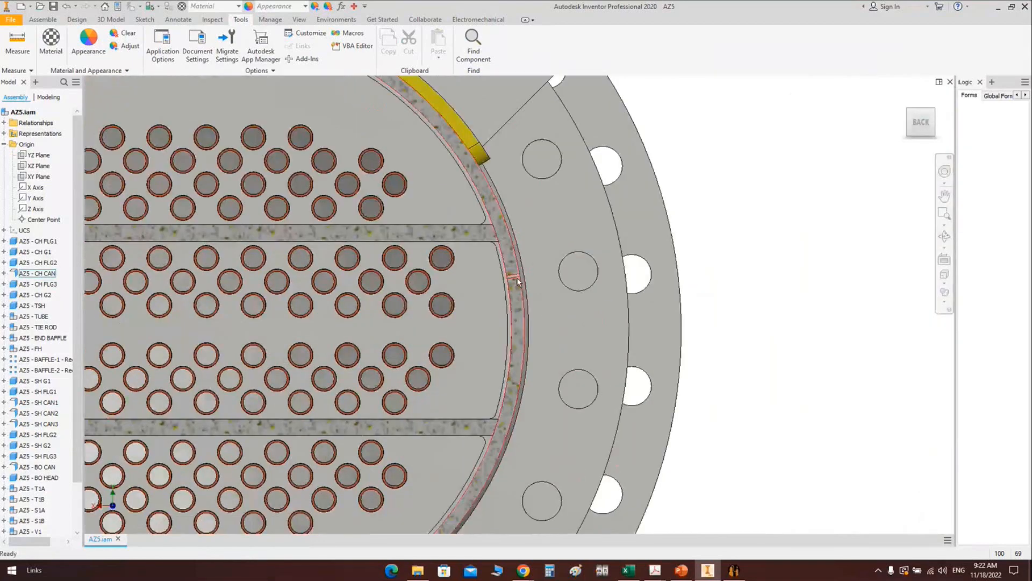
scroll(519, 282, "up", 3)
middle_click_drag(640, 293, 490, 204)
right_click(476, 184)
left_click(512, 185)
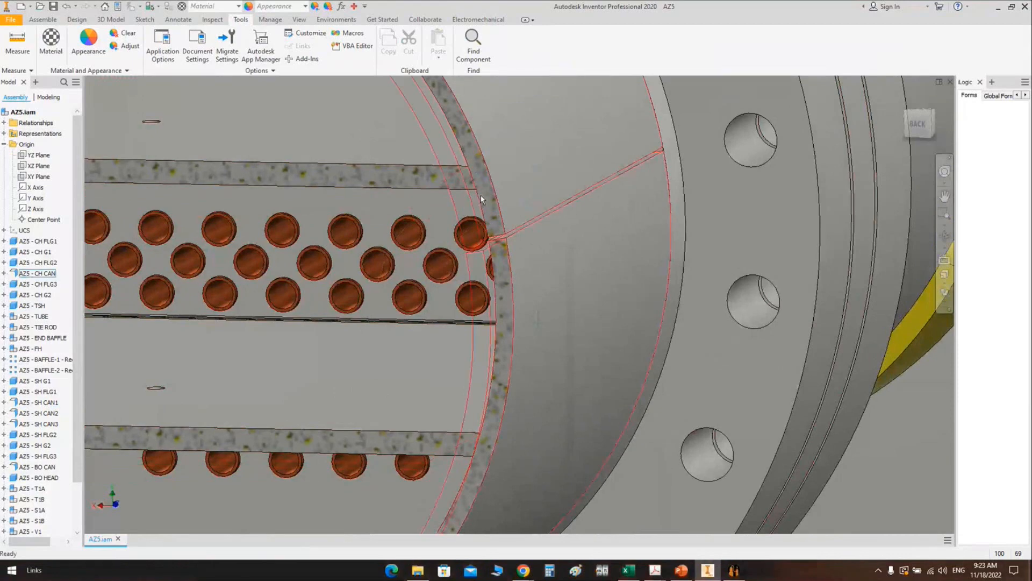
scroll(495, 211, "down", 6)
middle_click_drag(485, 263, 478, 290)
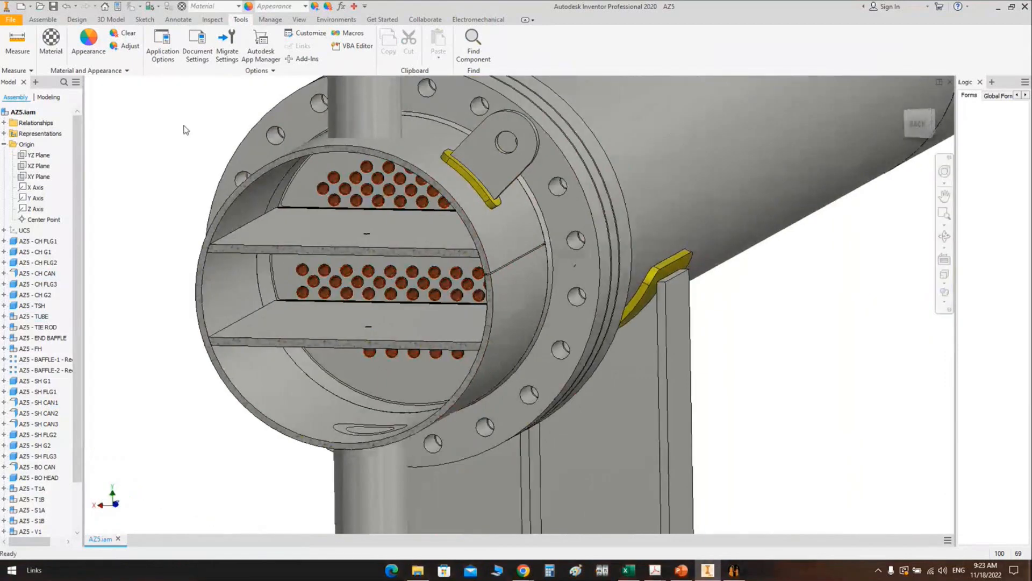
Step: End the section view so the whole channel and its end cover are displayed again
left_click(299, 19)
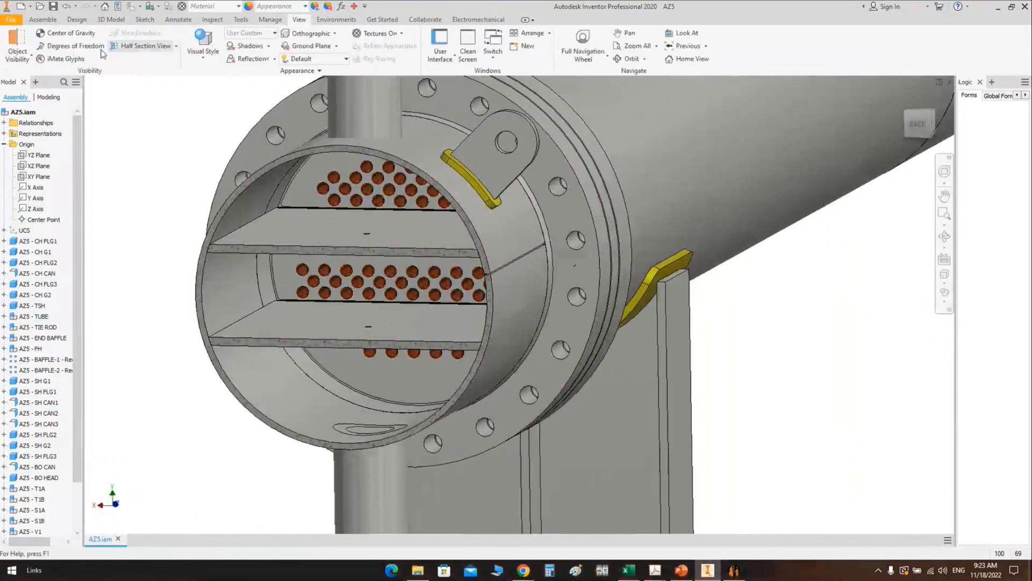
left_click(176, 45)
left_click(150, 133)
scroll(234, 217, "down", 4)
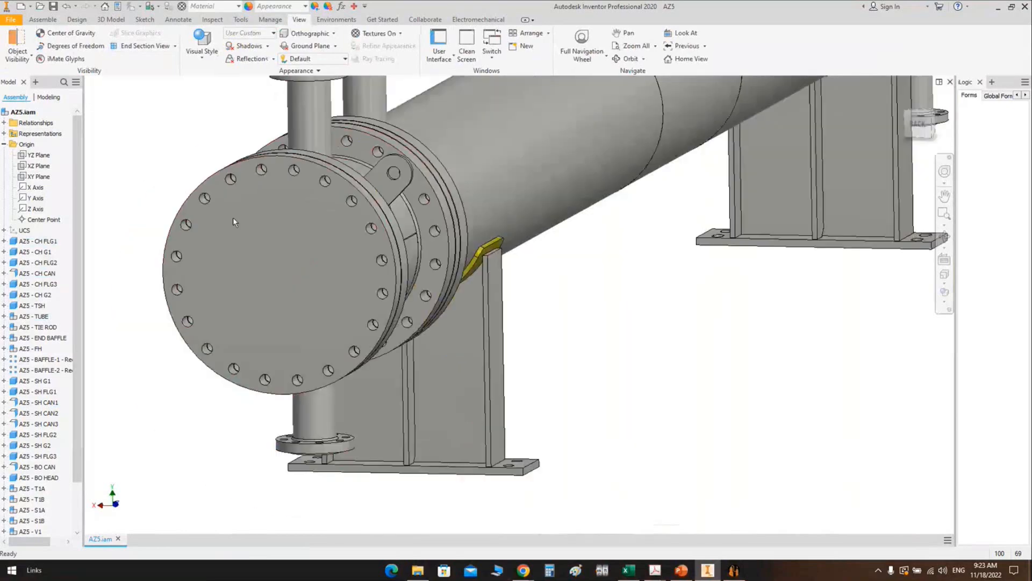
Step: Examine LUG1 and its wear plate on the complete channel, and collapse the assembly's Origin folder
left_click(944, 237)
scroll(514, 242, "down", 2)
left_click_drag(518, 253, 495, 316)
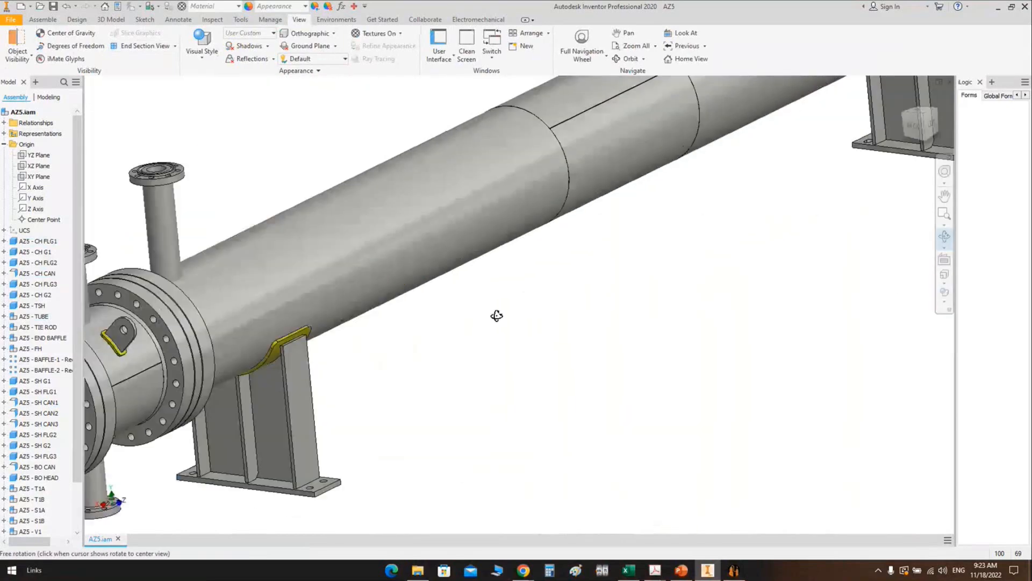
middle_click_drag(114, 324, 405, 245)
scroll(422, 264, "up", 5)
right_click(434, 234)
left_click(495, 245)
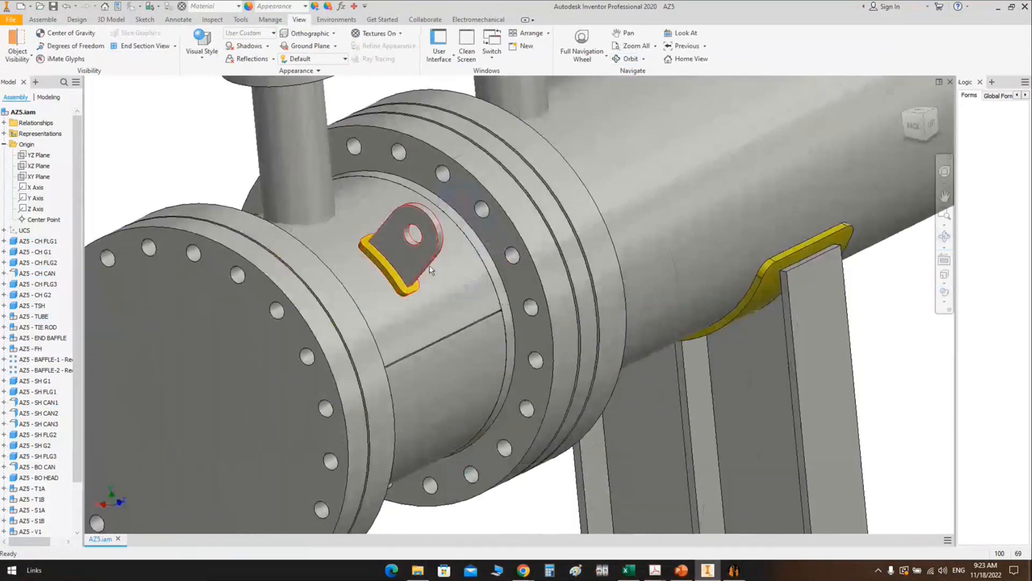
key("F5")
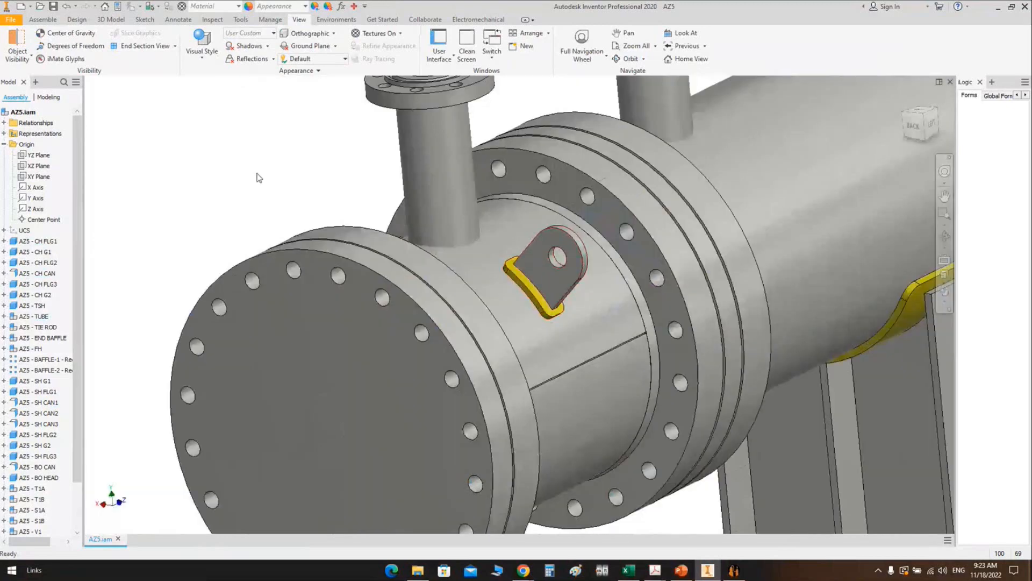
left_click(5, 144)
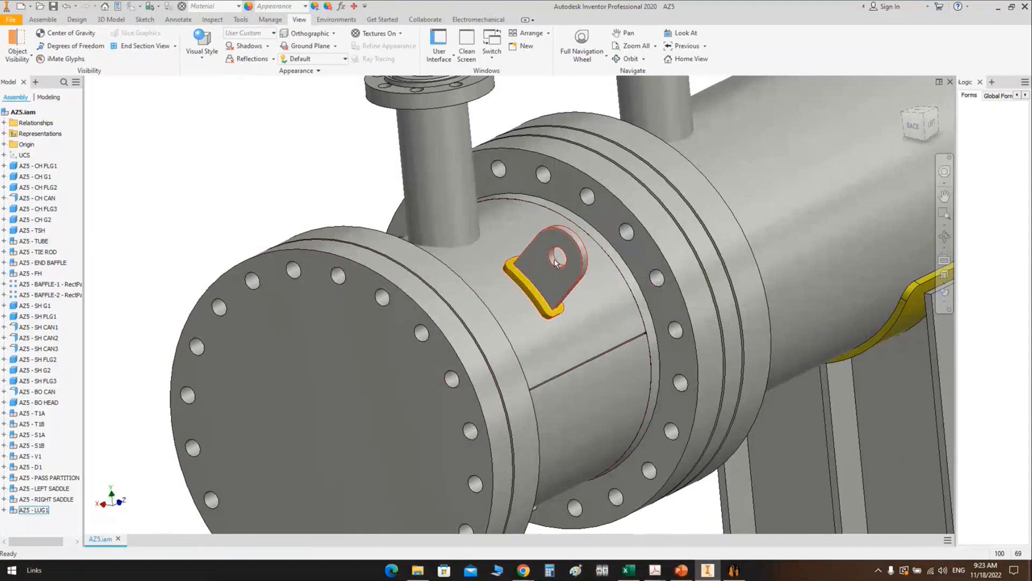
mouse_move(572, 280)
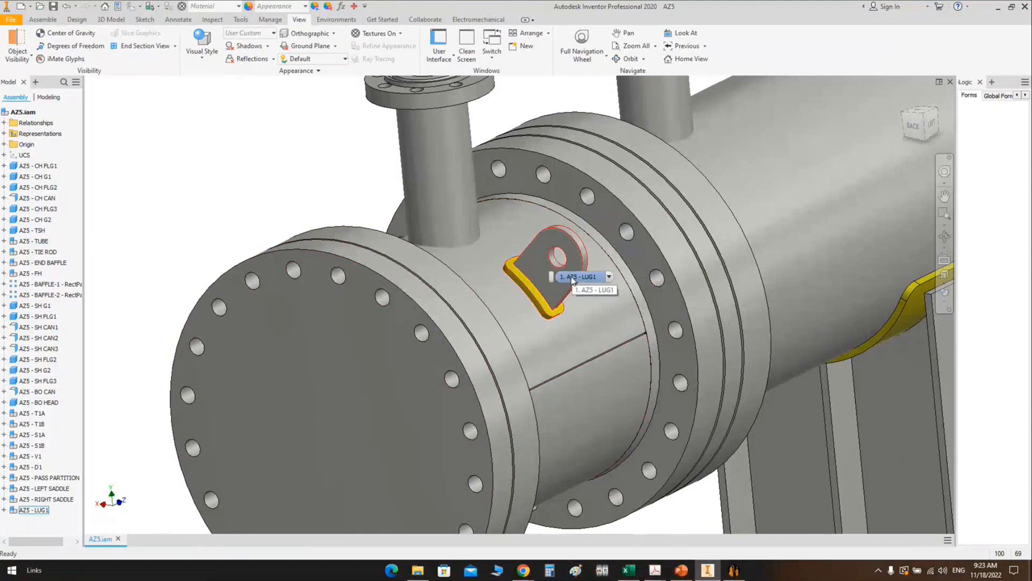
Step: Start a new file and show the Crosby Shackles templates within the SEG Items Templete folder
left_click(21, 6)
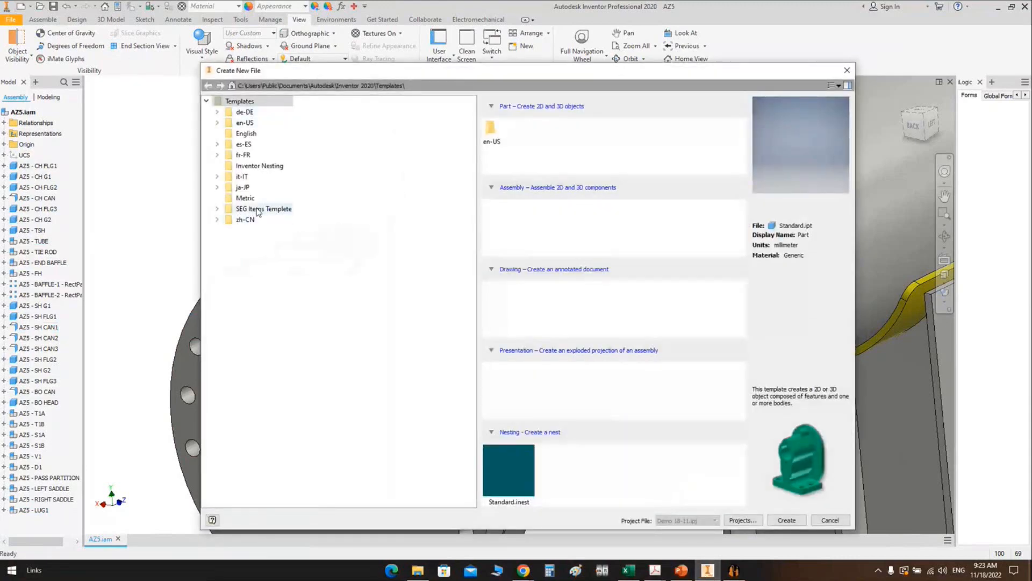
double_click(257, 211)
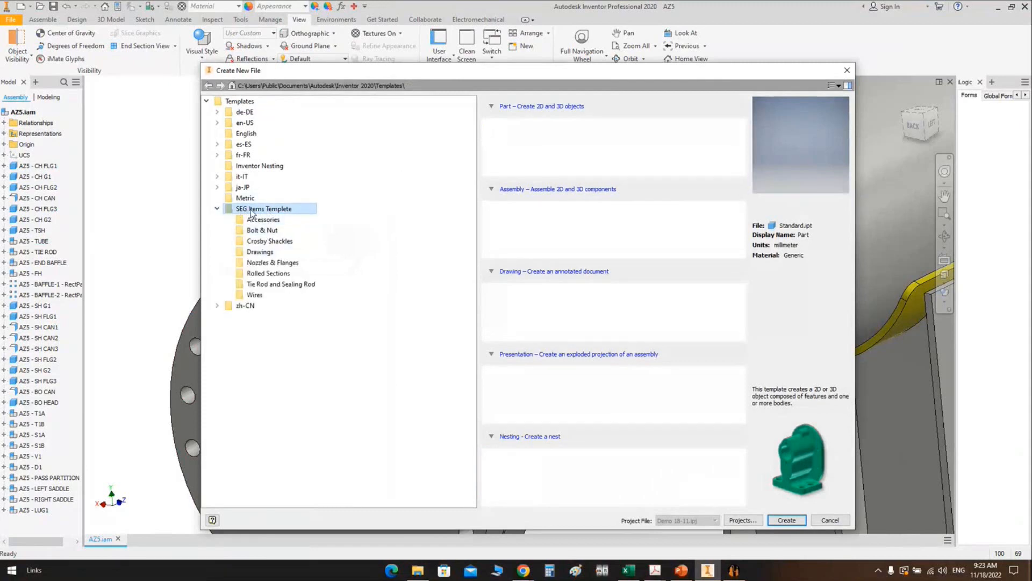
left_click(265, 243)
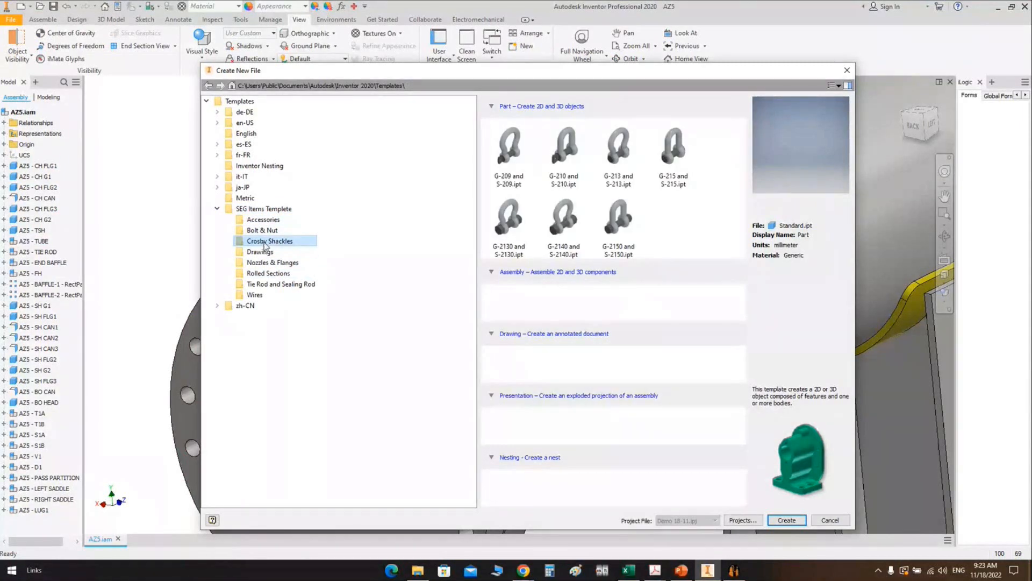
Step: Compare previews of the Crosby shackle templates and create a new part from G-2150 and S-2150.ipt
left_click(626, 202)
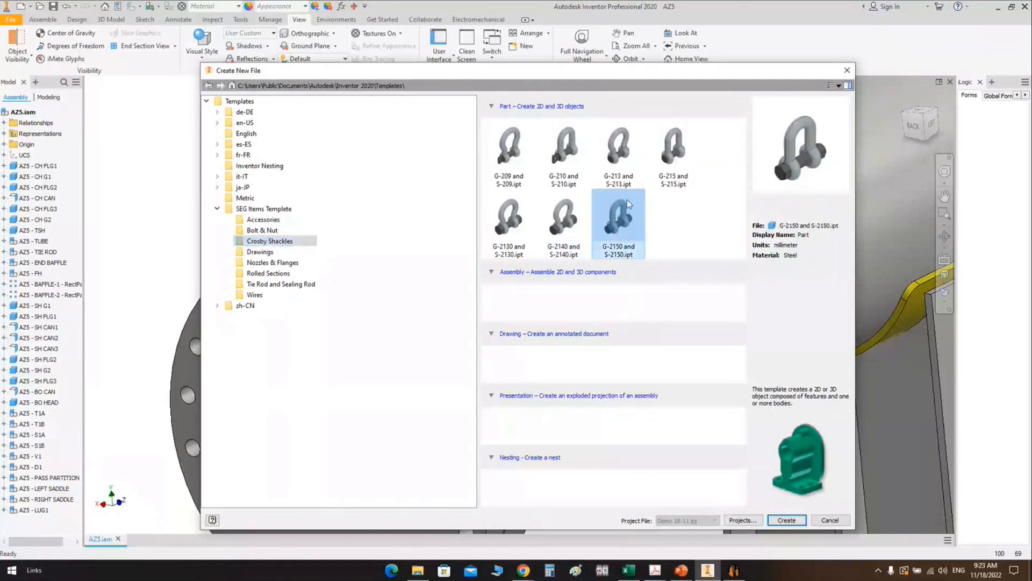
left_click(580, 210)
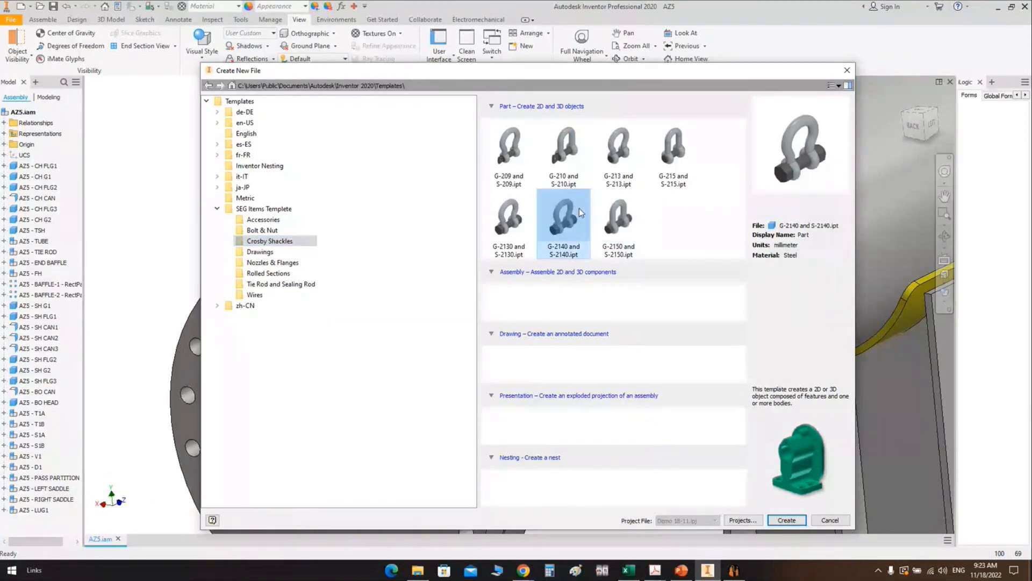
left_click(627, 231)
left_click(616, 164)
left_click(564, 150)
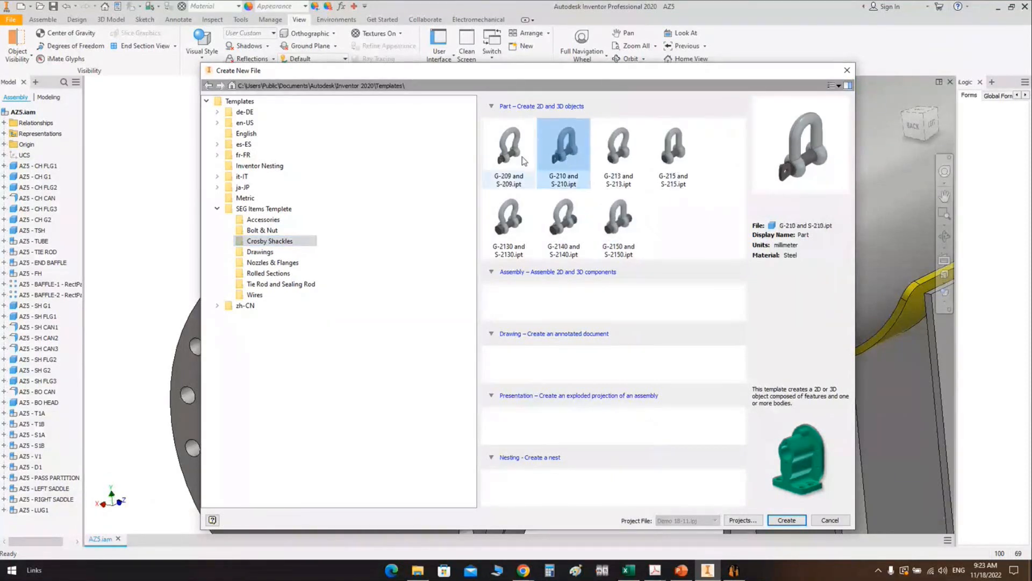
left_click(509, 151)
left_click(563, 218)
left_click(619, 236)
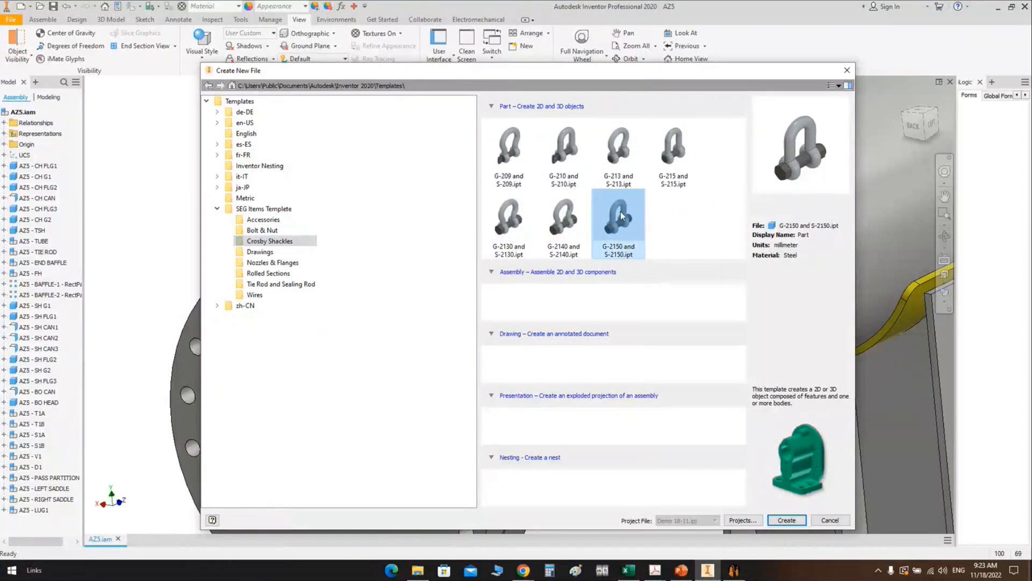
left_click(794, 522)
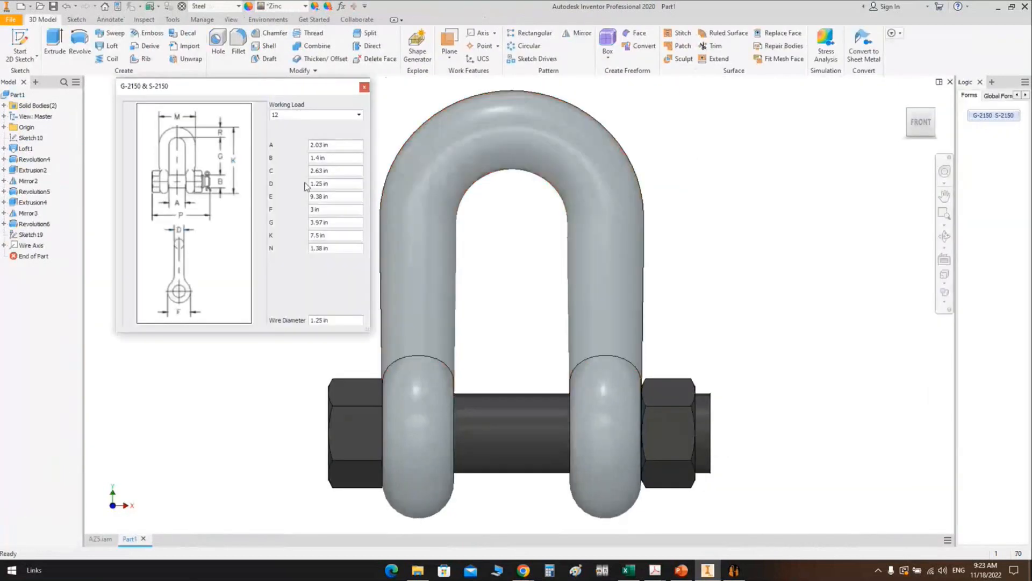
Step: Set the shackle's working load to 3-1/4, check its dimension B, and close the sizing form
left_click(334, 115)
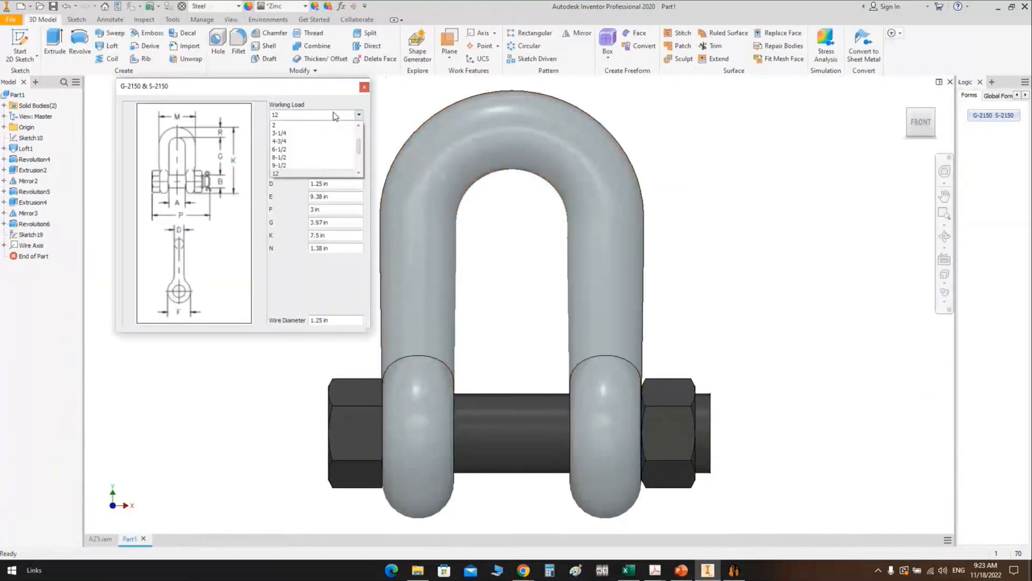
left_click(288, 134)
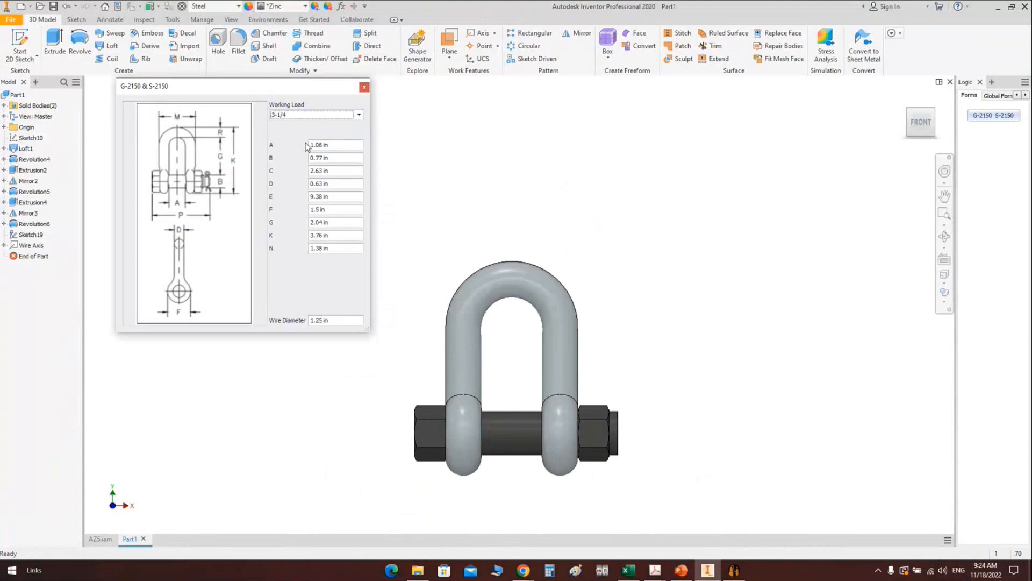
left_click(931, 109)
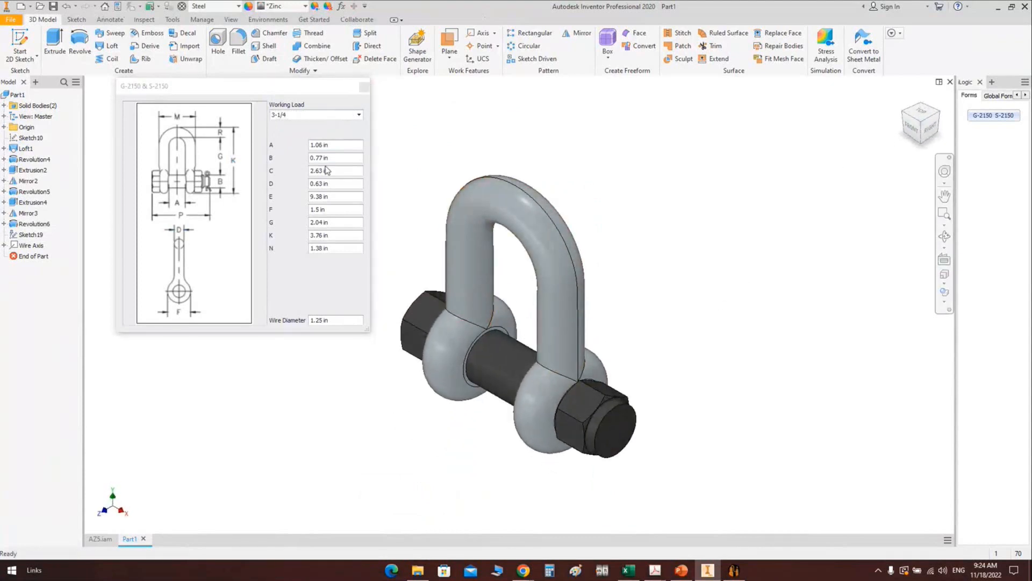
left_click(339, 157)
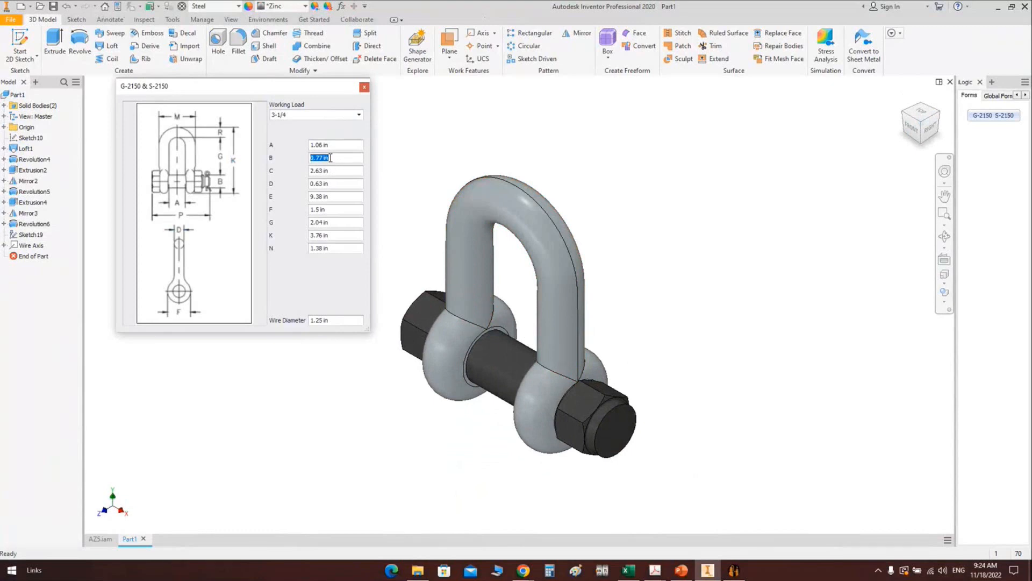
left_click(364, 87)
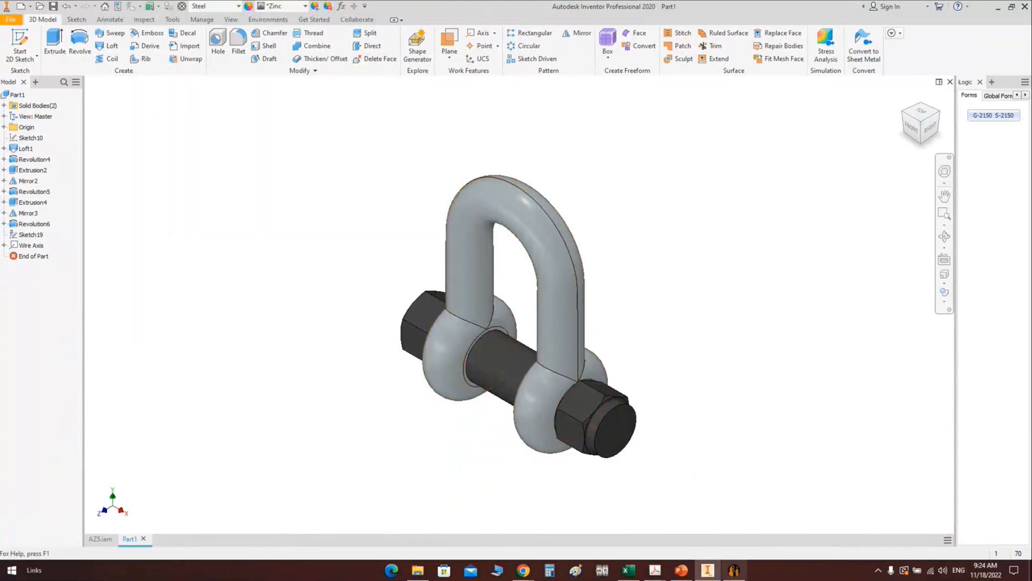
Step: Save the shackle part as SHACKLE in the Demo 18-11 folder
left_click(733, 573)
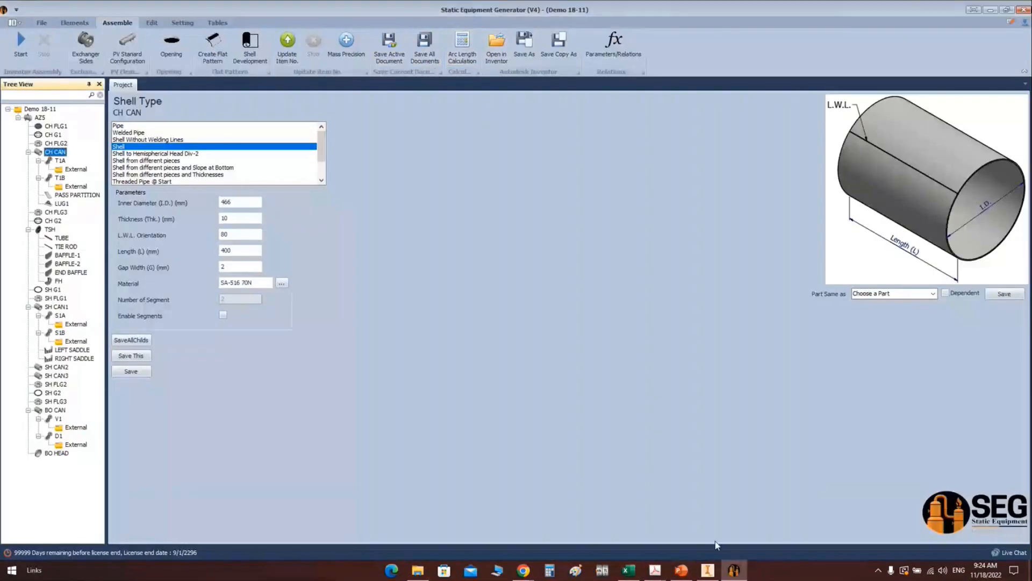
left_click(707, 571)
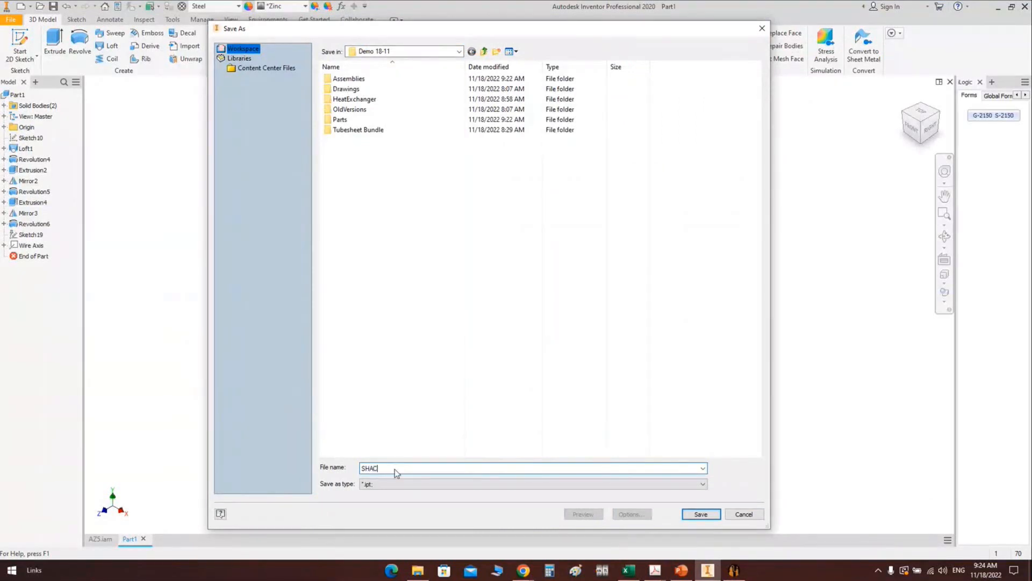
key("Return")
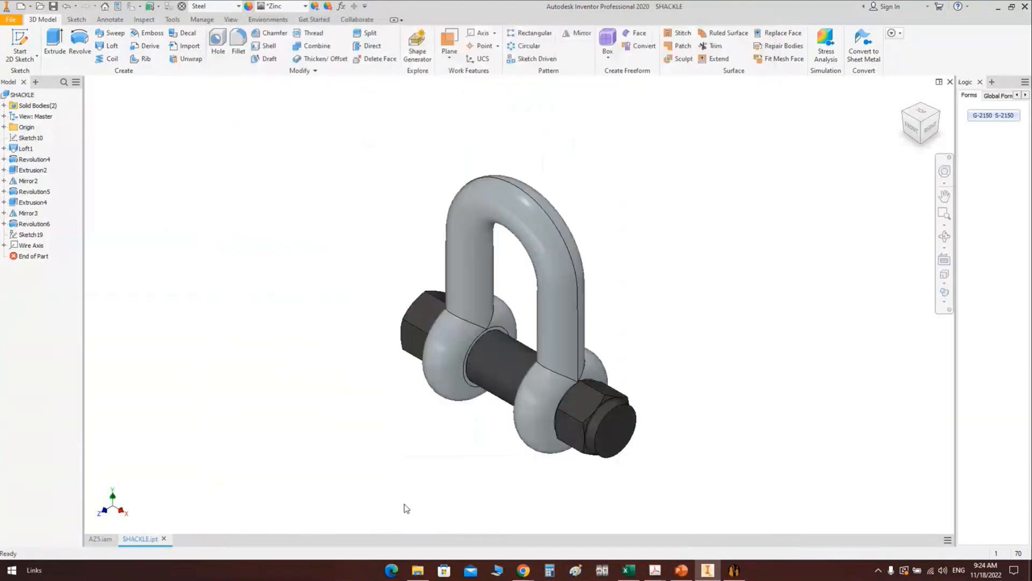
Step: Place one instance of the SHACKLE part in the AZ5 assembly beside the channel
left_click(100, 539)
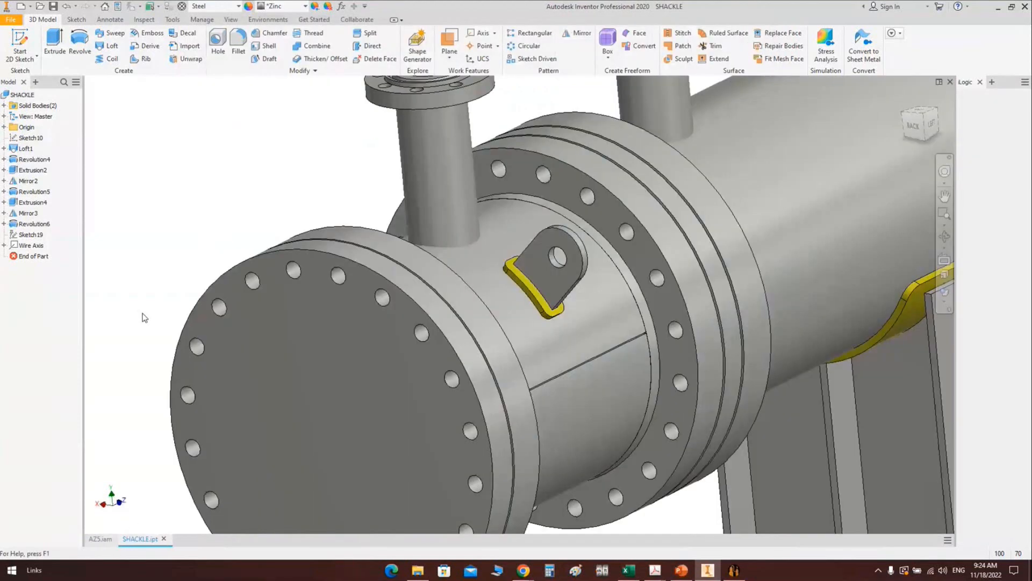
left_click(14, 41)
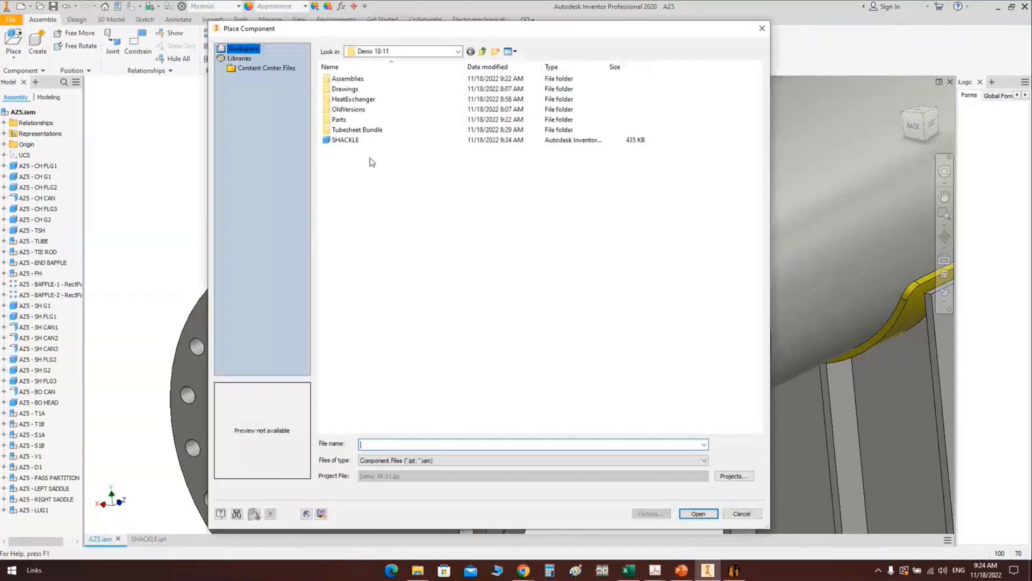
double_click(358, 144)
left_click(350, 156)
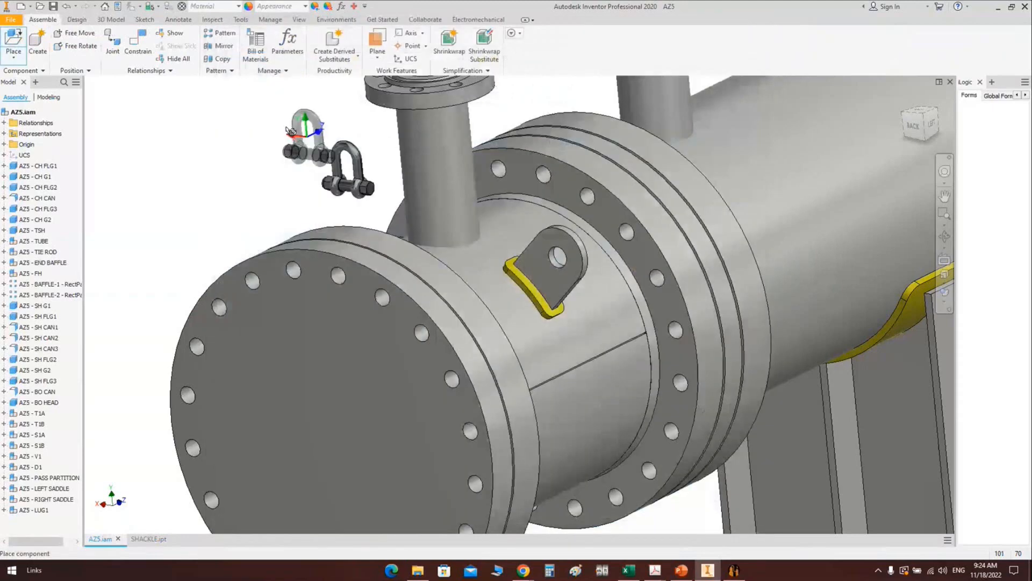
right_click(282, 122)
left_click(320, 122)
Step: Fit the shackle's pin into LUG1's hole with an Insert constraint at 0 mm offset
key("c")
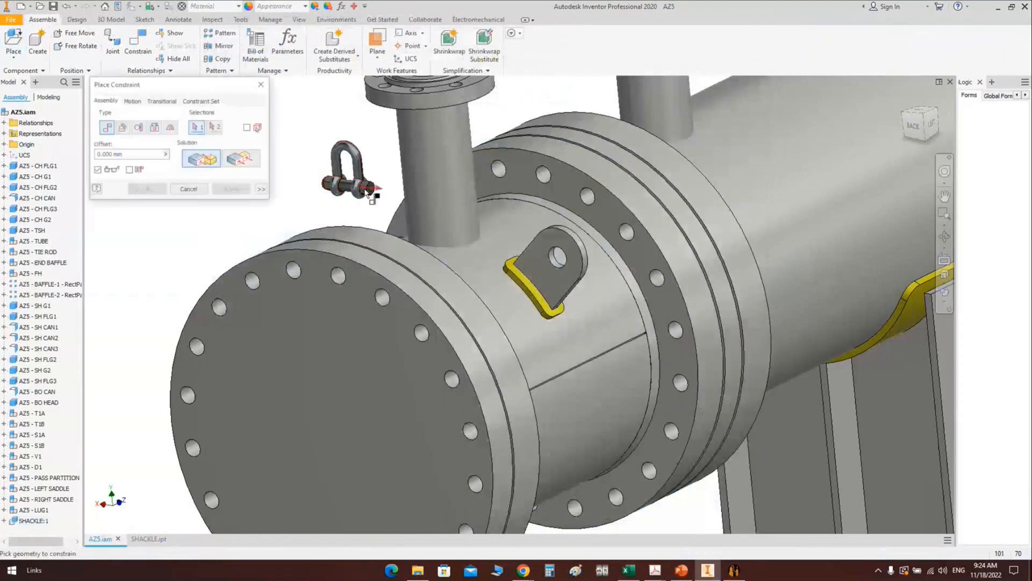
scroll(344, 191, "up", 5)
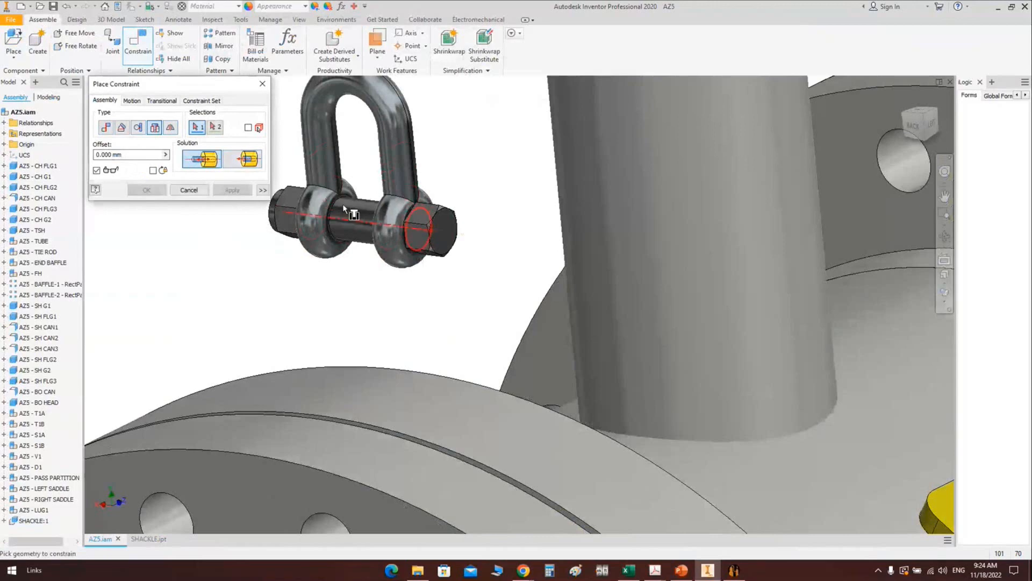
left_click(341, 194)
scroll(612, 288, "down", 5)
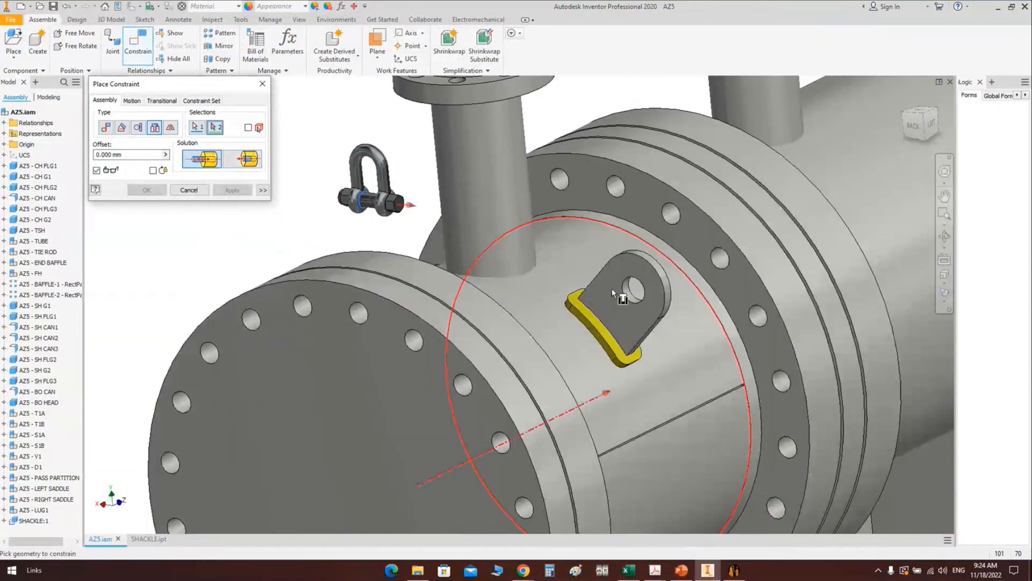
scroll(612, 288, "up", 4)
left_click(643, 272)
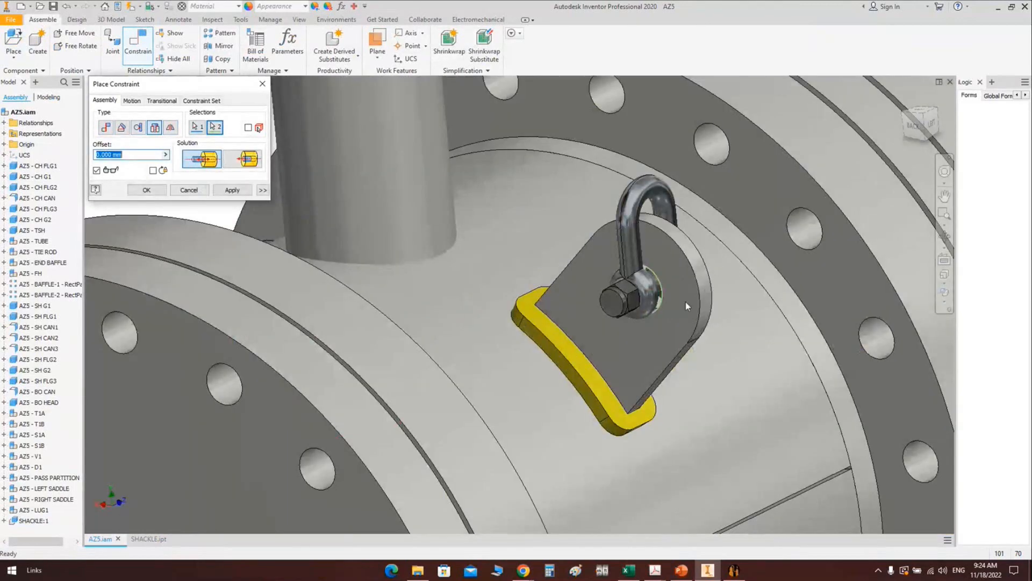
left_click(944, 237)
left_click_drag(672, 258, 609, 248)
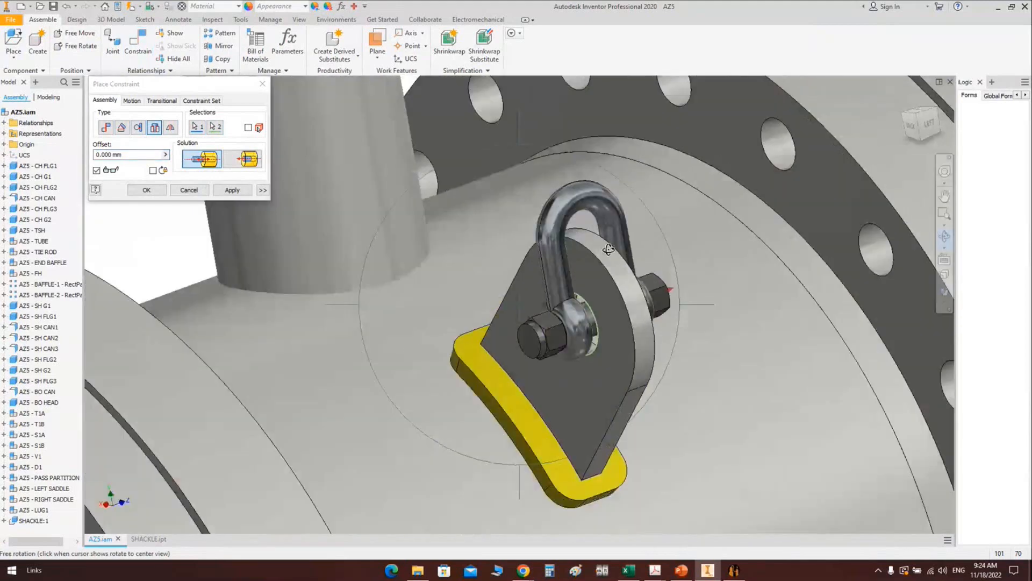
left_click(150, 191)
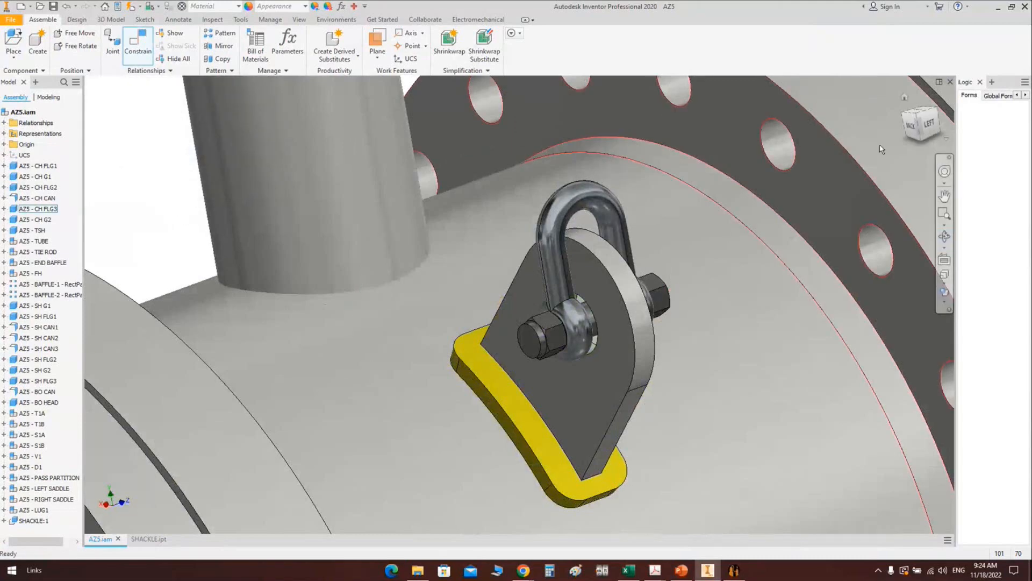
Step: Centre the shackle on the lug plate by trying an Insert offset of 10 mm and settling on 7 mm
left_click(929, 128)
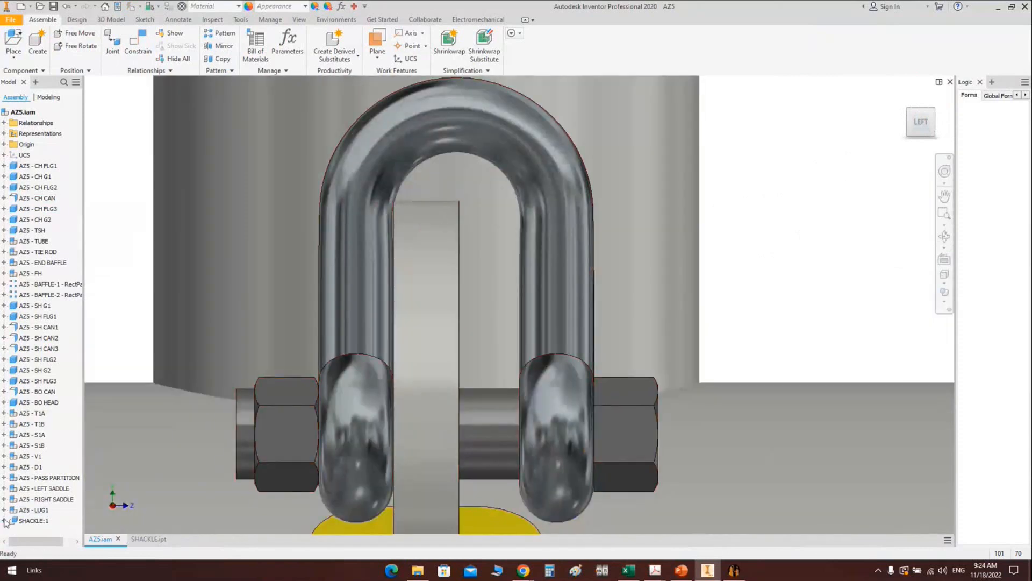
left_click(4, 521)
left_click(31, 531)
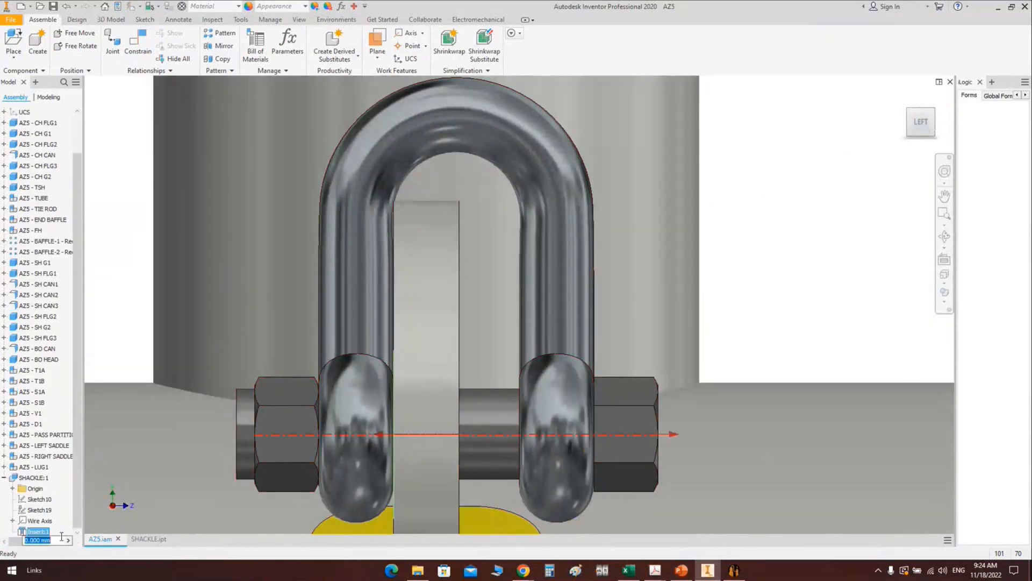
type("10")
key("Return")
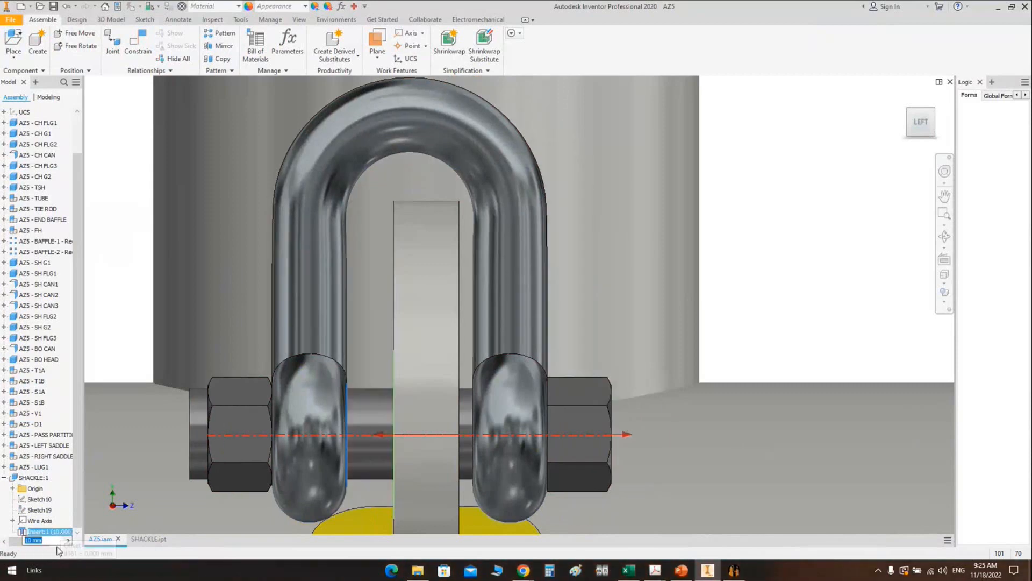
type("7")
key("Return")
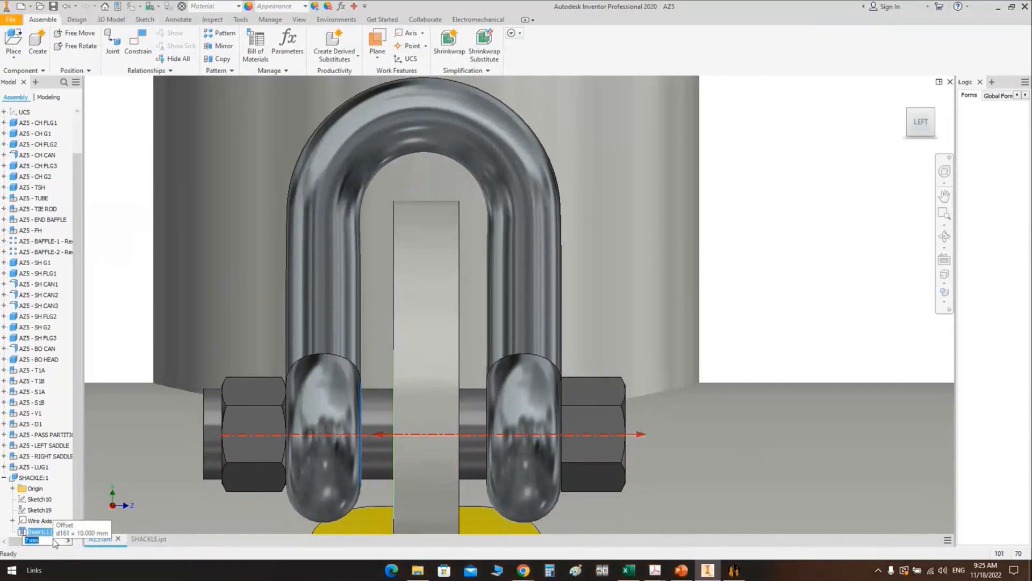
Step: Examine the fit of the shackle and its pin in LUG1's hole from an angled view
scroll(759, 254, "down", 3)
key("F4")
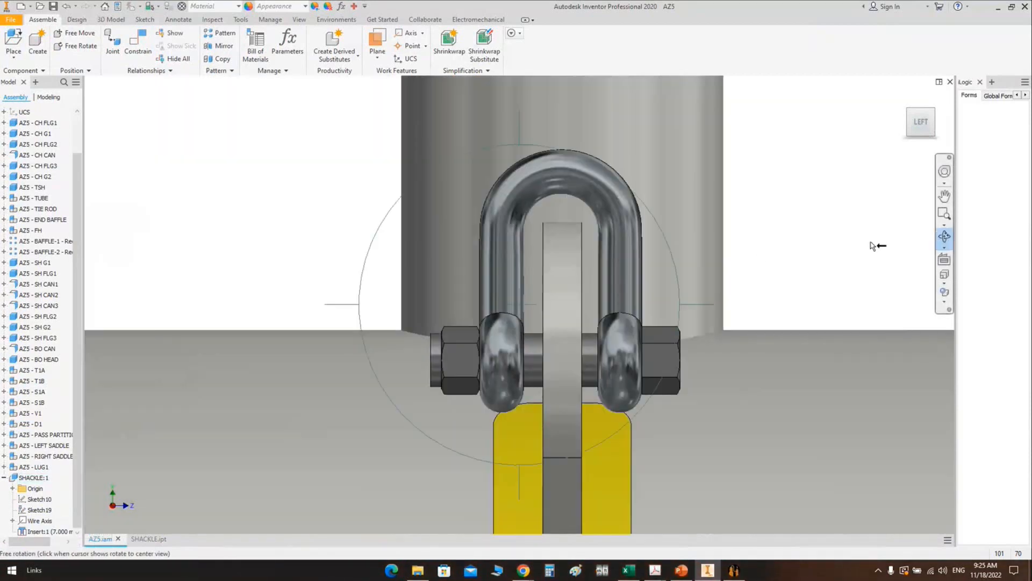
scroll(698, 255, "down", 3)
left_click_drag(537, 269, 681, 294)
middle_click_drag(834, 285, 578, 192)
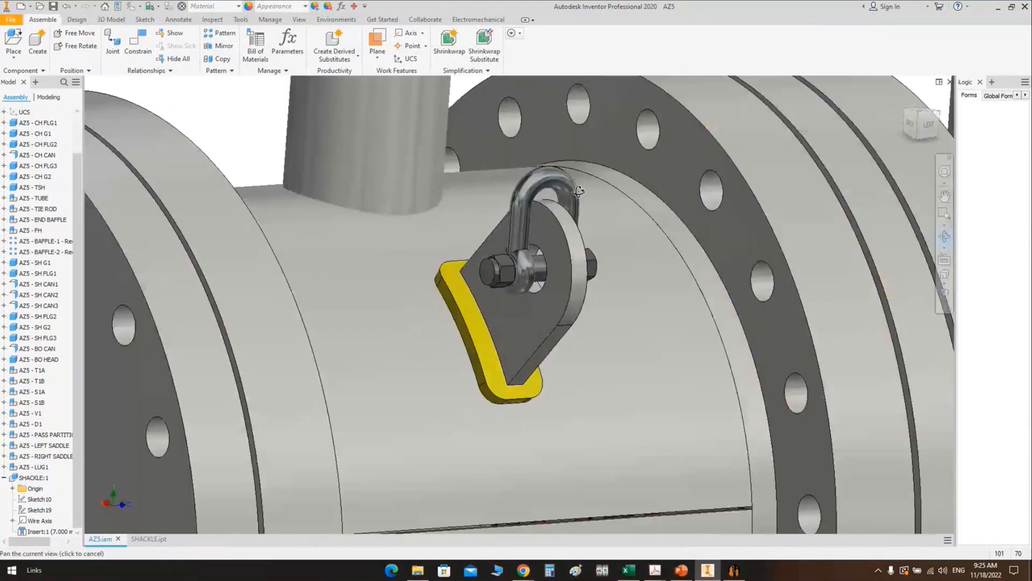
key("F4")
scroll(578, 191, "up", 2)
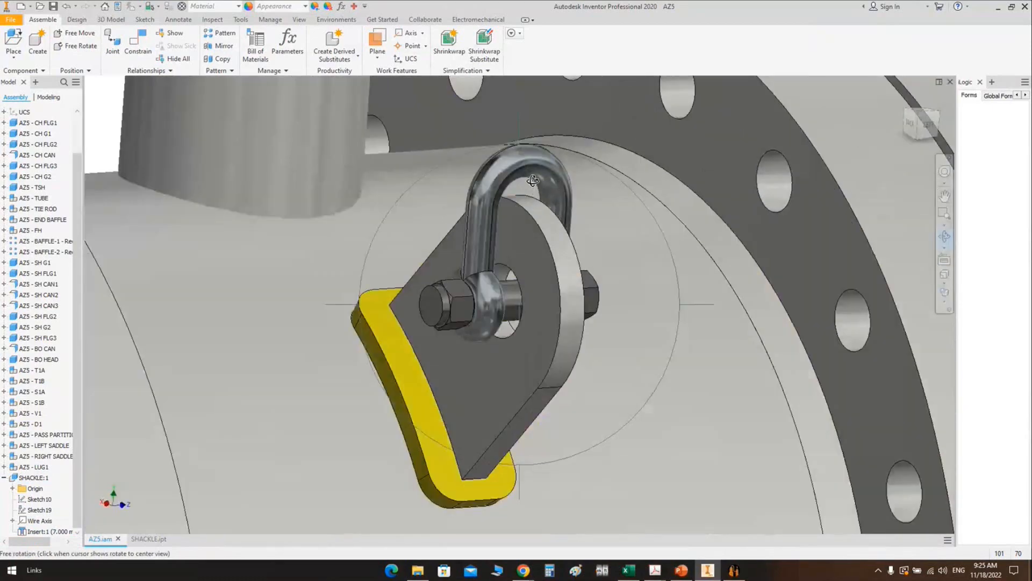
scroll(552, 191, "up", 3)
right_click(560, 193)
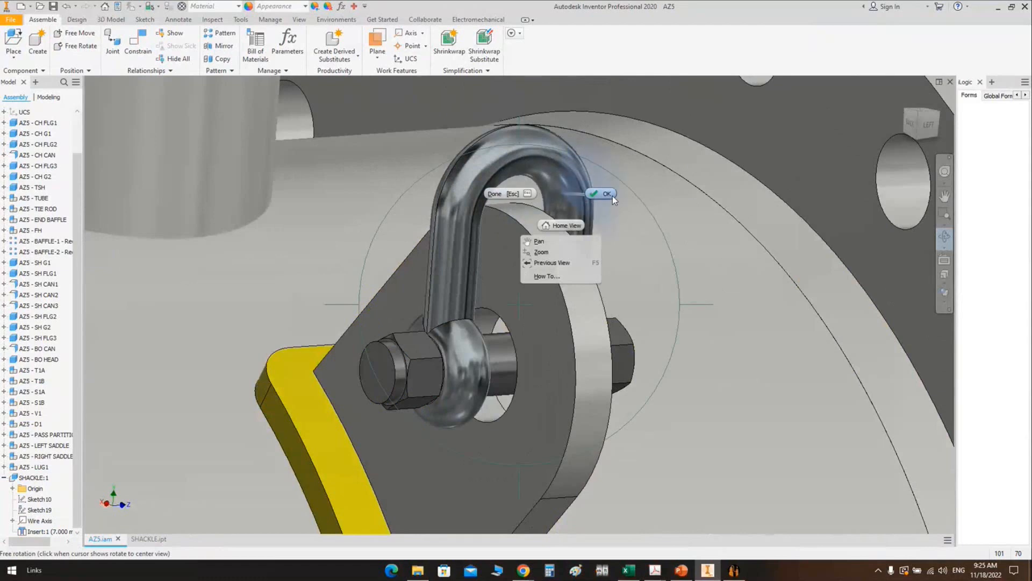
left_click(612, 195)
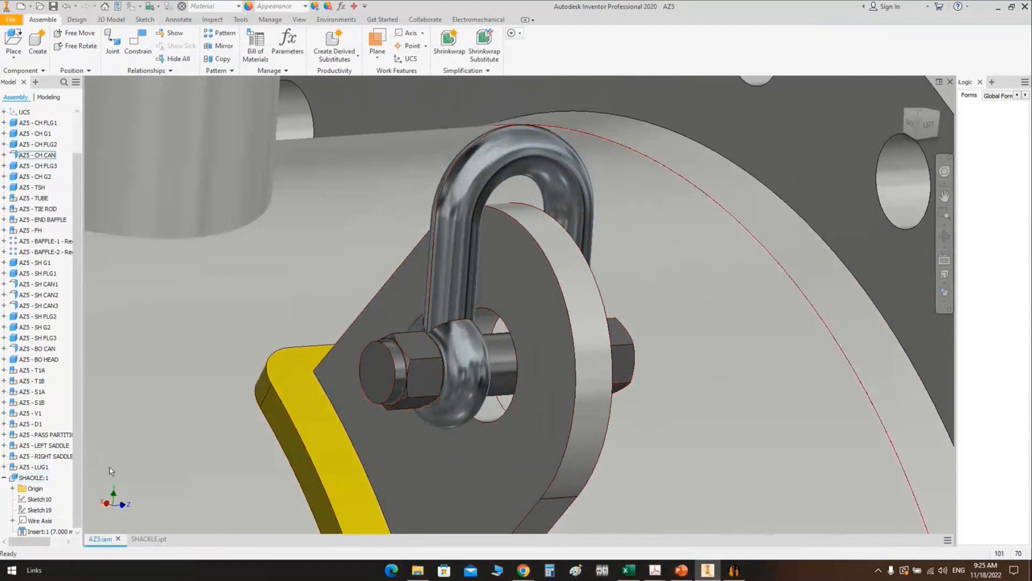
Step: Set the working load of the G-2150 shackle part to 8-1/2
left_click(162, 542)
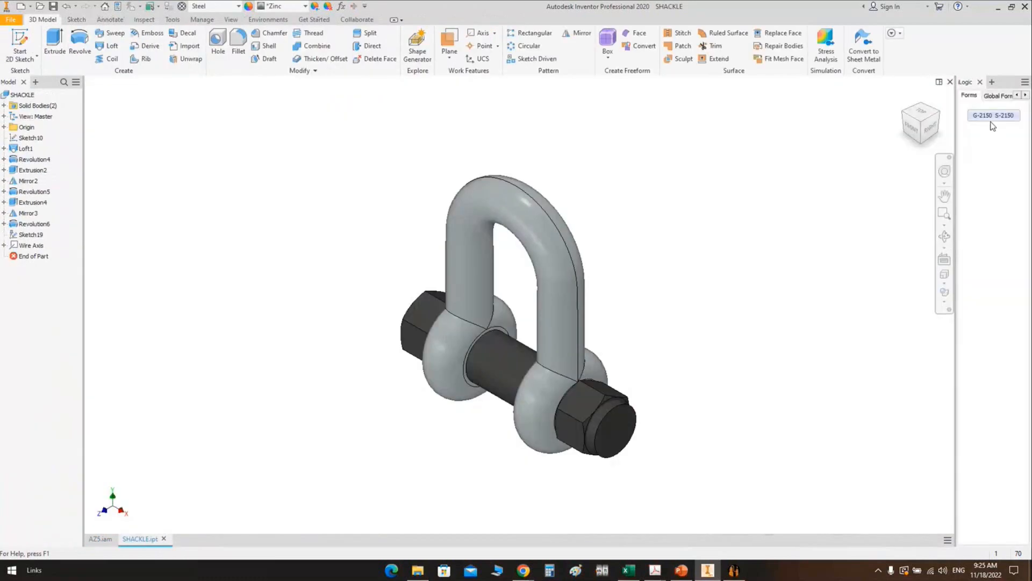
left_click(992, 126)
left_click(358, 115)
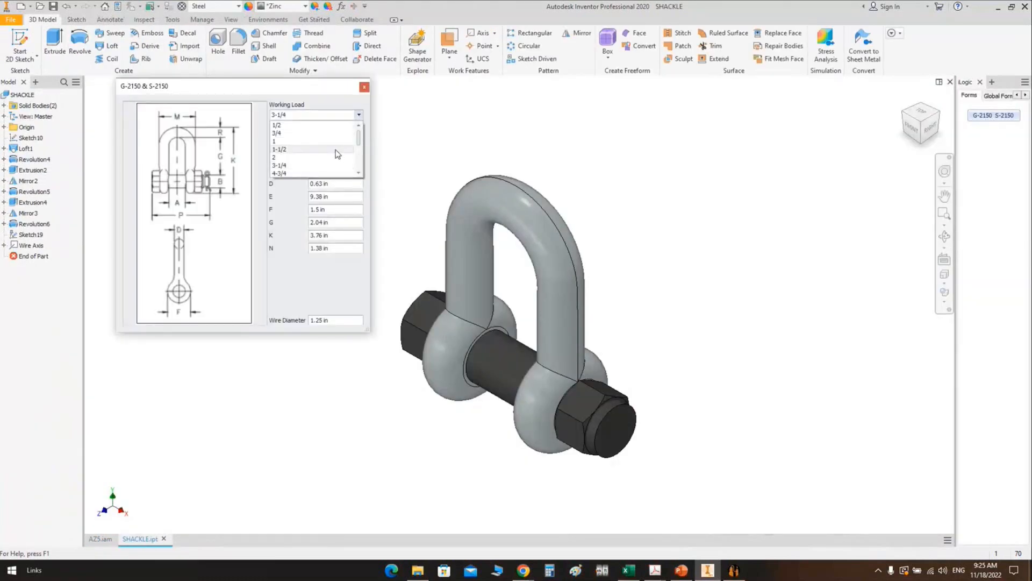
scroll(337, 155, "down", 3)
left_click(295, 164)
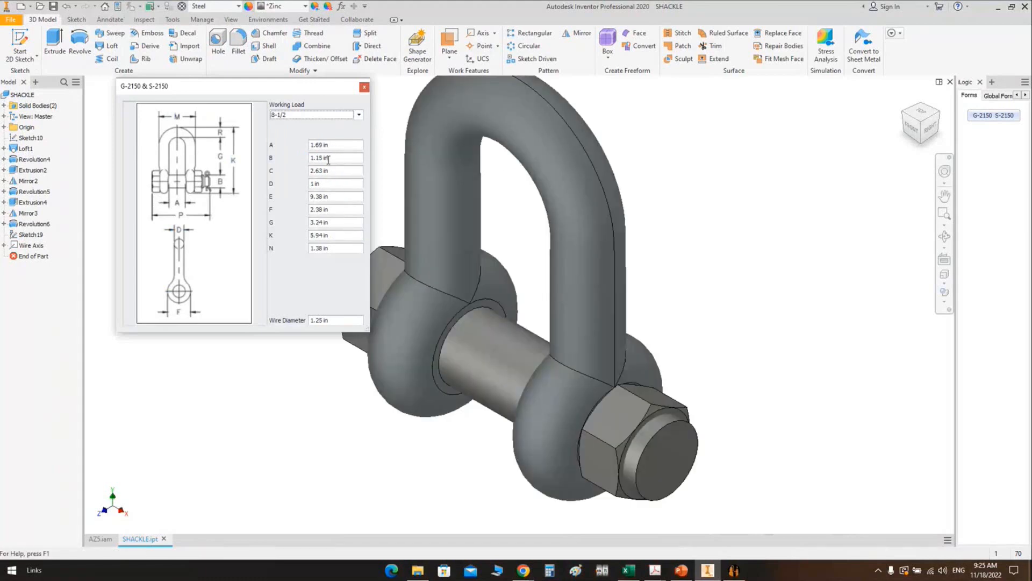
left_click(363, 87)
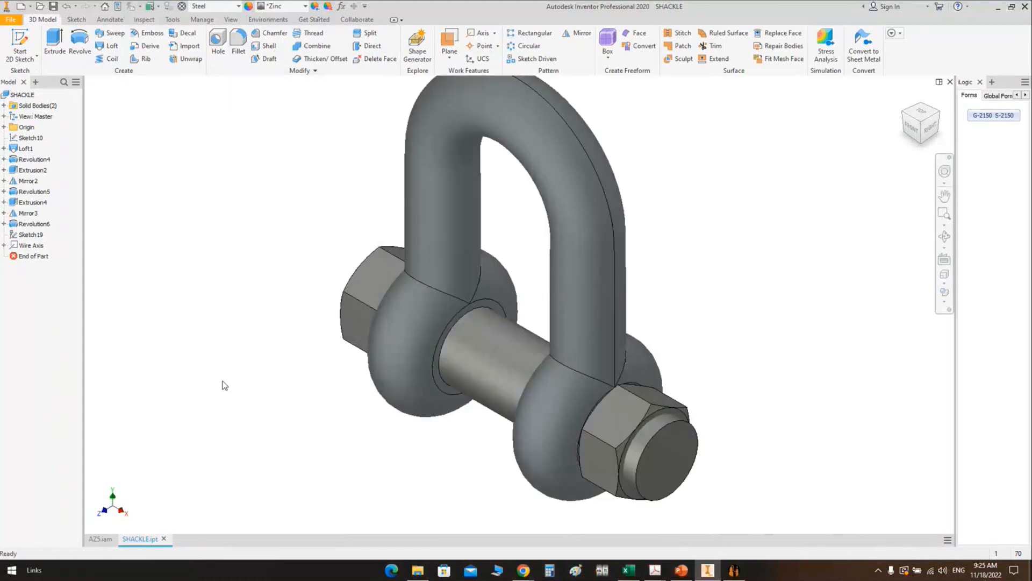
Step: Return to the AZ5 assembly and examine the resized shackle on the channel's lifting lug from several angles and distances
left_click(100, 538)
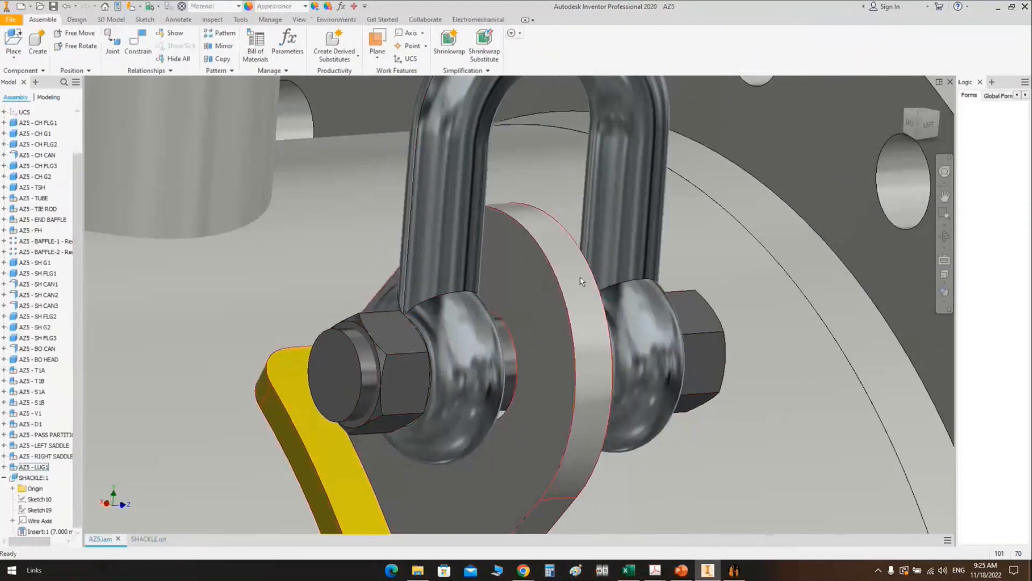
middle_click(585, 260, "shift")
scroll(641, 228, "up", 2)
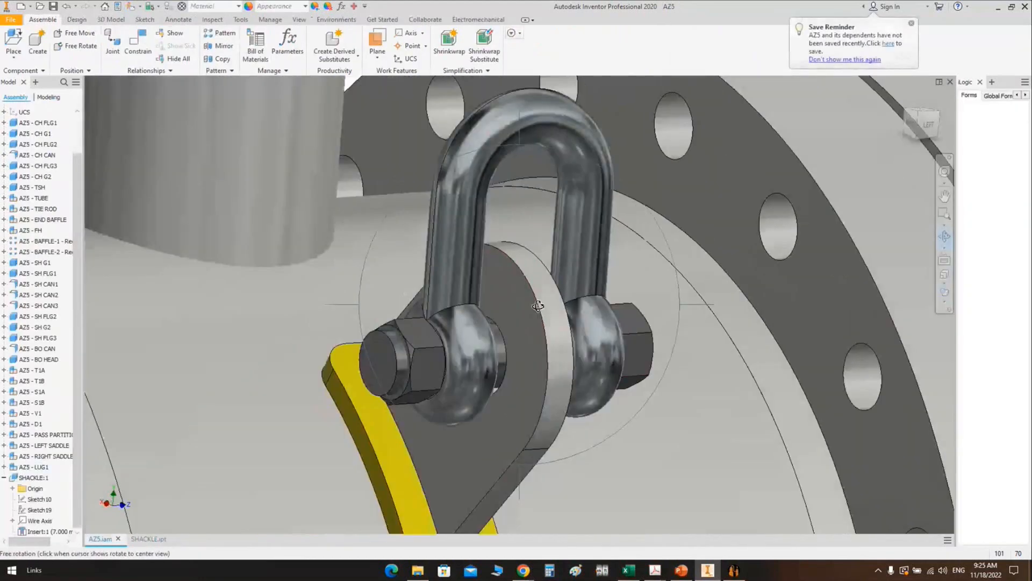
middle_click_drag(539, 305, 451, 330, "shift")
scroll(455, 334, "down", 5)
scroll(533, 252, "up", 4)
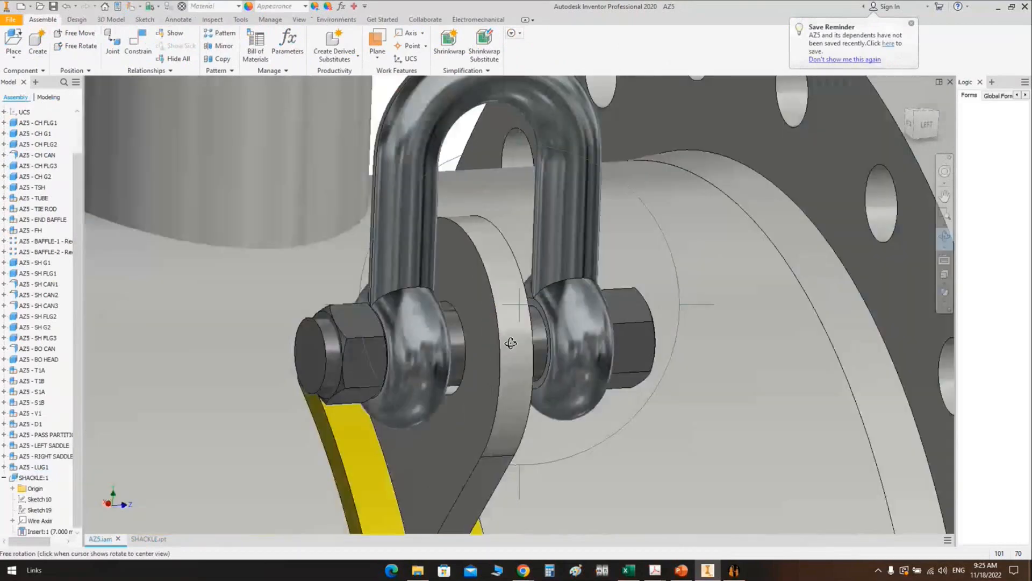
scroll(443, 255, "down", 5)
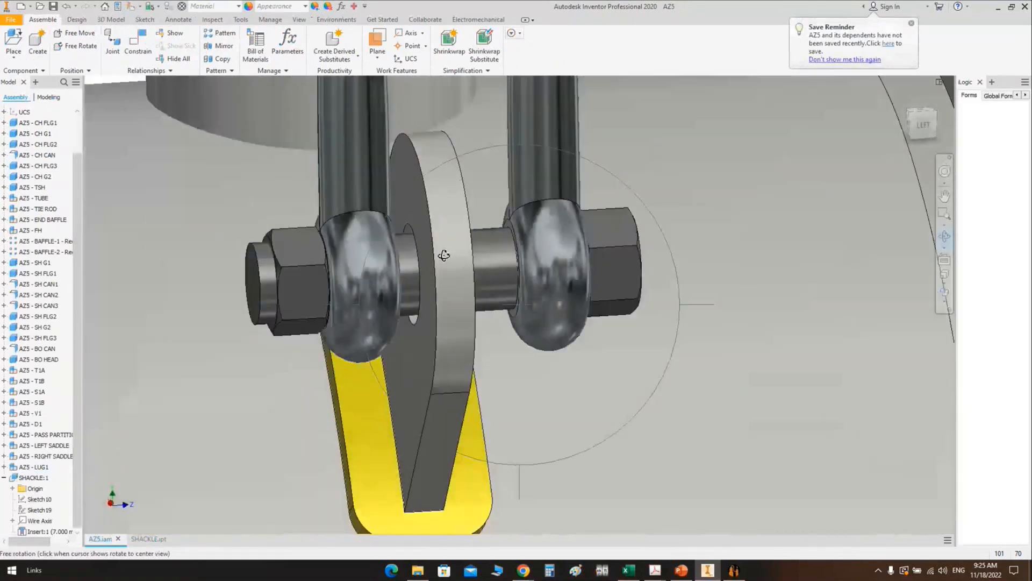
scroll(444, 255, "up", 5)
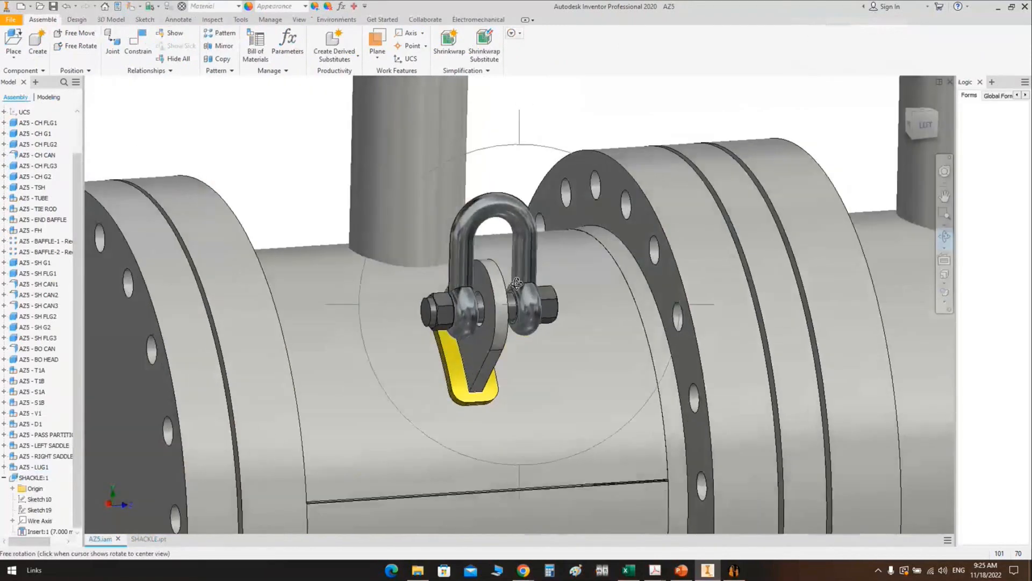
scroll(516, 283, "down", 4)
key("Escape")
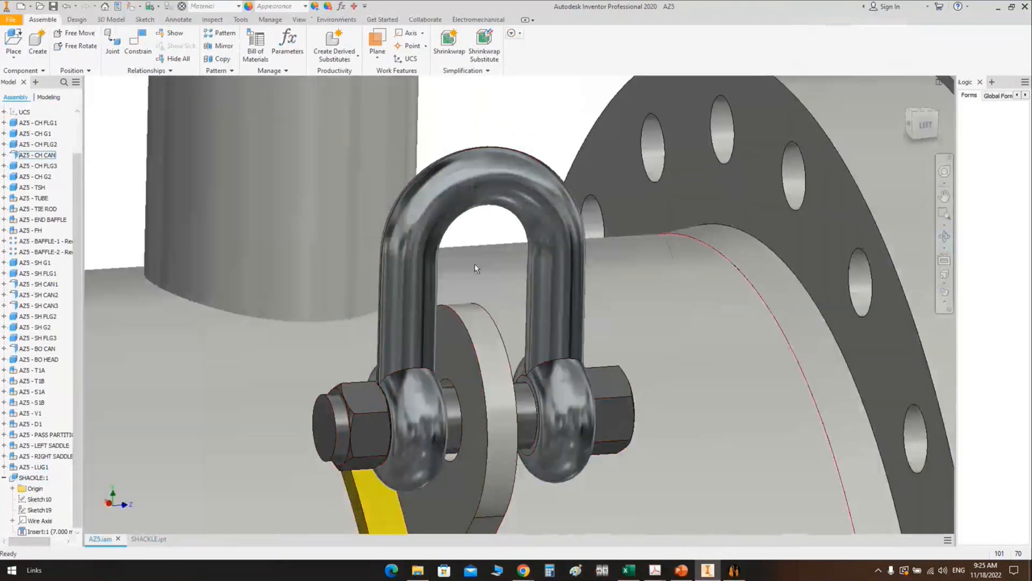
scroll(475, 263, "up", 5)
scroll(486, 301, "down", 3)
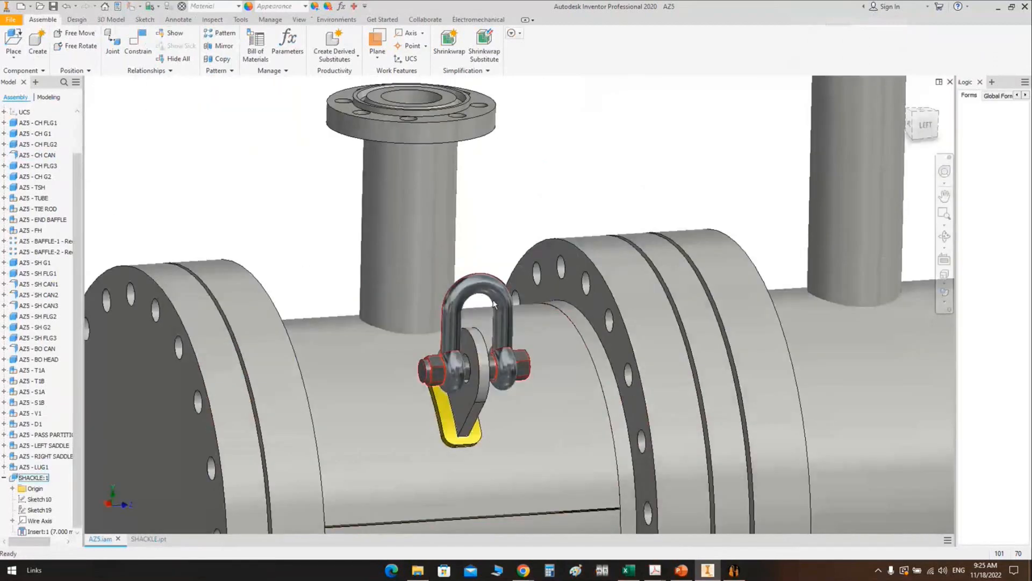
scroll(708, 228, "down", 3)
Step: Delete the shackle from the AZ5 assembly and close the SHACKLE part
middle_click_drag(601, 297, 627, 325, "shift")
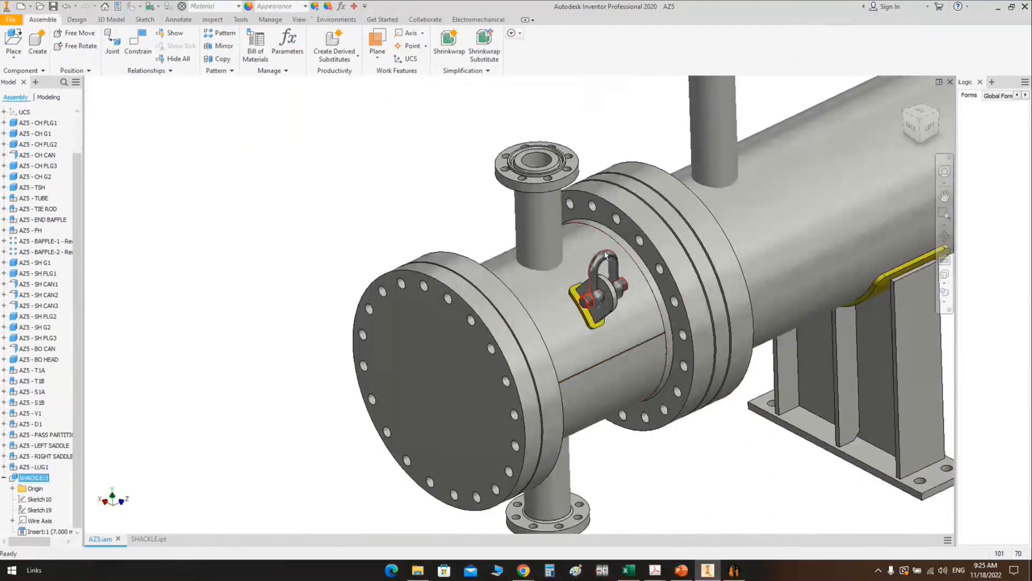
key("Delete")
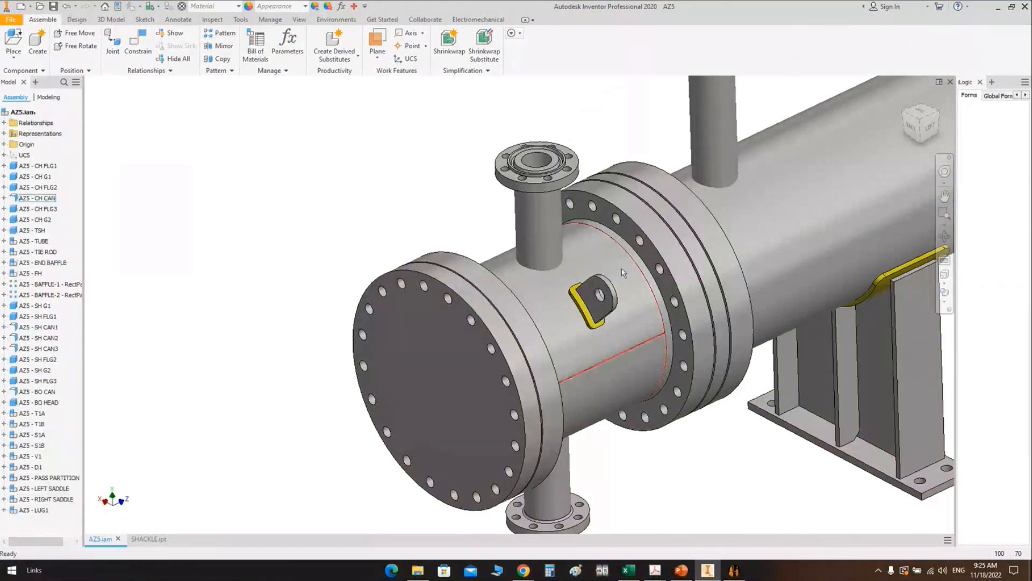
left_click(145, 540)
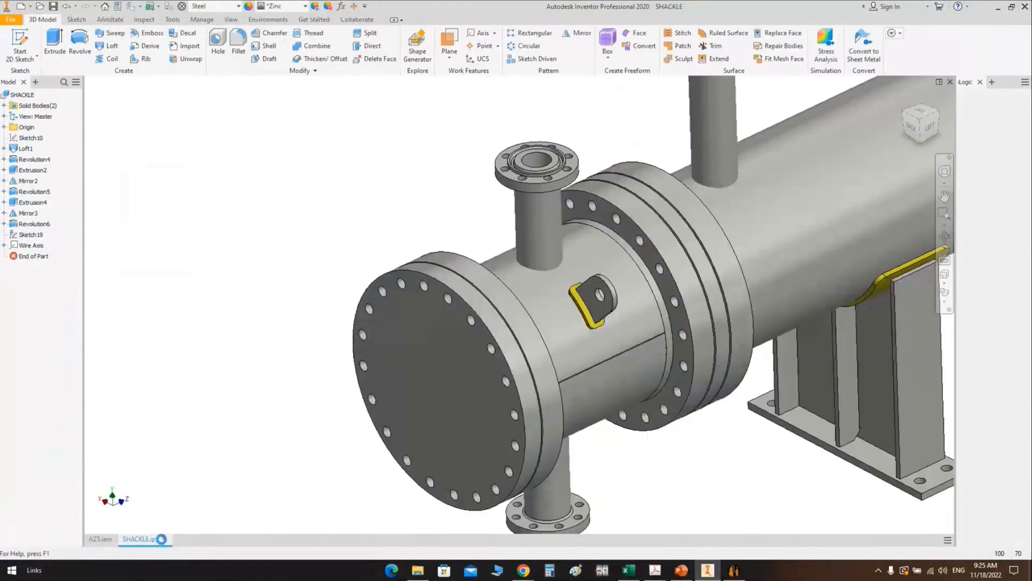
left_click(161, 539)
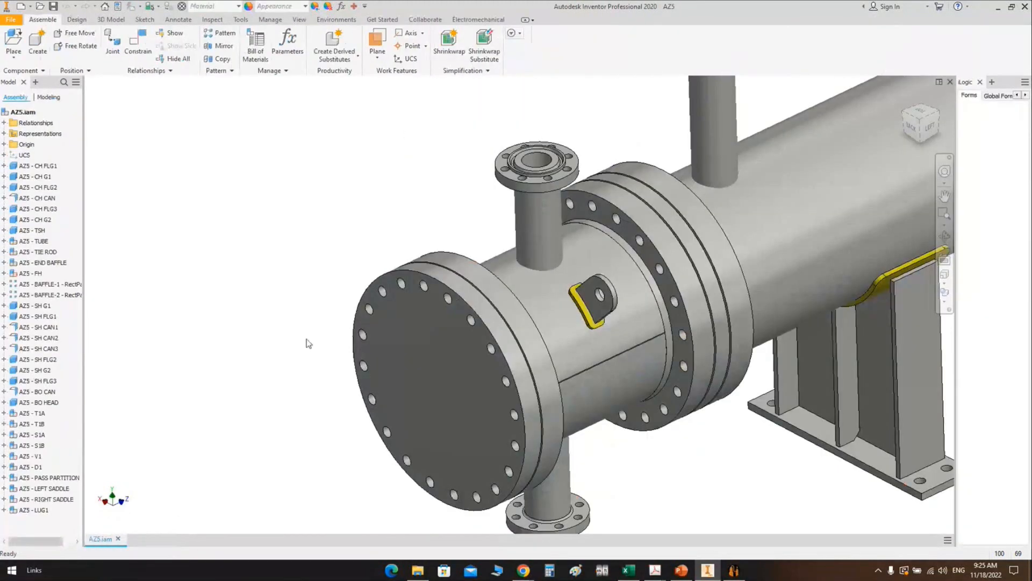
Step: Switch to Static Equipment Generator and add a Lug Type2 named LUG2 to CH CAN, using LUG1 as the same part
left_click(931, 128)
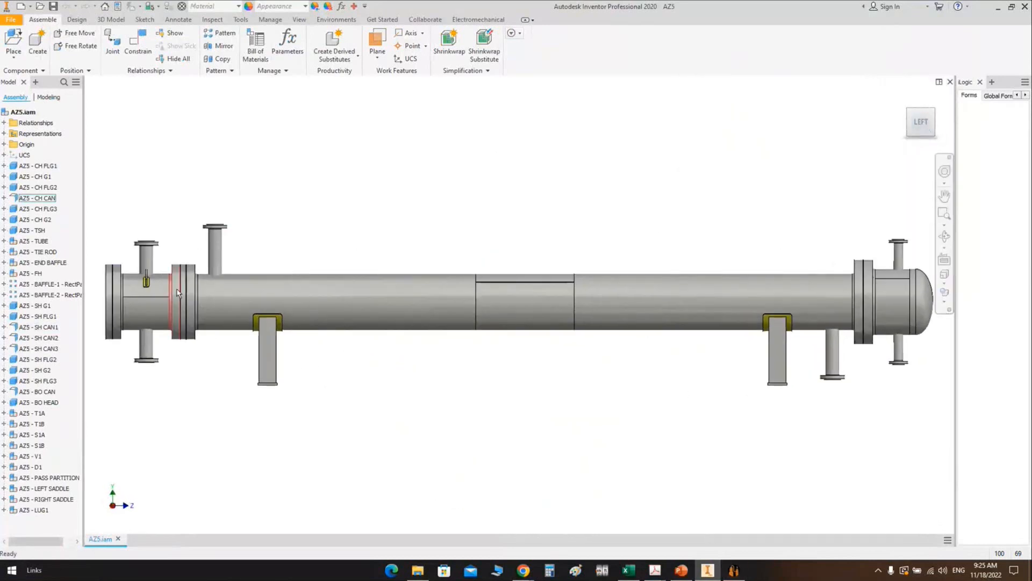
left_click(944, 236)
left_click_drag(439, 309, 555, 307)
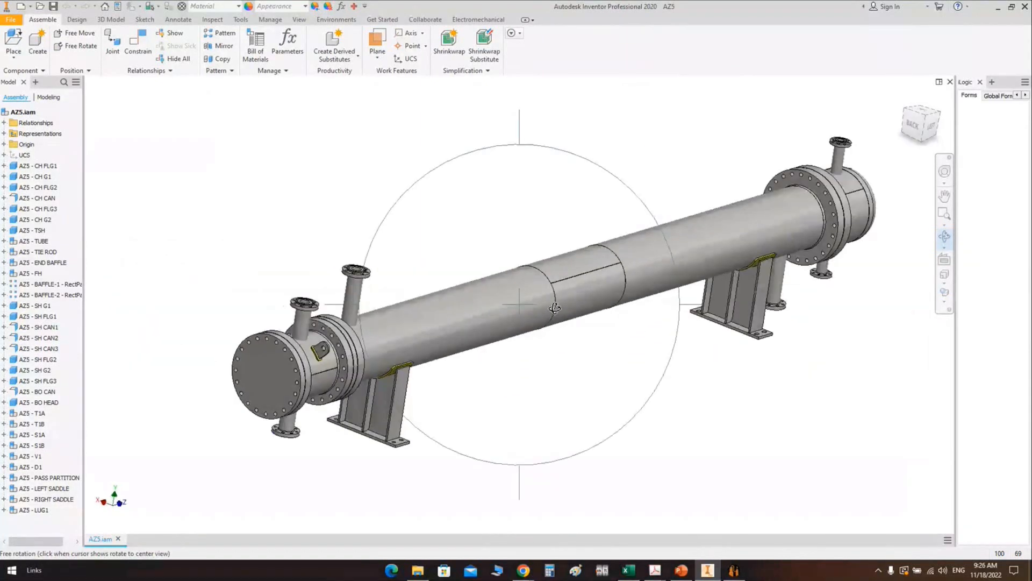
middle_click_drag(869, 184, 774, 126)
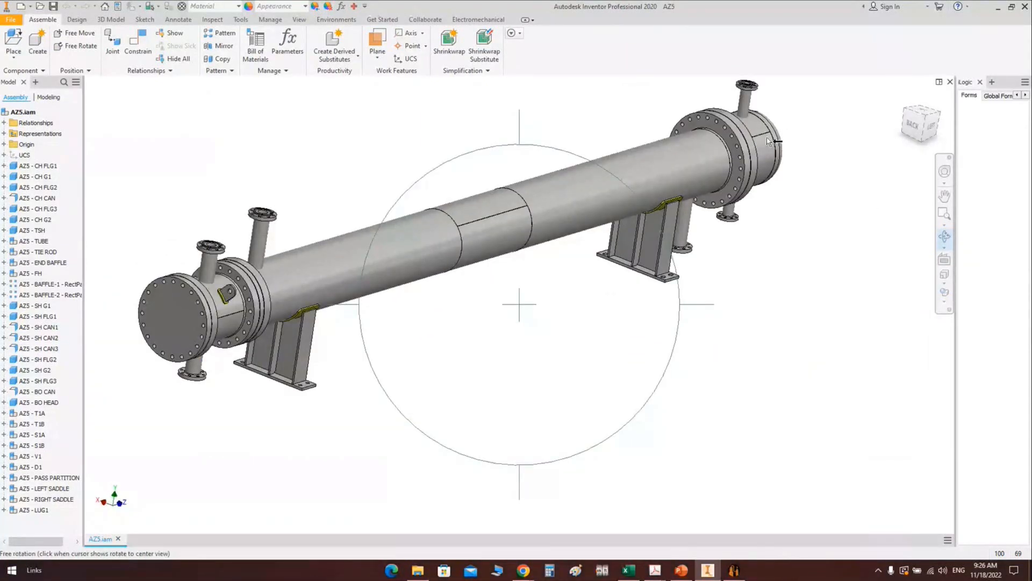
key("Escape")
left_click(733, 570)
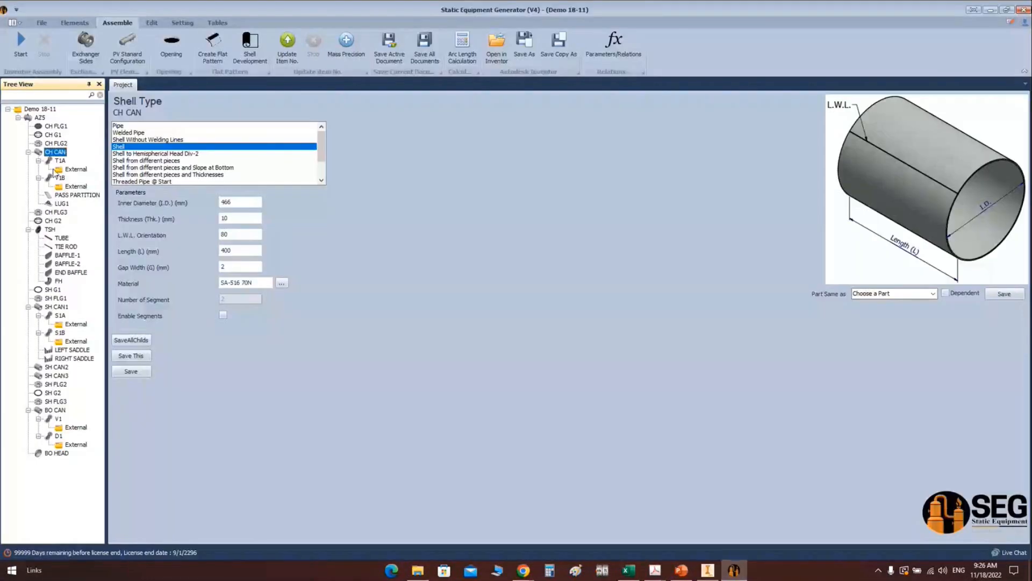
left_click(75, 22)
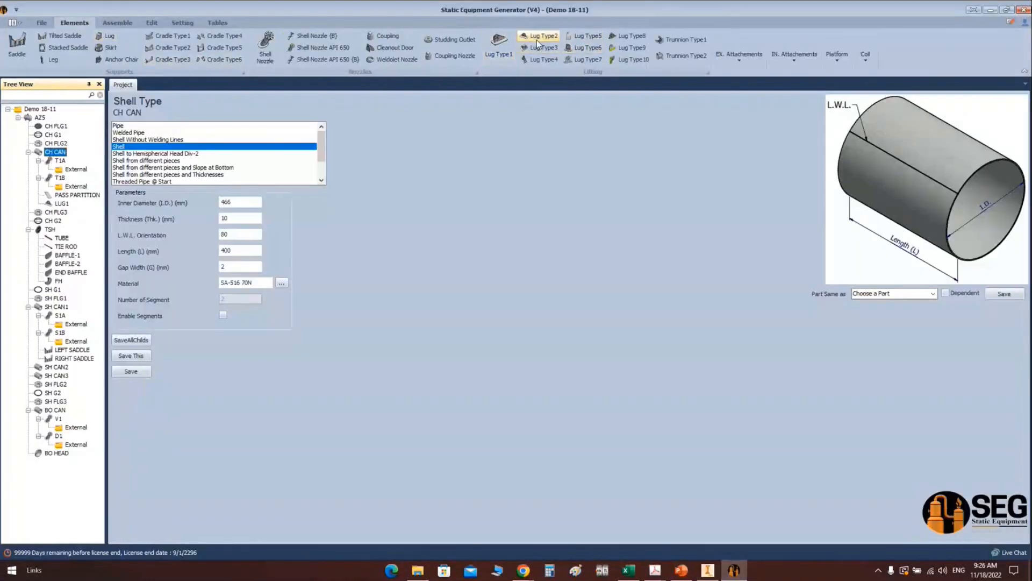
left_click(536, 36)
type("LUG2")
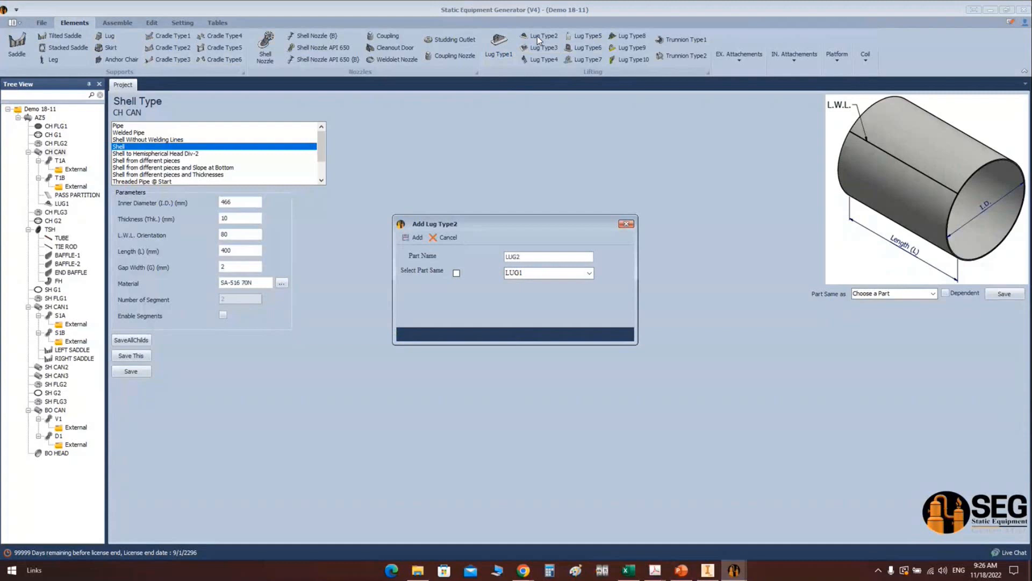
left_click(456, 273)
left_click(414, 237)
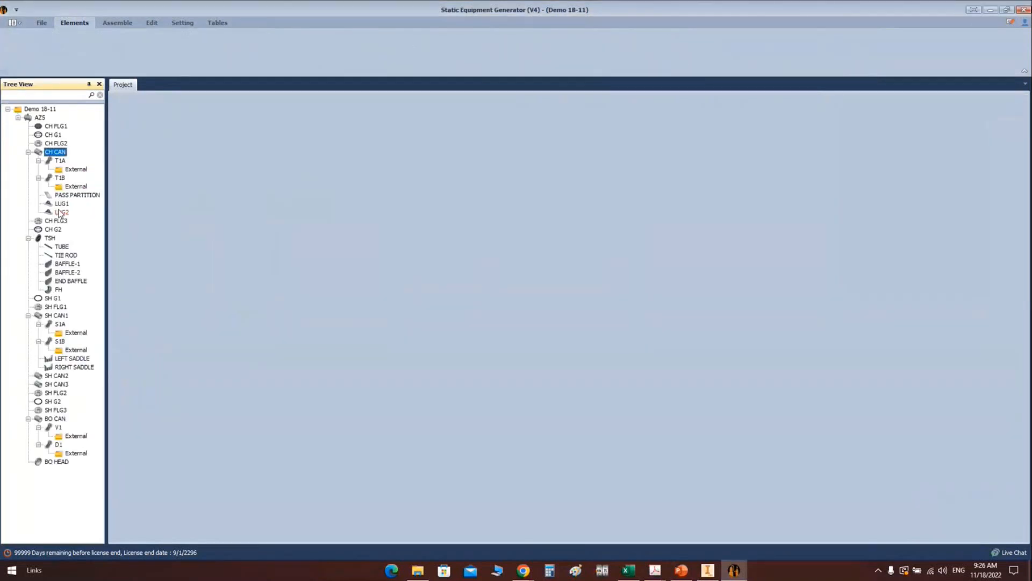
Step: Set LUG2's orientation to 315 and save it
left_click(61, 212)
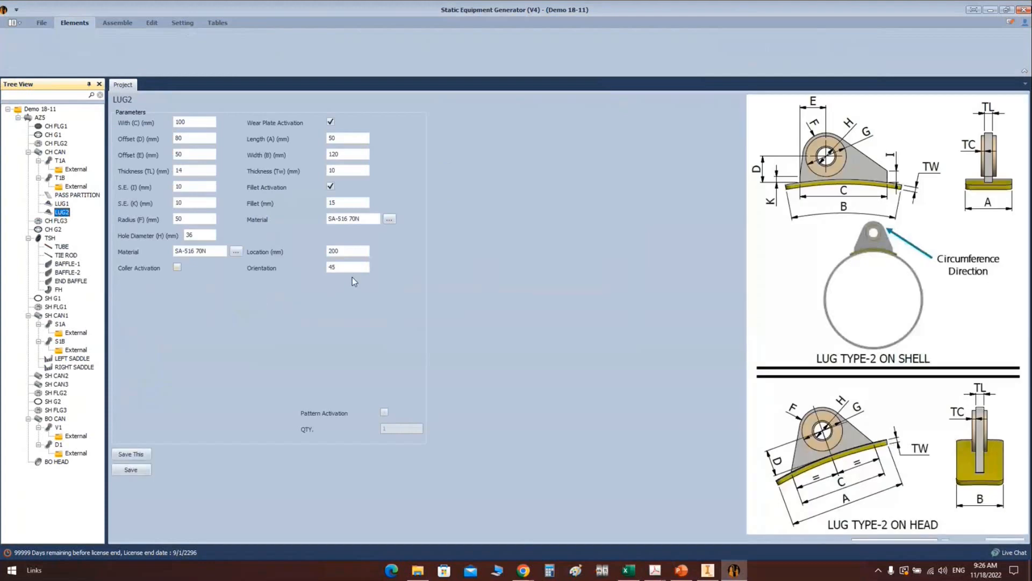
left_click_drag(348, 268, 280, 267)
type("315")
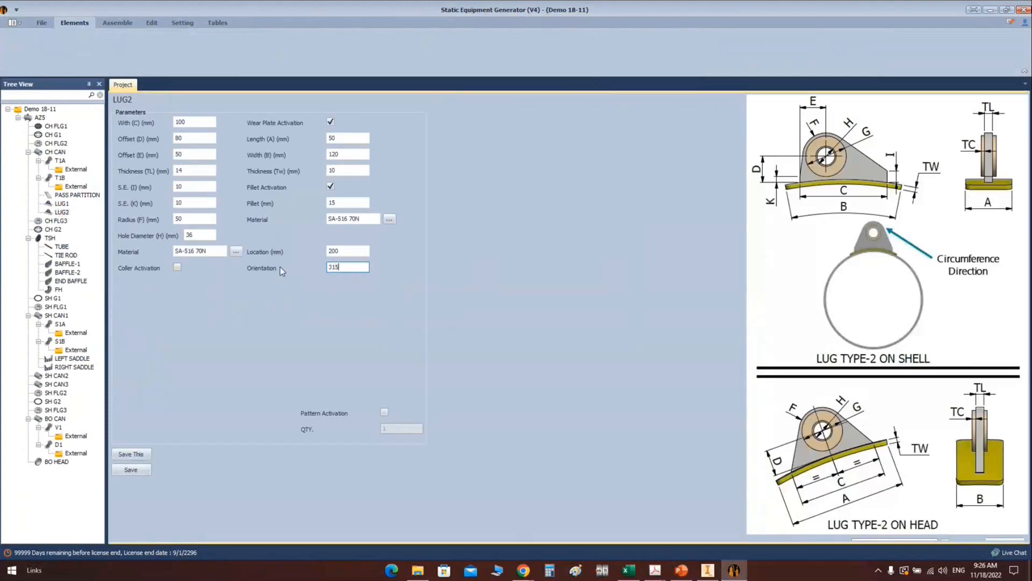
left_click(138, 469)
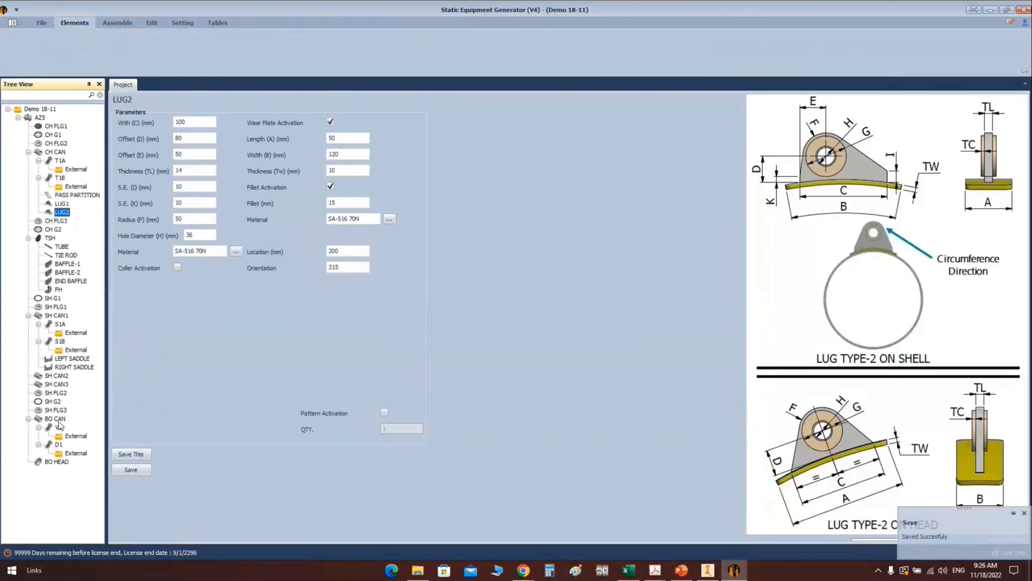
Step: Add a Lug Type2 named LUG3 to BO CAN
left_click(57, 410)
left_click(56, 419)
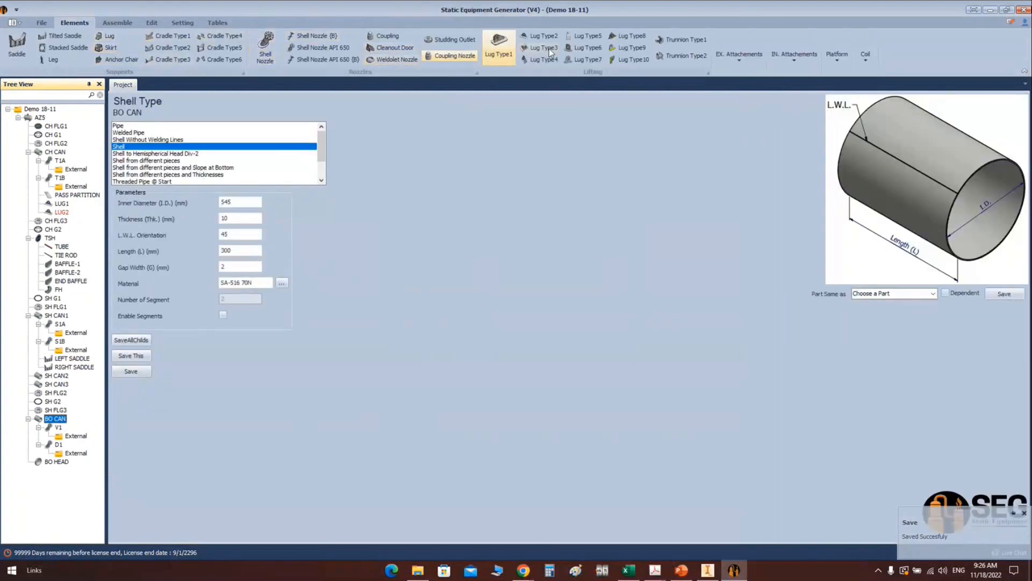
left_click(549, 38)
type("LUG3")
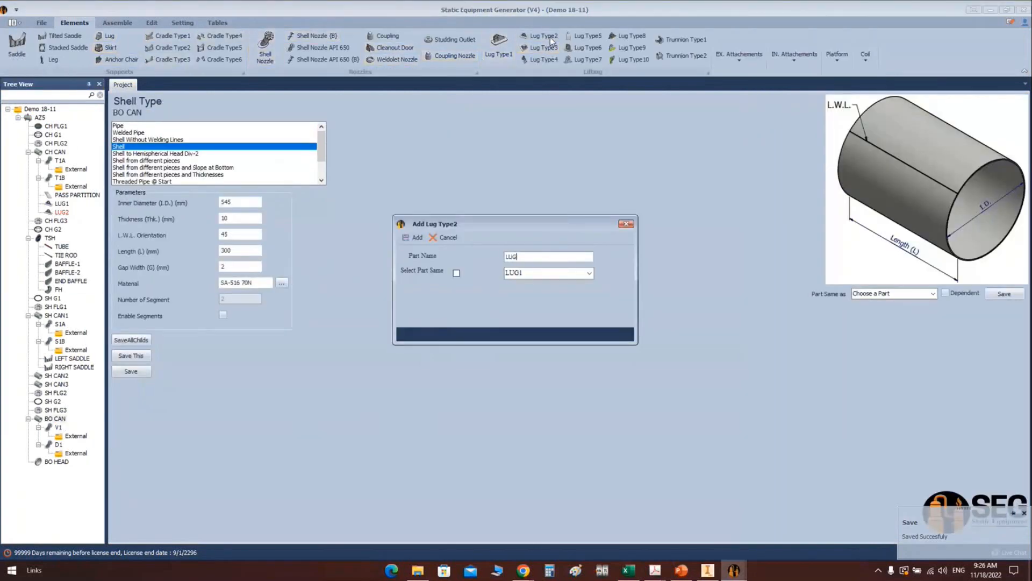
left_click(414, 237)
Step: Give LUG3 the same parameters as LUG1, set its location to 150 mm with orientation 45, and save it
left_click(61, 461)
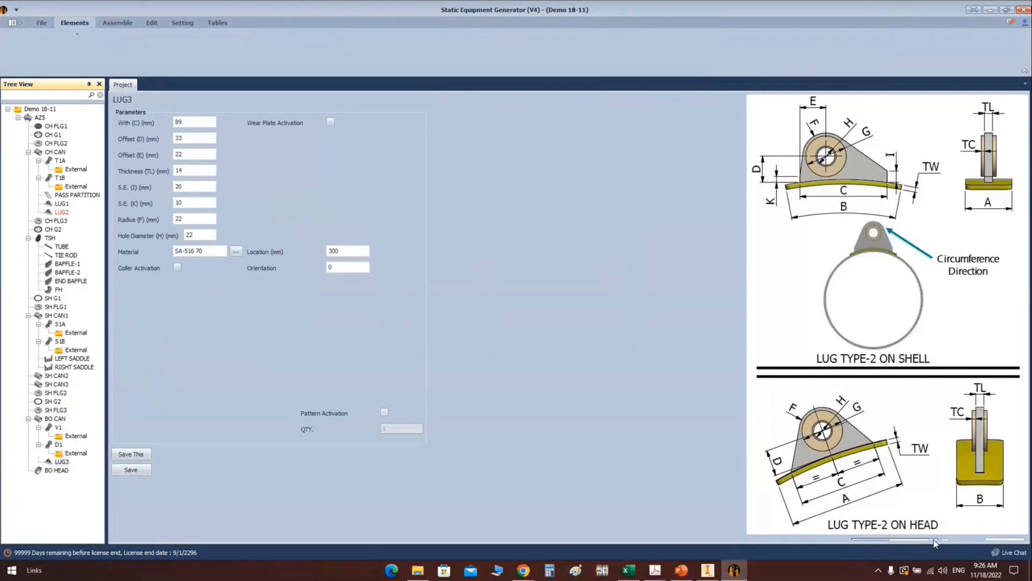
left_click(934, 544)
left_click(882, 561)
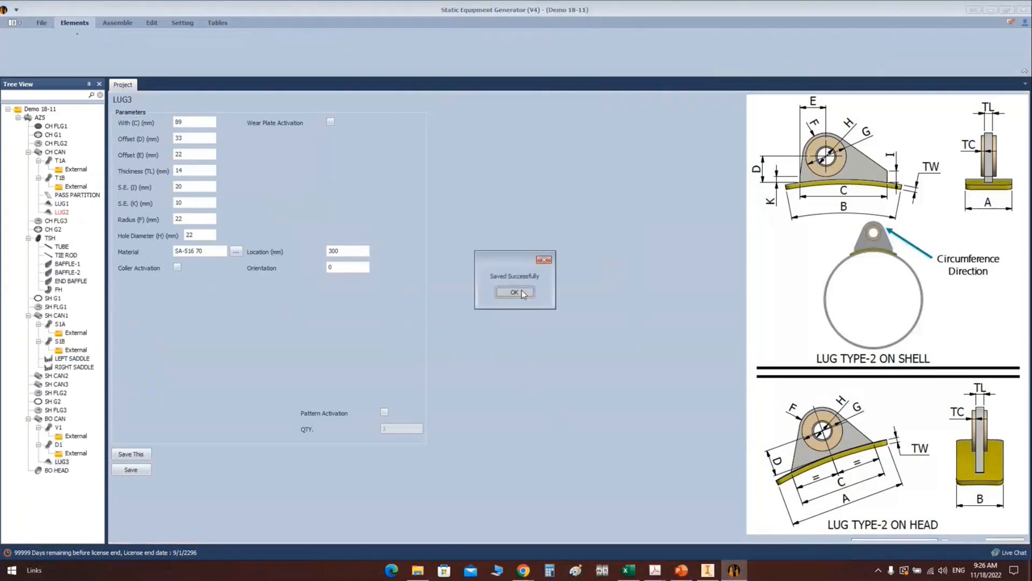
left_click(525, 295)
left_click(61, 461)
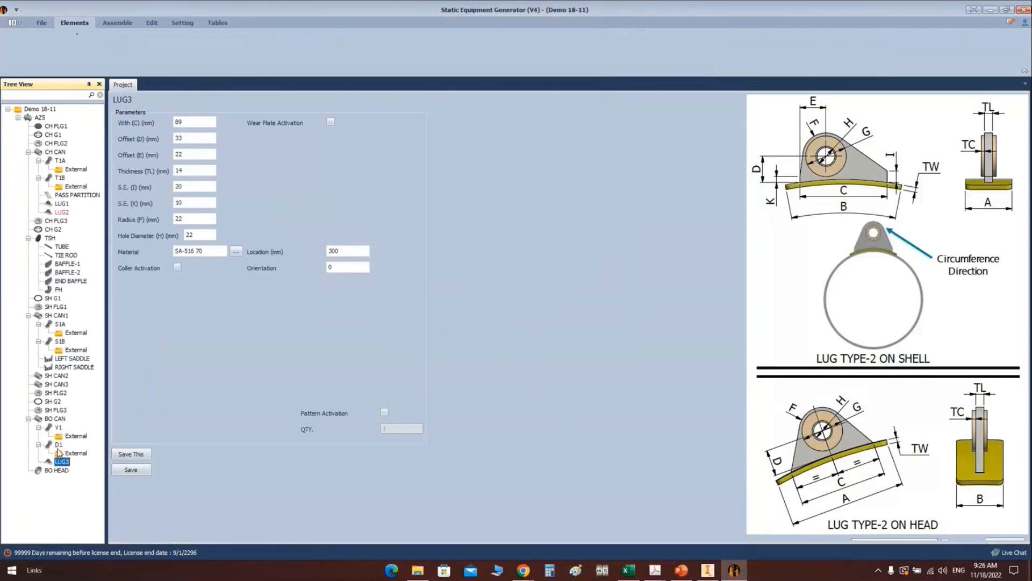
left_click(59, 445)
left_click(62, 461)
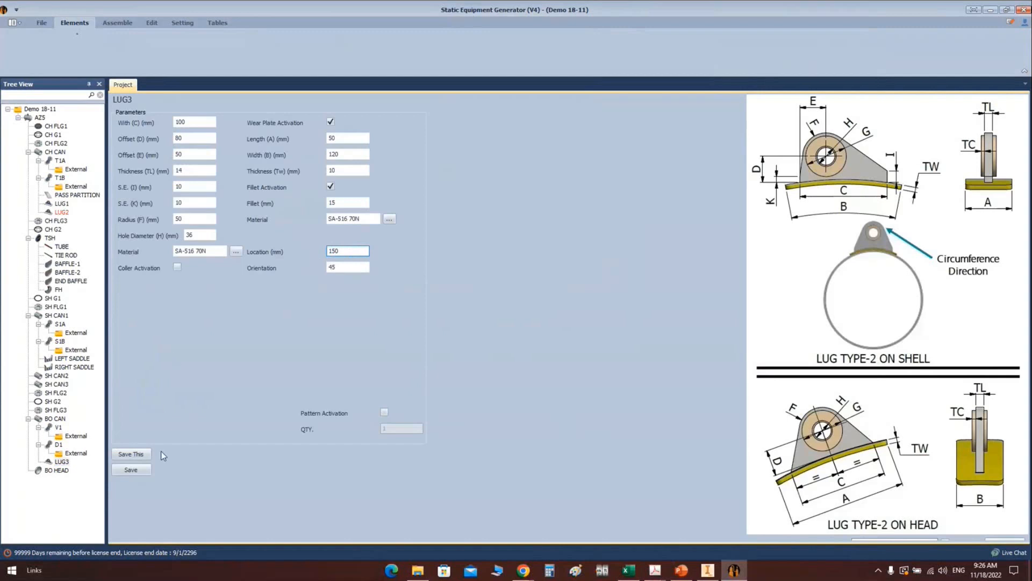
left_click(131, 470)
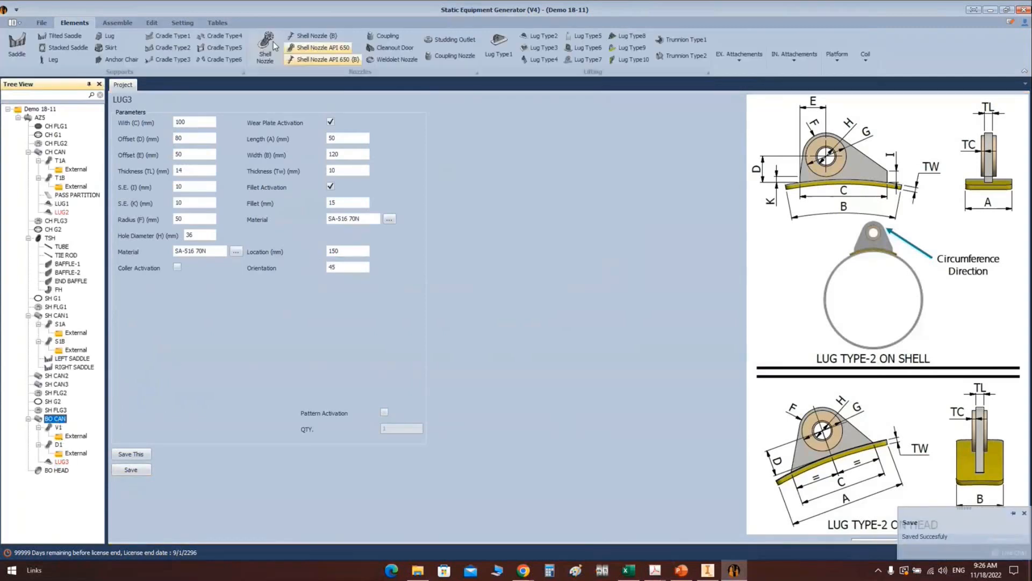
Step: Add a Lug Type2 named LUG4 to BO CAN as the same part as LUG3, and open its parameters
left_click(542, 35)
type("LUG4")
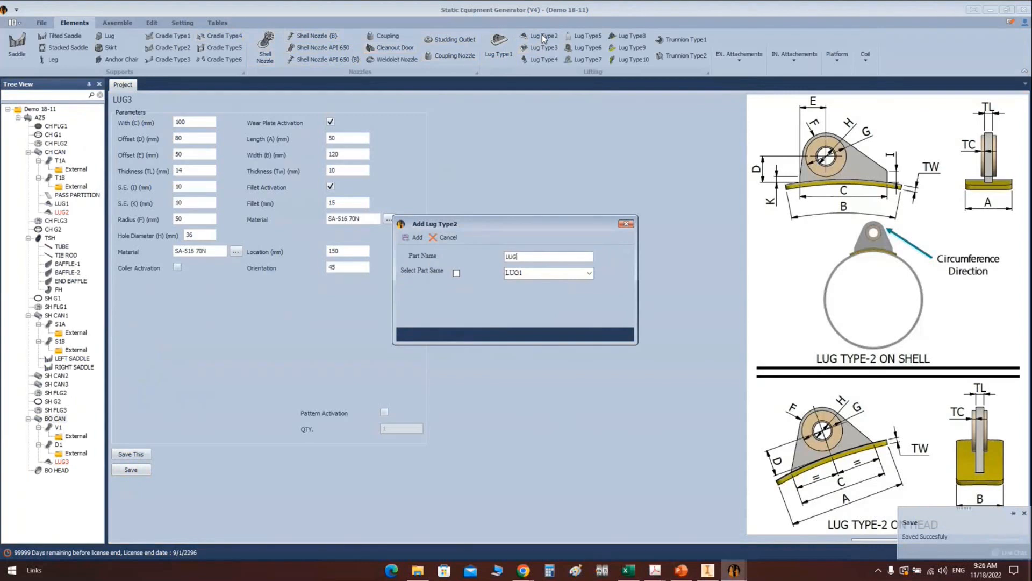
left_click(456, 273)
left_click(589, 273)
left_click(511, 299)
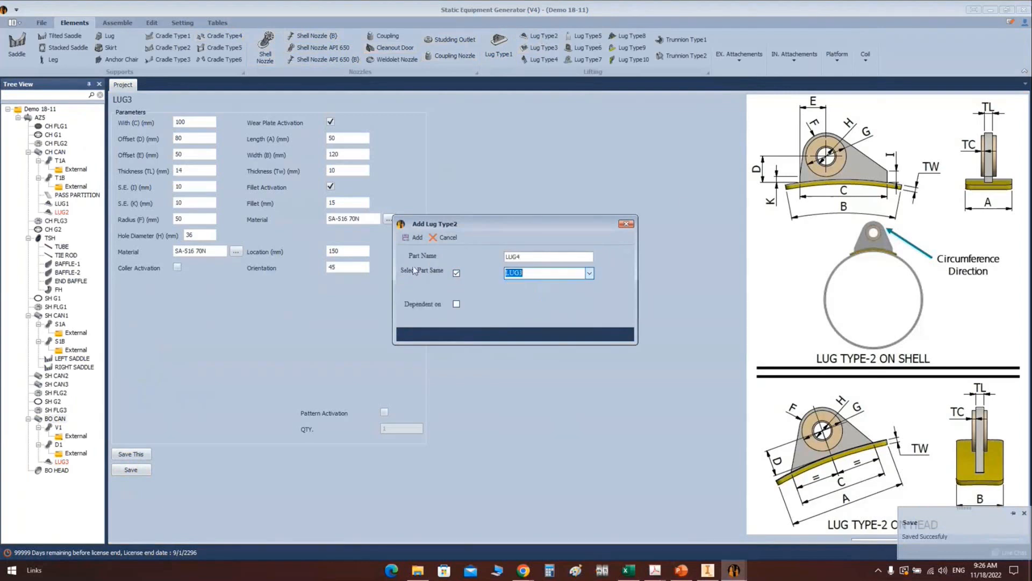
left_click(413, 237)
left_click(63, 470)
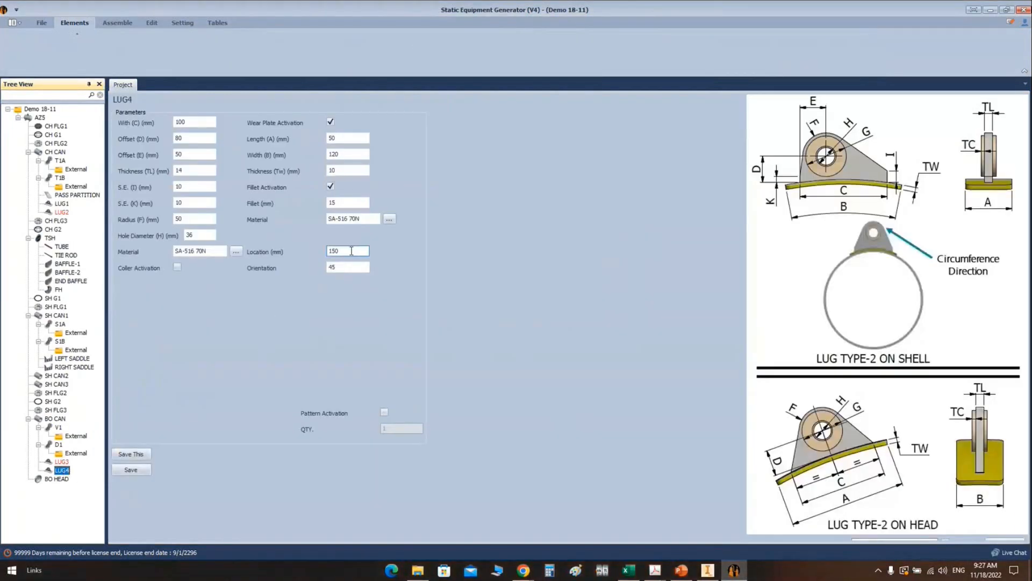
Step: Set LUG4's orientation to 315, save it, and build the updated assembly in Inventor
left_click(337, 266)
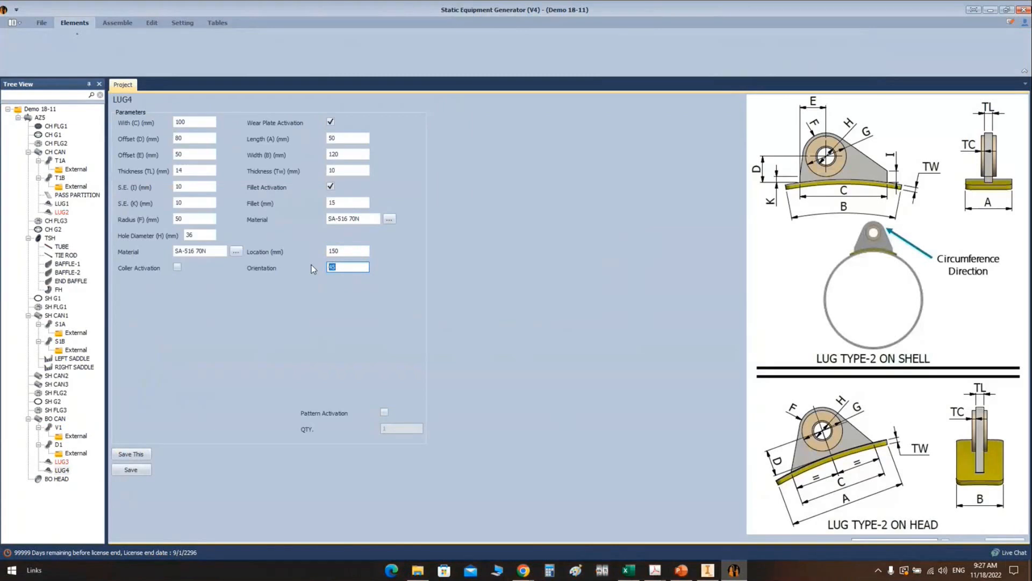
type("315")
left_click(131, 469)
left_click(121, 27)
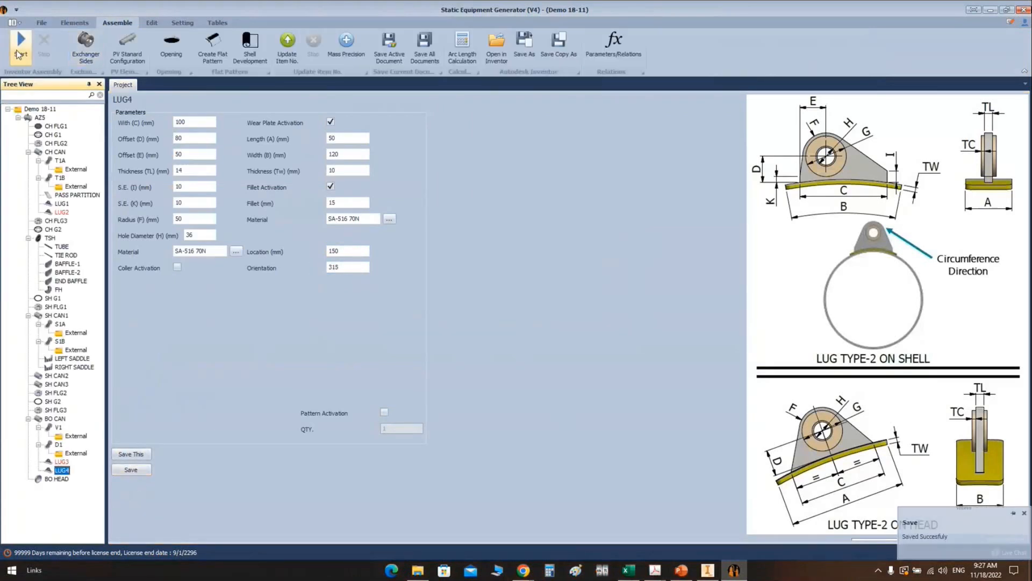
left_click(710, 572)
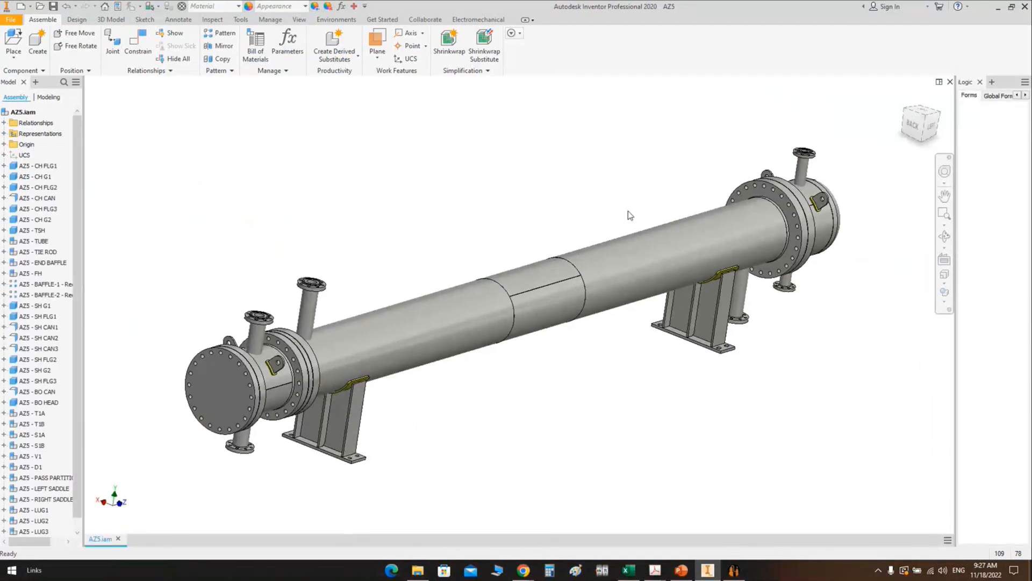
Step: Examine the lifting lugs on BO CAN from several angles, checking their wear plates against the shell's longitudinal weld line
left_click(945, 236)
left_click_drag(580, 321, 547, 314)
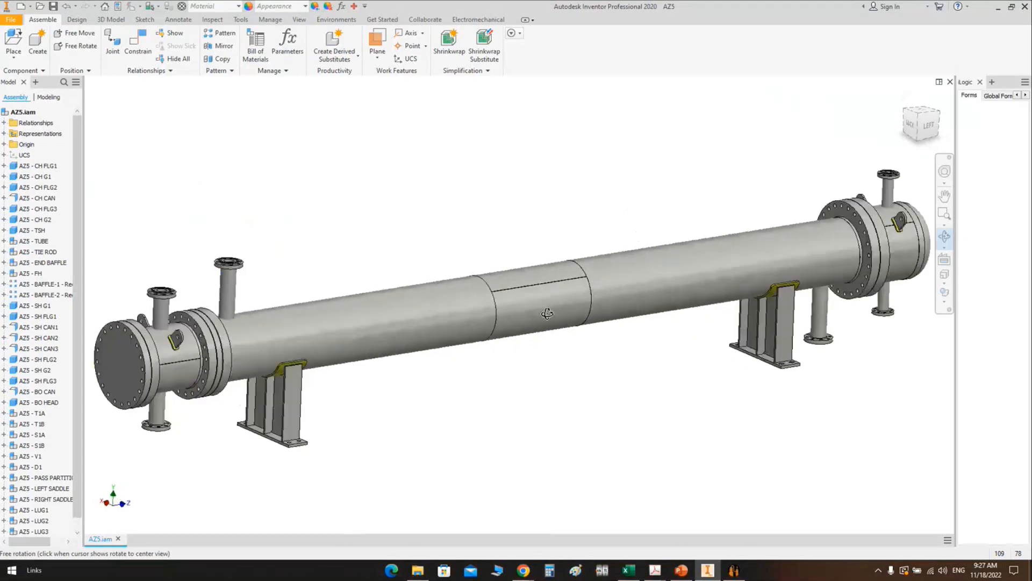
scroll(594, 276, "down", 10)
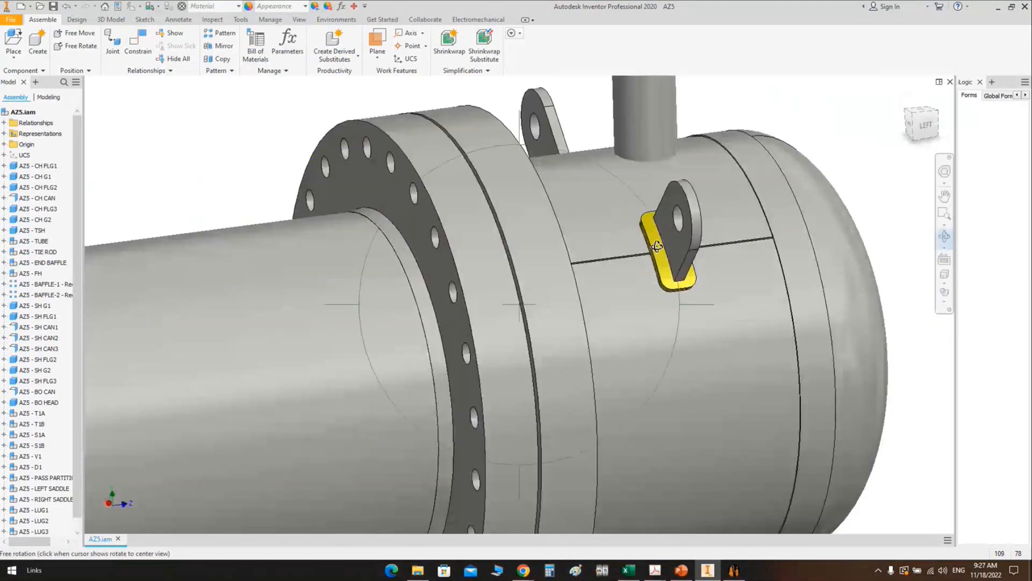
scroll(675, 259, "down", 4)
scroll(648, 251, "up", 3)
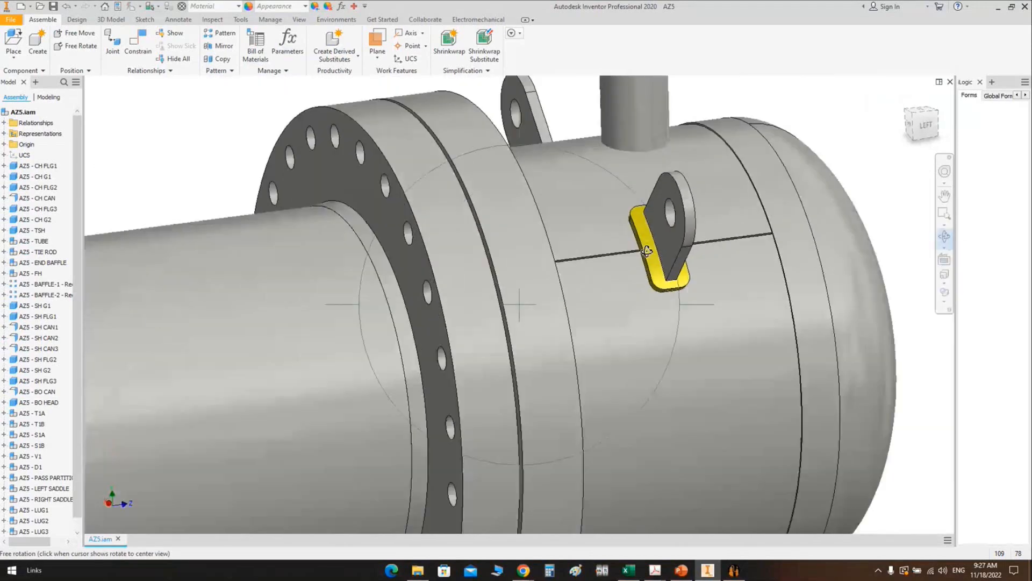
scroll(647, 252, "up", 8)
left_click_drag(588, 279, 500, 285)
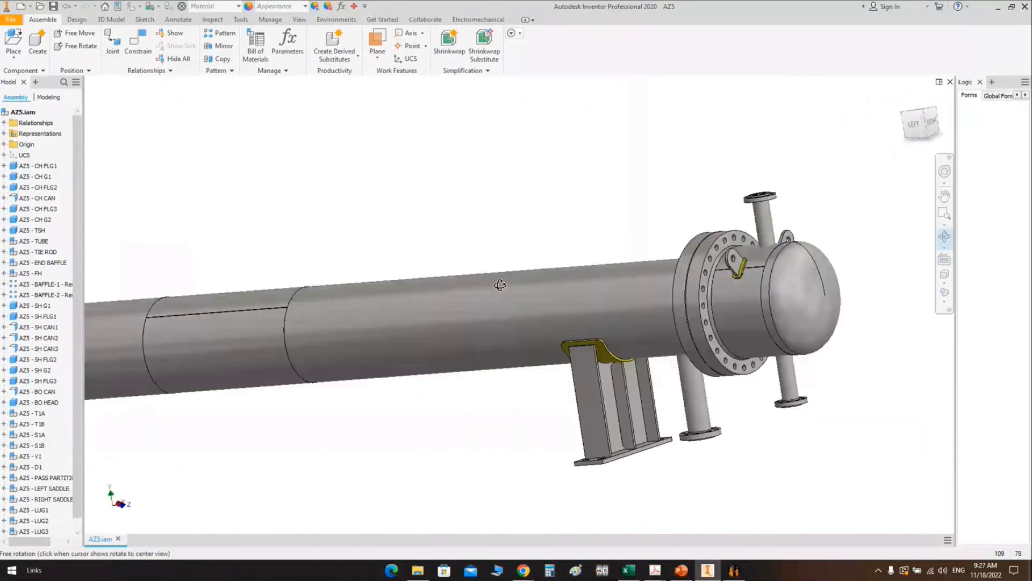
scroll(500, 285, "up", 3)
scroll(657, 266, "down", 6)
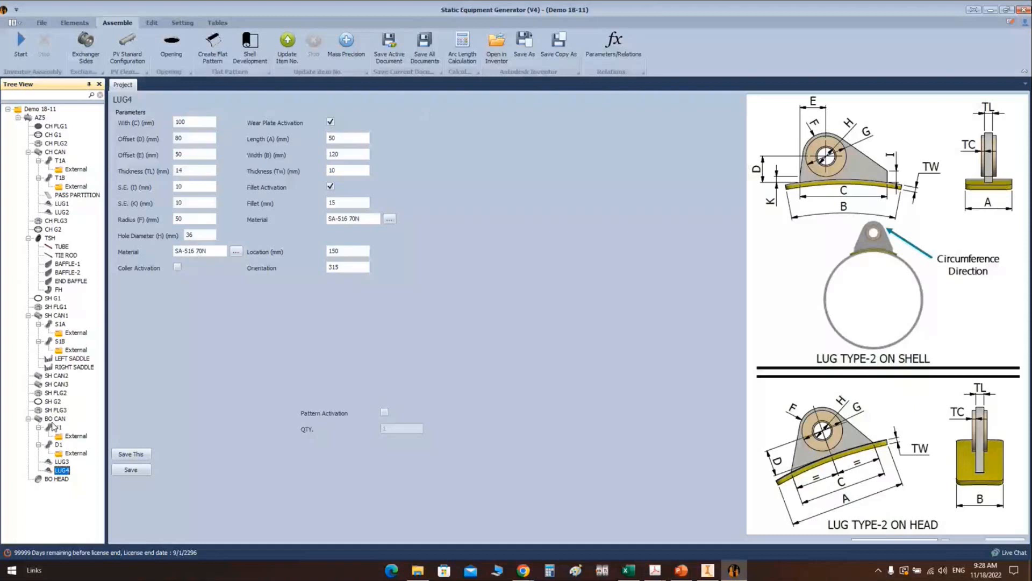
Step: Set BO CAN's L.W.L. orientation to 80, save it, and rebuild the model in Inventor
left_click(54, 419)
type("80")
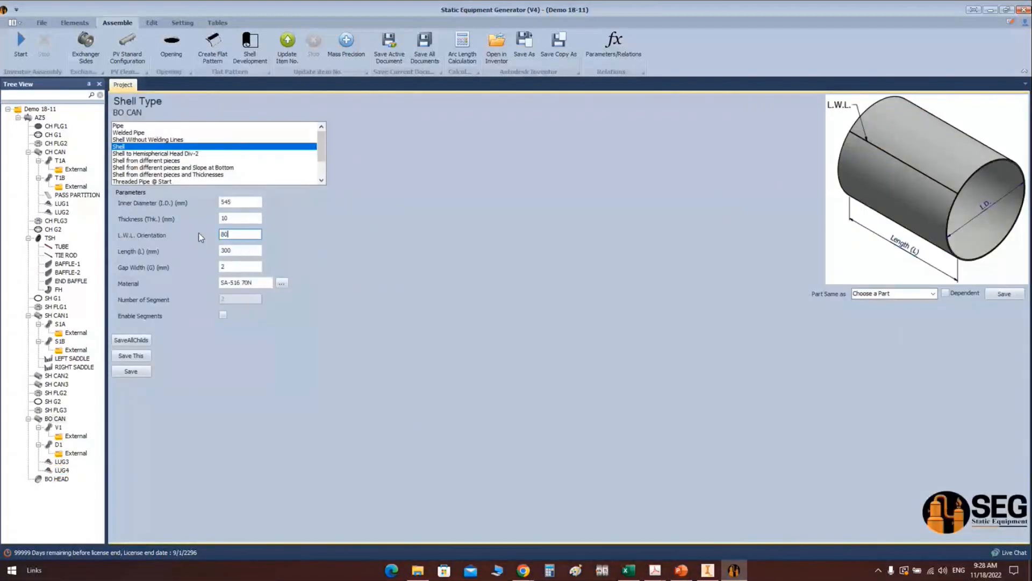
left_click(145, 371)
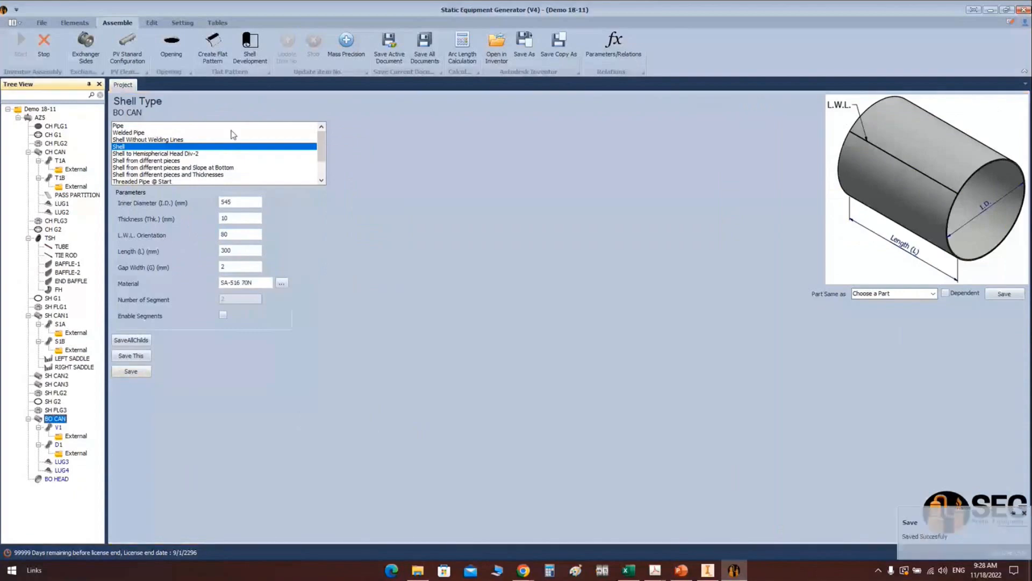
left_click(707, 573)
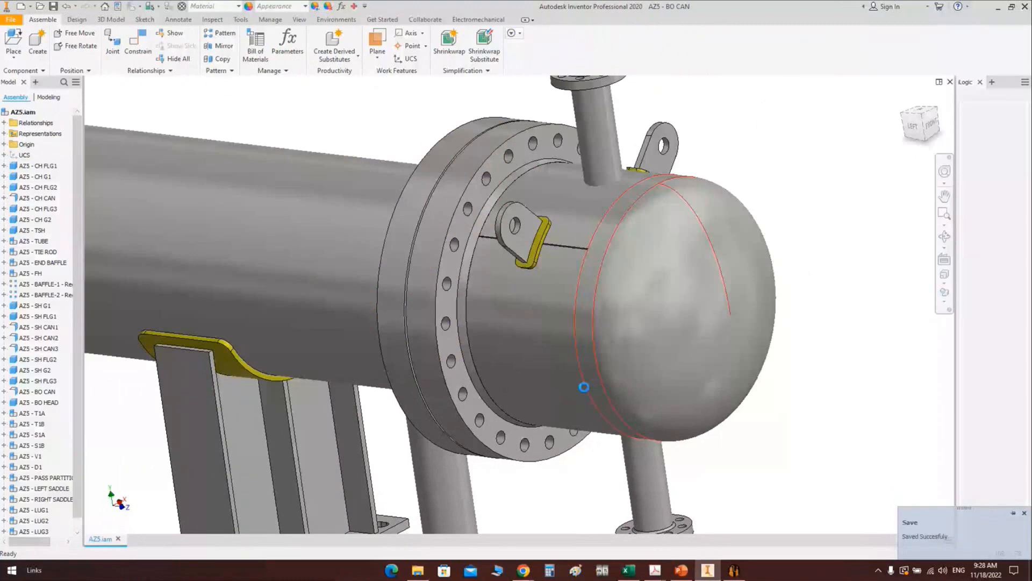
middle_click(584, 387)
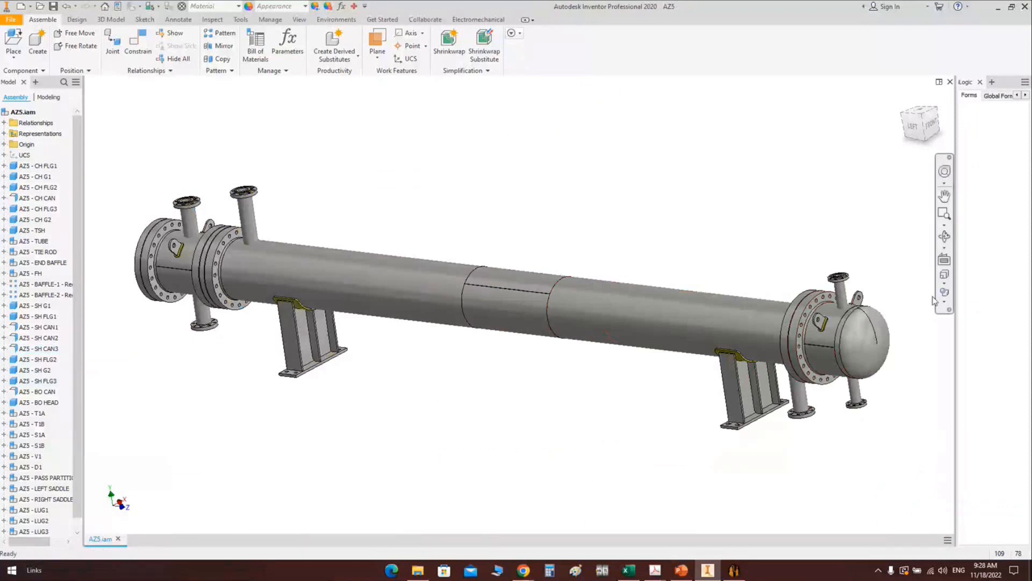
Step: Apply a half section view across the shell, offset about 1909 mm from the picked circular face, exposing the tube bundle
left_click(951, 238)
scroll(497, 318, "up", 2)
mouse_move(497, 317)
left_mouse_down()
mouse_move(531, 316)
mouse_move(555, 349)
mouse_move(540, 327)
mouse_move(486, 325)
left_mouse_up()
right_click(505, 225)
left_click(538, 216)
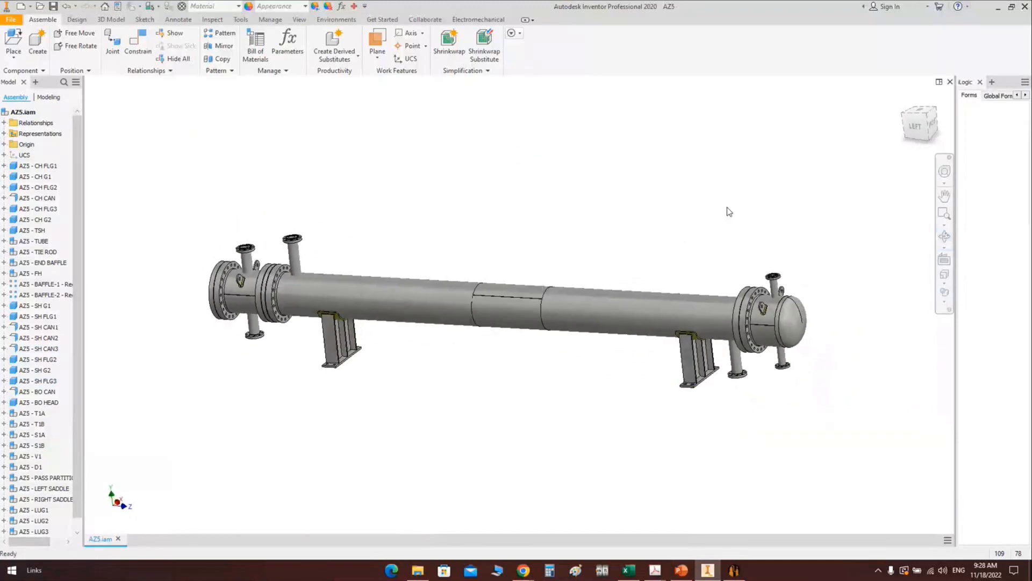
left_click(299, 19)
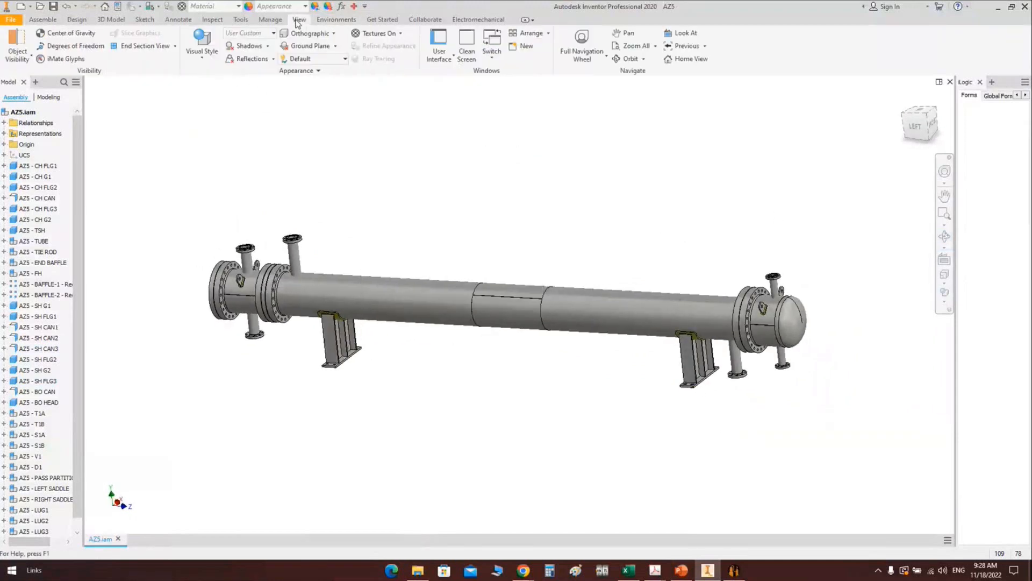
left_click(175, 46)
left_click(153, 86)
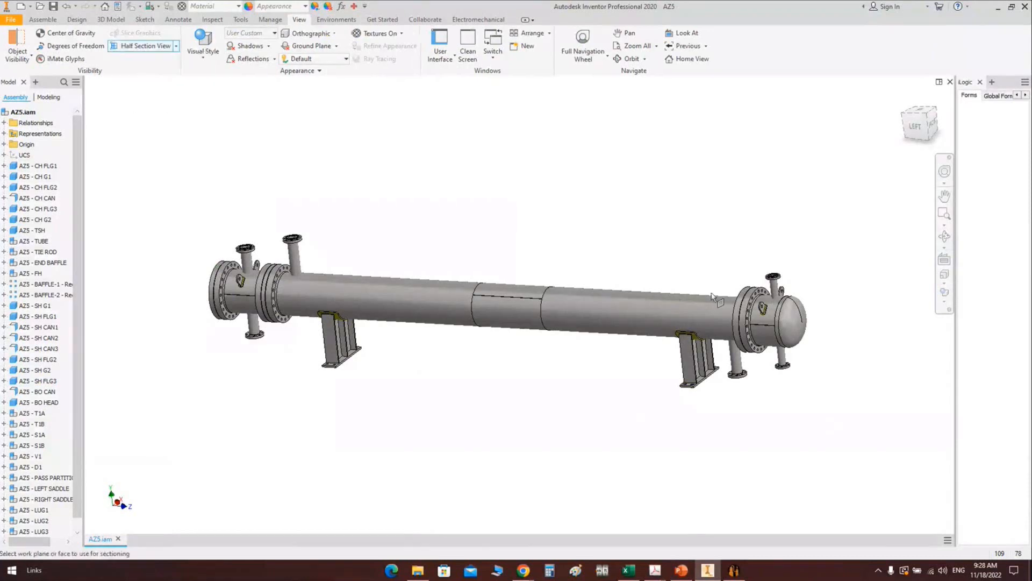
left_click(713, 296)
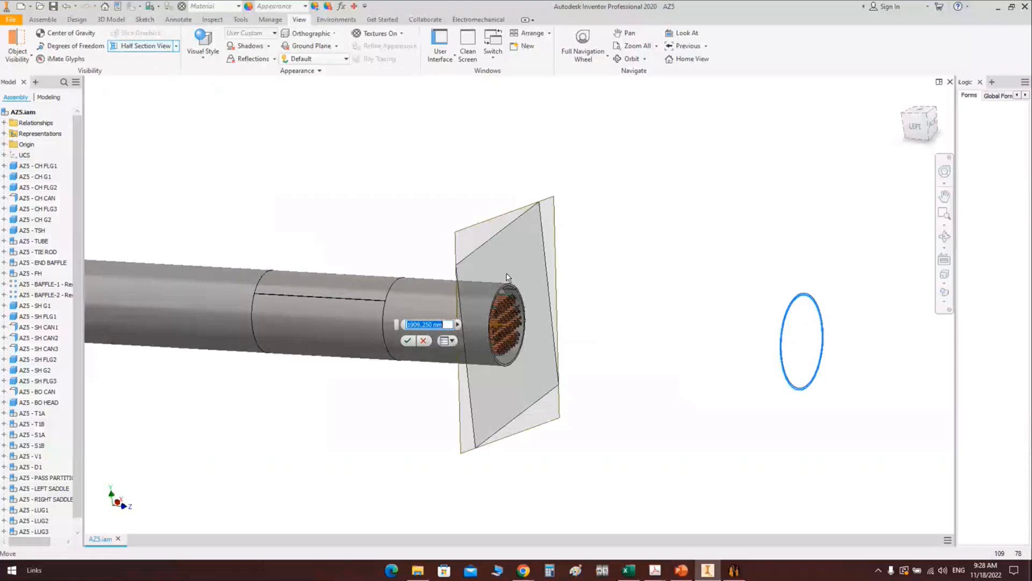
key("Return")
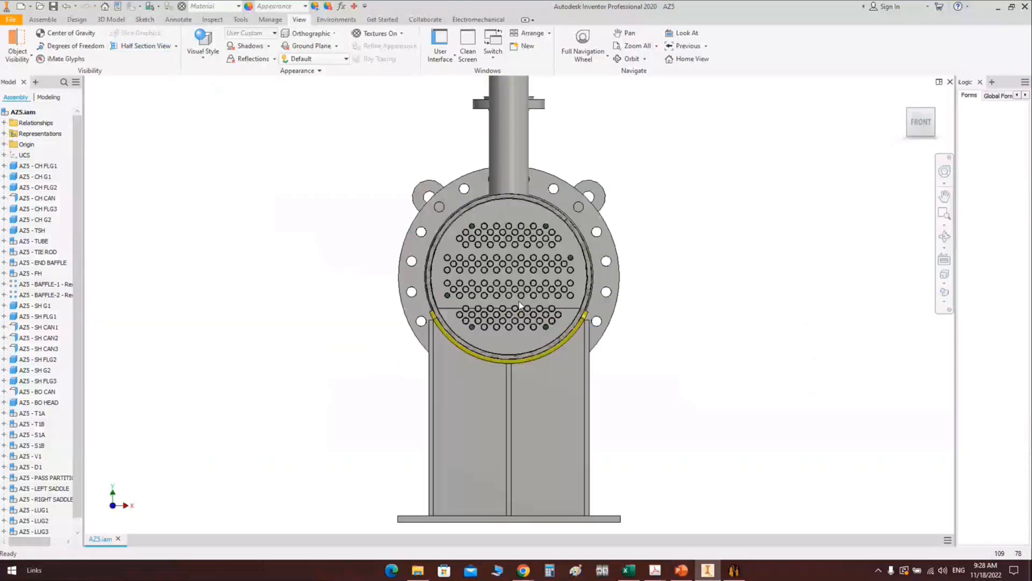
scroll(535, 260, "up", 3)
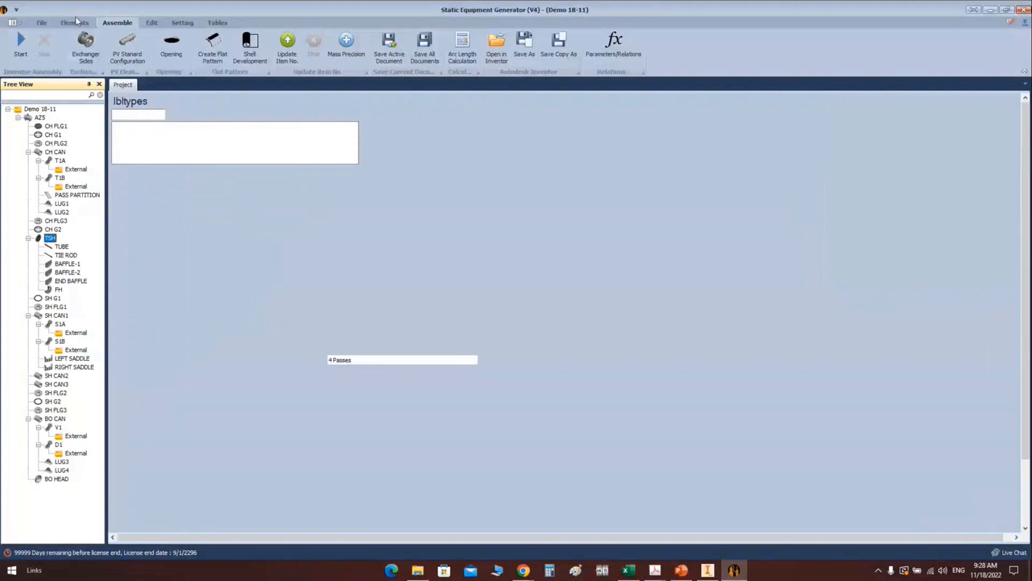
Step: In Static Equipment Generator, add a sealing bar named SEALING BAR 1 to TSH and open its parameters
left_click(75, 23)
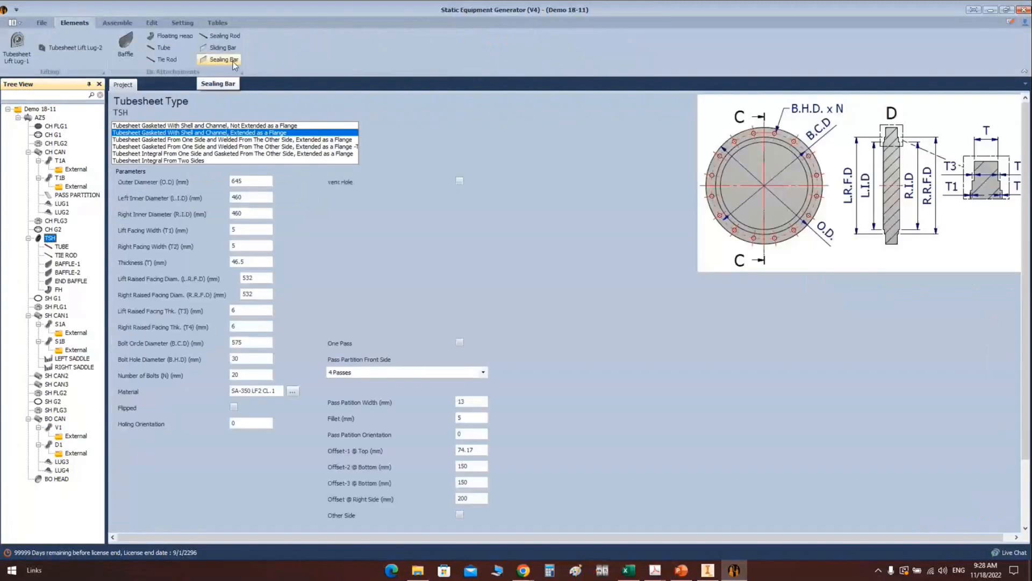
left_click(234, 61)
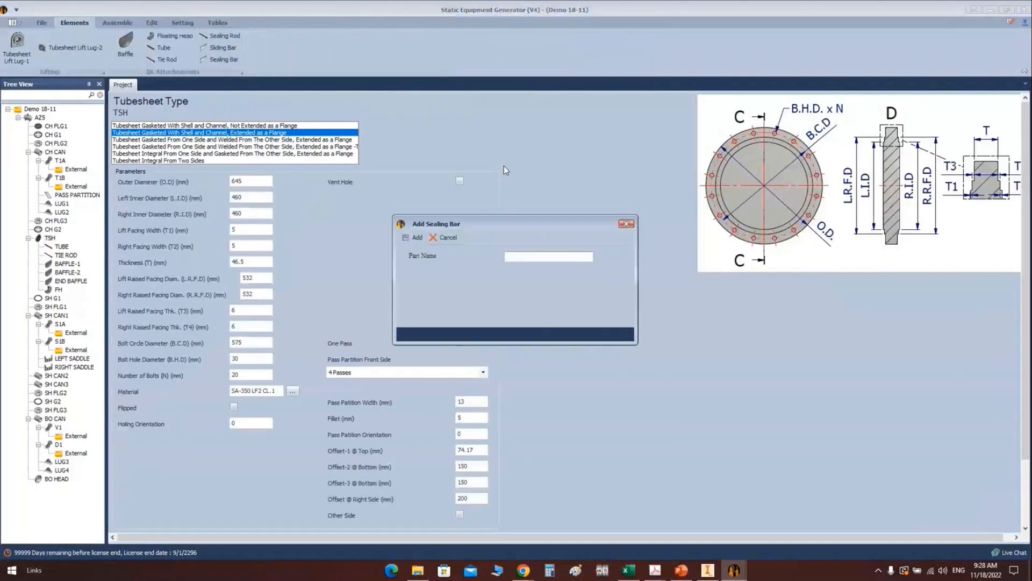
type("SEALING BAR 1")
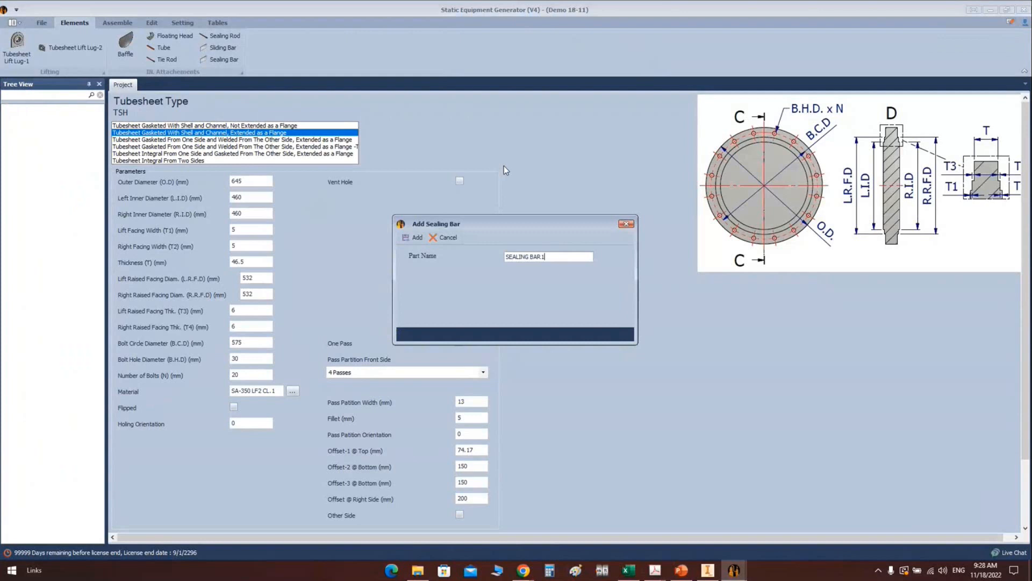
key("Return")
left_click(82, 298)
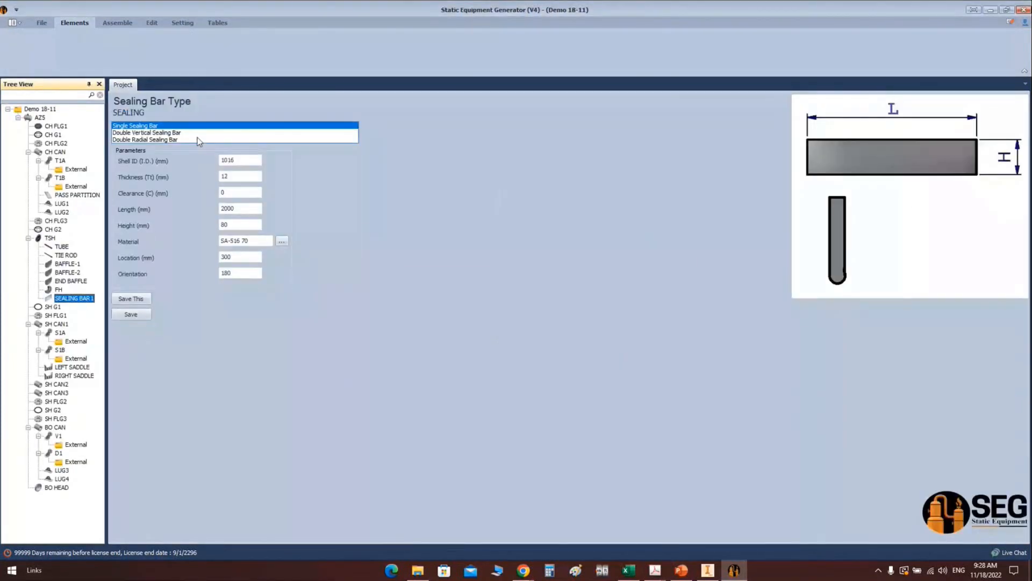
Step: Make SEALING BAR 1 a Double Vertical Sealing Bar with shell ID 460, thickness 8, length 5830 and height 65 mm
left_click(162, 134)
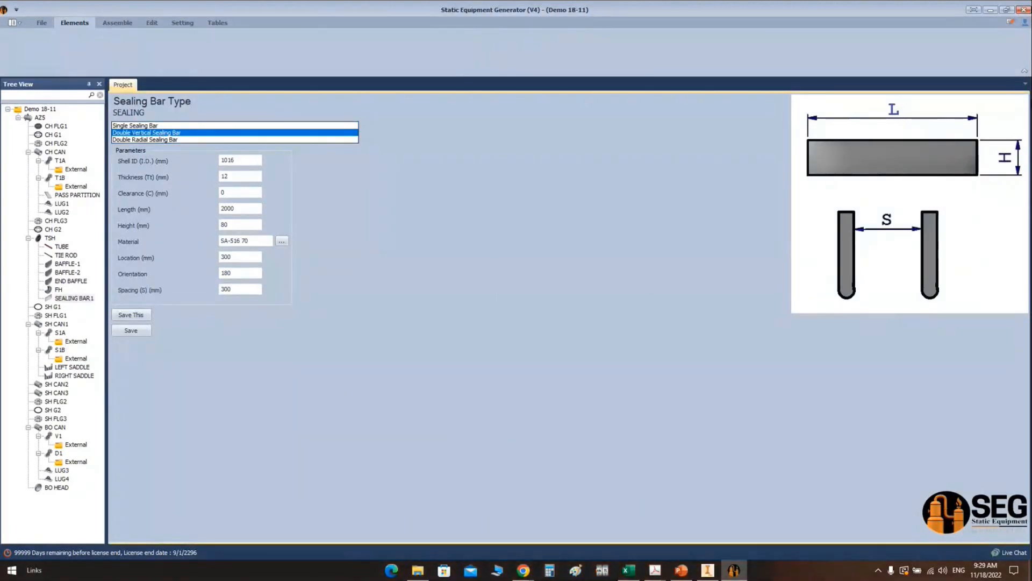
left_click(239, 160)
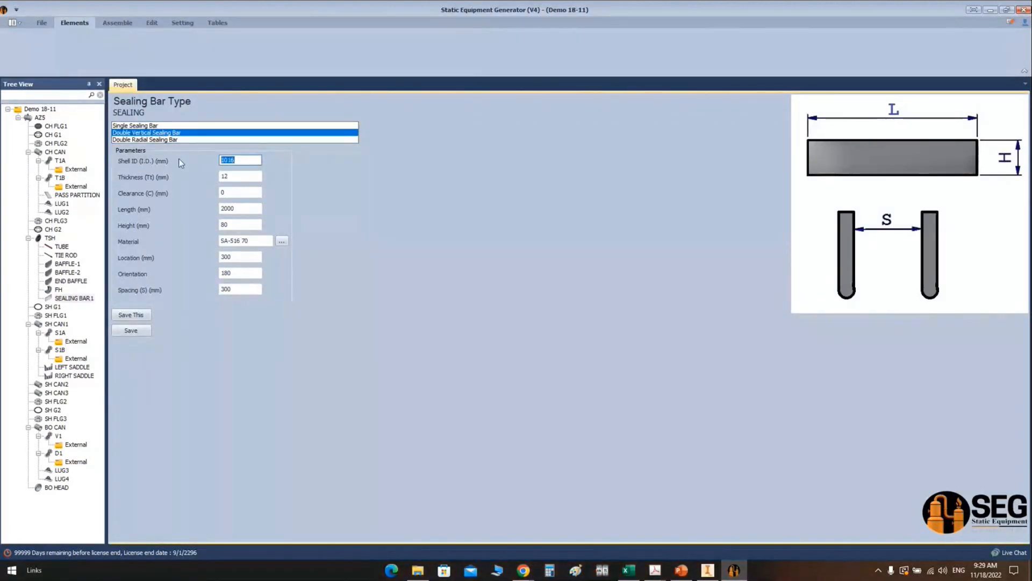
type("460")
key("Tab")
type("8")
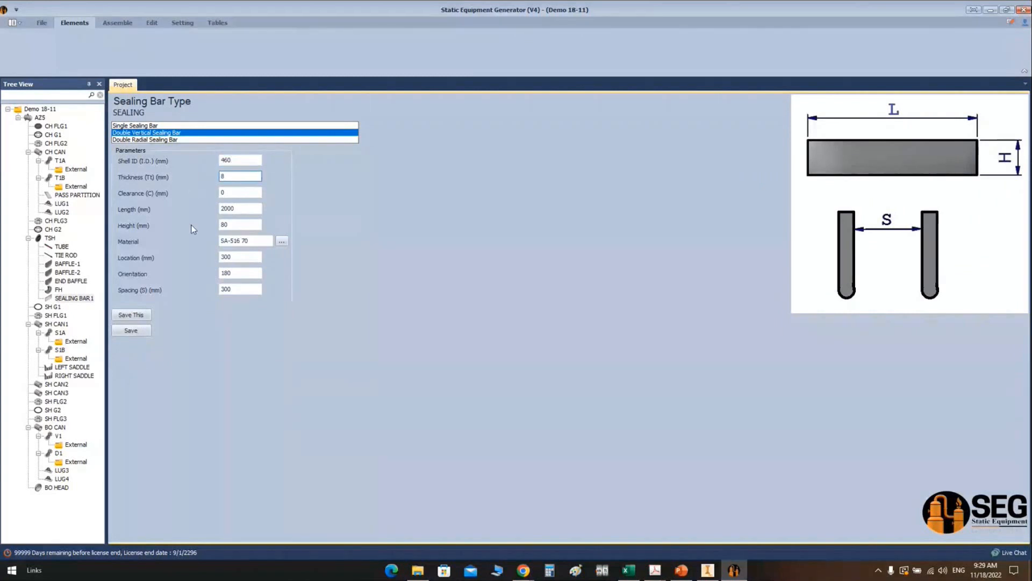
key("Tab")
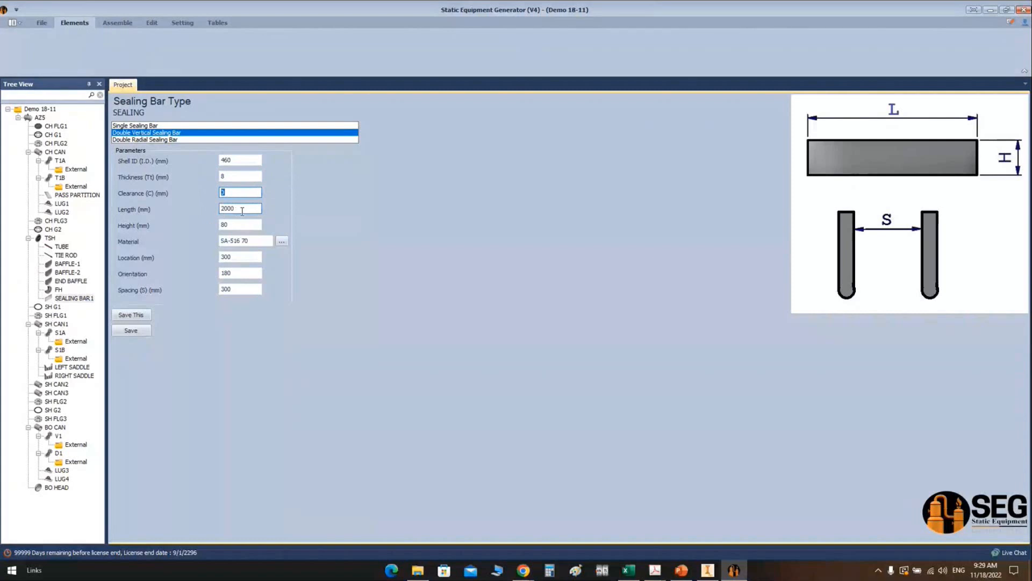
key("Tab")
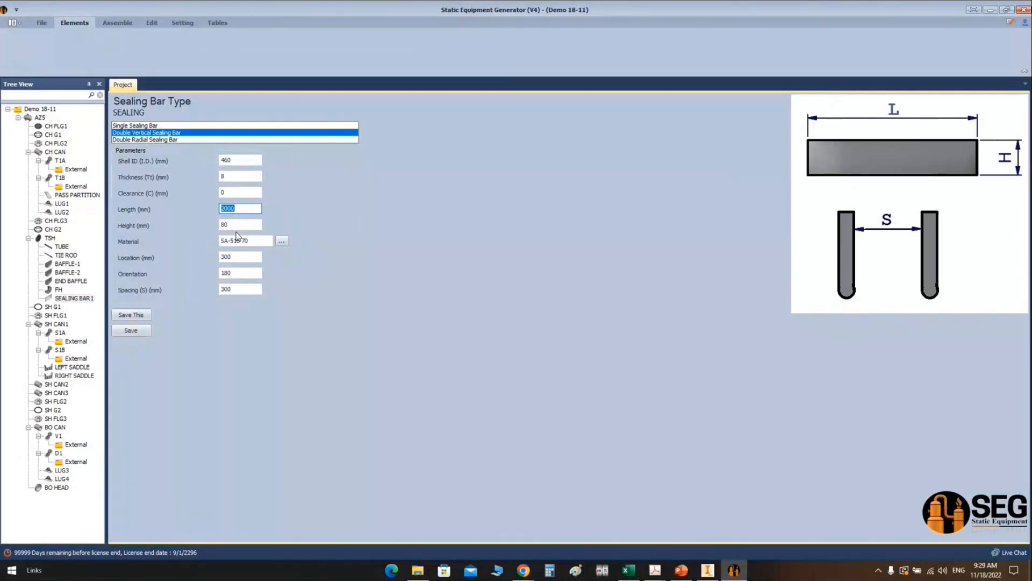
type("5830")
key("Tab")
type("65")
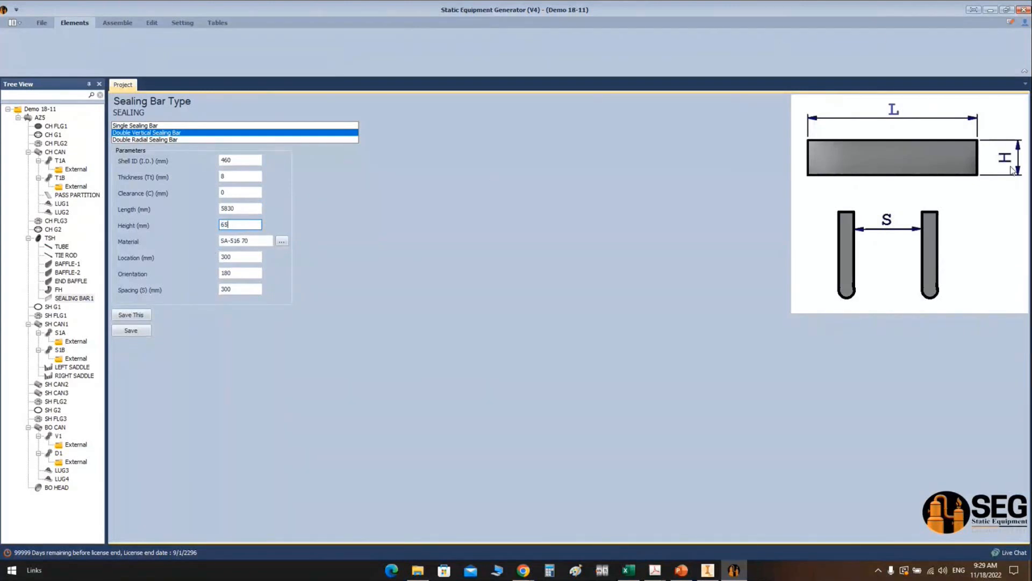
Step: Set the sealing bar's material to SA-516 70N, location 0 mm, orientation 90 and spacing 189.592 mm, and save it
left_click(236, 257)
left_click(256, 240)
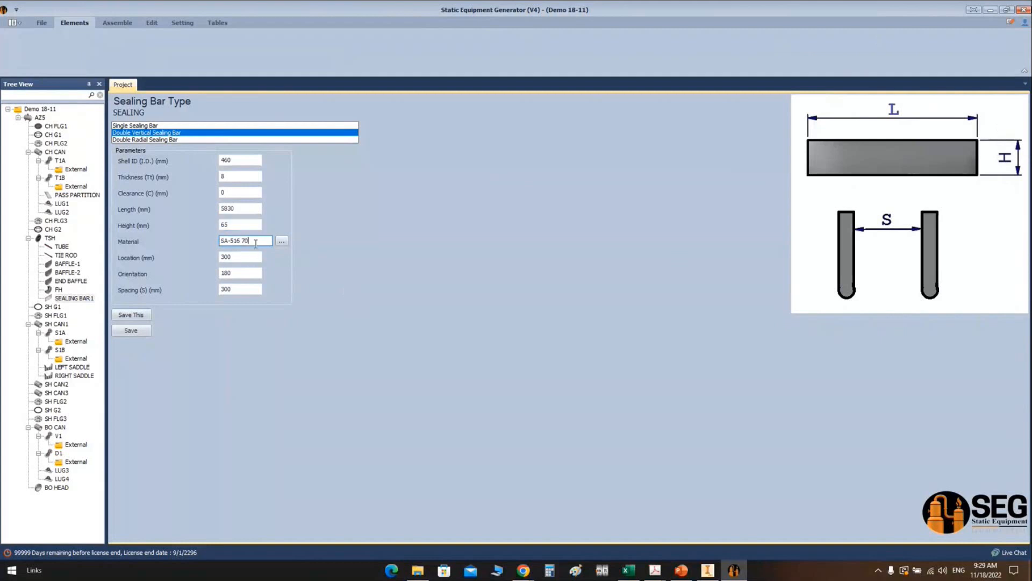
type("N")
double_click(247, 257)
type("0")
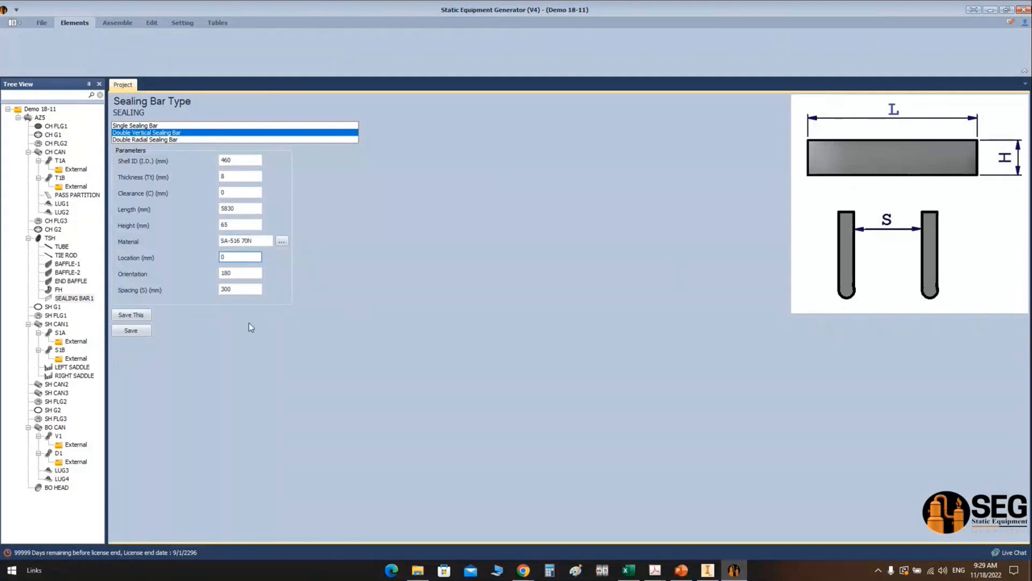
double_click(239, 273)
type("90")
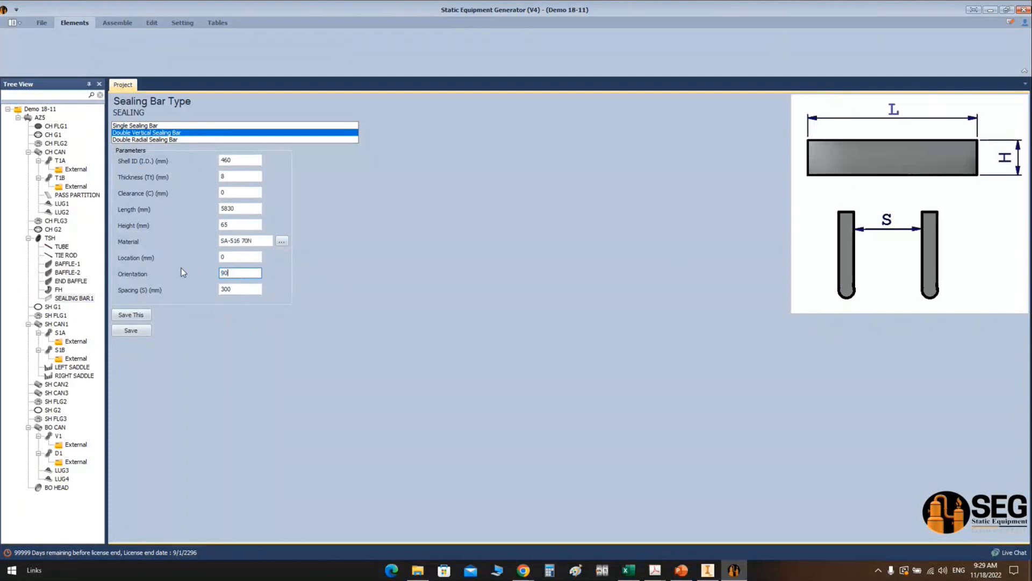
left_click(239, 289)
double_click(237, 291)
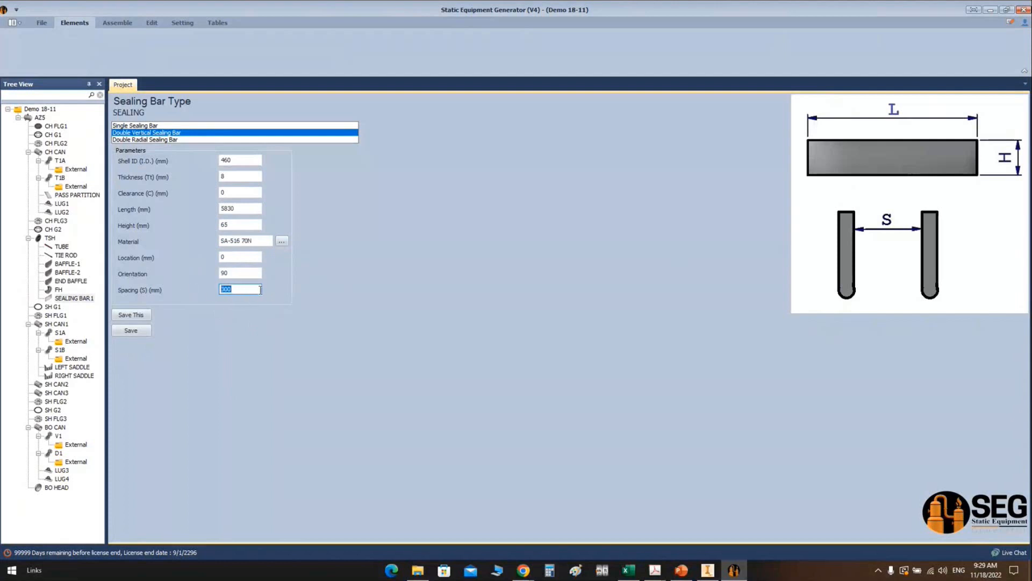
type("189.592")
left_click(135, 330)
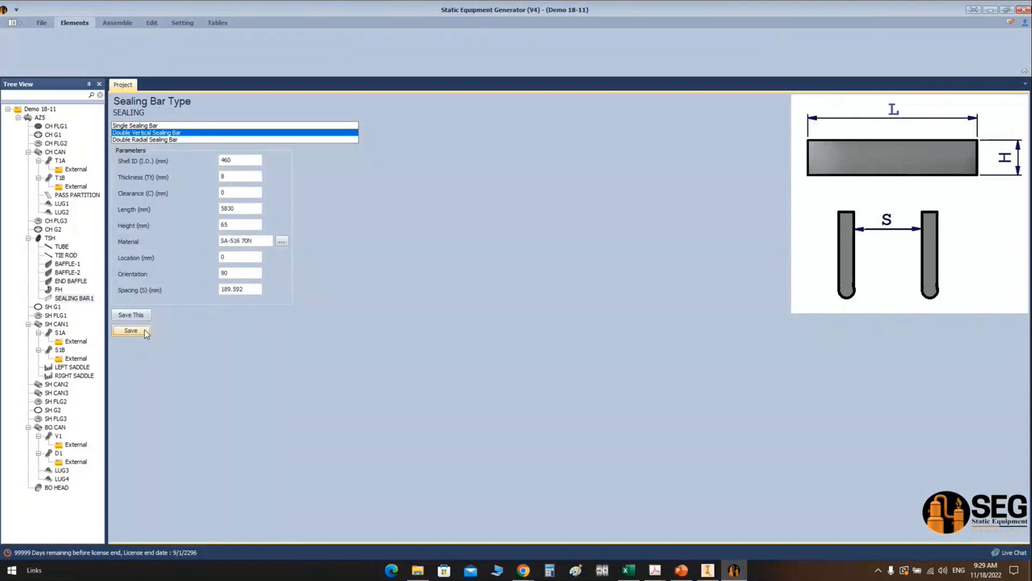
Step: Build SEALING BAR 1 into the Inventor assembly and check the bars beside the tube bundle in the sectioned view
left_click(117, 23)
left_click(714, 573)
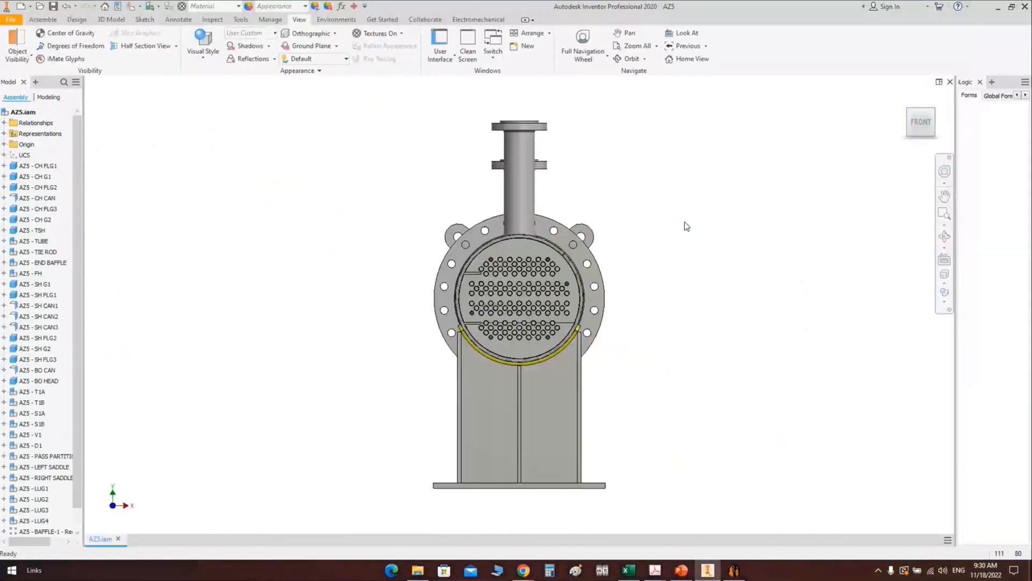
scroll(520, 272, "up", 5)
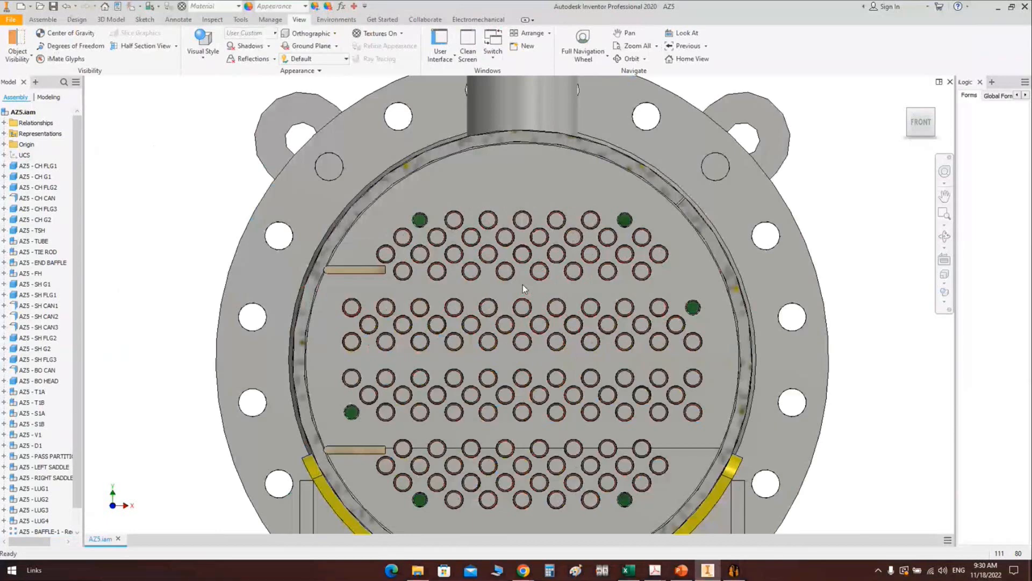
Step: In Static Equipment Generator, add a sealing bar named SEALING BAR2 to TSH, same as SEALING BAR1, and open its parameters
scroll(522, 285, "up", 3)
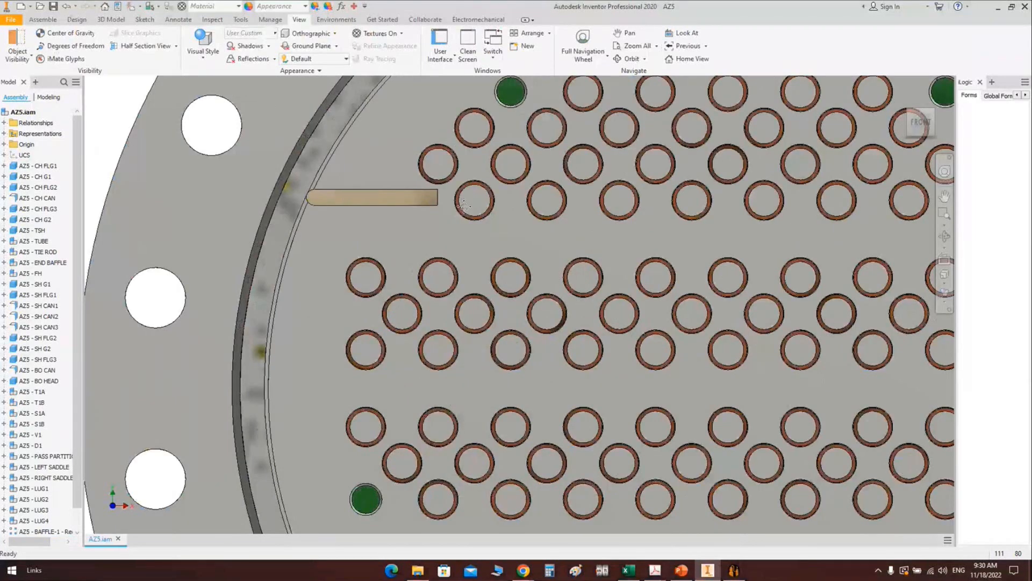
scroll(467, 188, "down", 4)
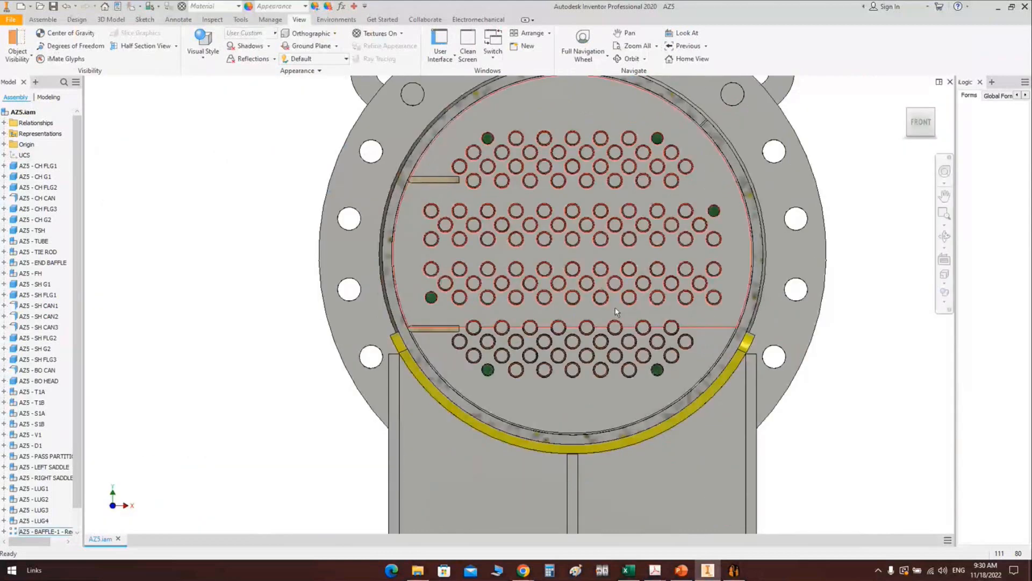
middle_click_drag(617, 312, 572, 337)
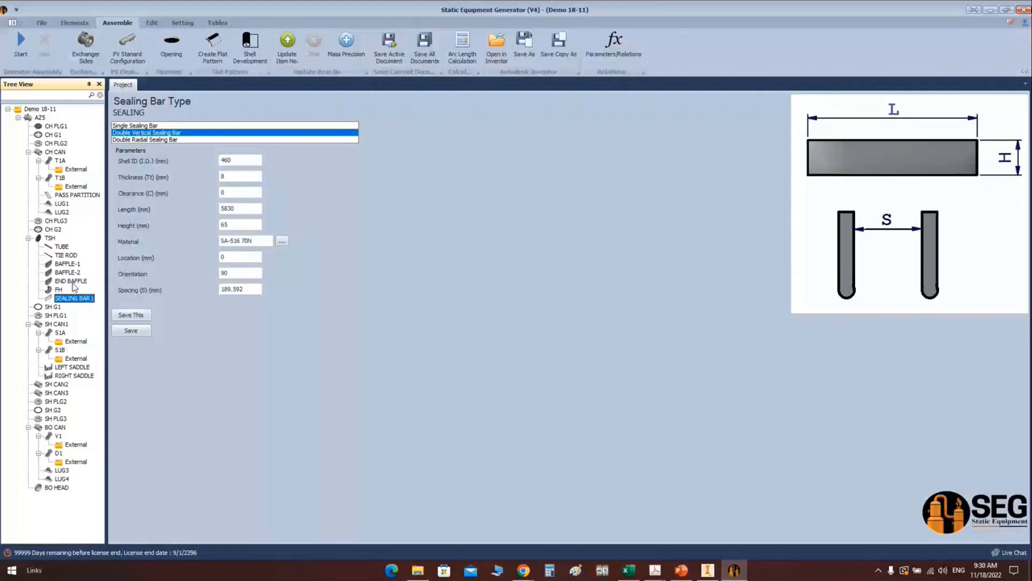
left_click(51, 238)
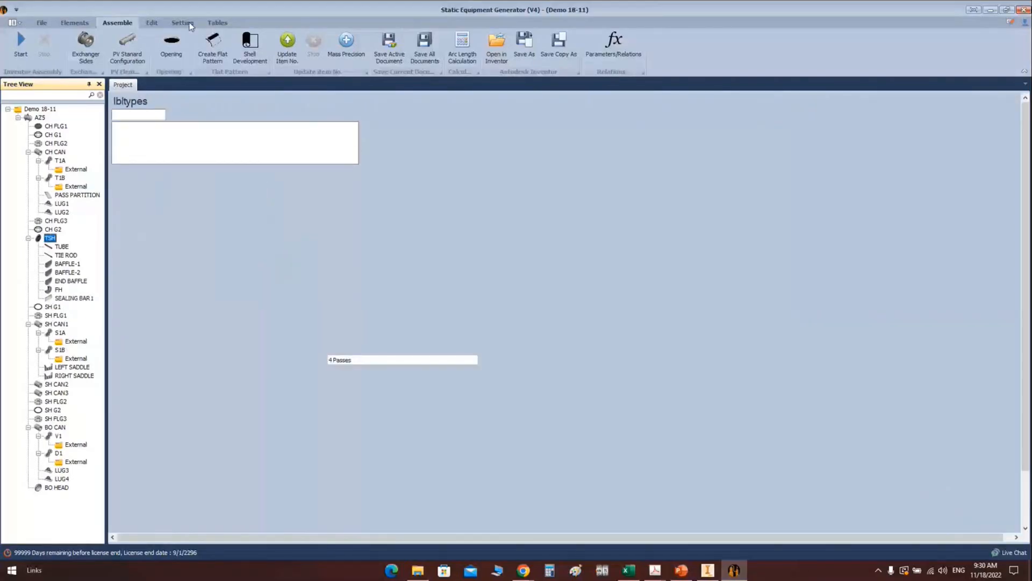
left_click(224, 59)
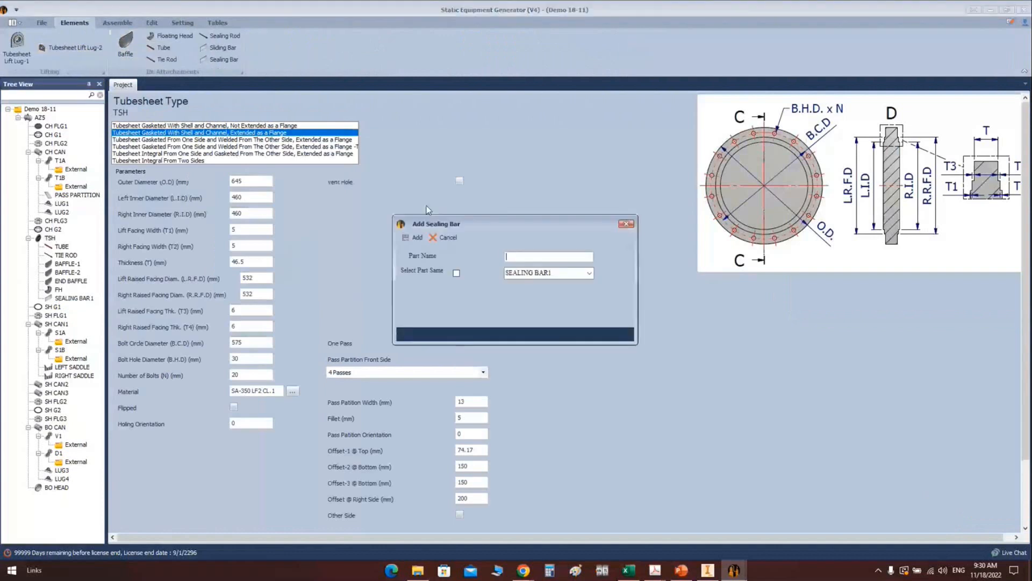
type("SEALING BAR2")
left_click(457, 273)
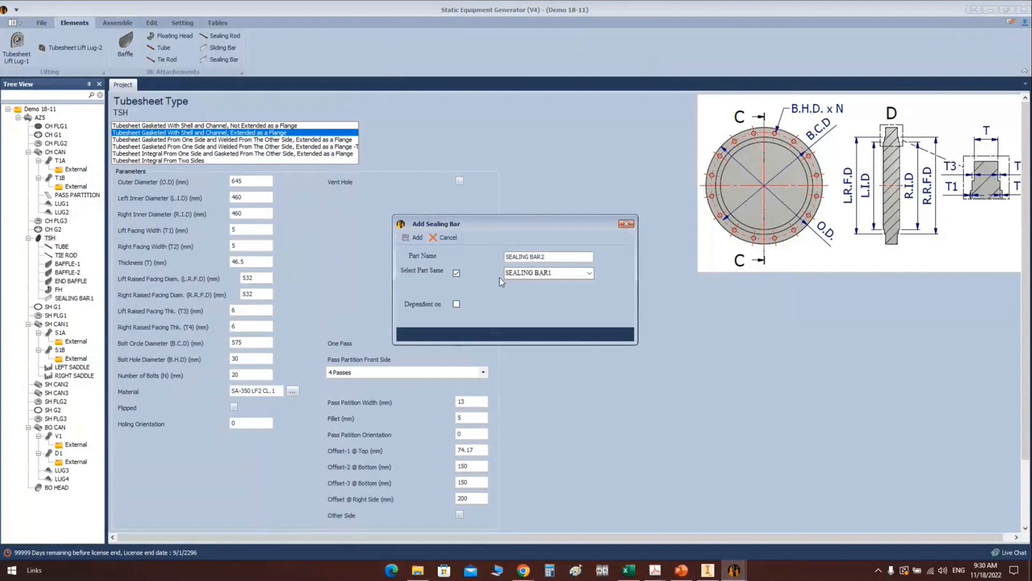
left_click(90, 309)
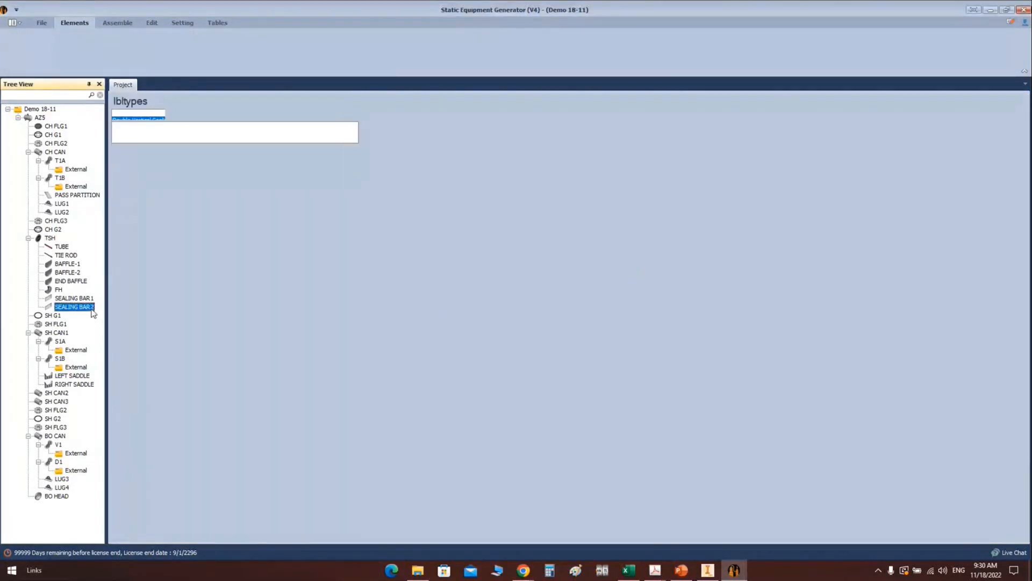
Step: Set SEALING BAR2's orientation to 270, save it and build it into the Inventor assembly
left_click(238, 275)
key("BackSpace")
key("BackSpace")
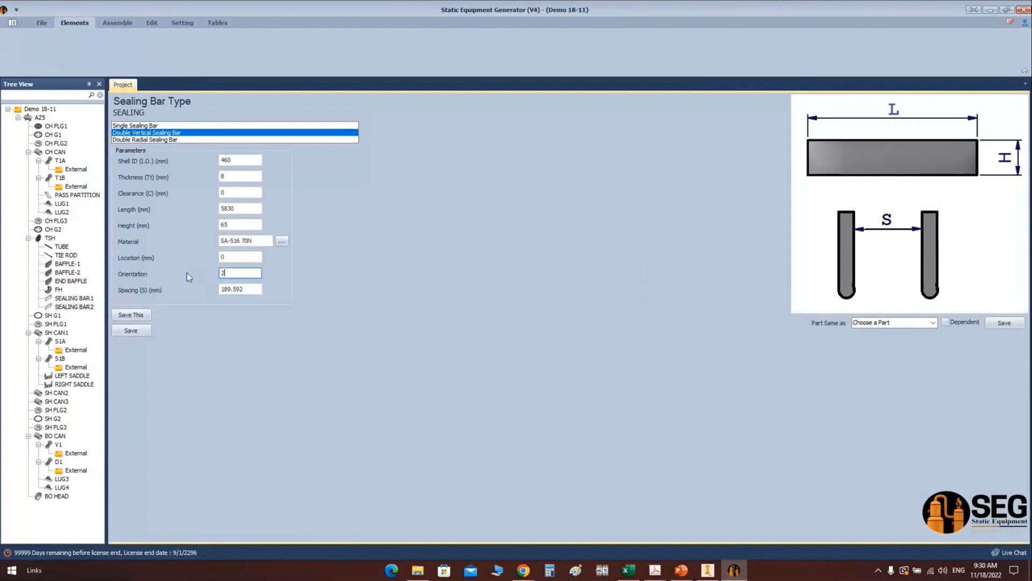
type("270")
left_click(131, 330)
left_click(108, 23)
left_click(20, 48)
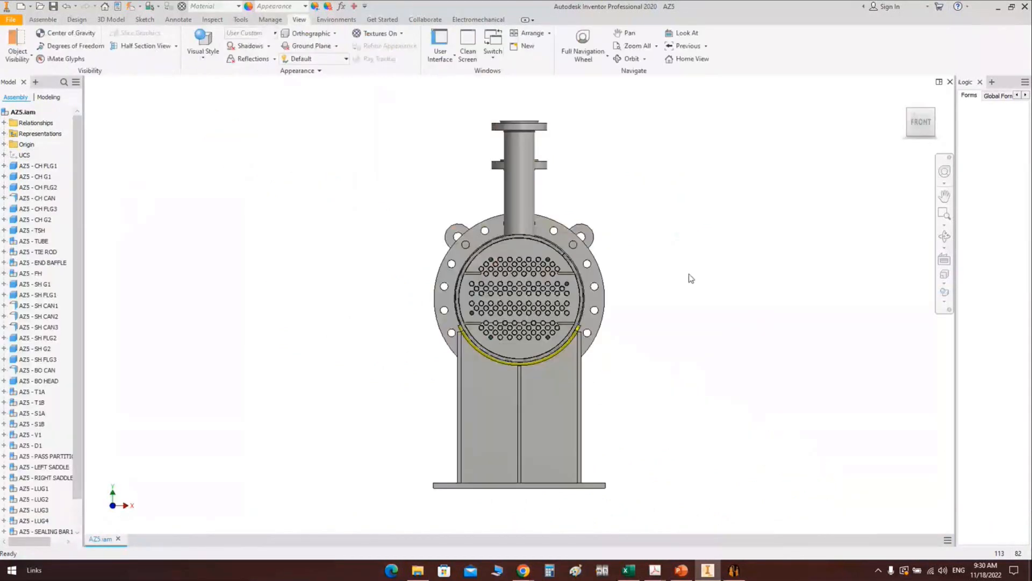
Step: Check the sealing bars on both sides of the tube bundle in Inventor, and end the section view
scroll(601, 285, "up", 3)
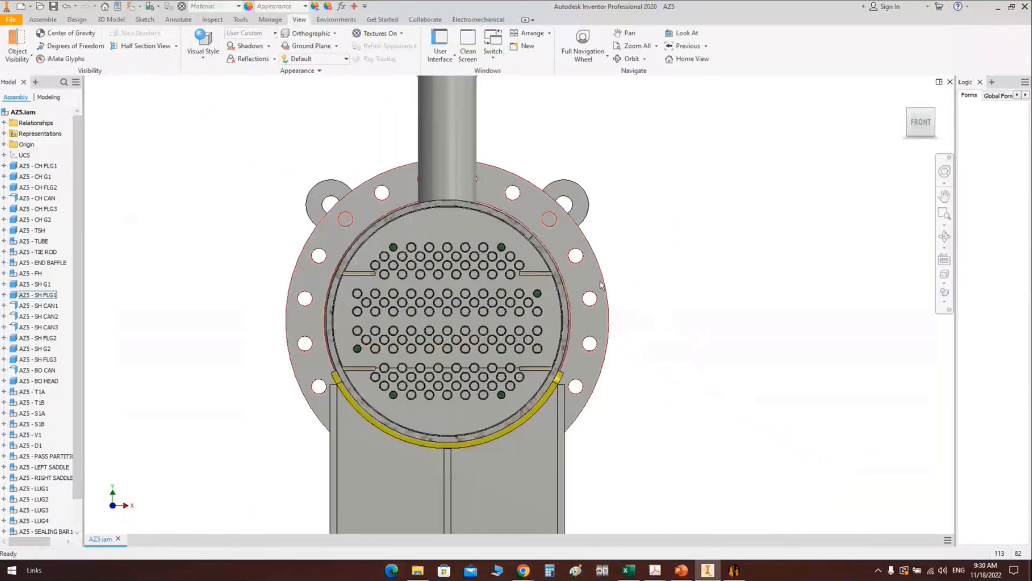
left_click(945, 237)
scroll(921, 249, "down", 2)
left_click_drag(484, 317, 638, 357)
scroll(638, 357, "down", 2)
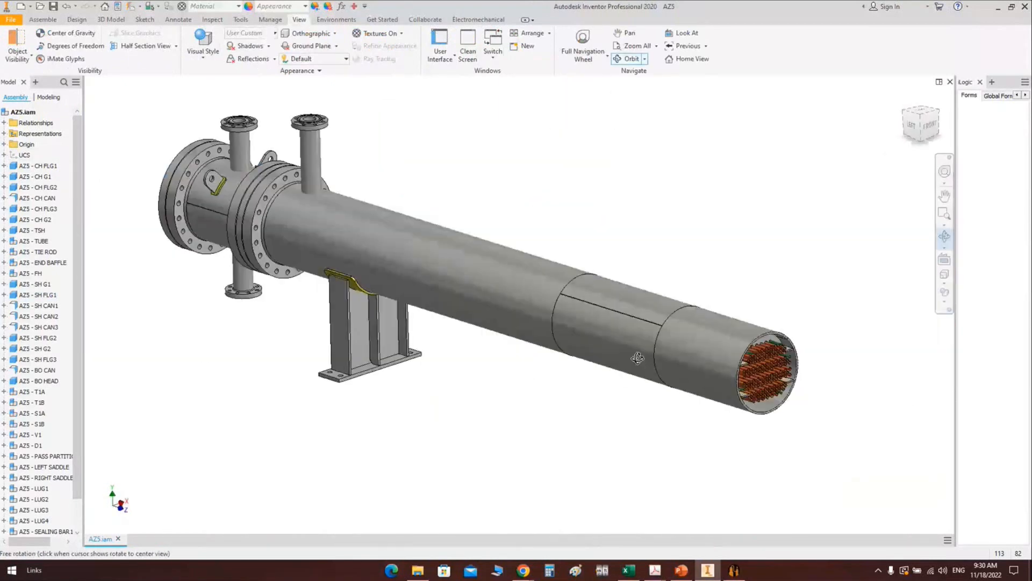
key("Escape")
left_click(176, 45)
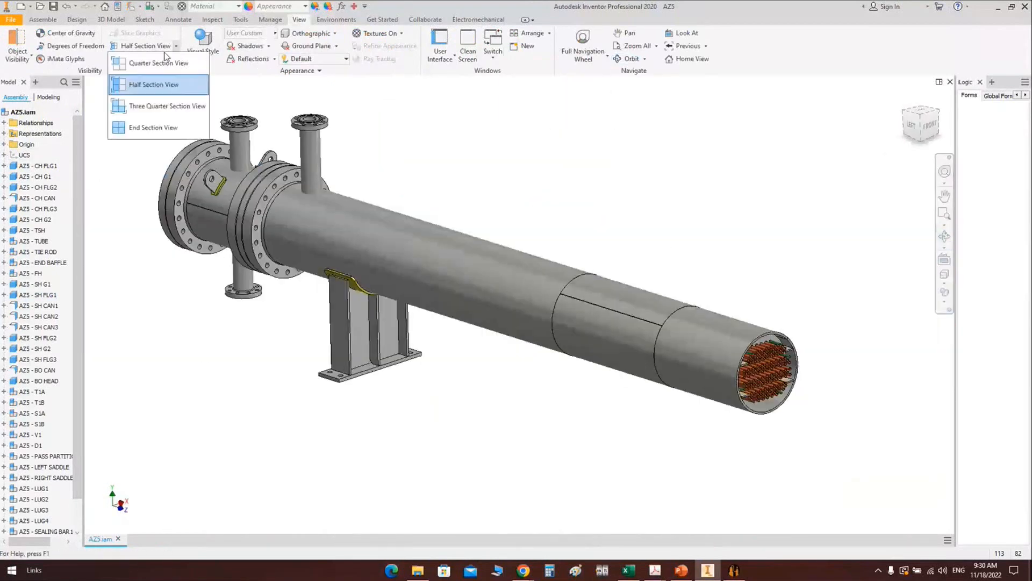
left_click(156, 128)
scroll(535, 172, "down", 2)
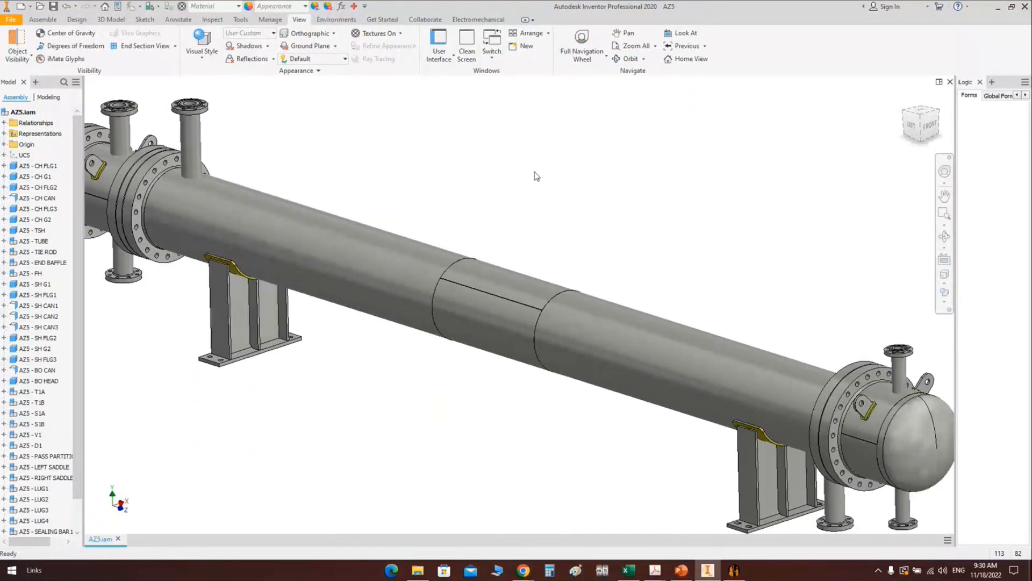
Step: Examine the exterior of the complete exchanger around the channel, tubesheet flanges and left saddle
scroll(478, 242, "up", 2)
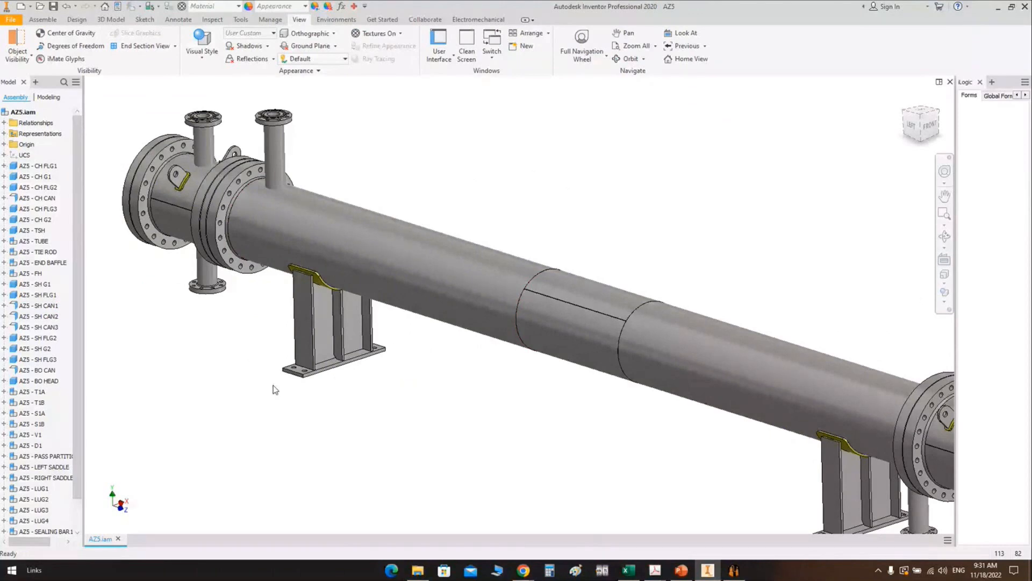
scroll(301, 352, "up", 2)
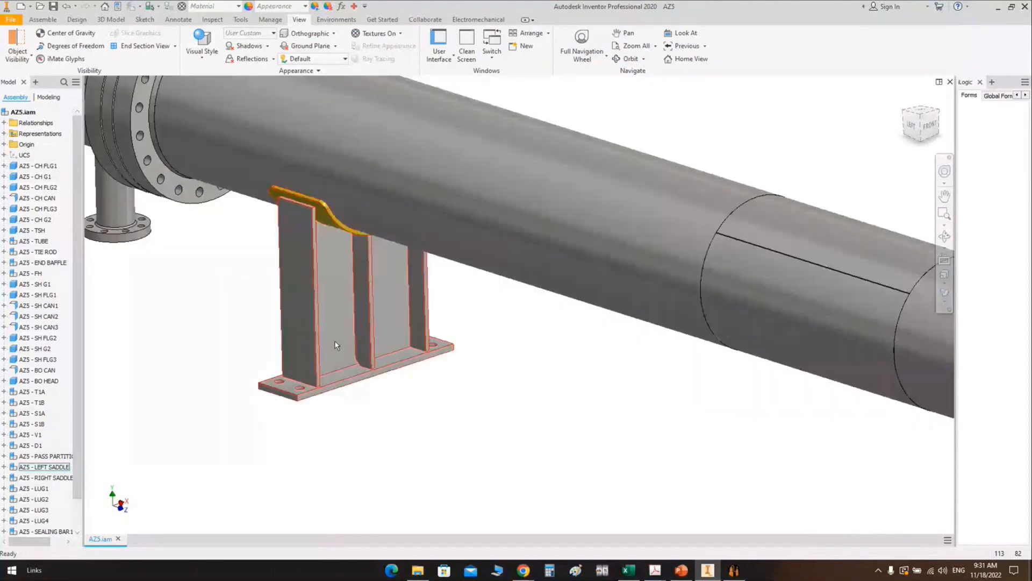
scroll(335, 345, "down", 2)
scroll(221, 159, "up", 2)
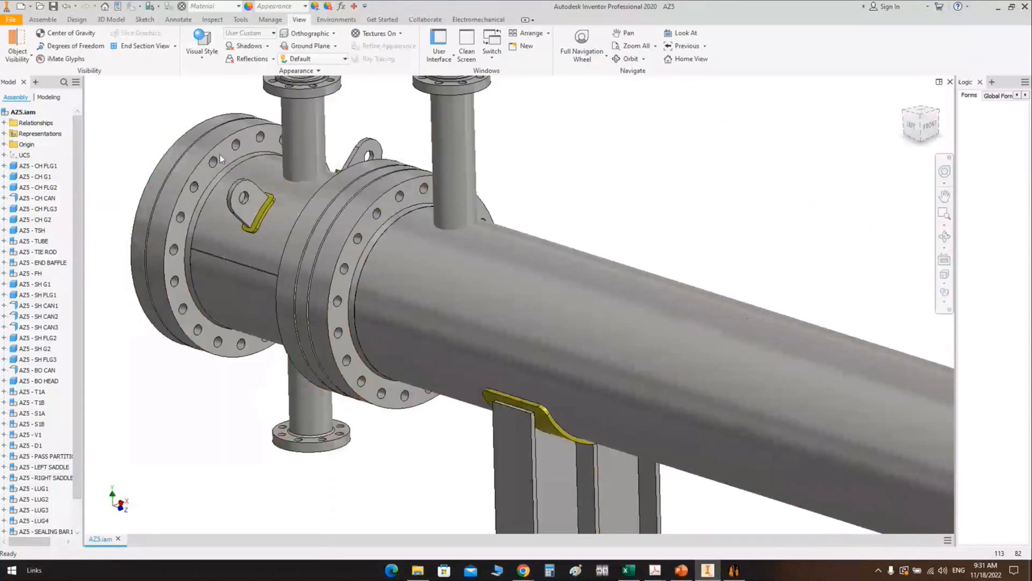
middle_click_drag(219, 155, 264, 191)
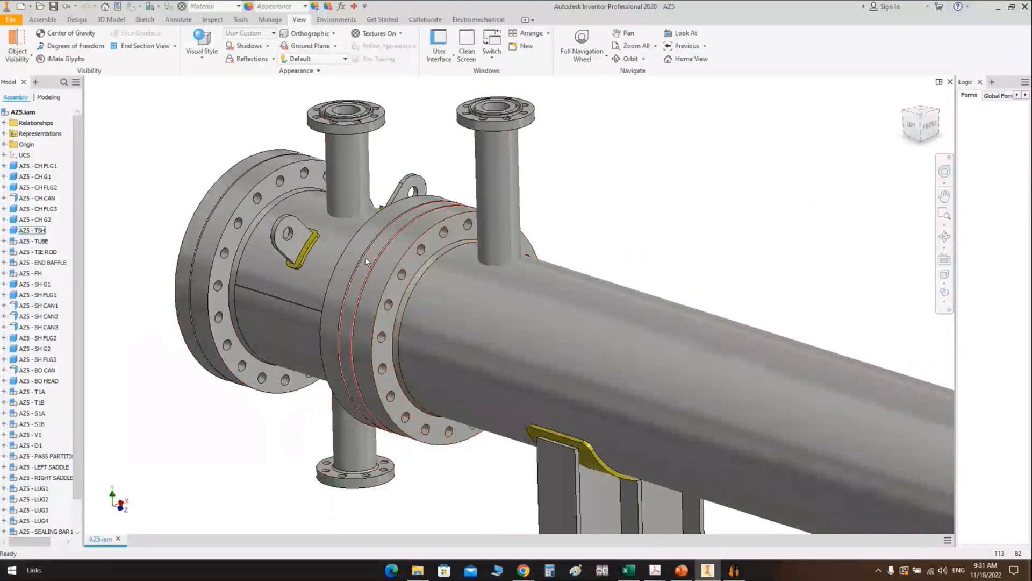
middle_click_drag(368, 262, 247, 195)
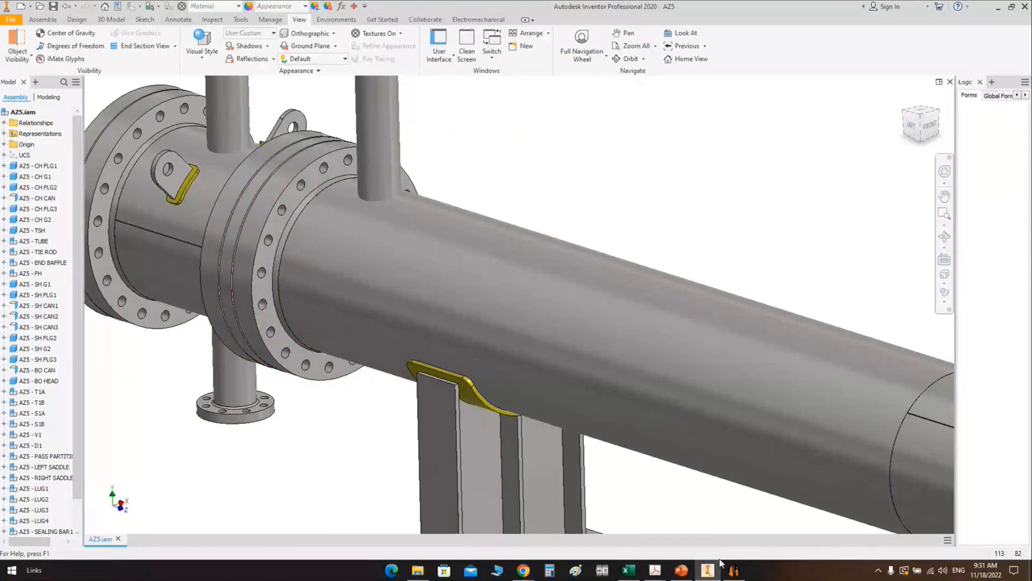
Step: In Static Equipment Generator, add a nameplate named NP to SH CAN1 and open its parameters
left_click(734, 570)
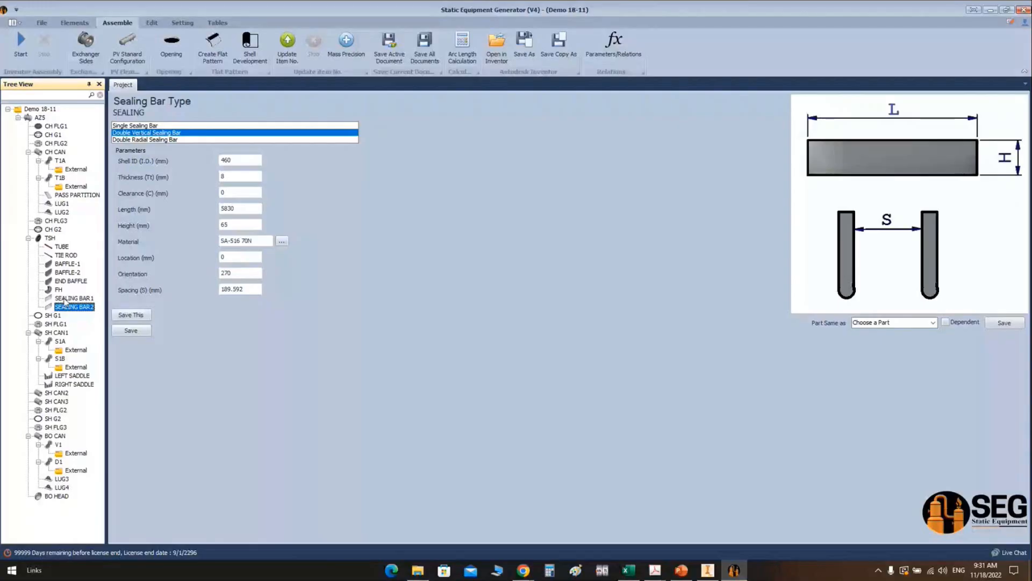
left_click(58, 332)
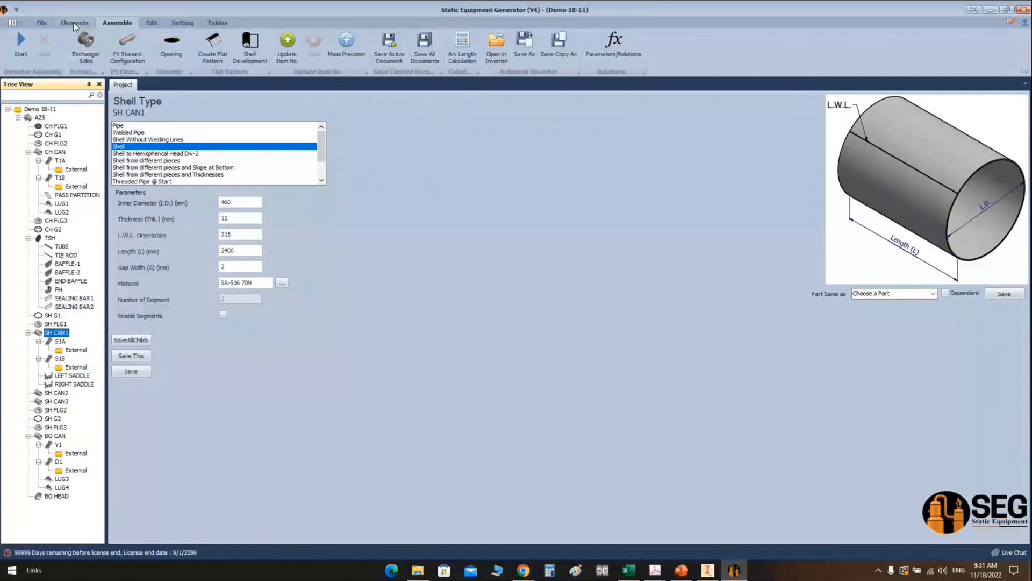
left_click(74, 23)
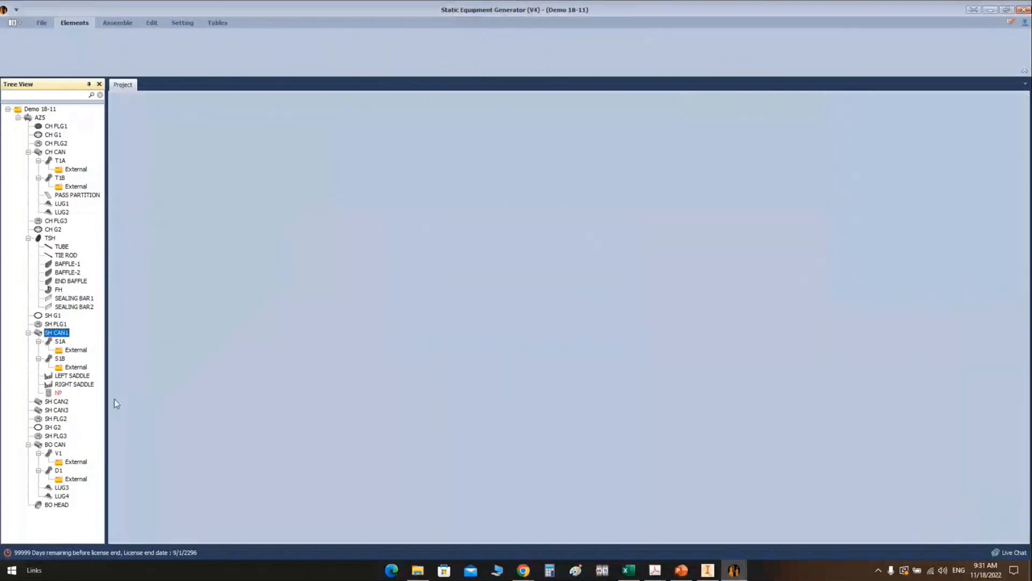
left_click(60, 393)
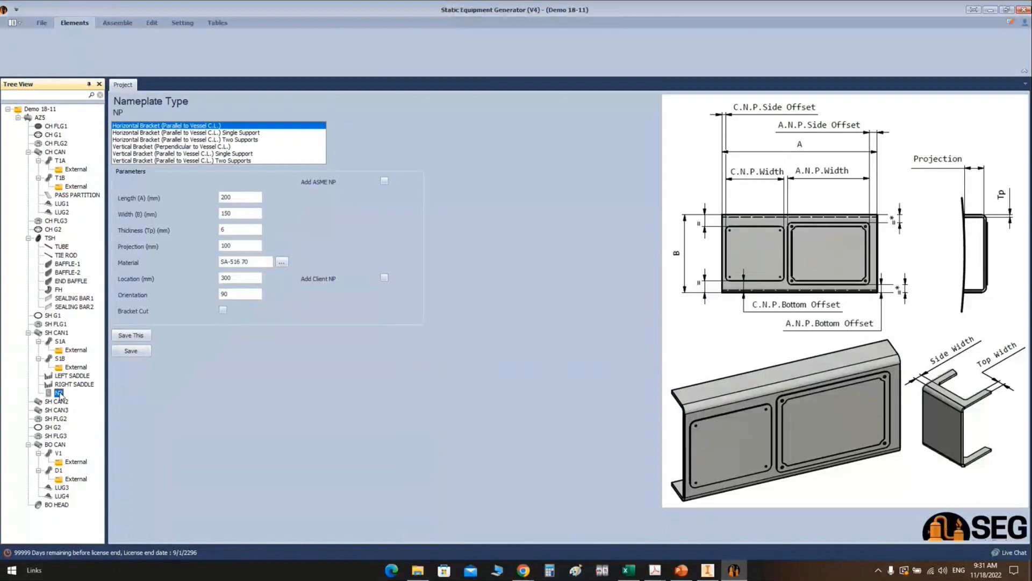
Step: Make NP a Vertical Bracket (Parallel to Vessel C.L.) Single Support with length 400, width 200 and projection 50 mm
left_click(230, 135)
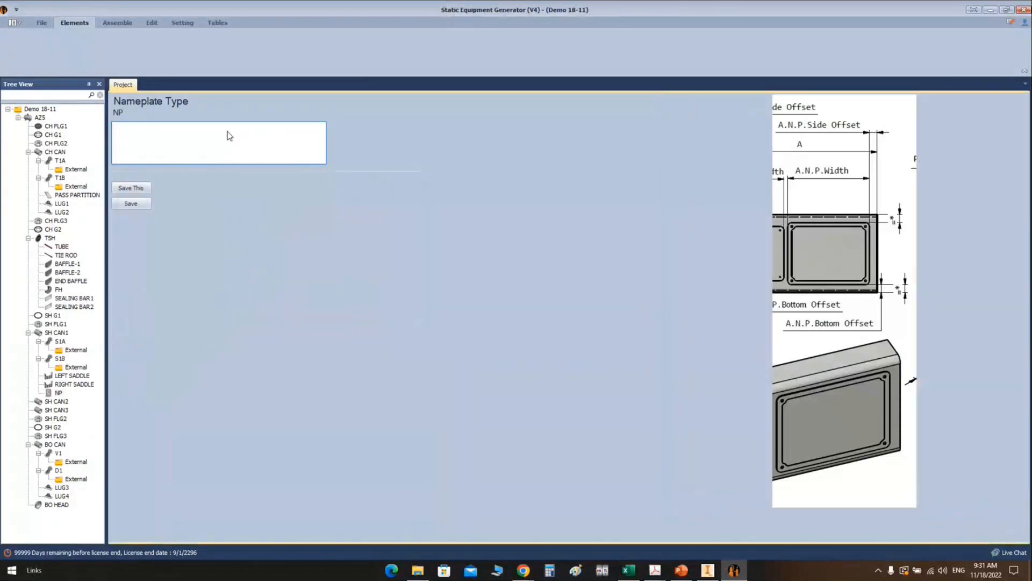
left_click(222, 160)
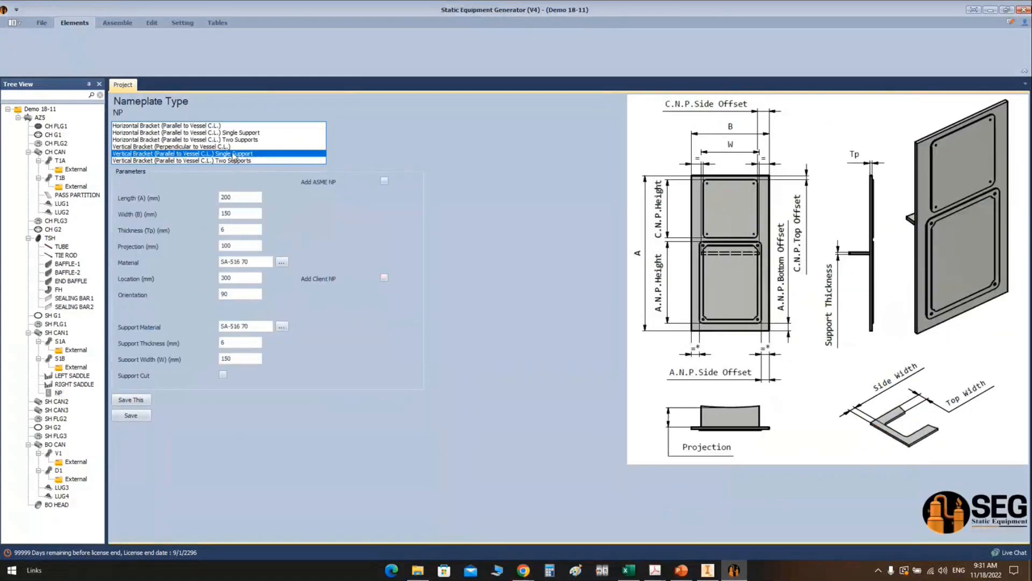
left_click(240, 197)
left_click_drag(240, 196, 188, 198)
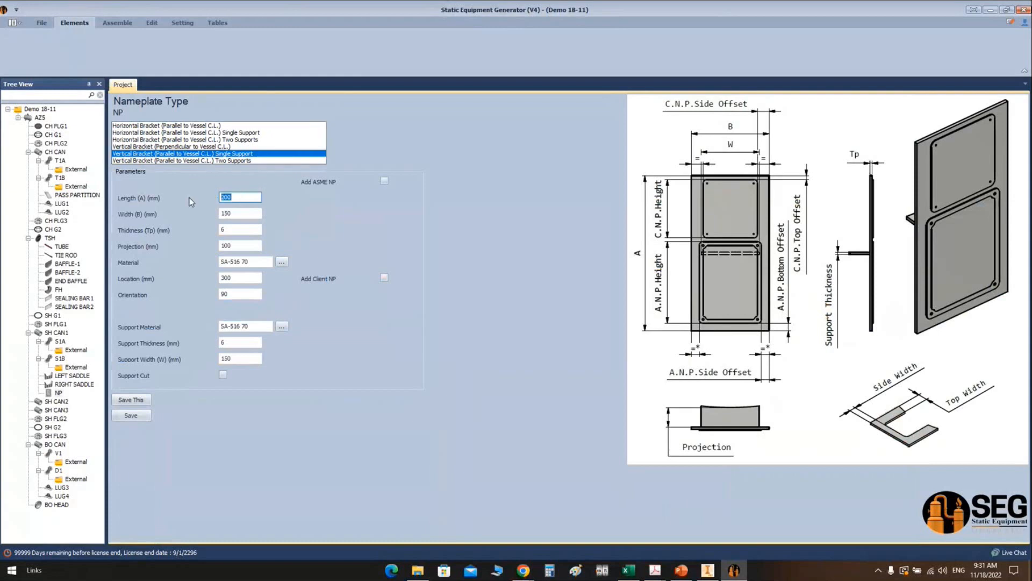
type("400")
key("Tab")
type("200")
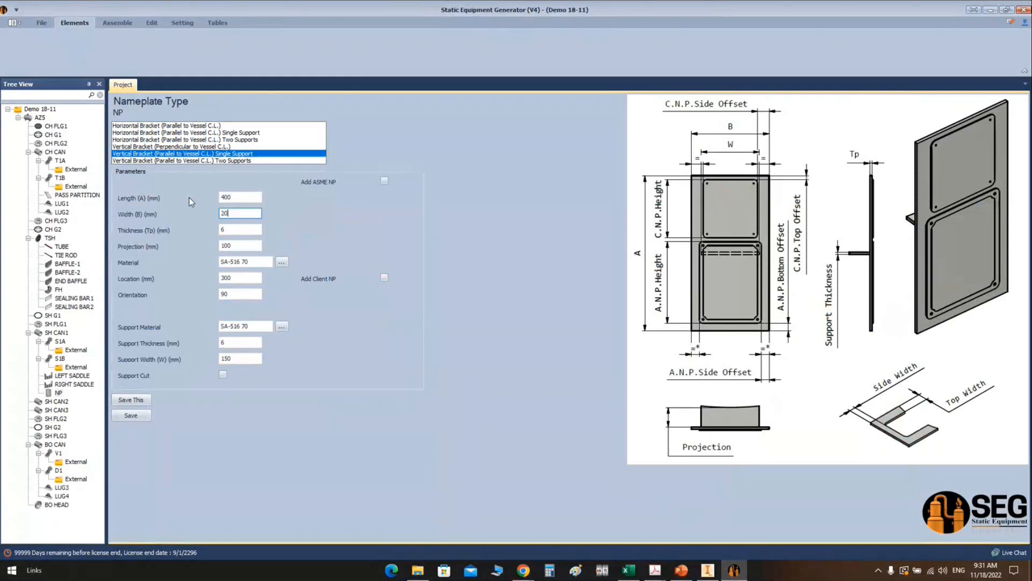
key("Tab")
key("Tab")
type("50")
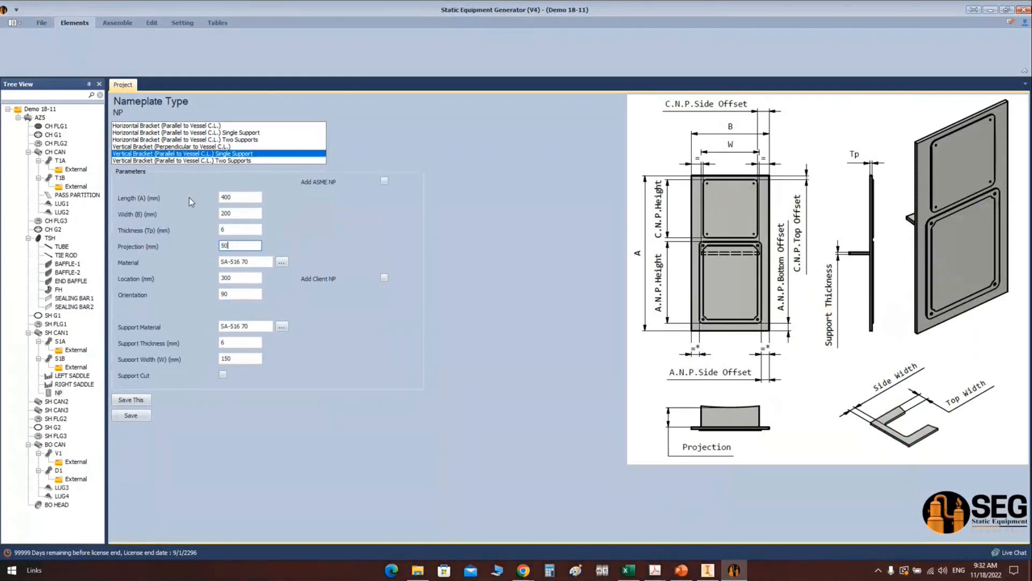
Step: Set the nameplate bracket's material to SA-516 70N and its location to 1500 mm
key("Tab")
key("End")
type("N")
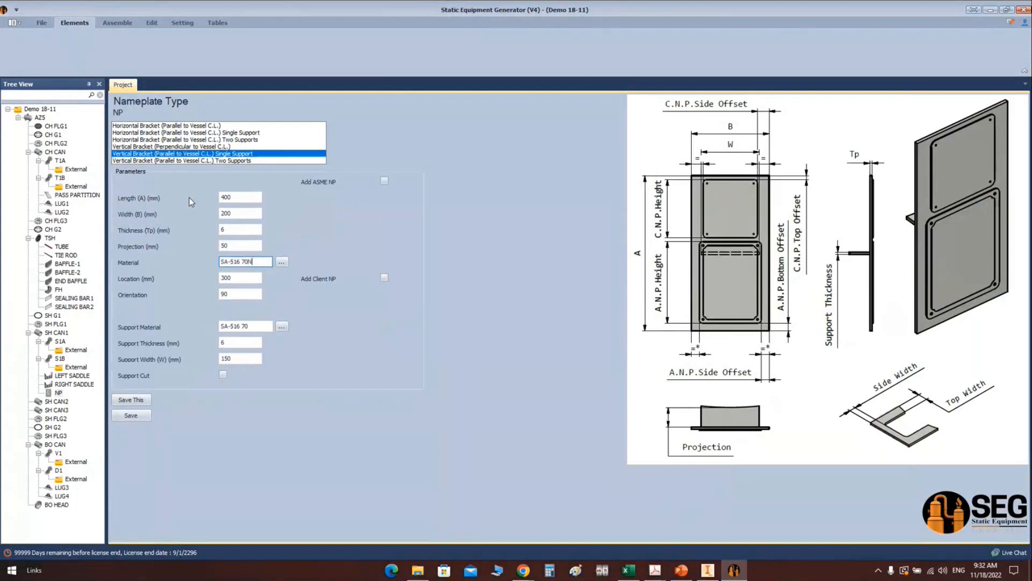
key("Tab")
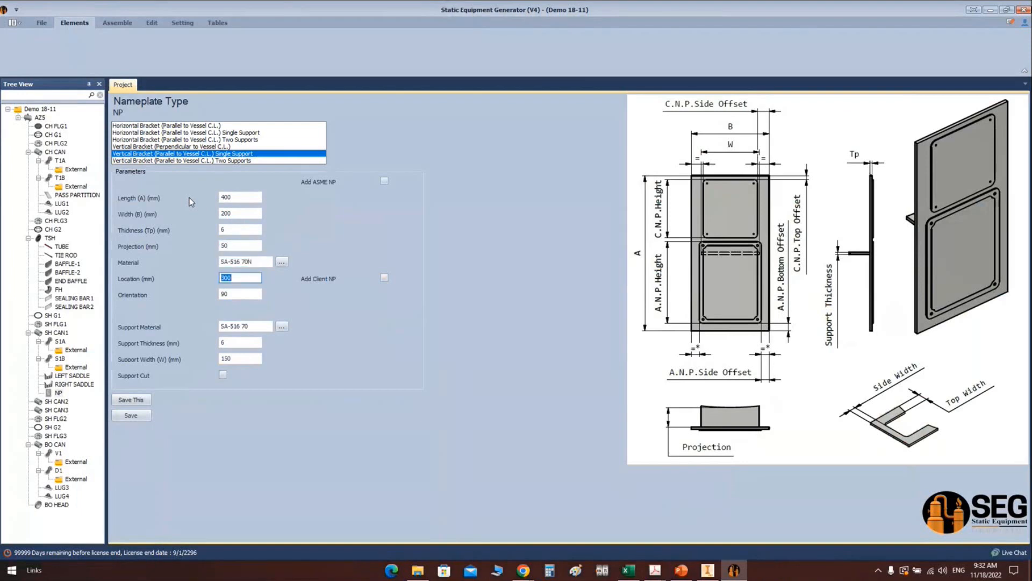
type("1500")
key("Tab")
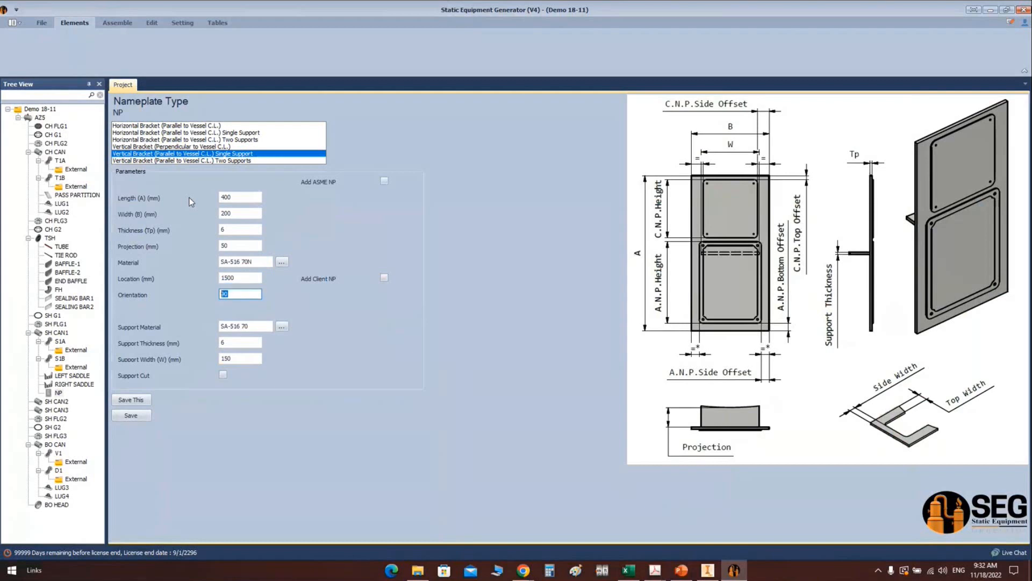
Step: Set the nameplate's support material to SA-516 70N and support width to 200 mm, and enable the support cut
key("Tab")
key("End")
type("N")
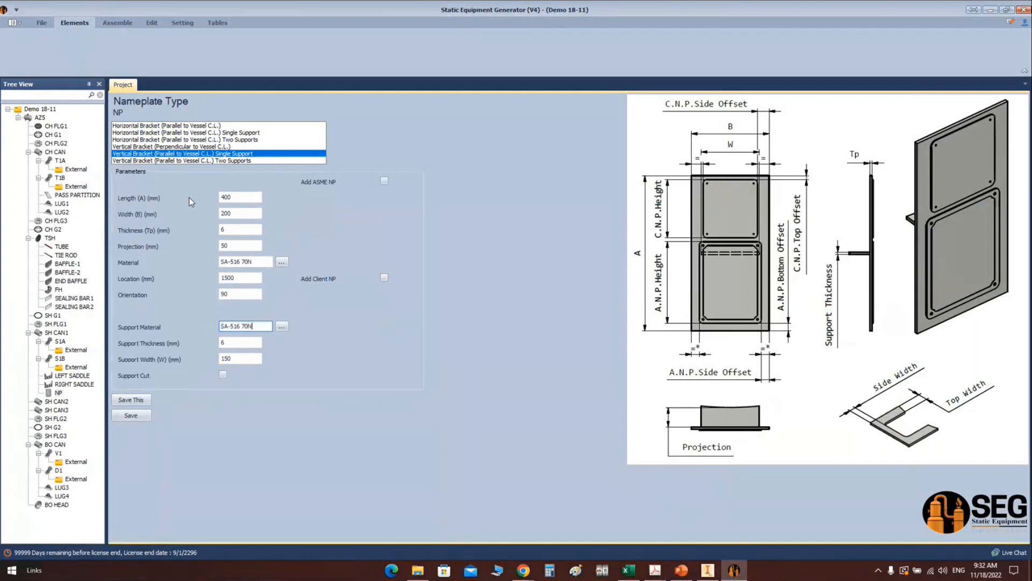
key("Tab")
key("Tab")
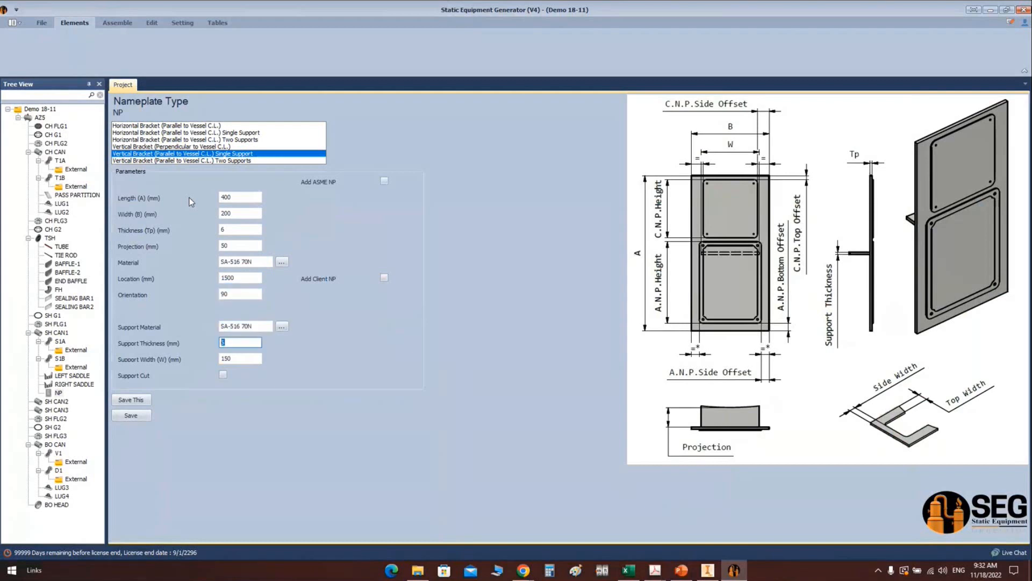
key("Tab")
type("200")
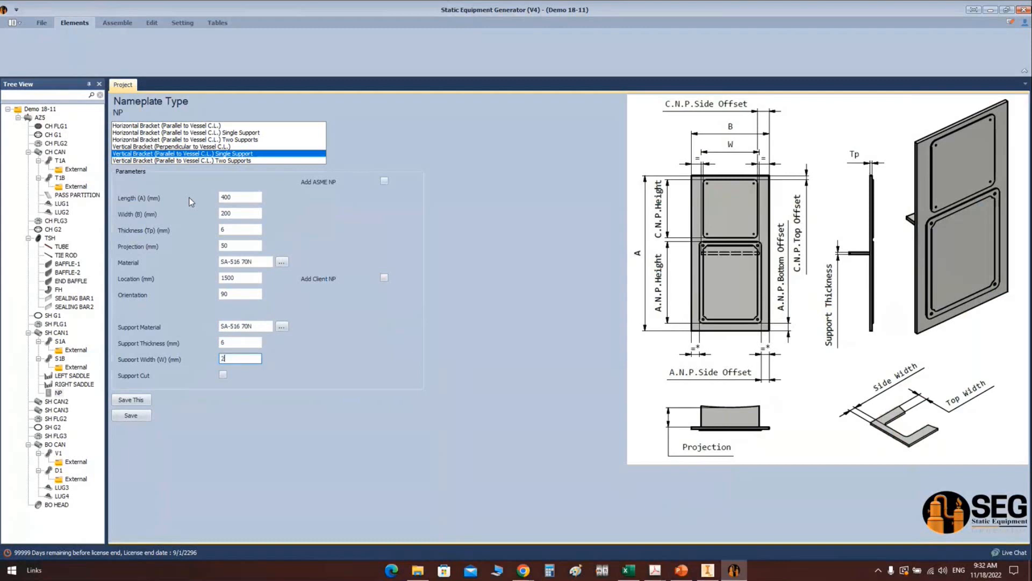
left_click(225, 374)
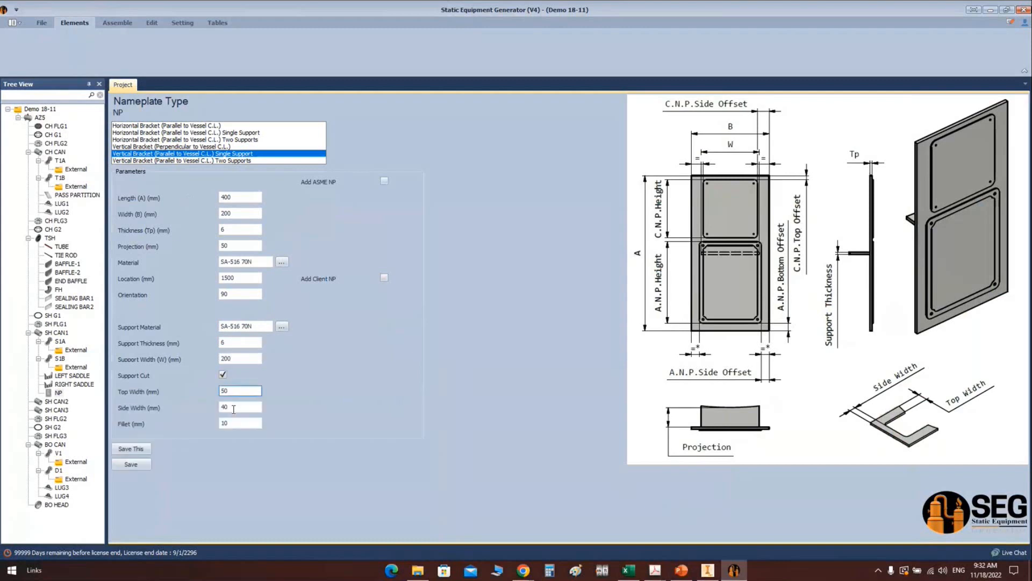
Step: Add an ASME plate with height 200 mm and a client plate with height 182 mm to the nameplate, and save it
left_click(384, 181)
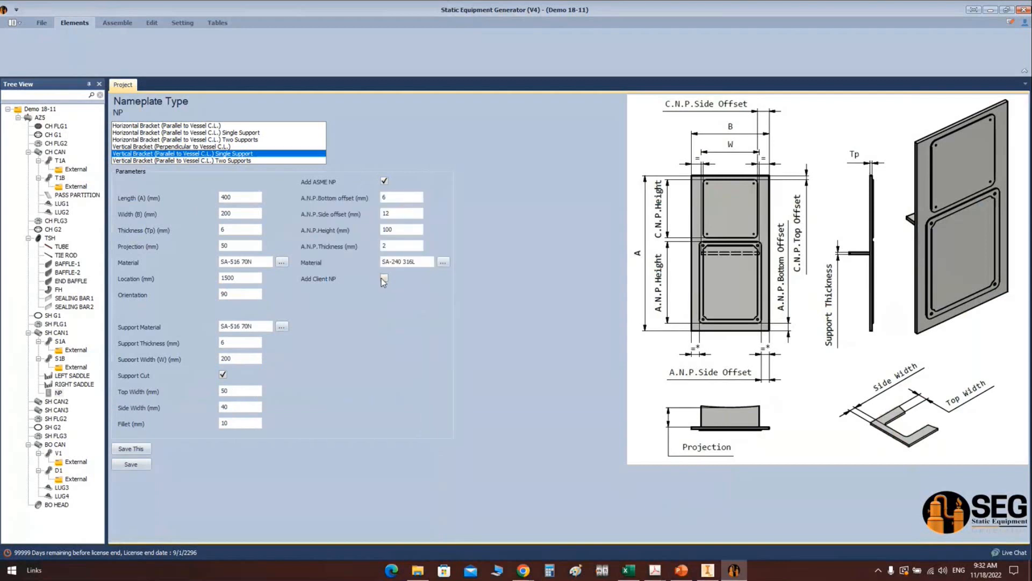
left_click(384, 279)
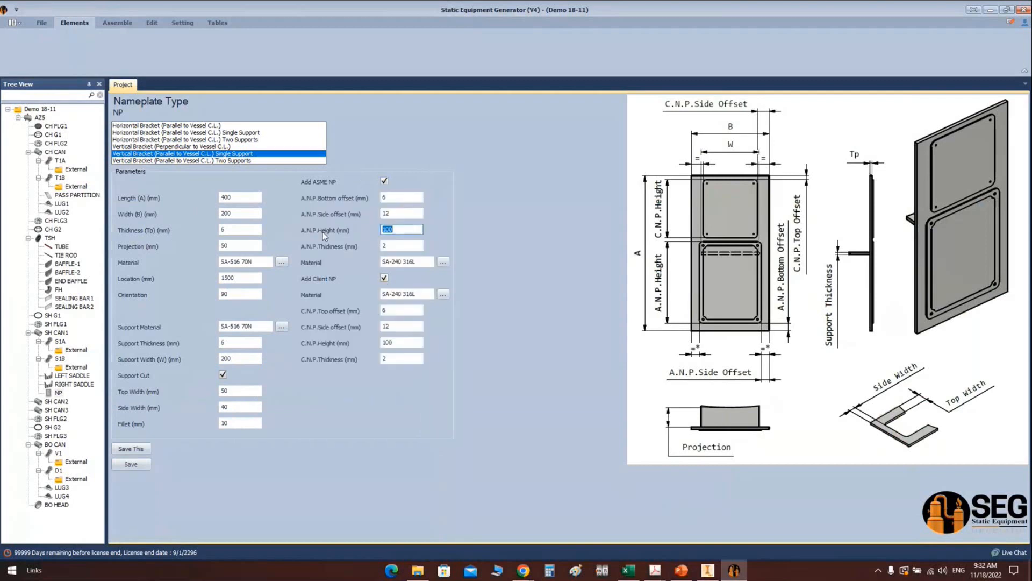
type("200")
left_click(399, 340)
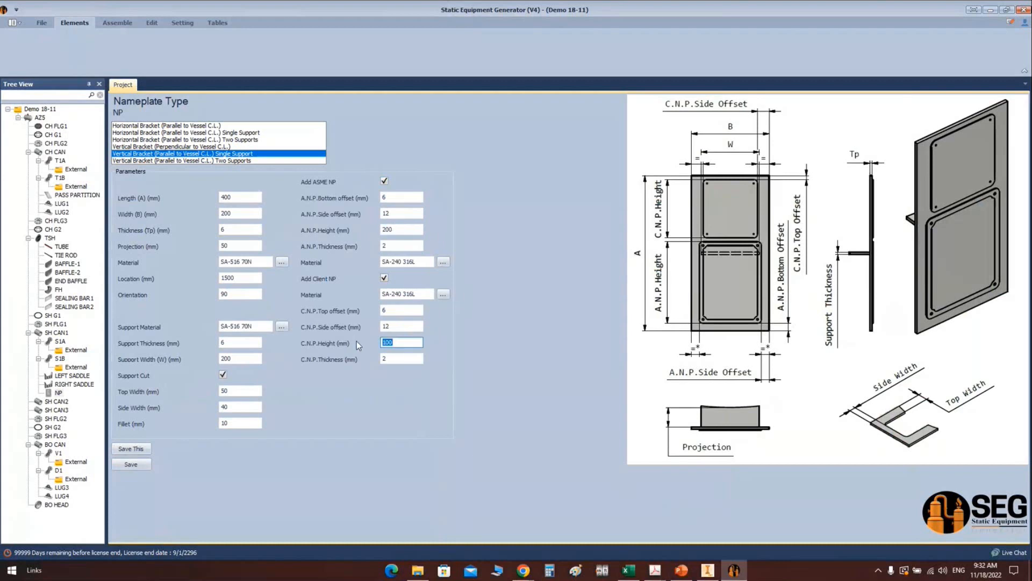
type("182")
left_click(146, 467)
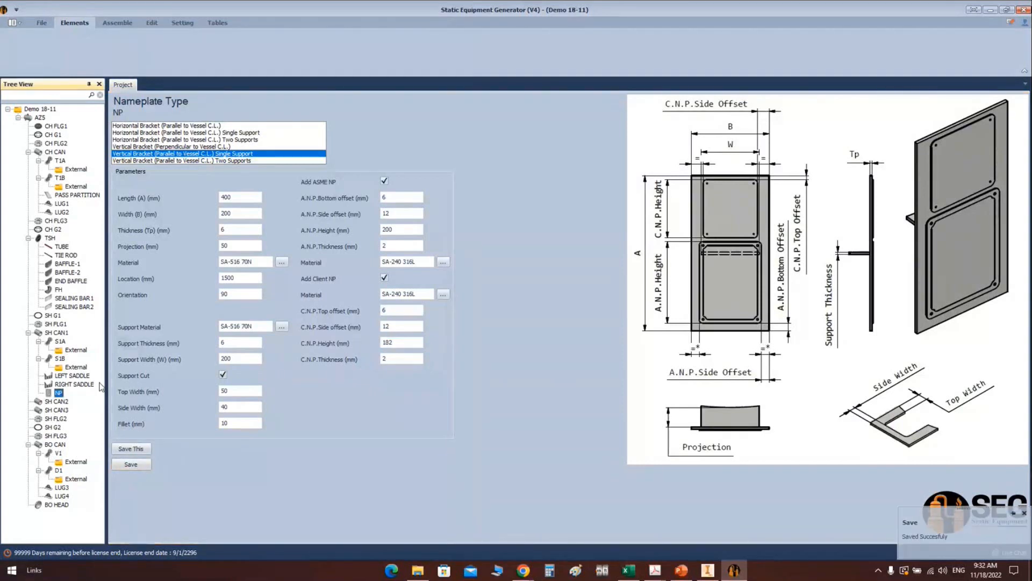
Step: Add a grounding lug named GROUNDING LUG to SH CAN1 and make it Grounding Lug Type-B
left_click(53, 332)
left_click(74, 23)
left_click(734, 60)
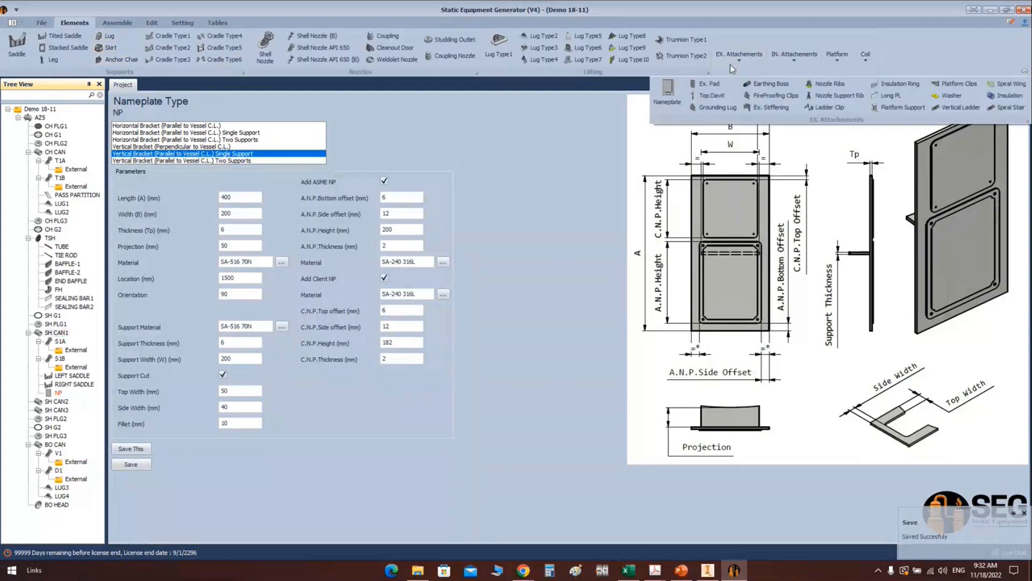
left_click(715, 109)
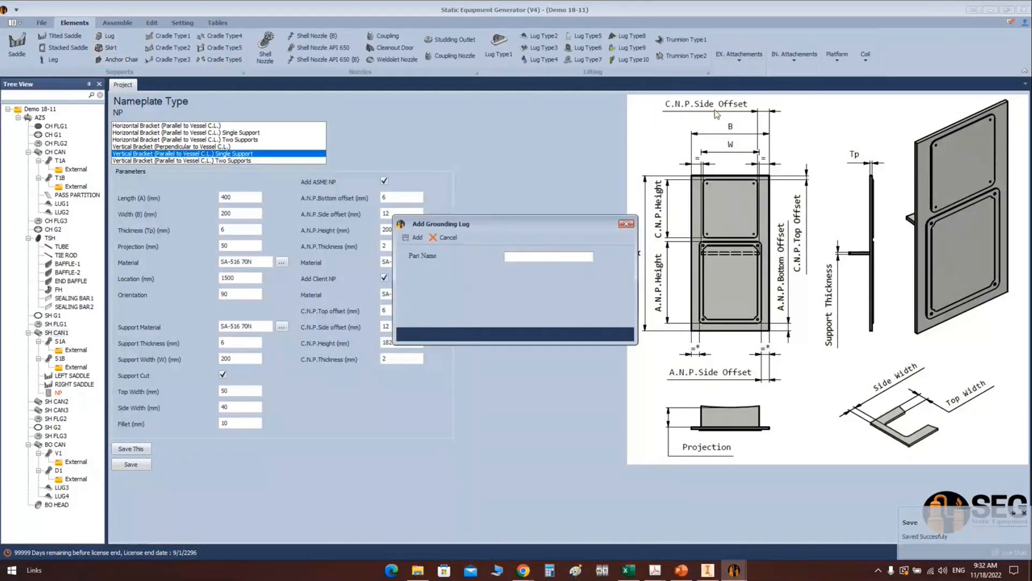
type("GROUNDING L")
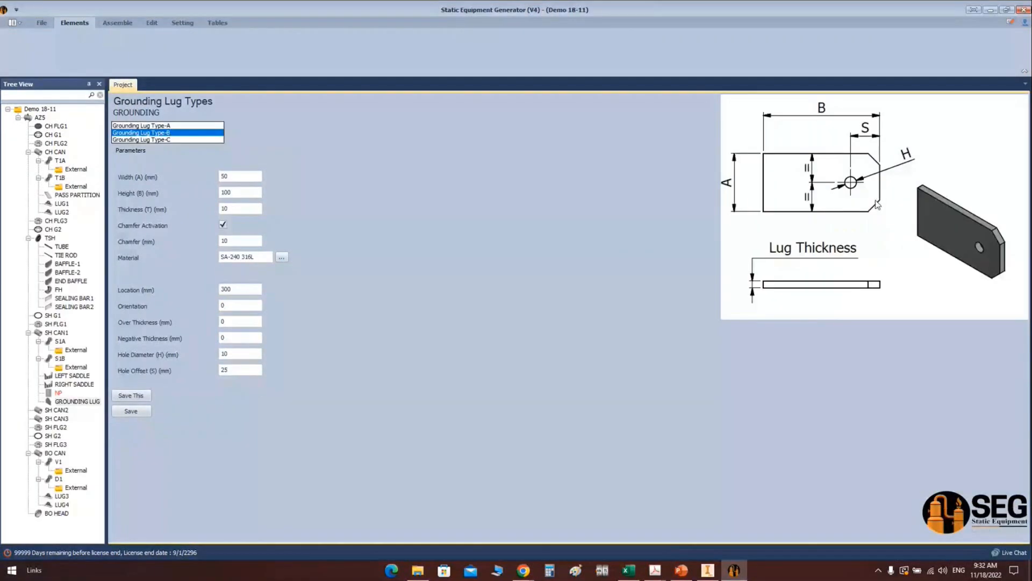
Step: Save the grounding lug with its default dimensions, start the assembly build, and switch to Inventor
left_click_drag(239, 176, 159, 173)
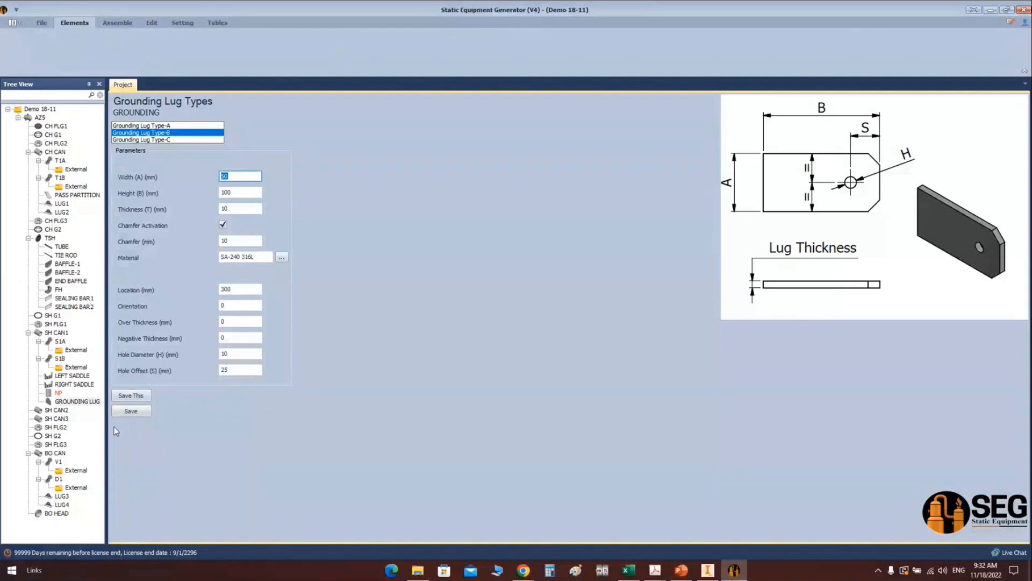
left_click(139, 411)
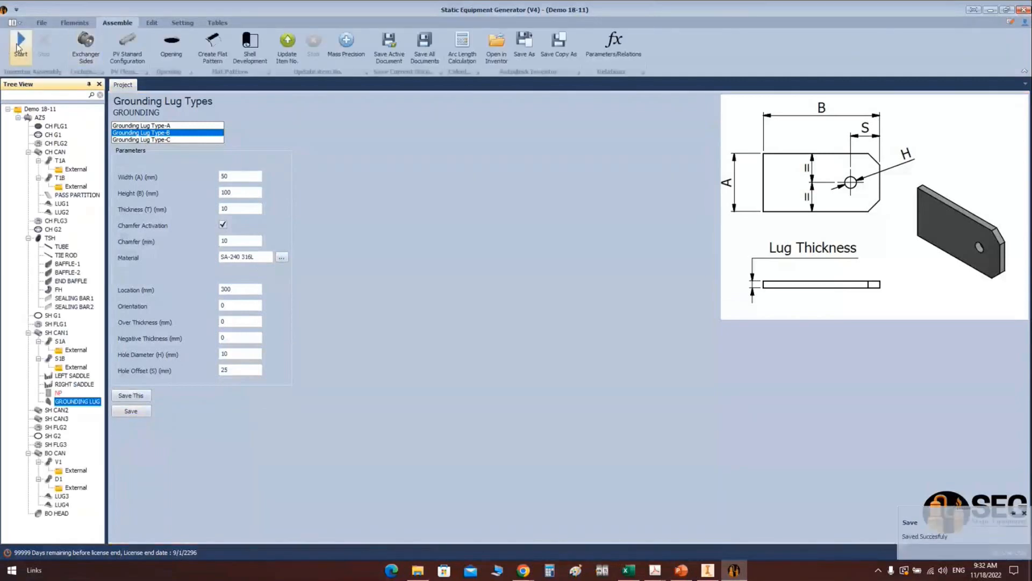
left_click(715, 565)
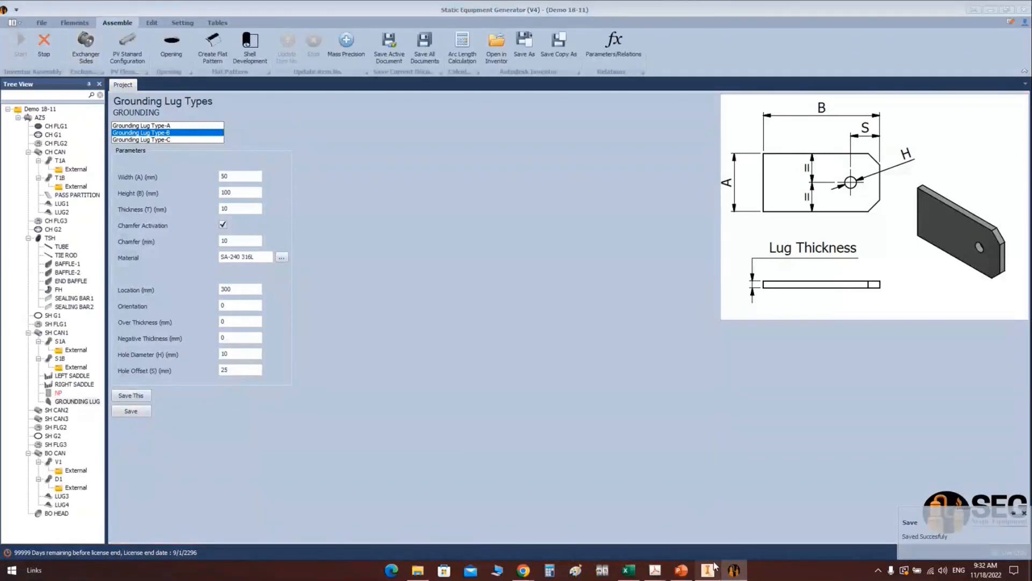
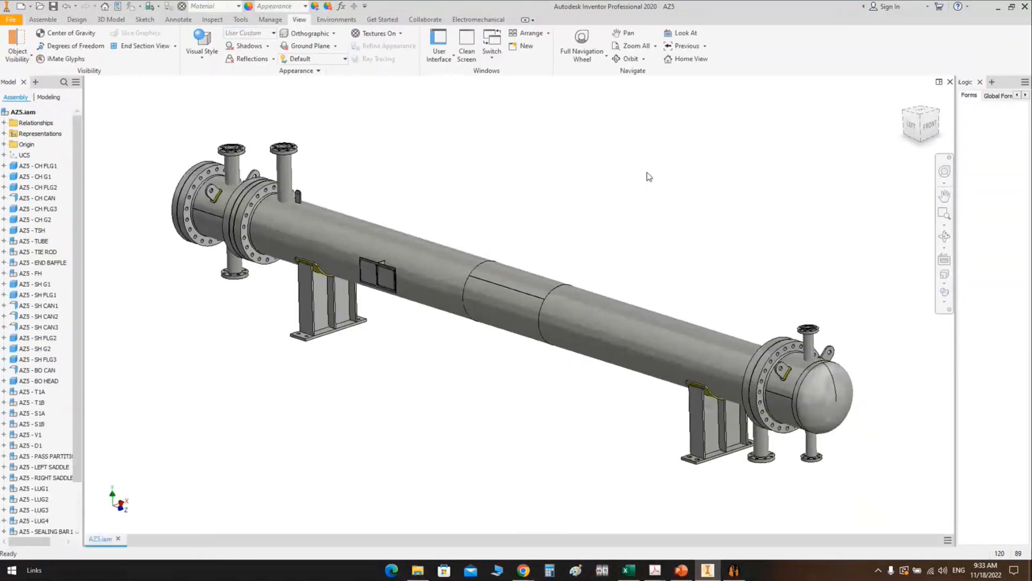
Step: Examine the built nameplate, grounding lug and left saddle on the shell from the side and at an angle
scroll(292, 198, "up", 5)
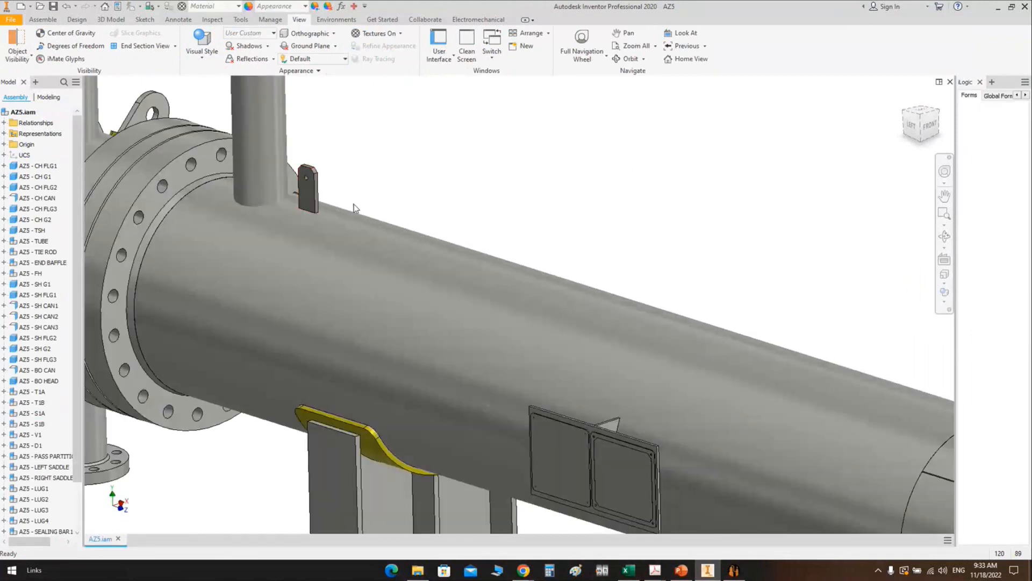
left_click(944, 237)
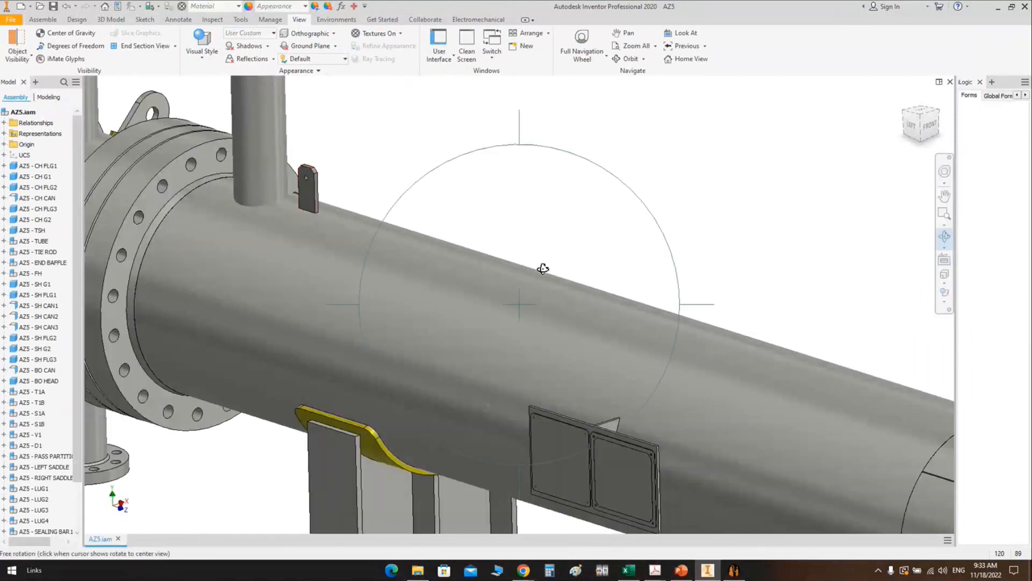
scroll(543, 269, "down", 5)
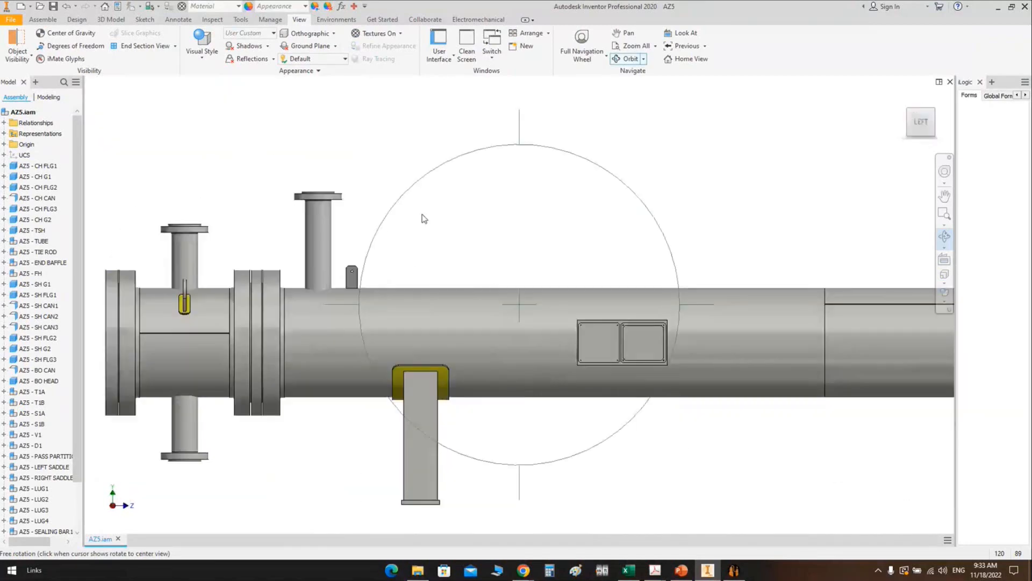
scroll(425, 218, "up", 3)
key("Escape")
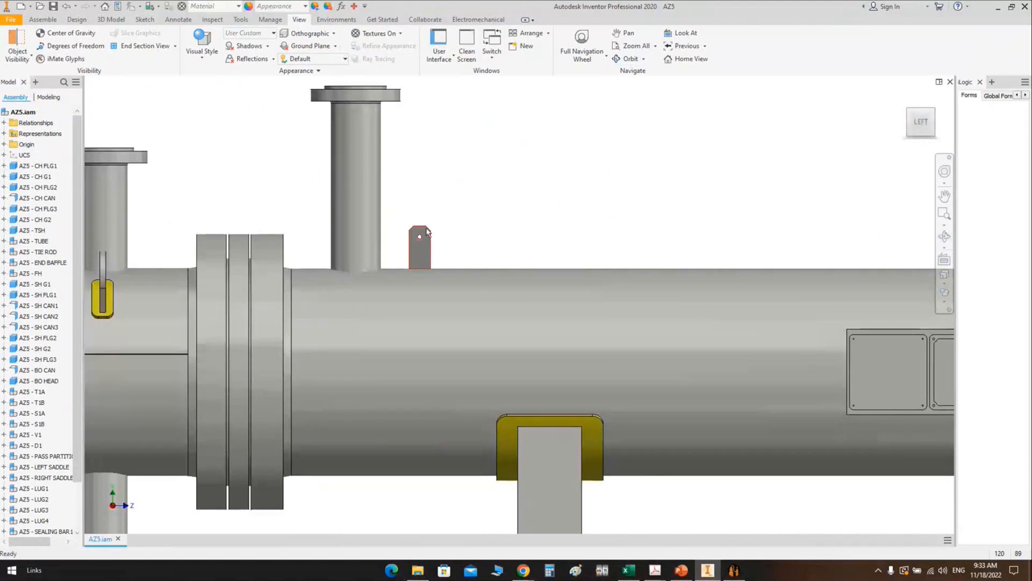
left_click_drag(415, 246, 406, 253)
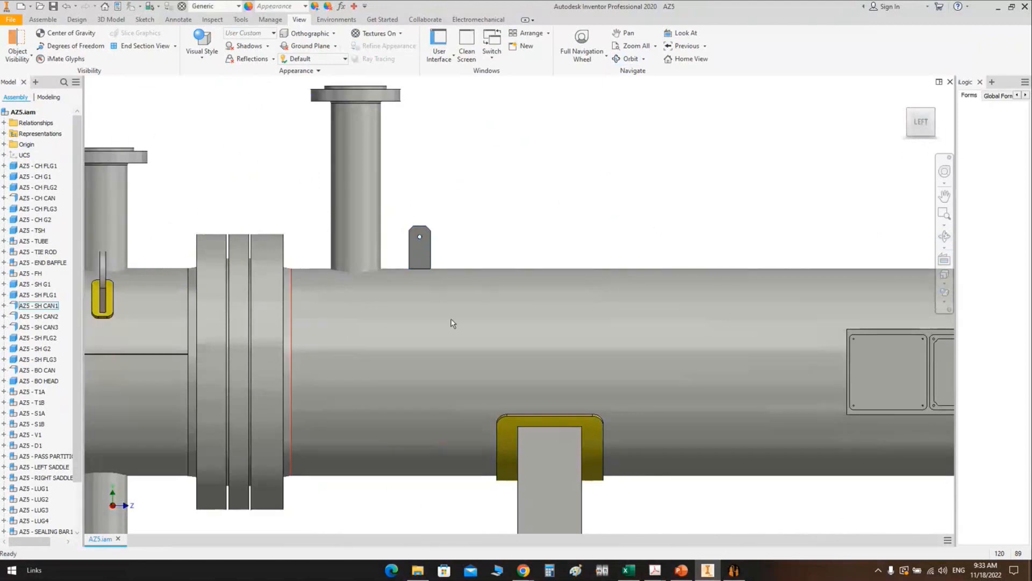
middle_click_drag(457, 335, 460, 282)
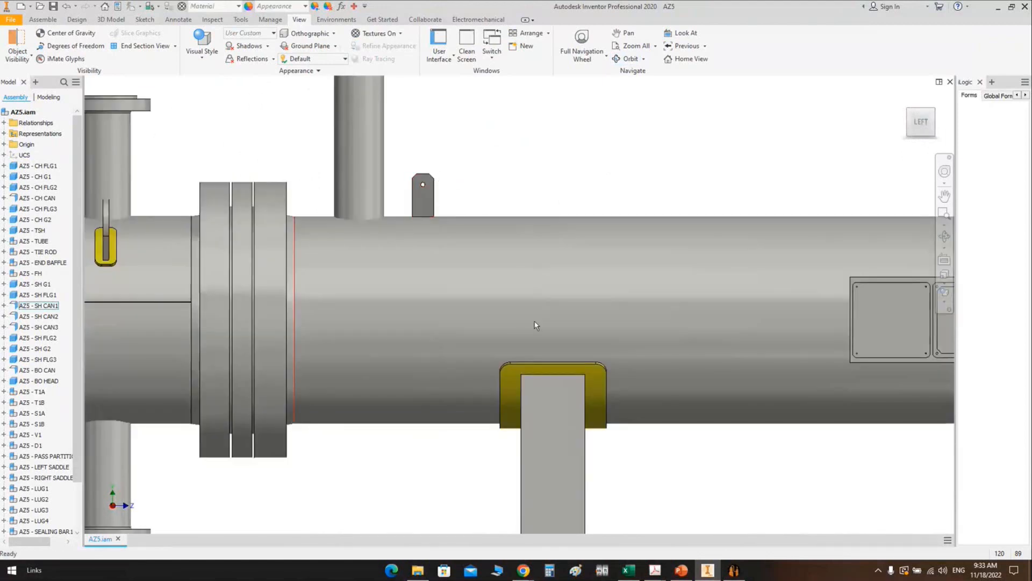
left_click(944, 236)
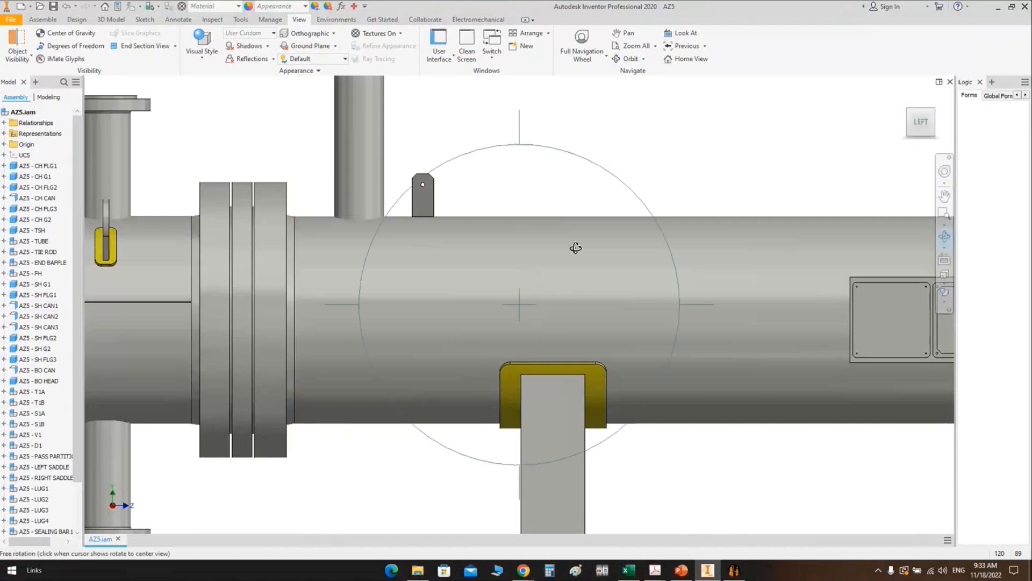
scroll(574, 250, "down", 3)
left_click_drag(574, 284, 513, 314)
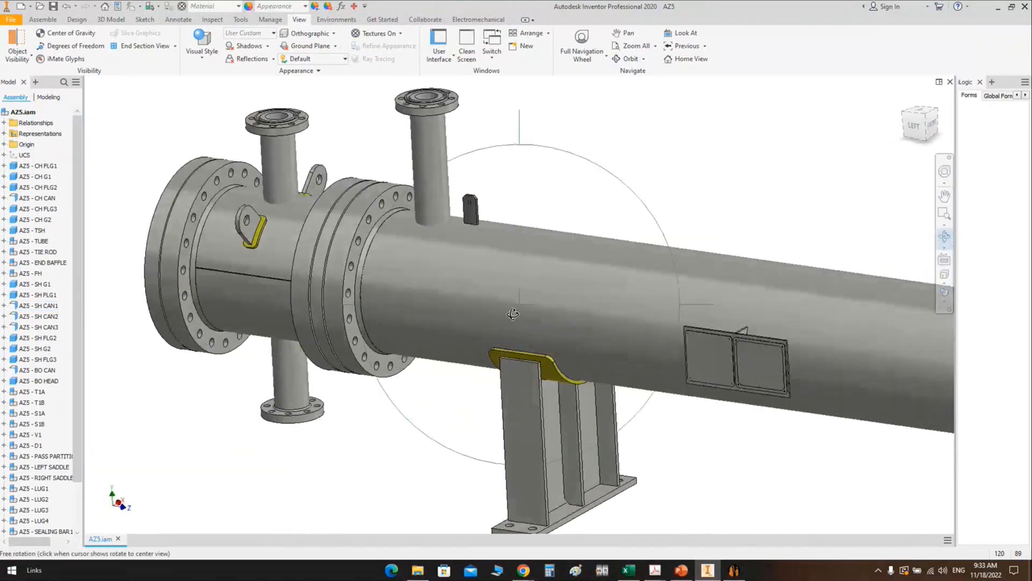
scroll(494, 207, "up", 3)
right_click(479, 195)
left_click(515, 195)
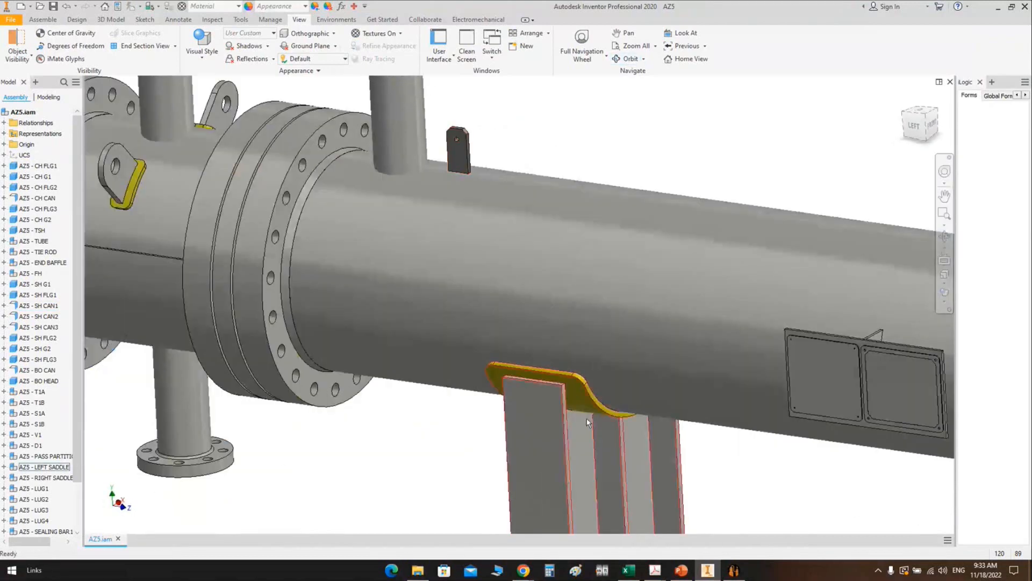
middle_click_drag(572, 516, 572, 342)
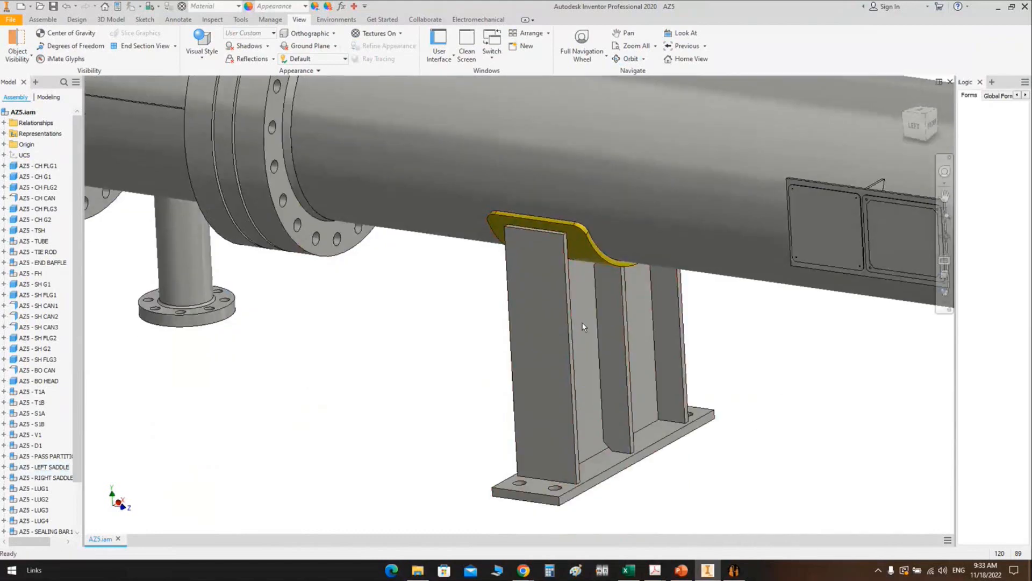
Step: Delete the grounding lug's three flush constraints and move the lug off the shell to the free space beside the left saddle
scroll(584, 326, "down", 3)
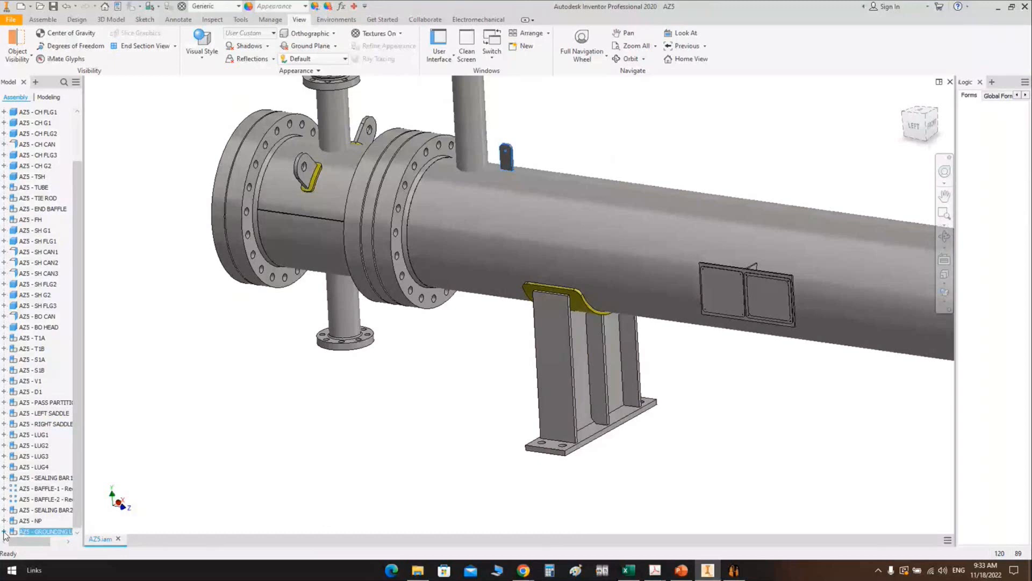
left_click(4, 531)
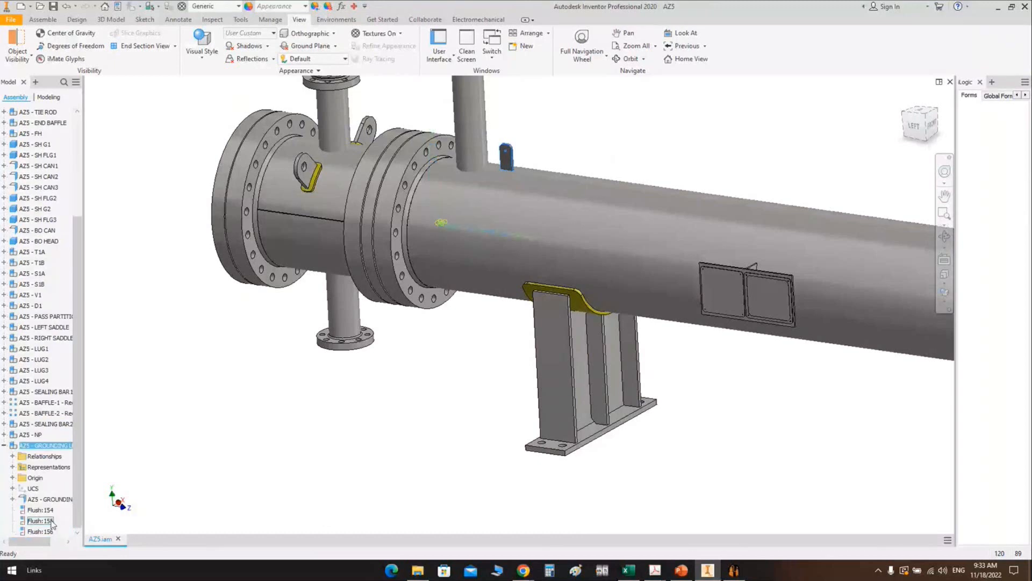
left_click(46, 511)
left_click(47, 532, "shift")
right_click(46, 531)
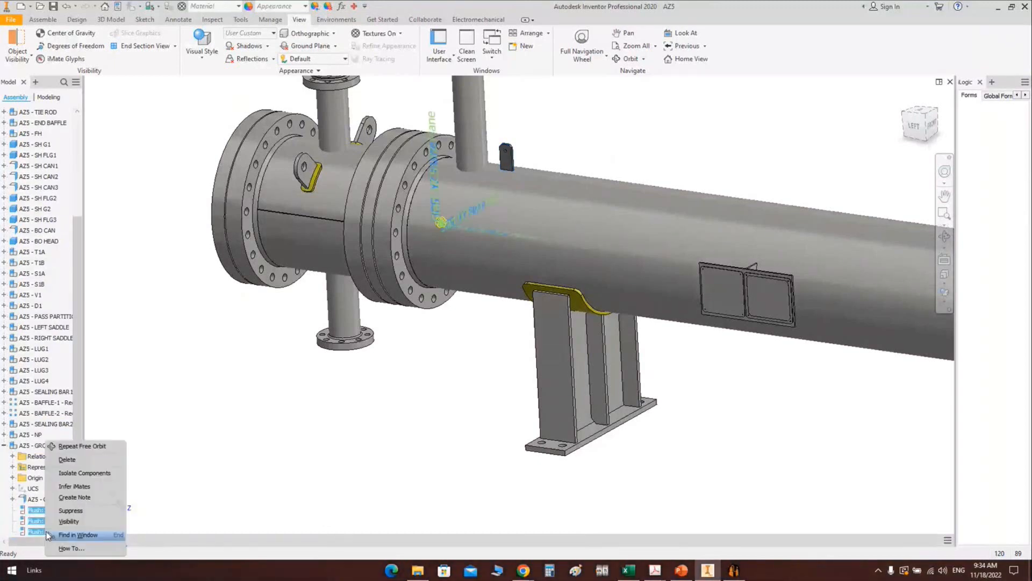
left_click(72, 460)
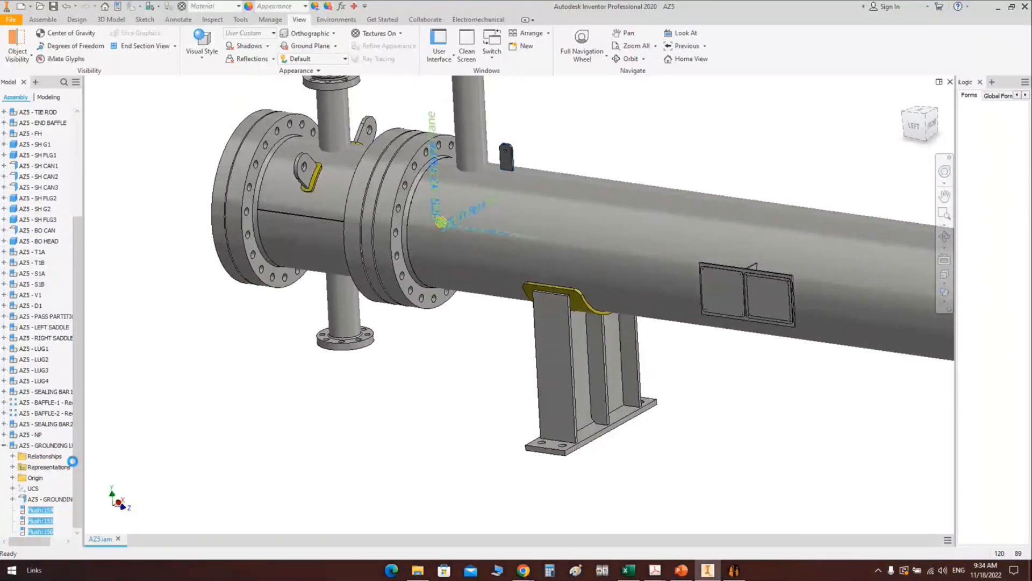
left_click_drag(507, 164, 449, 385)
left_click(513, 412)
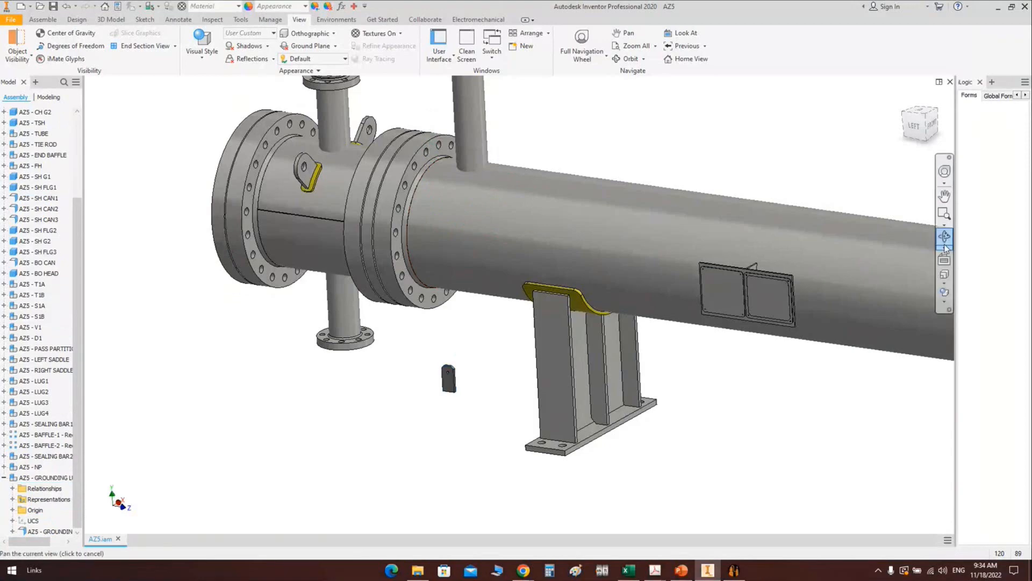
Step: Mate the loose grounding lug's square end face to the side face of the left saddle's outer plate with zero offset
left_click(945, 238)
left_click_drag(582, 336, 527, 317)
scroll(496, 418, "down", 3)
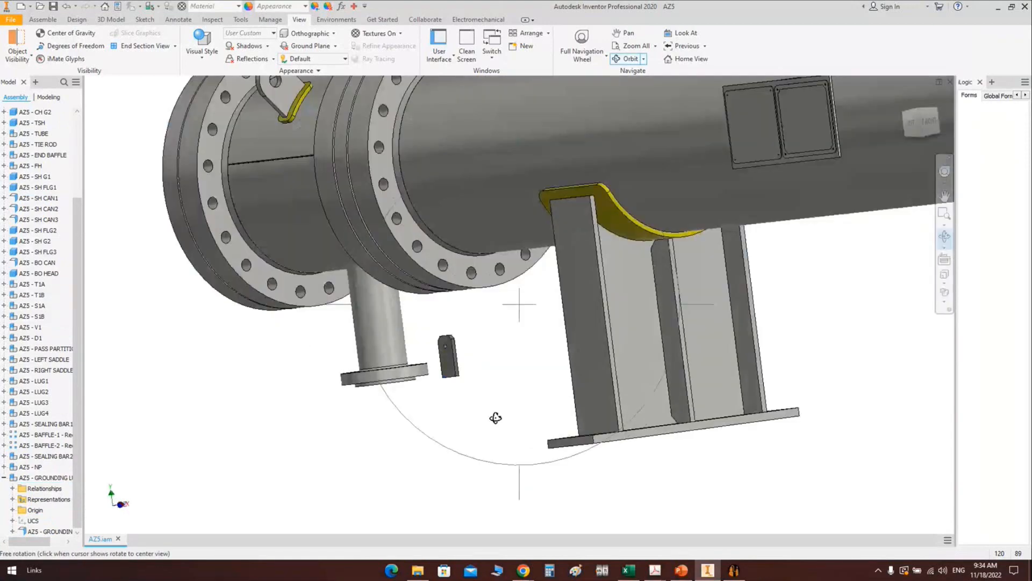
left_click_drag(496, 418, 490, 354)
right_click(490, 353)
left_click(524, 354)
key("c")
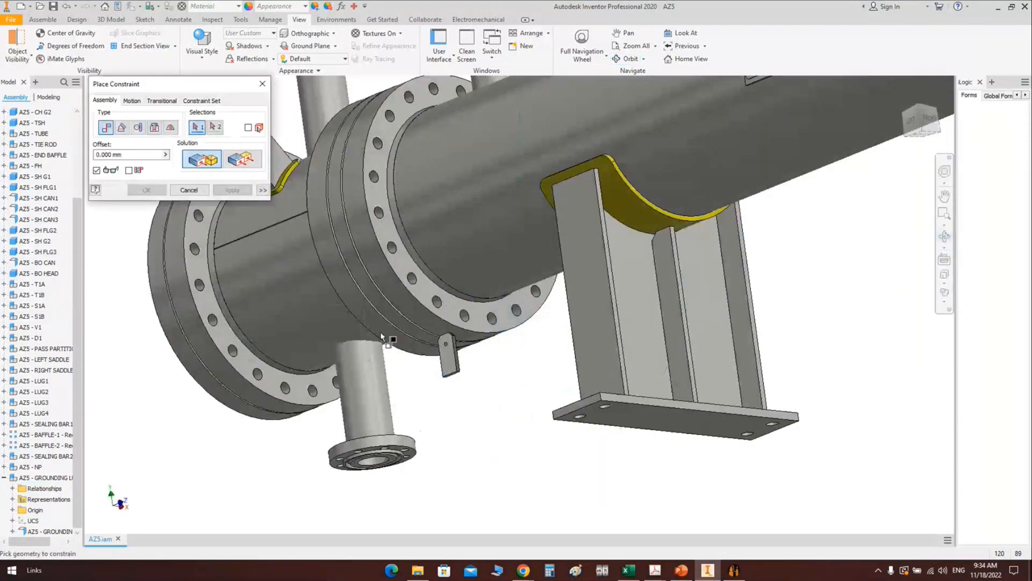
scroll(458, 377, "down", 6)
scroll(441, 344, "down", 3)
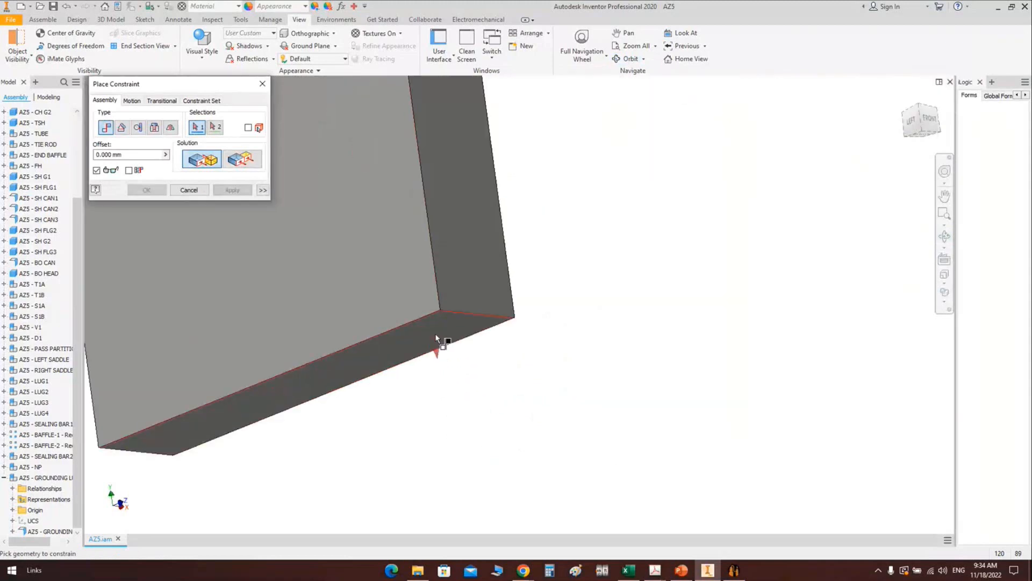
left_click(437, 336)
scroll(462, 345, "up", 5)
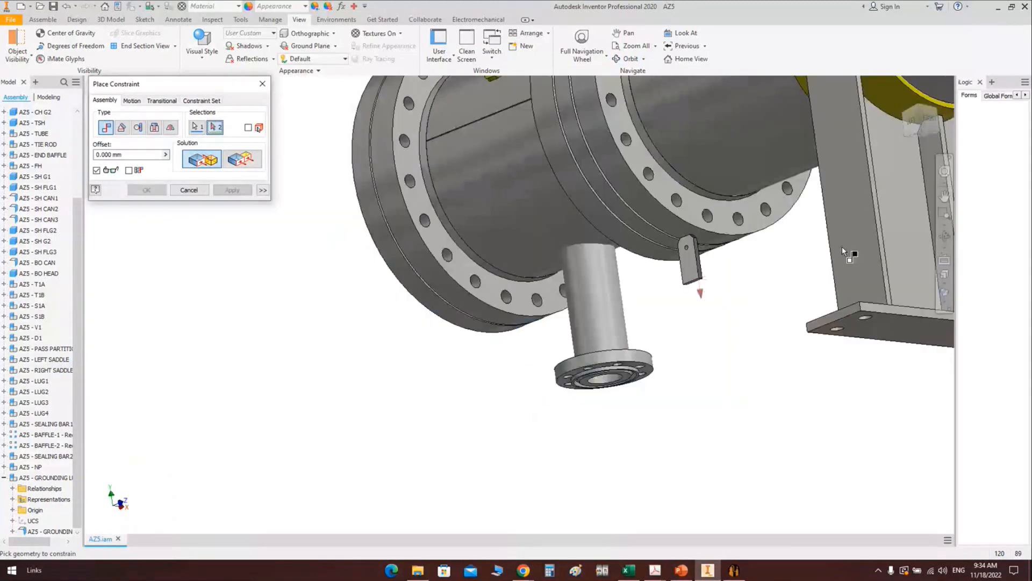
scroll(860, 242, "down", 6)
left_click(650, 281)
left_click(234, 191)
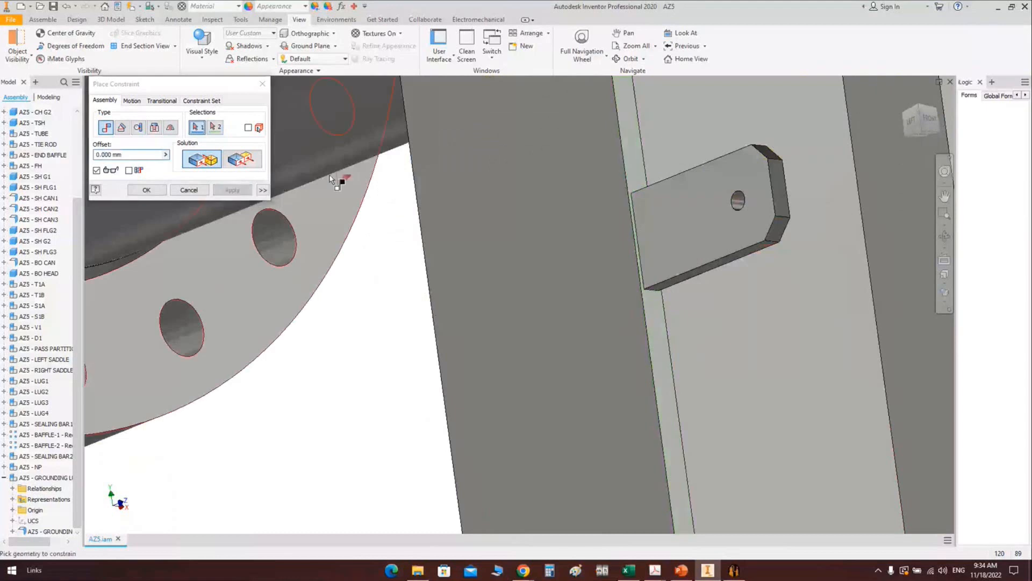
Step: Constrain the grounding lug's broad face flush with the saddle plate's outer face, using an offset of 2 mm
left_click(672, 225)
left_click(589, 240)
type("2")
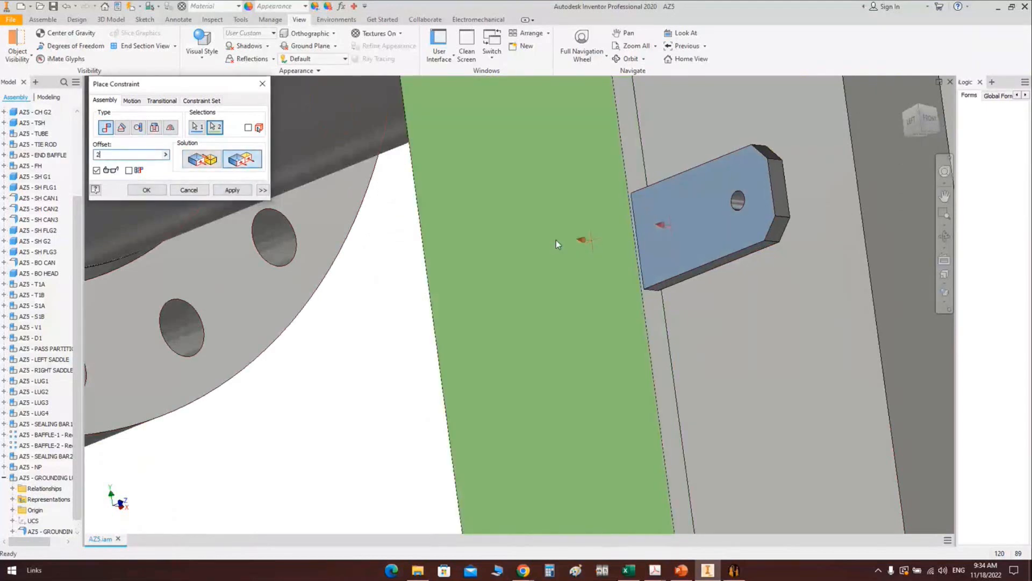
left_click(233, 190)
Step: Mate the grounding lug's lower long face to the top of the saddle's base plate with a 300 mm offset
scroll(748, 252, "down", 3)
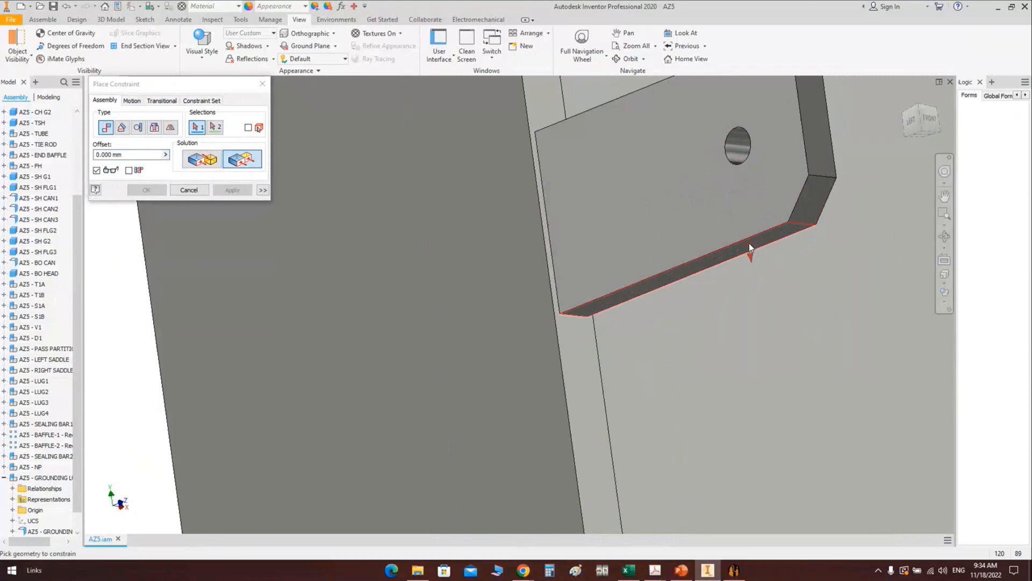
left_click(750, 243)
scroll(617, 220, "up", 5)
scroll(616, 220, "up", 4)
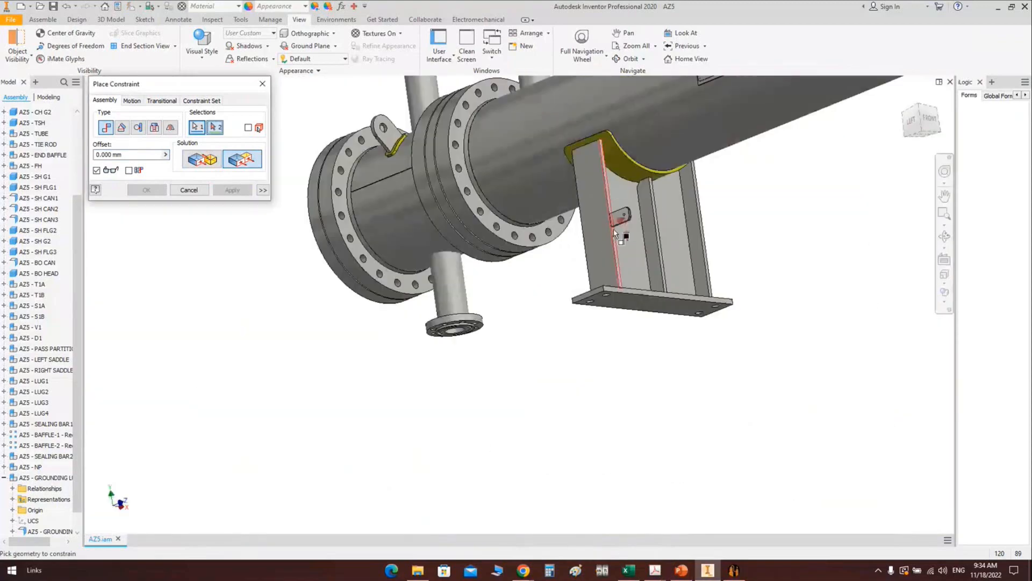
left_click(617, 232)
scroll(616, 232, "down", 5)
left_click(202, 159)
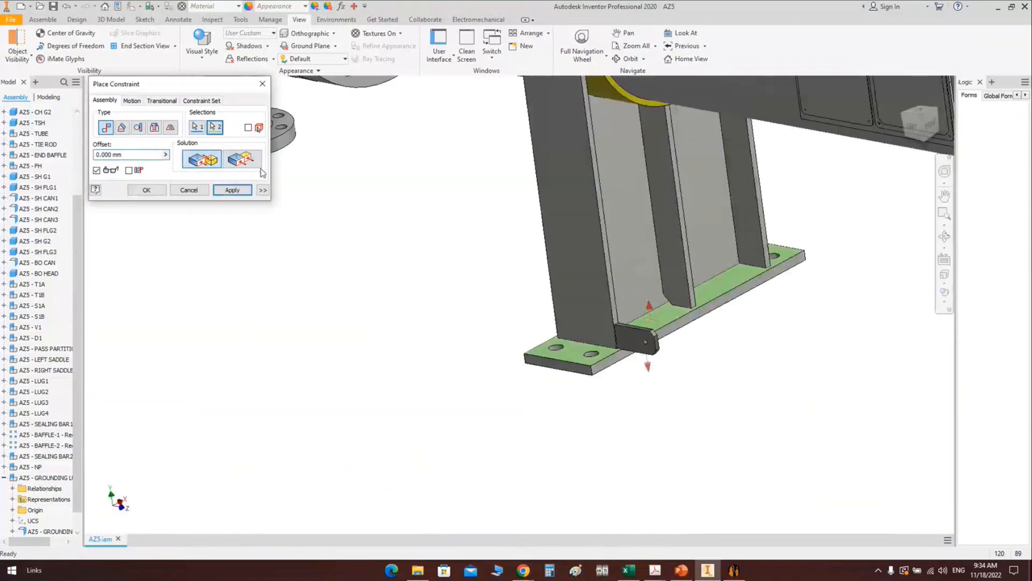
left_click(125, 156)
double_click(124, 155)
type("200")
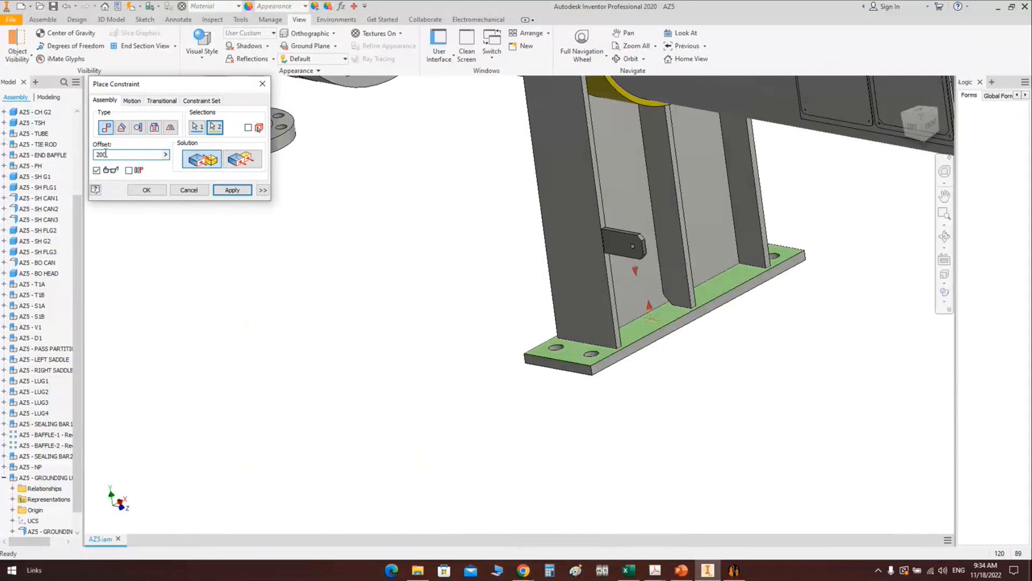
left_click_drag(106, 154, 94, 155)
type("300")
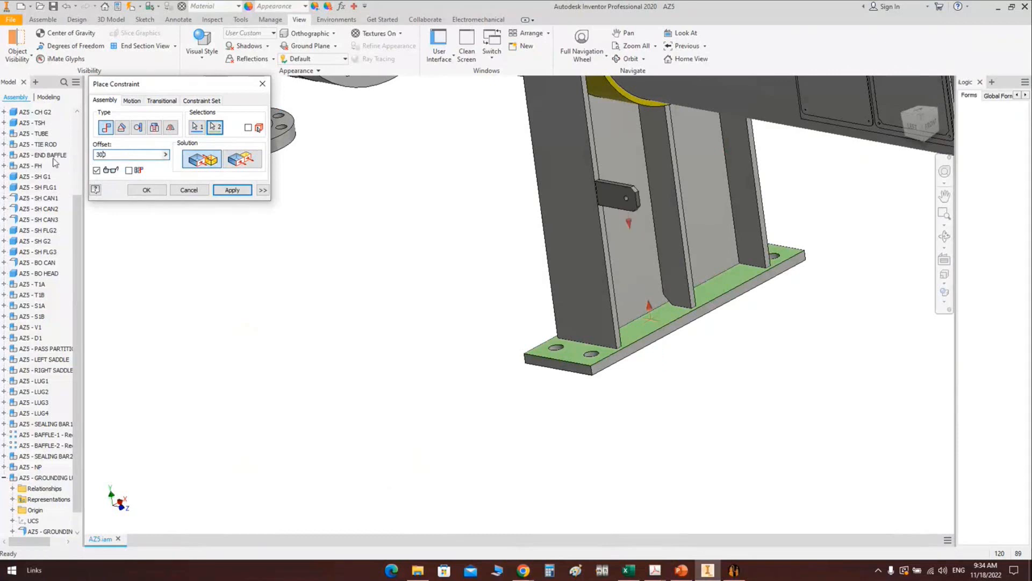
left_click(146, 191)
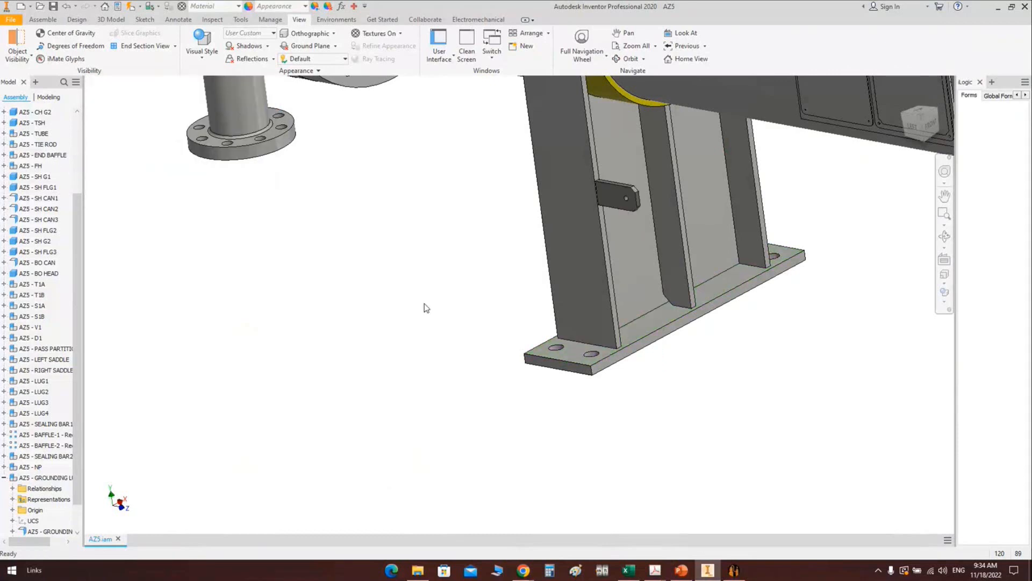
Step: Examine the placed grounding lug on the left saddle and the whole exchanger from the side and in perspective
scroll(424, 303, "down", 5)
left_click(913, 127)
scroll(381, 336, "up", 6)
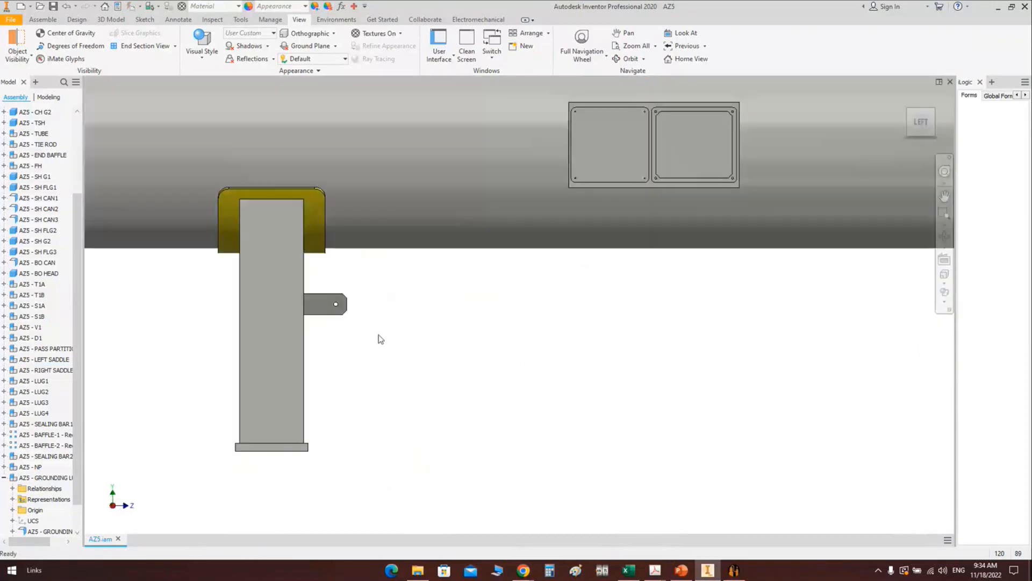
middle_click_drag(380, 336, 524, 312)
scroll(524, 312, "down", 4)
left_click(944, 235)
left_click_drag(538, 333, 582, 302)
middle_click_drag(581, 280, 499, 265)
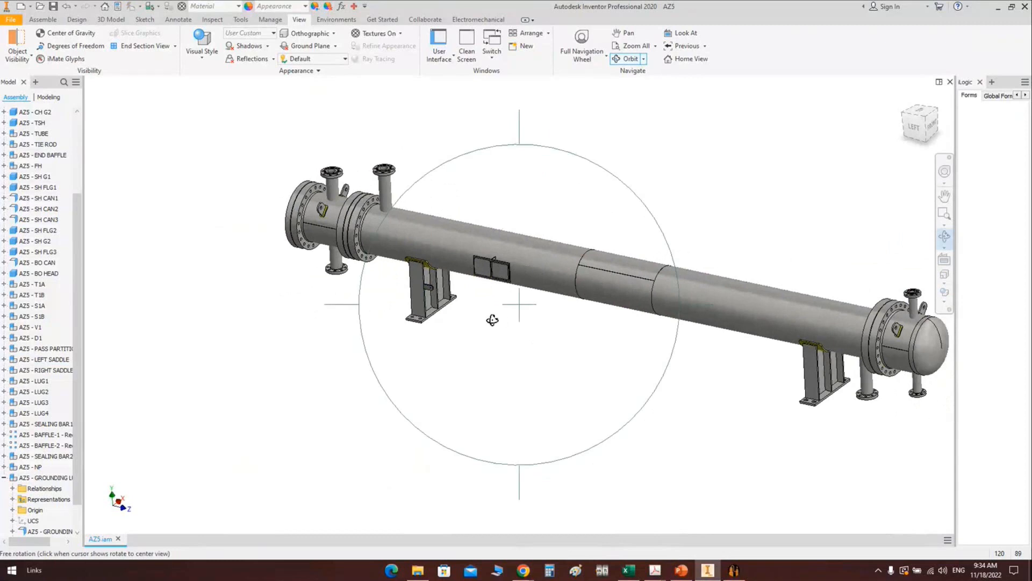
left_click_drag(491, 320, 565, 307)
middle_click_drag(659, 233, 572, 244)
right_click(577, 194)
left_click(610, 185)
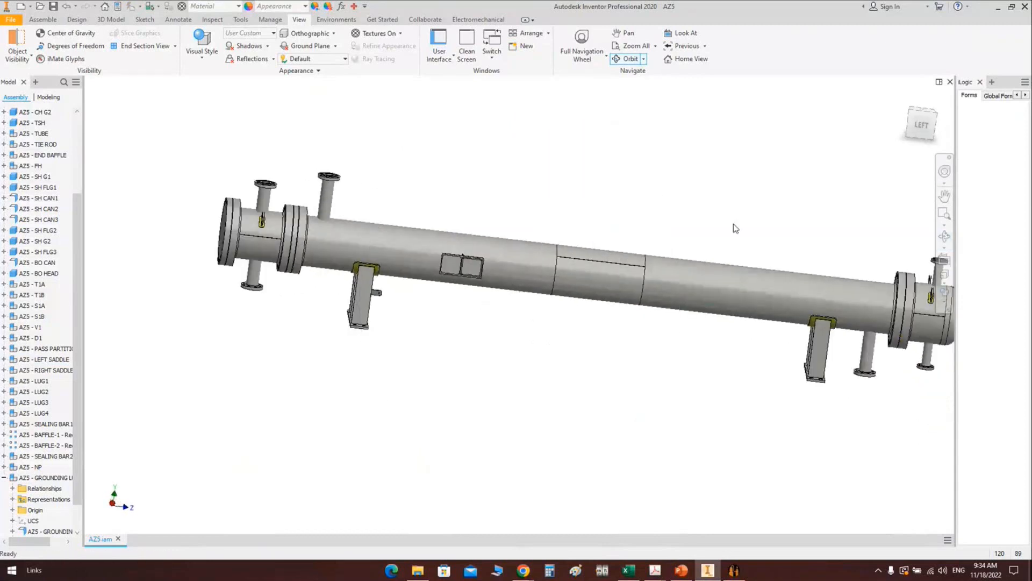
left_click(934, 132)
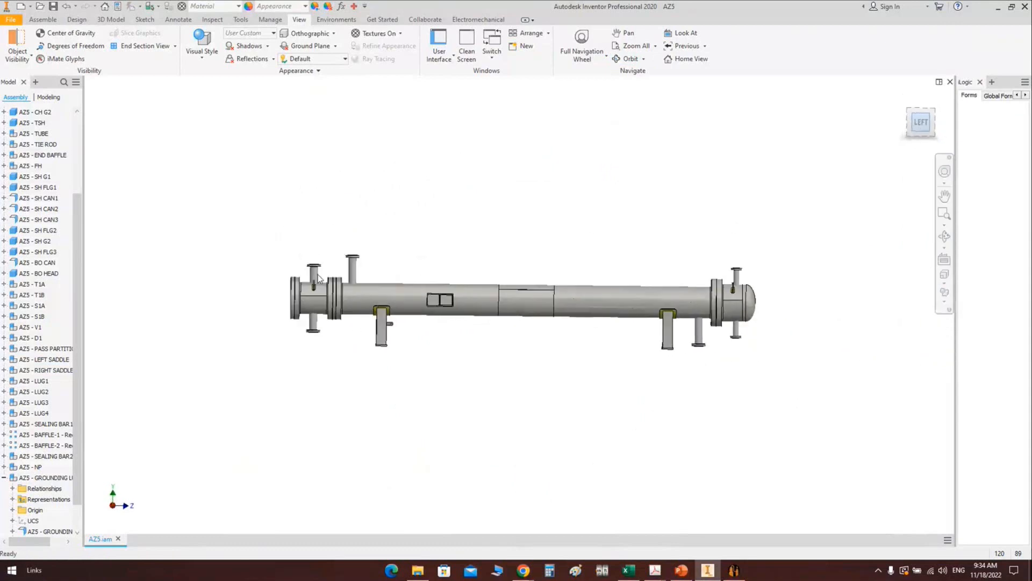
scroll(338, 308, "up", 4)
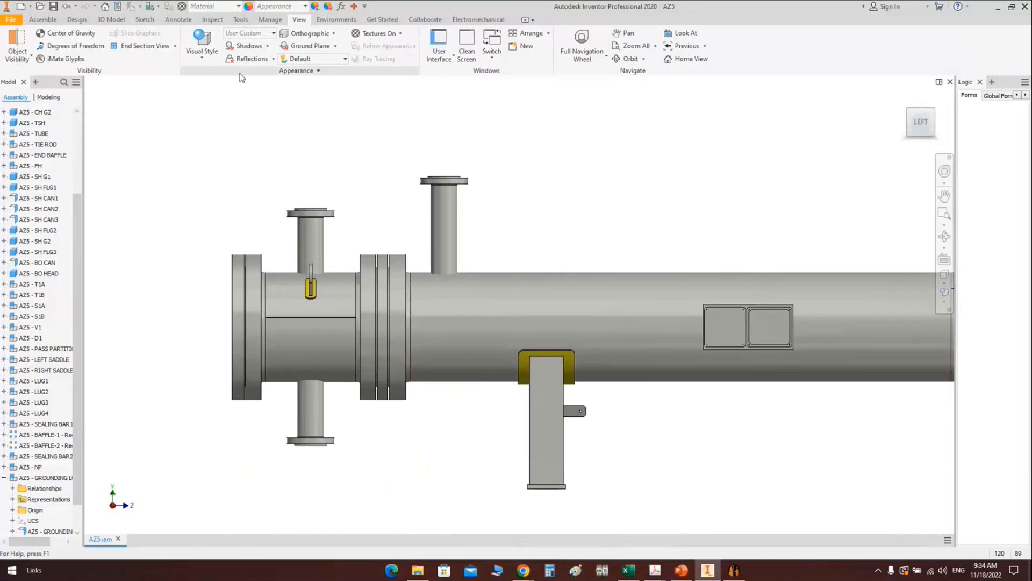
Step: Cut the assembly with a half section view on the YZ plane to expose the channel interior and nozzle connections
left_click(175, 46)
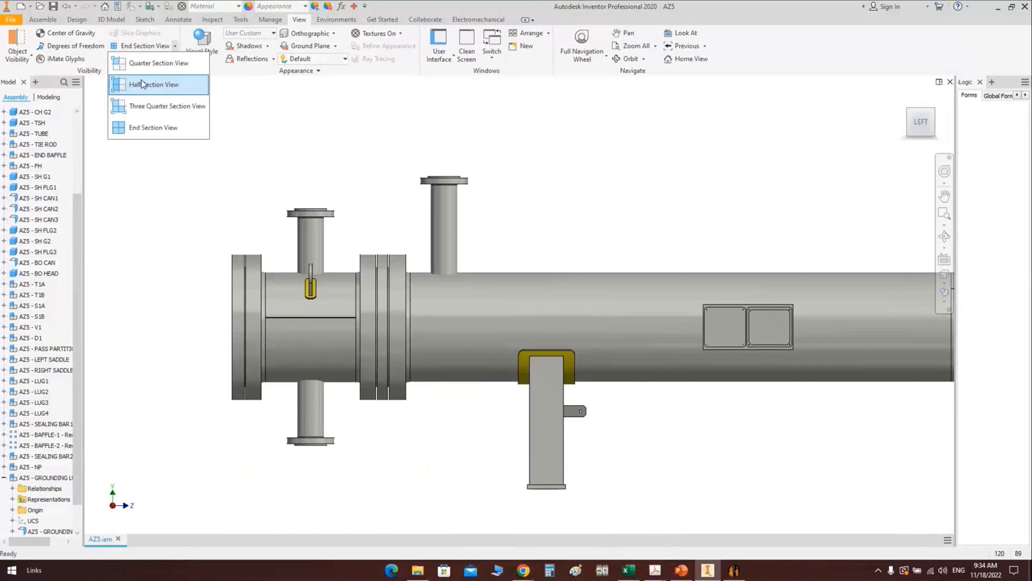
left_click(142, 110)
left_click(4, 144)
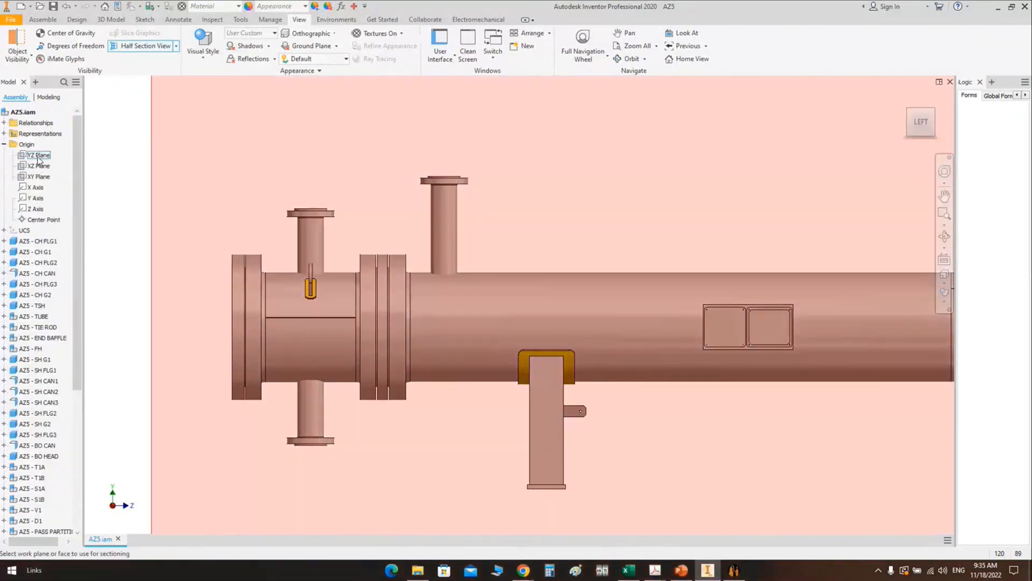
left_click(38, 155)
left_click(887, 349)
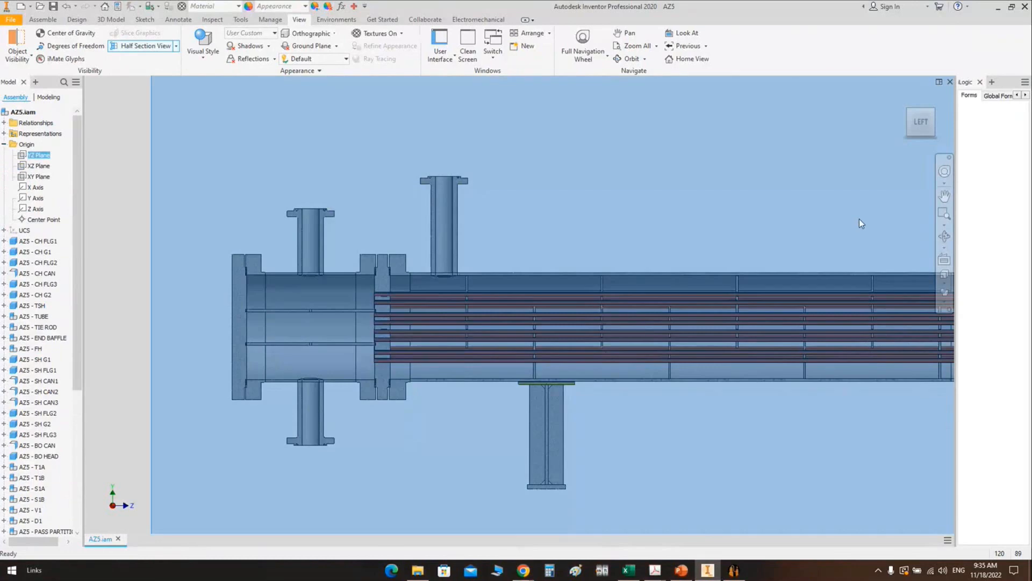
key("F4")
left_click_drag(567, 343, 592, 361)
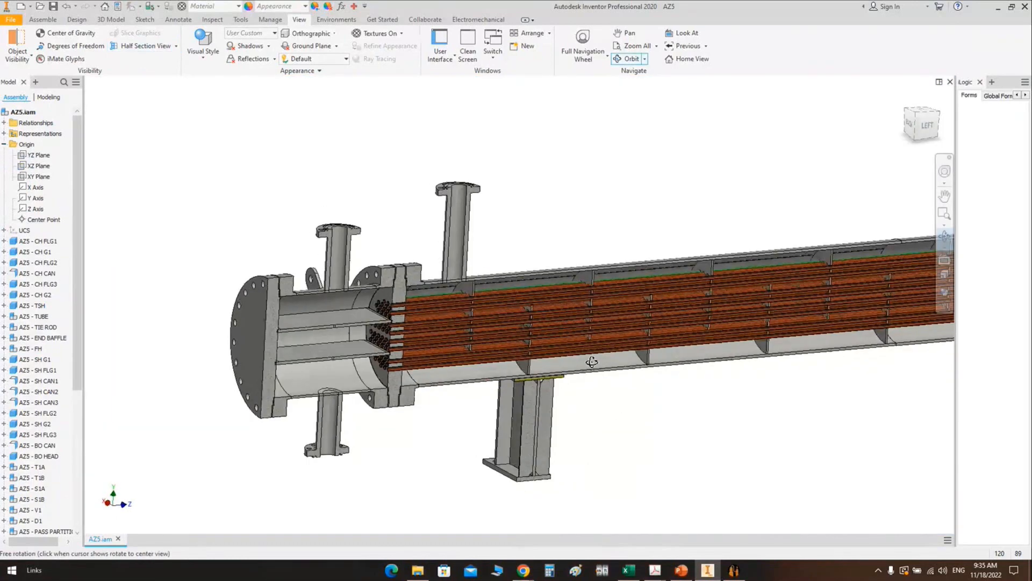
scroll(351, 272, "up", 5)
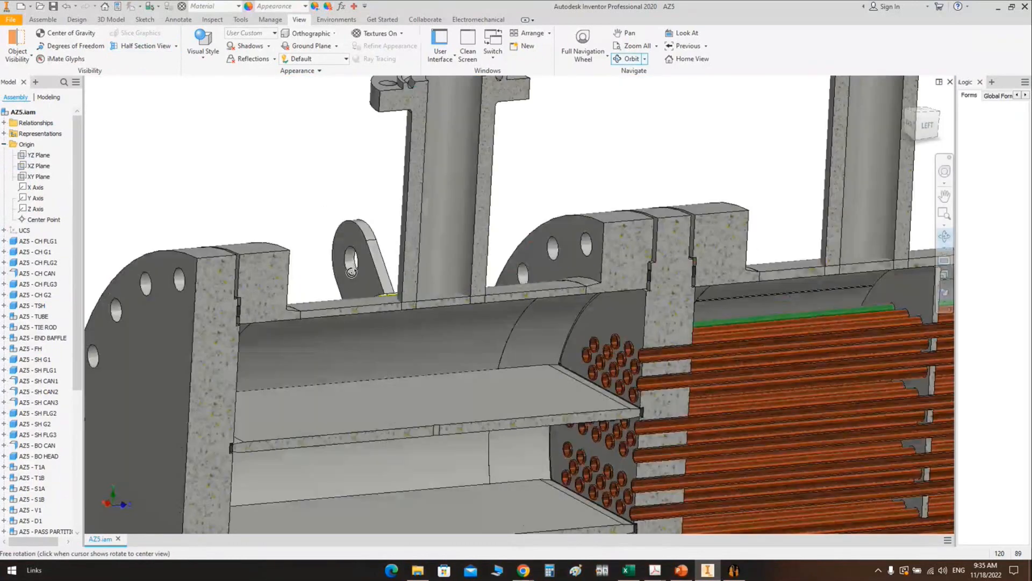
left_click_drag(351, 271, 455, 173)
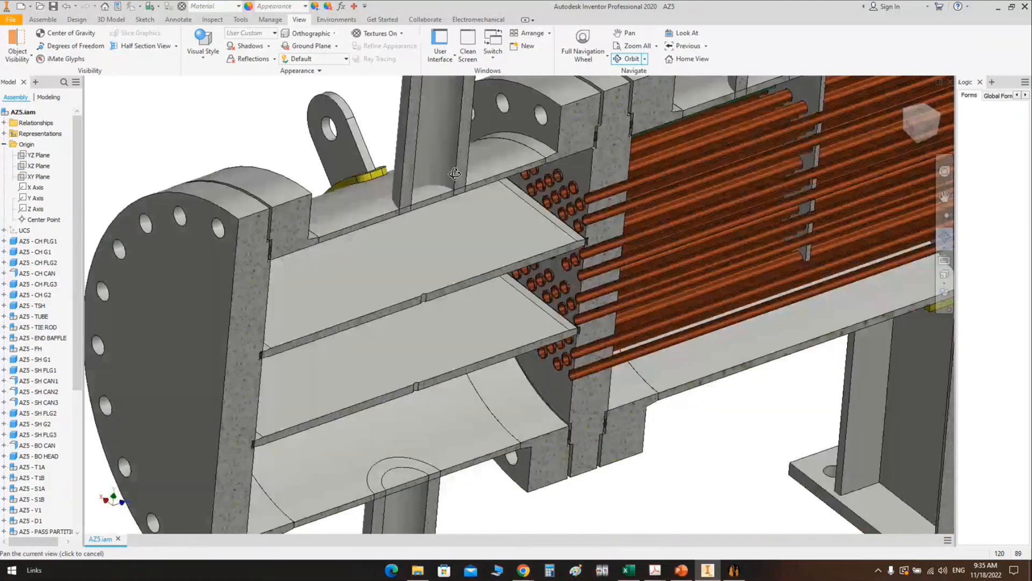
key("Escape")
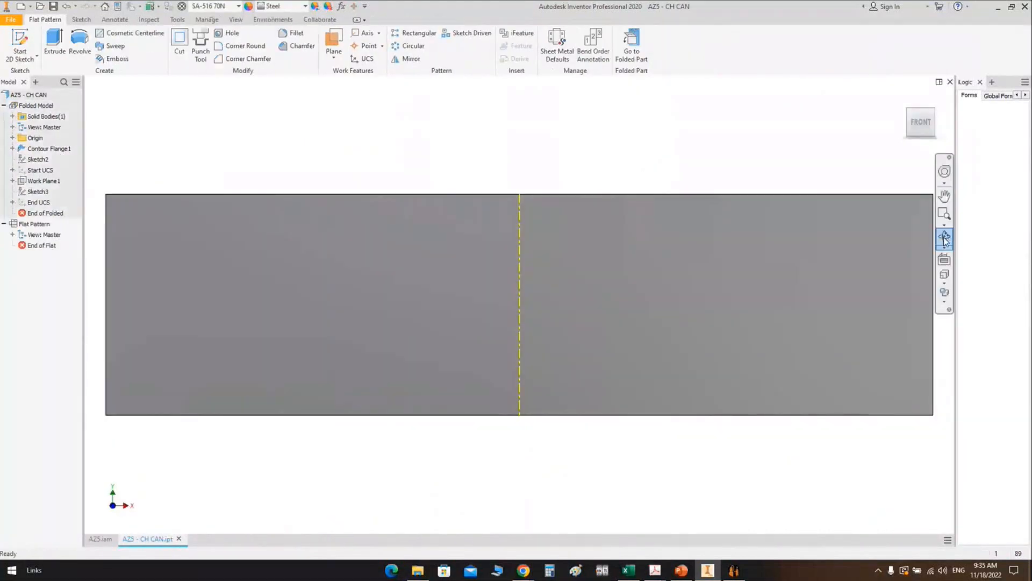
Step: Examine the flat pattern of the CH CAN part at an angle for nozzle openings and close the part
left_click(945, 237)
left_click_drag(549, 311, 604, 347)
right_click(559, 304)
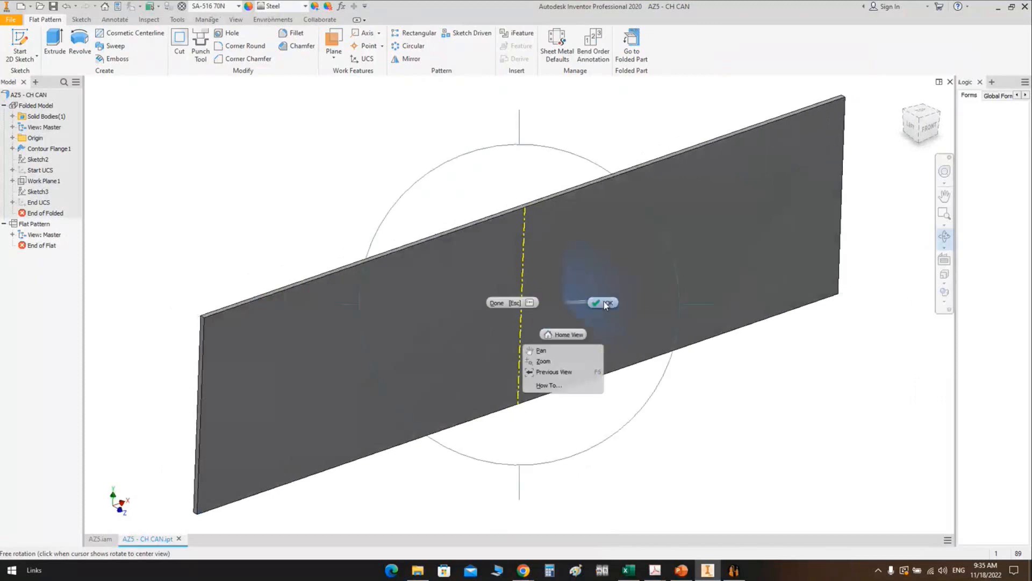
left_click(604, 302)
left_click(950, 82)
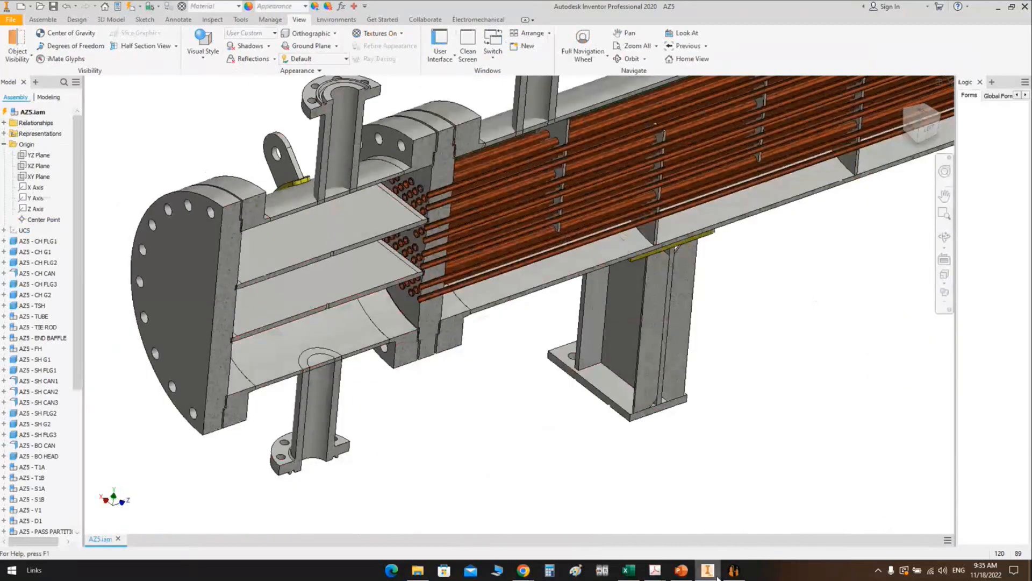
Step: Switch to Static Equipment Generator, open the Opening process and load the nozzle connections of vessel AZ5
left_click(733, 571)
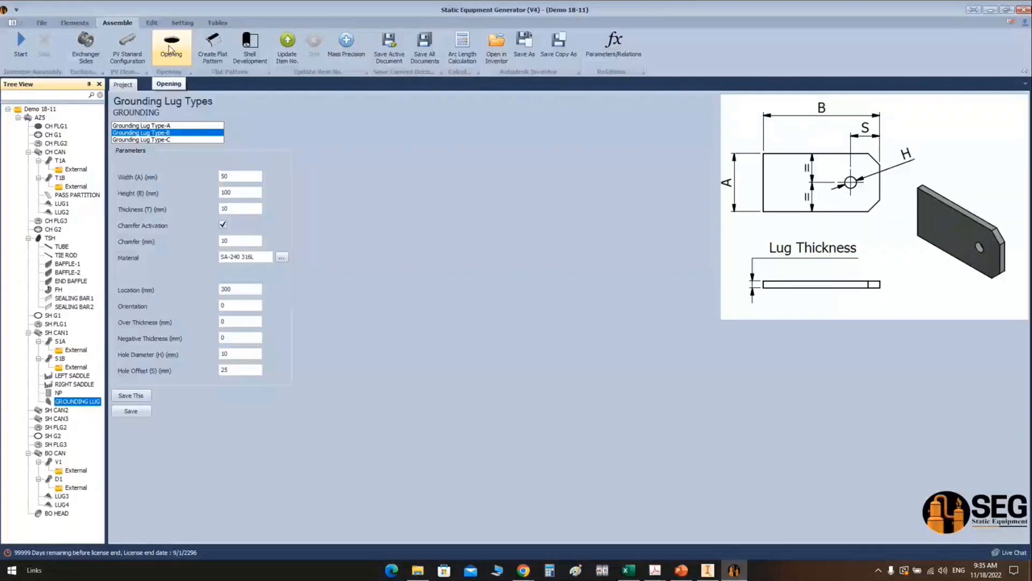
left_click(170, 49)
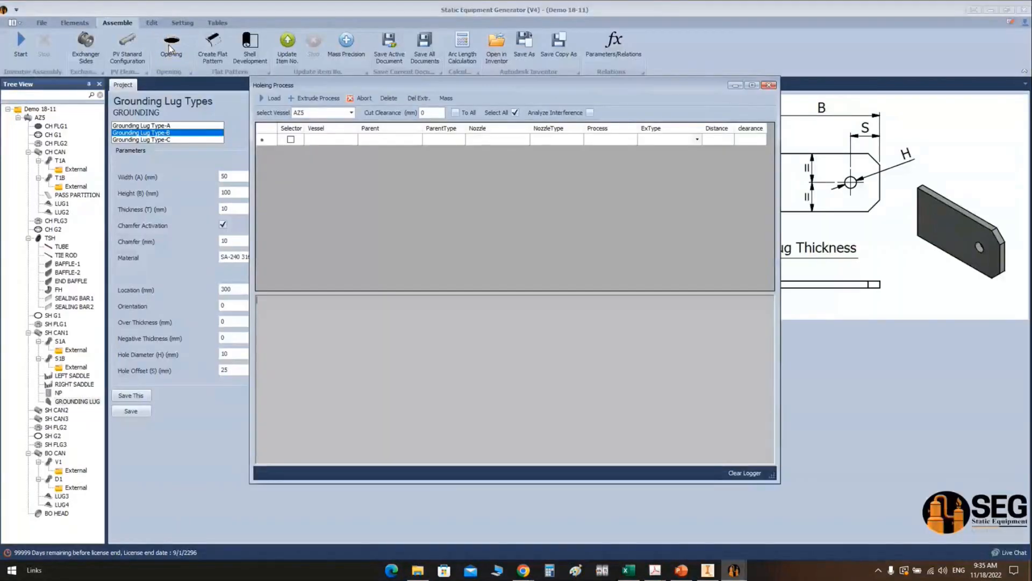
left_click(271, 99)
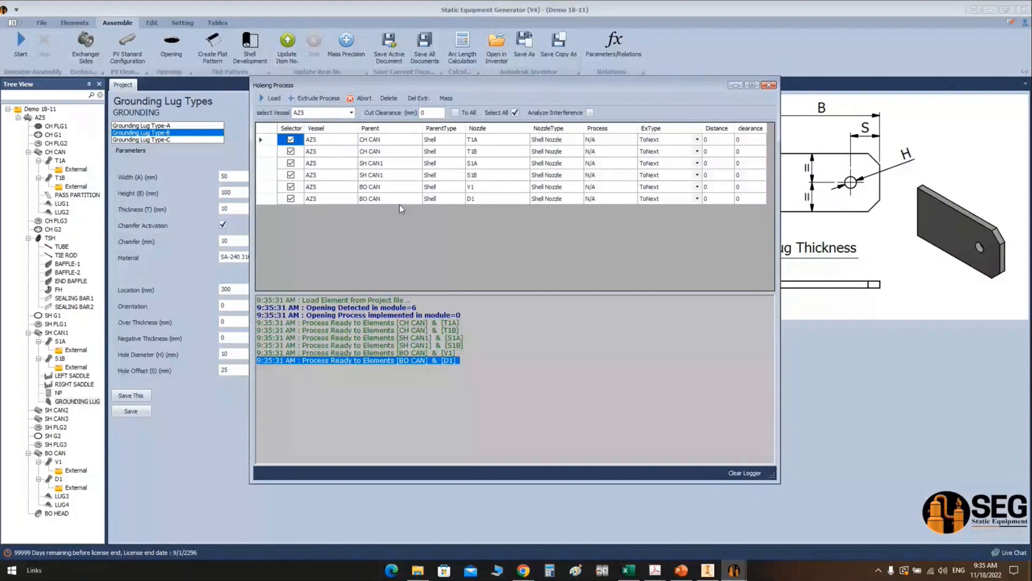
Step: Switch to Inventor, examine nozzle S1B where it meets the sectioned shell, and return to the Holeing Process window
left_click(708, 574)
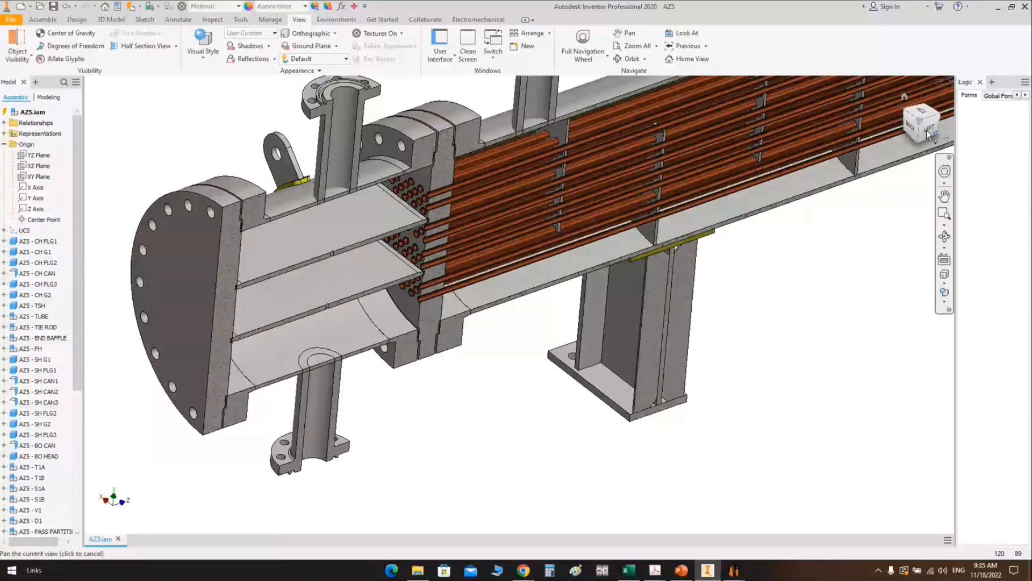
left_click(927, 130)
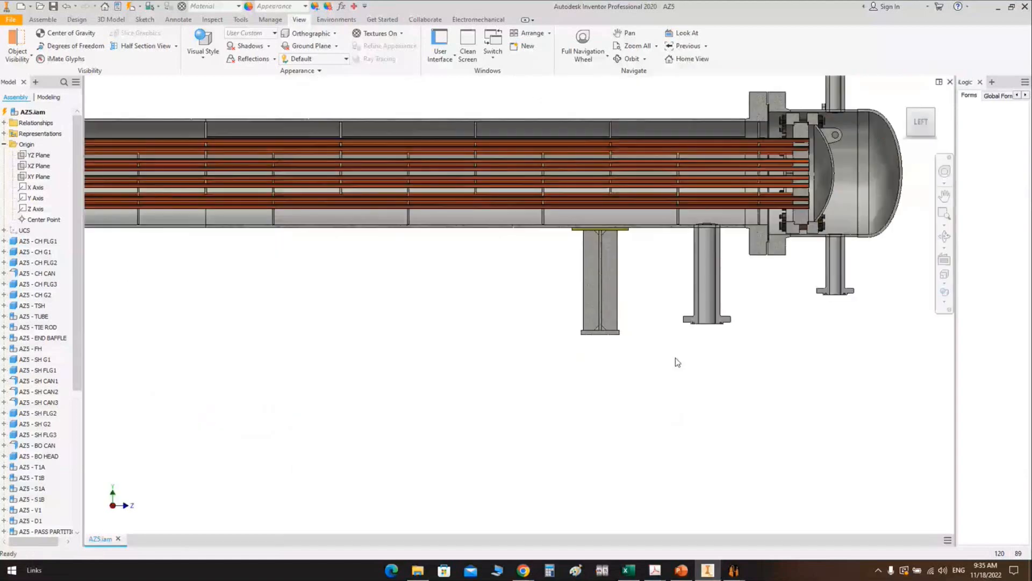
left_click(719, 311)
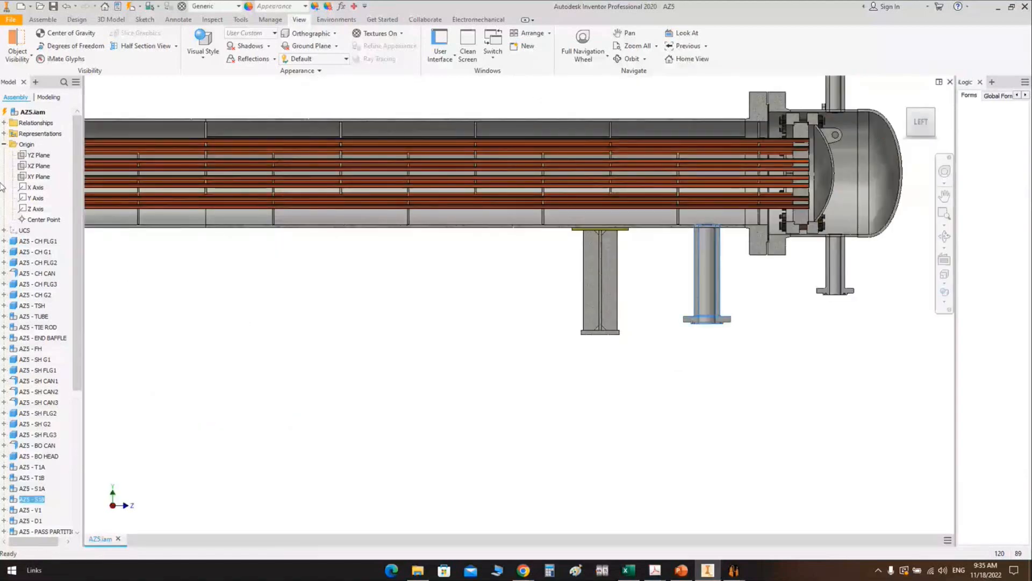
left_click(5, 144)
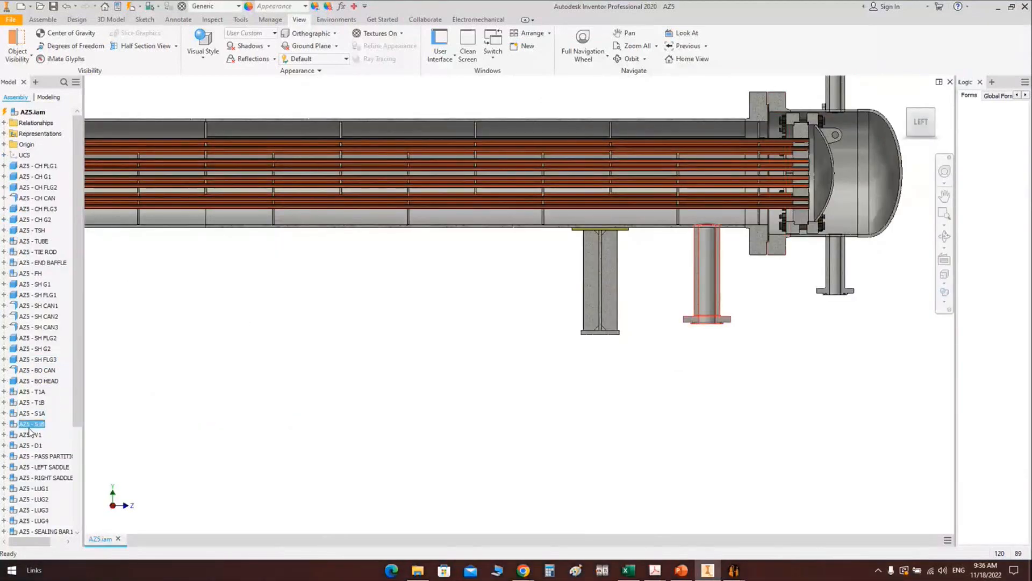
left_click(945, 237)
left_click_drag(609, 321, 537, 322)
right_click(537, 322)
left_click(568, 322)
left_click(740, 570)
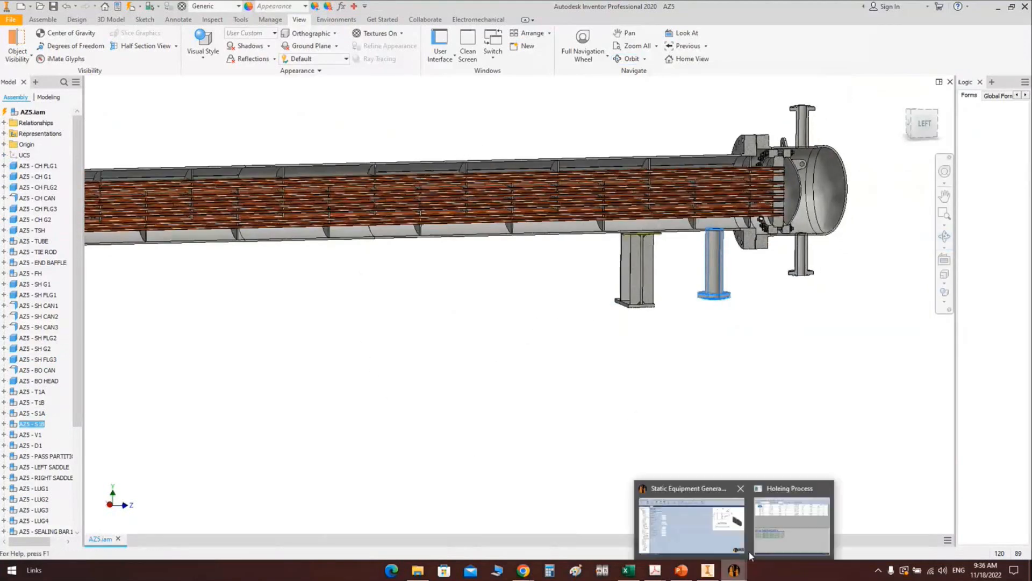
left_click(775, 533)
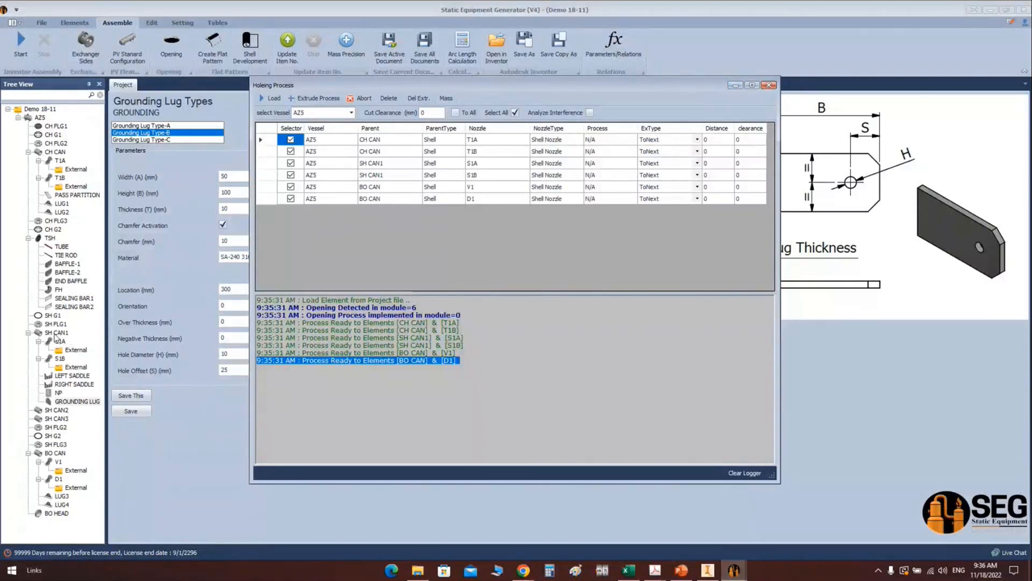
Step: Switch to Inventor and examine the shell cans and nozzle S1B of the exchanger from the uncut outer side
left_click(707, 570)
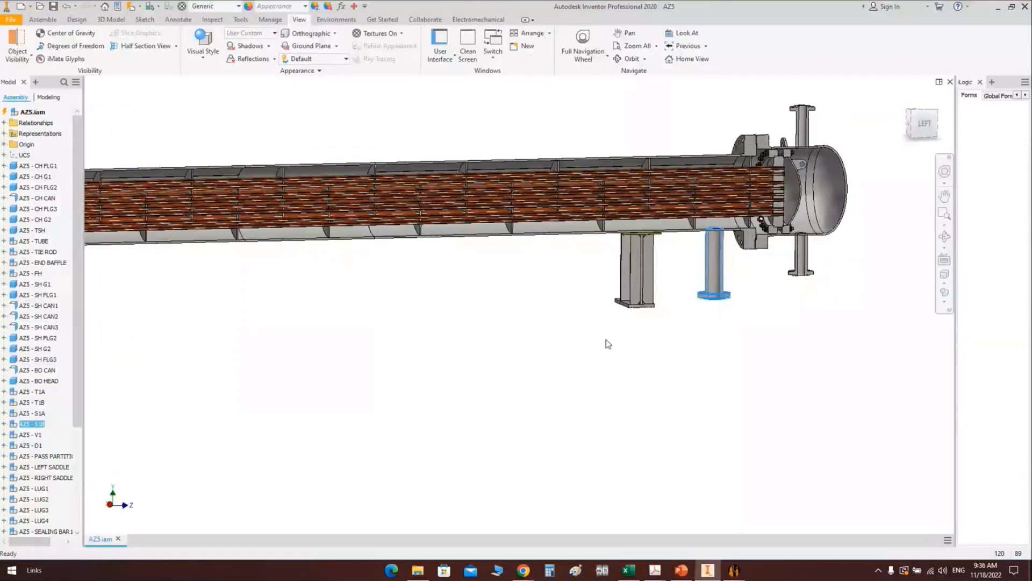
left_click(945, 237)
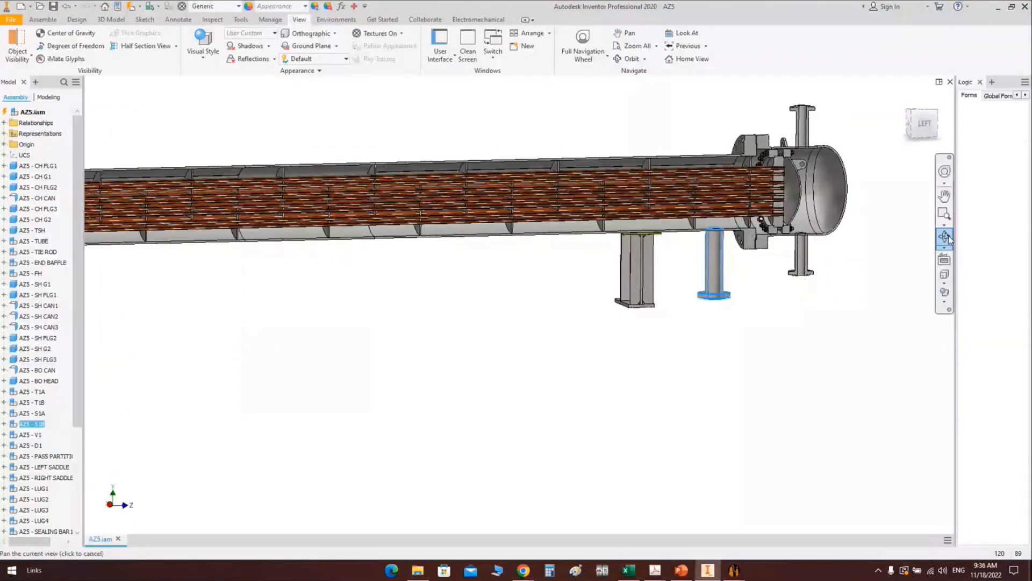
scroll(516, 293, "up", 4)
left_click_drag(441, 325, 534, 288)
key("Escape")
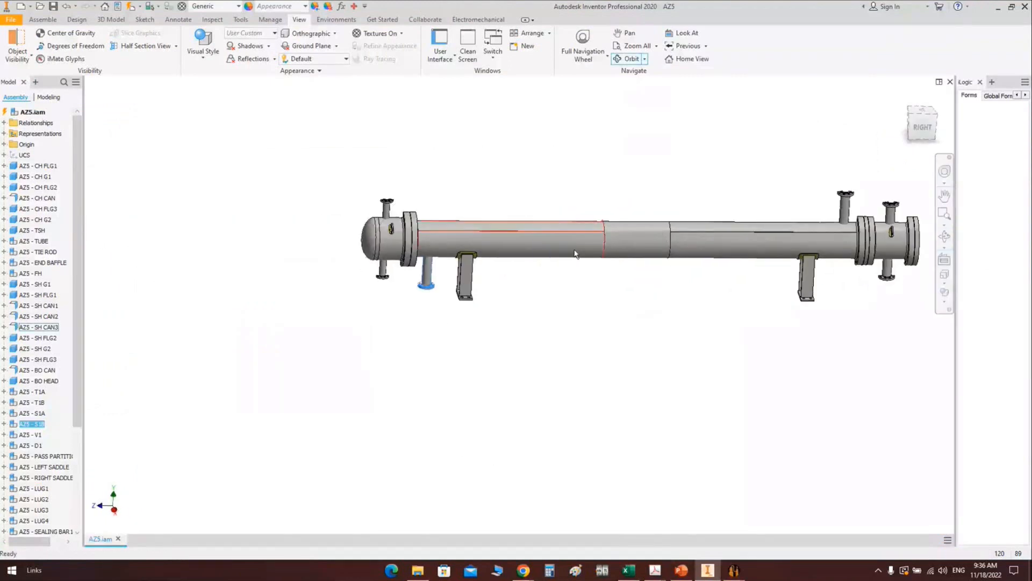
scroll(574, 247, "down", 5)
scroll(554, 218, "up", 2)
middle_click_drag(431, 219, 485, 217)
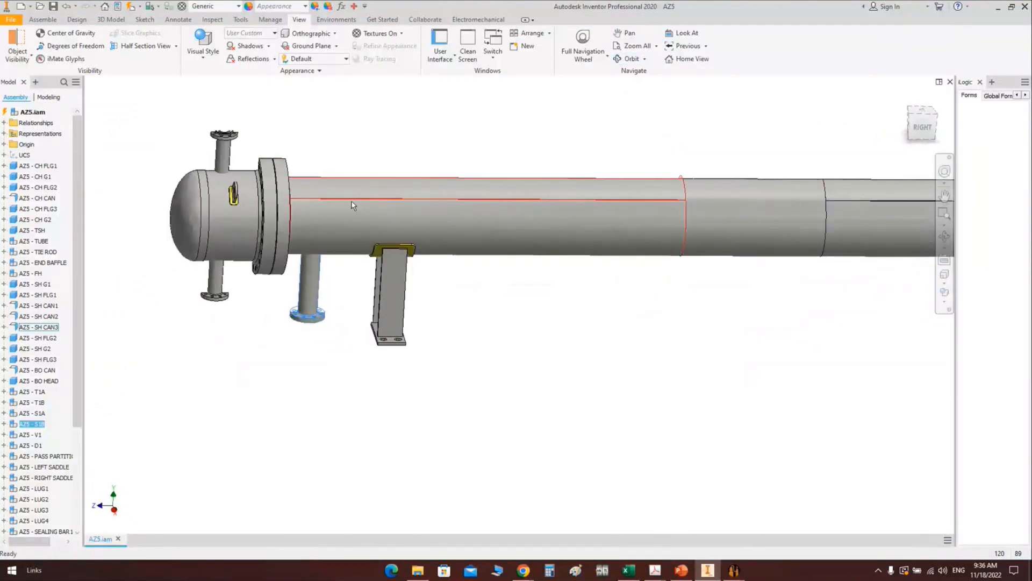
Step: In the Holeing Process window, exclude nozzle S1B, apply a 2 mm cut clearance to all selected nozzles and run the Extrude Process
mouse_move(734, 570)
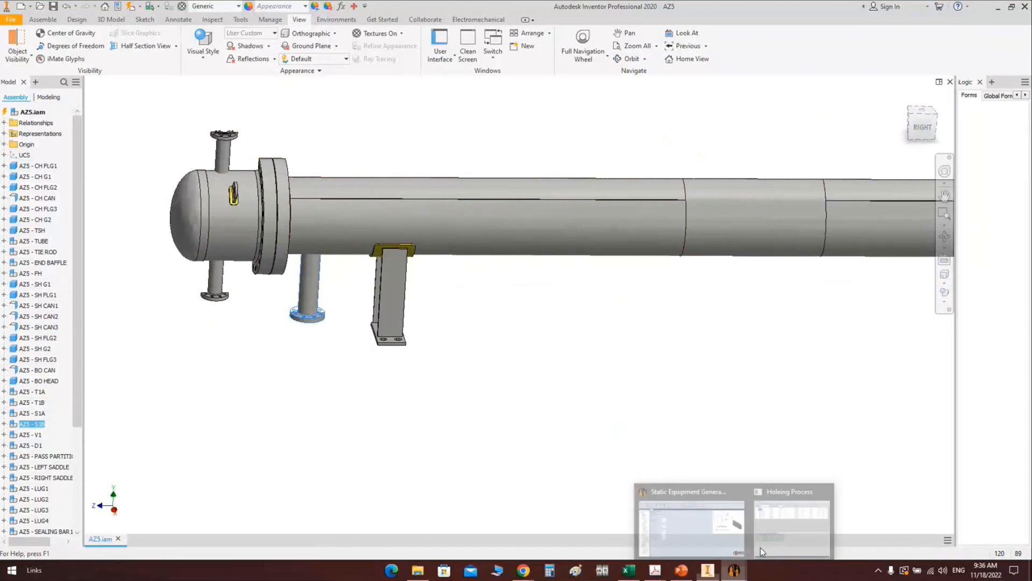
left_click(788, 531)
left_click(291, 175)
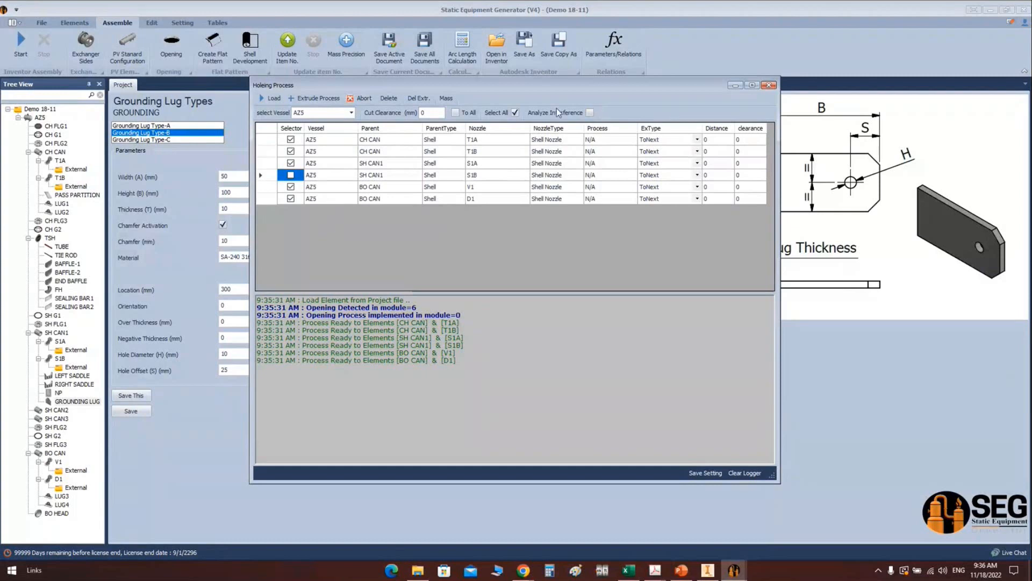
left_click(418, 113)
type("2")
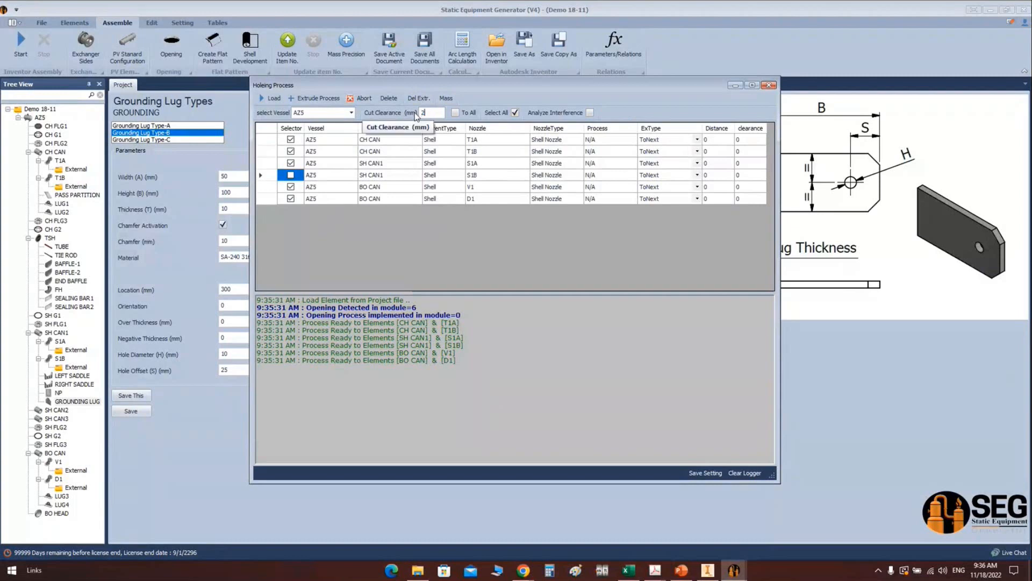
left_click(454, 112)
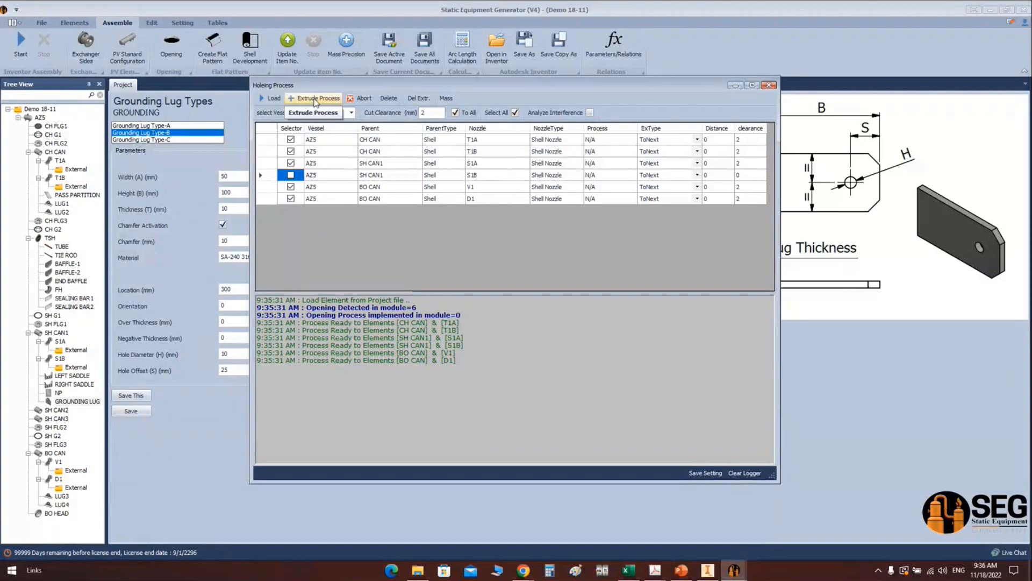
left_click(315, 99)
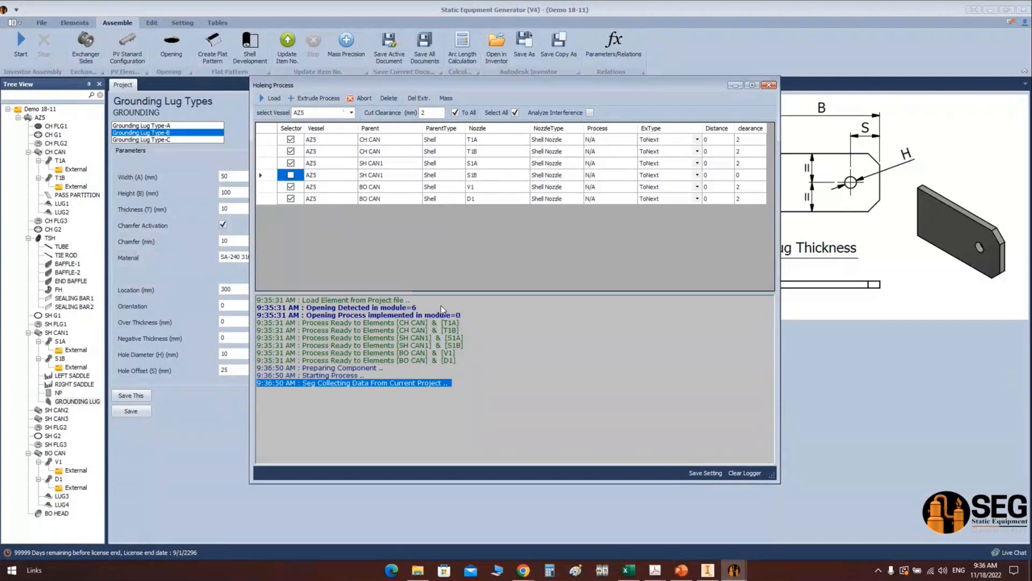
Step: Switch to Inventor and examine the nozzle openings along the sectioned channel, shell and bonnet, including the uncut S1B connection
left_click(709, 571)
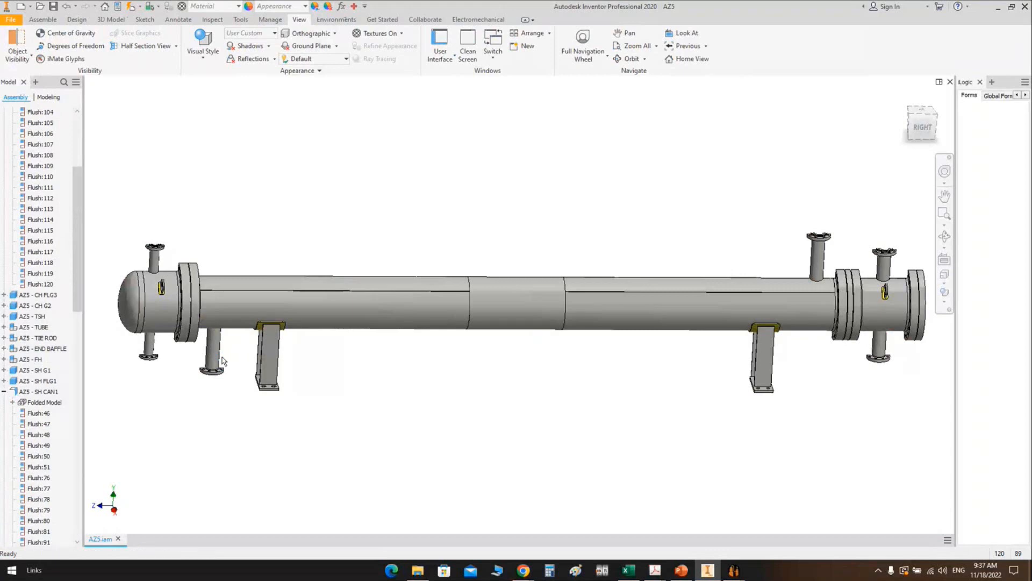
left_click(945, 236)
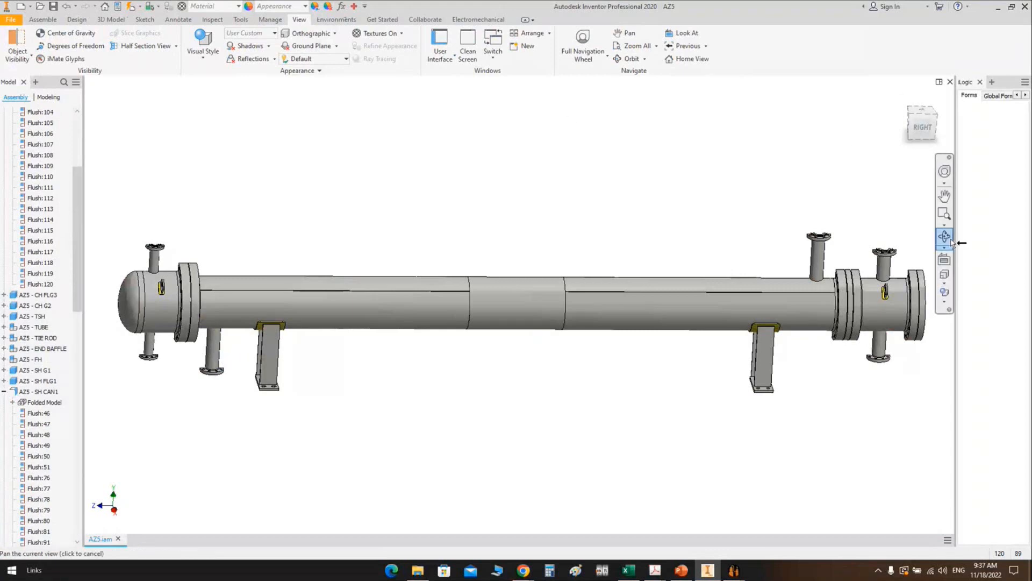
left_click_drag(441, 290, 589, 328)
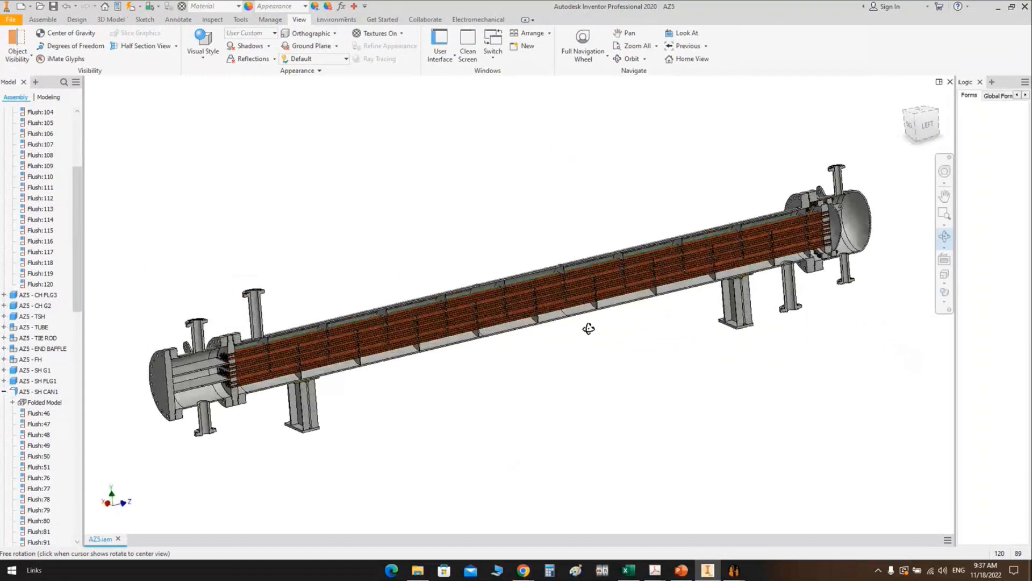
scroll(470, 275, "down", 5)
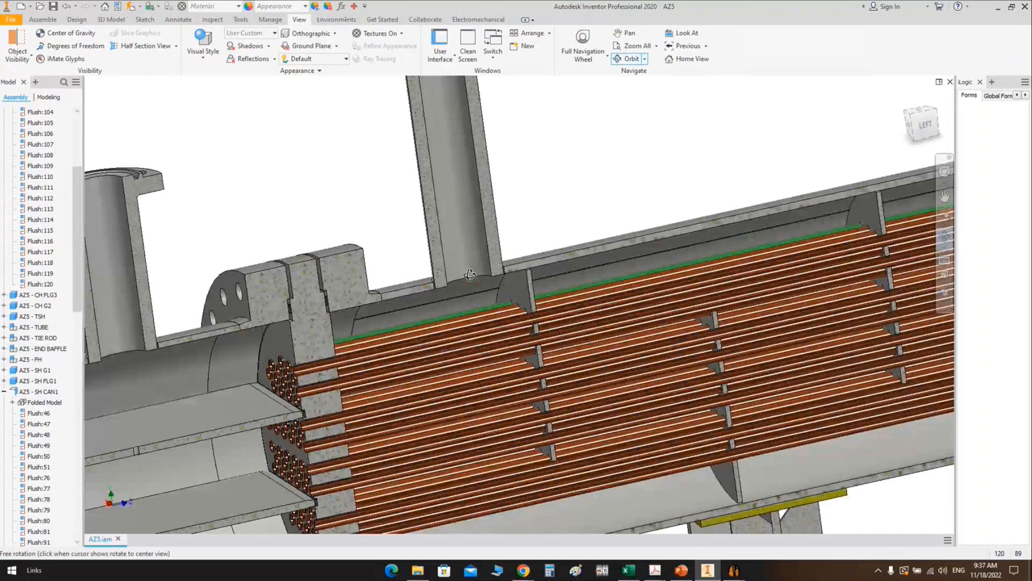
scroll(469, 275, "down", 6)
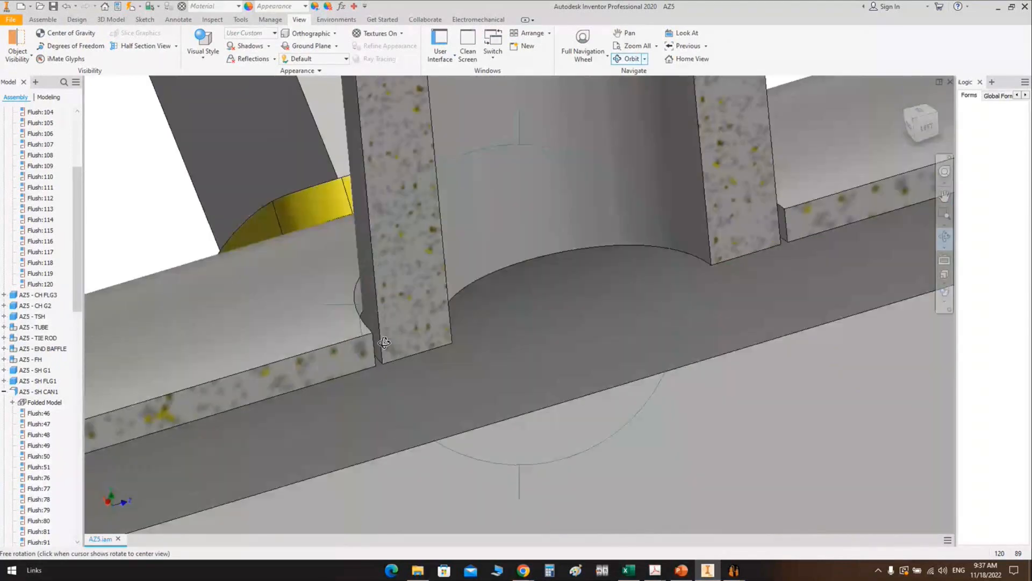
scroll(407, 120, "up", 10)
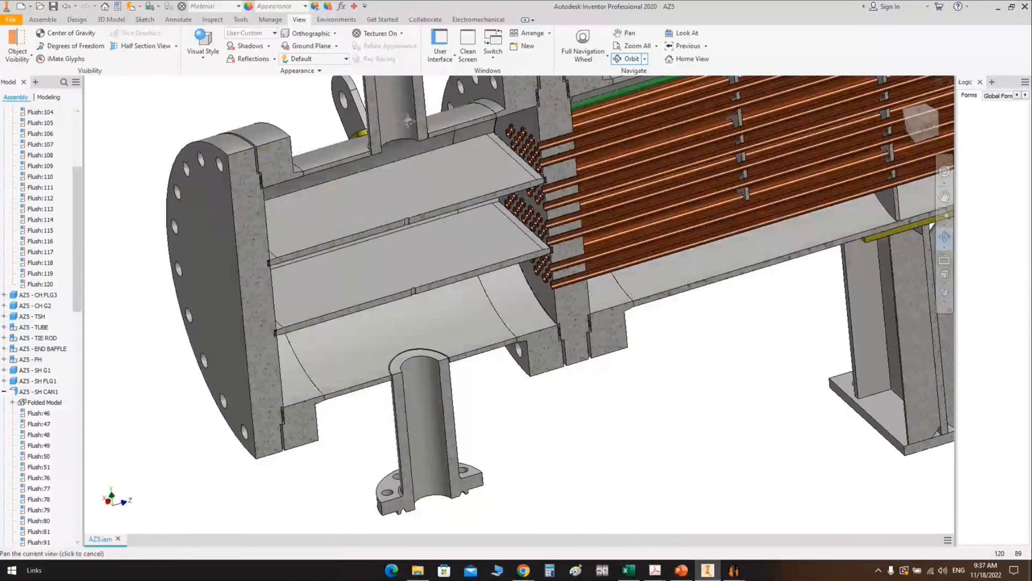
middle_click_drag(406, 120, 722, 164, "shift")
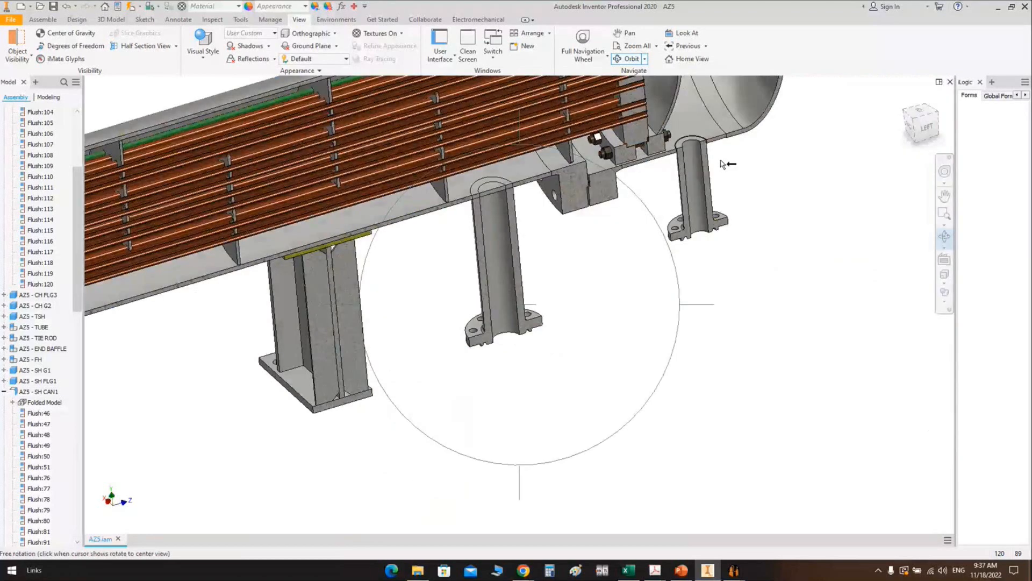
scroll(603, 280, "down", 4)
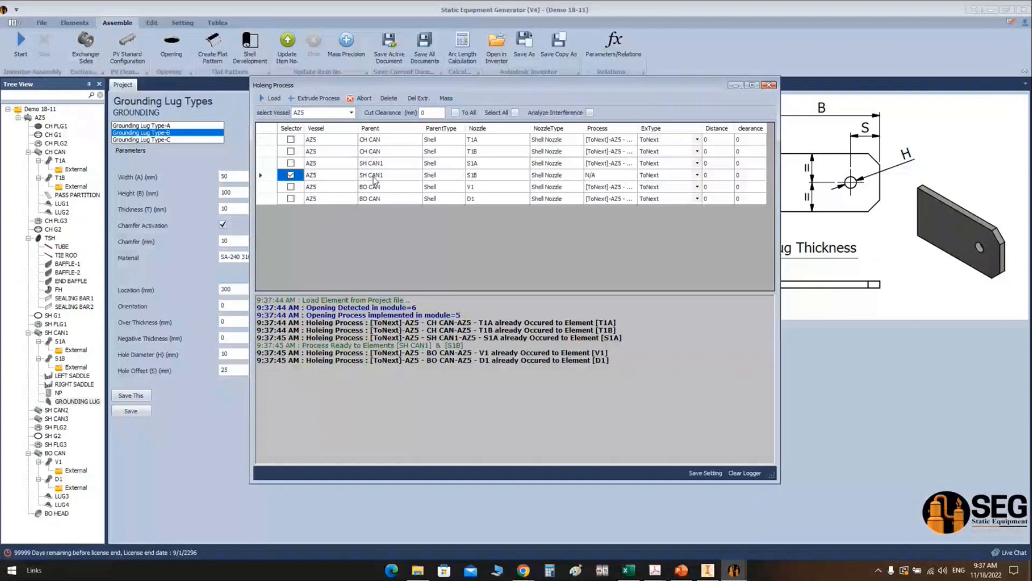
Step: In the Holeing Process window, set the cut clearance for nozzle S1B to 2 mm and enable Analyze Interference
double_click(434, 114)
type("2")
left_click(582, 115)
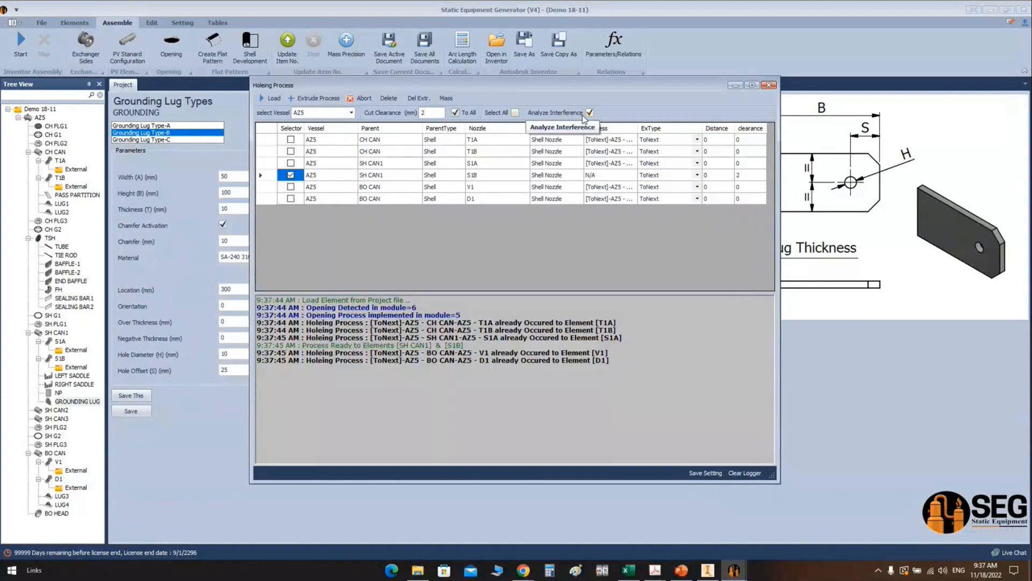
Step: Switch to Inventor and examine nozzle S1B against the shell can it meets and the extent of its listed parent SH CAN1
left_click(708, 574)
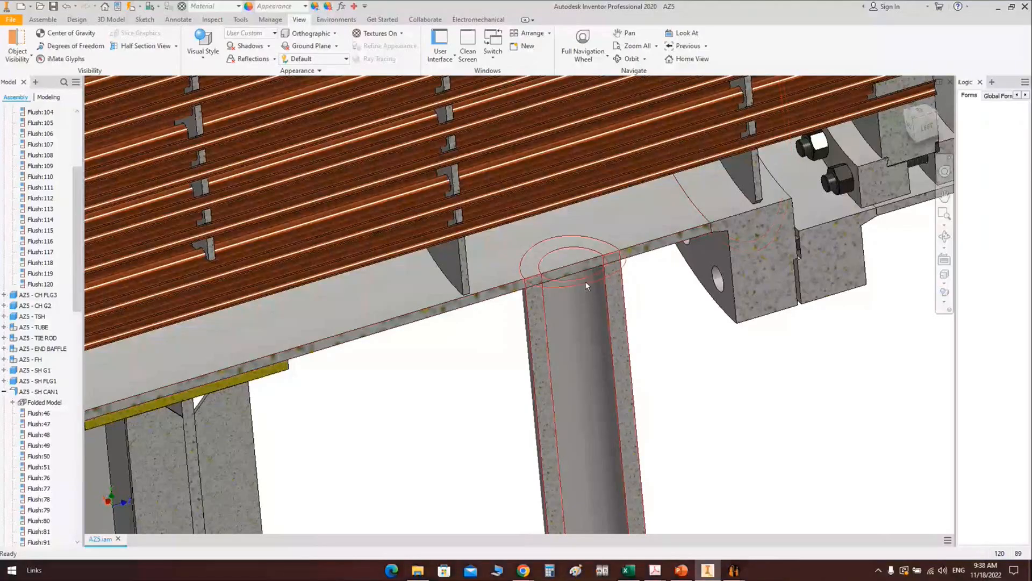
scroll(587, 283, "down", 5)
middle_click_drag(588, 283, 941, 147)
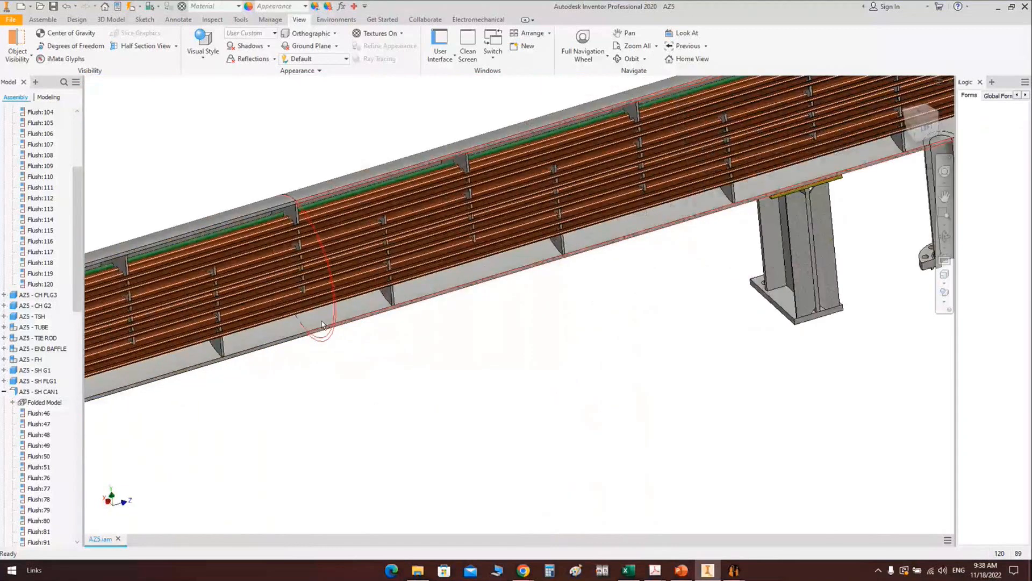
scroll(321, 325, "down", 3)
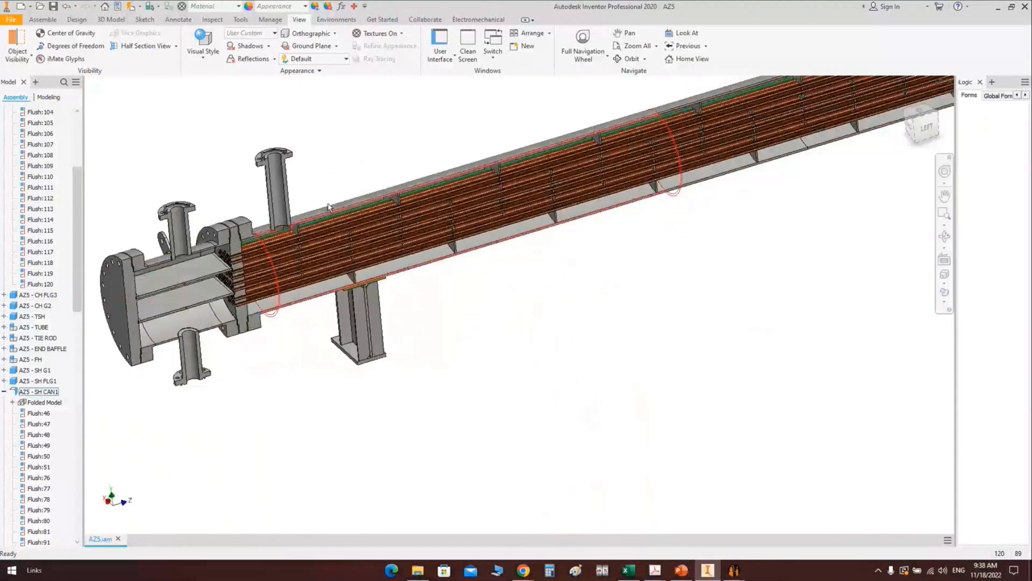
scroll(605, 191, "down", 5)
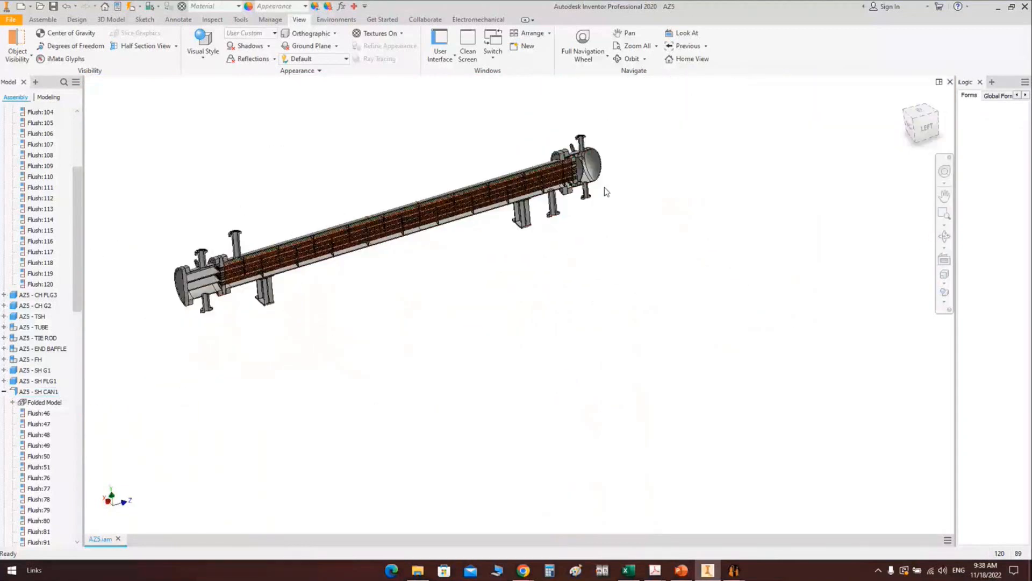
scroll(523, 229, "up", 10)
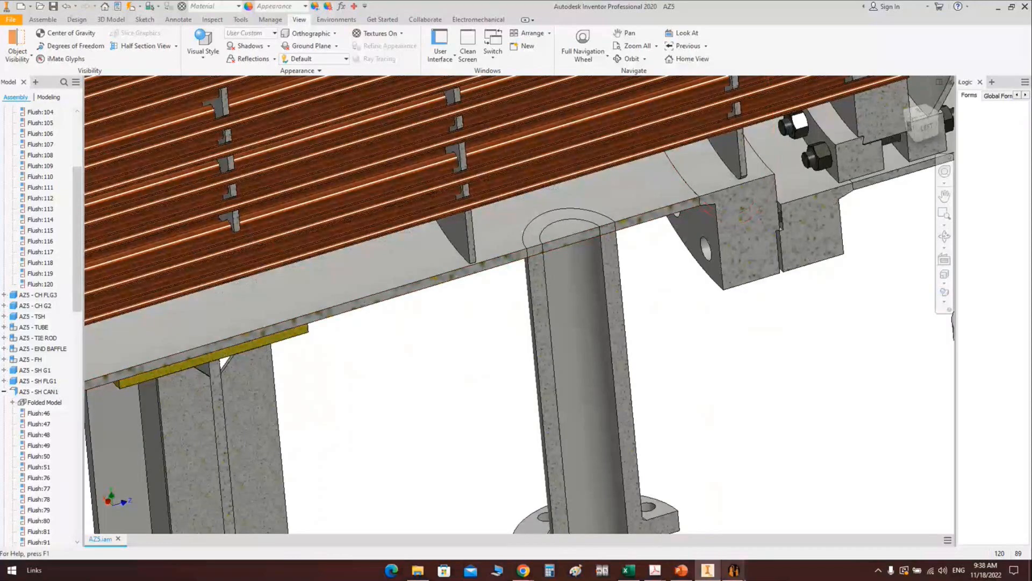
Step: Return to the Holeing Process window and run the Extrude Process for nozzle S1B with interference analysis
left_click(733, 570)
left_click(317, 100)
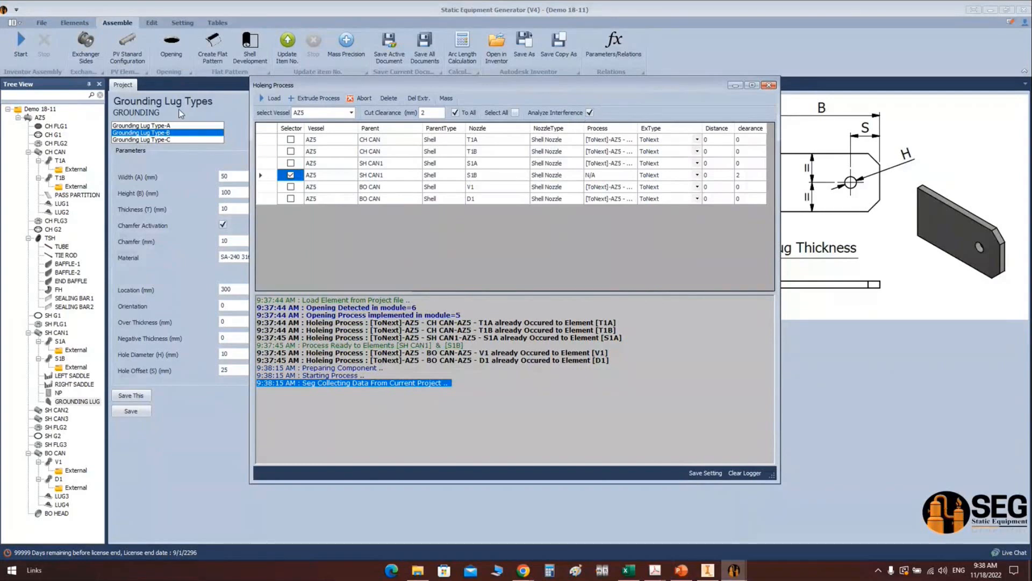
left_click(320, 99)
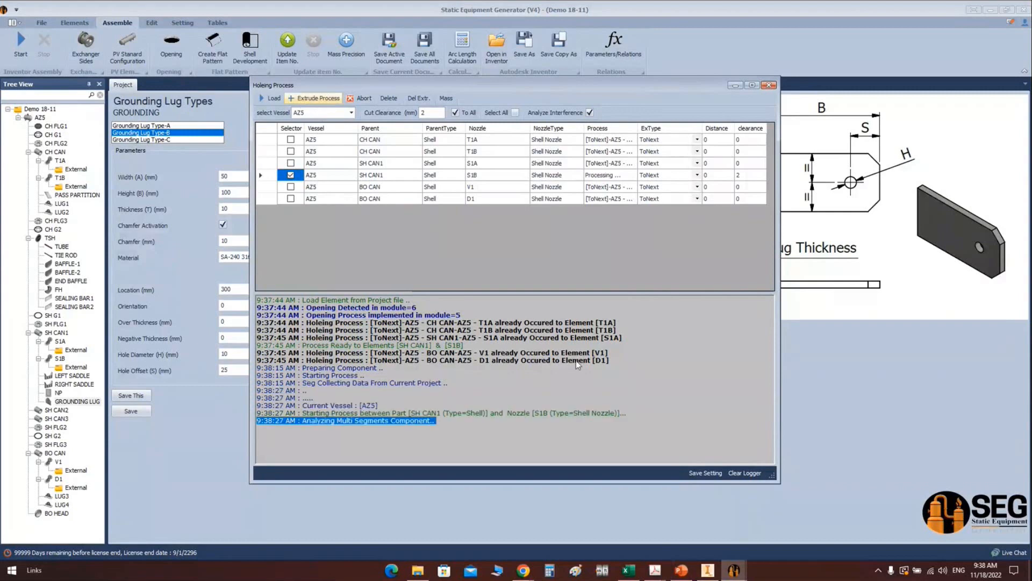
Step: Check the shell opening at nozzle S1B in Inventor and close the Holeing Process window in Static Equipment Generator
left_click(708, 571)
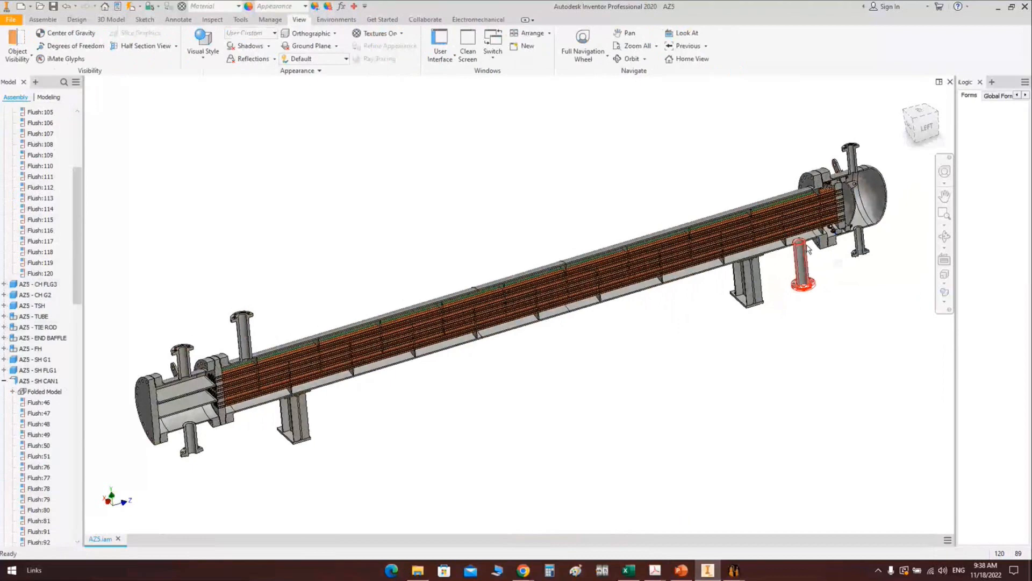
scroll(808, 248, "down", 5)
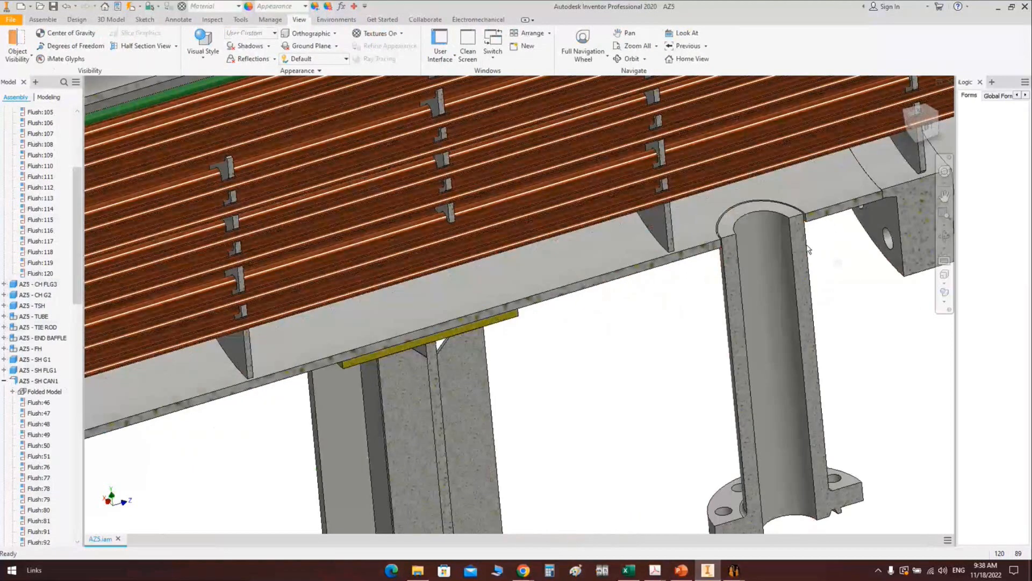
left_click(734, 569)
left_click(769, 85)
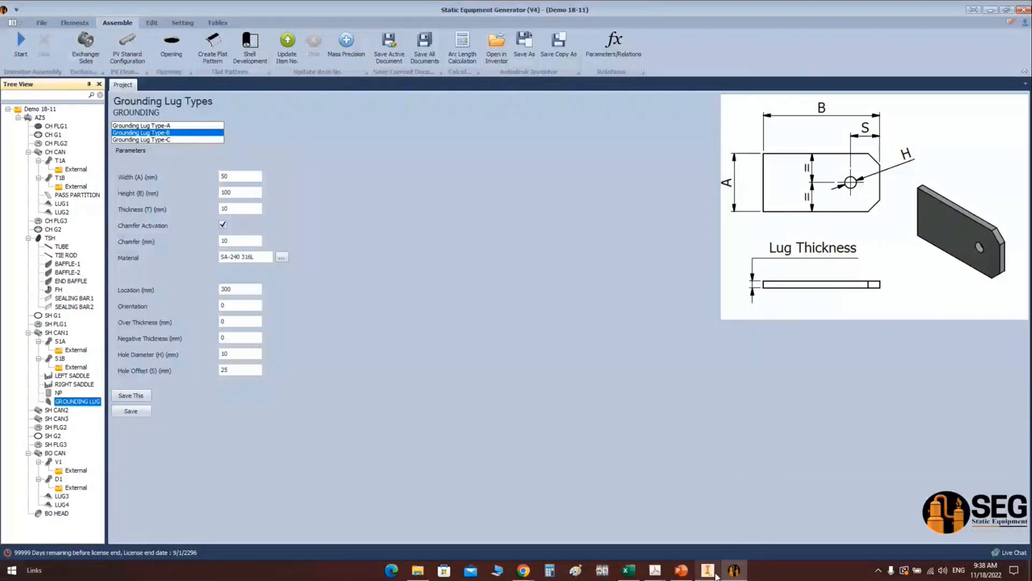
Step: Switch to Inventor, collapse all children of the AZ5 assembly and examine the sectioned channel and its nozzle in a straight side view
left_click(711, 572)
key("Home")
right_click(32, 112)
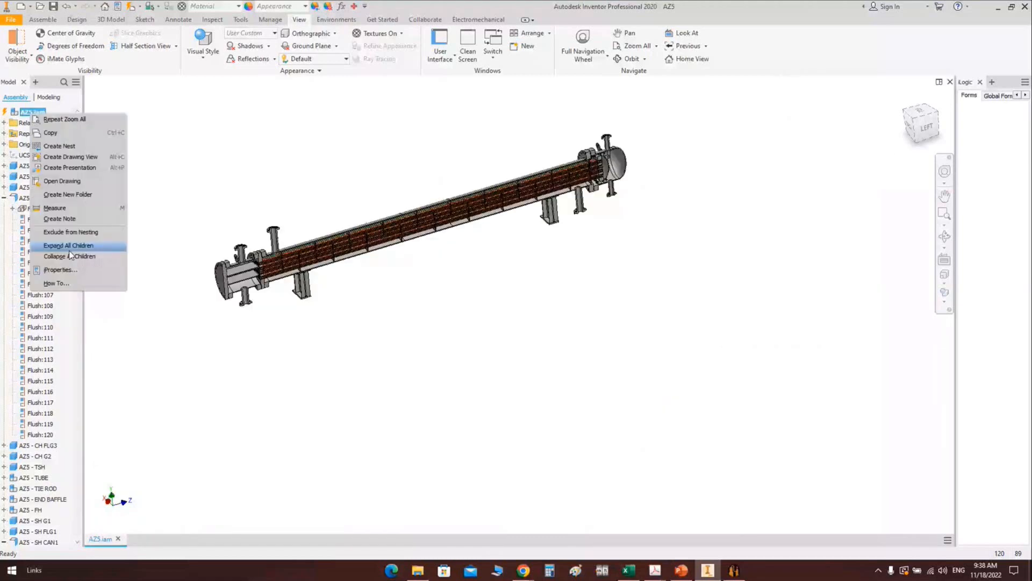
left_click(70, 256)
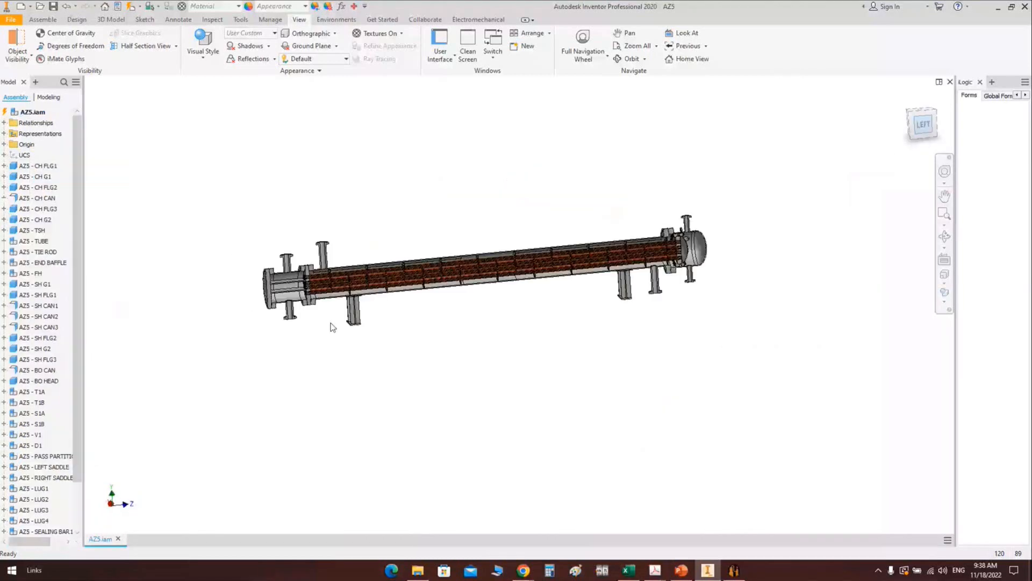
scroll(327, 289, "down", 5)
scroll(327, 288, "down", 5)
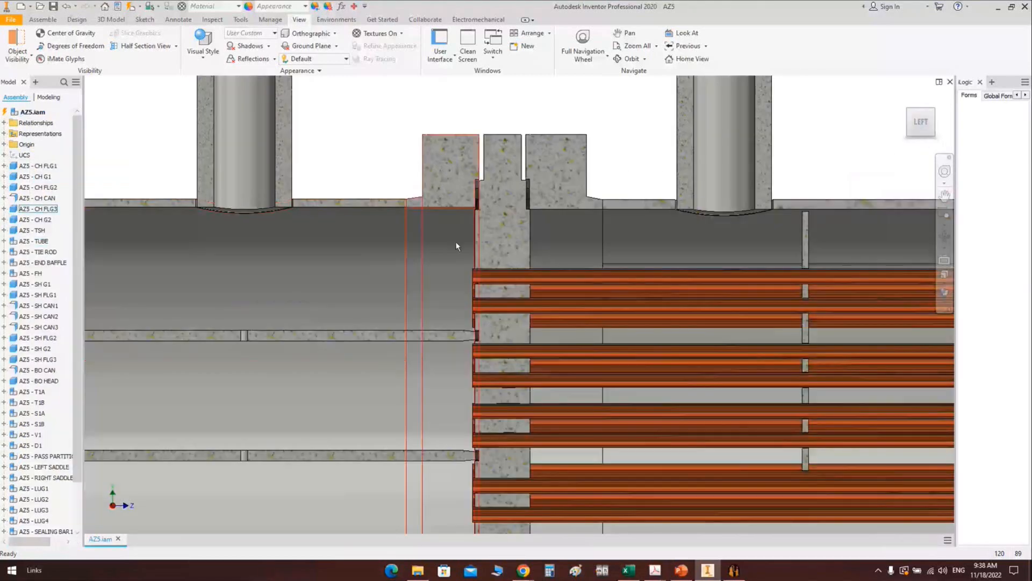
scroll(518, 215, "up", 3)
scroll(541, 214, "down", 3)
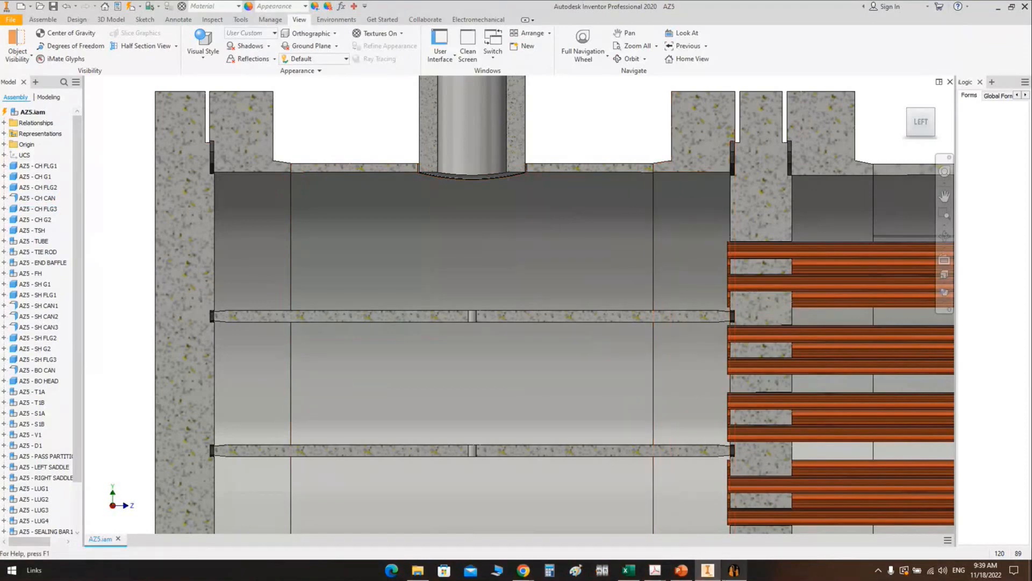
Step: Switch to Static Equipment Generator and add an internal Clad attachment named CH CLAD to the CH CAN shell
left_click(734, 570)
left_click(56, 152)
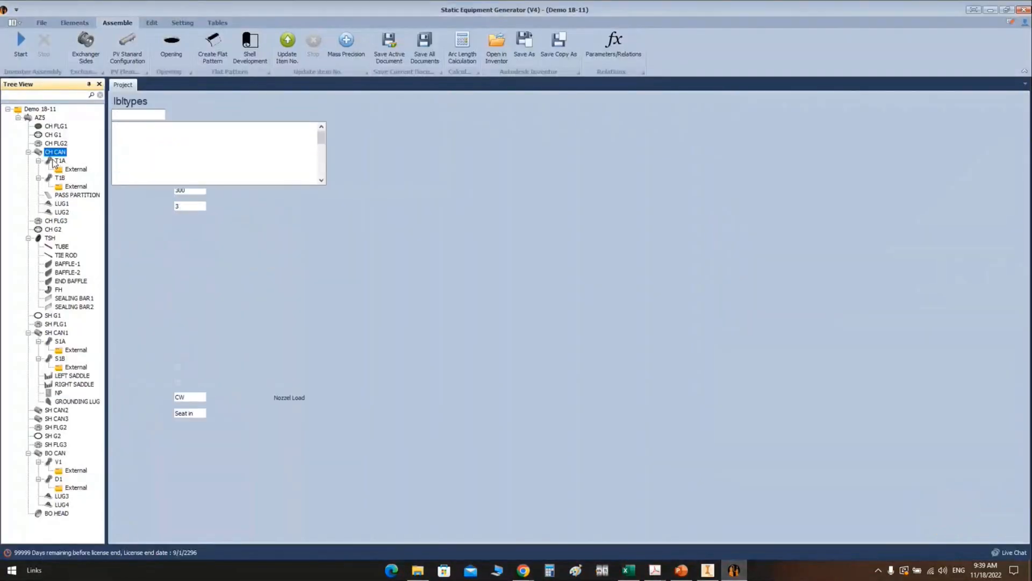
left_click(75, 23)
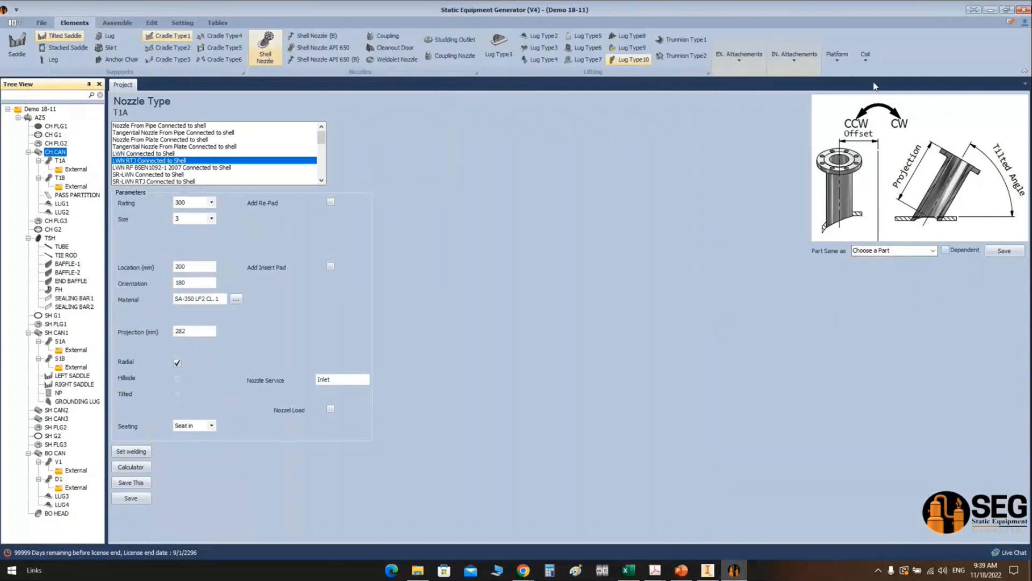
left_click(792, 69)
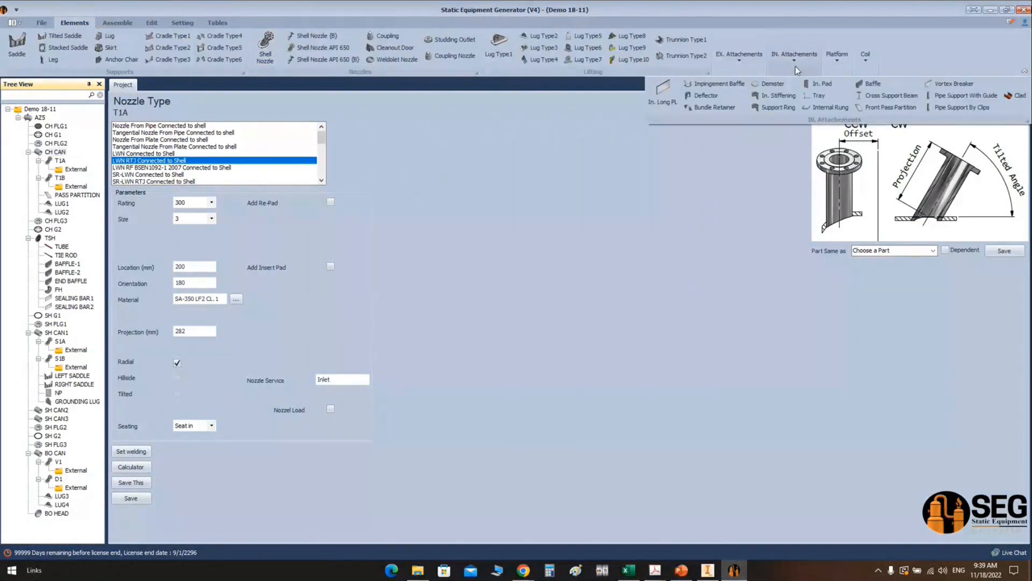
left_click(1016, 95)
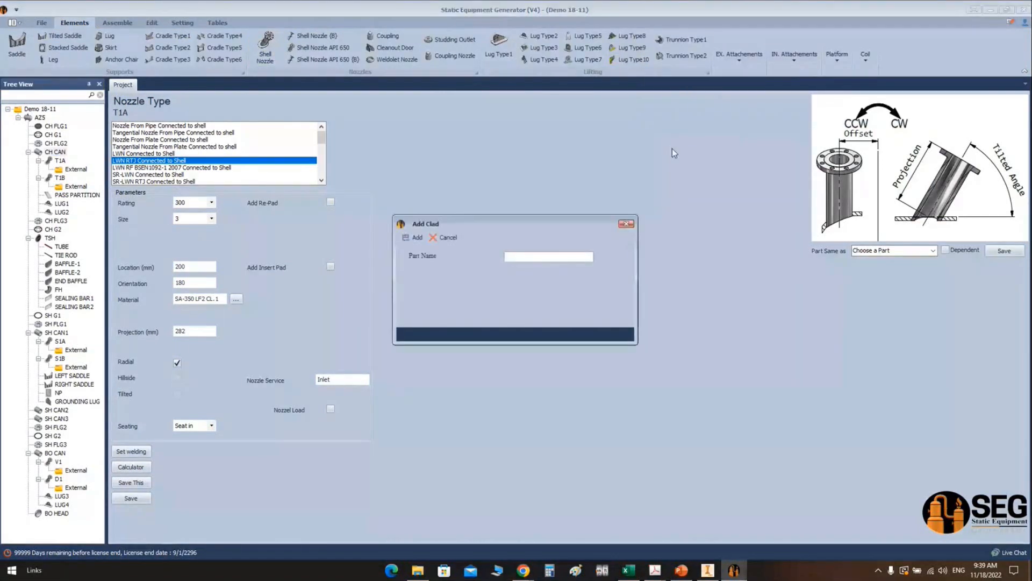
type("CH CLAD")
left_click(415, 238)
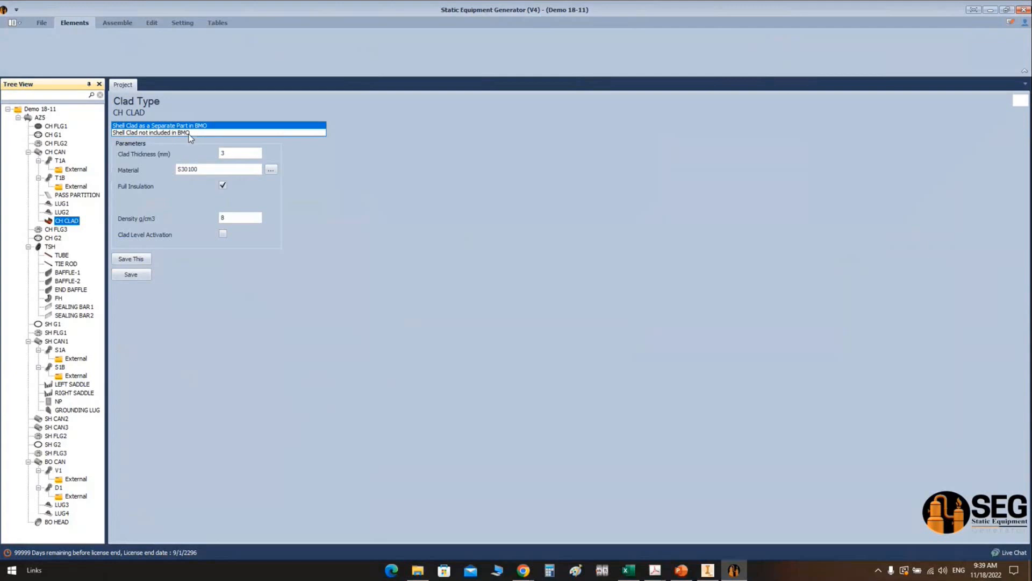
Step: Choose Shell Clad not included in BMO as the clad type and copy SS316L WELD OVERLAY from cell A5 of the Excel Material workbook
left_click(156, 133)
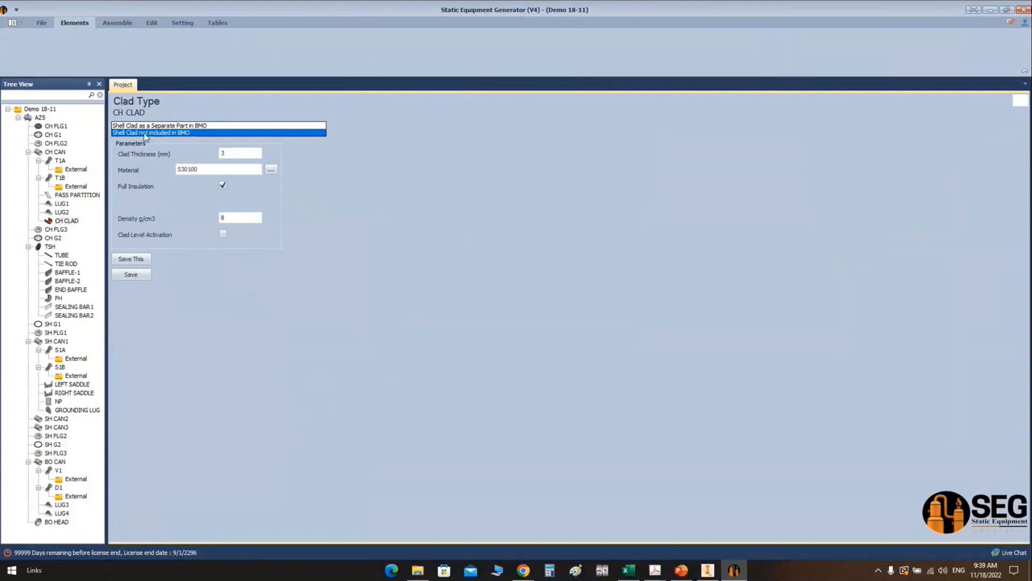
double_click(223, 153)
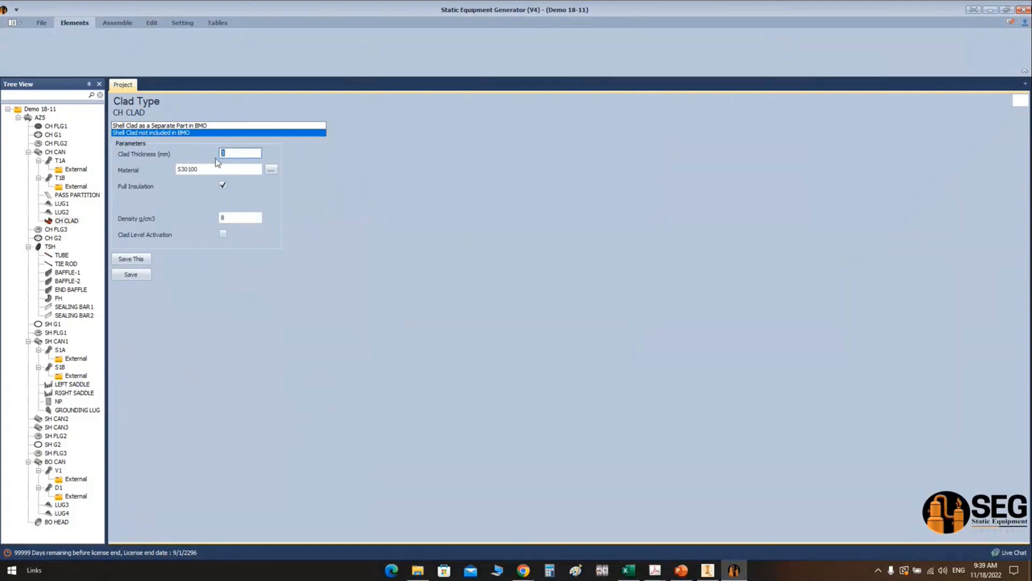
left_click(629, 571)
double_click(196, 243)
left_click_drag(194, 245, 14, 245)
key("ctrl+c")
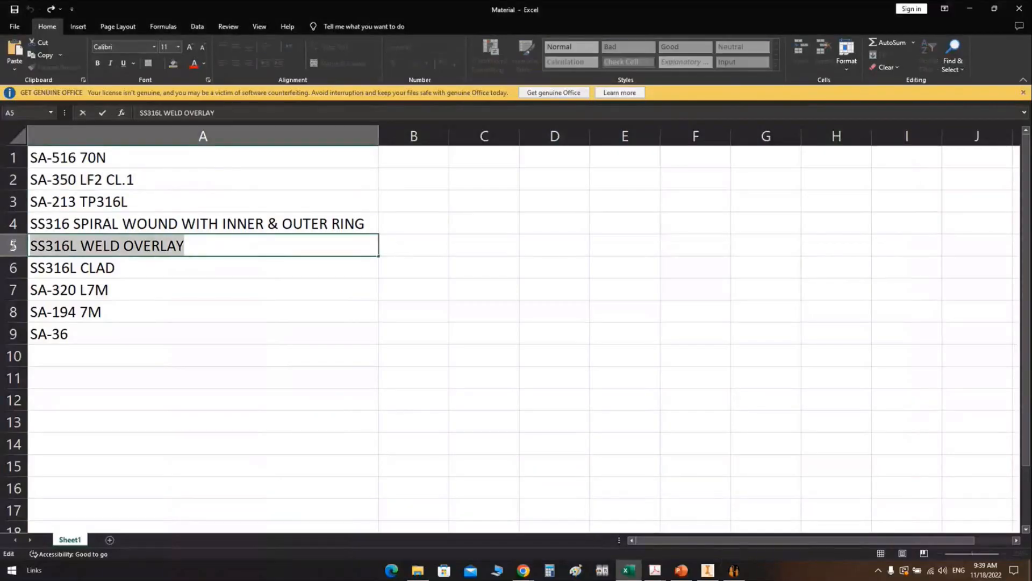
Step: Return to Static Equipment Generator, set the CH CLAD material to SS316L WELD OVERLAY and save the clad
left_click(729, 573)
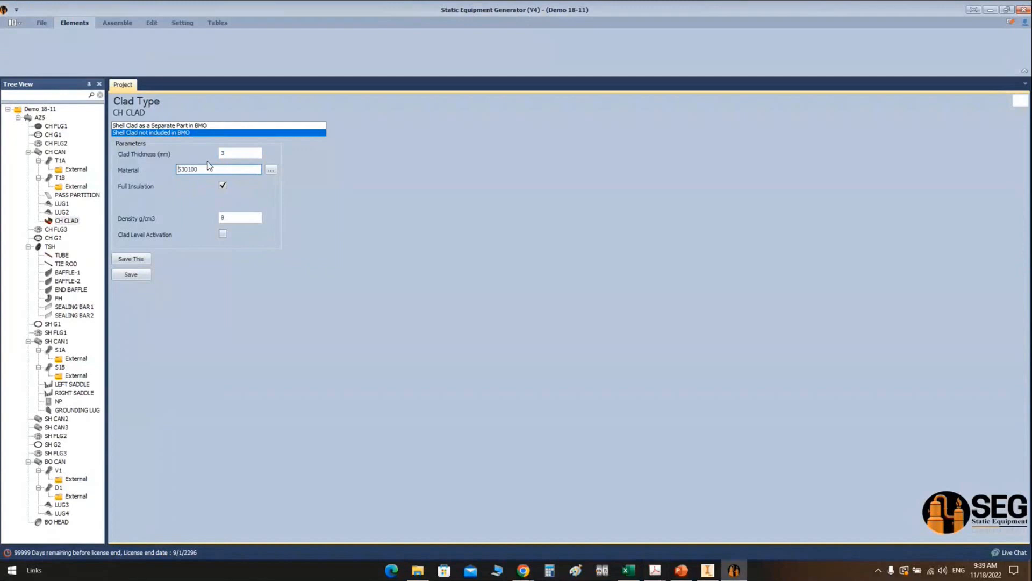
left_click_drag(208, 167, 131, 182)
key("ctrl+v")
key("Tab")
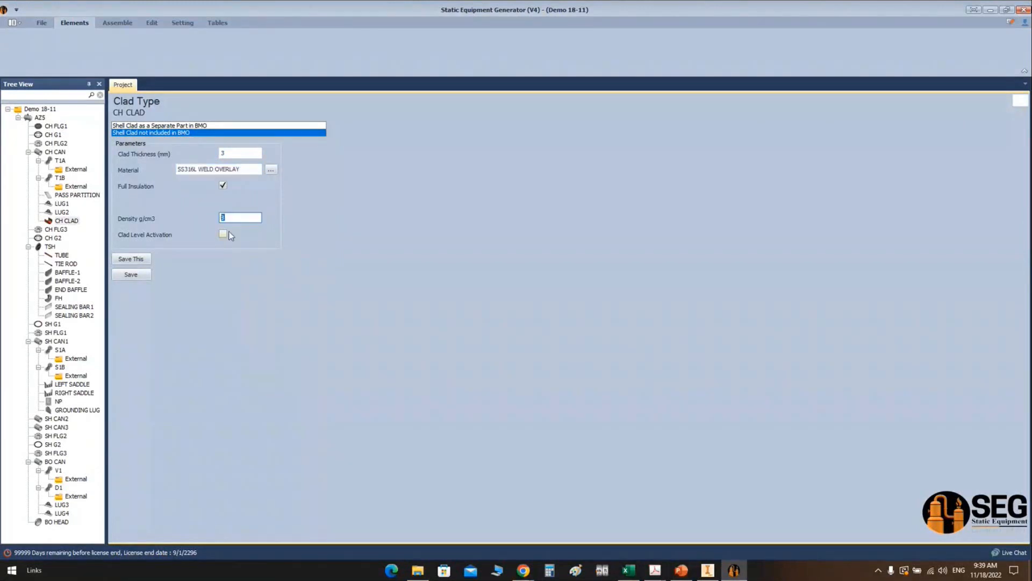
left_click(146, 278)
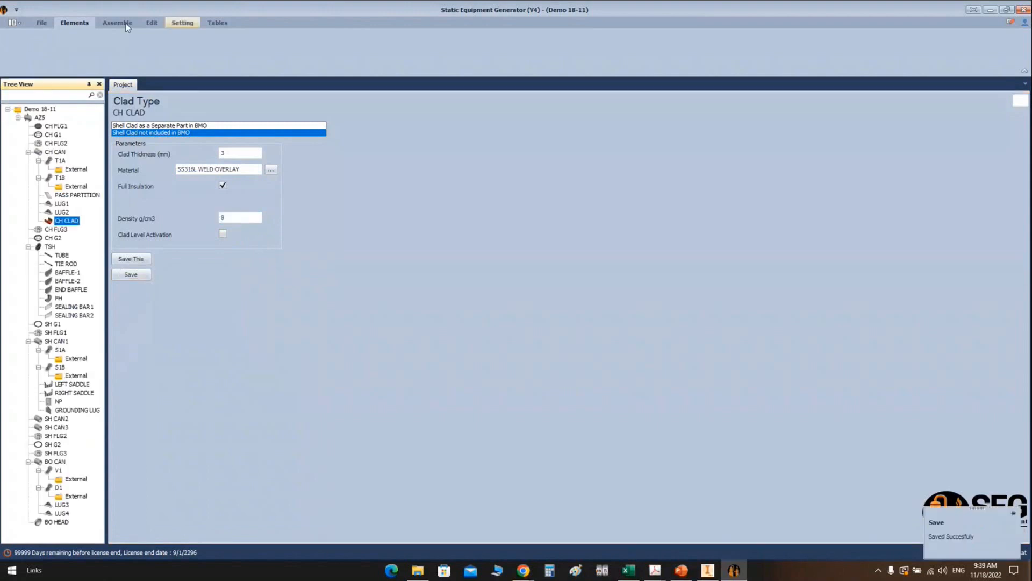
Step: Switch to Inventor and examine the sectioned channel's cladding and where it meets flange CH FLG3 and the tubesheet
left_click(707, 573)
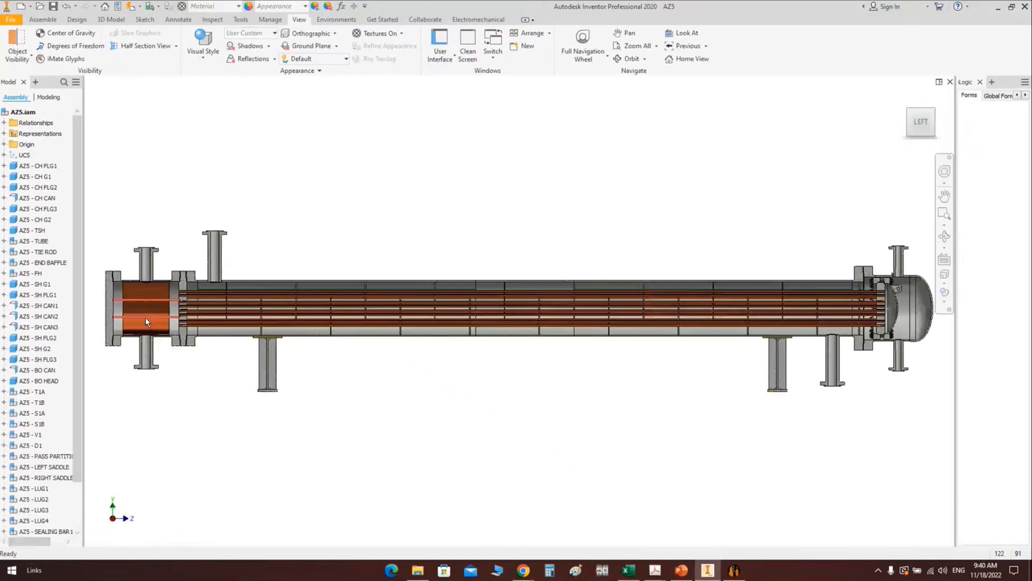
scroll(145, 317, "up", 10)
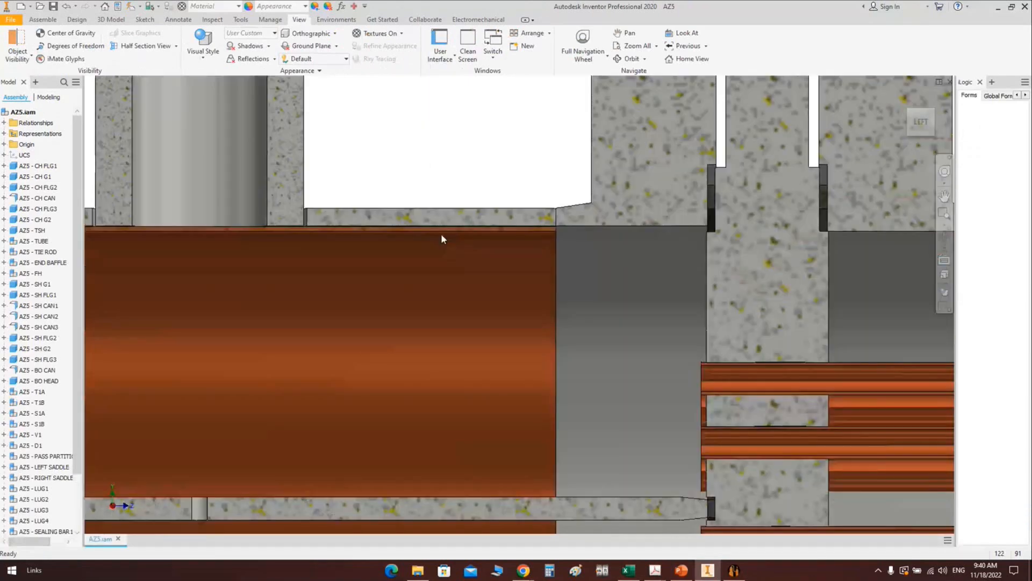
scroll(441, 235, "down", 3)
middle_click_drag(443, 237, 496, 217)
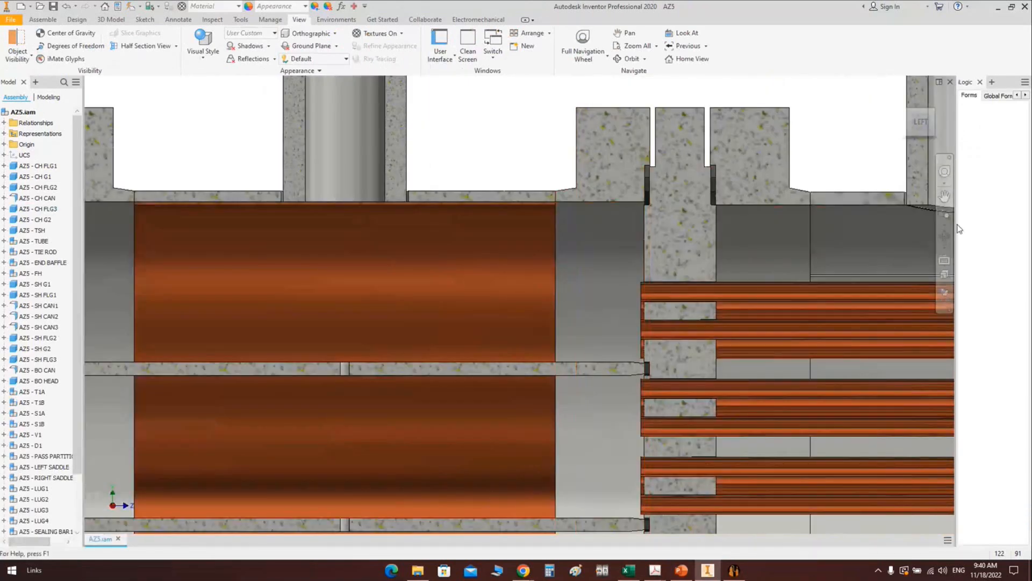
left_click(944, 235)
left_click_drag(587, 247, 578, 316)
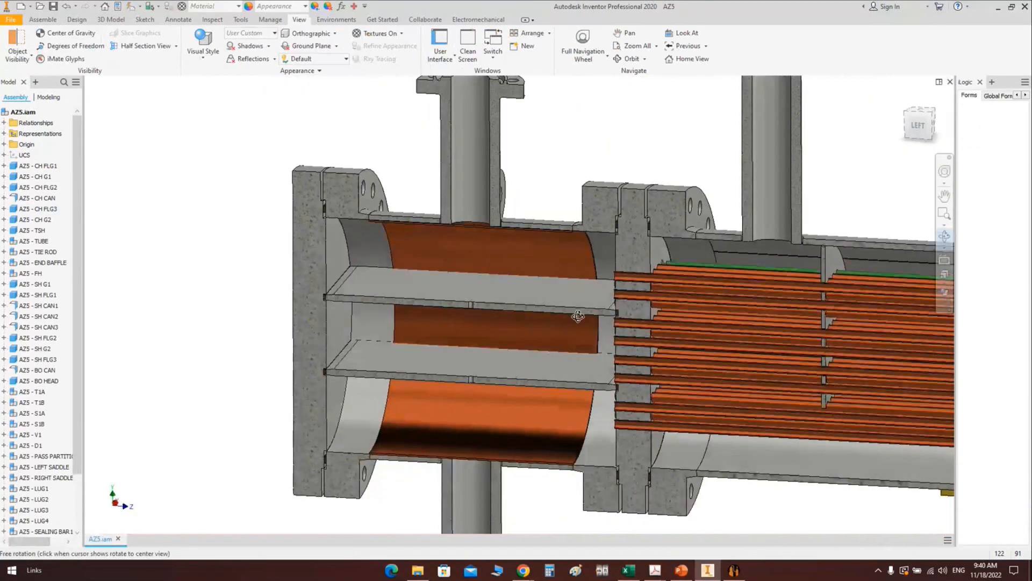
scroll(612, 222, "up", 4)
right_click(595, 180)
left_click(640, 182)
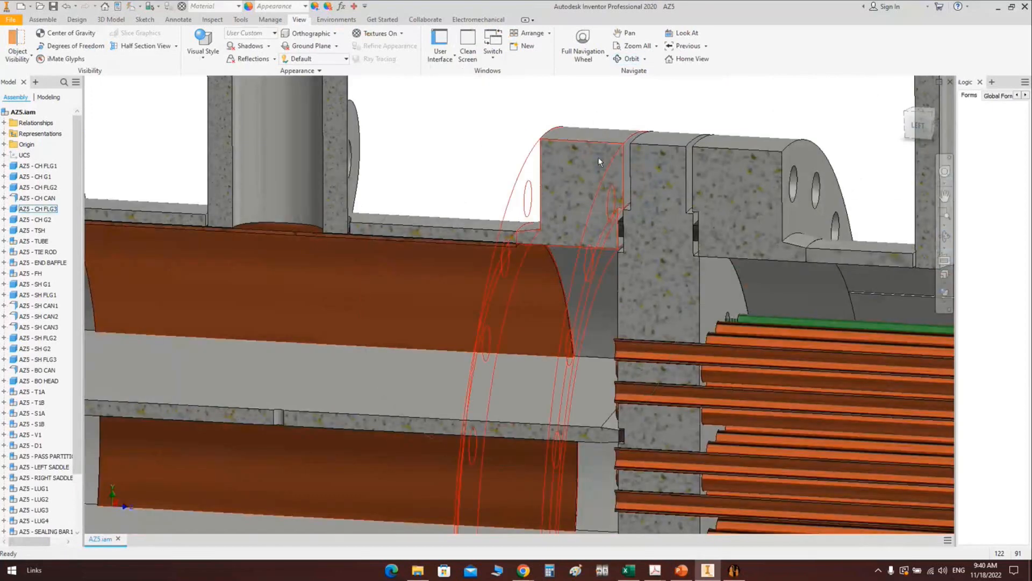
scroll(598, 166, "down", 3)
scroll(595, 156, "up", 3)
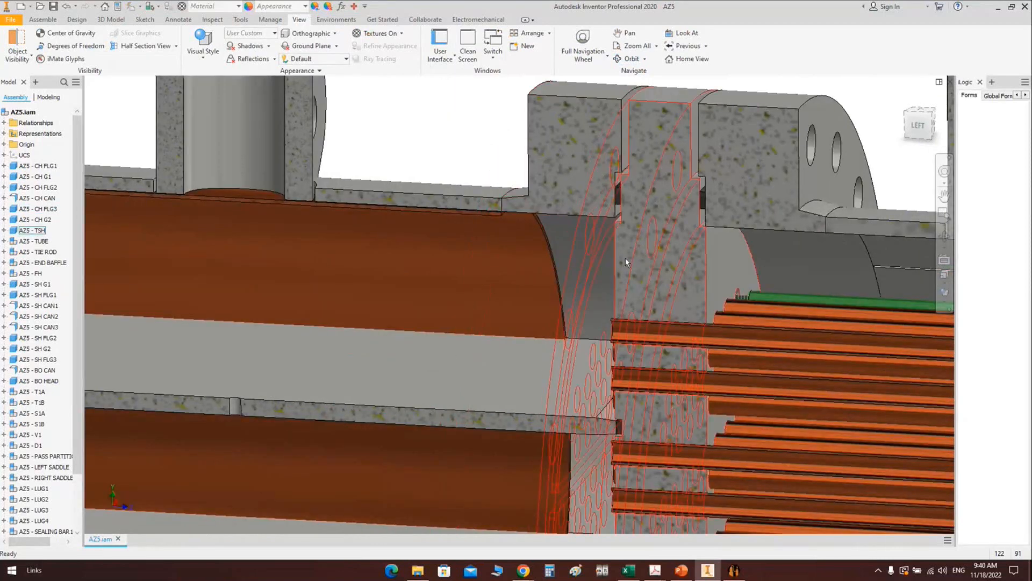
scroll(625, 257, "down", 3)
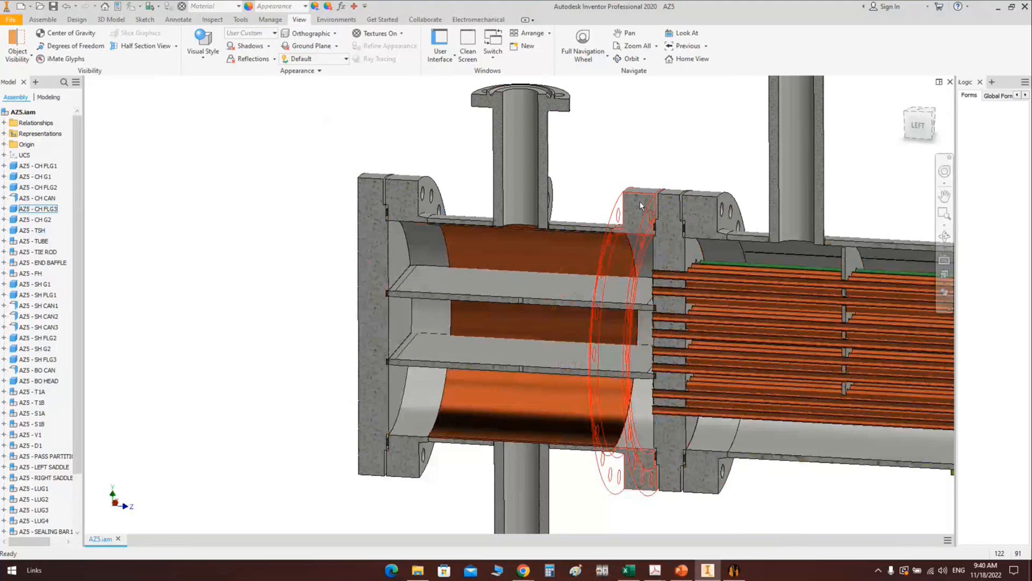
Step: Open the flange part AZ5 - CH FLG3 and create a work plane offset inward from its gasket seating face
double_click(639, 201)
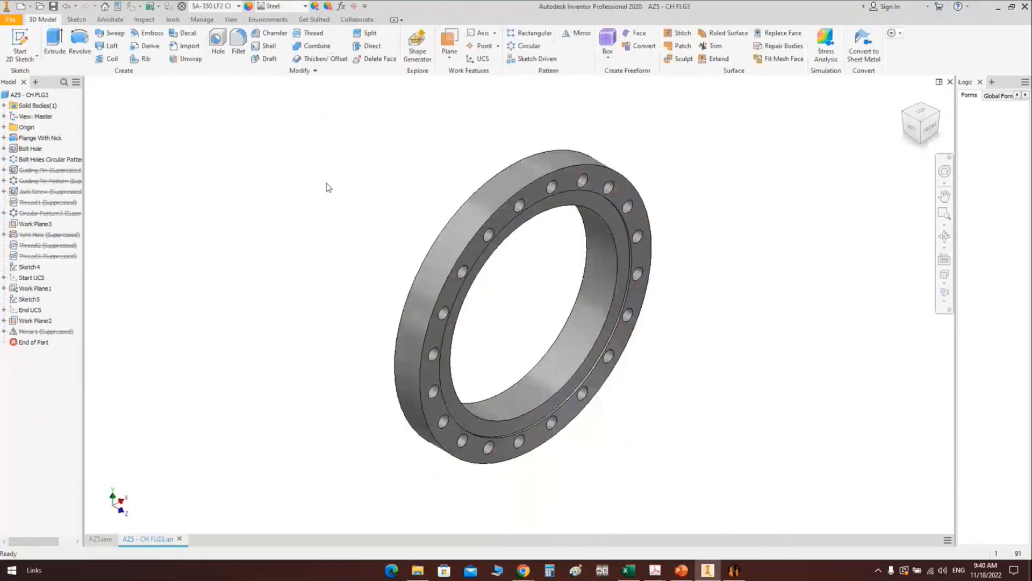
scroll(591, 226, "up", 4)
key("]")
left_click(587, 222)
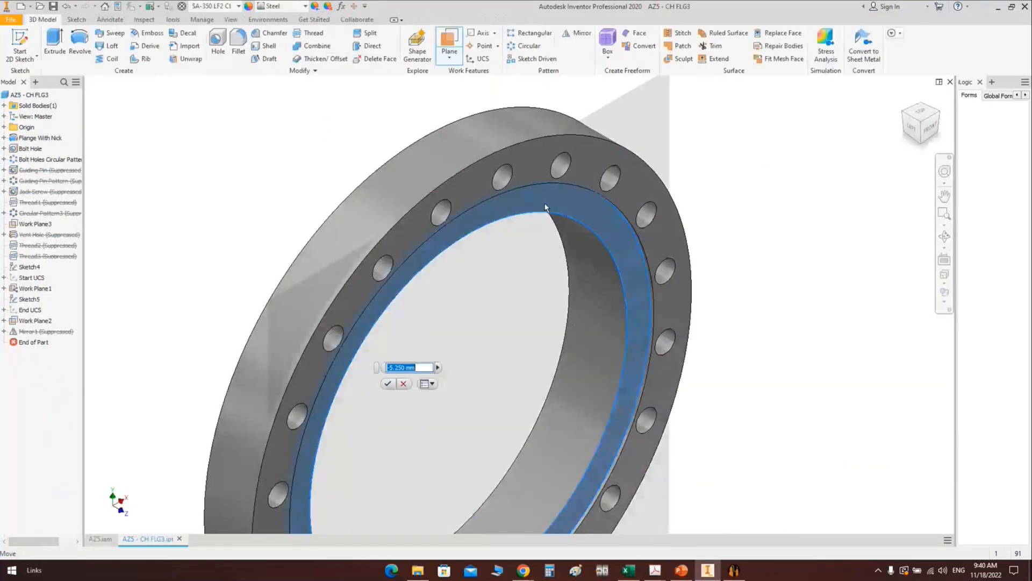
key("Return")
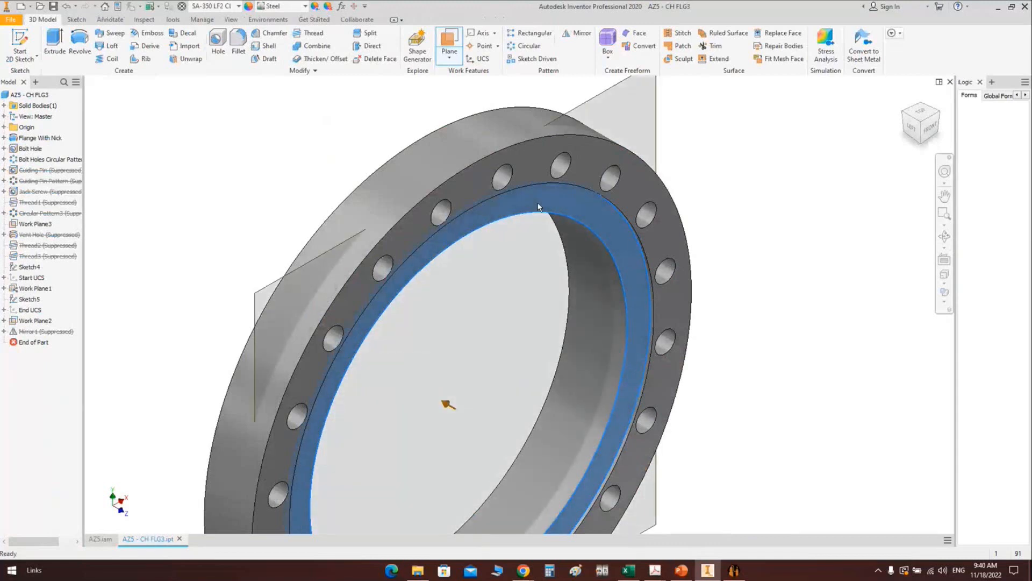
Step: Split the flange's solid into two bodies at the new offset work plane
left_click(376, 39)
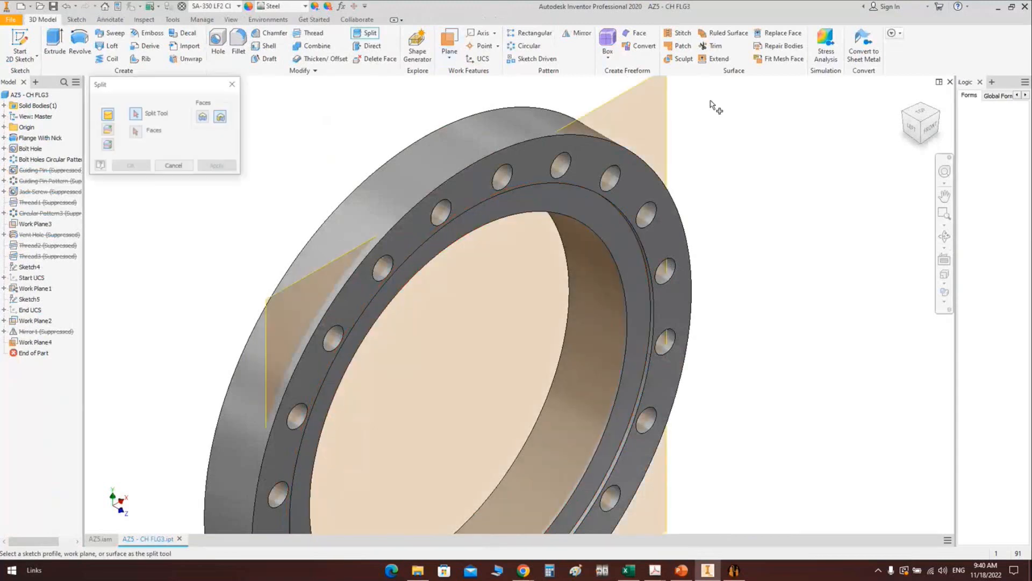
left_click(106, 145)
left_click(130, 166)
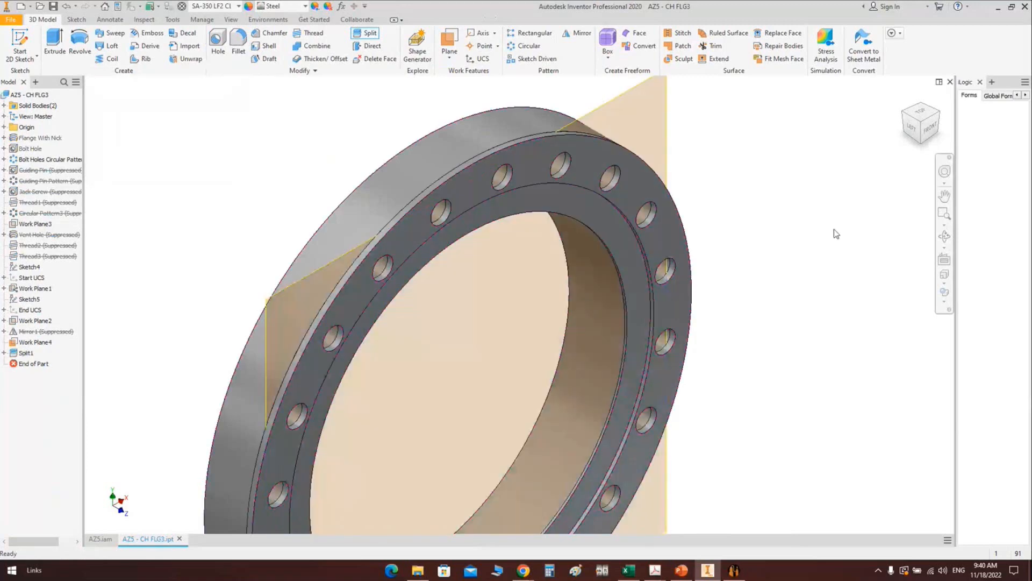
left_click(945, 236)
scroll(505, 314, "down", 2)
left_click_drag(468, 317, 507, 262)
key("Escape")
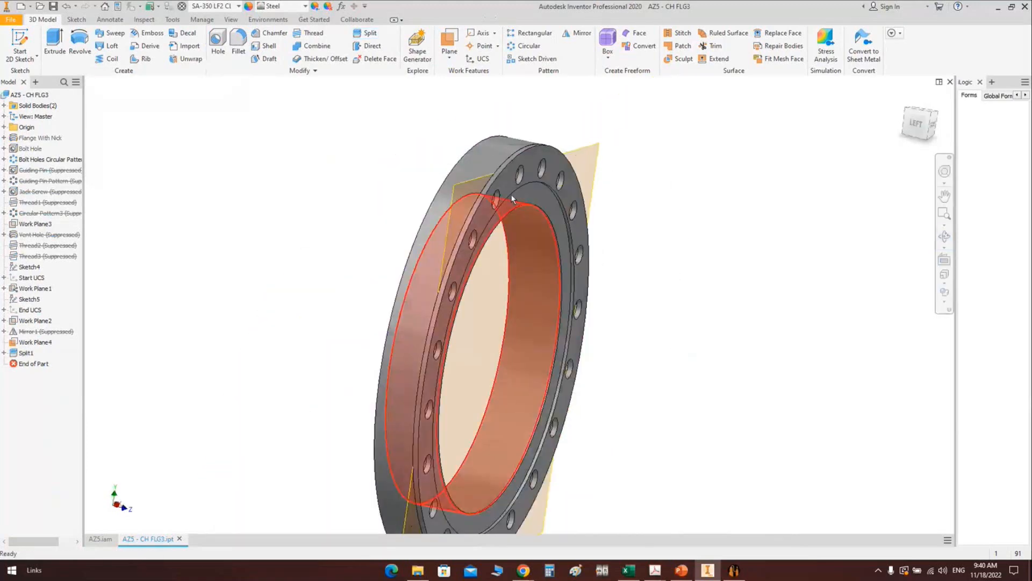
Step: Set the body appearance of the thin gasket-side slice to Copper - Polished and hide the offset work plane
left_click(4, 105)
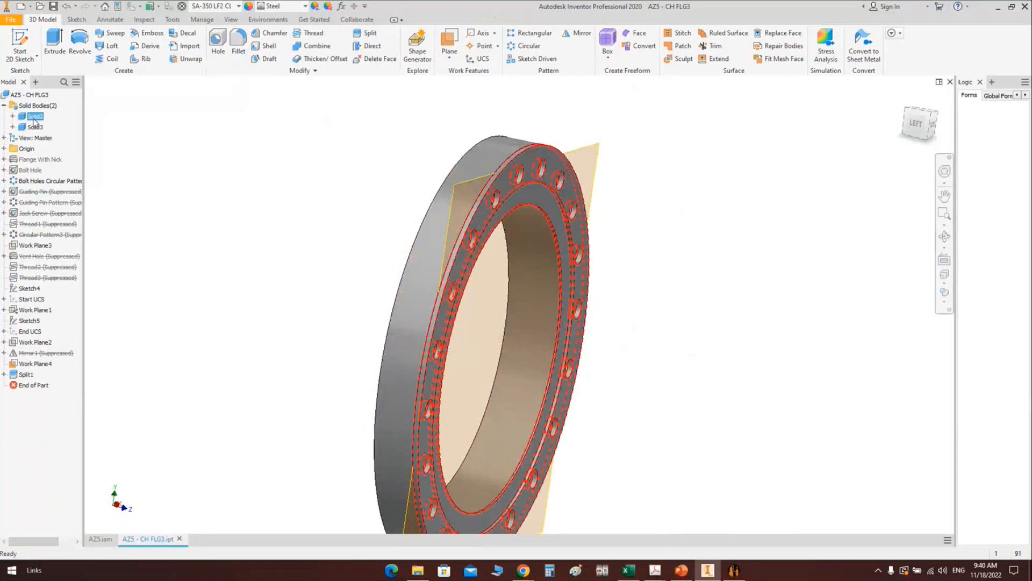
right_click(33, 121)
left_click(74, 260)
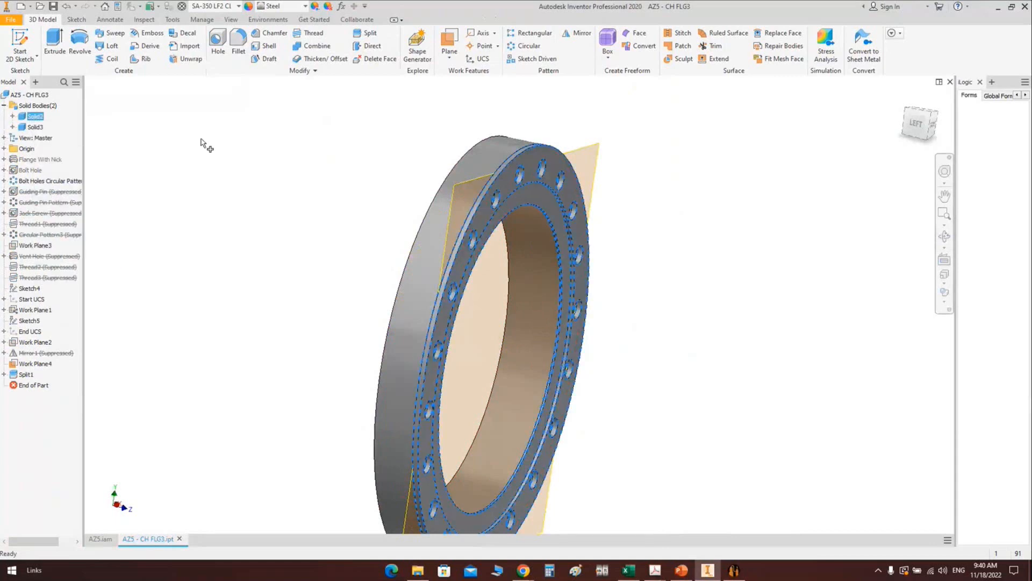
left_click(150, 230)
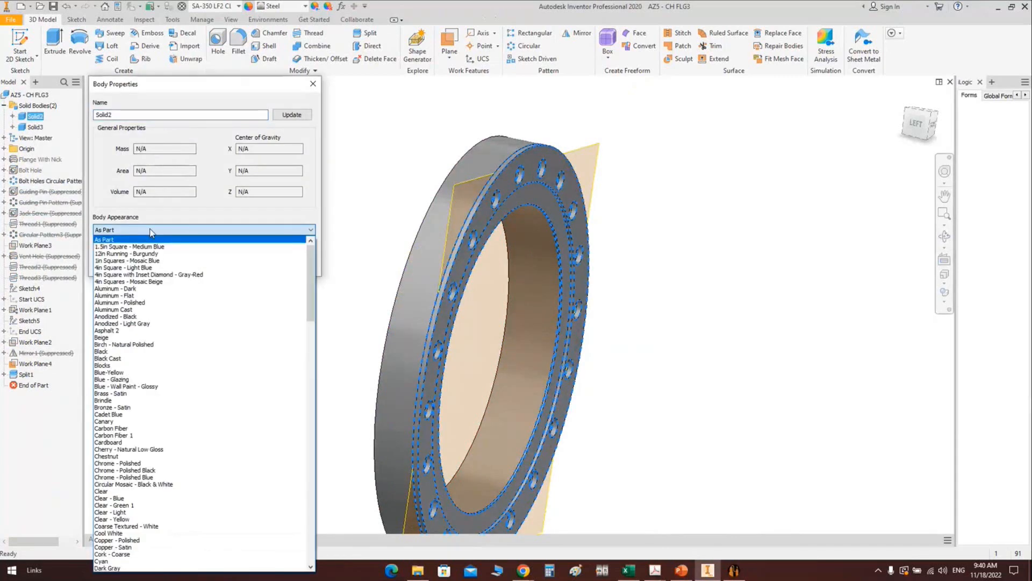
key("c")
key("c")
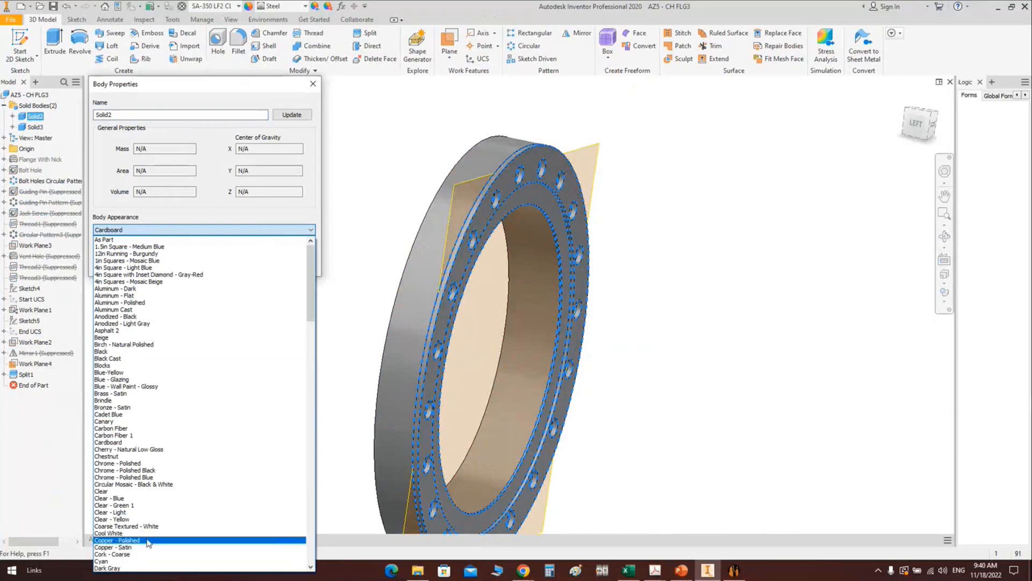
left_click(148, 540)
left_click(252, 265)
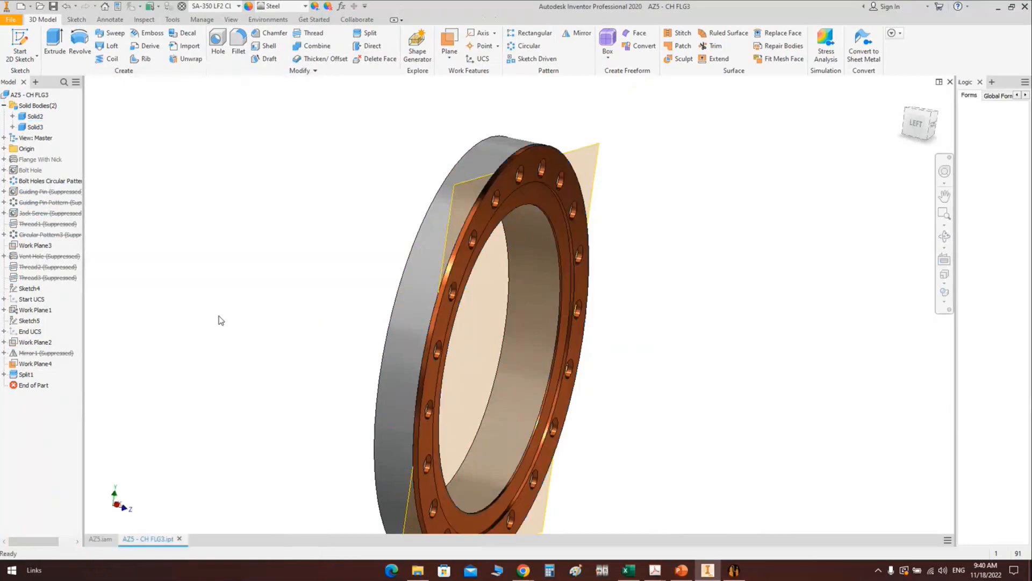
right_click(602, 145)
left_click(631, 161)
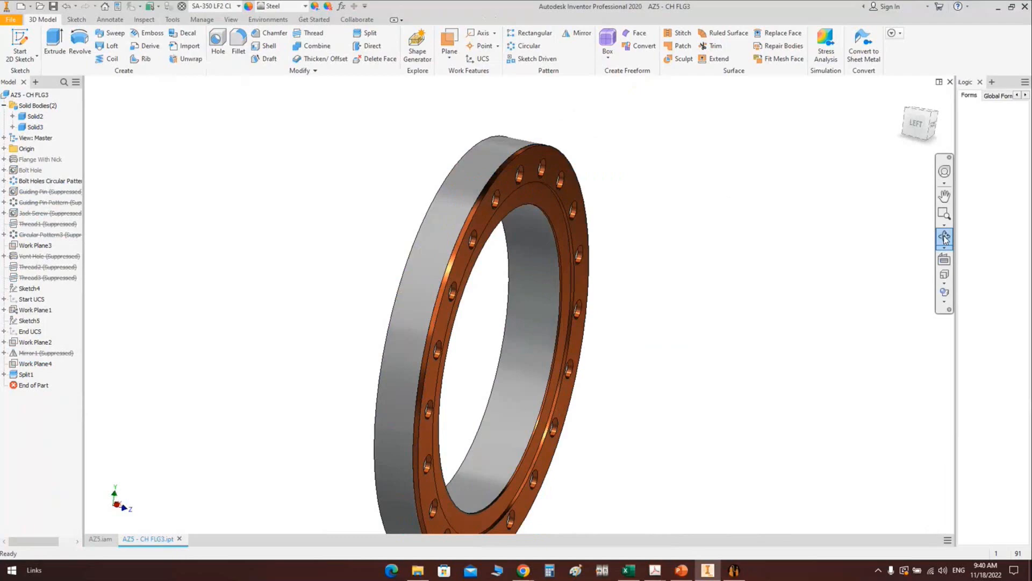
Step: Start a sketch on the flange's YZ plane and slice the graphics at the sketch plane
left_click(945, 239)
mouse_move(469, 334)
left_mouse_down()
mouse_move(511, 337)
mouse_move(526, 359)
mouse_move(476, 334)
left_mouse_up()
scroll(528, 260, "down", 4)
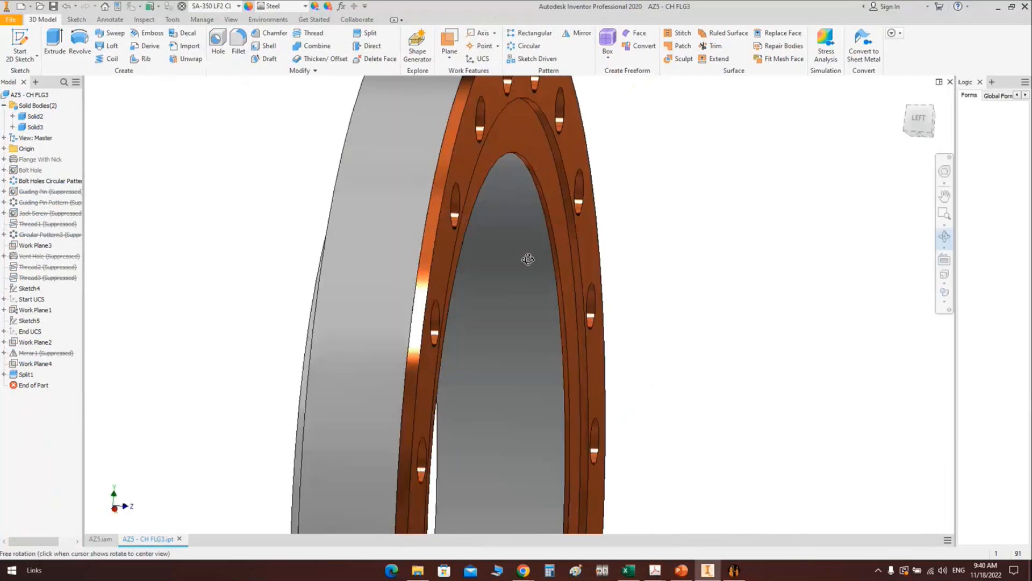
left_click_drag(528, 259, 508, 139)
middle_click_drag(500, 161, 535, 115)
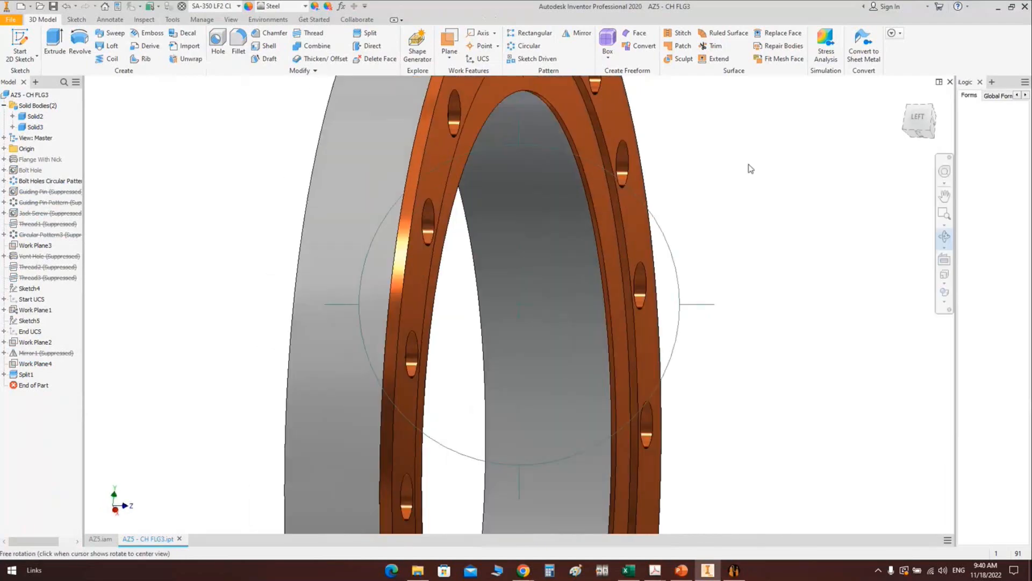
key("Escape")
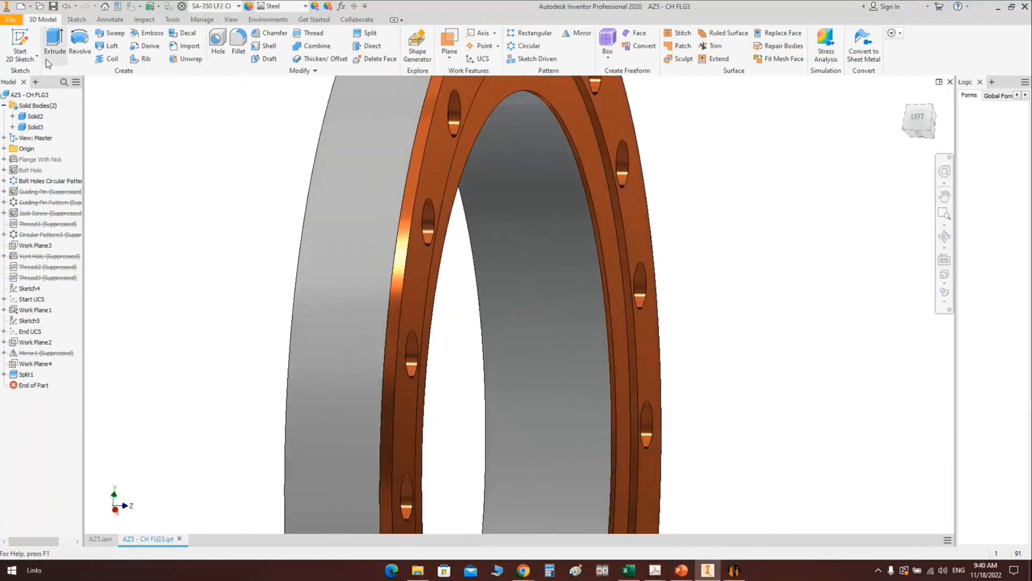
left_click(5, 149)
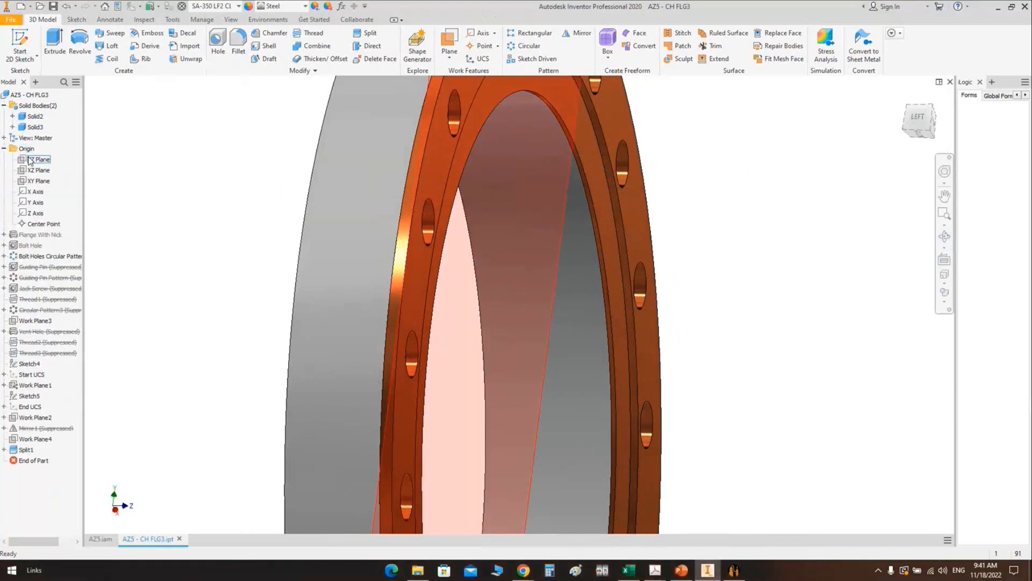
key("s")
left_click(43, 160)
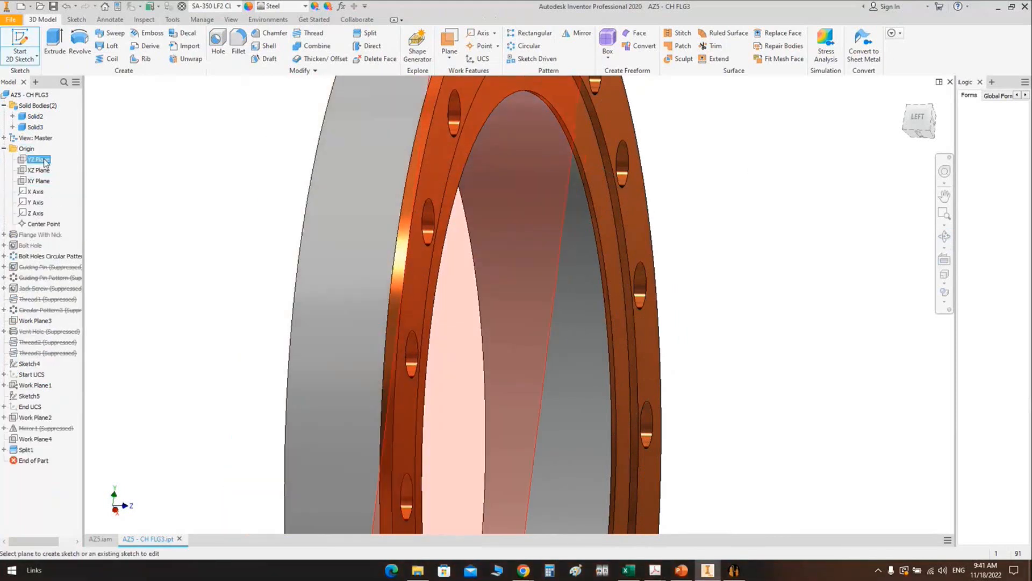
left_click(45, 160)
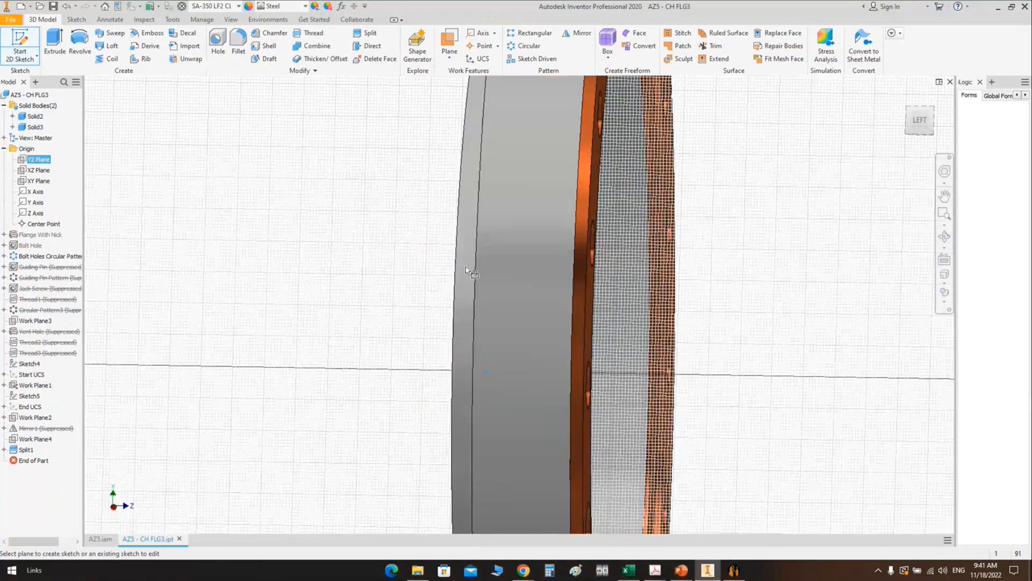
right_click(825, 215)
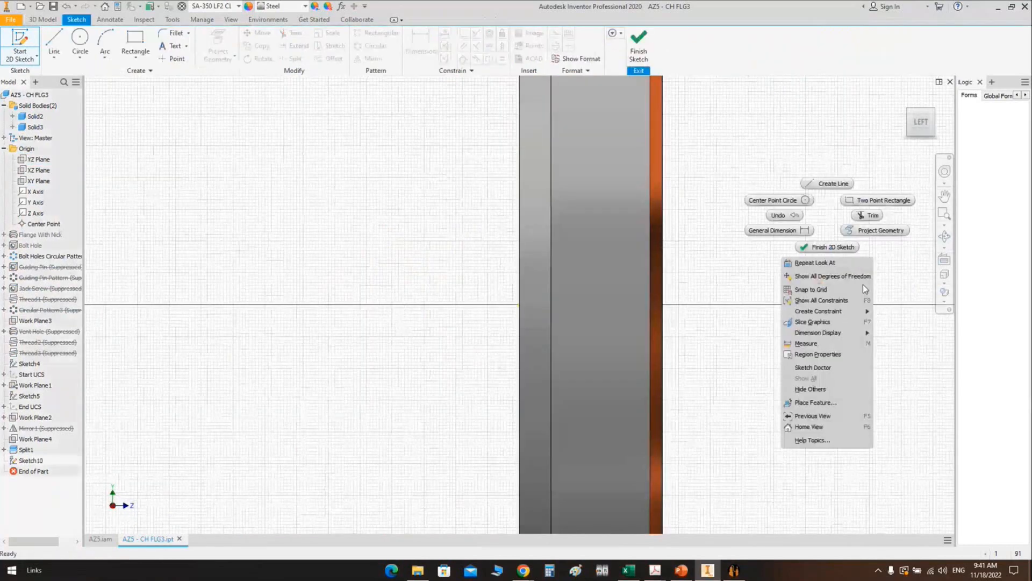
left_click(864, 324)
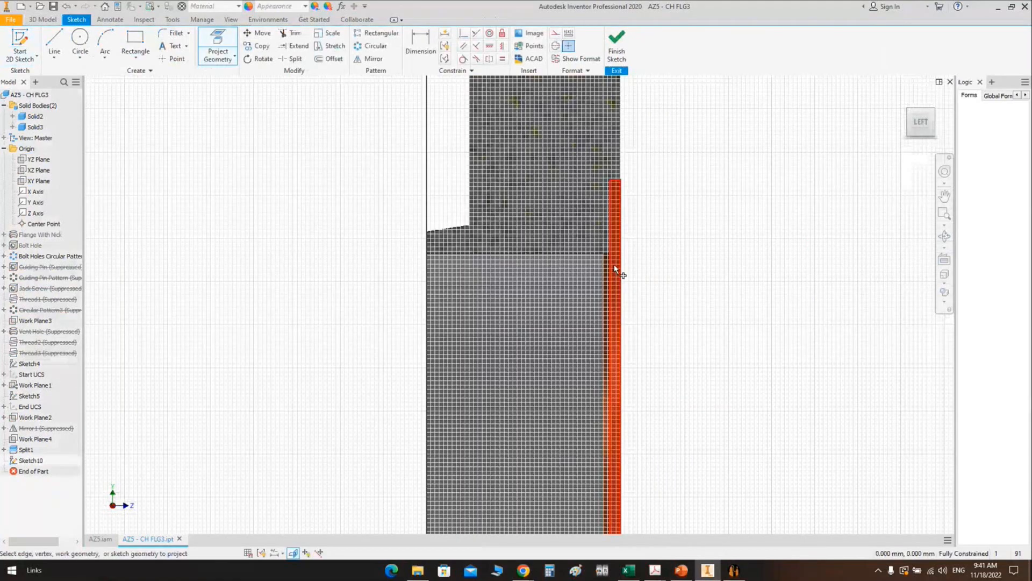
Step: Dimension the thickness of the sketched rectangle along the flange's bore as 3 mm
scroll(616, 269, "up", 3)
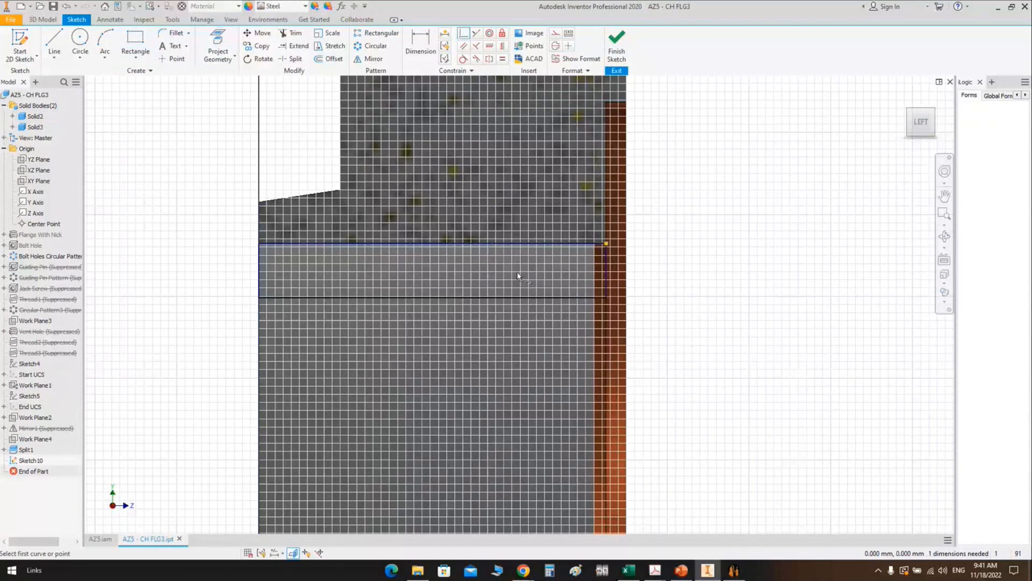
key("d")
left_click(258, 272)
left_click(236, 269)
type("3")
key("Return")
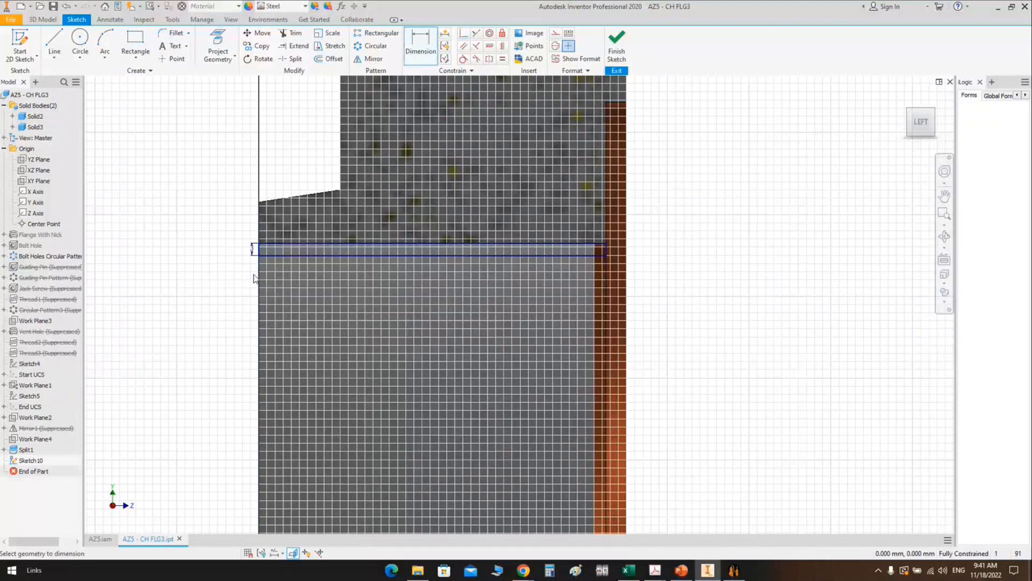
key("F6")
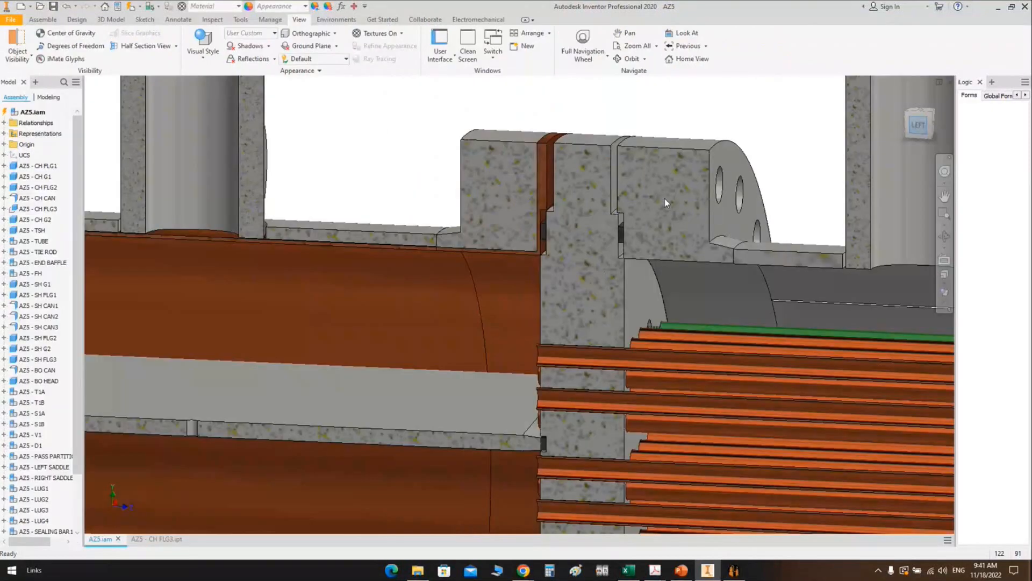
Step: Examine in the sectioned AZ5 assembly how the flange's bore and face overlay meets the gasket and the tubesheet
scroll(537, 285, "up", 5)
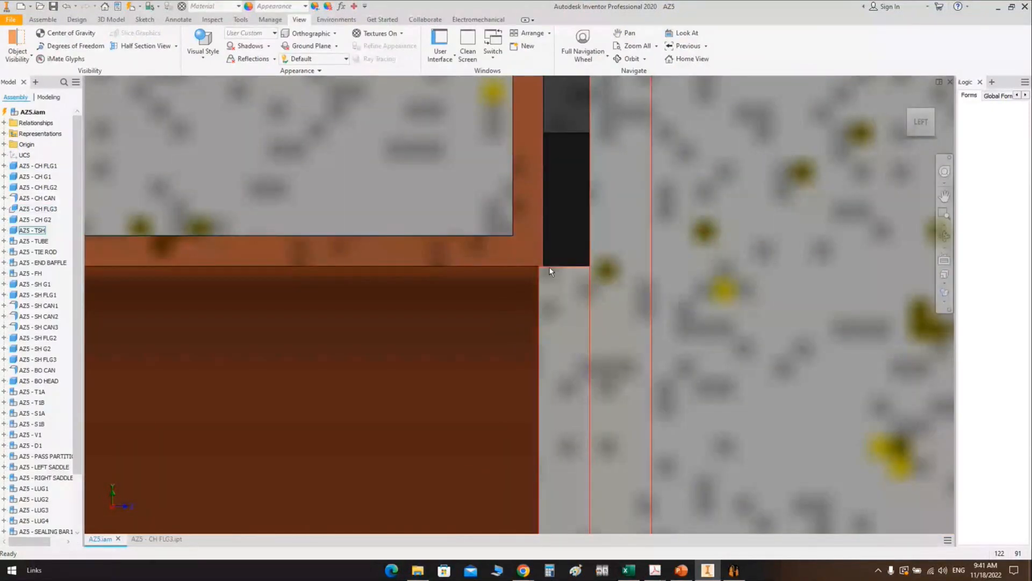
scroll(550, 272, "down", 3)
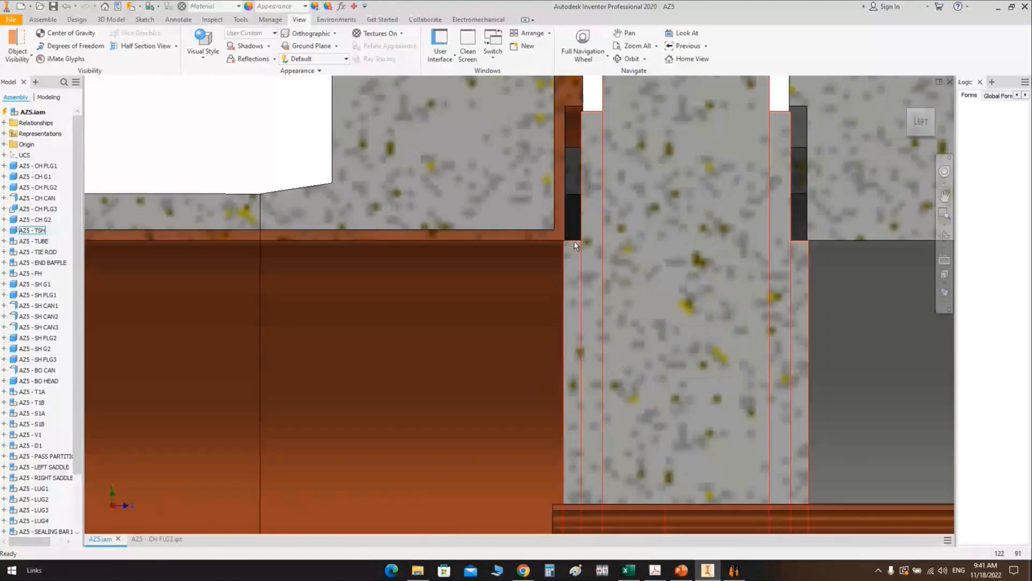
scroll(575, 245, "down", 2)
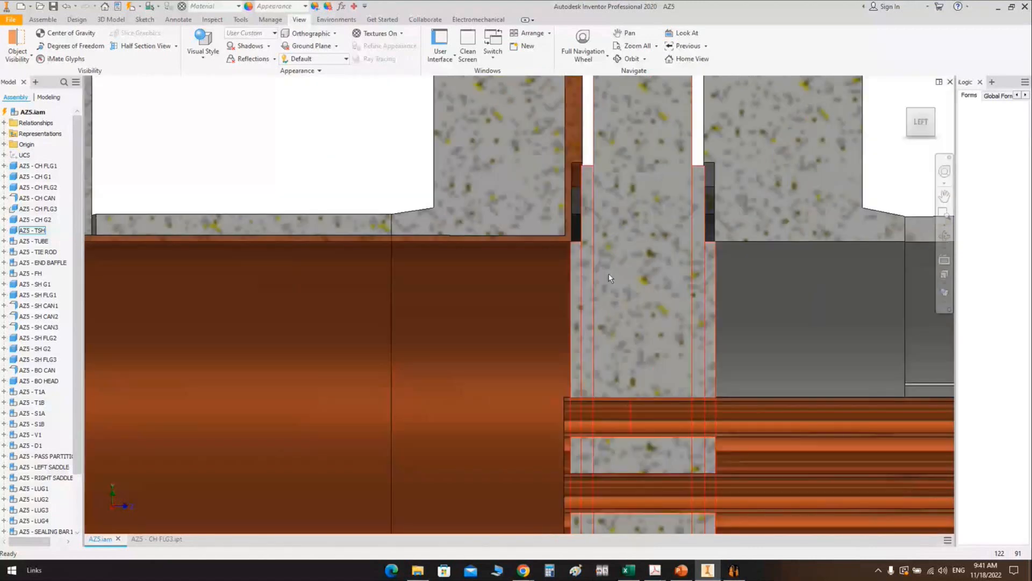
scroll(585, 251, "up", 2)
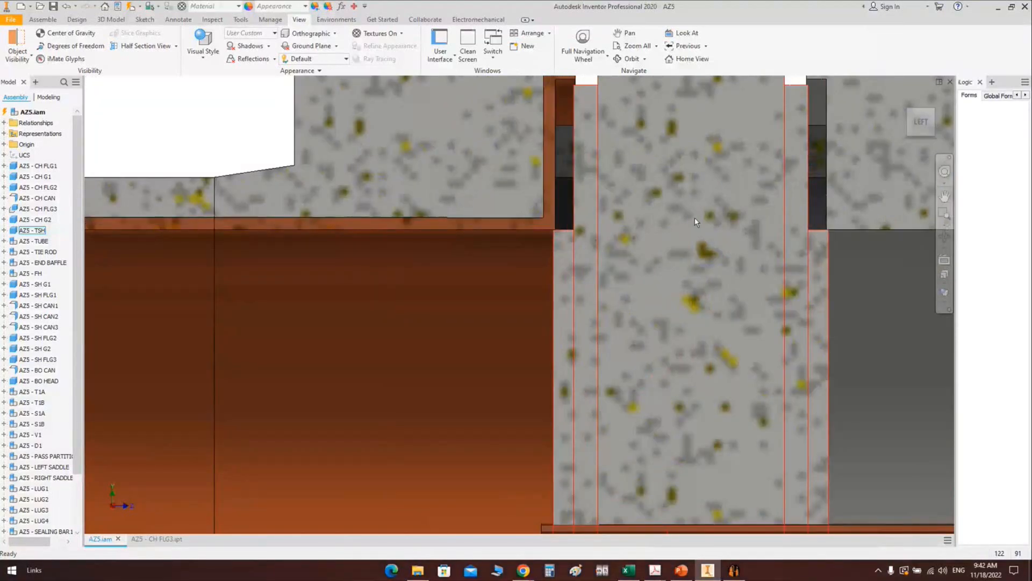
scroll(697, 222, "down", 3)
middle_click_drag(697, 222, 592, 206)
scroll(593, 207, "up", 2)
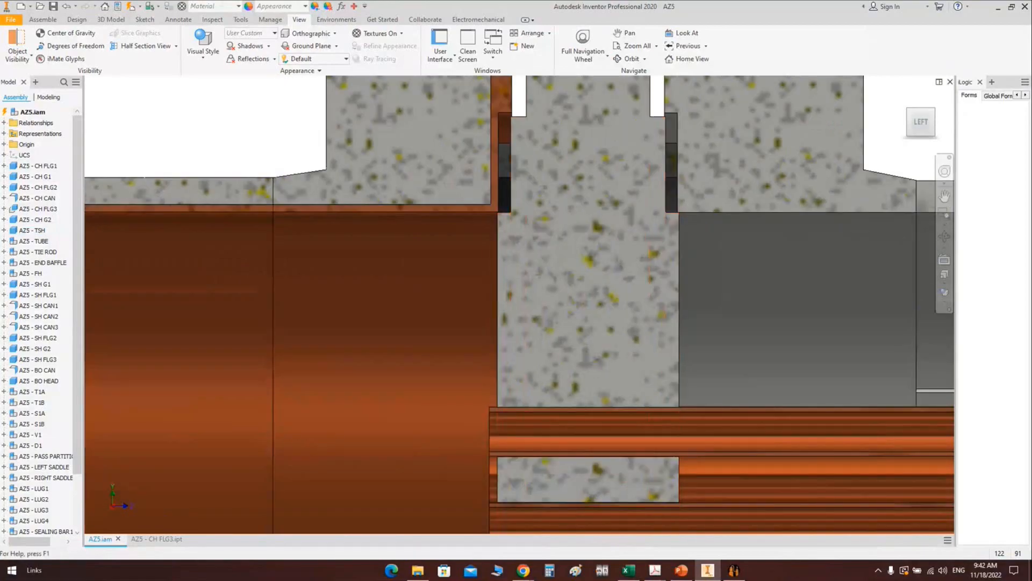
Step: Switch to Static Equipment Generator and set the tubesheet TSH's left and right inner diameters to 457 mm
key("alt+Tab")
left_click(50, 247)
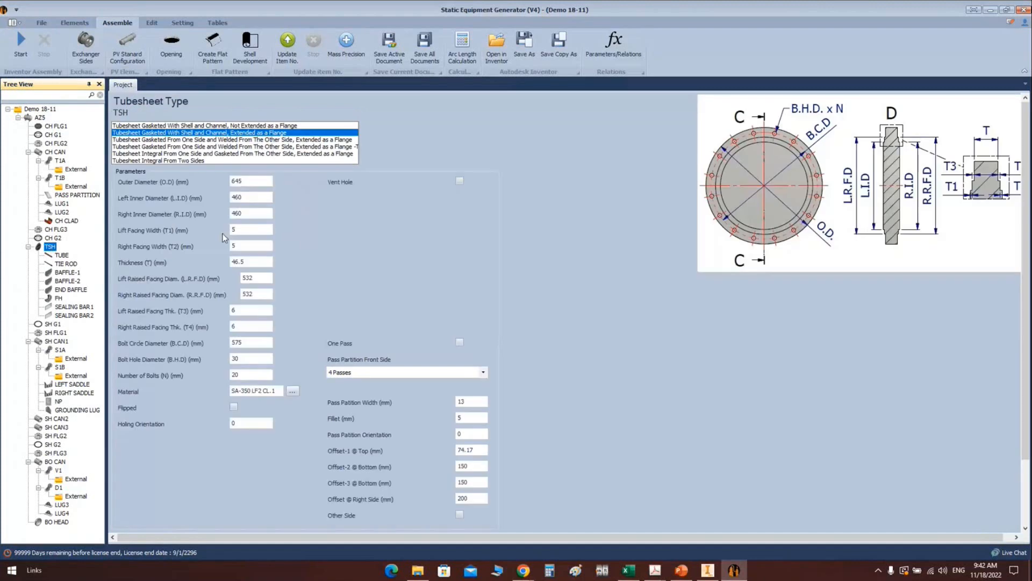
double_click(238, 197)
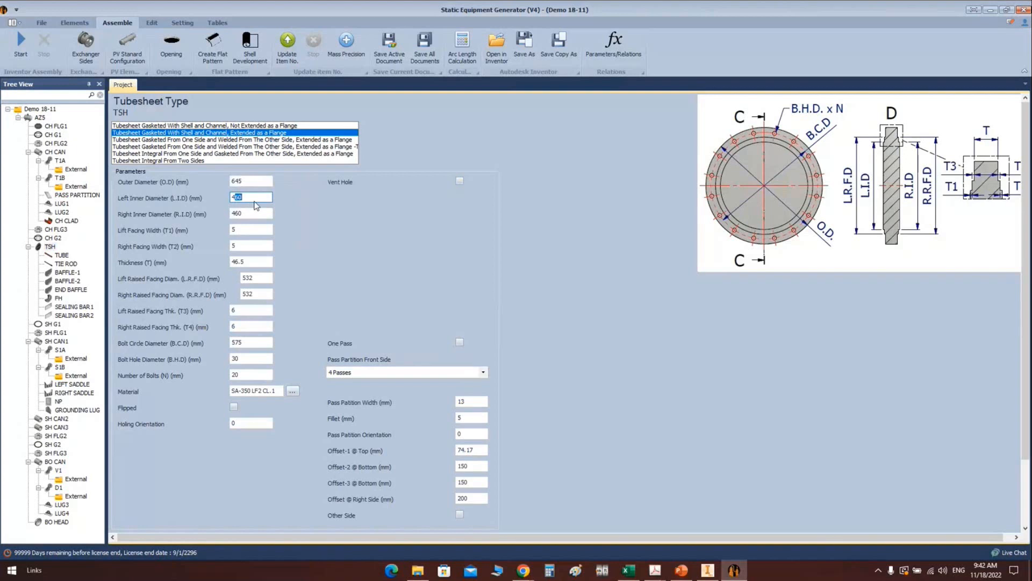
type("457")
double_click(269, 214)
type("457")
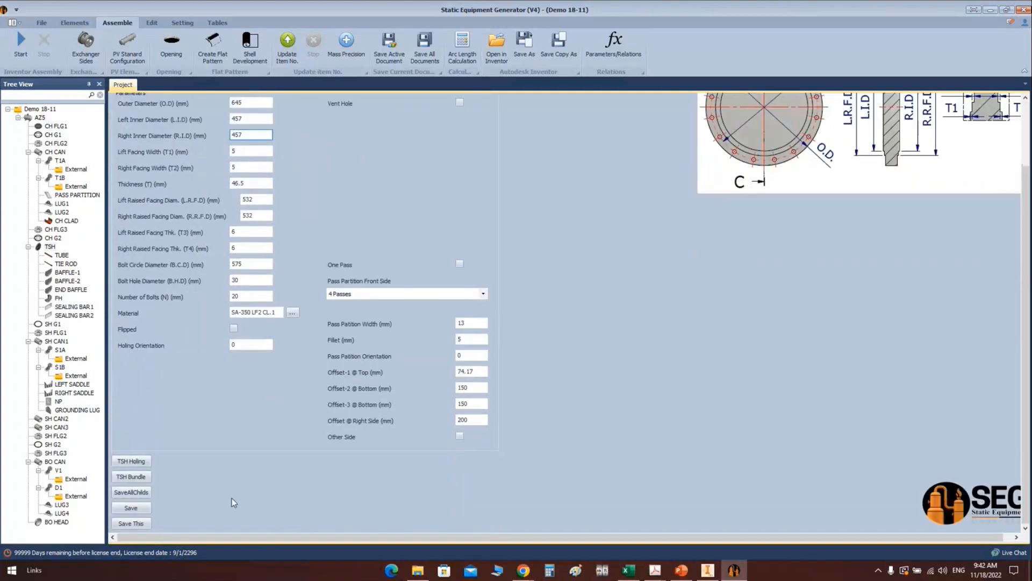
Step: Save the tubesheet's parameters, start the assembly update and switch to Inventor
left_click(131, 523)
left_click(21, 46)
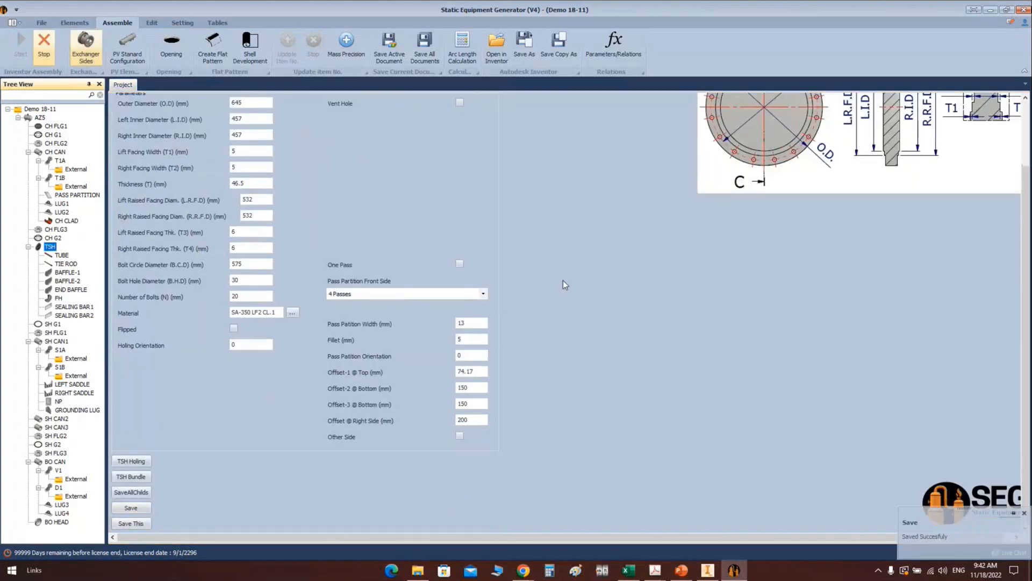
left_click(708, 570)
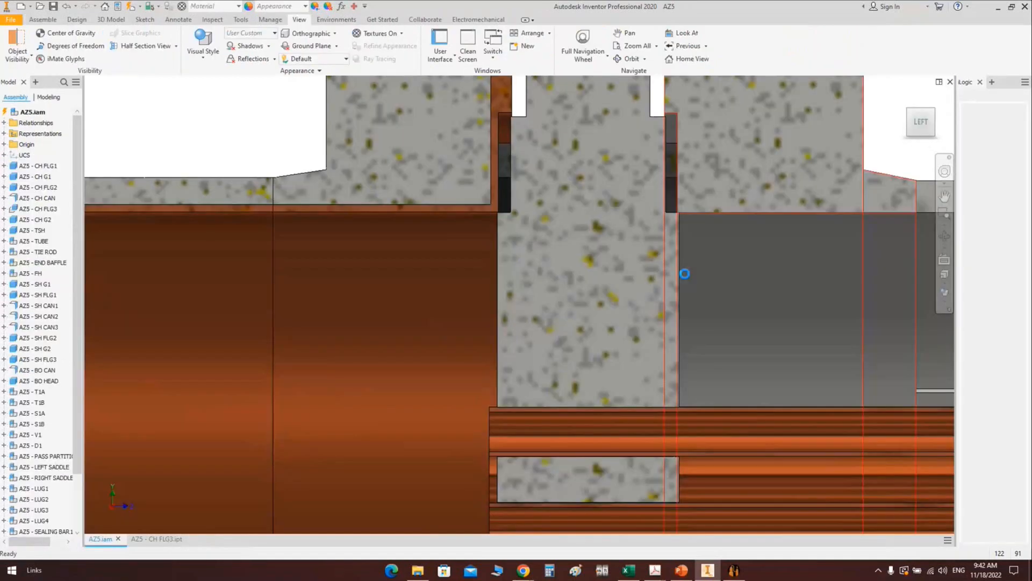
Step: Examine the updated tubesheet's section where it meets the gasket and the channel flange overlay
middle_click(685, 273)
middle_click(684, 273)
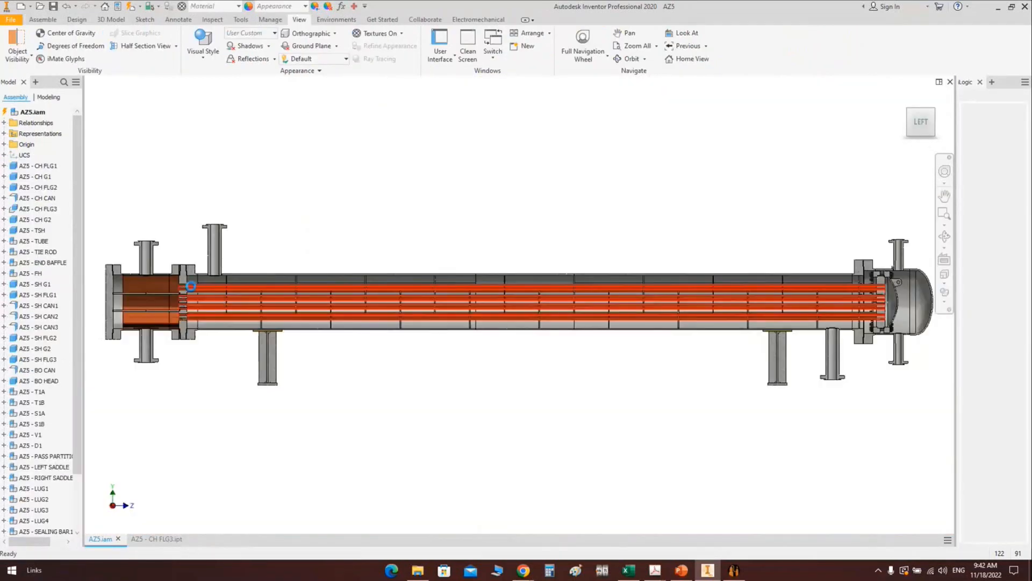
scroll(183, 276, "up", 10)
middle_click_drag(182, 276, 249, 263)
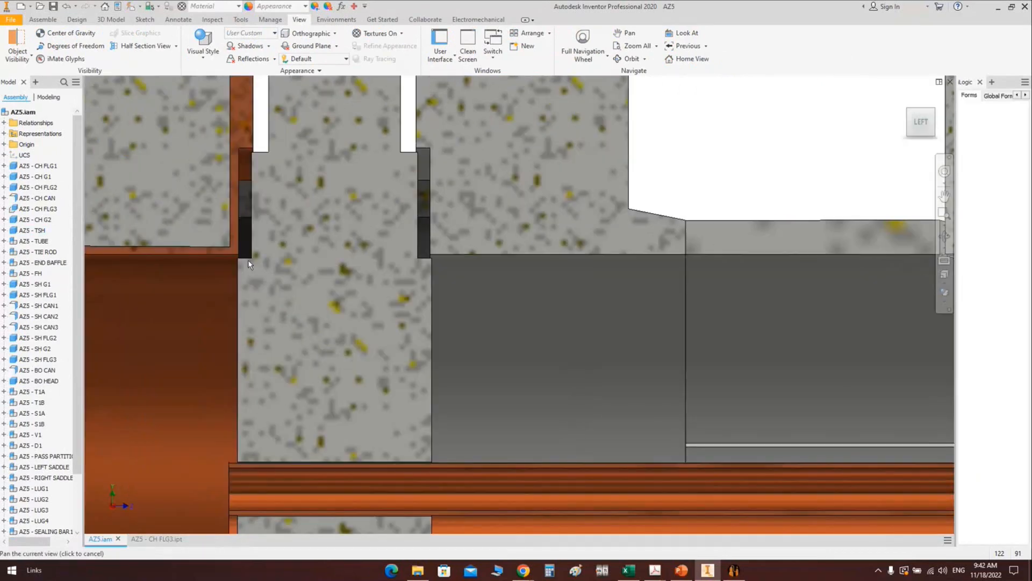
scroll(287, 260, "down", 5)
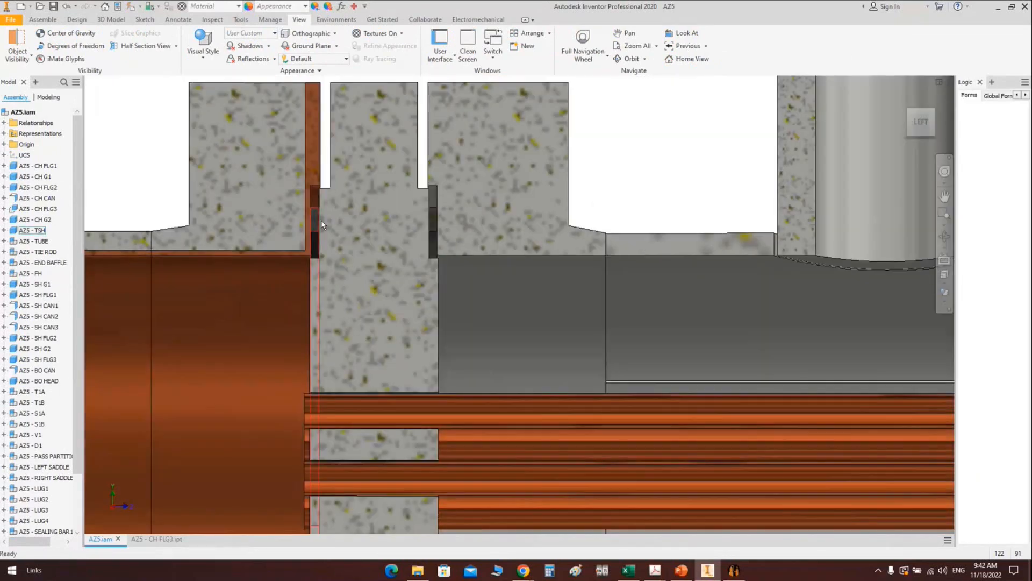
middle_click_drag(321, 220, 340, 164)
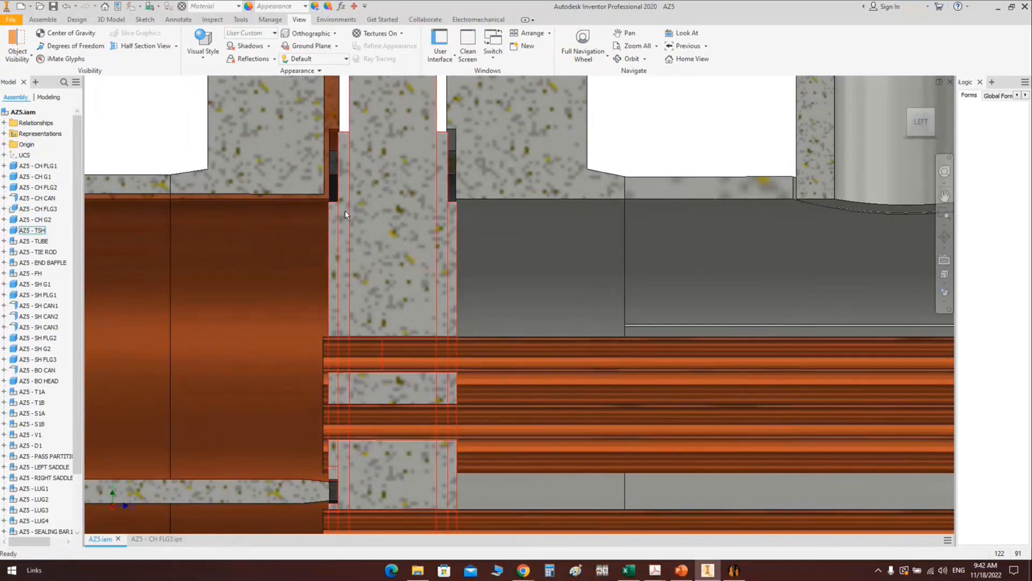
scroll(349, 130, "up", 3)
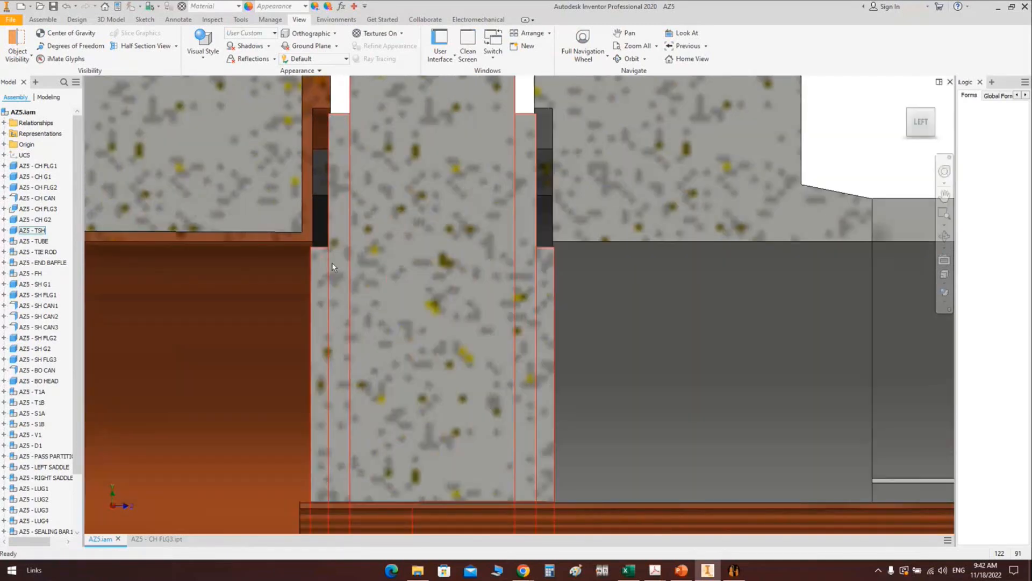
scroll(332, 267, "down", 3)
Step: Open the tubesheet part AZ5 - TSH from the assembly and show its channel side with the pass partition grooves
left_click(945, 237)
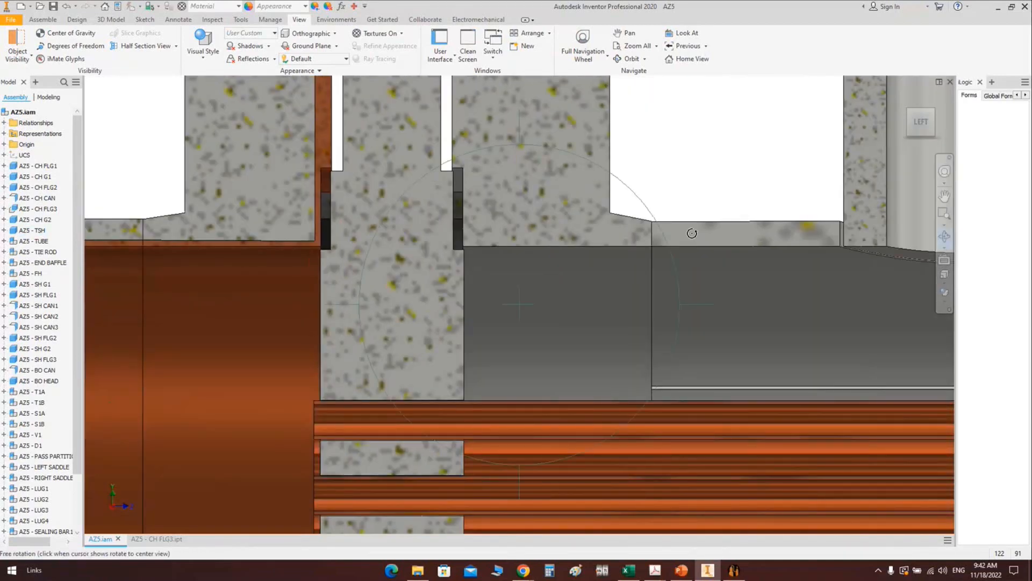
left_click_drag(692, 233, 425, 169)
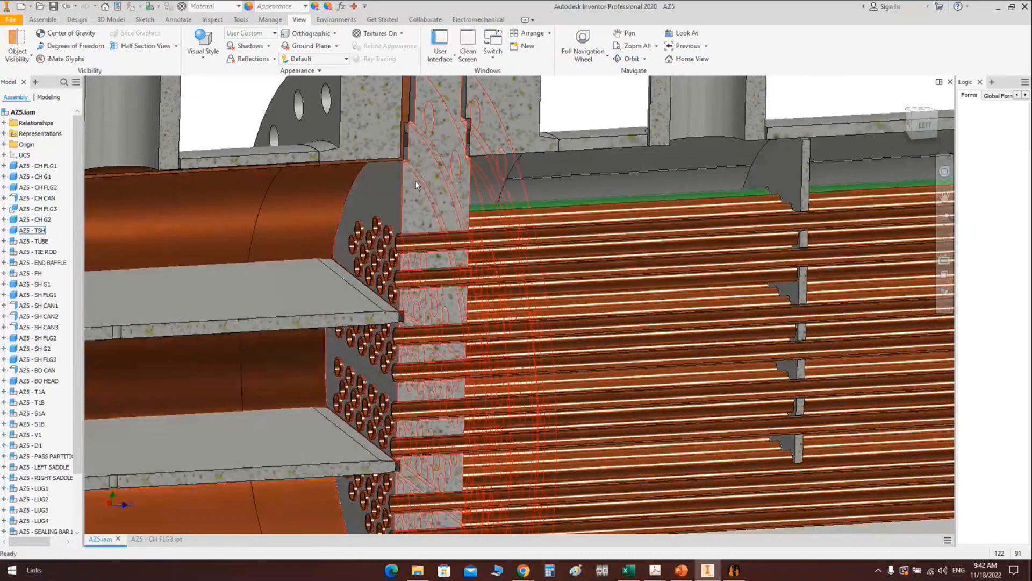
right_click(425, 169)
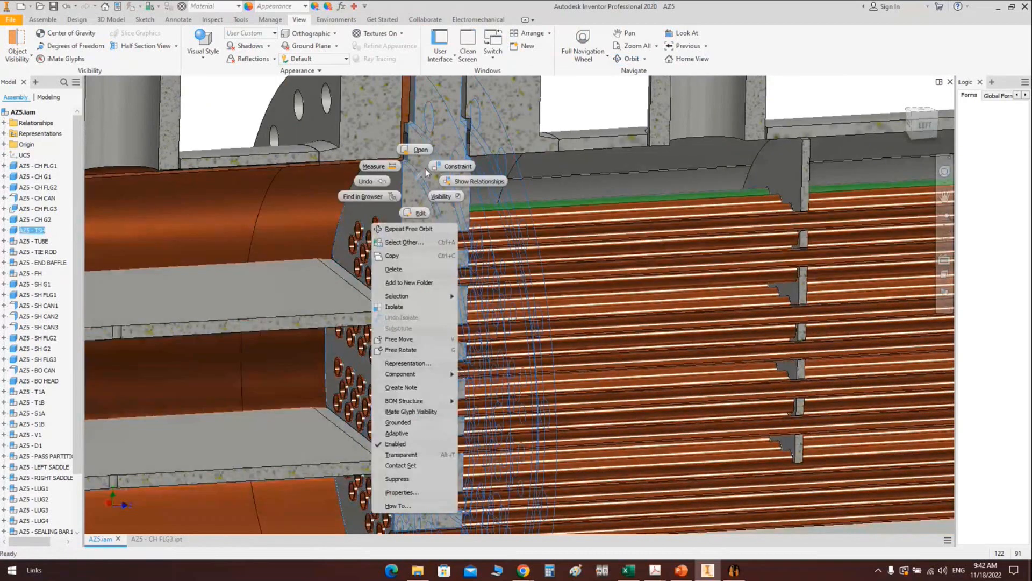
left_click(417, 150)
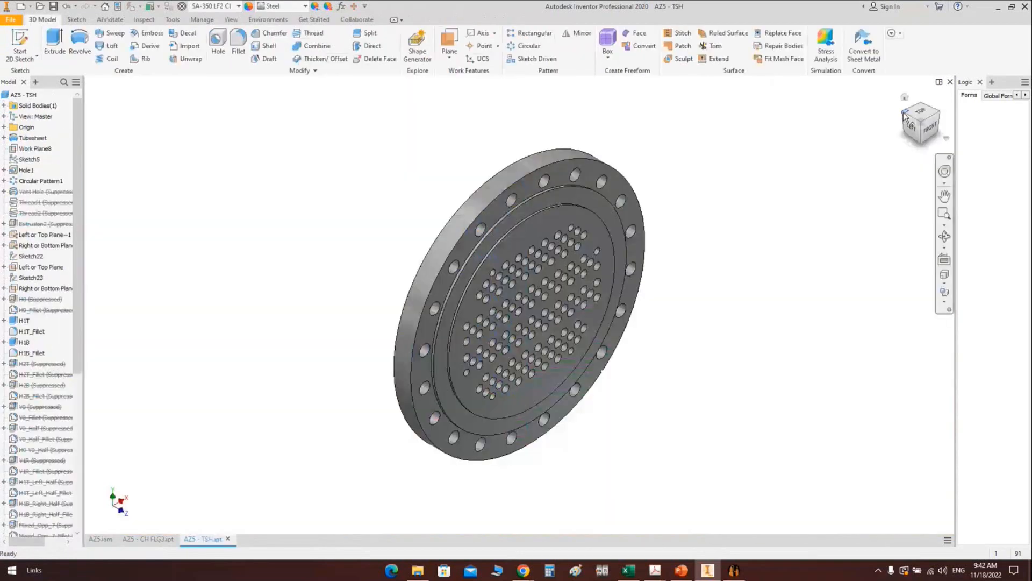
left_click(905, 117)
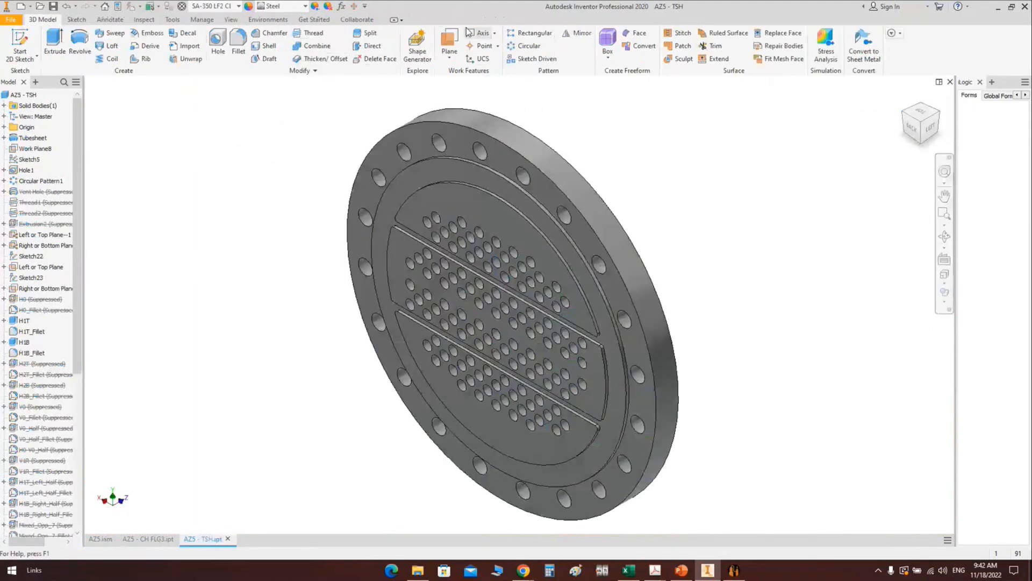
left_click(450, 42)
left_click(475, 174)
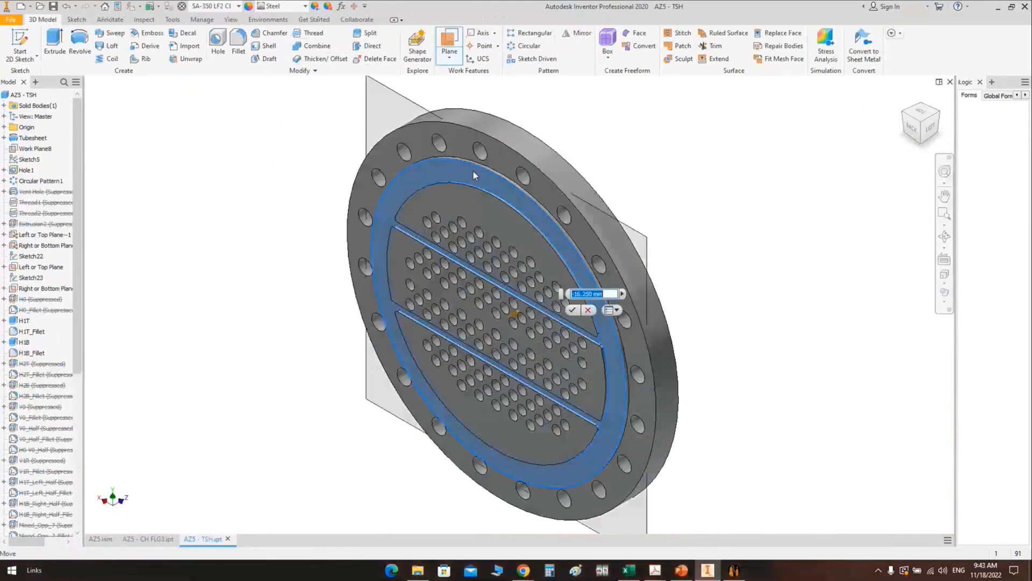
key("Escape")
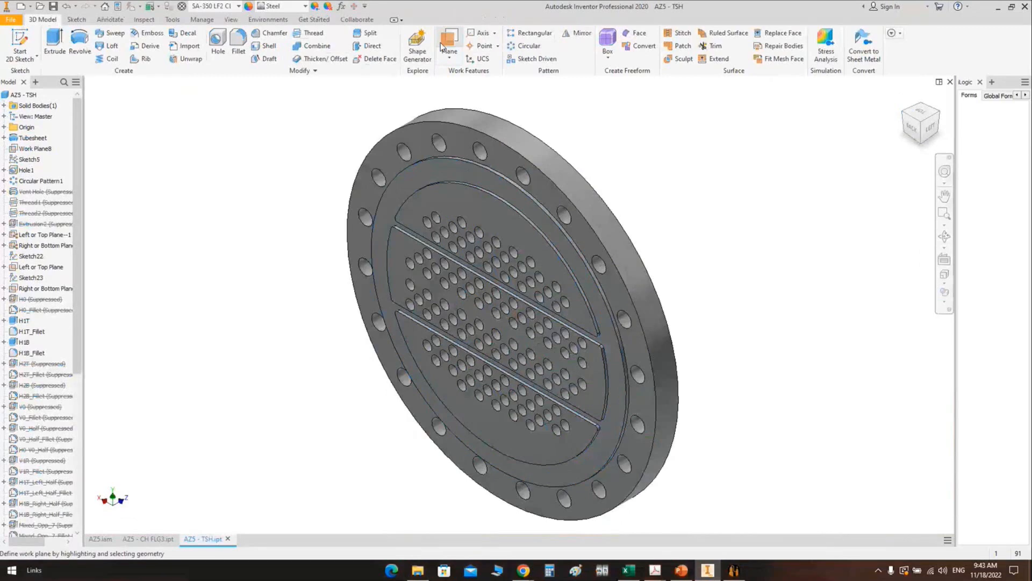
Step: Create an offset work plane from the tubesheet's outer bolting face on the channel side
left_click(442, 44)
left_click(503, 159)
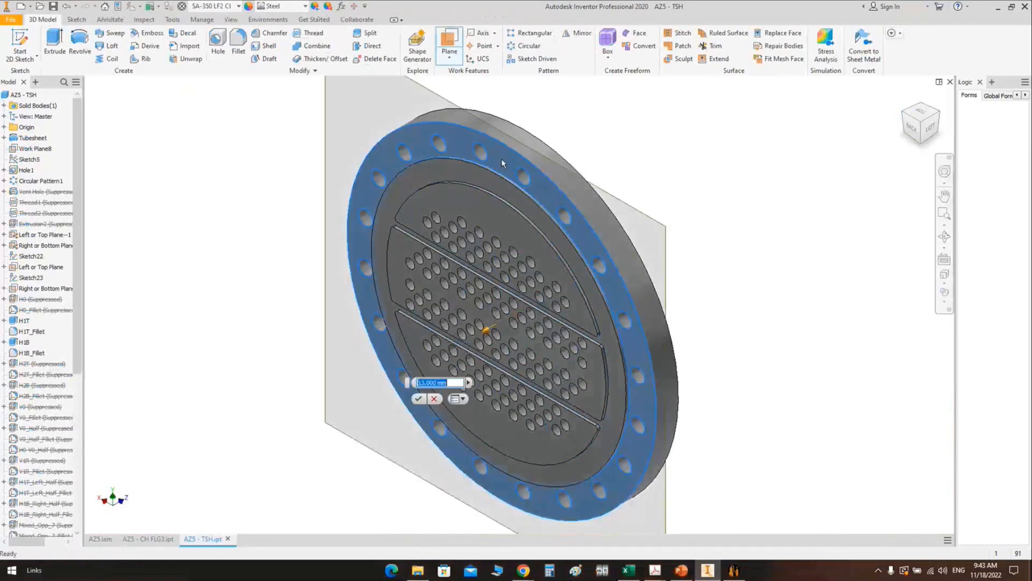
key("Return")
Step: Split the tubesheet solid into two bodies along the offset work plane on its channel side
left_click(370, 33)
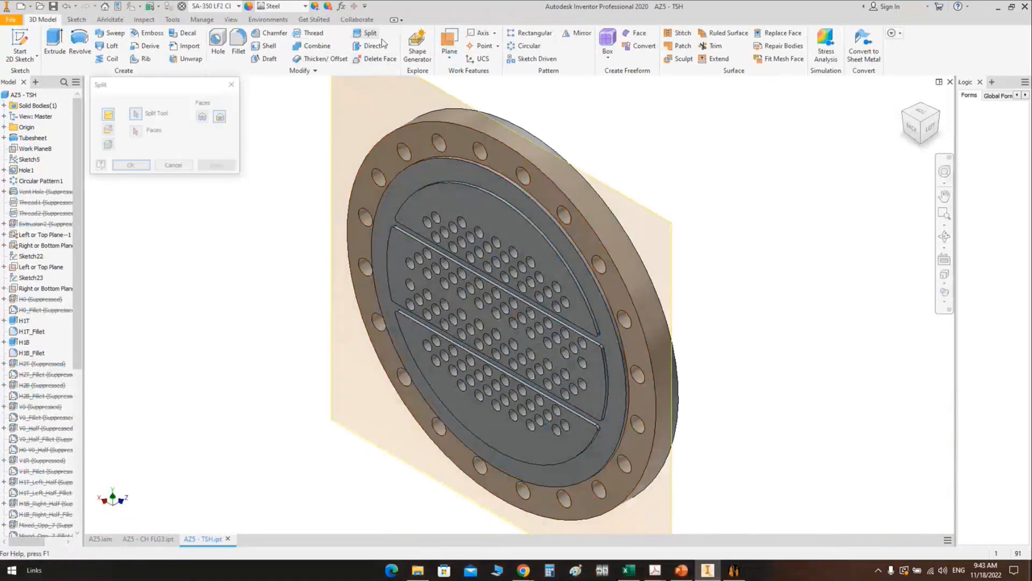
left_click(106, 146)
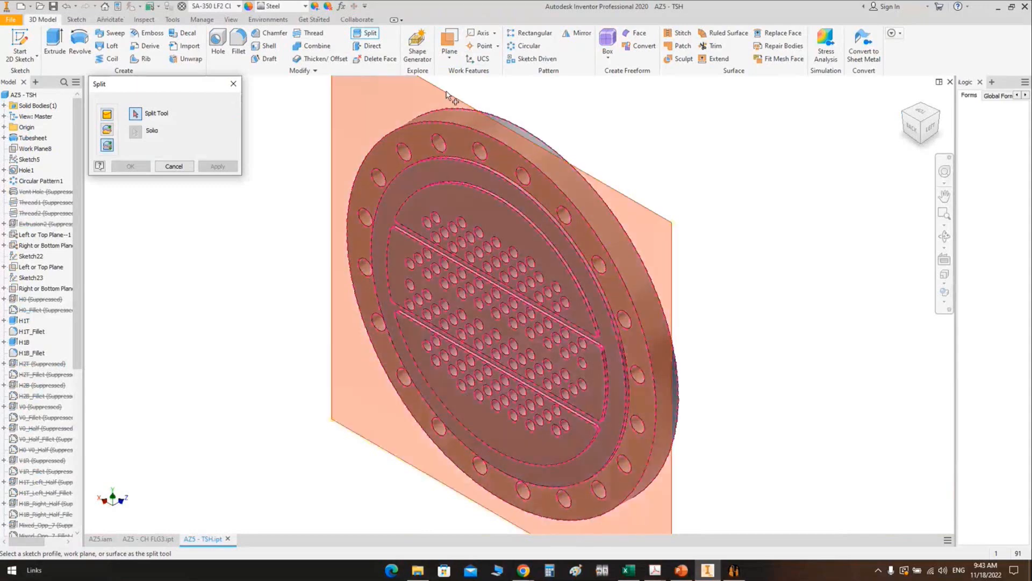
left_click(334, 185)
left_click(130, 166)
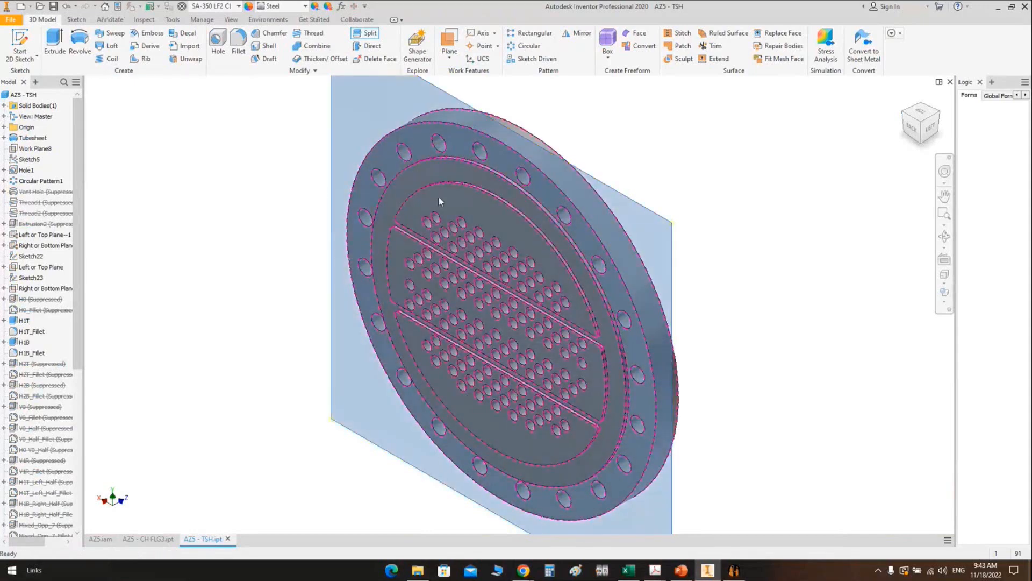
Step: Set the channel-side body's appearance to Copper - Polished and hide the tubesheet's work plane
left_click(35, 116)
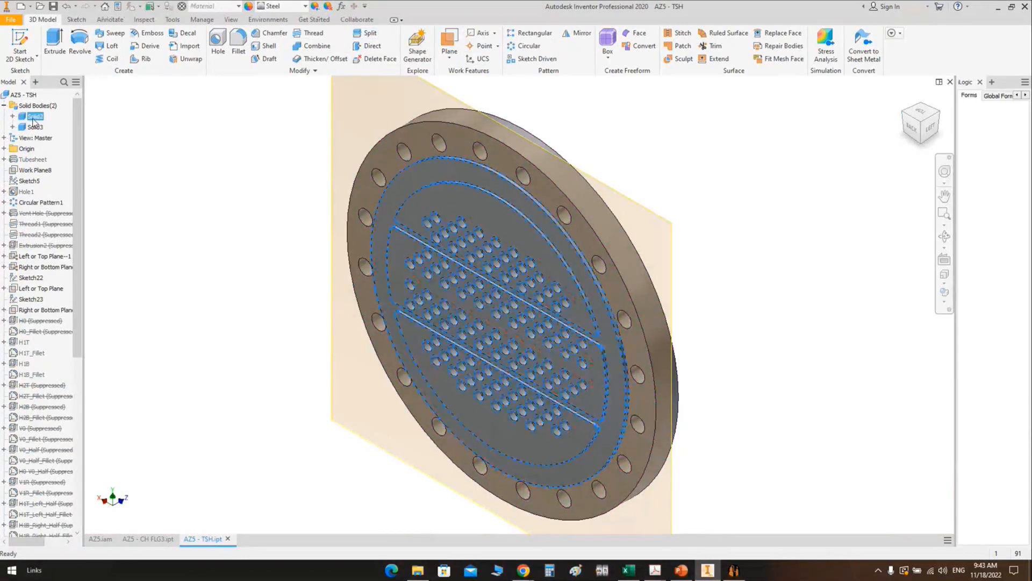
right_click(32, 117)
left_click(65, 269)
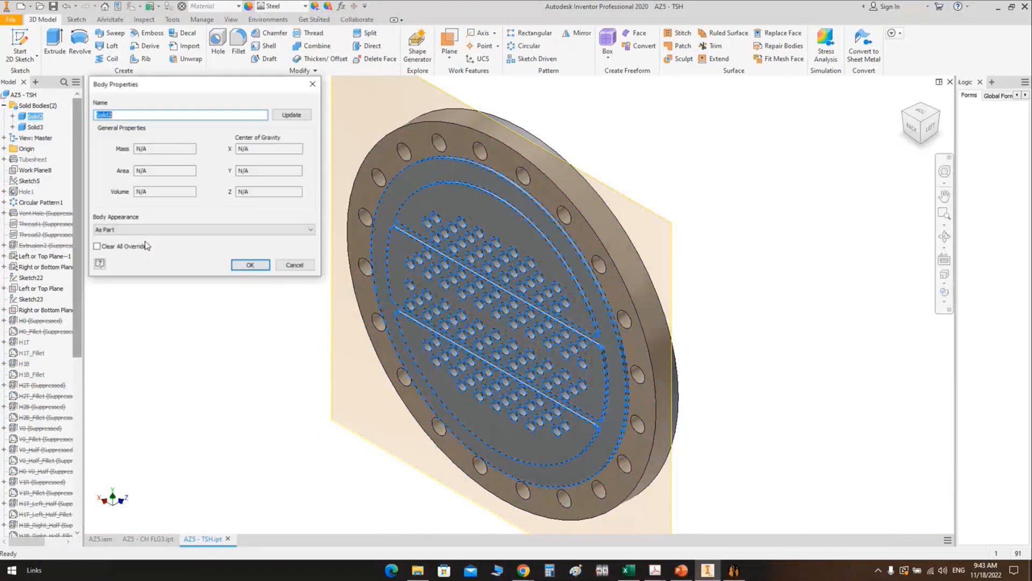
left_click(207, 229)
type("chr")
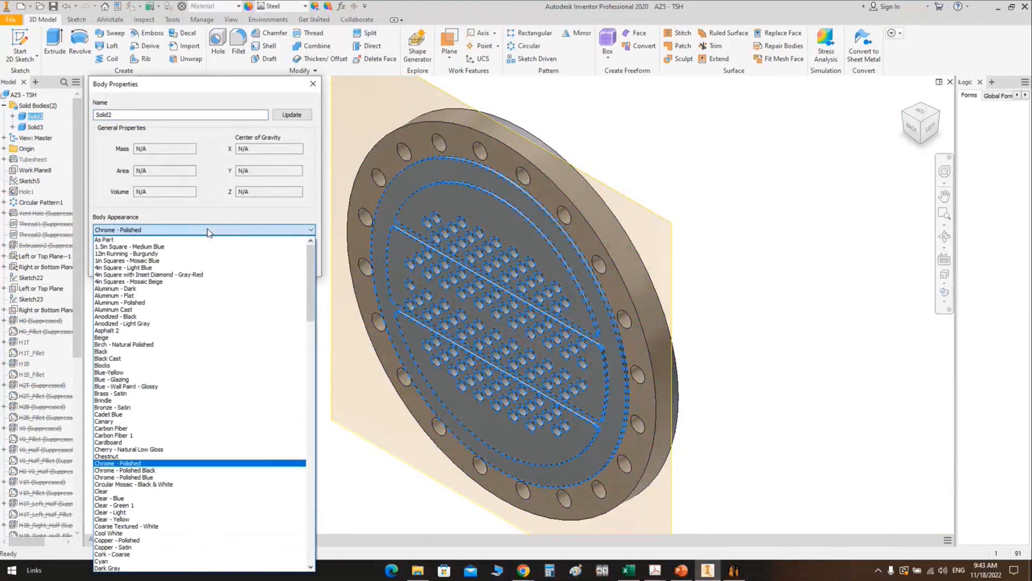
left_click(118, 539)
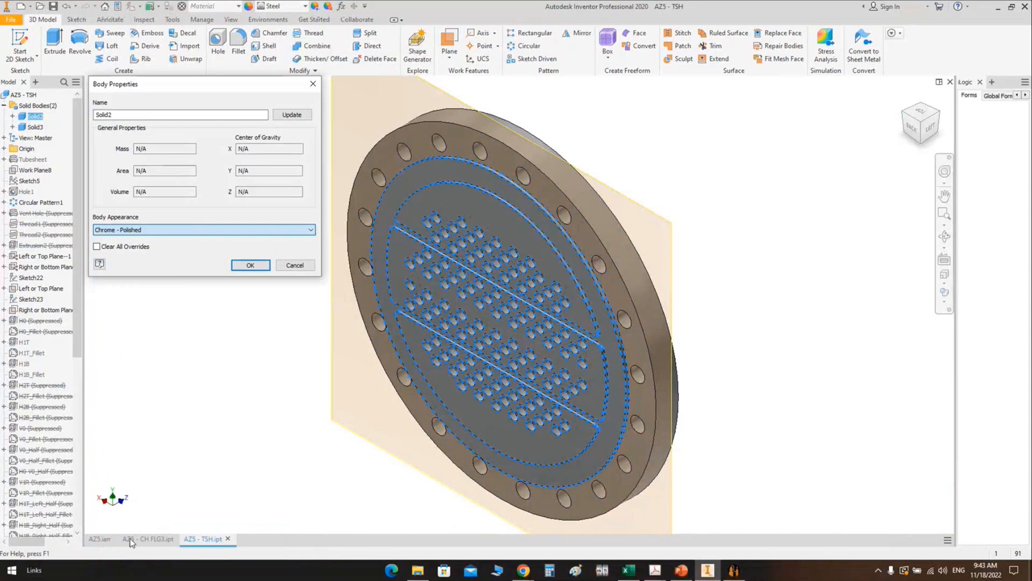
left_click(250, 265)
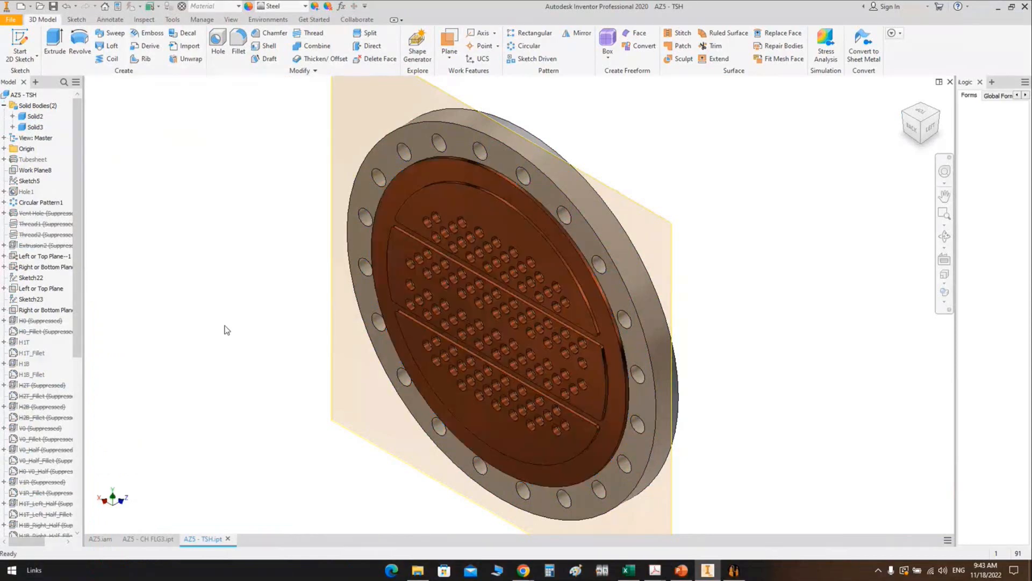
left_click(721, 142)
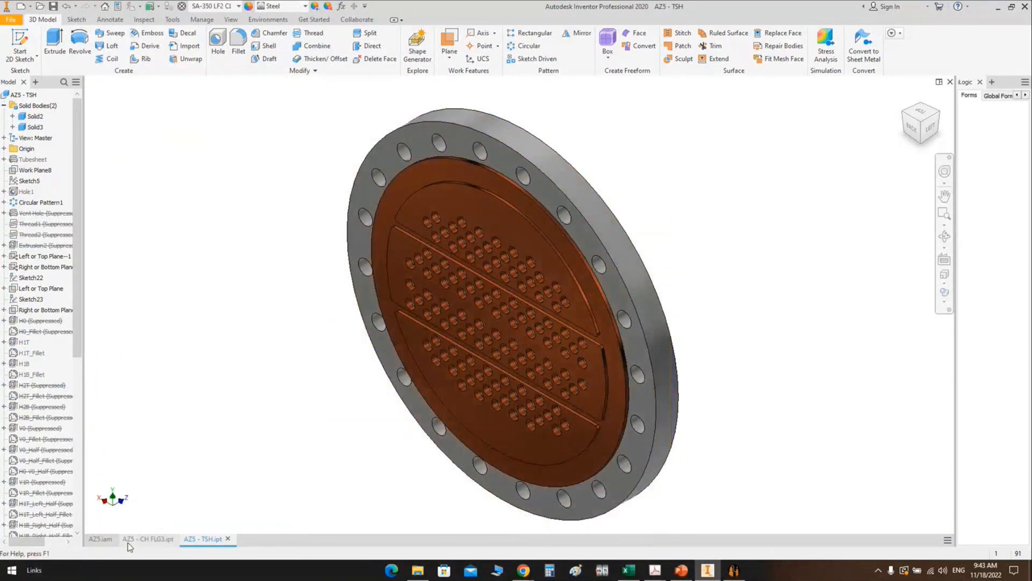
Step: Inspect the tubesheet cladding in the AZ5 assembly's section view and open the channel flange part AZ5 - CH FLG2
left_click(109, 539)
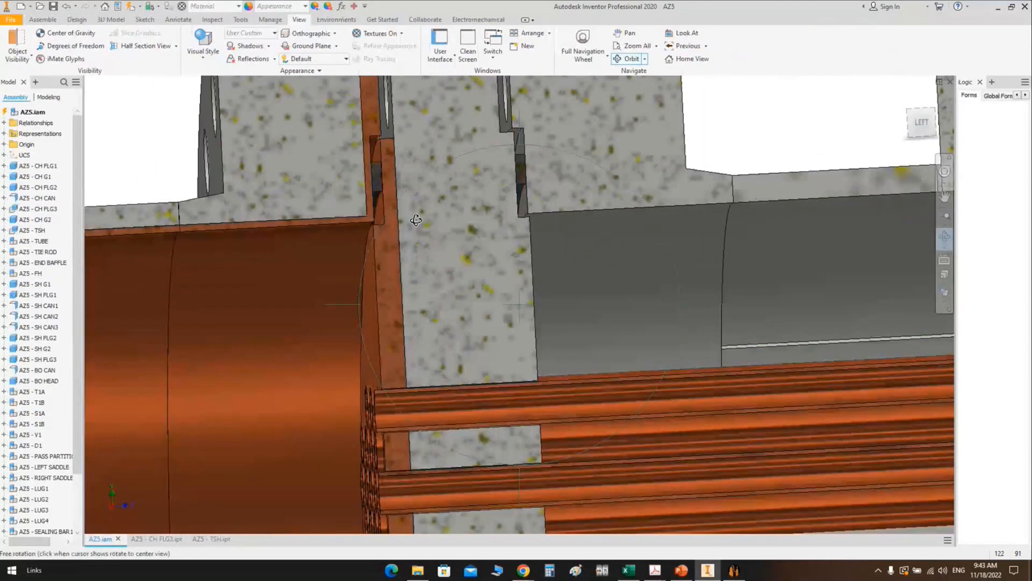
left_click_drag(416, 220, 497, 230)
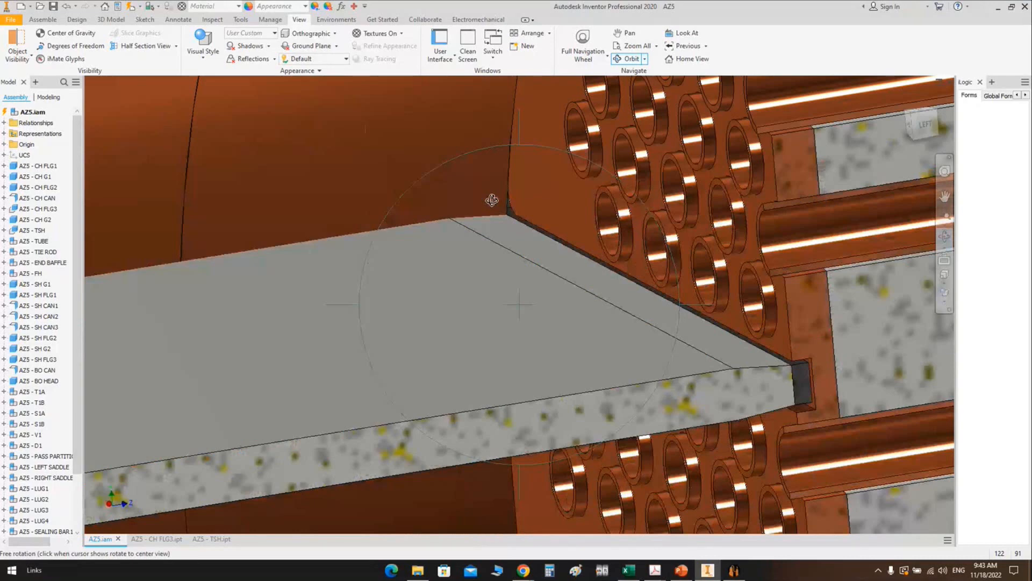
left_click_drag(492, 200, 379, 171)
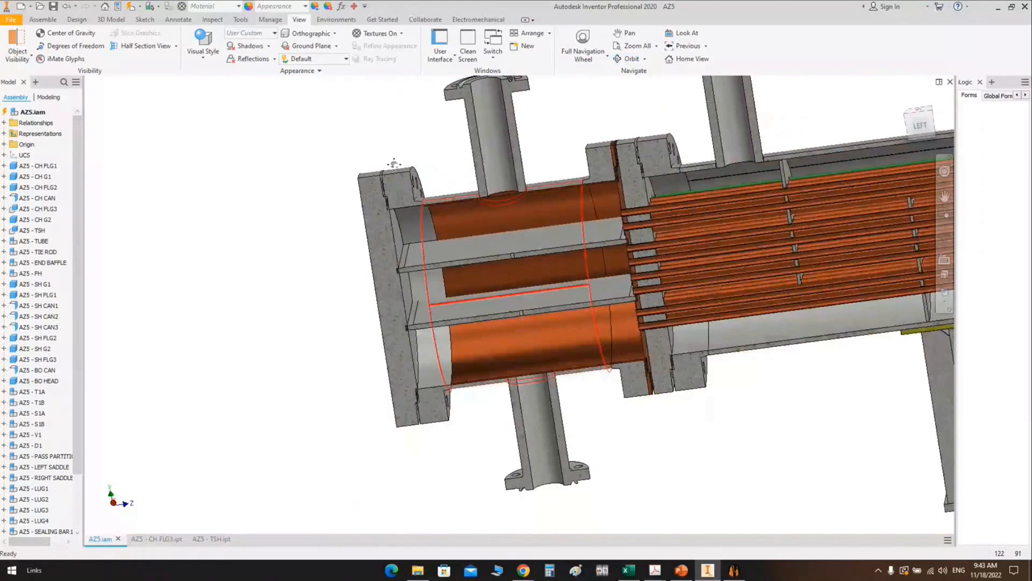
middle_click_drag(394, 164, 305, 141)
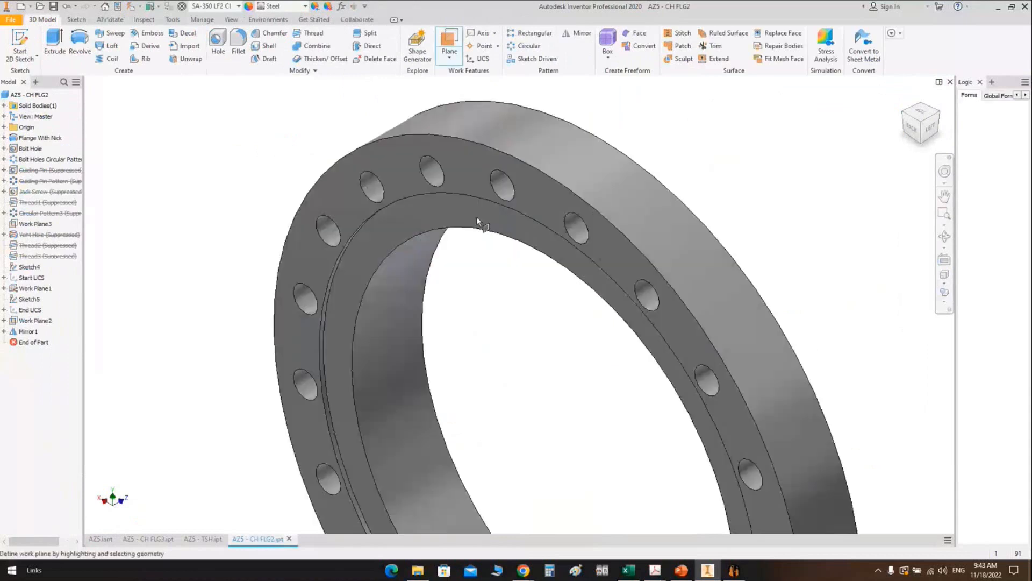
Step: Create a work plane offset inward from the CH FLG2 flange's gasket face and split the solid into two bodies along it
left_click_drag(476, 218, 504, 209)
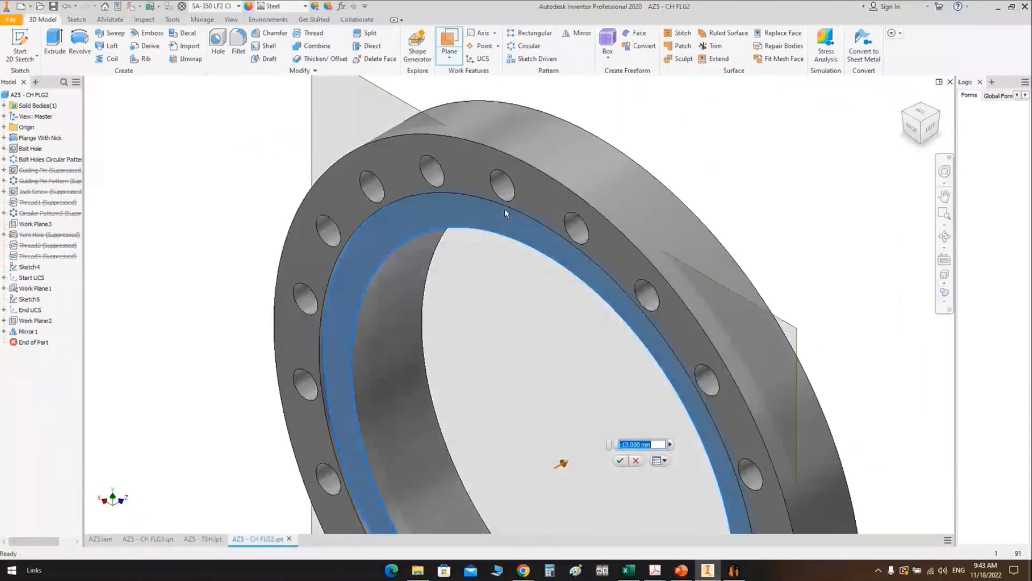
key("Return")
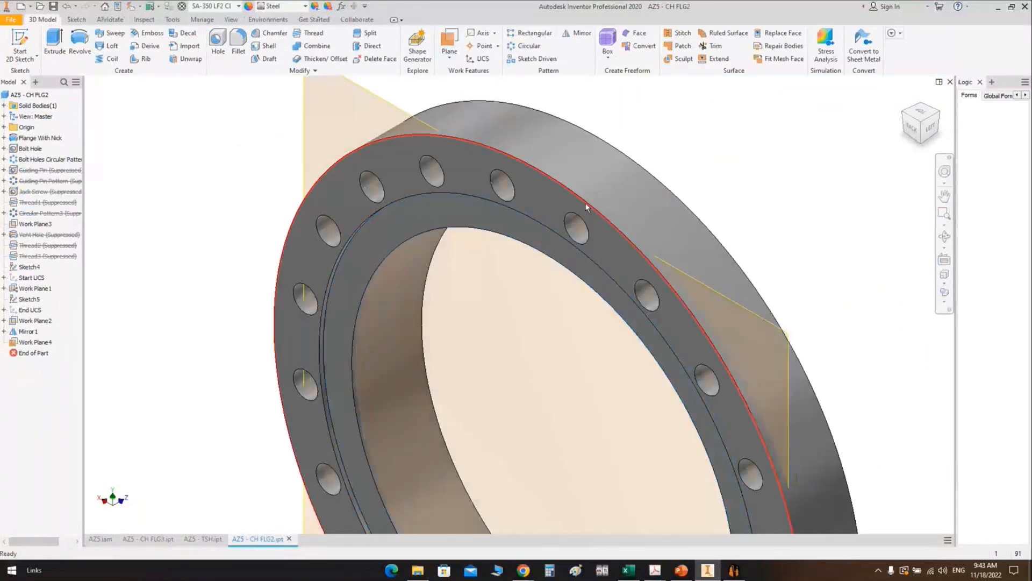
left_click(376, 34)
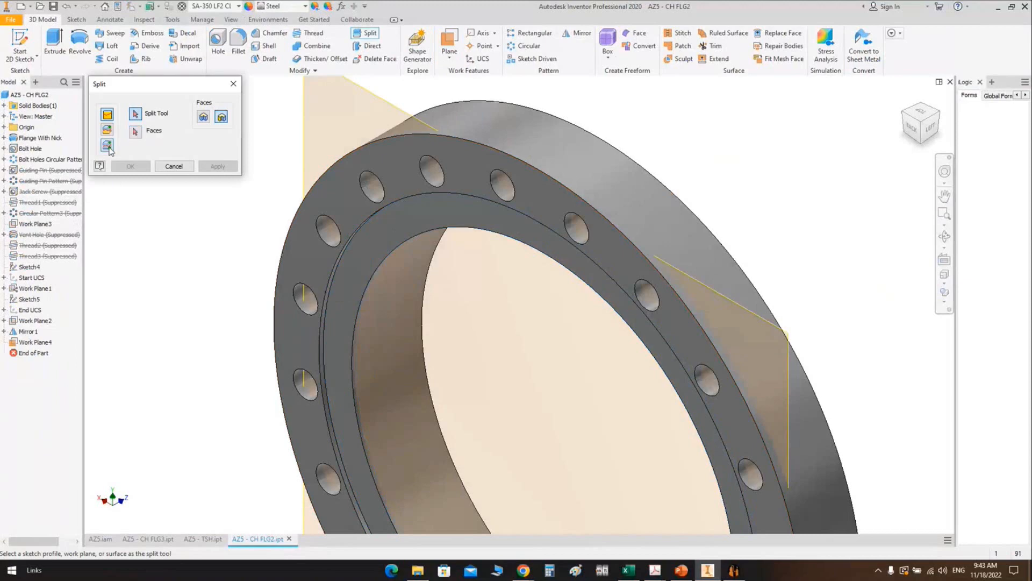
left_click(109, 146)
left_click(394, 102)
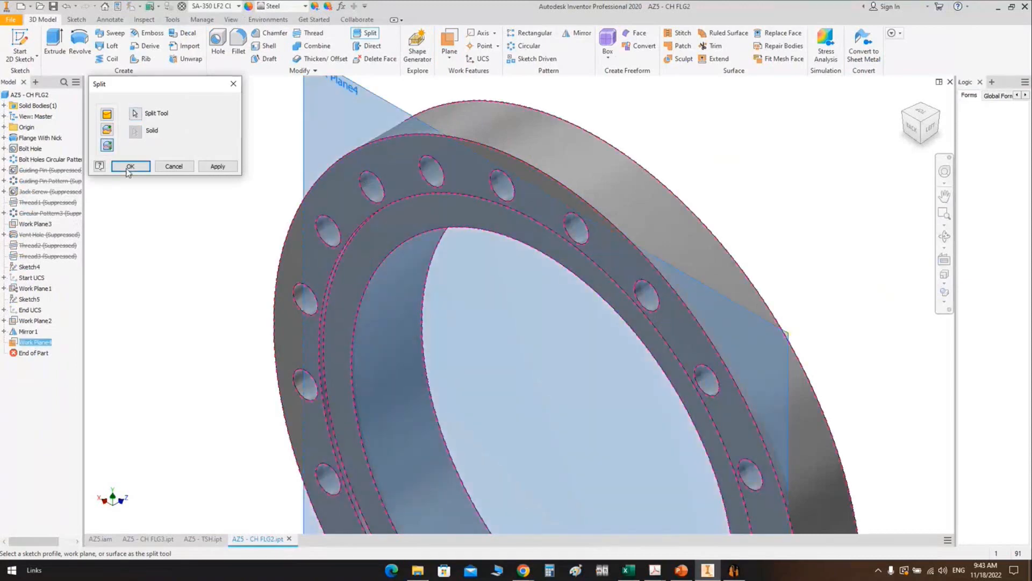
left_click(129, 167)
Step: Give the flange's thin gasket-side body a copper appearance matching the other cladding
right_click(35, 116)
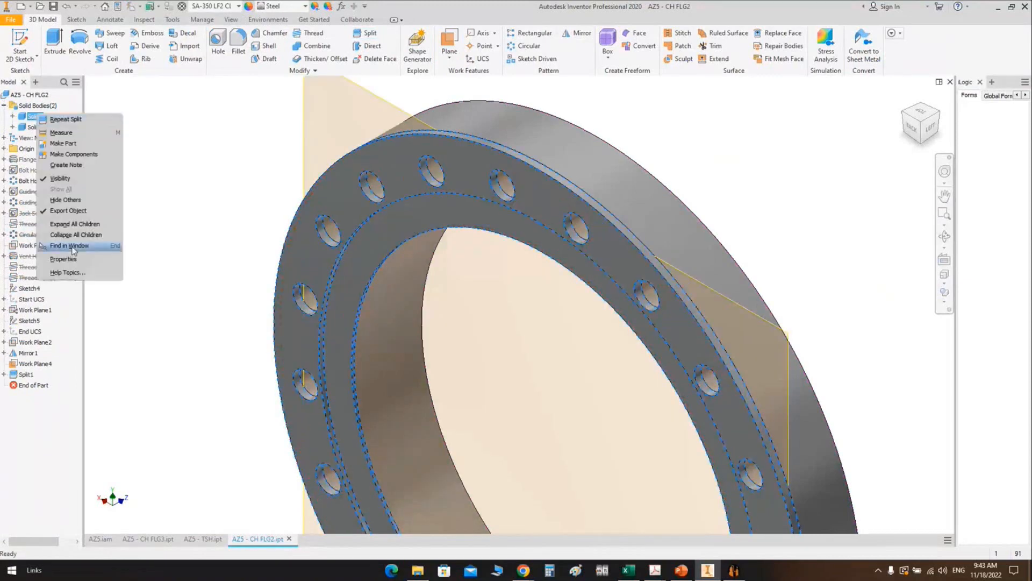
left_click(63, 259)
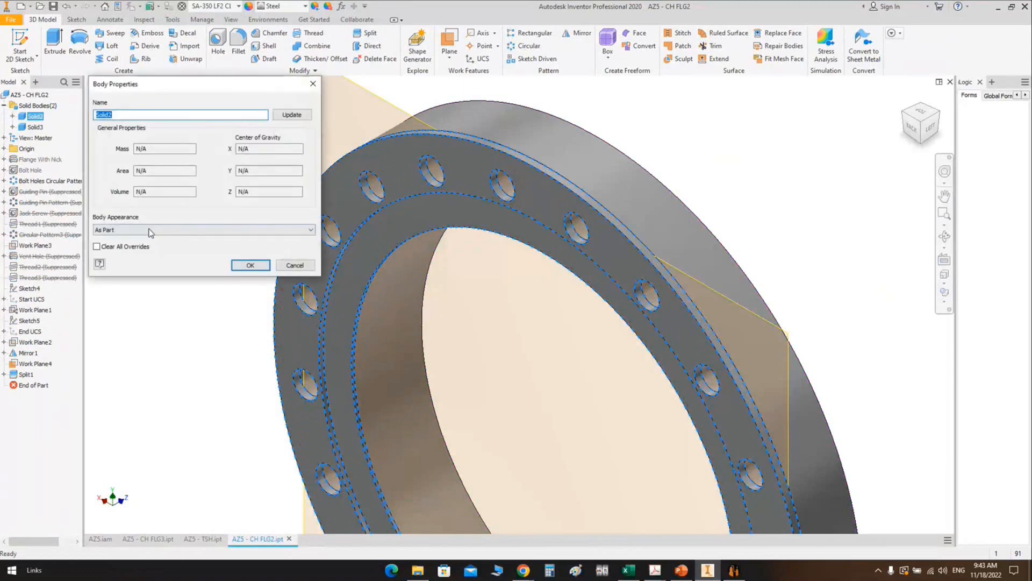
left_click(151, 230)
key("c")
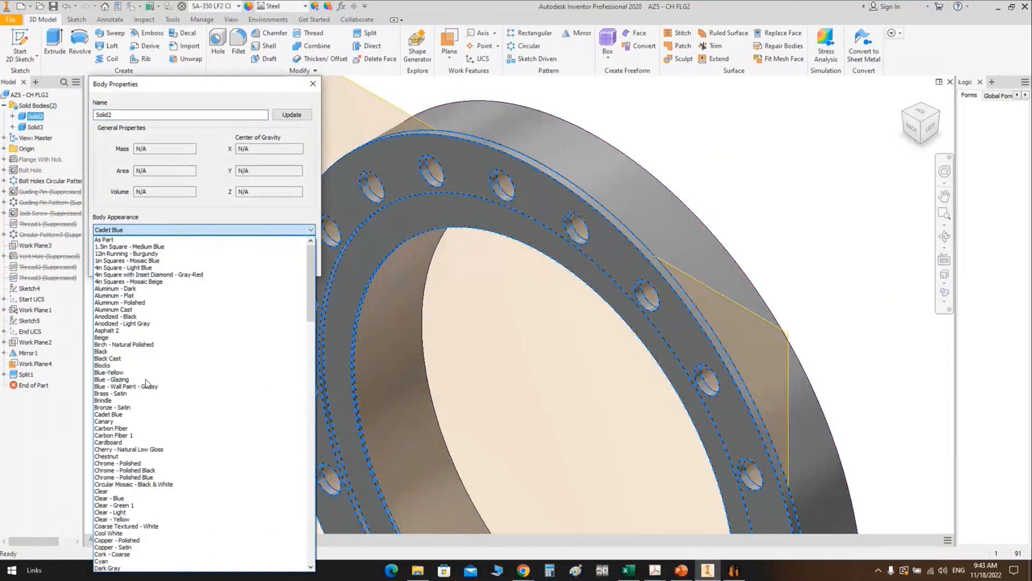
key("c")
key("c")
key("c")
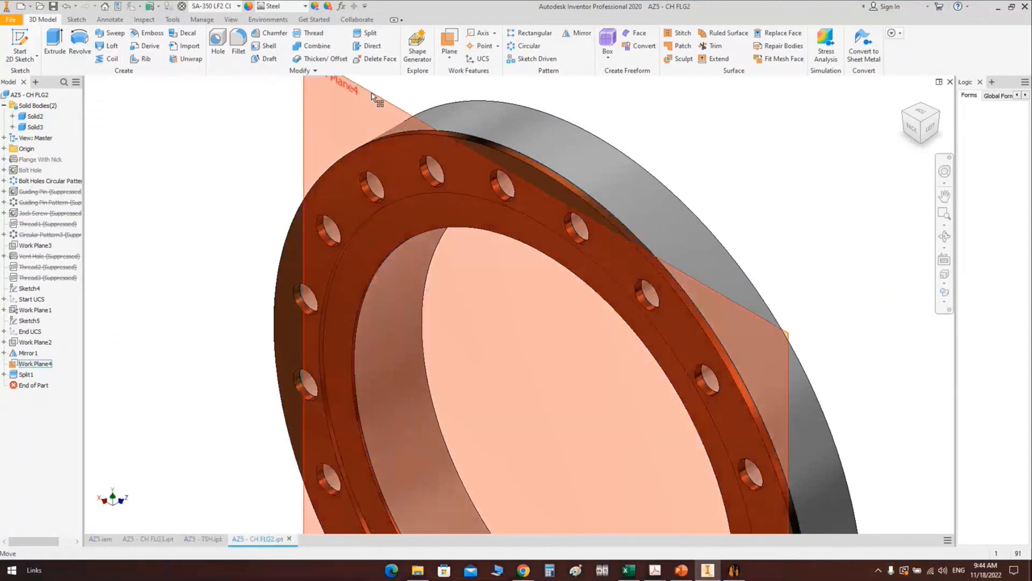
Step: Start a sketch on the flange's YZ plane with sliced graphics and project the bore edge and the gasket face edge
left_click(4, 148)
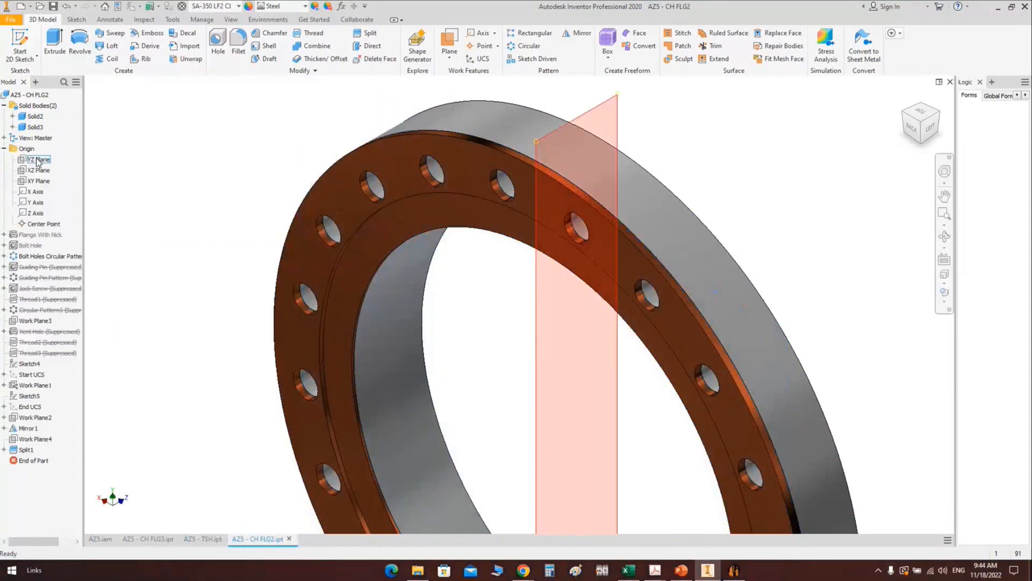
left_click(39, 160)
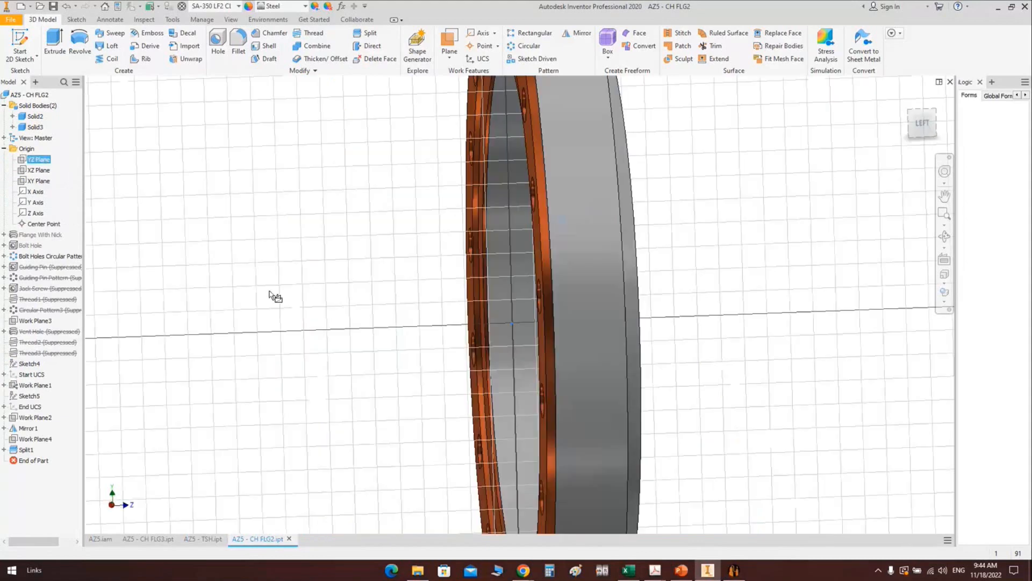
right_click(633, 210)
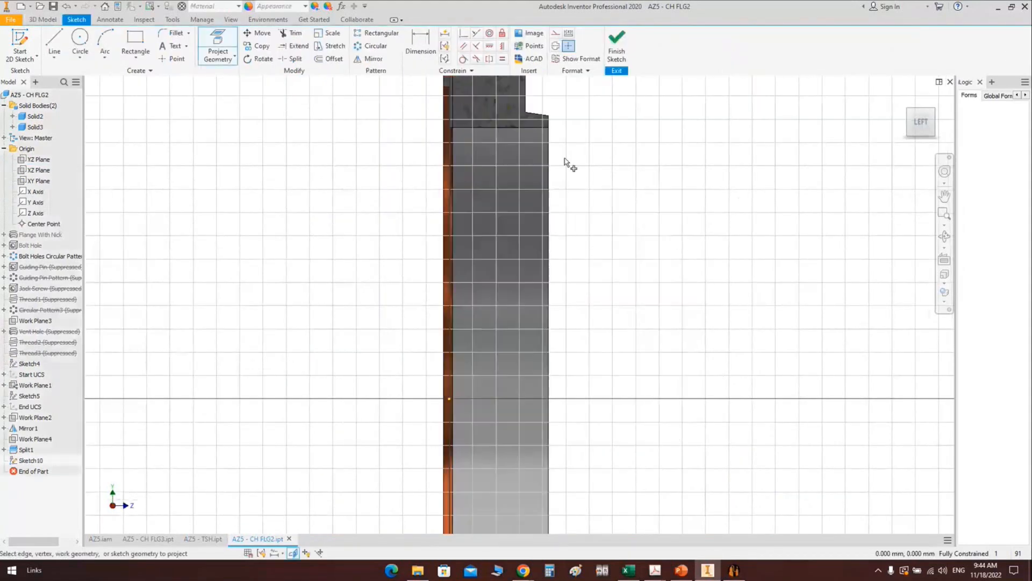
scroll(539, 104, "up", 5)
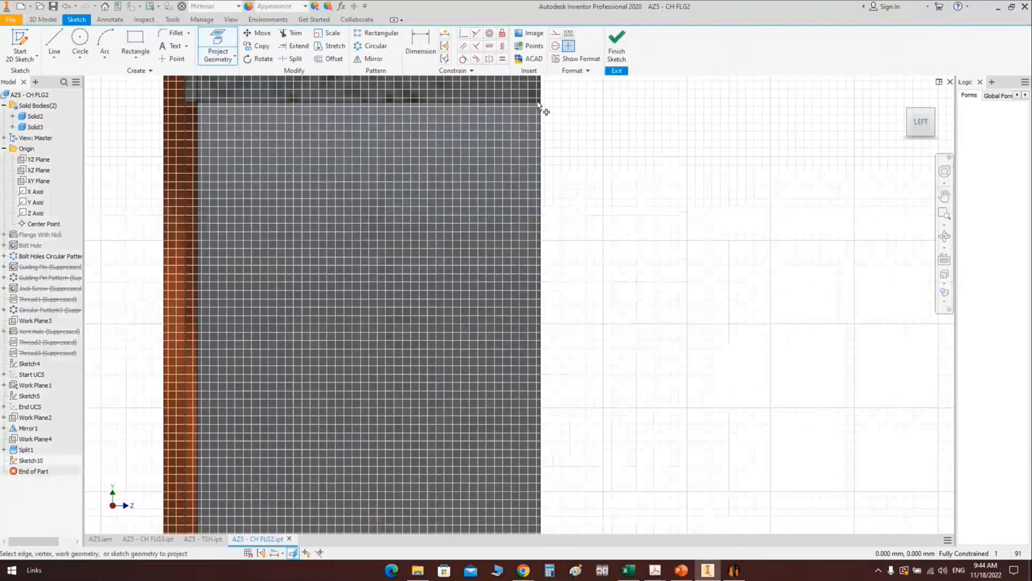
left_click(539, 104)
left_click(187, 102)
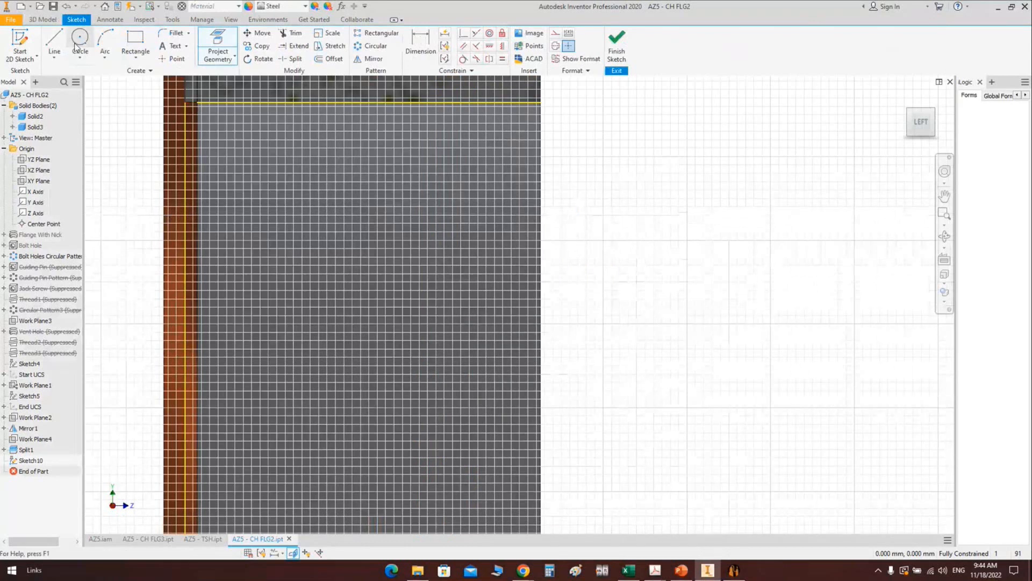
Step: Sketch a rectangle along the inside of the projected bore edge and constrain its free corner to the gasket face end
left_click(135, 40)
left_click(540, 101)
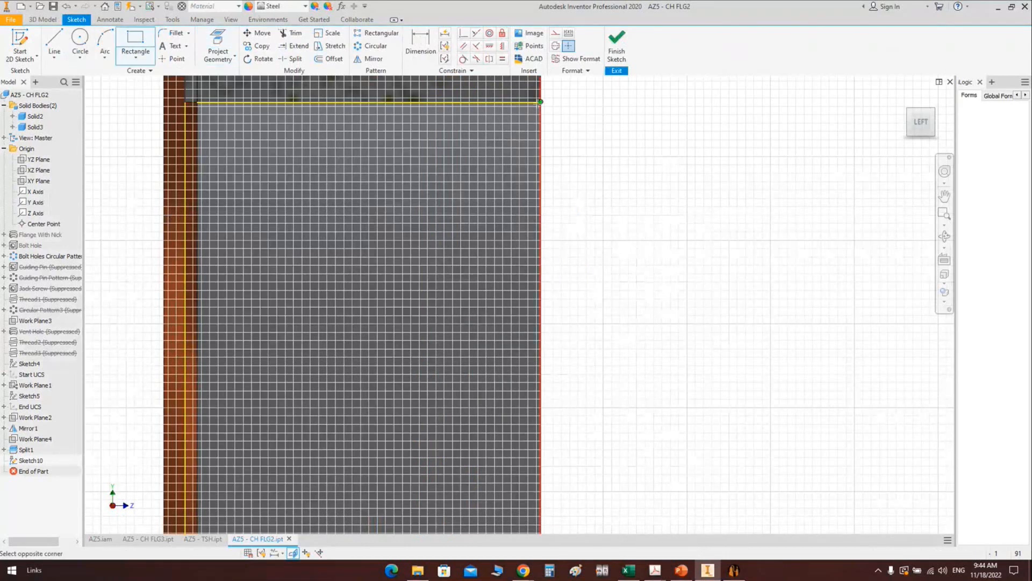
left_click(384, 141)
left_click(464, 33)
left_click(384, 103)
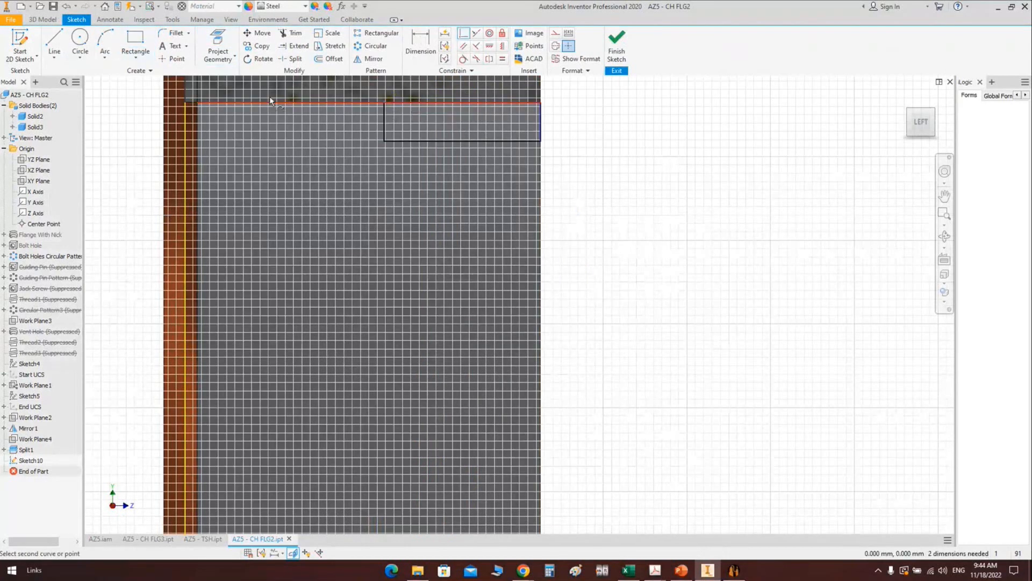
left_click(186, 102)
key("Escape")
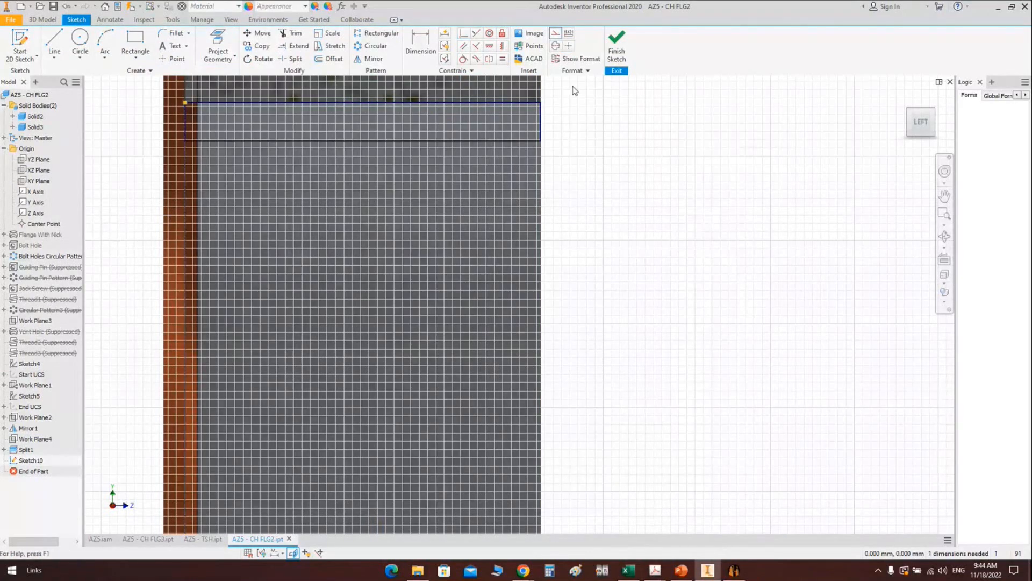
Step: Dimension the bore rectangle's height to 3 mm and finish the sketch
middle_click_drag(569, 140, 559, 231)
key("d")
left_click(520, 233)
left_click(514, 194)
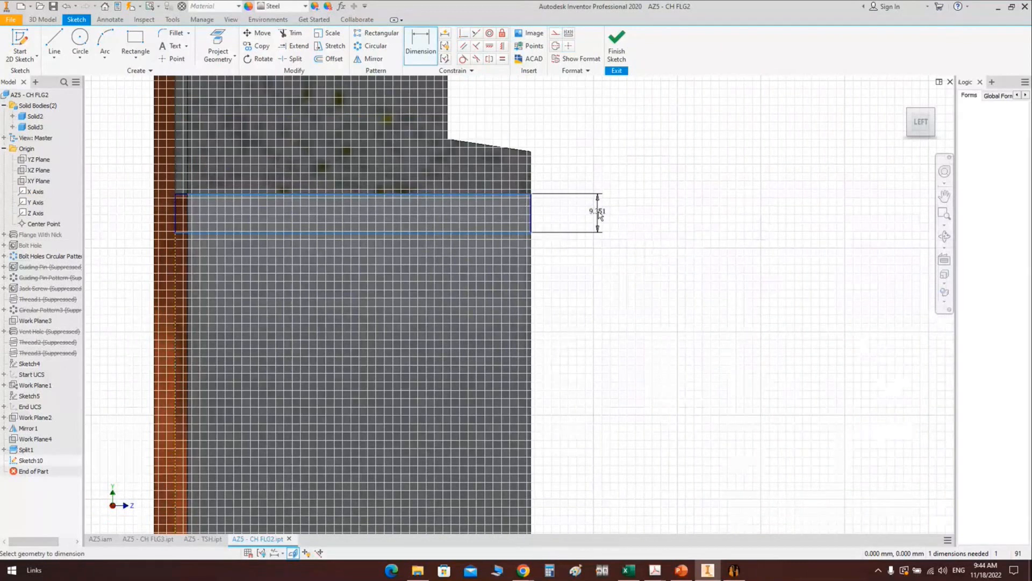
left_click(581, 211)
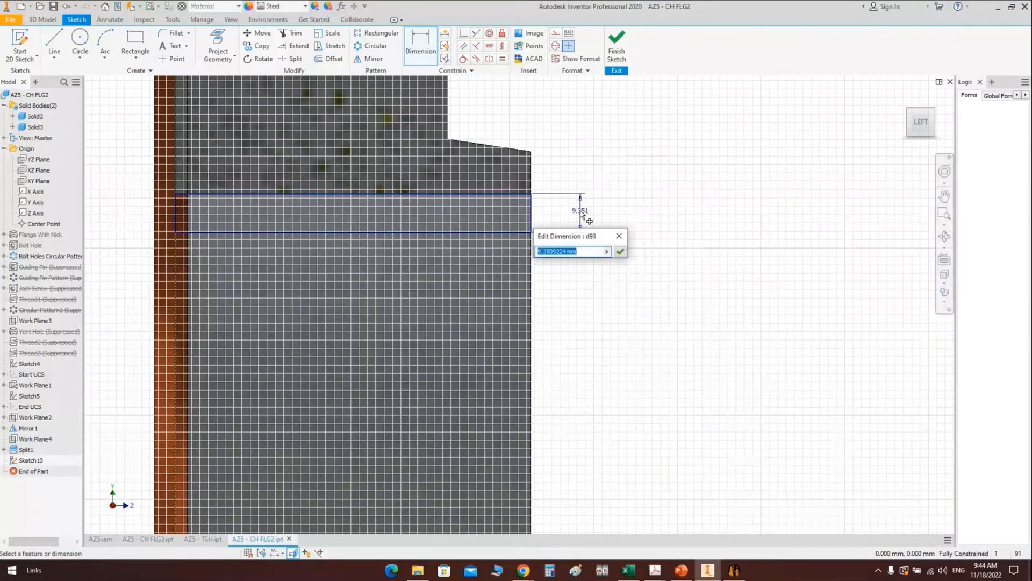
type("3")
key("Return")
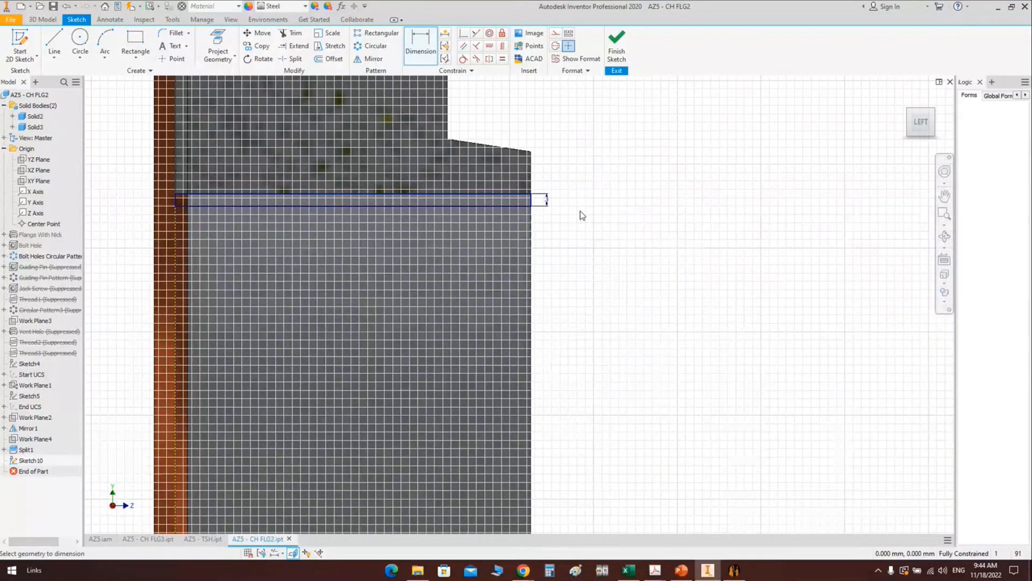
right_click(639, 179)
left_click(651, 214)
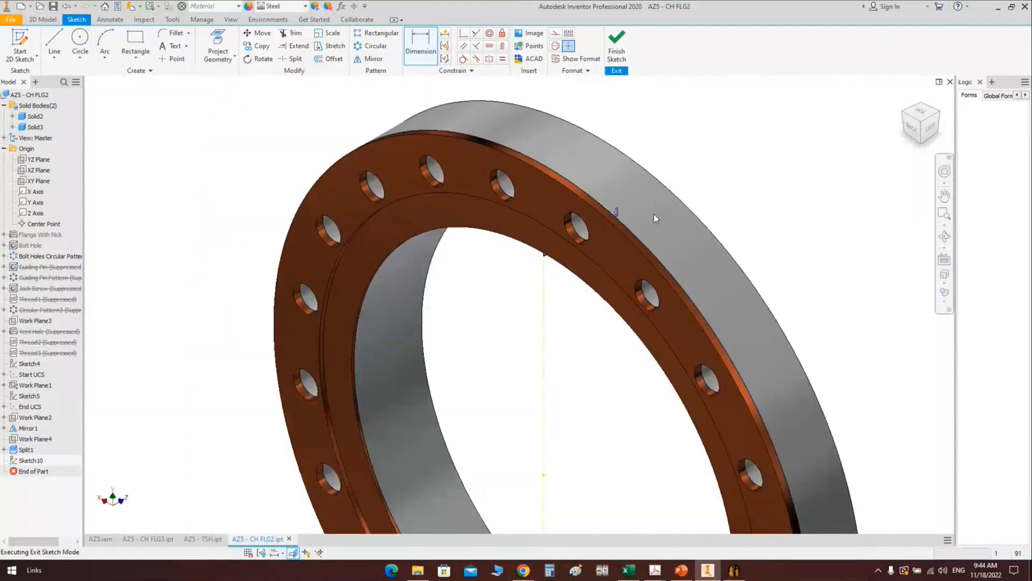
Step: Revolve the 3 mm bore rectangle a full 360 degrees about the Z axis, joining it to the flange's copper cladding body
key("r")
scroll(637, 211, "up", 5)
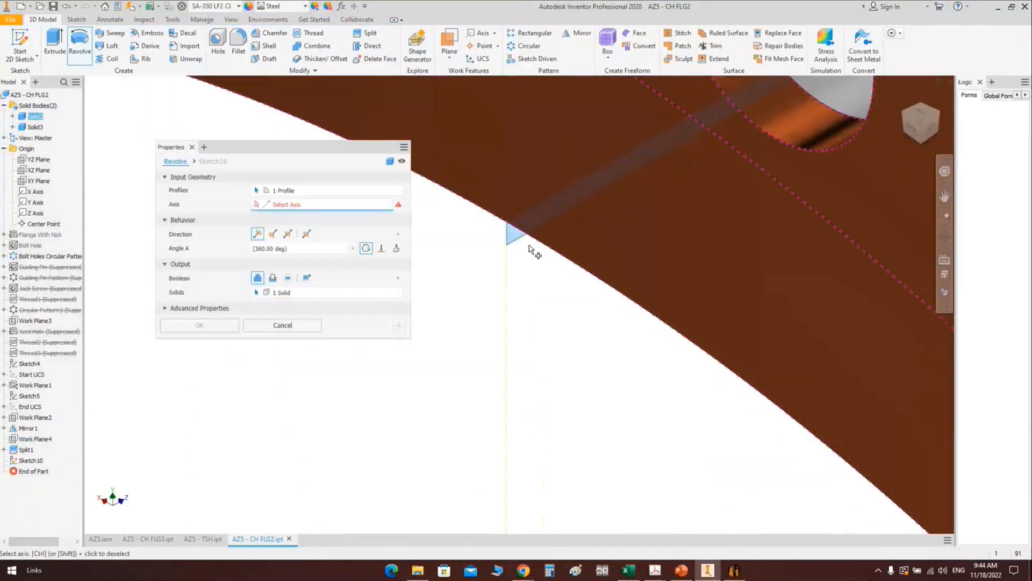
scroll(532, 250, "down", 5)
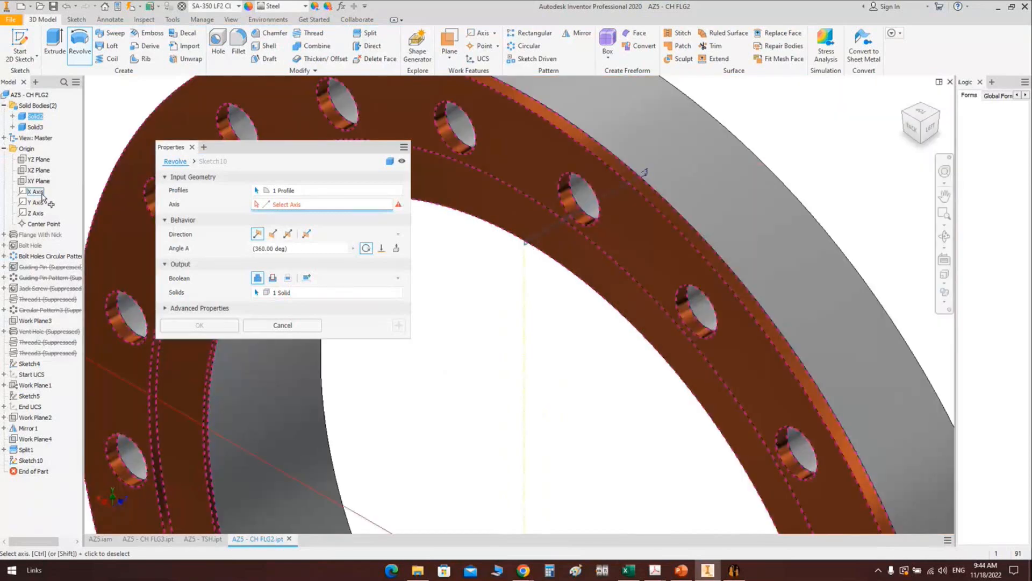
left_click(36, 213)
left_click(282, 293)
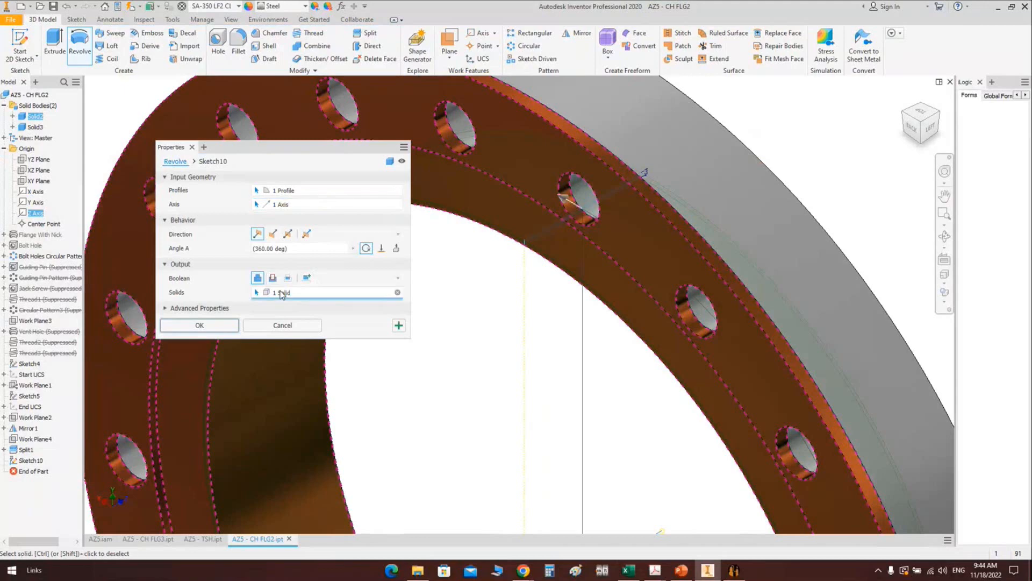
scroll(573, 300, "down", 5)
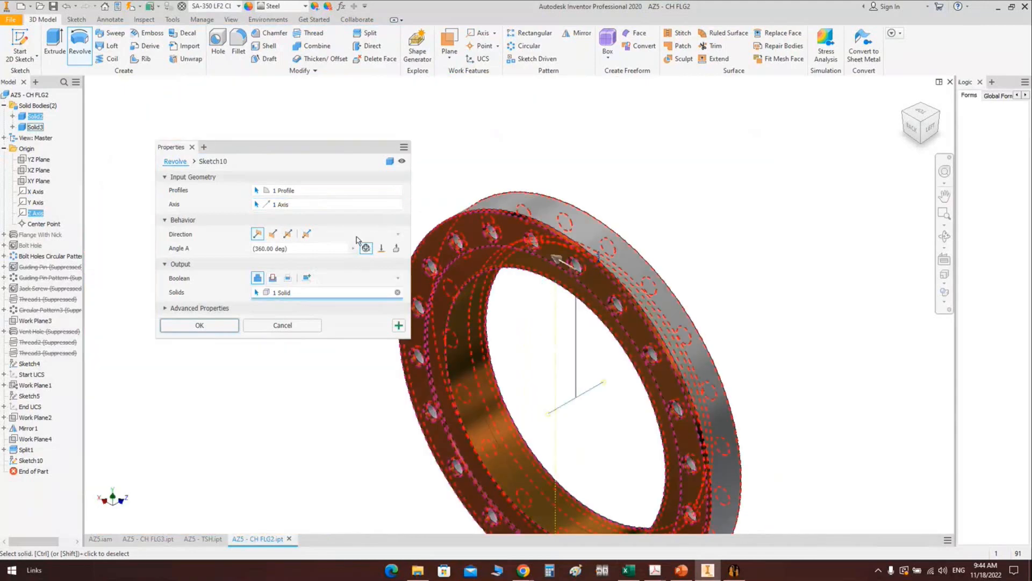
left_click(210, 327)
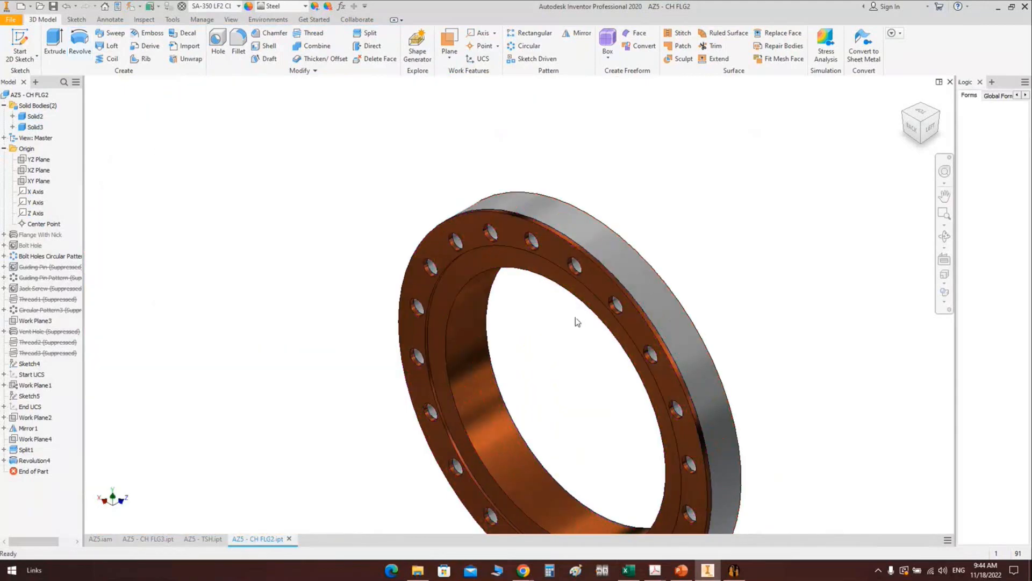
Step: Return to the AZ5 assembly and examine the sectioned cladding where CH FLG2 meets the channel cover and gasket
left_click(106, 545)
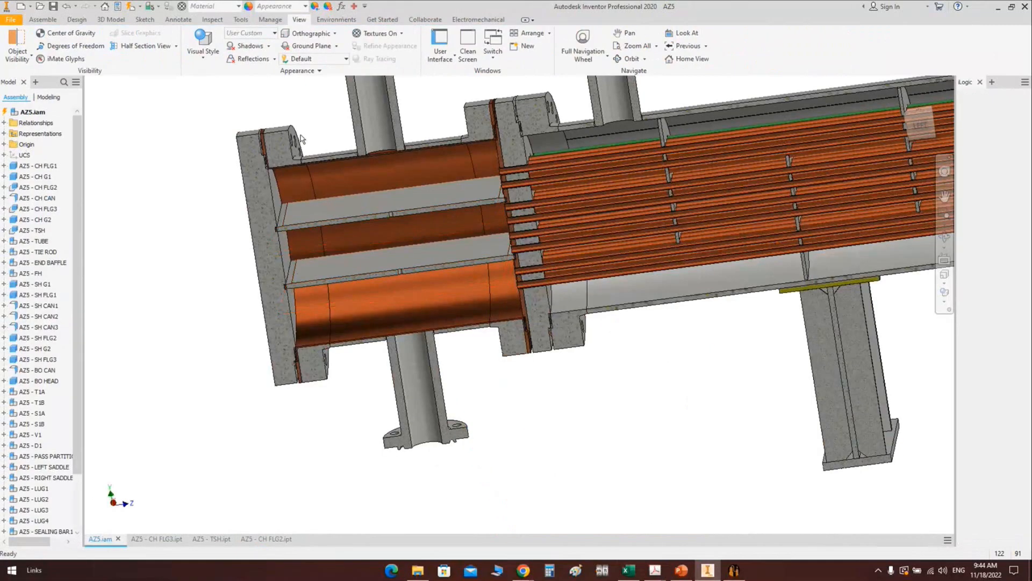
scroll(293, 141, "up", 5)
scroll(274, 246, "up", 2)
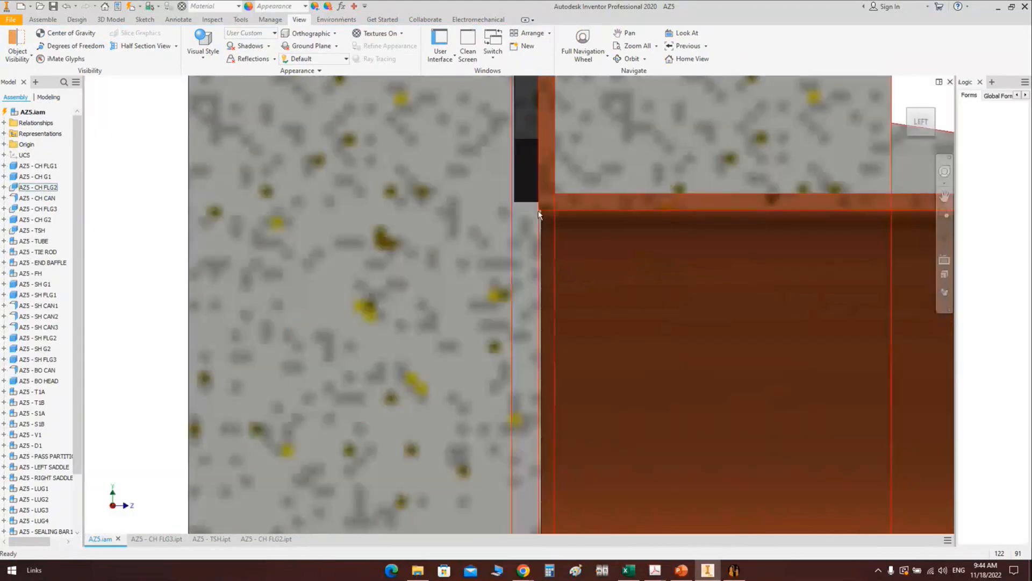
scroll(540, 214, "up", 2)
scroll(414, 167, "down", 2)
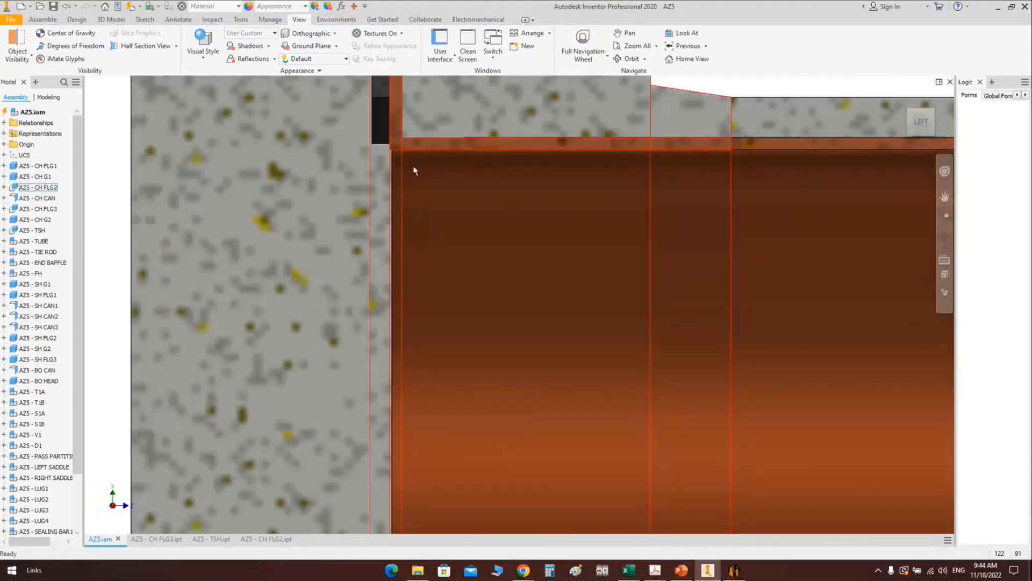
scroll(392, 157, "up", 2)
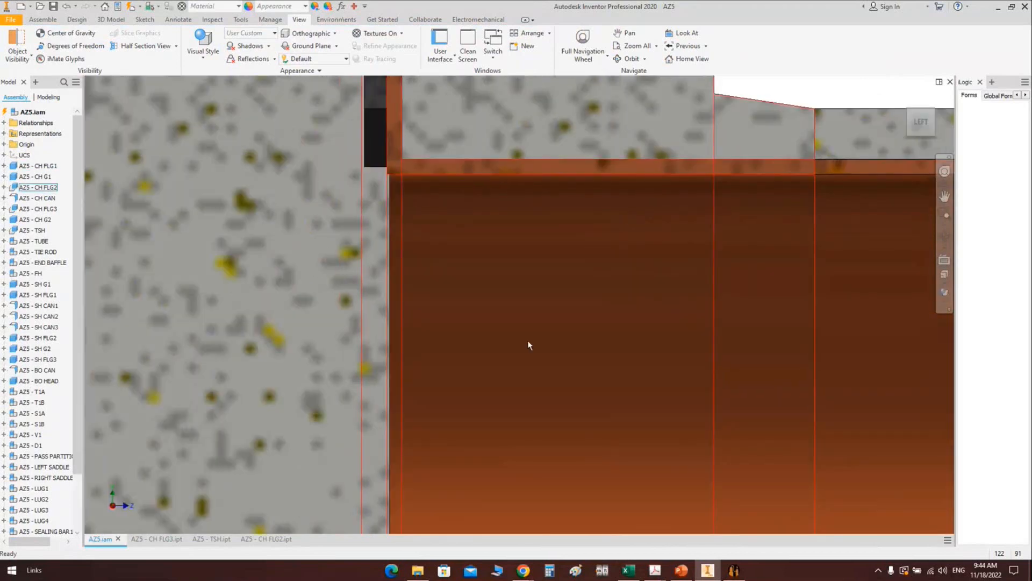
scroll(530, 346, "down", 3)
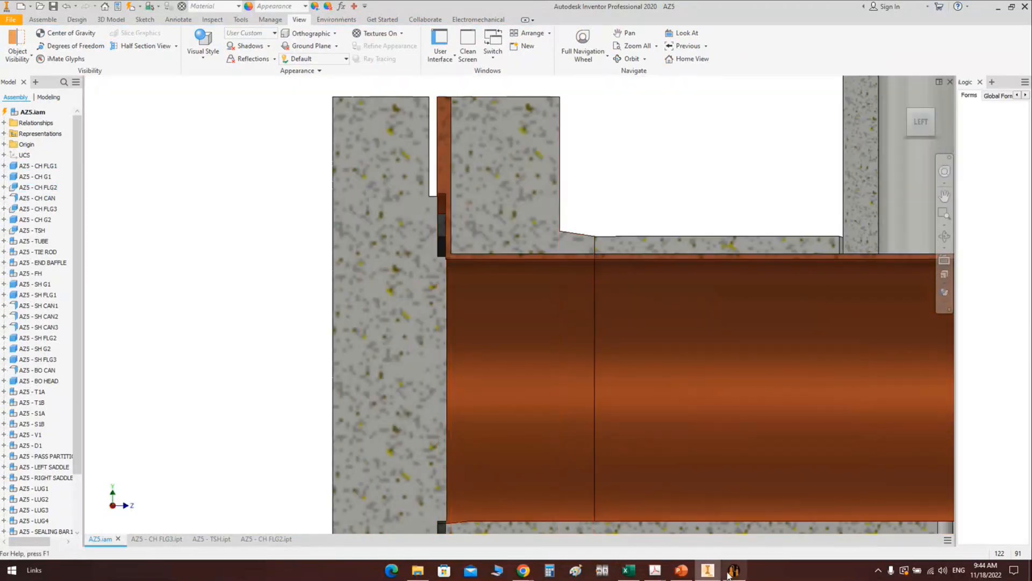
Step: In Static Equipment Generator, set CH FLG1's flange inner diameter to 457 mm, save it and start the model update
left_click(732, 571)
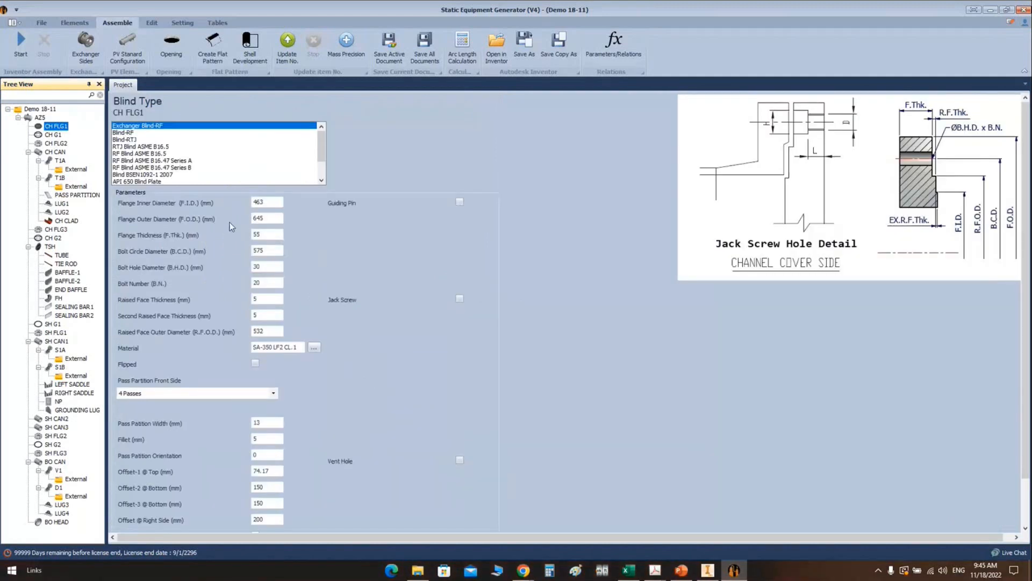
left_click(264, 203)
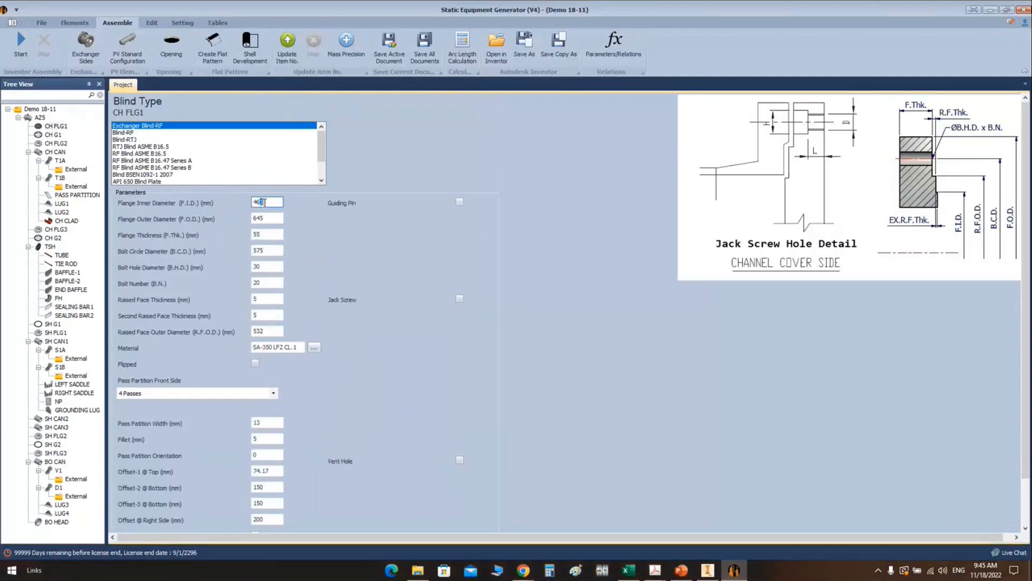
double_click(264, 202)
type("457")
scroll(657, 391, "down", 2)
left_click(130, 523)
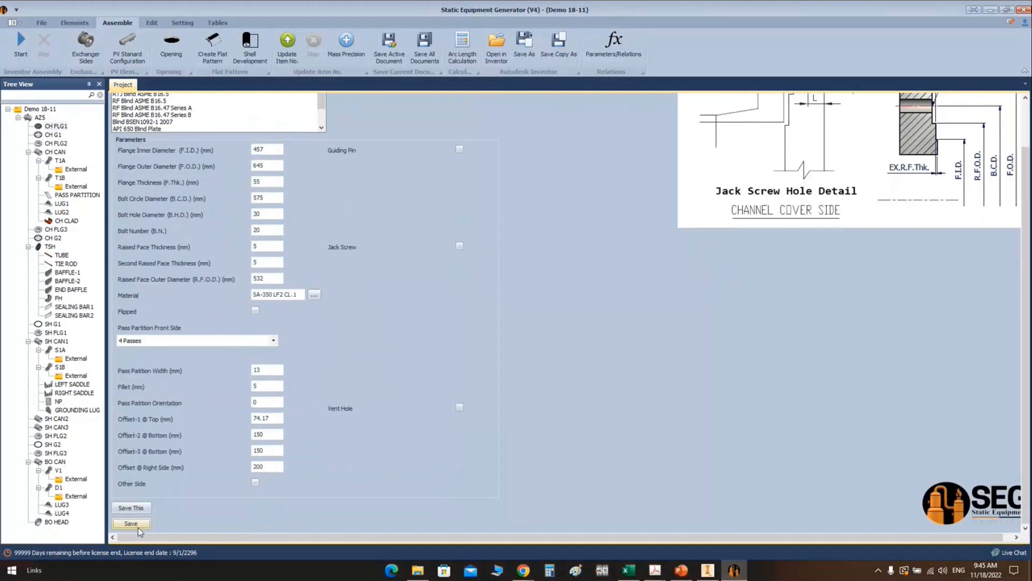
left_click(25, 46)
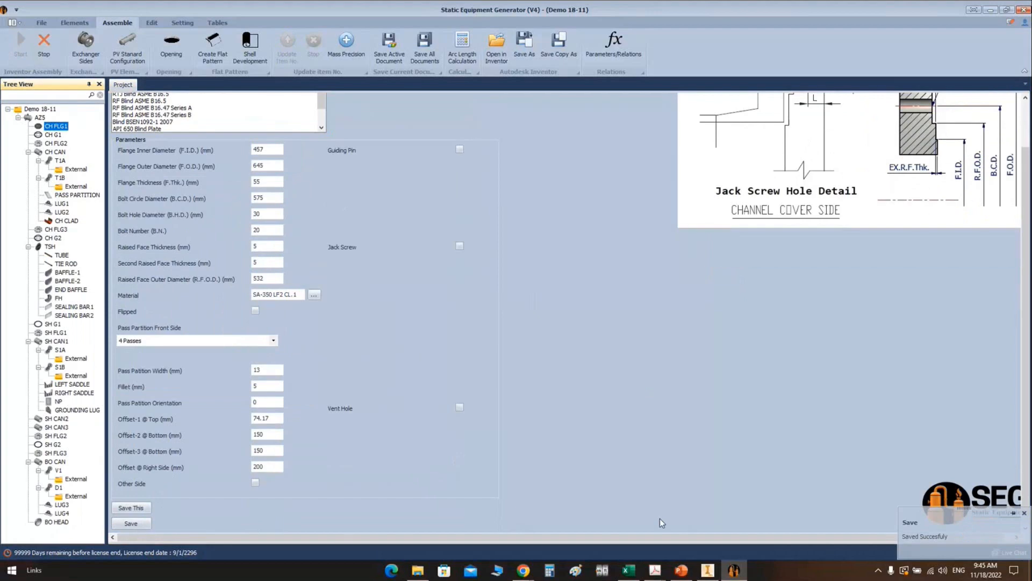
Step: Switch back to Inventor and open the channel cover part CH FLG1 from the sectioned assembly
left_click(705, 573)
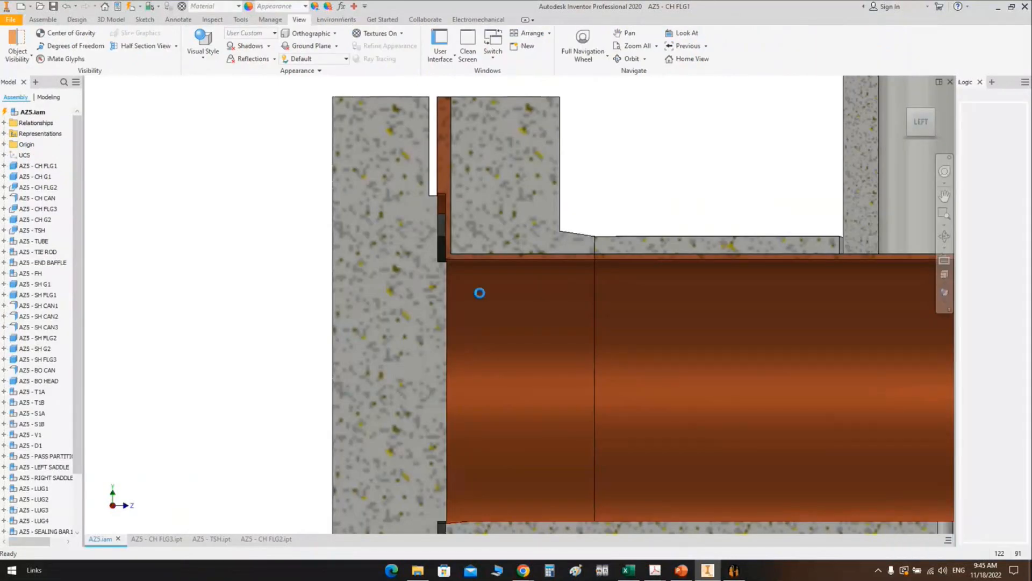
scroll(459, 262, "down", 3)
middle_click_drag(459, 263, 337, 217)
scroll(115, 223, "up", 5)
scroll(314, 218, "up", 4)
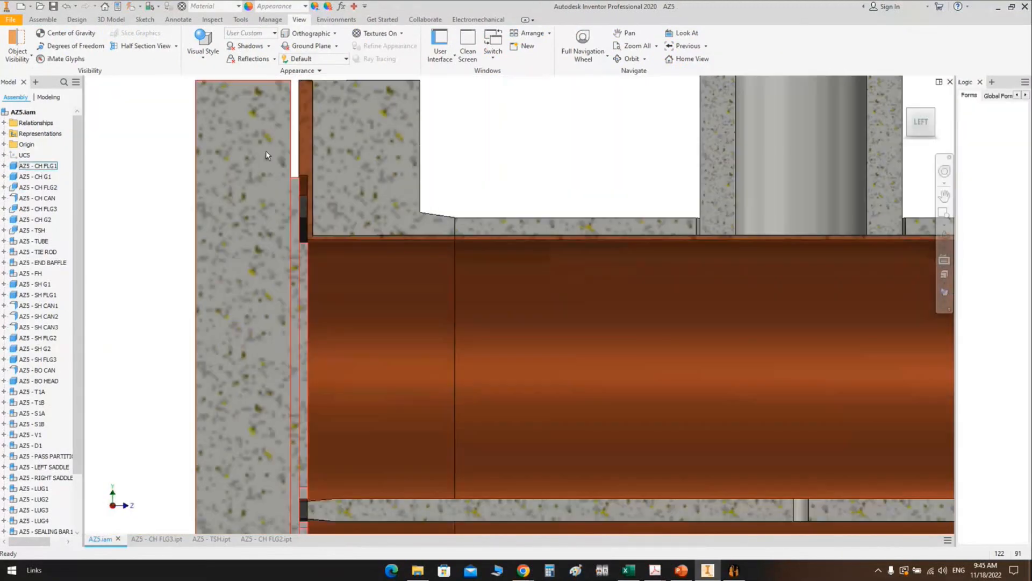
right_click(264, 144)
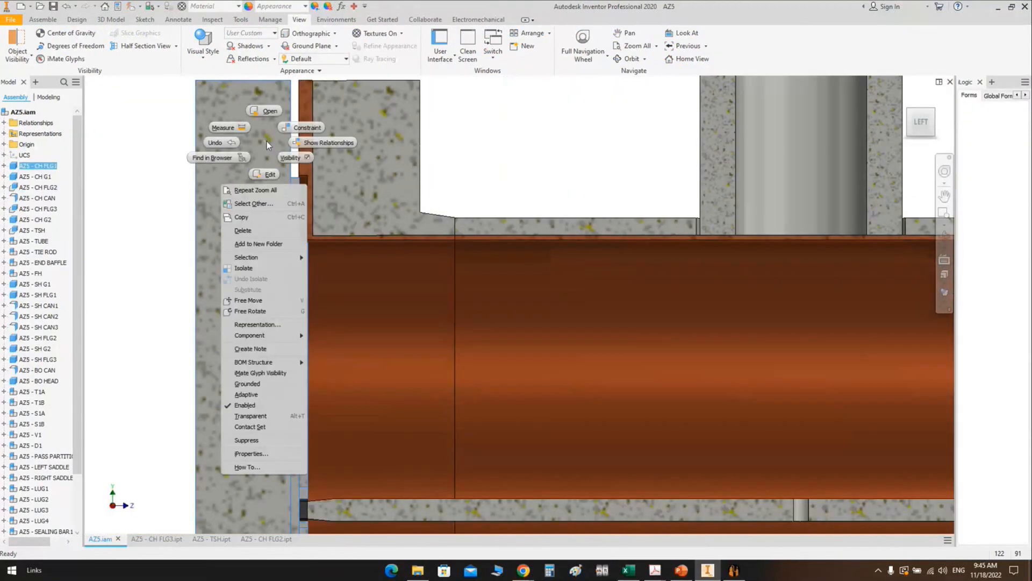
left_click(269, 112)
Step: Create a work plane on CH FLG1's outer bolting face with a 0 mm offset
left_click(450, 41)
scroll(537, 186, "up", 3)
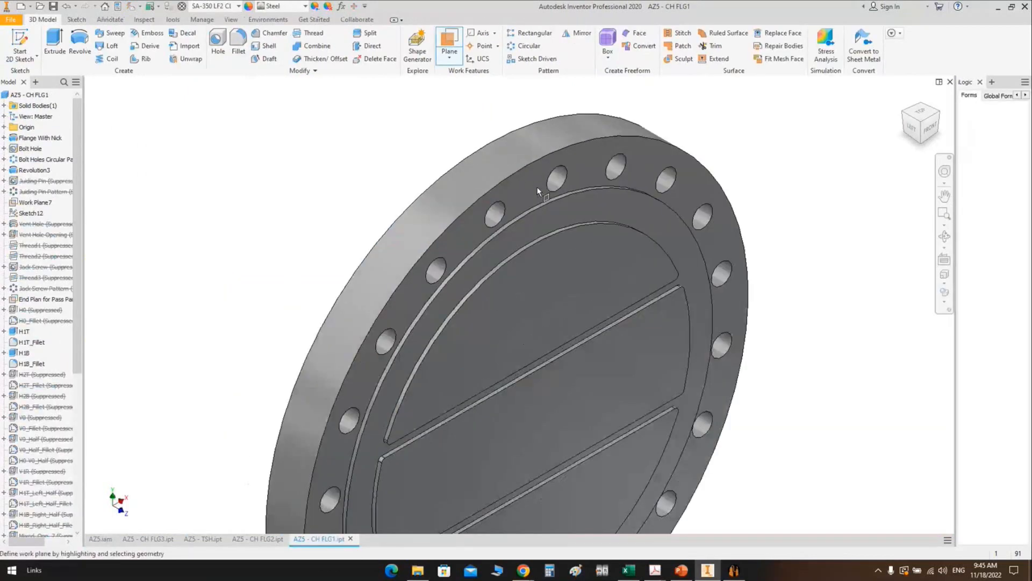
left_click(540, 194)
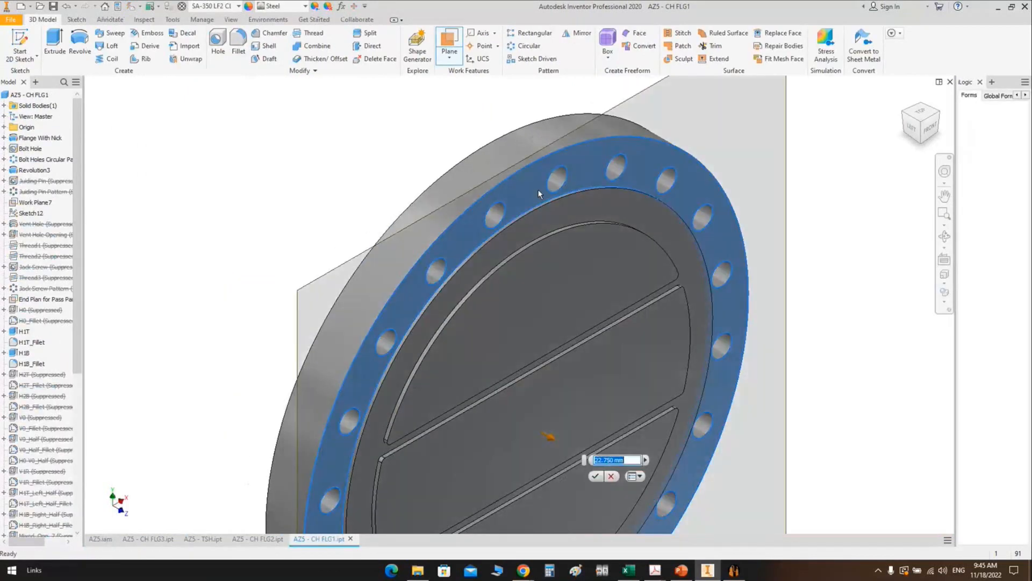
type("0")
key("Return")
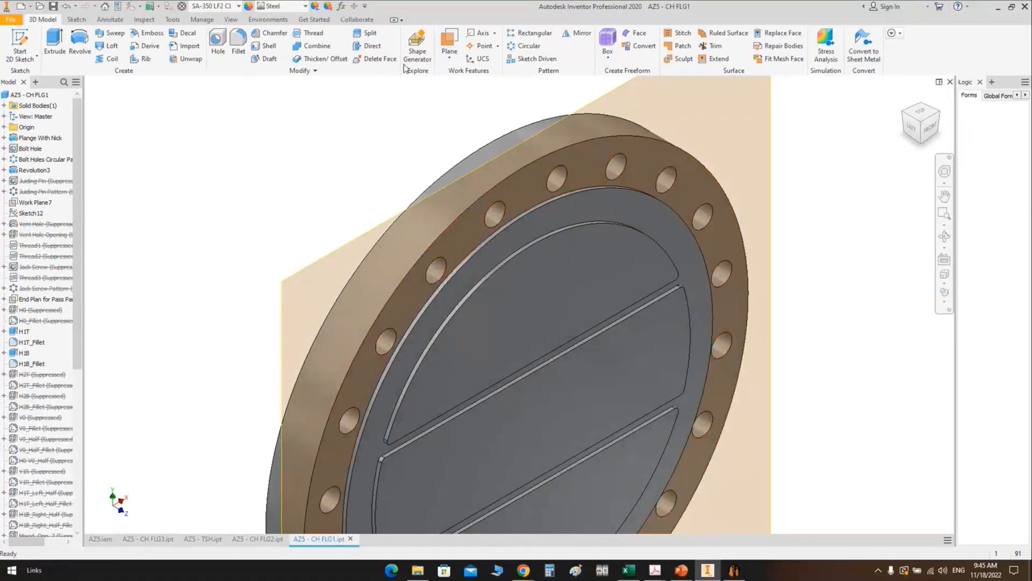
Step: Split CH FLG1's solid into two bodies using the new work plane
left_click(365, 33)
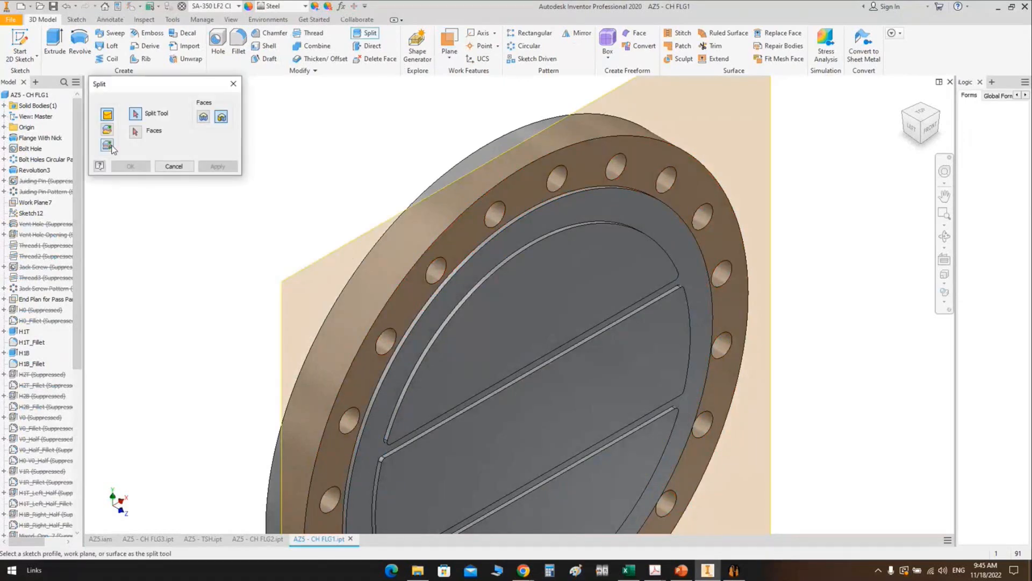
left_click(107, 145)
left_click(402, 186)
left_click(130, 166)
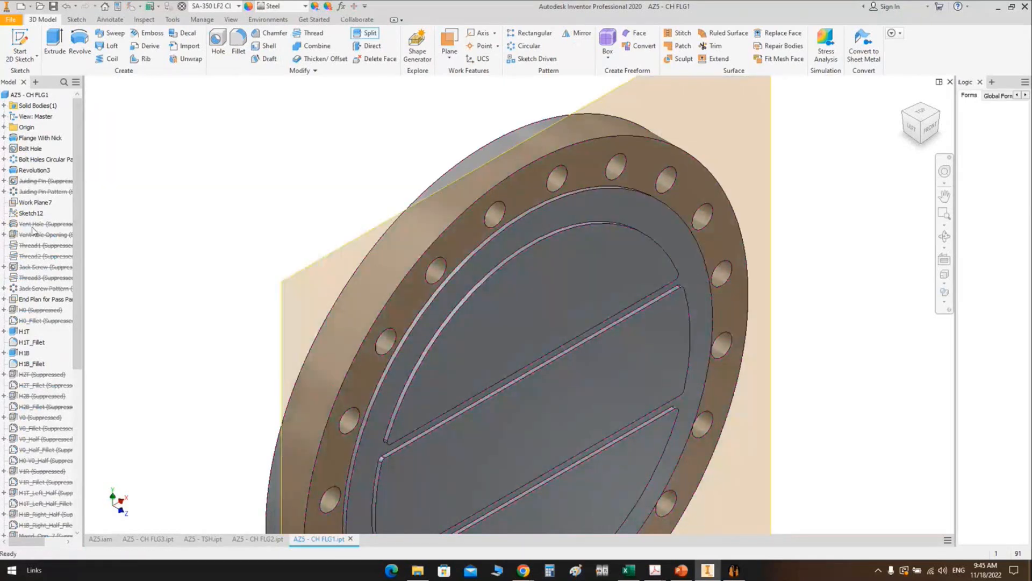
Step: Set the body appearance of CH FLG1's raised-face solid to Copper - Polished
left_click(4, 105)
left_click(35, 116)
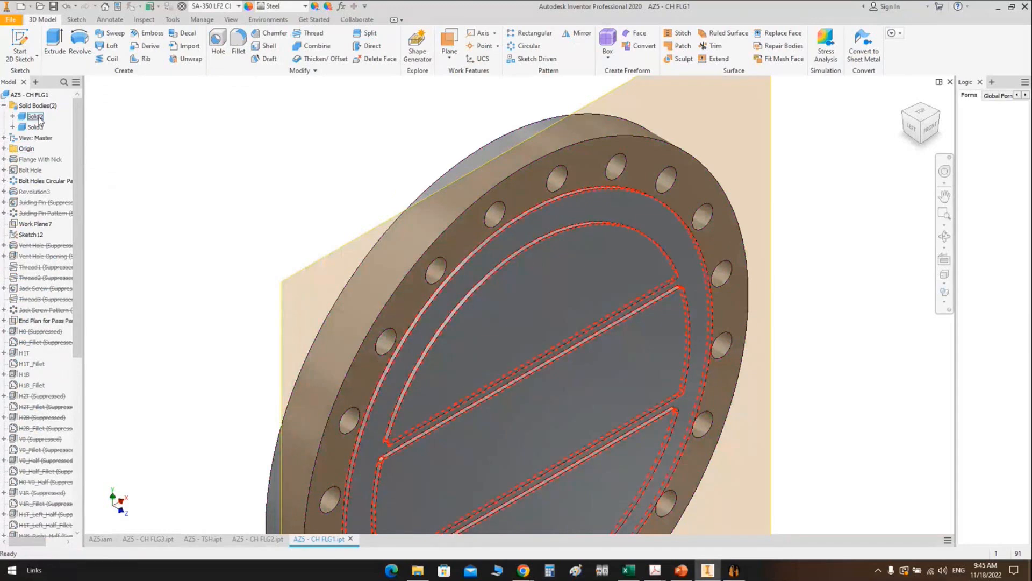
right_click(38, 117)
left_click(79, 256)
left_click(171, 230)
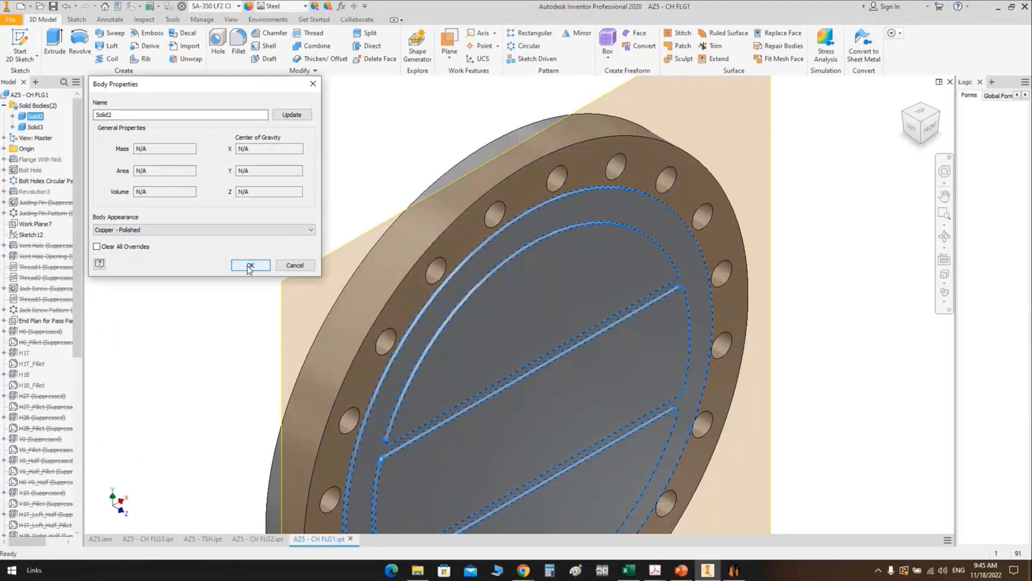
left_click(247, 267)
Step: Hide the splitting work plane, then save and close the CH FLG1 part
right_click(302, 274)
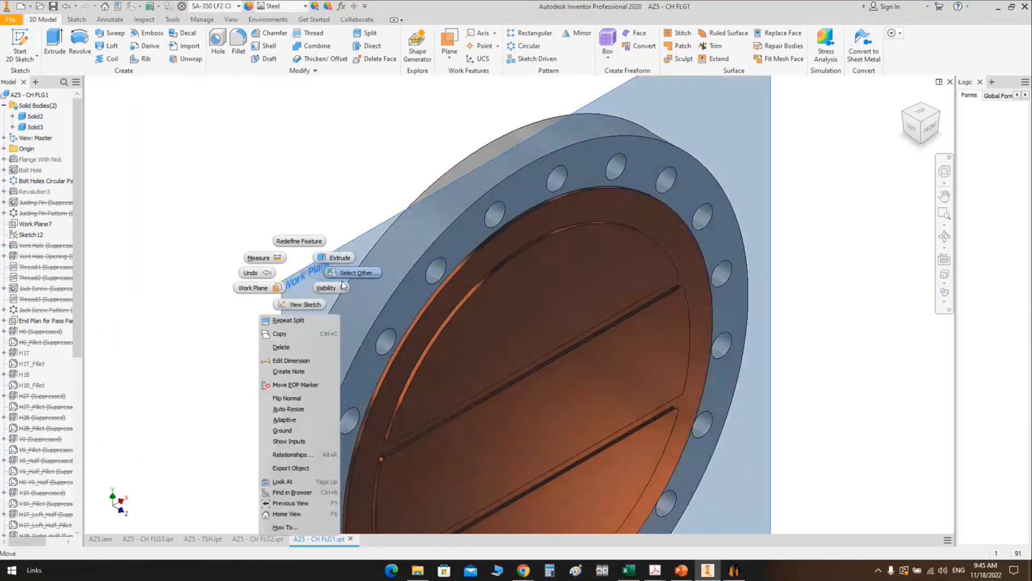
left_click(343, 278)
key("ctrl+s")
left_click(950, 83)
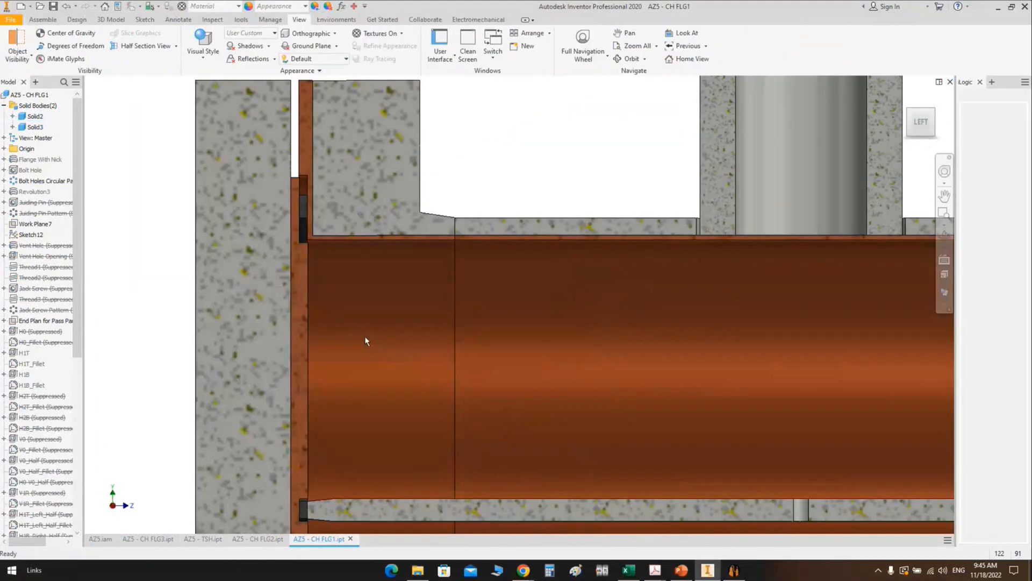
Step: Examine the sectioned channel's cladding on the cover, flanges and shell, and around the pass partitions and tubesheet
scroll(298, 244, "up", 2)
middle_click_drag(298, 244, 259, 308)
scroll(511, 237, "down", 6)
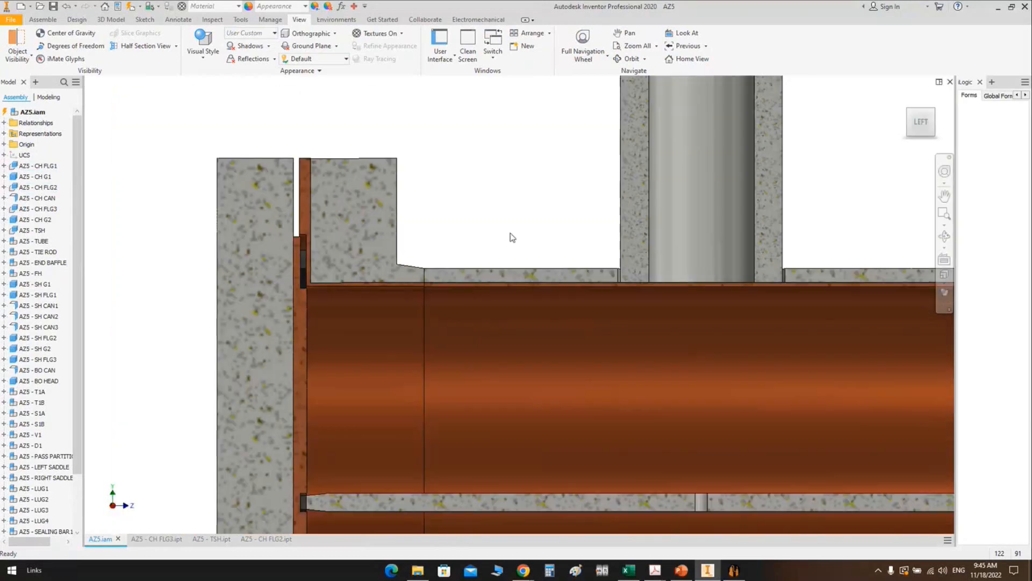
scroll(504, 170, "down", 2)
middle_click_drag(504, 170, 276, 107)
key("F4")
left_click_drag(589, 180, 547, 249)
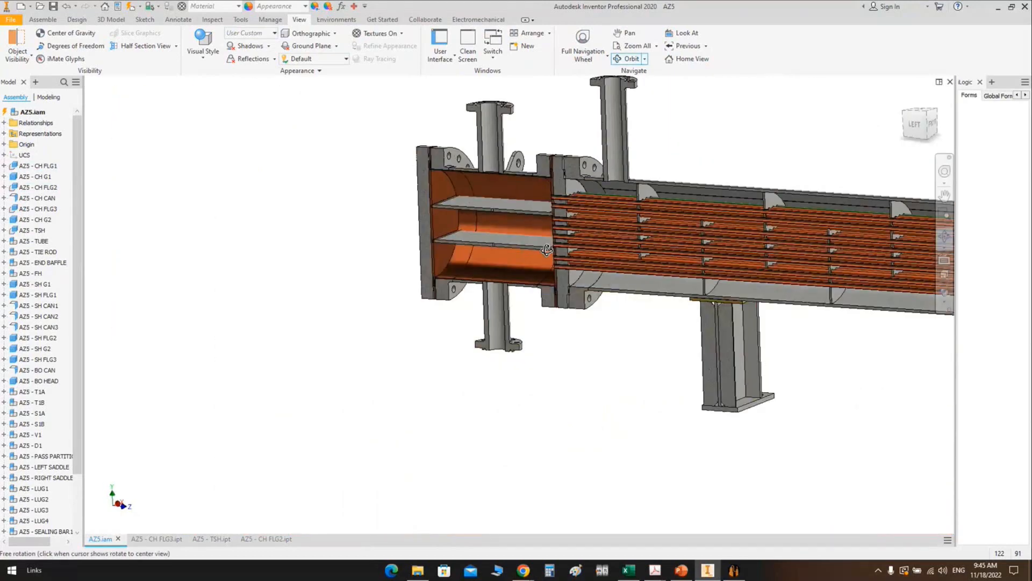
scroll(546, 249, "up", 2)
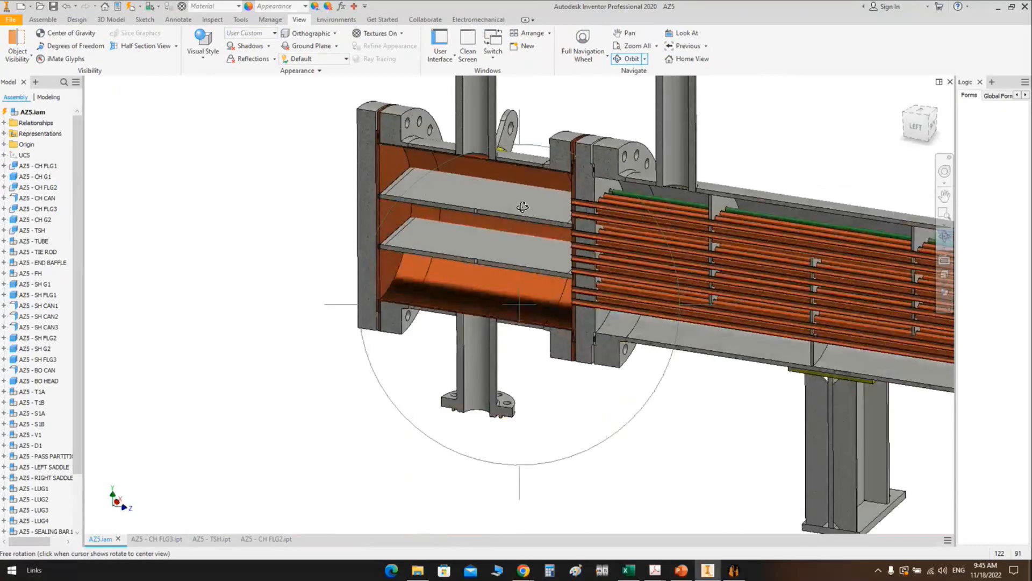
middle_click_drag(521, 206, 500, 279)
left_click_drag(501, 279, 491, 237)
key("Escape")
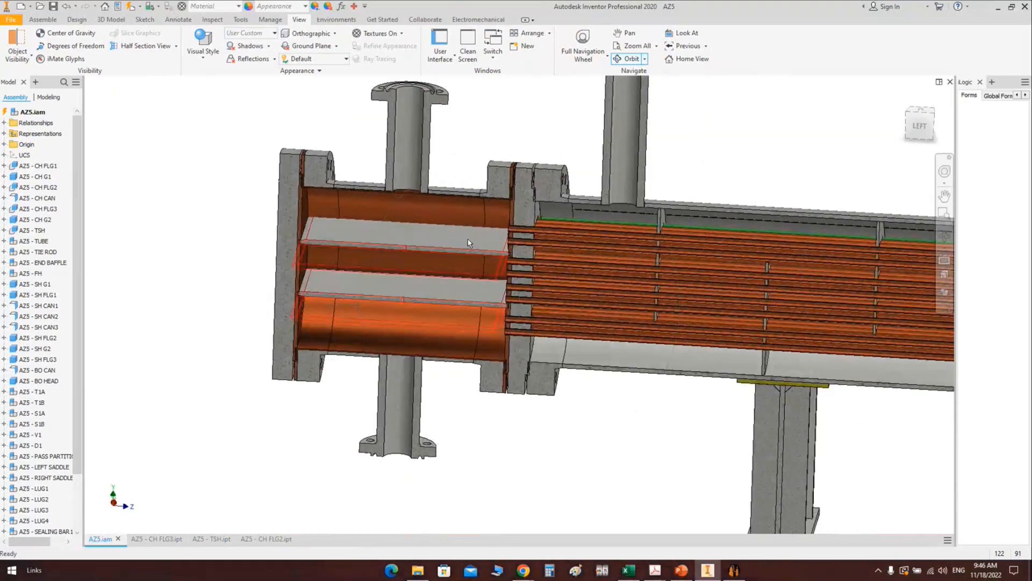
scroll(334, 234, "up", 3)
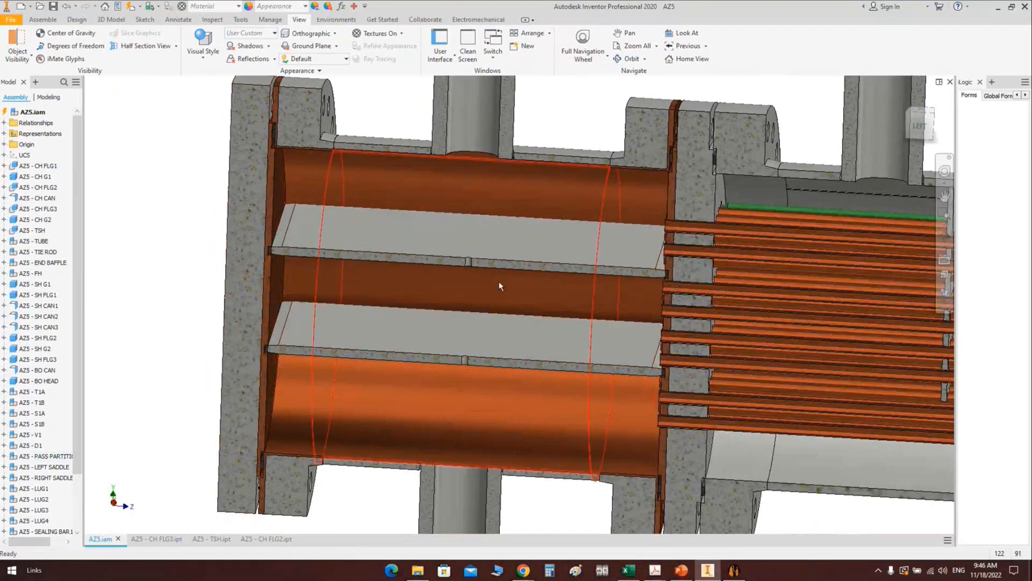
scroll(500, 286, "down", 3)
middle_click_drag(536, 287, 349, 227)
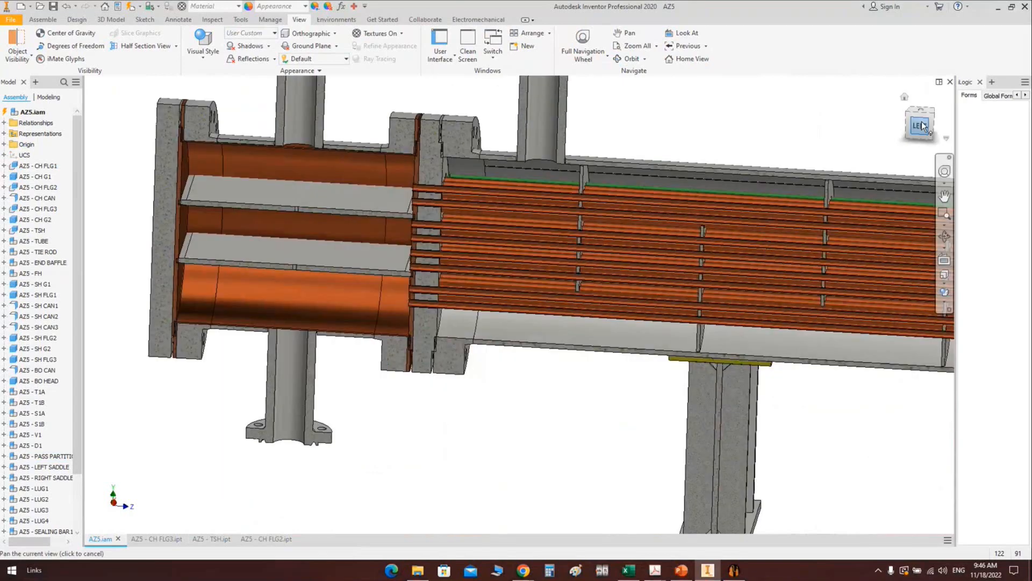
Step: Orient the assembly to the left view, end the section view and fit the whole exchanger in the window
left_click(921, 125)
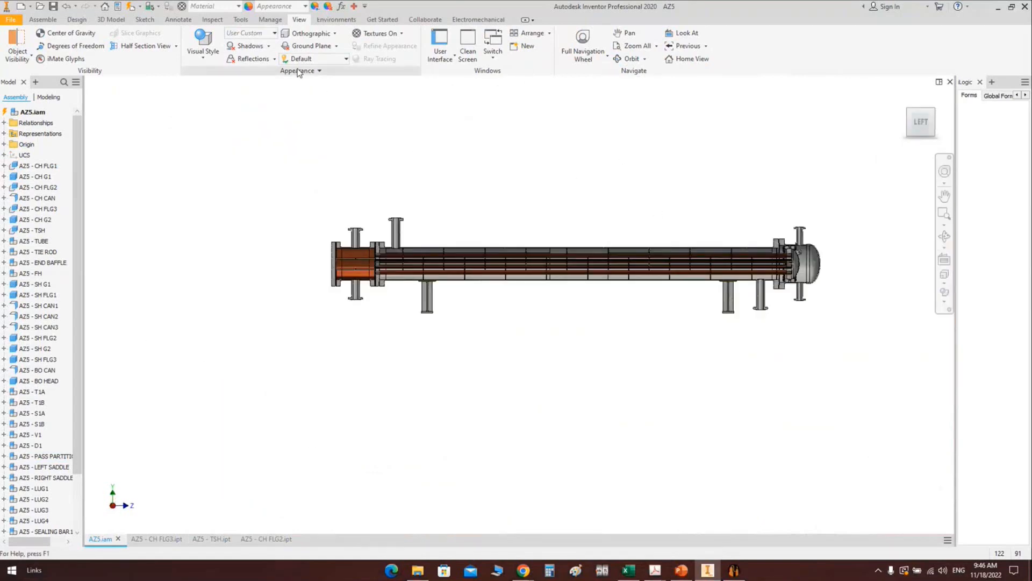
left_click(176, 47)
left_click(161, 100)
middle_click(613, 480)
middle_click(613, 479)
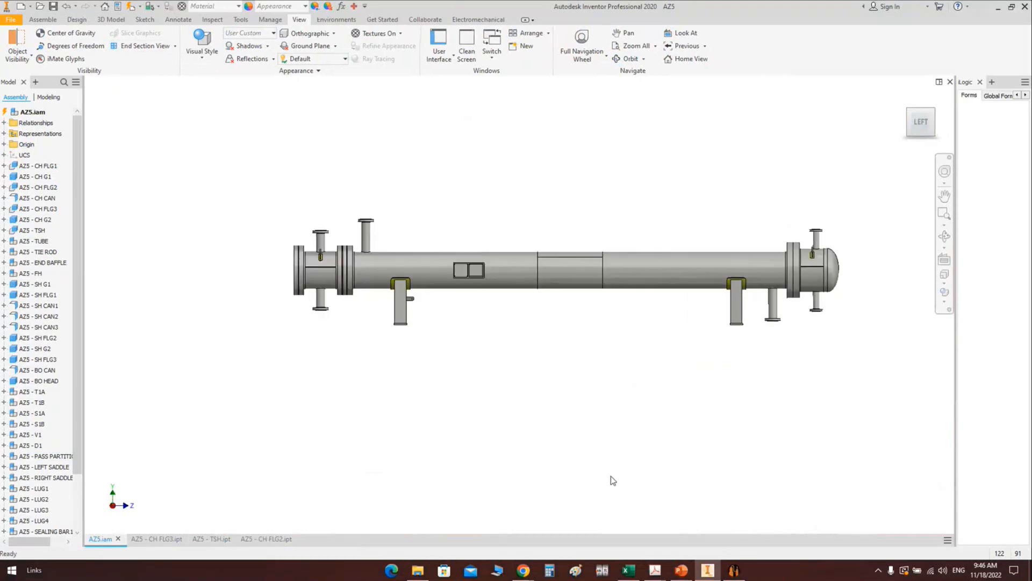
Step: Switch to Static Equipment Generator, open the bill of materials, narrow the Description column and review the full item list
left_click(734, 571)
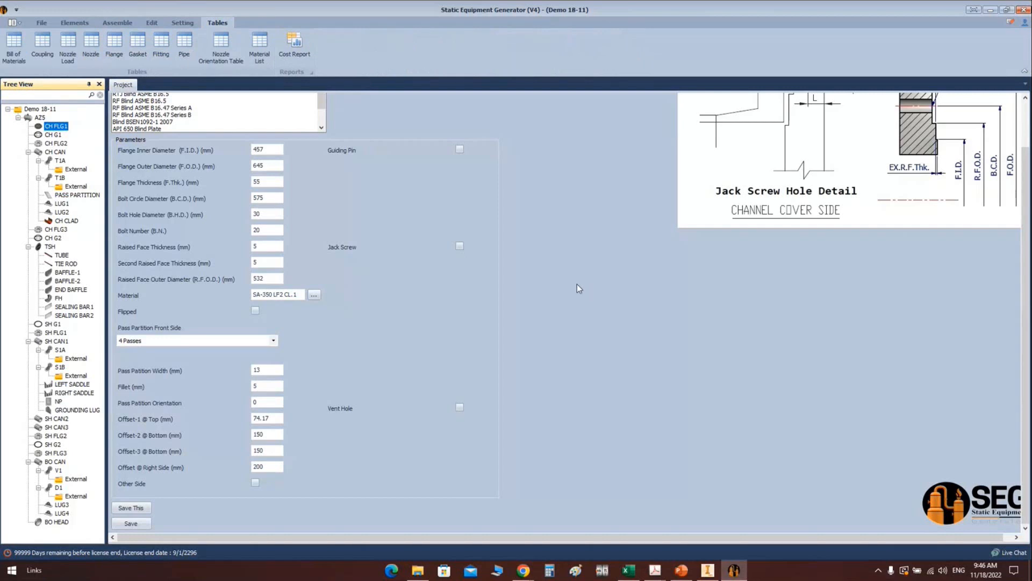
left_click(21, 45)
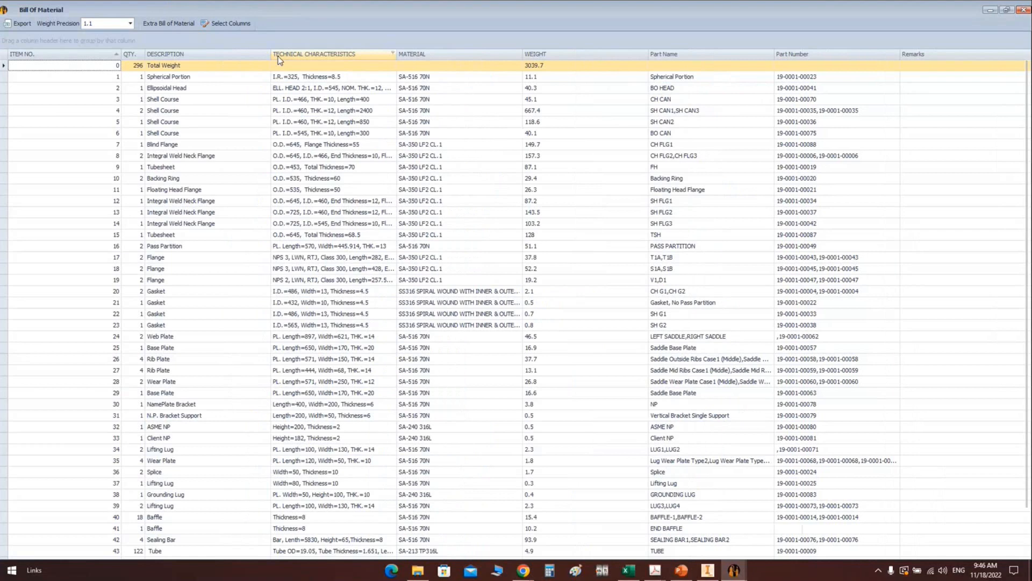
left_click_drag(271, 54, 218, 54)
scroll(143, 251, "down", 2)
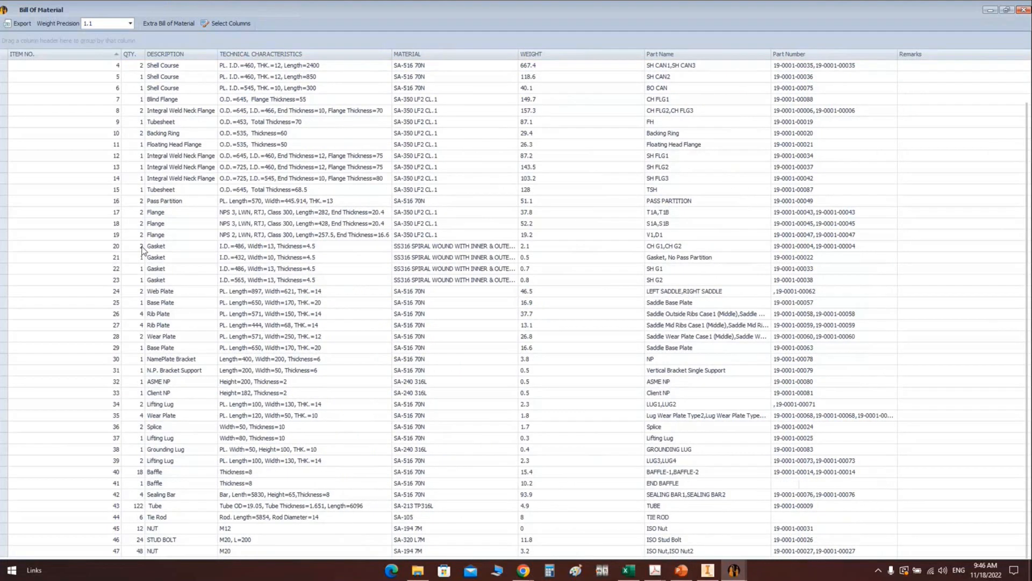
scroll(143, 250, "up", 2)
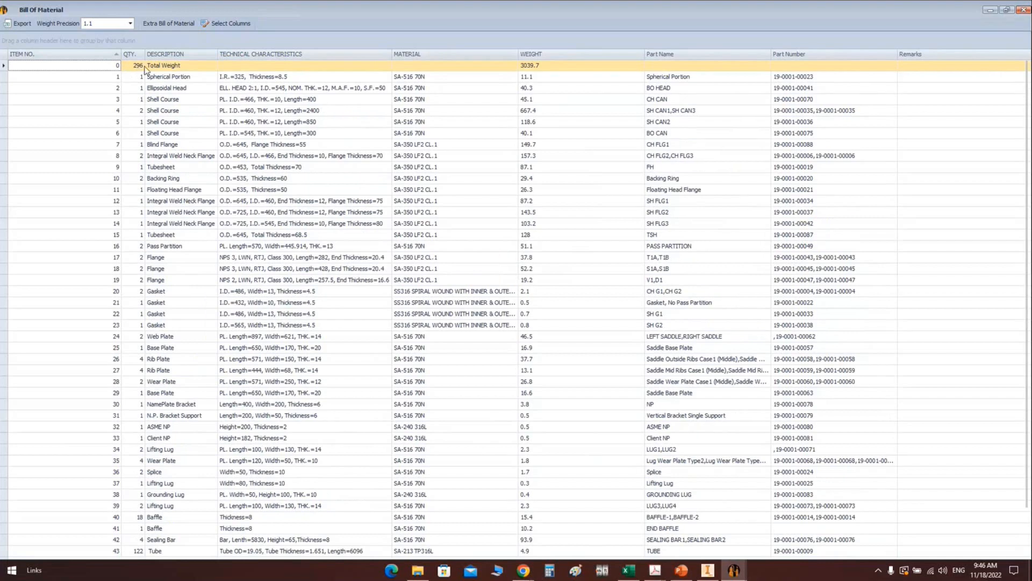
scroll(172, 239, "down", 2)
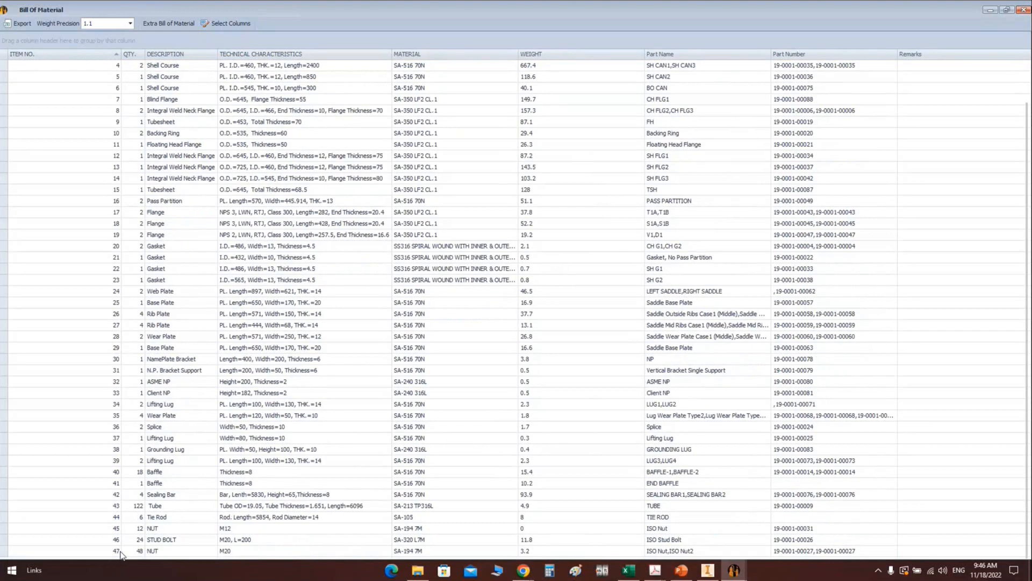
scroll(183, 350, "up", 2)
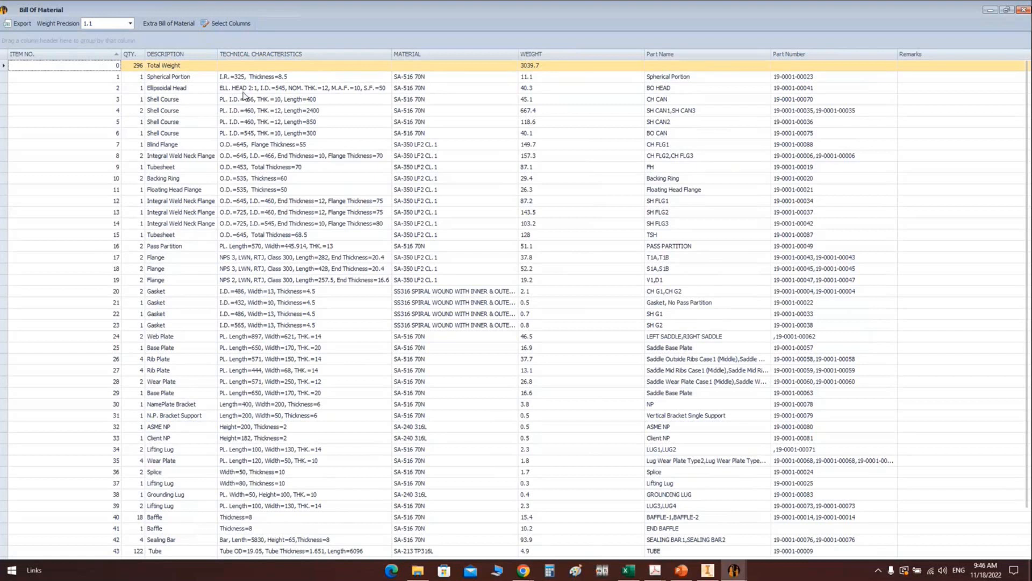
Step: Examine the part names listed for the ellipsoidal head and the shell courses
left_click(679, 81)
left_click(672, 87)
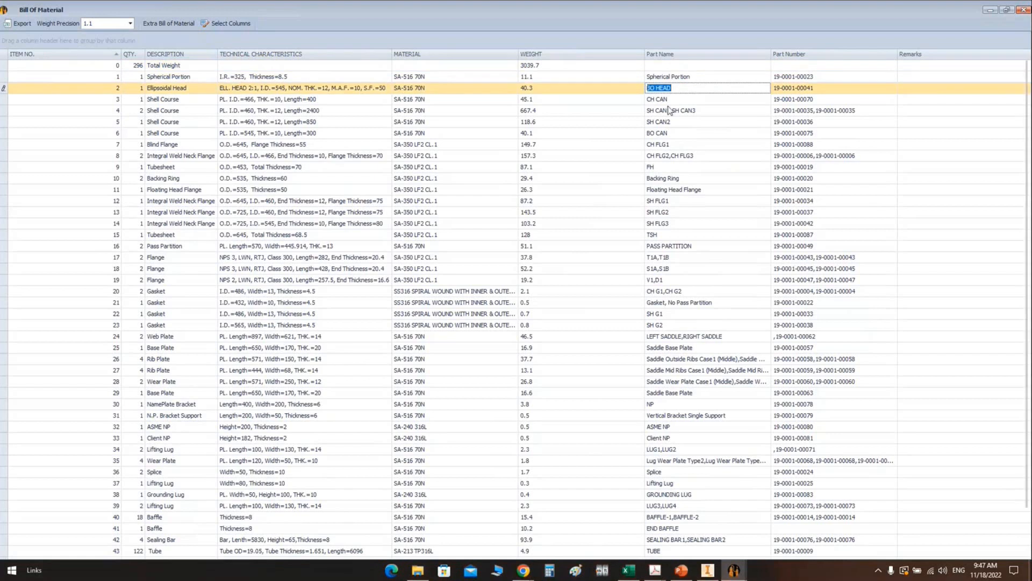
left_click(680, 110)
left_click_drag(699, 110, 656, 112)
key("Down")
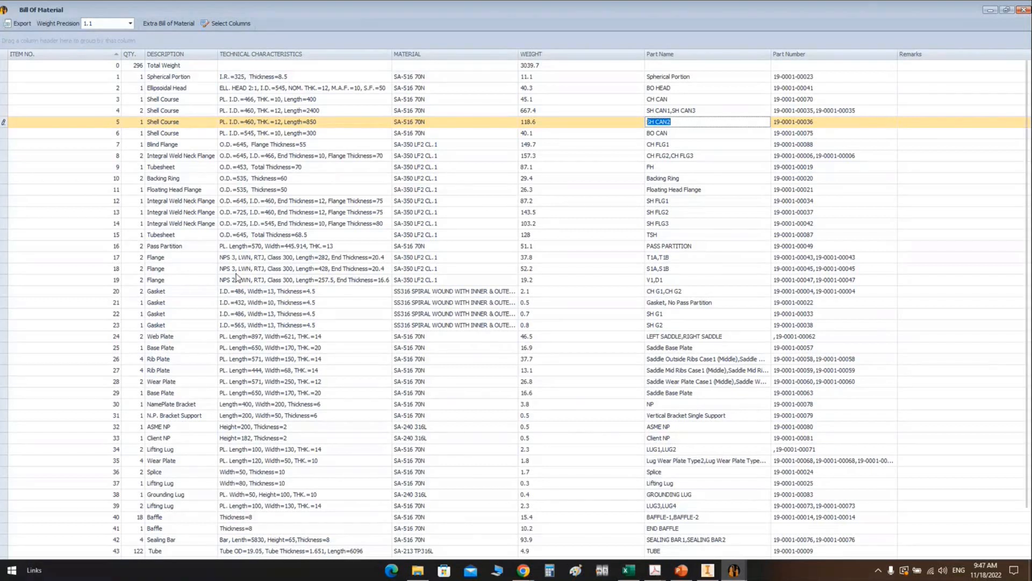
Step: Examine the T1A,T1B flange row's quantity, technical characteristics, part name, material and weight, as well as the assembly's total weight
left_click(139, 257)
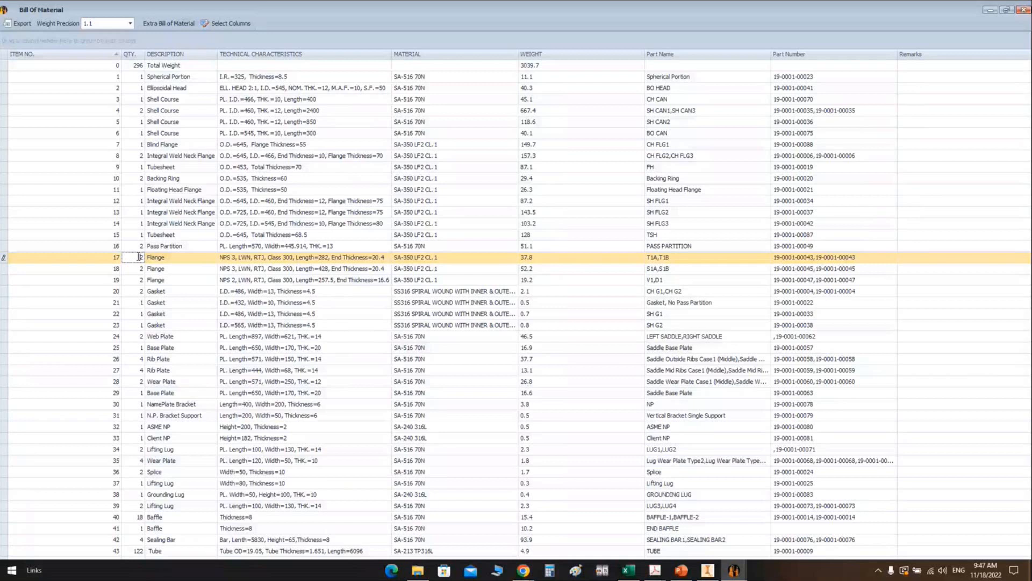
left_click(221, 257)
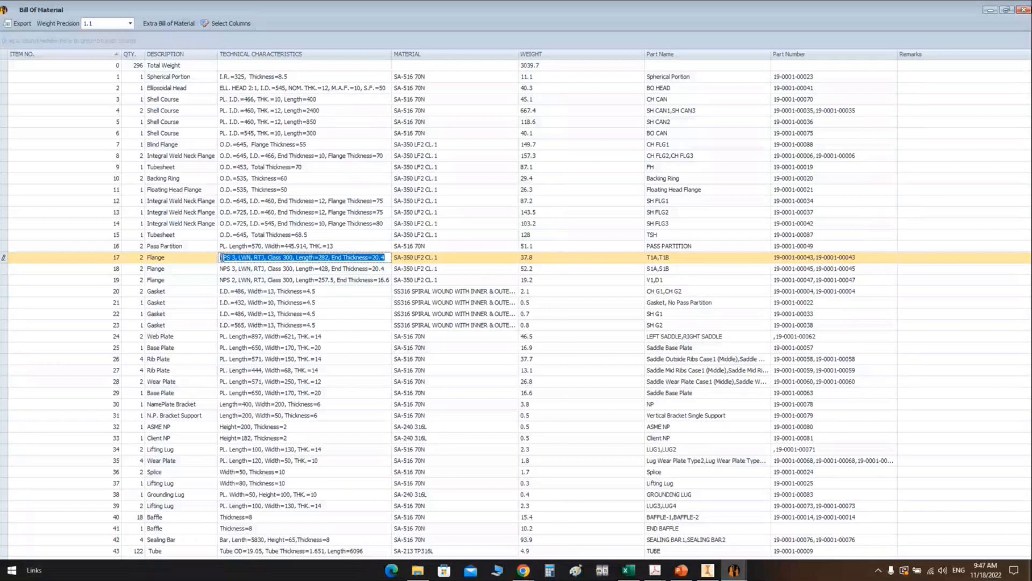
left_click_drag(253, 257, 293, 257)
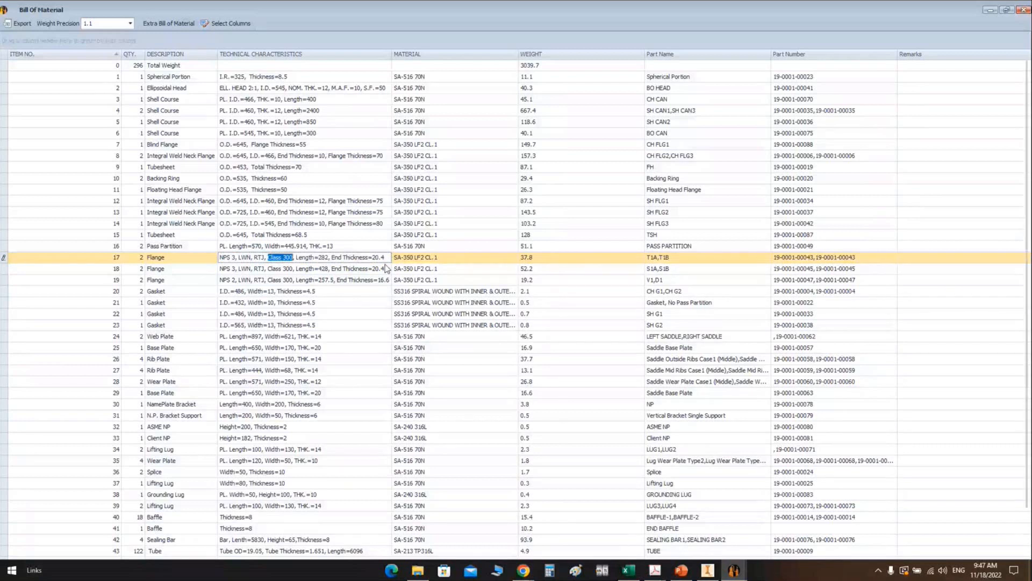
left_click(658, 258)
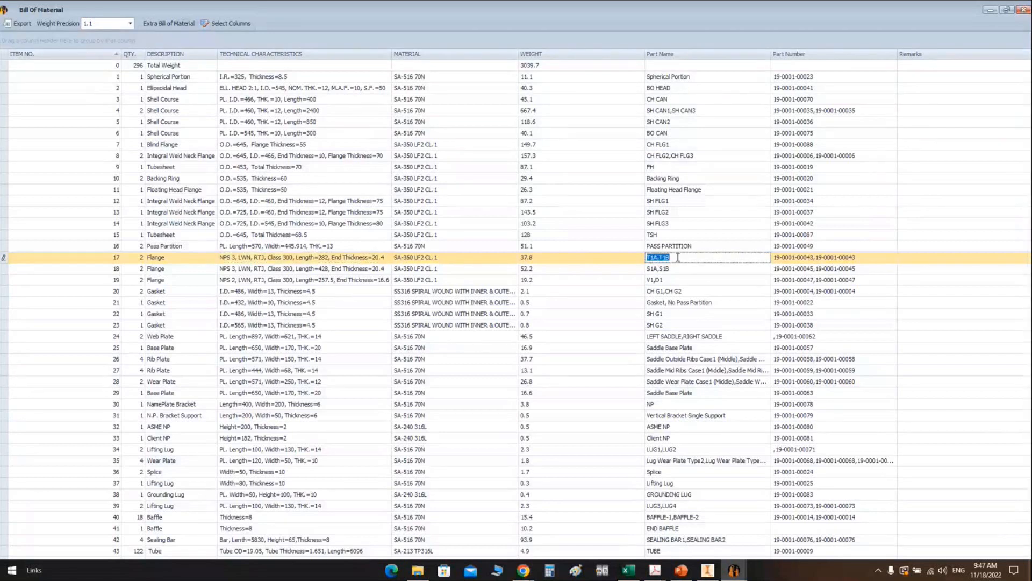
left_click(446, 259)
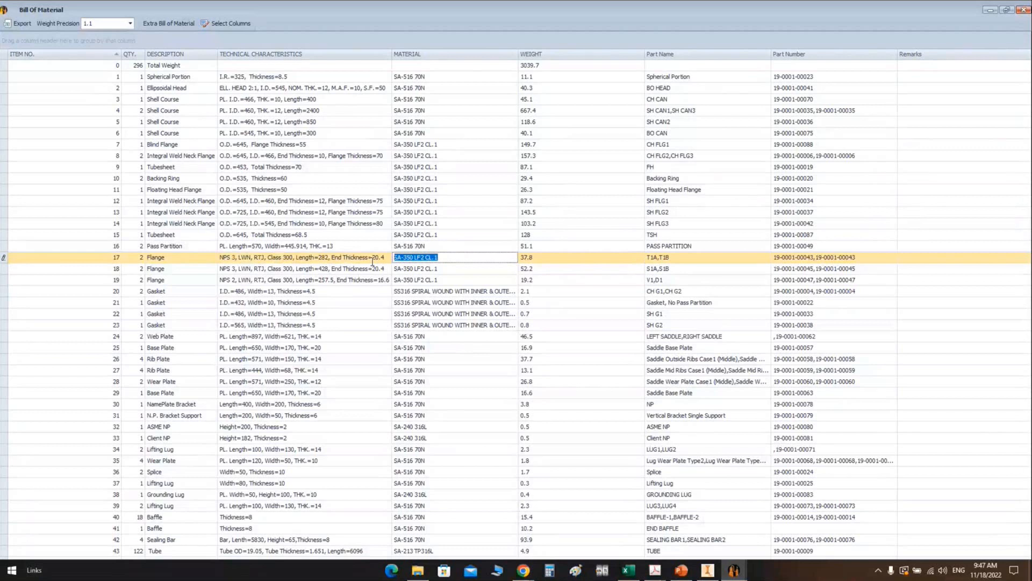
left_click(532, 257)
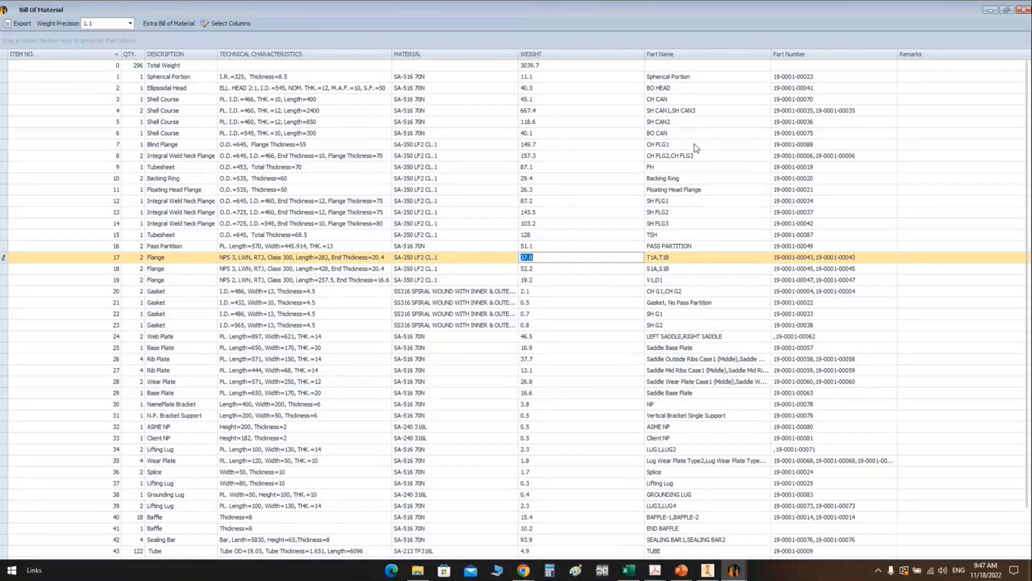
left_click(528, 65)
left_click(528, 66)
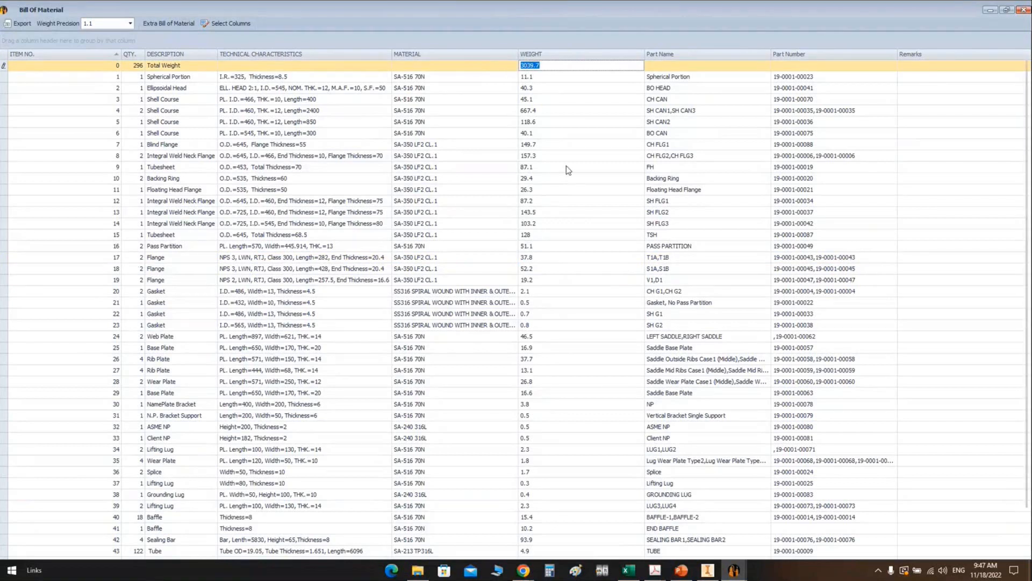
Step: Export the bill of materials to the desktop as an Excel file named BOM, close the table and show the desktop
left_click(24, 28)
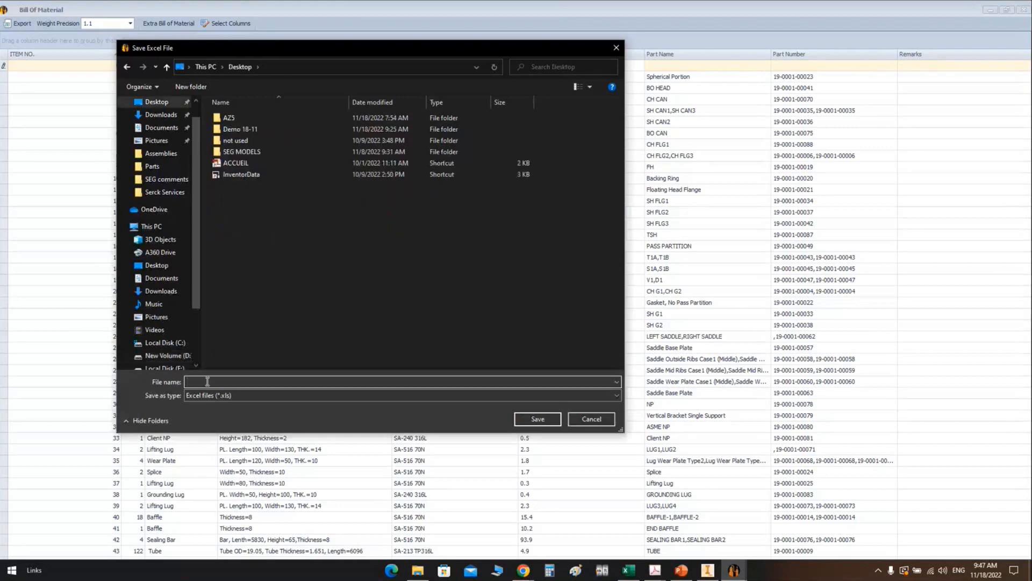
type("BOM")
left_click(537, 419)
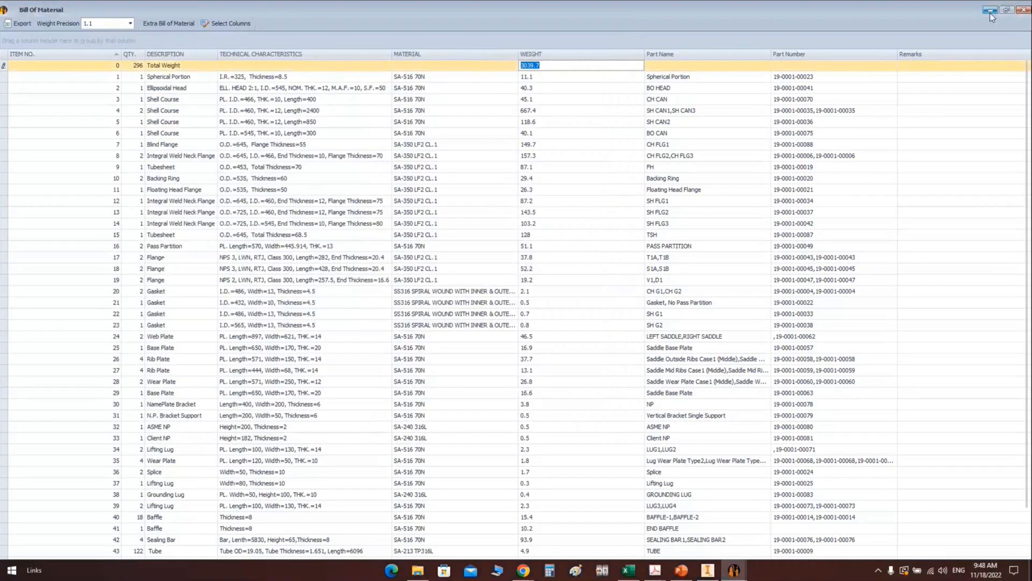
left_click(1023, 9)
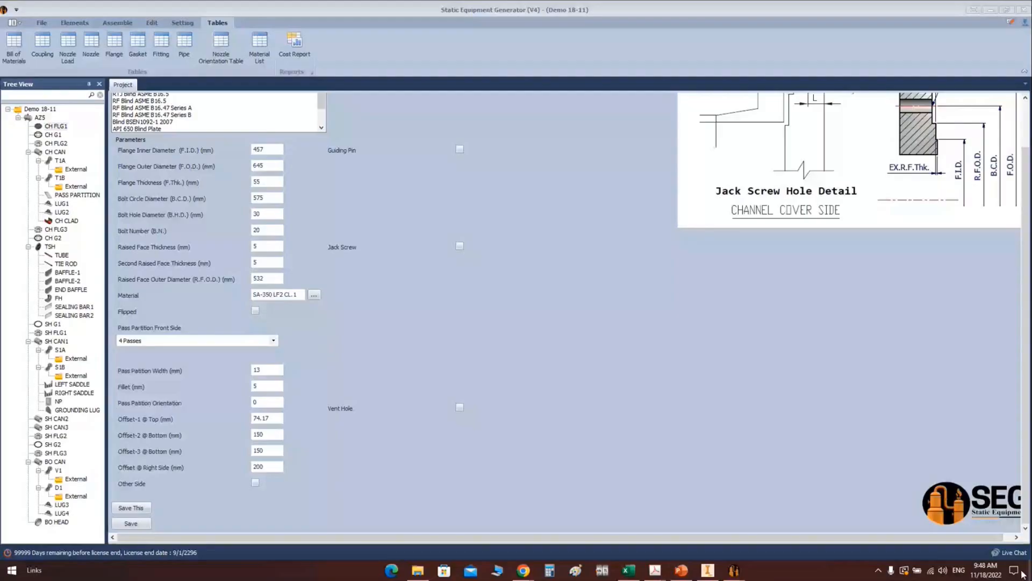
left_click(1027, 573)
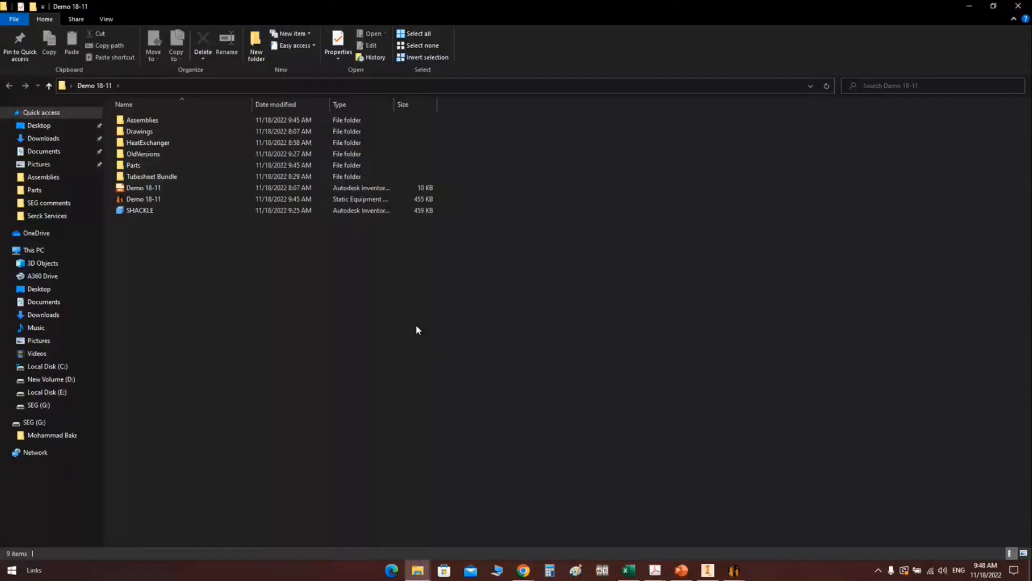
Step: Reopen the bill of materials in Static Equipment Generator, repeat its Excel export to the desktop as BOM, and close the table
left_click(734, 570)
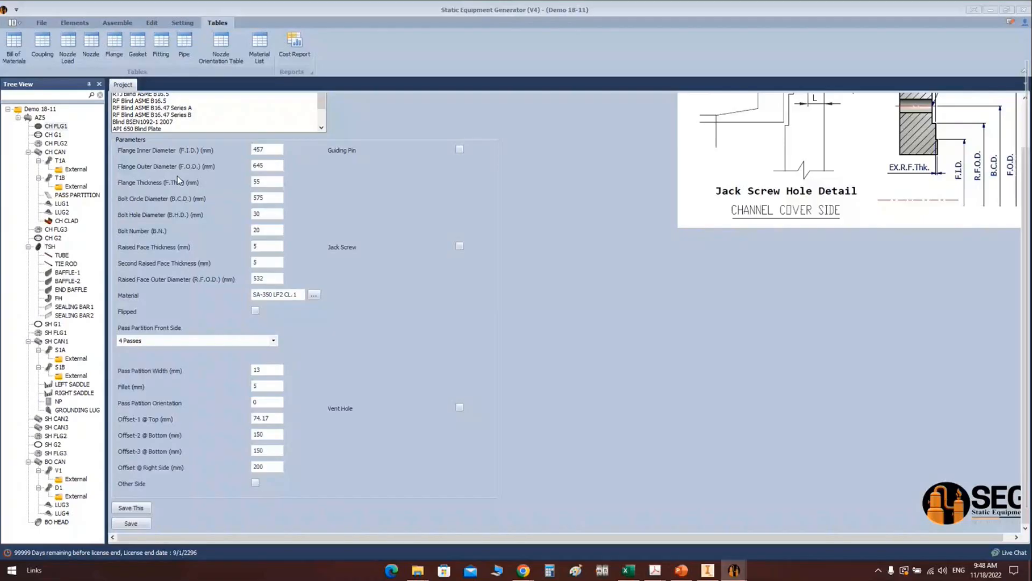
left_click(14, 42)
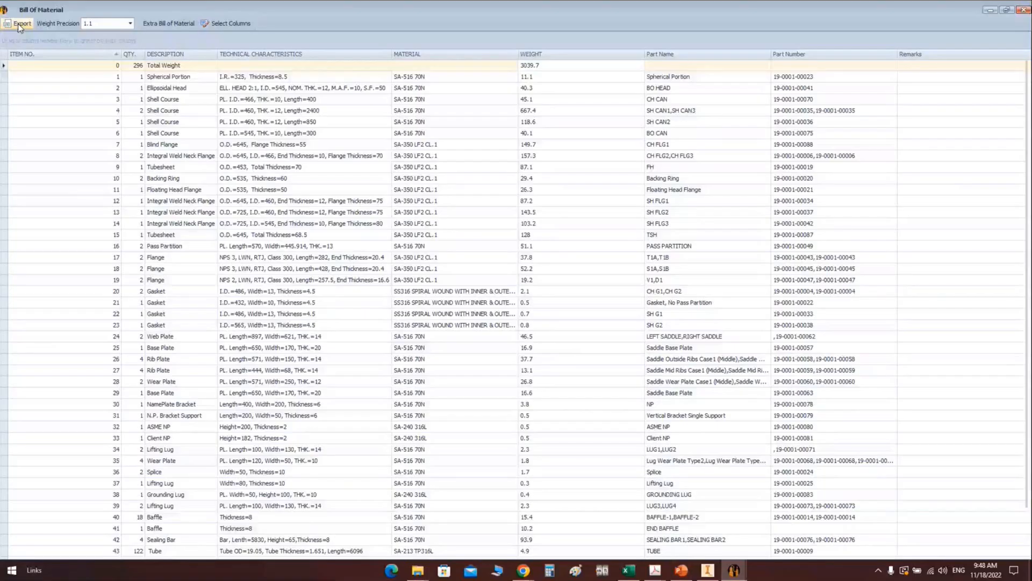
left_click(21, 24)
type("B")
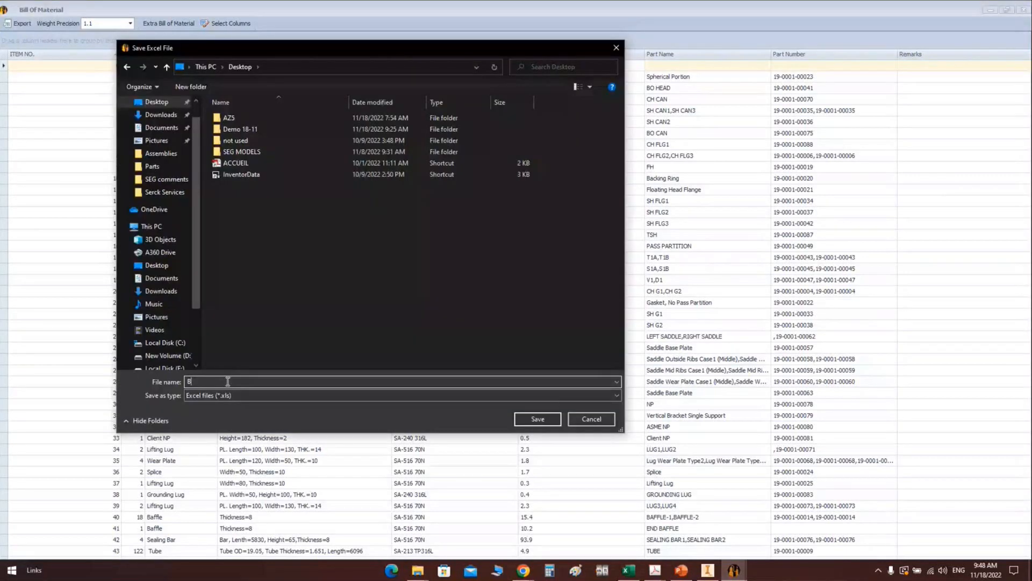
type("OM")
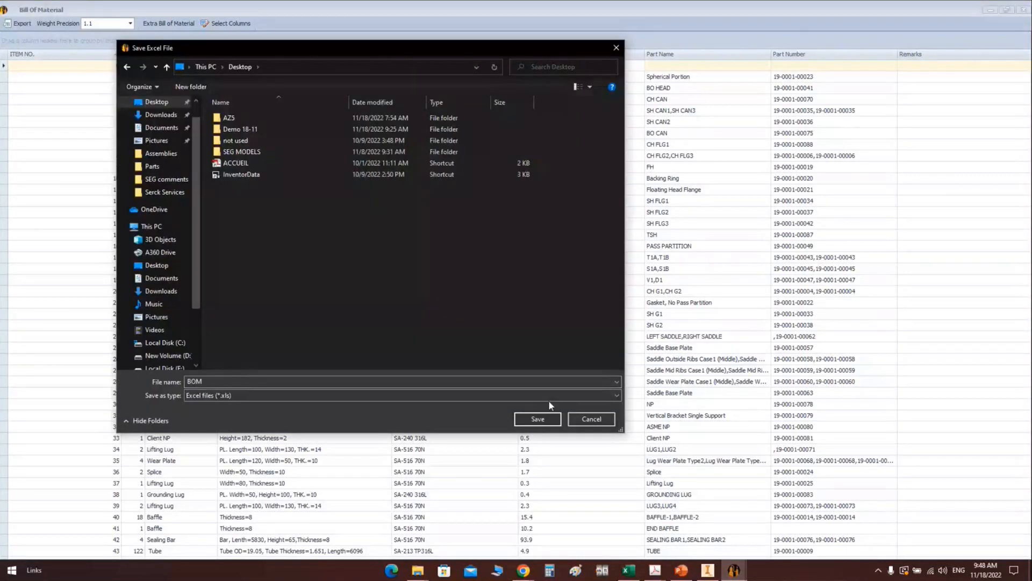
left_click(537, 419)
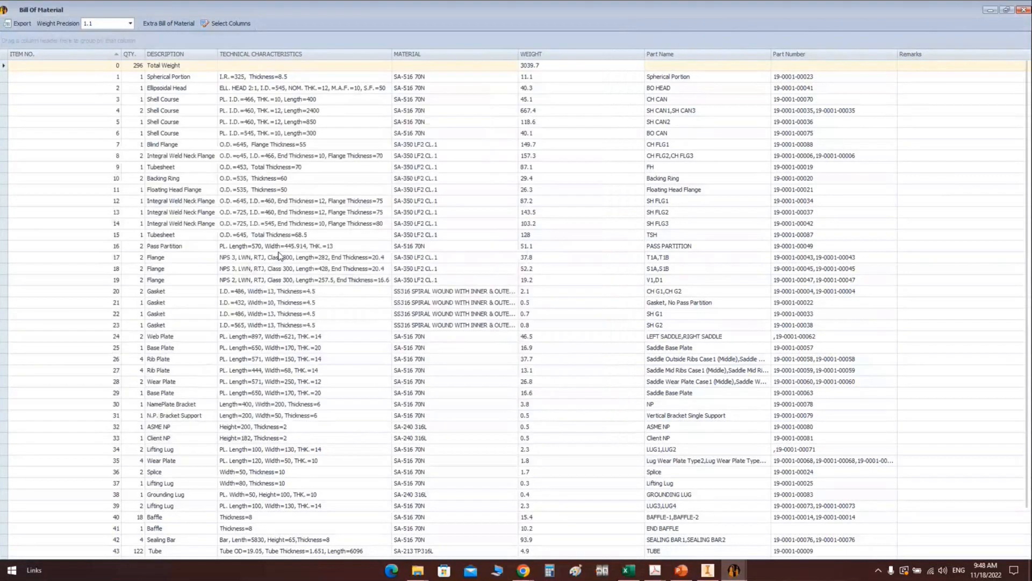
left_click(1026, 11)
left_click(971, 6)
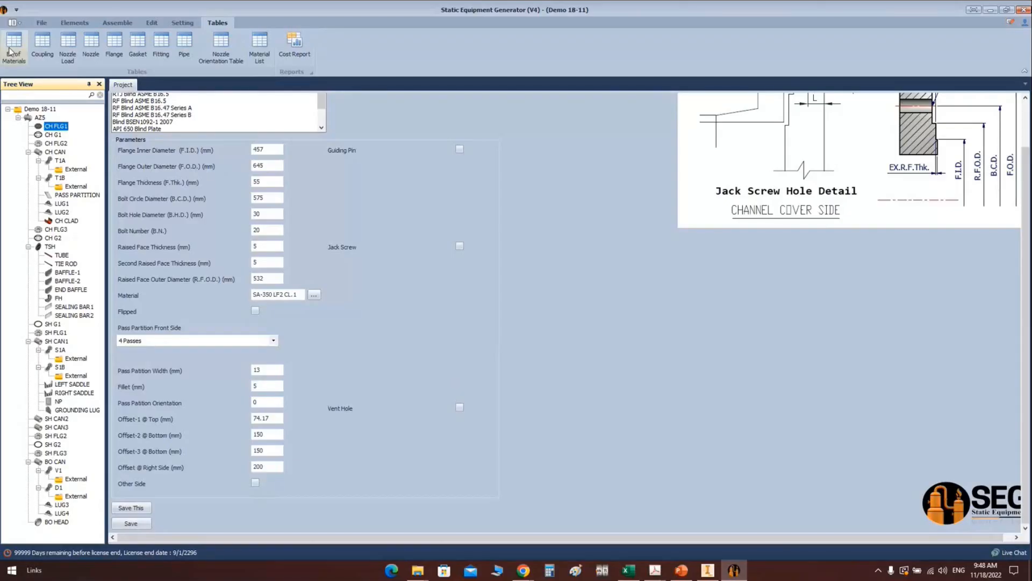
Step: Reopen the bill of materials, and in Inventor create a new part from the SEG Accessories template Spacer Tube.ipt
left_click(12, 47)
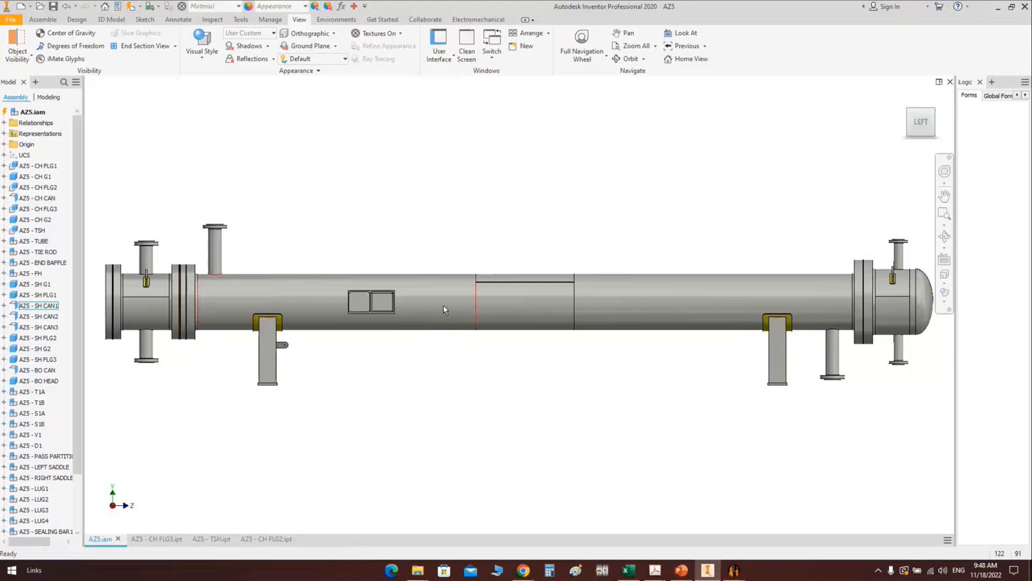
left_click(21, 6)
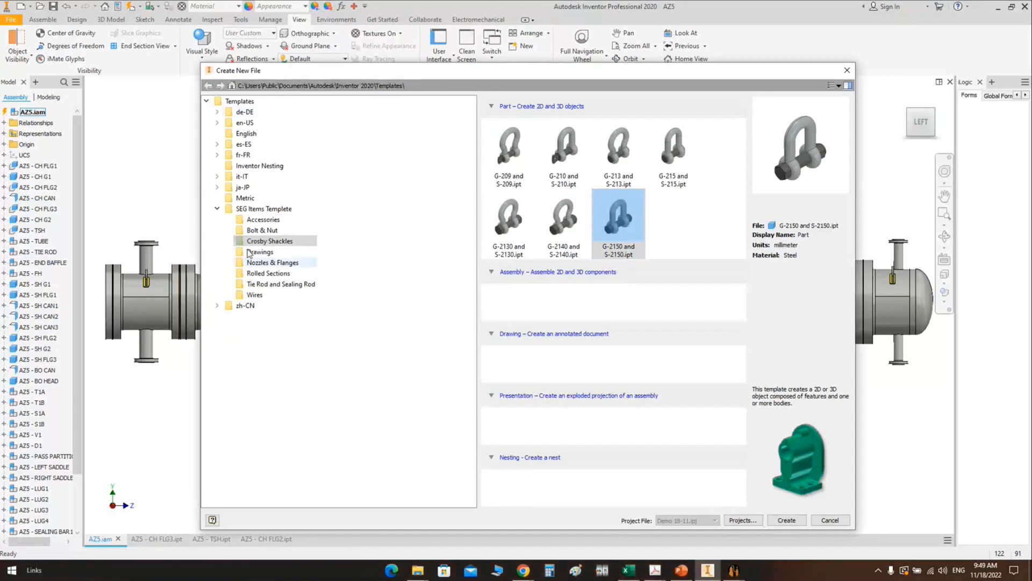
left_click(263, 221)
left_click(508, 284)
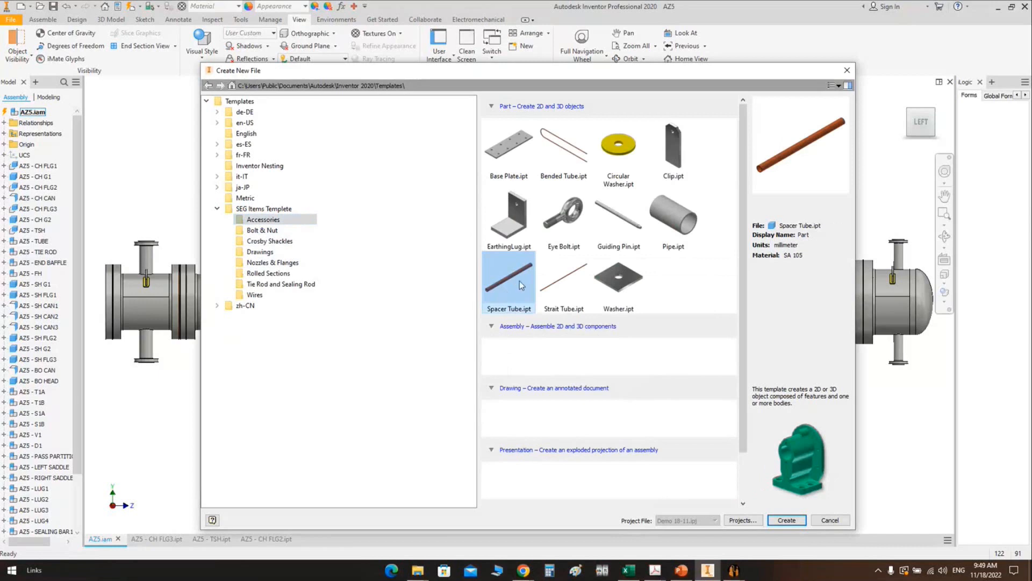
left_click(798, 521)
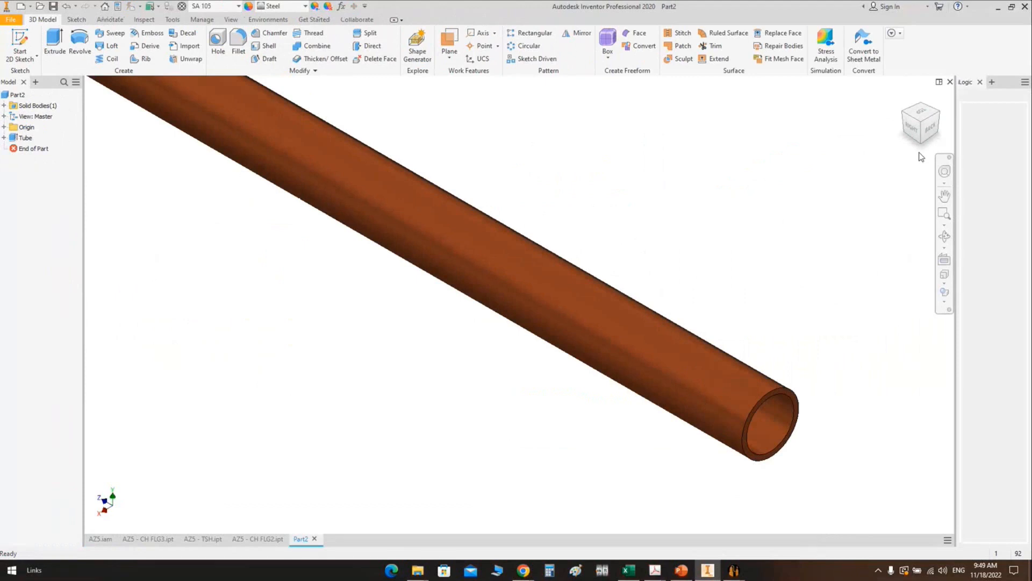
Step: Open the spacer tube's Strait Tube Data form, check the Tube O.D. choices and close the form
left_click(979, 118)
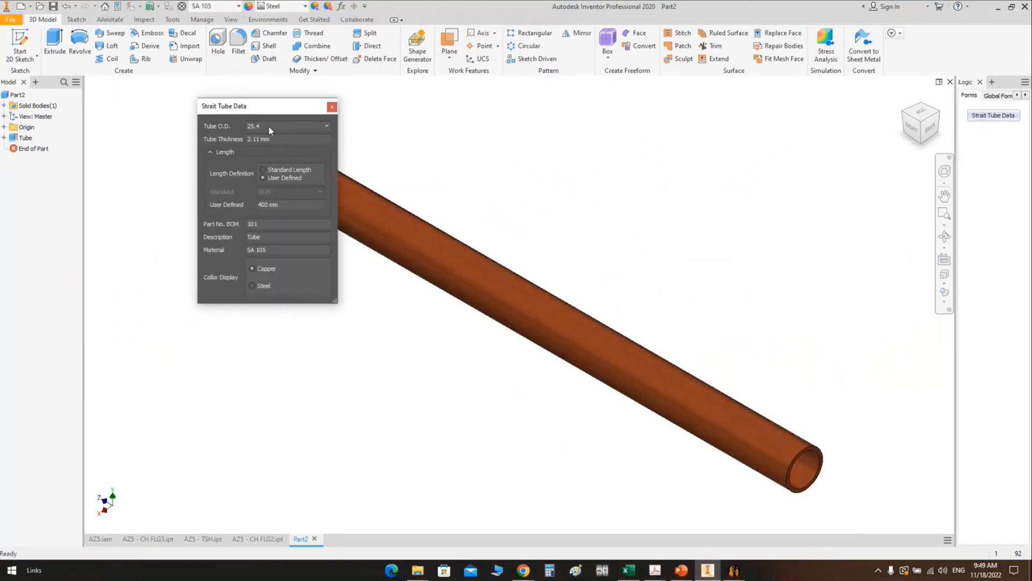
left_click(268, 127)
left_click(270, 151)
left_click(332, 107)
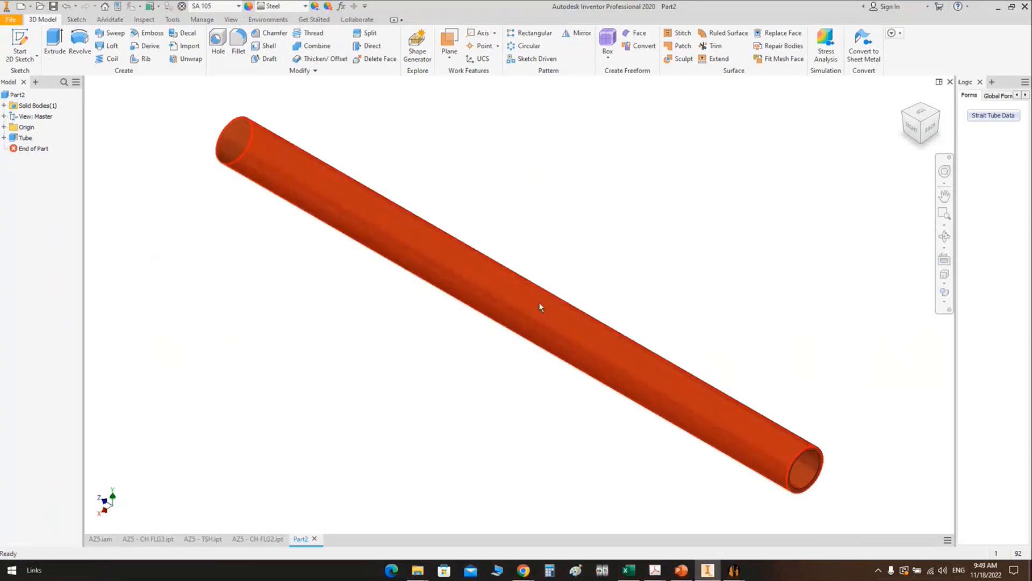
Step: Switch back to the Bill Of Material window and close it
mouse_move(731, 574)
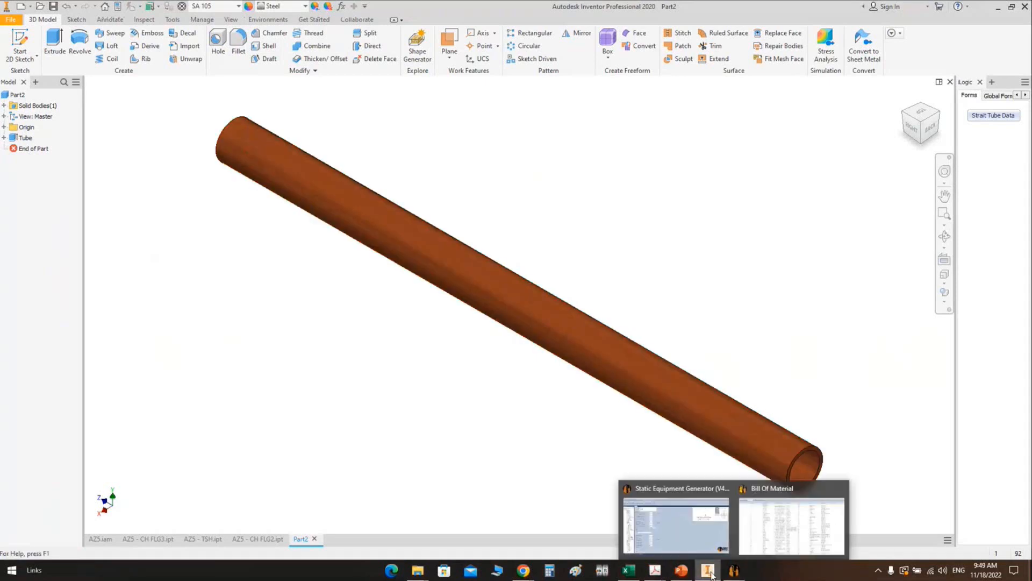
left_click(791, 524)
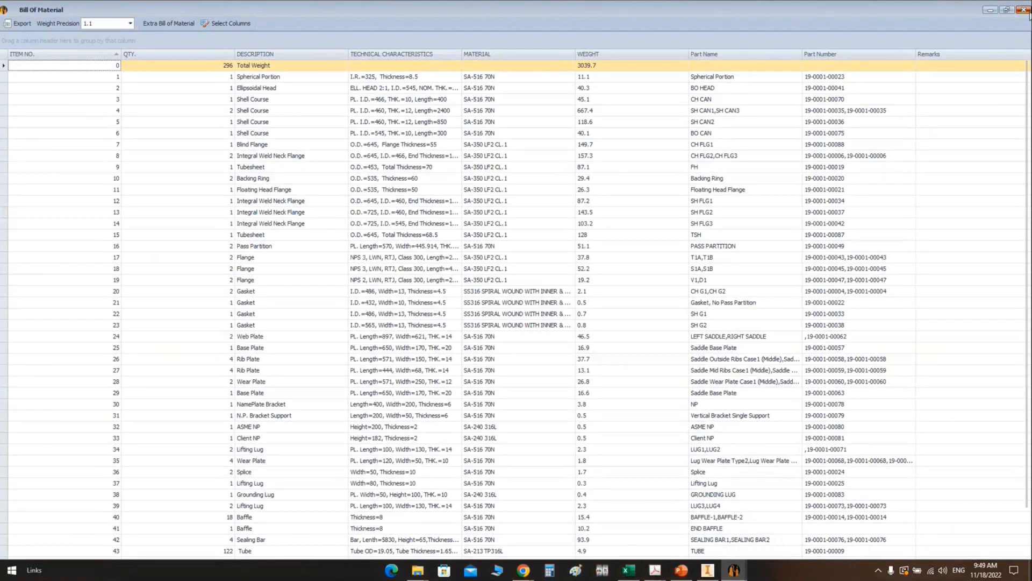
left_click(1027, 11)
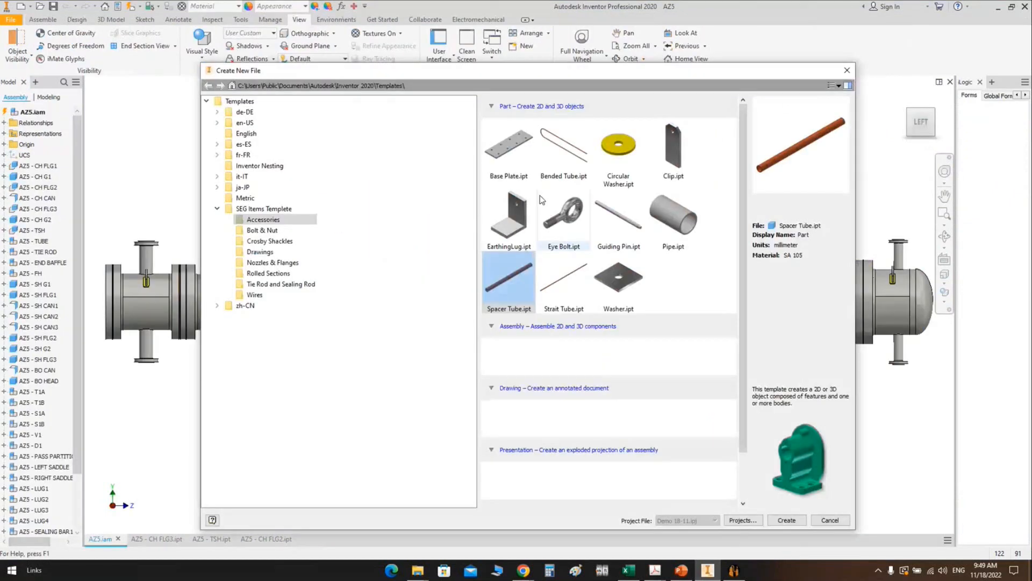
Step: Preview the Eye Bolt, Circular Washer and Base Plate templates in the SEG Accessories folder
left_click(565, 215)
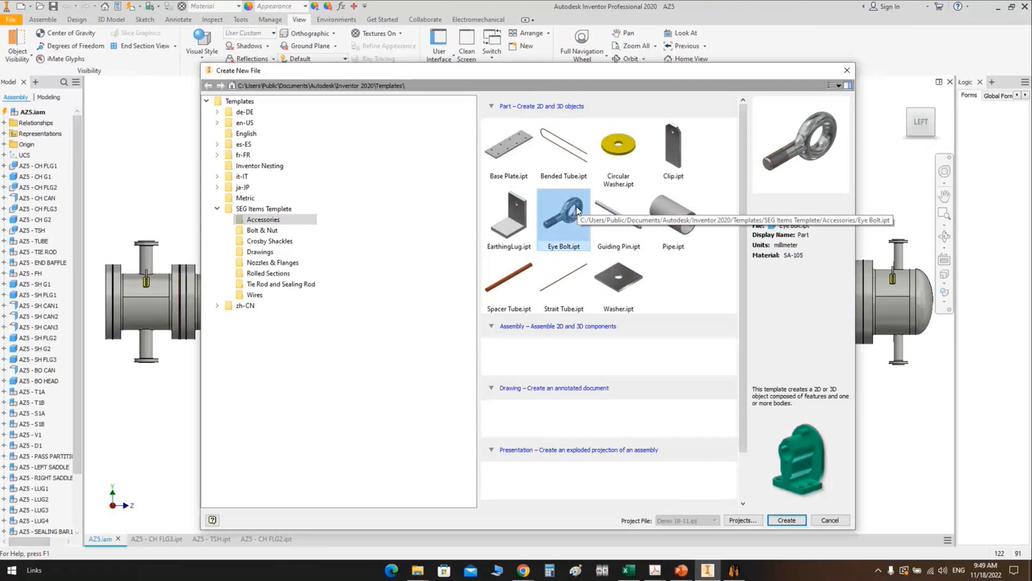
left_click(616, 168)
left_click(519, 158)
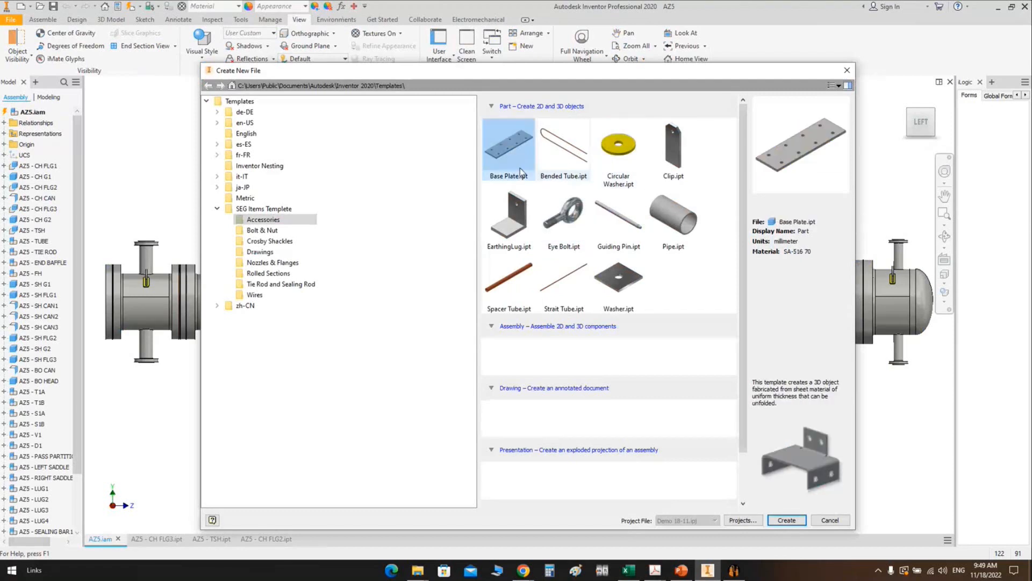
left_click(608, 152)
left_click(514, 153)
Step: Look through the Bolt & Nut templates, previewing J Bolt, Bolt, U Bolt and Stud Bolt
left_click(255, 232)
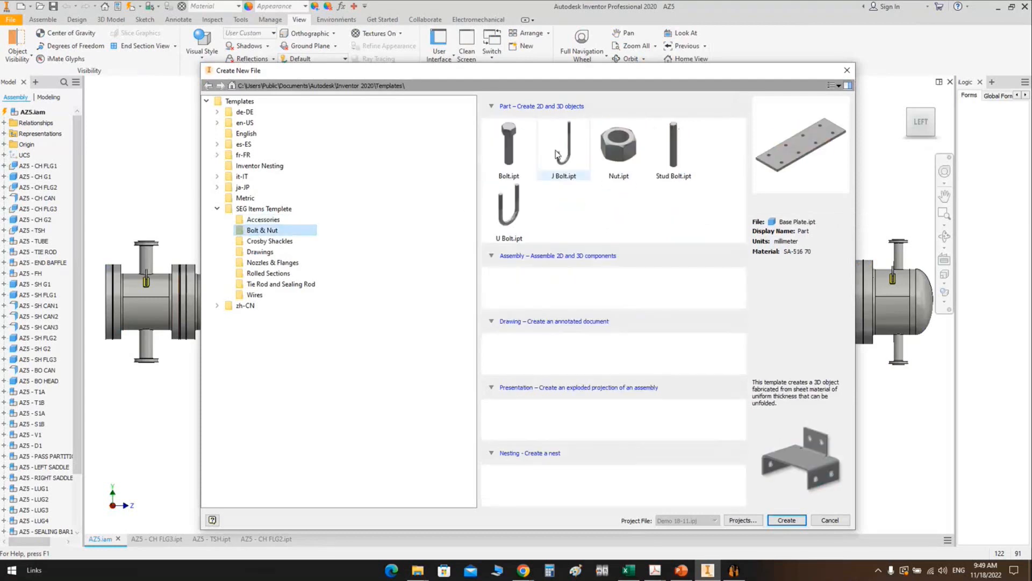
left_click(563, 146)
left_click(514, 157)
left_click(508, 207)
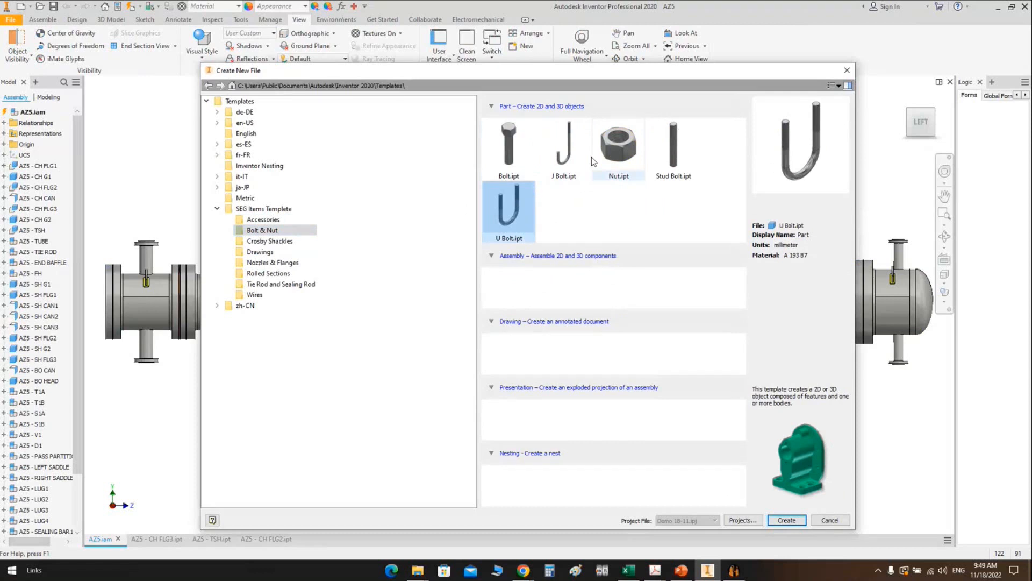
left_click(673, 148)
left_click(516, 211)
Step: Look through the Crosby Shackles, Nozzles & Flanges, Rolled Sections, Tie Rod and Sealing Rod, and Wires templates, and close without creating a part
left_click(277, 242)
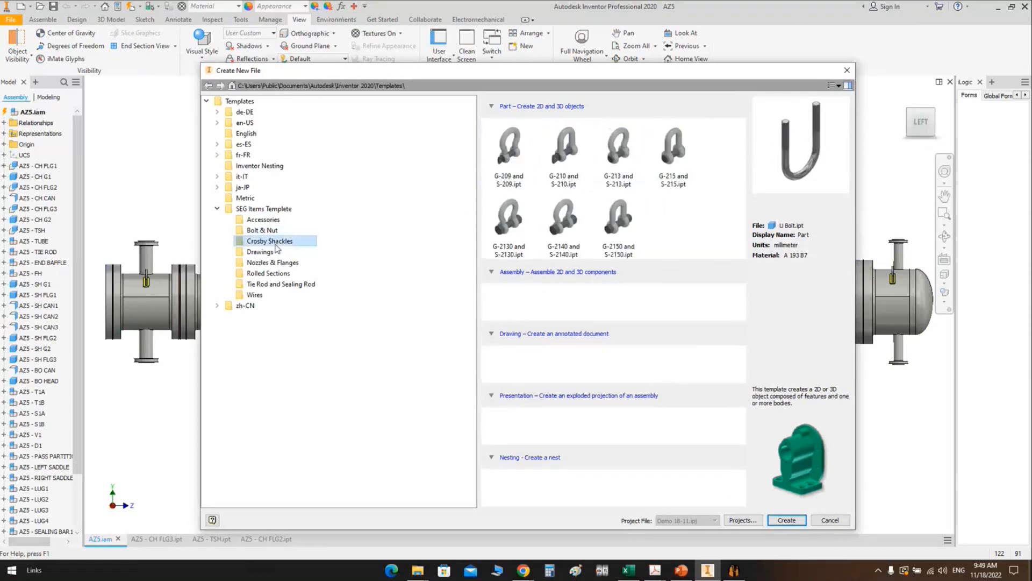
left_click(272, 263)
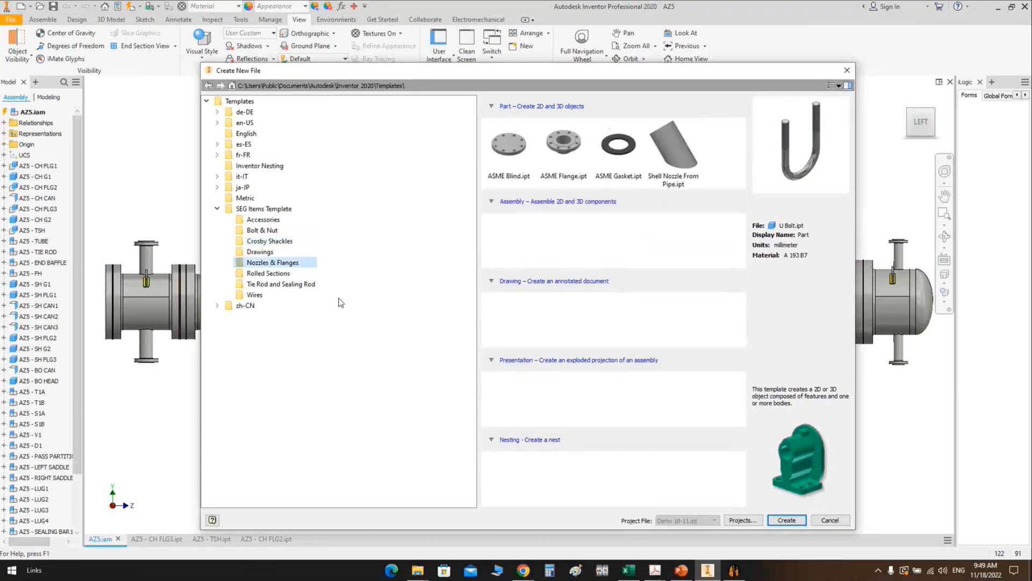
left_click(268, 273)
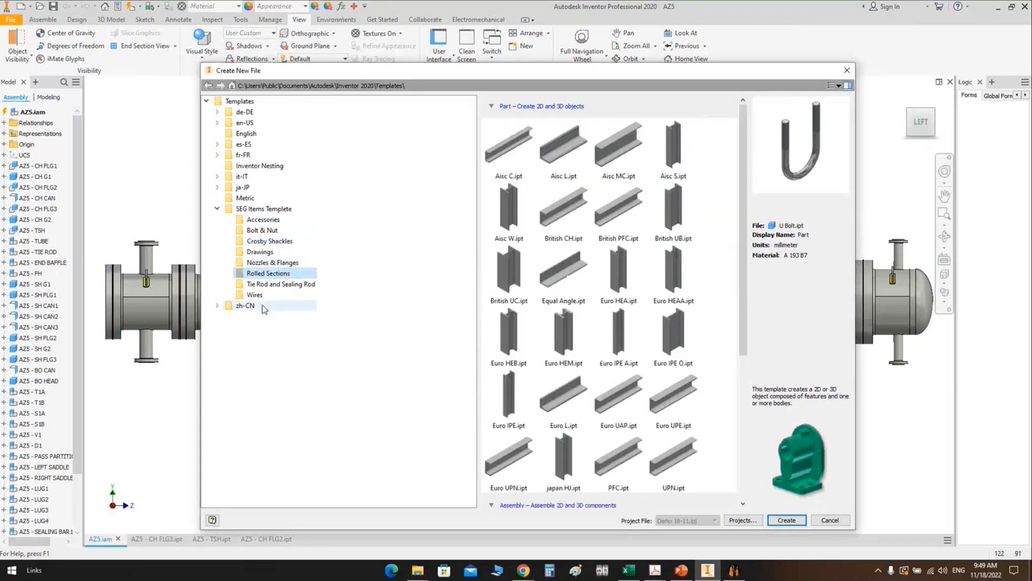
scroll(625, 212, "down", 3)
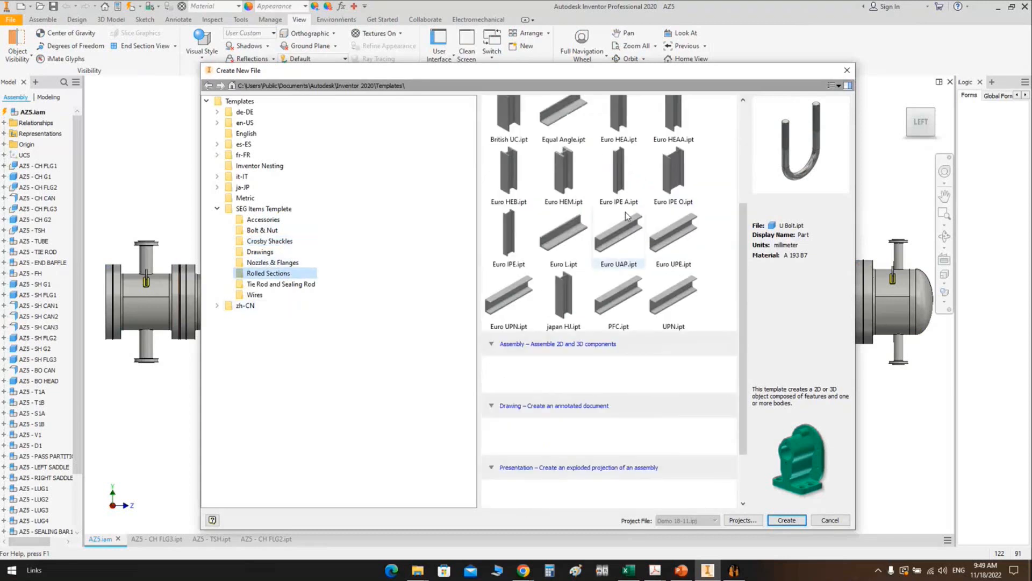
scroll(607, 208, "up", 2)
left_click(285, 285)
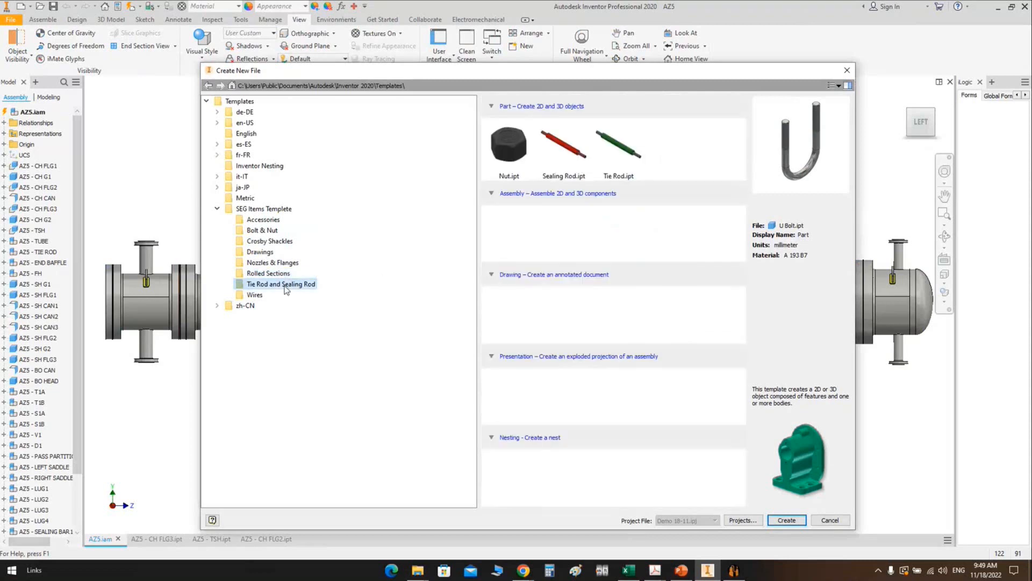
left_click(264, 295)
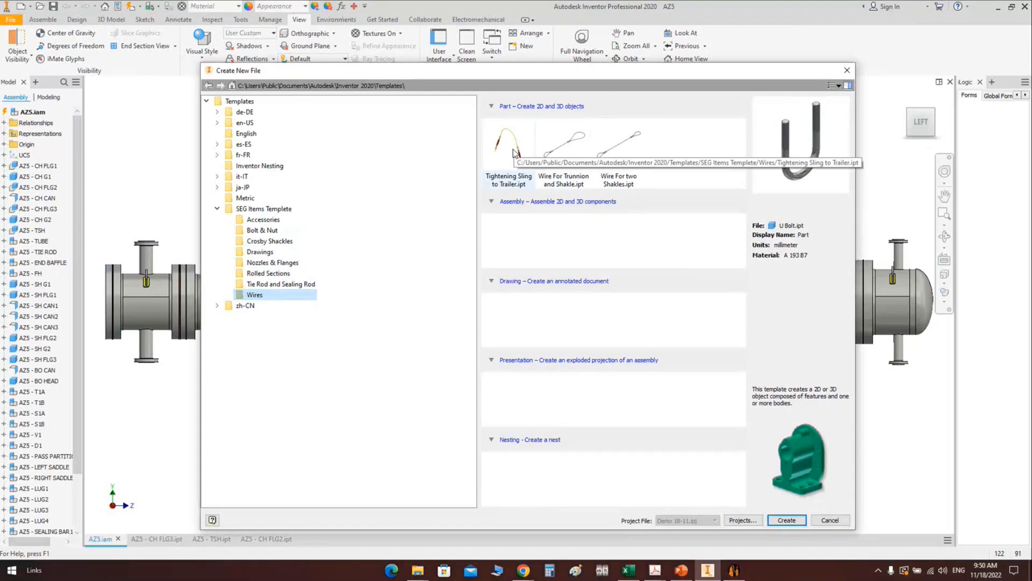
left_click(828, 522)
Step: Switch to Static Equipment Generator and add a stud bolt named STUD1 to flange CH FLG1
scroll(154, 295, "up", 5)
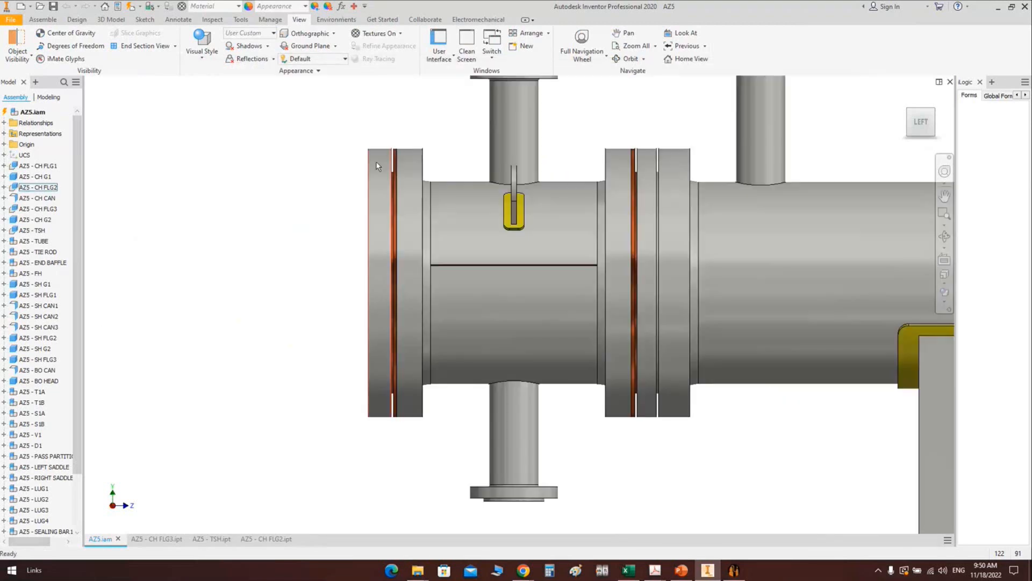
left_click(945, 236)
scroll(570, 263, "down", 5)
left_click_drag(562, 272, 605, 300)
scroll(605, 300, "up", 3)
key("Escape")
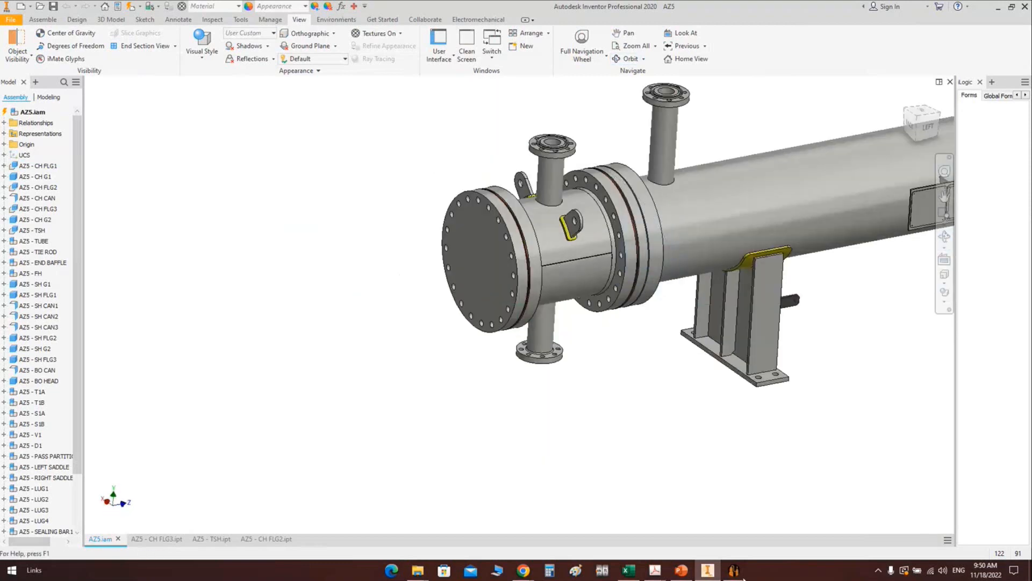
left_click(741, 574)
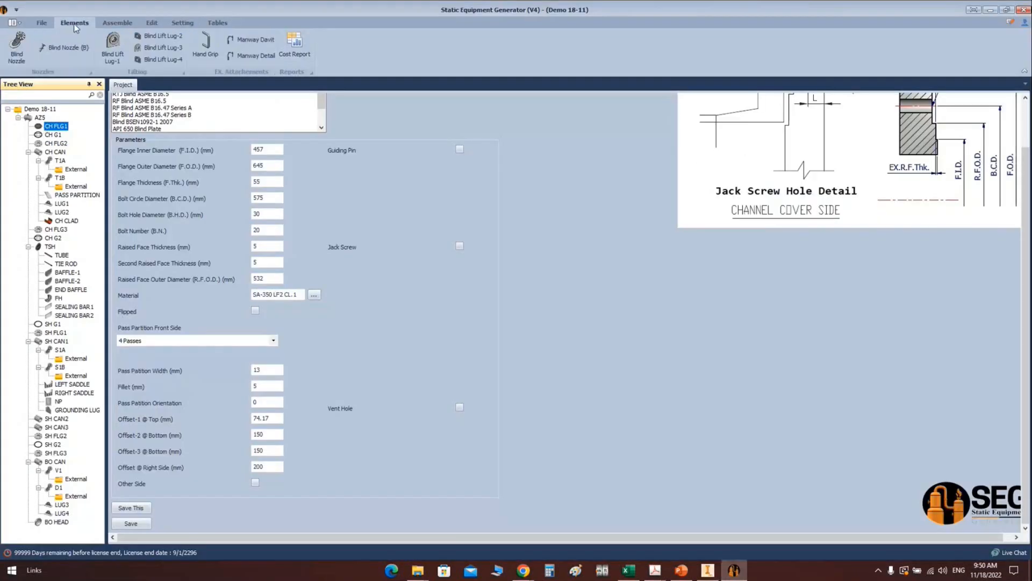
left_click(321, 47)
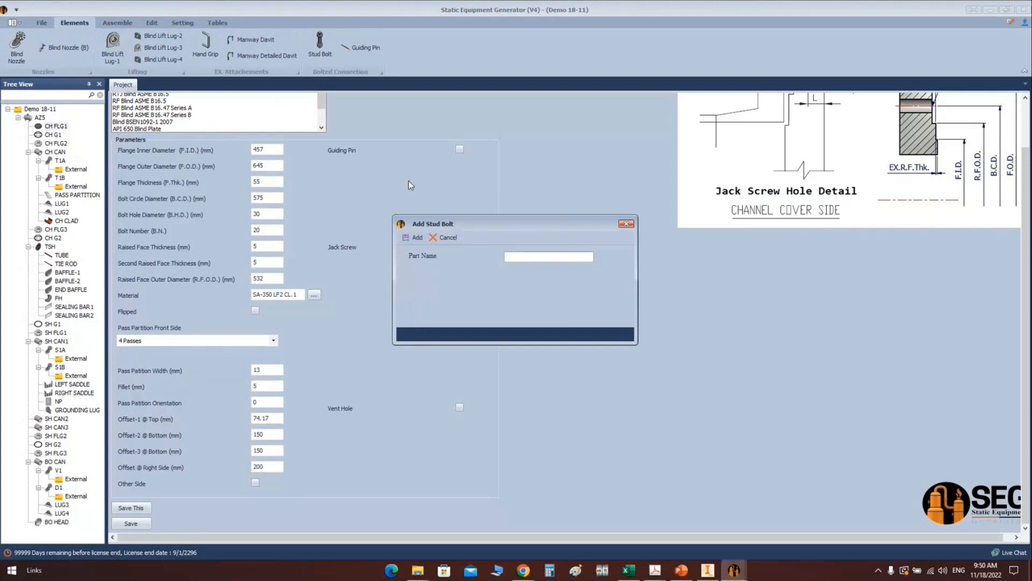
type("STUD1")
key("Return")
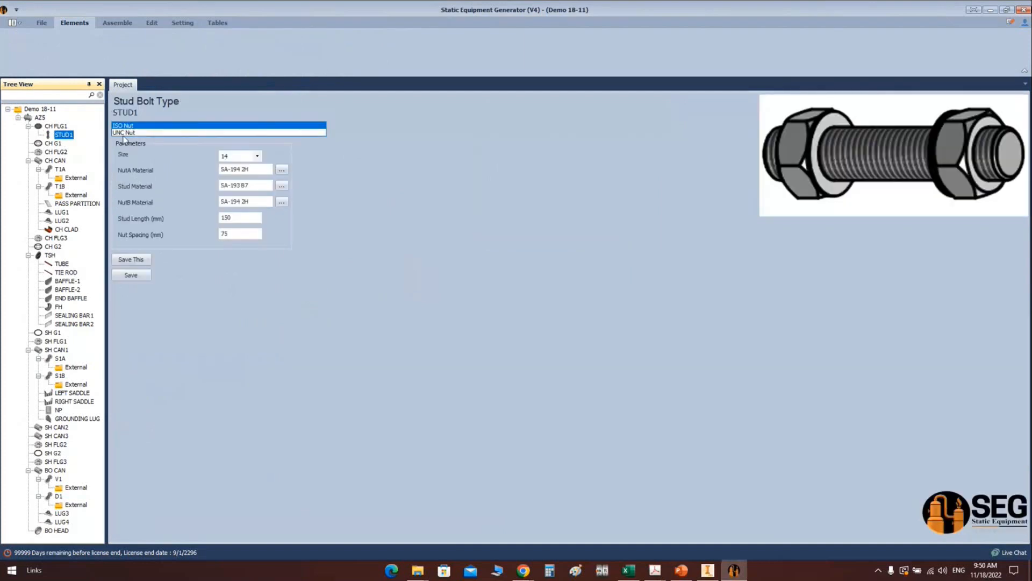
Step: Set the STUD1 type to UNC Nut with size 1 1/8
left_click(124, 133)
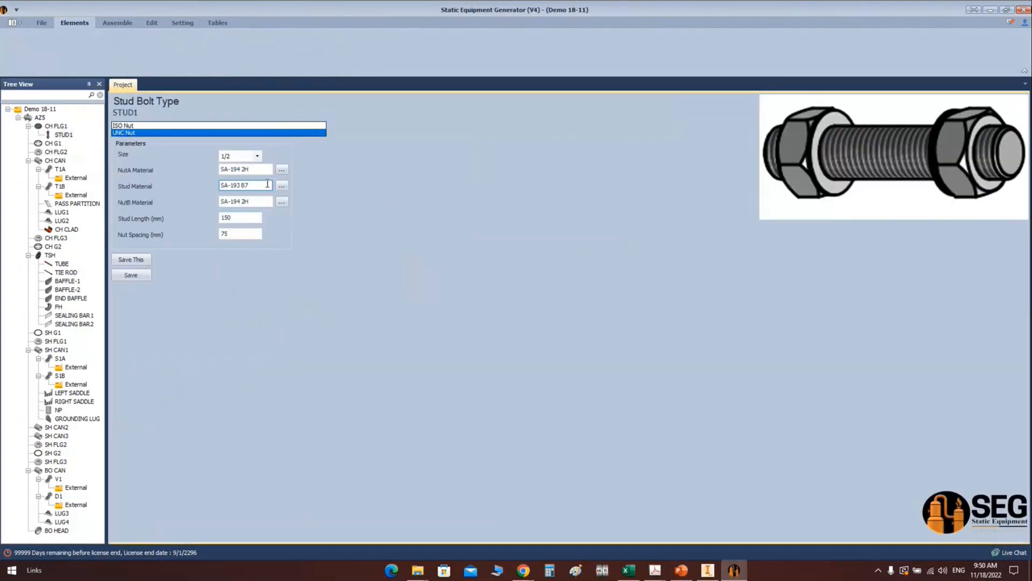
left_click(257, 156)
left_click(226, 230)
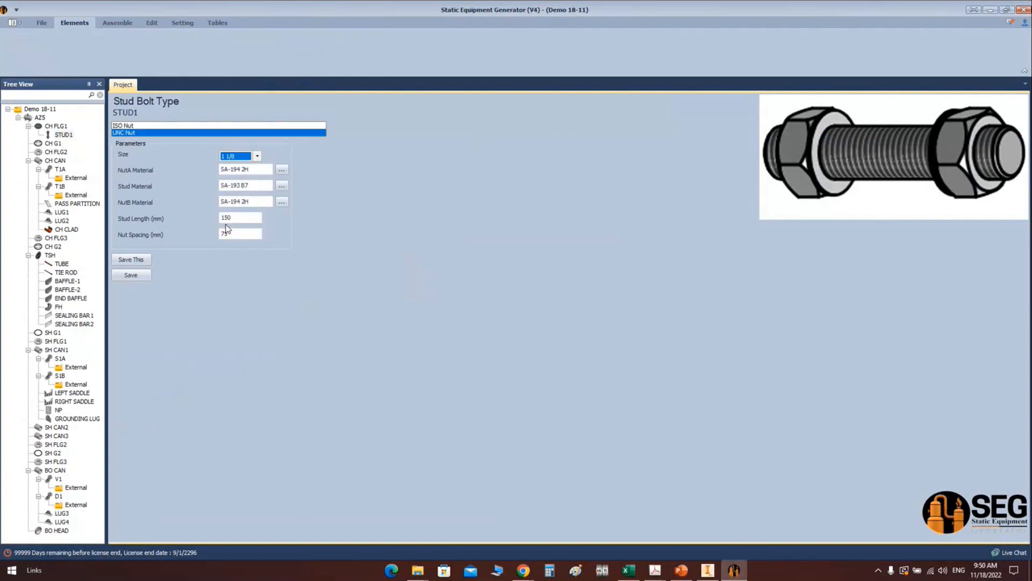
Step: Set the NutA and NutB materials of STUD1 to SA-194 7M
left_click(245, 169)
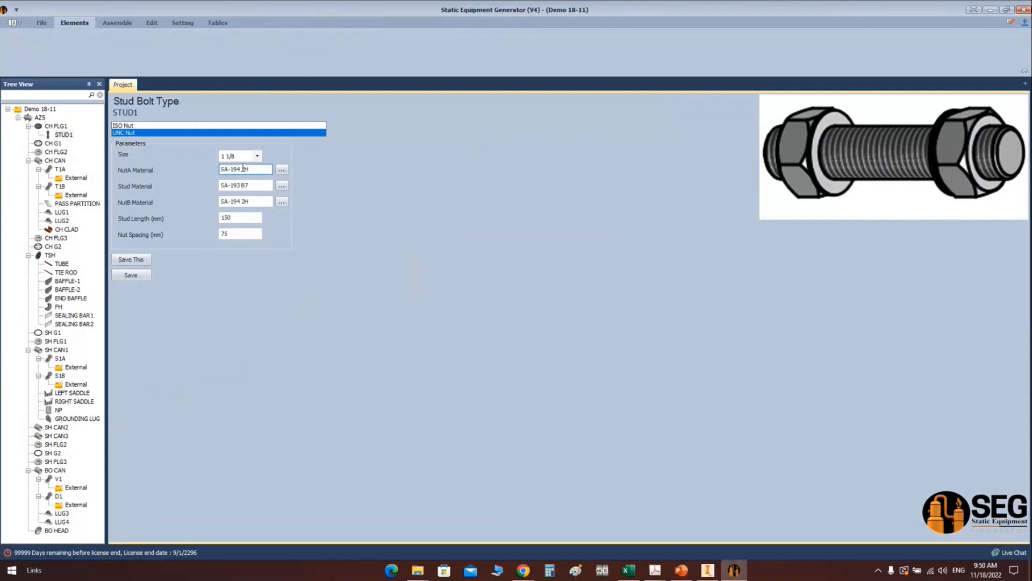
left_click_drag(243, 168, 261, 171)
type("7M")
left_click_drag(242, 201, 274, 206)
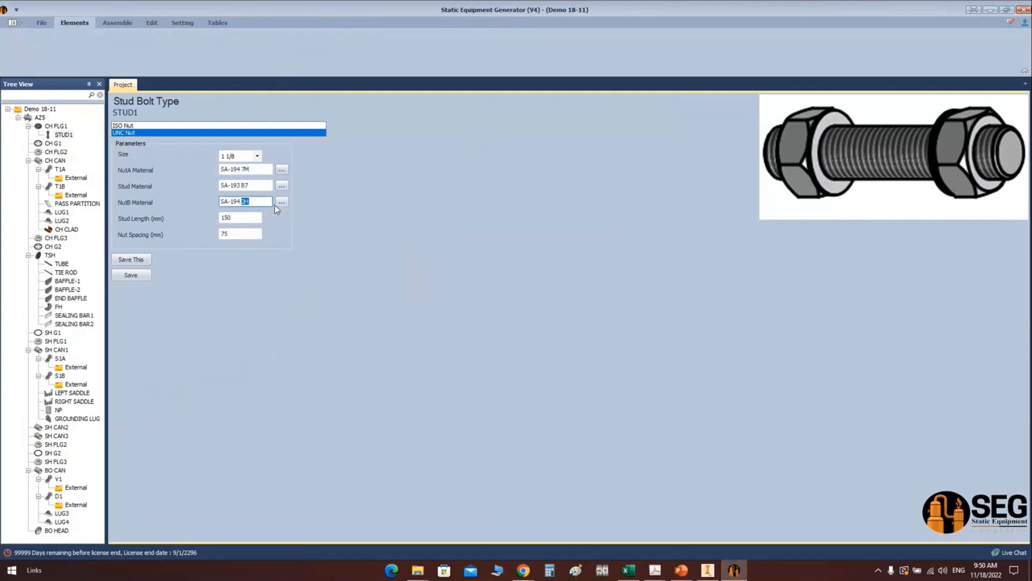
type("7M")
Step: Copy SA-320 L7M from the Excel material list and use it as the stud material of STUD1 in Static Equipment Generator
left_click(629, 570)
left_click(117, 288)
double_click(86, 289)
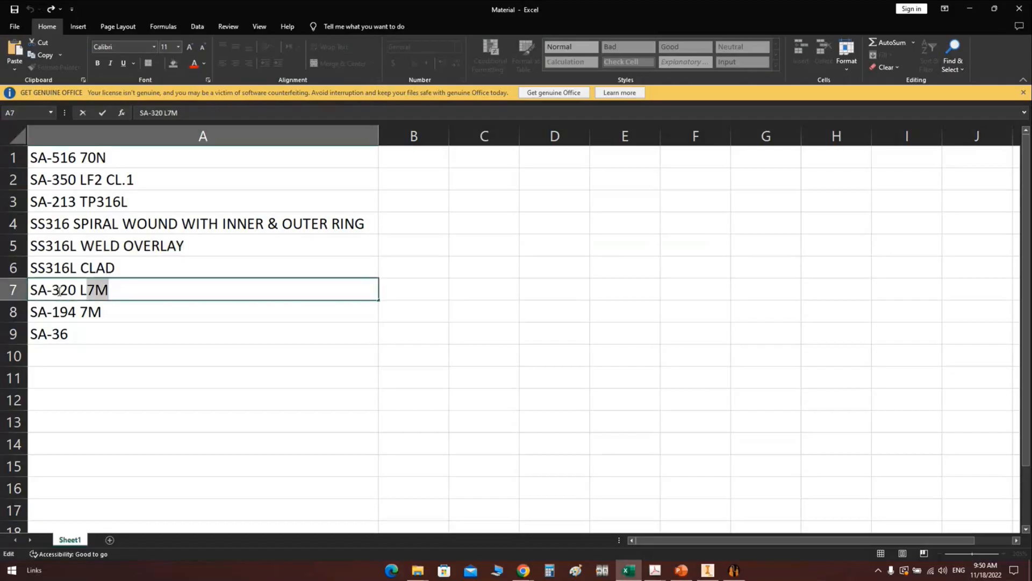
left_click_drag(134, 295, 29, 293)
key("ctrl+c")
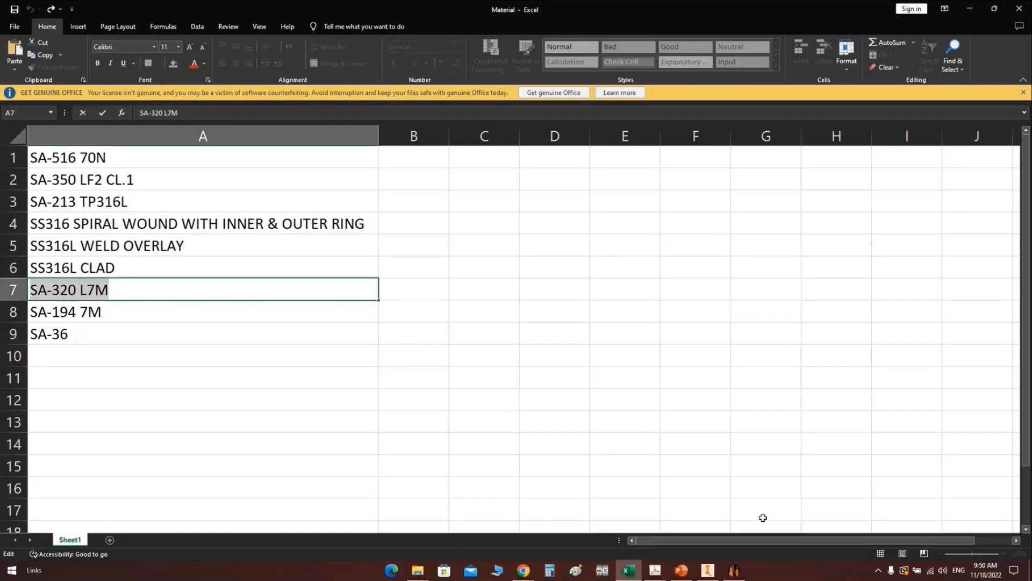
left_click(734, 571)
left_click_drag(269, 185, 184, 187)
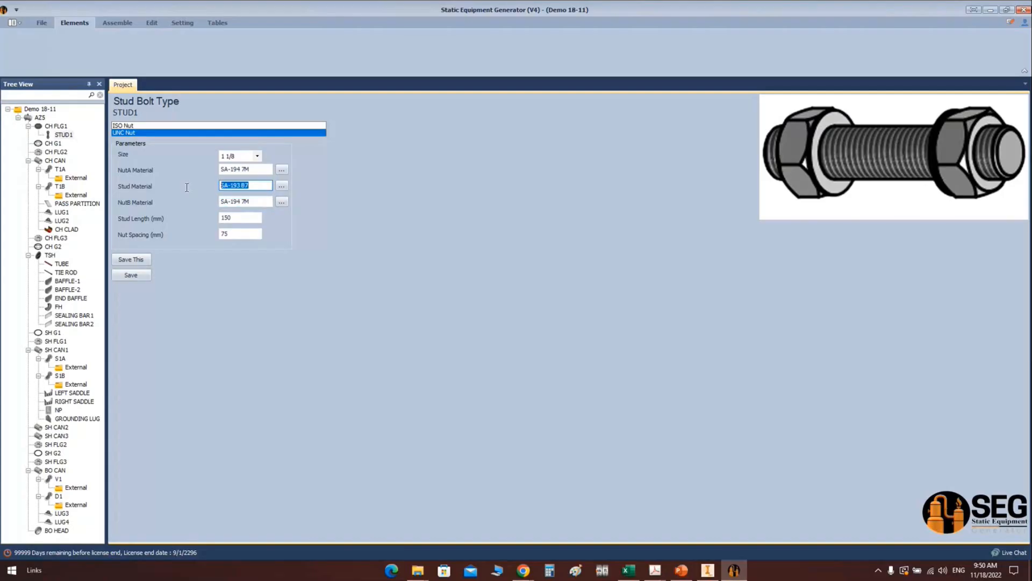
key("ctrl+v")
Step: Measure the distance across the channel cover flange joint in Inventor, and set the nut spacing of STUD1 to 129.5 mm in Static Equipment Generator
left_click(248, 234)
double_click(225, 234)
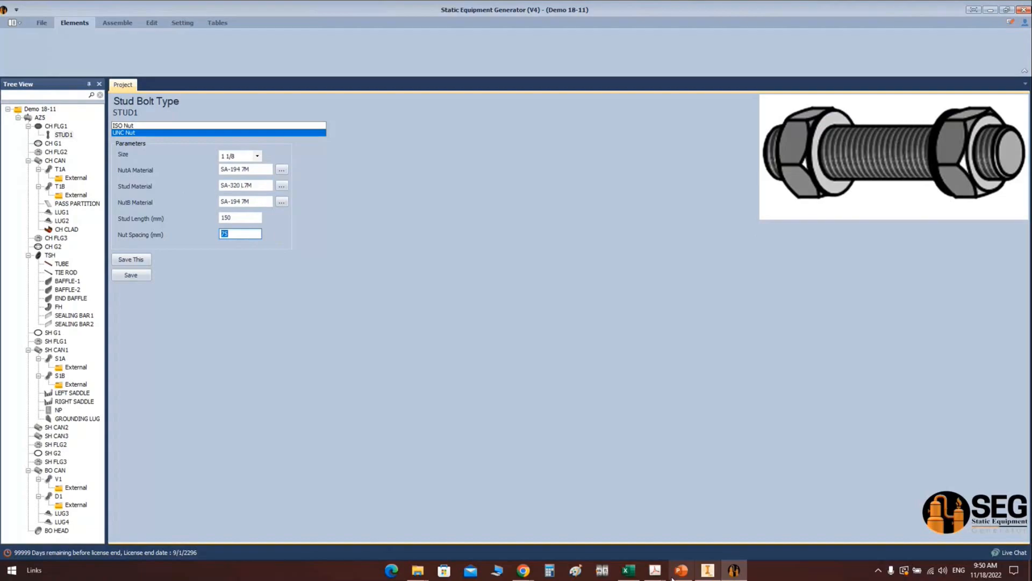
left_click(708, 571)
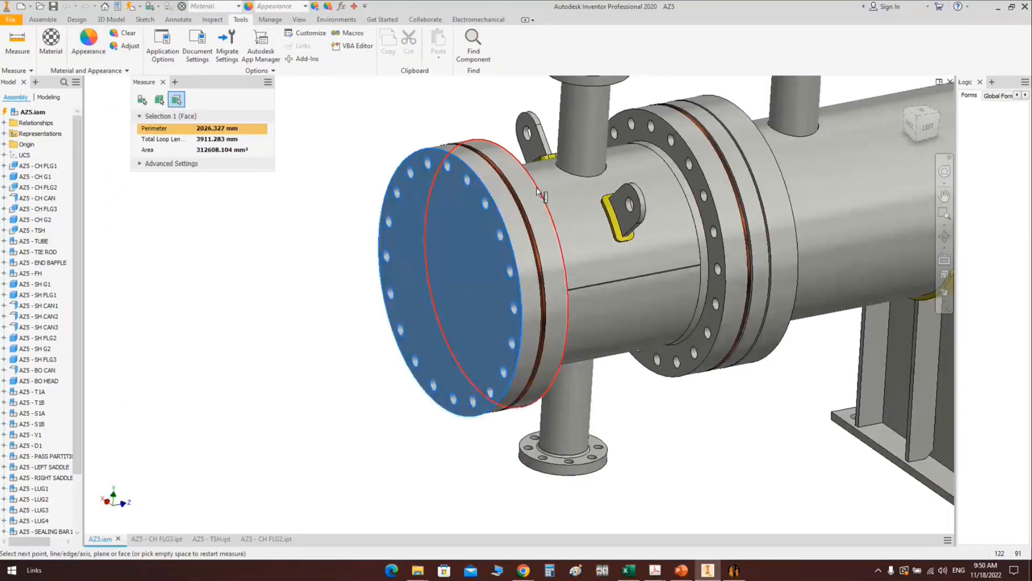
left_click(564, 279)
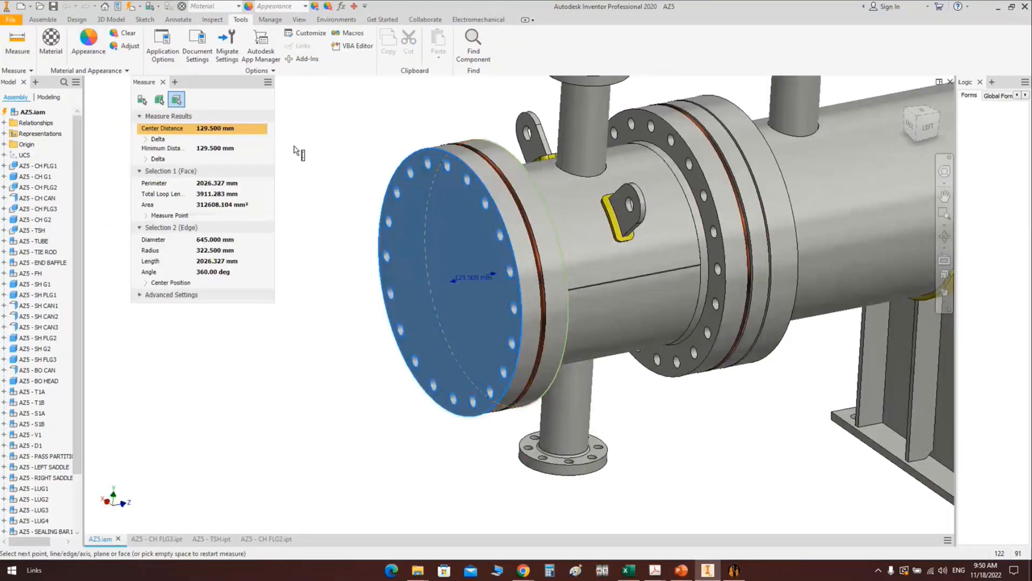
left_click(734, 571)
type("129")
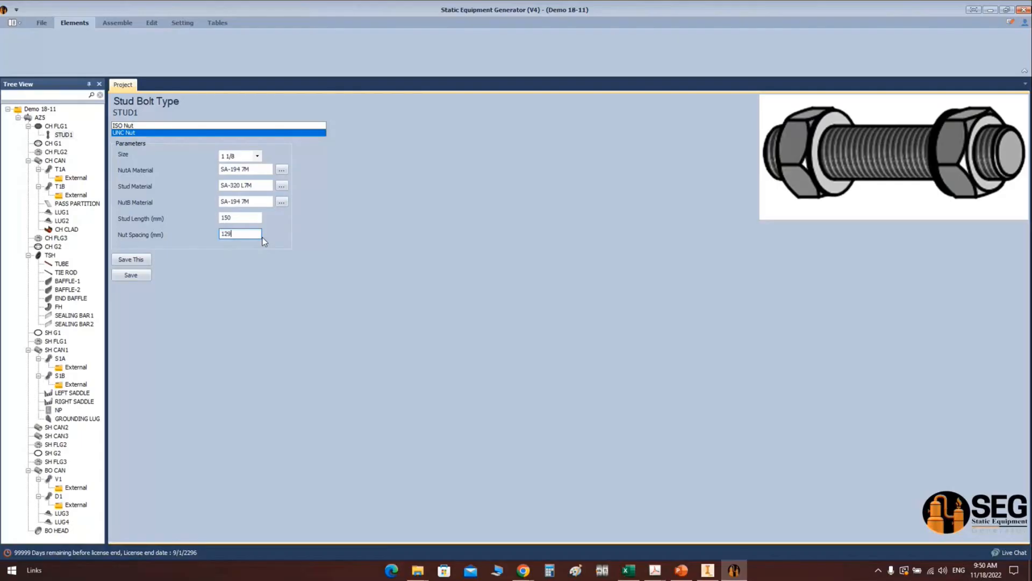
type(".5")
Step: Set the stud length to 180 mm, save STUD1 and start its assembly in Inventor
key("shift+Tab")
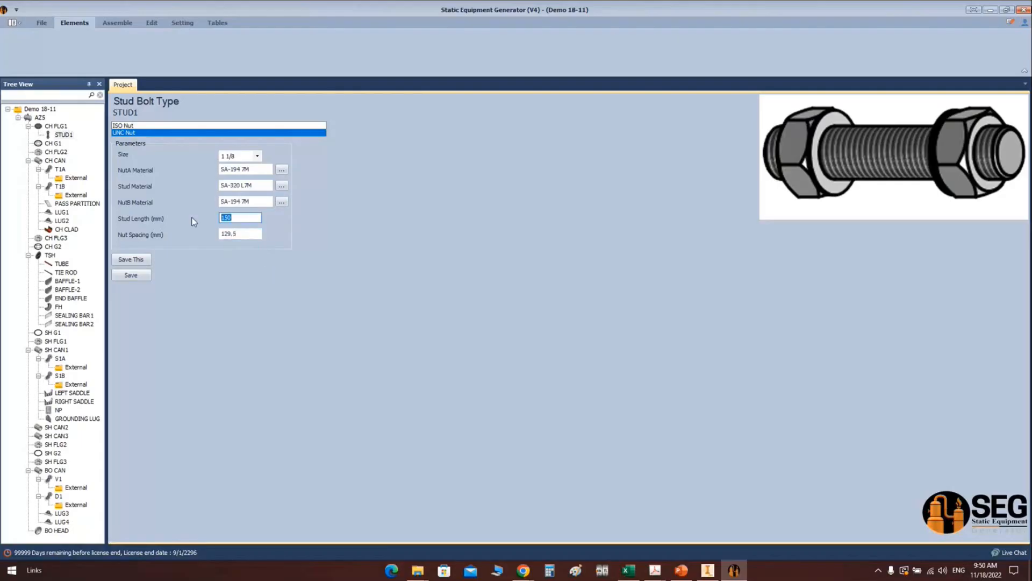
type("180")
left_click(132, 274)
left_click(708, 570)
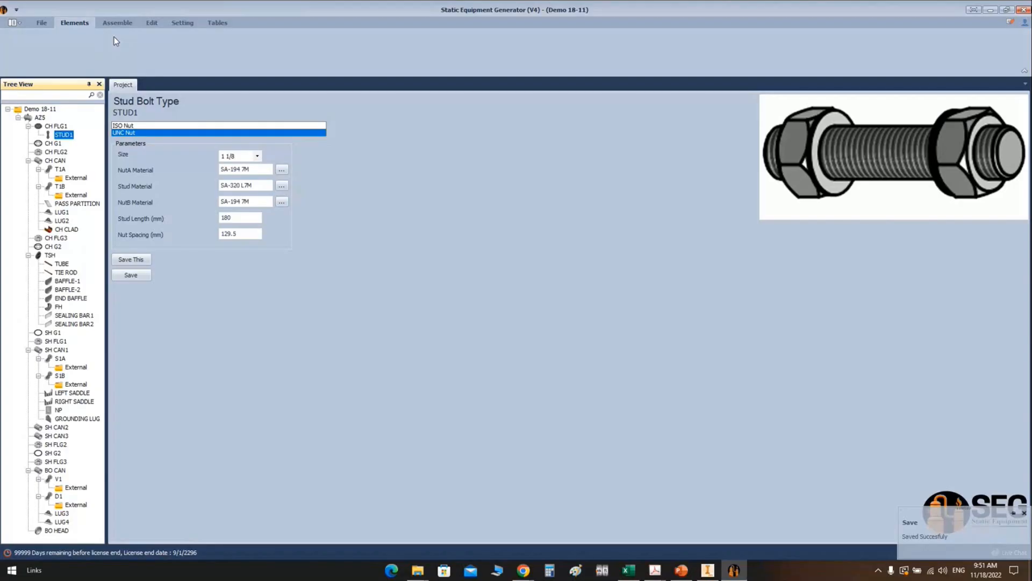
left_click(710, 577)
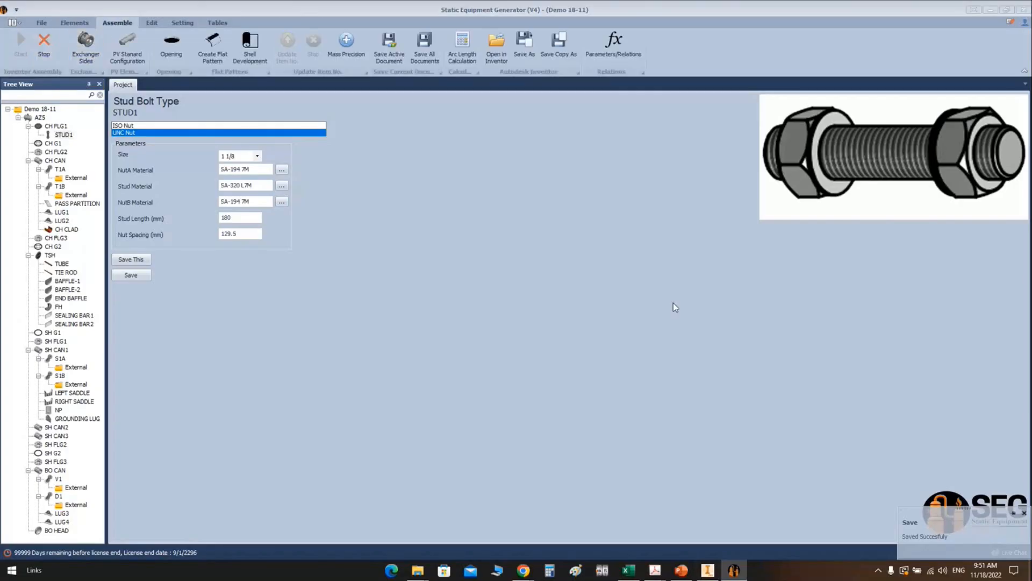
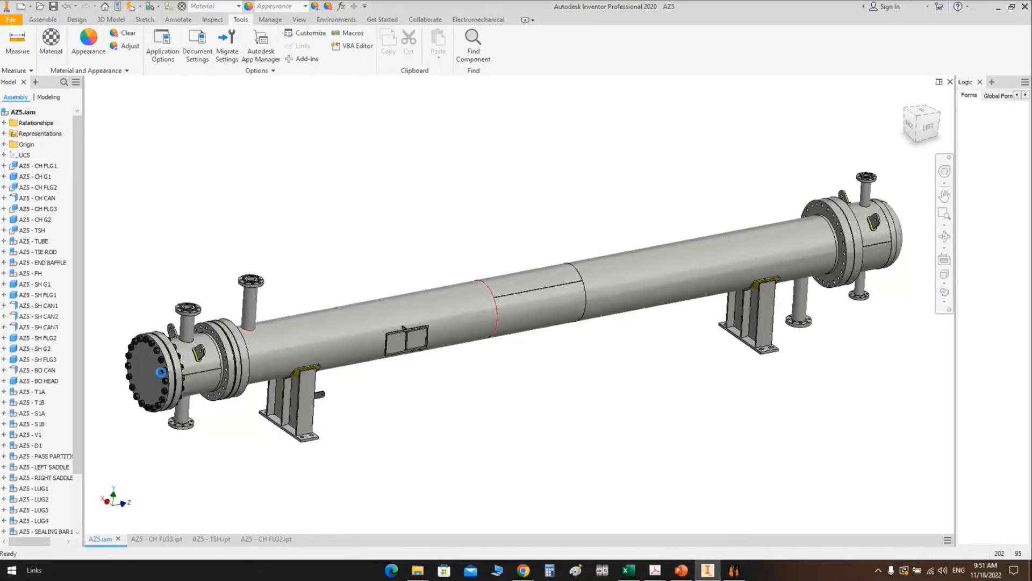
Step: Inspect the assembled studs on the channel cover, then set the STUD1 length to 200 mm in Static Equipment Generator and save
scroll(161, 372, "up", 10)
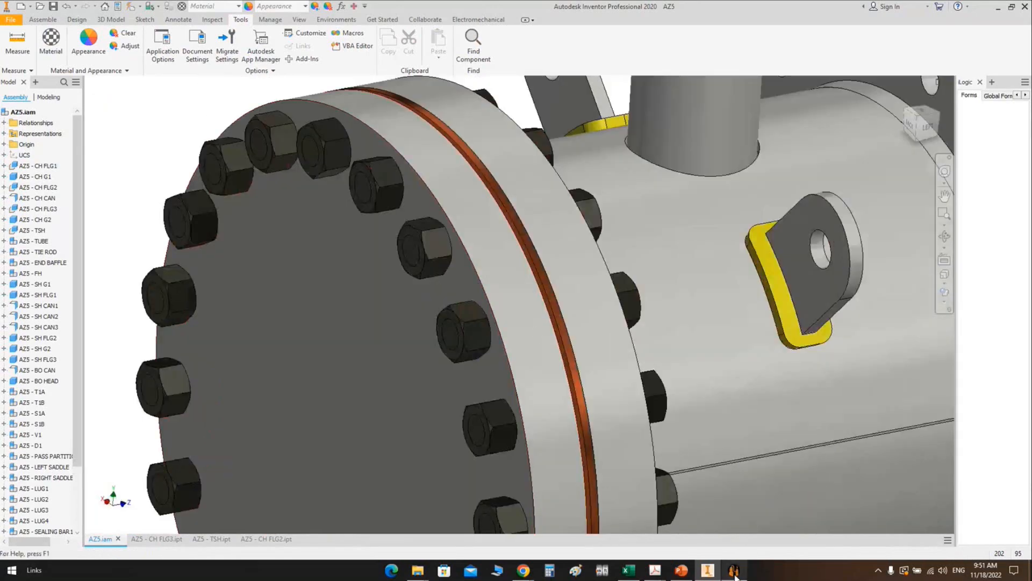
left_click(735, 572)
type("200")
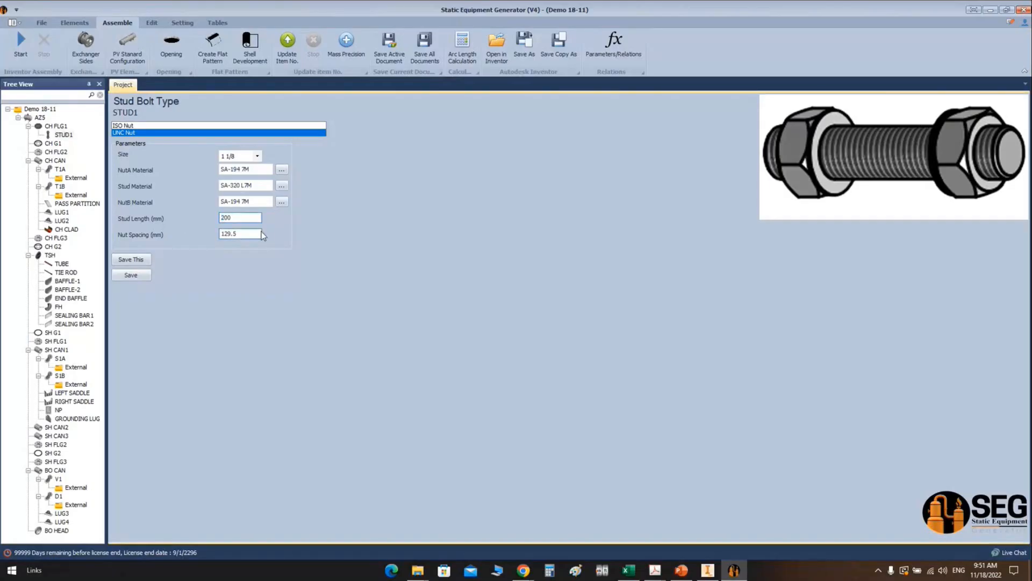
left_click(135, 276)
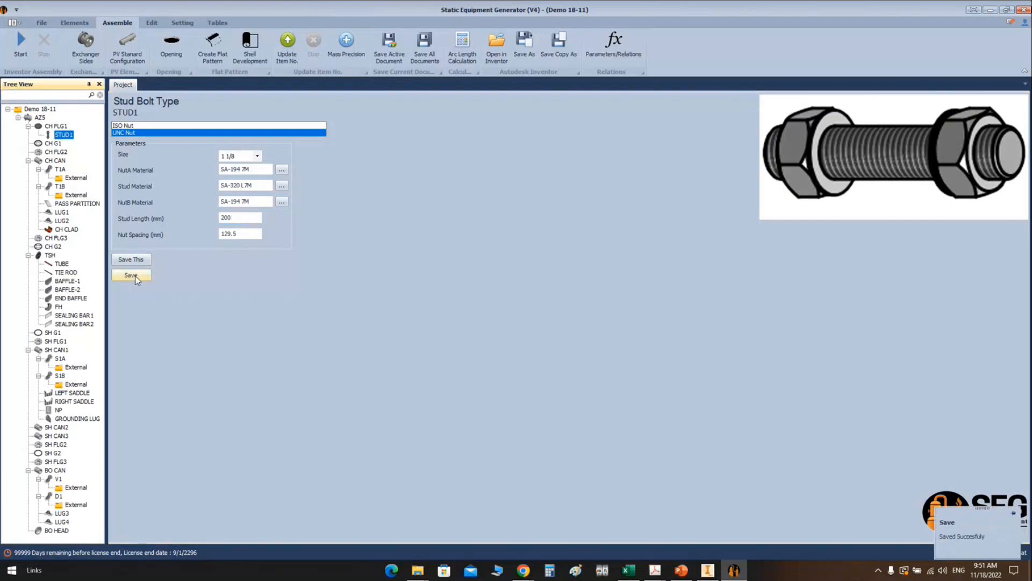
Step: Check the CH FLG3 flange joint in Inventor, and add a stud bolt named STUD2 to CH FLG3 in Static Equipment Generator
left_click(53, 239)
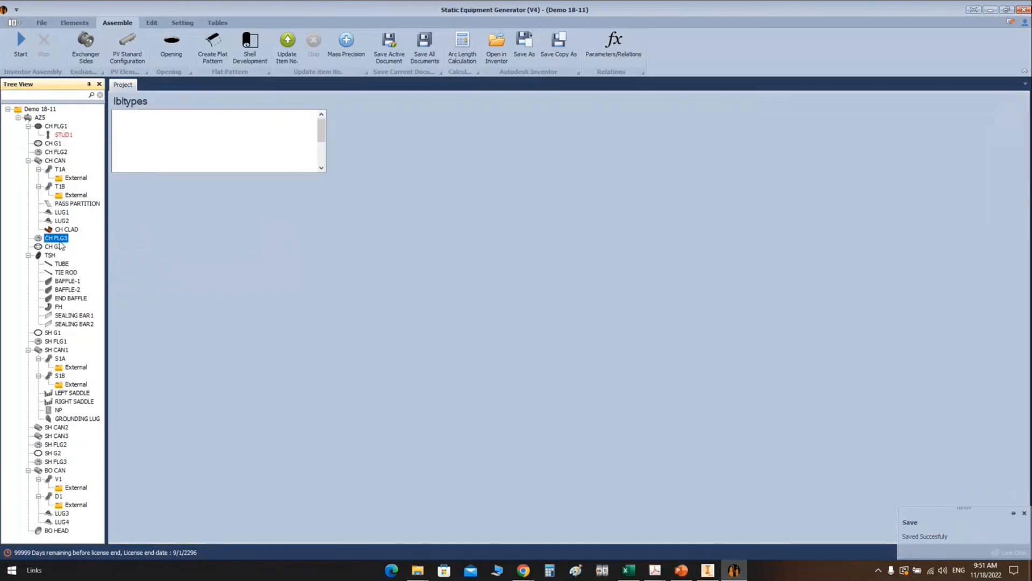
left_click(709, 571)
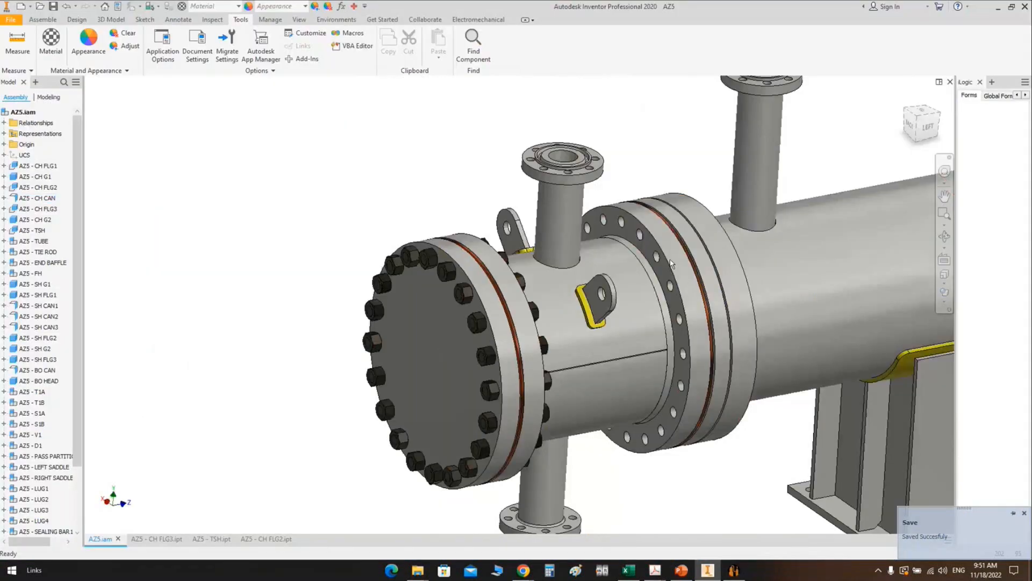
left_click(671, 264)
middle_click_drag(671, 264, 447, 162, "shift")
right_click(447, 162)
left_click(484, 131)
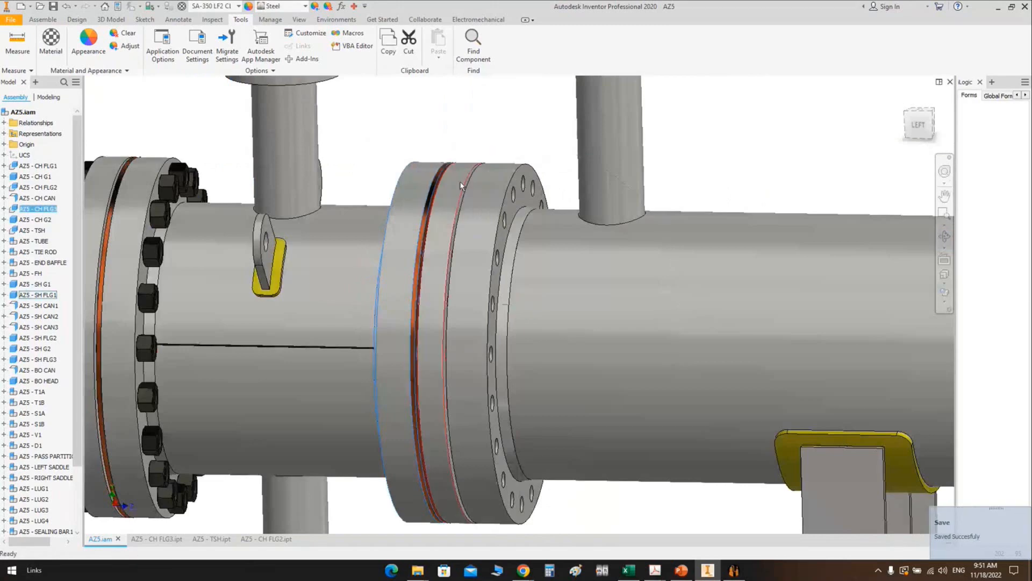
left_click(734, 571)
left_click(97, 40)
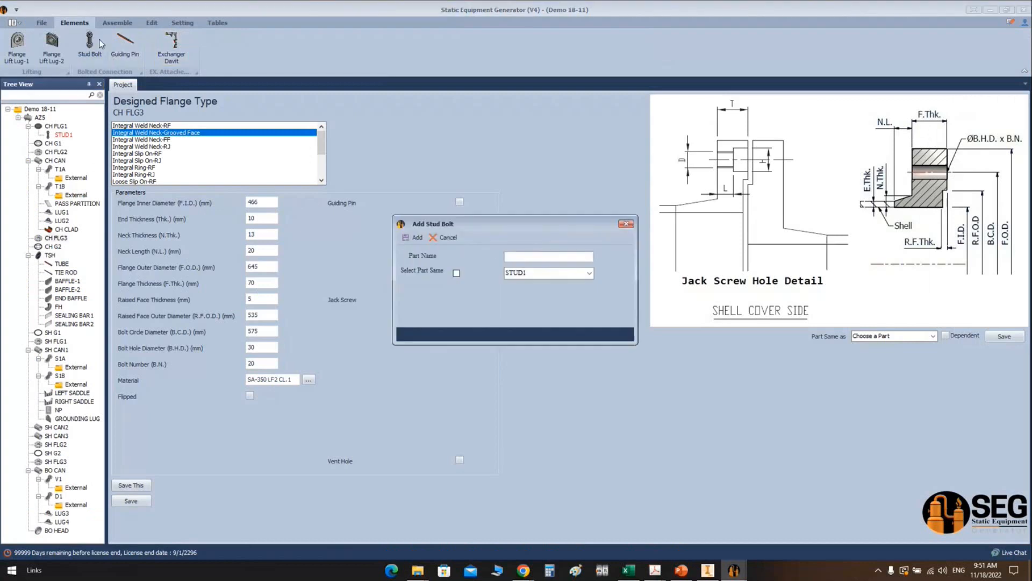
type("STUD2")
left_click(404, 237)
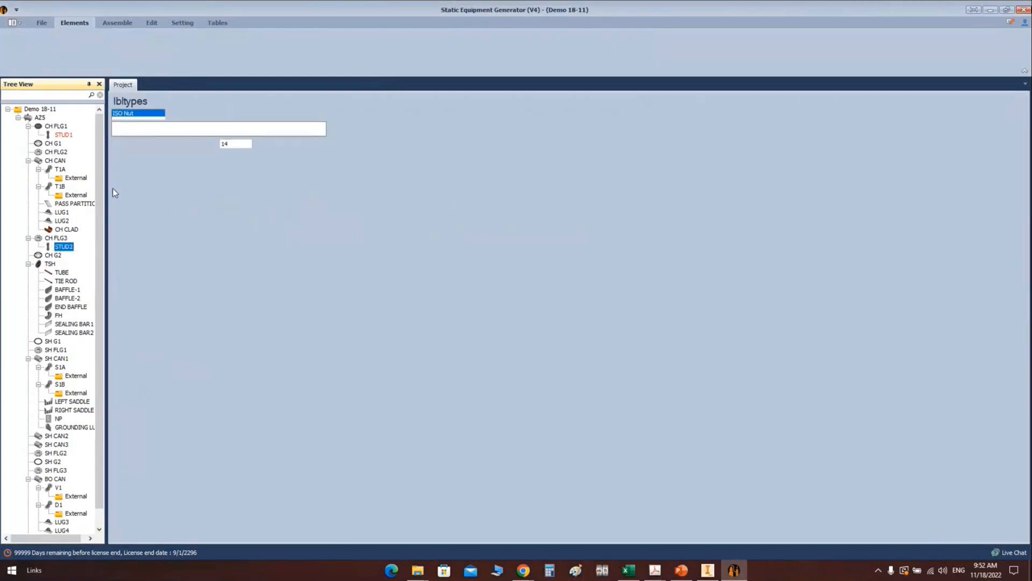
Step: Set STUD2 to UNC size 1 1/8, with SA-194 7M for both nuts and SA-320 L7M for the stud
left_click(256, 156)
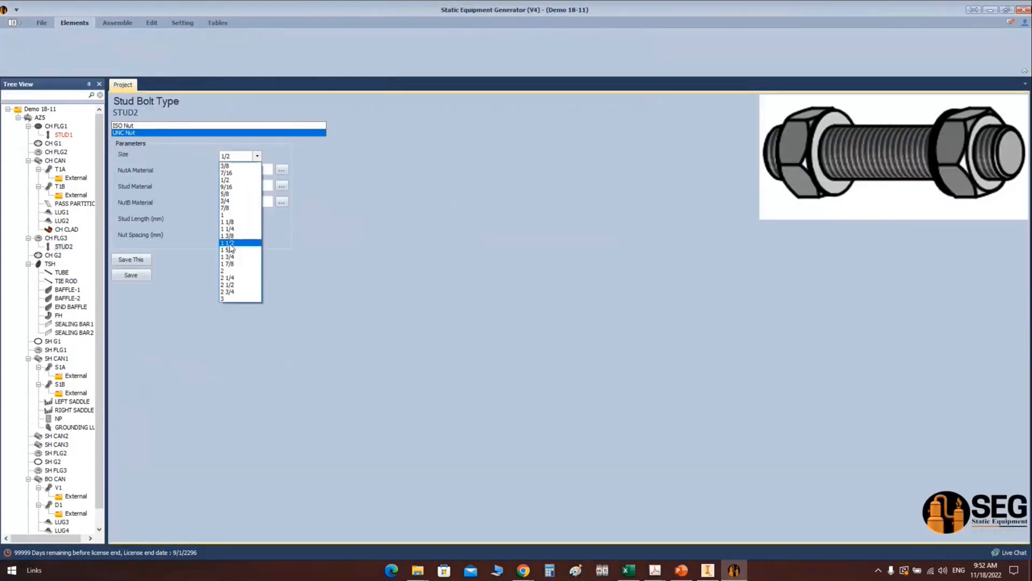
left_click(231, 222)
left_click_drag(224, 218, 240, 225)
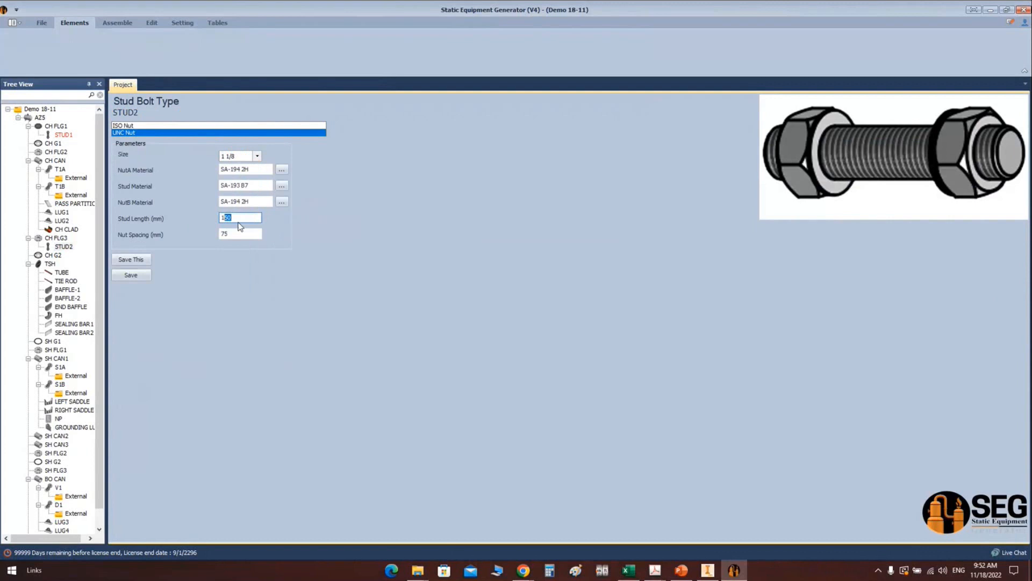
double_click(255, 171)
type("7M")
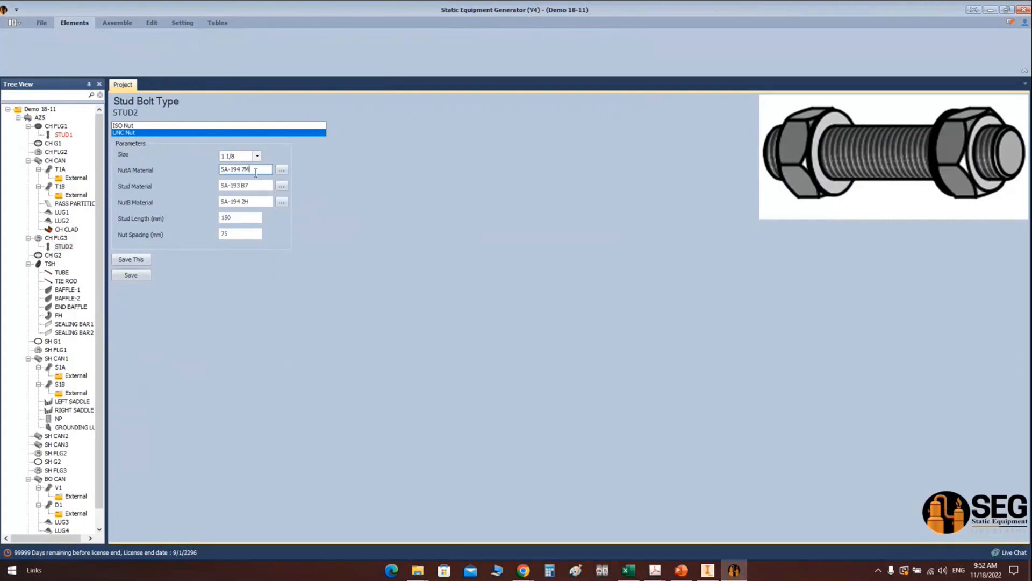
double_click(245, 202)
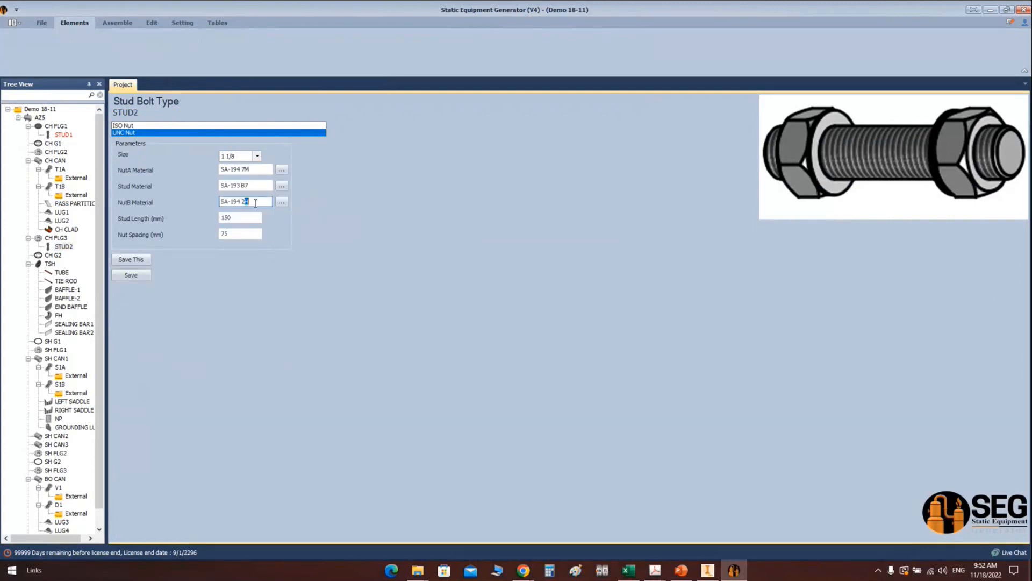
type("7M")
left_click_drag(256, 186, 166, 187)
type("SA-320 L7M")
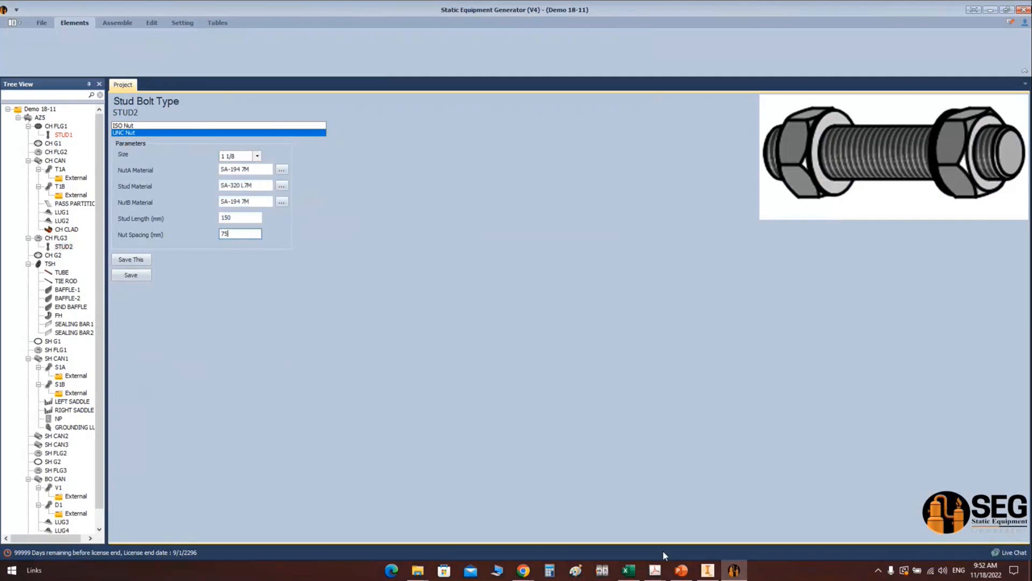
Step: Measure the distance across the CH FLG3 flange joint in Inventor, and set the STUD2 nut spacing to 202.5 mm in Static Equipment Generator
left_click(705, 572)
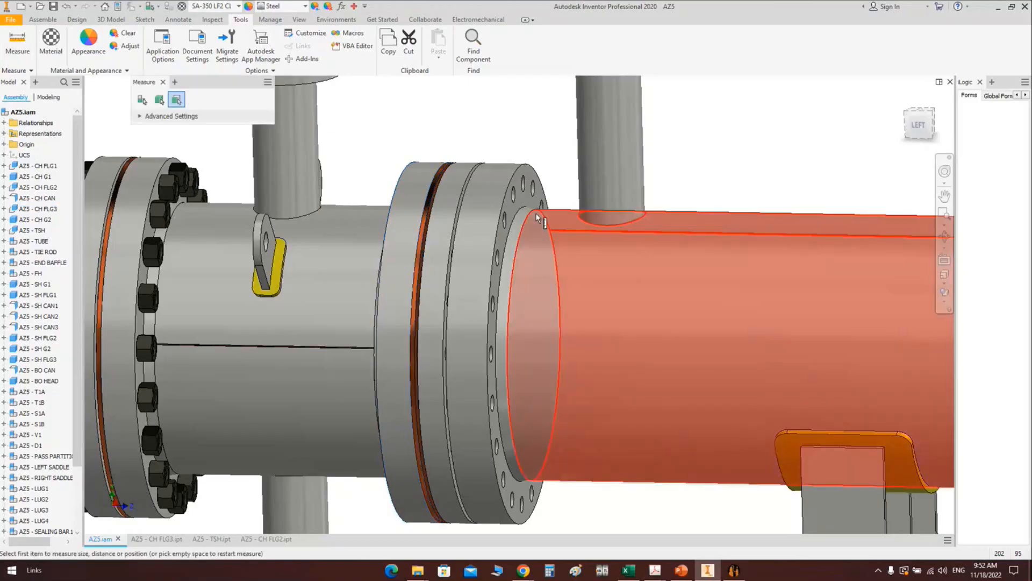
left_click(520, 209)
left_click(393, 198)
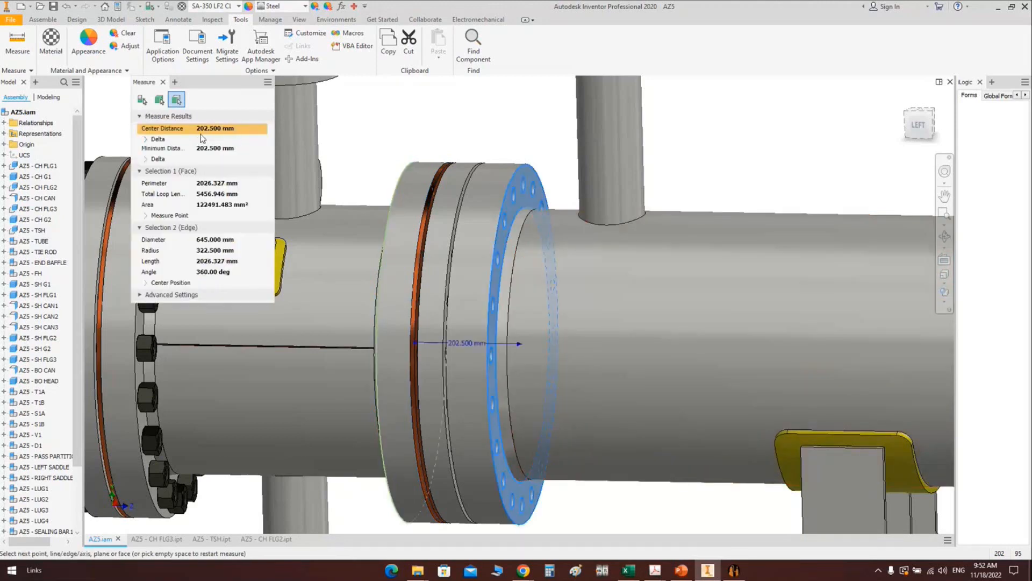
left_click(735, 571)
type("2.5")
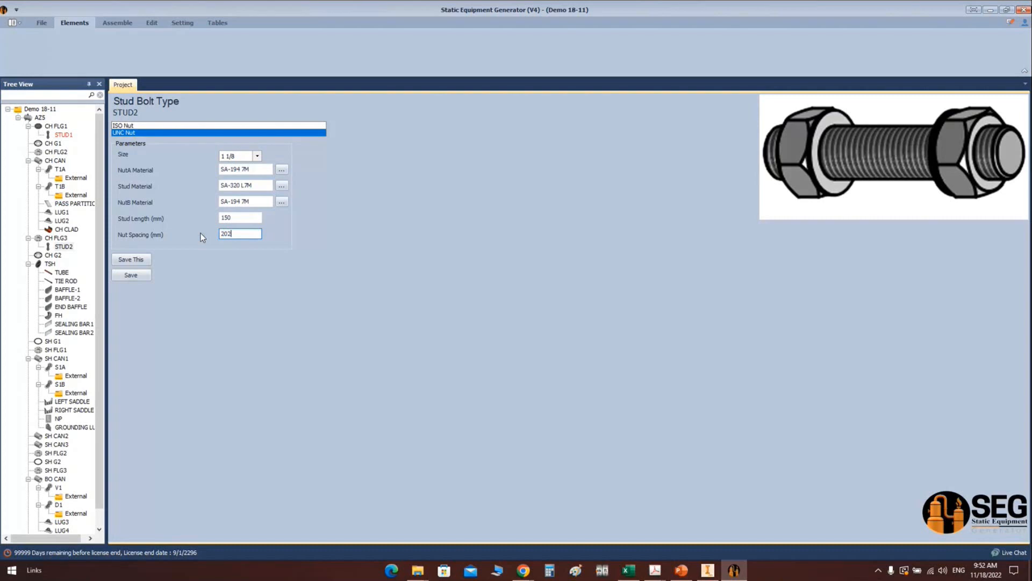
Step: Set the STUD2 length to 280 mm and save, start its assembly, and close the open measurement in Inventor
left_click(238, 218)
left_click_drag(237, 218, 197, 221)
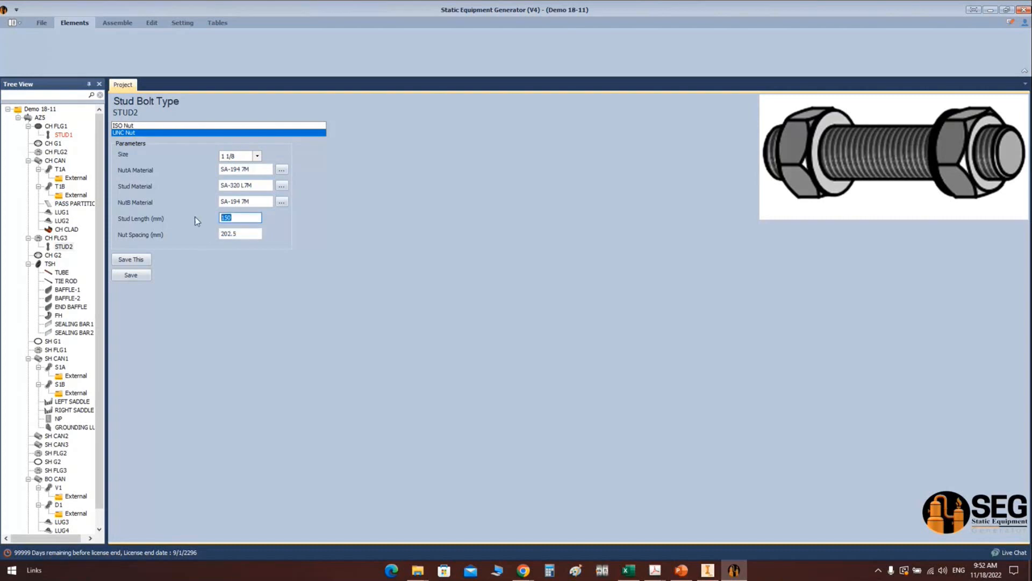
type("280")
left_click(135, 277)
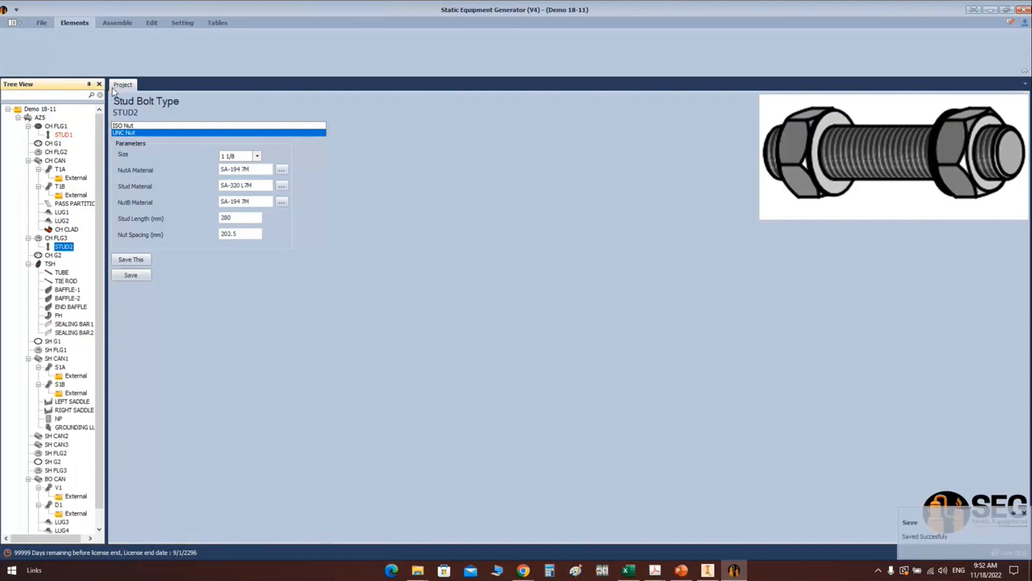
left_click(117, 22)
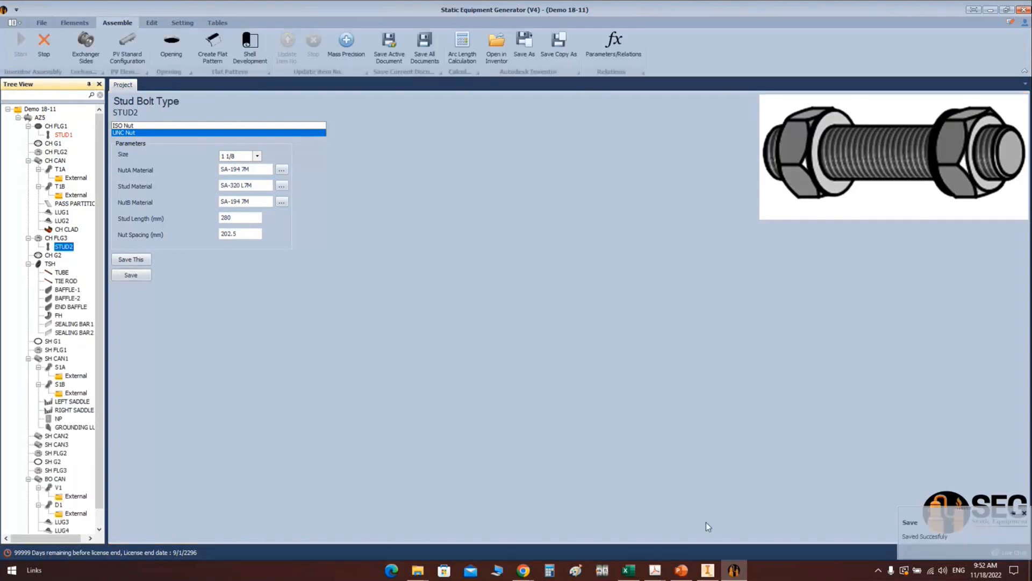
left_click(707, 569)
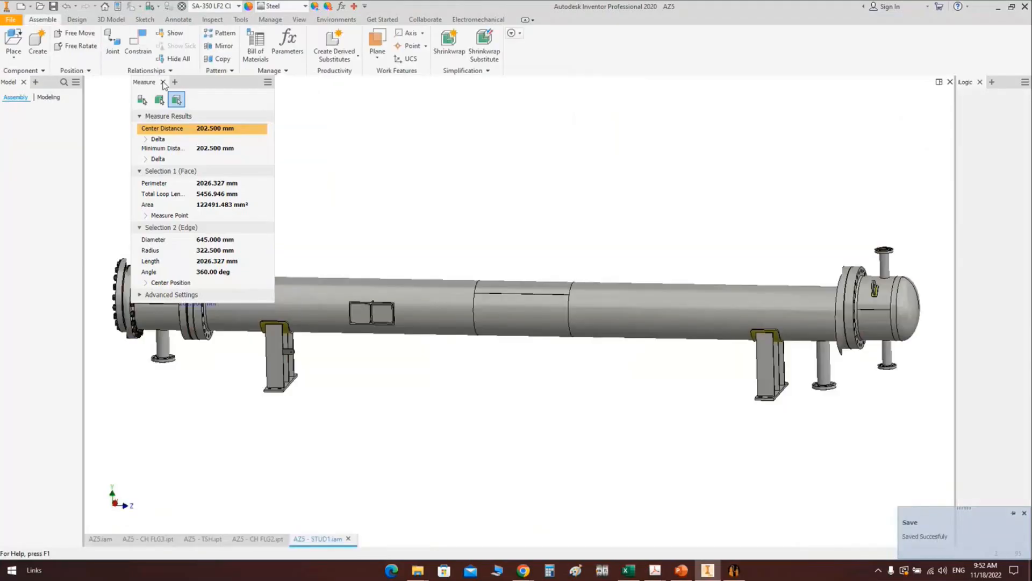
left_click(163, 82)
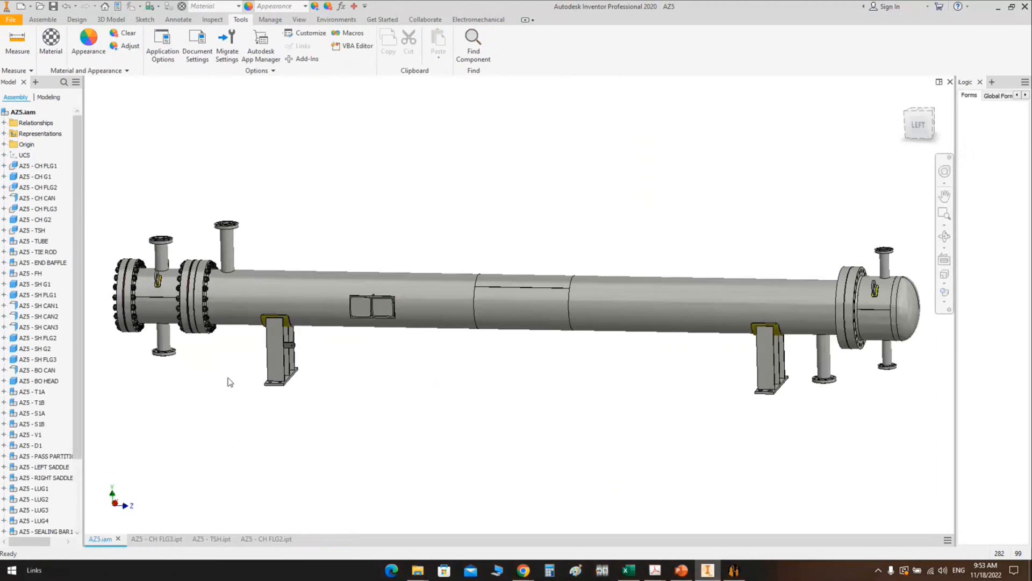
Step: Inspect the assembled studs on the CH FLG3 joint, and examine the flange joint at the bonnet end of the shell
scroll(194, 295, "up", 6)
middle_click_drag(164, 246, 444, 306)
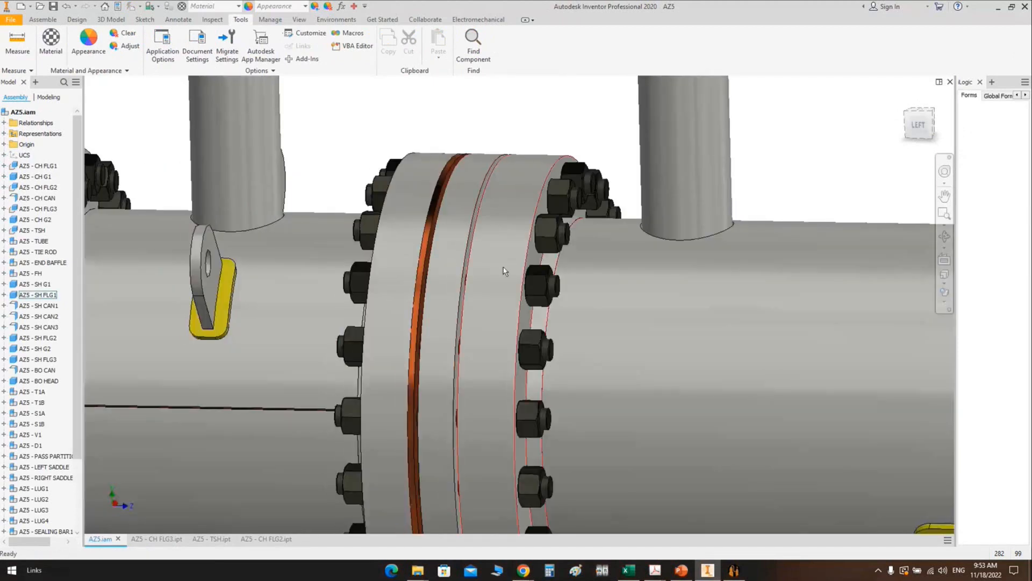
scroll(505, 271, "down", 5)
scroll(495, 284, "down", 3)
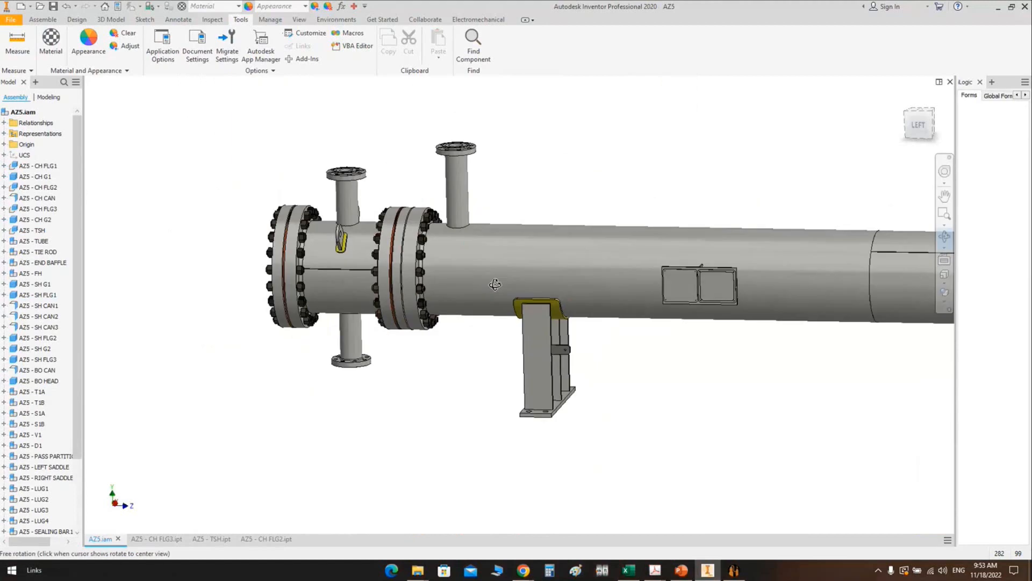
middle_click_drag(493, 283, 129, 347, "shift")
scroll(693, 284, "up", 5)
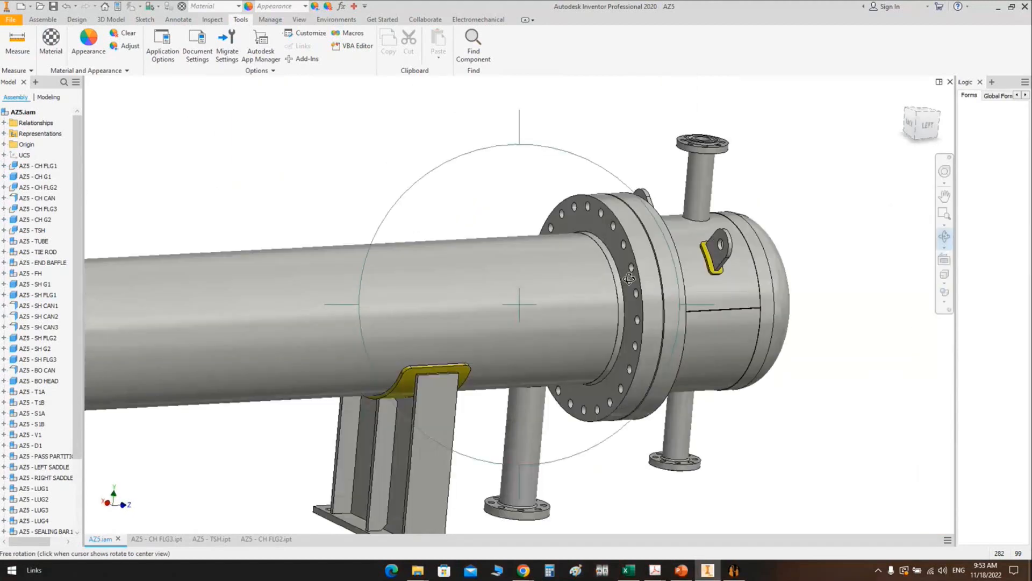
right_click(678, 221)
left_click(705, 220)
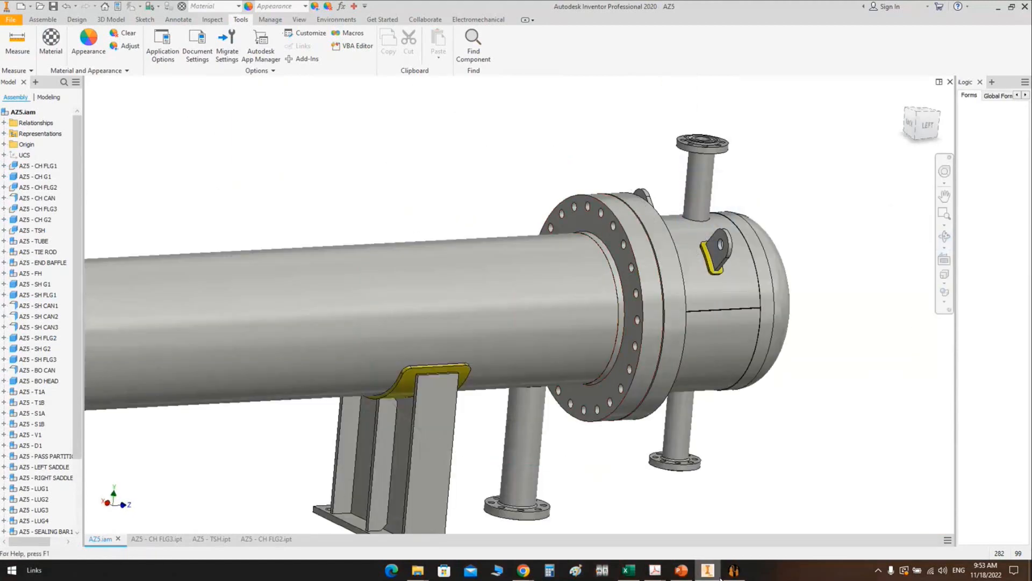
Step: Switch to Static Equipment Generator and add a stud bolt named STUD3 to SH FLG2
left_click(734, 570)
left_click(56, 435)
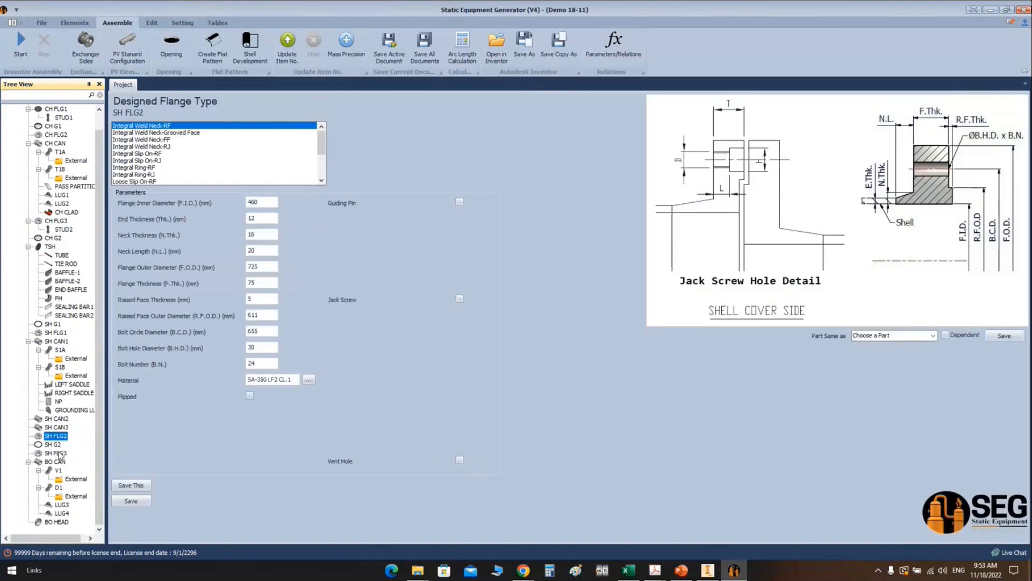
left_click(75, 23)
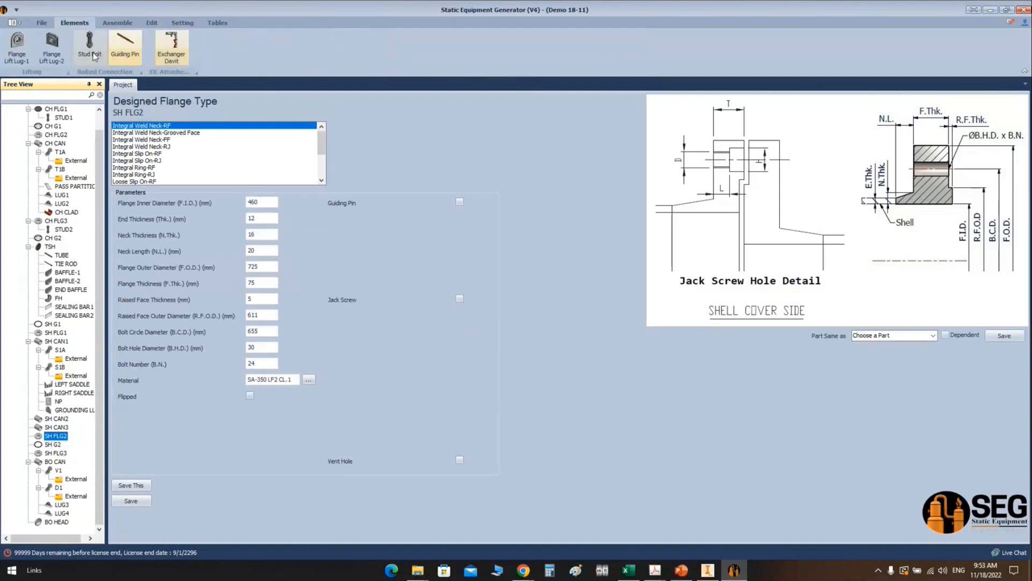
left_click(90, 48)
type("STUD3")
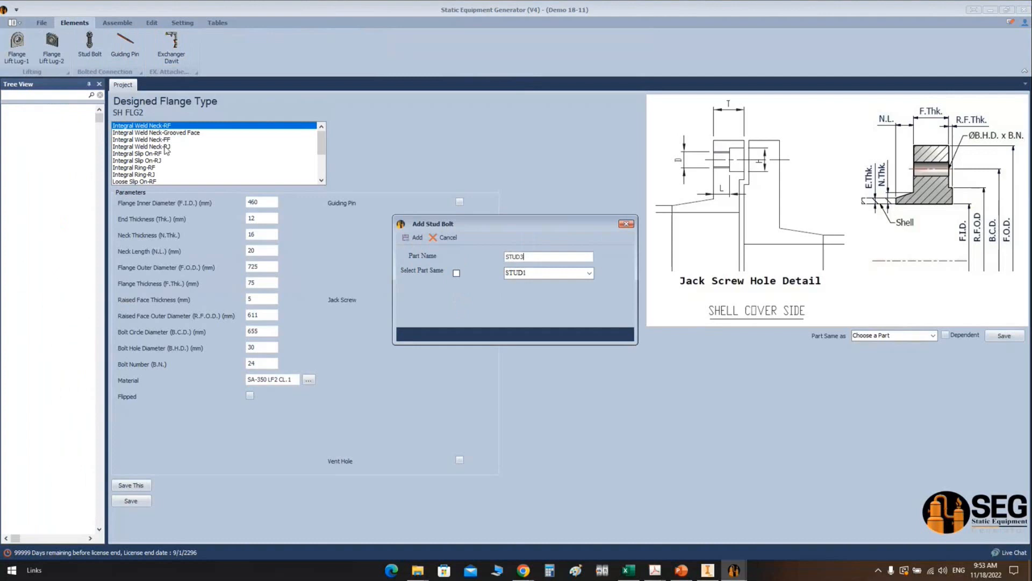
Step: Open the STUD3 parameters and define it as a UNC Nut type with size 1 1/8
left_click(63, 463)
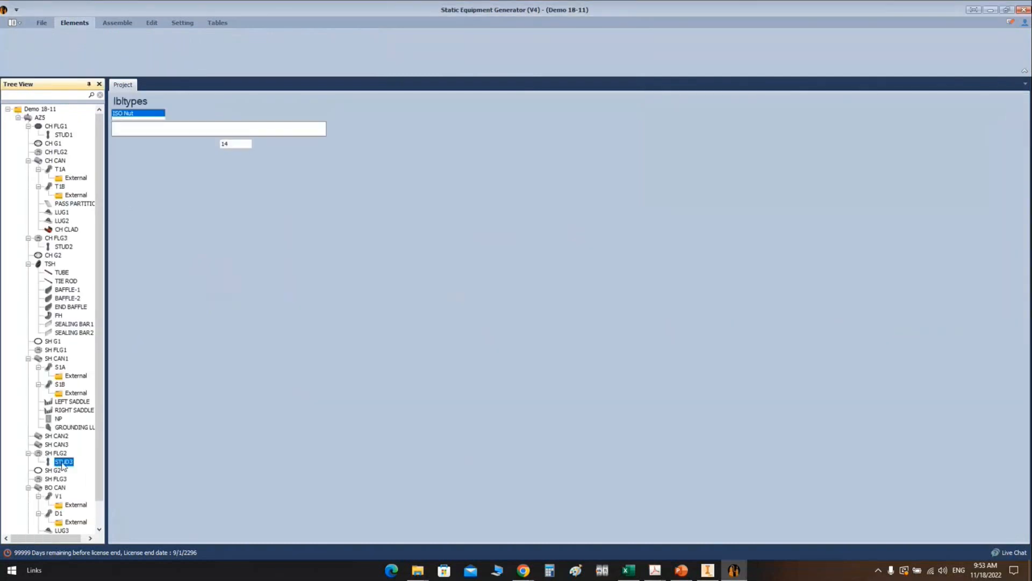
left_click(132, 133)
left_click(231, 158)
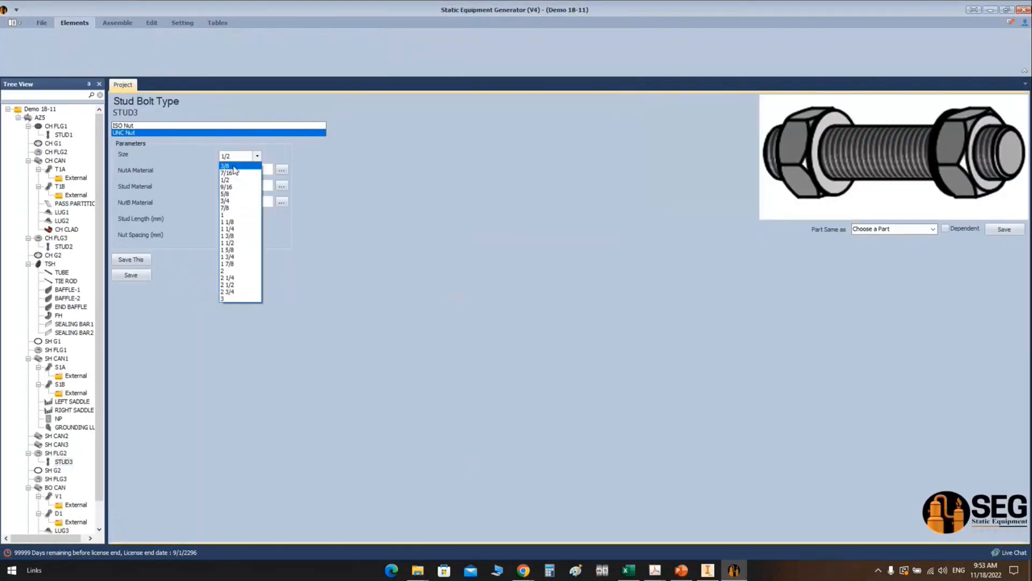
left_click(229, 222)
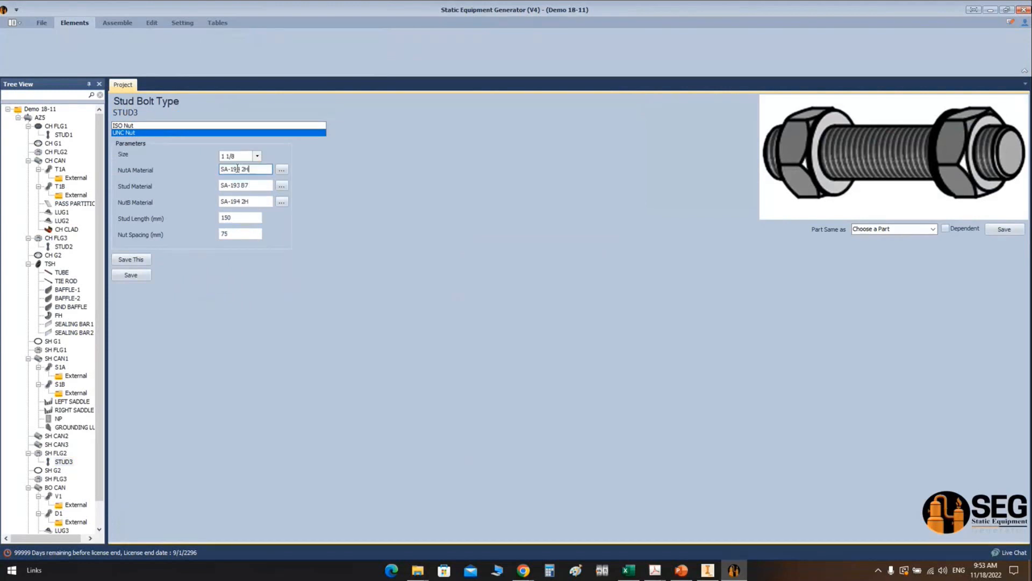
Step: Set both nut materials of STUD3 to SA-194 7M and its stud material to SA-320 L7M
key("BackSpace")
key("BackSpace")
type("7M")
left_click(271, 204)
key("shift+Left")
key("shift+Left")
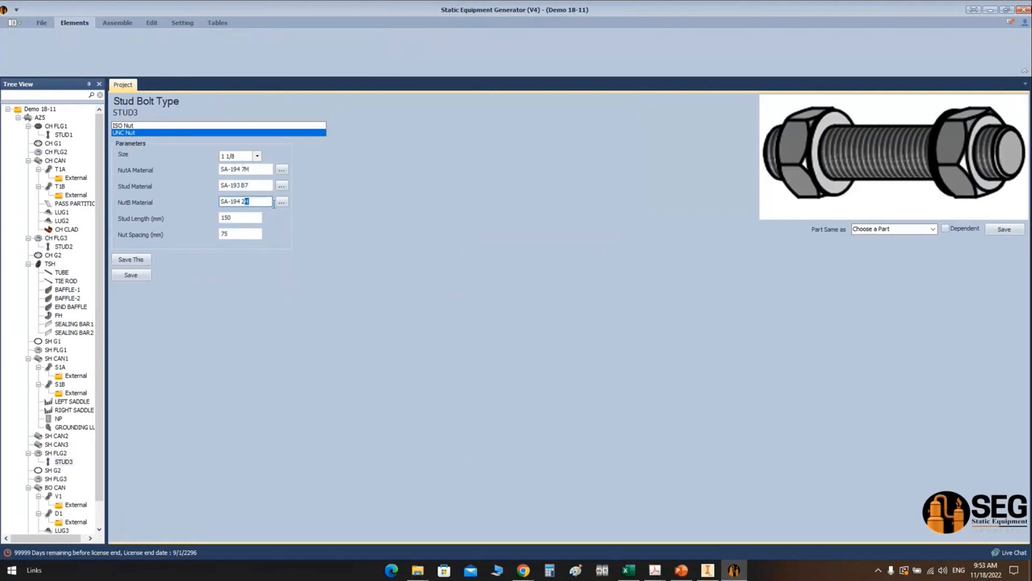
key("BackSpace")
type("7M")
key("shift+Tab")
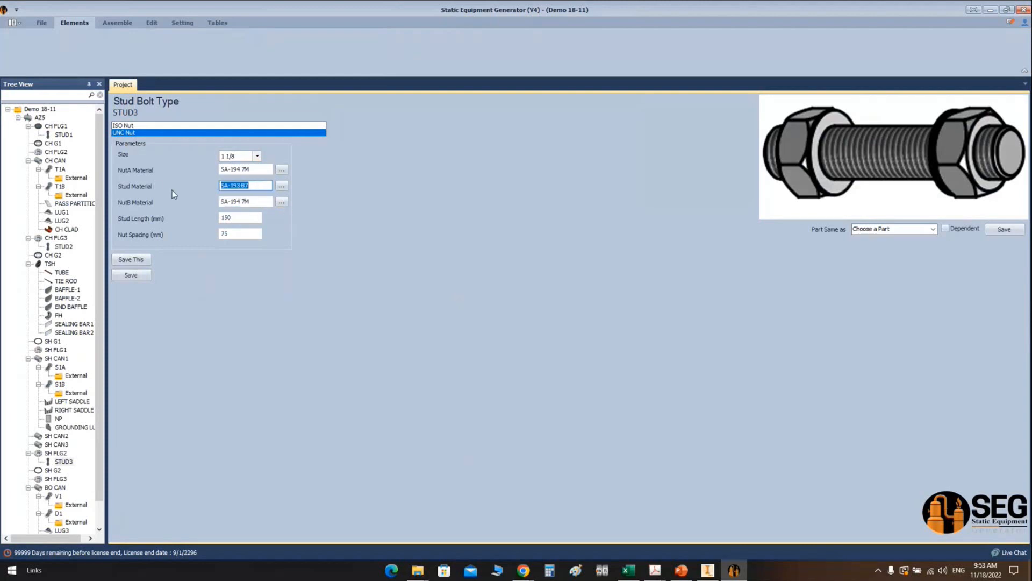
type("SA-320 L7M")
Step: Measure the distance across the SH FLG2 flange joint in Inventor, and set the STUD3 nut spacing to 159.5 mm in Static Equipment Generator
double_click(261, 217)
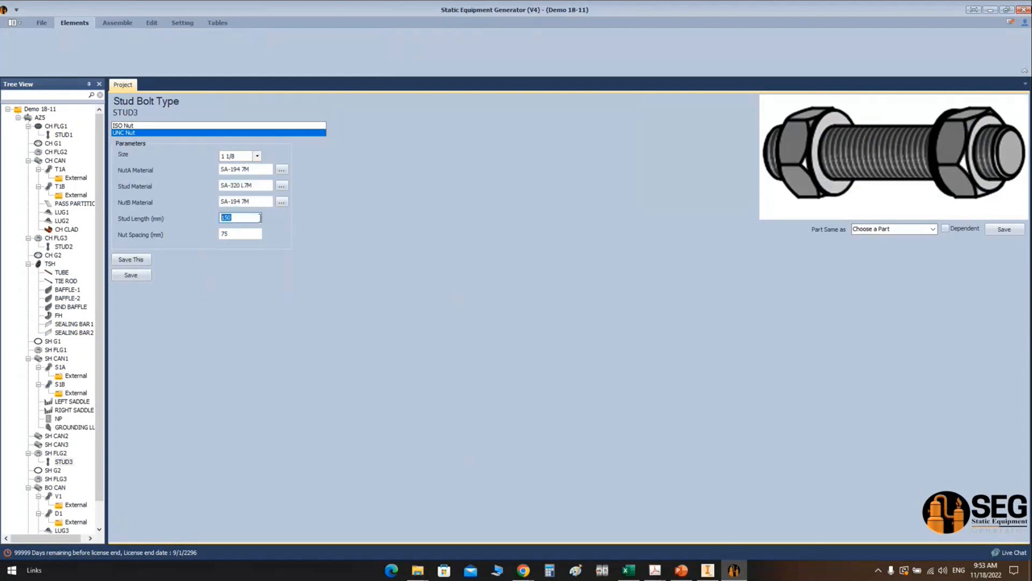
left_click(708, 574)
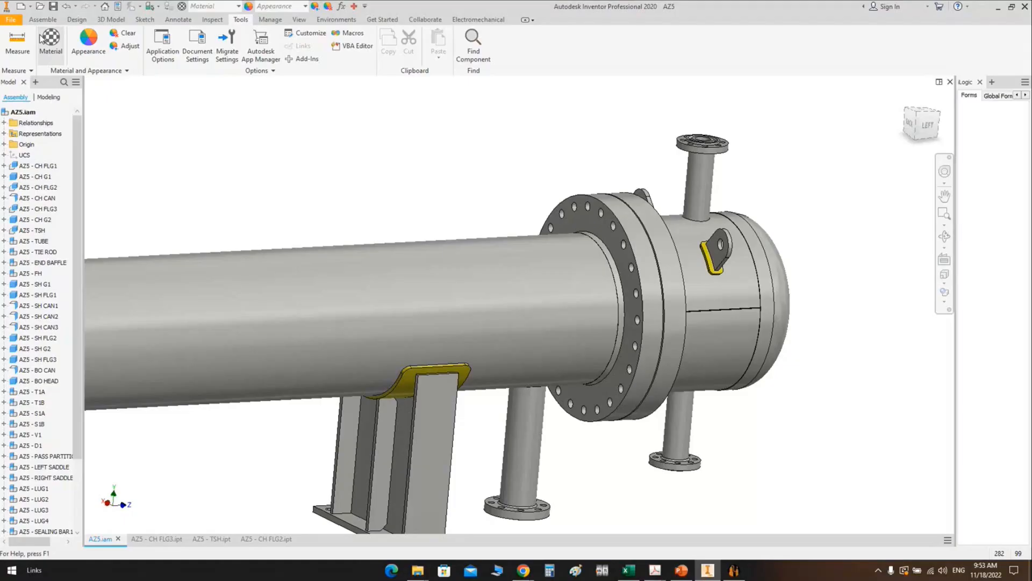
left_click(18, 43)
left_click(603, 230)
left_click(668, 223)
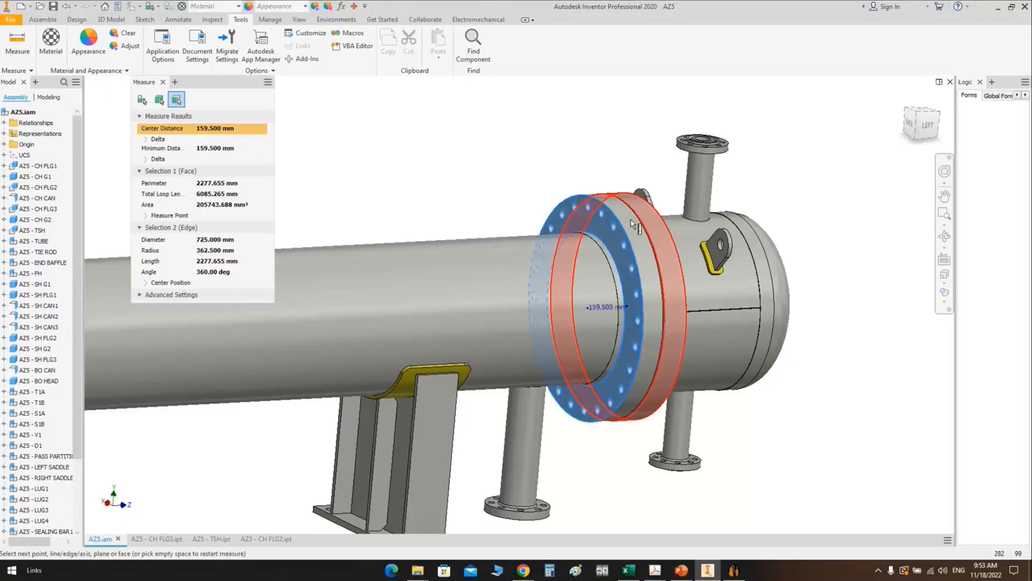
left_click(734, 569)
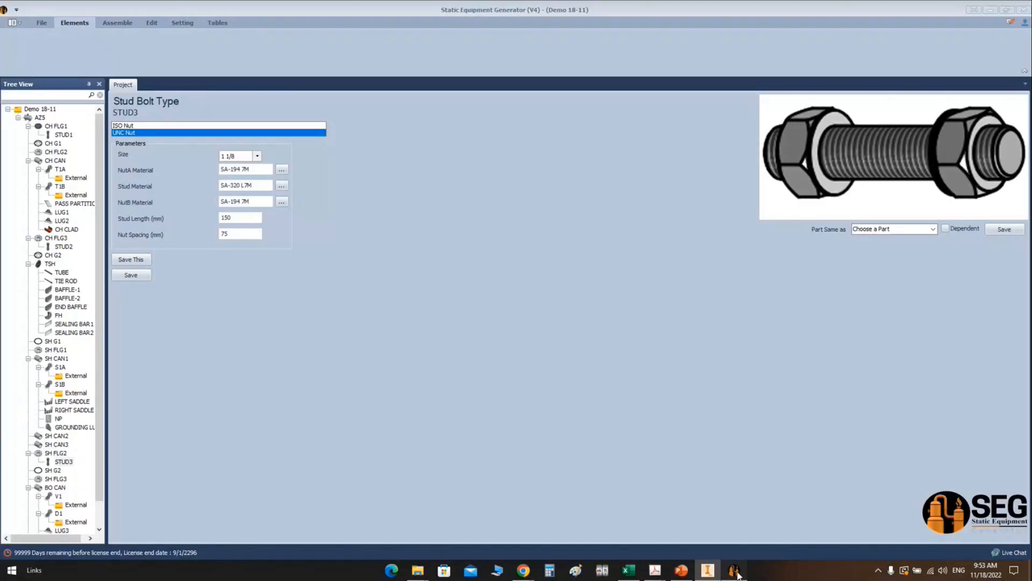
key("Tab")
type("159.5")
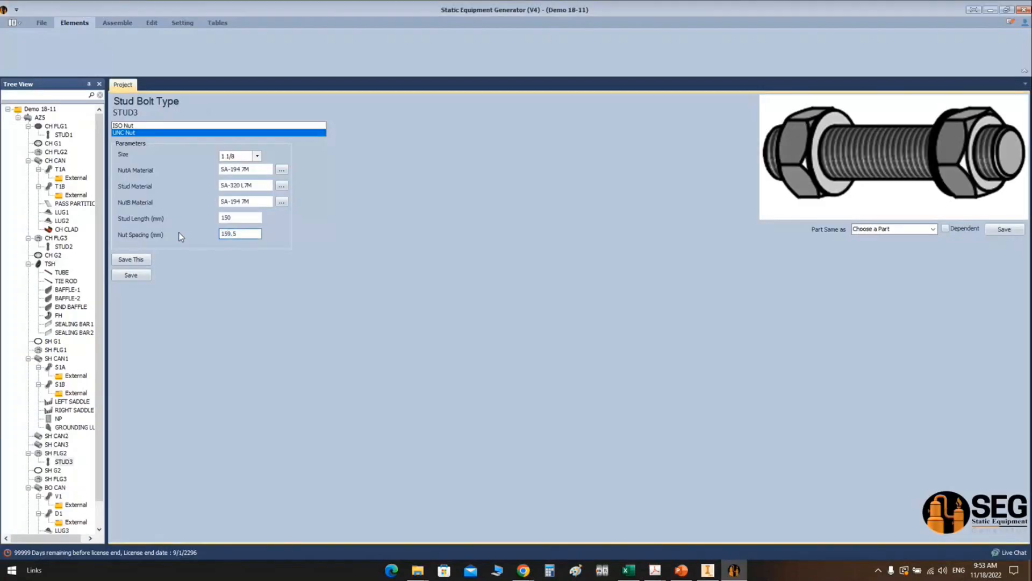
Step: Set the STUD3 stud length to 240 mm, save the stud bolt, and start assembling it in Inventor
key("shift+Tab")
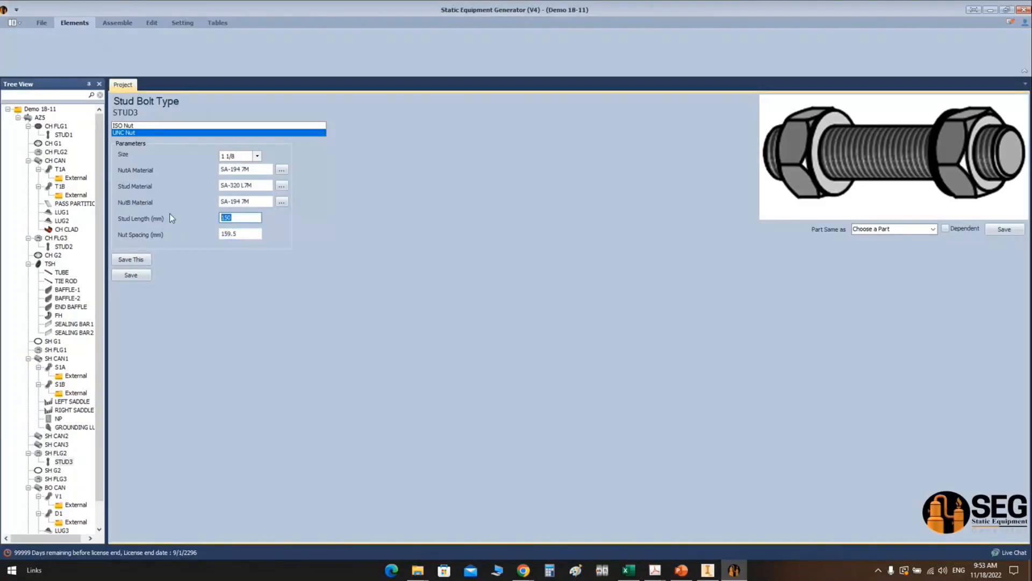
type("240")
left_click(138, 276)
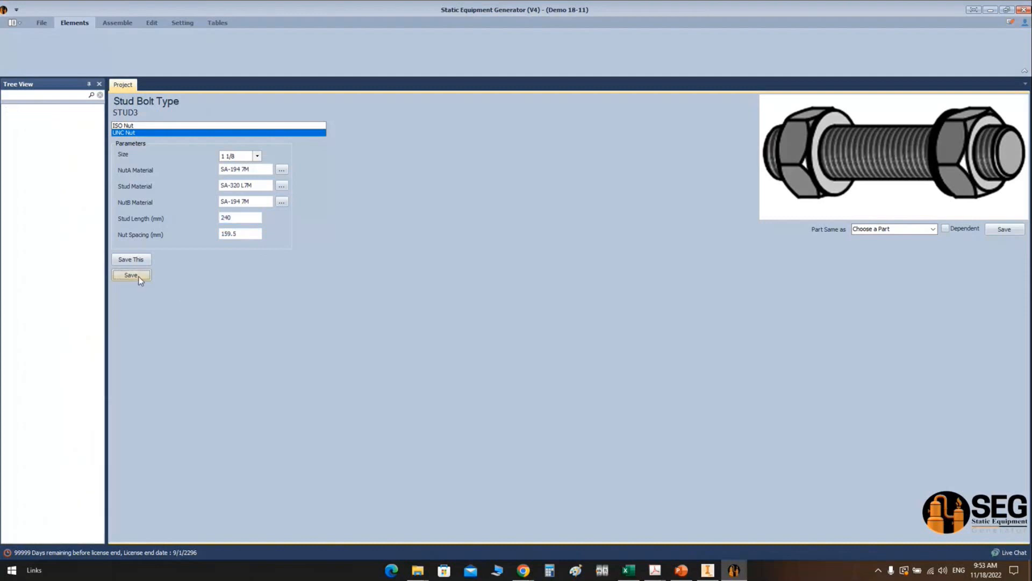
left_click(117, 23)
left_click(20, 45)
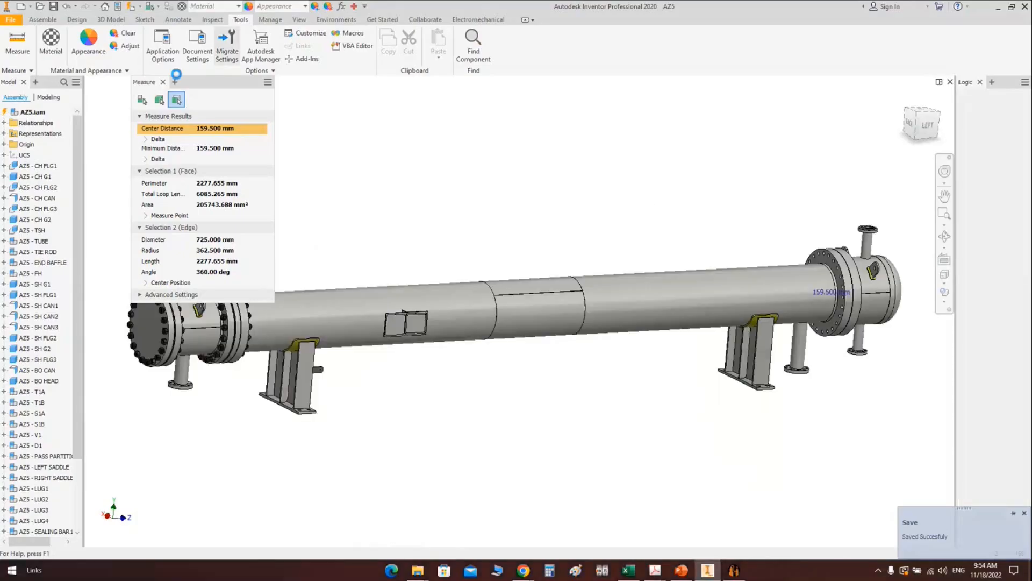
Step: Close the measurement results and inspect the assembled heat exchanger from several angles, including the new studs on the SH FLG2 joint
left_click(163, 82)
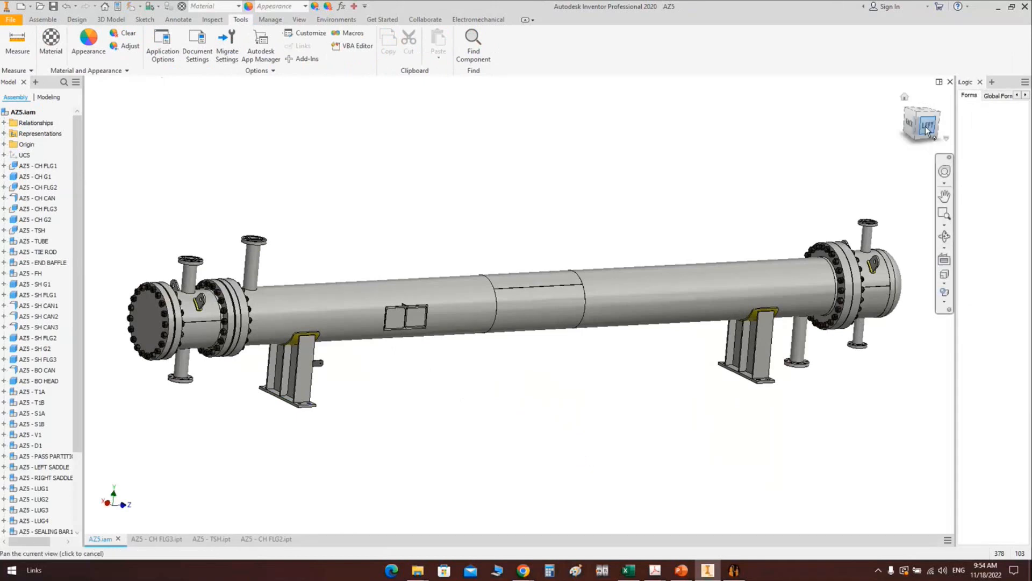
scroll(832, 291, "up", 2)
scroll(636, 306, "down", 5)
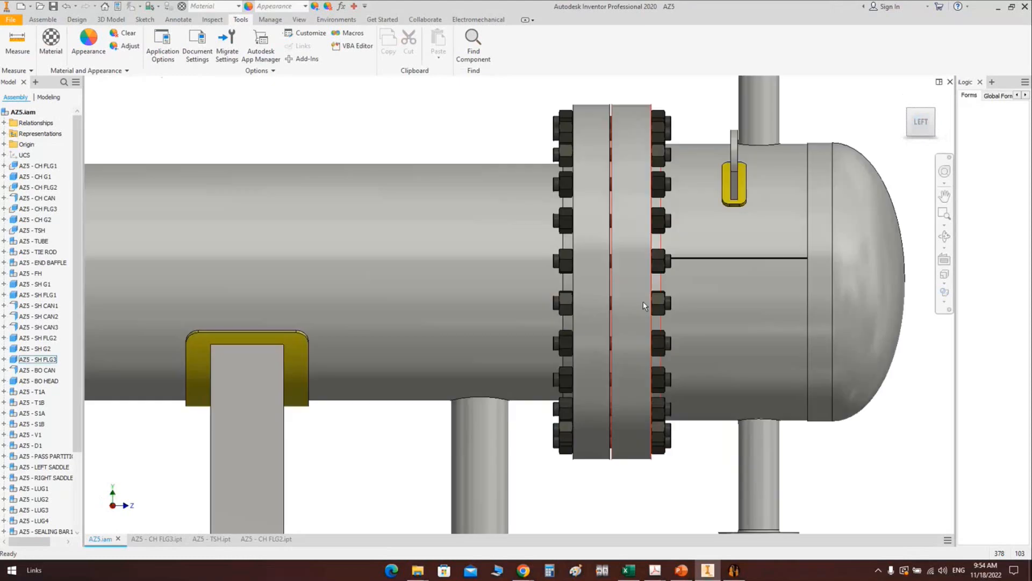
scroll(919, 245, "up", 1)
scroll(653, 242, "up", 4)
middle_click_drag(657, 244, 510, 317, "shift")
middle_click_drag(510, 317, 539, 317)
scroll(439, 233, "down", 3)
scroll(440, 233, "up", 3)
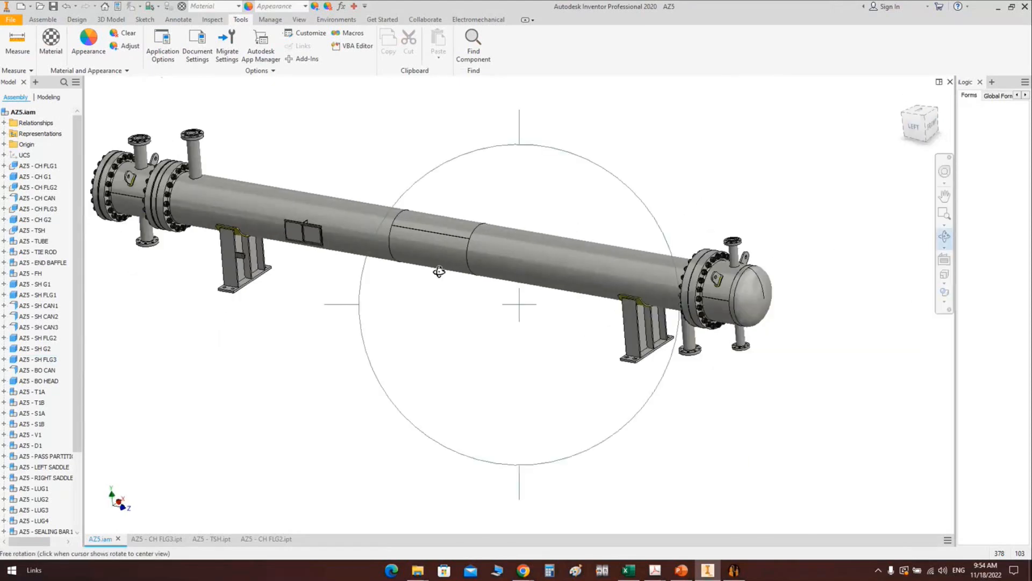
left_click_drag(438, 272, 323, 296)
scroll(470, 274, "up", 2)
middle_click_drag(469, 274, 602, 230)
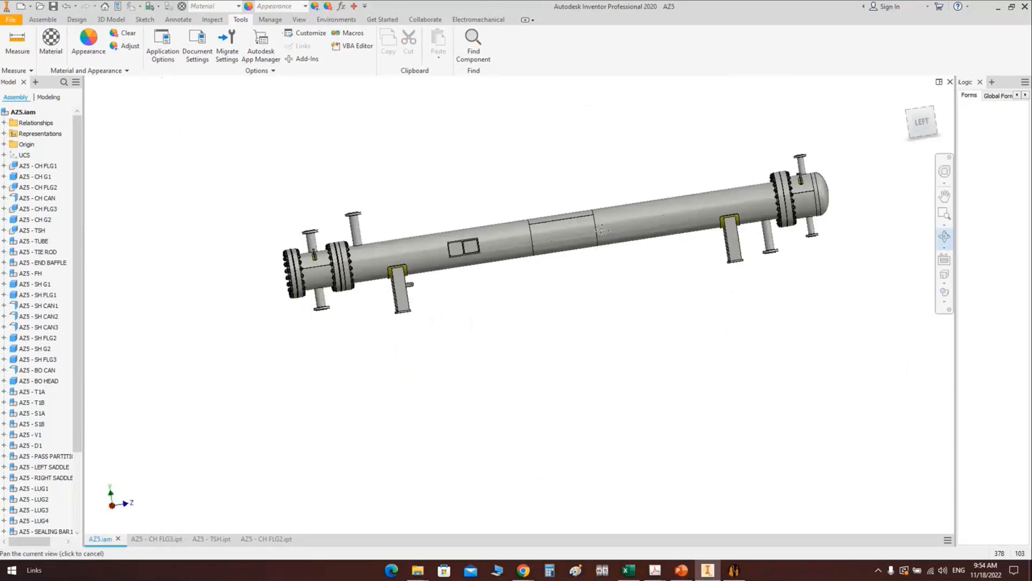
left_click_drag(603, 290, 557, 349)
scroll(684, 227, "down", 3)
right_click(685, 212)
left_click(726, 192)
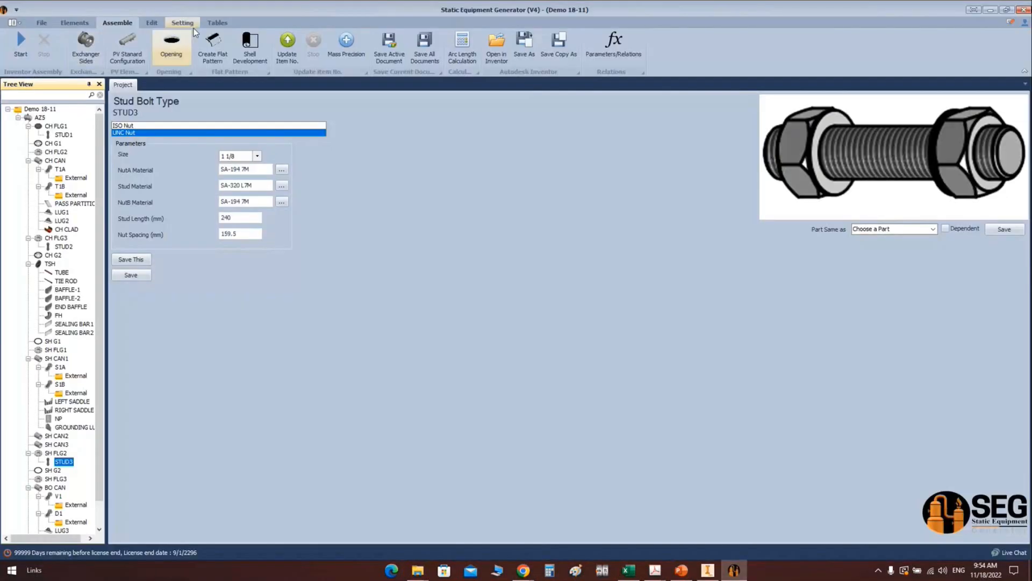
Step: Open the bill of materials in Static Equipment Generator and check the nut and stud bolt entries
left_click(217, 23)
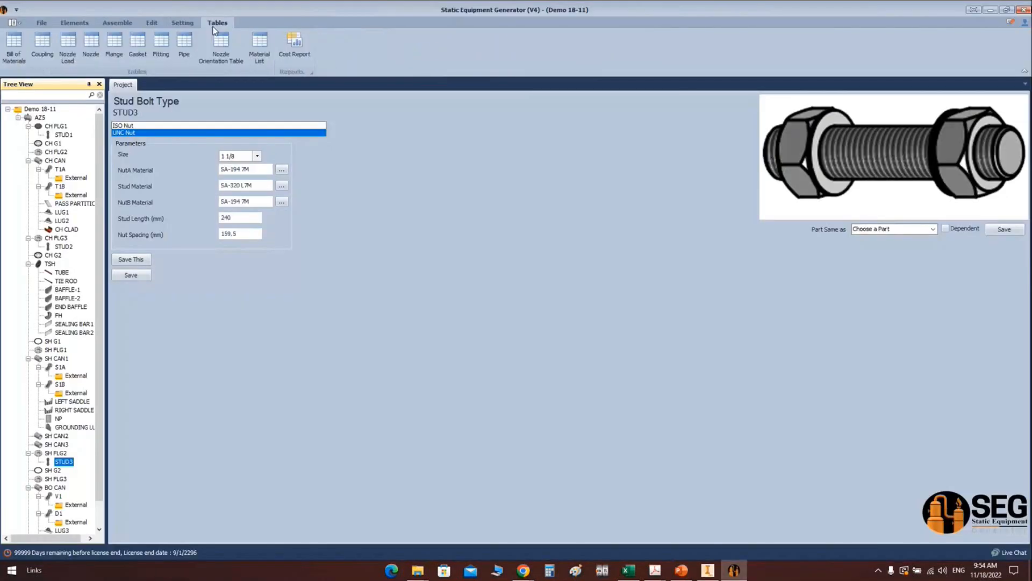
left_click(6, 59)
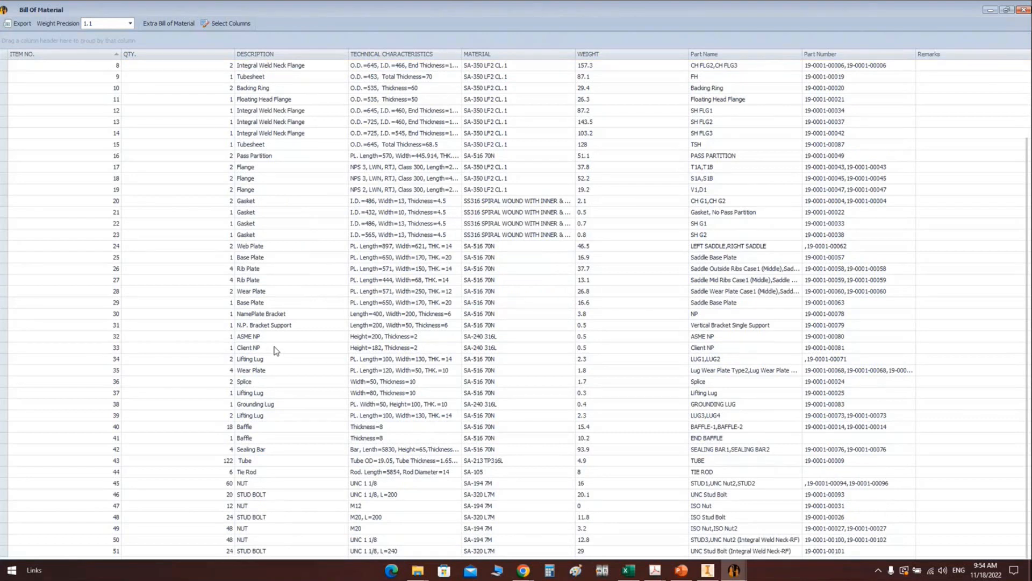
left_click(380, 528)
left_click(234, 540)
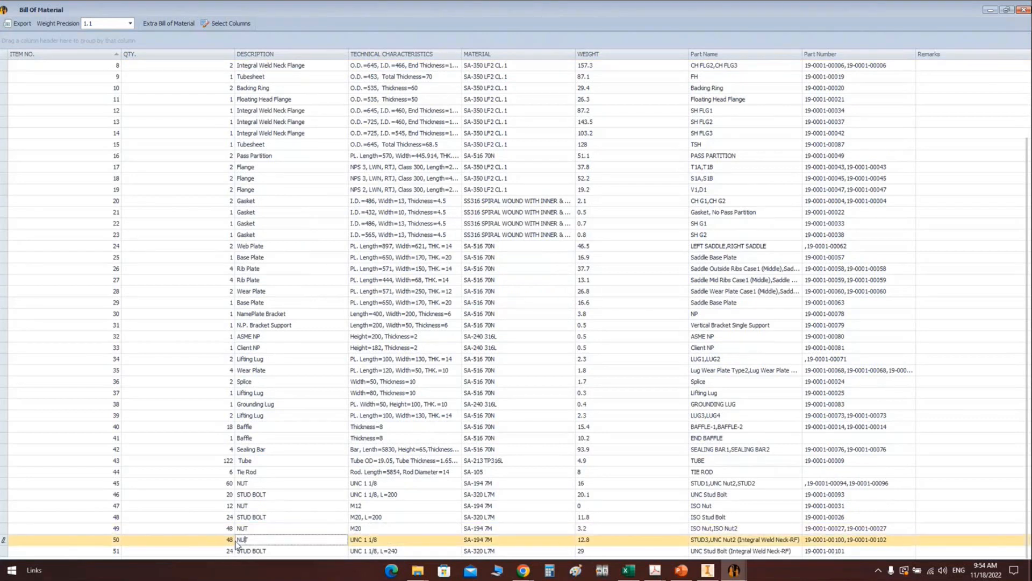
left_click(220, 486)
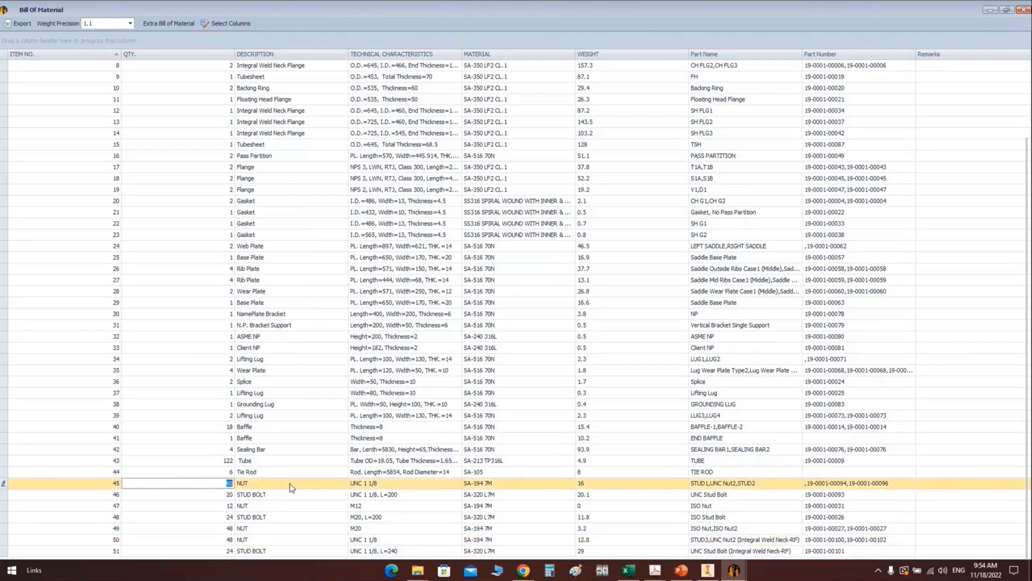
left_click(315, 551)
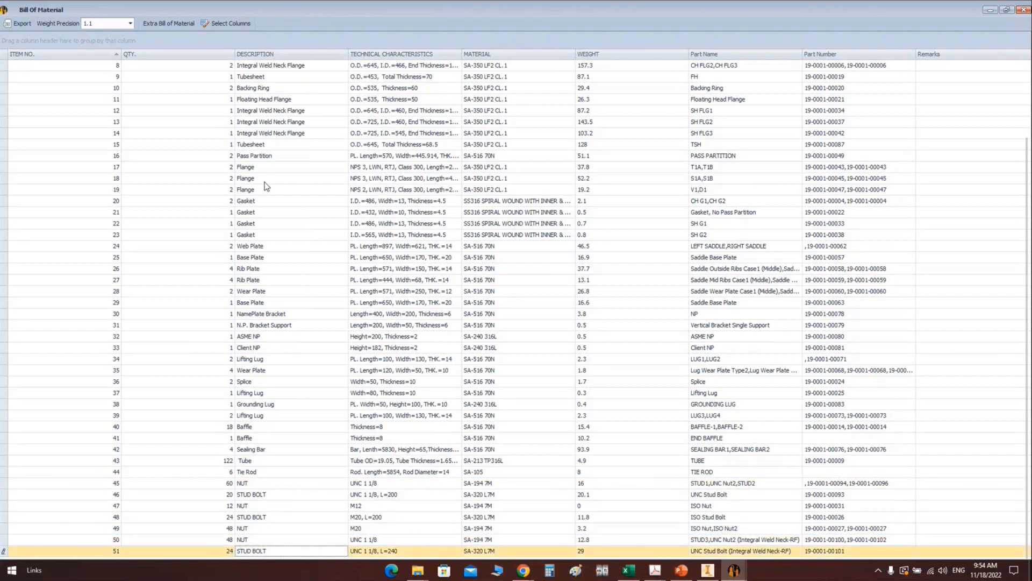
Step: Review the gasket, saddle plate, nameplate and weld neck flange entries in the bill of materials, and switch to Inventor
left_click(262, 214)
left_click(262, 224)
left_click(260, 248)
left_click(262, 260)
left_click(261, 281)
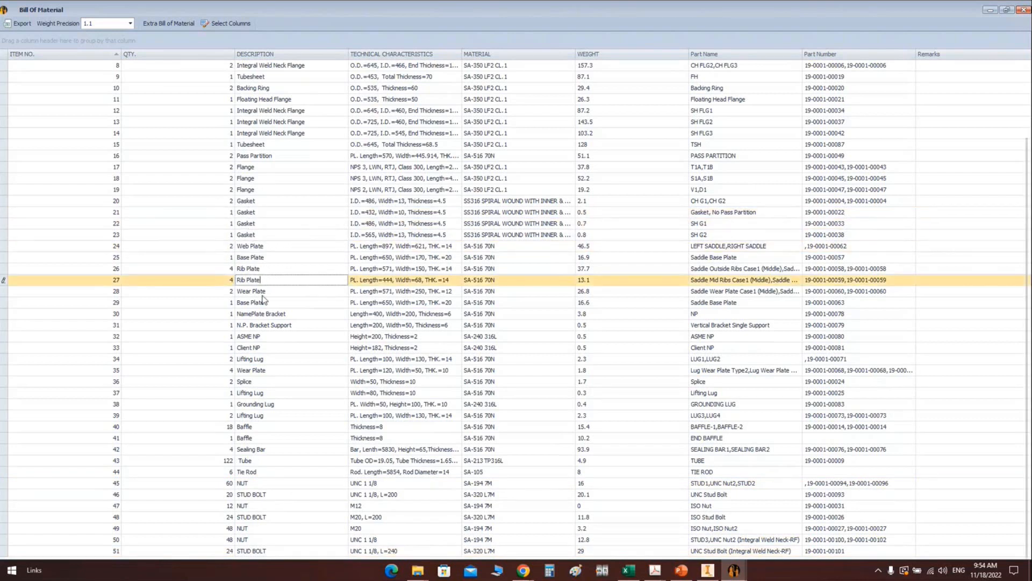
left_click(252, 328)
left_click(253, 338)
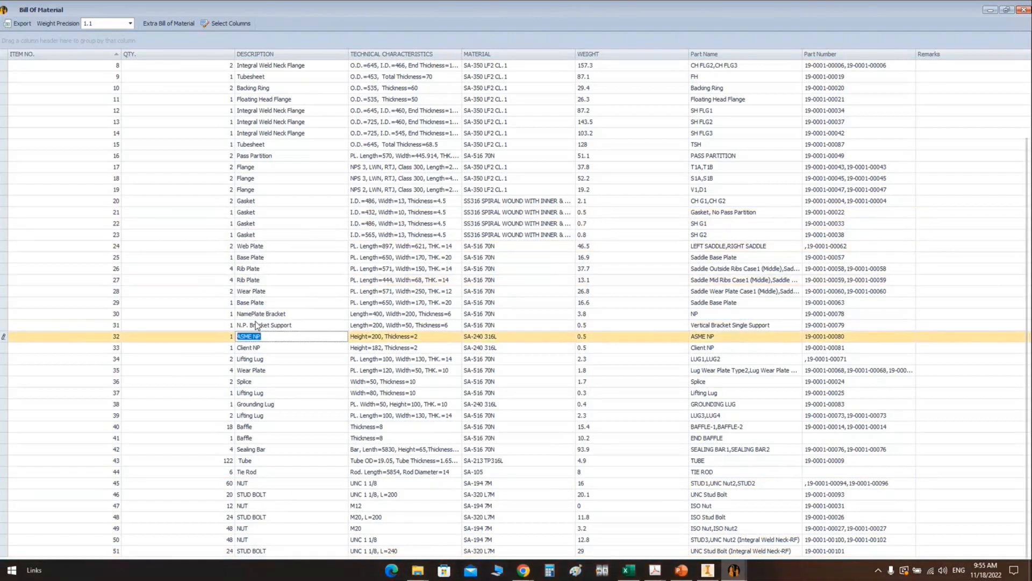
left_click(284, 65)
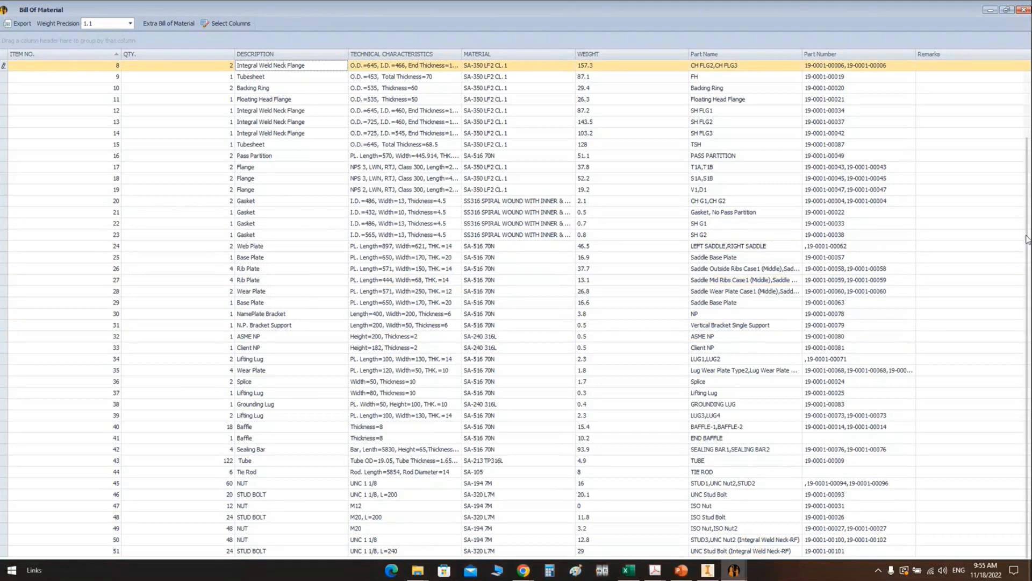
scroll(1026, 239, "up", 3)
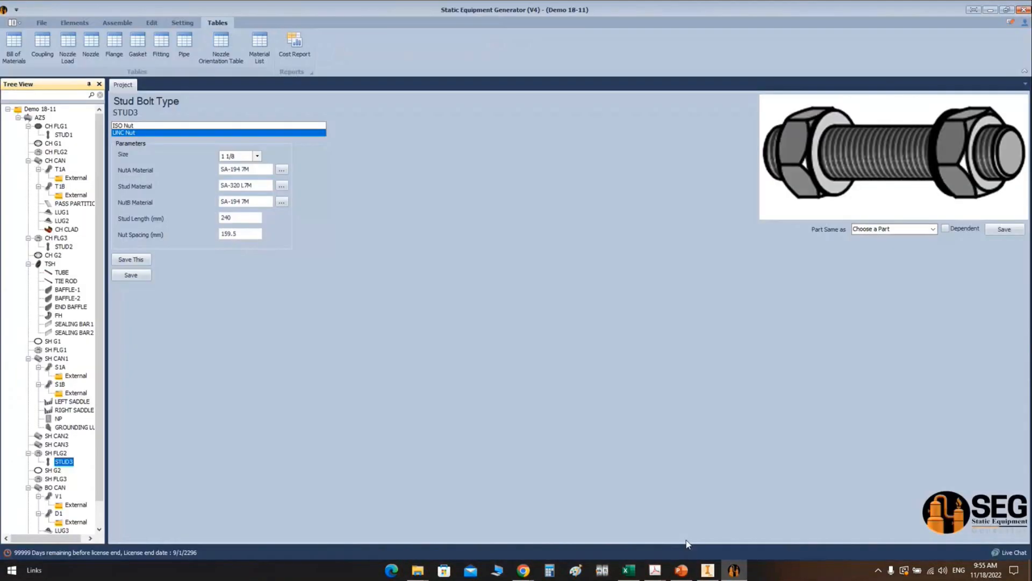
left_click(706, 570)
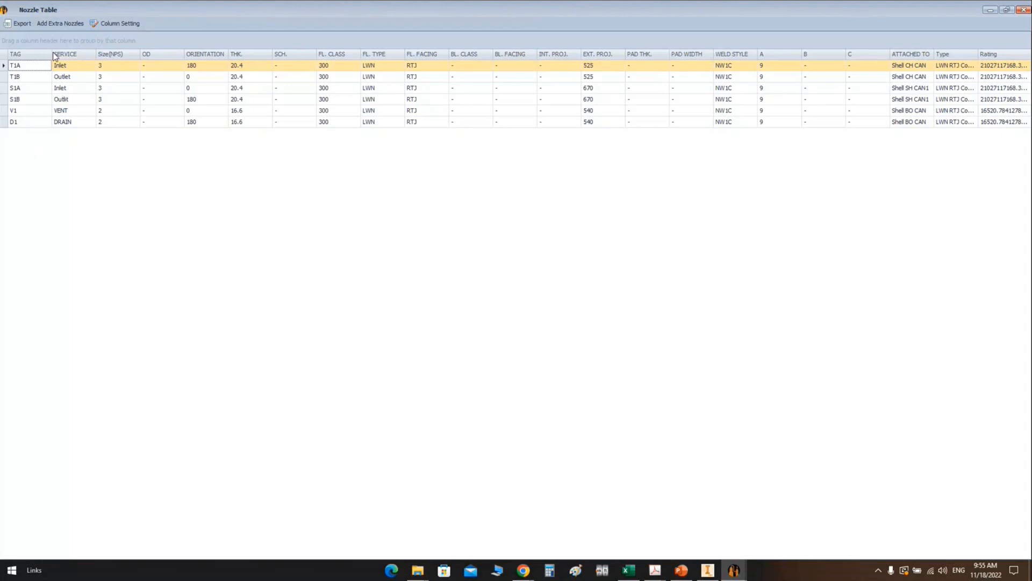
Step: Narrow the nozzle table's TAG column, check the service of each nozzle, and view the available table column settings
left_click_drag(52, 54, 29, 54)
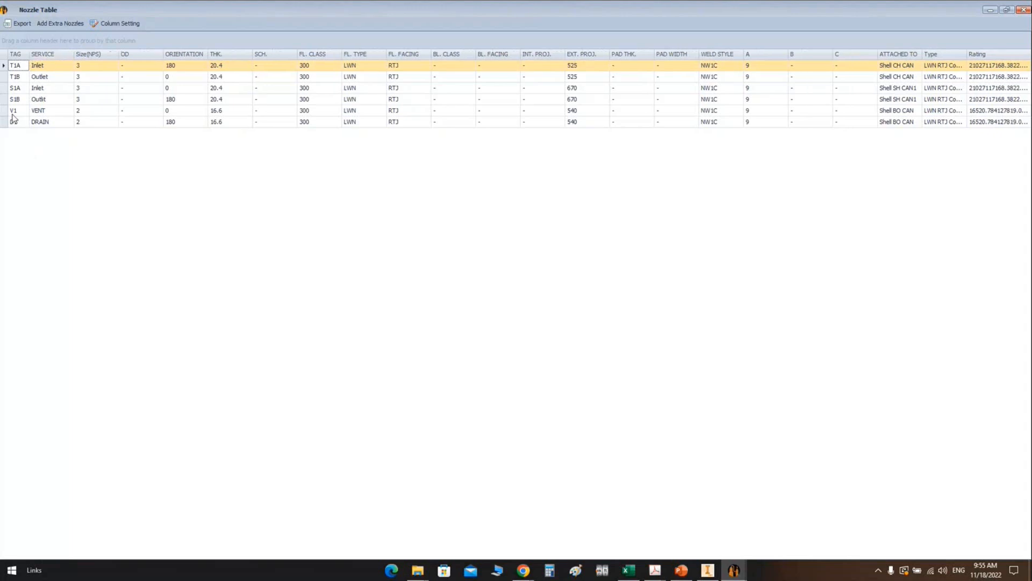
left_click(18, 66)
left_click(52, 76)
left_click(52, 76)
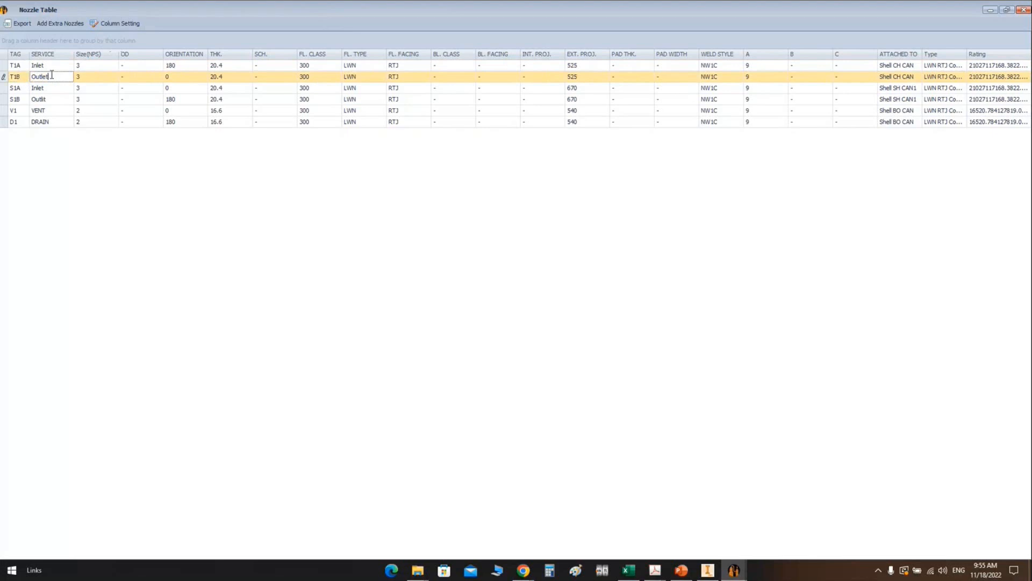
left_click(51, 88)
left_click(50, 100)
left_click(49, 112)
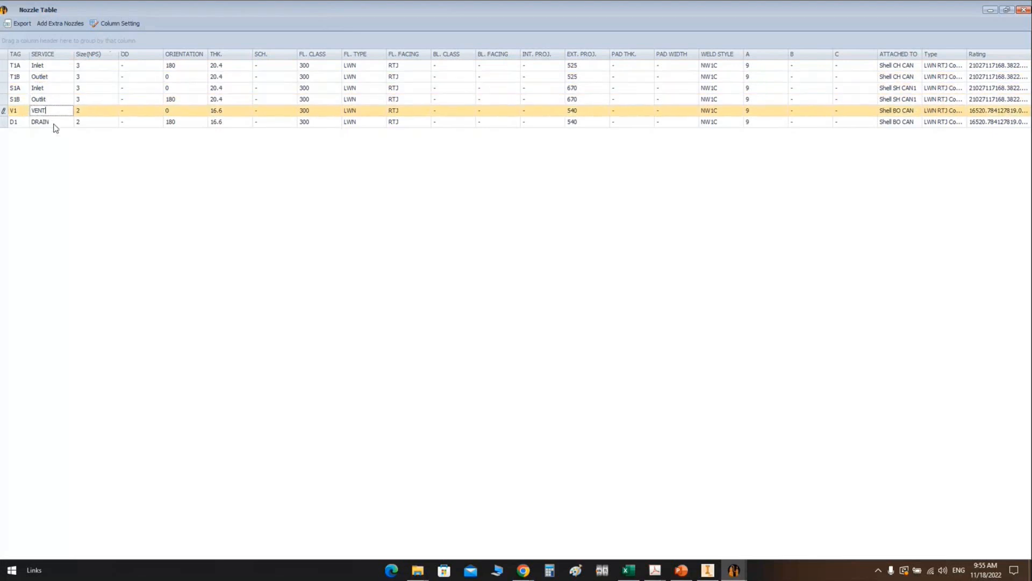
left_click(54, 123)
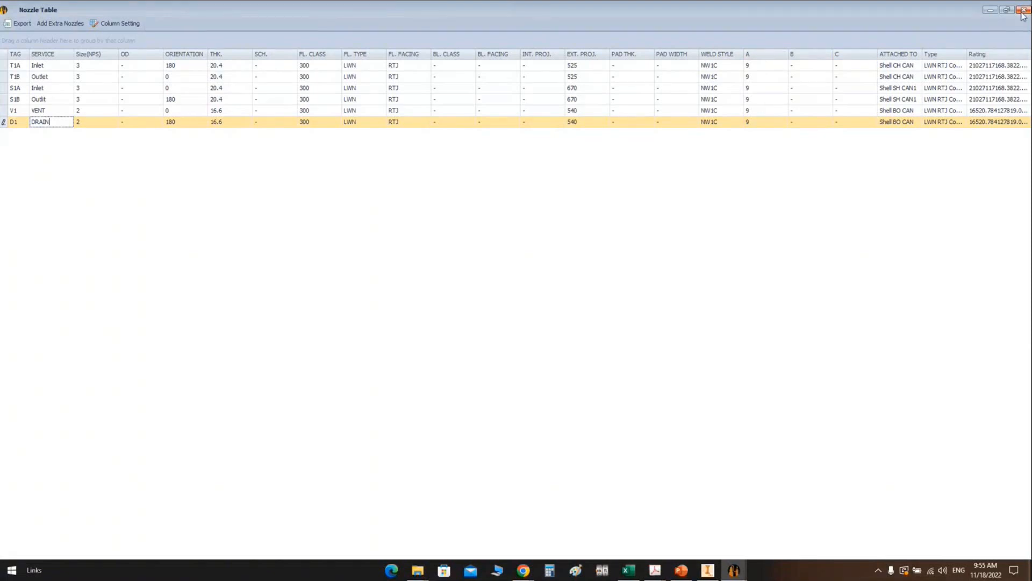
left_click(117, 28)
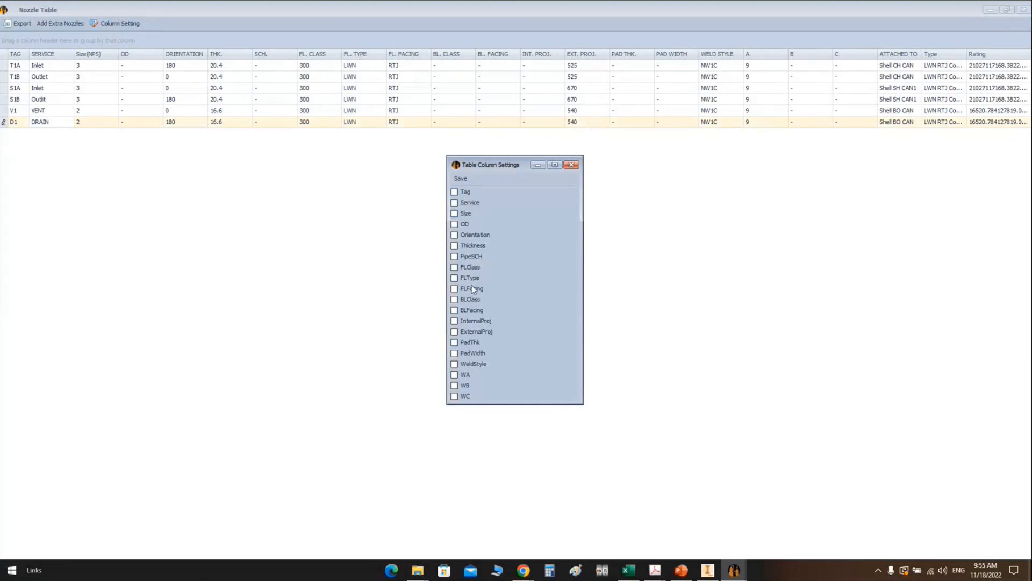
left_click(571, 164)
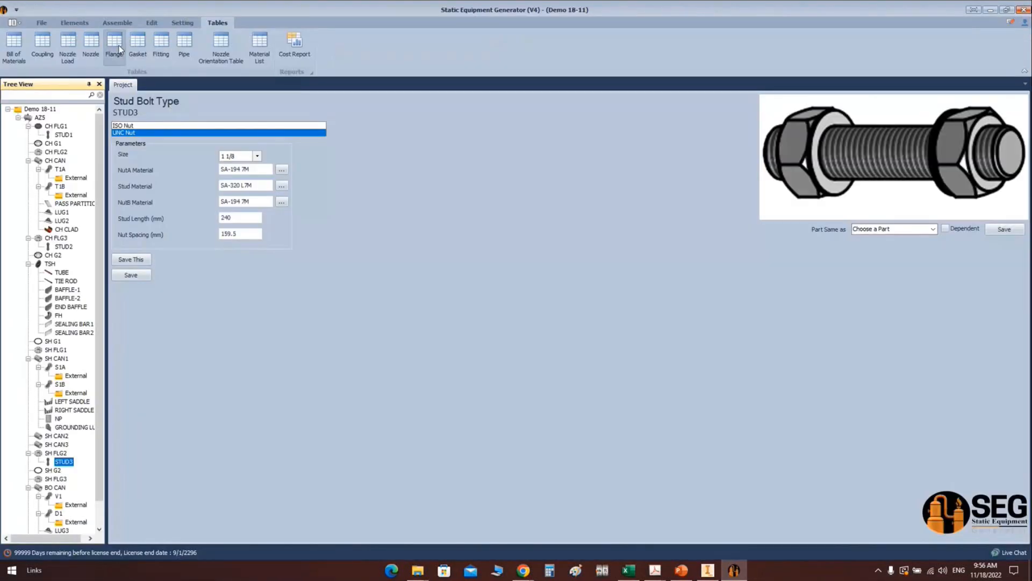
Step: View the flange table, fitting table, nozzle orientation table and material list in turn, closing each one
left_click(114, 45)
left_click(750, 158)
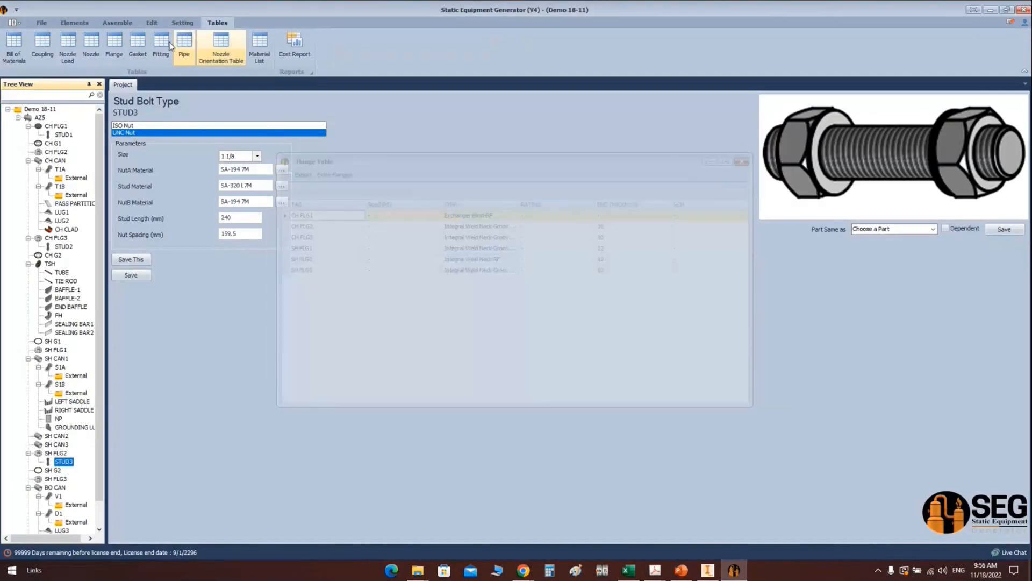
left_click(161, 45)
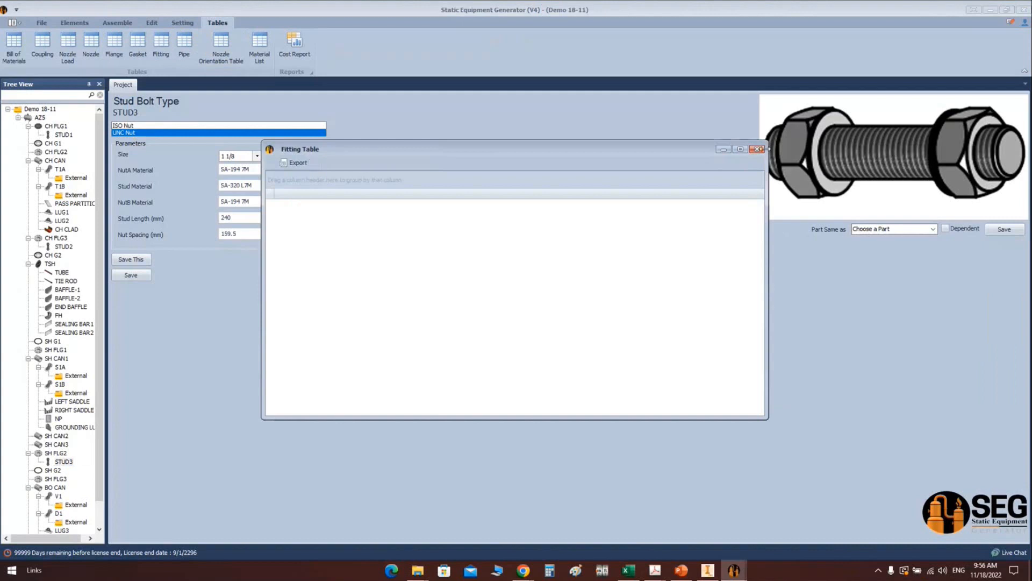
left_click(758, 149)
left_click(221, 46)
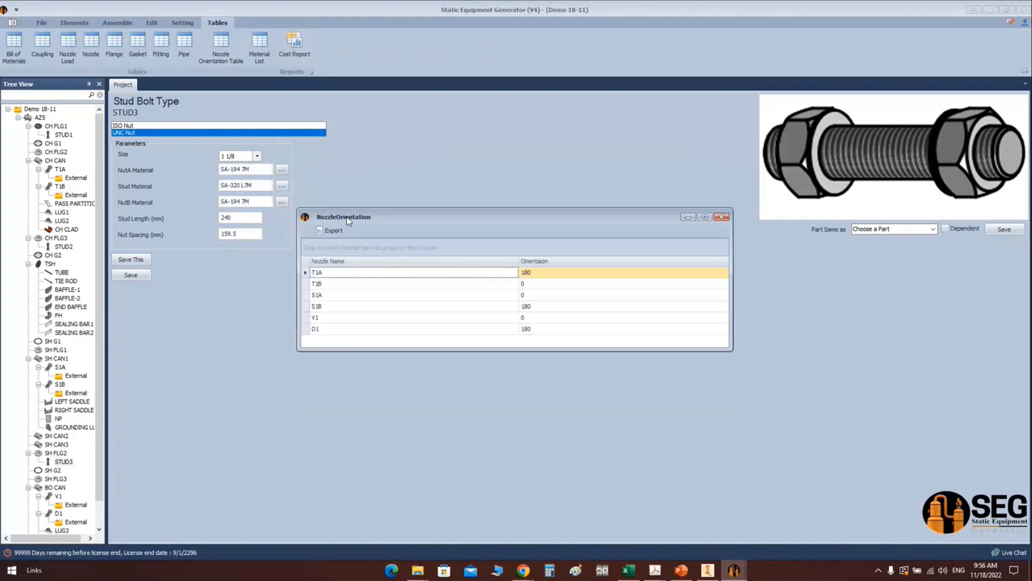
left_click(721, 216)
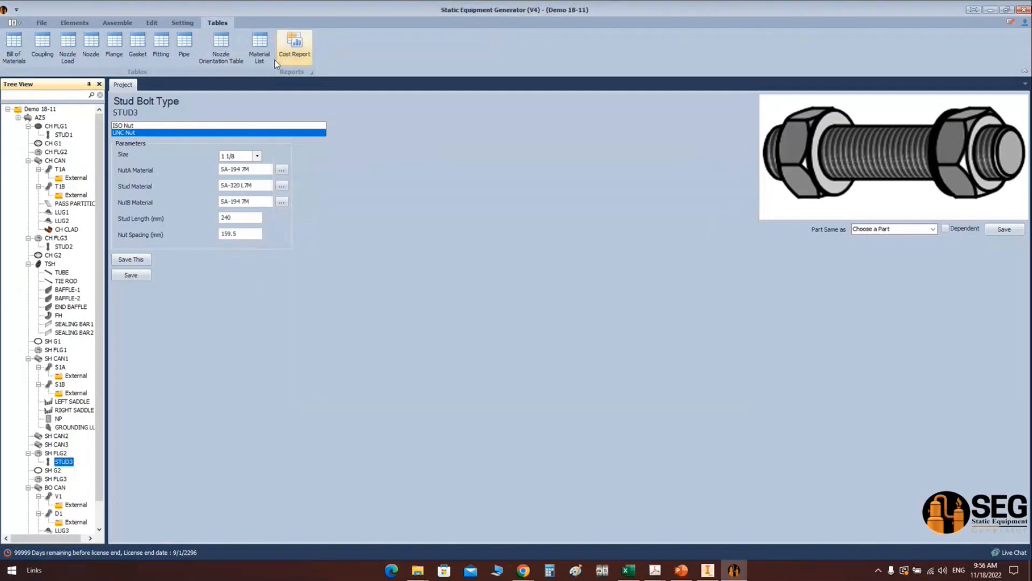
left_click(260, 46)
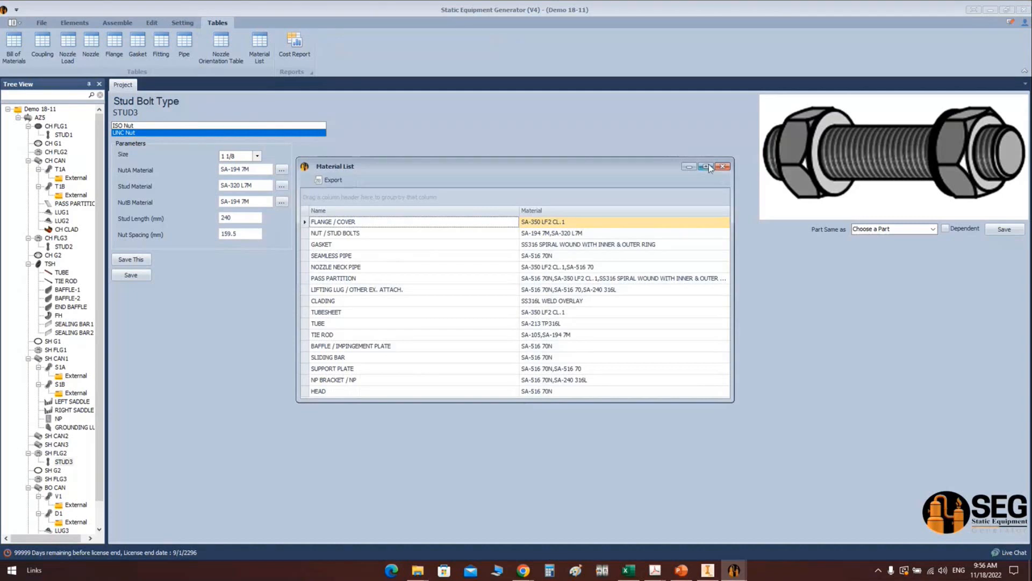
left_click(722, 166)
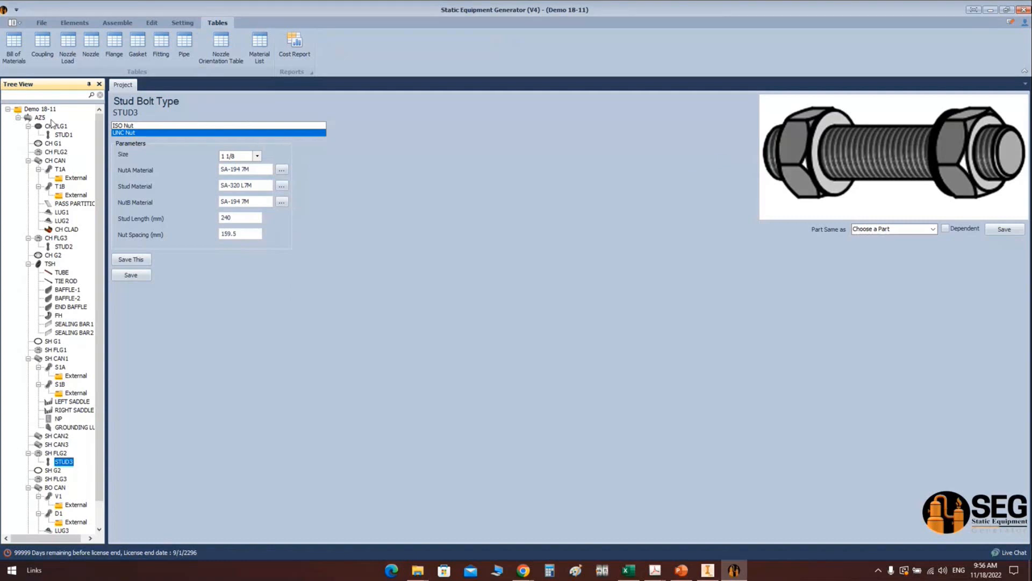
Step: Open the application settings and display the NPS/DN format choices for nozzle size
left_click(183, 23)
left_click(154, 50)
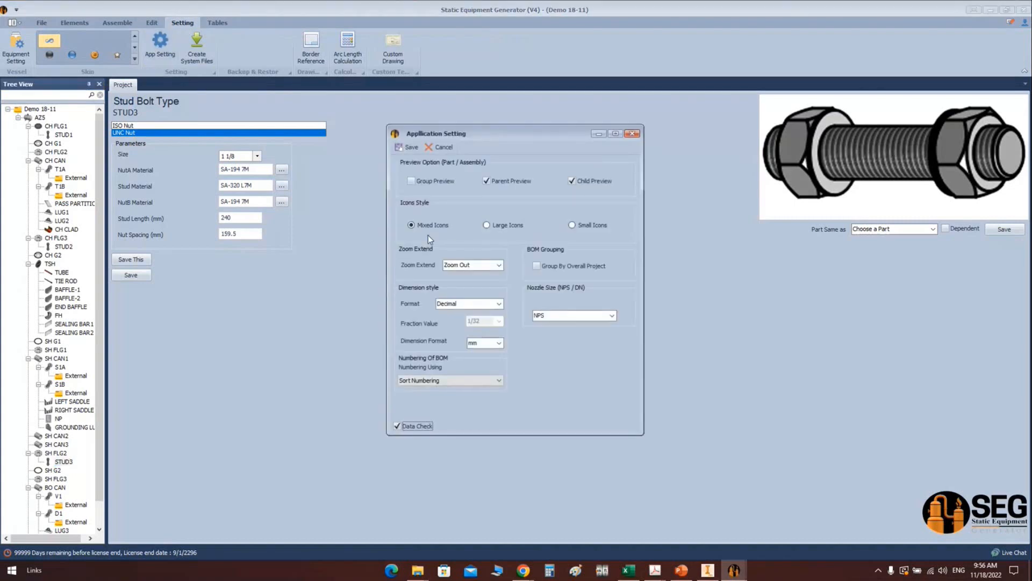
left_click(612, 316)
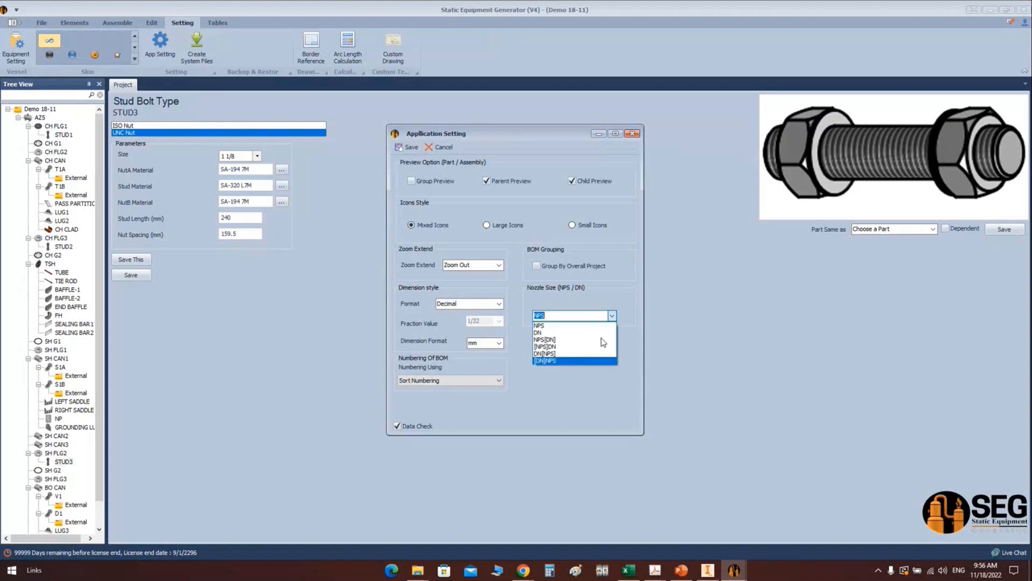
Step: Set the dimension format to mm [in], keep the nozzle size as NPS, and save the application settings
left_click(625, 300)
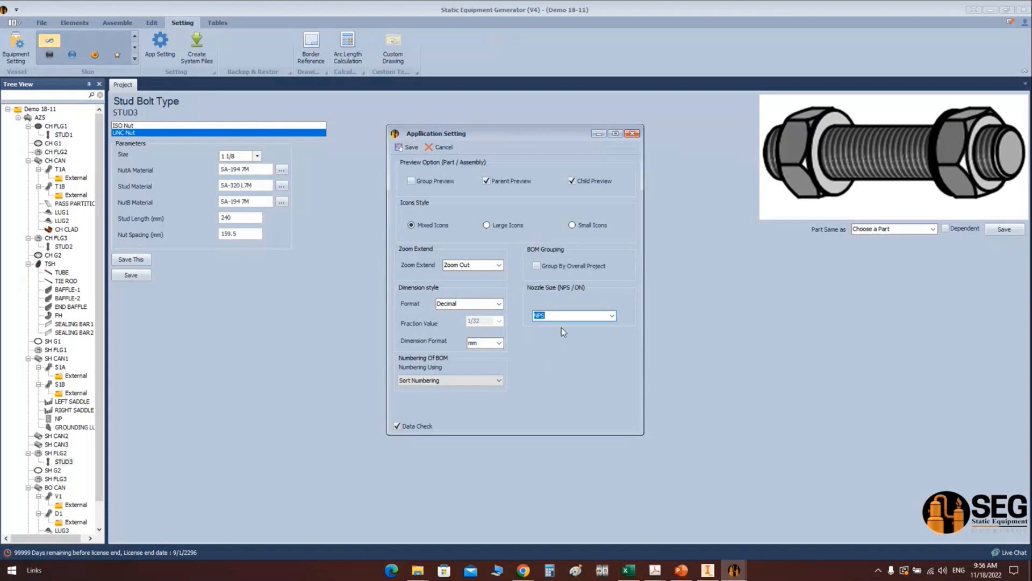
left_click(499, 343)
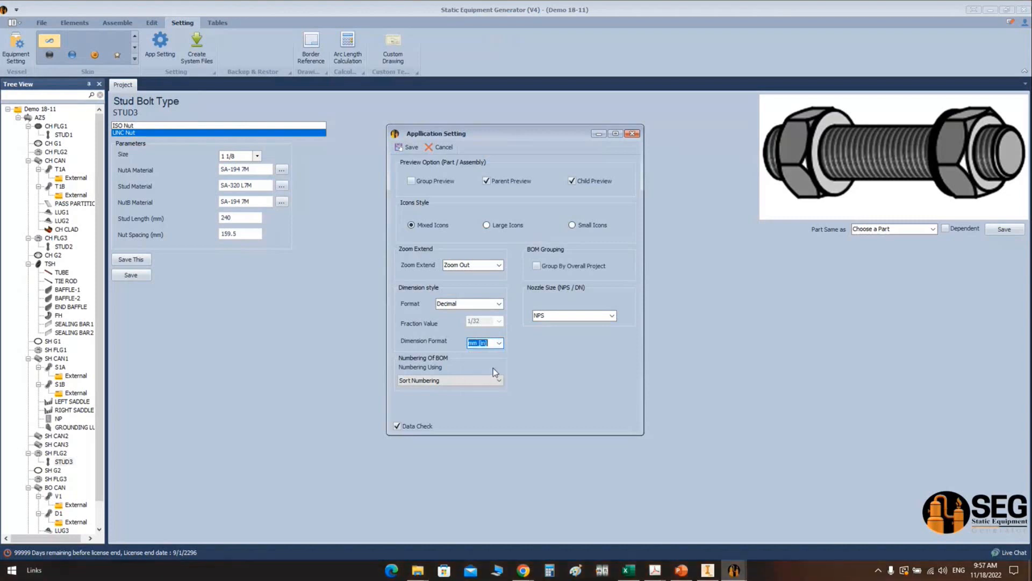
left_click(408, 147)
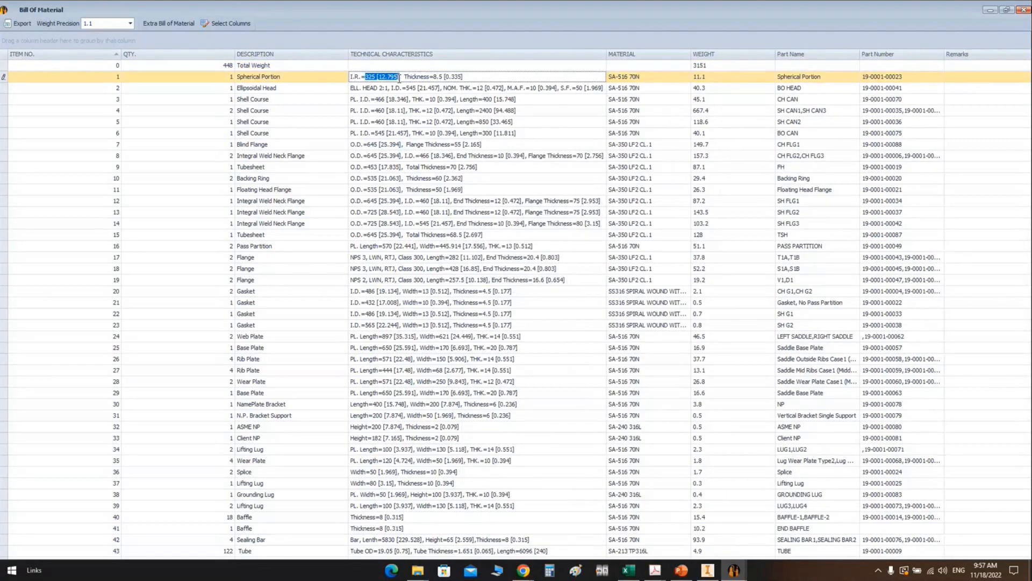
Step: Examine the spherical portion's technical characteristics in the bill of materials, checking the dual-unit radius and thickness, and close the table
left_click_drag(398, 78, 381, 79)
left_click(435, 77)
left_click_drag(435, 76, 352, 75)
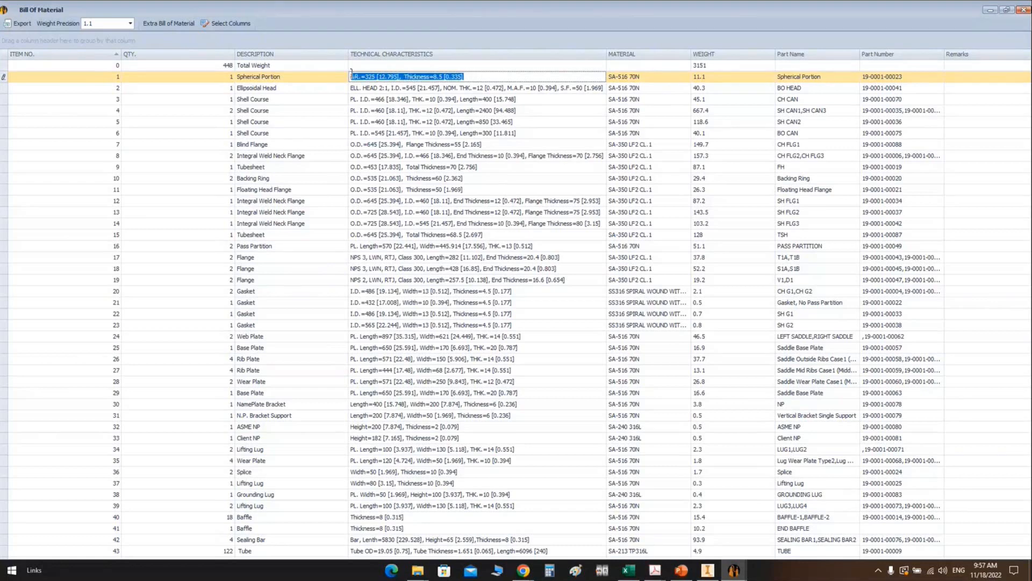
left_click(1023, 13)
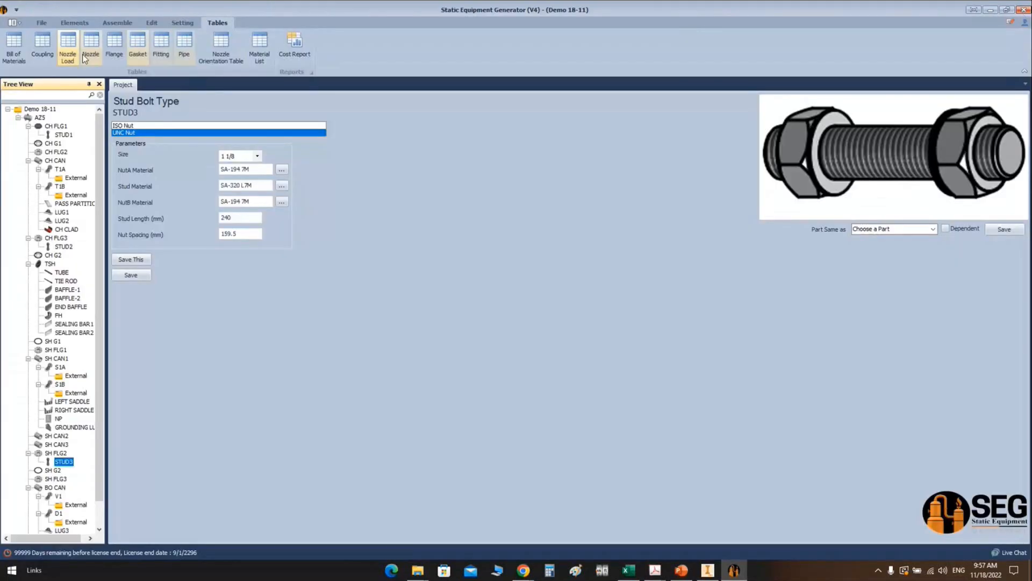
Step: Set the dimension style to Fraction with a 1/32 fraction value and the in [mm] dimension format, and save the application settings
left_click(182, 22)
left_click(161, 46)
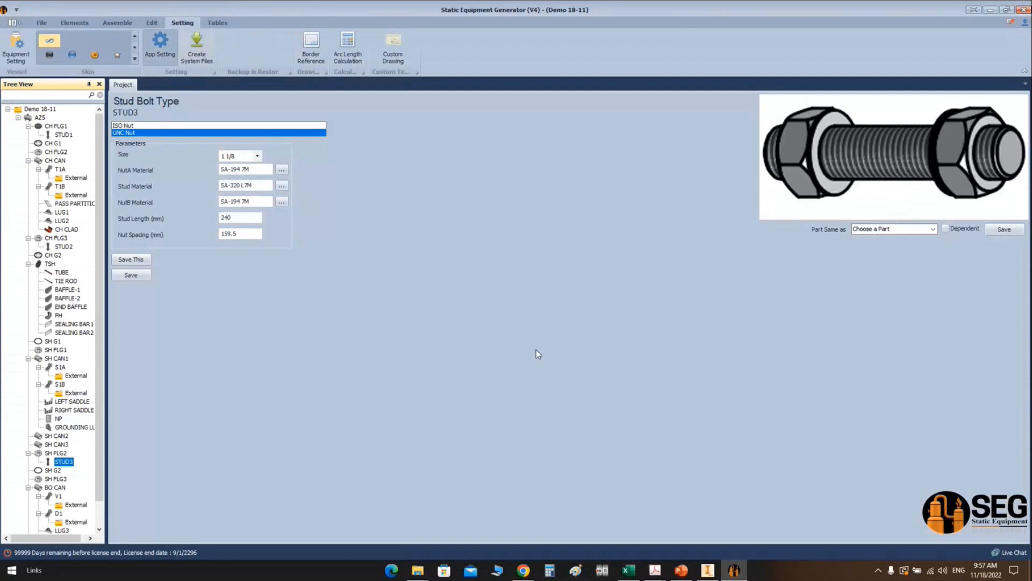
left_click(499, 343)
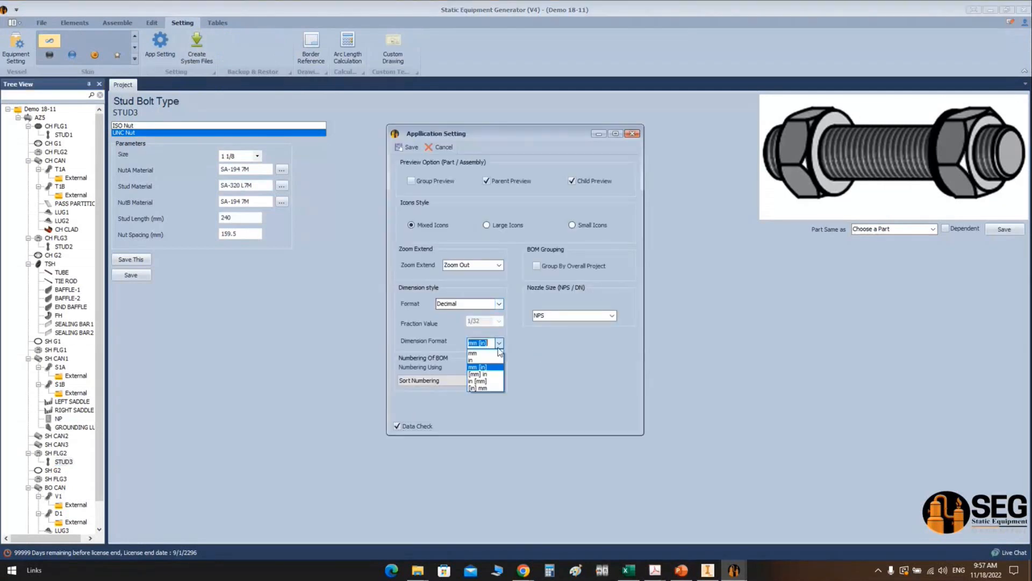
left_click(499, 344)
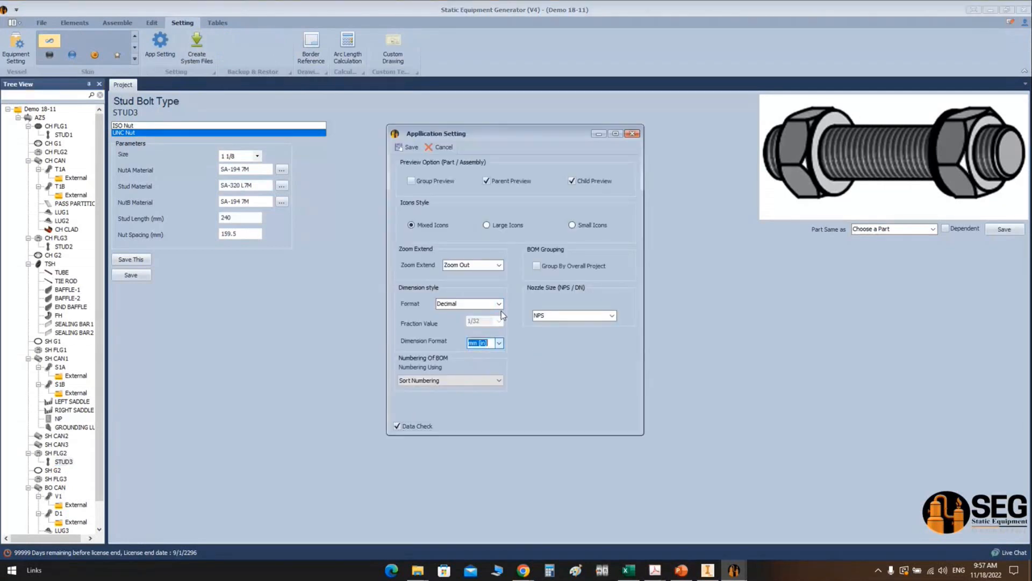
left_click(499, 304)
left_click(456, 321)
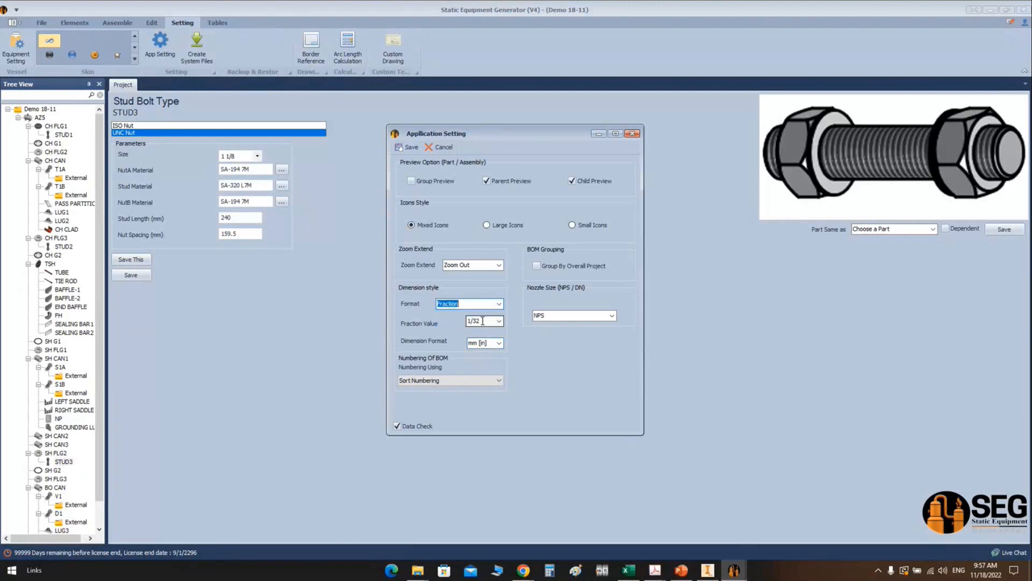
left_click(499, 321)
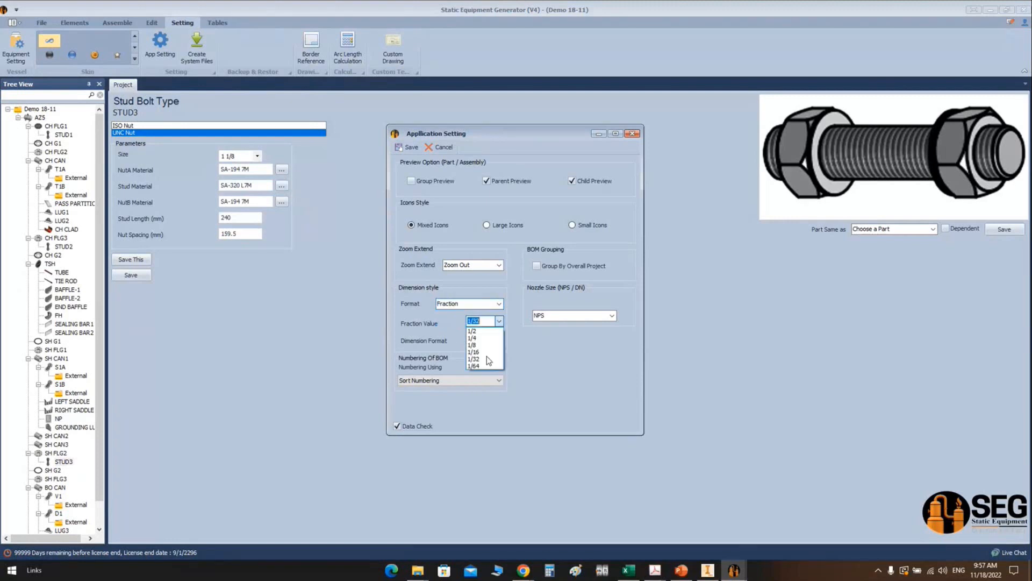
left_click(483, 358)
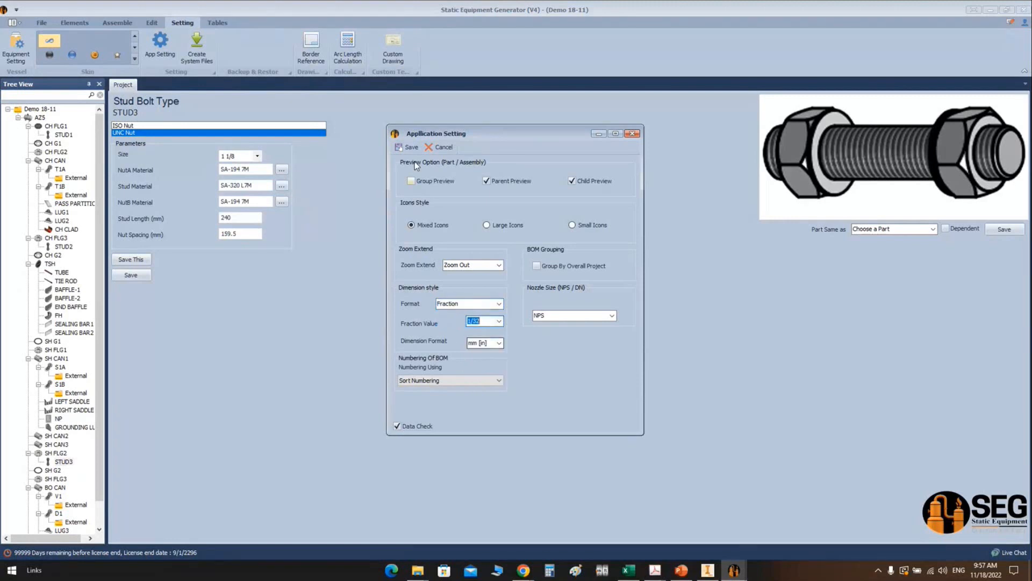
left_click(499, 343)
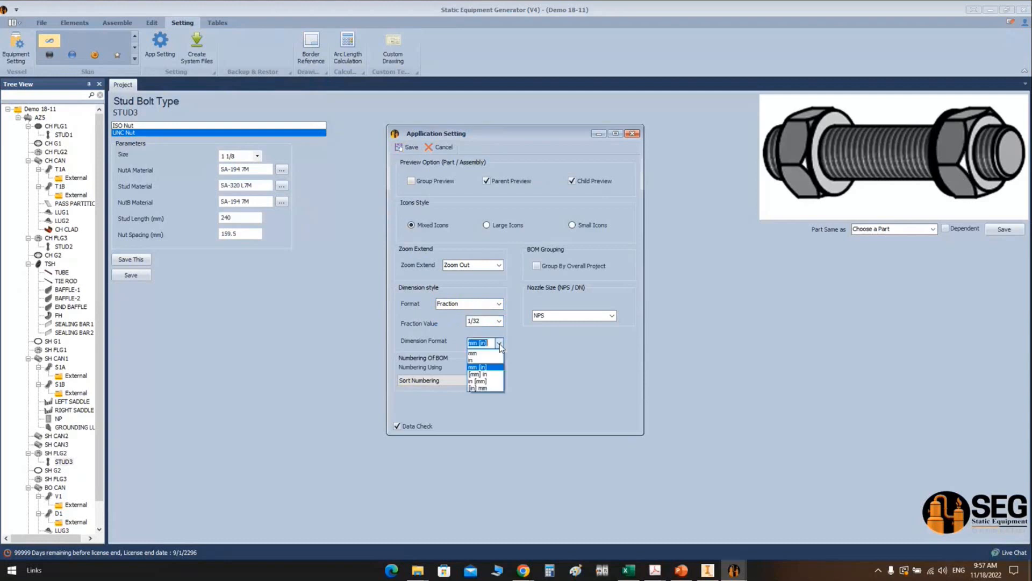
left_click(484, 381)
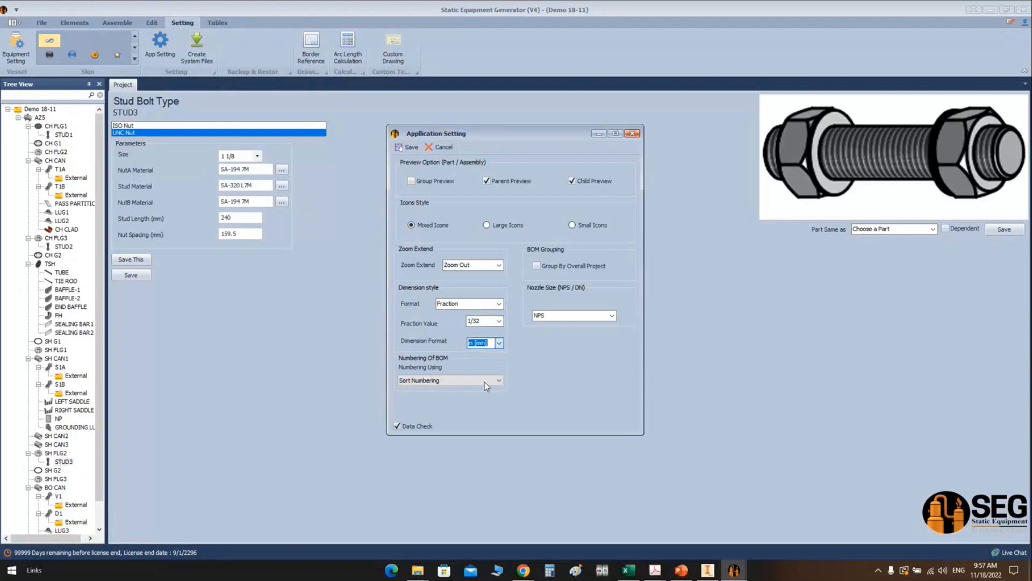
left_click(409, 147)
Step: Open the bill of materials, fit the technical characteristics column to its content, inspect the spherical portion's fractional dimensions, and close the table
left_click(218, 24)
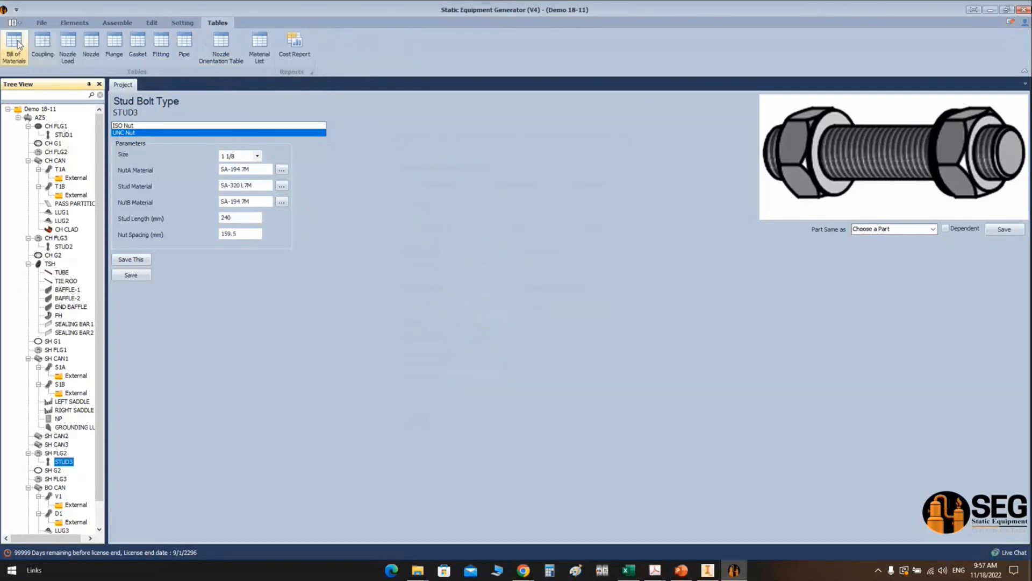
left_click(16, 46)
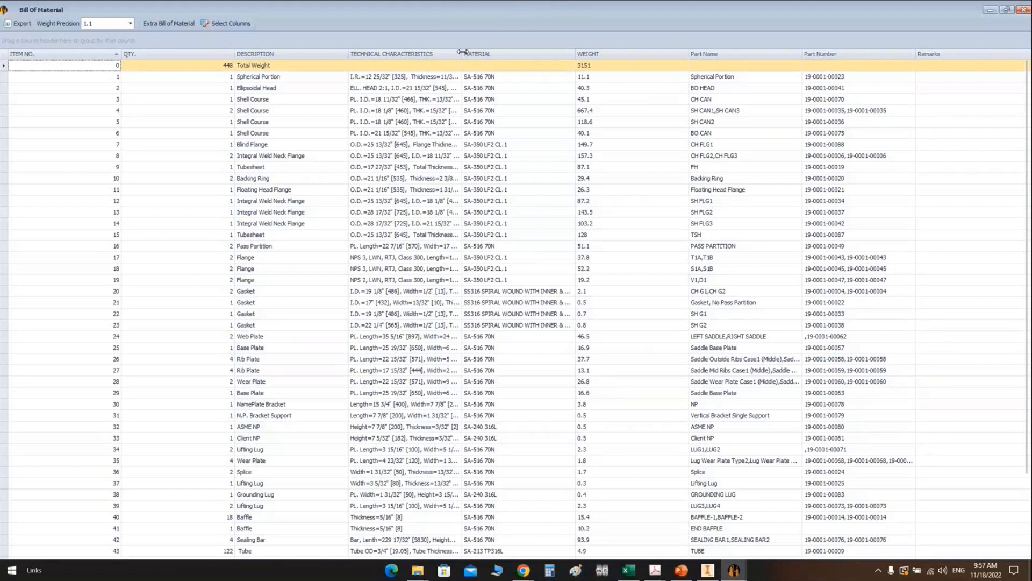
double_click(462, 52)
left_click(366, 76)
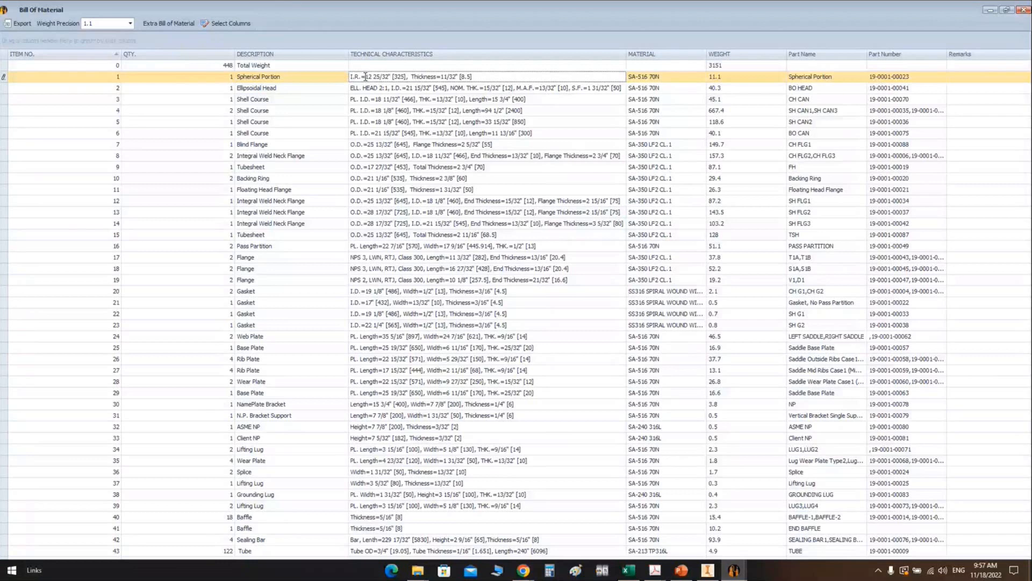
left_click_drag(374, 77, 407, 77)
left_click(1023, 12)
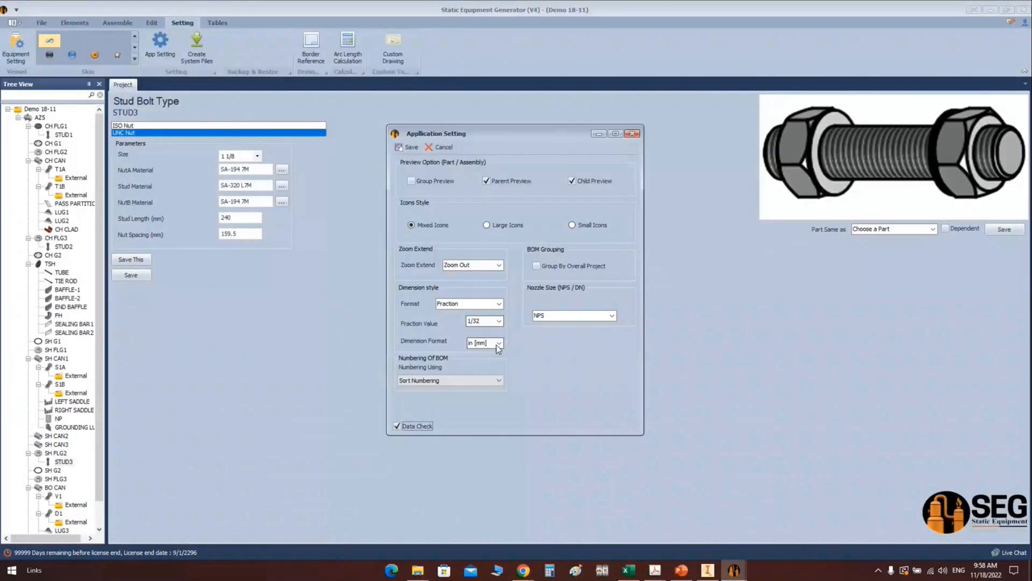
Step: Set the dimension style back to Decimal with the mm dimension format and save the application settings
left_click(498, 304)
left_click(485, 320)
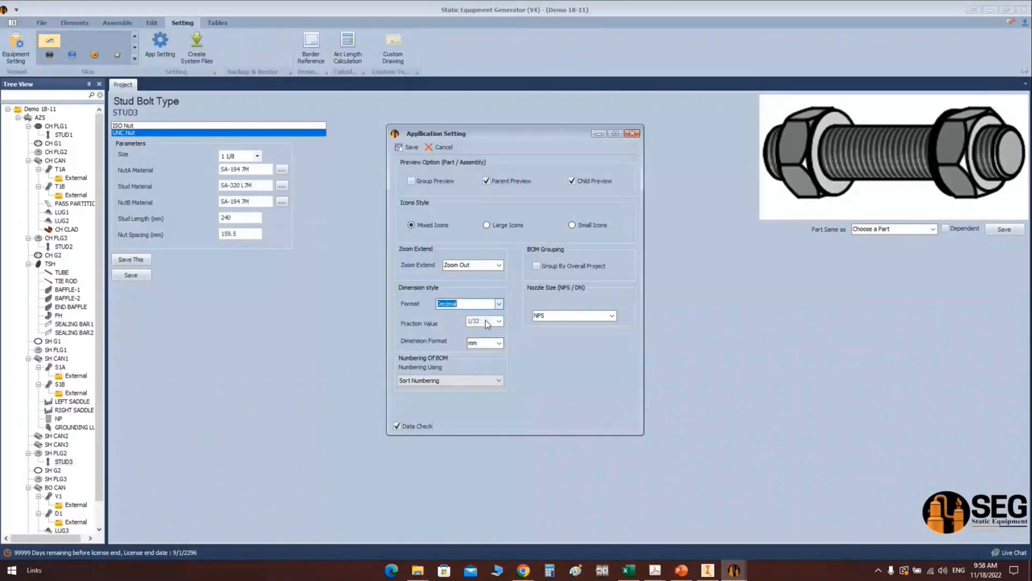
left_click(406, 148)
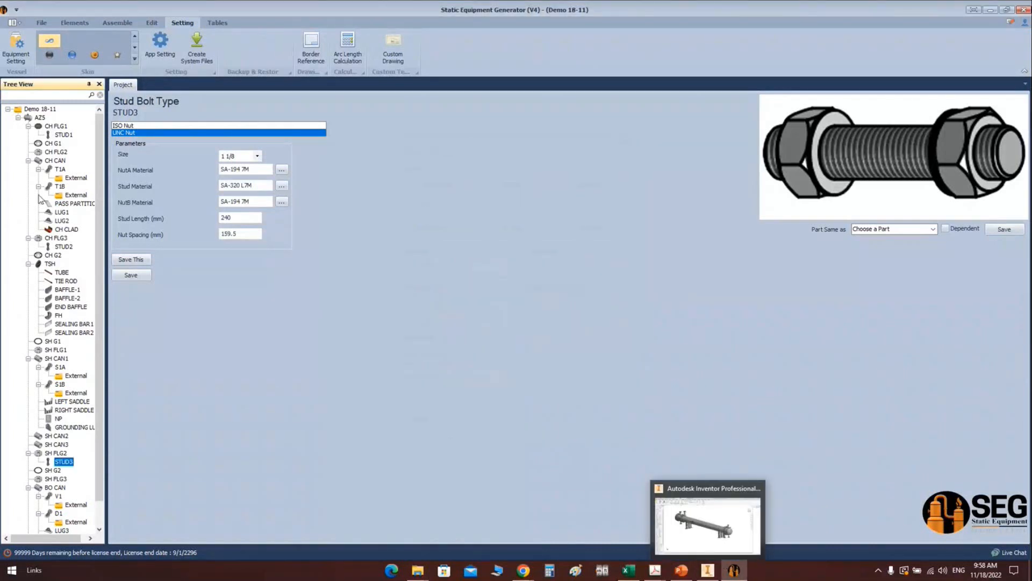
Step: Start creating a drawing for the AZ5 vessel and set its sheet size to A1
left_click(39, 118)
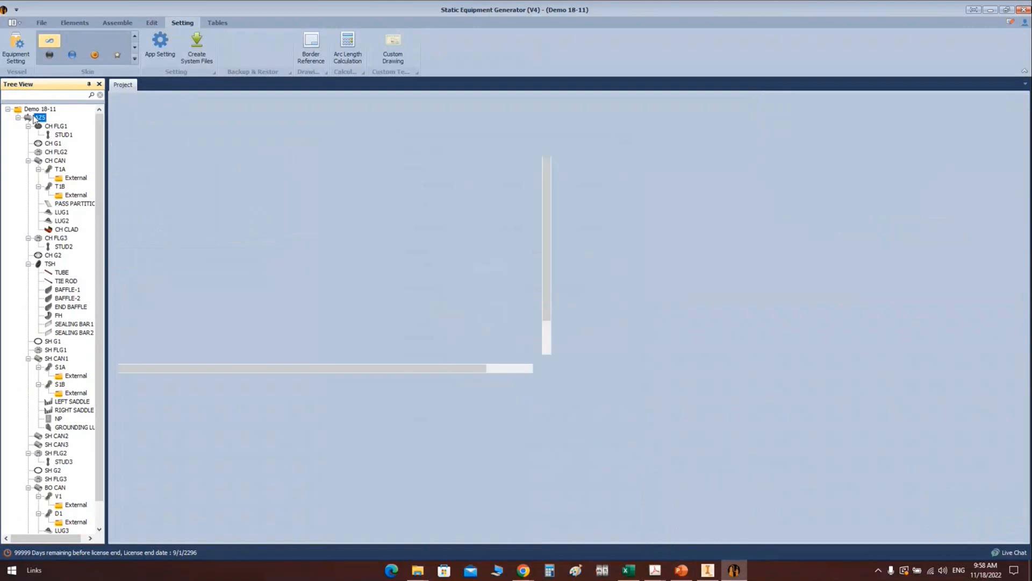
right_click(35, 118)
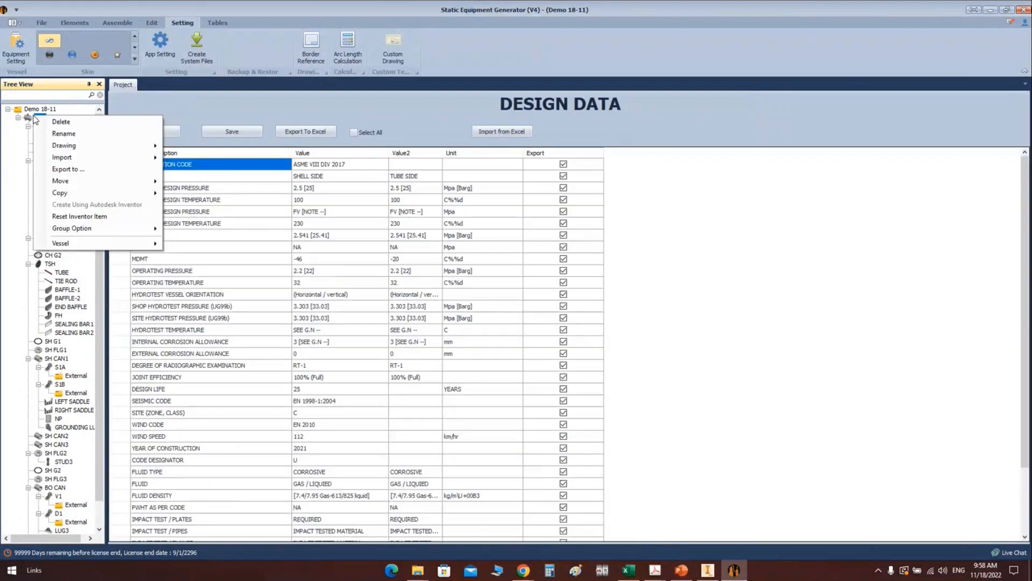
mouse_move(145, 145)
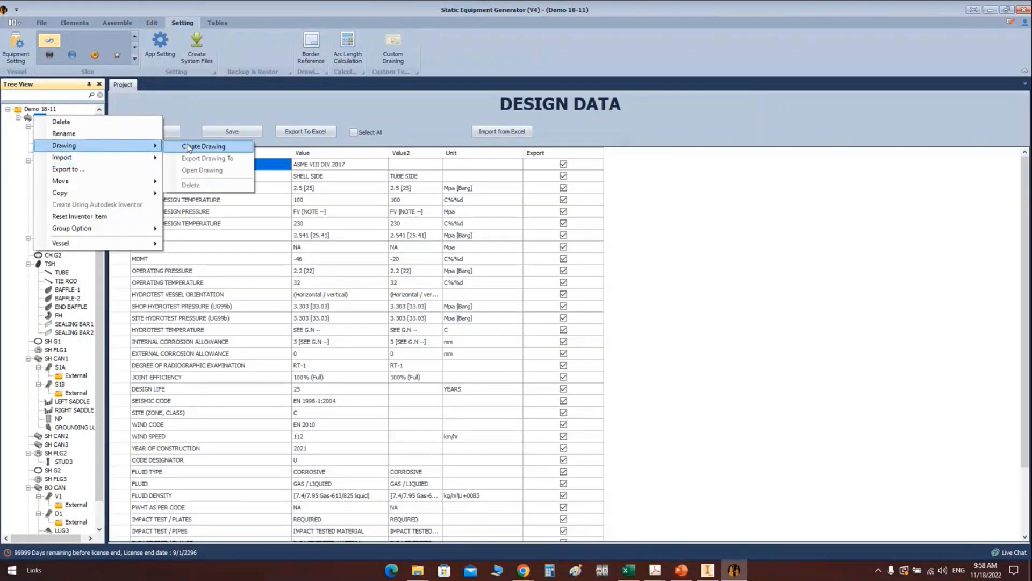
left_click(187, 147)
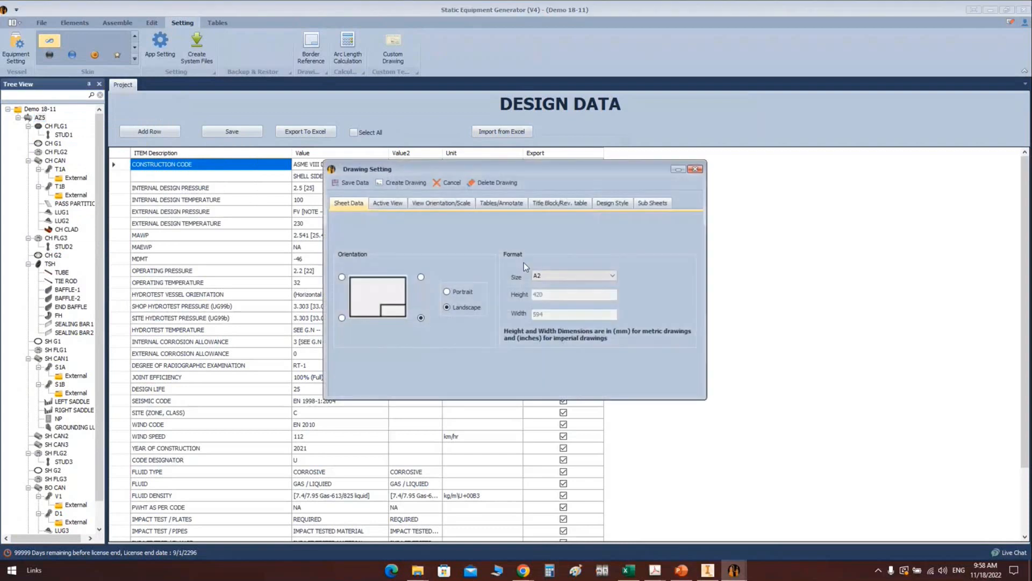
left_click(592, 277)
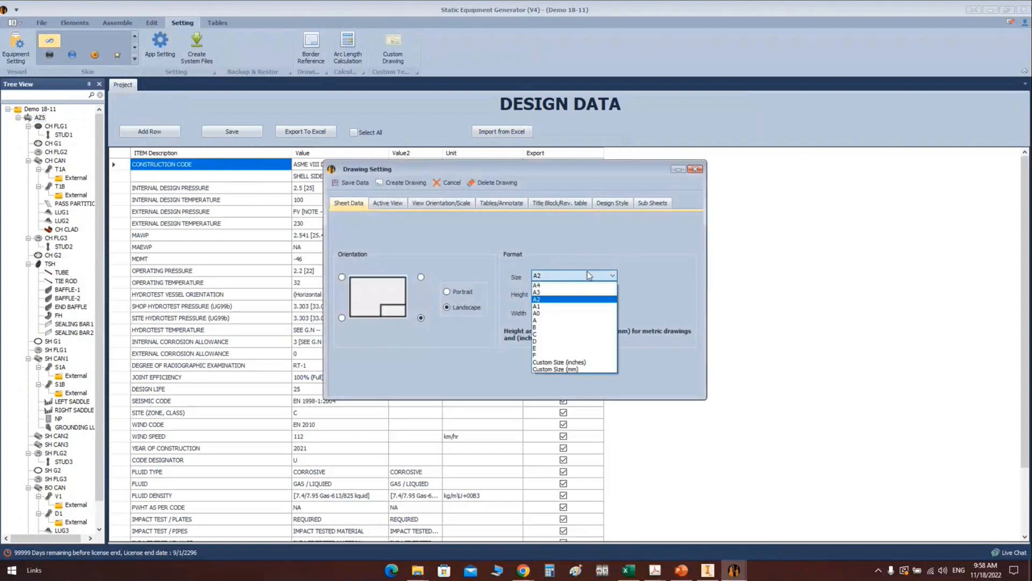
left_click(554, 305)
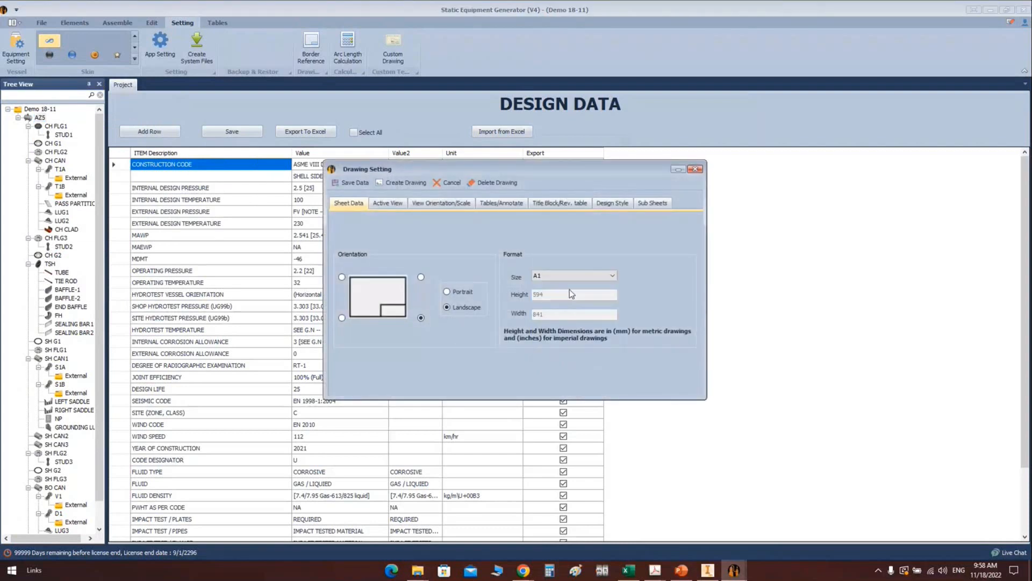
Step: Activate the right side view alongside the elevation view, with a spacing of 4 cm between them
left_click(387, 204)
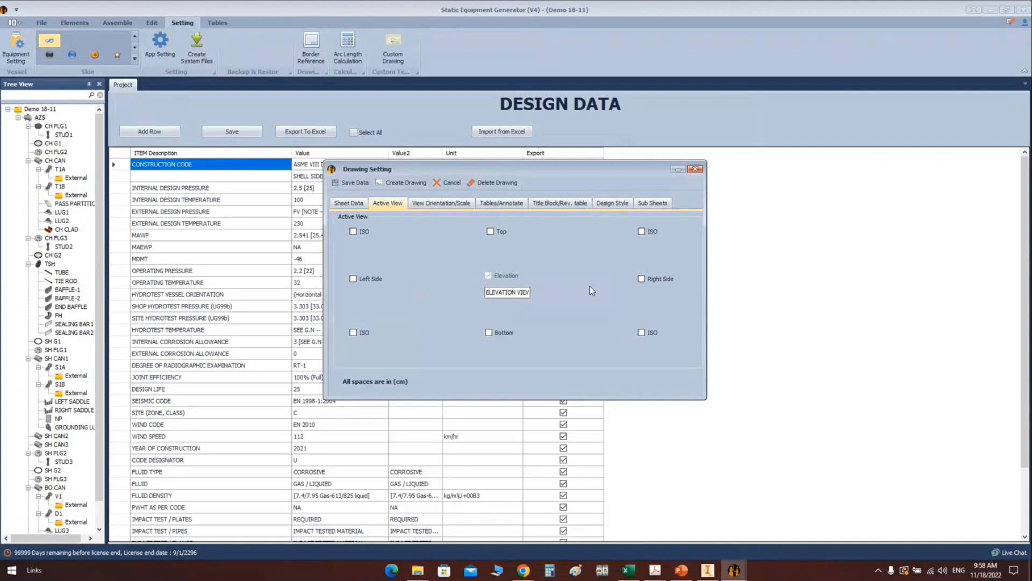
left_click_drag(486, 292, 641, 290)
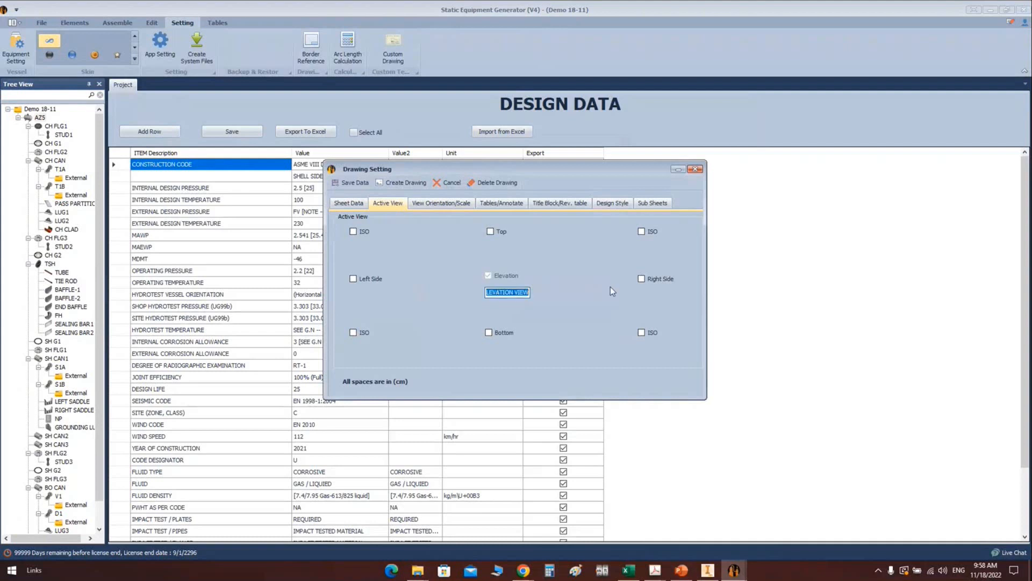
left_click(653, 278)
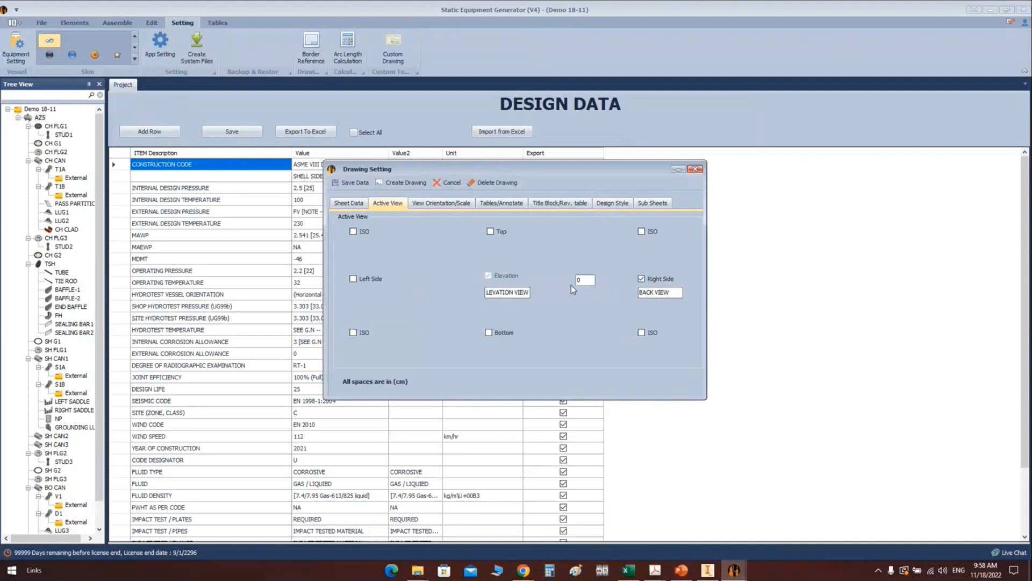
left_click_drag(584, 280, 572, 284)
type("4")
Step: Open the elevation orientation settings and examine the AZ5 assembly from the left, right and top in Inventor for comparison
left_click(429, 202)
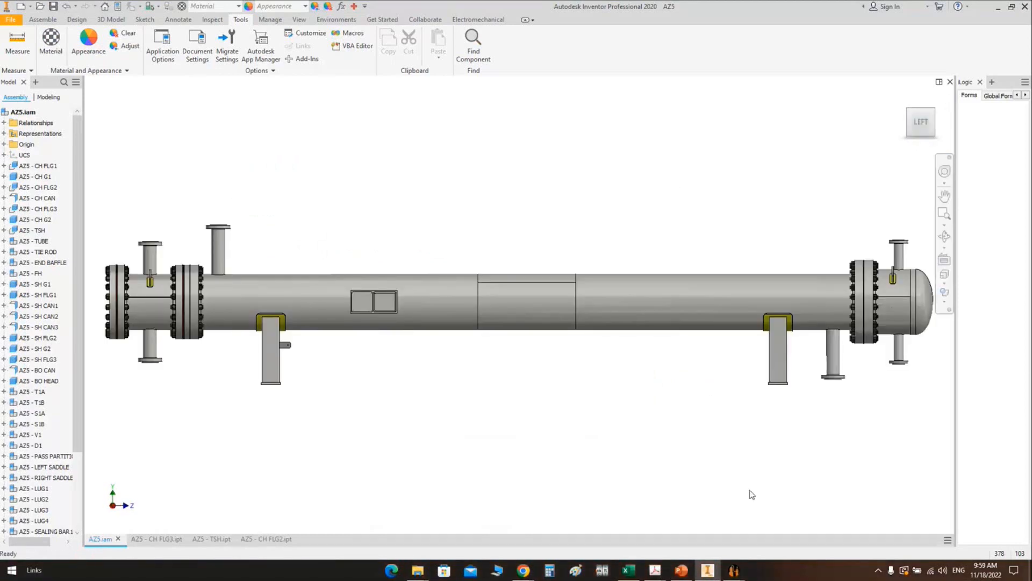
left_click(733, 571)
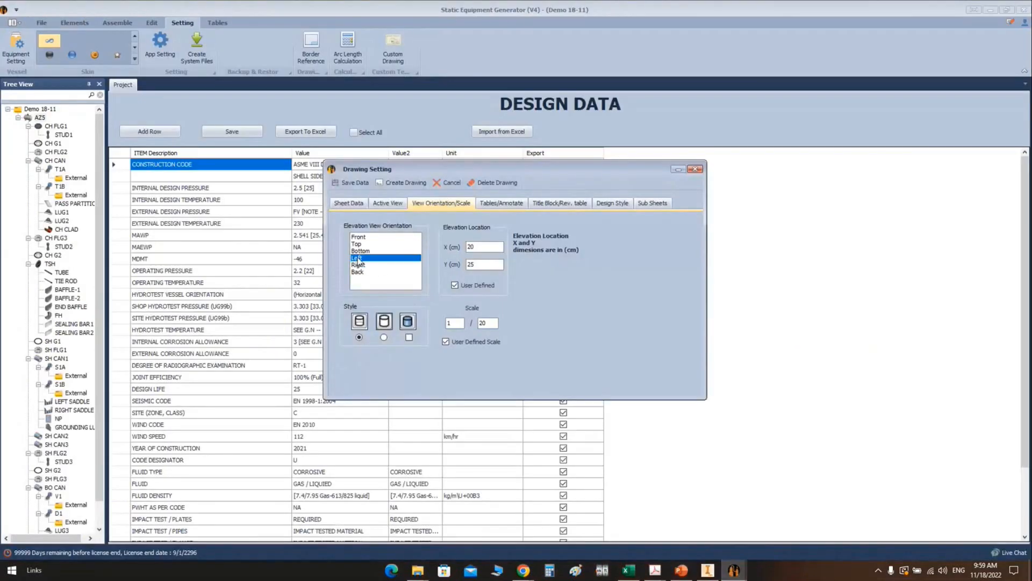
left_click(707, 570)
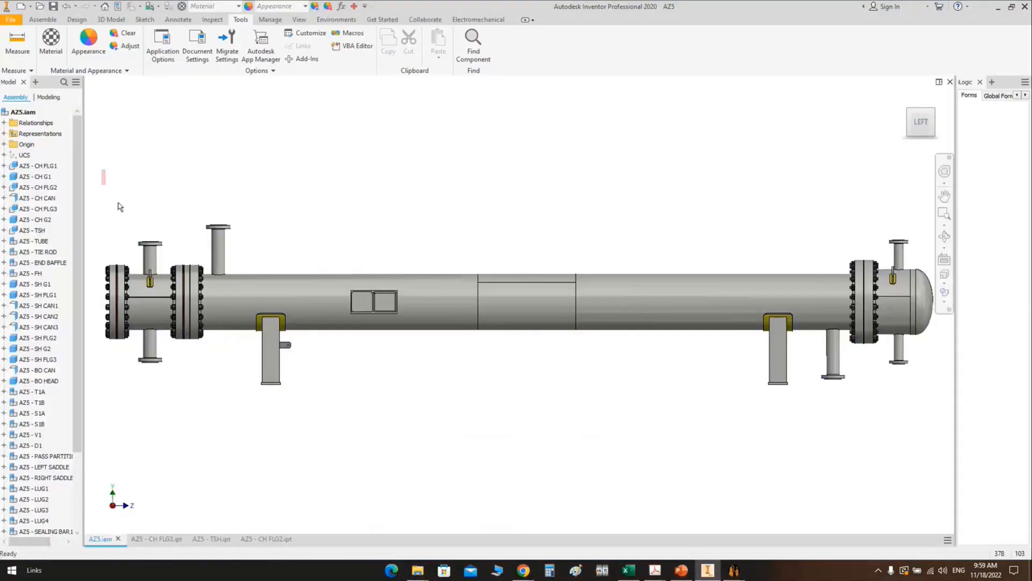
left_click_drag(120, 207, 942, 440)
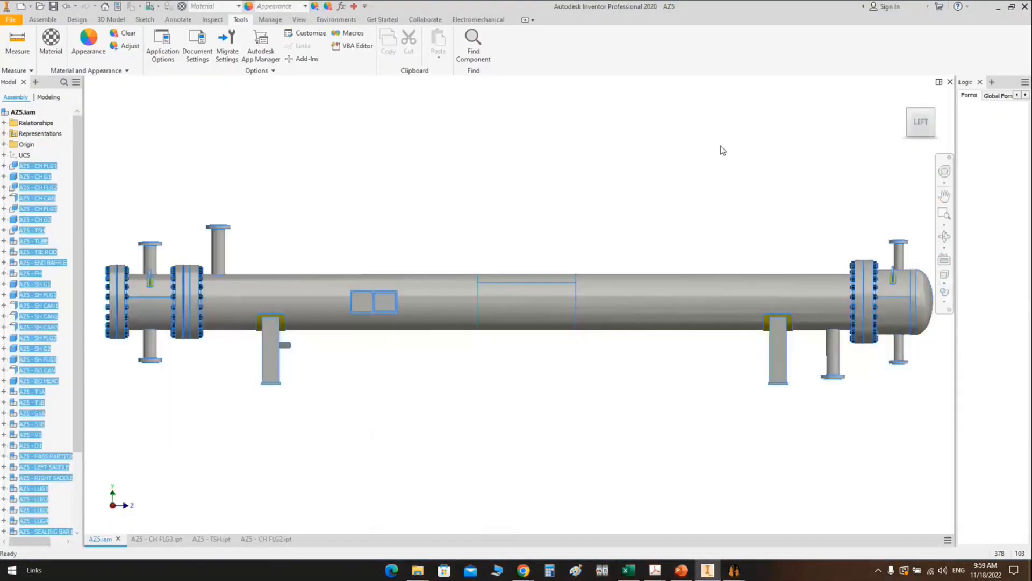
left_click(903, 126)
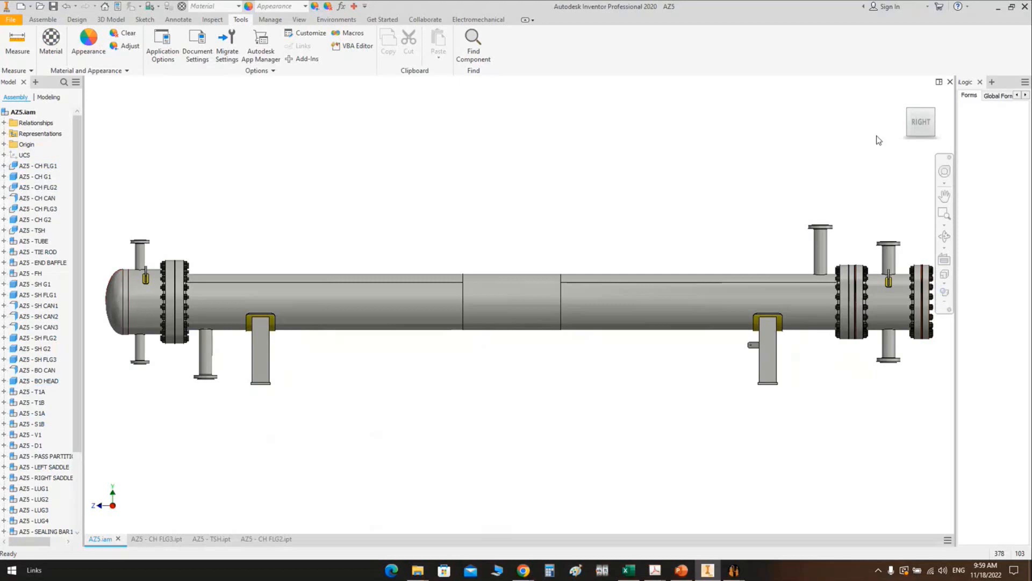
mouse_move(922, 124)
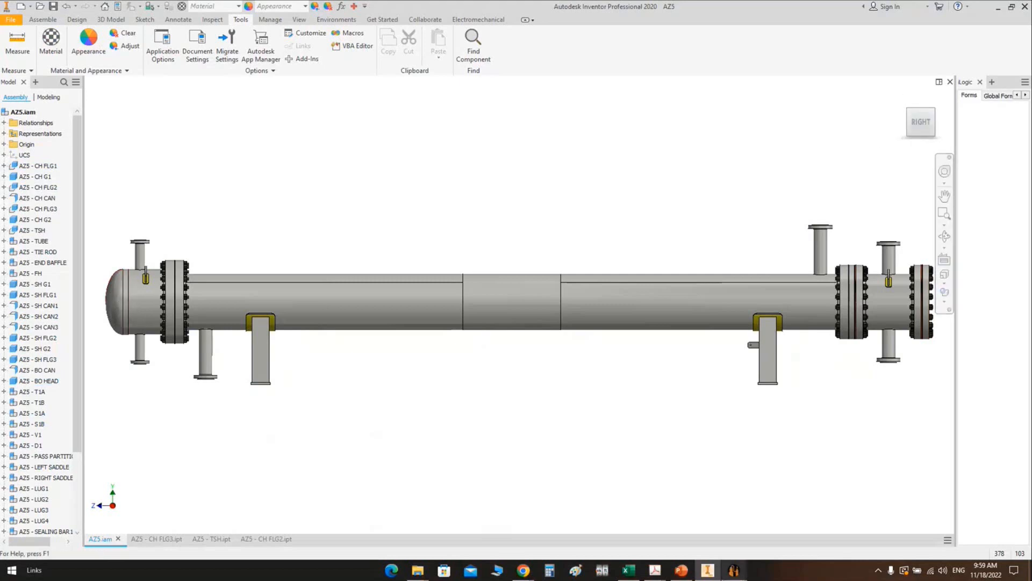
left_click(921, 123)
left_click(922, 106)
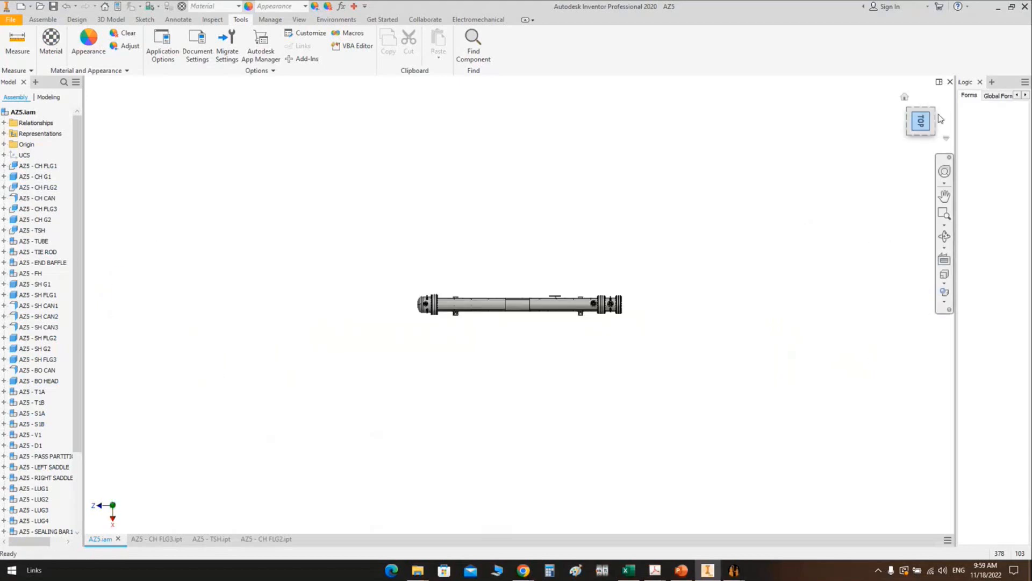
Step: Examine the AZ5 assembly in the rotated top orientation and from the left to check the elevation view direction
left_click(940, 119)
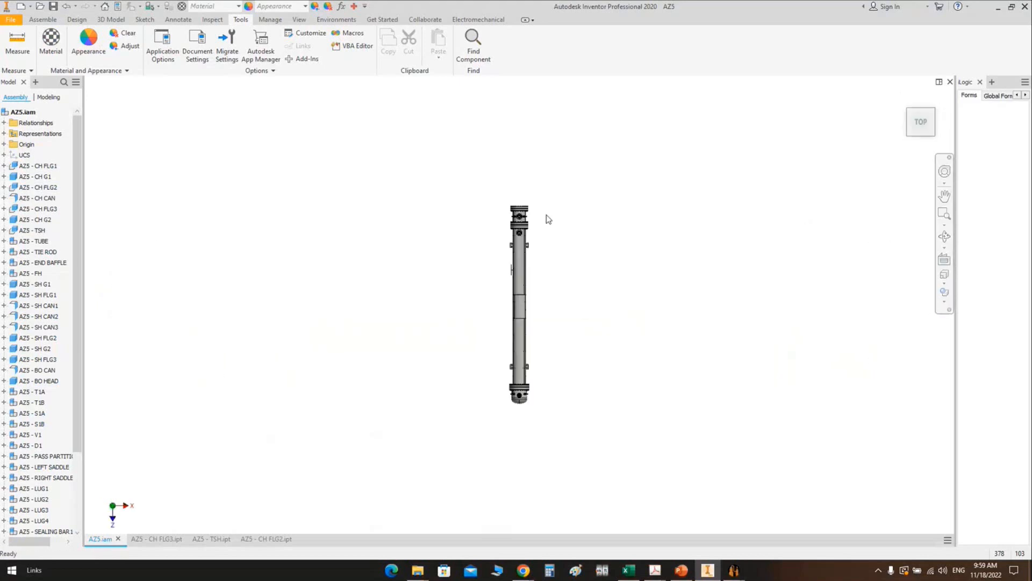
left_click_drag(567, 79, 454, 535)
left_click(905, 128)
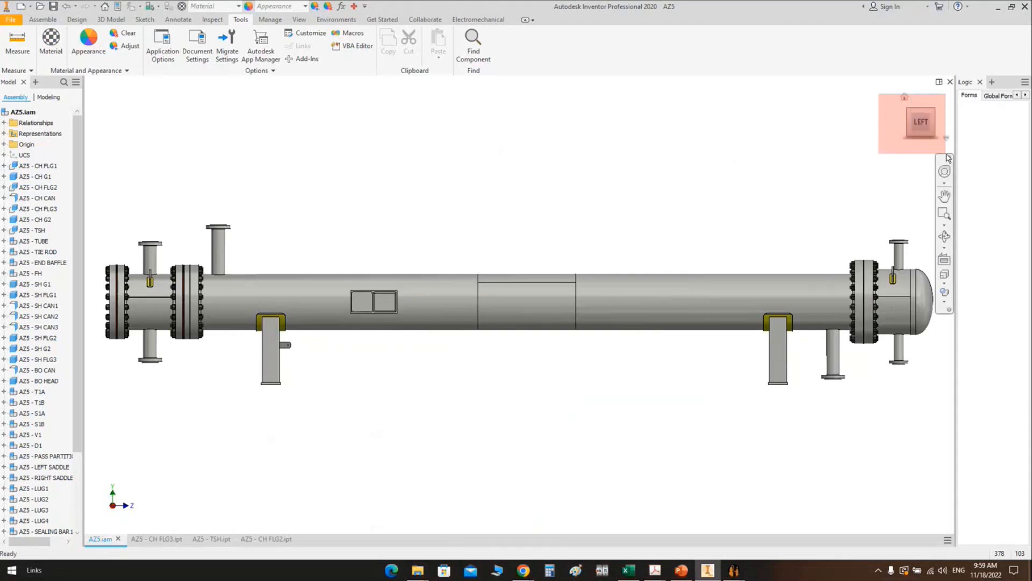
left_click_drag(95, 202, 890, 416)
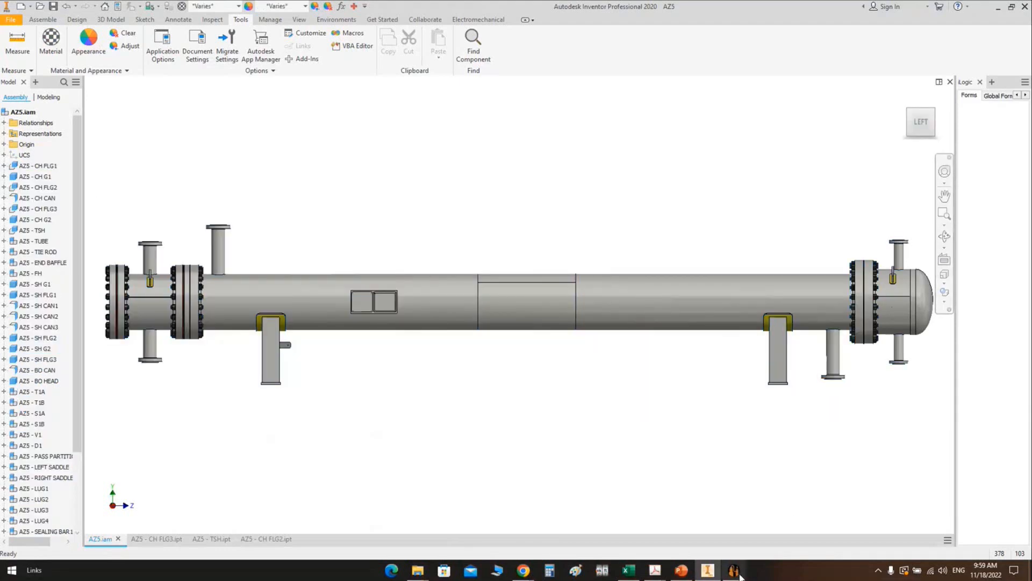
Step: Switch to Static Equipment Generator and configure the elevation view: shaded style without hidden lines, location X 30 cm and Y 35 cm, scale 1/14
left_click(737, 572)
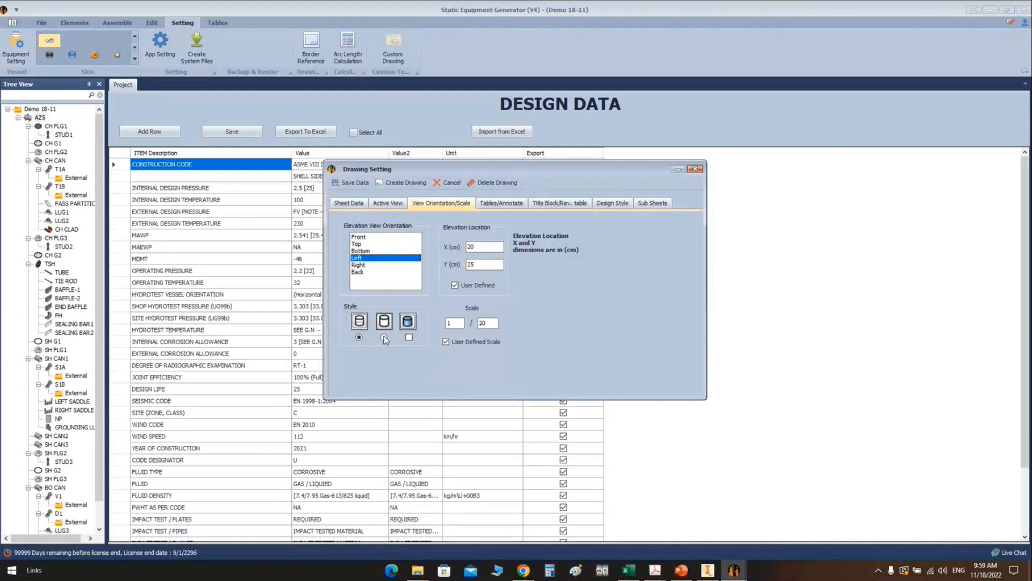
left_click(385, 337)
left_click_drag(482, 247, 422, 249)
type("3")
left_click_drag(480, 265, 448, 268)
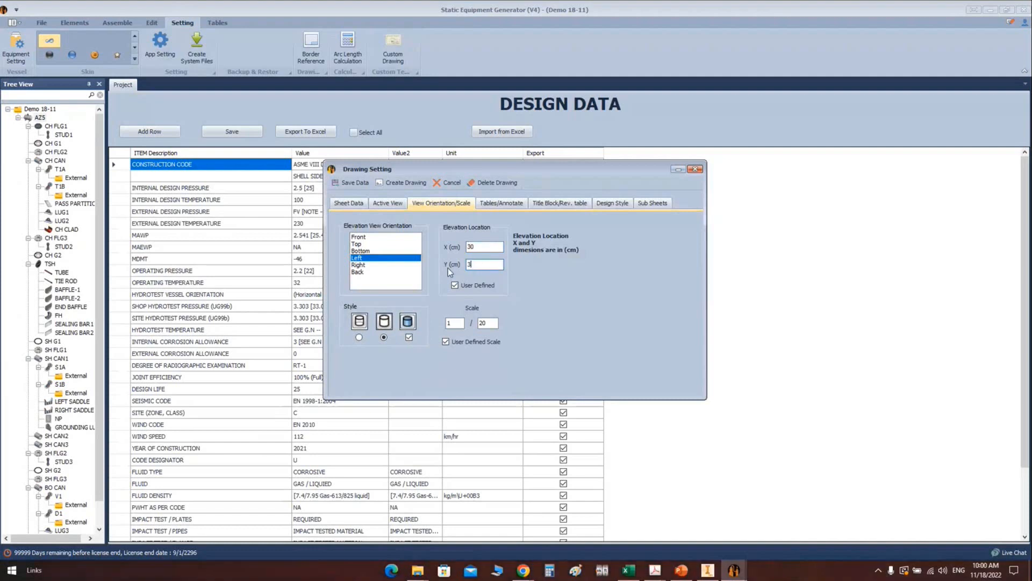
left_click_drag(490, 323, 464, 323)
type("14")
Step: Include the Bill Of Material, Design Data and Nozzle Table in the drawing
left_click(501, 203)
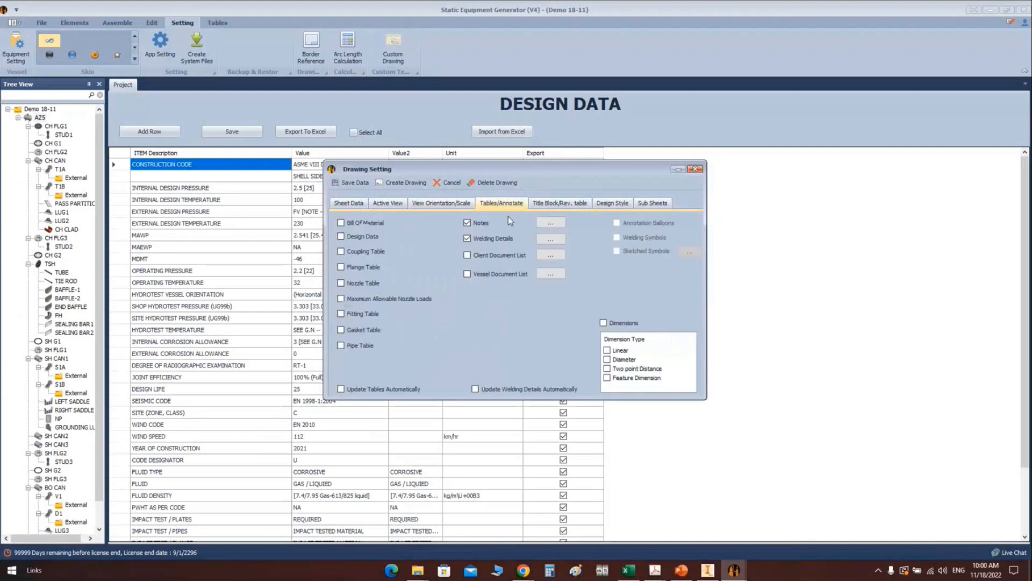
left_click(445, 204)
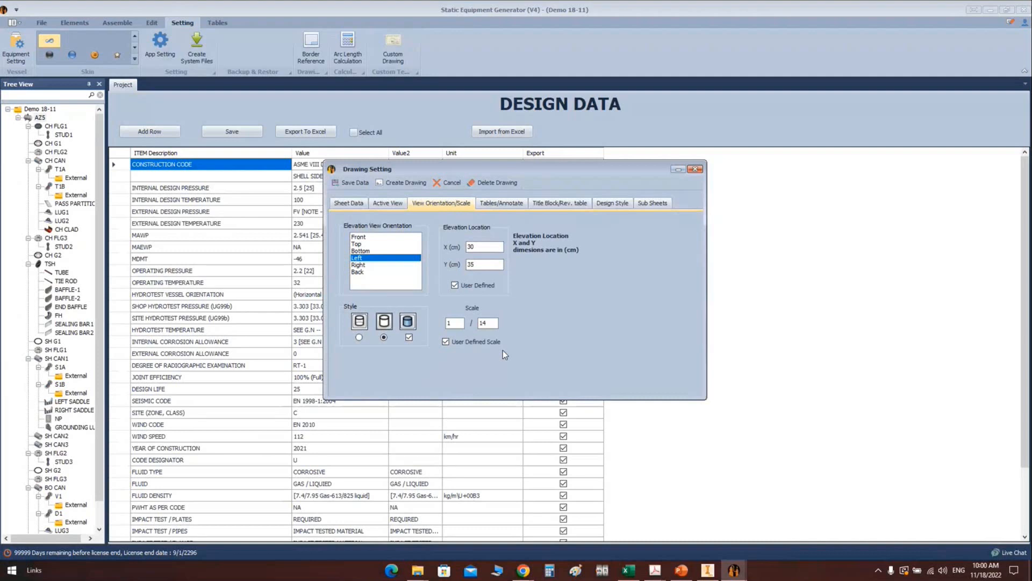
left_click(501, 203)
left_click(350, 224)
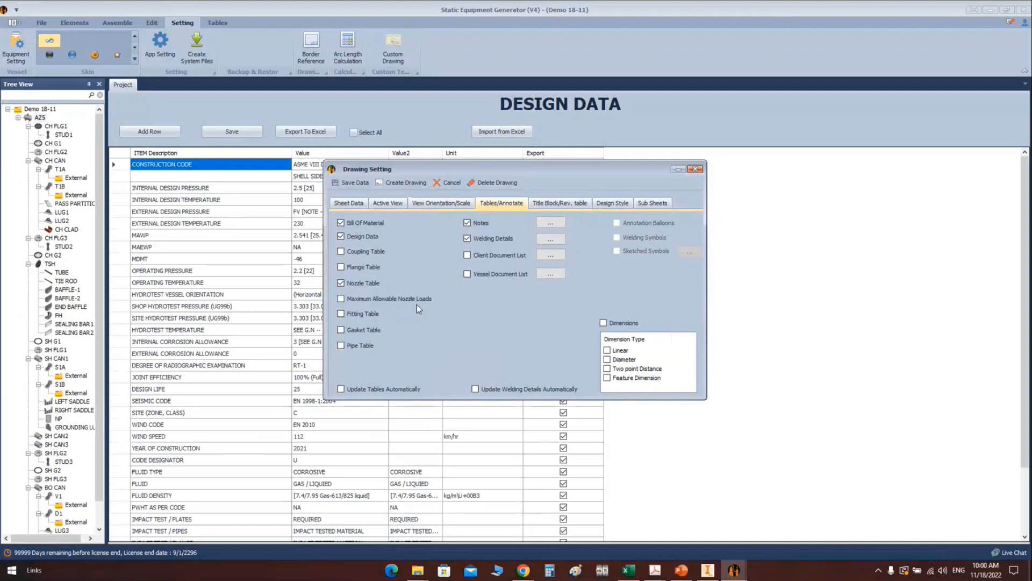
Step: Open the drawing notes, bring up the text of note 9 for editing, and close the notes list
left_click(551, 223)
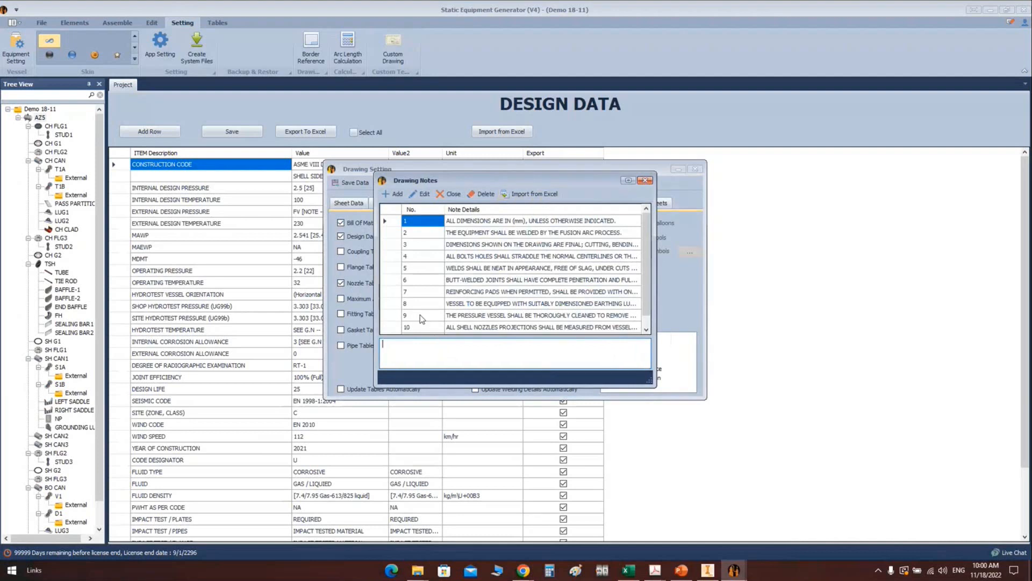
left_click(388, 316)
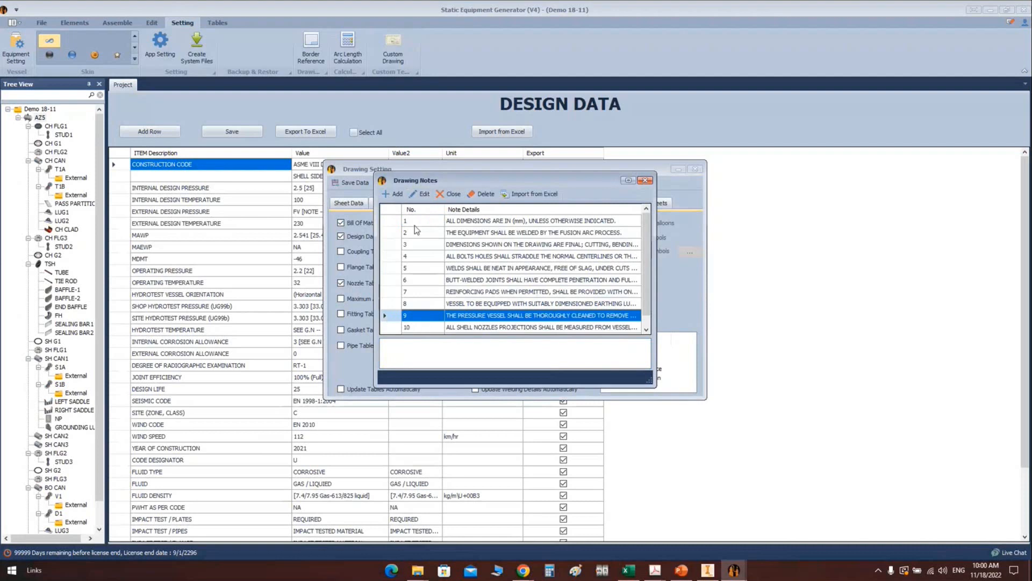
left_click(420, 193)
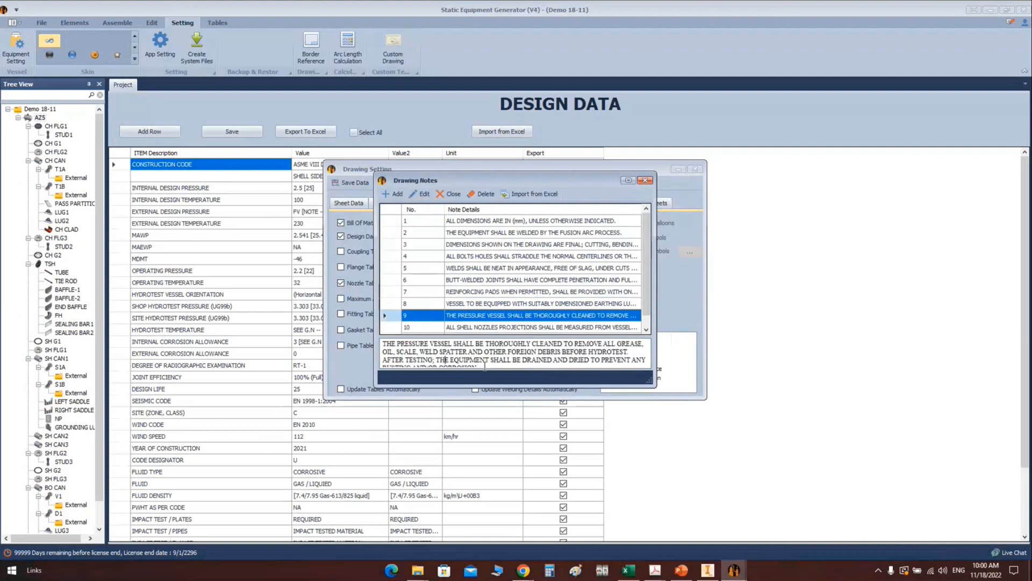
key("ctrl+a")
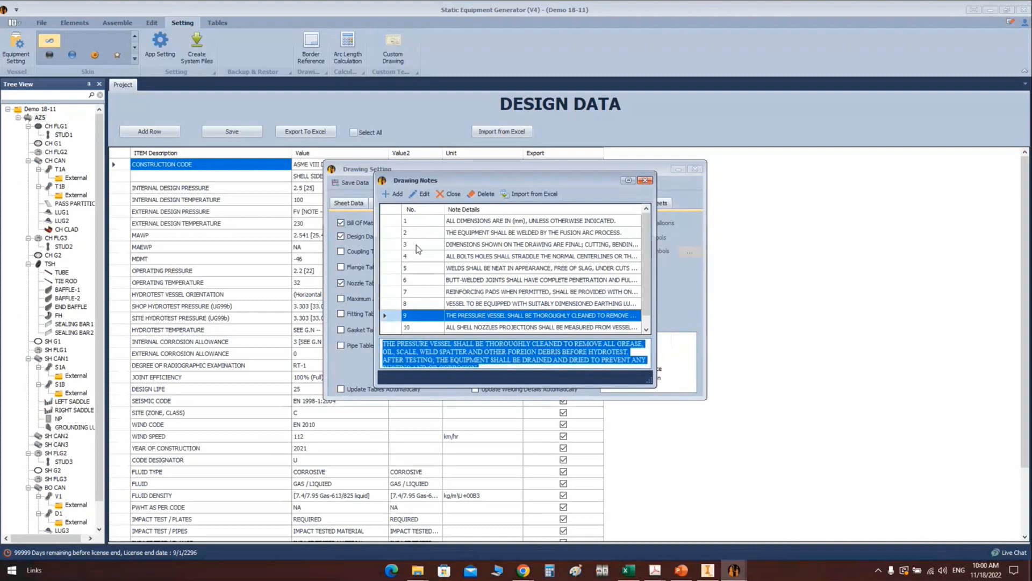
key("Return")
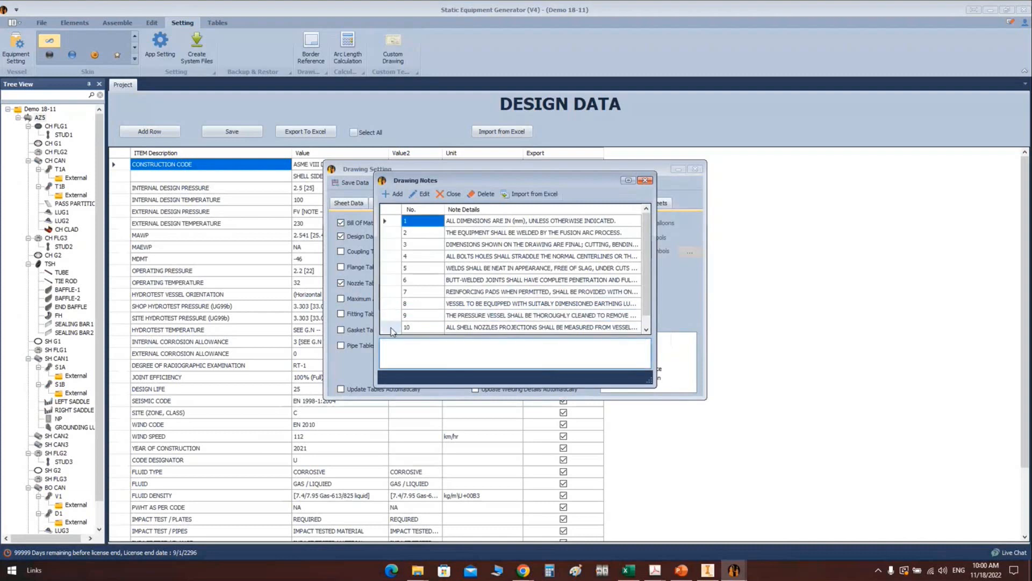
left_click(391, 328)
left_click(440, 352)
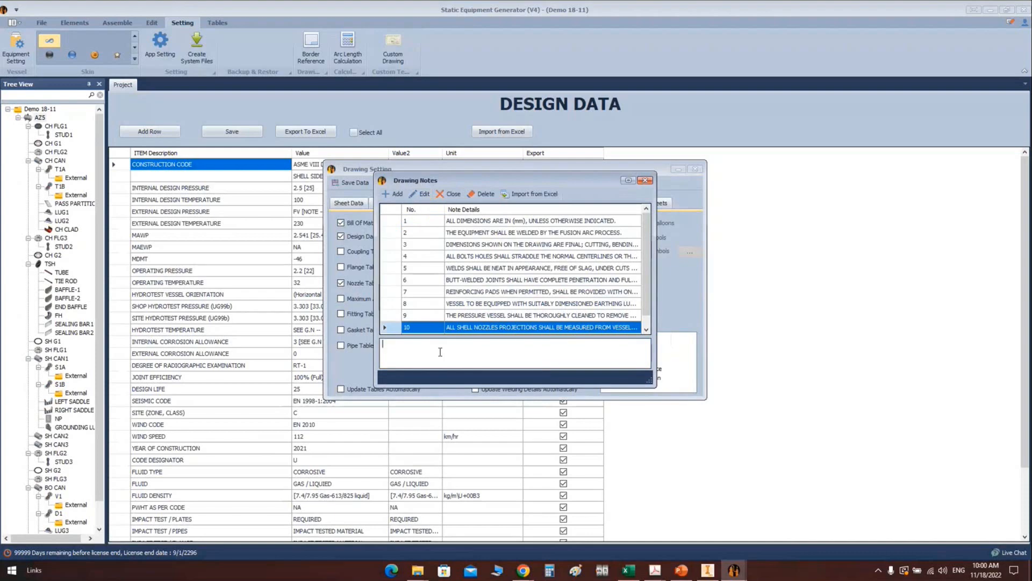
left_click(644, 180)
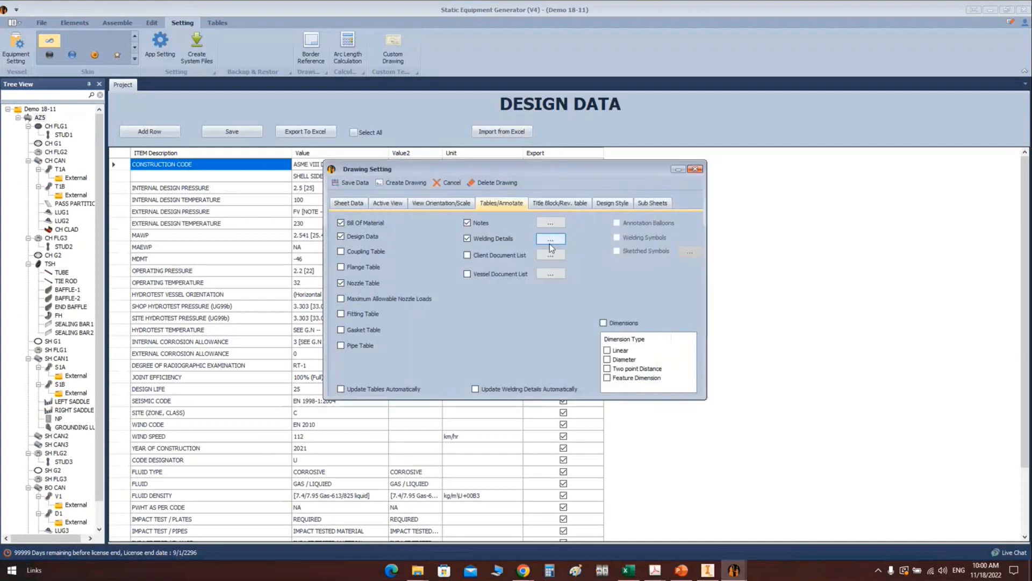
Step: In the welding details, replace the selected single V circumferential and longitudinal shell welds with their clad versions
left_click(550, 242)
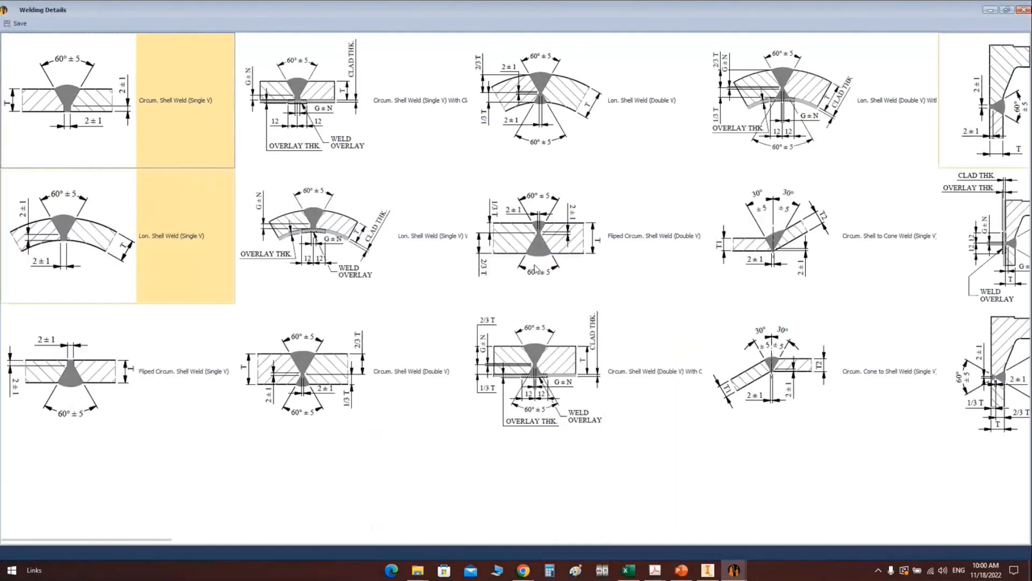
left_click(172, 265)
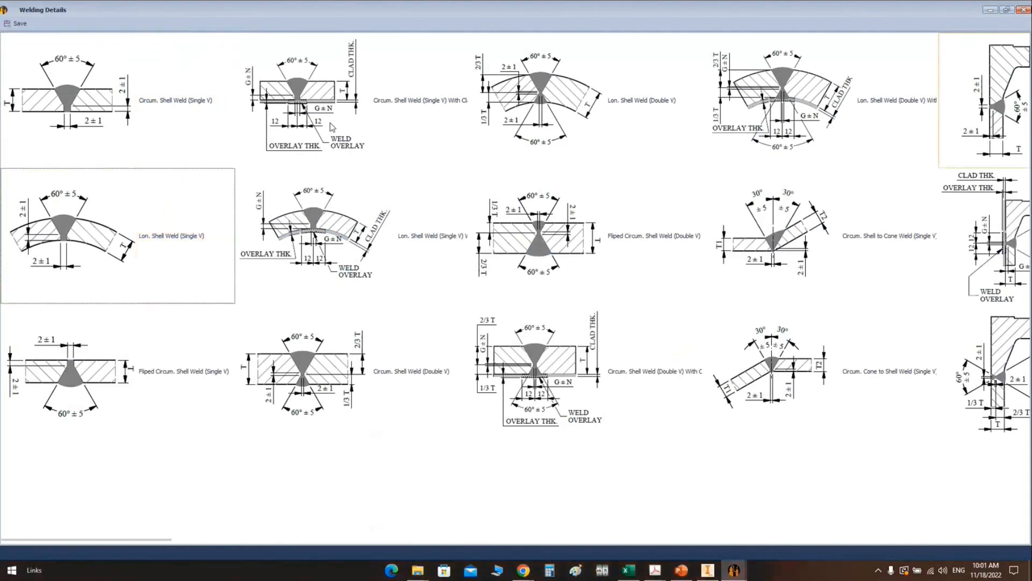
left_click(317, 95)
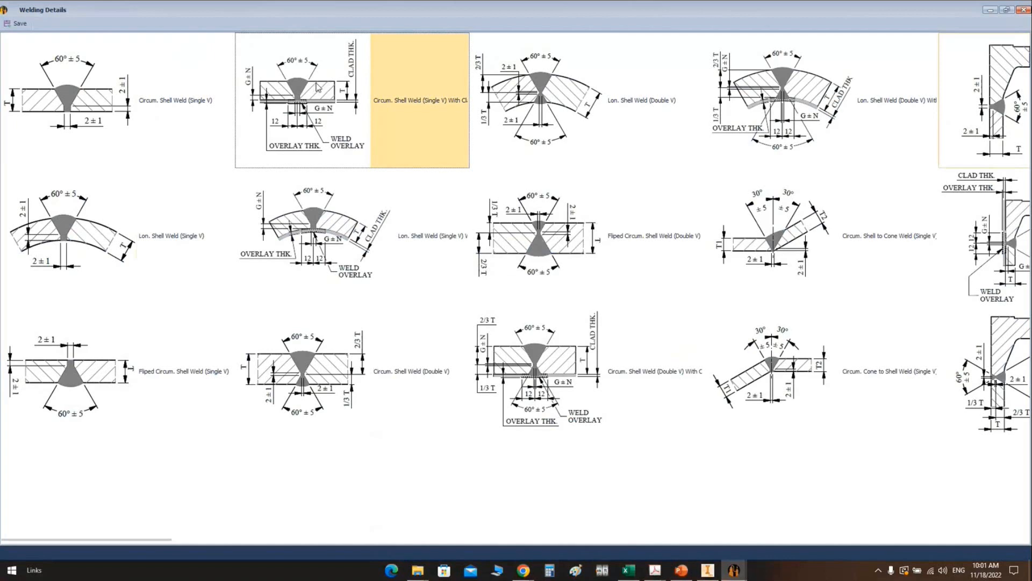
left_click(318, 250)
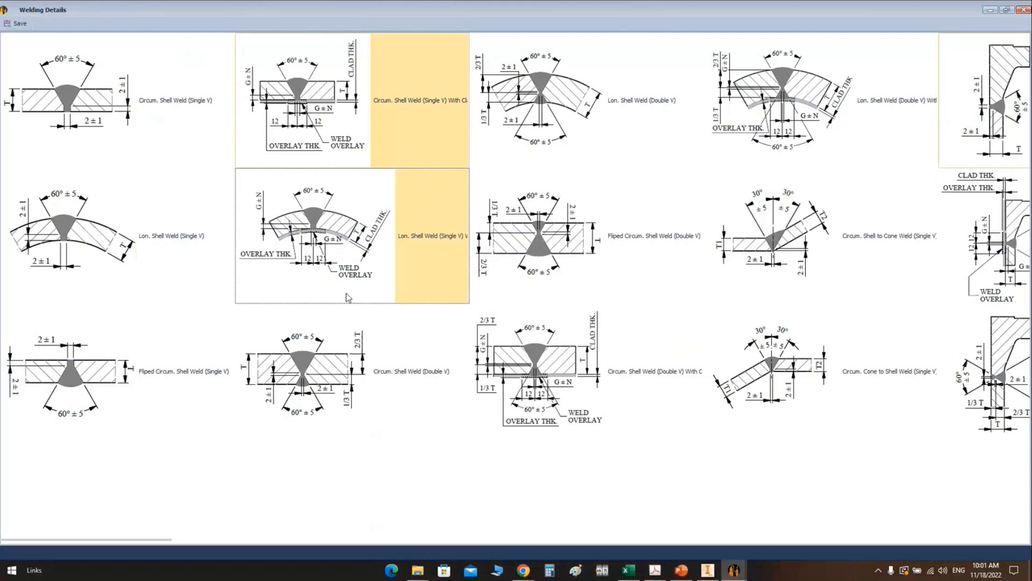
Step: Replace the single V WN RF flange-to-pipe weld detail with its clad version with weld overlay
scroll(348, 297, "down", 1)
left_click(774, 231)
left_click(772, 137)
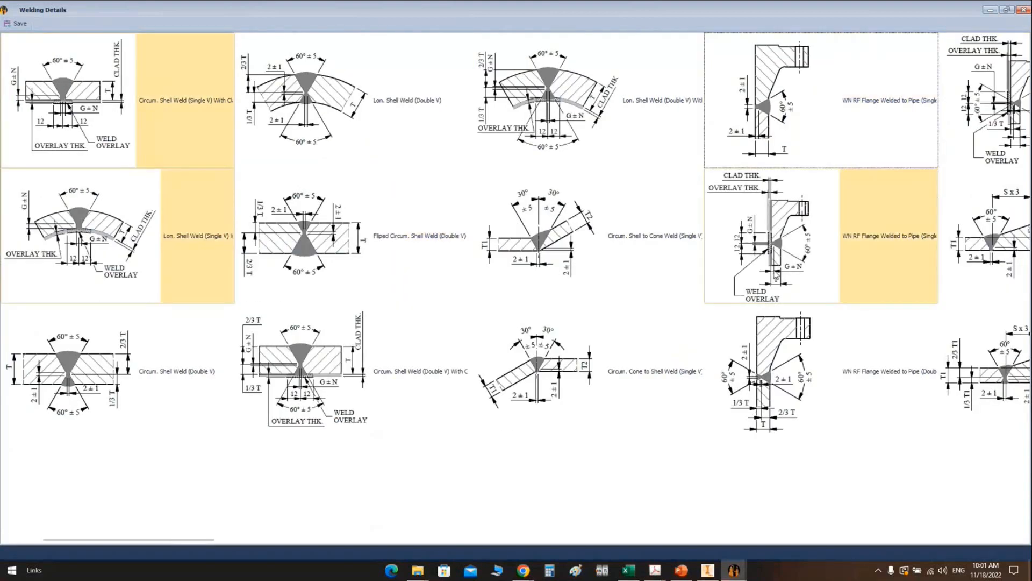
Step: Select the clad nozzle-to-shell detail NW1C instead of NW1A and deselect the nozzle-with-pad detail NW3A
scroll(763, 267, "down", 1)
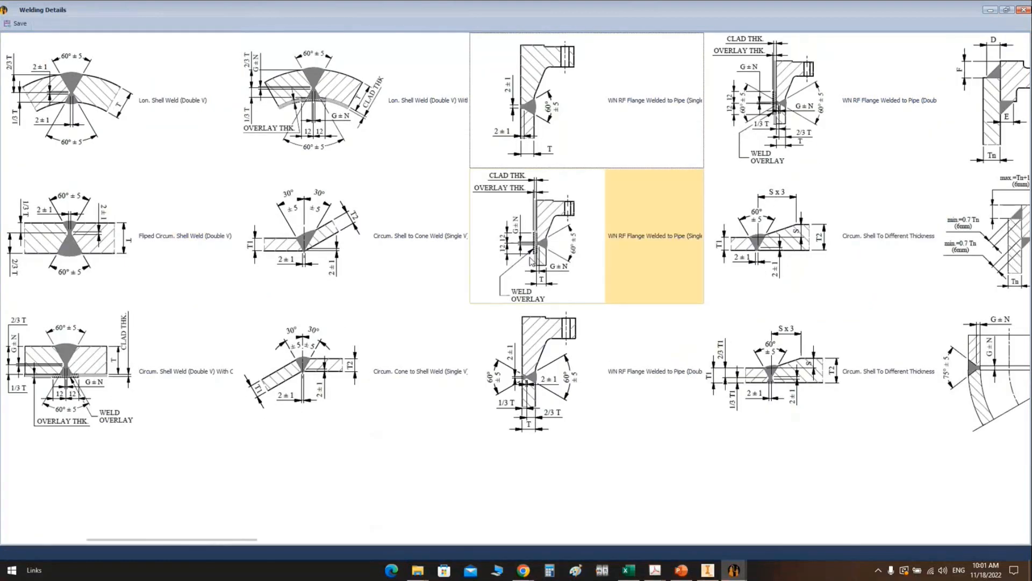
scroll(532, 262, "down", 1)
scroll(604, 252, "down", 1)
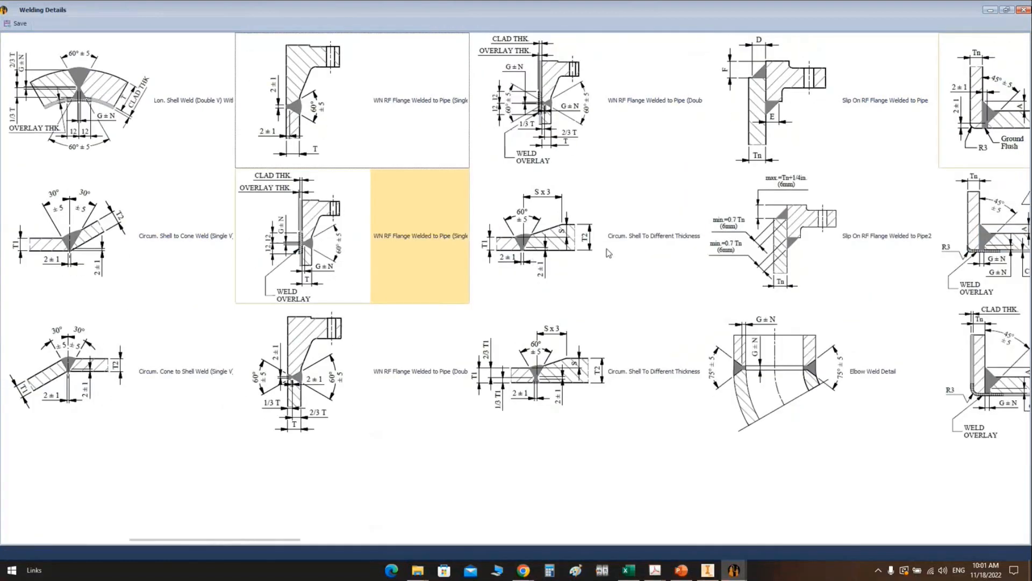
scroll(607, 249, "down", 1)
left_click(758, 98)
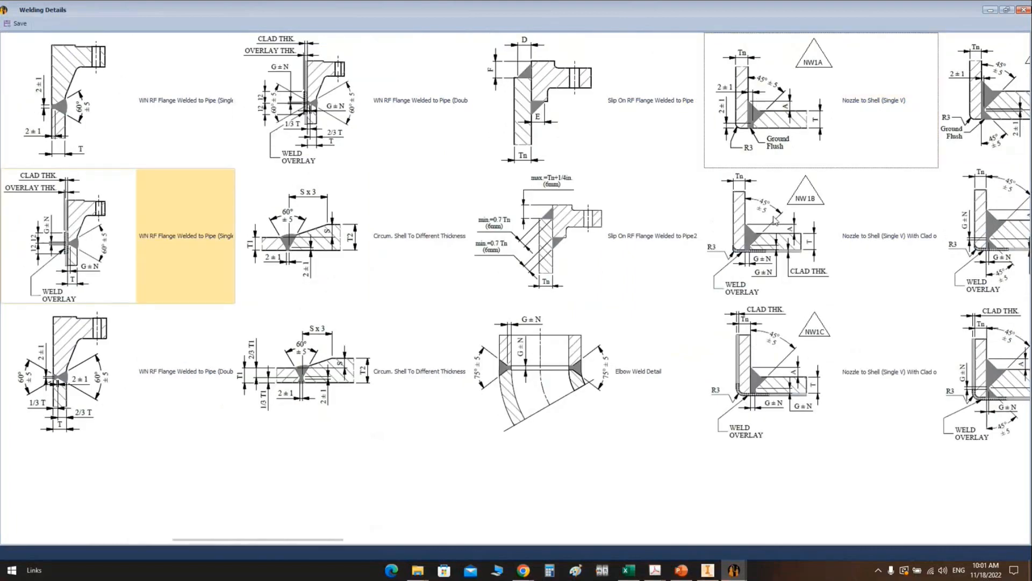
left_click(764, 356)
scroll(762, 340, "down", 2)
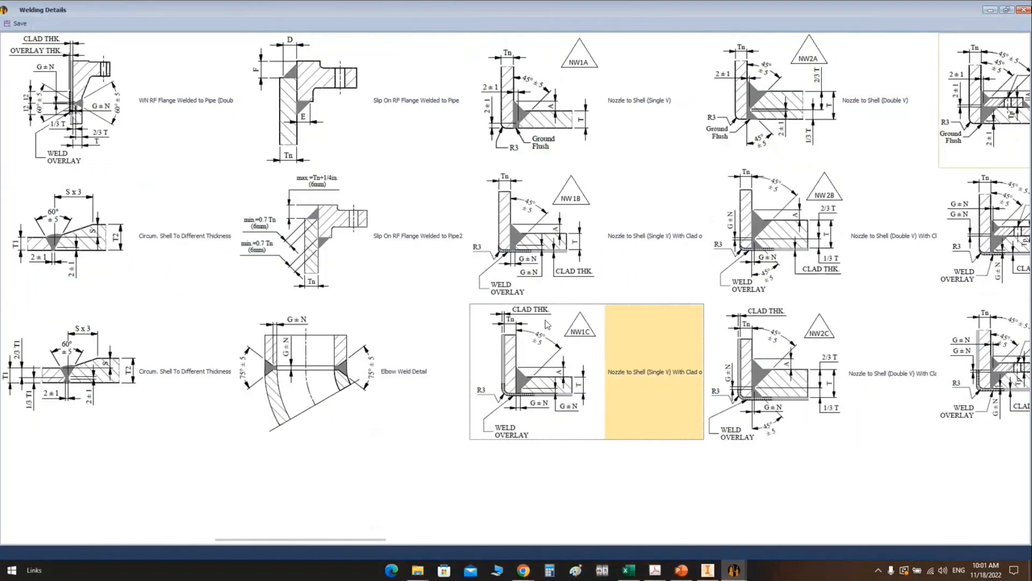
left_click(804, 82)
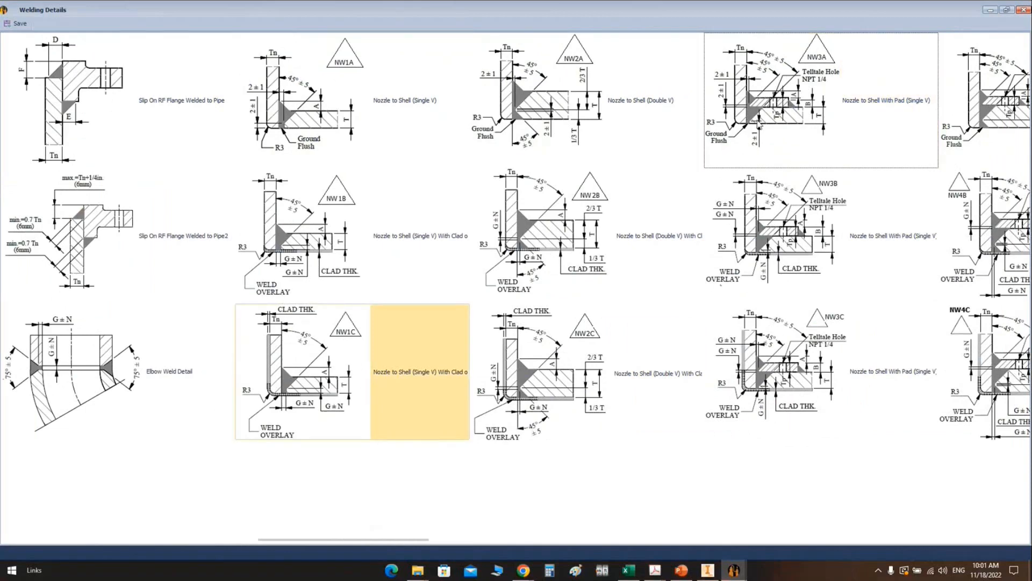
Step: Add the Re-Pad to Shell (Fillet Weld) and Reb to Bad (Fillet Weld) details to the selection
scroll(440, 150, "down", 3)
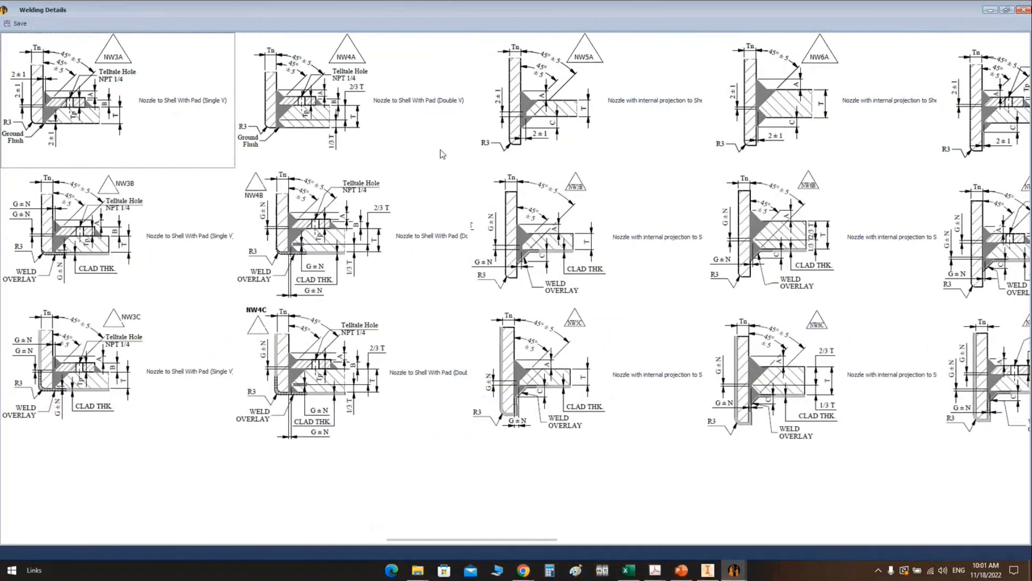
scroll(441, 150, "down", 4)
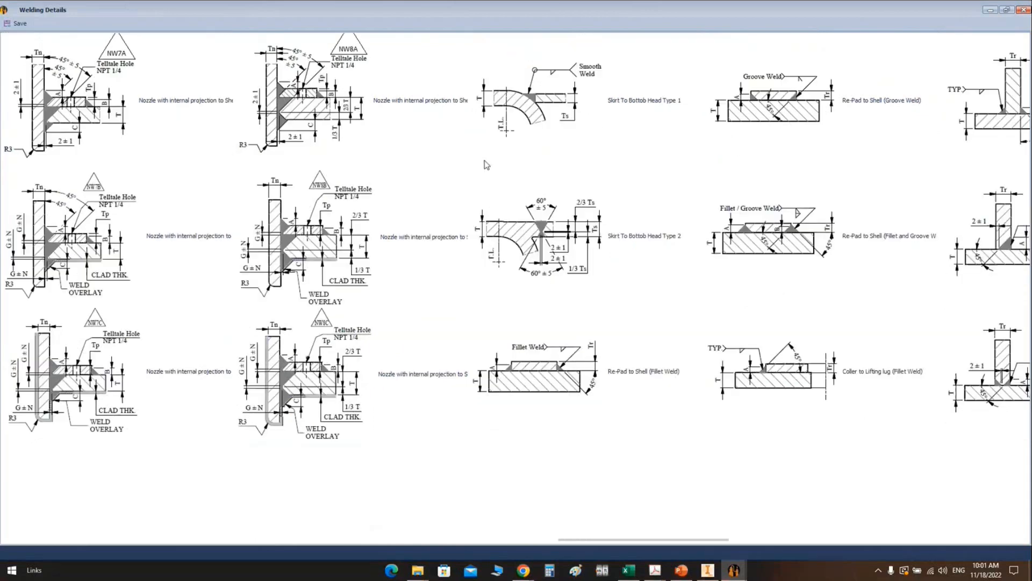
left_click(550, 361)
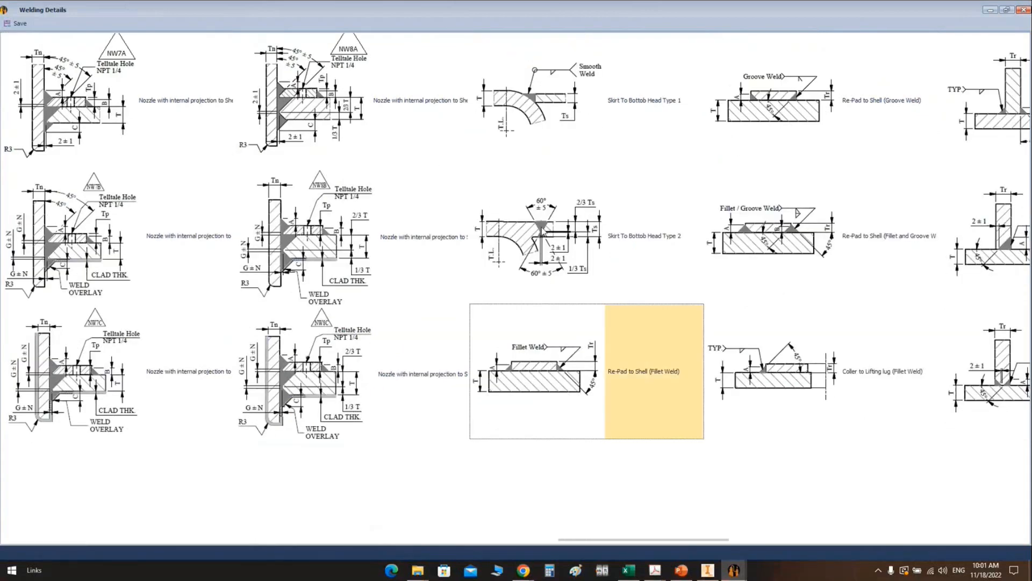
scroll(549, 362, "down", 1)
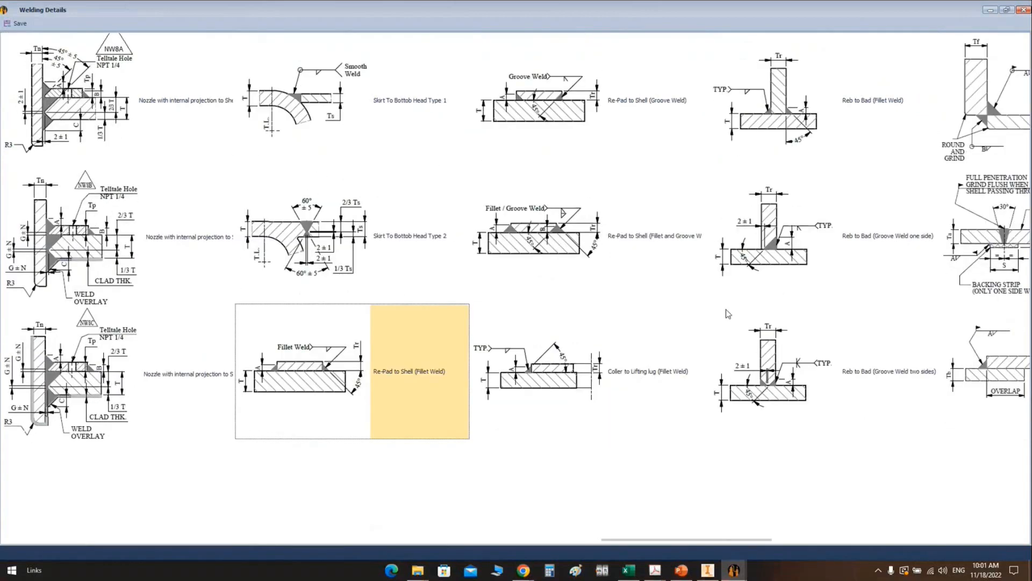
left_click(774, 115)
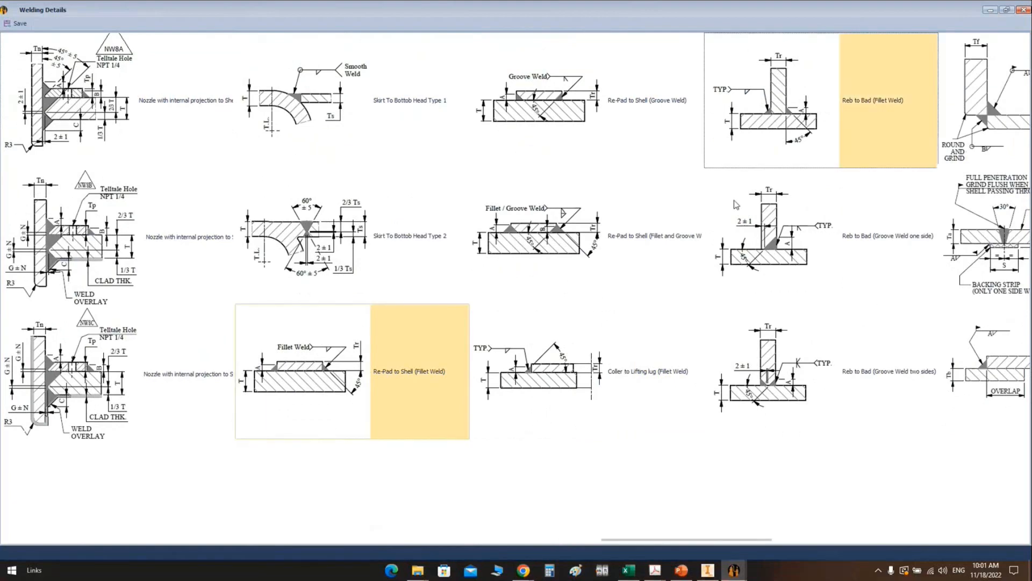
Step: Check the remaining weld details and save the welding details selection
scroll(748, 234, "down", 3)
scroll(792, 318, "down", 1)
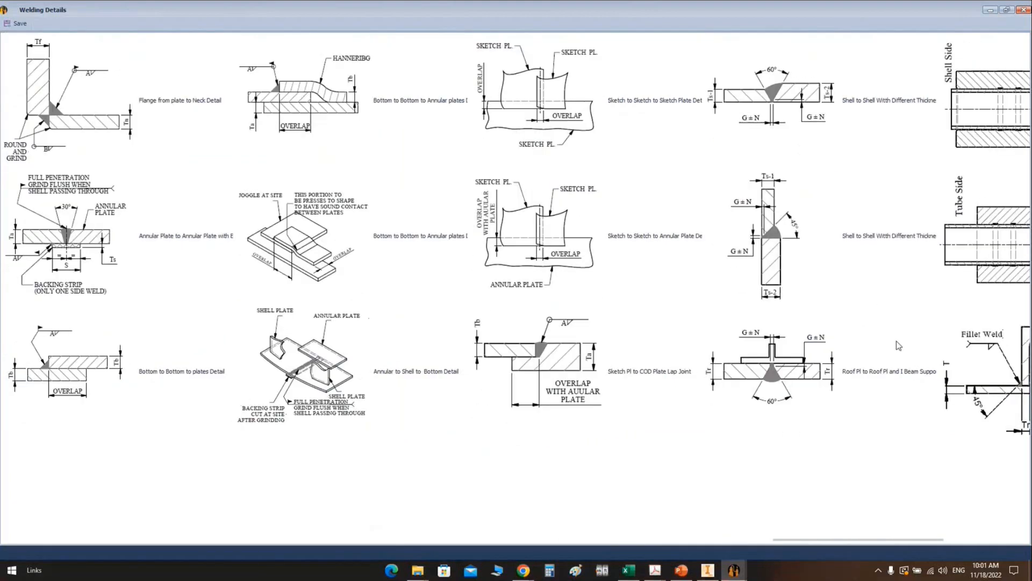
scroll(792, 317, "down", 1)
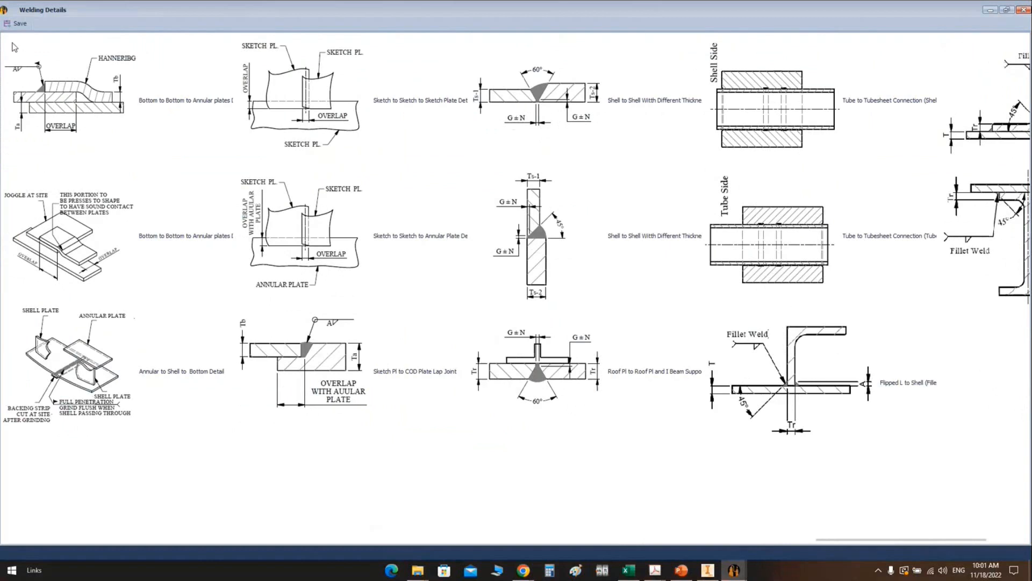
left_click(18, 25)
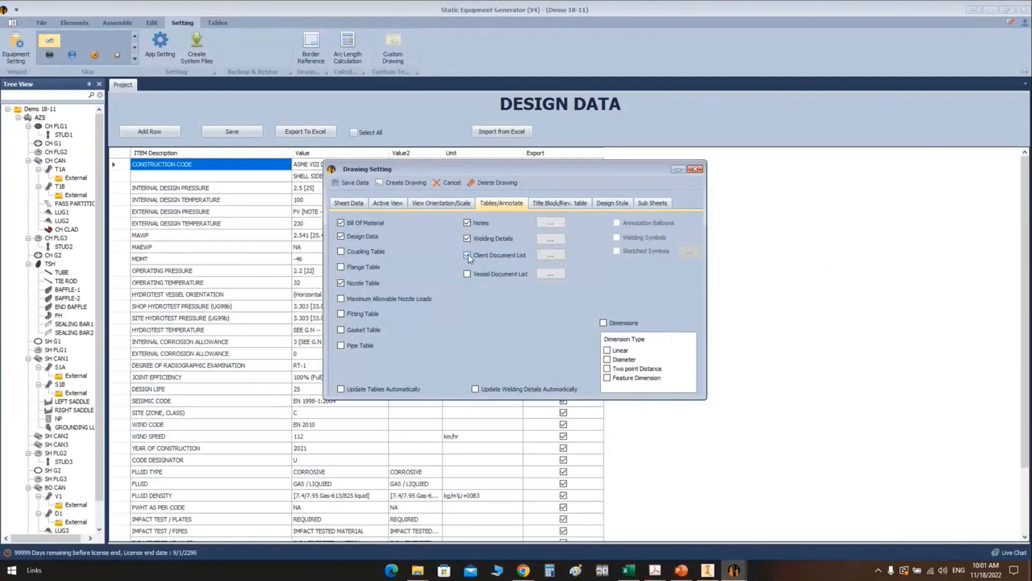
Step: Include the client and vessel document lists in the drawing and review the client document entries
left_click(550, 255)
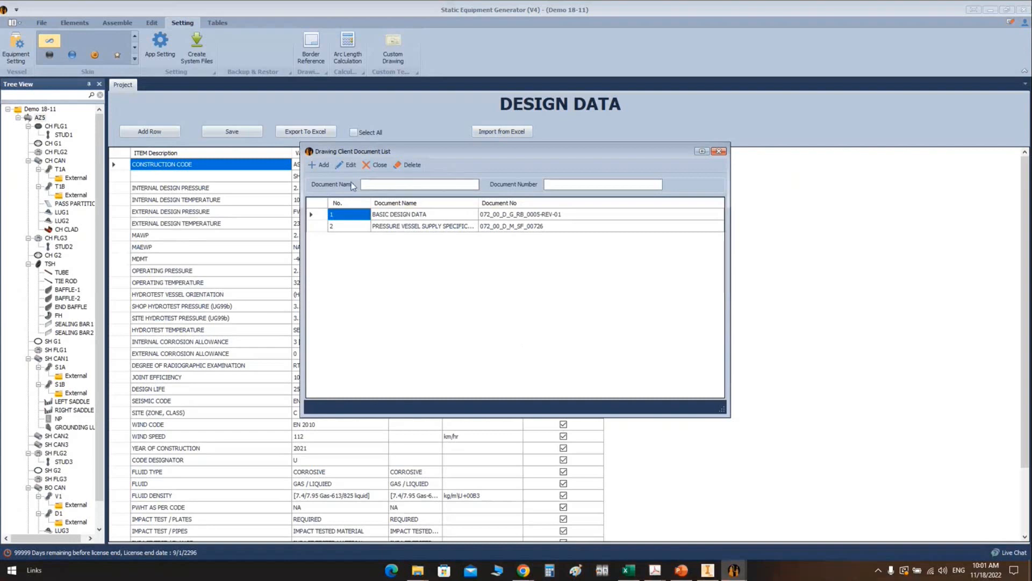
left_click(718, 152)
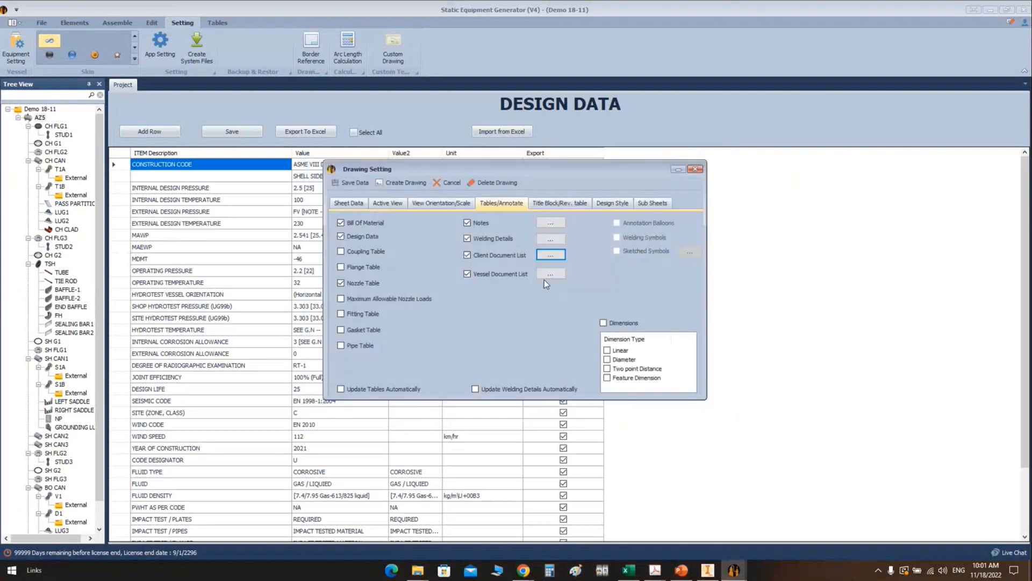
Step: Add a TRANSPORTATION DRAWING entry with drawing number DWG-005 to the vessel document list
left_click(515, 288)
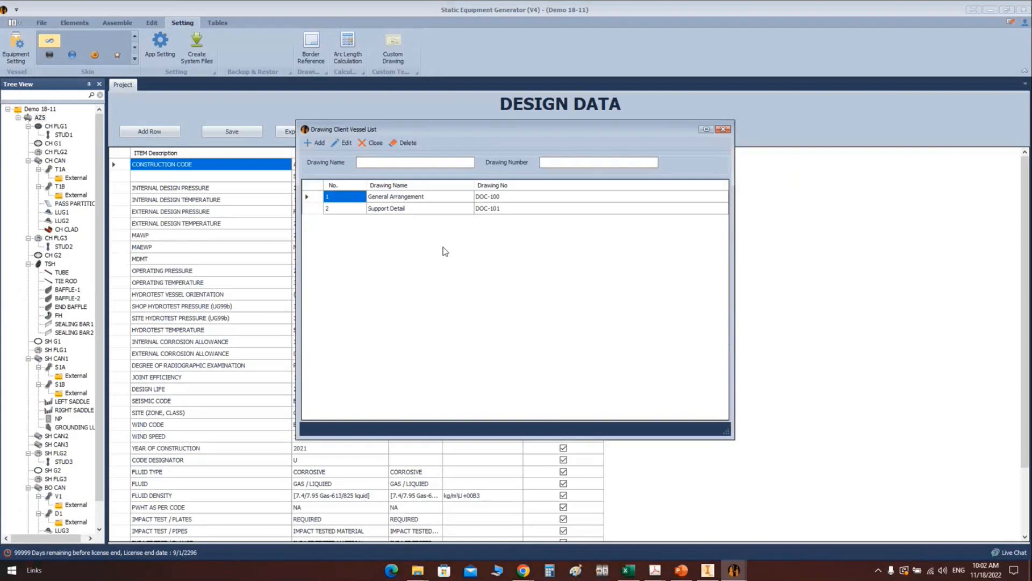
left_click(392, 161)
type("TRANSPORTATION DRAWING")
left_click(554, 162)
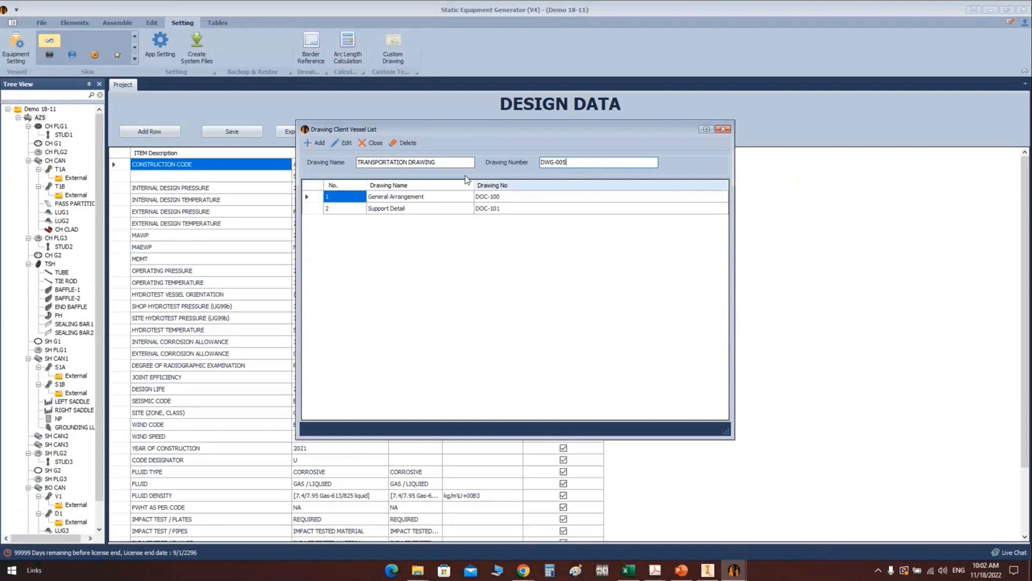
key("Return")
Step: Add a MECHANICAL CALCULATION entry numbered DOC-002 to the vessel document list and close the list
left_click(401, 161)
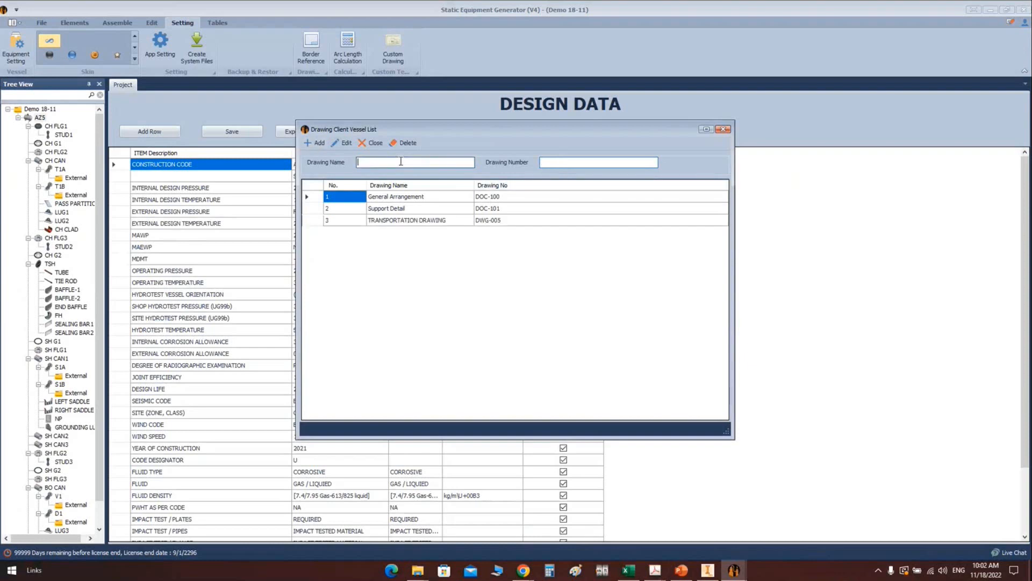
type("MECHANICAL CALCULATION")
left_click(565, 165)
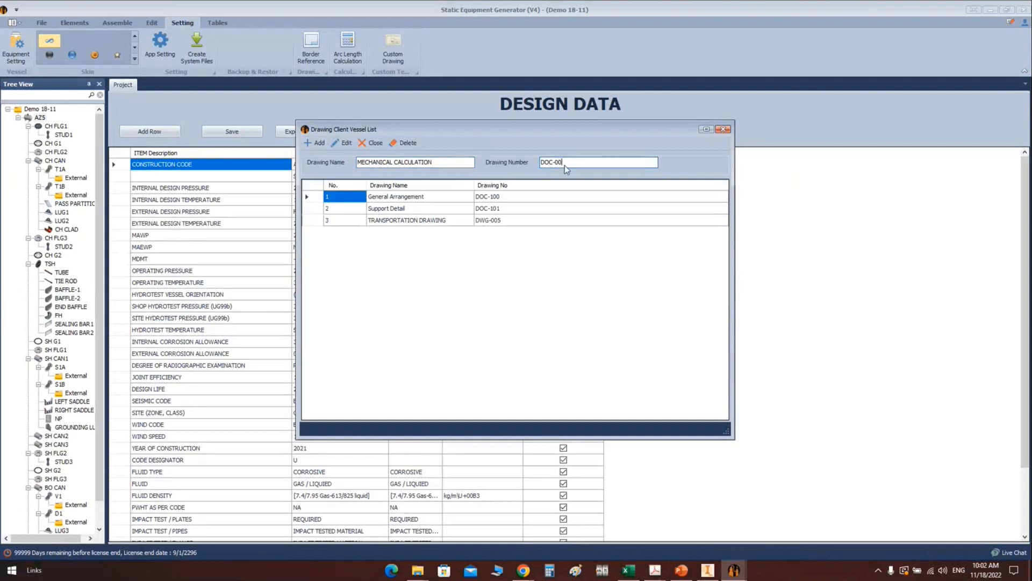
left_click(316, 143)
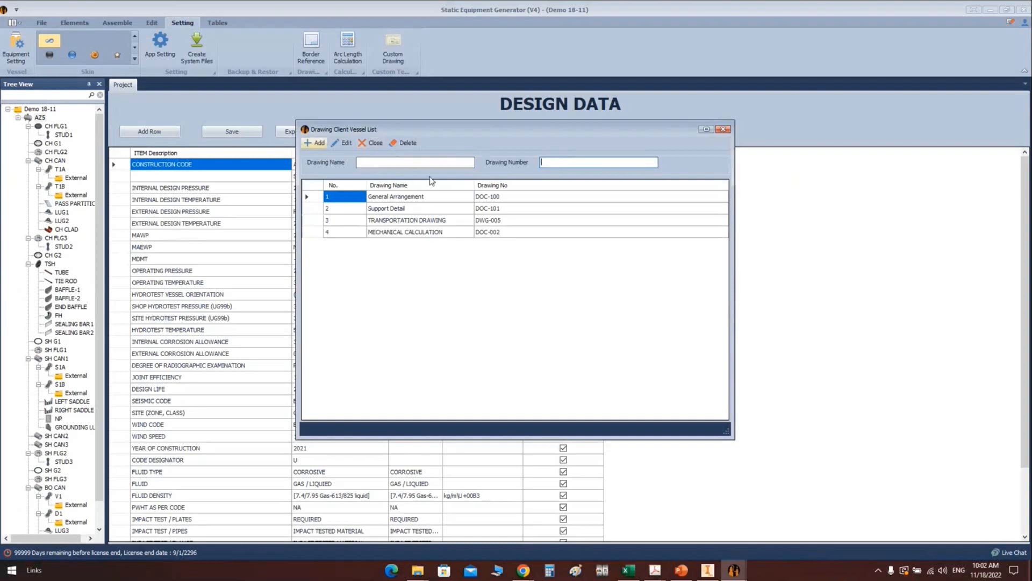
left_click(723, 130)
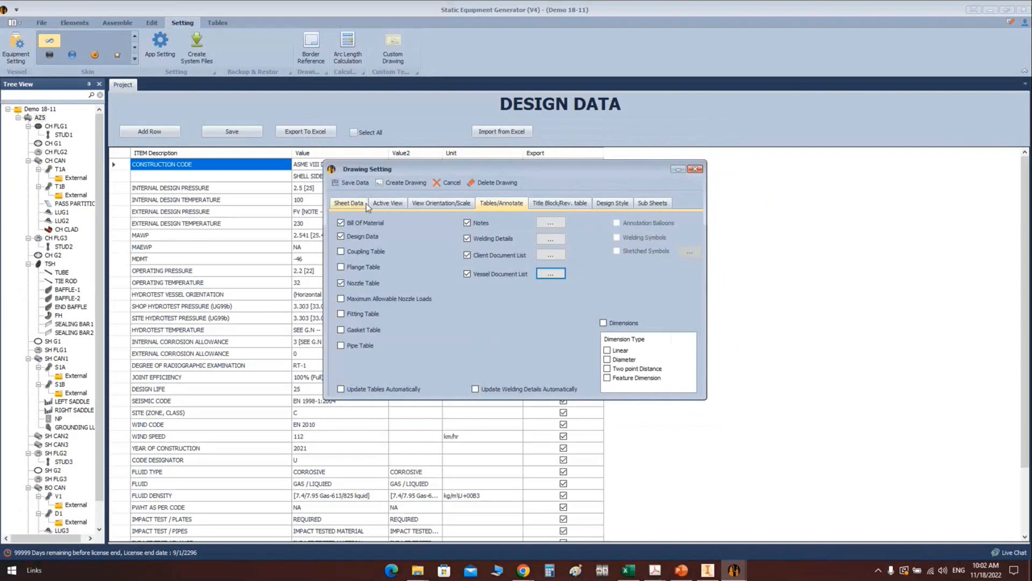
Step: Set the title block's drawing name to GENERAL ARRANGEMNT and its drawing number to DWG-001
left_click(560, 204)
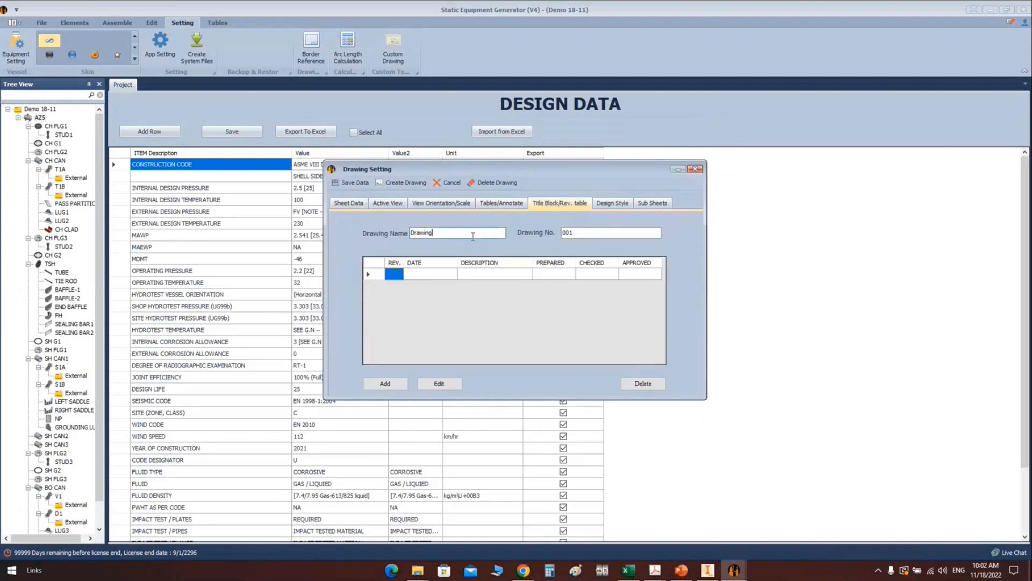
double_click(424, 233)
type("GENERAL ARRANGEMNT")
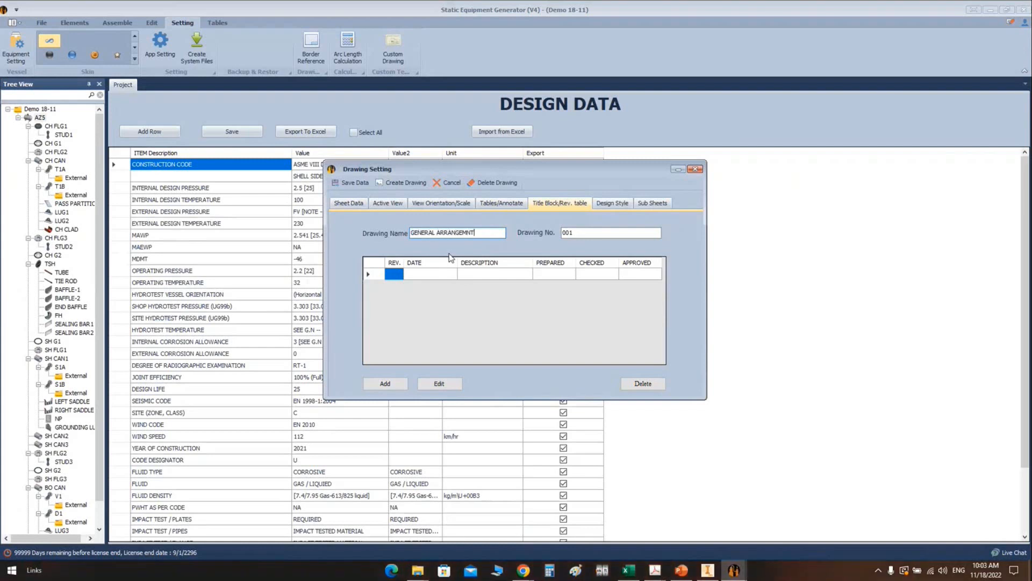
left_click_drag(595, 237, 559, 235)
type("DWG-001")
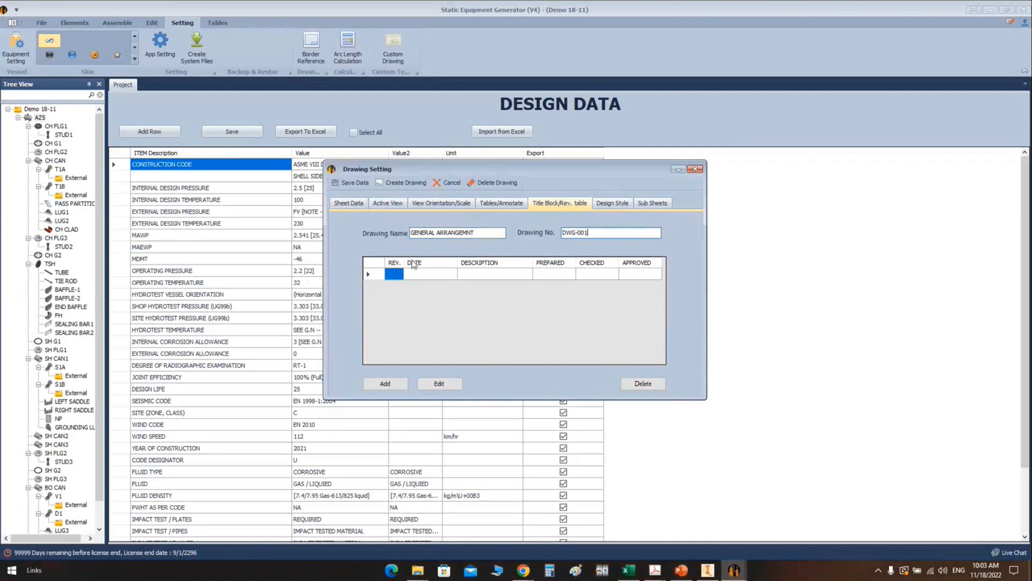
Step: Edit the blank revision table row, entering revision 0 and the description ISSUED FOR REVIEW
left_click(424, 277)
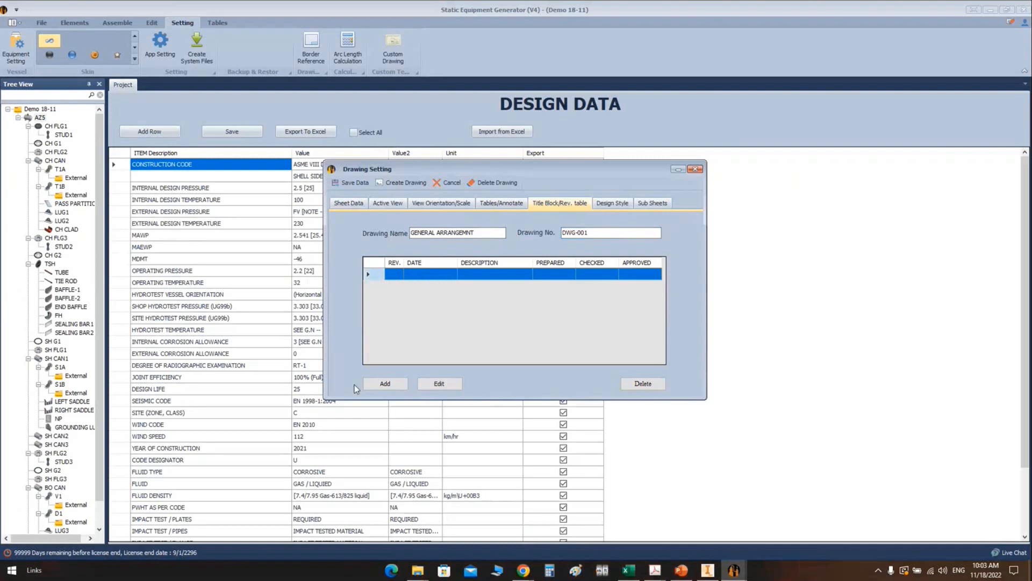
left_click(438, 384)
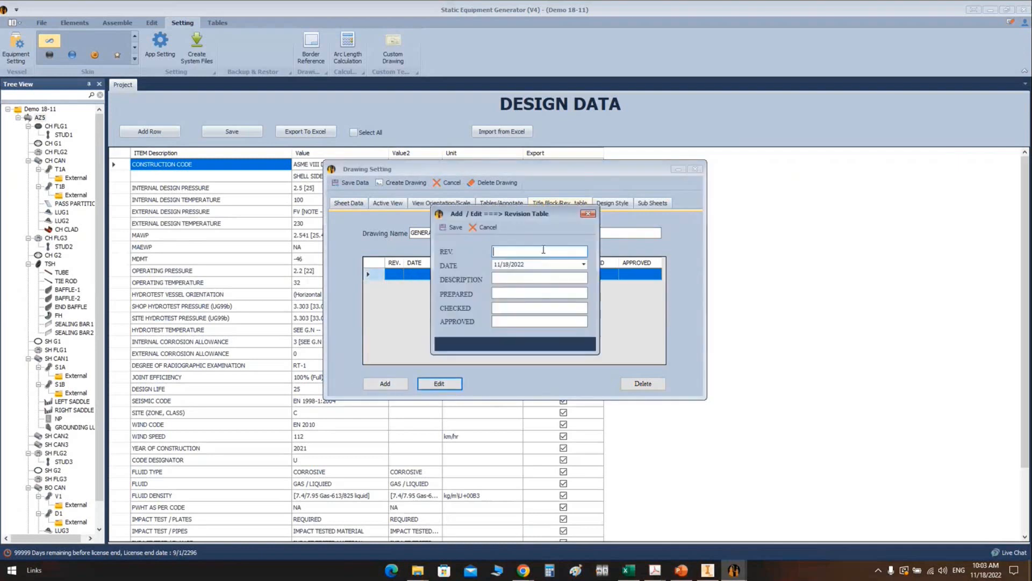
type("0")
left_click(500, 277)
type("ISSUED FOR REV")
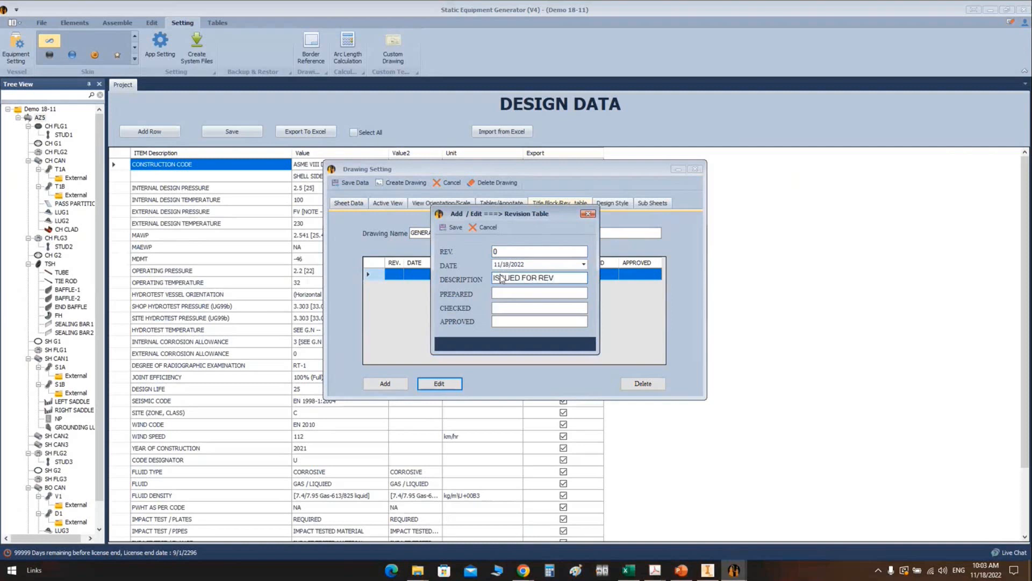
type("IEW")
key("BackSpace")
key("BackSpace")
key("BackSpace")
key("BackSpace")
type("VIEW")
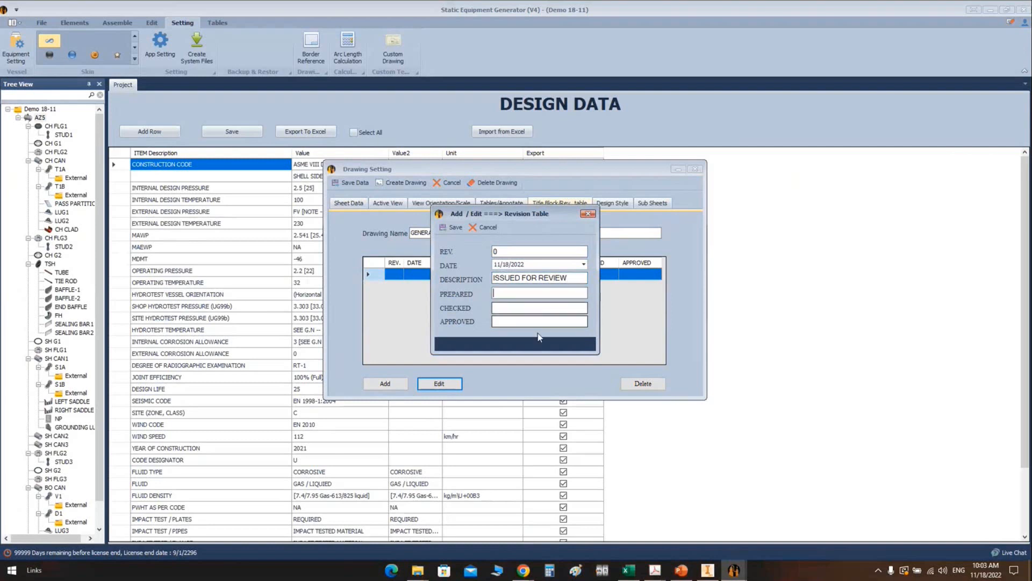
Step: Enter A for prepared, checked and approved in the revision entry and save it
type("A")
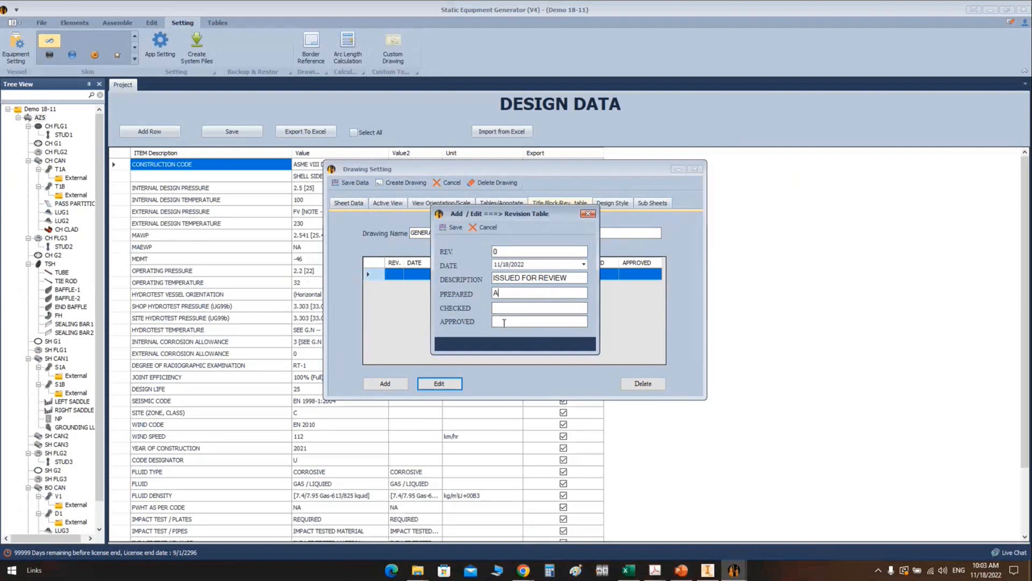
key("Tab")
type("A")
key("Tab")
type("A")
left_click(457, 230)
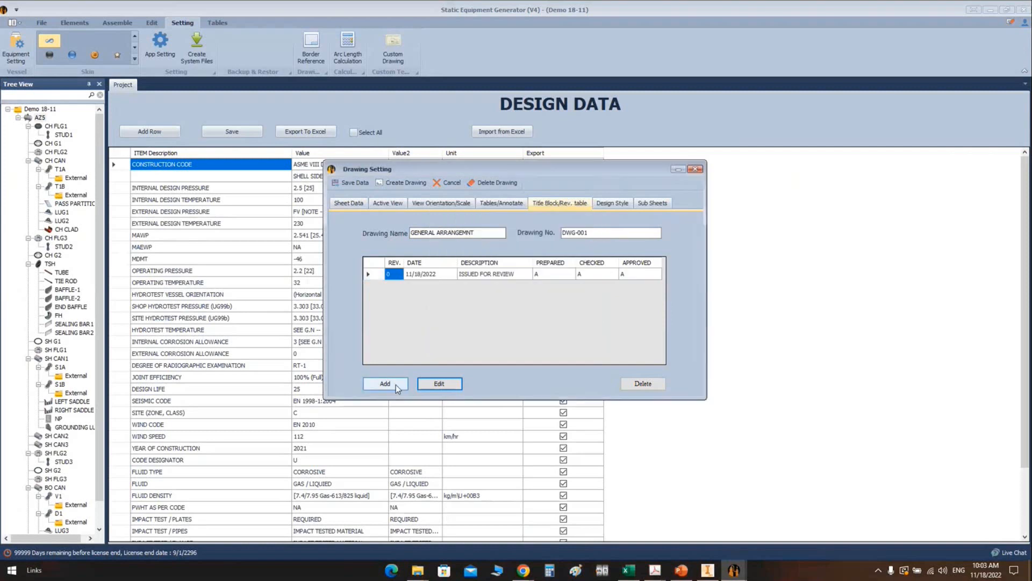
Step: Add two blank rows to the revision table
left_click(395, 384)
left_click(456, 229)
left_click(385, 383)
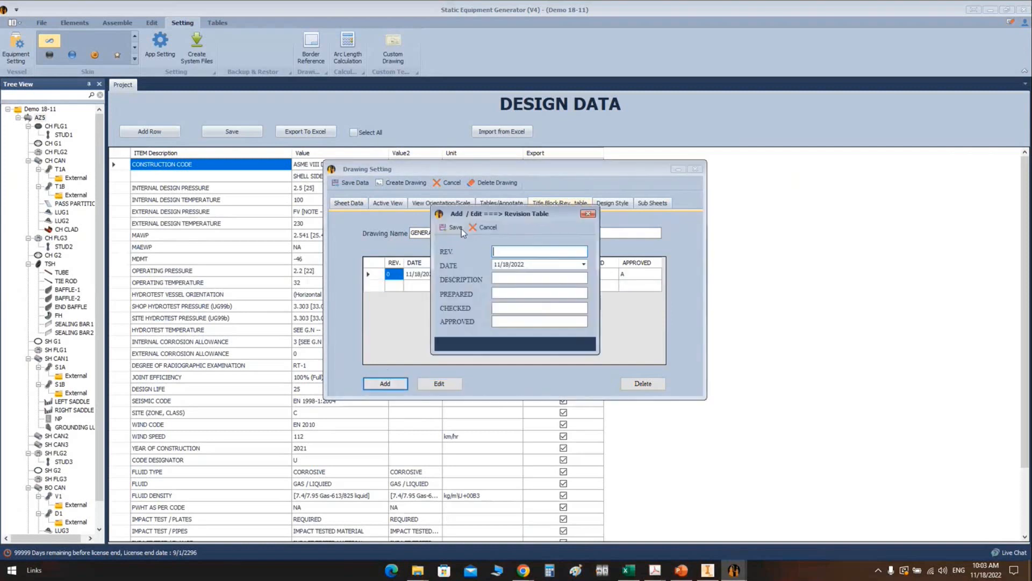
left_click(462, 228)
Step: Show the design style settings, then open U70-D-0021.pdf from the desktop's SEG MODELS folder and examine its layout, notes and material list
left_click(612, 203)
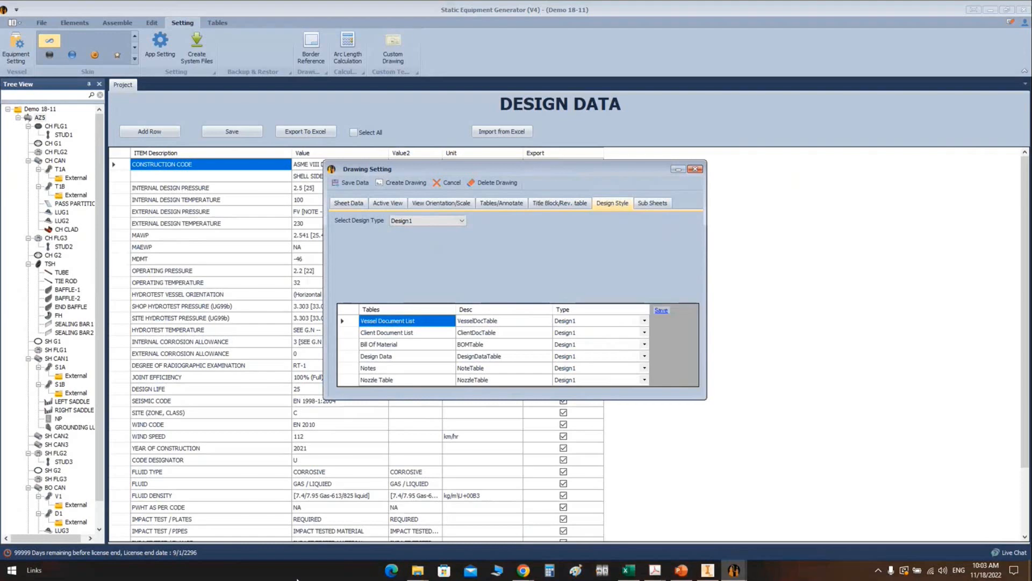
left_click(15, 573)
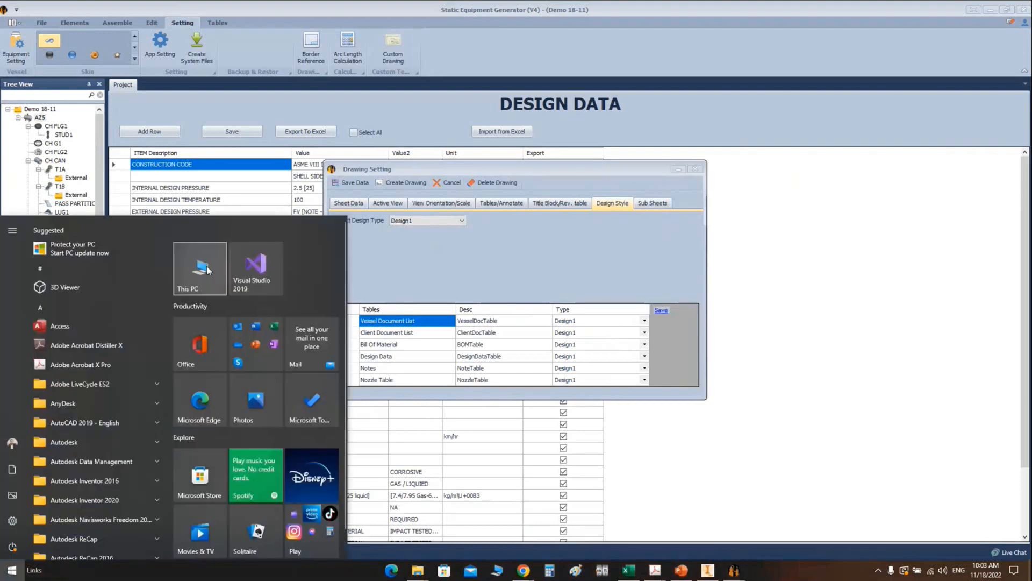
left_click(205, 269)
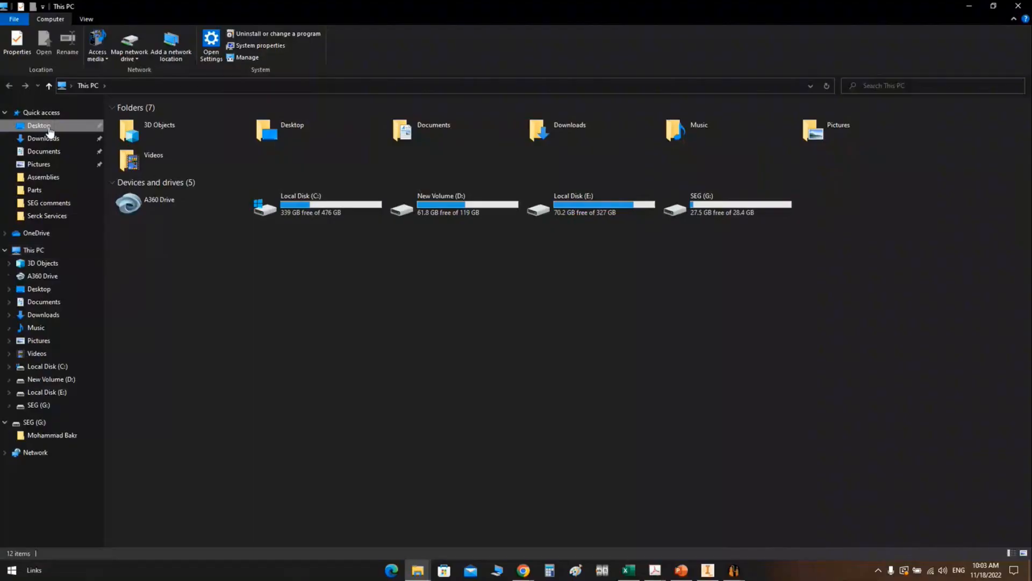
left_click(49, 129)
double_click(151, 156)
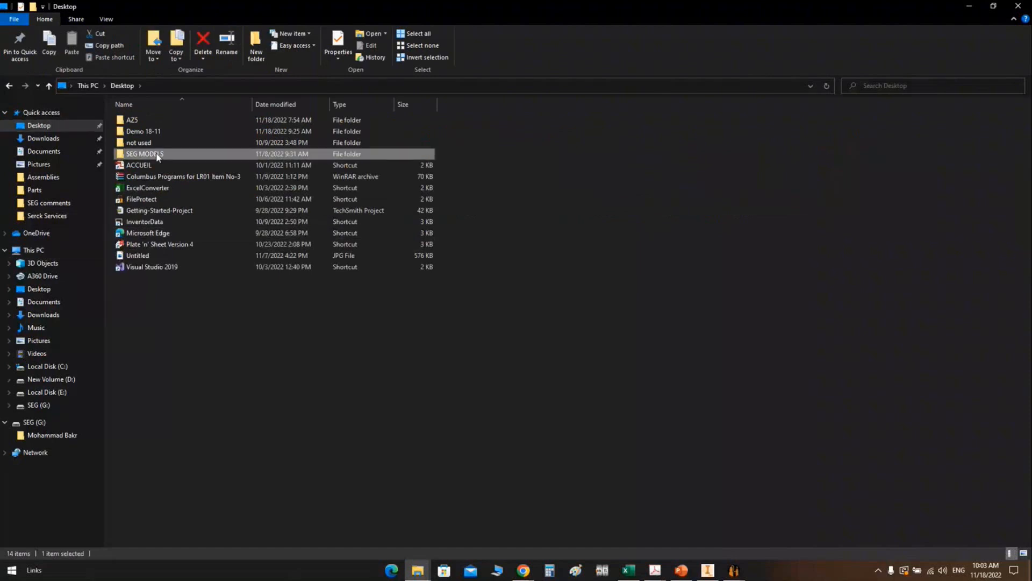
double_click(144, 154)
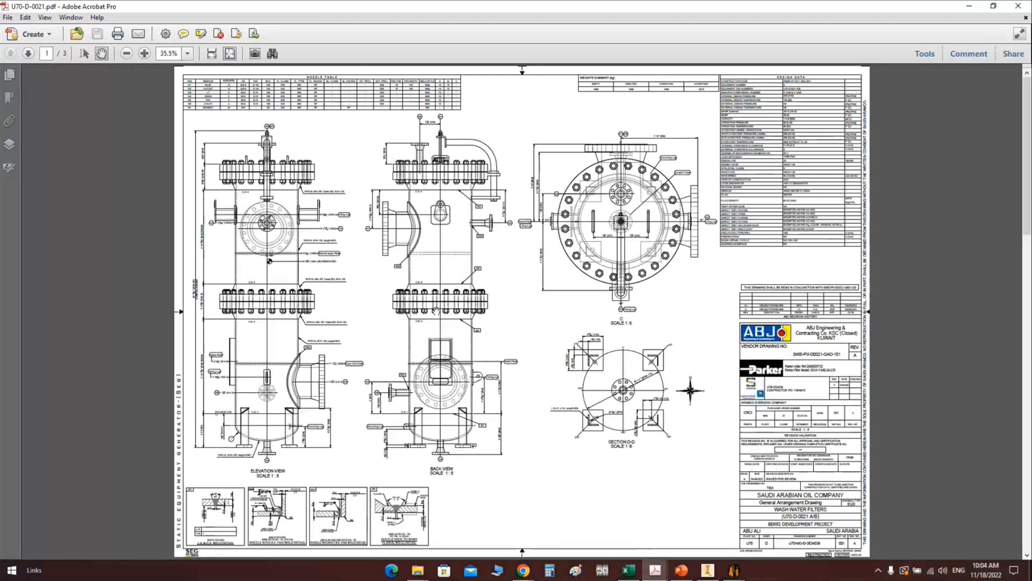
scroll(436, 311, "down", 5)
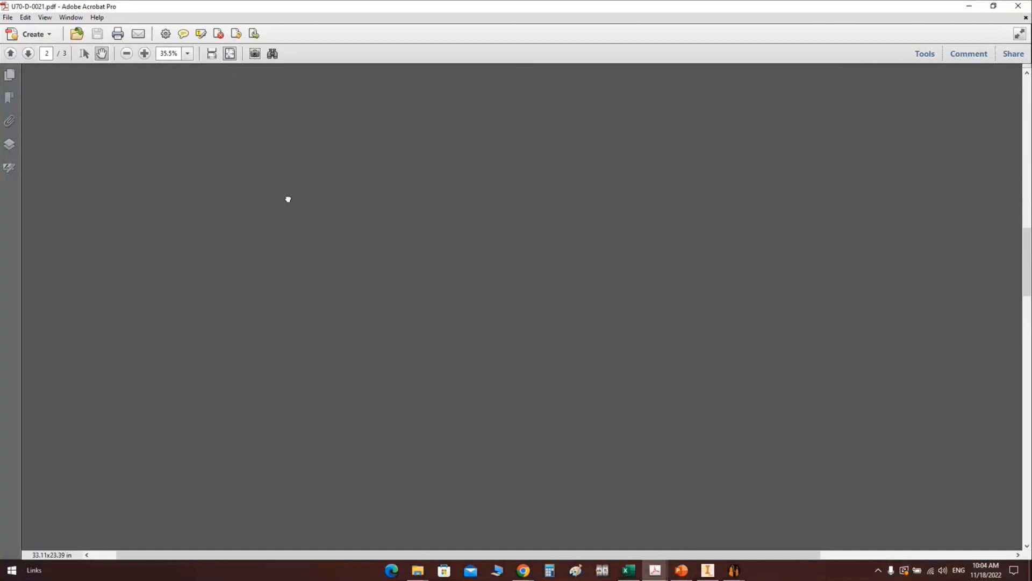
left_click_drag(289, 199, 929, 144)
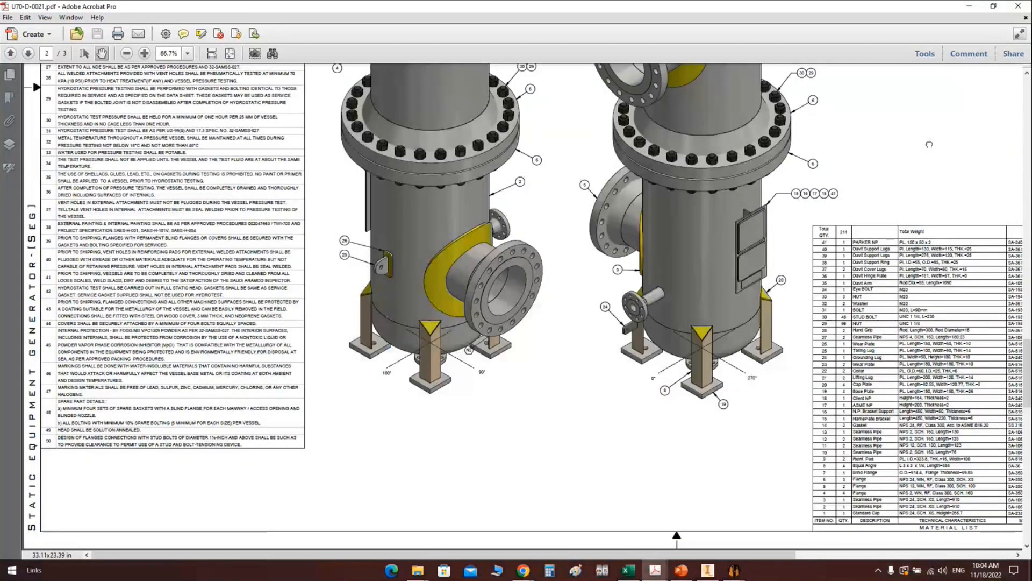
left_click_drag(984, 454, 950, 451)
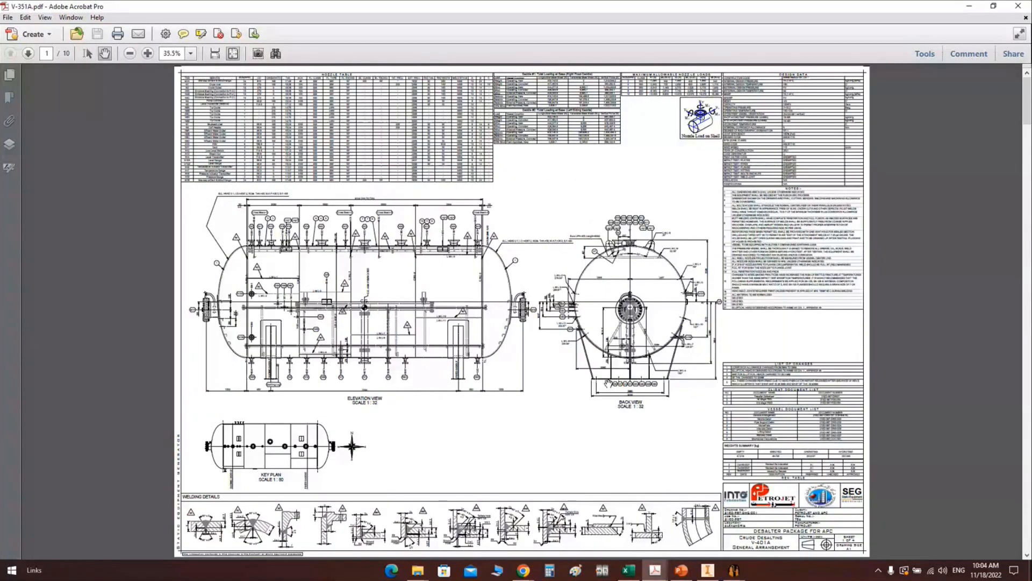
Step: Examine the general arrangement, material list and 3D view sheets of V-351A.pdf, then return to the drawing settings
scroll(491, 236, "down", 1)
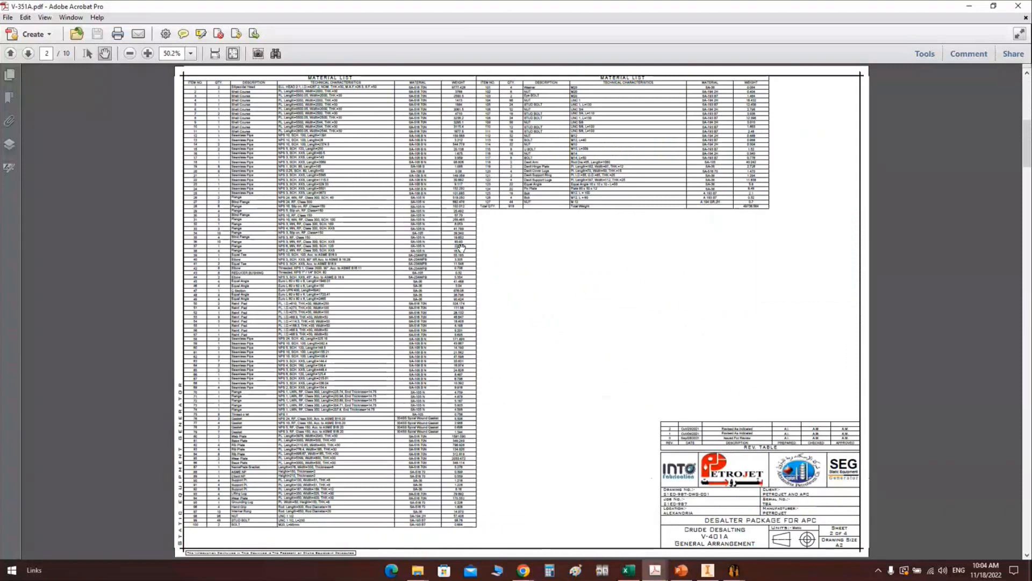
scroll(785, 404, "up", 1)
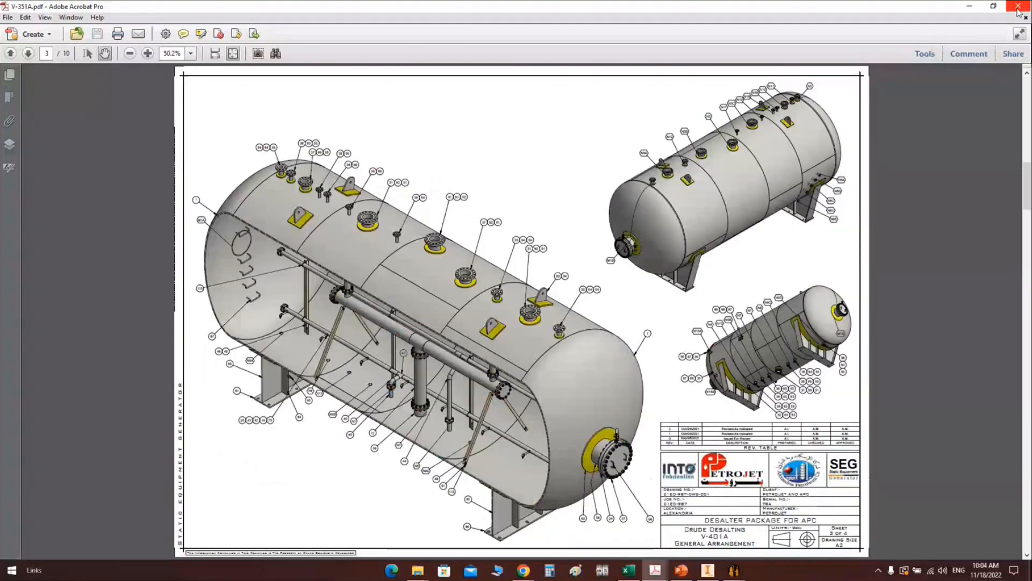
left_click(1018, 7)
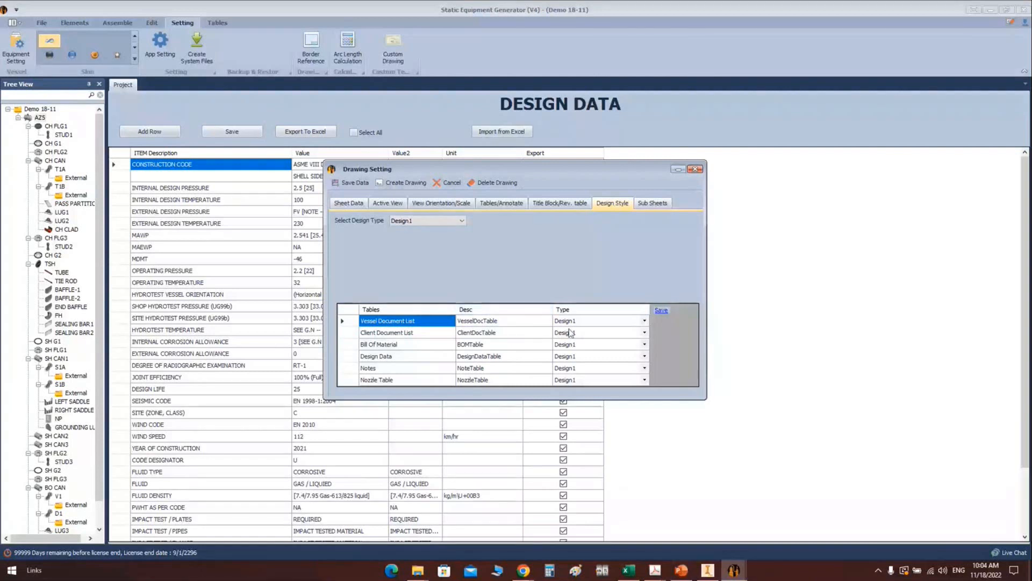
Step: Check the design types offered for the vessel document list, keep Design1, and save the table styles and drawing settings
left_click(645, 322)
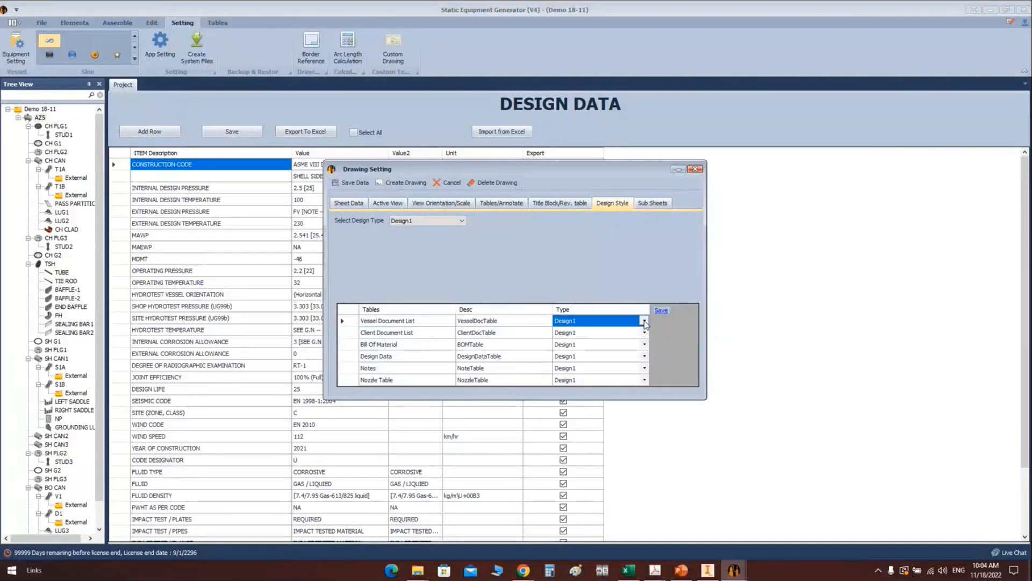
left_click(645, 321)
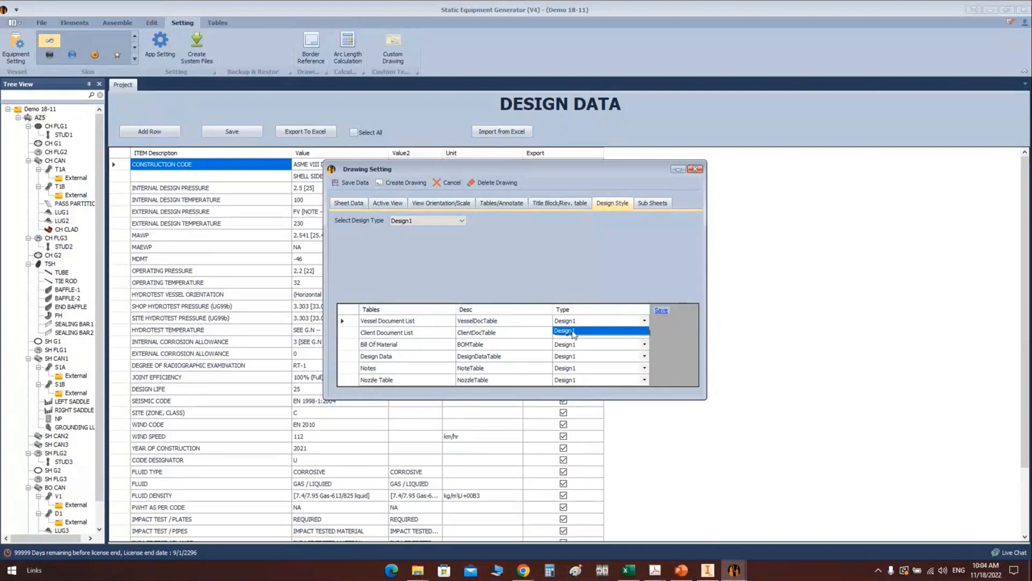
left_click(708, 340)
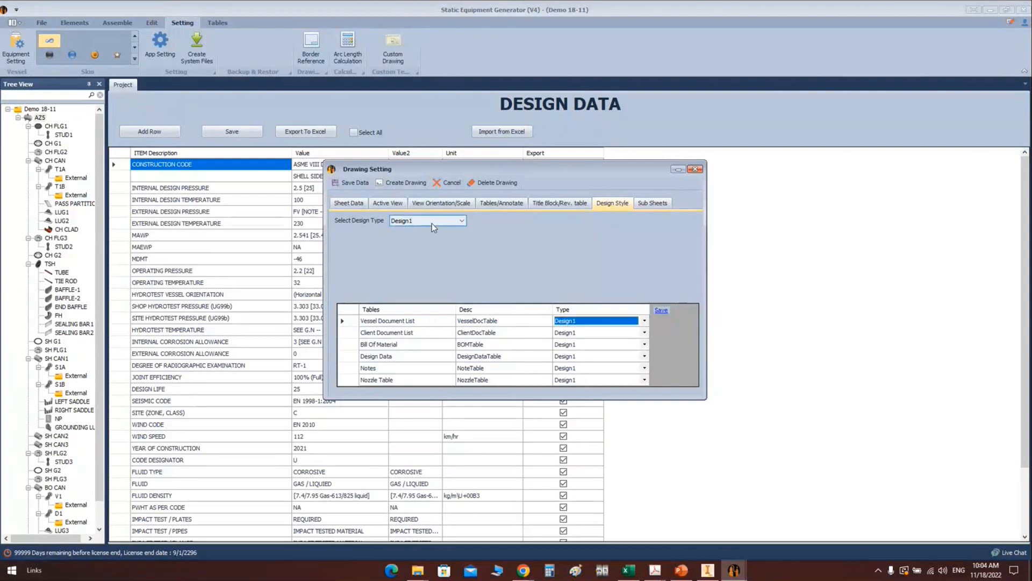
left_click(659, 310)
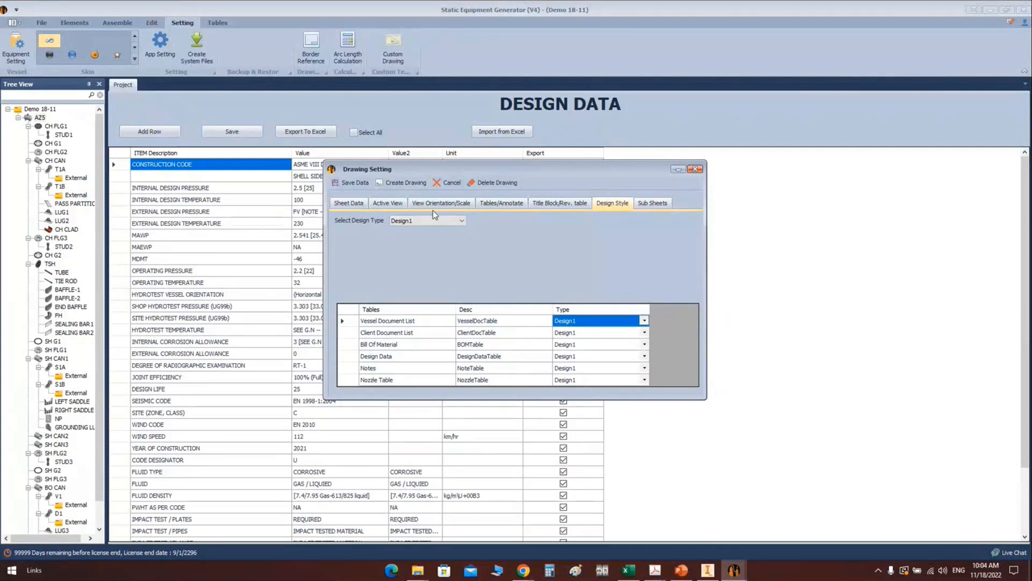
left_click(347, 185)
key("Return")
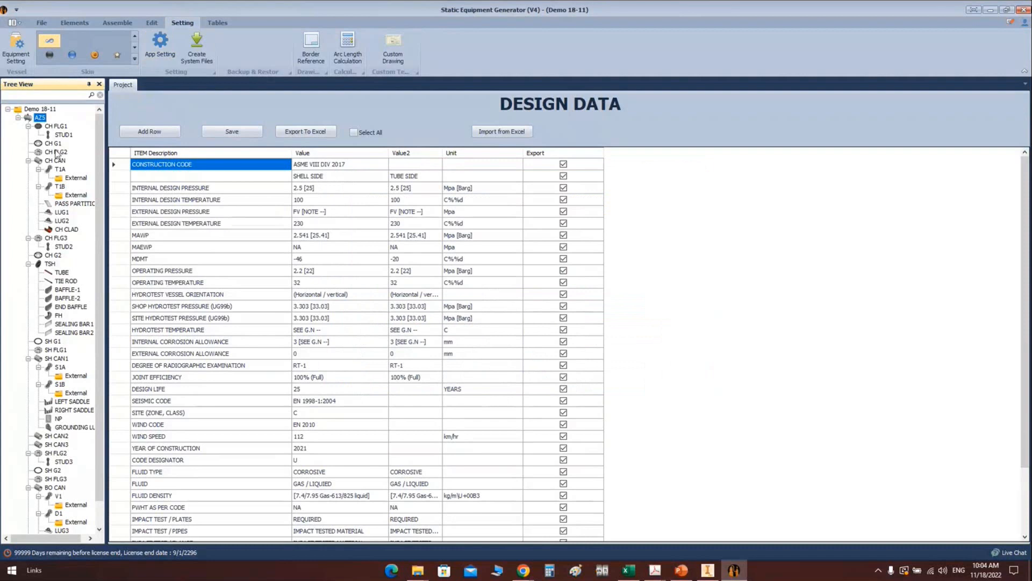
Step: Enable nozzle load for nozzle T1A and set its forces to P 12, Vc 10 and Vl 10 kN
left_click(61, 169)
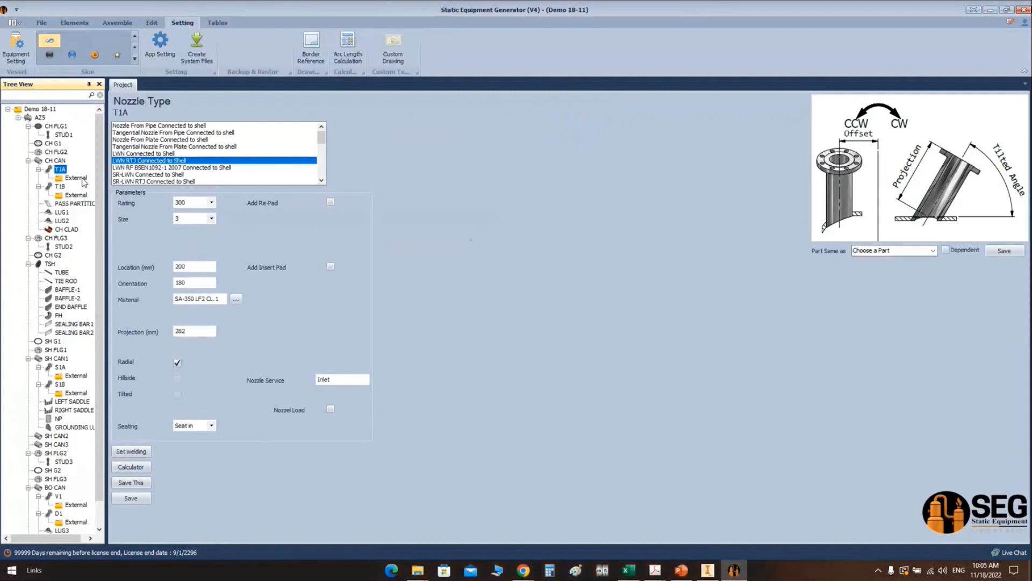
left_click(331, 408)
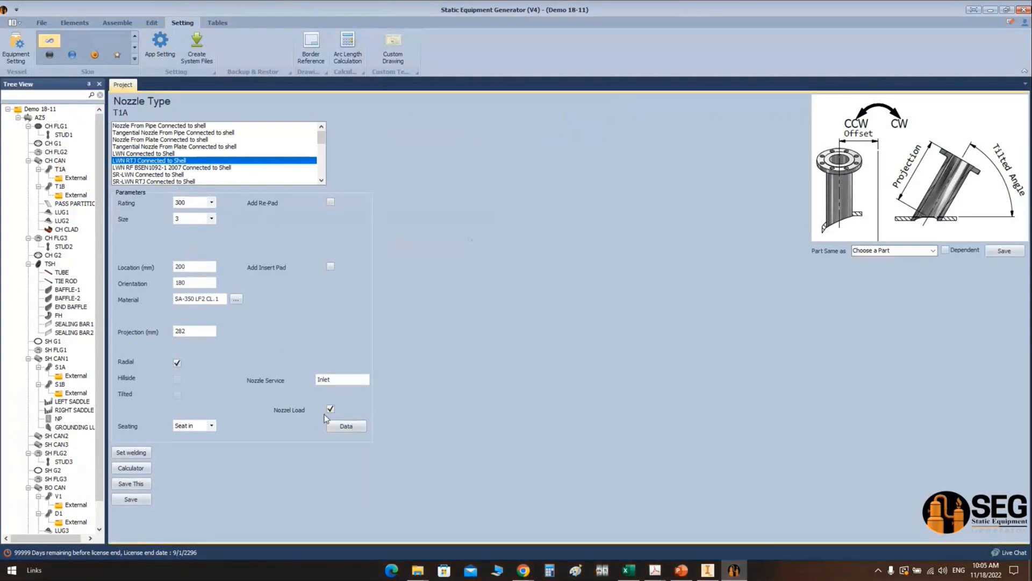
left_click(339, 430)
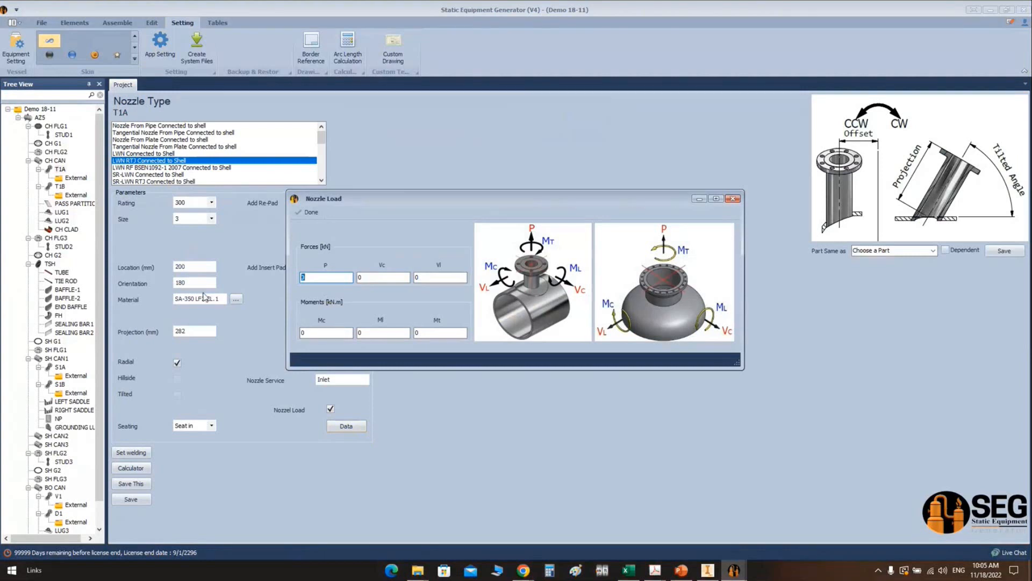
type("12")
left_click(359, 277)
type("10")
key("Tab")
type("1")
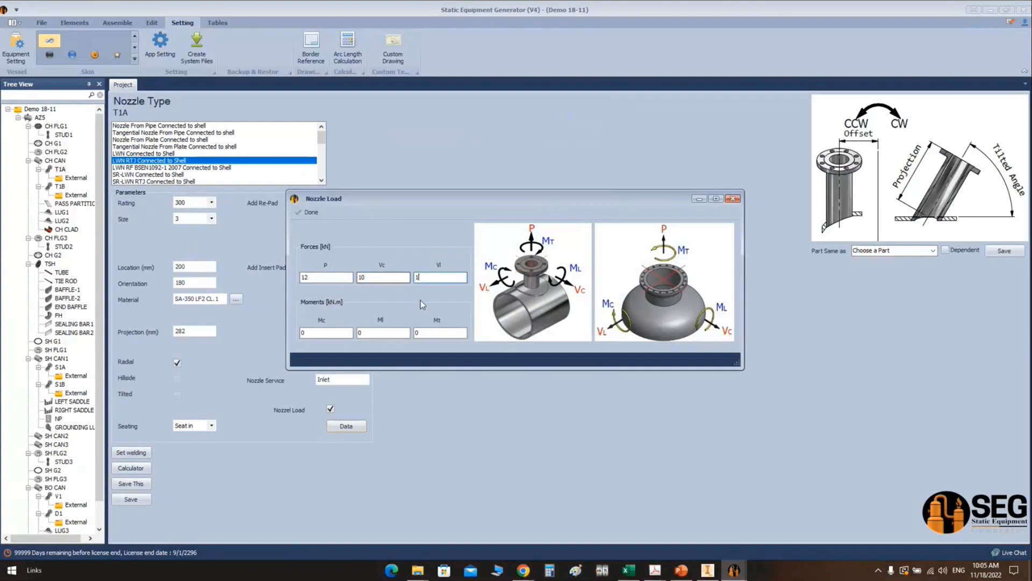
type("0")
Step: Set nozzle T1A's moments to Mc 6, Ml 5 and Mt 5 kN.m and accept the load data
left_click_drag(428, 333, 308, 345)
type("55")
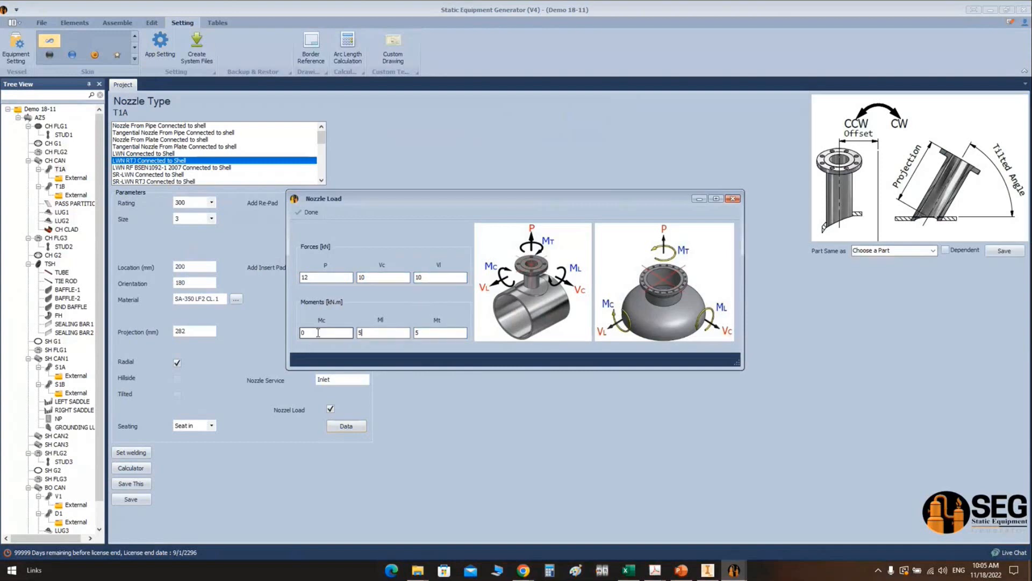
left_click(305, 215)
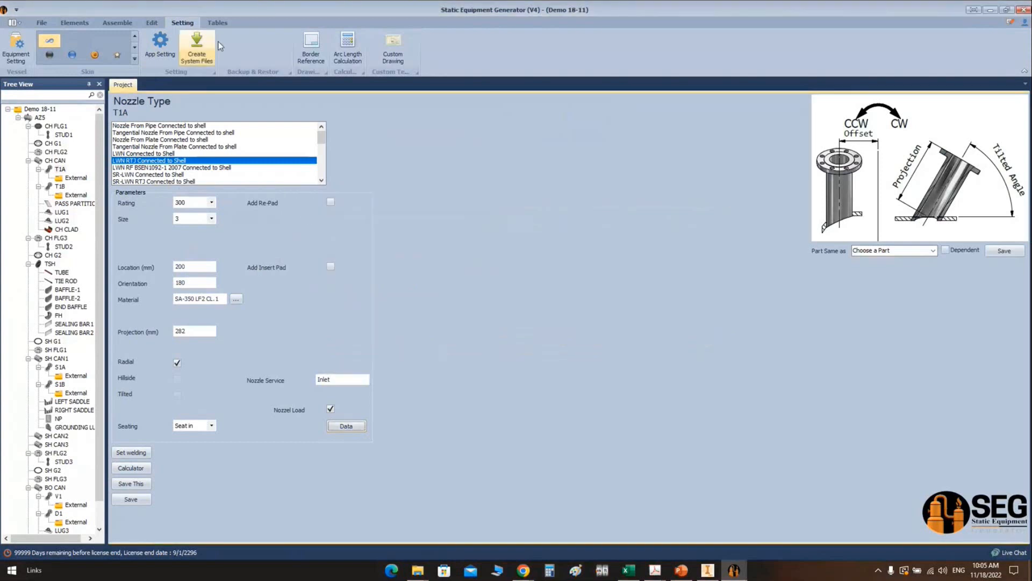
Step: Review the maximum allowable nozzle load table for T1A, then close it
left_click(218, 22)
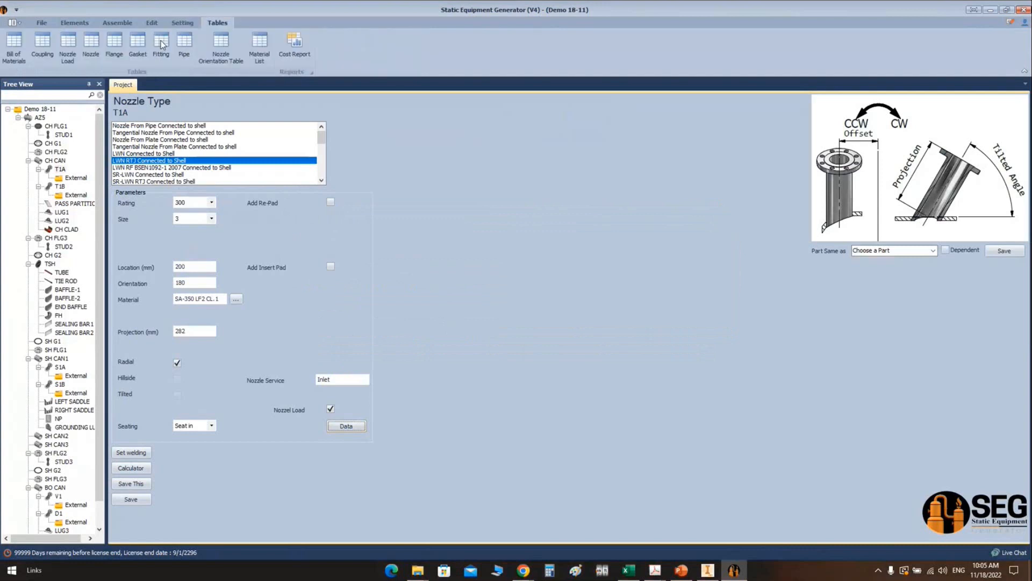
left_click(67, 47)
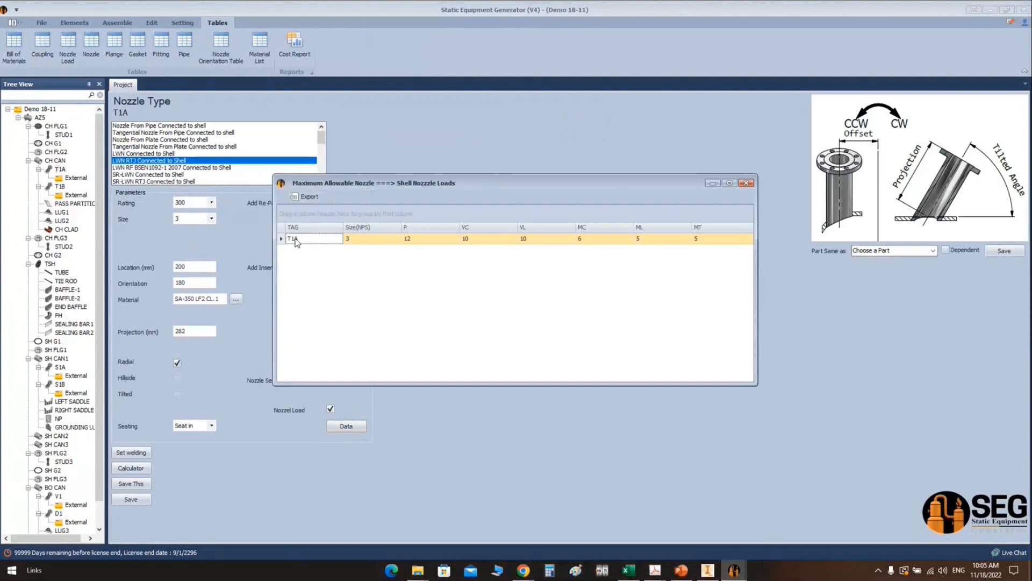
left_click(747, 183)
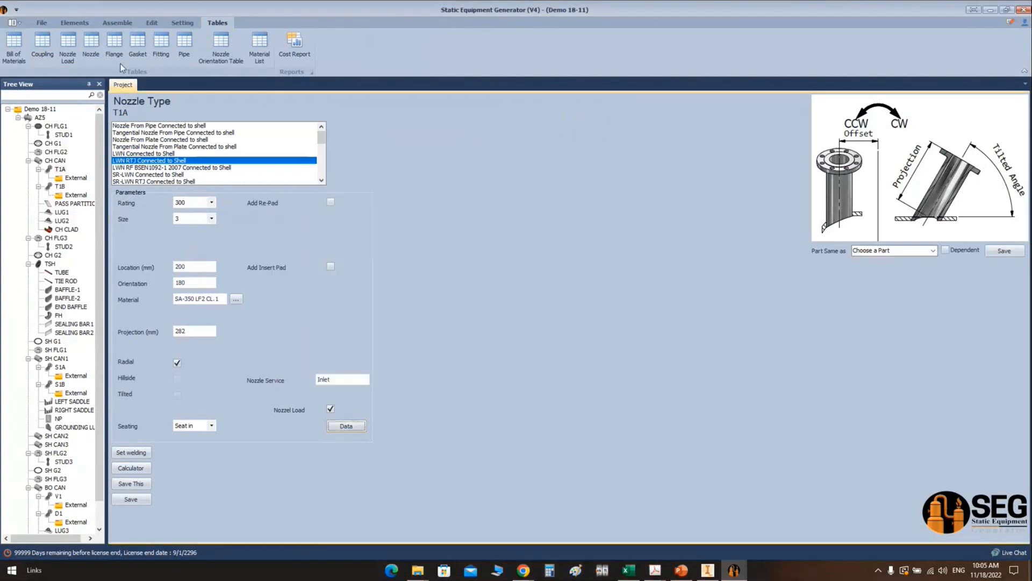
Step: Create AZ5's drawing from its drawing settings, with the Maximum Allowable Nozzle Loads table included
left_click(40, 117)
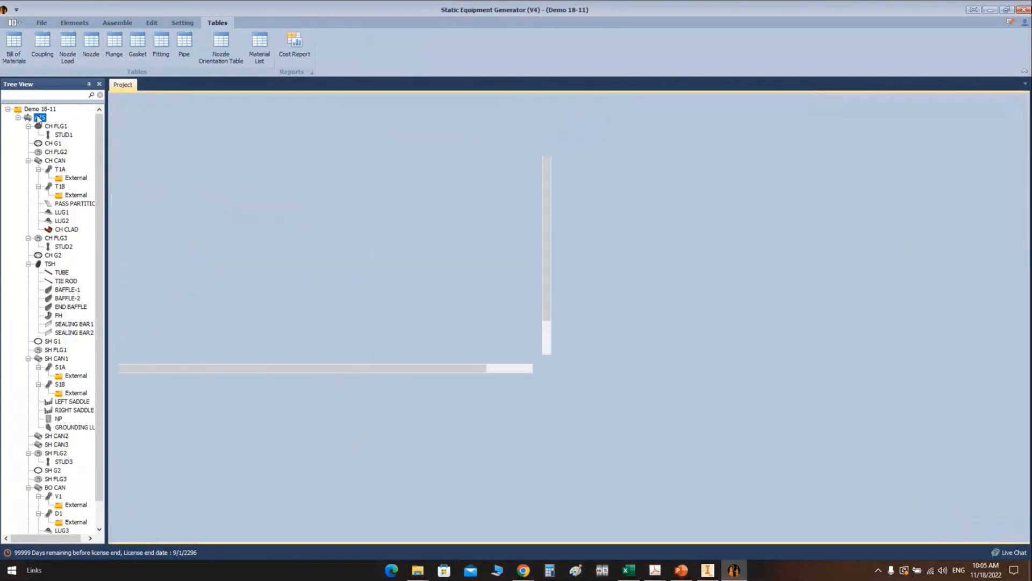
right_click(39, 118)
mouse_move(81, 145)
left_click(188, 145)
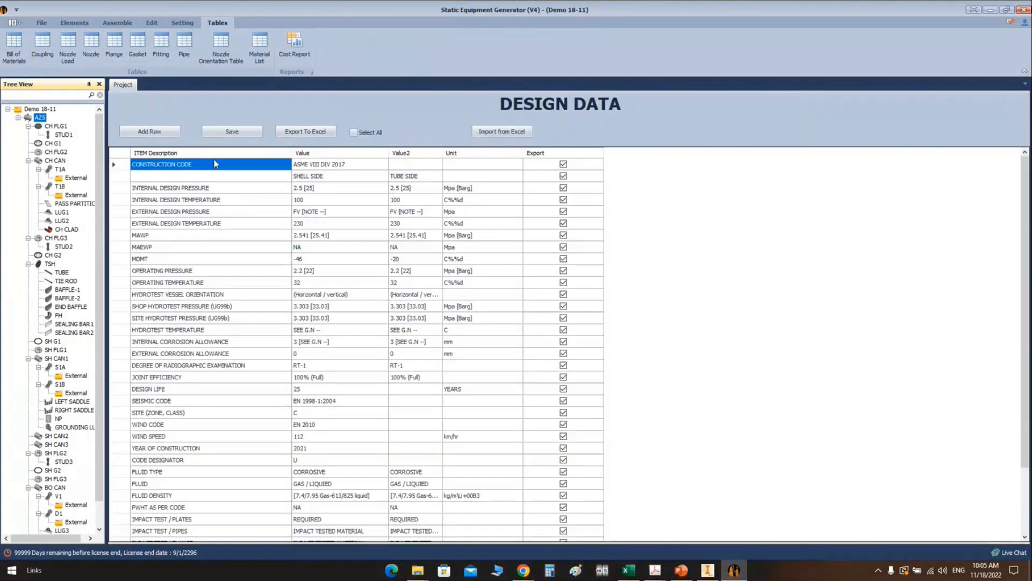
left_click(519, 206)
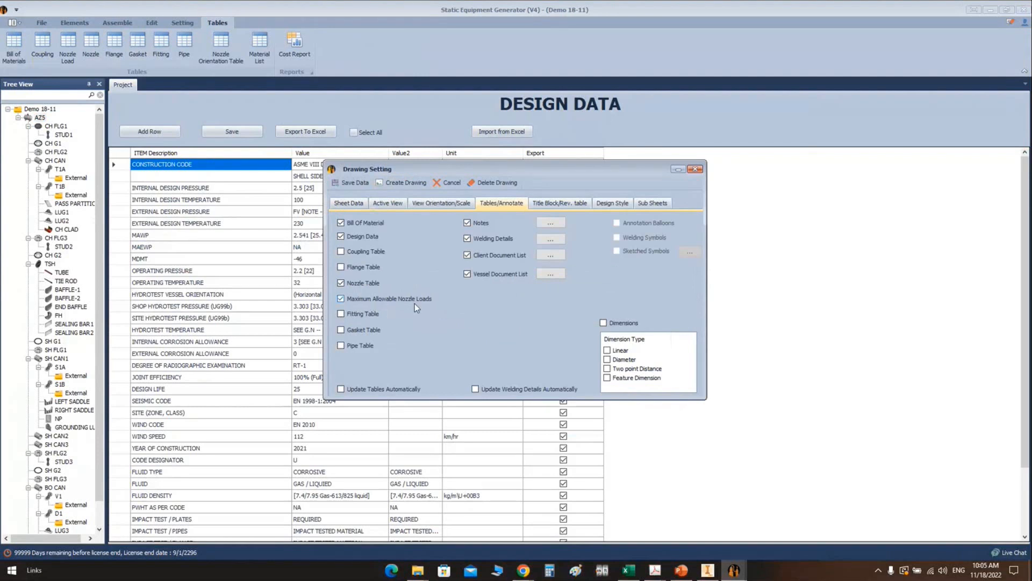
left_click(405, 183)
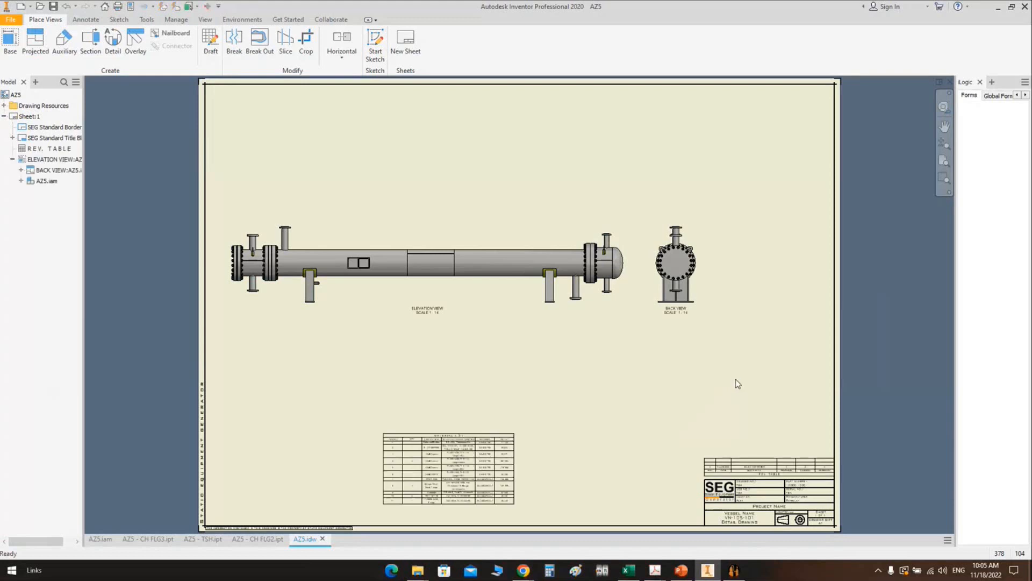
left_click(769, 472)
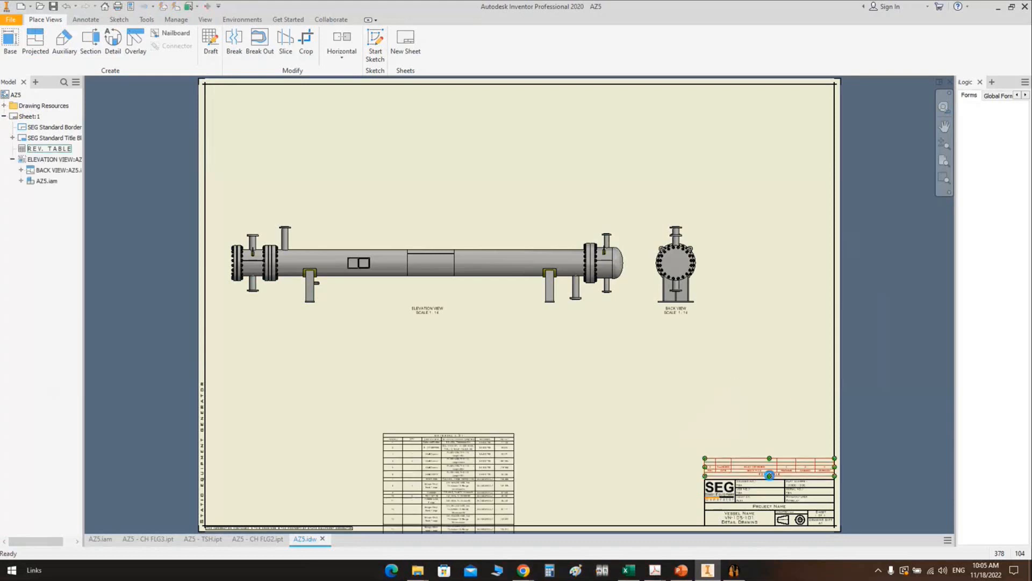
key("Escape")
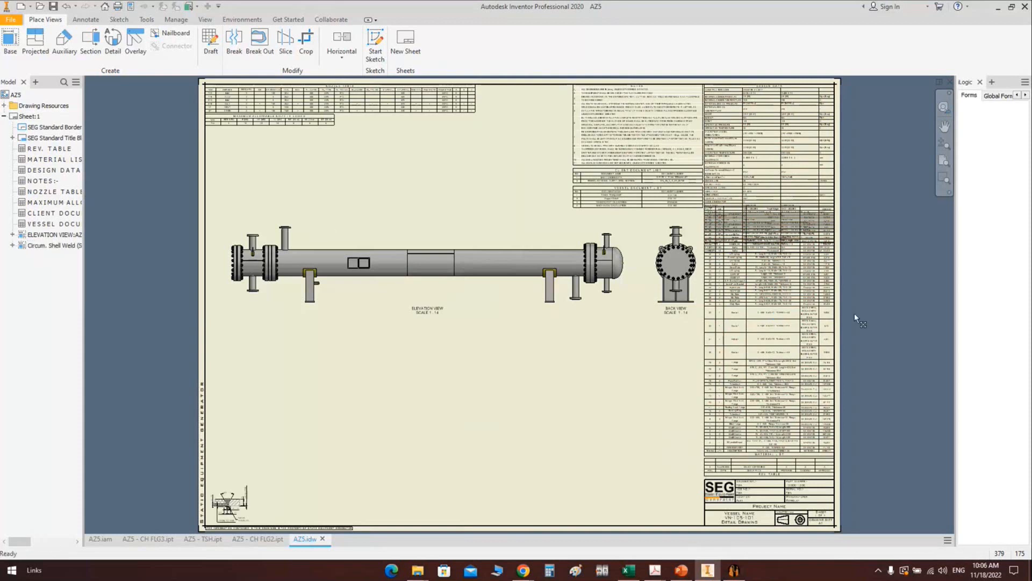
left_click(618, 159)
left_click(309, 124)
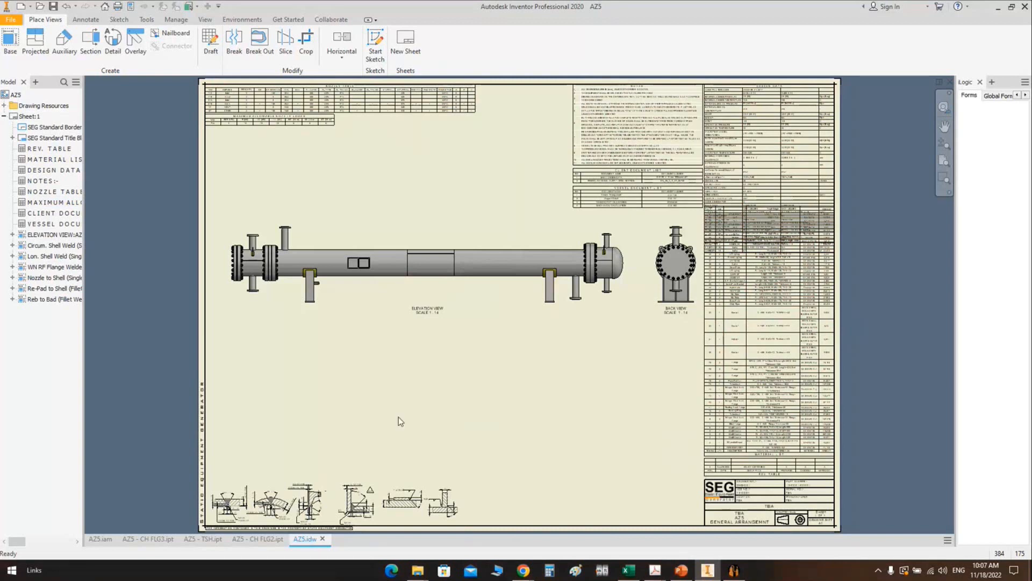
Step: Move the material list from above the revision table to the sheet's lower border, on the left side of the title block
scroll(399, 418, "up", 3)
scroll(407, 338, "down", 5)
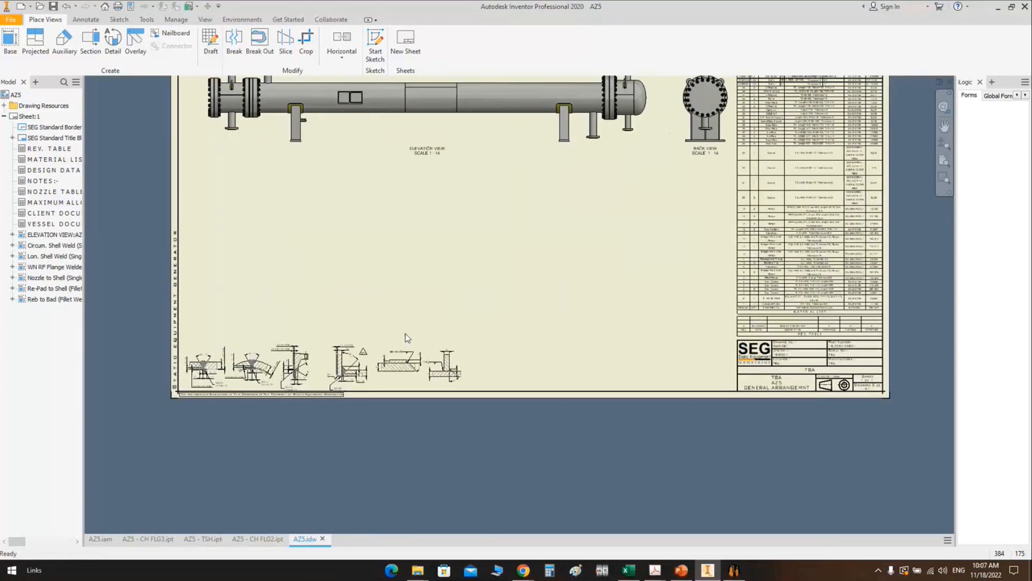
middle_click_drag(615, 193, 590, 271)
scroll(813, 370, "up", 4)
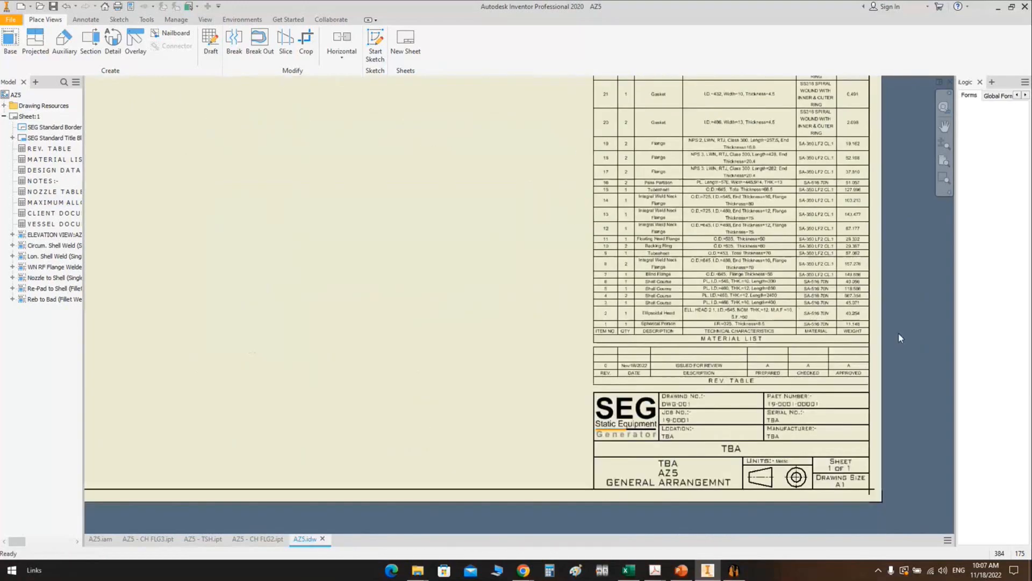
middle_click_drag(745, 352, 832, 208)
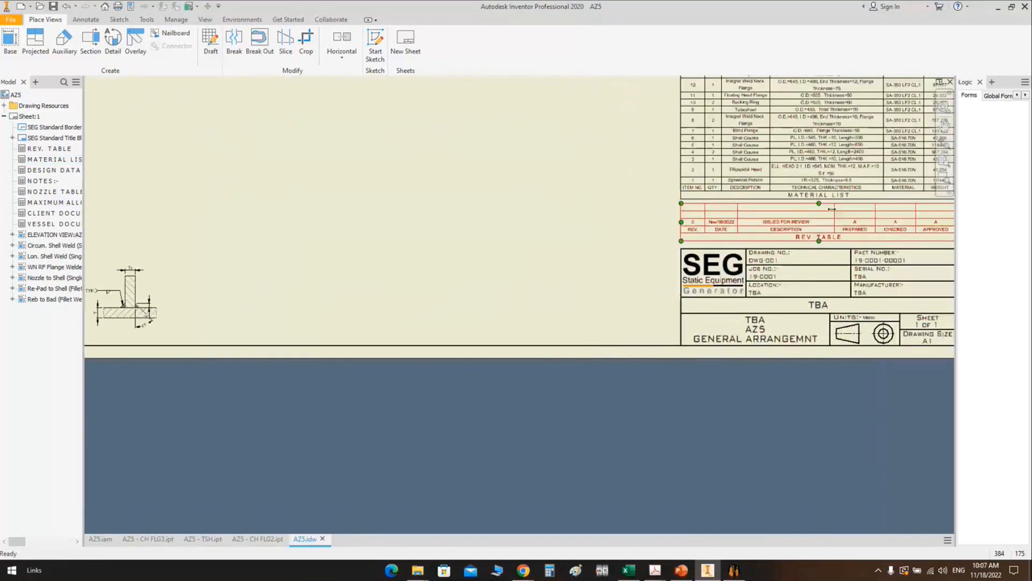
left_click_drag(832, 209, 559, 341)
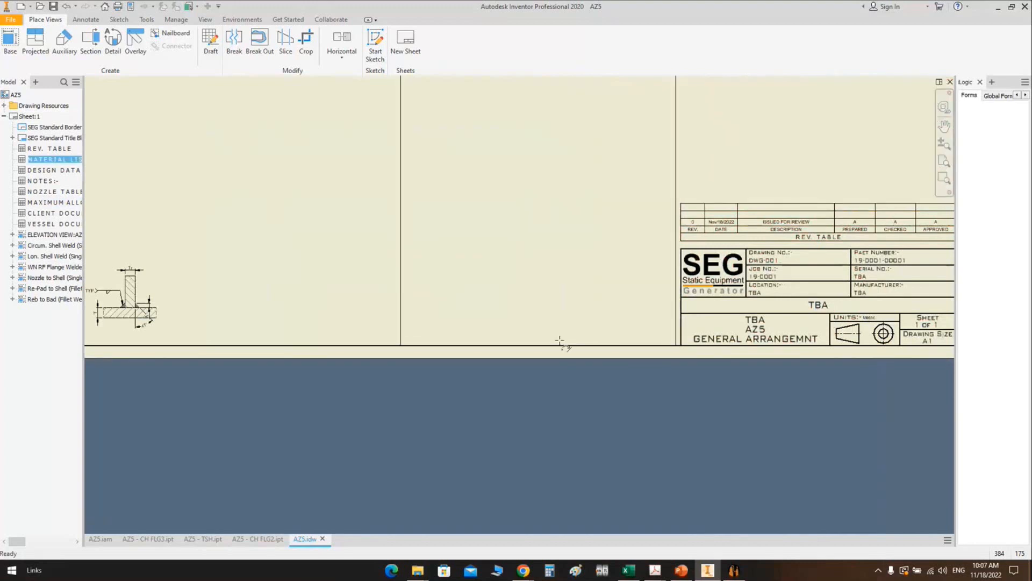
Step: Set the material list's MATERIAL column width to 50 and apply the table changes
scroll(715, 157, "down", 5)
middle_click_drag(712, 155, 641, 401)
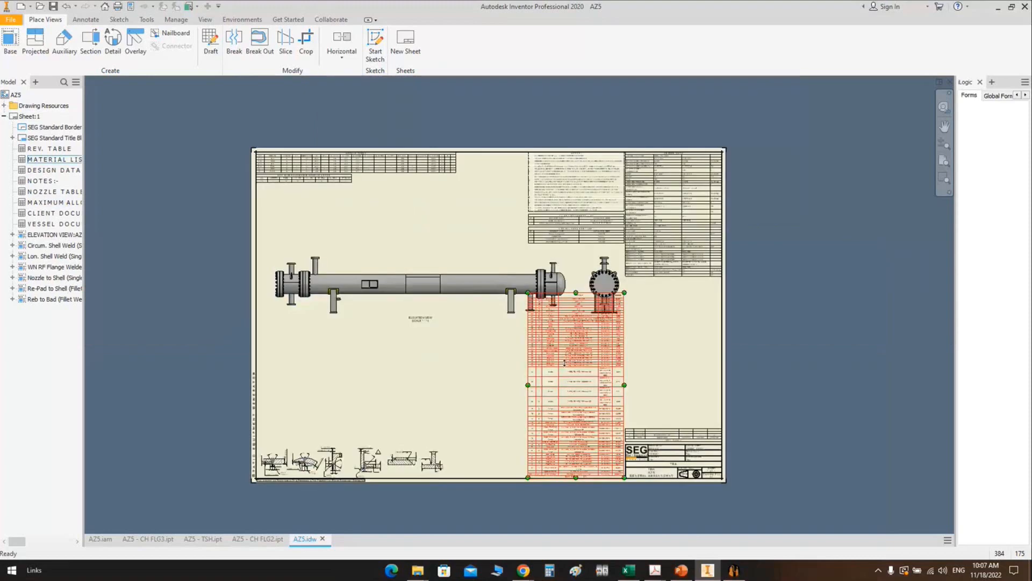
scroll(565, 363, "up", 3)
middle_click_drag(565, 363, 570, 212)
left_click(635, 252)
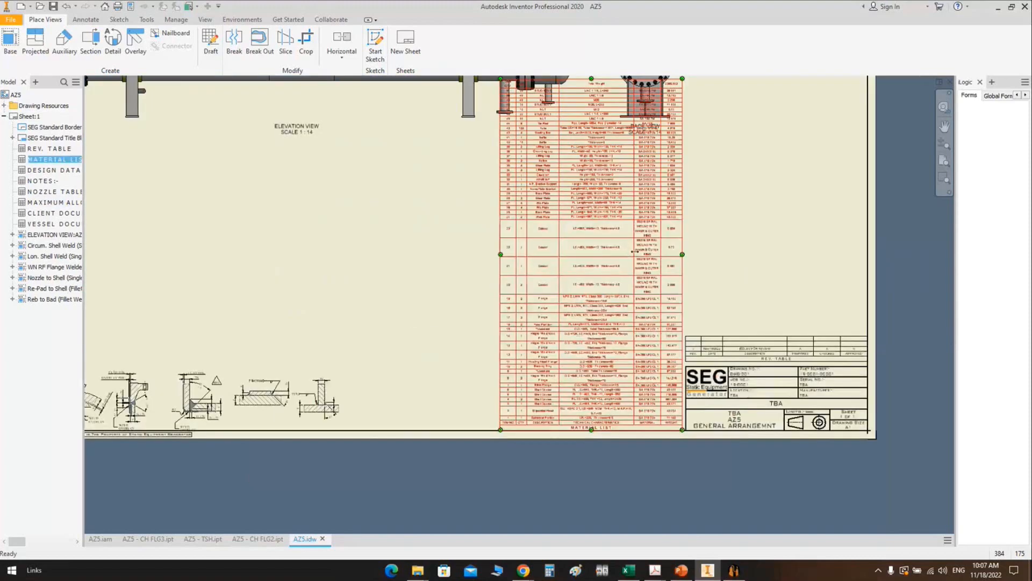
double_click(635, 251)
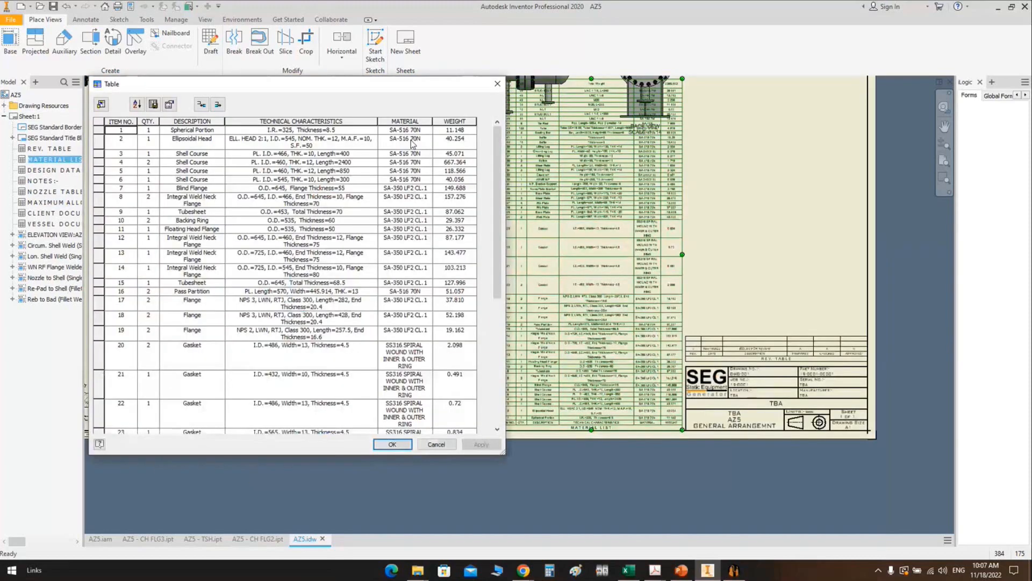
right_click(417, 122)
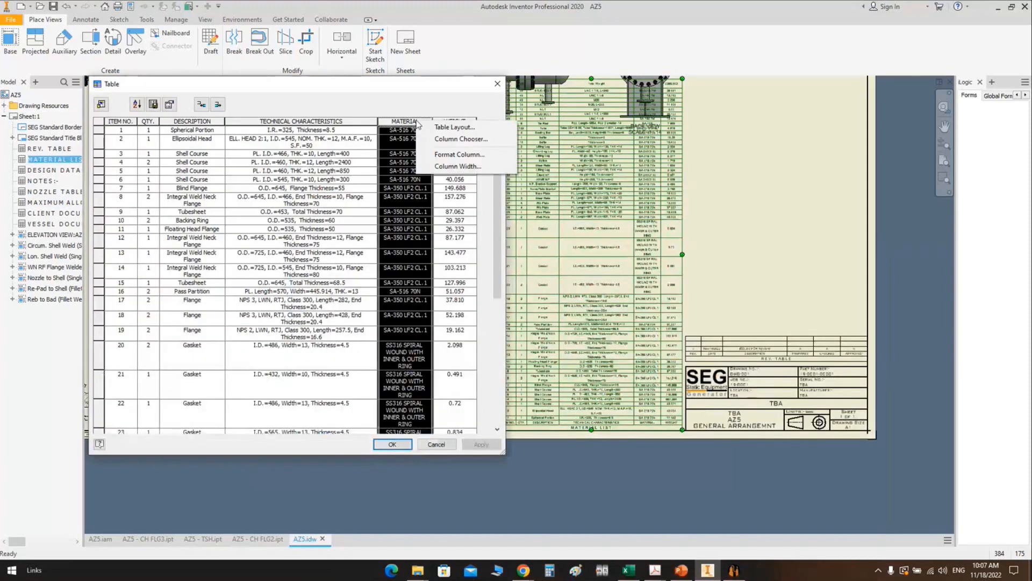
left_click(458, 167)
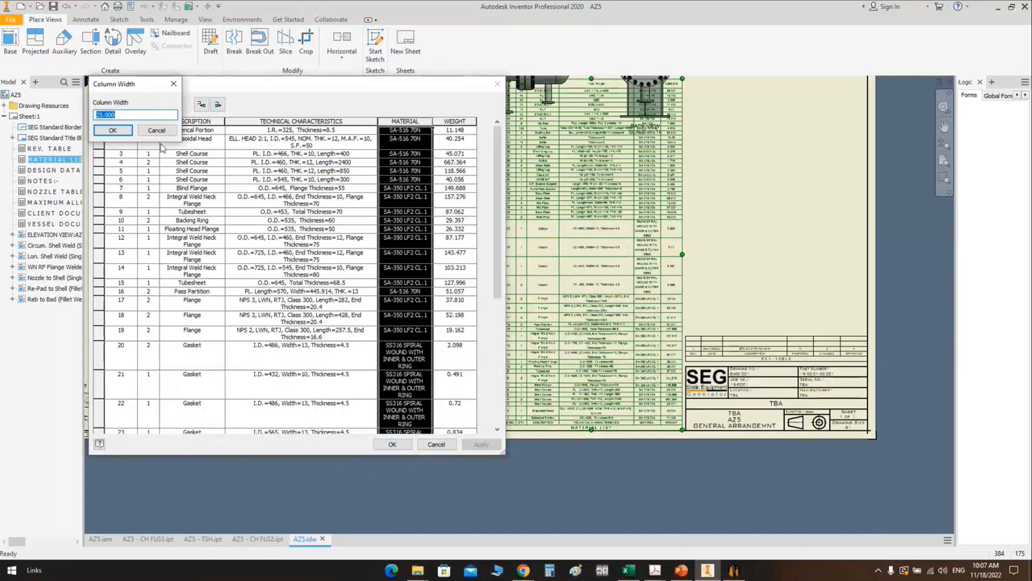
type("50")
left_click(111, 130)
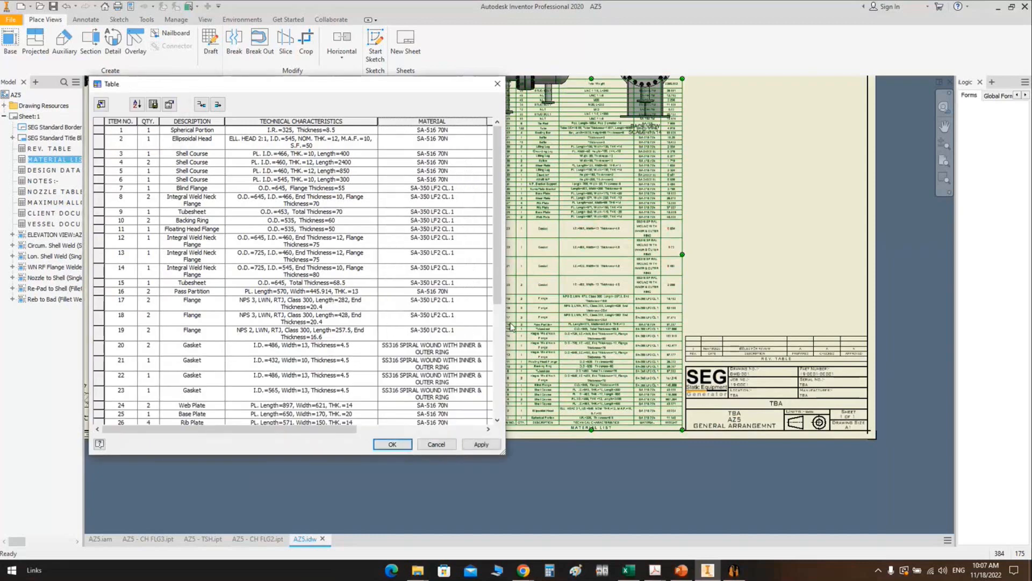
left_click(481, 445)
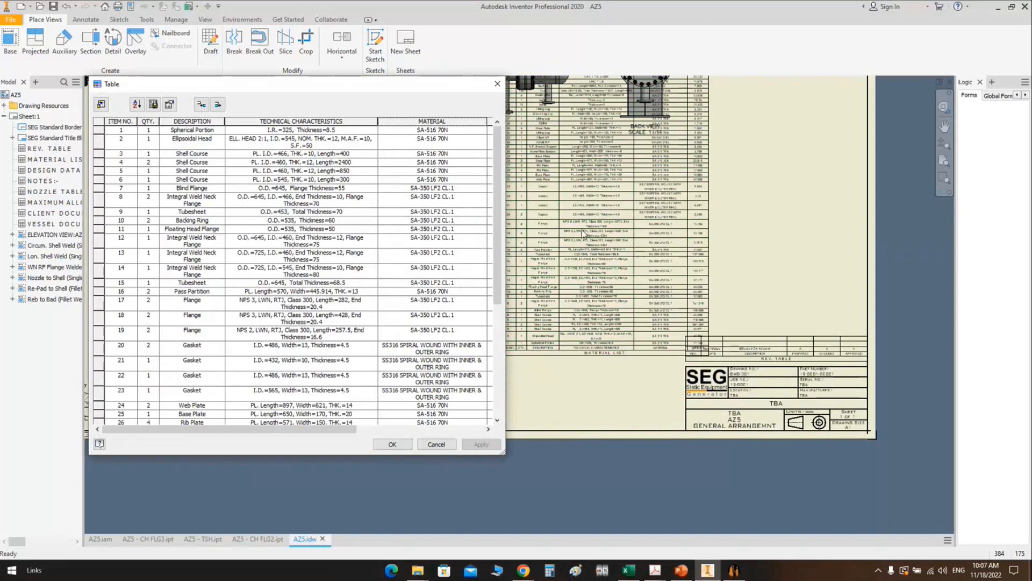
left_click(433, 121)
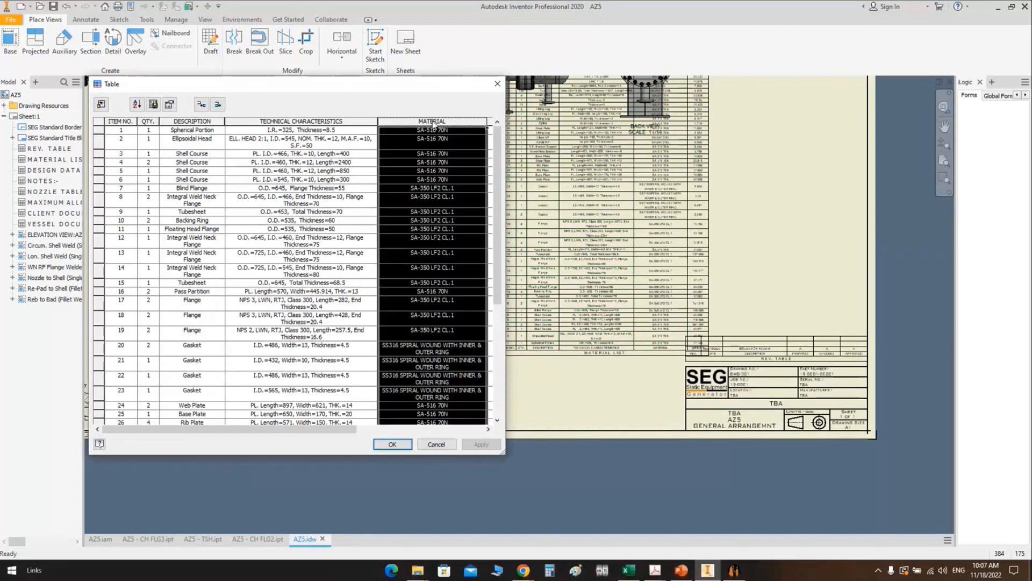
right_click(433, 122)
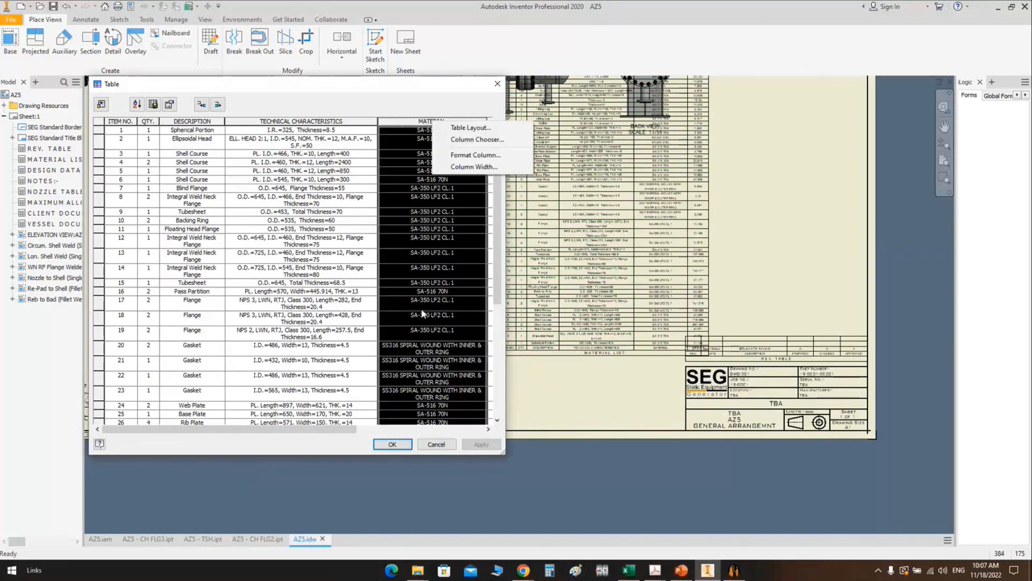
left_click(399, 446)
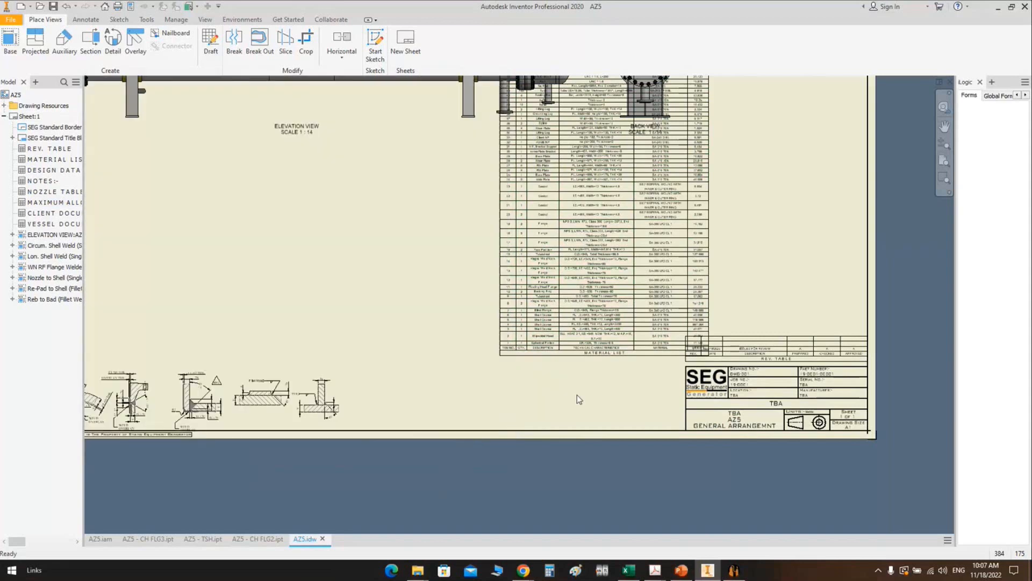
Step: Move the widened material list down and left so it rests on the sheet's lower border beside the title block
scroll(577, 399, "up", 3)
middle_click_drag(537, 352, 598, 223)
mouse_move(597, 220)
left_mouse_down()
mouse_move(545, 315)
mouse_move(543, 350)
left_mouse_up()
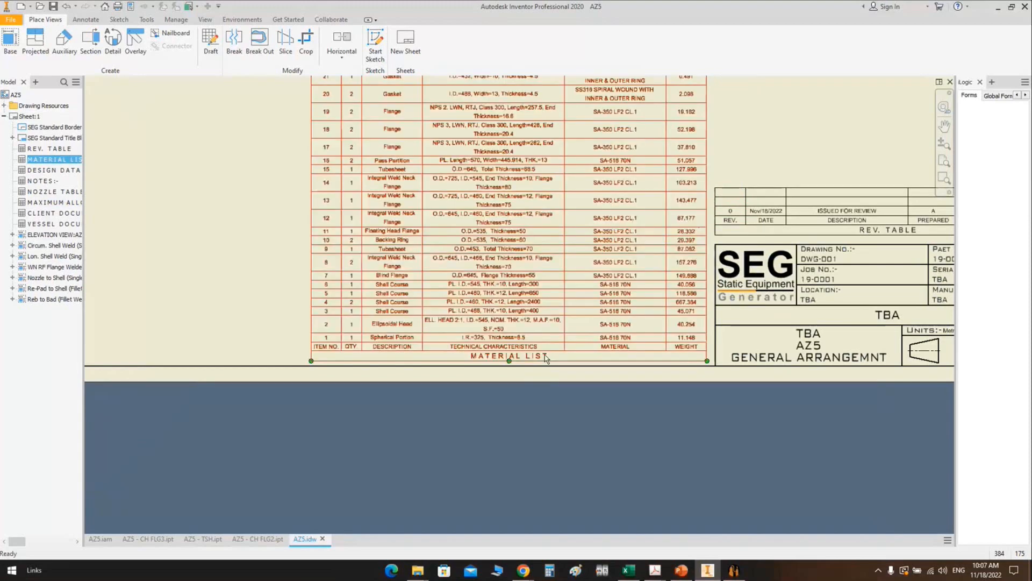
scroll(546, 359, "up", 3)
left_click_drag(521, 374, 521, 369)
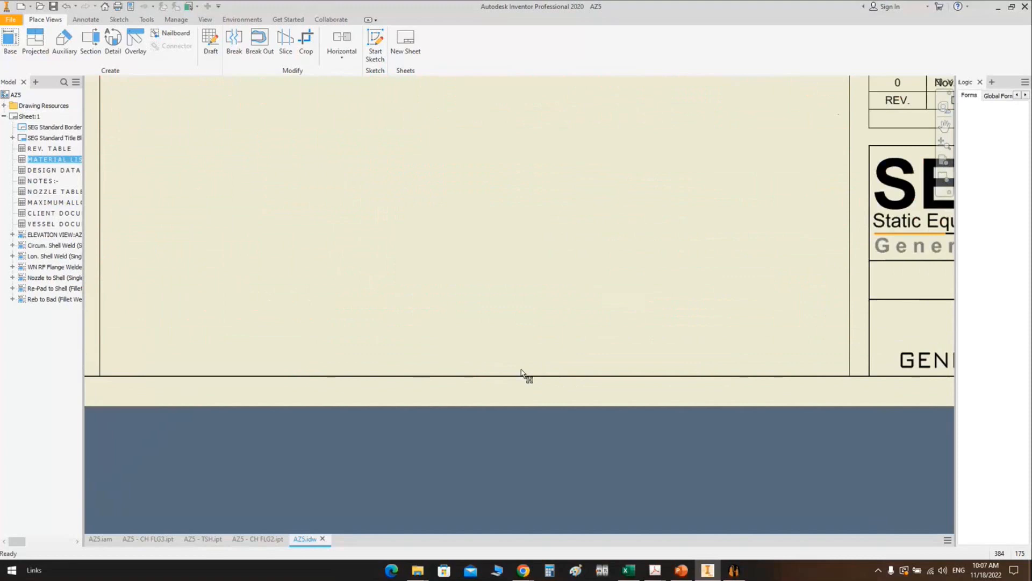
Step: Move the client document list and the vessel document list directly below the design data table, one under the other
scroll(521, 372, "down", 3)
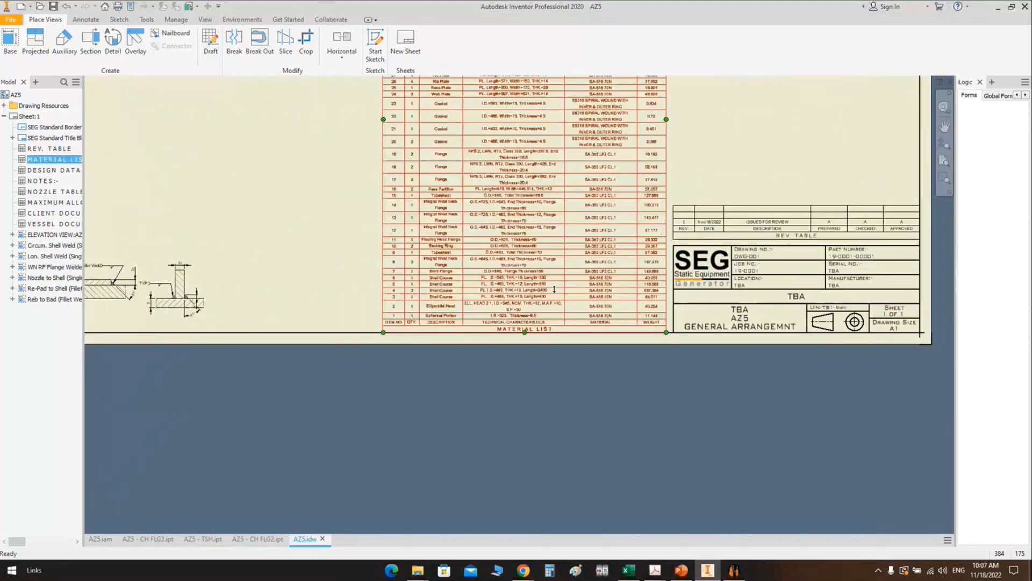
scroll(554, 289, "down", 3)
scroll(519, 246, "up", 3)
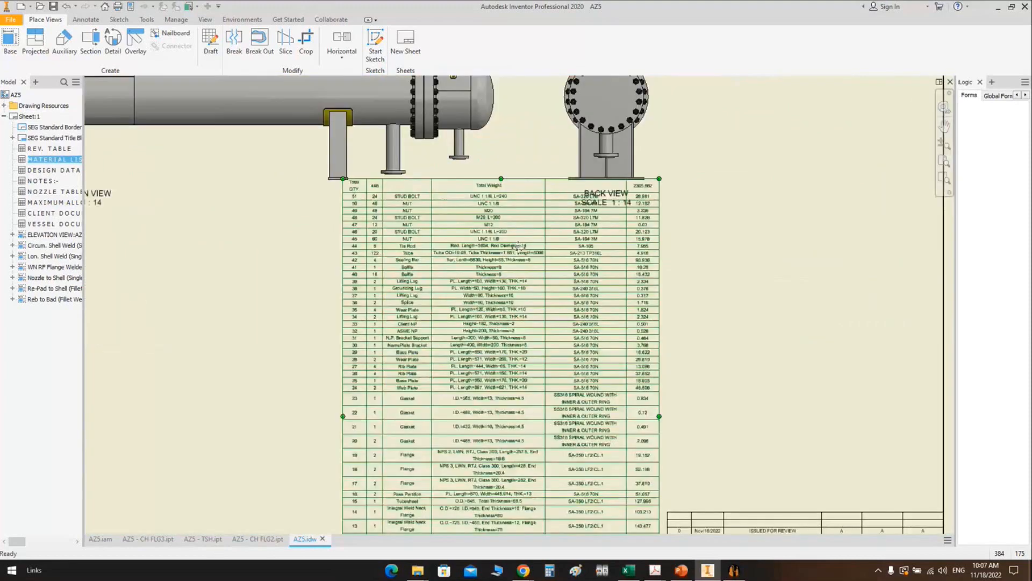
scroll(519, 246, "down", 3)
scroll(497, 158, "up", 4)
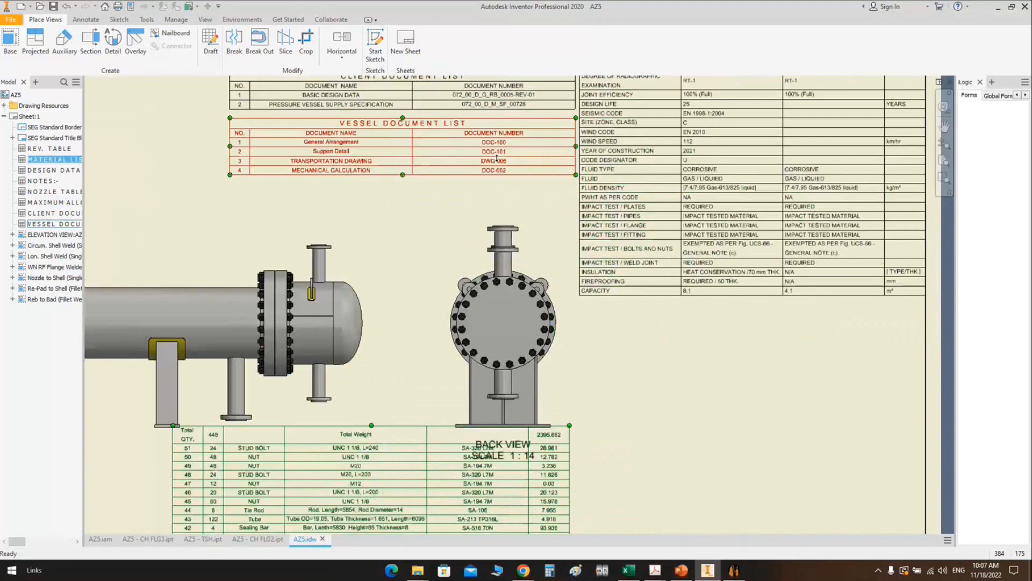
scroll(393, 161, "down", 3)
scroll(408, 138, "up", 4)
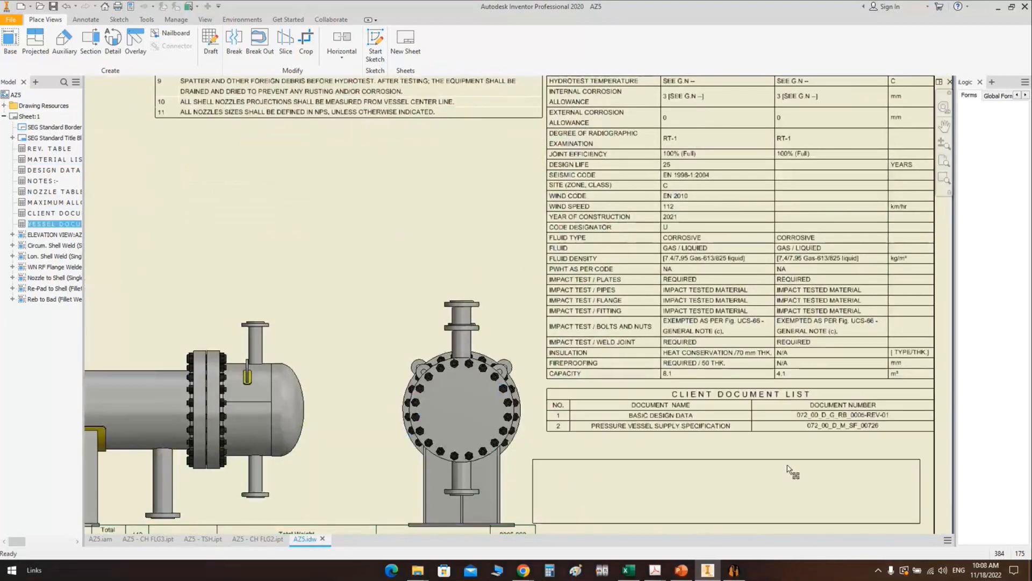
left_click_drag(783, 467, 798, 448)
Step: Move the notes table from beside the design data table to directly below the vessel document list
scroll(597, 244, "up", 3)
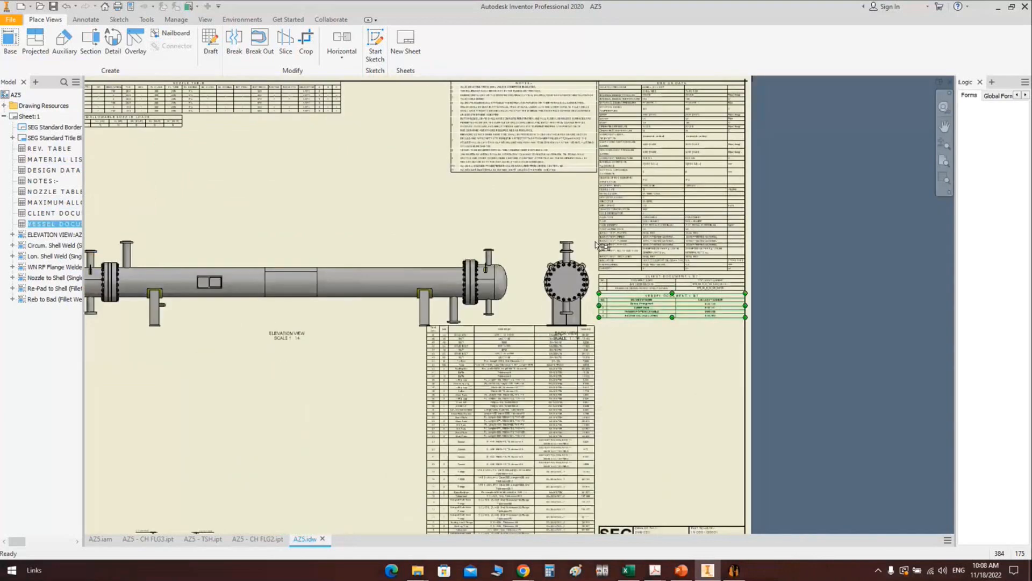
scroll(552, 202, "down", 2)
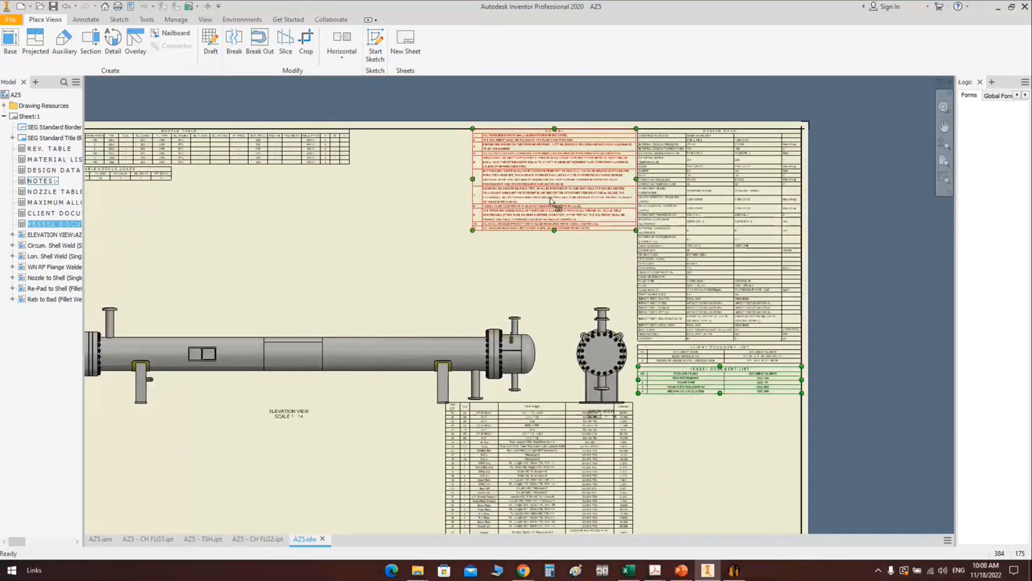
middle_click_drag(552, 202, 534, 175)
left_click_drag(531, 116, 695, 390)
scroll(420, 323, "down", 4)
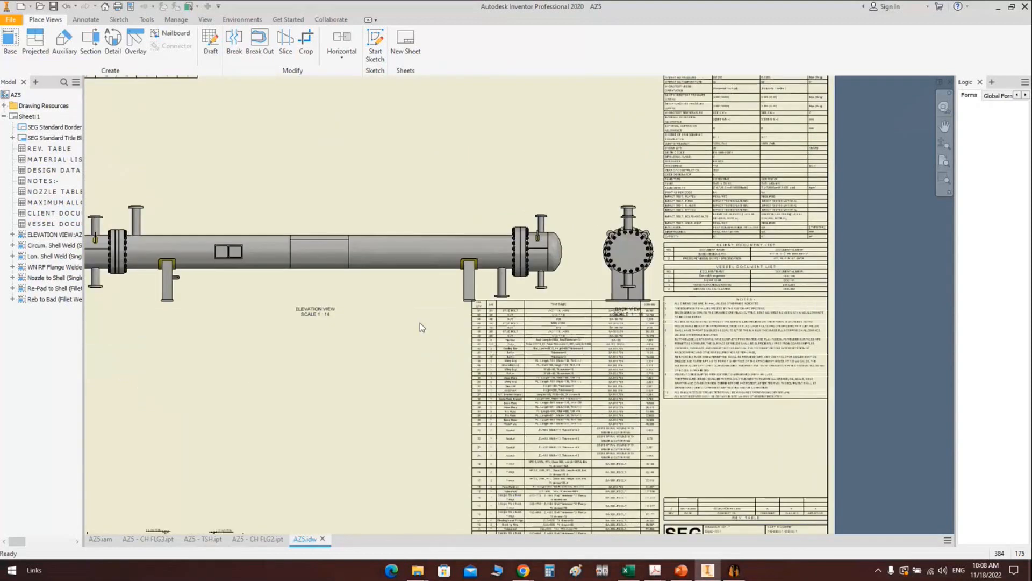
Step: Switch to Static Equipment Generator and open AZ5's drawing settings for view orientation and scale
scroll(398, 289, "up", 2)
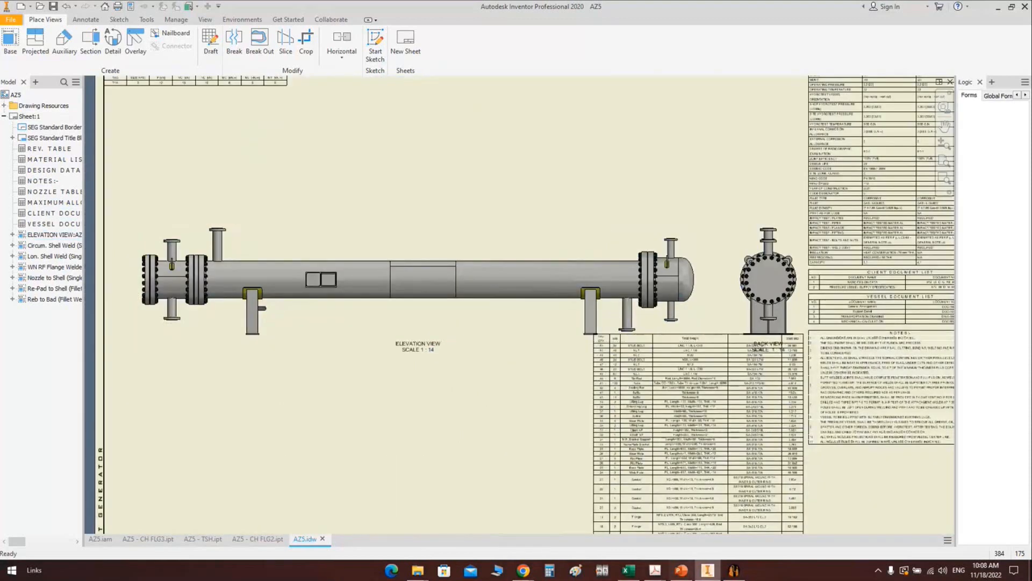
left_click(741, 572)
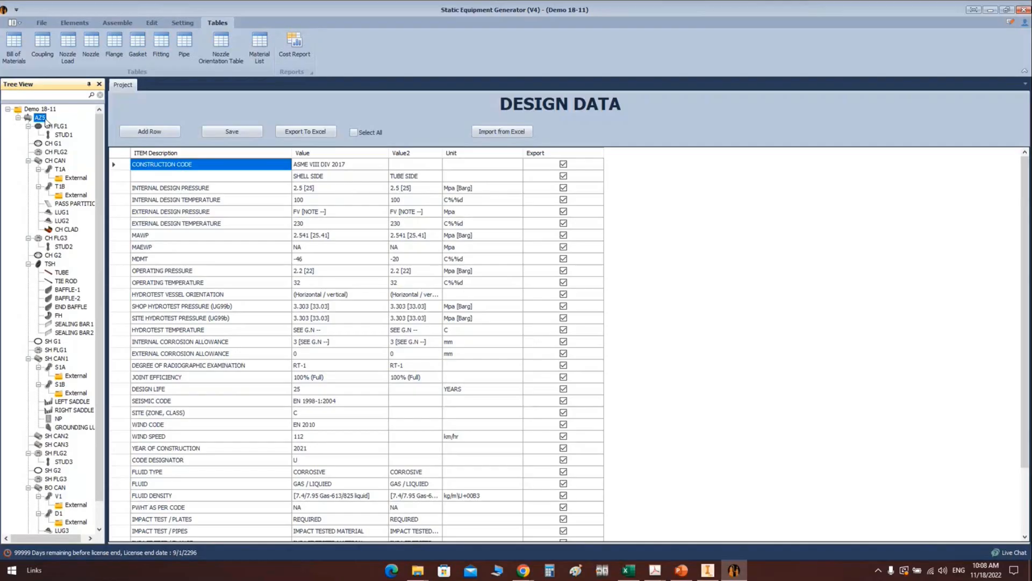
right_click(41, 118)
mouse_move(107, 157)
left_click(216, 149)
left_click(432, 204)
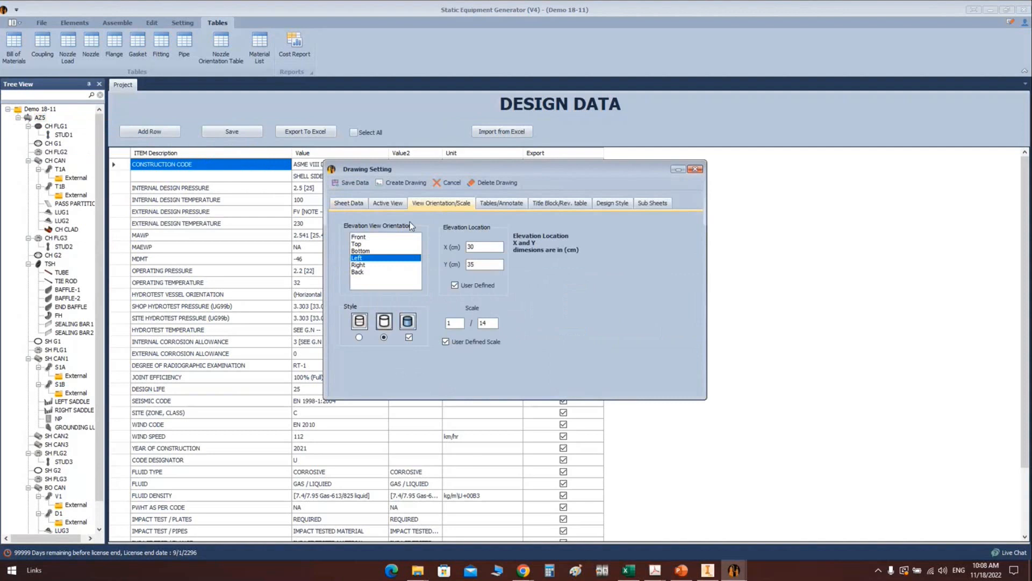
Step: Set the elevation view's X location to 34 cm, checking the current layout on the Inventor sheet
double_click(479, 249)
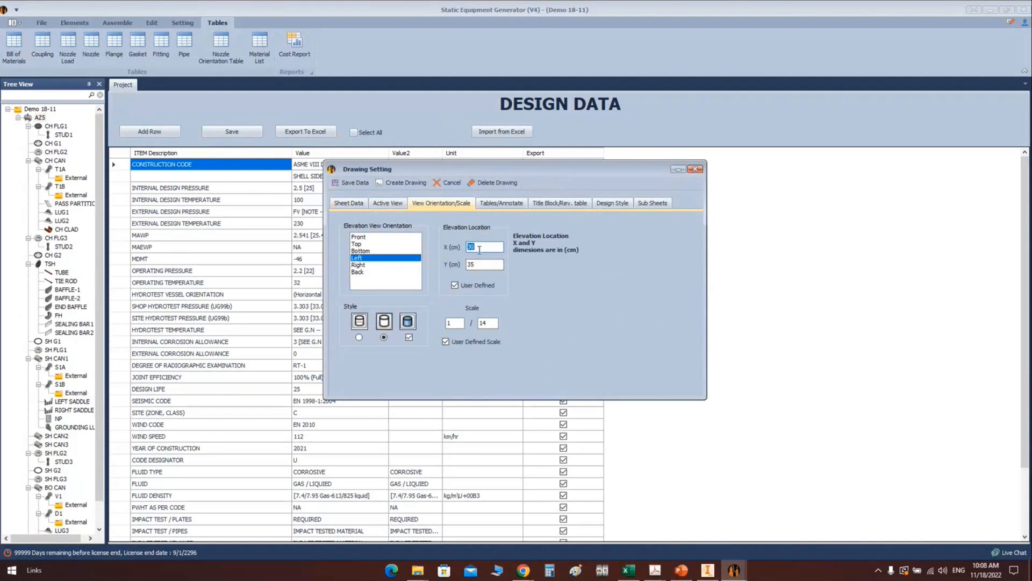
left_click(714, 576)
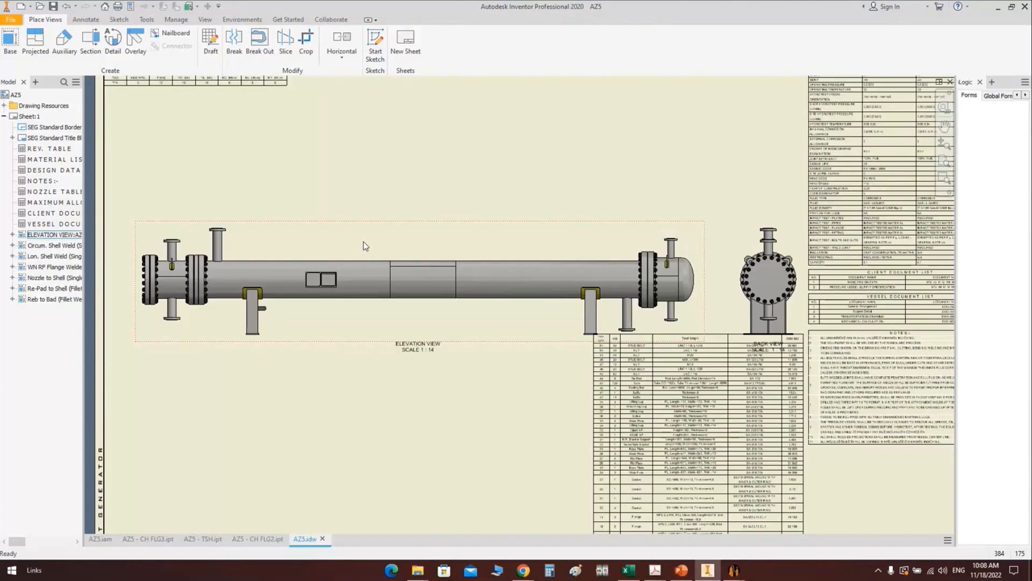
scroll(344, 247, "down", 3)
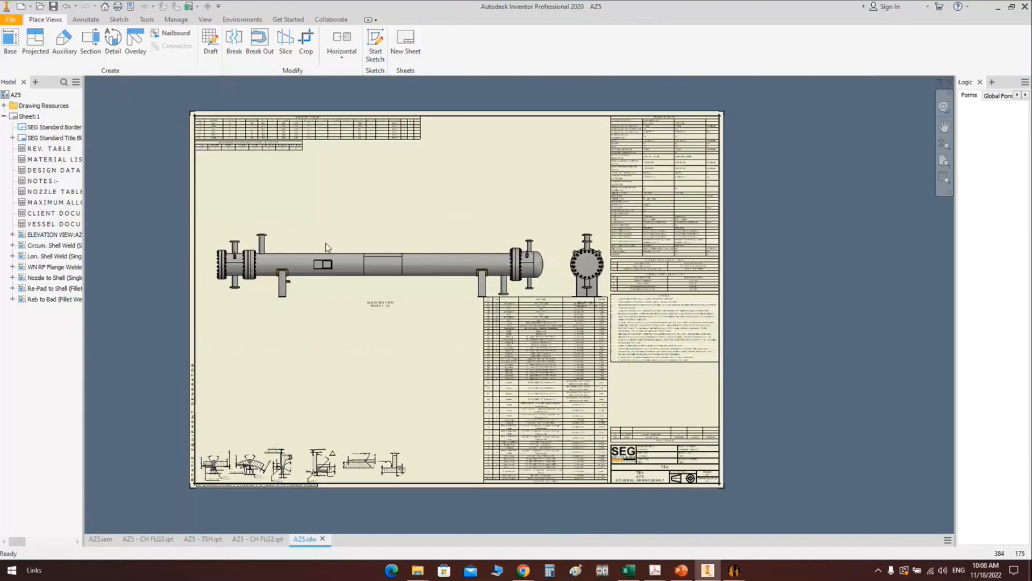
scroll(194, 435, "up", 3)
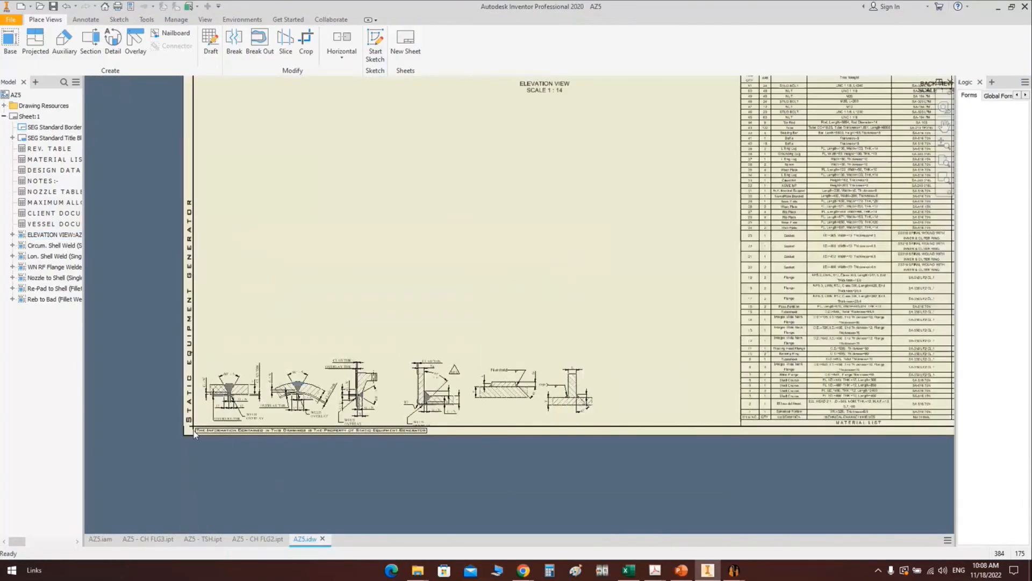
scroll(675, 531, "down", 3)
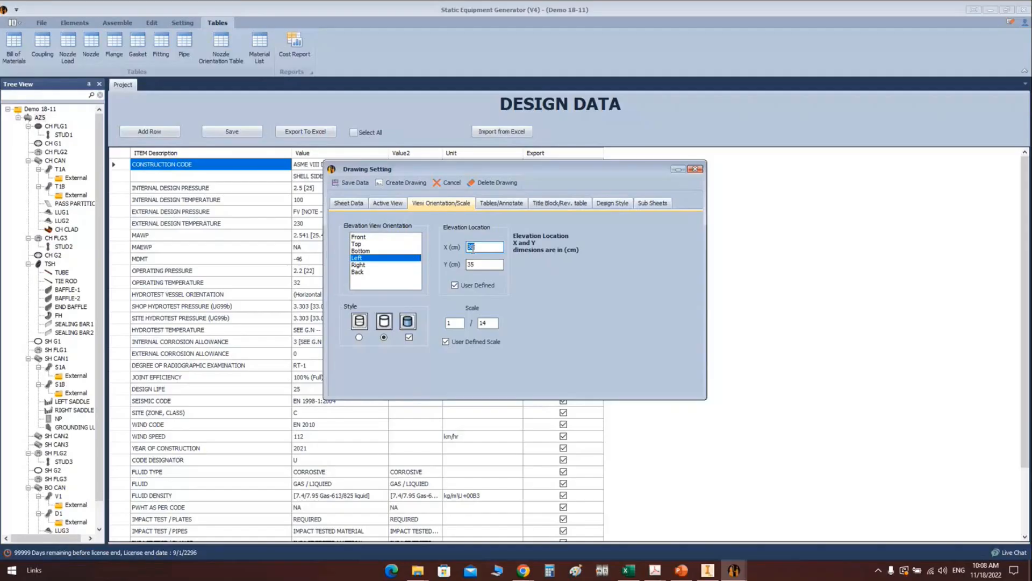
type("34")
left_click(707, 570)
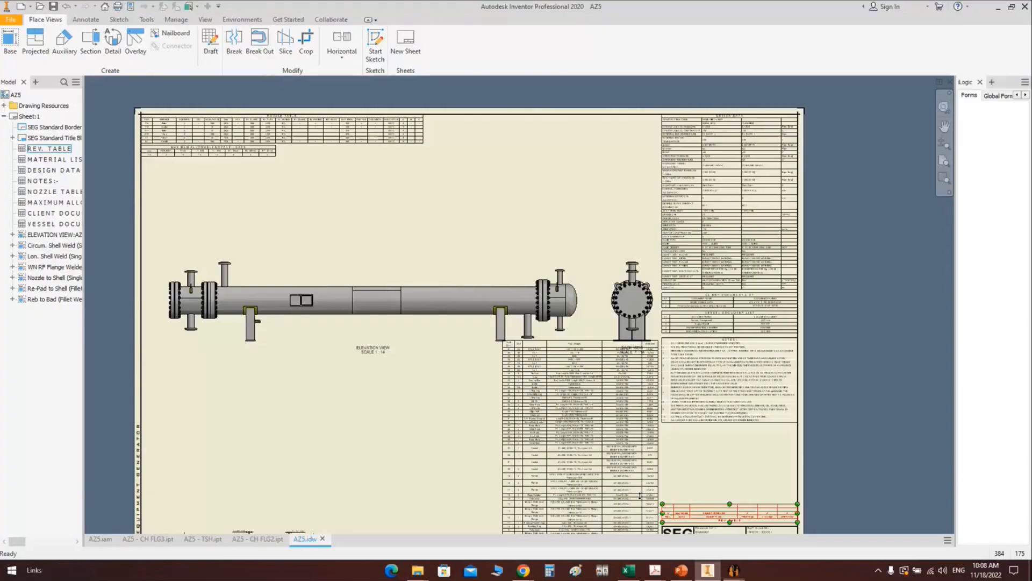
mouse_move(734, 569)
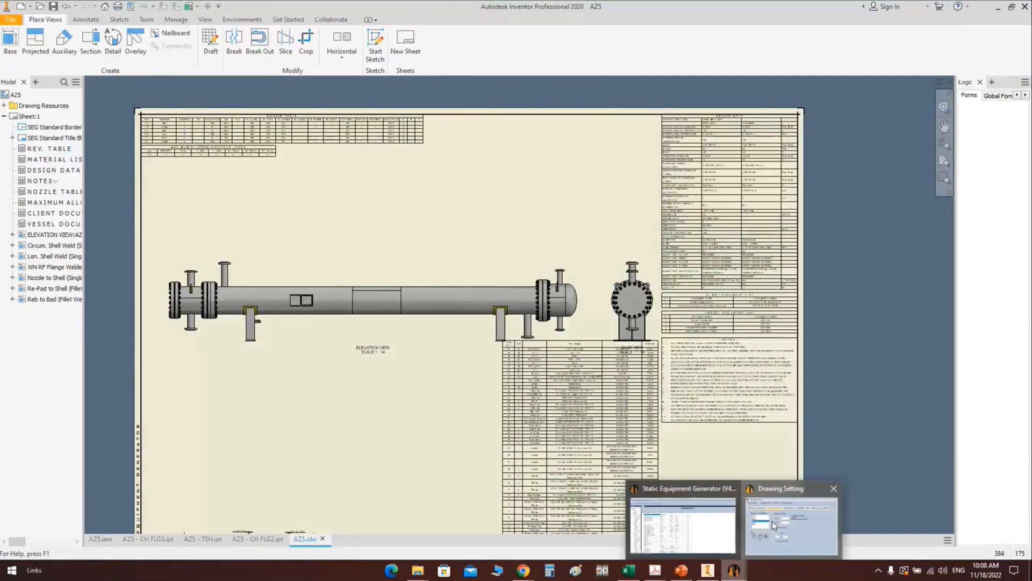
left_click(774, 525)
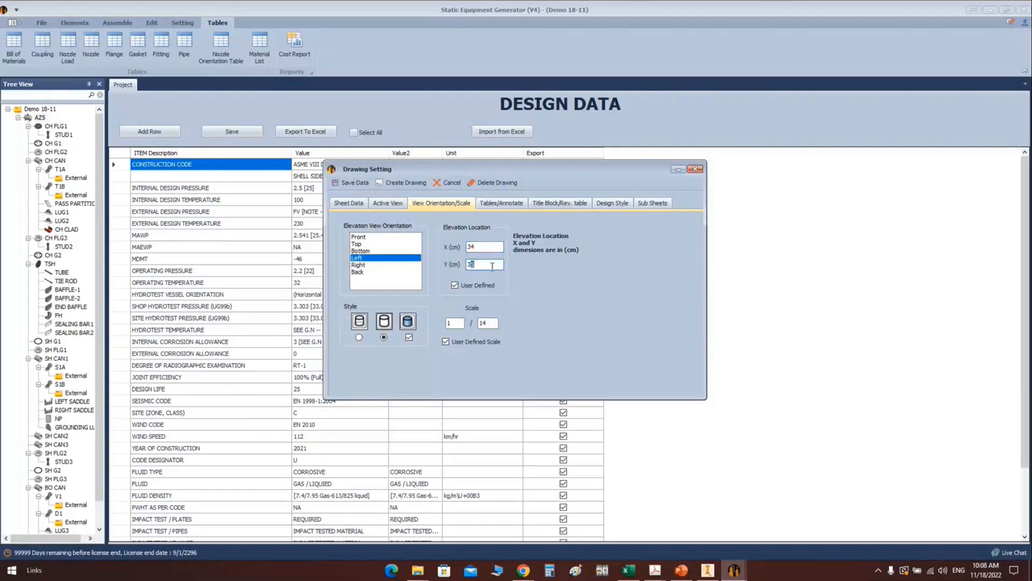
Step: Set the spacing between the elevation and right side views to 2 cm and create the drawing
left_click(388, 203)
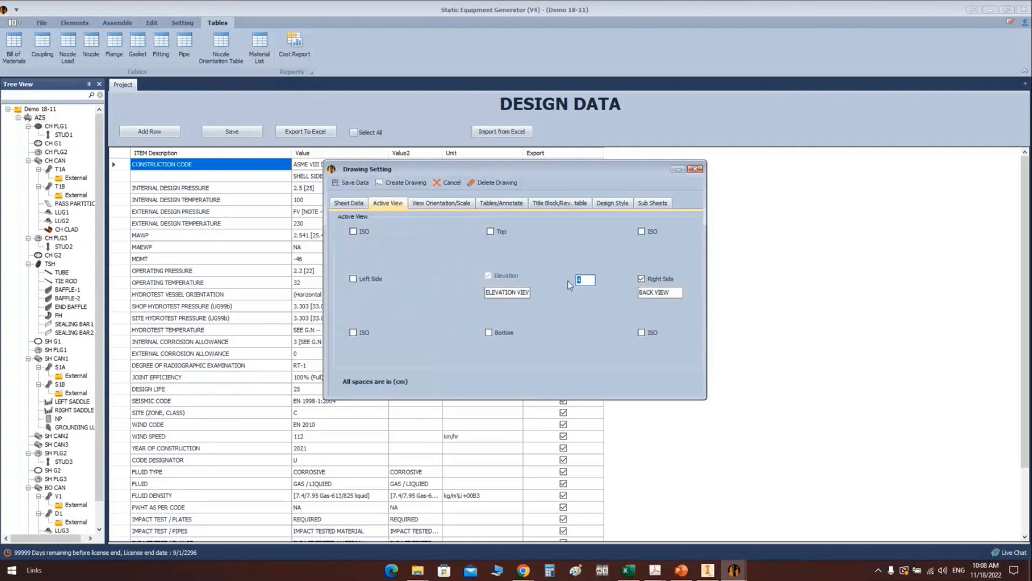
left_click(393, 184)
left_click(708, 572)
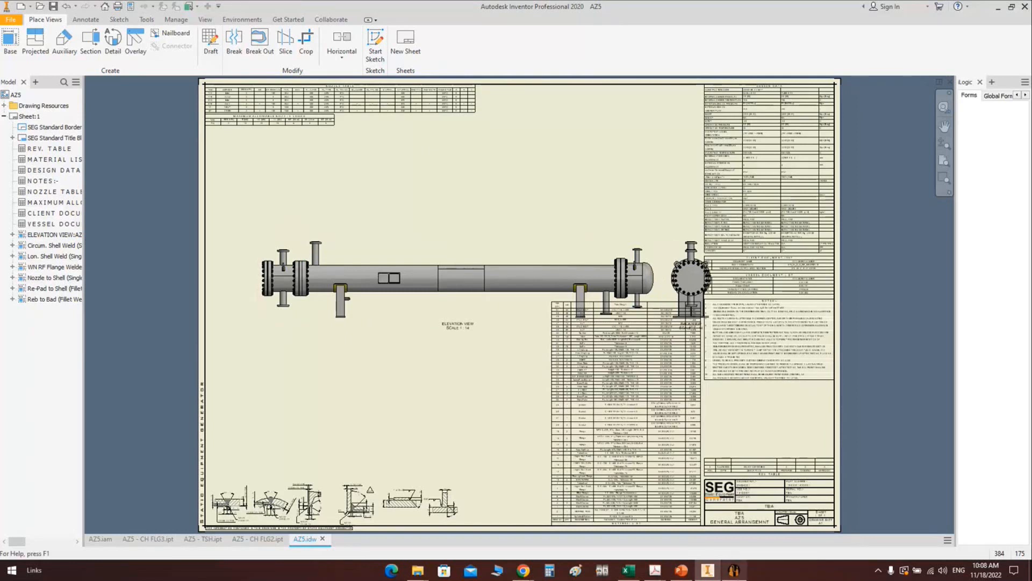
Step: Reopen AZ5's drawing settings, set the elevation location to X 30 cm and Y 38 cm, and recreate the drawing
left_click(733, 571)
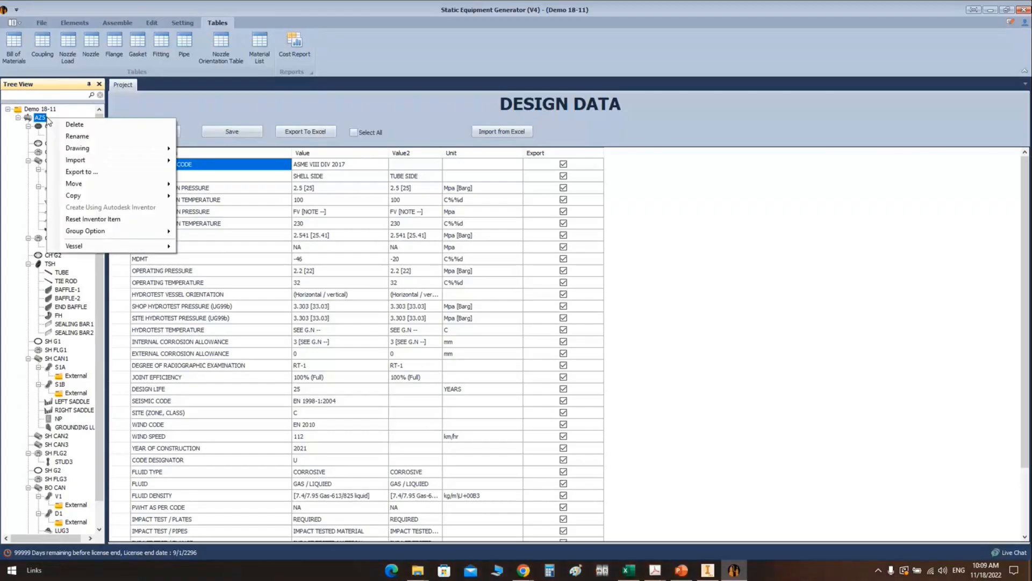
mouse_move(161, 148)
left_click(215, 149)
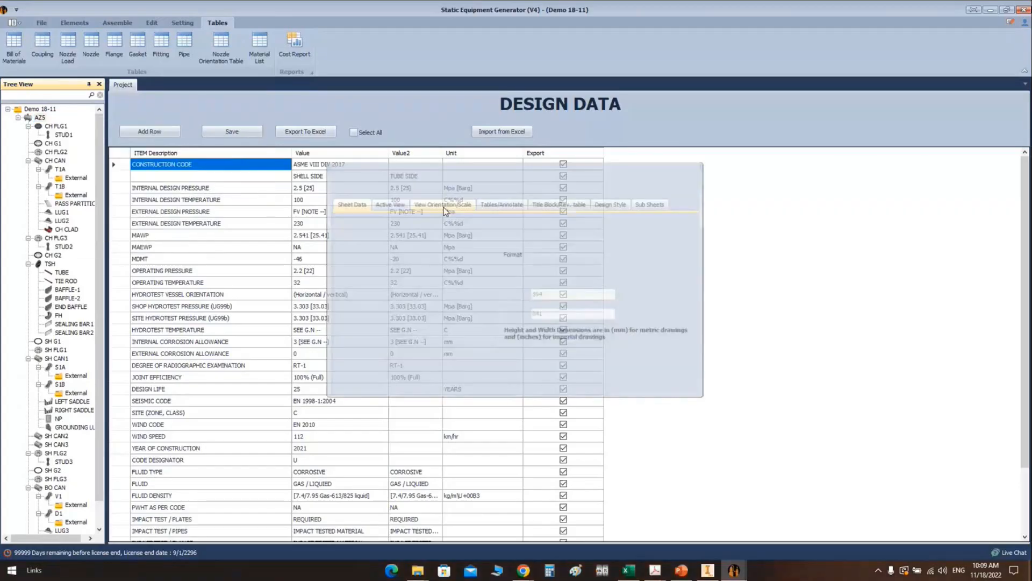
left_click(472, 247)
mouse_move(471, 250)
left_mouse_down()
mouse_move(495, 249)
mouse_move(486, 264)
left_mouse_up()
type("0")
left_click(484, 264)
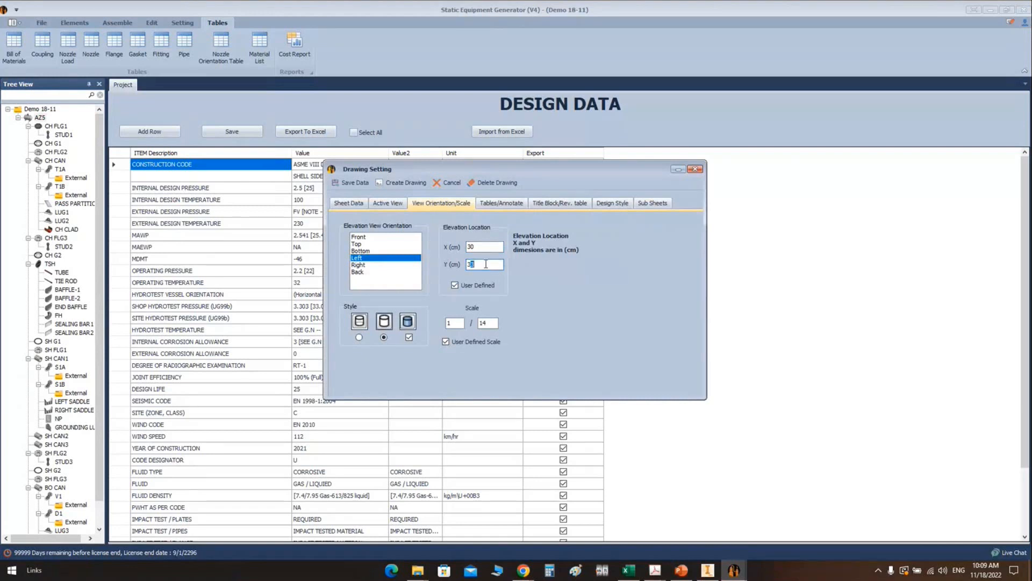
key("BackSpace")
key("BackSpace")
left_click(388, 204)
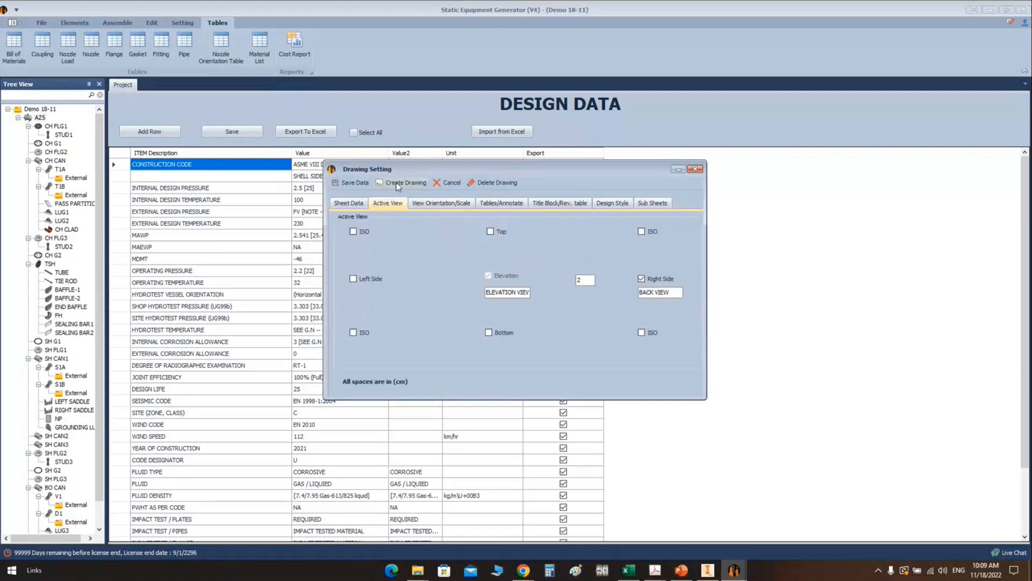
left_click(397, 182)
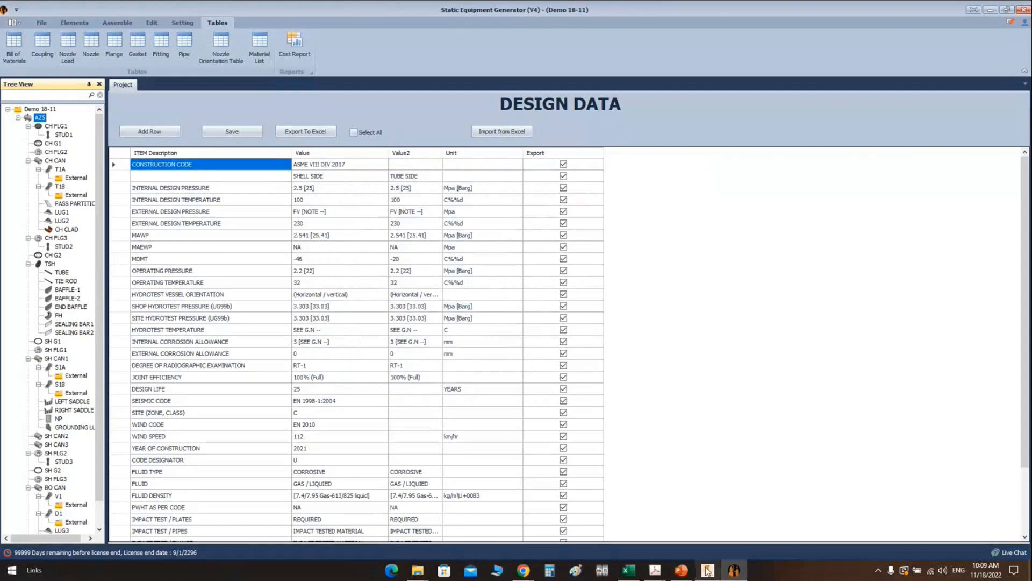
left_click(707, 572)
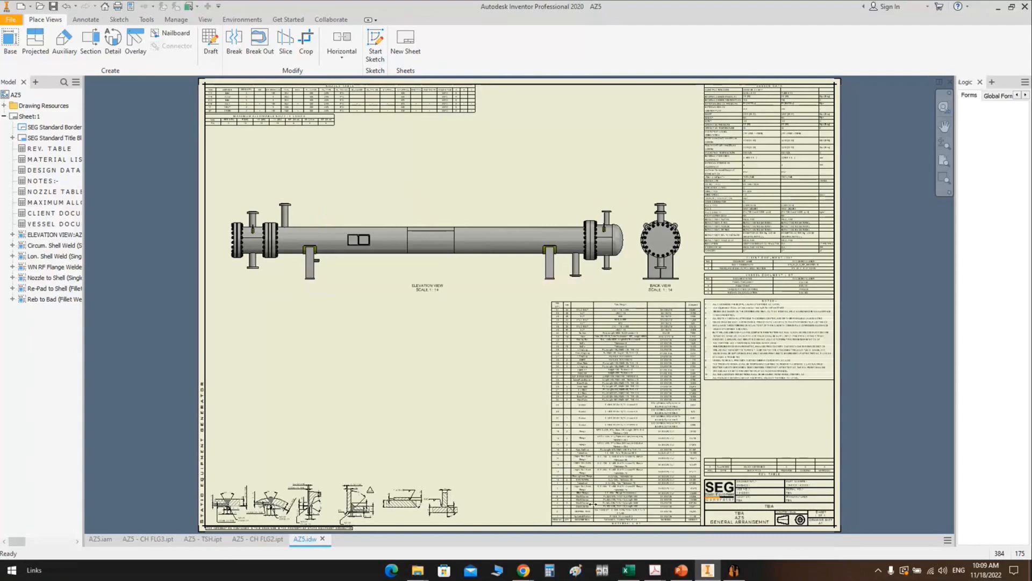
Step: Set the elevation view's Y location to 41 cm in AZ5's drawing settings and recreate the drawing
left_click(734, 571)
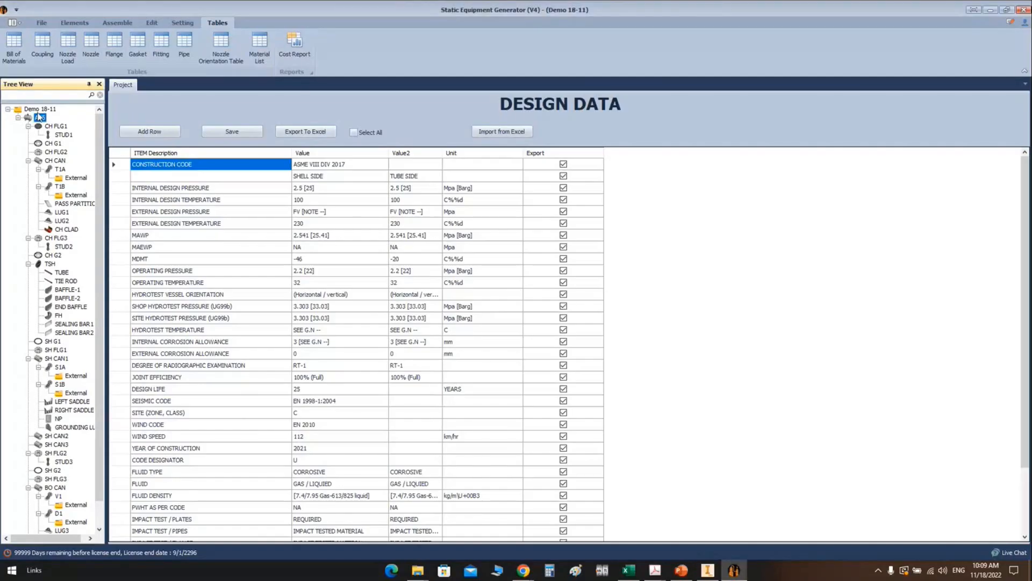
right_click(39, 117)
mouse_move(137, 149)
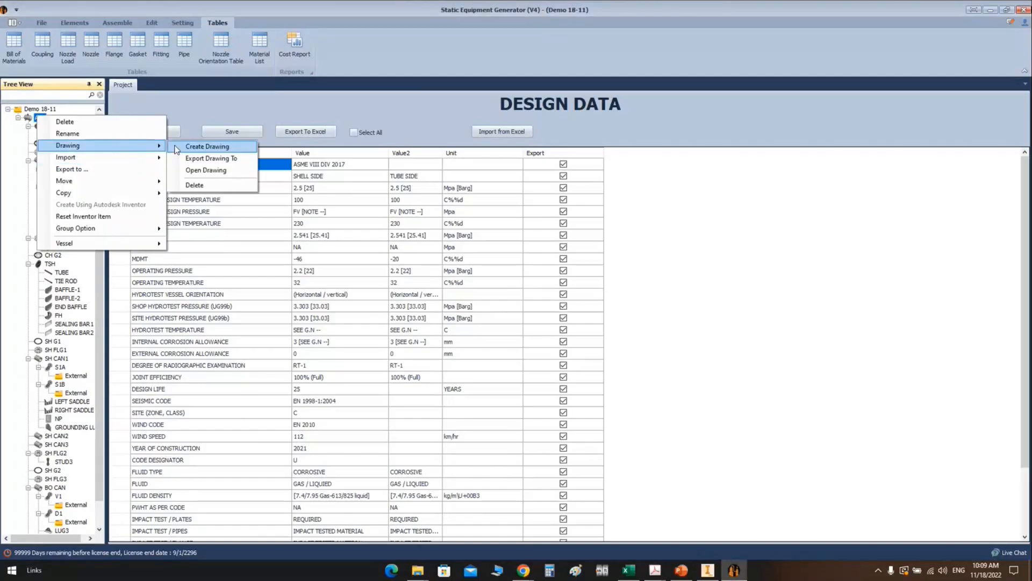
left_click(207, 147)
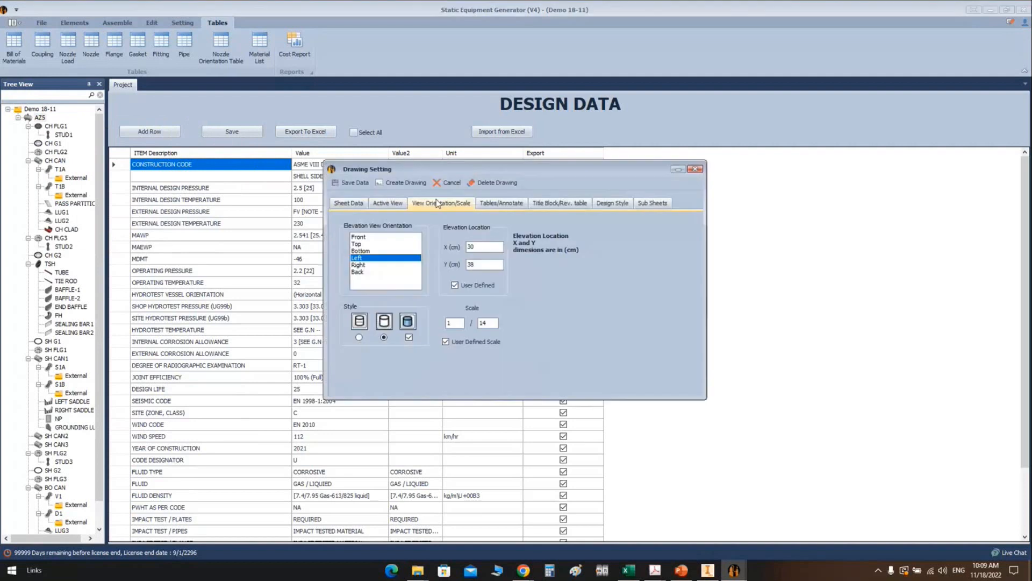
double_click(477, 264)
type("41")
left_click(391, 187)
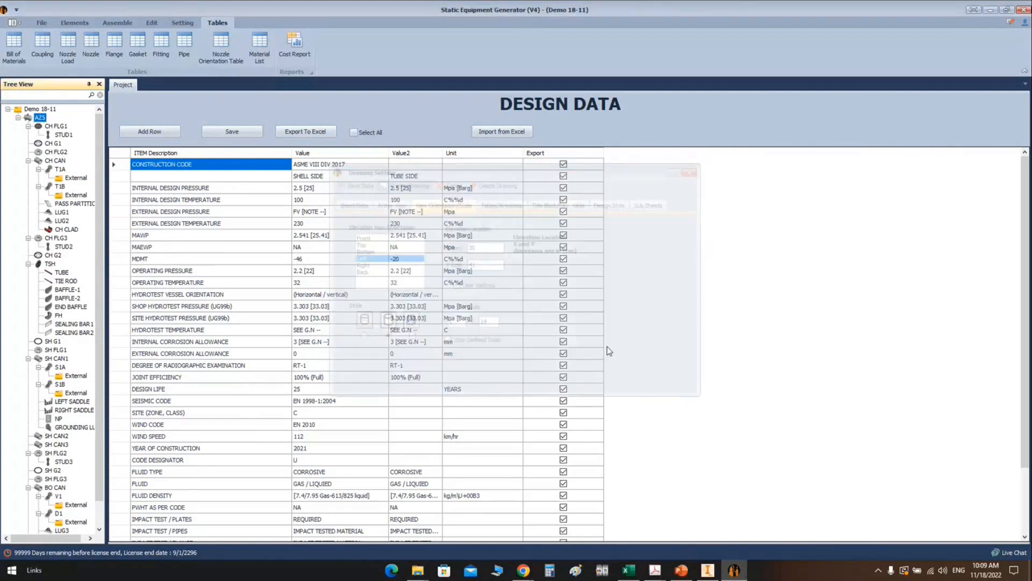
left_click(708, 570)
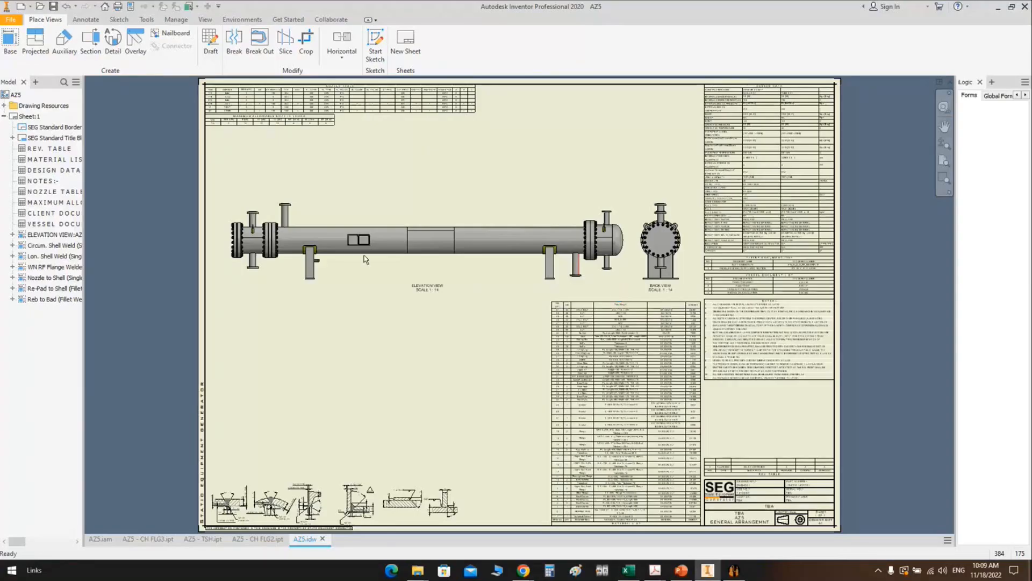
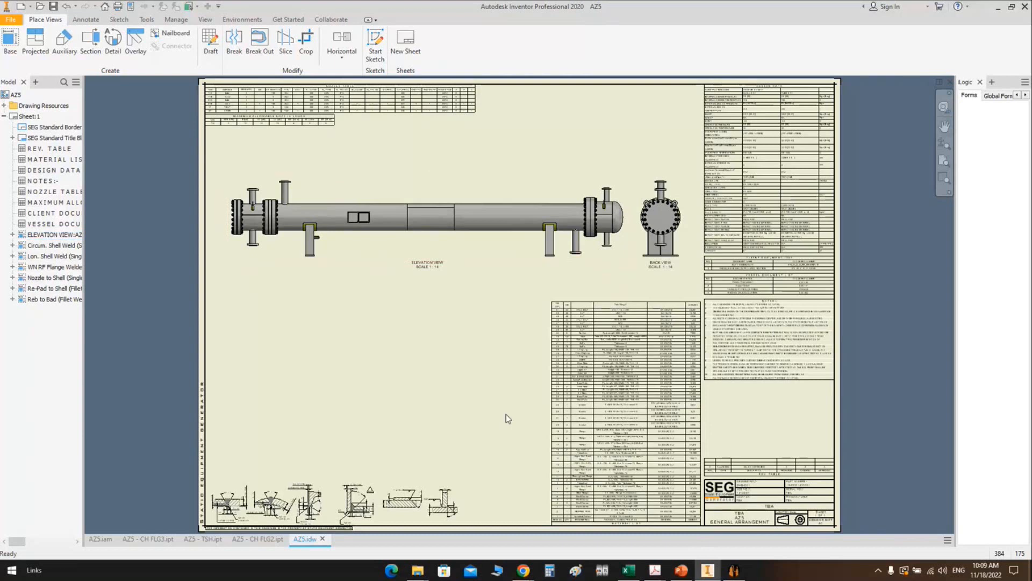
Step: Reopen AZ5's drawing settings, turn off the shaded style, choose the hidden-line style for the views, and recreate the drawing
left_click(733, 570)
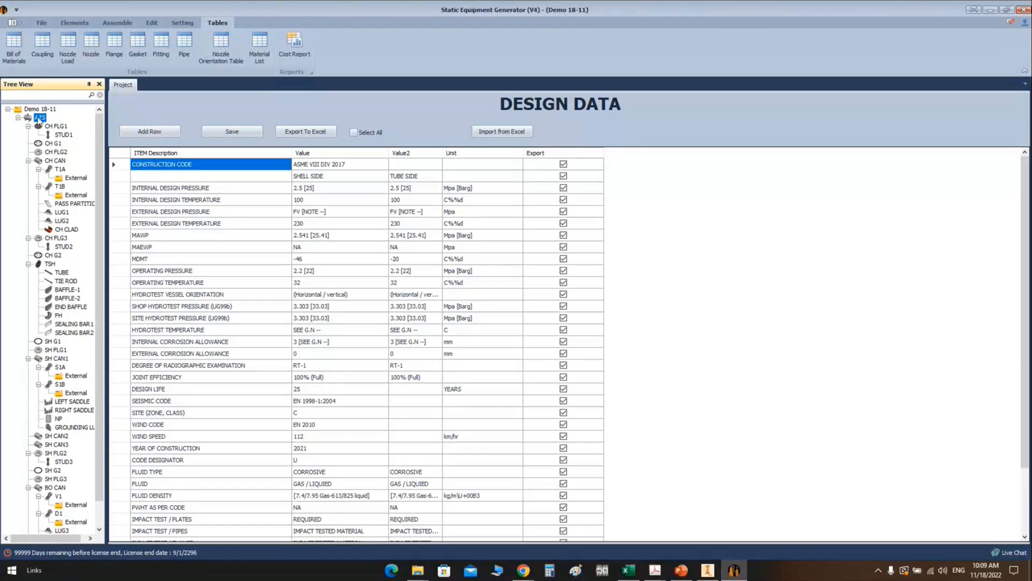
right_click(40, 117)
mouse_move(89, 152)
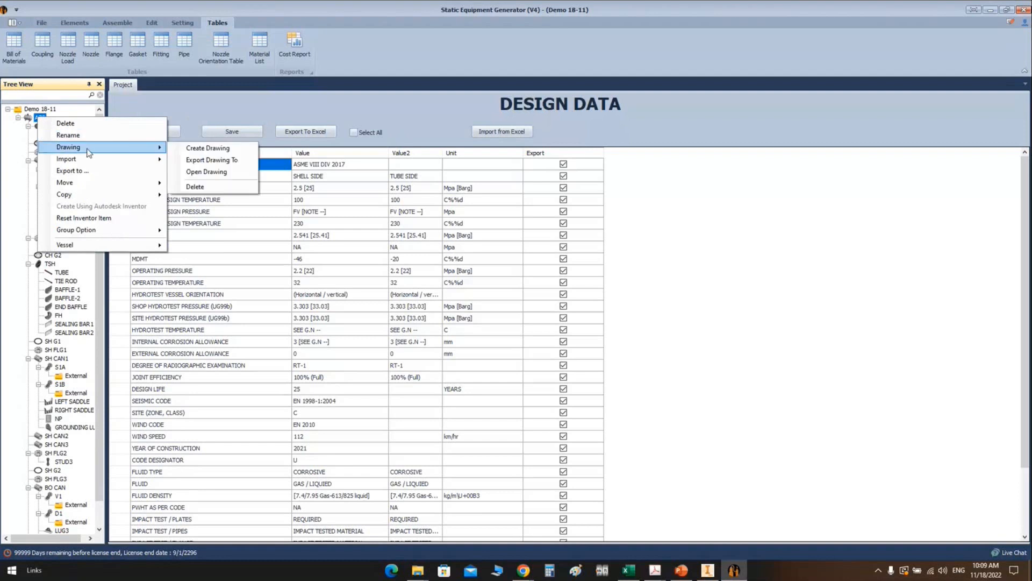
left_click(216, 151)
left_click(460, 207)
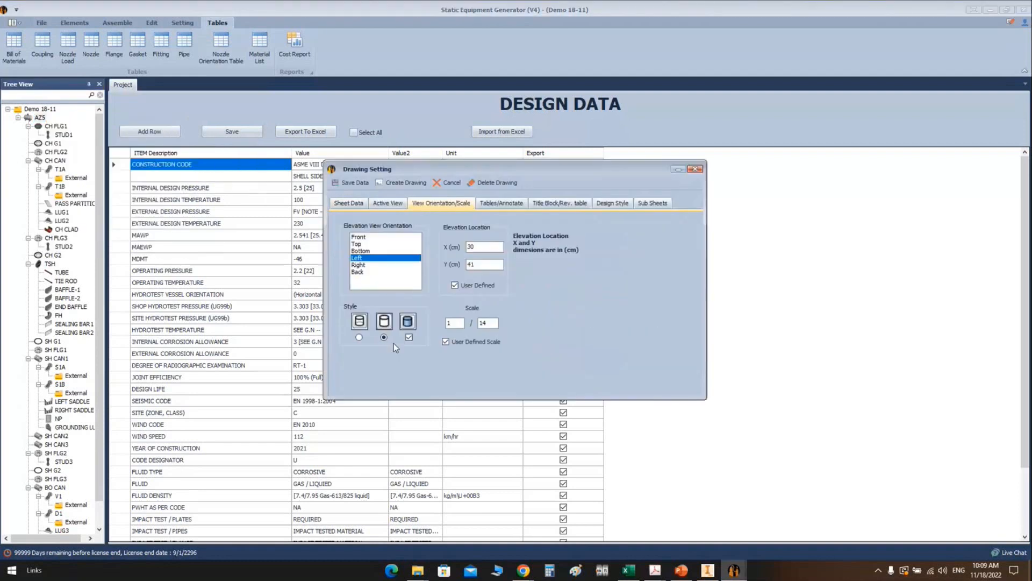
left_click(409, 338)
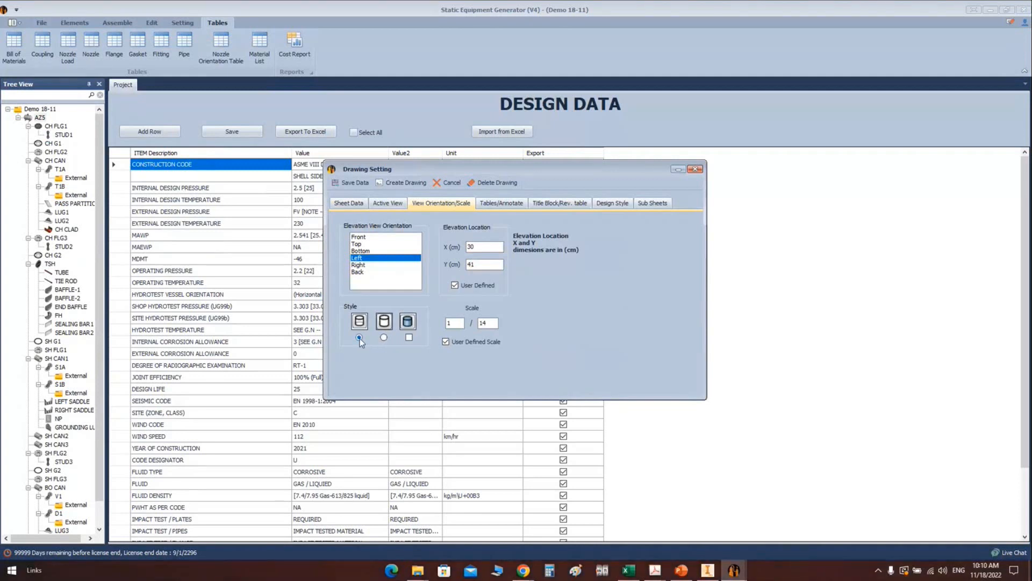
left_click(389, 185)
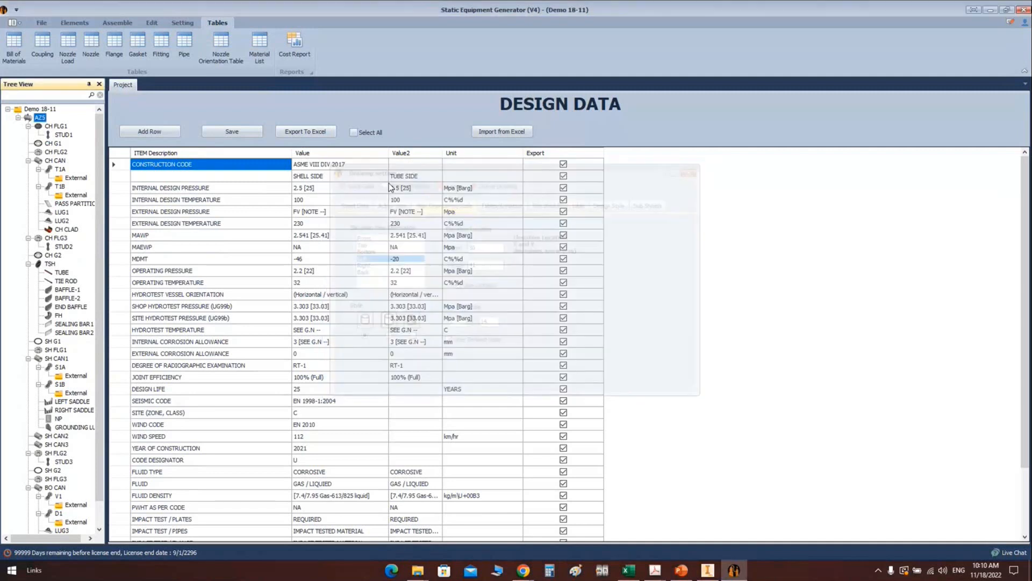
Step: Switch to Inventor and examine the hidden-line display of the elevation and back views on the recreated sheet
left_click(708, 570)
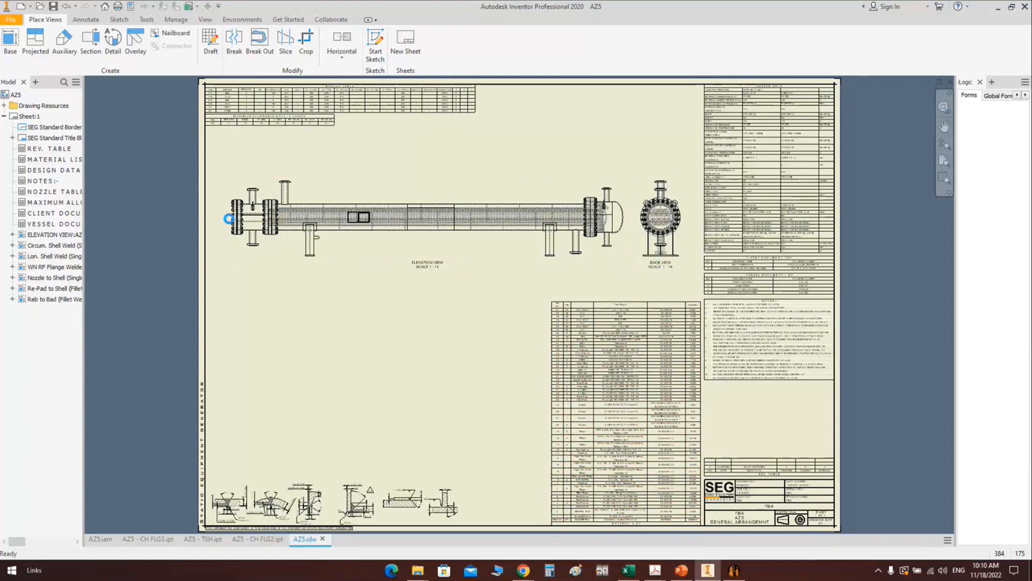
scroll(264, 215, "up", 3)
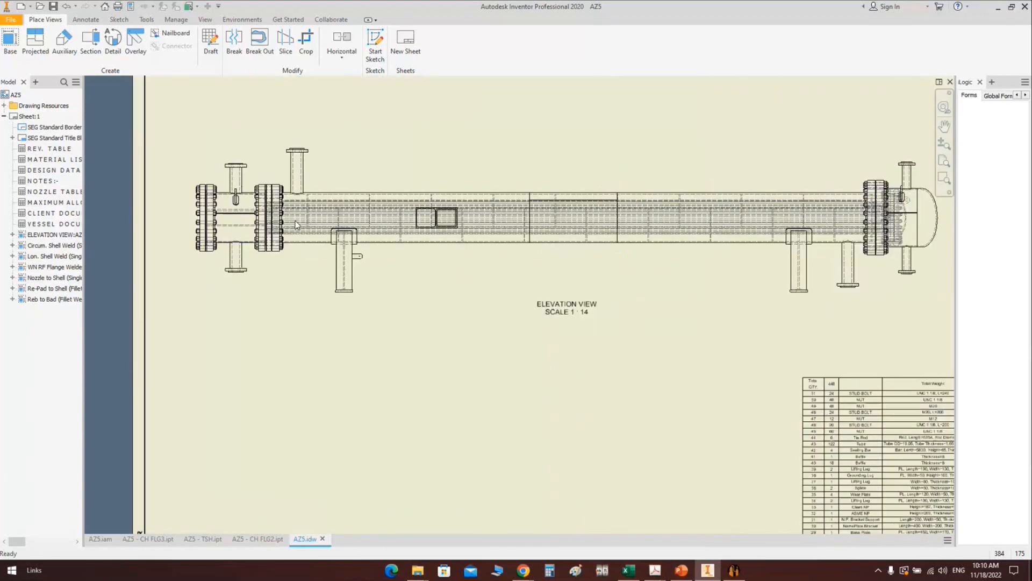
scroll(296, 225, "up", 5)
scroll(311, 210, "down", 4)
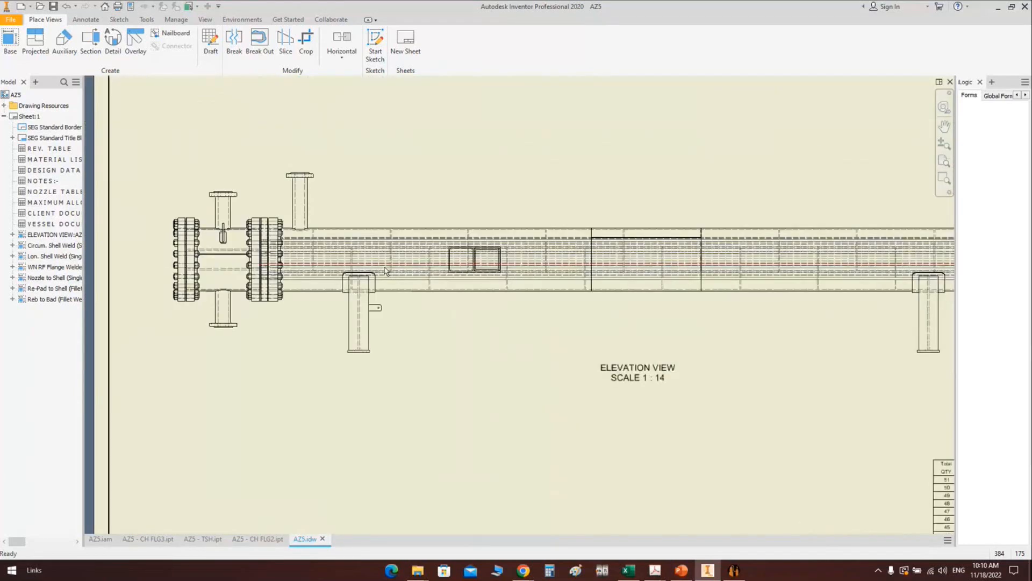
middle_click_drag(385, 271, 332, 204)
scroll(409, 226, "down", 2)
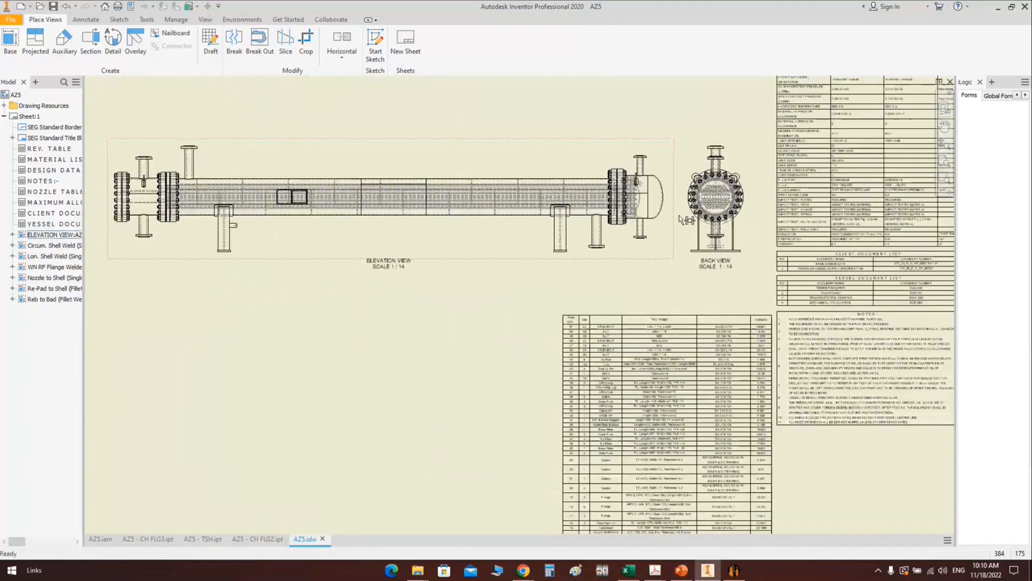
middle_click(679, 215)
middle_click(679, 215)
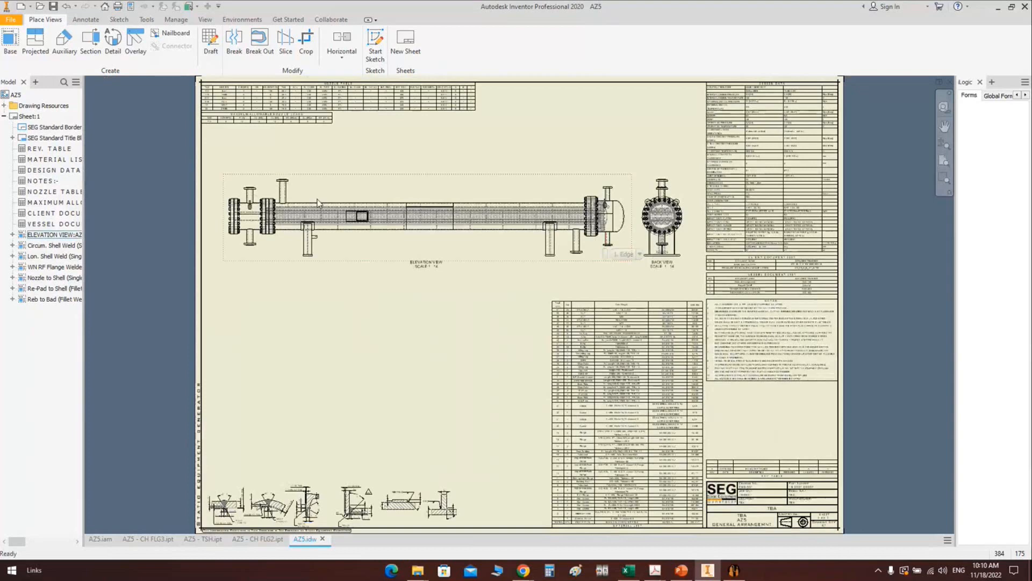
Step: Add a centerline bisector between the channel's edges in the elevation view and extend it along the whole exchanger
left_click(86, 21)
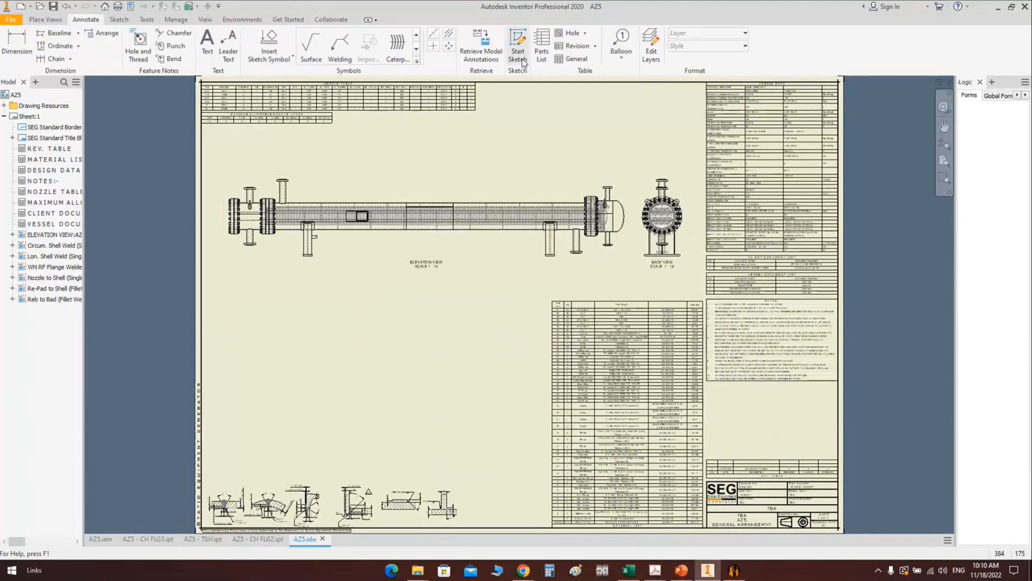
left_click(450, 35)
scroll(235, 216, "up", 5)
scroll(335, 185, "up", 3)
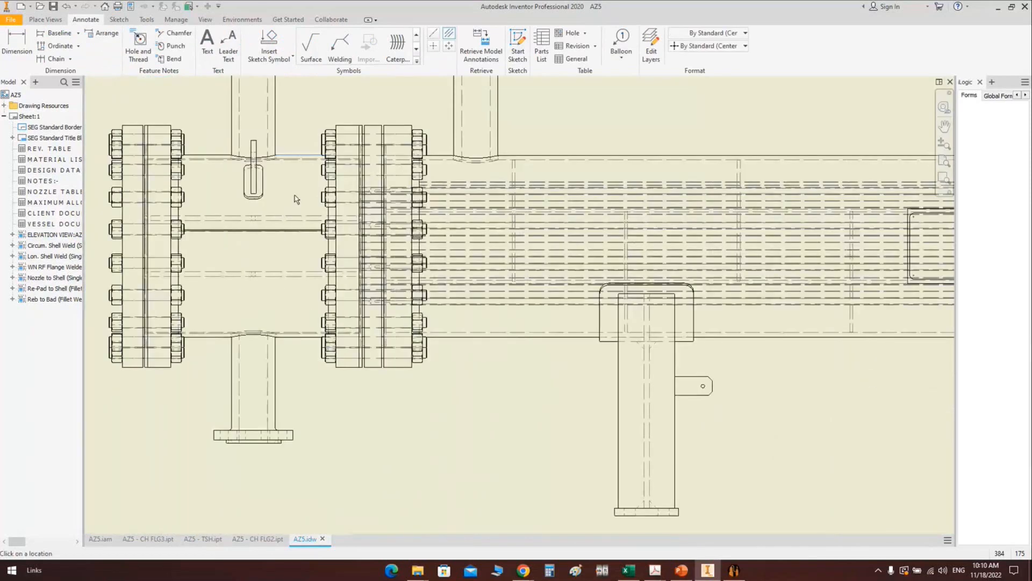
scroll(305, 308, "down", 2)
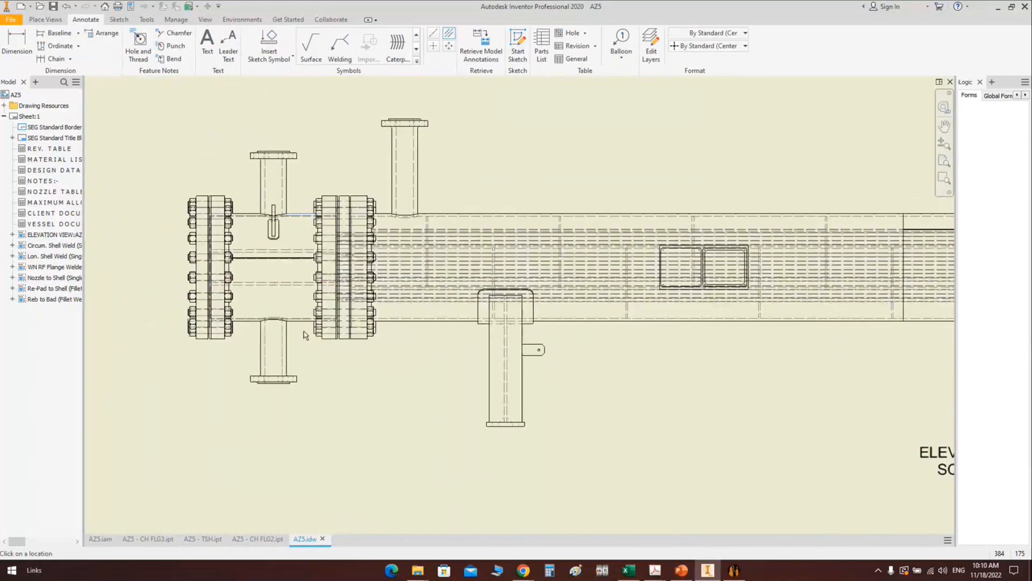
scroll(304, 334, "up", 3)
scroll(289, 295, "down", 2)
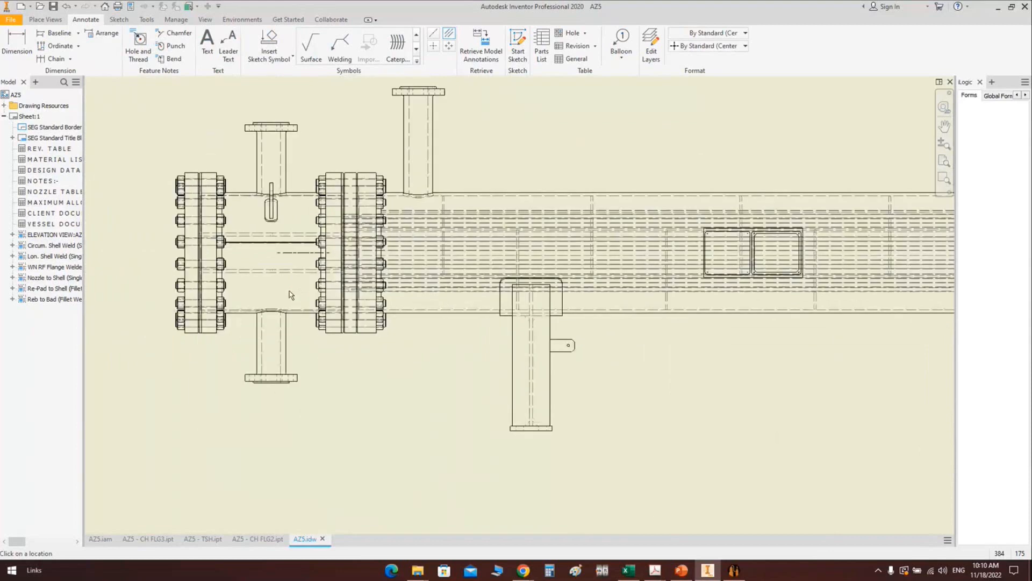
middle_click_drag(227, 269, 275, 269)
scroll(192, 326, "down", 4)
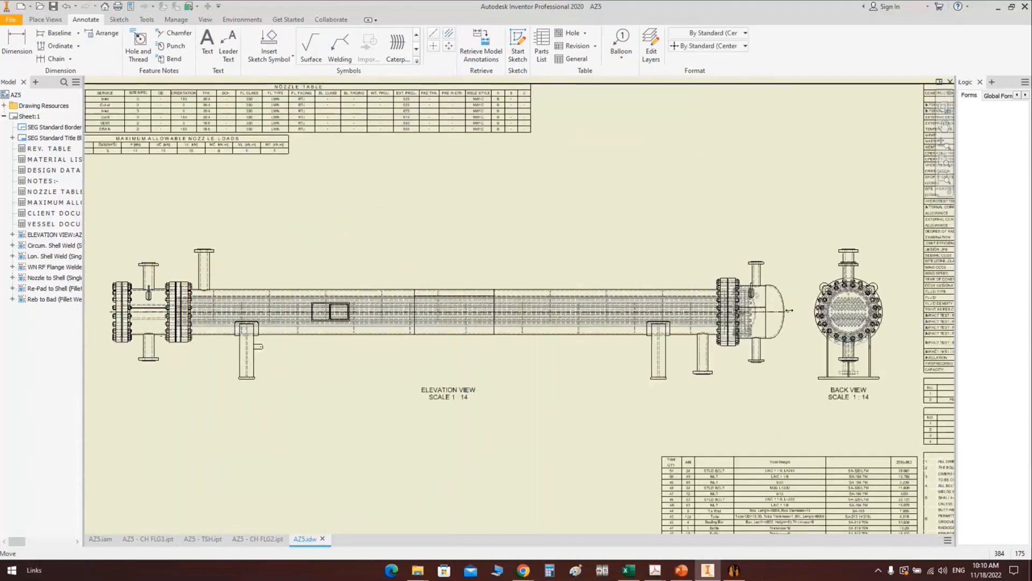
Step: Place a center mark on the back view's shell circle and extend its vertical line down past the saddle base
left_click(433, 48)
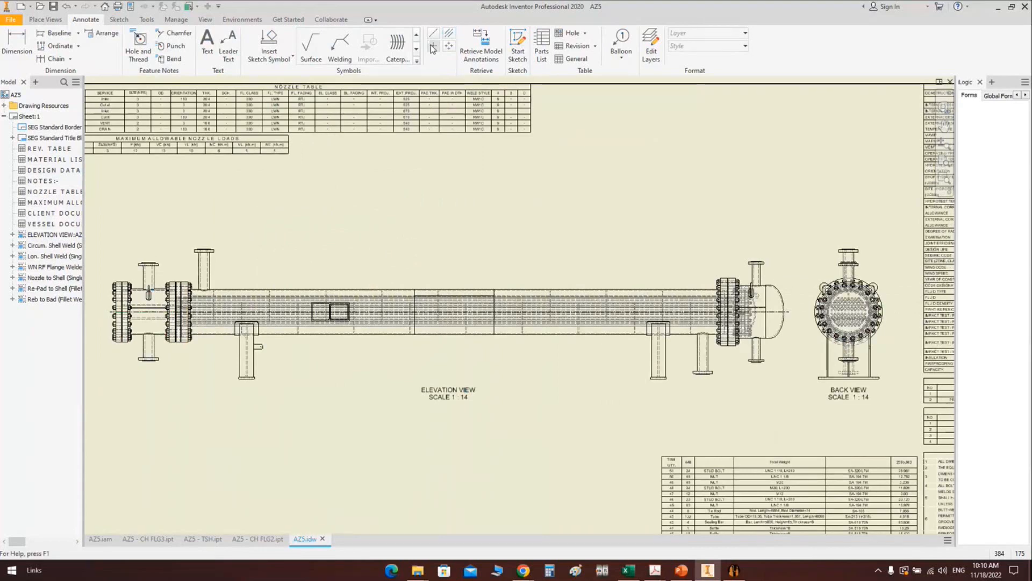
scroll(893, 326, "up", 3)
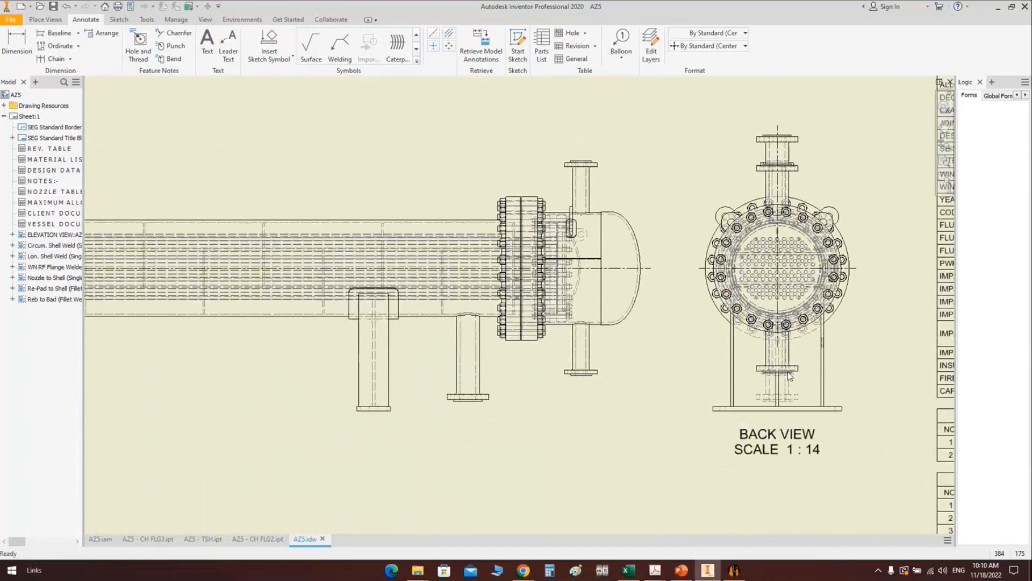
left_click_drag(788, 372, 826, 415)
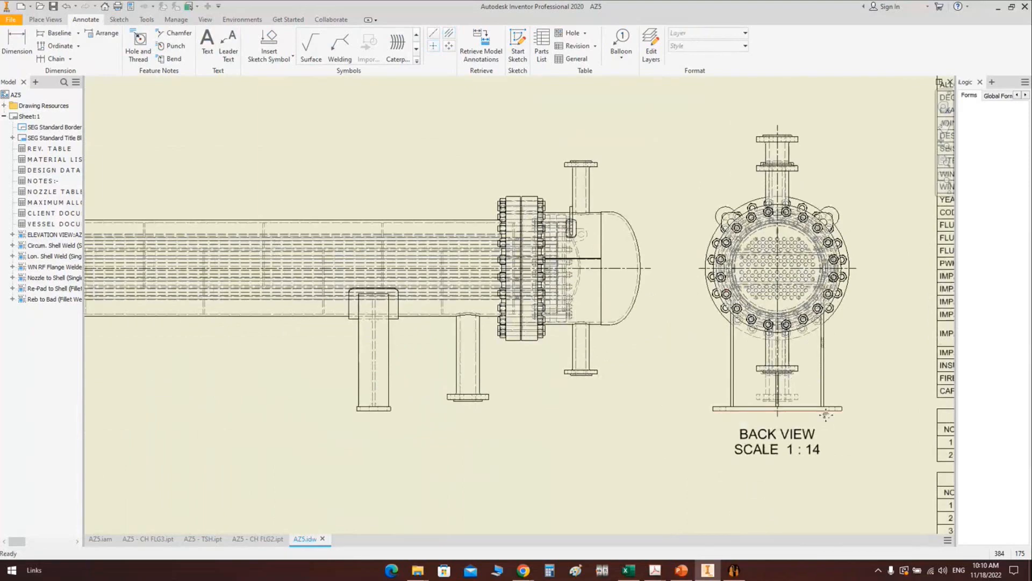
Step: Move the back view and elevation view labels farther below their views
left_click_drag(785, 260, 789, 343)
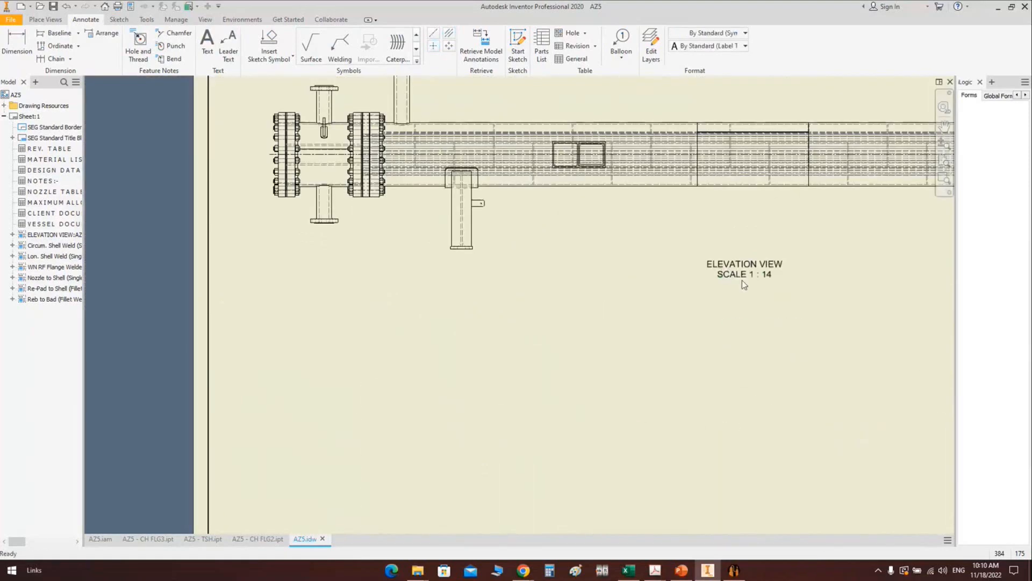
left_click_drag(741, 280, 748, 346)
scroll(708, 356, "down", 3)
Step: Add centerline bisectors to the channel's upper and lower nozzles and the adjacent upper shell nozzle in the elevation view
scroll(708, 356, "up", 4)
mouse_move(355, 153)
middle_mouse_down()
mouse_move(340, 277)
mouse_move(344, 348)
middle_mouse_up()
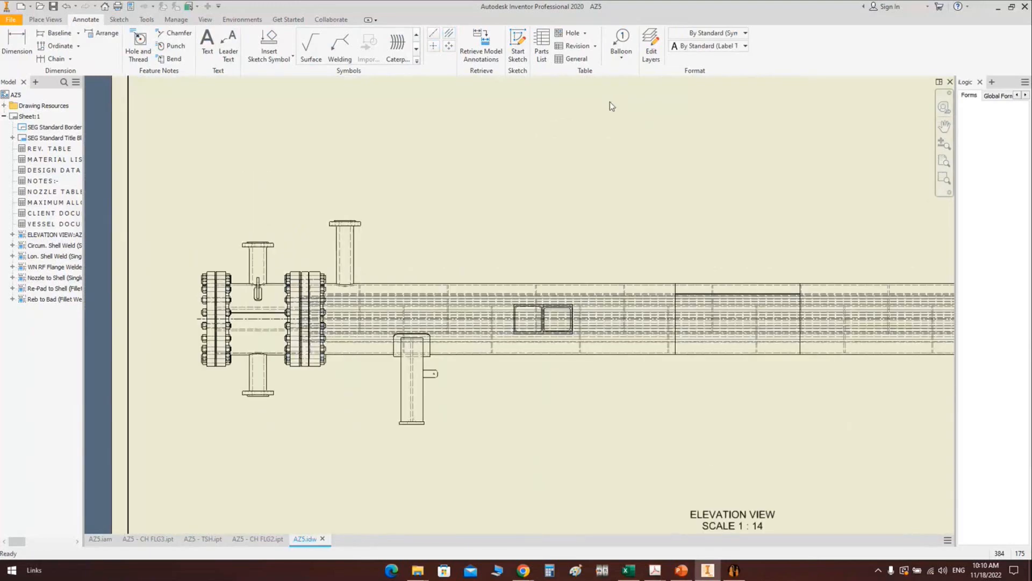
left_click(339, 45)
scroll(237, 311, "up", 3)
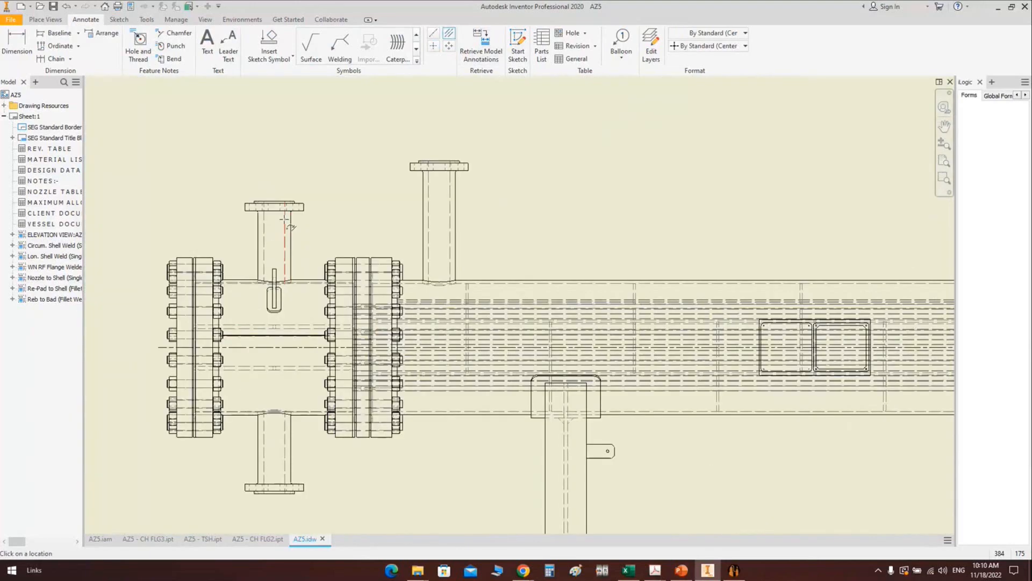
left_click(264, 422)
left_click(450, 183)
left_click(429, 181)
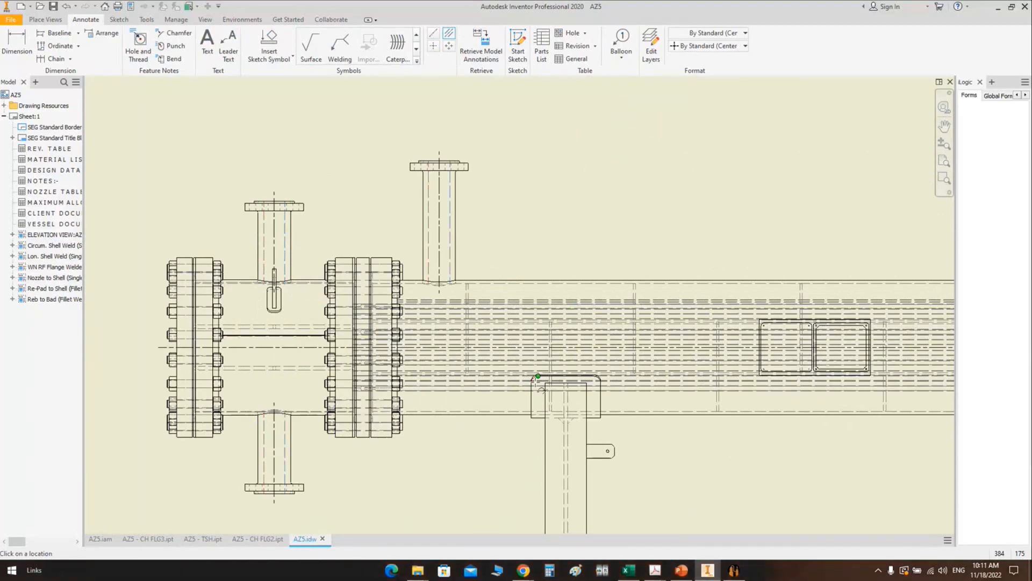
Step: Add vertical centerline bisectors to the saddle nearest the channel and to the nameplate in the elevation view
middle_click_drag(538, 379, 488, 218)
left_click(537, 315)
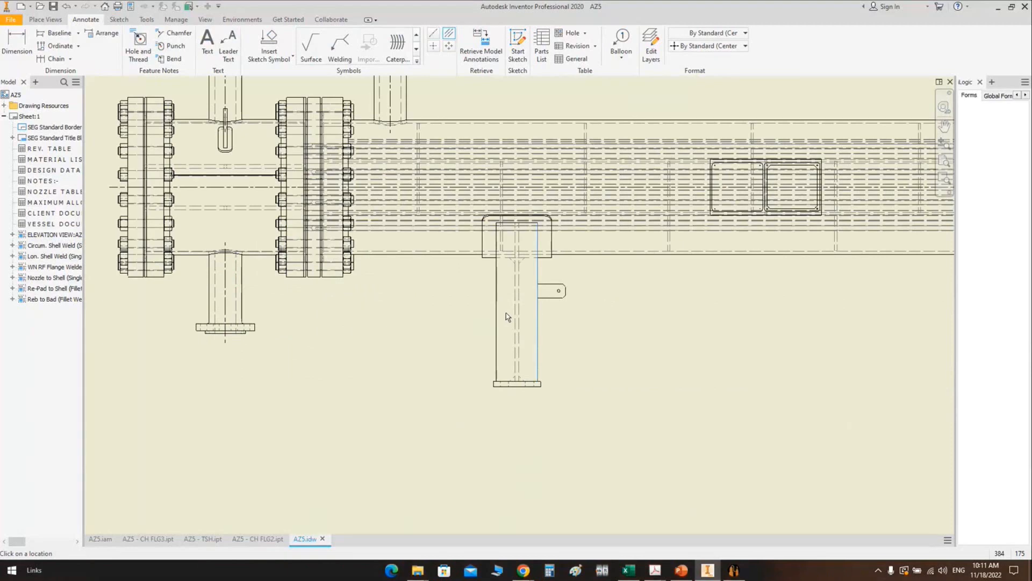
left_click(496, 317)
scroll(832, 180, "up", 3)
left_click(809, 169)
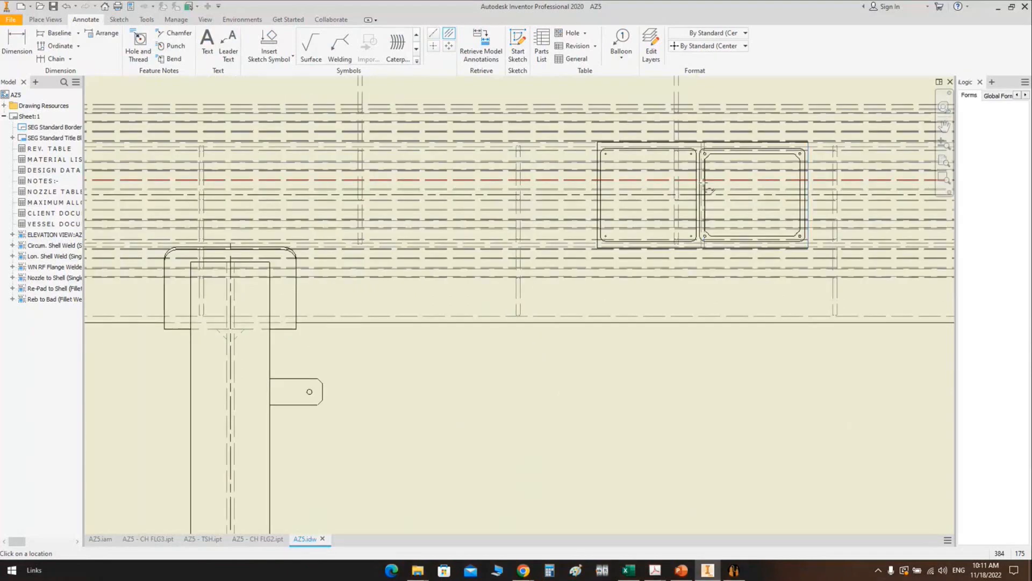
left_click(598, 190)
Step: Add centerline bisectors to the other saddle, the lower shell nozzle, and the bonnet's upper and lower nozzles in the elevation view
scroll(699, 227, "down", 5)
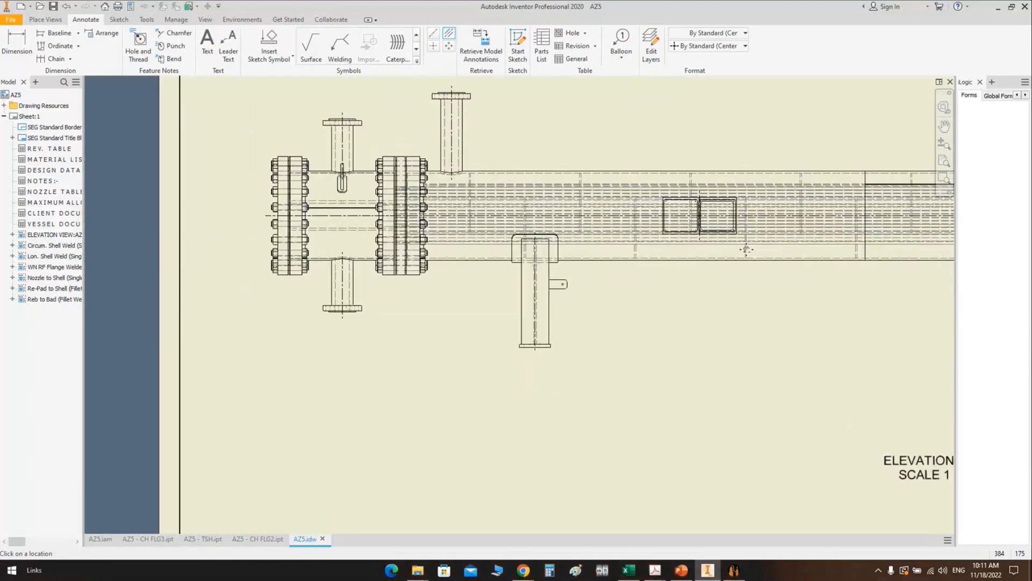
mouse_move(911, 261)
middle_mouse_down()
mouse_move(585, 260)
mouse_move(416, 244)
middle_mouse_up()
scroll(416, 244, "down", 3)
scroll(705, 250, "up", 3)
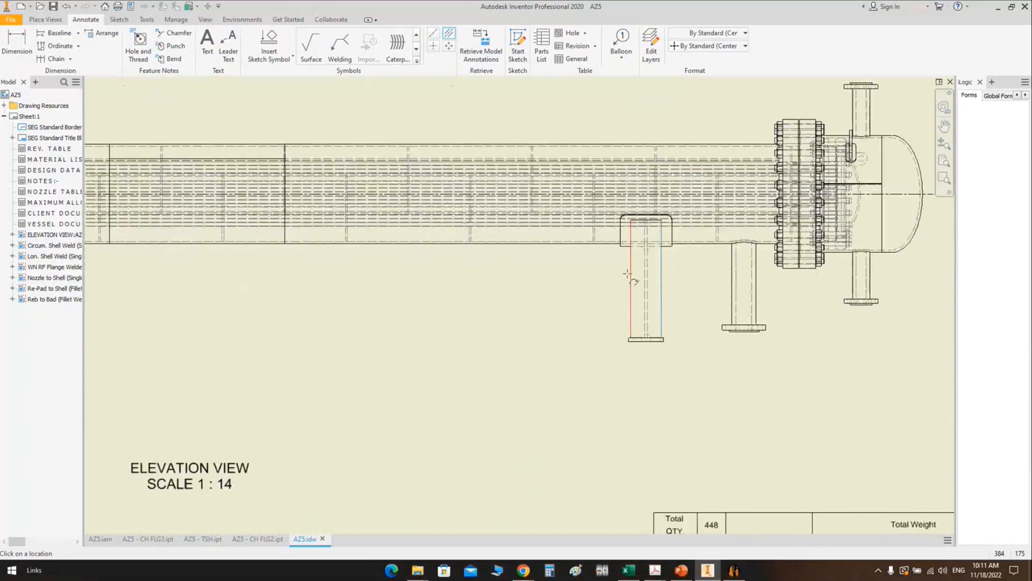
left_click(627, 274)
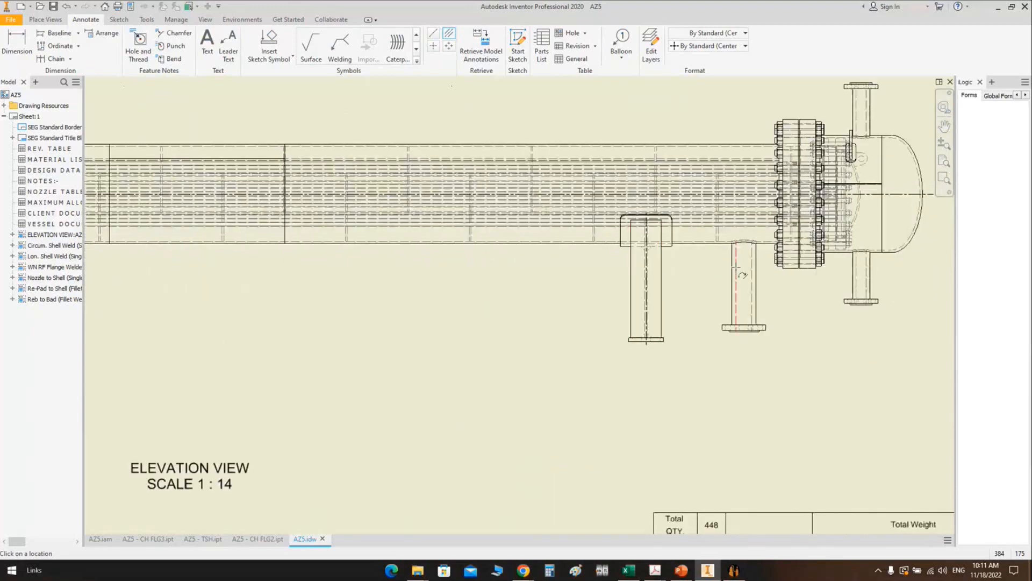
left_click(736, 267)
left_click(753, 266)
left_click(863, 104)
left_click(866, 283)
scroll(852, 138, "up", 5)
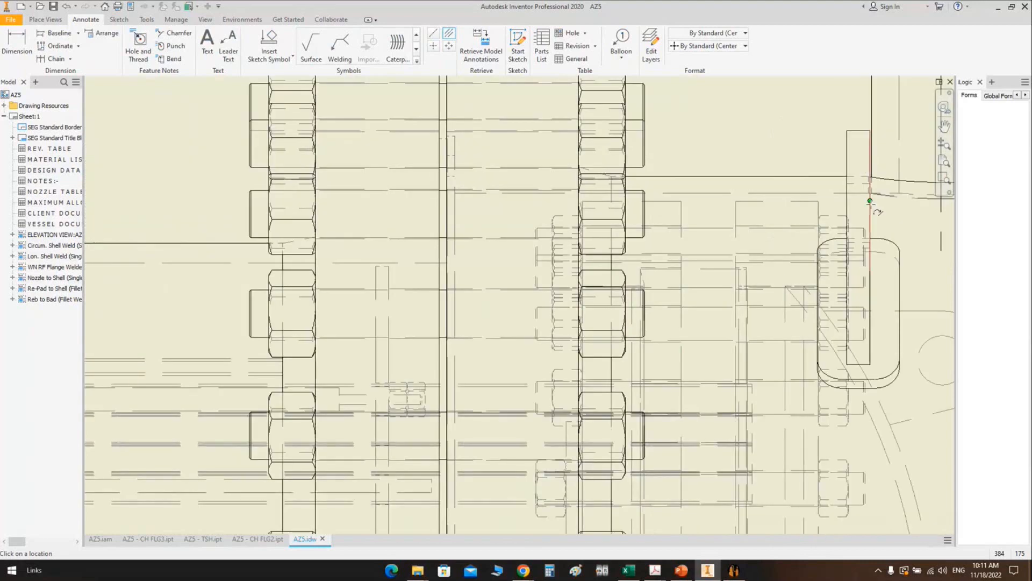
scroll(859, 213, "down", 10)
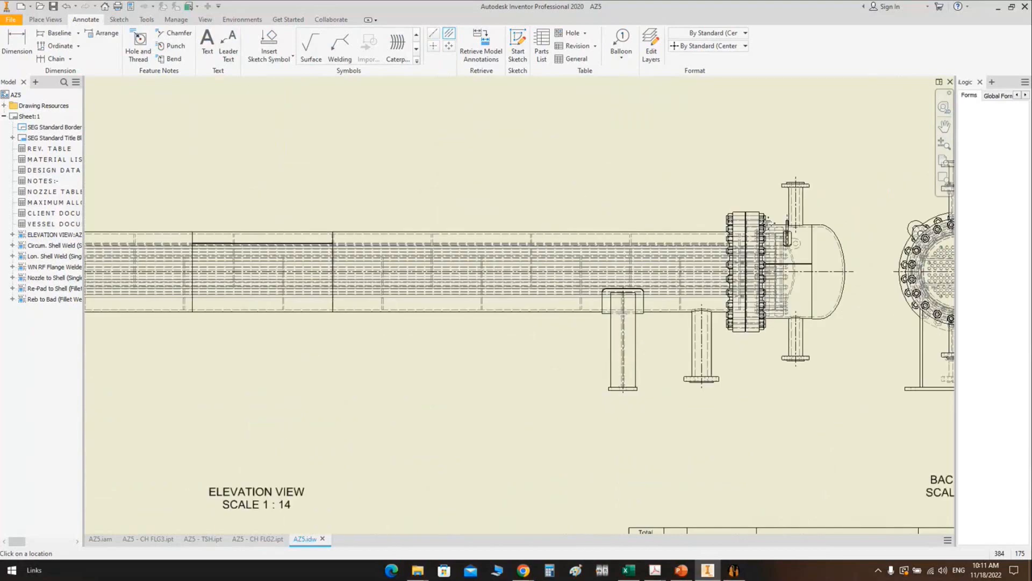
scroll(470, 261, "up", 5)
scroll(329, 232, "up", 6)
scroll(369, 239, "down", 5)
middle_click_drag(369, 238, 354, 219)
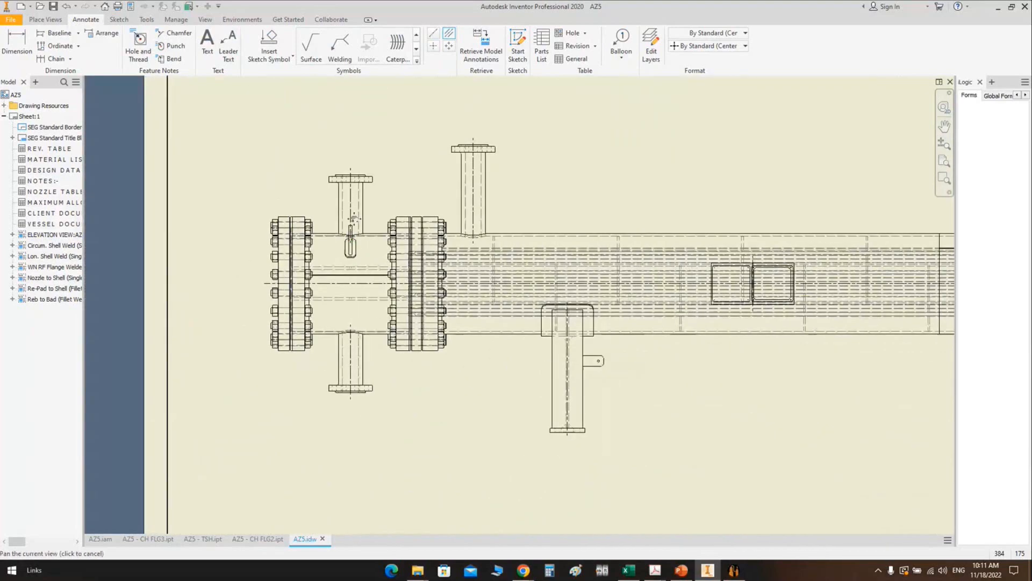
scroll(354, 219, "down", 2)
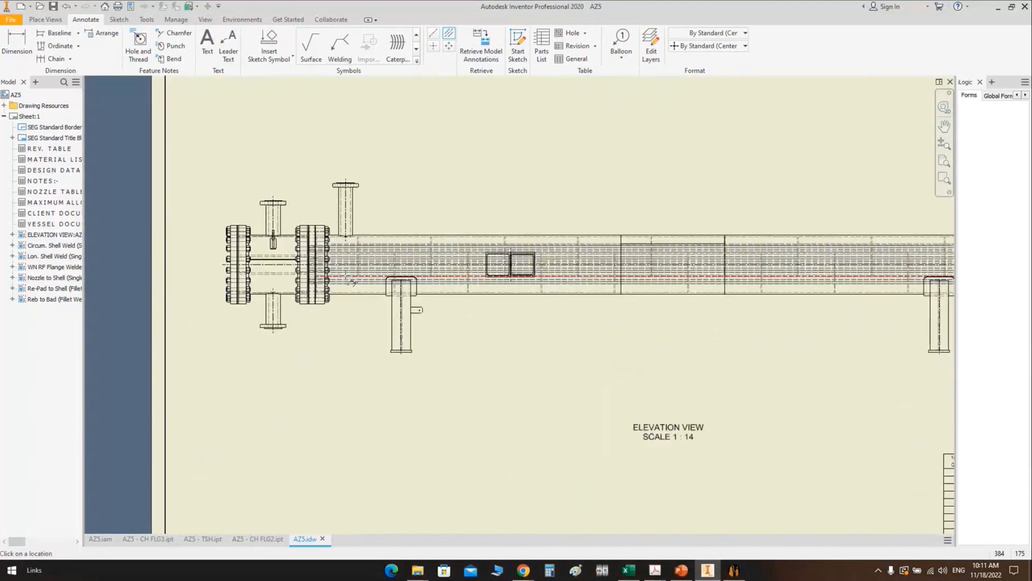
Step: Start a balloon on the channel's upper nozzle in the elevation view with the Nozzle Tag No. style and Parts Only (legacy) BOM view
left_click(611, 52)
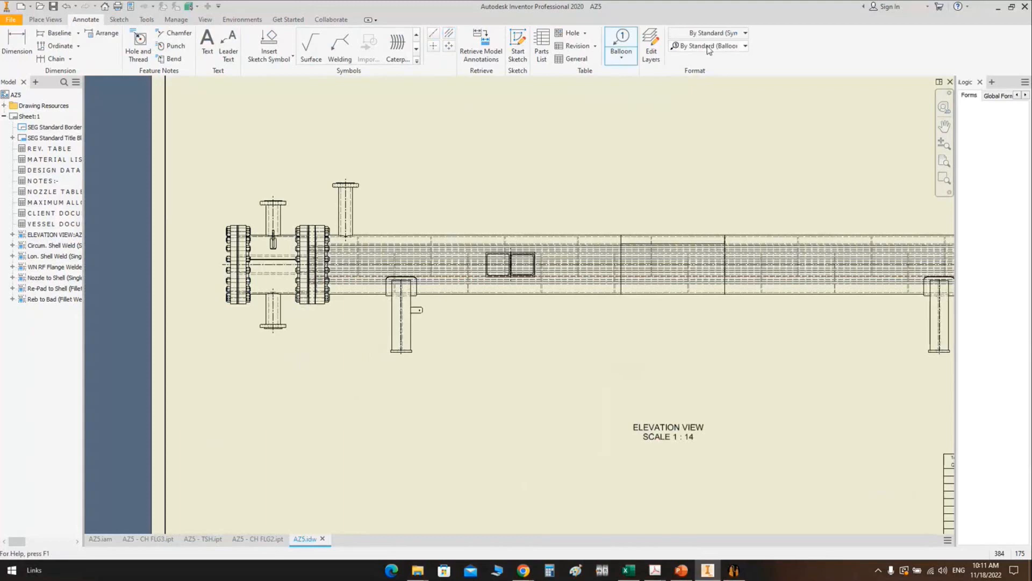
left_click(709, 48)
left_click(720, 129)
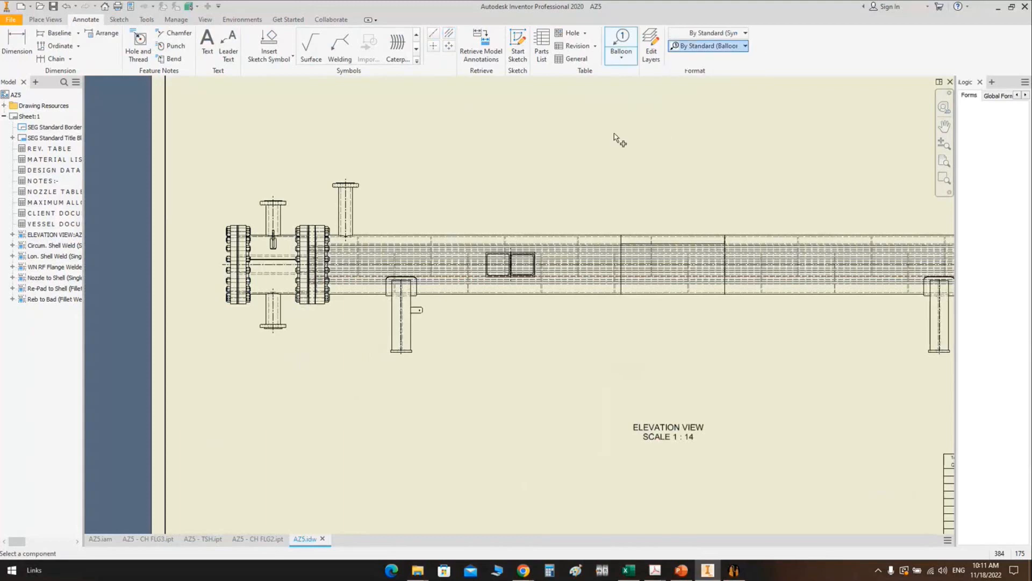
scroll(283, 184, "up", 5)
left_click(286, 188)
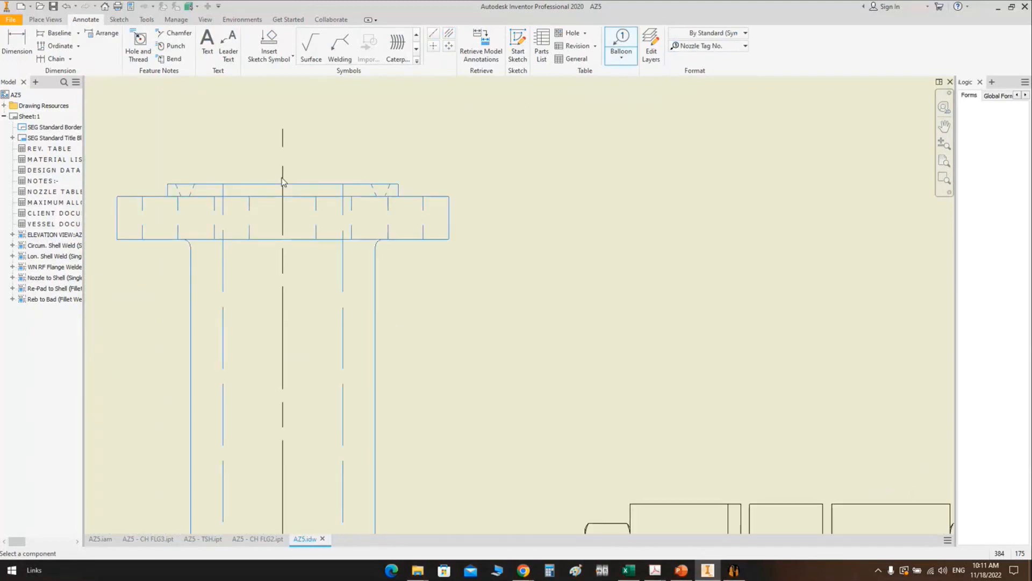
left_click(143, 167)
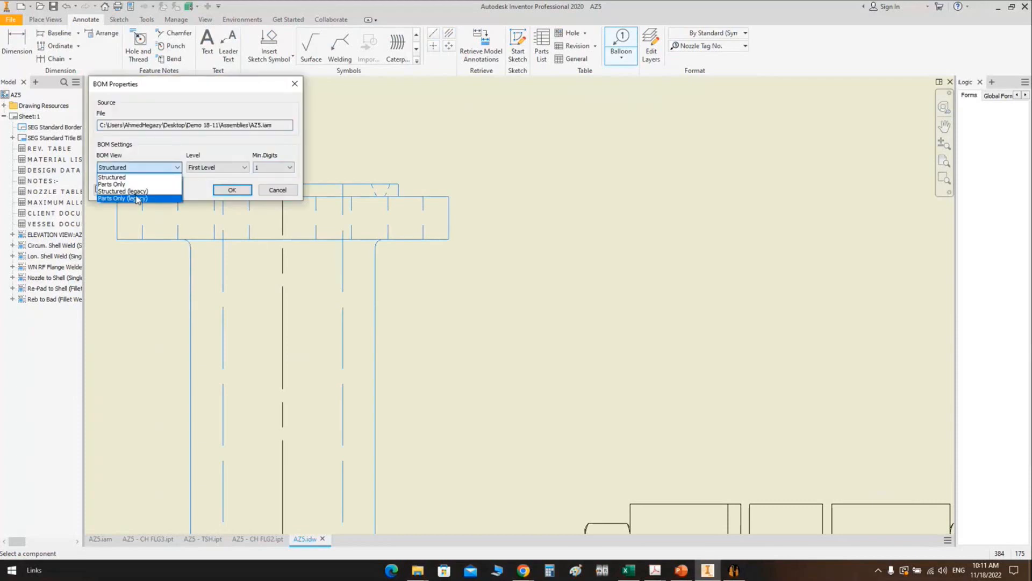
left_click(138, 199)
left_click(232, 190)
Step: Place the T1B tag balloon directly above the channel's upper nozzle with a vertical leader
scroll(258, 199, "down", 5)
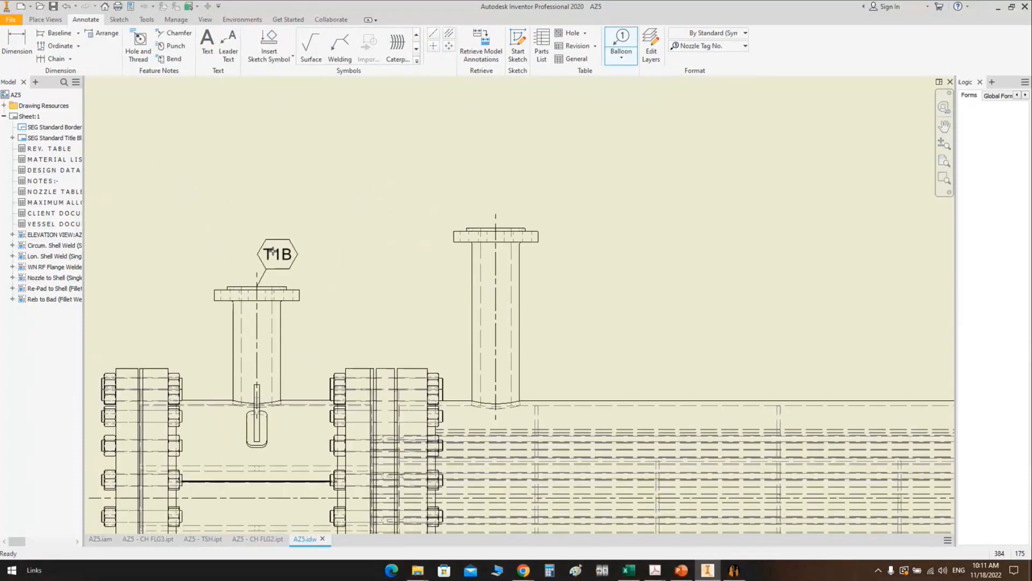
middle_click_drag(262, 197, 275, 154)
left_click(272, 130)
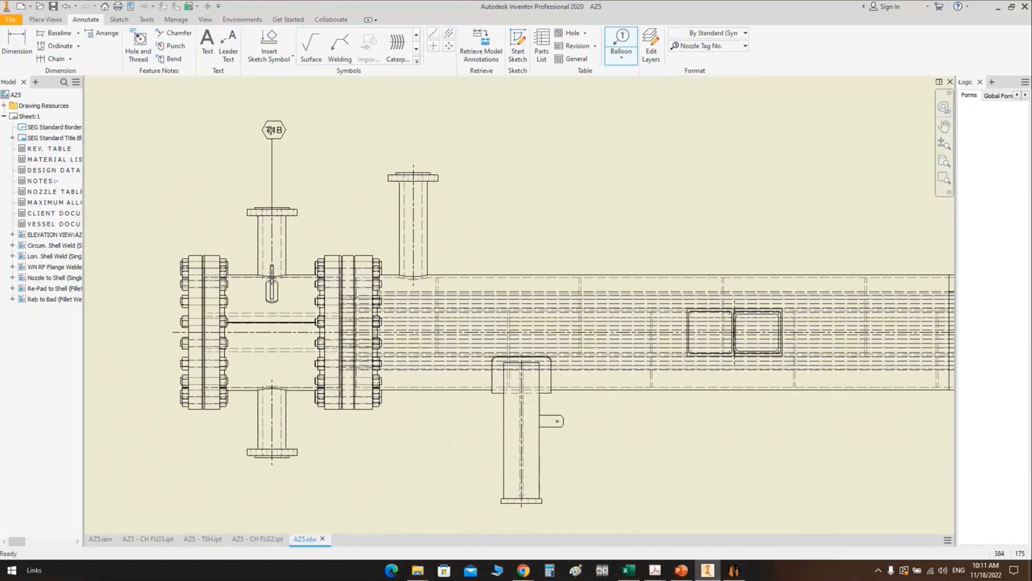
right_click(272, 130)
left_click(304, 132)
Step: Add the T1A nozzle tag balloon directly below the channel's lower nozzle in the elevation view
middle_click_drag(291, 450, 295, 295)
left_click(293, 288)
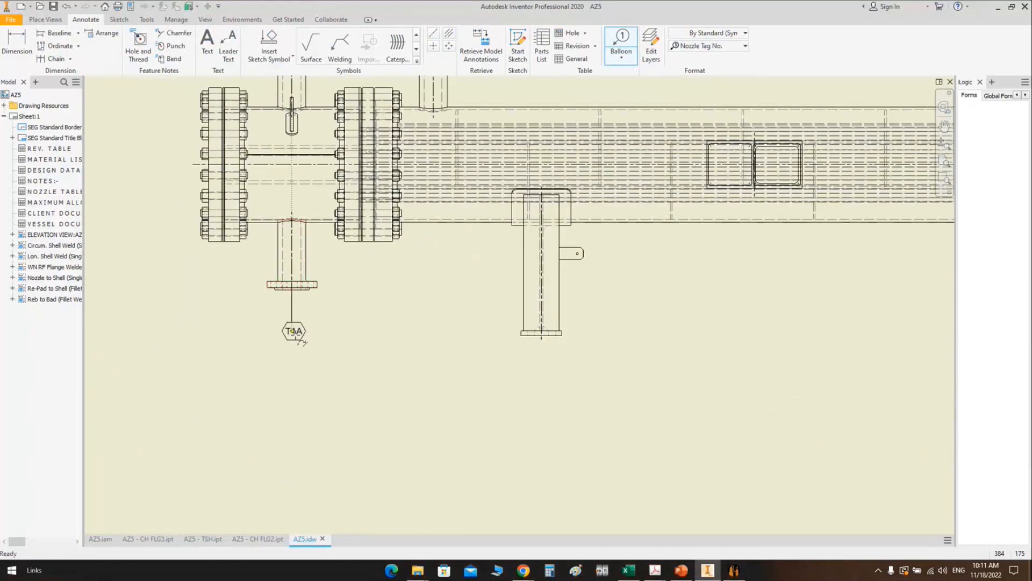
left_click(293, 386)
right_click(293, 386)
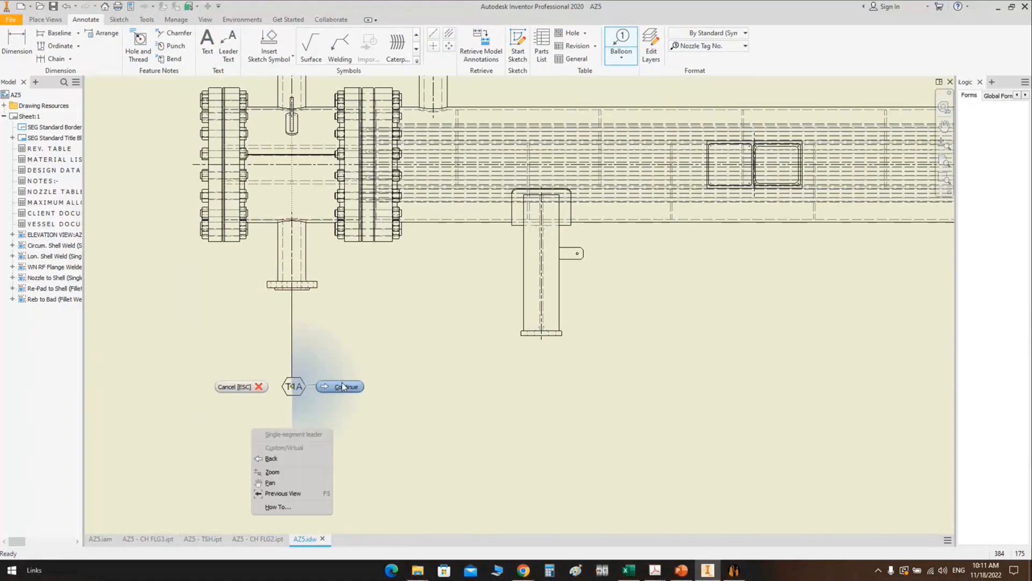
left_click(342, 387)
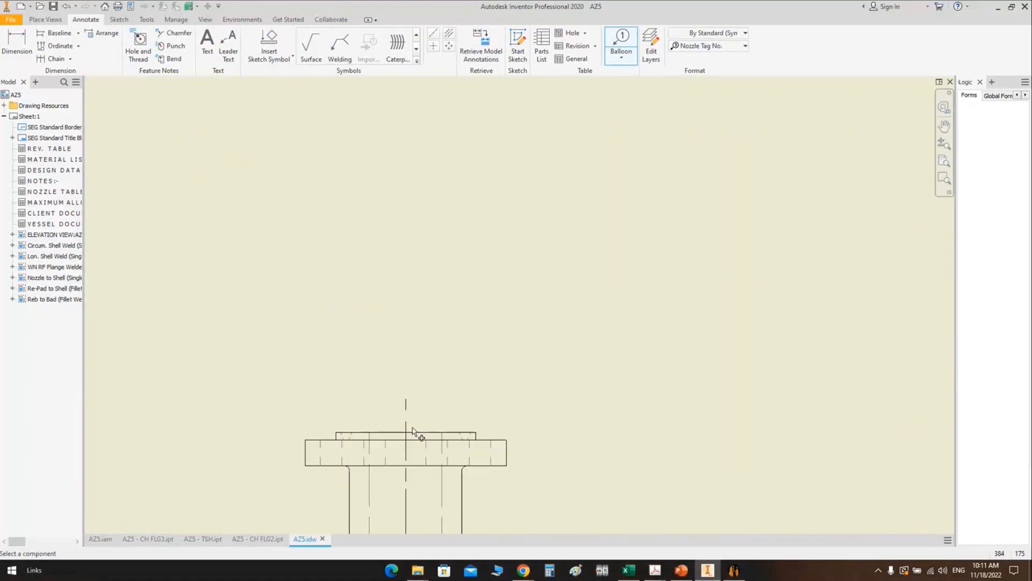
Step: Add the S1A nozzle tag balloon above the upper shell nozzle, level with the T1B balloon
left_click(410, 427)
scroll(410, 377, "up", 3)
middle_click_drag(410, 341, 410, 257)
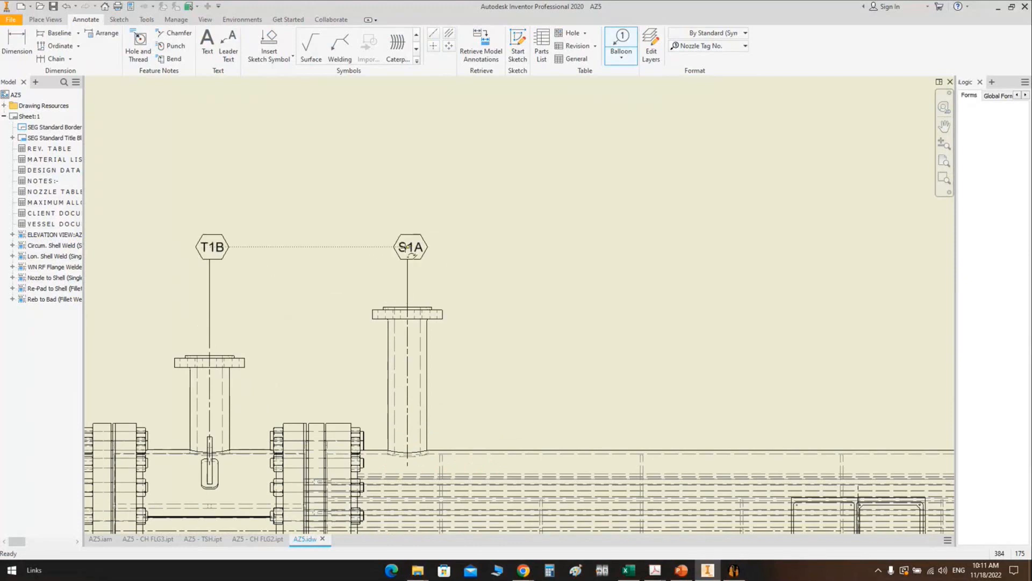
middle_click_drag(413, 140, 413, 139)
Step: Add the LEFT SADDLE tag balloon below the saddle nearest the channel, level with the T1A balloon
scroll(431, 164, "down", 5)
mouse_move(640, 400)
middle_mouse_down()
mouse_move(525, 340)
mouse_move(565, 319)
middle_mouse_up()
scroll(383, 309, "up", 5)
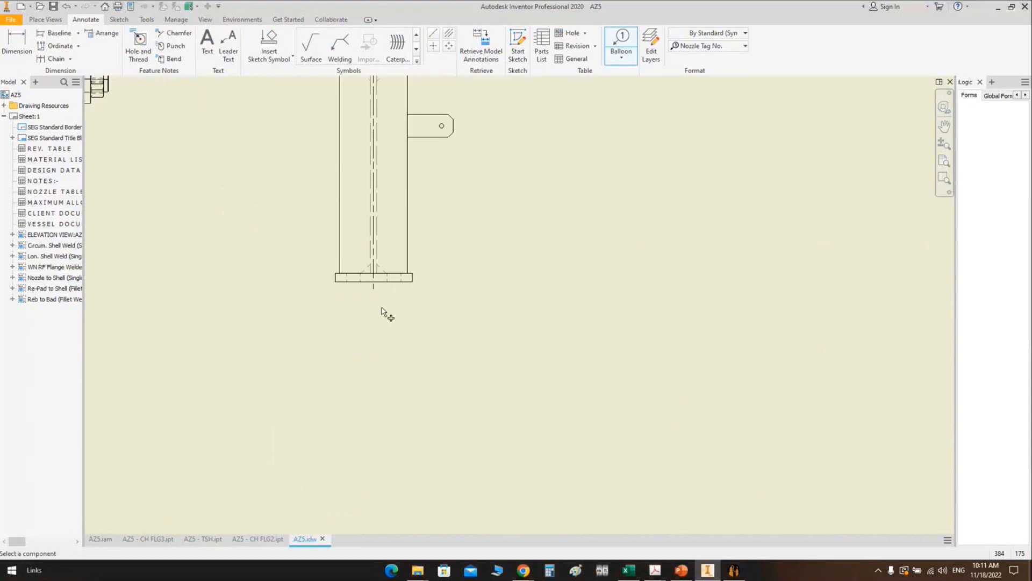
middle_click_drag(381, 307, 570, 292)
left_click(558, 289)
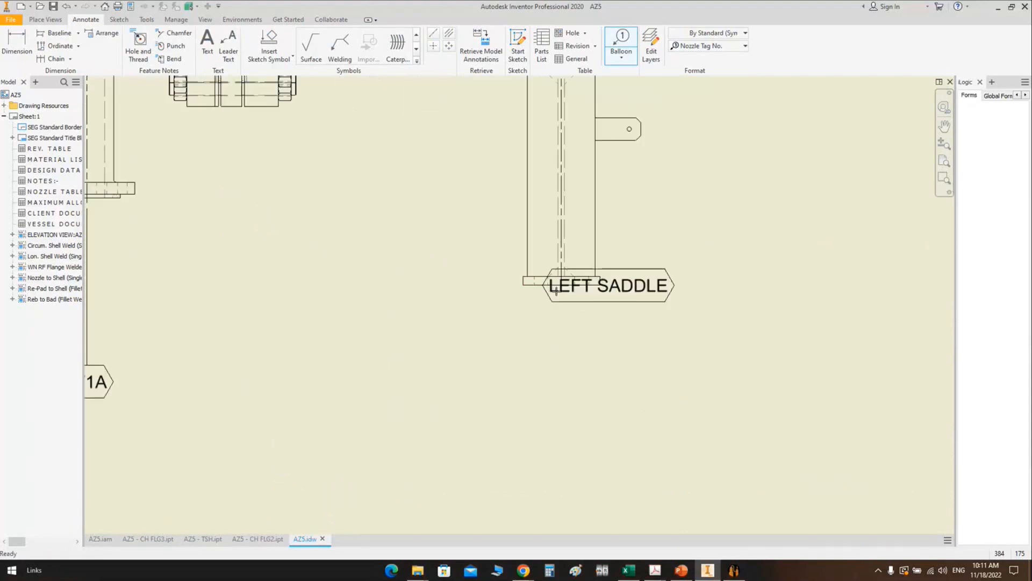
scroll(557, 290, "down", 5)
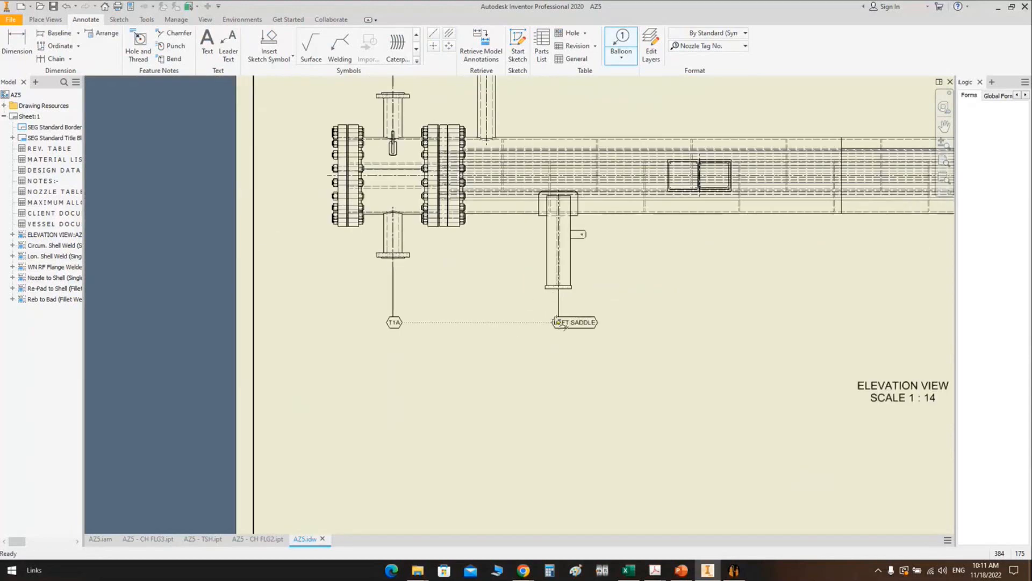
Step: Add the NP tag balloon from the nameplate to above the shell, level with the S1A balloon
scroll(706, 161, "up", 10)
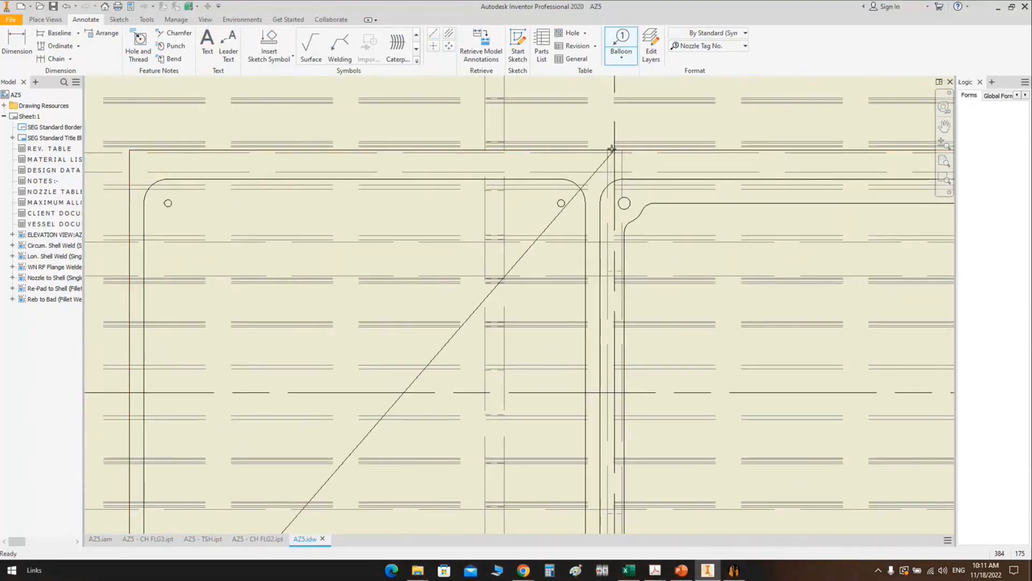
scroll(611, 148, "down", 4)
scroll(615, 141, "down", 5)
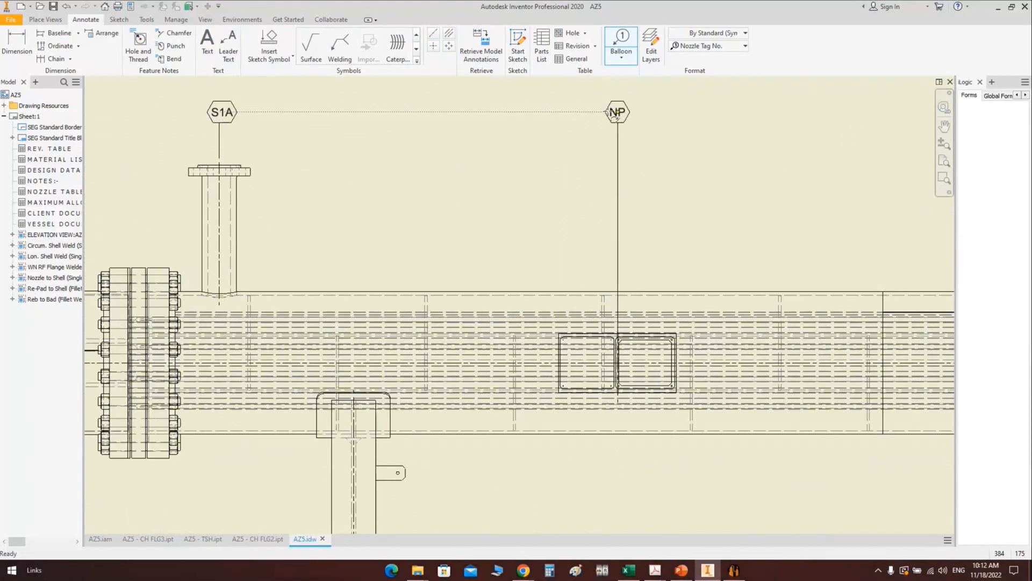
right_click(617, 113)
left_click(661, 111)
Step: Try to add a tag balloon below the saddle nearest the bonnet, and undo its placement
scroll(682, 201, "down", 5)
mouse_move(819, 295)
middle_mouse_down()
mouse_move(650, 264)
mouse_move(404, 174)
middle_mouse_up()
scroll(646, 226, "up", 5)
left_click(598, 210)
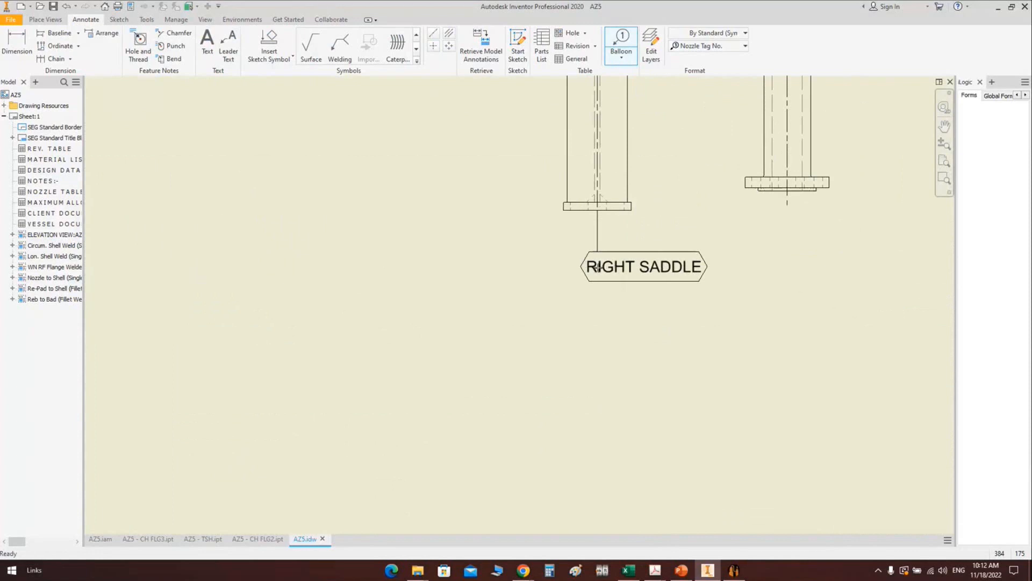
right_click(598, 278)
left_click(643, 277)
key("ctrl+z")
left_click(139, 46)
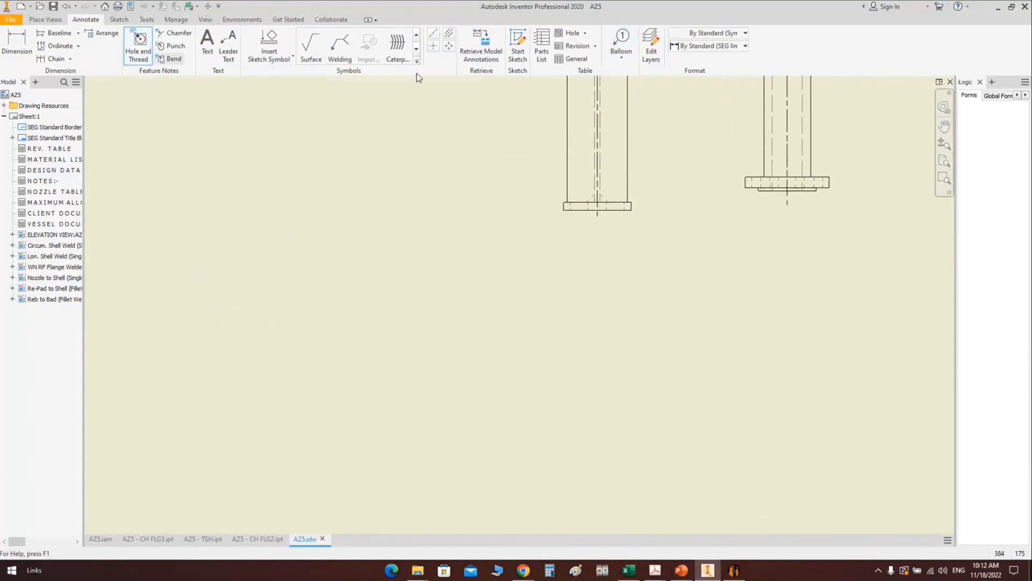
Step: Add the RIGHT SADDLE balloon in the Nozzle Tag No. style directly below the saddle nearest the bonnet
left_click(622, 43)
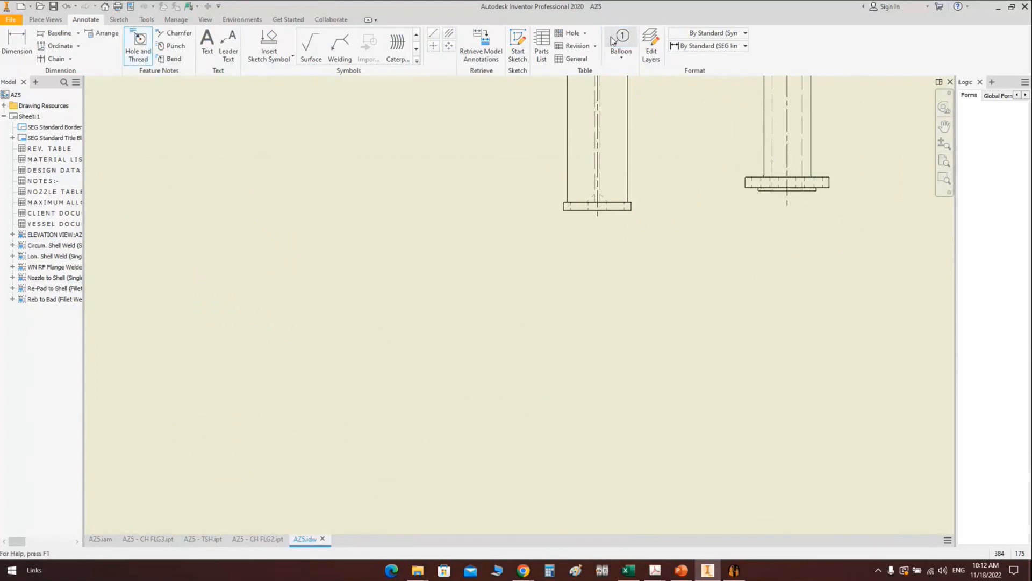
left_click(598, 214)
left_click(710, 46)
left_click(699, 185)
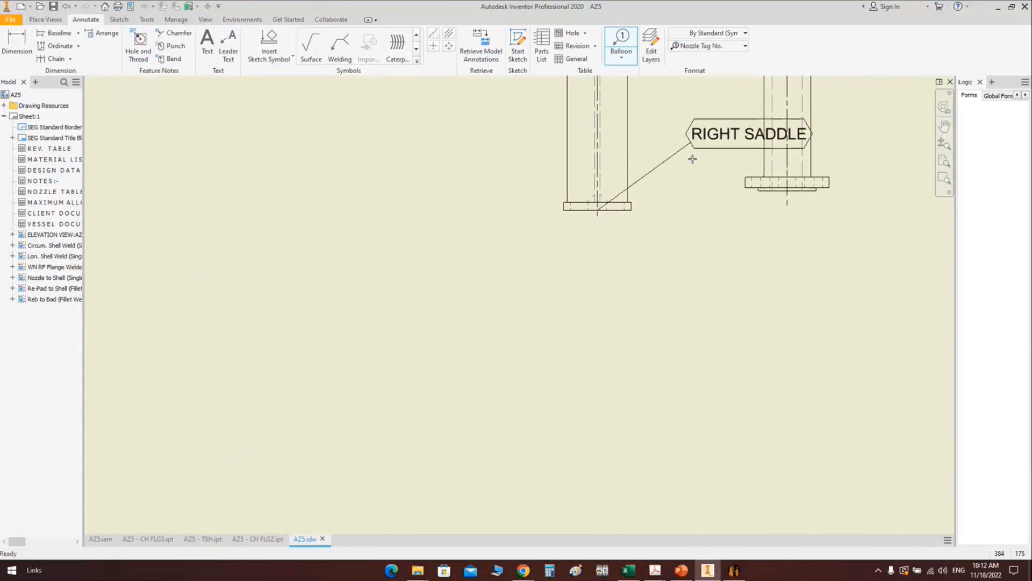
left_click(598, 287)
right_click(598, 288)
left_click(647, 289)
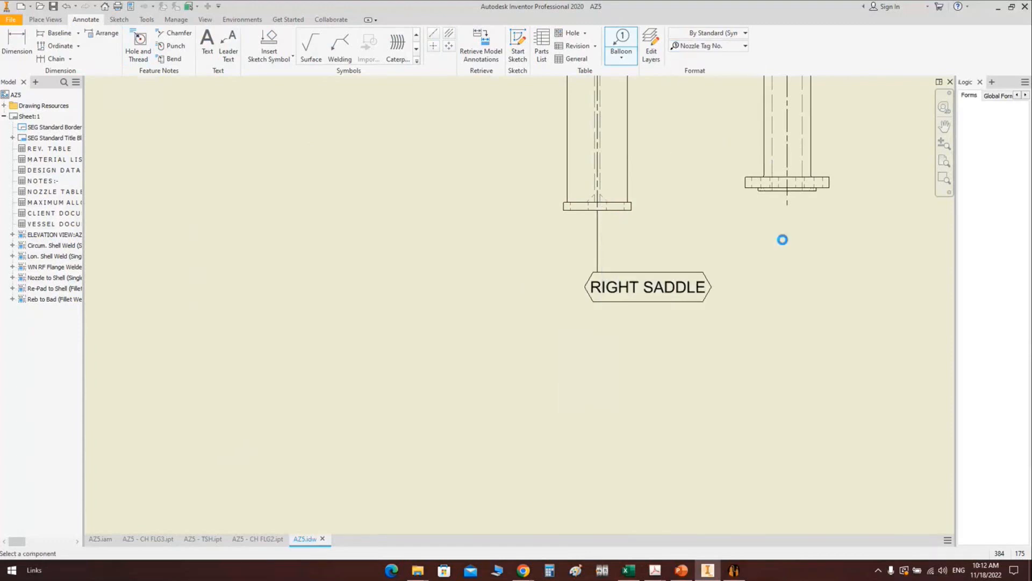
Step: Add the S1B nozzle tag balloon below the lower shell nozzle, level with the RIGHT SADDLE balloon
left_click(789, 196)
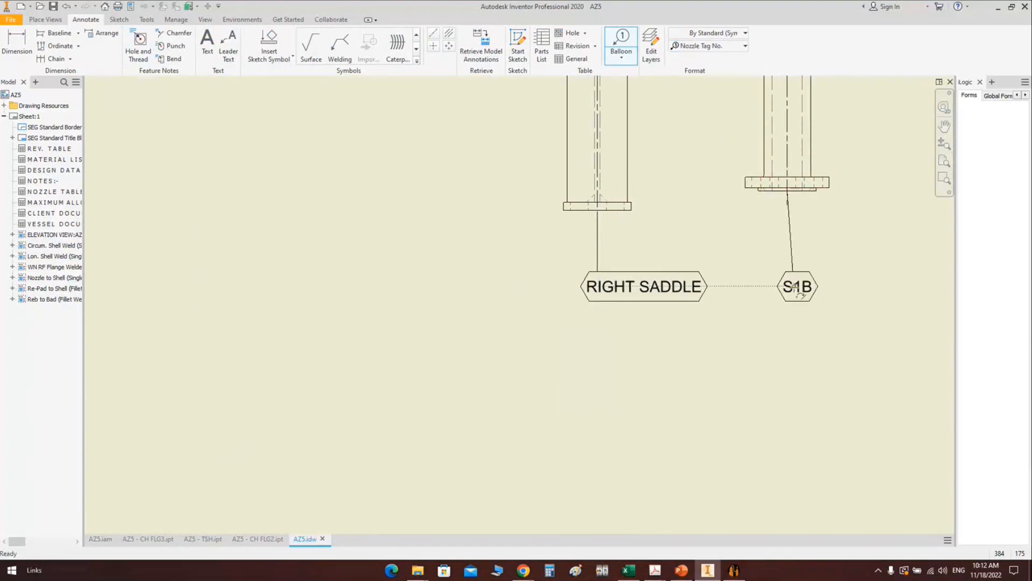
left_click(788, 286)
right_click(789, 287)
left_click(834, 289)
middle_click_drag(689, 365, 597, 543)
scroll(597, 527, "down", 2)
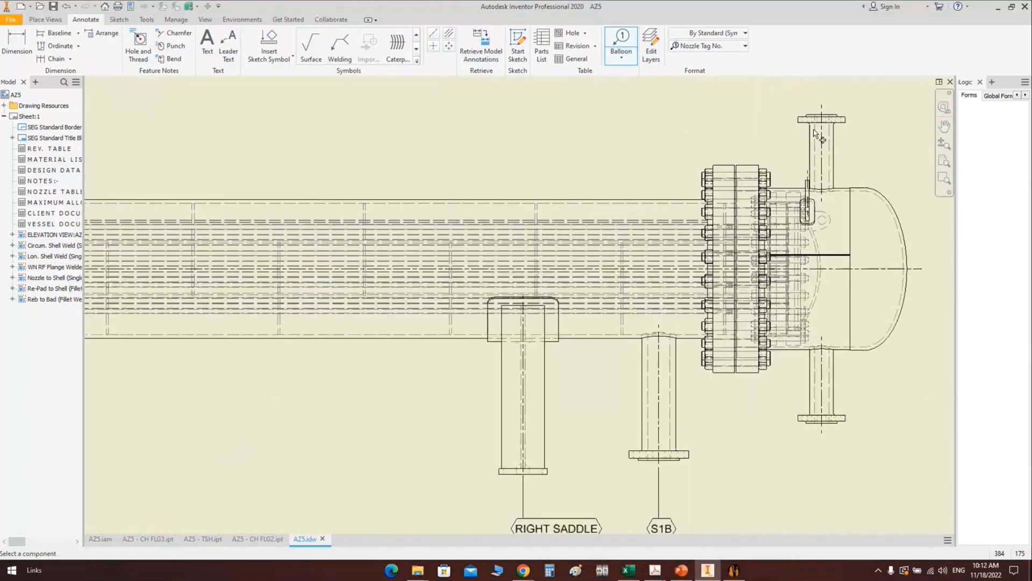
middle_click_drag(814, 131, 772, 241)
scroll(771, 241, "up", 1)
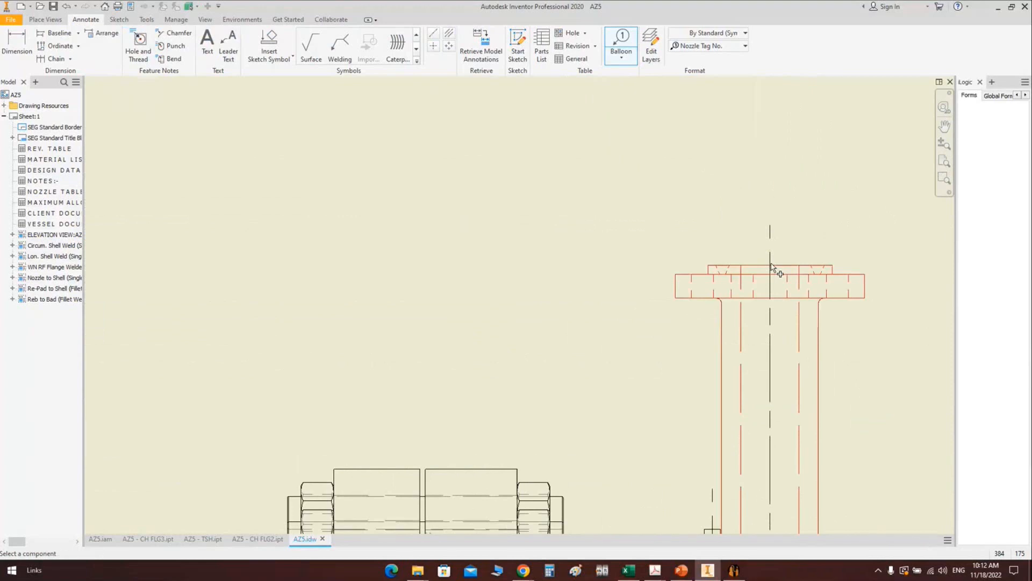
right_click(770, 180)
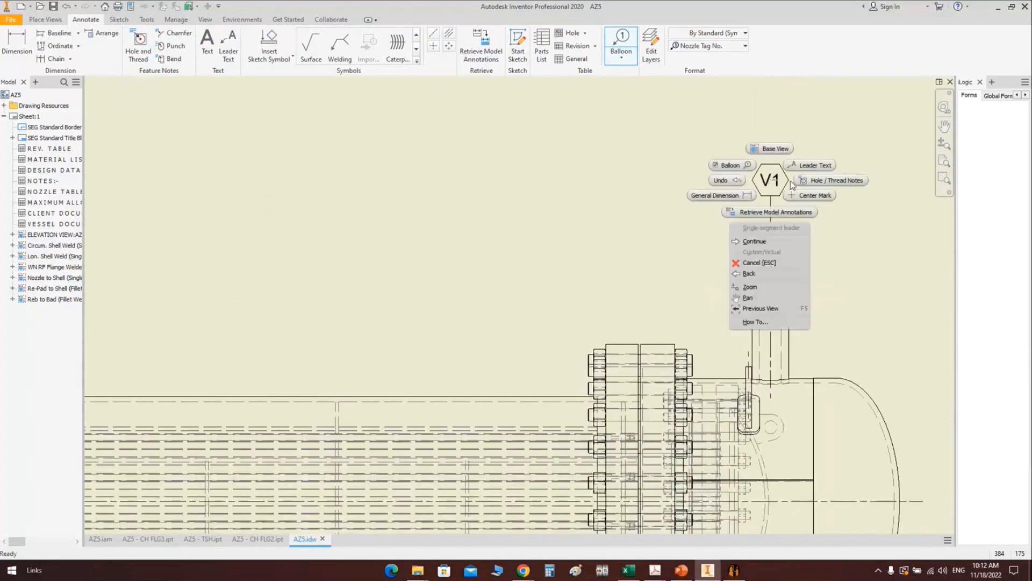
key("Escape")
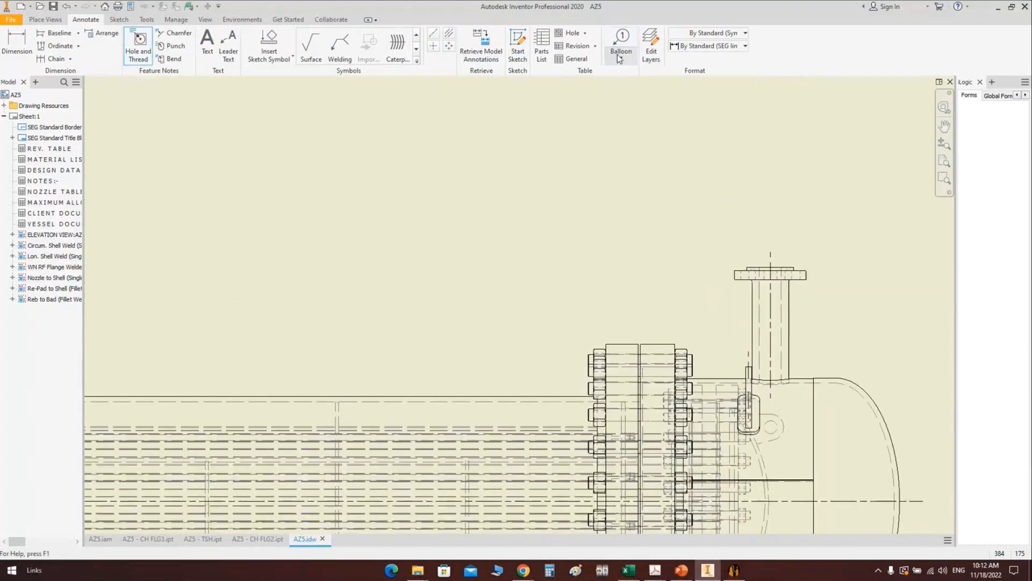
Step: Add the V1 balloon in the Nozzle Tag No. style directly above the bonnet's upper nozzle
left_click(710, 46)
left_click(702, 126)
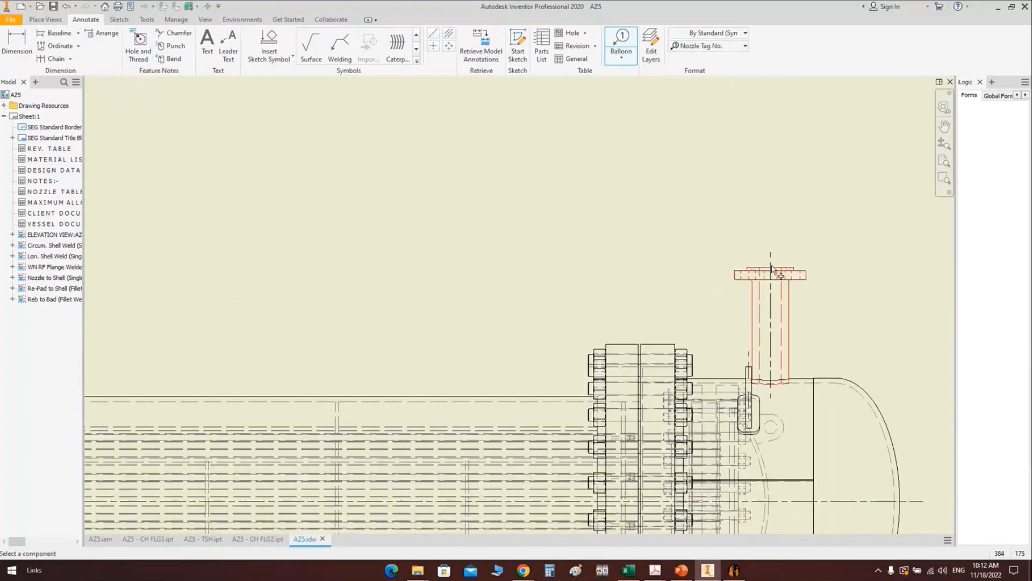
left_click(770, 382)
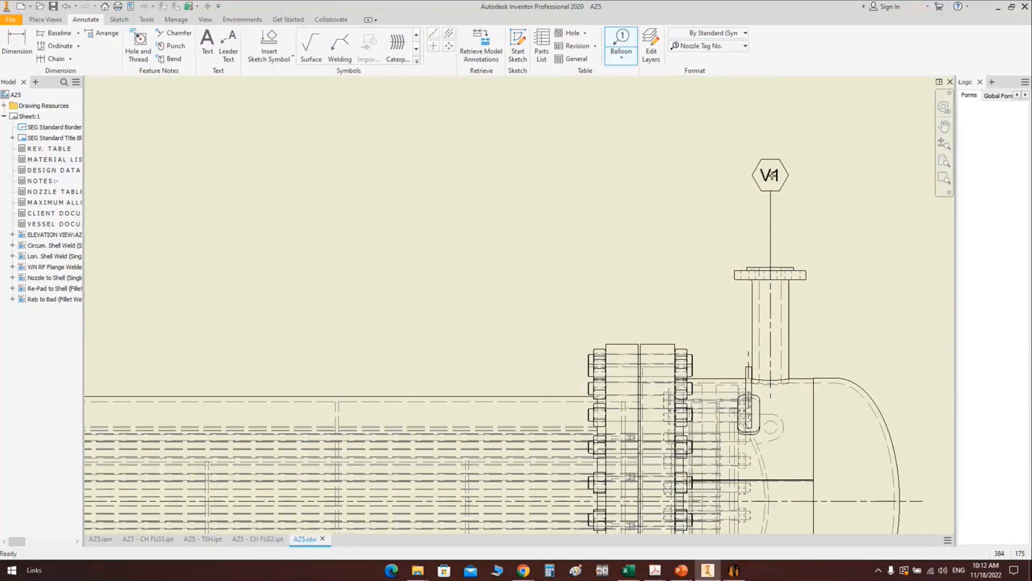
right_click(773, 176)
left_click(823, 179)
Step: Add the D1 nozzle tag balloon below the bonnet's lower nozzle, level with the S1B balloon
scroll(767, 318, "down", 3)
scroll(661, 316, "up", 3)
left_click(661, 251)
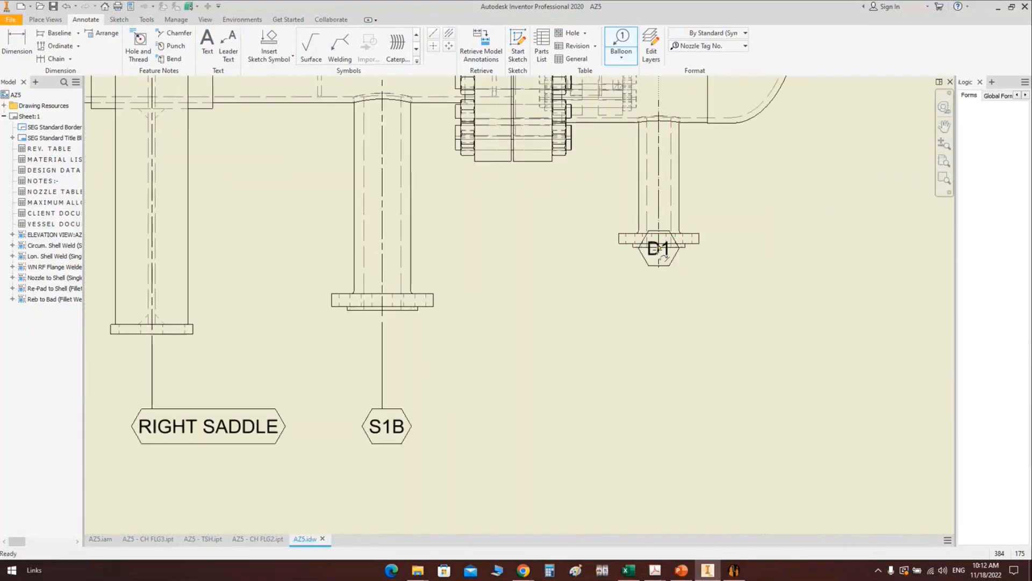
scroll(658, 249, "down", 3)
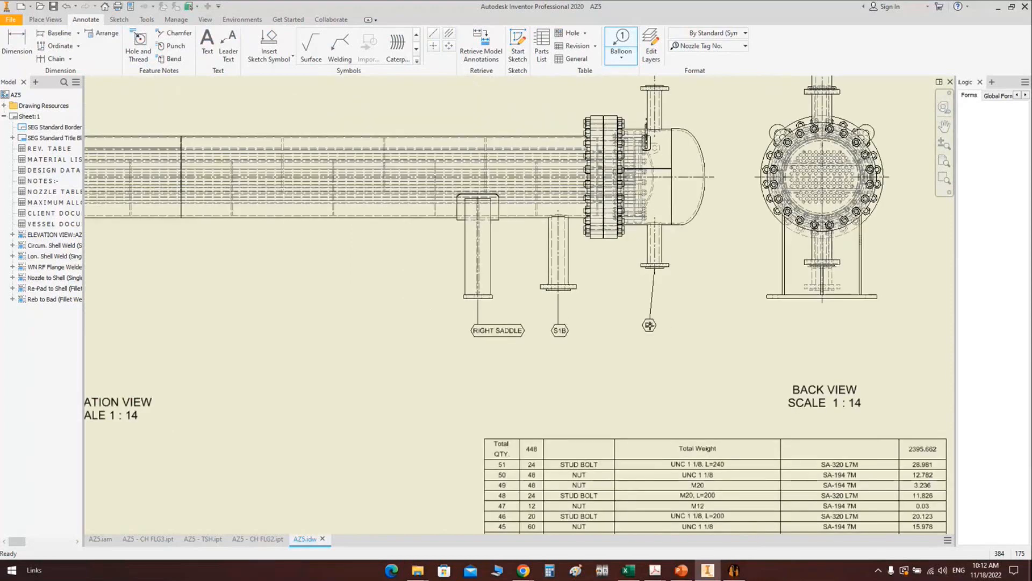
right_click(655, 330)
left_click(673, 331)
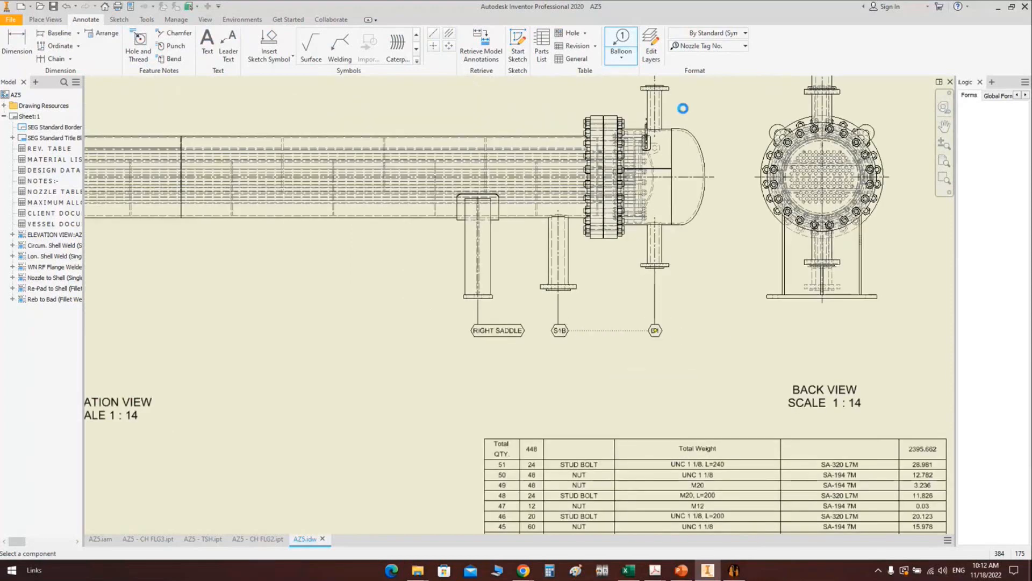
Step: Add the LUG3 tag balloon above the bonnet's lifting lug, just below the V1 balloon, and finish ballooning
scroll(679, 110, "up", 6)
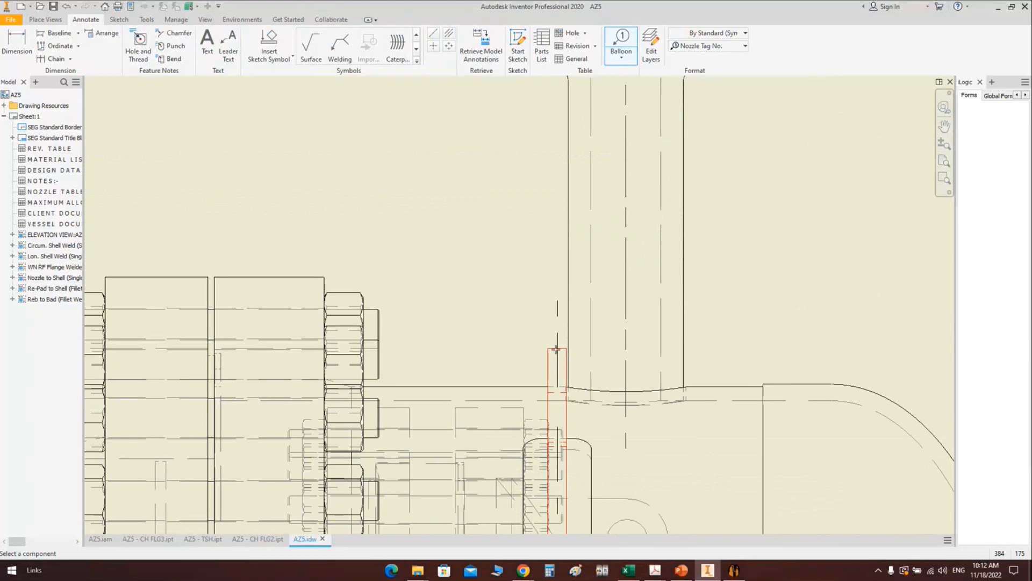
scroll(556, 349, "down", 4)
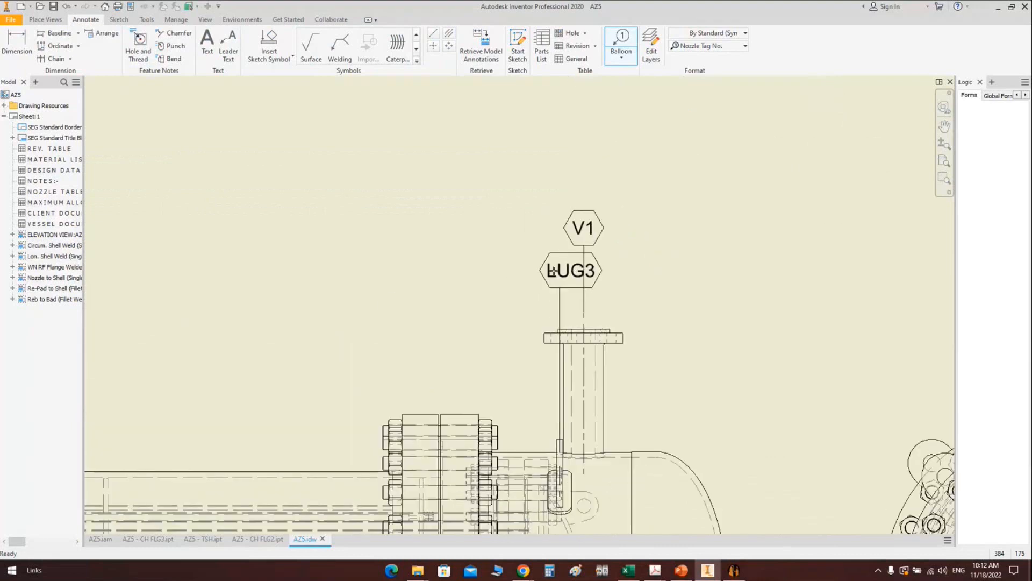
right_click(552, 271)
left_click(600, 270)
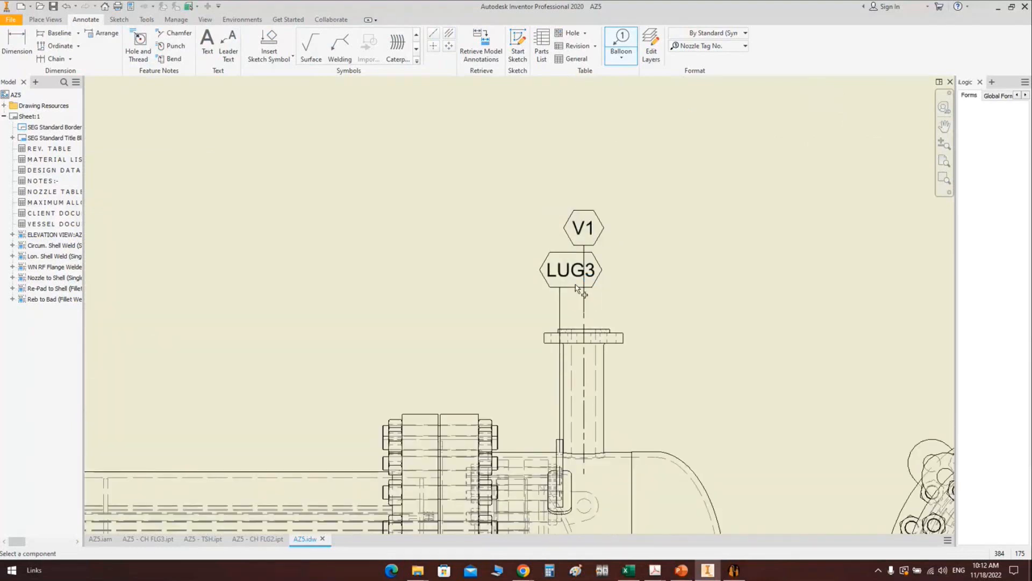
scroll(577, 288, "down", 3)
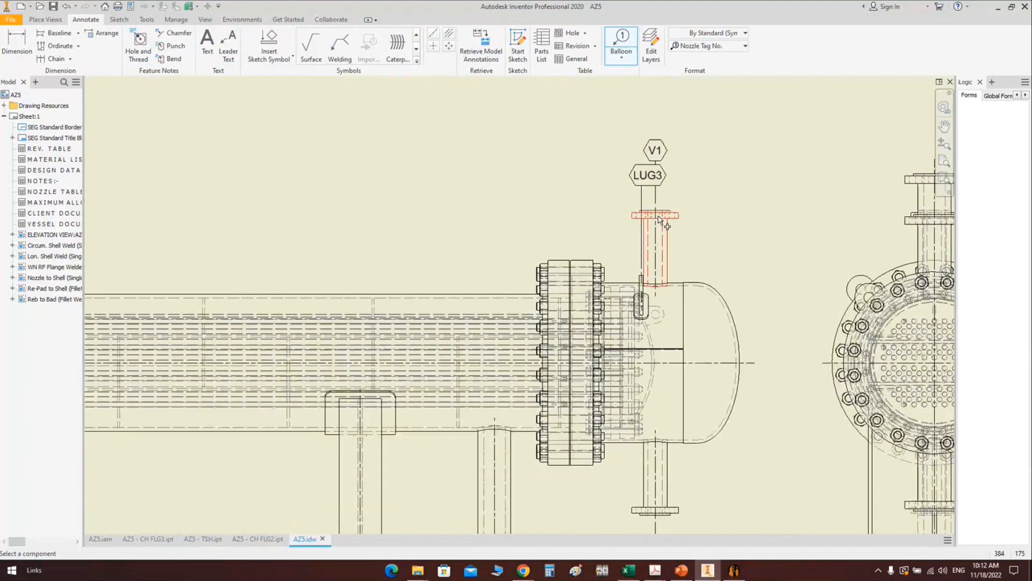
key("Escape")
scroll(585, 215, "down", 4)
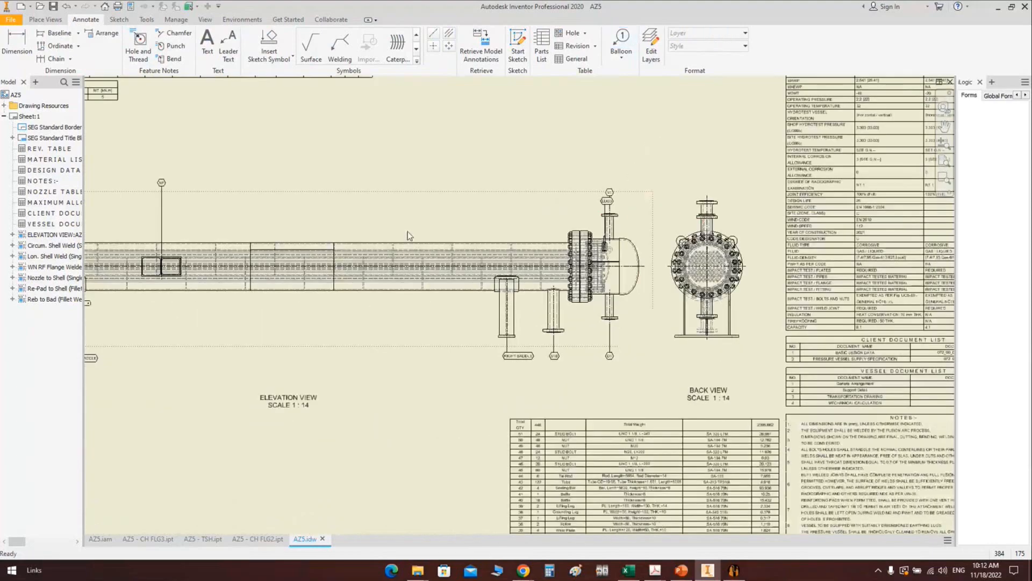
Step: Add the LUG1 tag balloon for the lifting lug under nozzle T1B, placing it directly beside the T1B balloon
scroll(407, 231, "up", 5)
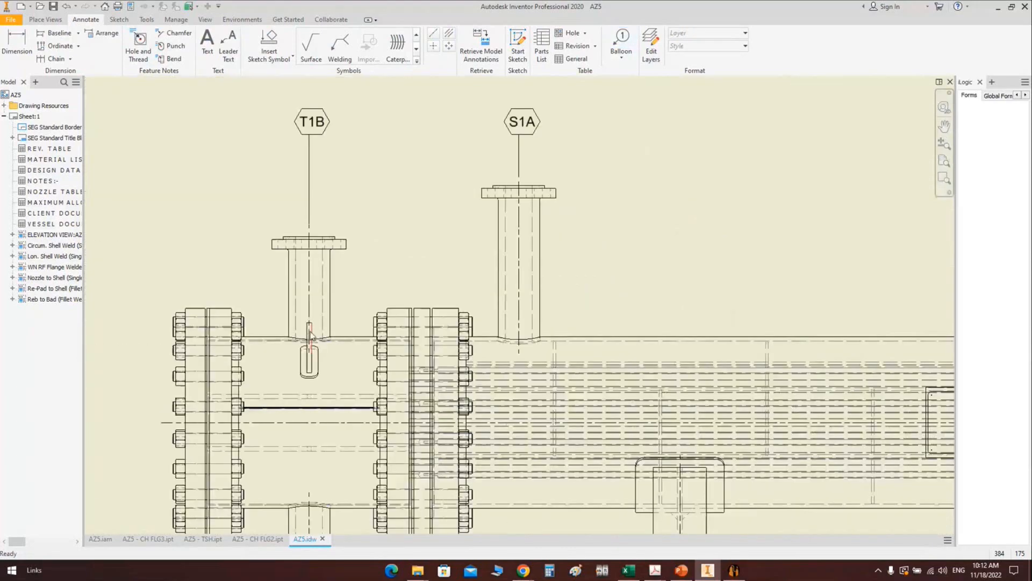
key("b")
left_click(309, 355)
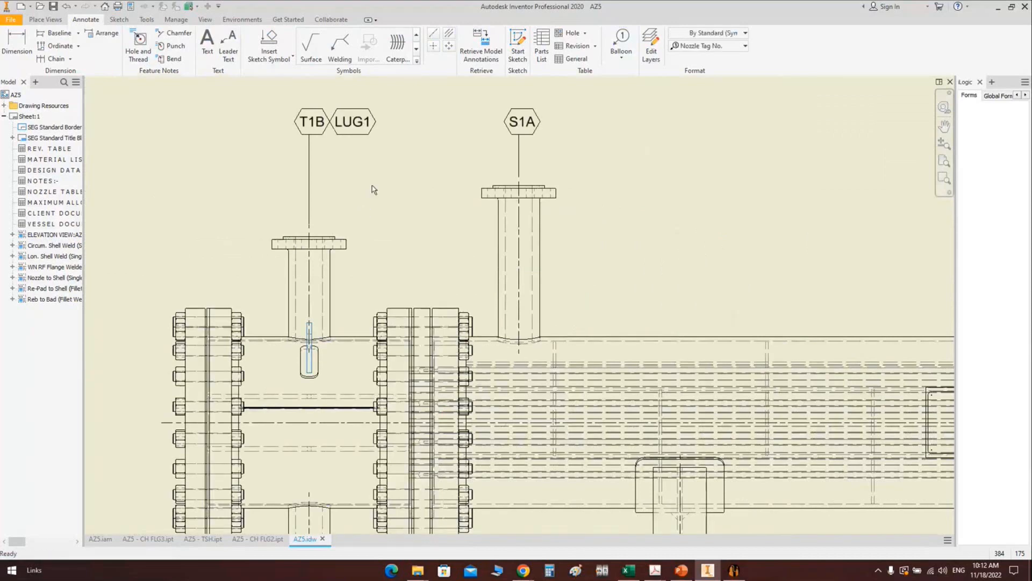
scroll(372, 189, "down", 2)
middle_click_drag(344, 170, 339, 259)
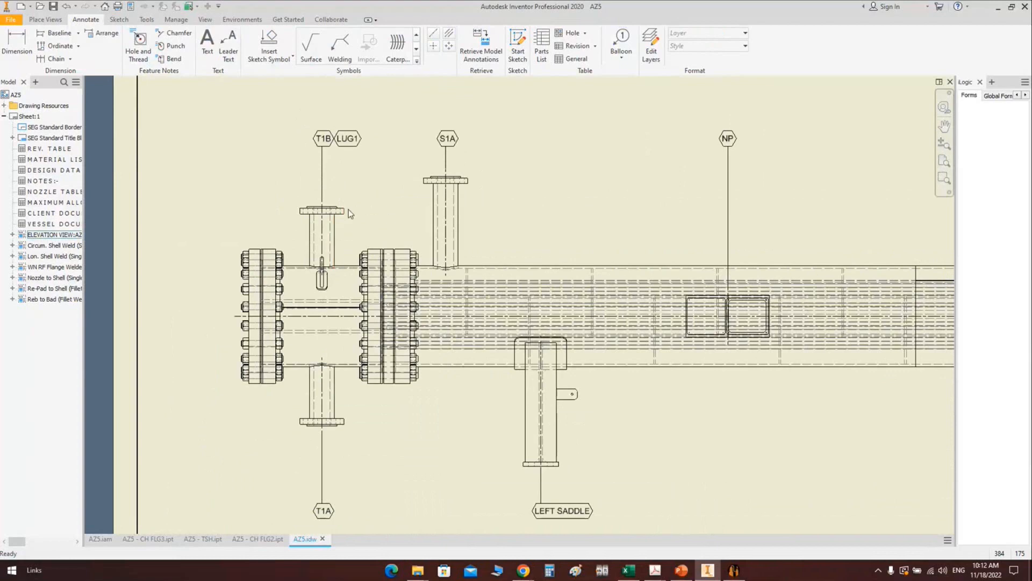
Step: Start an ordinate dimension set on the elevation view with its origin on the gasket face of the channel's outer end flange
middle_click_drag(346, 185, 339, 221)
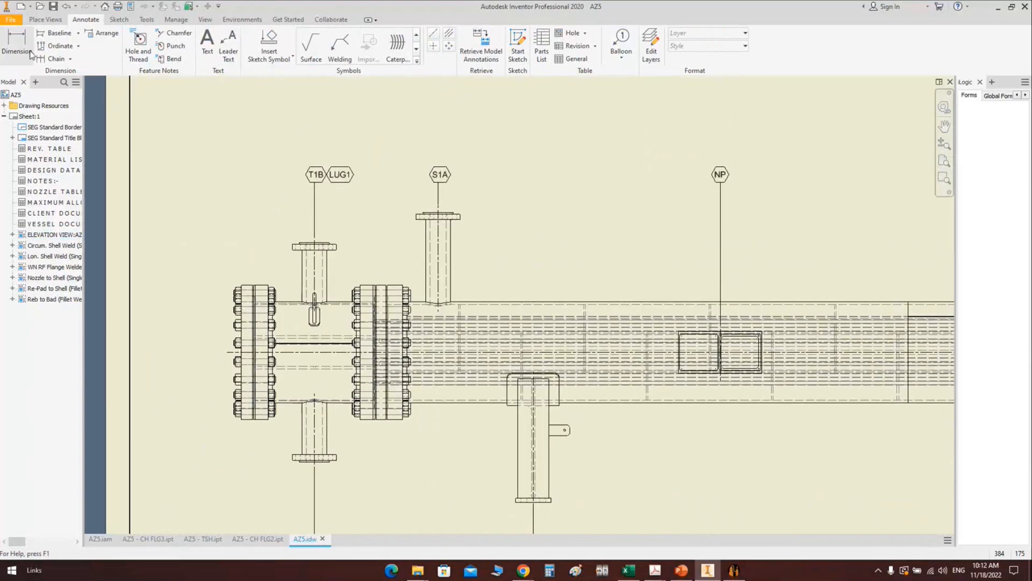
left_click(59, 45)
scroll(295, 336, "up", 2)
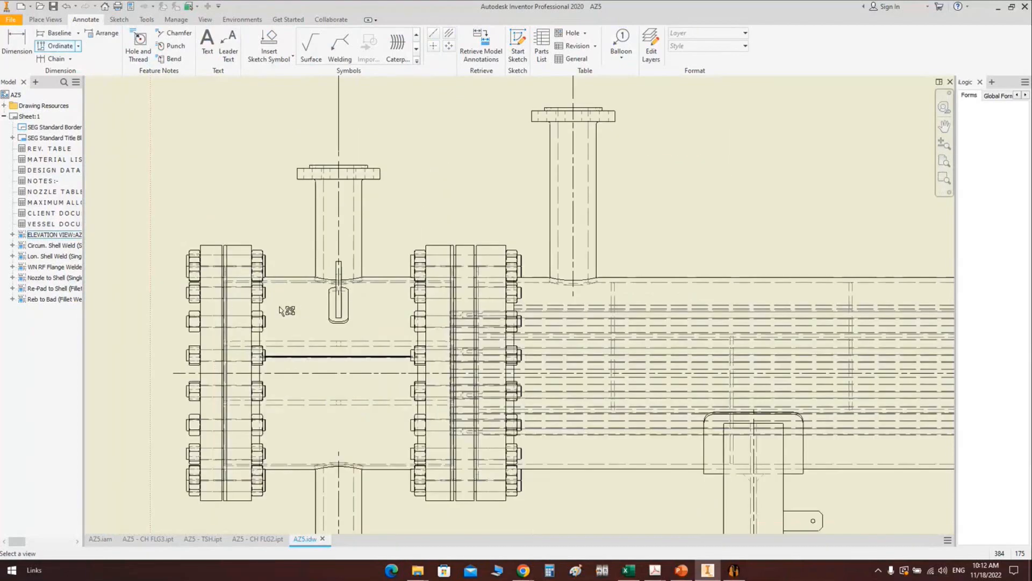
left_click(285, 232)
scroll(288, 225, "up", 3)
middle_click_drag(318, 255, 370, 182)
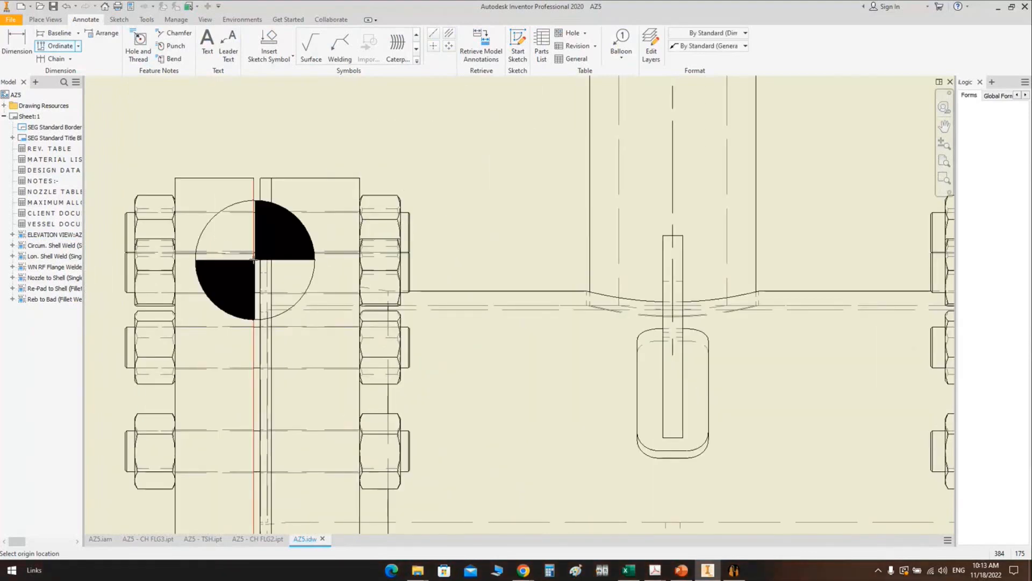
scroll(254, 260, "up", 3)
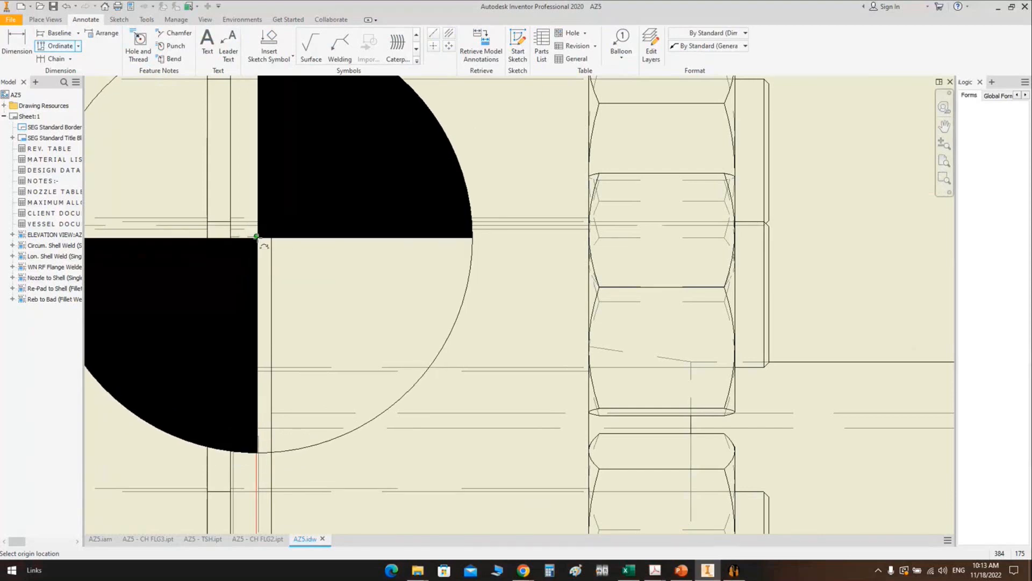
scroll(228, 181, "down", 5)
scroll(258, 156, "up", 4)
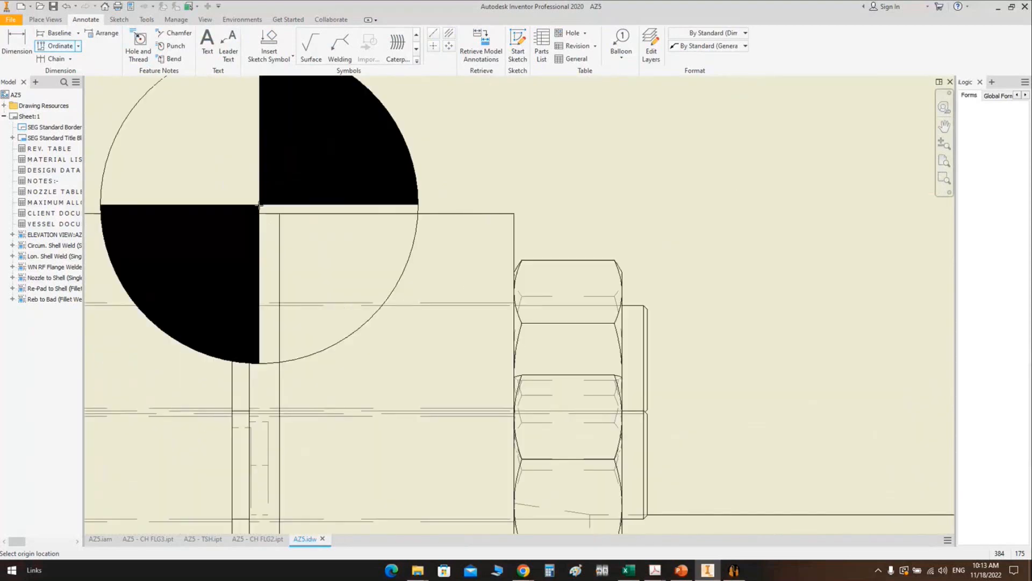
scroll(257, 210, "down", 4)
middle_click_drag(335, 231, 340, 222)
scroll(272, 276, "up", 3)
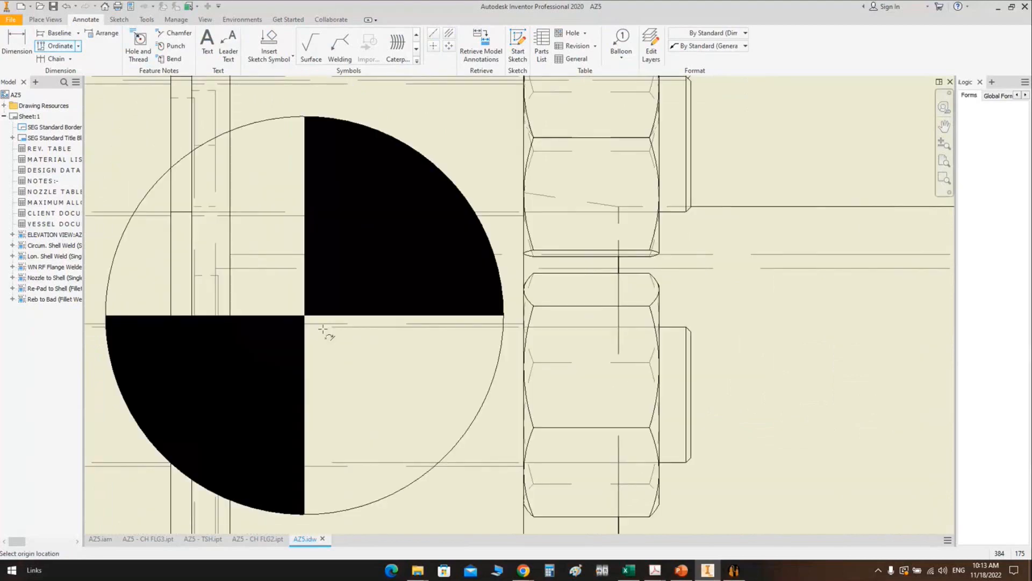
middle_click_drag(424, 297, 442, 366)
scroll(300, 250, "up", 3)
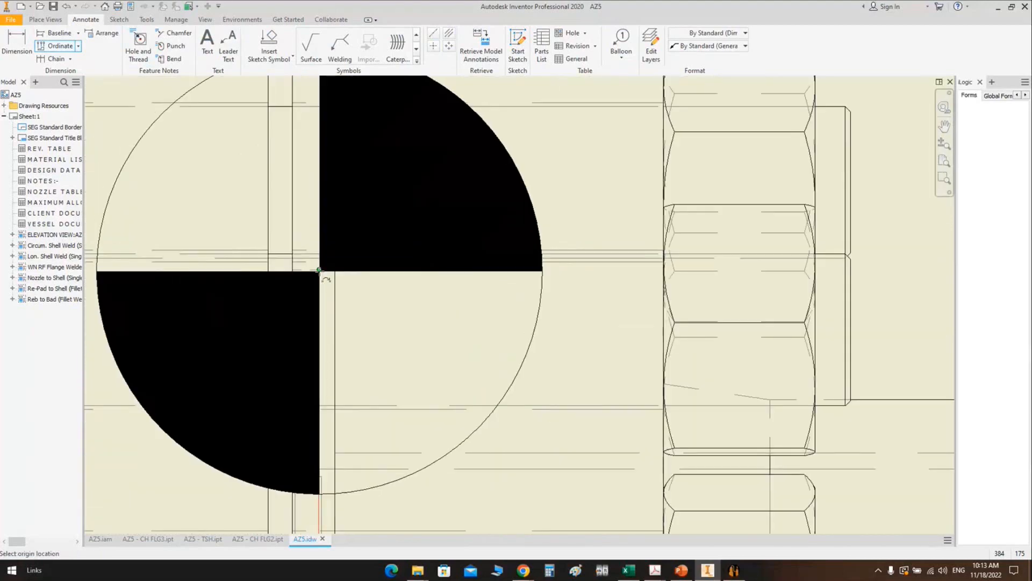
left_click(320, 269)
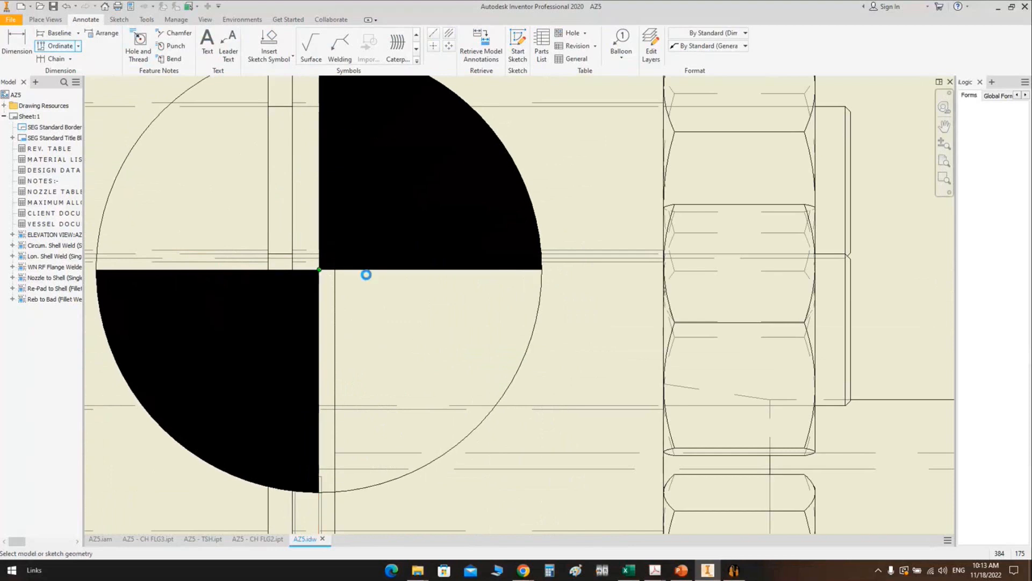
right_click(406, 231)
left_click(415, 216)
Step: Add the ordinate dimension to the T1B nozzle centerline, placing its text just below the T1B balloon
scroll(414, 229, "down", 10)
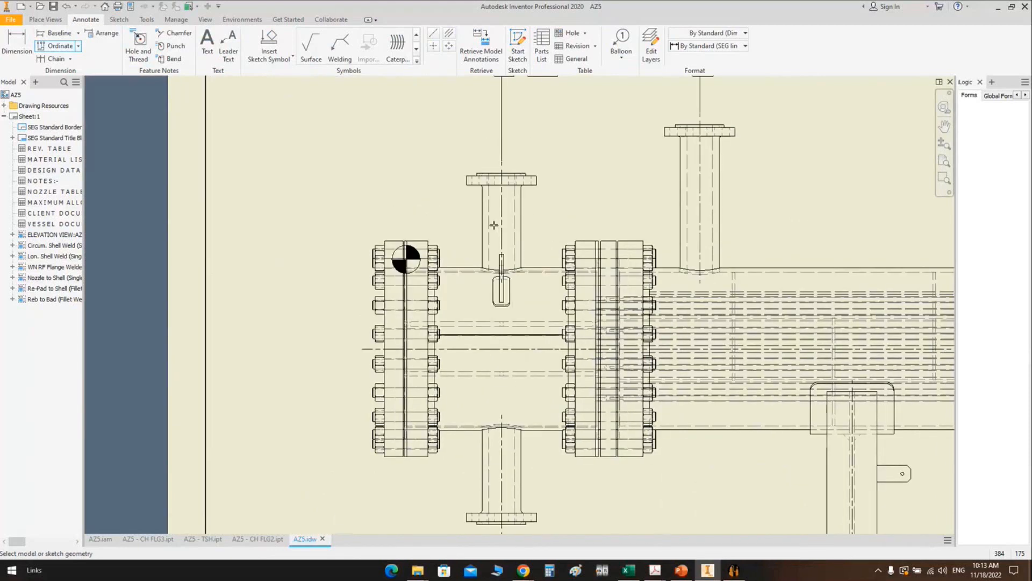
left_click(503, 213)
right_click(580, 169)
left_click(585, 161)
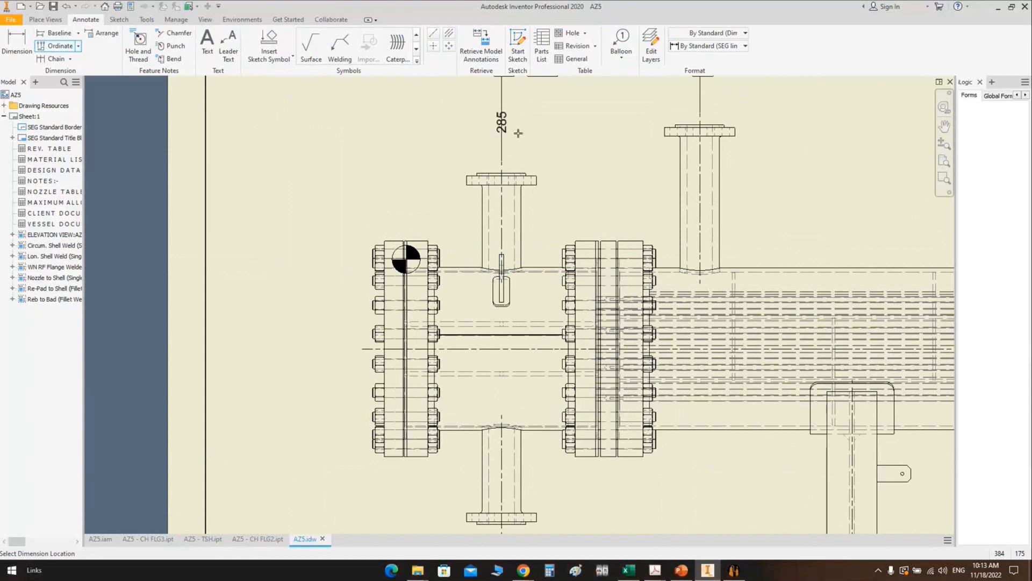
middle_click_drag(515, 120, 514, 207)
left_click(512, 194)
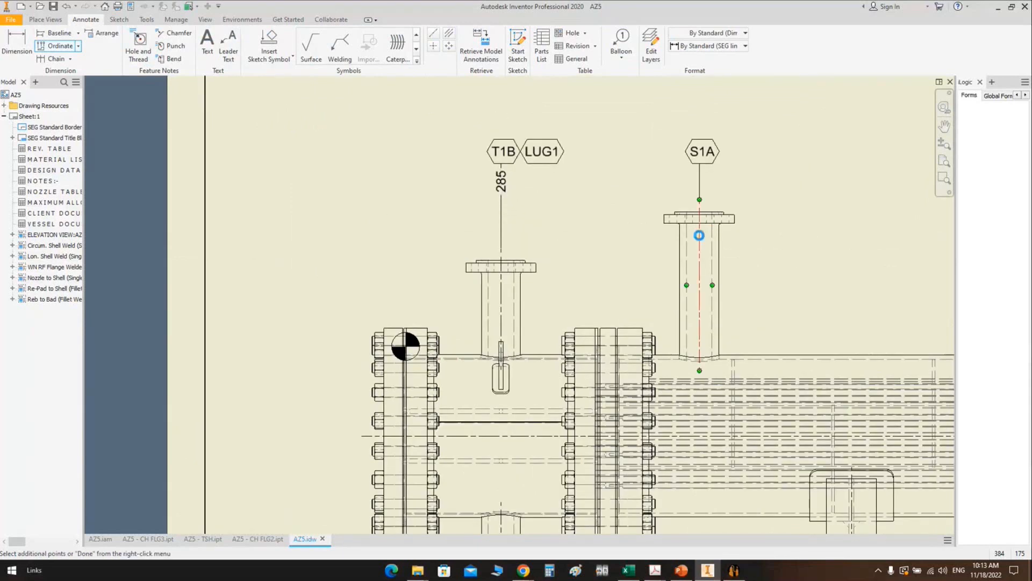
Step: Add ordinate dimensions to the S1A, NP, LUG3 and V1 centerlines and finish the set
left_click(702, 235)
scroll(623, 179, "down", 5)
scroll(785, 267, "up", 6)
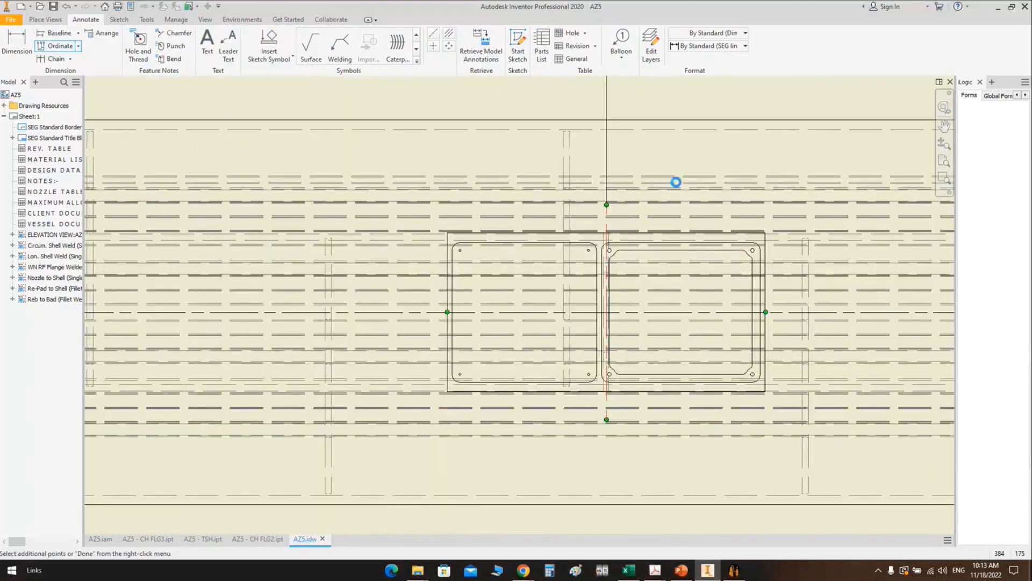
scroll(531, 260, "down", 4)
scroll(531, 261, "down", 5)
scroll(642, 241, "up", 4)
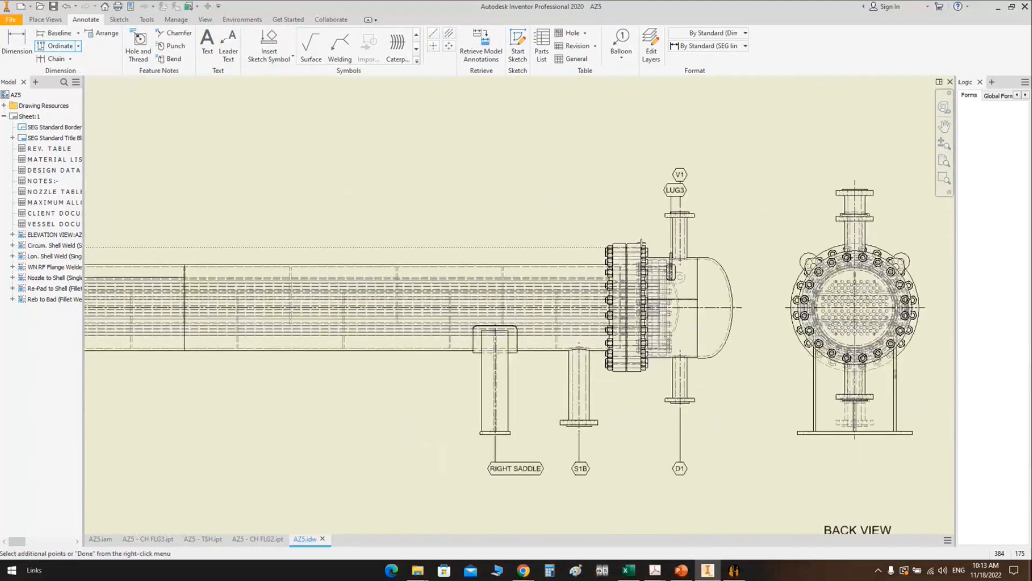
scroll(641, 242, "up", 5)
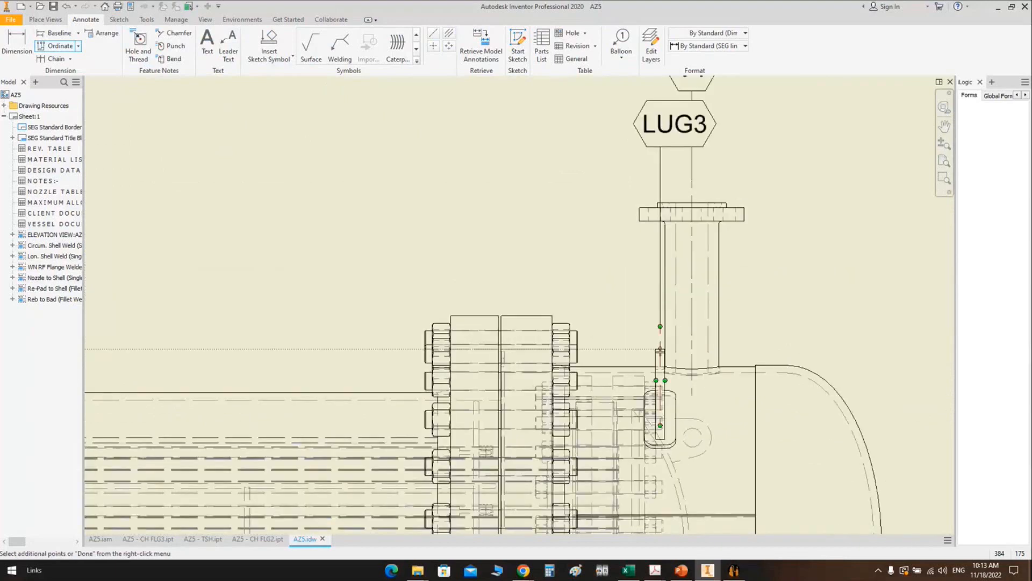
left_click(660, 349)
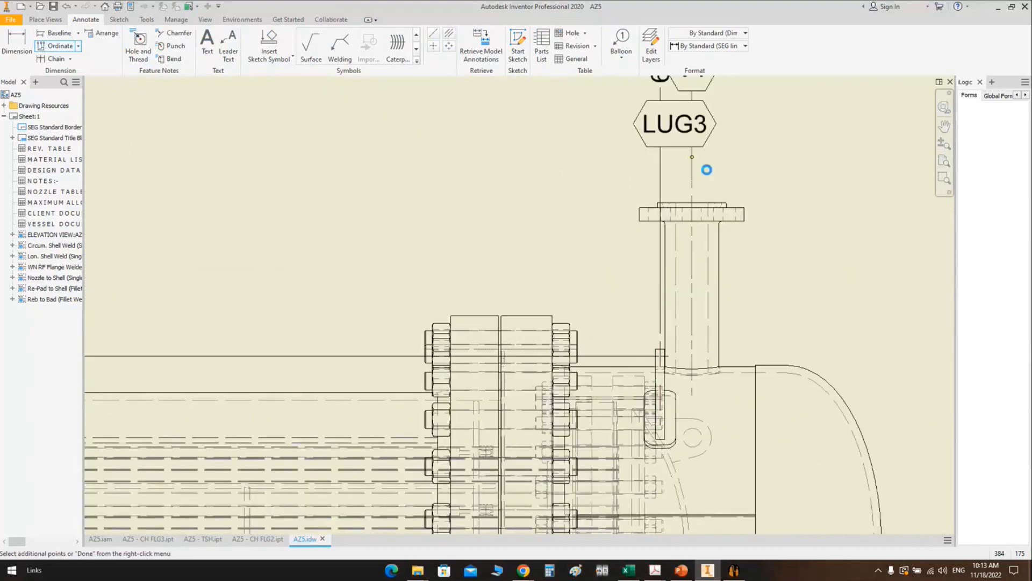
scroll(707, 170, "down", 4)
scroll(699, 113, "up", 5)
key("Escape")
key("Escape")
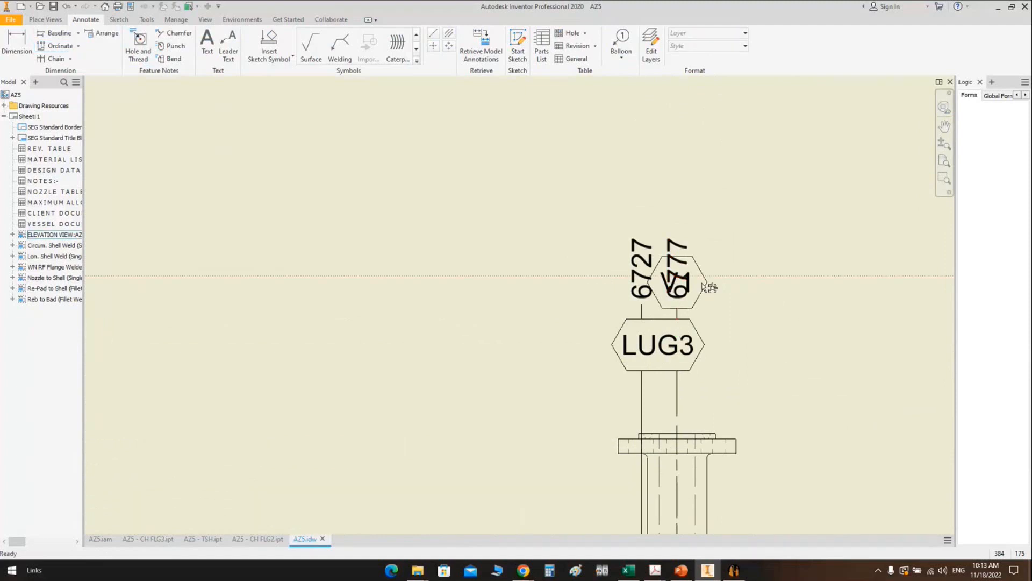
Step: Move the V1 balloon above its ordinate dimension text and the LUG3 balloon just above the V1 balloon
left_click(692, 286)
left_click_drag(691, 286, 679, 195)
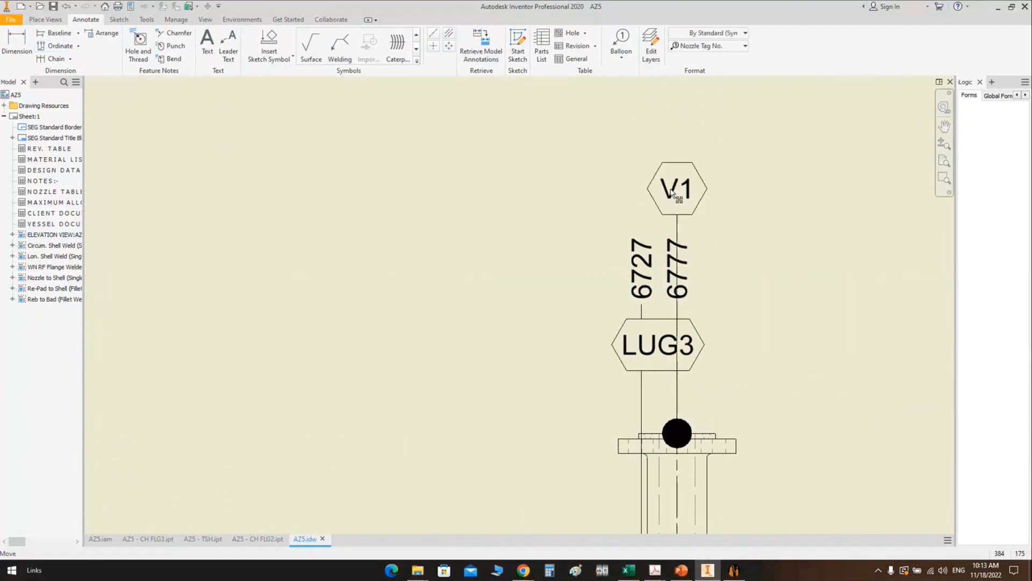
left_click(638, 353)
left_click_drag(638, 354, 629, 132)
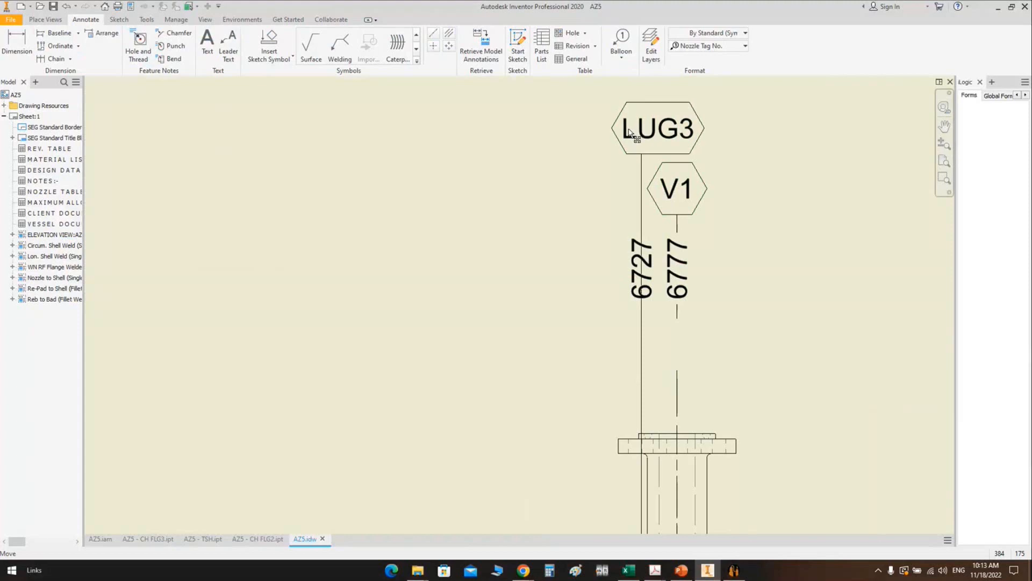
Step: Hide the origin indicator of the elevation view's ordinate dimensions
scroll(560, 281, "down", 10)
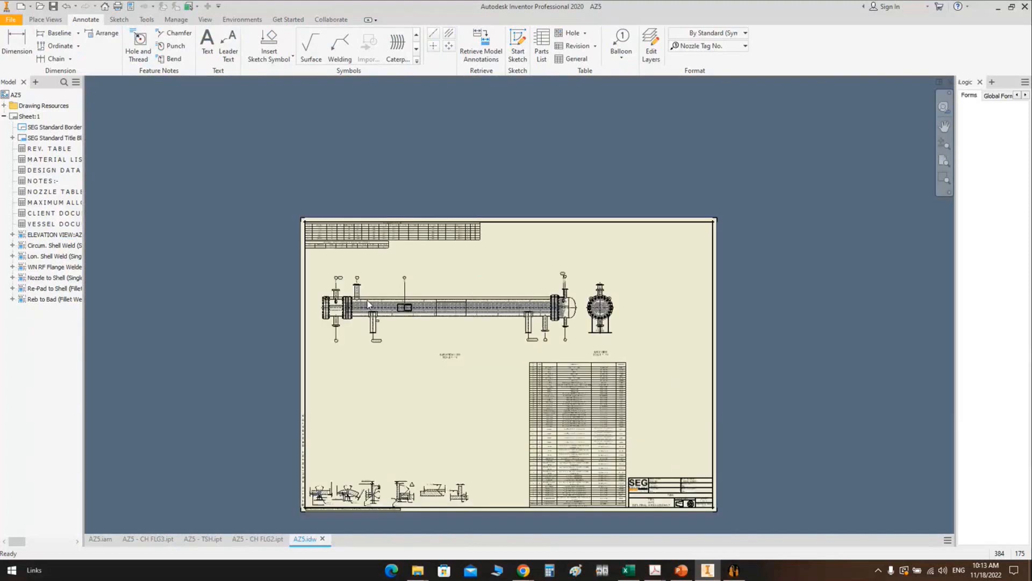
scroll(345, 296, "up", 5)
scroll(363, 325, "up", 3)
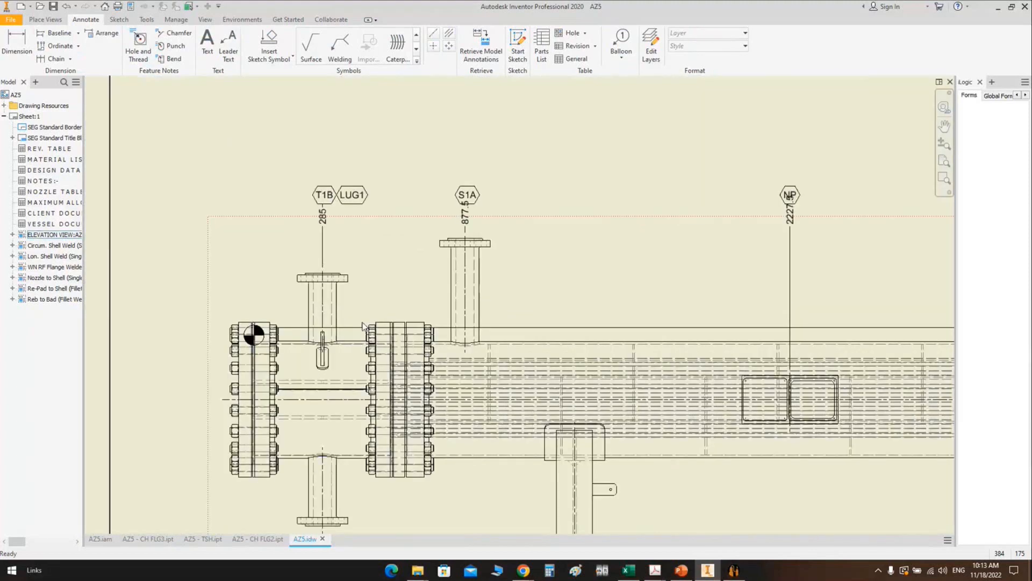
scroll(363, 325, "up", 3)
middle_click_drag(322, 264, 319, 329)
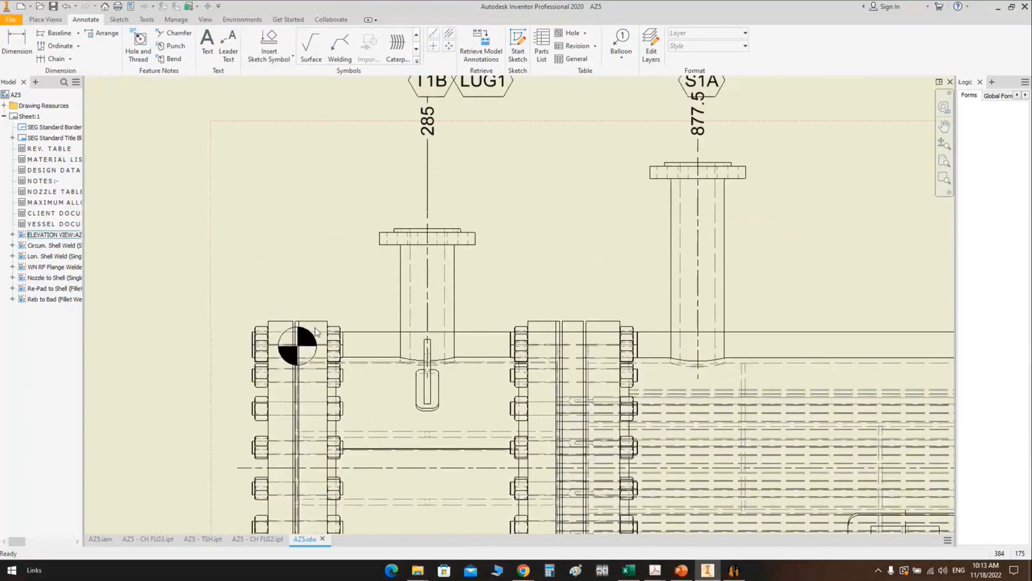
right_click(431, 129)
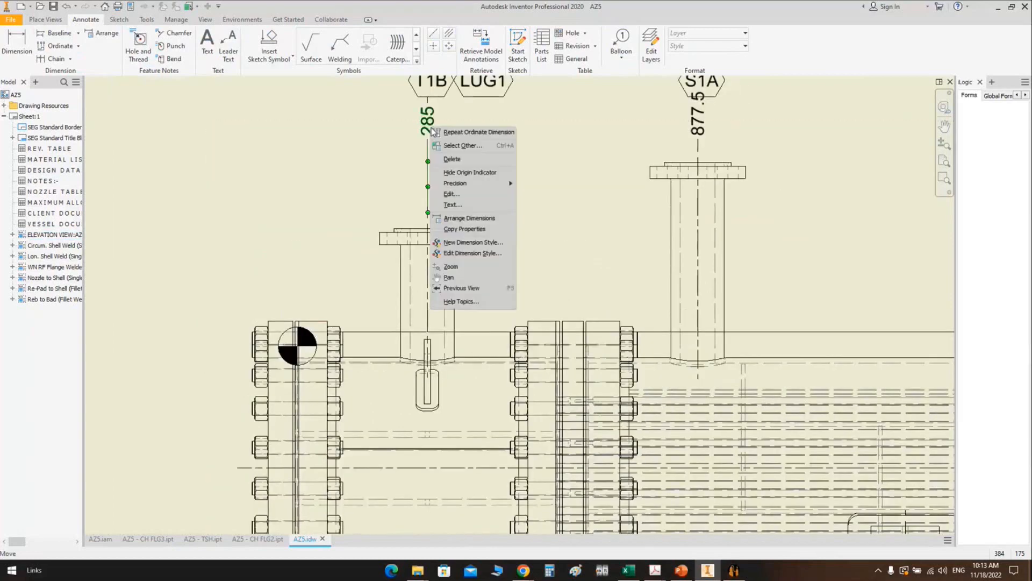
left_click(475, 172)
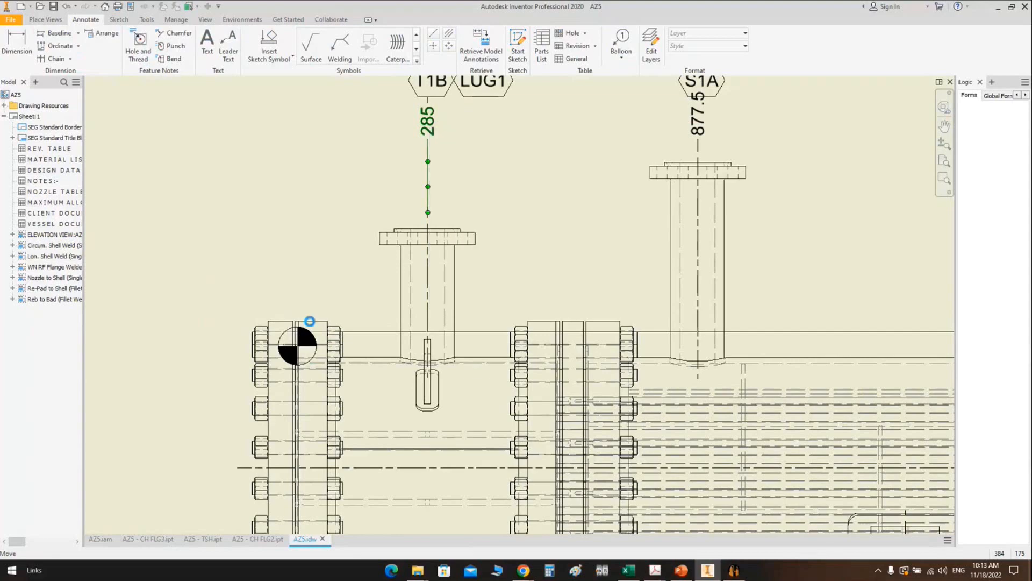
Step: Sketch on the elevation view, project the outer end flange's gasket face edge, and draw a vertical datum line upward from it
left_click(364, 331)
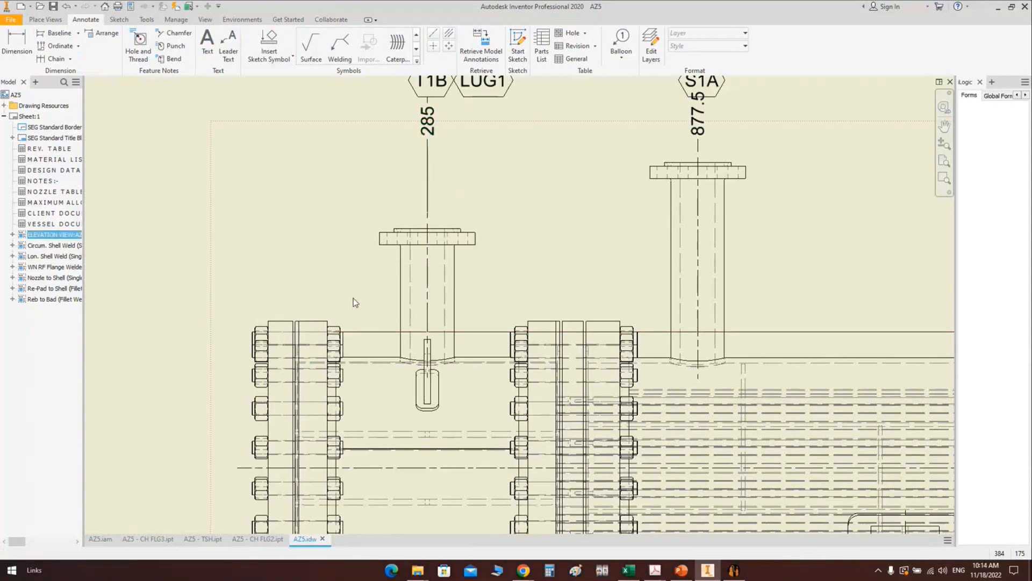
key("s")
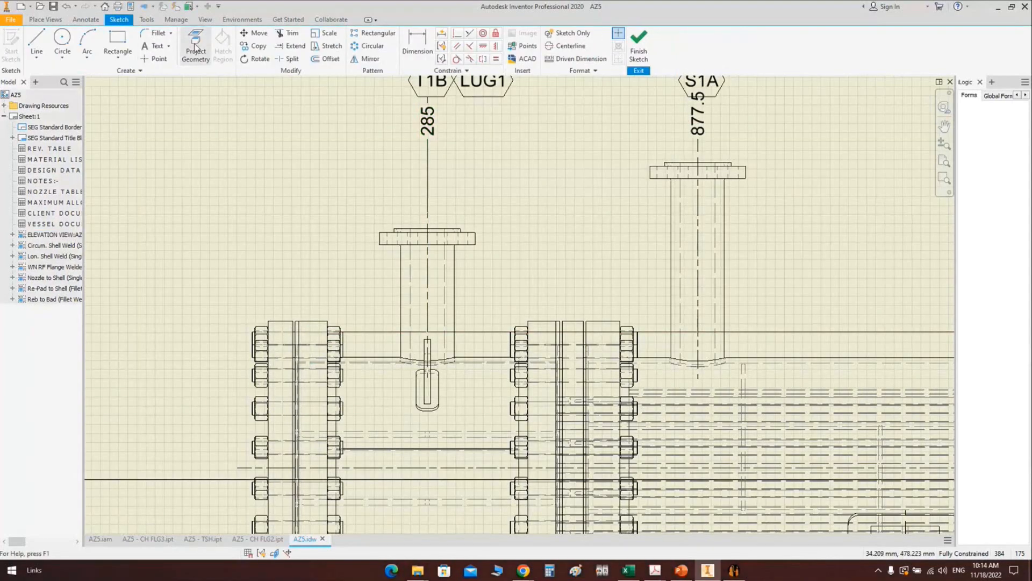
left_click(196, 49)
scroll(311, 351, "up", 3)
scroll(311, 352, "up", 3)
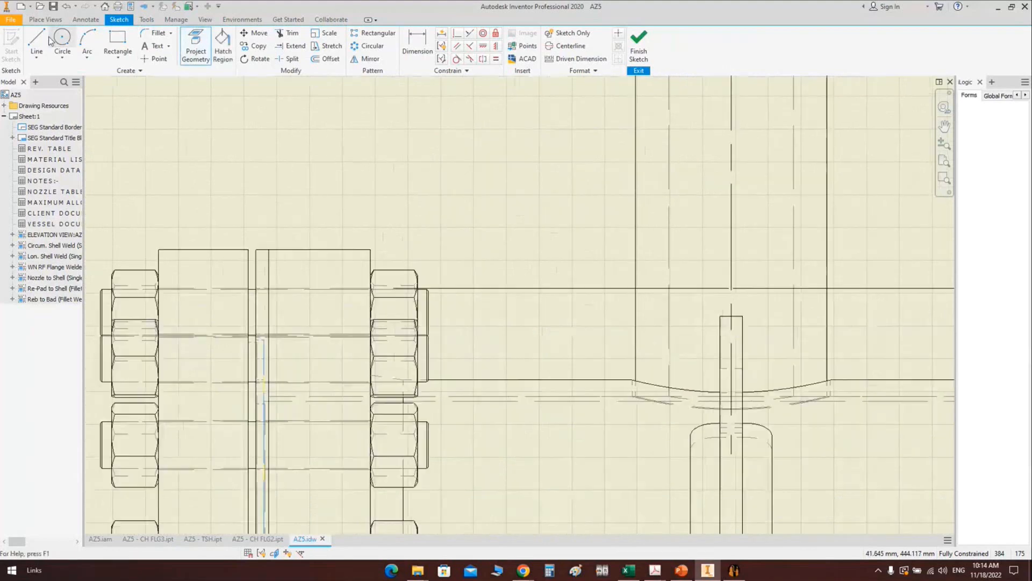
left_click(46, 43)
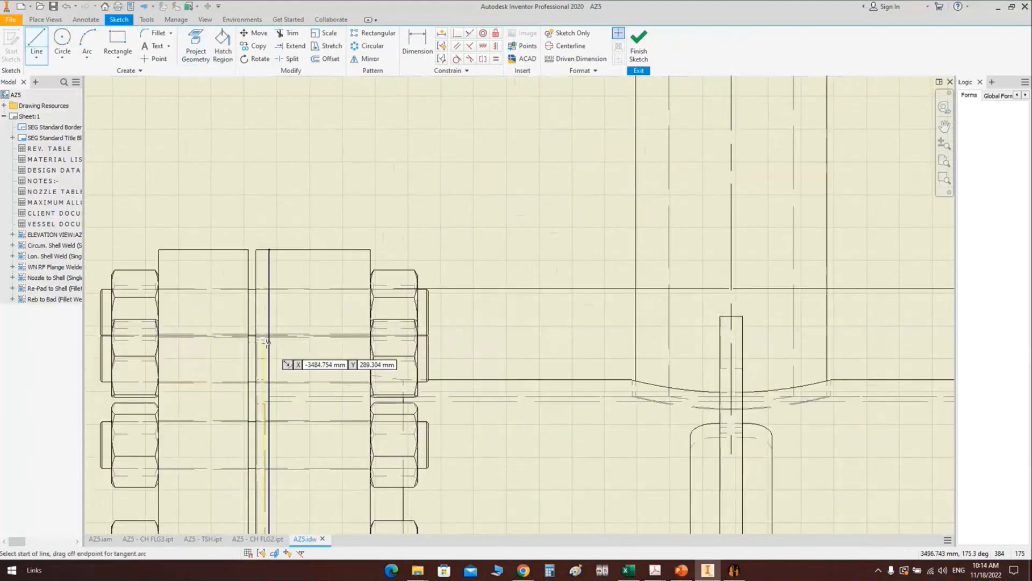
scroll(267, 343, "down", 3)
mouse_move(266, 342)
middle_mouse_down()
mouse_move(272, 305)
mouse_move(284, 452)
middle_mouse_up()
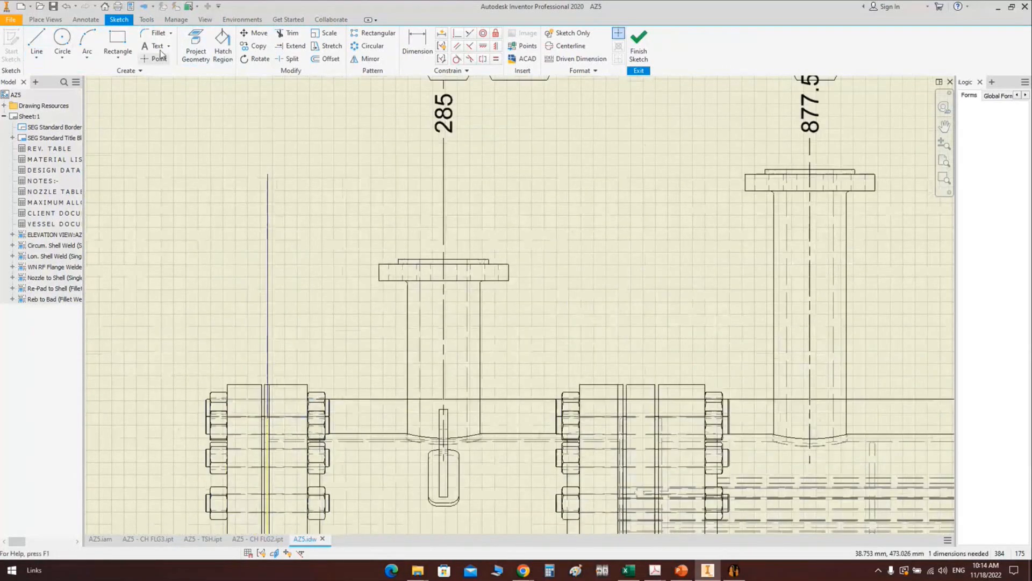
Step: Add the sketch text "DATUM LINE EL.0.00" beside the vertical datum line, using the default 2.00 mm Arial
left_click(159, 47)
left_click(250, 301)
type("DAT")
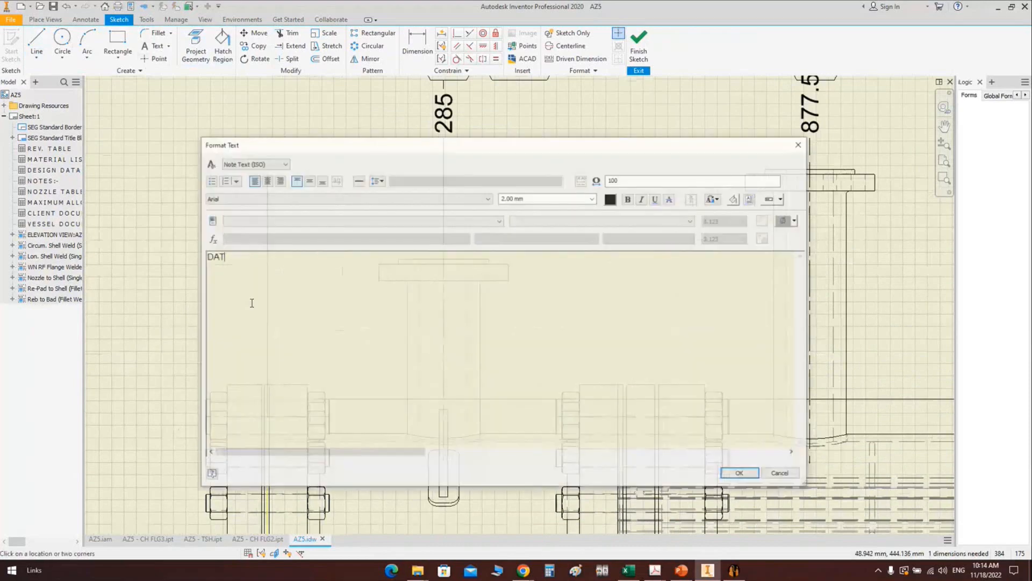
type("UM LINE ")
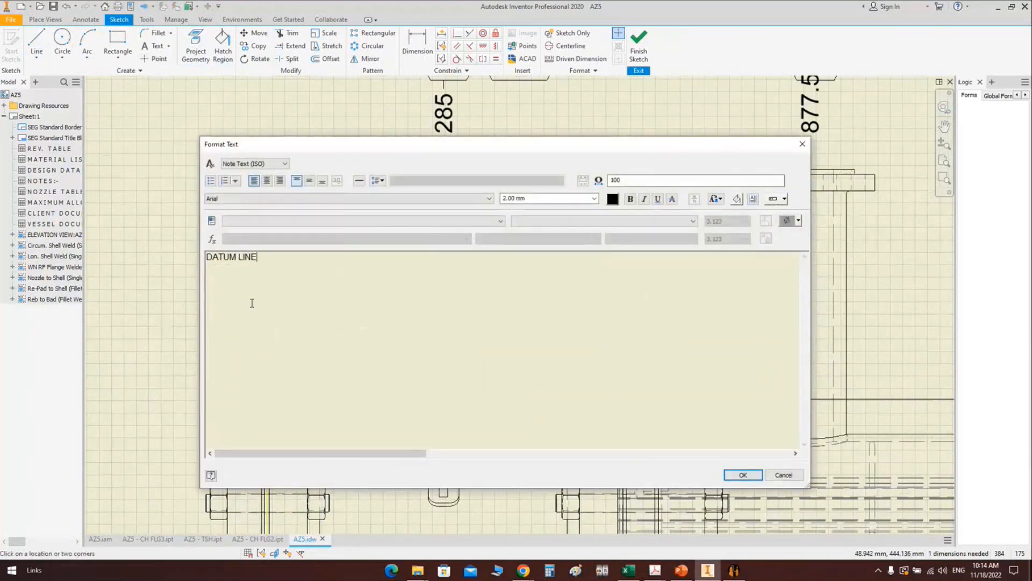
type("EL.0.00")
left_click(753, 475)
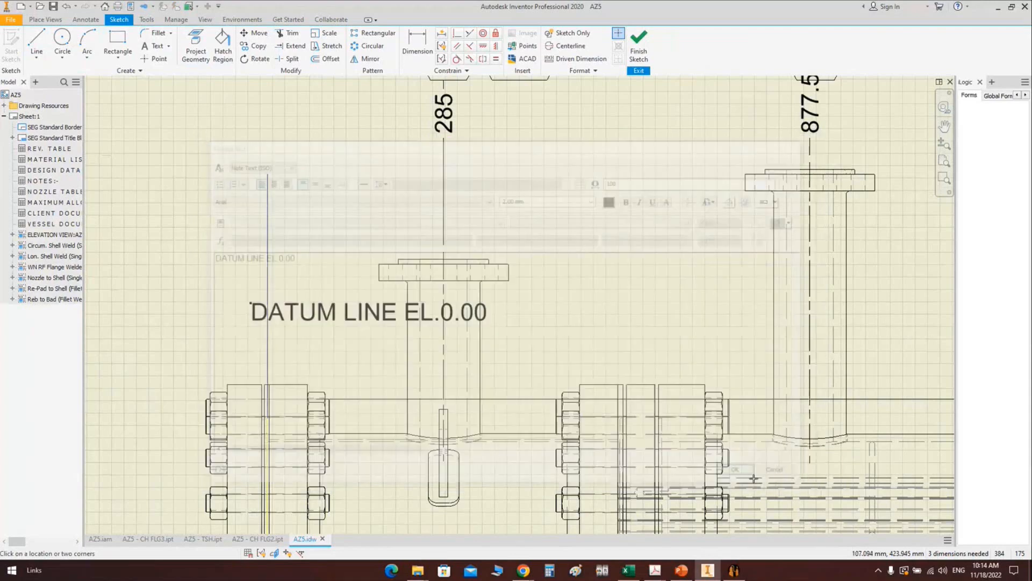
key("Escape")
Step: Rotate the datum text 90 degrees counterclockwise, place it alongside the datum line, and extend the line's upper end past the text
right_click(339, 312)
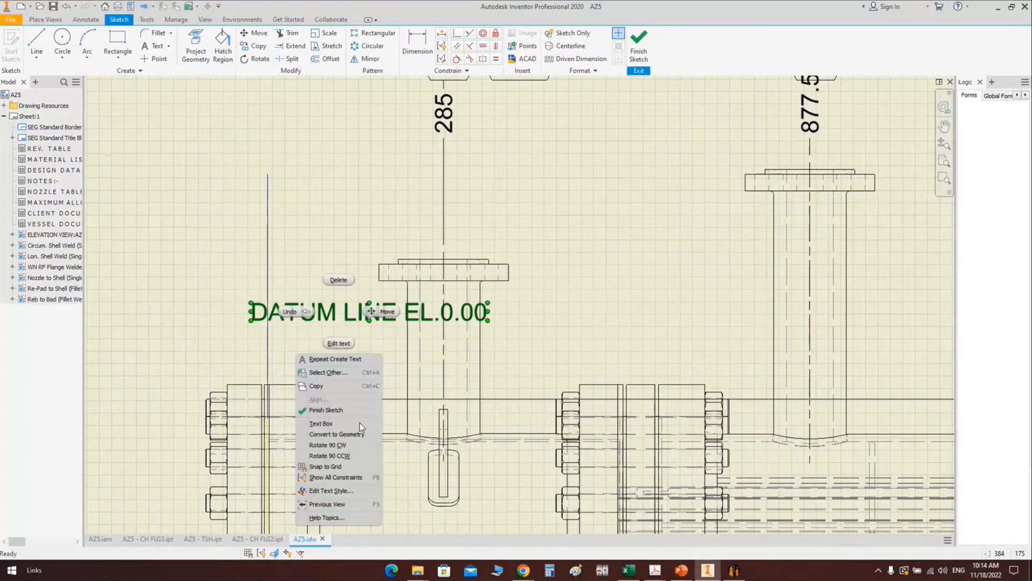
left_click(357, 454)
left_click_drag(253, 312, 249, 374)
left_click_drag(267, 173, 270, 133)
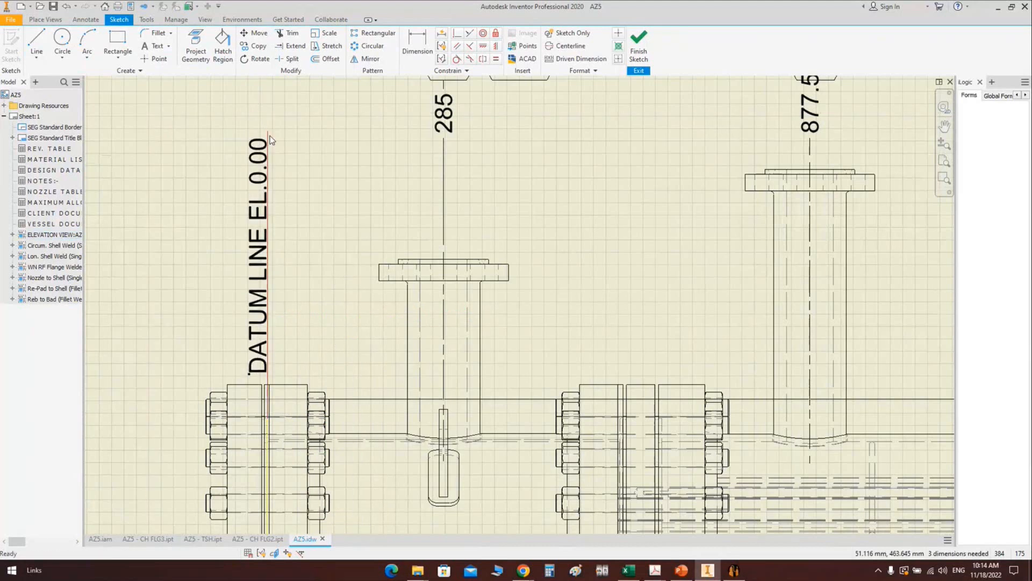
Step: Assign the datum line to the Centerline (ISO) layer and finish the sketch
left_click(85, 19)
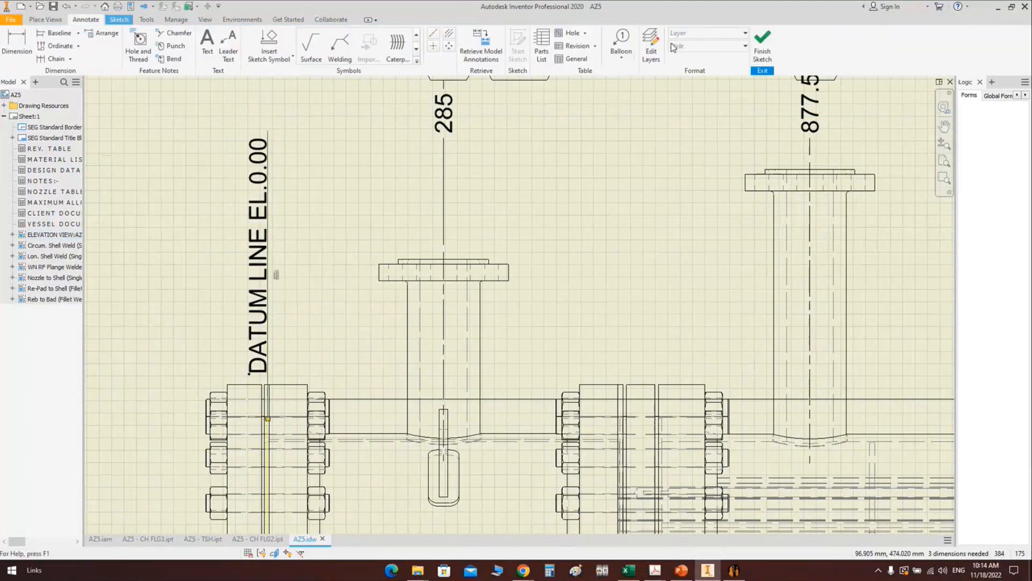
left_click(693, 33)
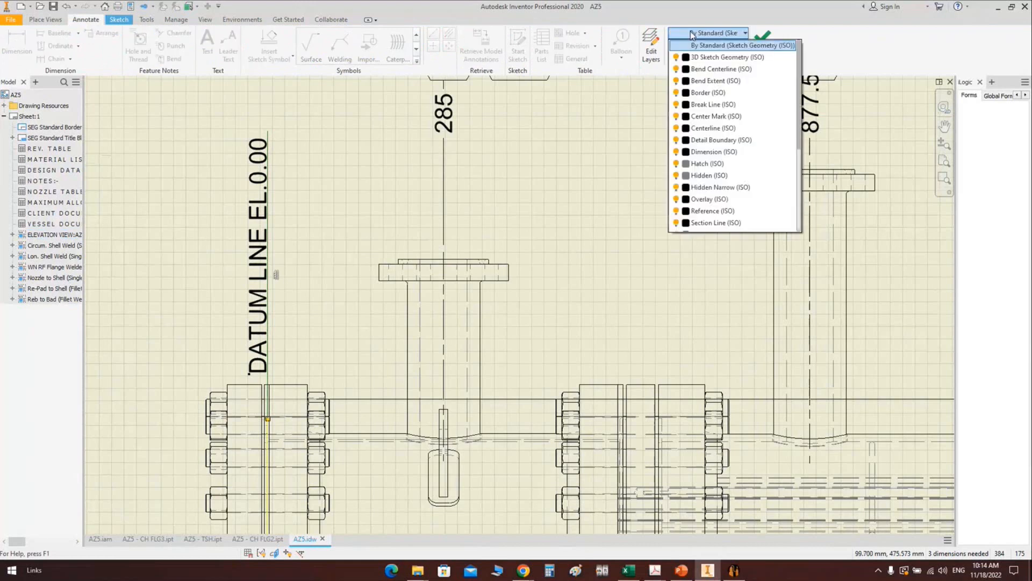
left_click(730, 117)
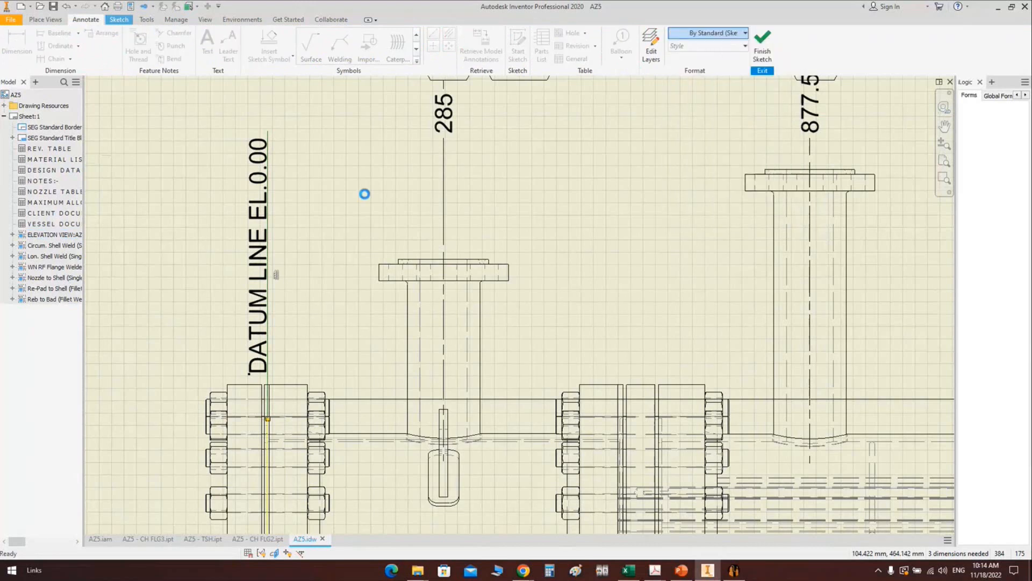
right_click(317, 175)
left_click(334, 205)
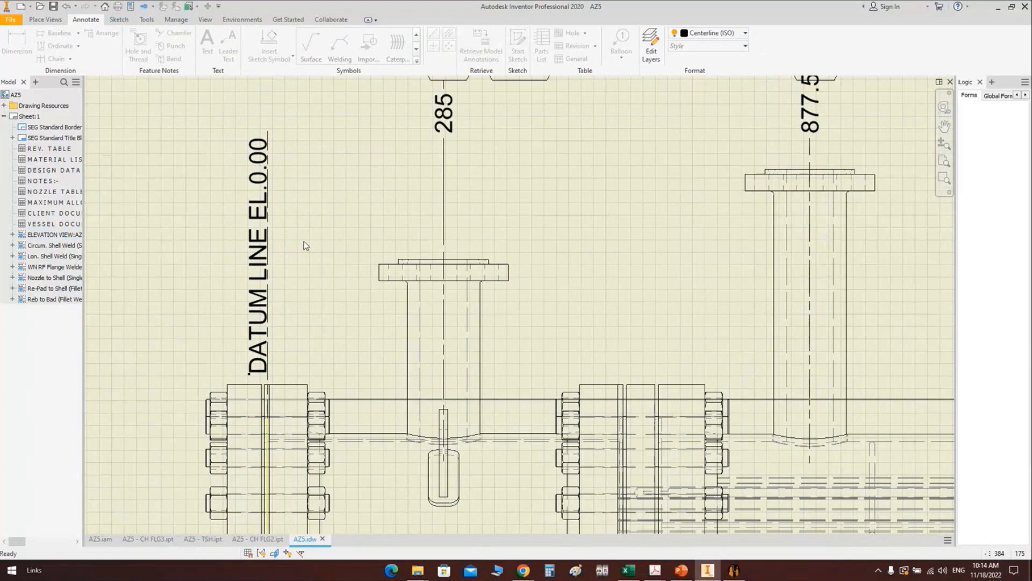
Step: Add ordinate dimensions below the elevation view to the T1A nozzle and left saddle centerlines
scroll(301, 269, "down", 2)
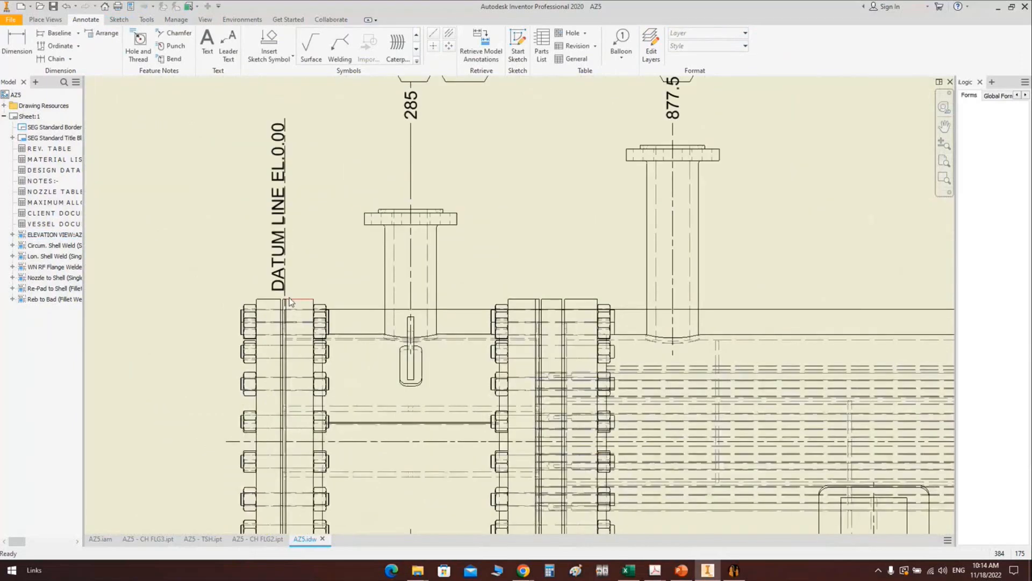
scroll(289, 299, "down", 2)
mouse_move(321, 275)
middle_mouse_down()
mouse_move(288, 248)
mouse_move(279, 146)
middle_mouse_up()
left_click(59, 46)
left_click(285, 344)
right_click(360, 381)
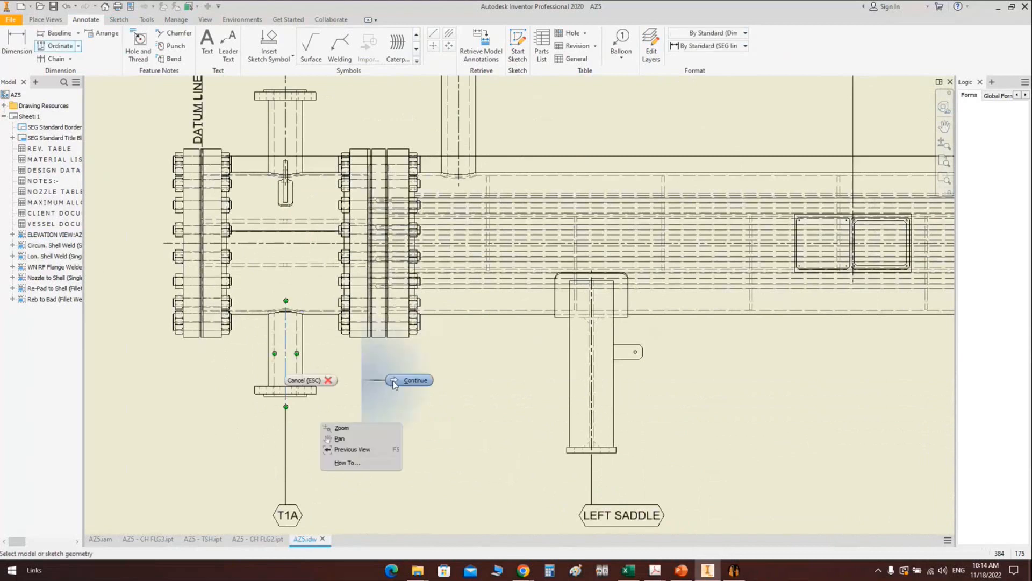
left_click(408, 380)
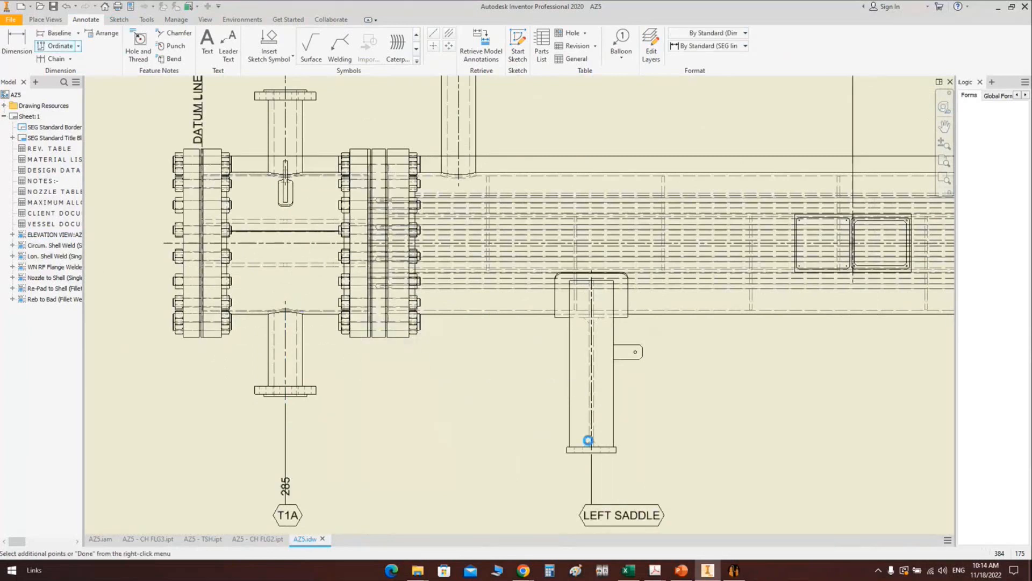
scroll(588, 440, "up", 3)
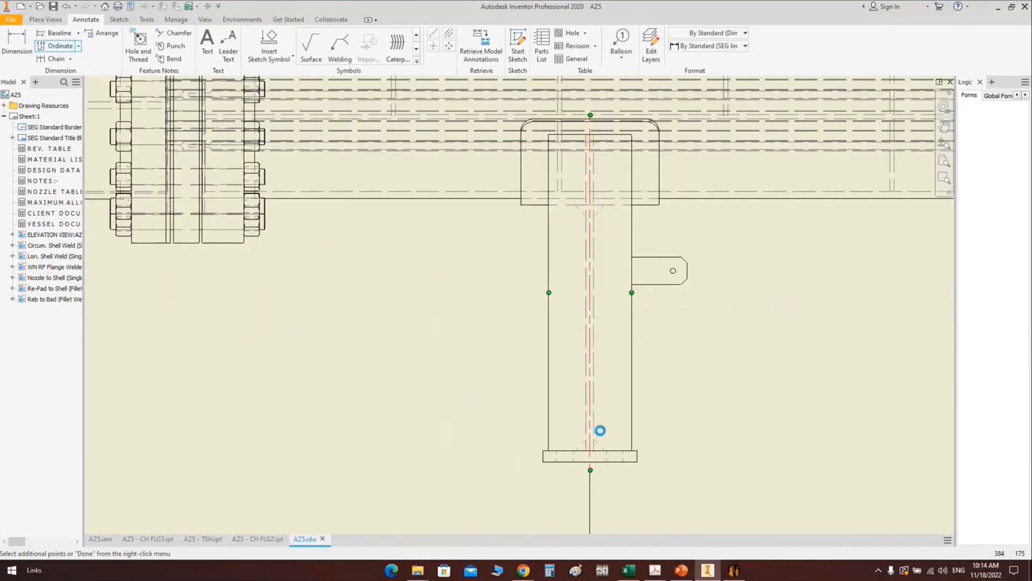
left_click(600, 431)
Step: Add ordinate dimensions to the right saddle, S1B and D1 centerlines below the shell and end the command
scroll(600, 432, "down", 3)
middle_click_drag(779, 451, 428, 350)
middle_click_drag(913, 301, 457, 365)
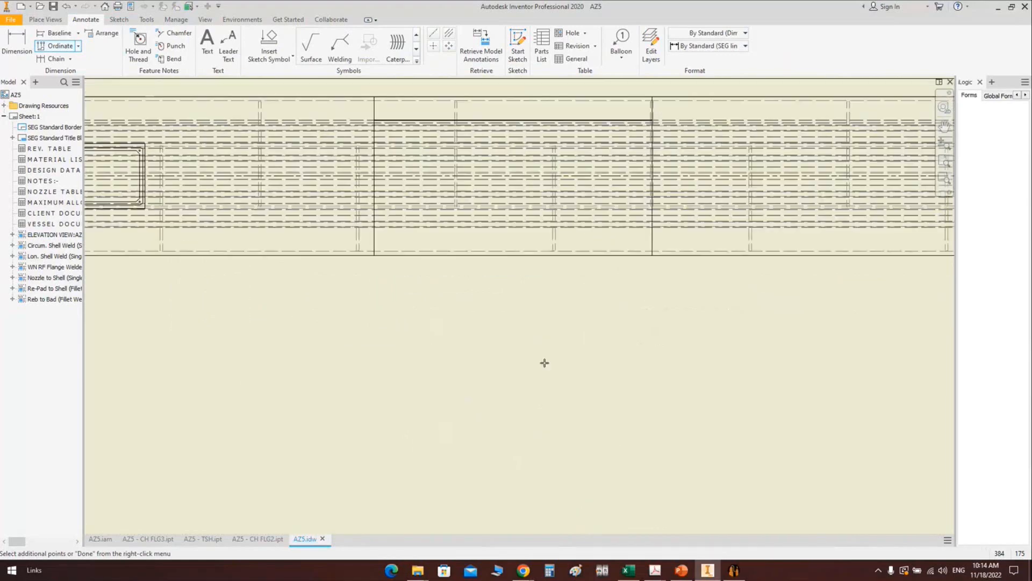
scroll(545, 363, "down", 4)
scroll(374, 305, "up", 5)
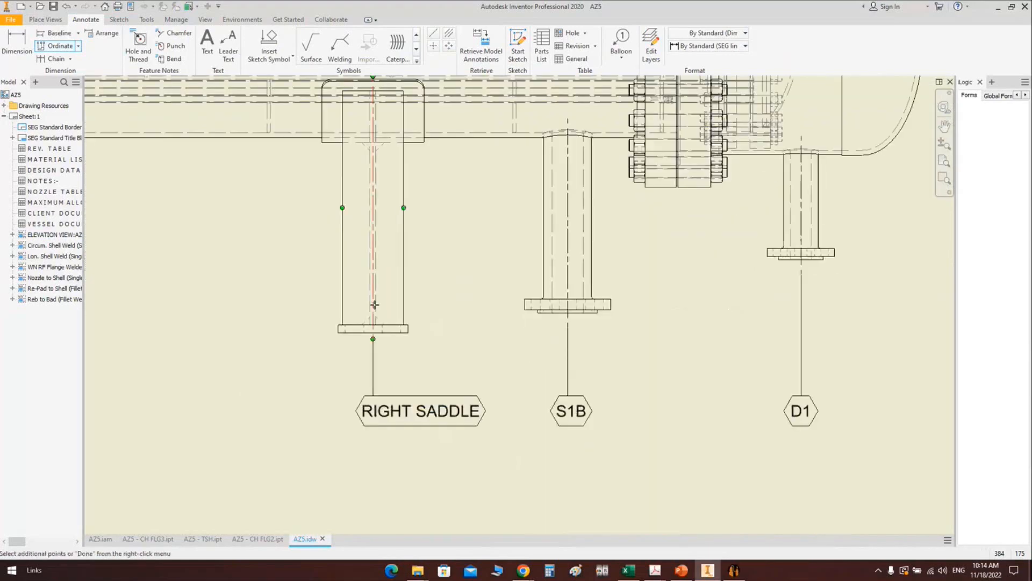
left_click(571, 277)
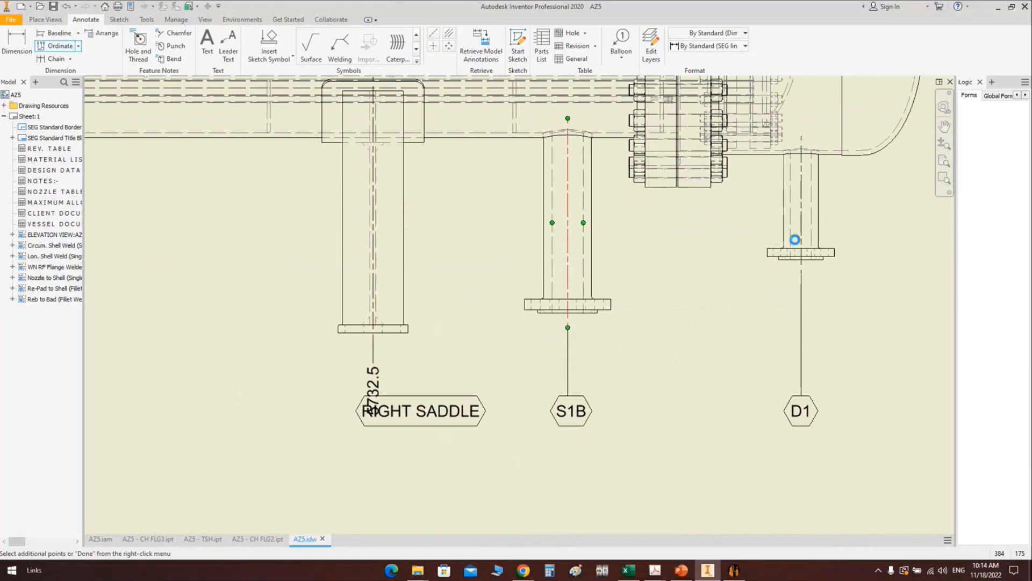
left_click(795, 239)
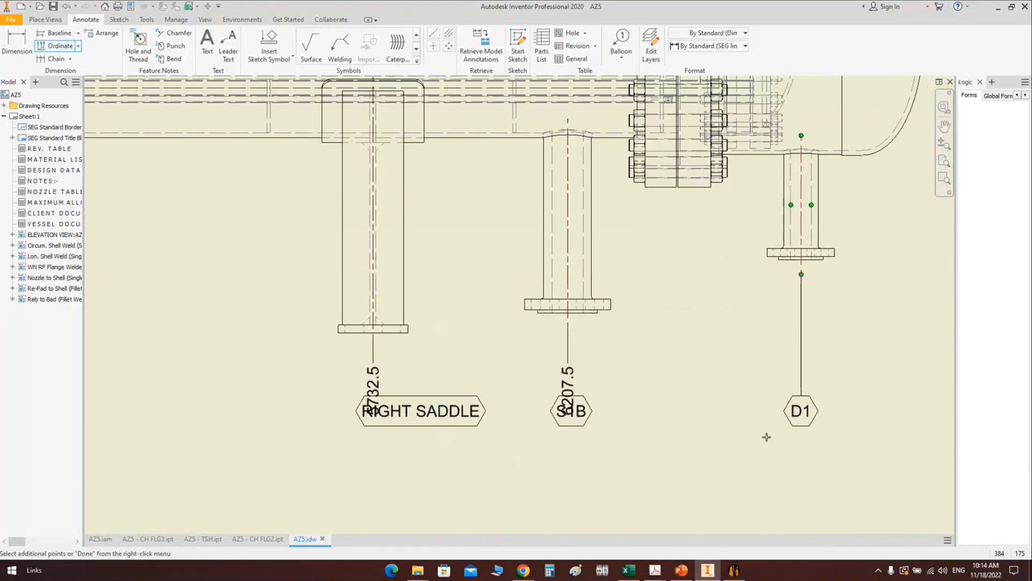
key("Escape")
Step: Move the D1, S1B, RIGHT SADDLE and LEFT SADDLE balloons below their ordinate dimension texts
middle_click_drag(767, 437, 785, 315)
left_click(828, 299)
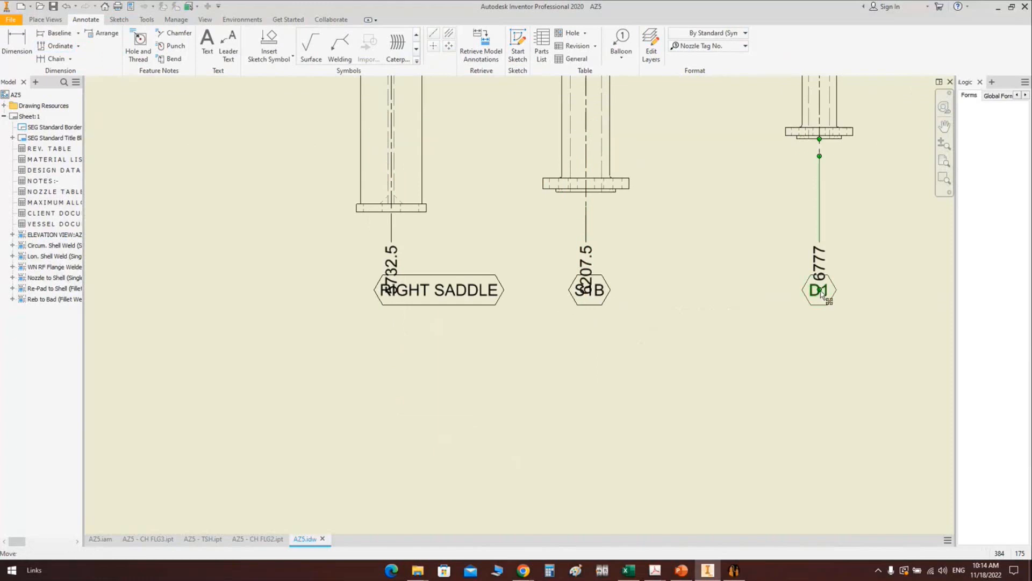
left_click_drag(822, 293, 823, 342)
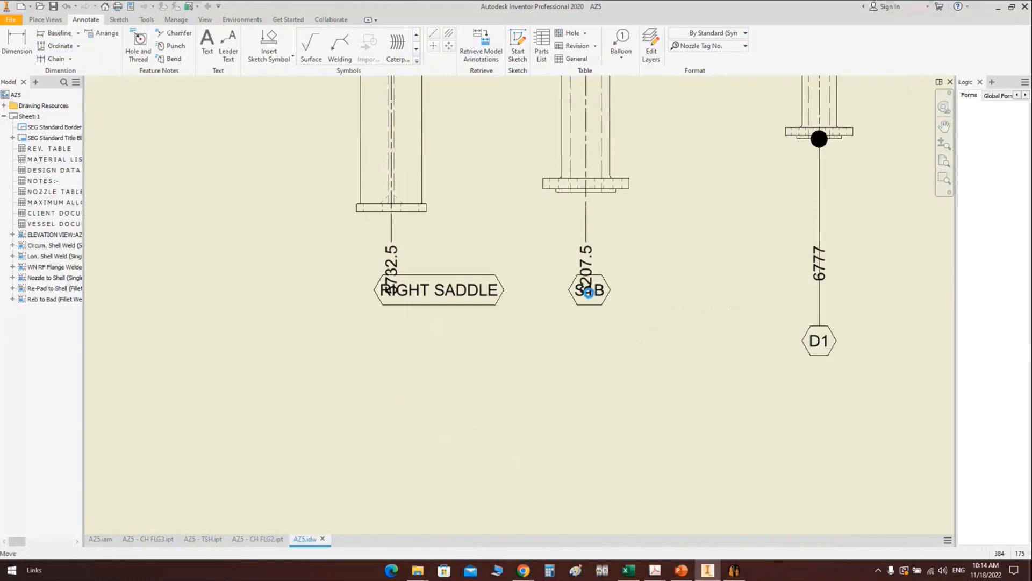
left_click(596, 295)
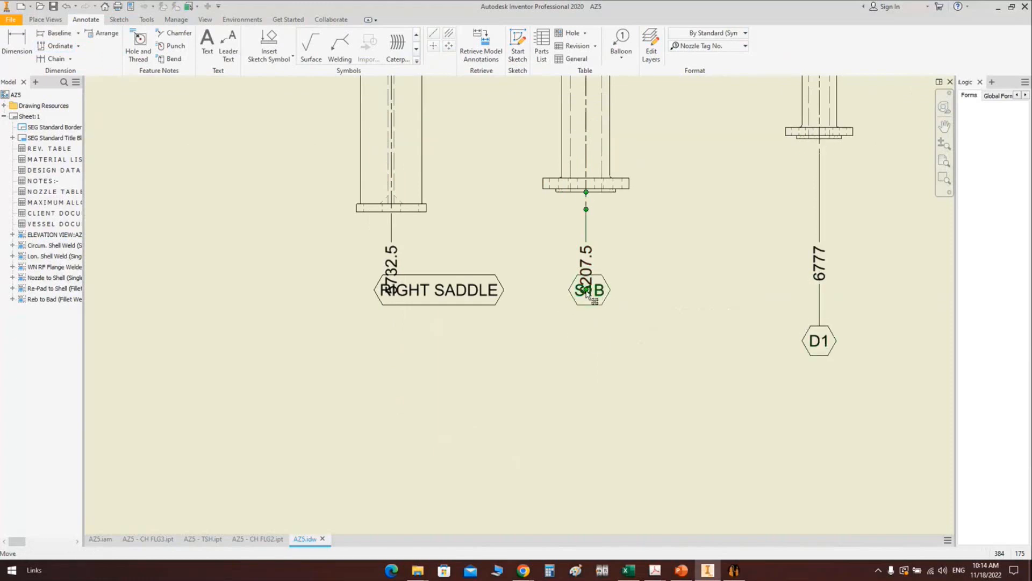
left_click_drag(587, 292, 590, 338)
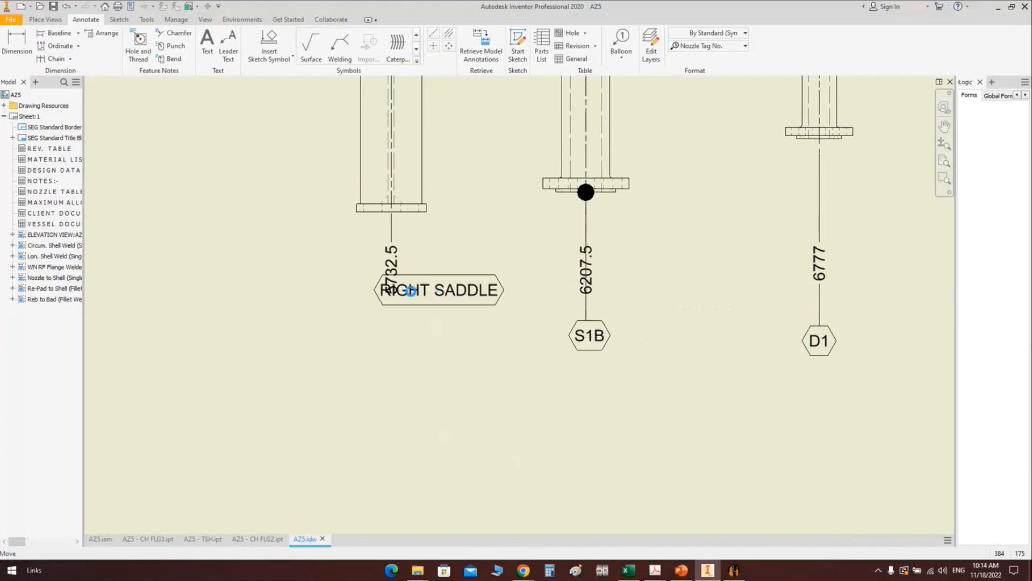
left_click_drag(411, 291, 392, 334)
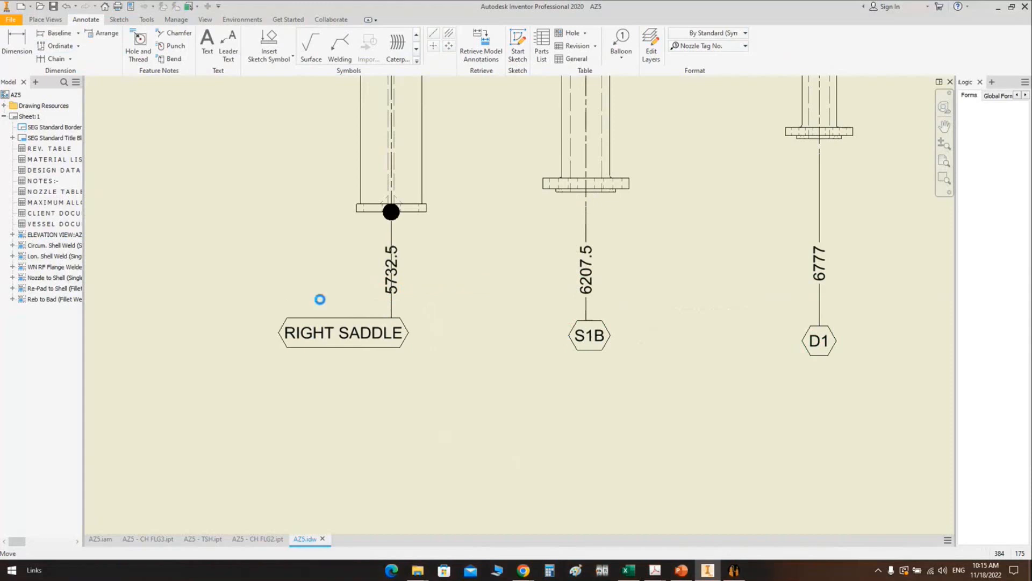
scroll(457, 334, "down", 5)
scroll(329, 320, "up", 3)
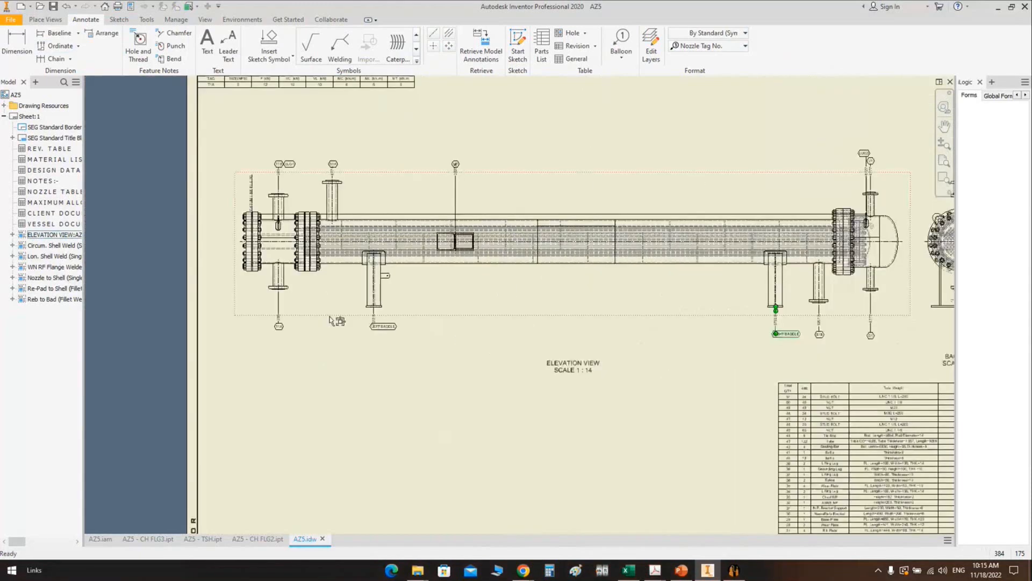
scroll(329, 321, "up", 5)
left_click_drag(499, 349, 499, 367)
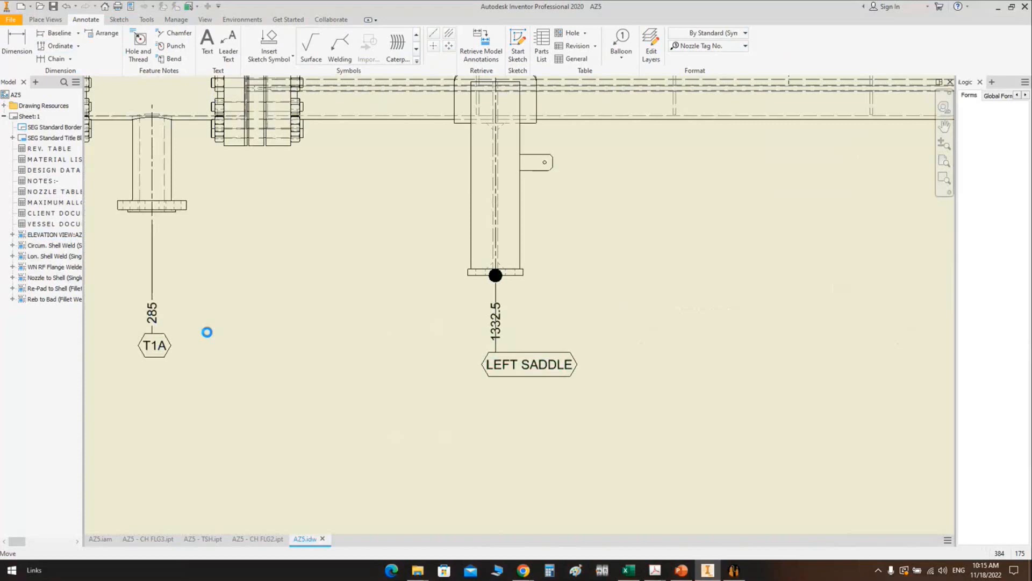
Step: Dimension the horizontal distance from the shell's end edge at the channel-side flange to the S1A centerline, placed above the nozzle
scroll(280, 369, "down", 4)
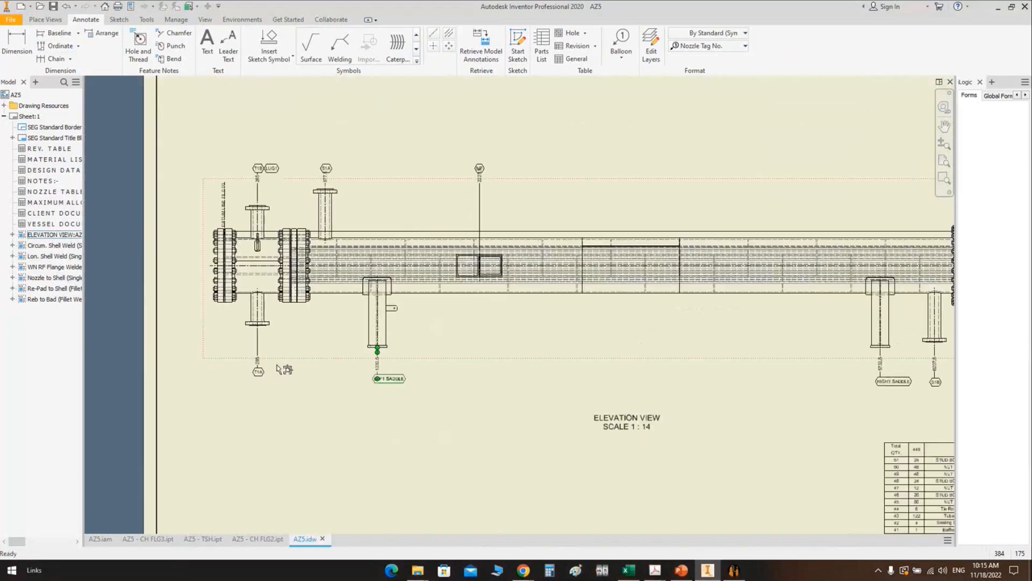
scroll(352, 226, "up", 2)
middle_click_drag(353, 227, 380, 239)
key("d")
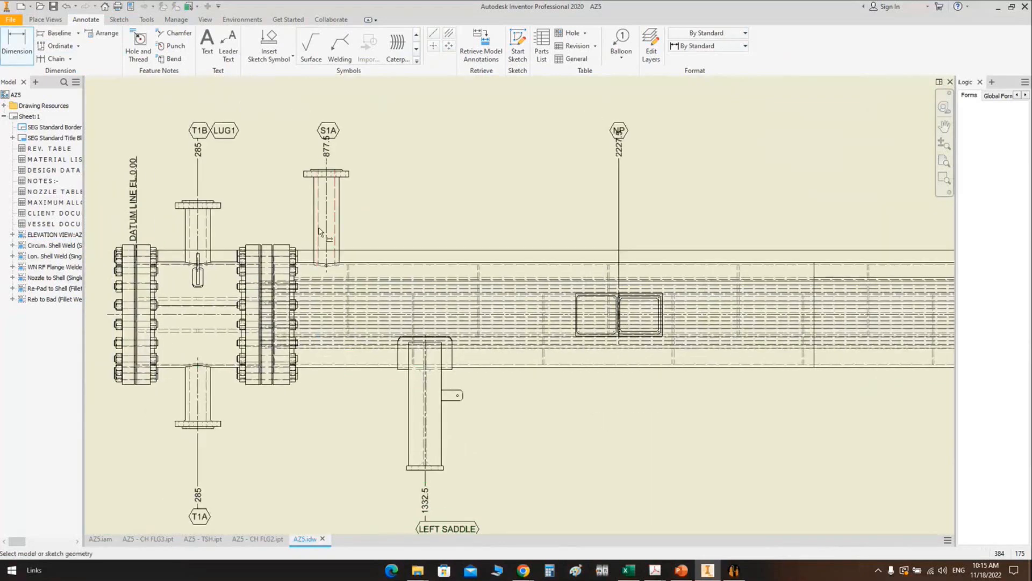
left_click(322, 230)
scroll(305, 258, "up", 4)
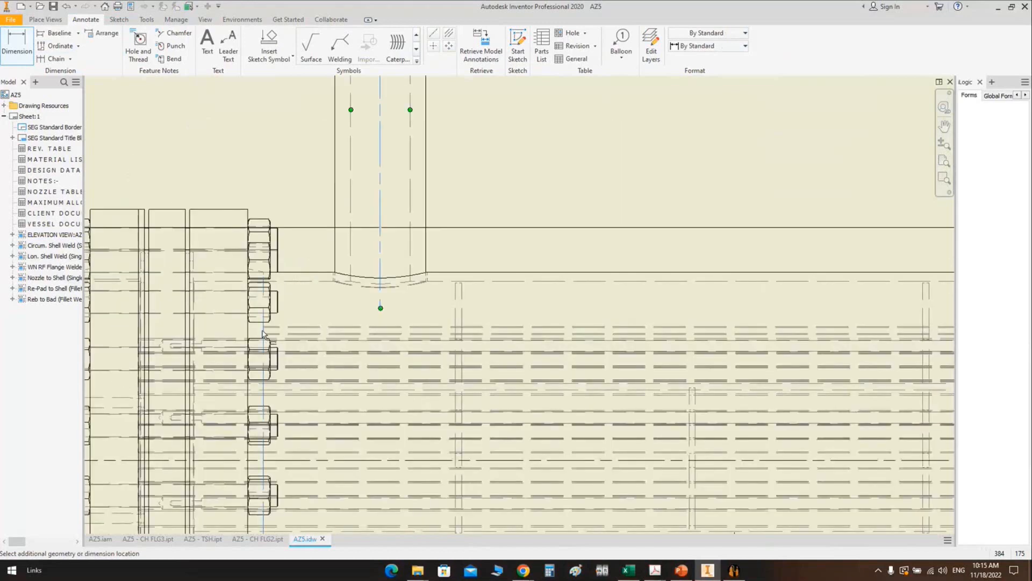
left_click(263, 333)
scroll(310, 262, "down", 3)
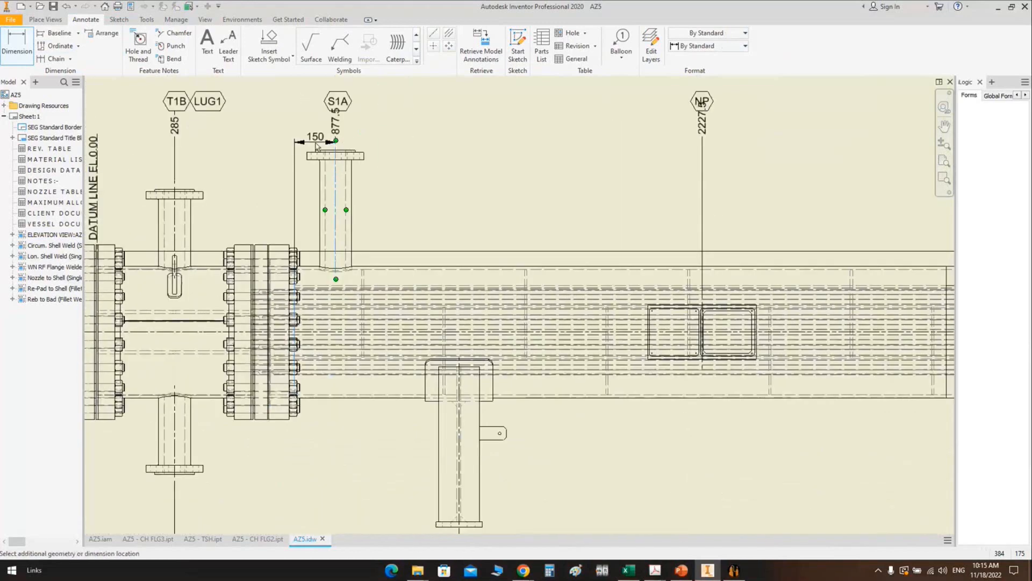
scroll(317, 146, "up", 2)
left_click(317, 143)
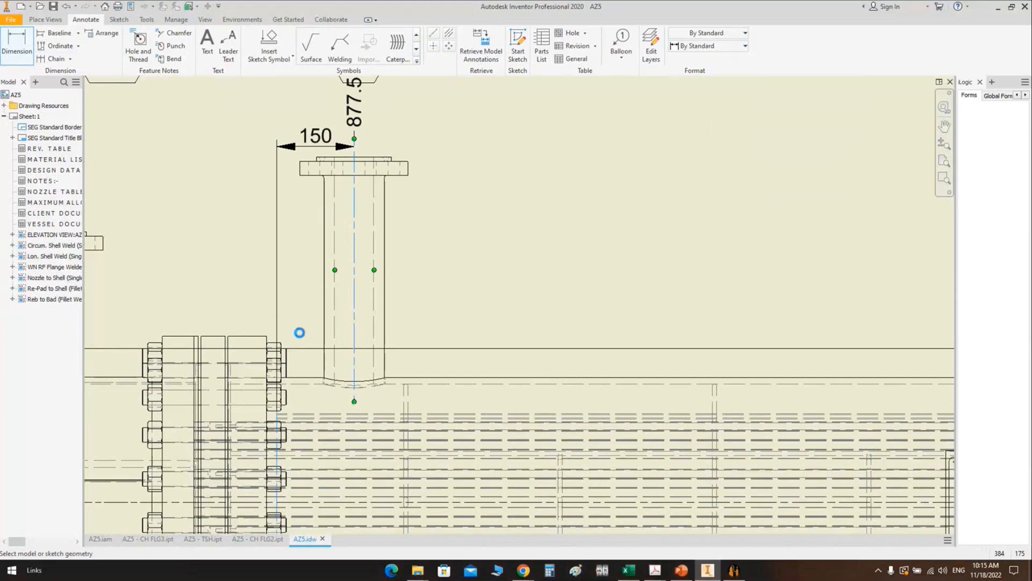
Step: Dimension the horizontal distance from the shell's channel-side end edge to the left saddle centerline, placed just below the saddle base plate
scroll(299, 332, "down", 2)
scroll(304, 433, "up", 5)
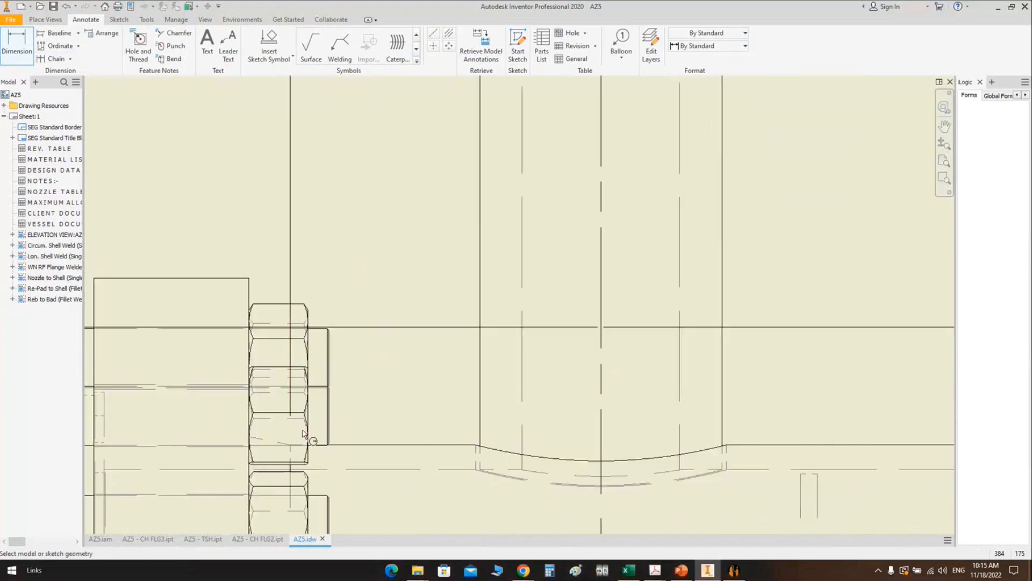
left_click(290, 462)
scroll(324, 285, "down", 4)
scroll(324, 285, "down", 3)
scroll(450, 355, "up", 3)
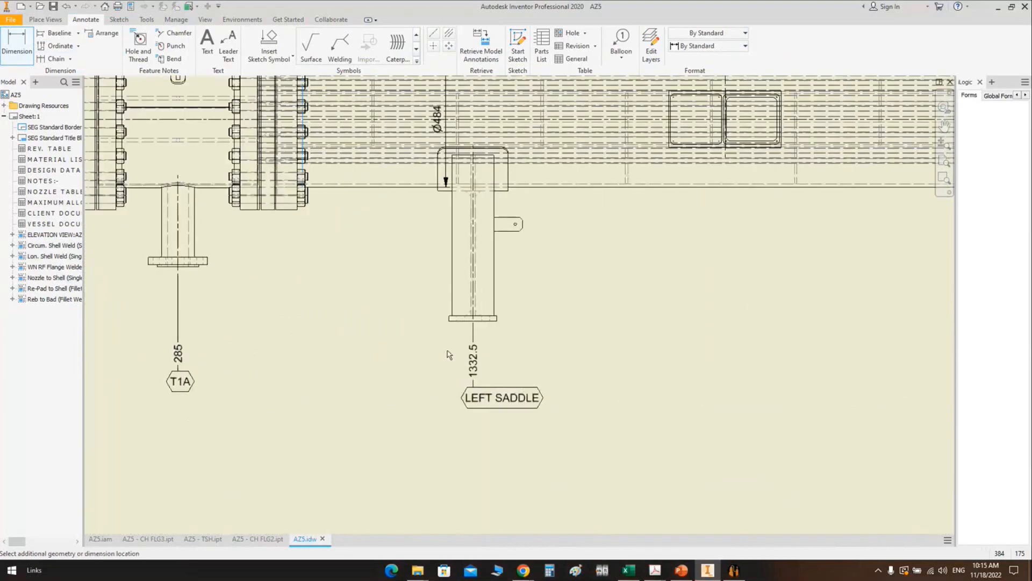
scroll(473, 305, "up", 2)
scroll(473, 306, "down", 3)
left_click(430, 366)
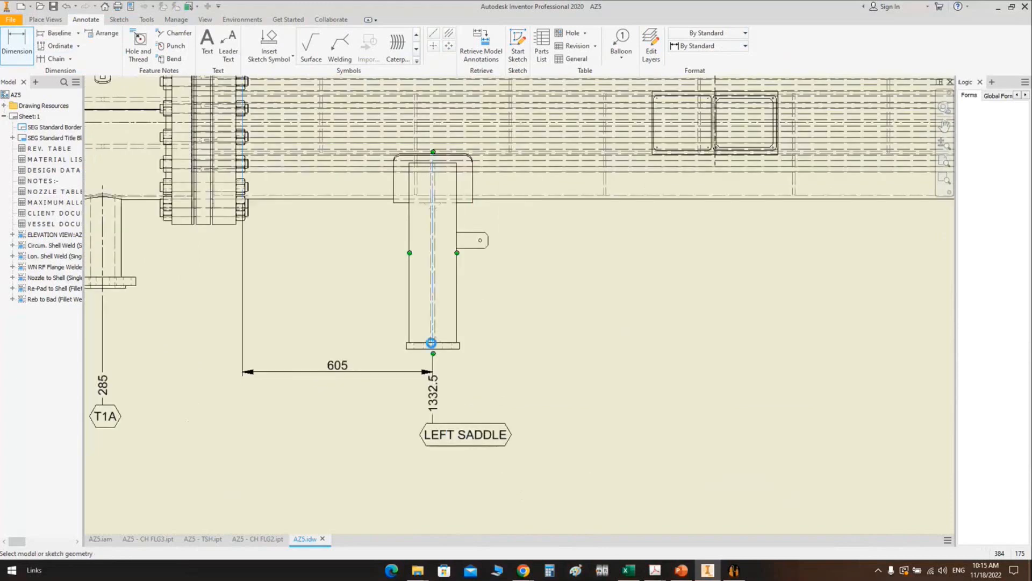
Step: Dimension the horizontal distance between the left and right saddle centerlines, aligned with the left saddle's linear dimension below the base plates
scroll(430, 316, "up", 5)
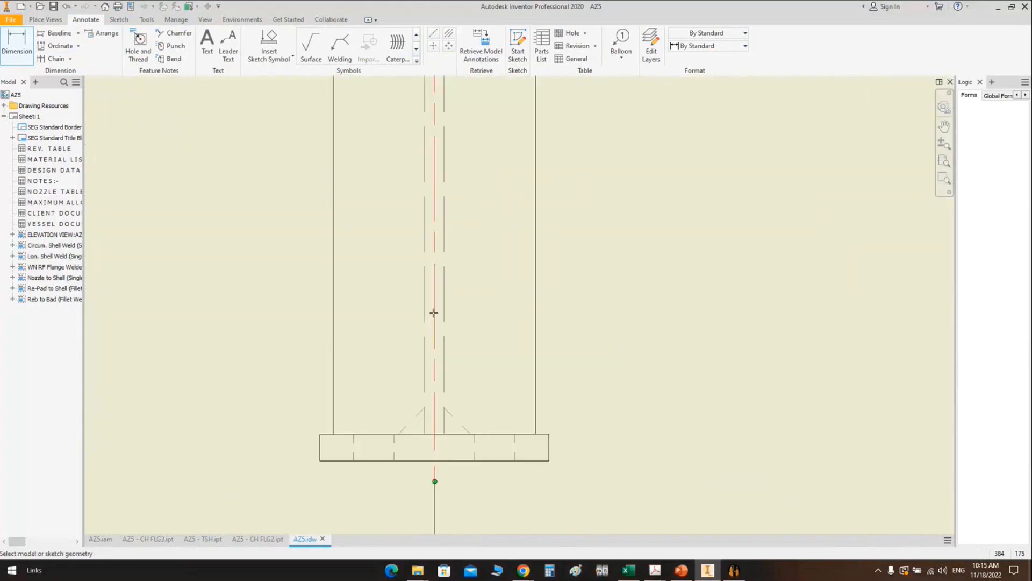
left_click(434, 313)
scroll(432, 301, "down", 5)
scroll(433, 301, "down", 3)
scroll(697, 301, "up", 6)
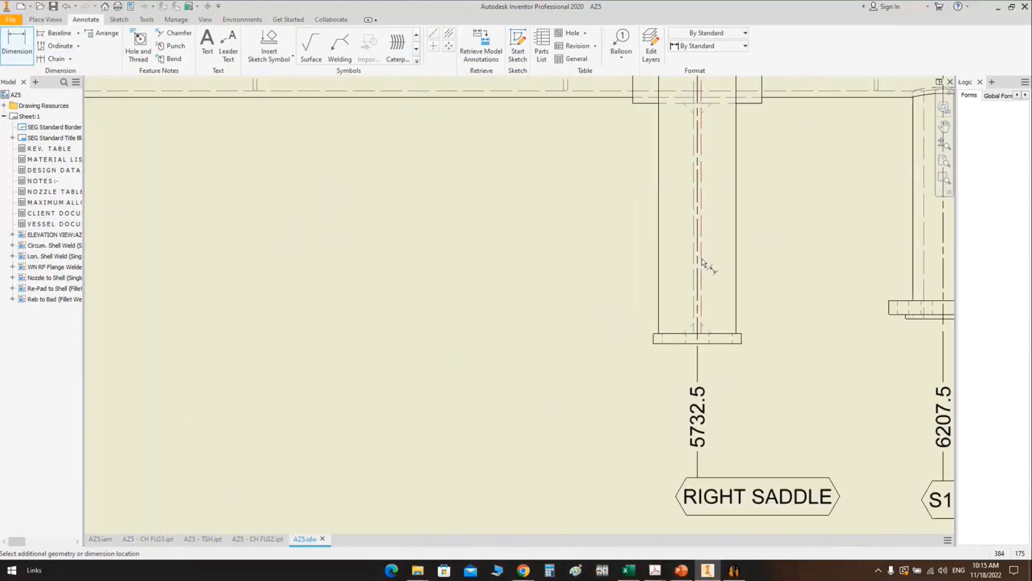
left_click(698, 258)
scroll(697, 258, "down", 6)
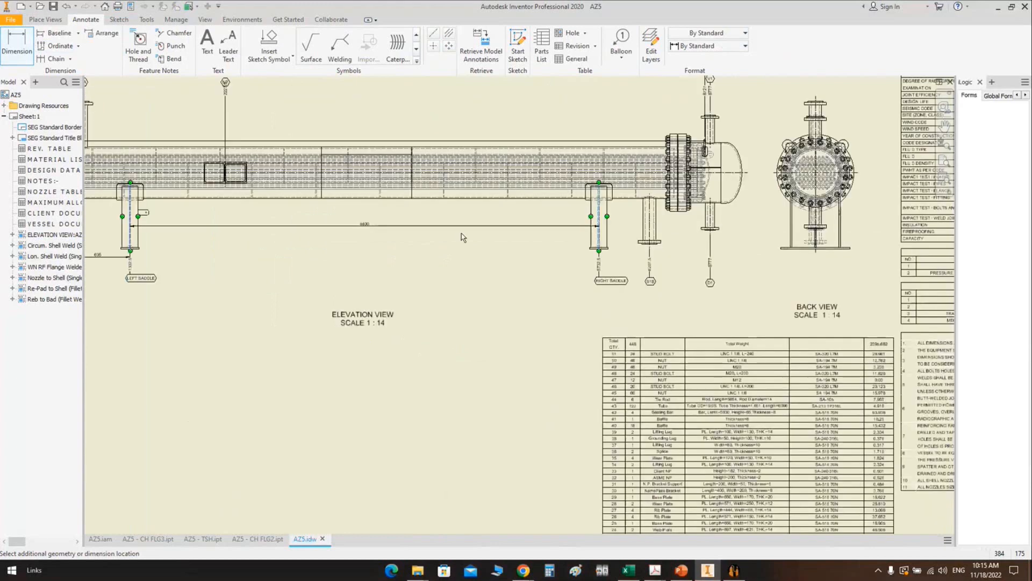
scroll(461, 234, "up", 6)
left_click(282, 252)
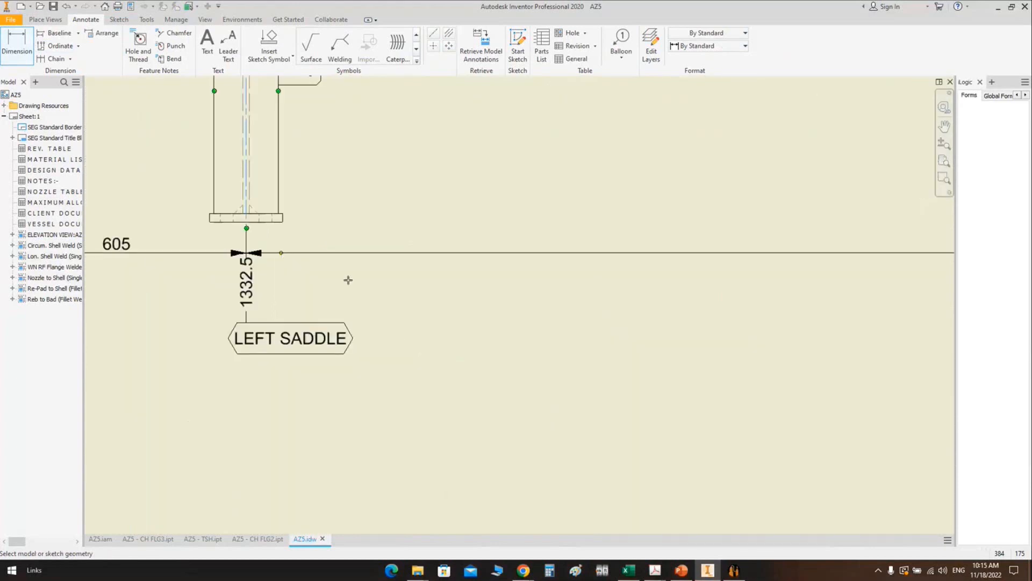
Step: Dimension the horizontal distance from the right saddle centerline to the shell's rear-side end edge, in line with the saddle spacing dimension
scroll(349, 280, "down", 6)
scroll(583, 303, "up", 8)
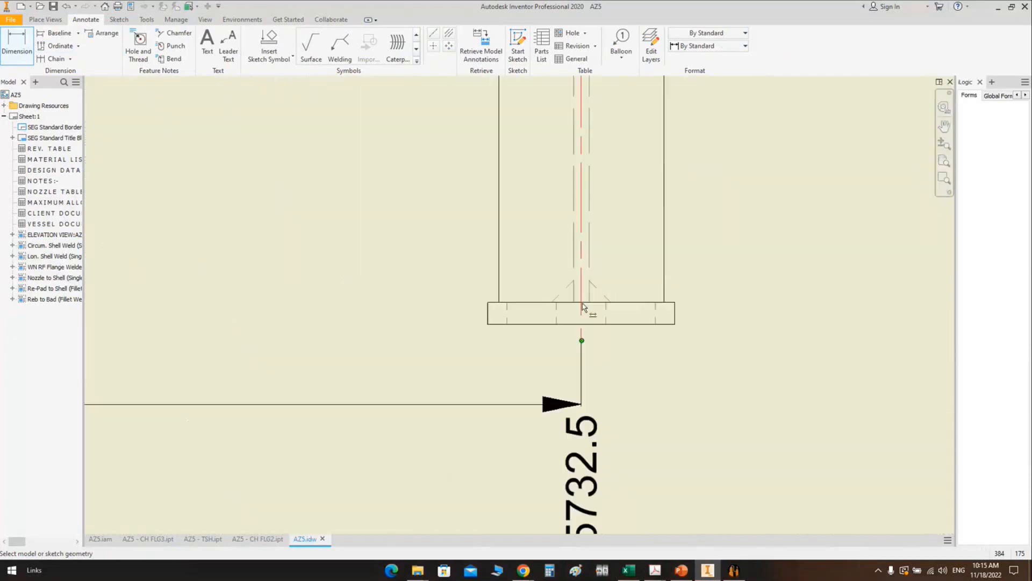
left_click(583, 303)
scroll(723, 280, "down", 3)
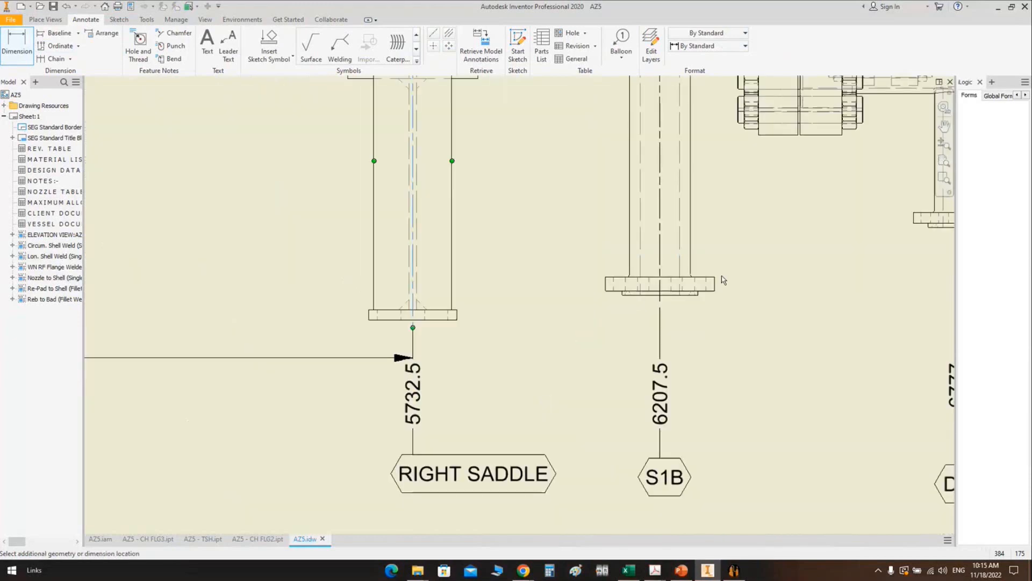
scroll(724, 280, "up", 8)
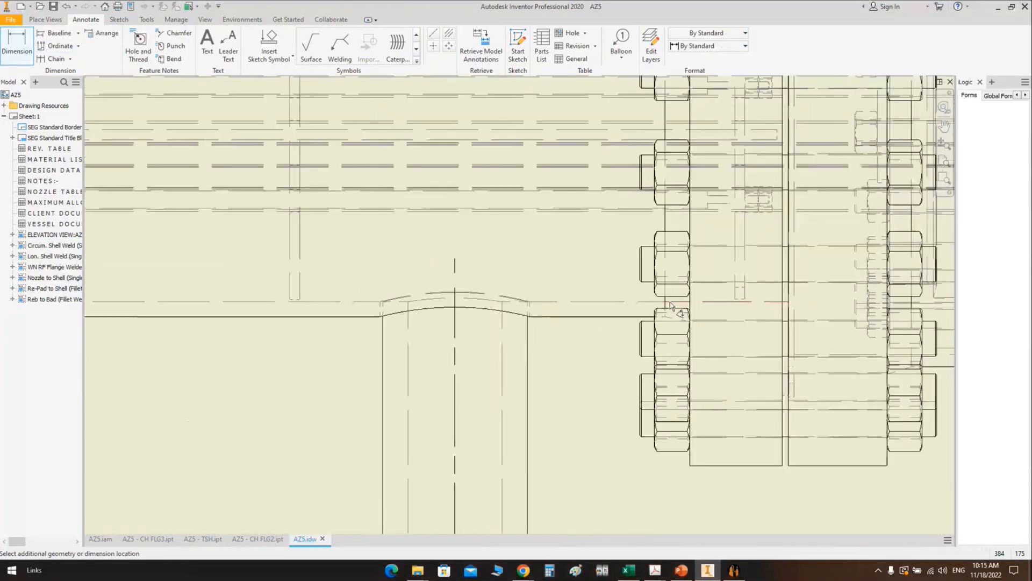
scroll(671, 307, "up", 5)
left_click(677, 297)
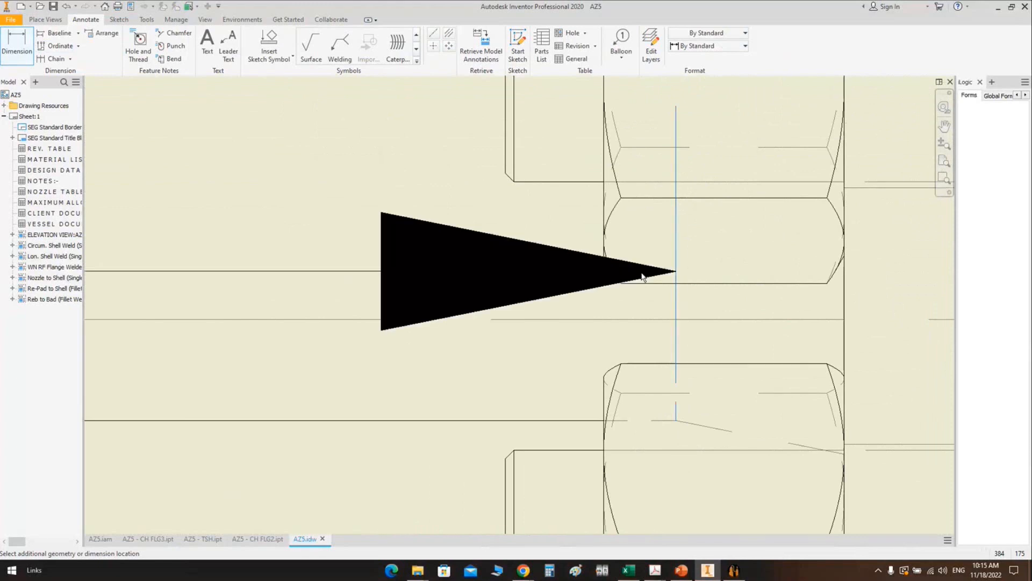
scroll(643, 277, "down", 6)
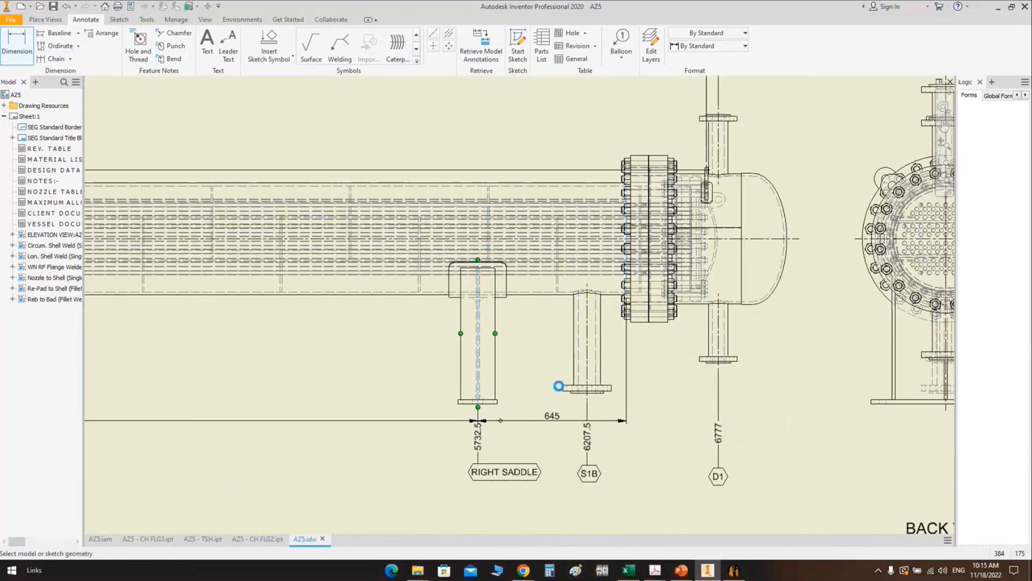
Step: Dimension the horizontal distance from the S1B nozzle centerline to the joint face between the rear flanges, placed just below the flanges
scroll(420, 355, "down", 5)
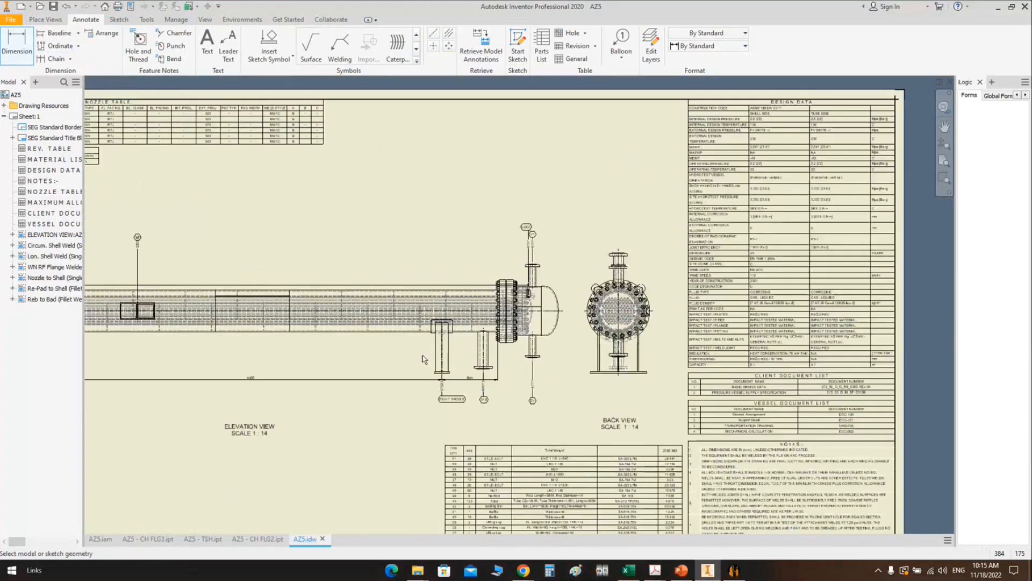
scroll(478, 345, "up", 4)
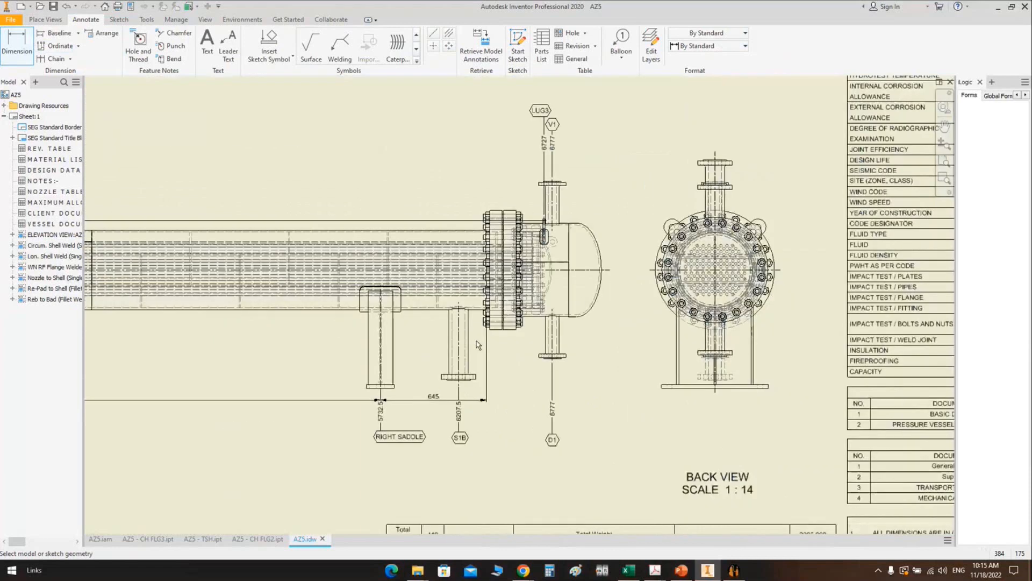
left_click(458, 345)
scroll(487, 321, "up", 5)
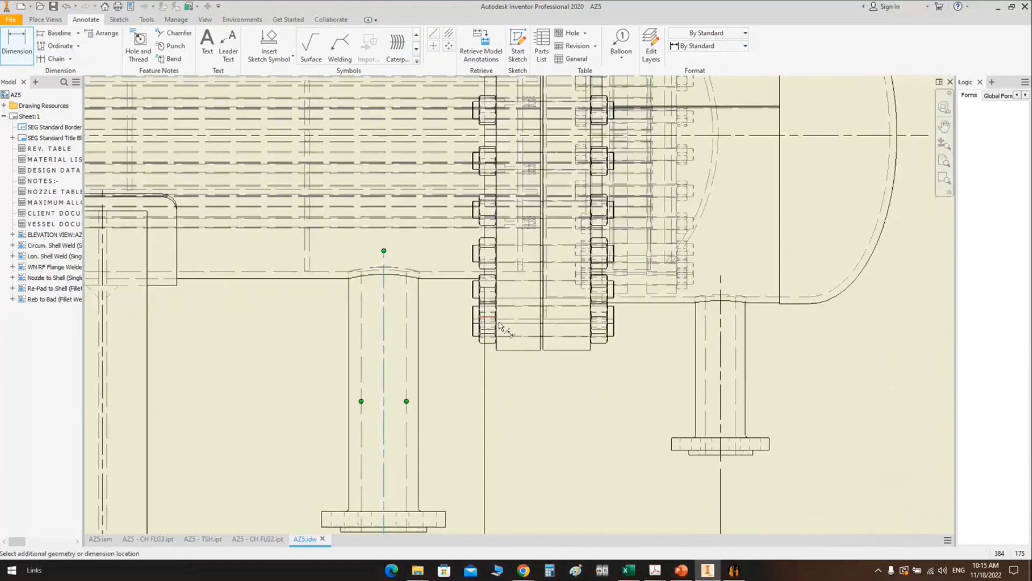
left_click(541, 340)
scroll(542, 367, "down", 4)
left_click(548, 393)
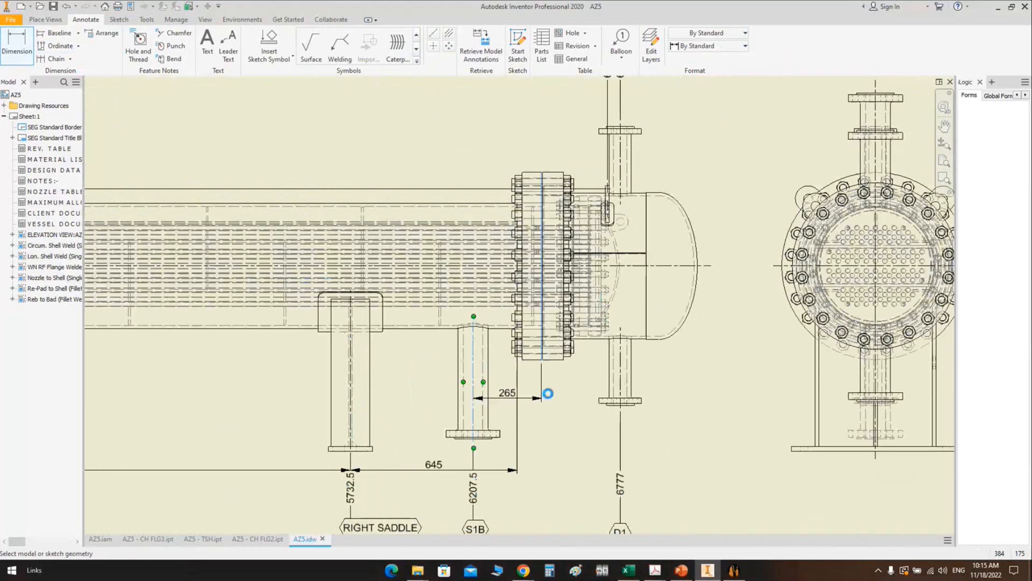
Step: Dimension the first shell course from the channel-side shell end edge to the first circumferential seam, placed above the nozzle tag balloons
scroll(502, 301, "down", 5)
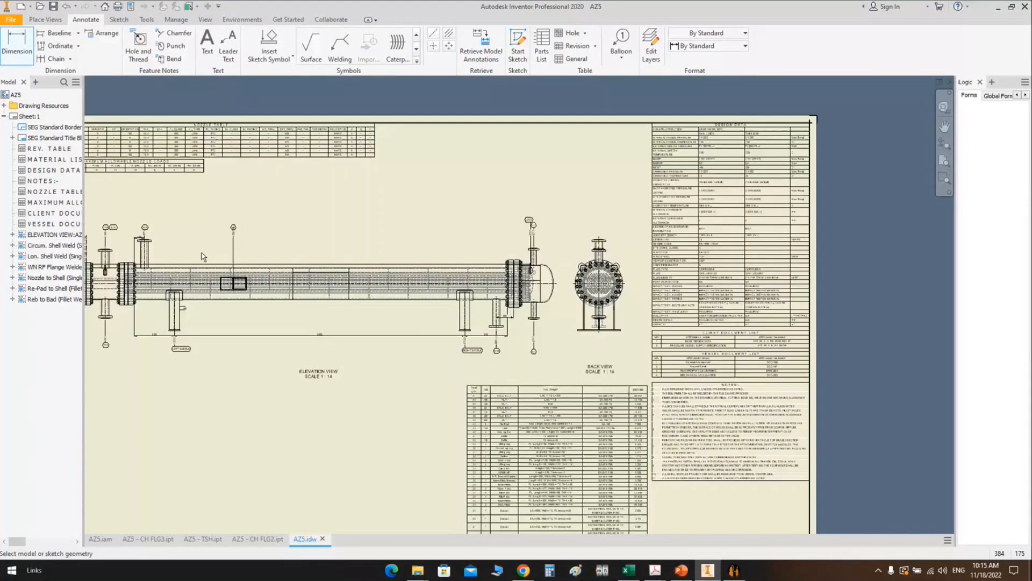
scroll(397, 307, "up", 8)
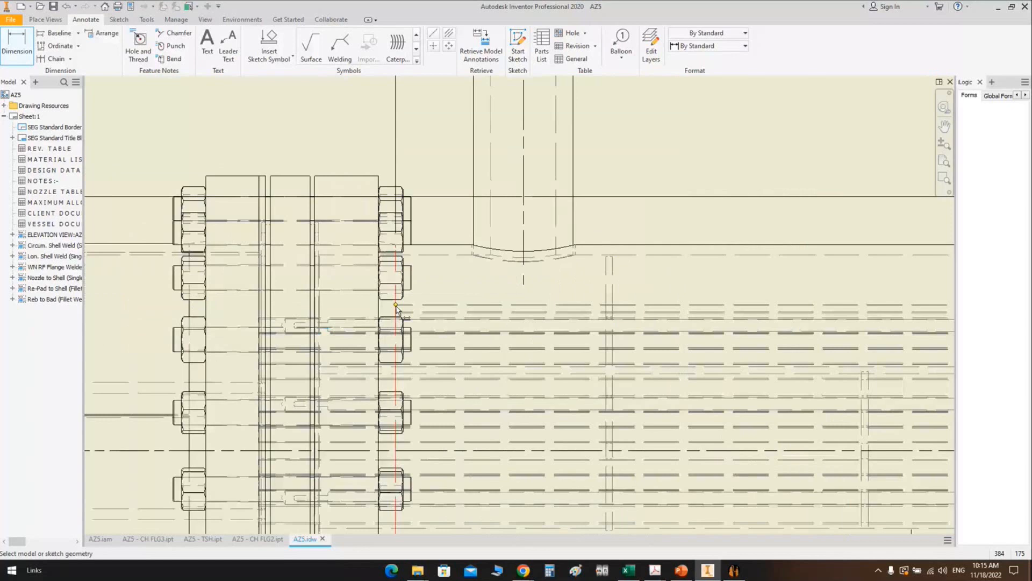
left_click(396, 308)
scroll(396, 307, "down", 5)
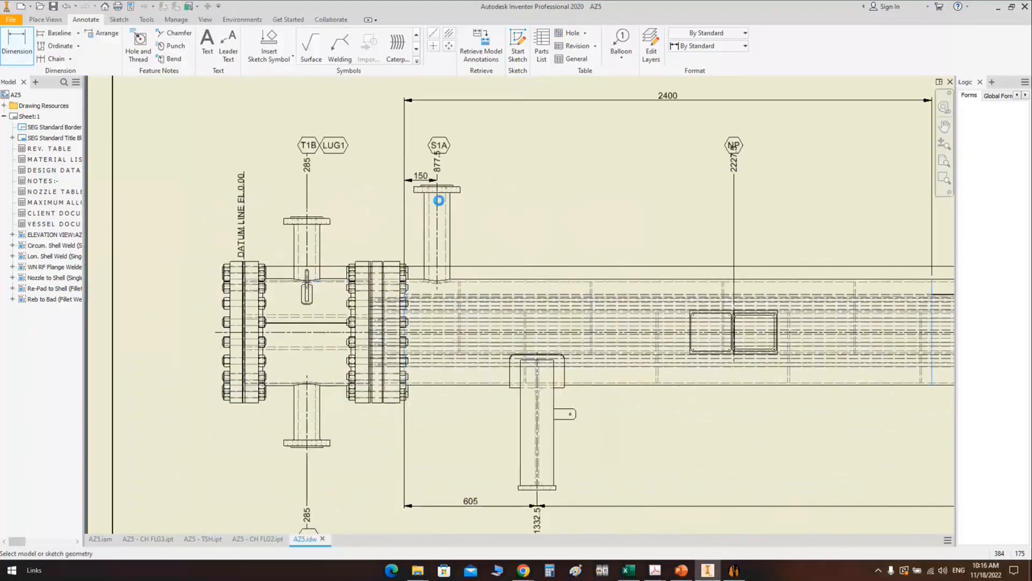
Step: Dimension the length of the short middle shell course, aligned with the first course's dimension above the shell
middle_click_drag(753, 297, 547, 304)
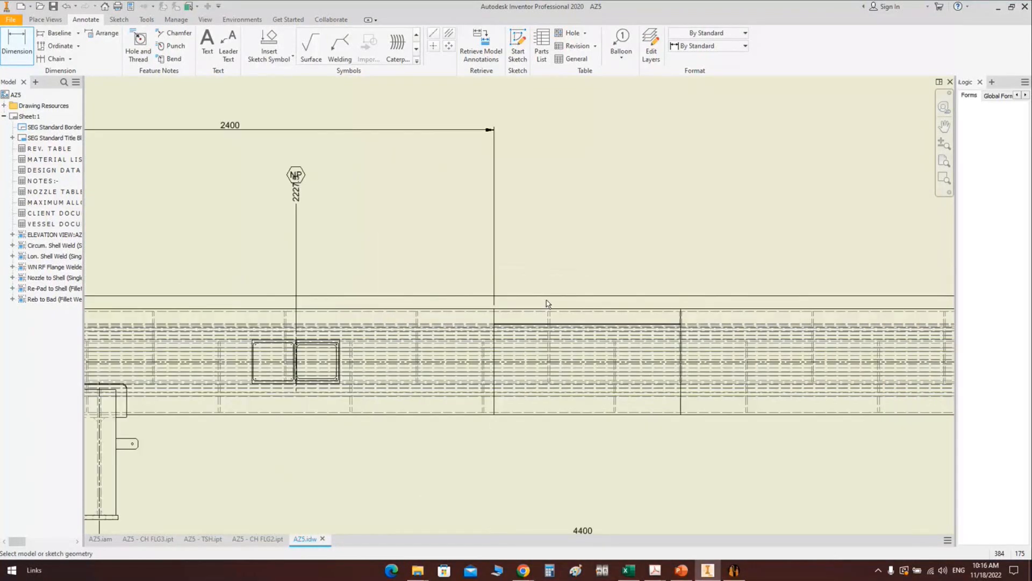
left_click(547, 308)
left_click(516, 129)
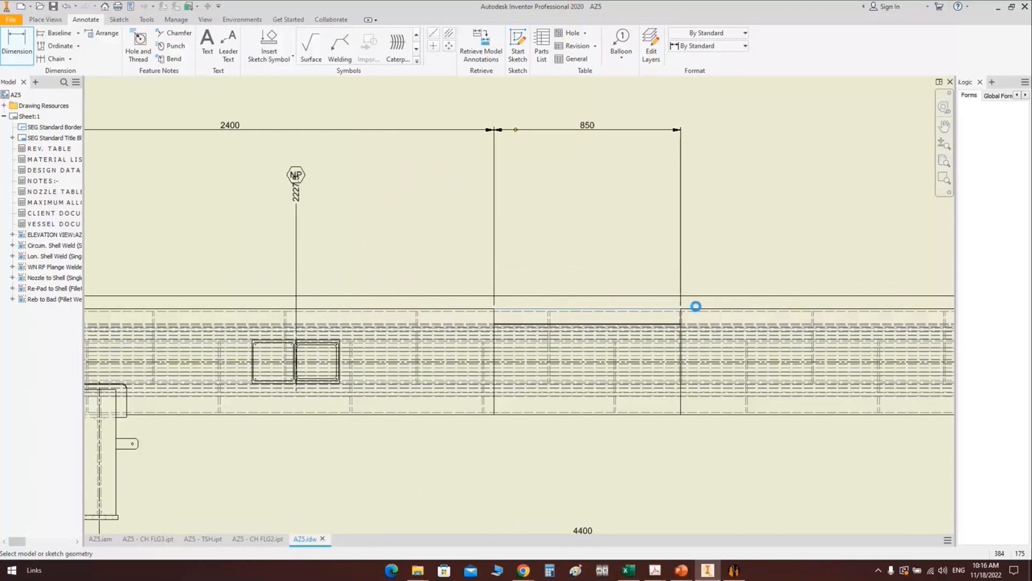
left_click(682, 132)
middle_click_drag(723, 288, 489, 244)
scroll(488, 244, "up", 1)
key("Escape")
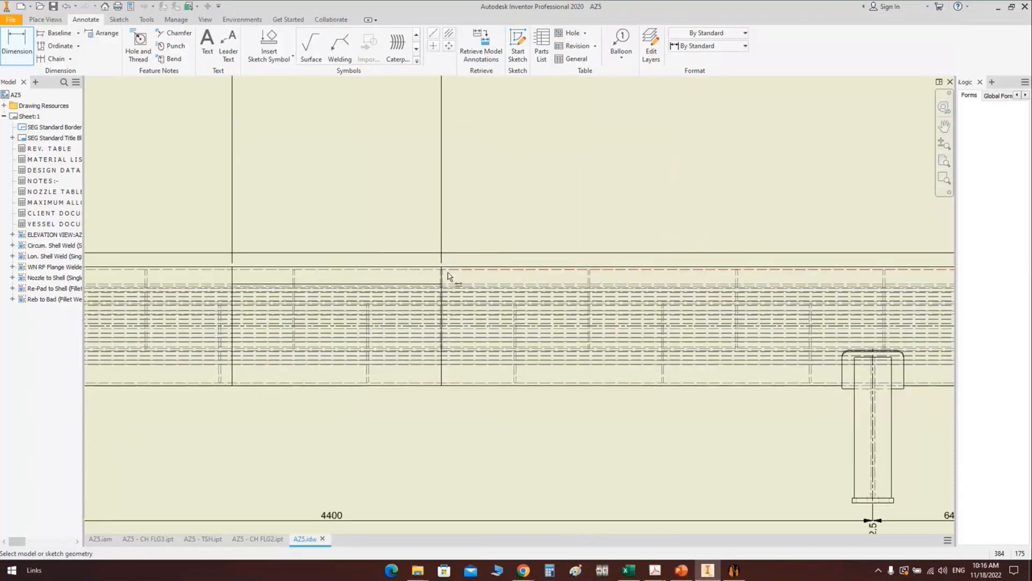
Step: Dimension the length of the last shell course up to the rear flange, aligned with the other two course dimensions
scroll(445, 272, "up", 3)
left_click(446, 264)
scroll(551, 158, "down", 5)
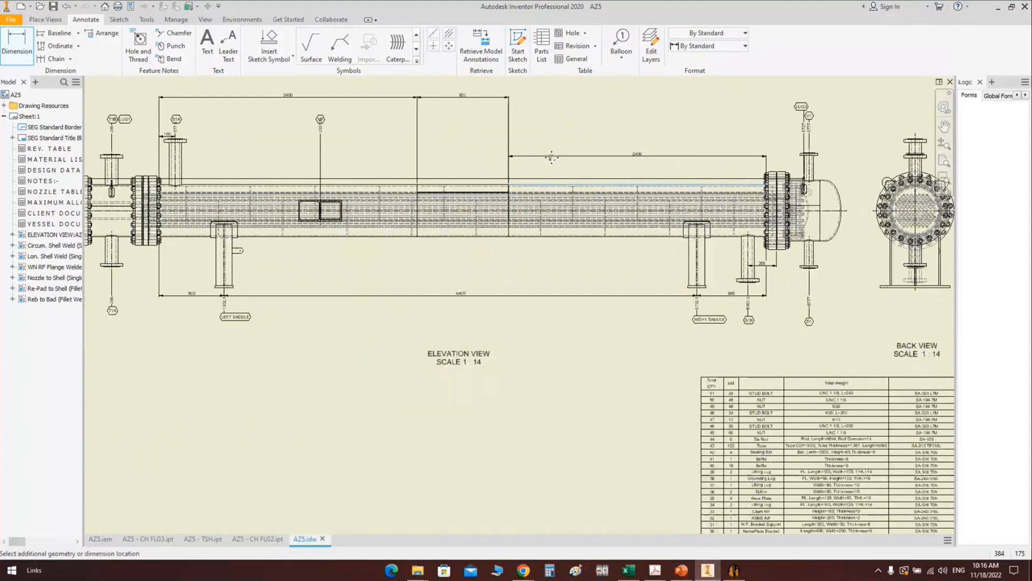
middle_click_drag(551, 158, 553, 238)
left_click(529, 177)
Step: Add the text CAN#1 on a second line beneath the first shell course's dimension value
right_click(330, 178)
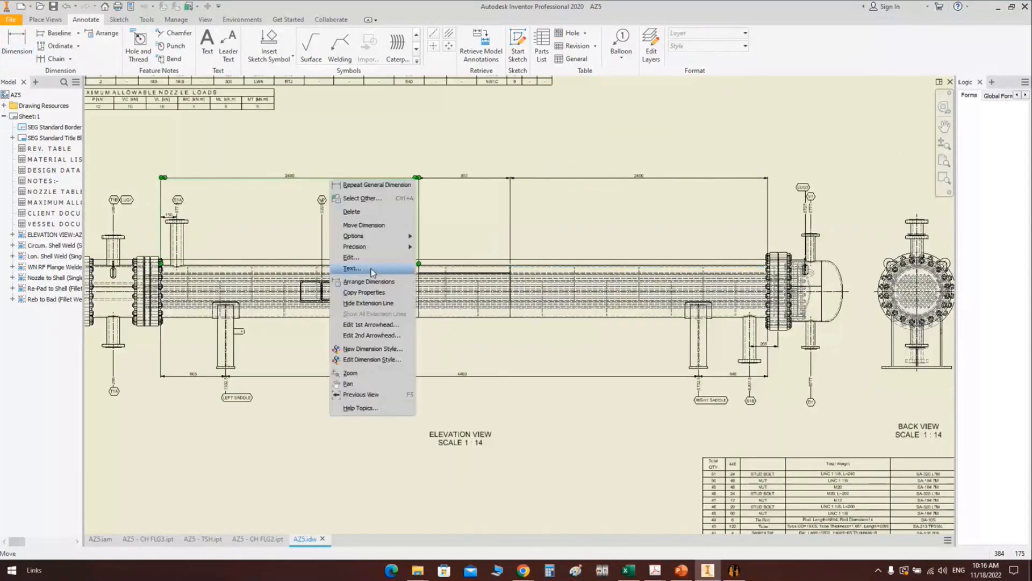
left_click(373, 270)
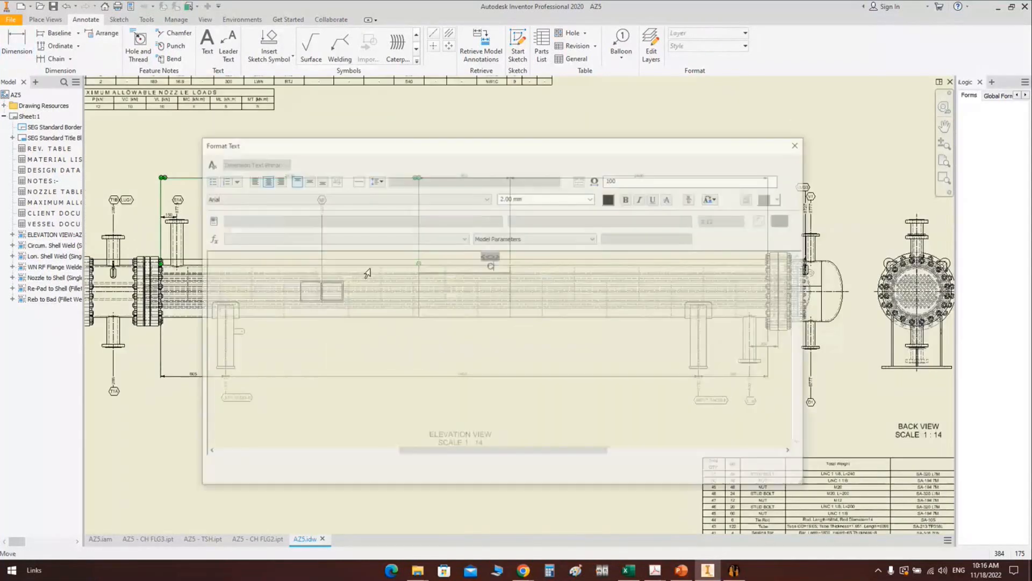
type("CAN#1")
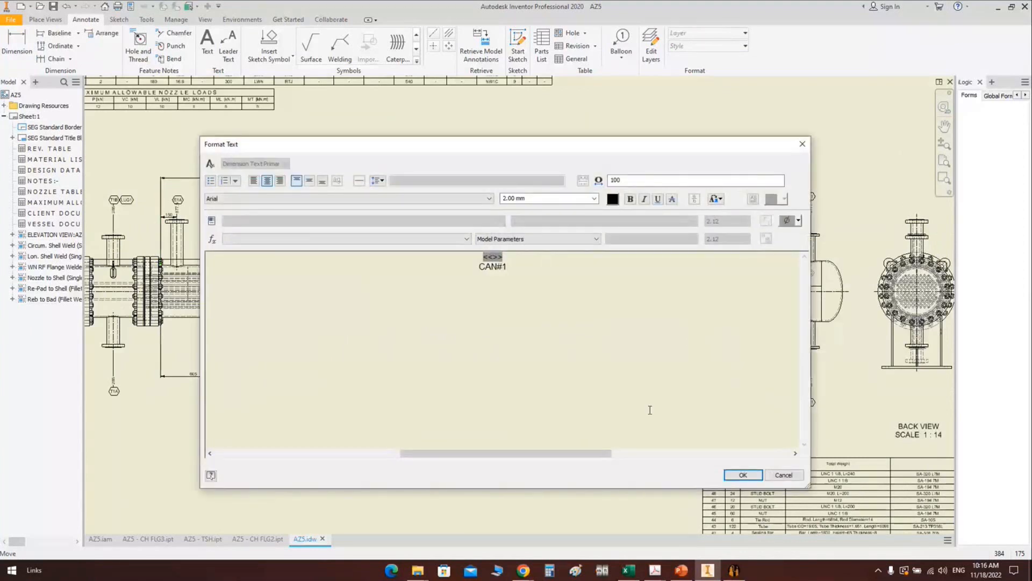
left_click(727, 474)
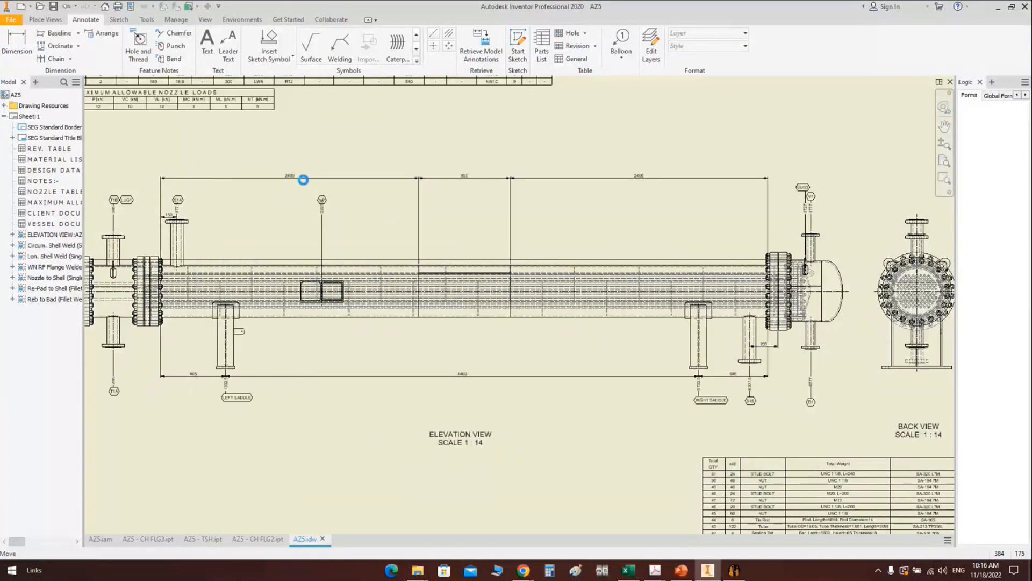
Step: Copy the first shell course dimension's properties to the middle and last shell course dimensions
right_click(304, 183)
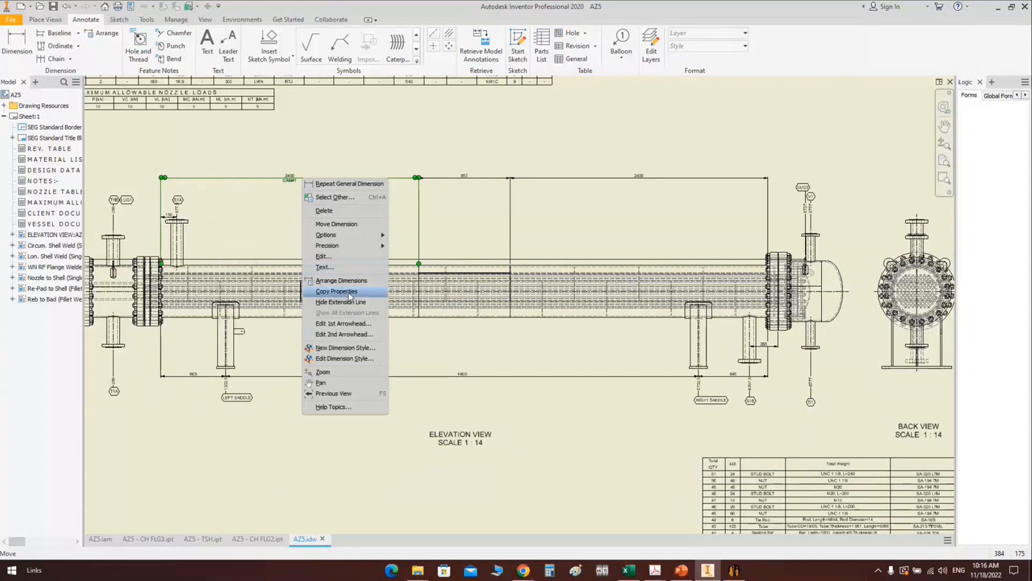
left_click(352, 284)
left_click(466, 177)
left_click(562, 178)
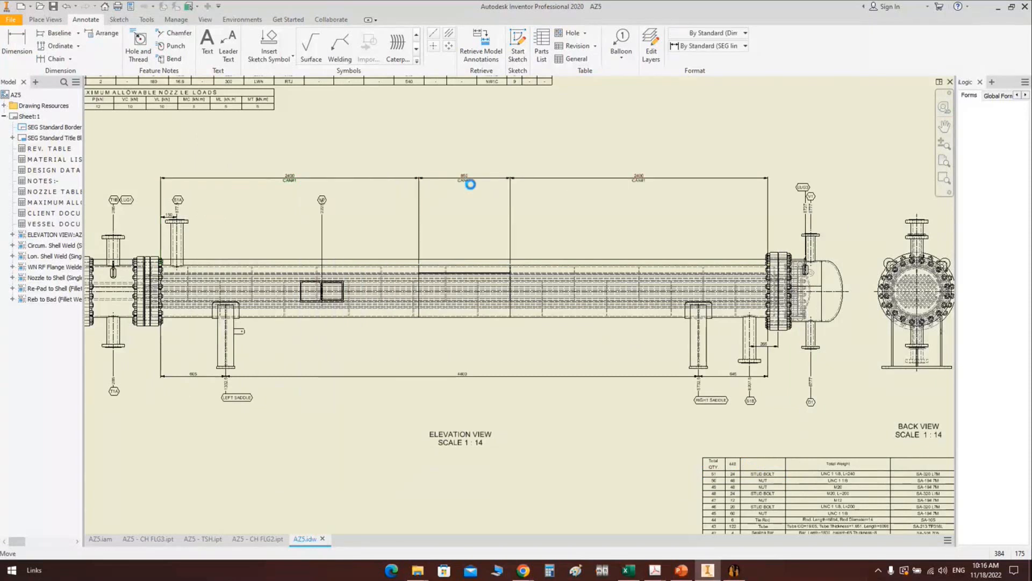
Step: Change the added text to CAN#2 on the middle shell course dimension and to CAN#3 on the last one
right_click(467, 181)
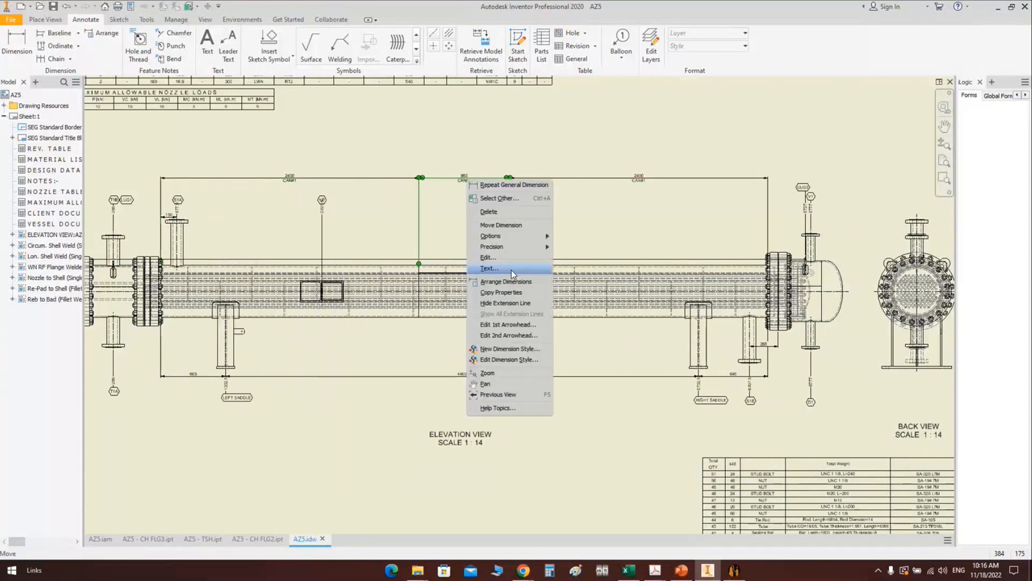
left_click(512, 270)
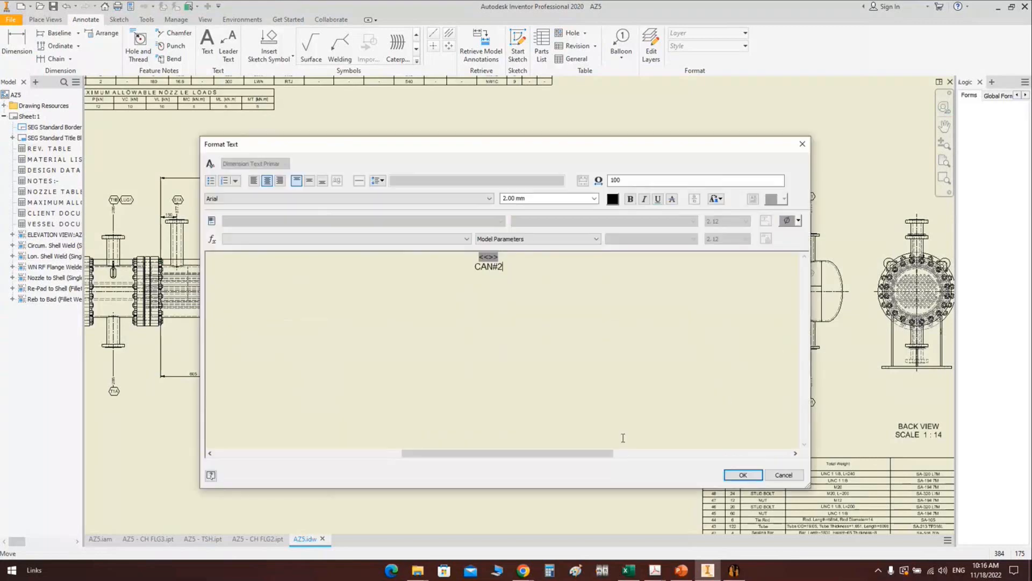
left_click(743, 474)
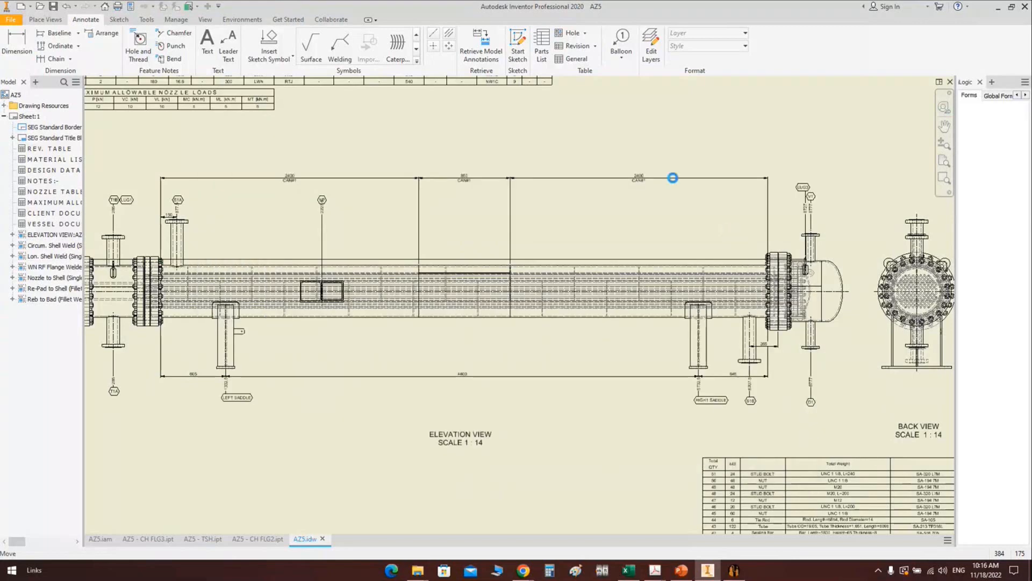
right_click(675, 179)
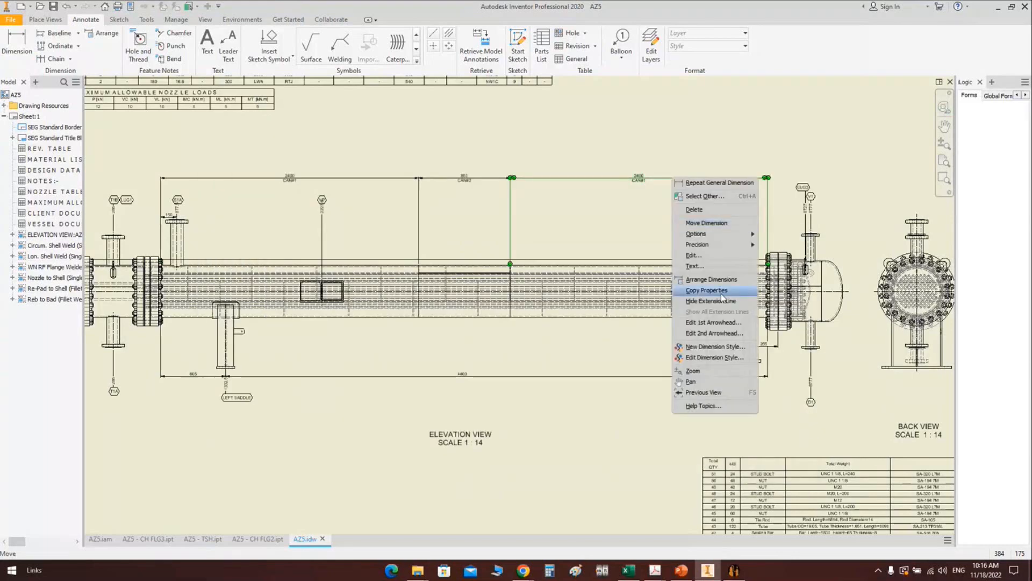
left_click(711, 263)
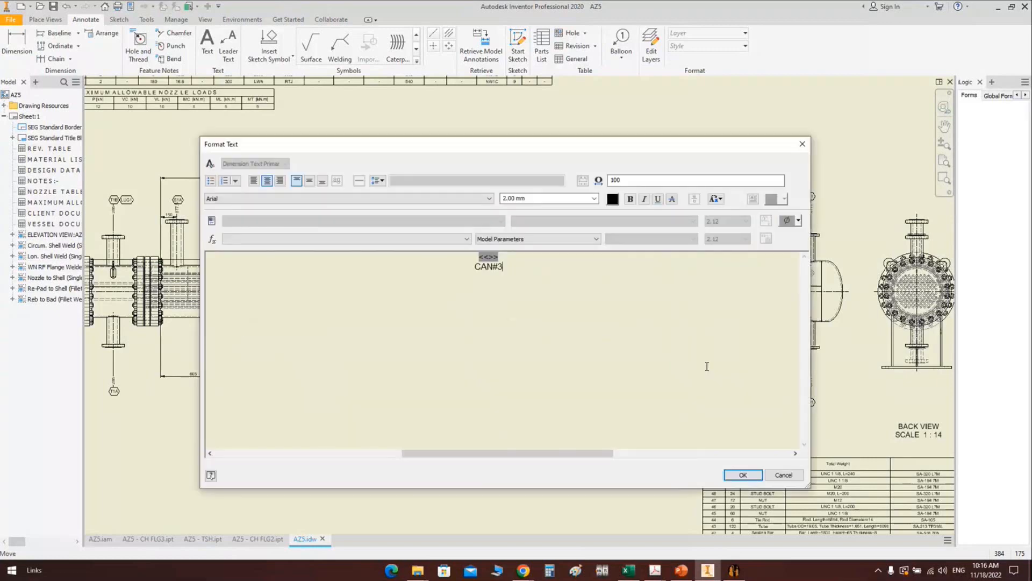
left_click(744, 475)
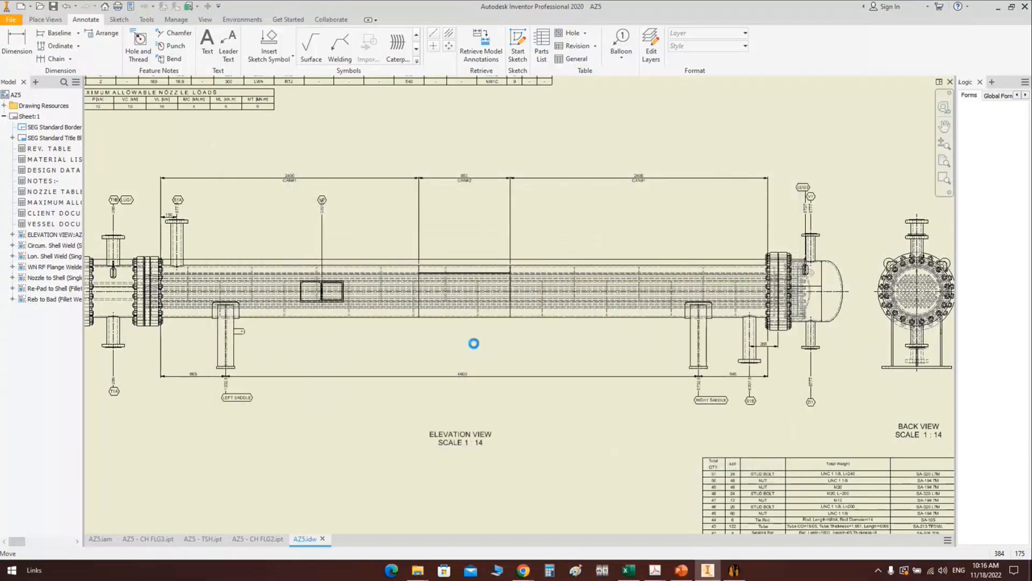
Step: Open 2022-11-18_072131.pdf in Adobe Acrobat for reference and return to the AZ5 drawing in Inventor
scroll(474, 344, "down", 4)
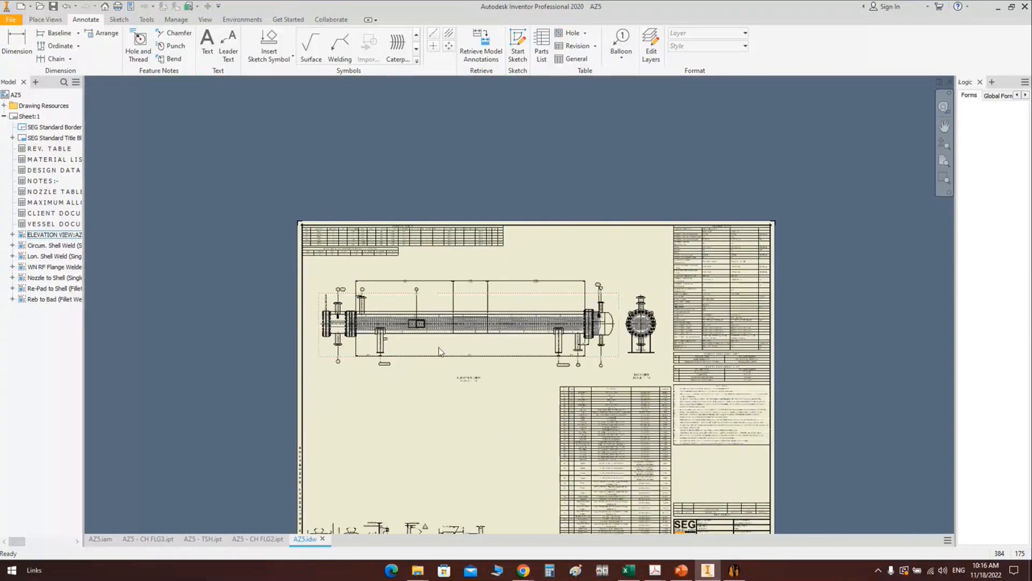
scroll(483, 338, "up", 3)
scroll(482, 340, "down", 1)
middle_click_drag(483, 339, 457, 234)
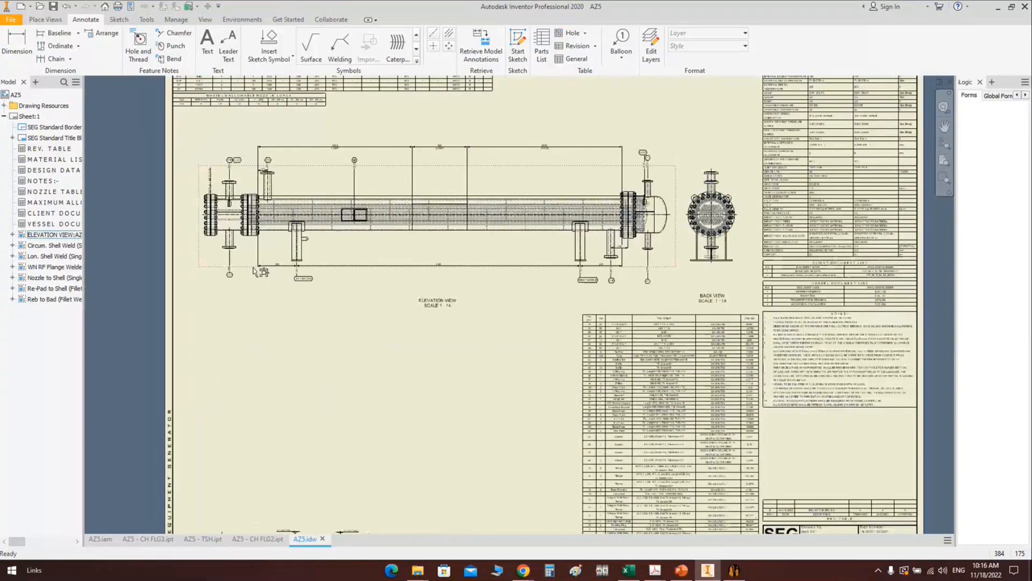
mouse_move(661, 575)
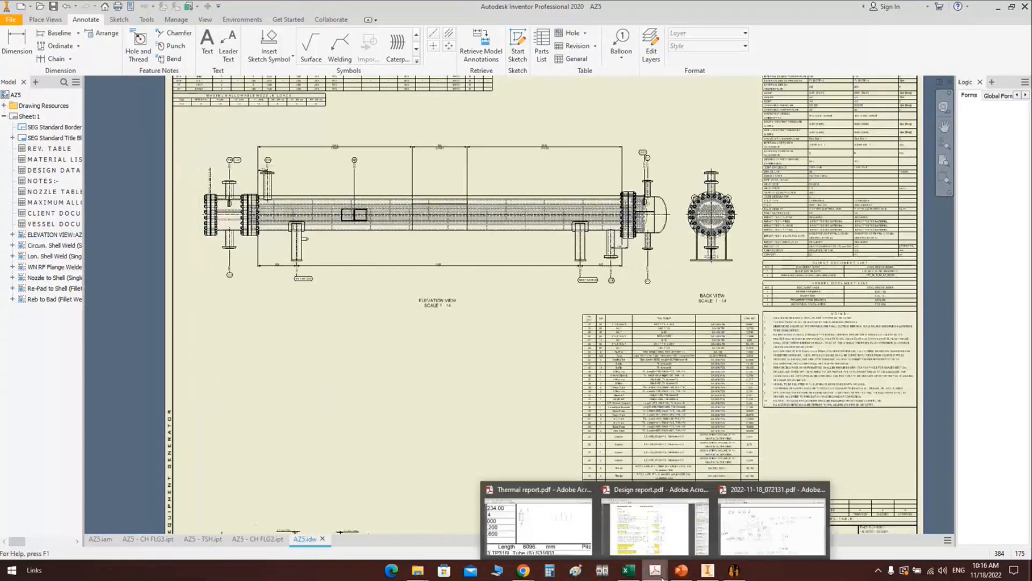
left_click(772, 521)
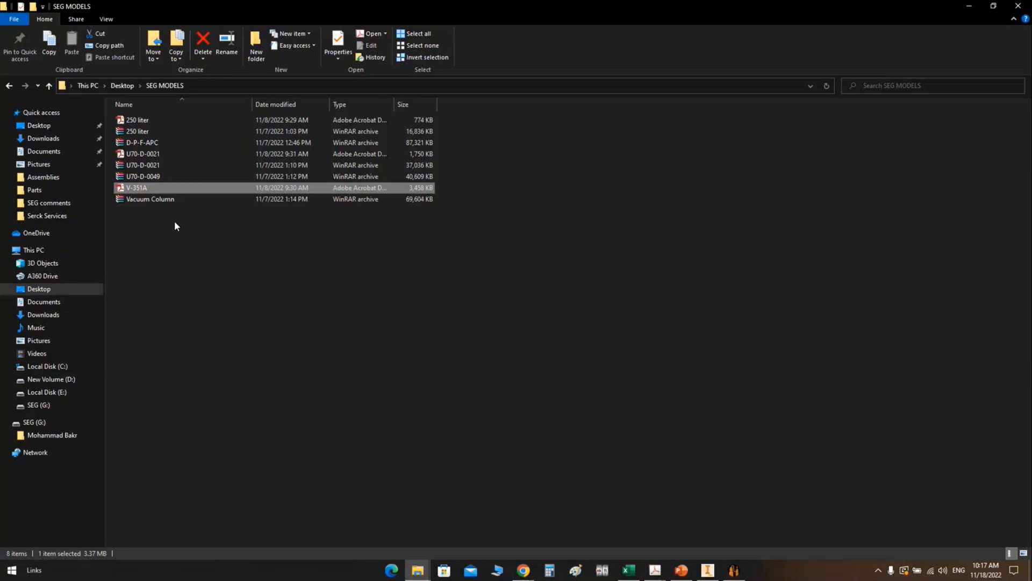
left_click(707, 569)
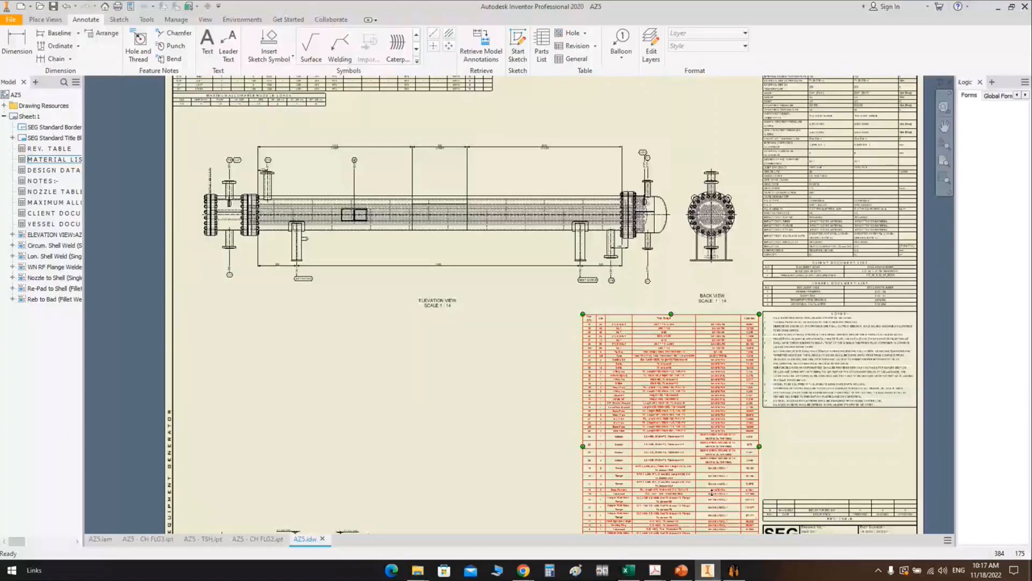